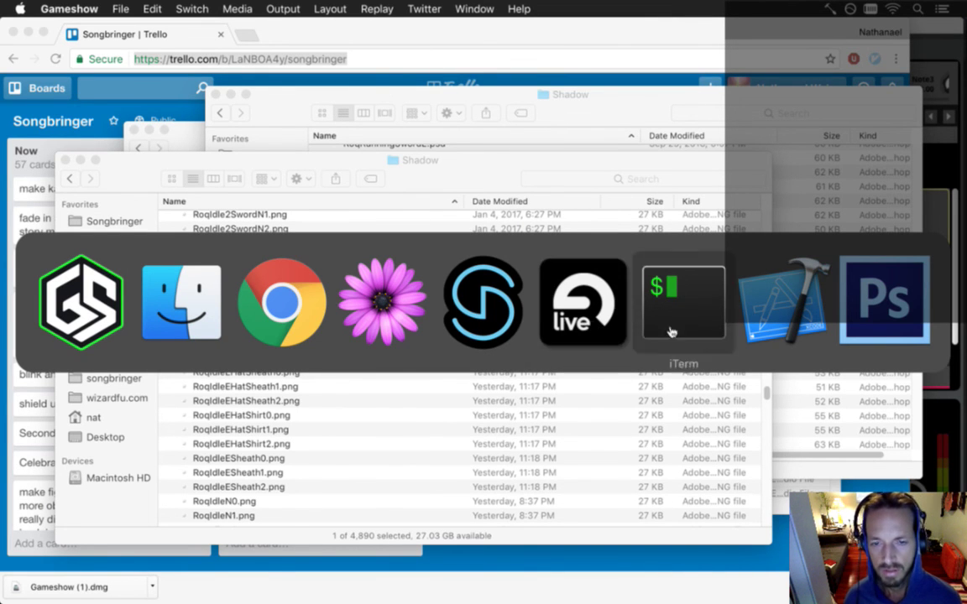
pyautogui.click(785, 323)
pyautogui.click(612, 252)
pyautogui.press('super+r')
pyautogui.click(107, 31)
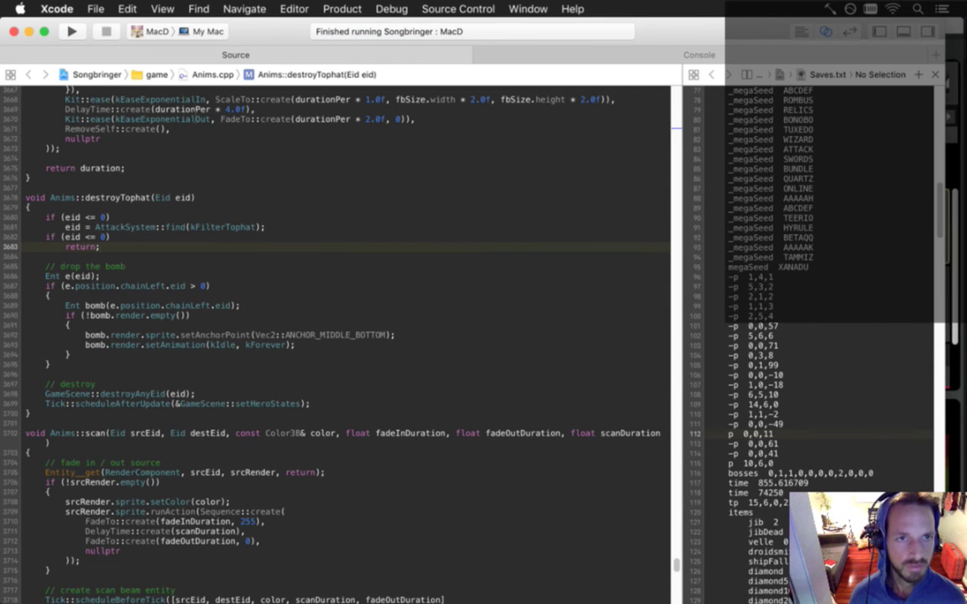
# Step: Switch to FMOD Studio and build the banks of the Songbringer project for Desktop
pyautogui.press('super+Tab')
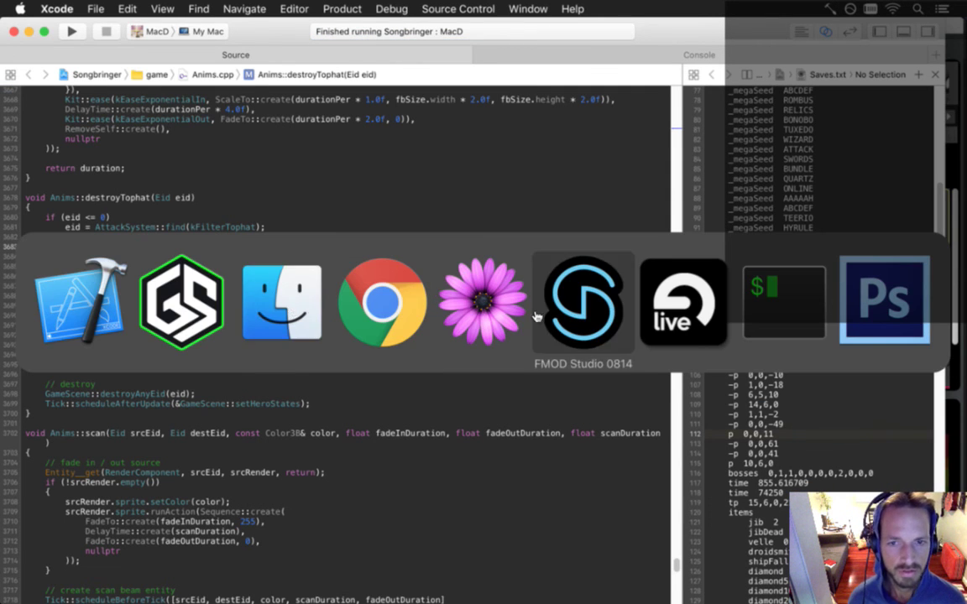
pyautogui.click(582, 319)
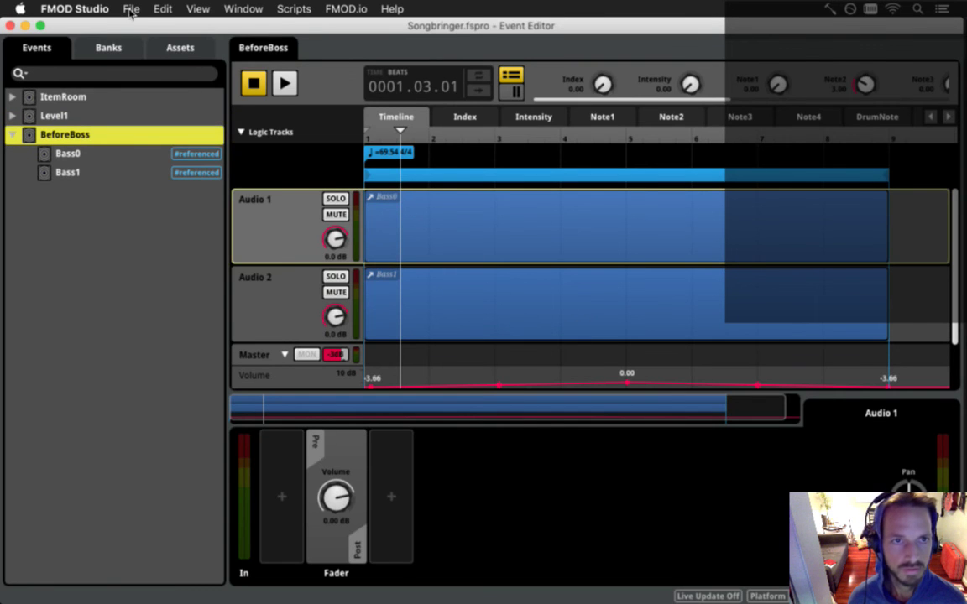
pyautogui.click(131, 12)
pyautogui.click(186, 168)
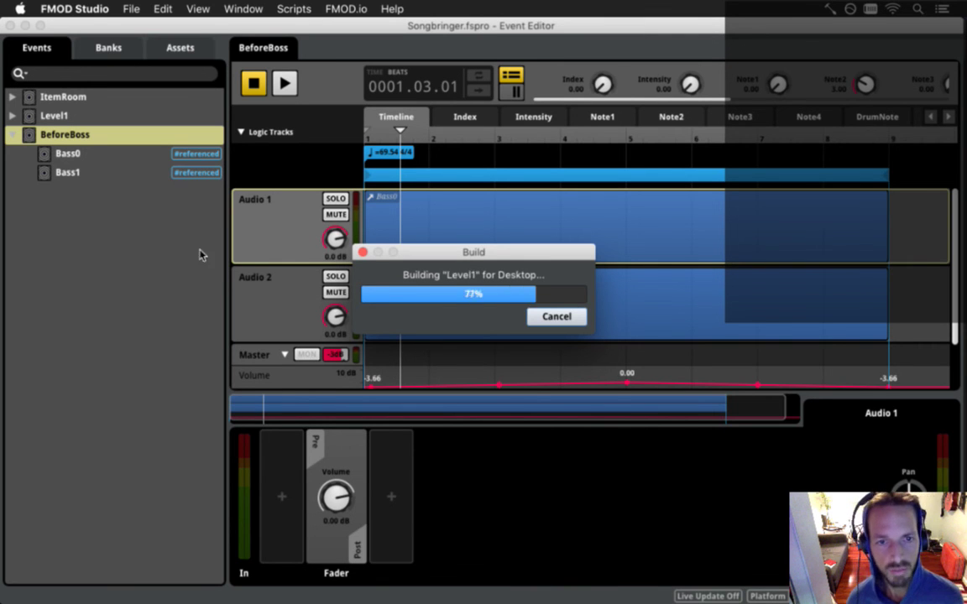
# Step: Switch to Xcode, run the Songbringer MacD build and quit the game
pyautogui.press('super+Tab')
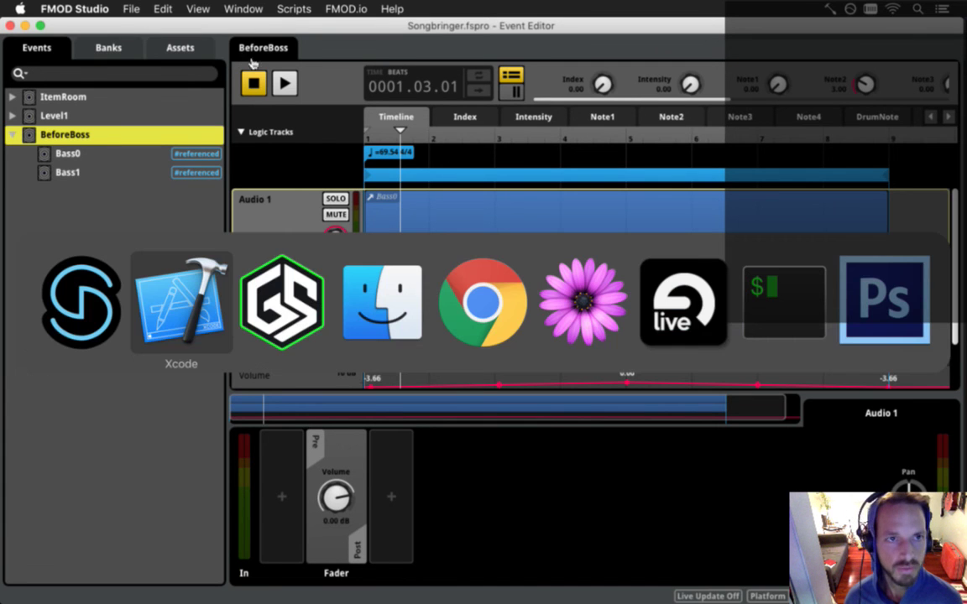
pyautogui.click(193, 325)
pyautogui.press('super+r')
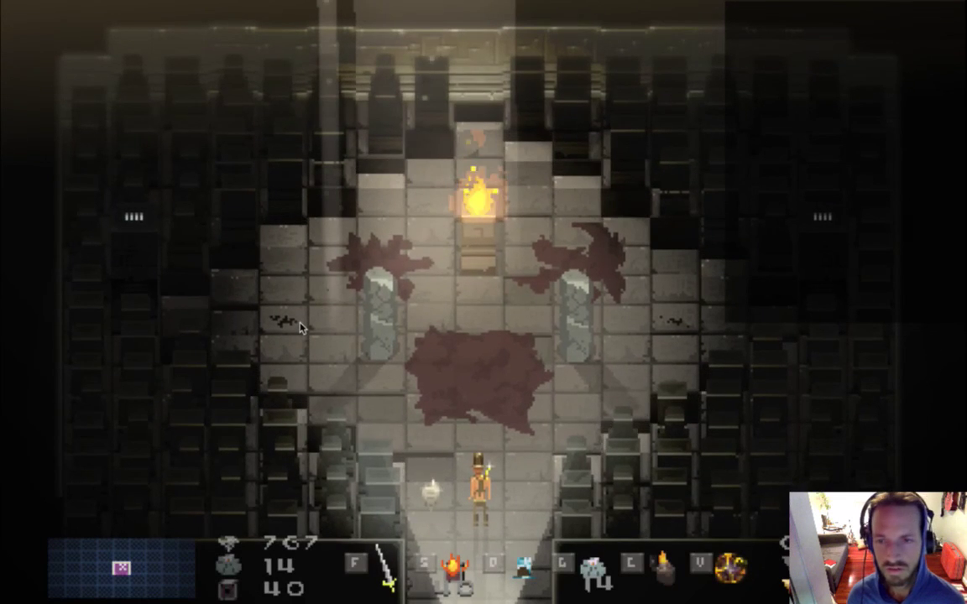
pyautogui.press('super+q')
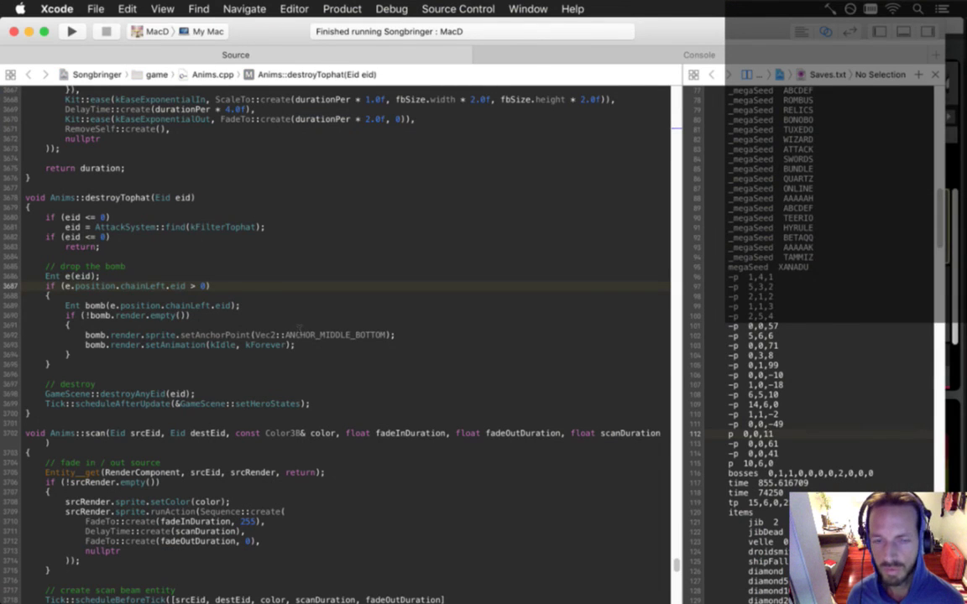
# Step: Switch to iTerm, set musicVerbosity to 1 in Saves.txt and save the file
pyautogui.press('super+Tab')
pyautogui.press('super+Tab')
pyautogui.press('super+Tab')
pyautogui.press('super+Tab')
pyautogui.press('super+Tab')
pyautogui.press('super+Tab')
pyautogui.press('super+Tab')
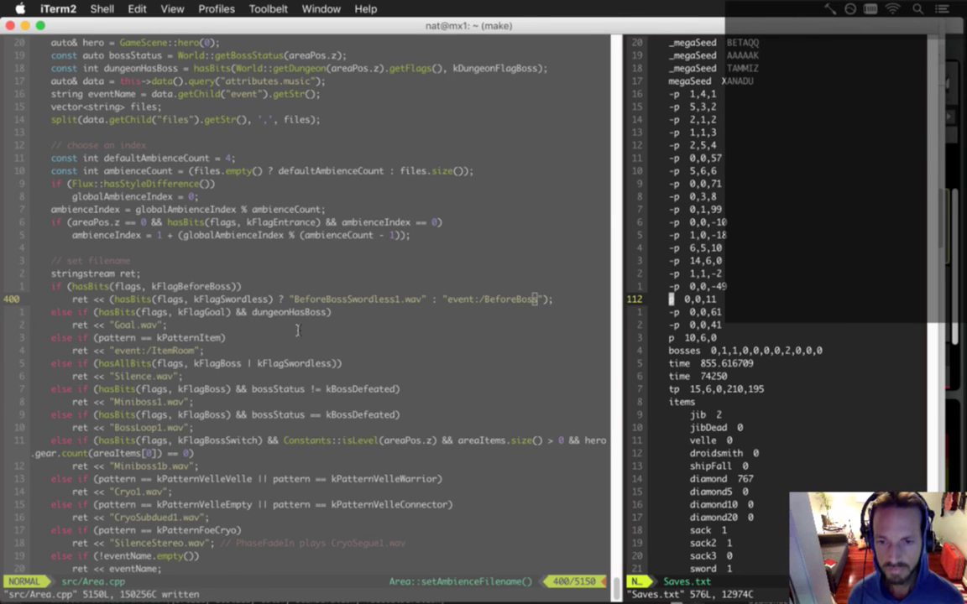
pyautogui.write('/musicver')
pyautogui.press('Return')
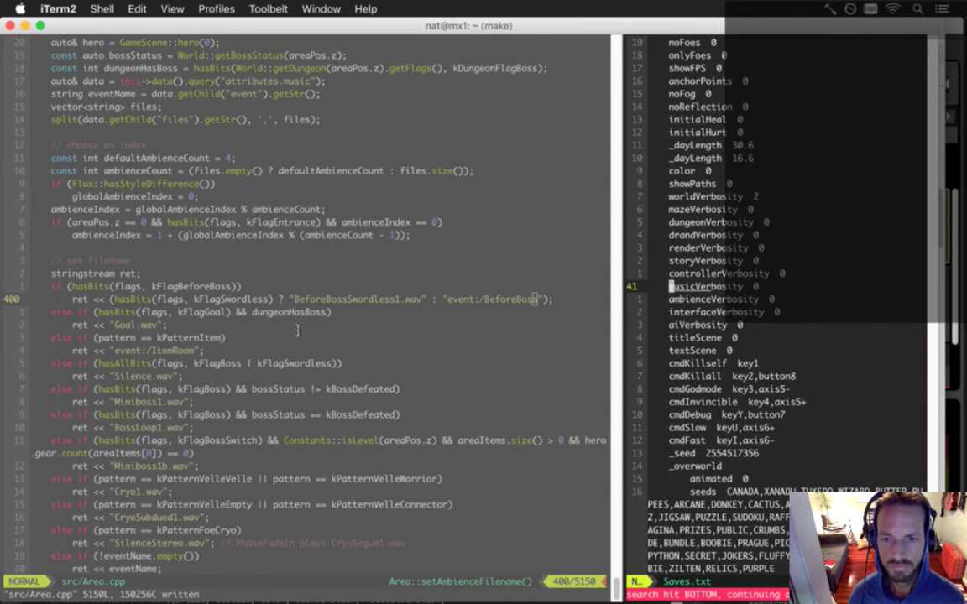
pyautogui.press('$')
pyautogui.write('1:w')
pyautogui.press('Return')
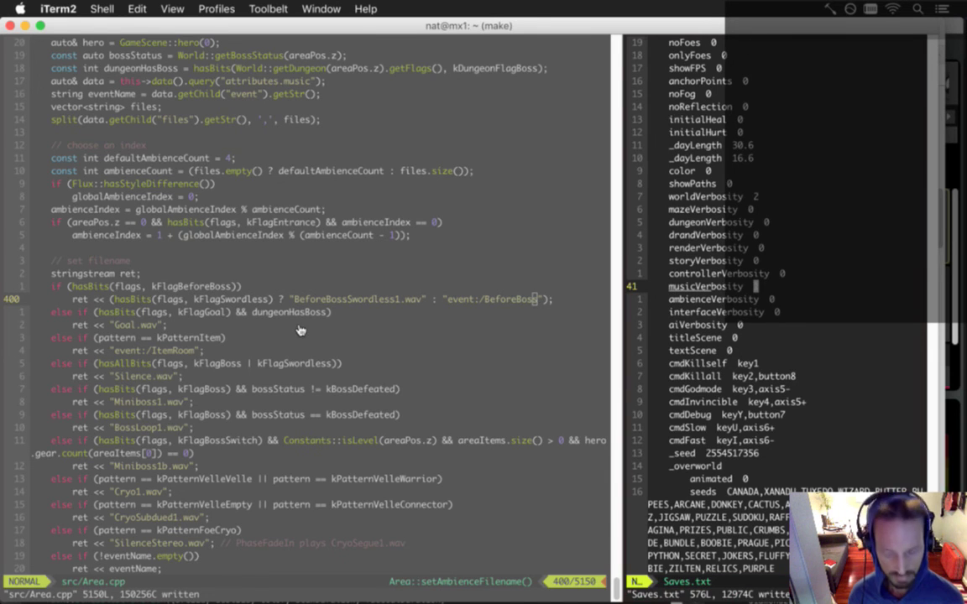
# Step: Run Songbringer from Xcode and walk the hero out of the item room into the Level1 area
pyautogui.press('super+r')
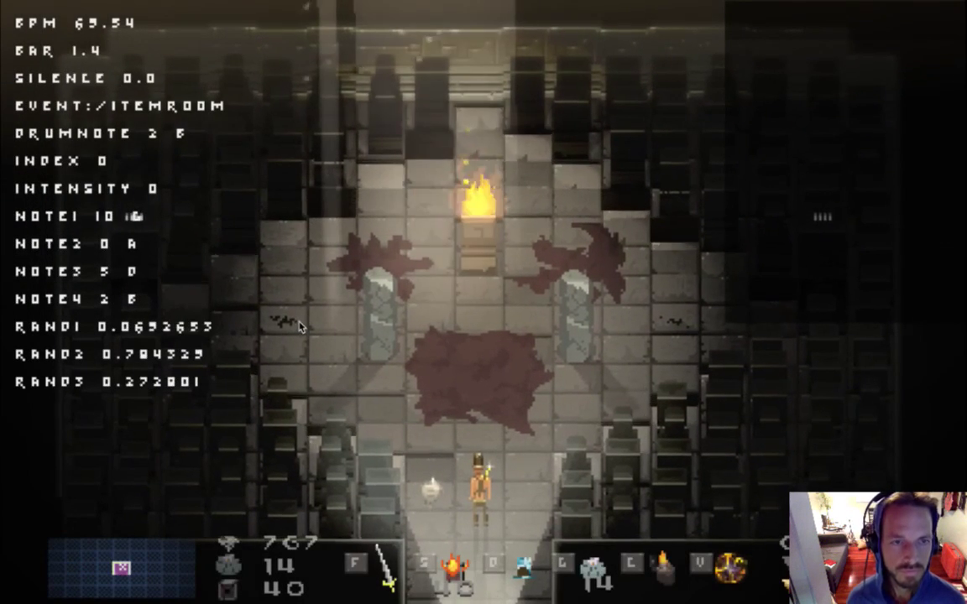
pyautogui.press('Up')
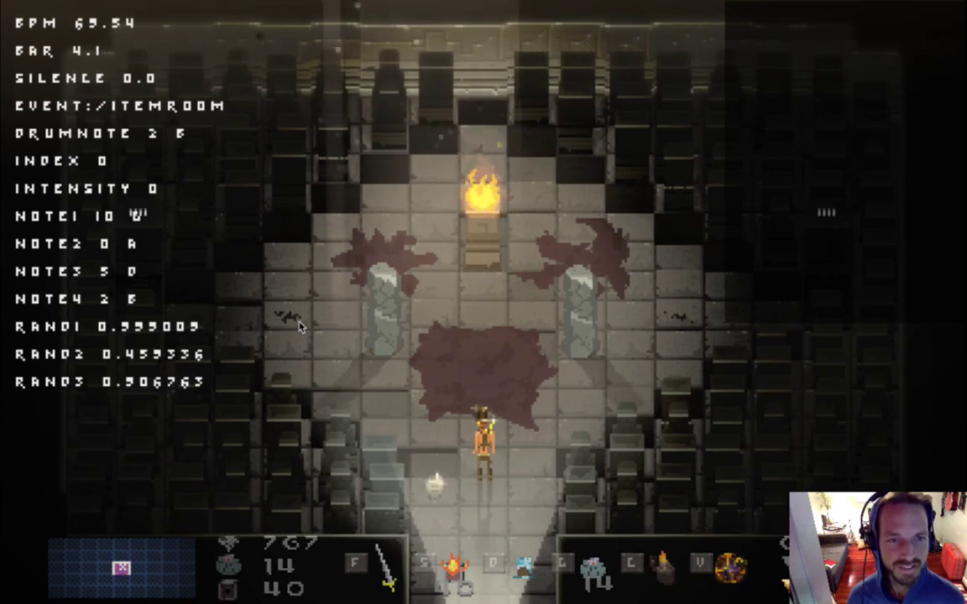
pyautogui.press('Up')
pyautogui.press('Up')
pyautogui.press('Left')
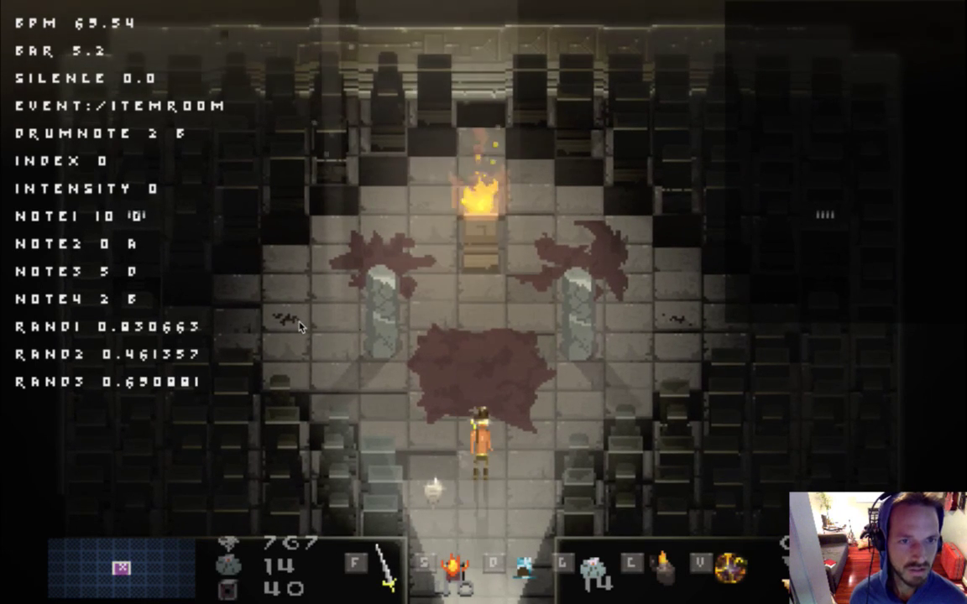
pyautogui.press('Down')
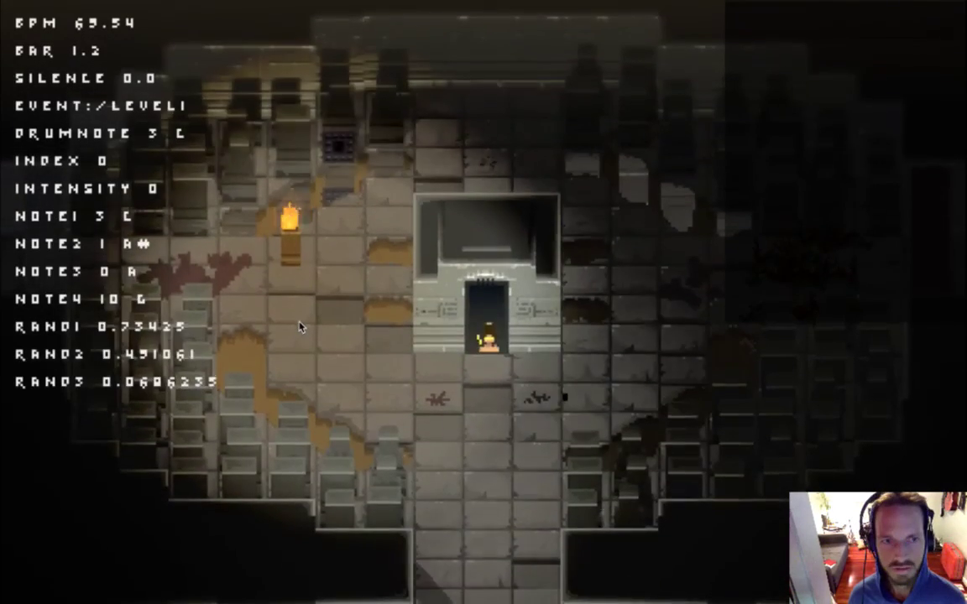
pyautogui.press('Down')
pyautogui.press('Left')
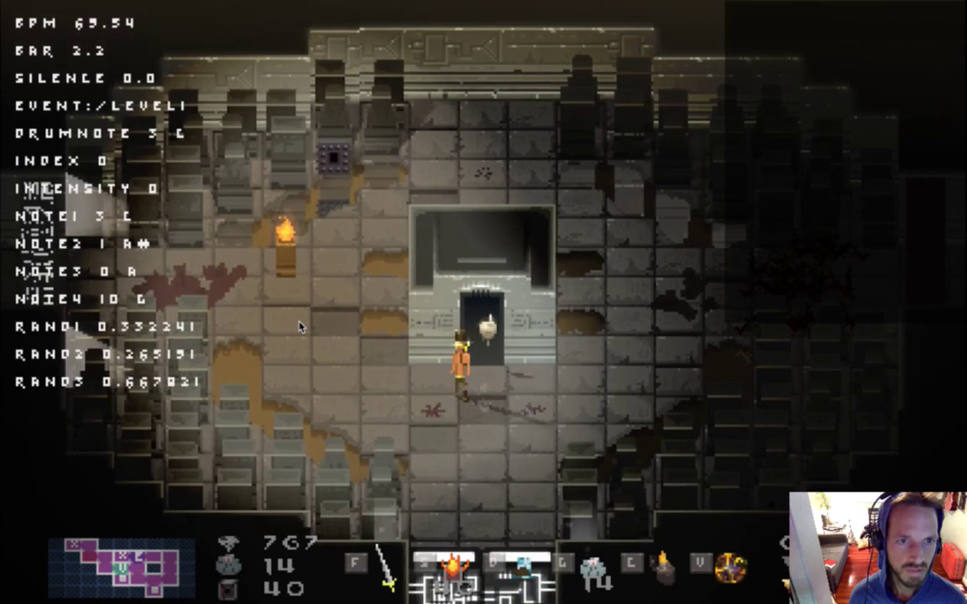
# Step: Walk the hero west past the torch and through the exit into the adjoining room
pyautogui.press('Up')
pyautogui.press('Up')
pyautogui.press('Left')
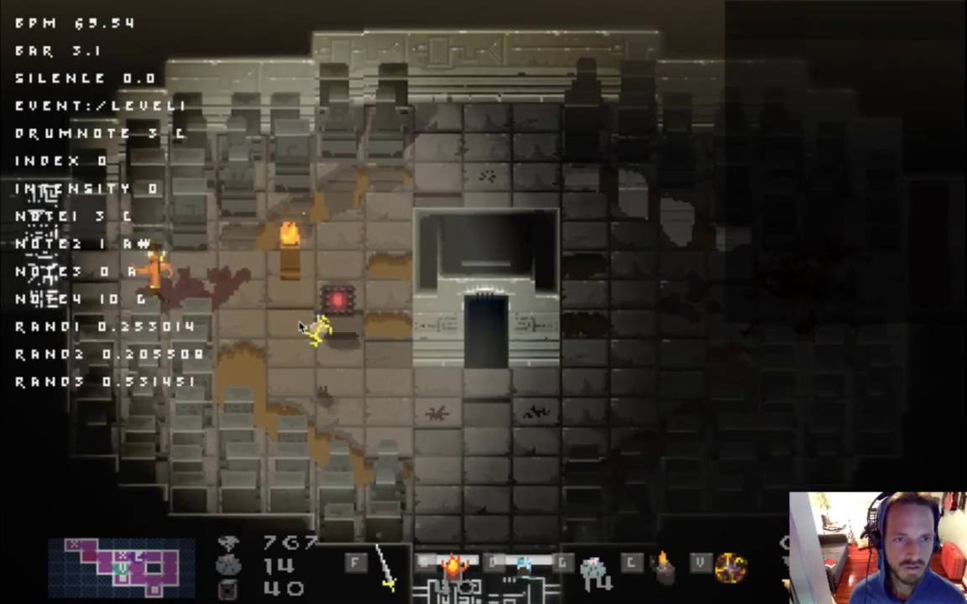
pyautogui.press('Left')
pyautogui.press('Left')
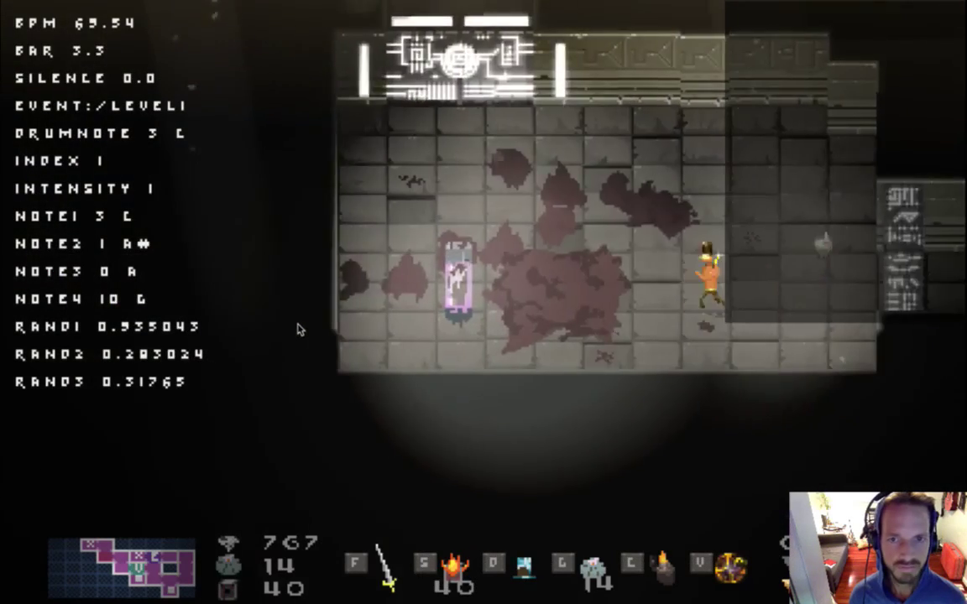
# Step: Cross the room with the glowing capsule and take its north doorway
pyautogui.press('Up')
pyautogui.press('Right')
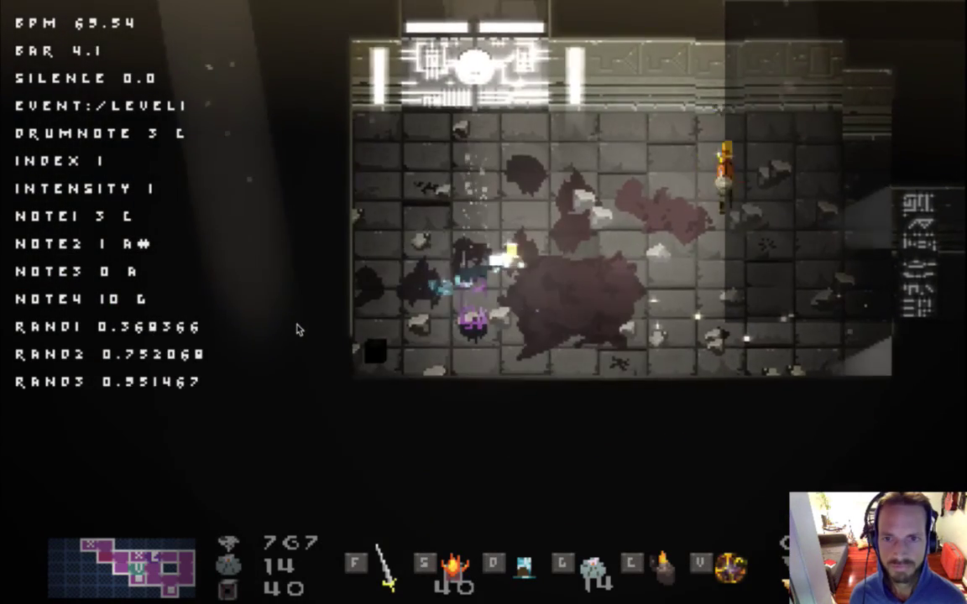
pyautogui.press('Left')
pyautogui.press('Left')
pyautogui.press('Up')
pyautogui.press('Up')
pyautogui.press('Up')
pyautogui.press('Up')
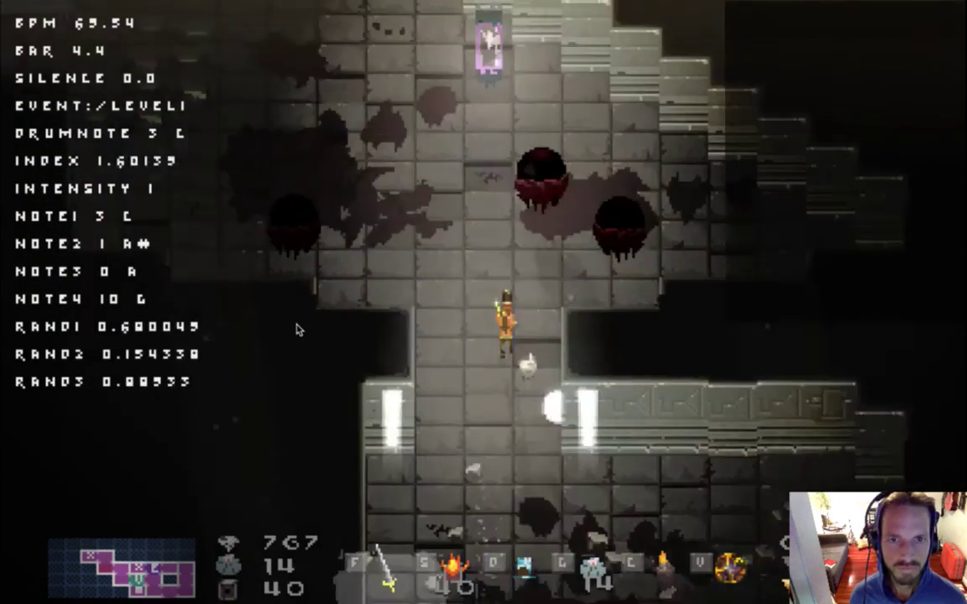
# Step: Get the hero past the dark floating spheres and out through the room's west exit to the before-boss room
pyautogui.press('Left')
pyautogui.press('Up')
pyautogui.press('Right')
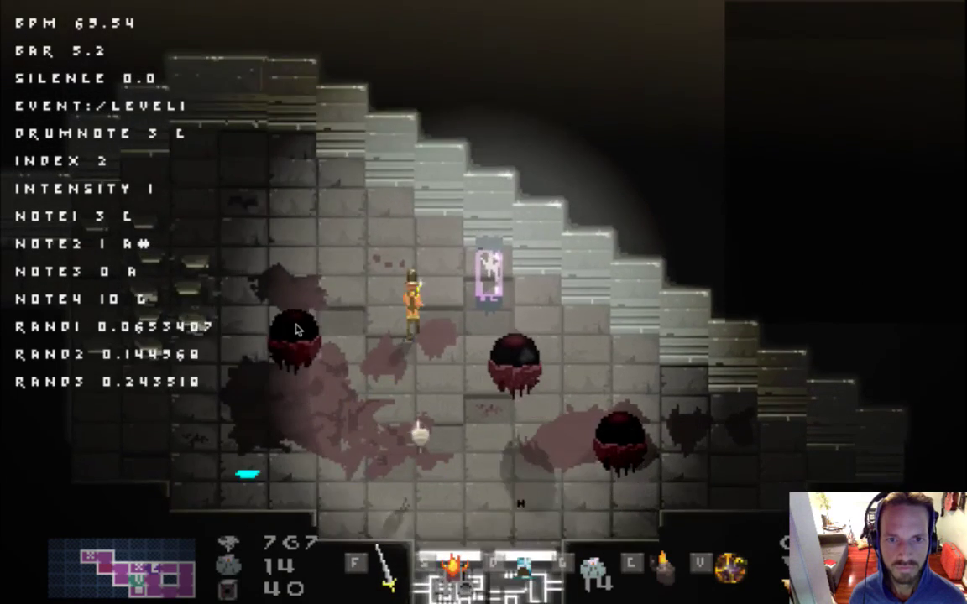
pyautogui.press('Left')
pyautogui.press('Left')
pyautogui.press('Left')
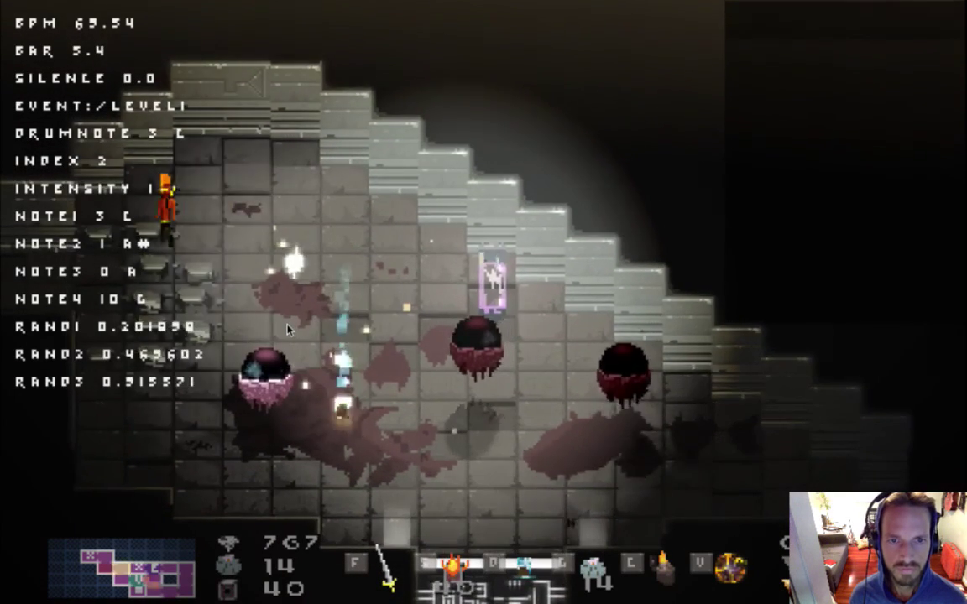
pyautogui.press('Down')
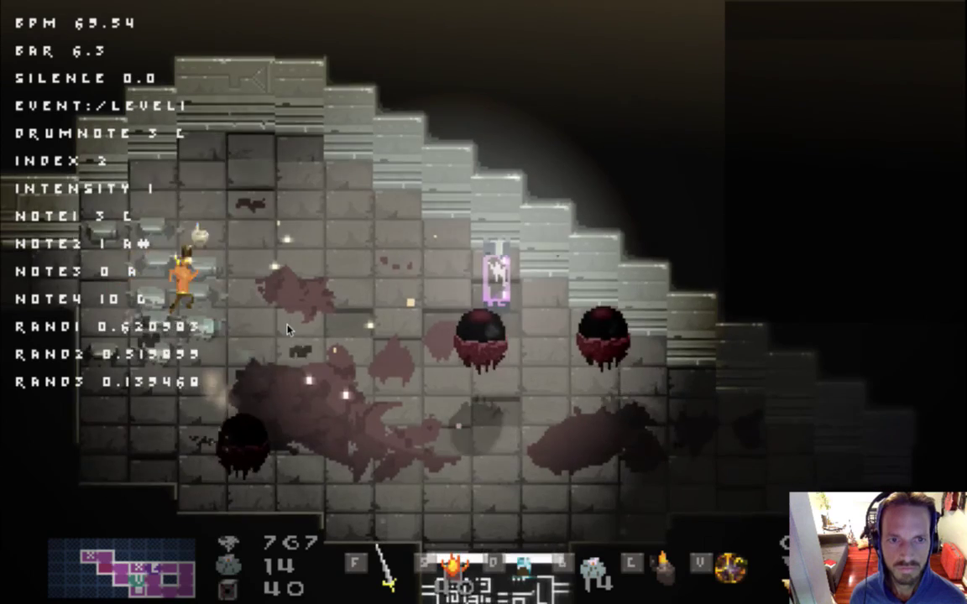
pyautogui.press('Down')
pyautogui.press('Right')
pyautogui.press('Left')
pyautogui.press('d')
pyautogui.press('Left')
pyautogui.press('Right')
pyautogui.press('Up')
pyautogui.press('Left')
pyautogui.press('Left')
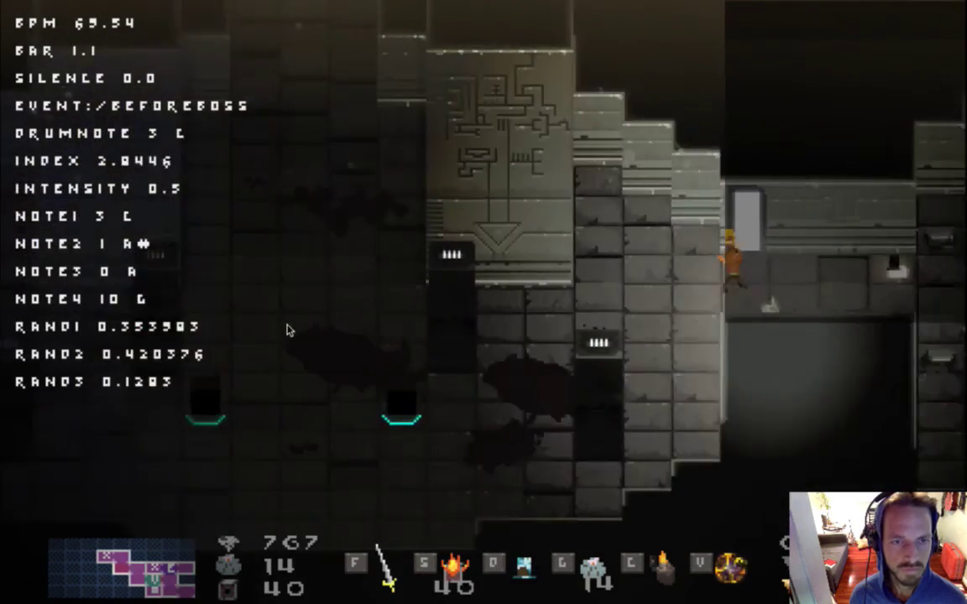
# Step: Walk the hero to the middle of the before-boss room, listen to the event:/BeforeBoss music, and quit the game
pyautogui.press('Left')
pyautogui.press('Down')
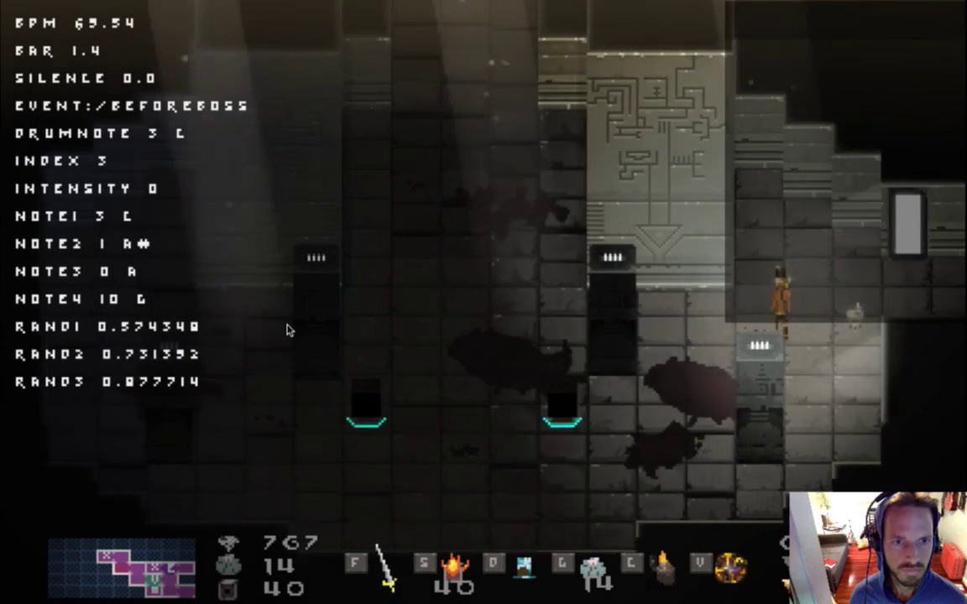
pyautogui.press('Left')
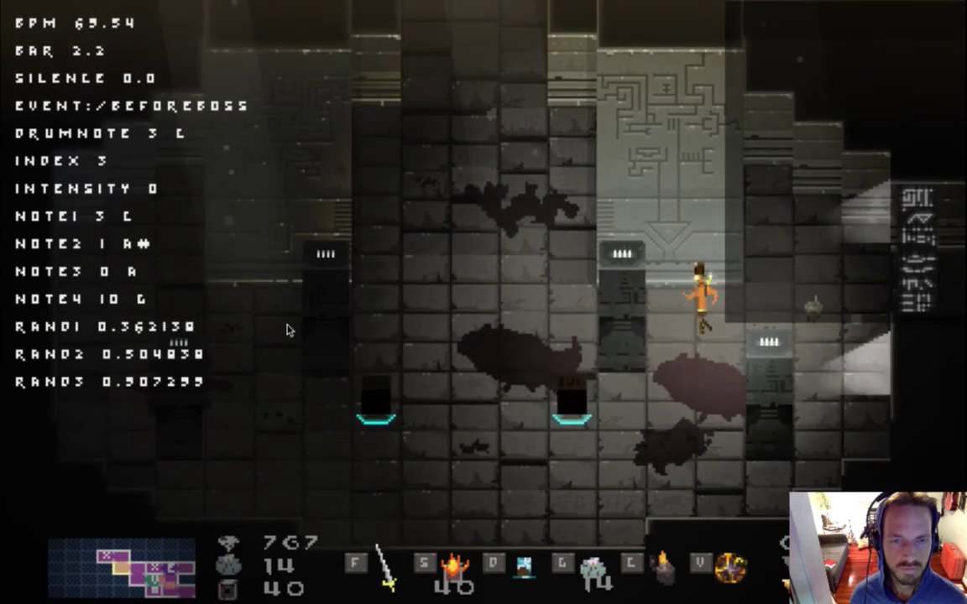
pyautogui.press('Left')
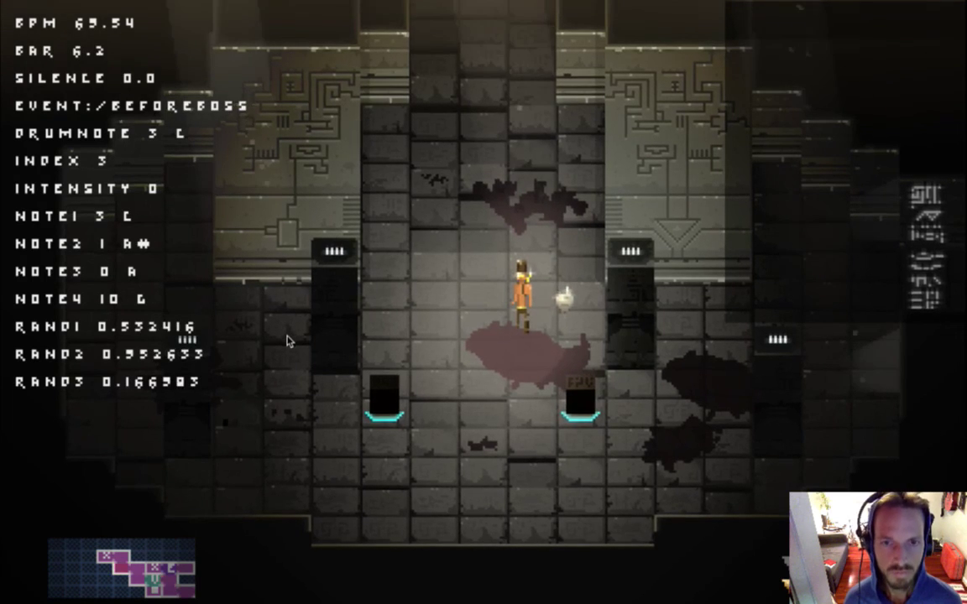
pyautogui.press('super+q')
# Step: Switch to FMOD Studio, set the Audio 1 and Audio 2 volumes of BeforeBoss to -3 dB, and build the banks
pyautogui.press('super+Tab')
pyautogui.press('super+Tab')
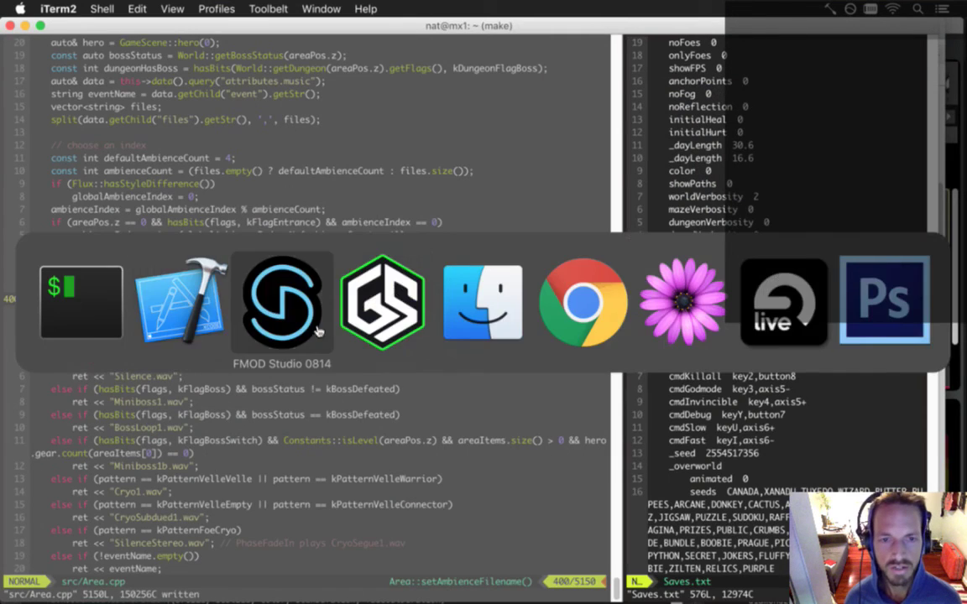
pyautogui.click(373, 233)
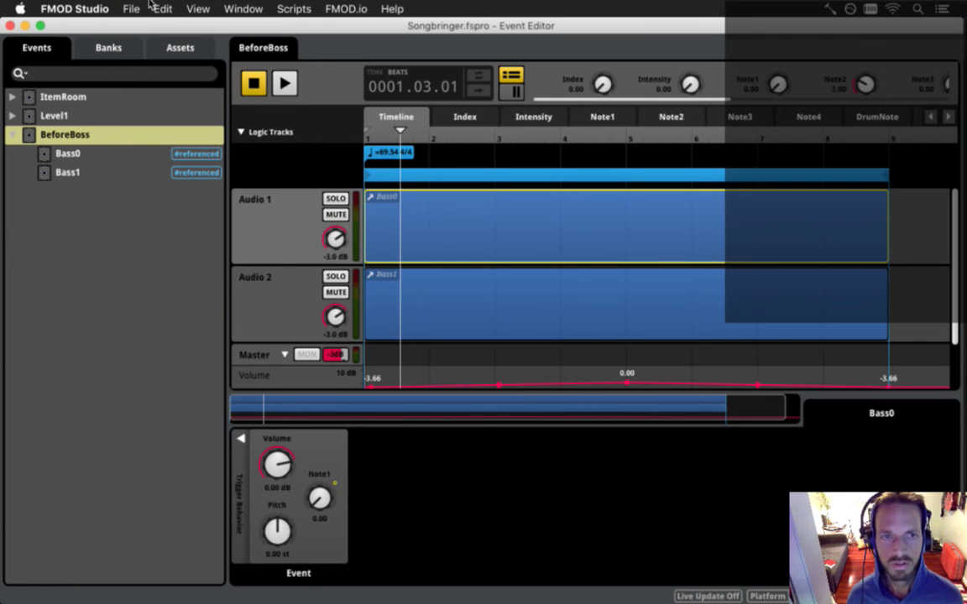
pyautogui.click(134, 8)
pyautogui.click(184, 168)
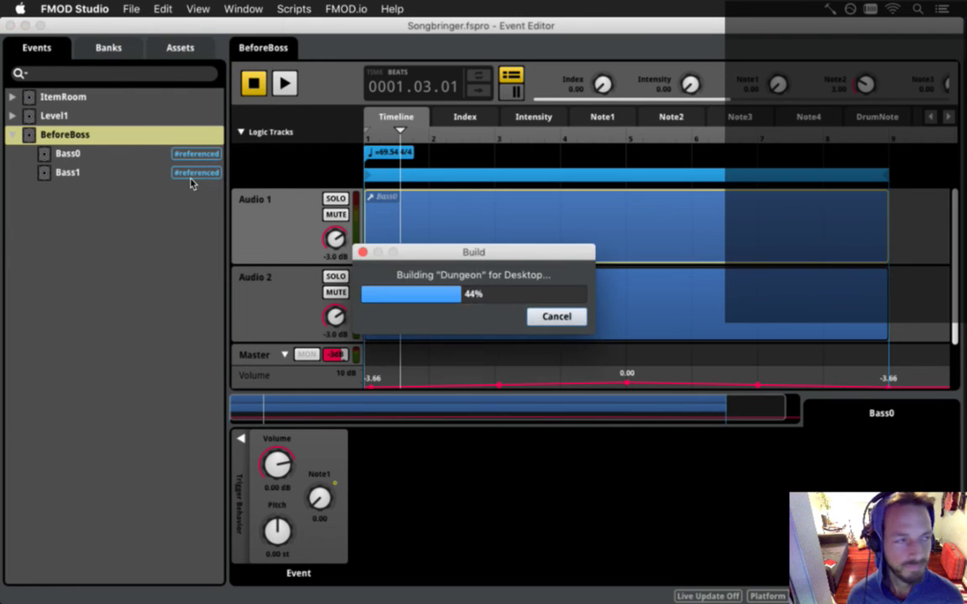
# Step: Switch to Xcode and run Songbringer with the newly built banks
pyautogui.press('super+Tab')
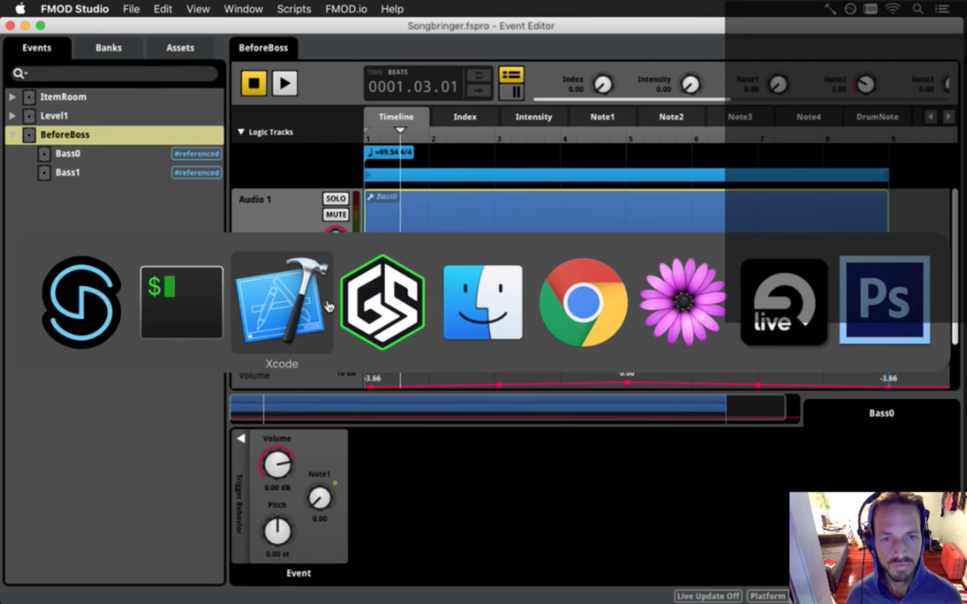
pyautogui.click(262, 325)
pyautogui.press('super+r')
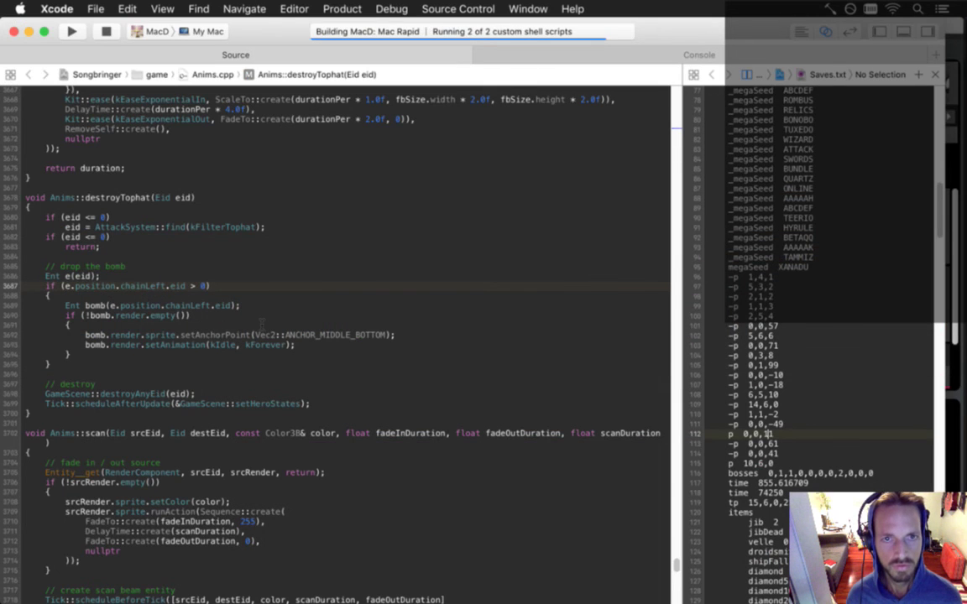
# Step: Switch to iTerm and make the src/Area.cpp pane active
pyautogui.press('super+Tab')
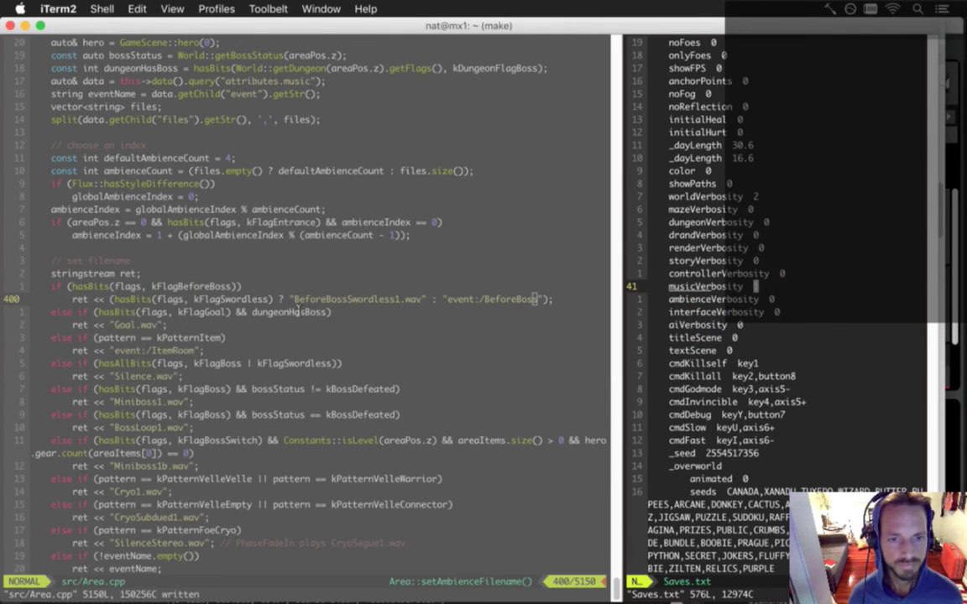
pyautogui.press('super+alt+Left')
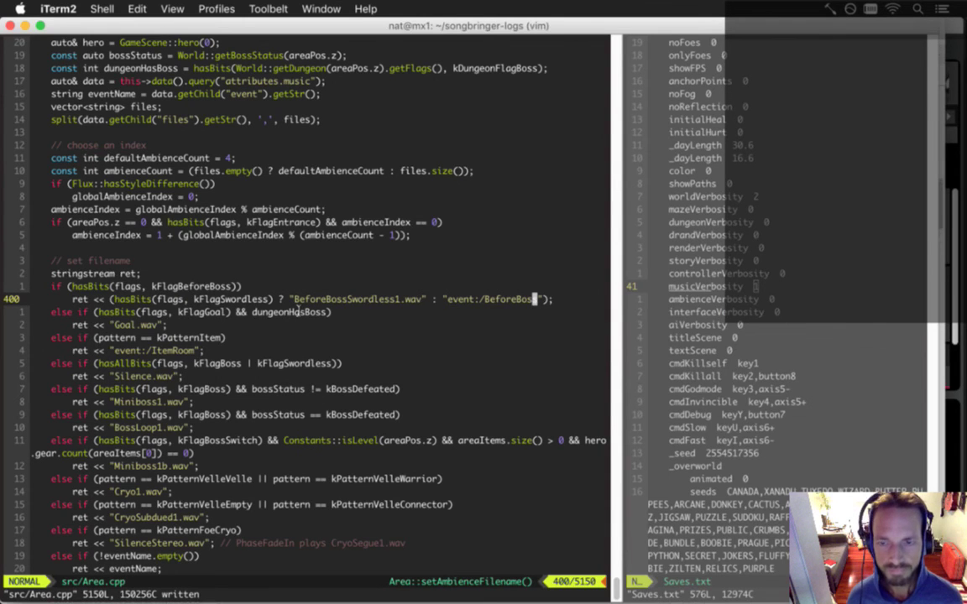
pyautogui.press('super+Tab')
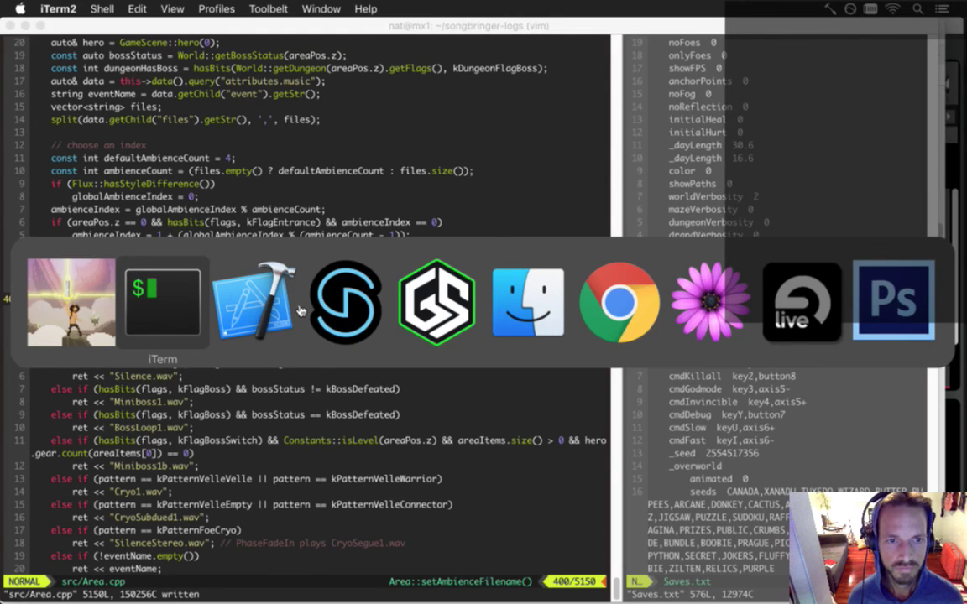
pyautogui.press('Tab')
pyautogui.press('Tab')
pyautogui.press('Tab')
pyautogui.press('Tab')
pyautogui.press('Tab')
pyautogui.press('Tab')
pyautogui.press('Tab')
pyautogui.press('Tab')
pyautogui.press('Tab')
pyautogui.press('Tab')
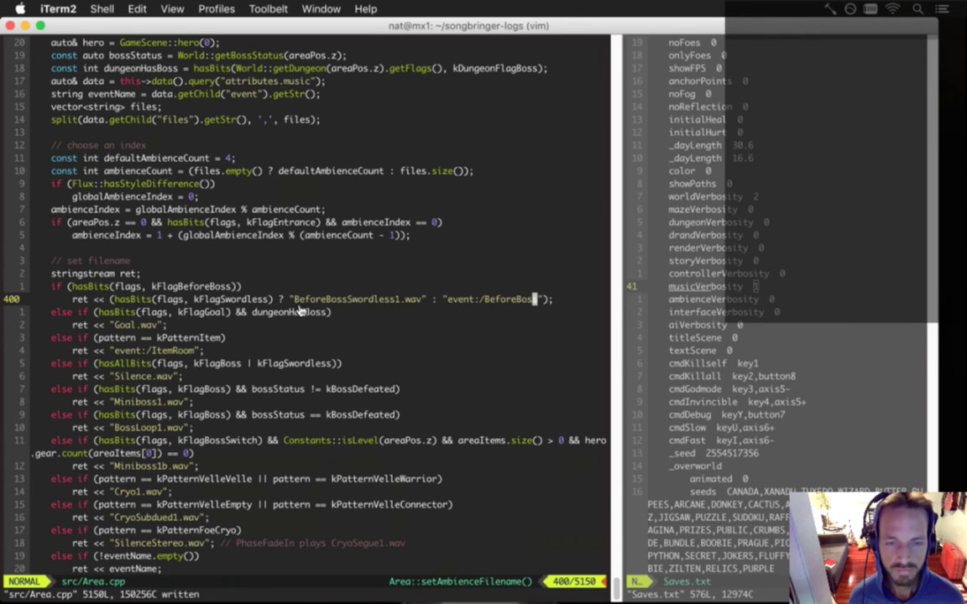
# Step: Switch to the running Songbringer game and move the hero around the item room with attacks while listening to event:/ItemRoom
pyautogui.press('super+Tab')
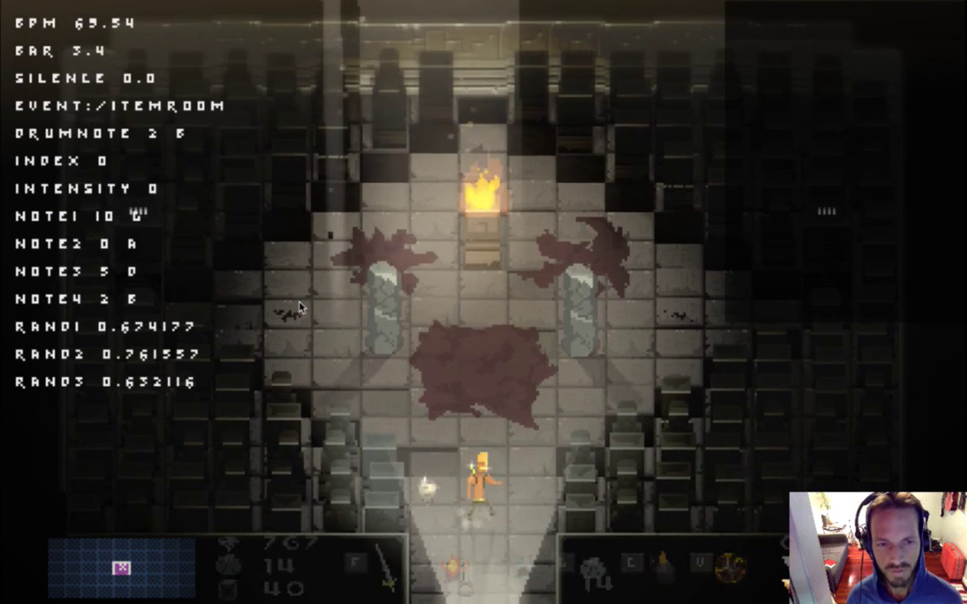
pyautogui.press('d')
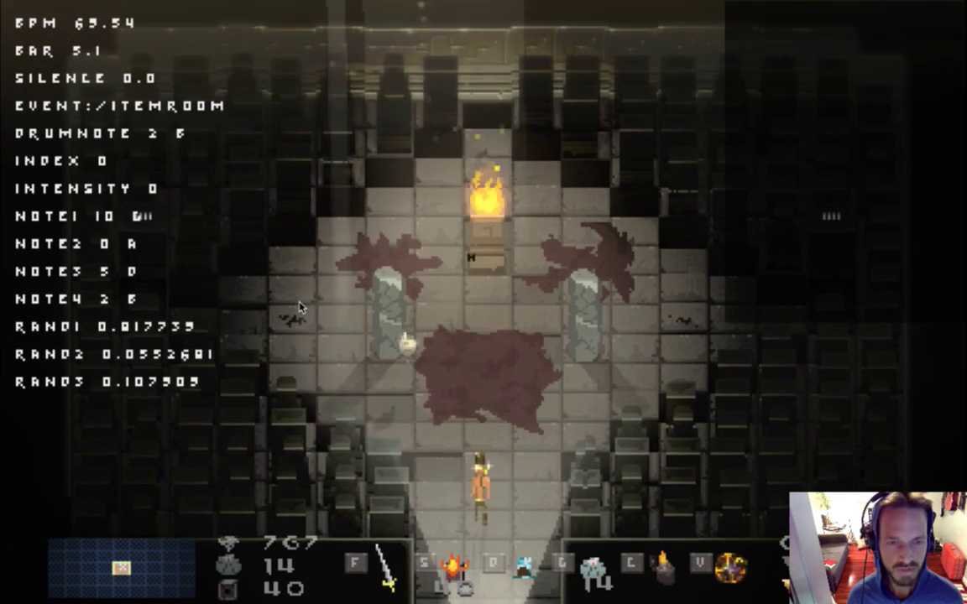
pyautogui.press('Up')
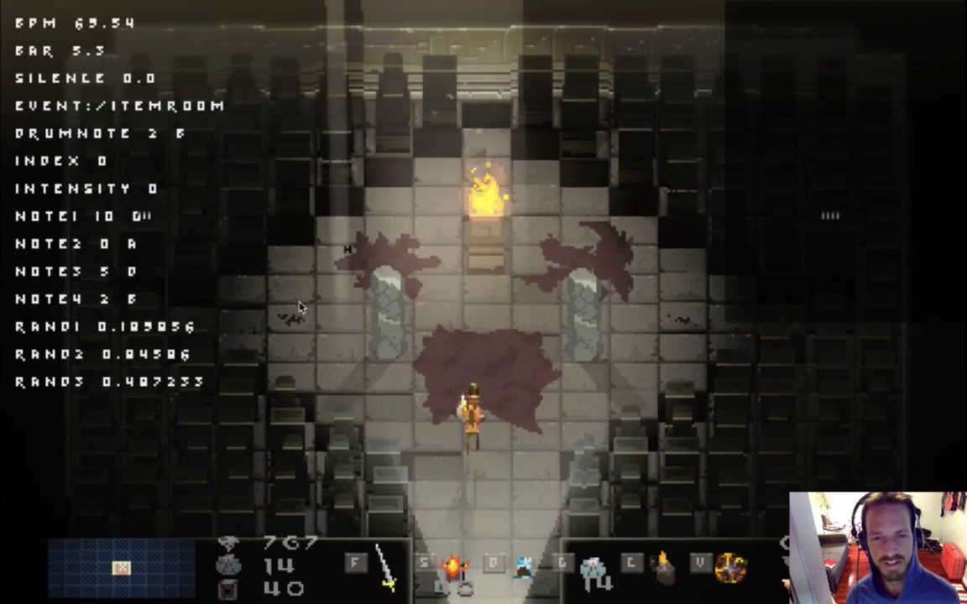
pyautogui.press('Left')
pyautogui.press('d')
pyautogui.press('Down')
pyautogui.press('Right')
pyautogui.press('Up')
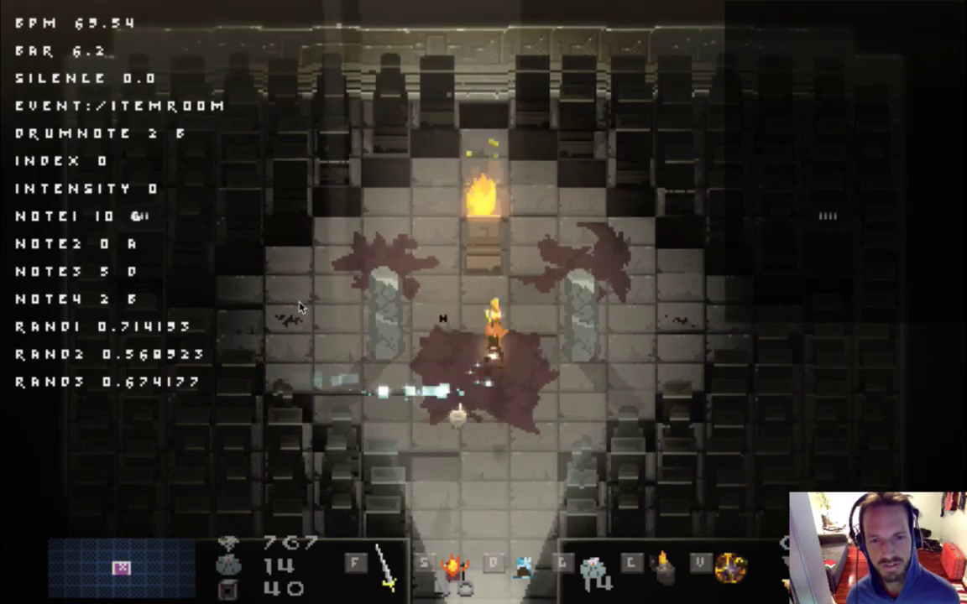
pyautogui.press('Left')
pyautogui.press('d')
pyautogui.press('Down')
pyautogui.press('Right')
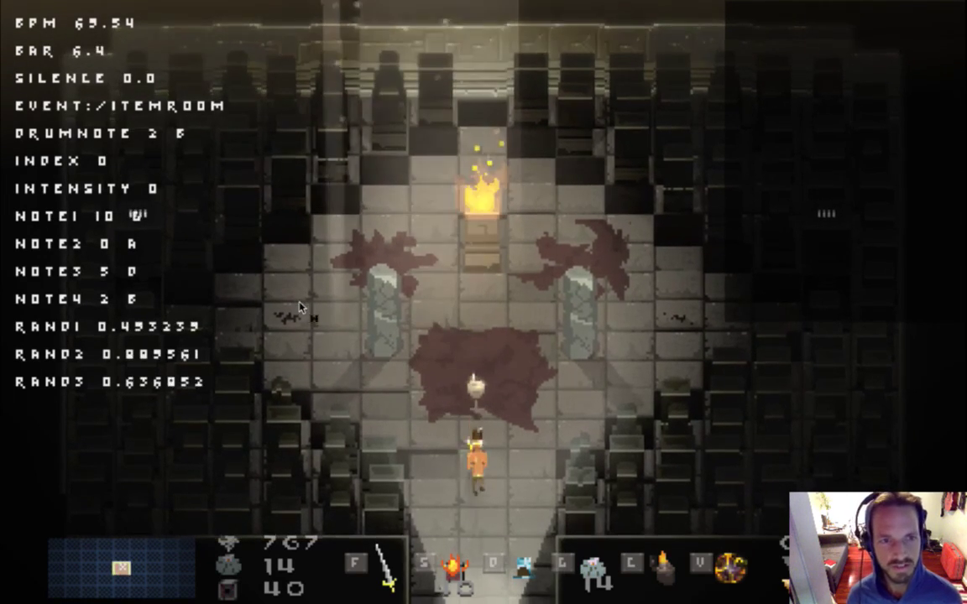
# Step: Leave the item room to the south and walk the hero west through the stairway room into the room with the purple capsule
pyautogui.press('Down')
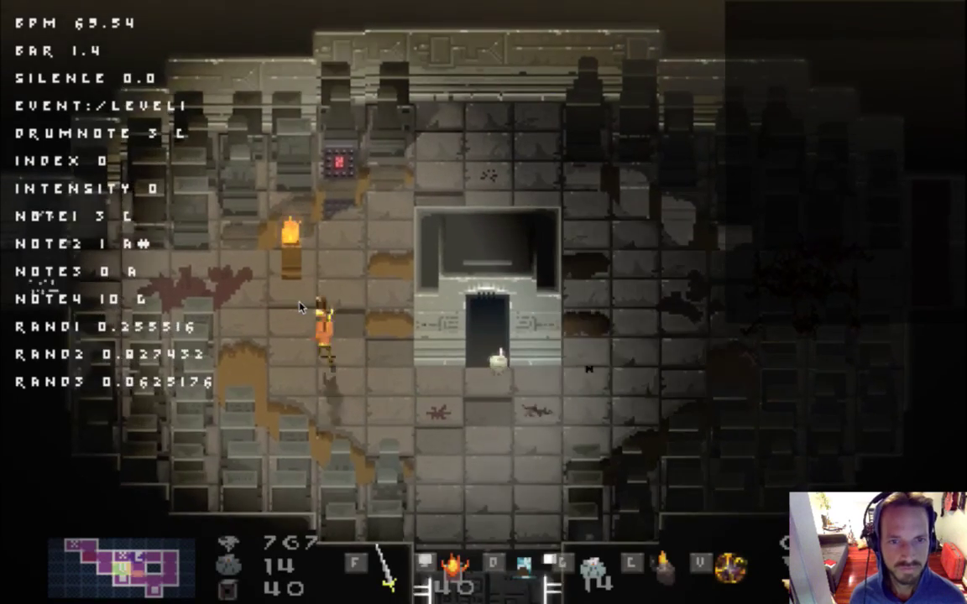
pyautogui.press('Left')
pyautogui.press('Left')
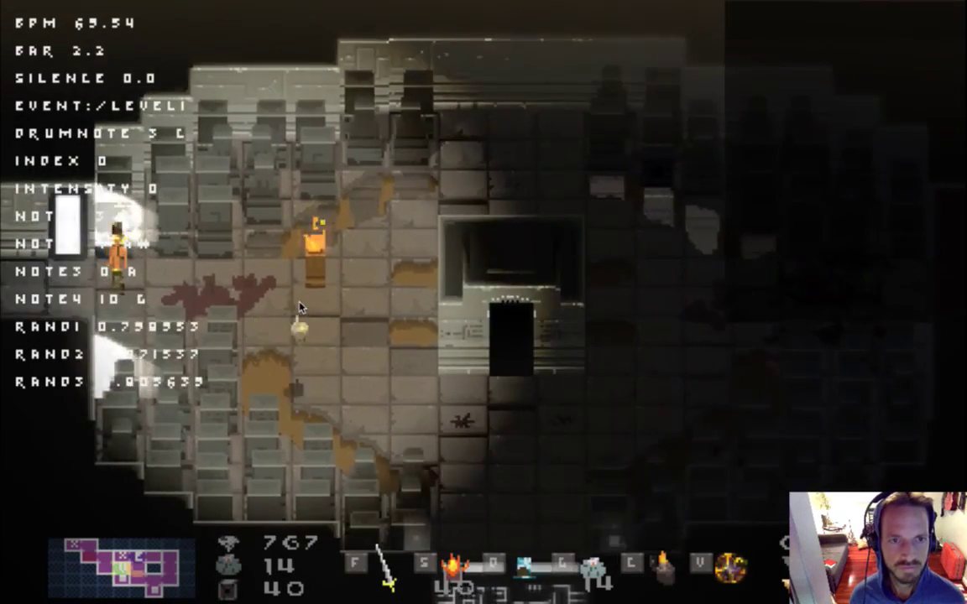
pyautogui.press('Left')
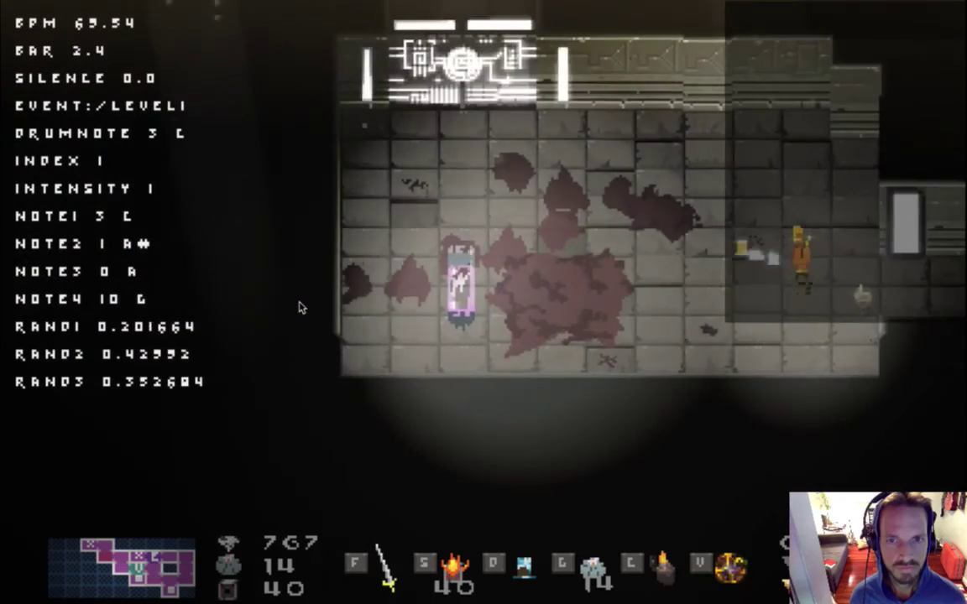
# Step: Cross the purple capsule room and take the hero through its north door into the room with the floating orbs
pyautogui.press('Left')
pyautogui.press('Up')
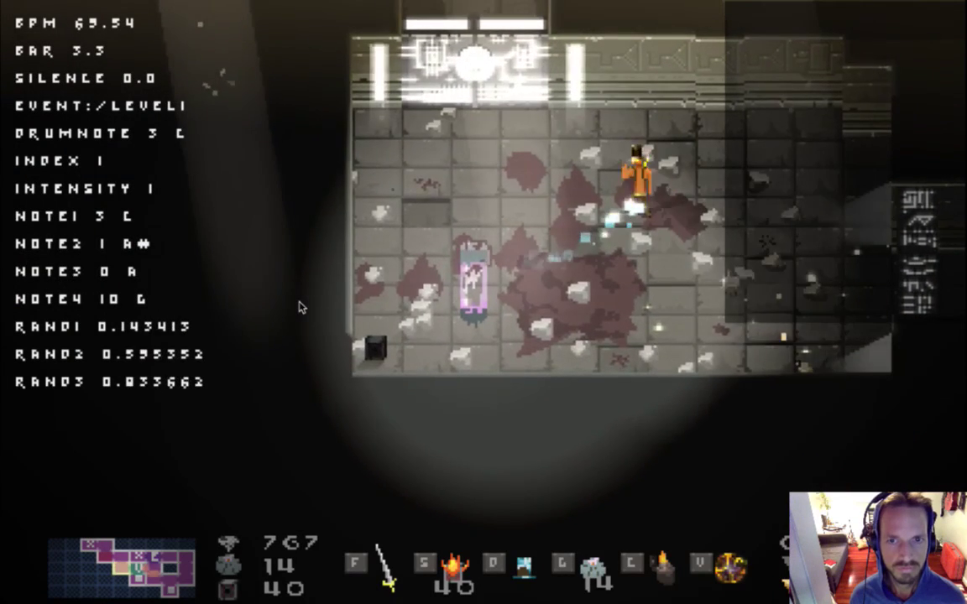
pyautogui.press('Left')
pyautogui.press('Left')
pyautogui.press('Up')
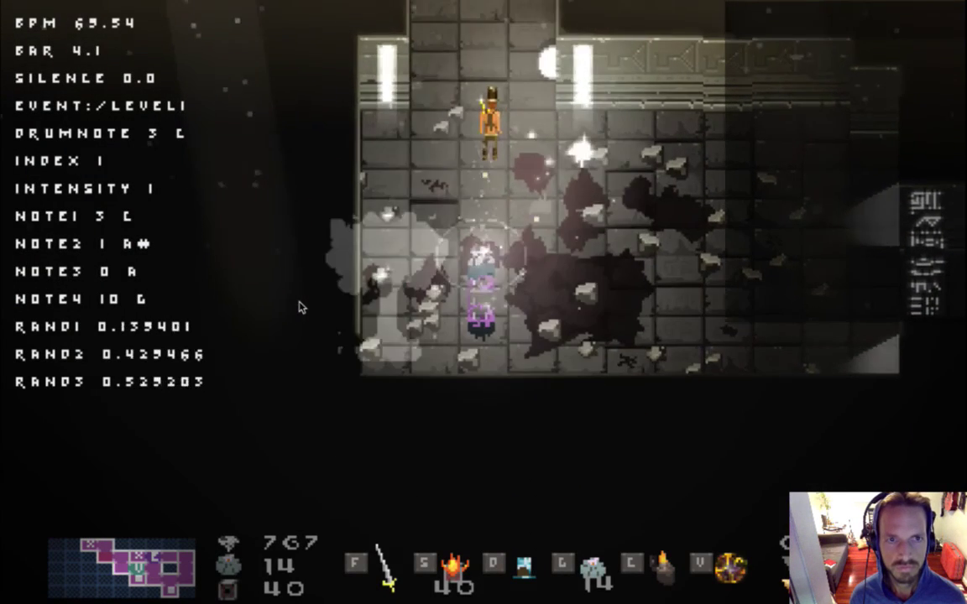
pyautogui.press('Up')
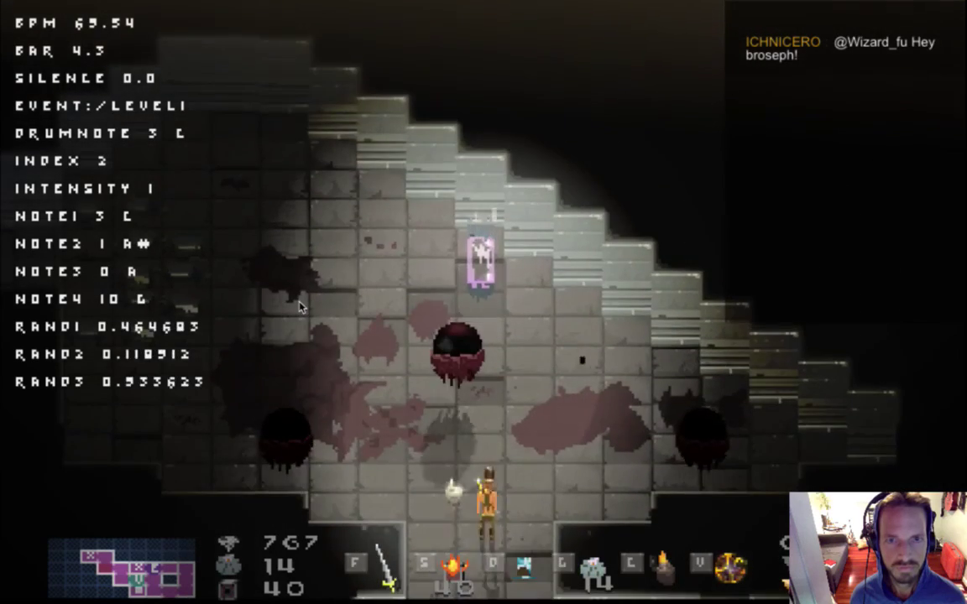
# Step: Attack the floating orbs while running the hero to the west edge of their room
pyautogui.press('Up')
pyautogui.press('Left')
pyautogui.press('Up')
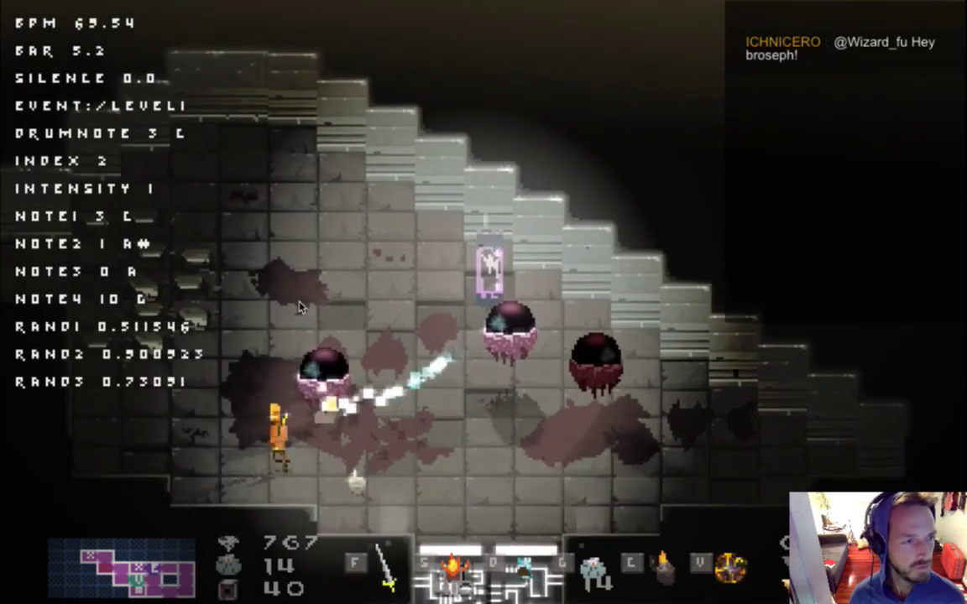
pyautogui.press('Left')
pyautogui.press('Up')
pyautogui.press('Left')
pyautogui.press('Right')
pyautogui.press('d')
pyautogui.press('Left')
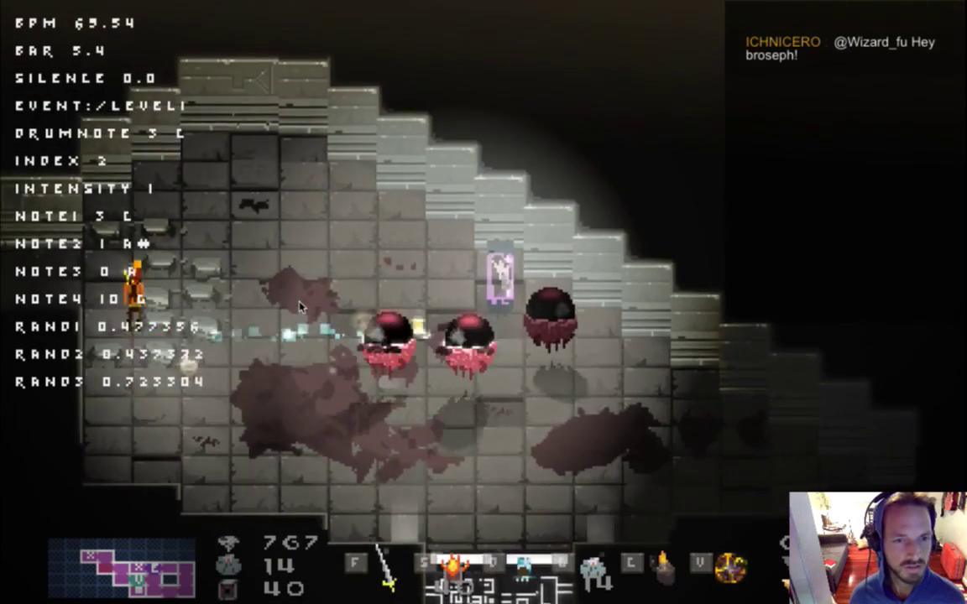
# Step: Pause the game, check the music and sound volumes in the audio settings, and resume play
pyautogui.press('Escape')
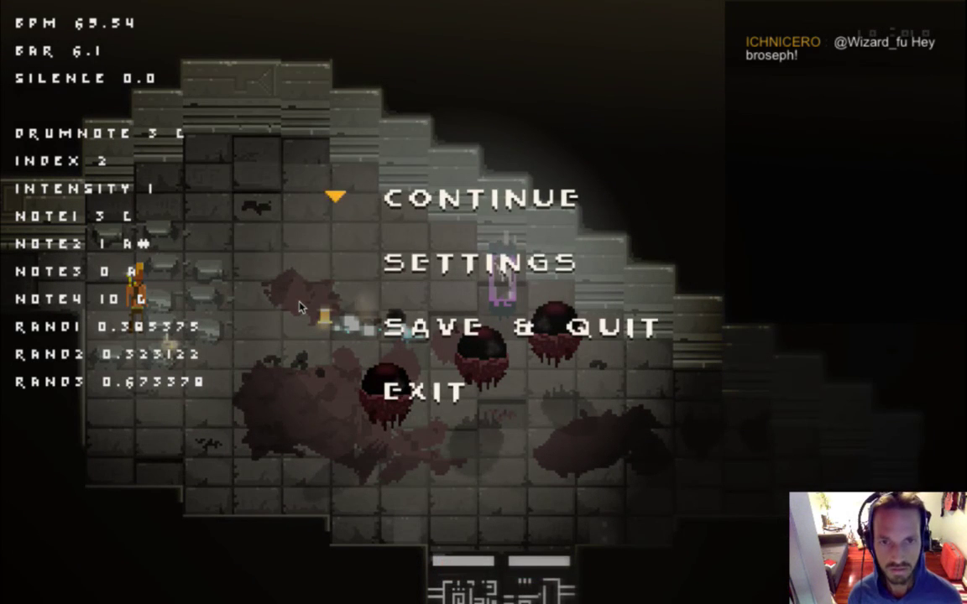
pyautogui.press('Down')
pyautogui.press('Return')
pyautogui.press('Return')
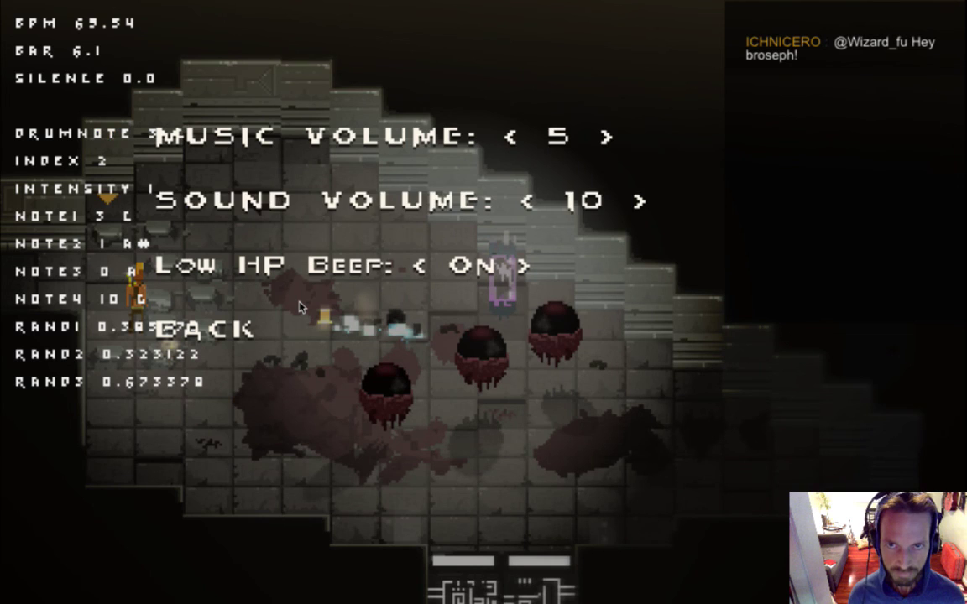
pyautogui.press('Escape')
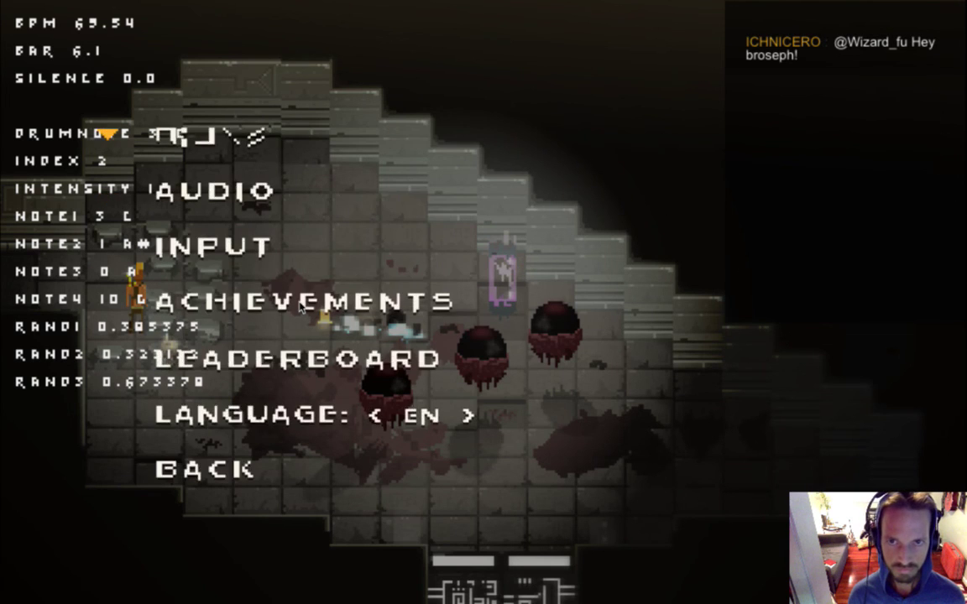
pyautogui.press('Escape')
pyautogui.press('Escape')
# Step: Enter the before-boss room to the west and walk the hero to its middle while listening to event:/BeforeBoss
pyautogui.press('Left')
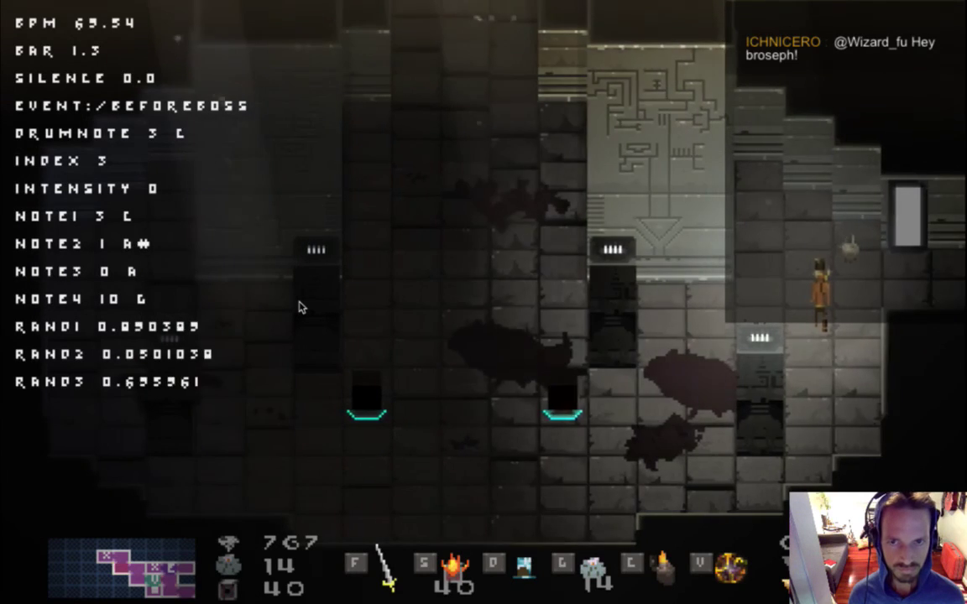
pyautogui.press('Left')
pyautogui.press('a')
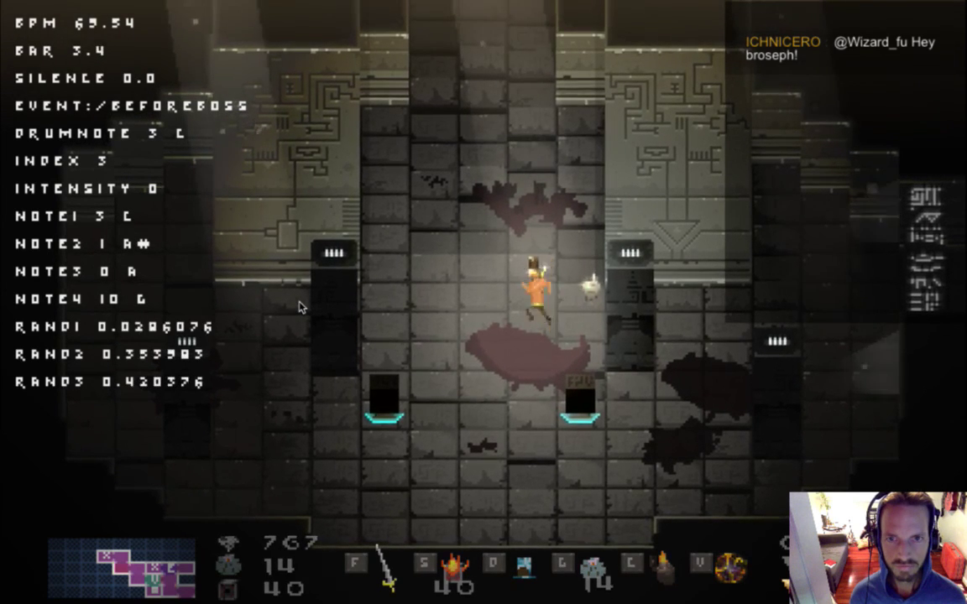
# Step: Return east to the orb room, then re-enter the before-boss room to compare event:/Level1 with event:/BeforeBoss
pyautogui.press('Left')
pyautogui.press('Right')
pyautogui.press('d')
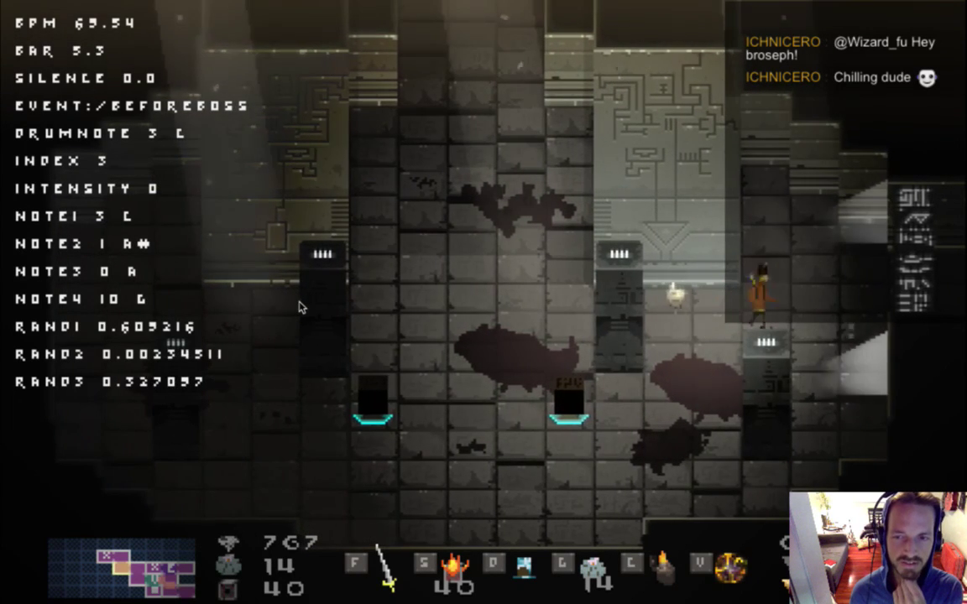
pyautogui.press('d')
pyautogui.press('Right')
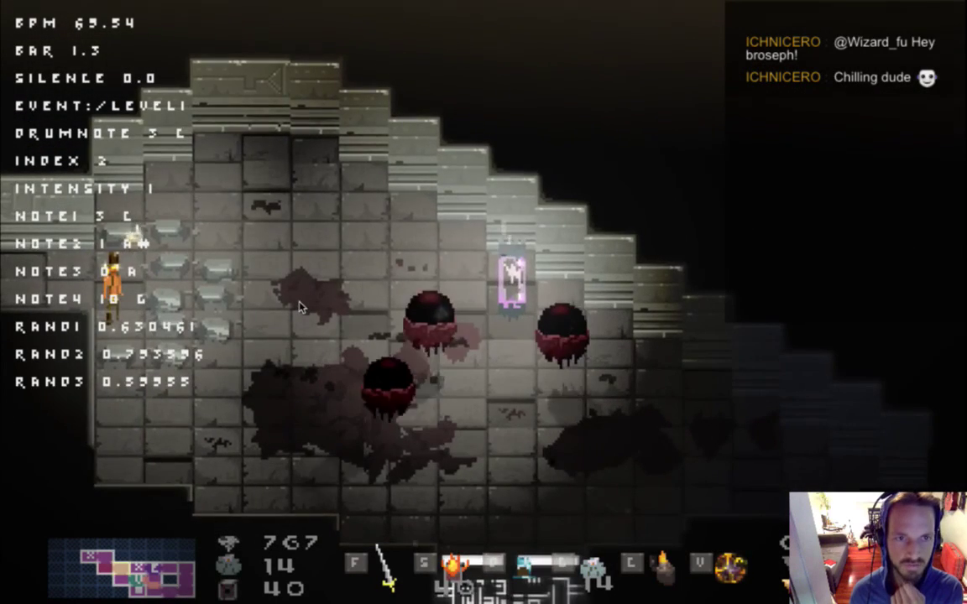
pyautogui.press('a')
pyautogui.press('a')
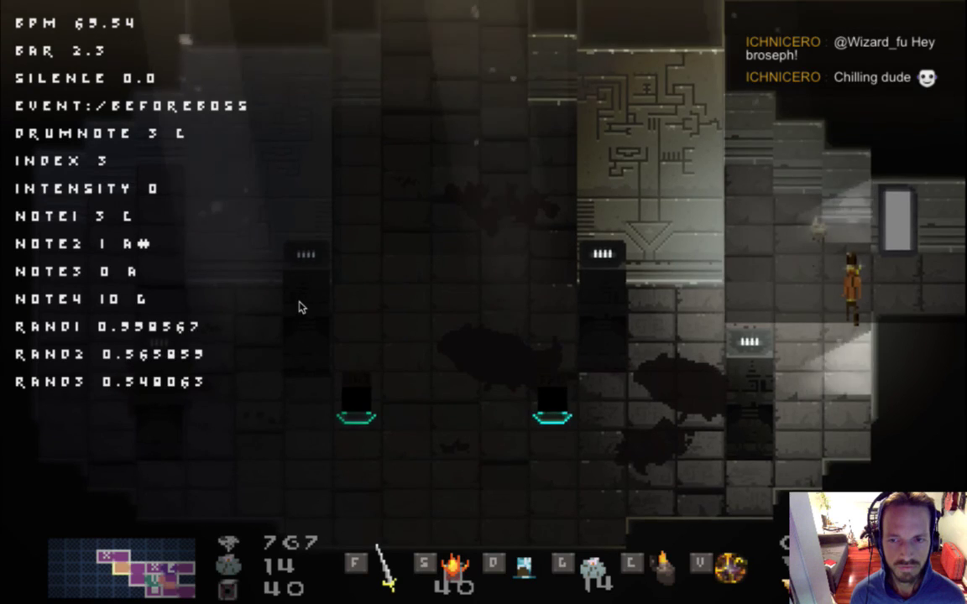
pyautogui.press('a')
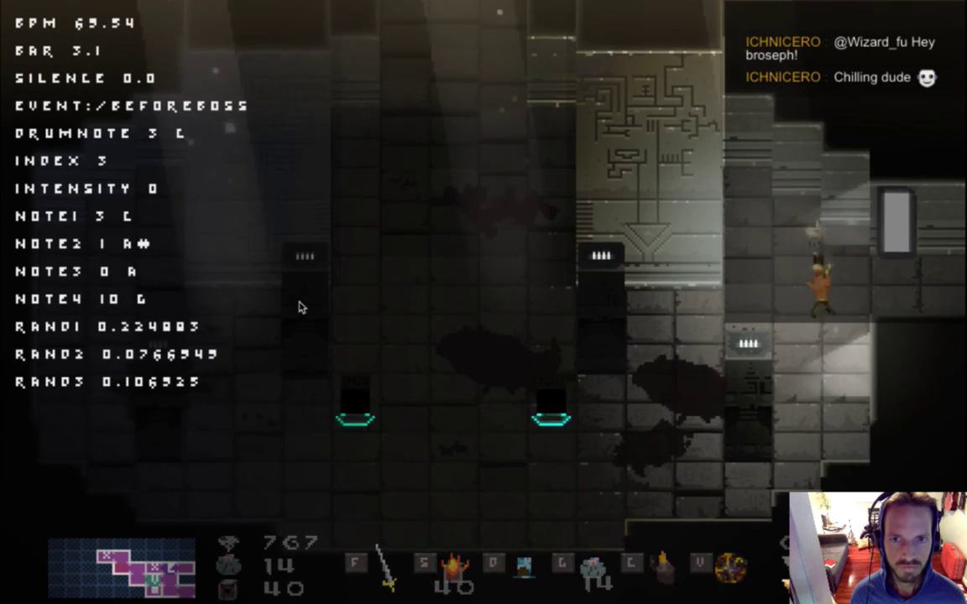
# Step: Raise the system volume to near its maximum while the event:/BeforeBoss music plays
pyautogui.press('XF86AudioRaiseVolume')
pyautogui.press('XF86AudioRaiseVolume')
pyautogui.press('XF86AudioRaiseVolume')
pyautogui.press('XF86AudioRaiseVolume')
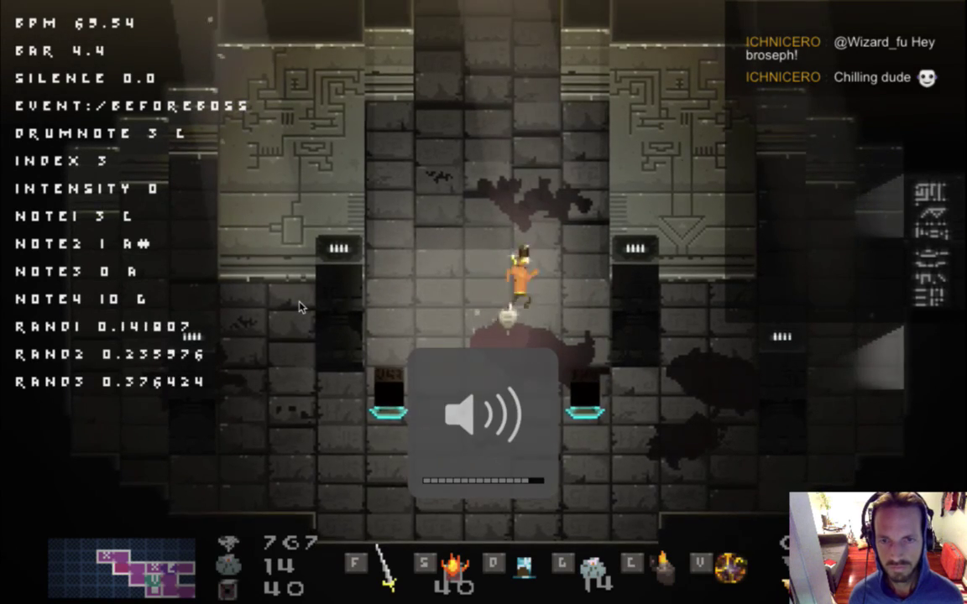
# Step: Repeat the music transition at the louder volume by visiting the orb room and walking back to the middle of the before-boss room
pyautogui.press('d')
pyautogui.press('Right')
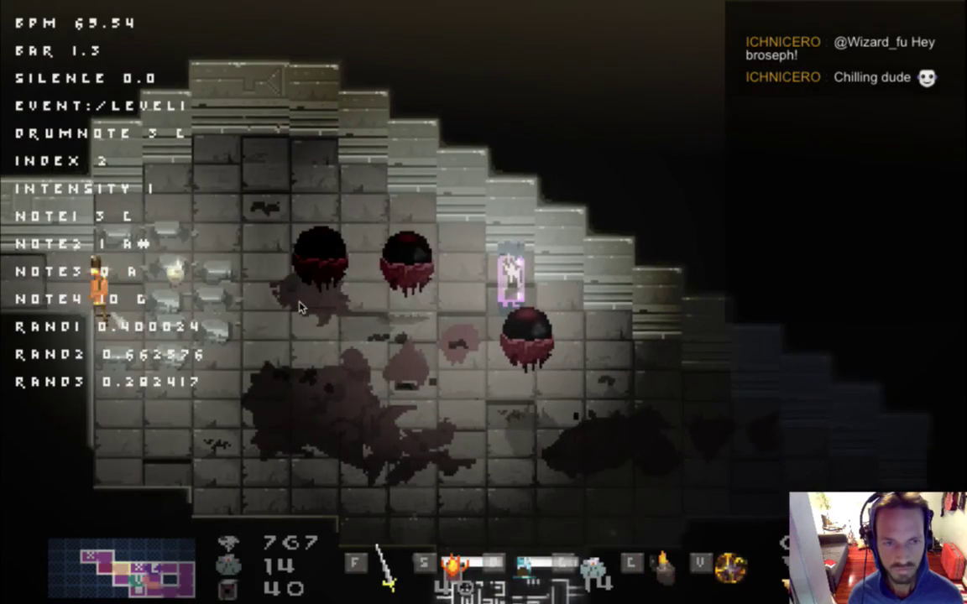
pyautogui.press('a')
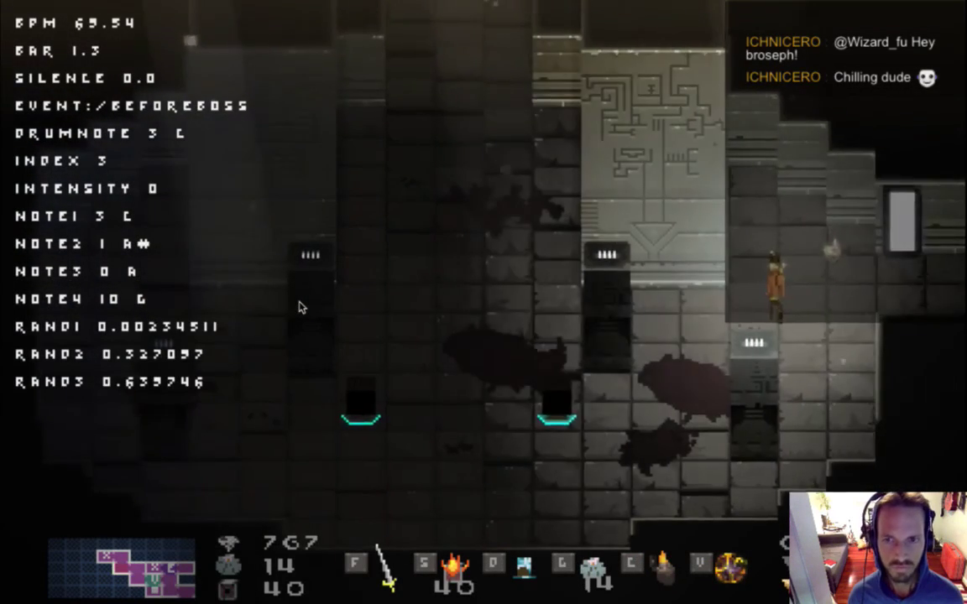
pyautogui.press('a')
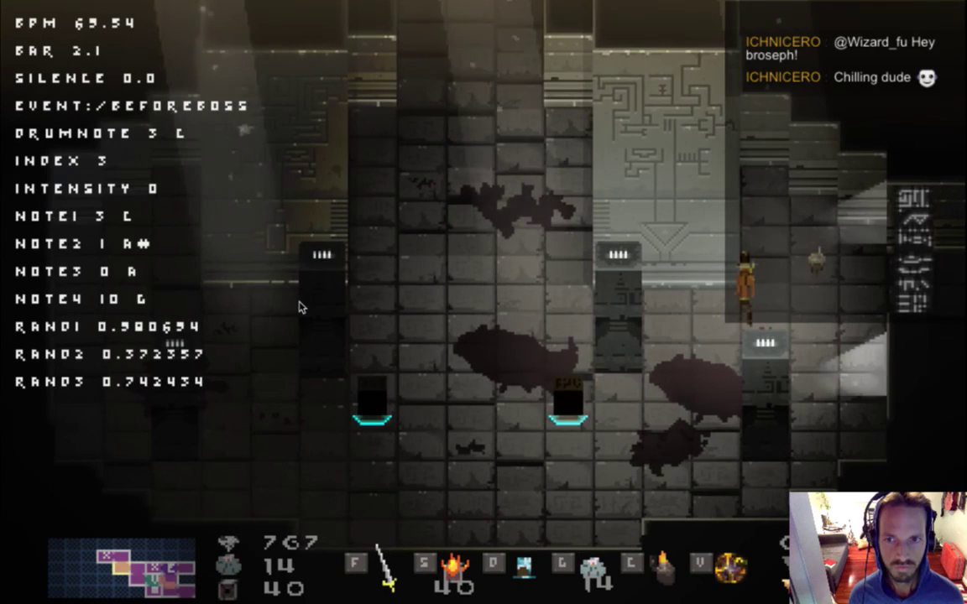
pyautogui.press('a')
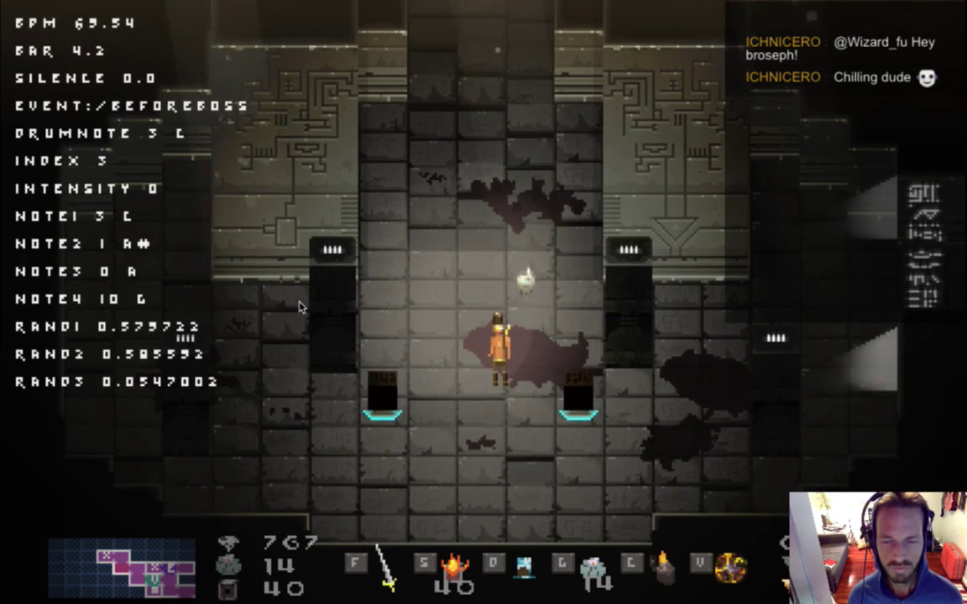
# Step: Take the hero to the orb room and back once more, listening to the fade from event:/Level1 into event:/BeforeBoss
pyautogui.press('d')
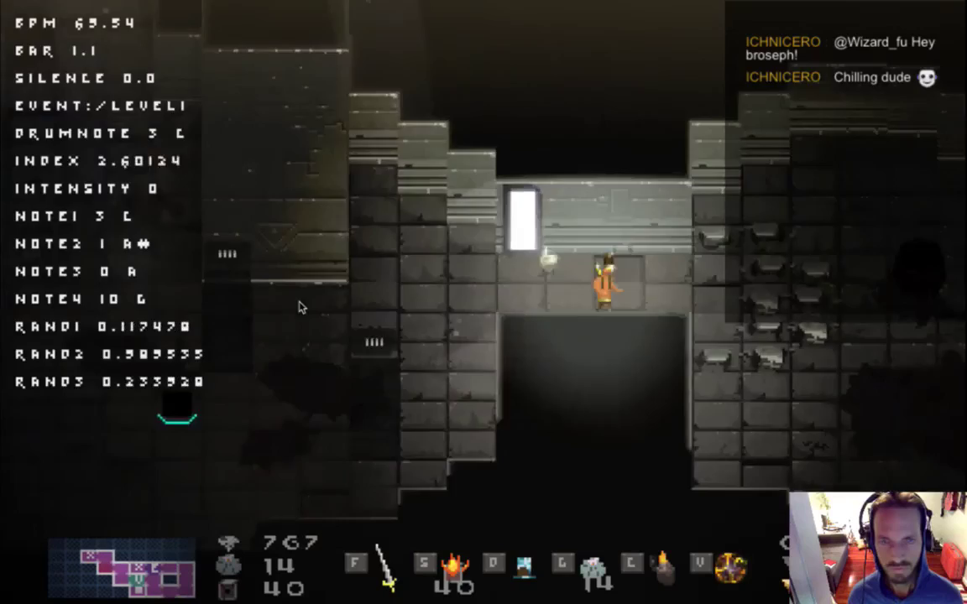
pyautogui.press('Right')
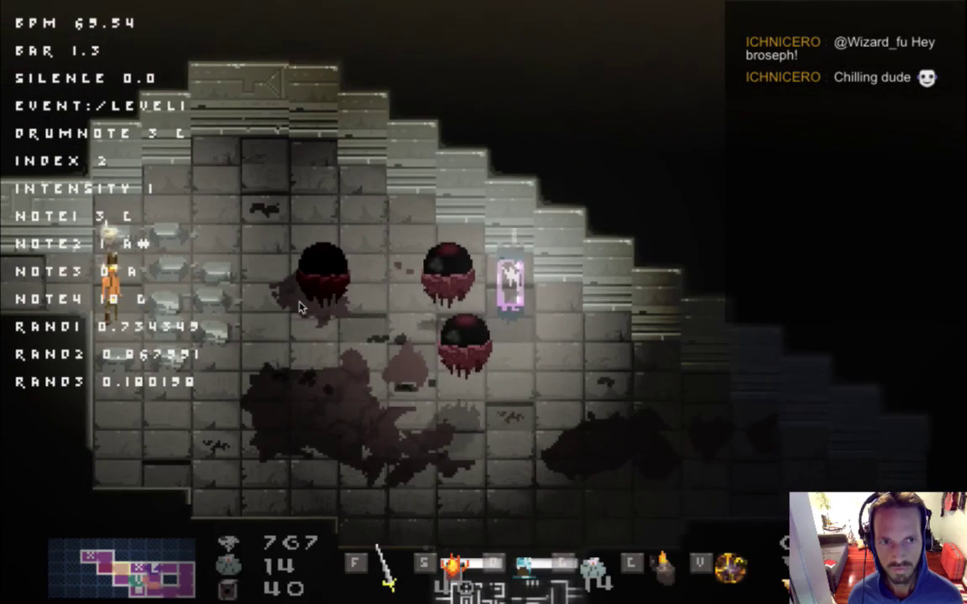
pyautogui.press('Left')
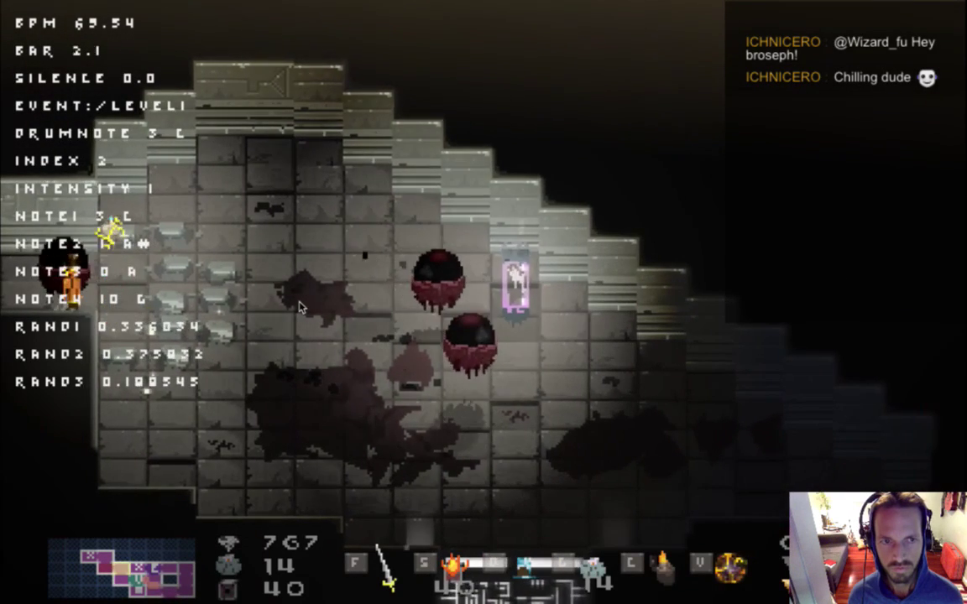
pyautogui.press('a')
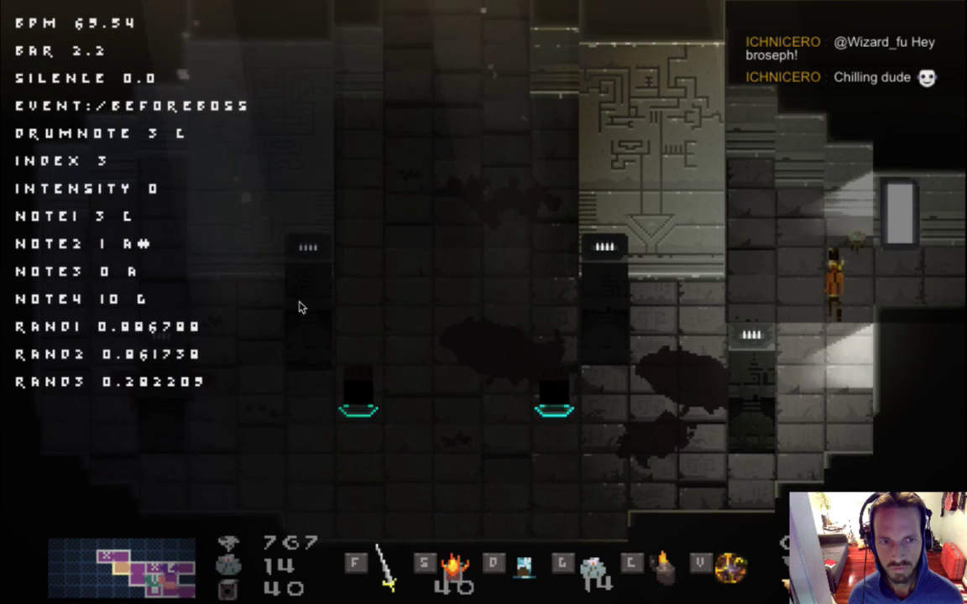
pyautogui.press('a')
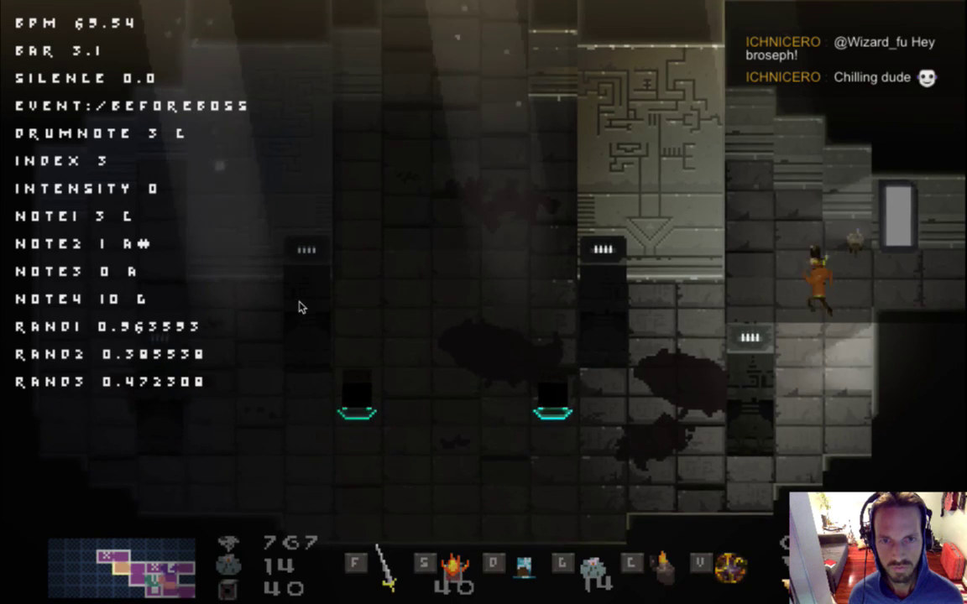
pyautogui.press('a')
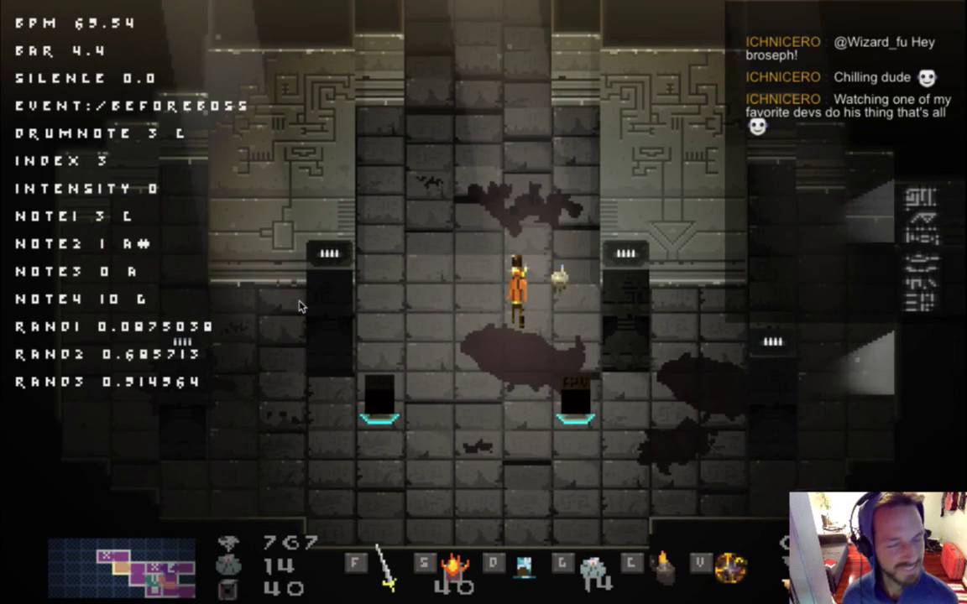
# Step: Walk the hero north out of the before-boss room into the chamber with the glowing item above its pedestal
pyautogui.press('a')
pyautogui.press('w')
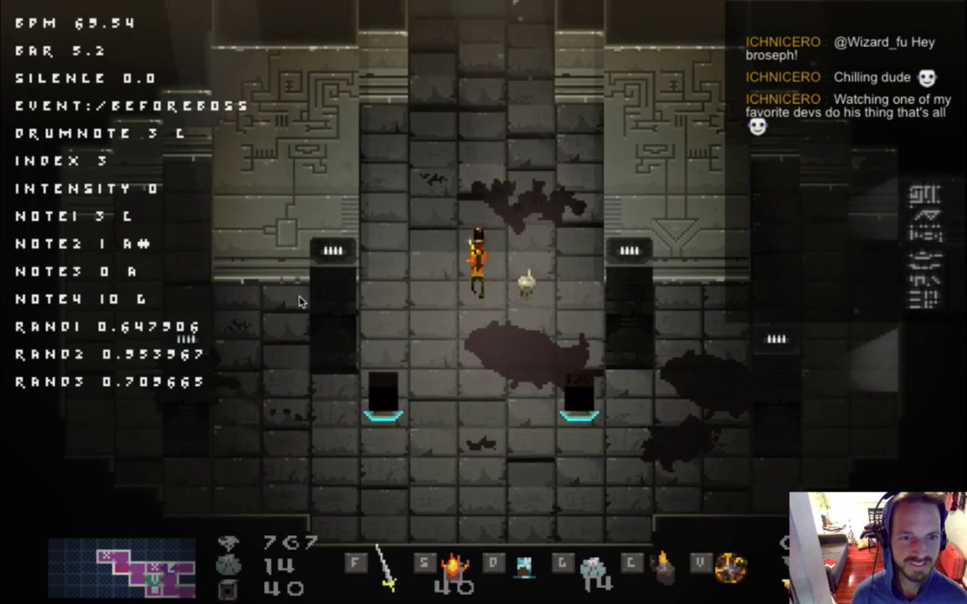
pyautogui.press('w')
pyautogui.press('w')
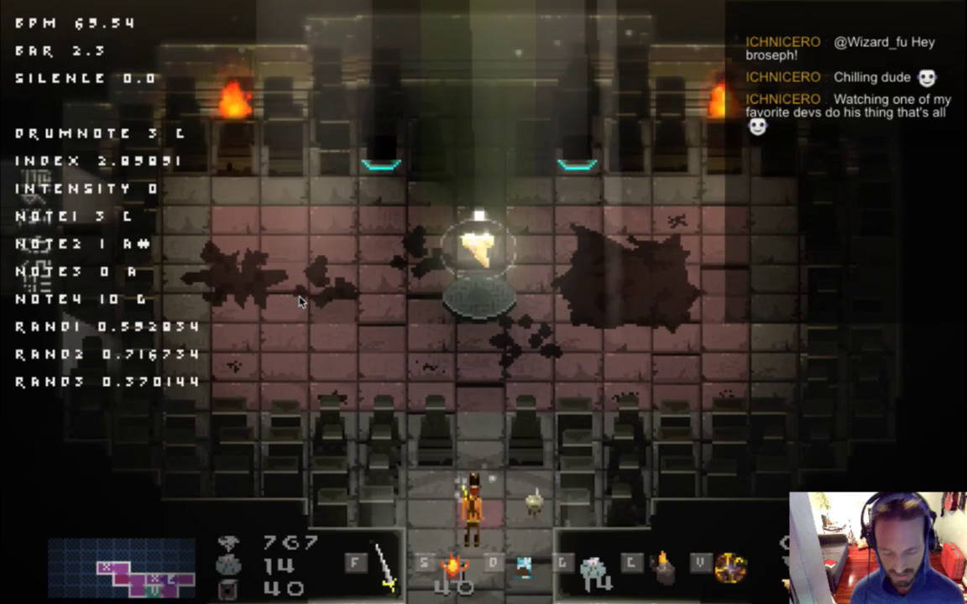
# Step: Switch to FMOD Studio and lower the Audio 1 and Audio 2 track volumes of the BeforeBoss event to -4.0 dB
pyautogui.press('super+Tab')
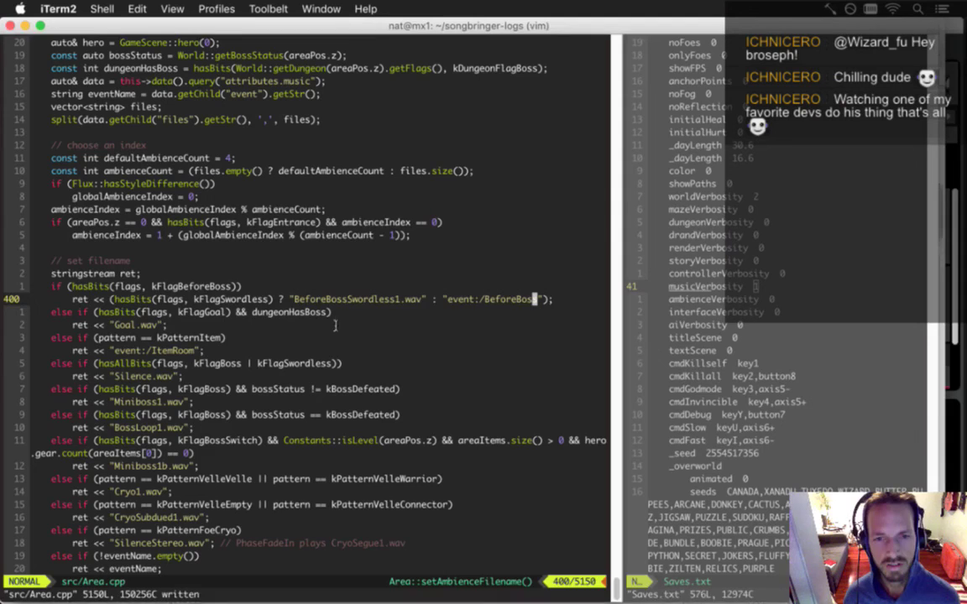
pyautogui.press('super+Tab')
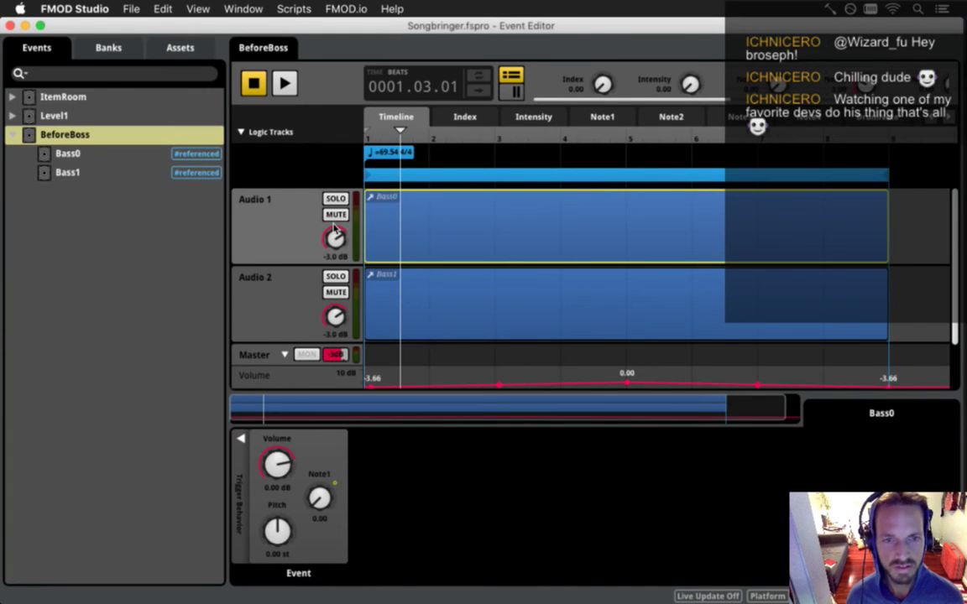
pyautogui.click(90, 156)
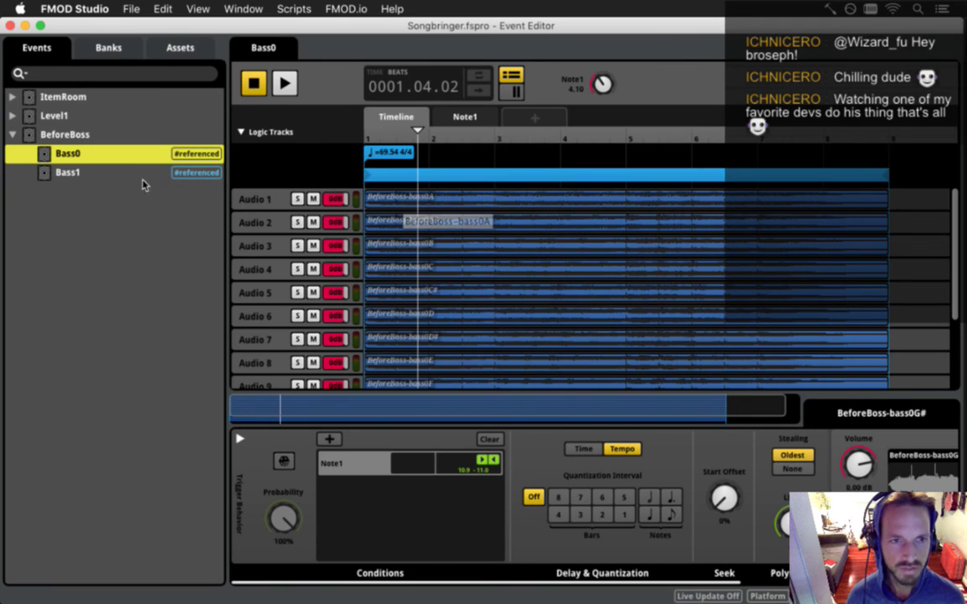
pyautogui.click(97, 137)
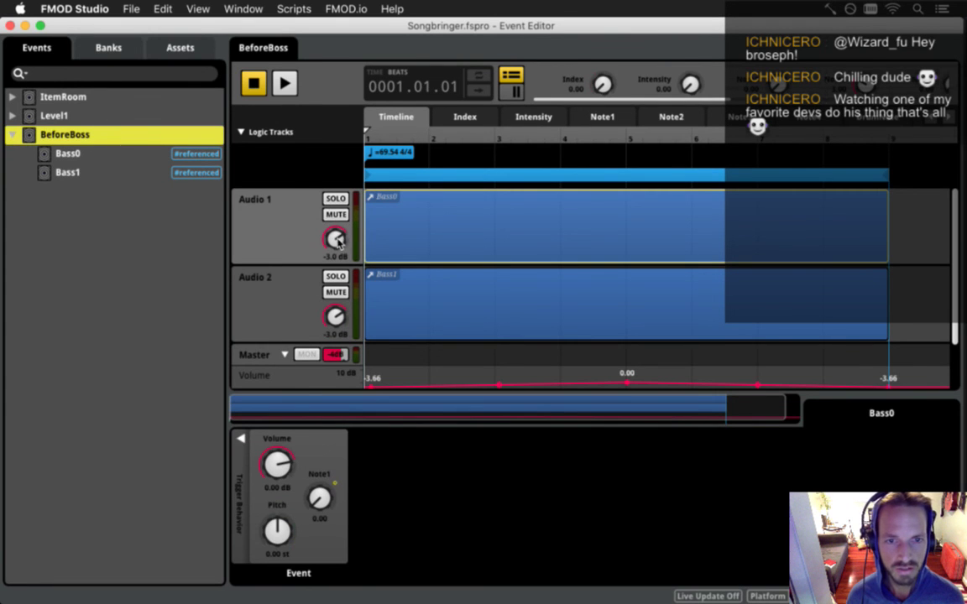
pyautogui.moveTo(336, 241); pyautogui.dragTo(336, 249)
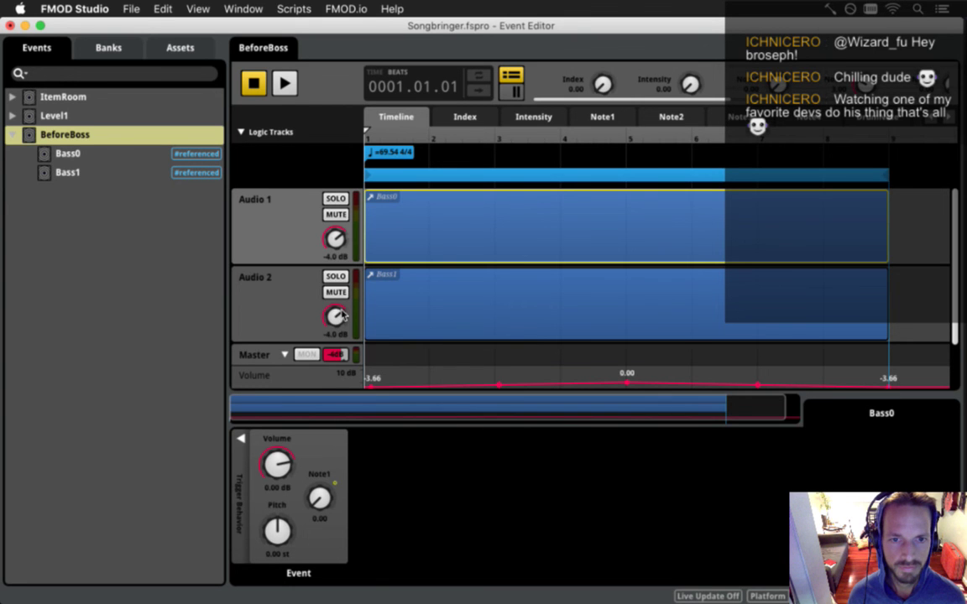
# Step: Rebuild the FMOD banks, switch to Xcode and run Songbringer with the updated music
pyautogui.click(127, 8)
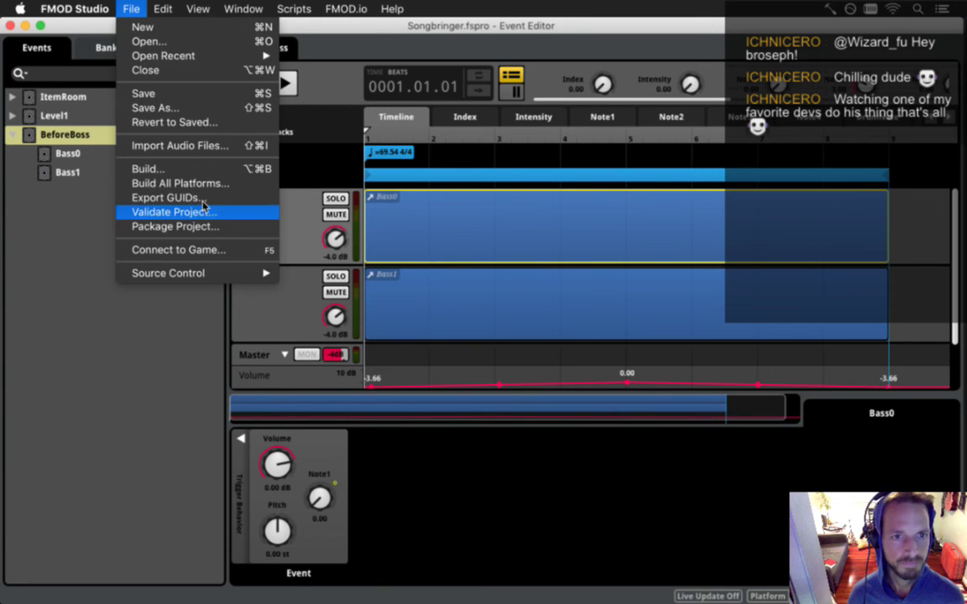
pyautogui.click(194, 168)
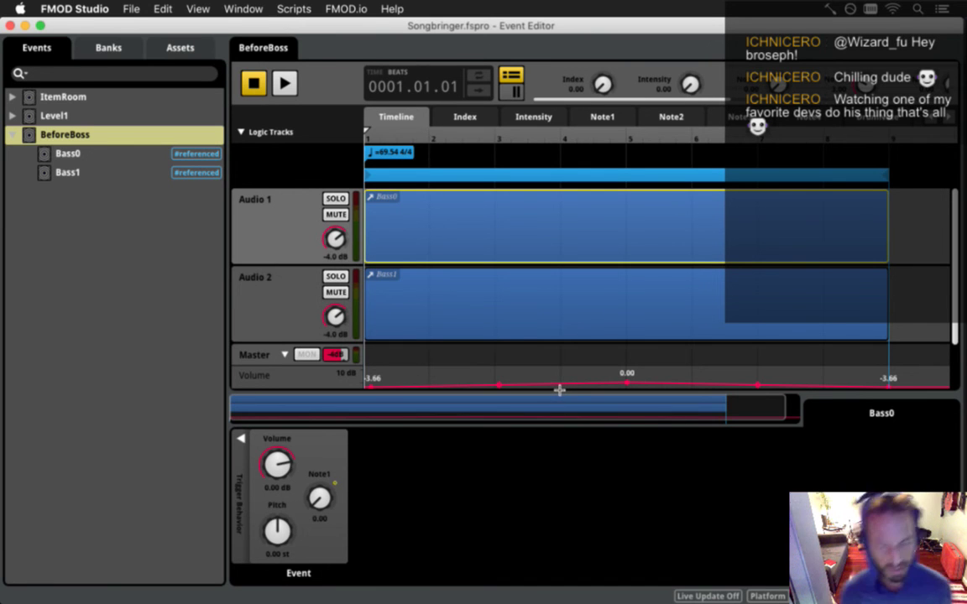
pyautogui.press('super+Tab')
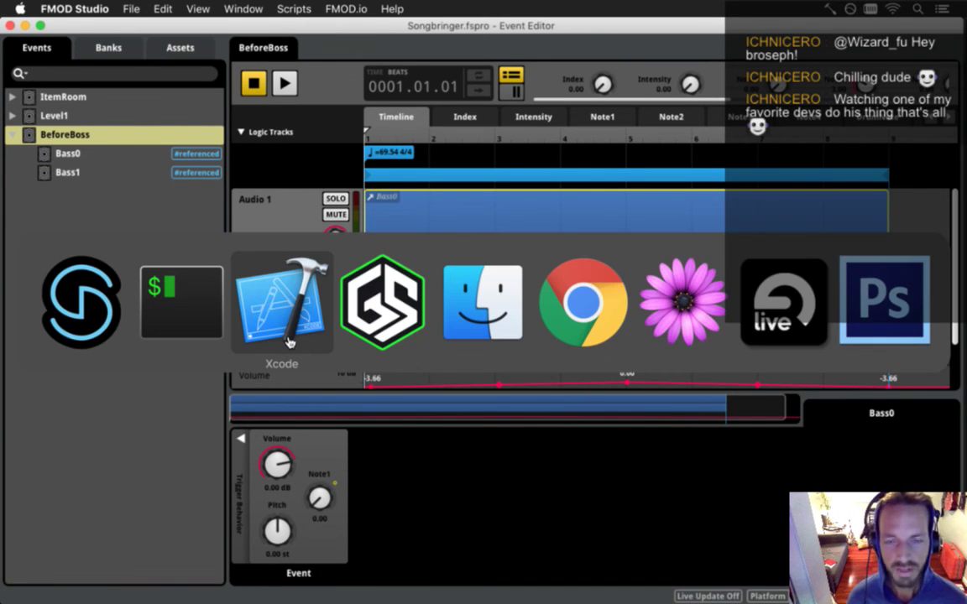
pyautogui.click(289, 341)
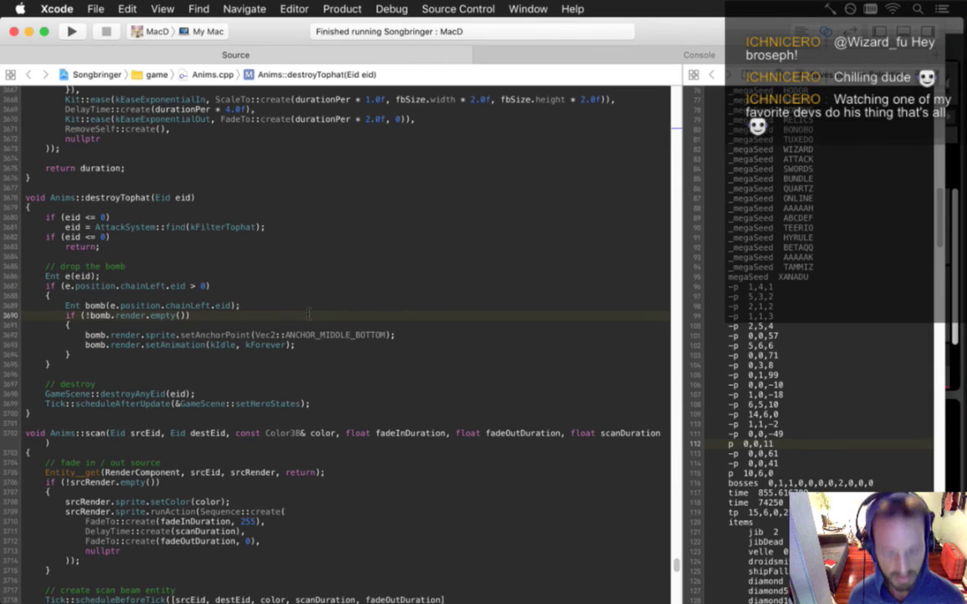
pyautogui.press('super+r')
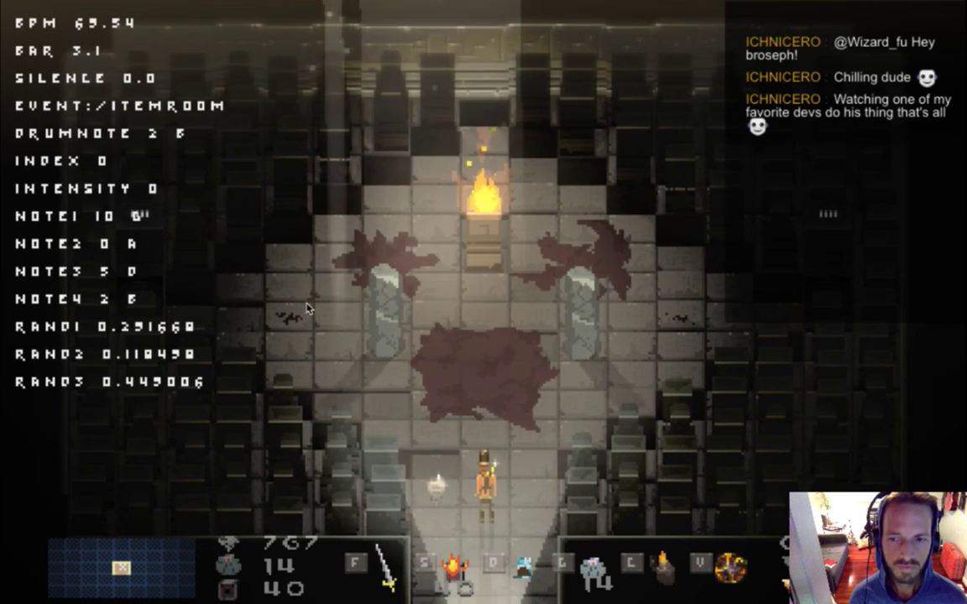
# Step: Set off a fiery explosion in the item room and leave south into the event:/Level1 area
pyautogui.press('w')
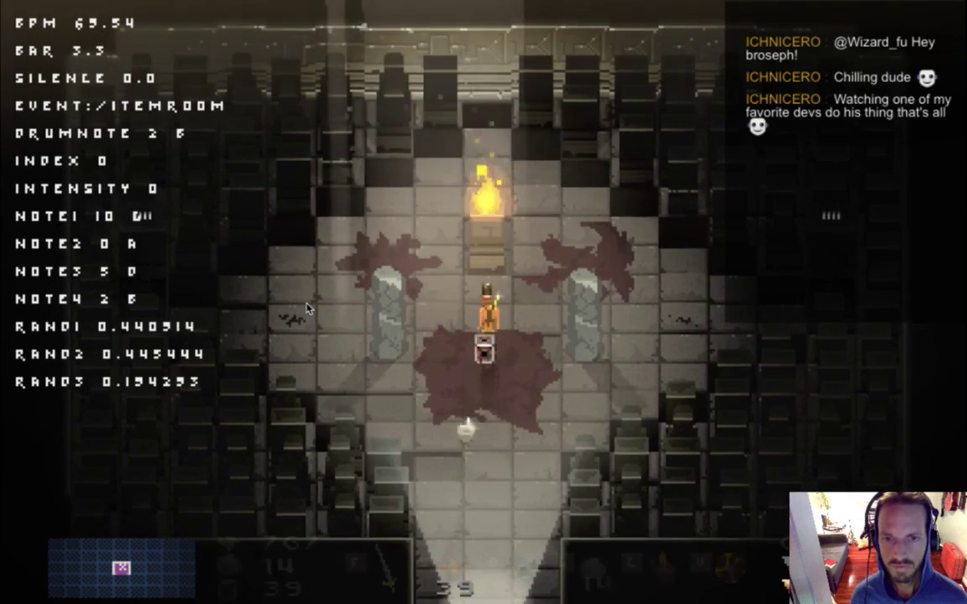
pyautogui.press('Right')
pyautogui.press('Down')
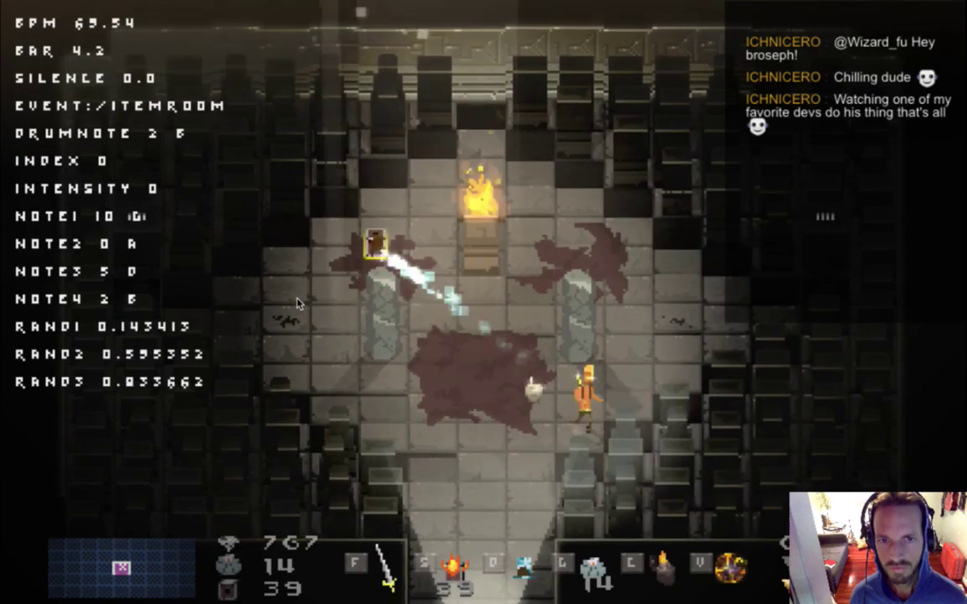
pyautogui.press('Left')
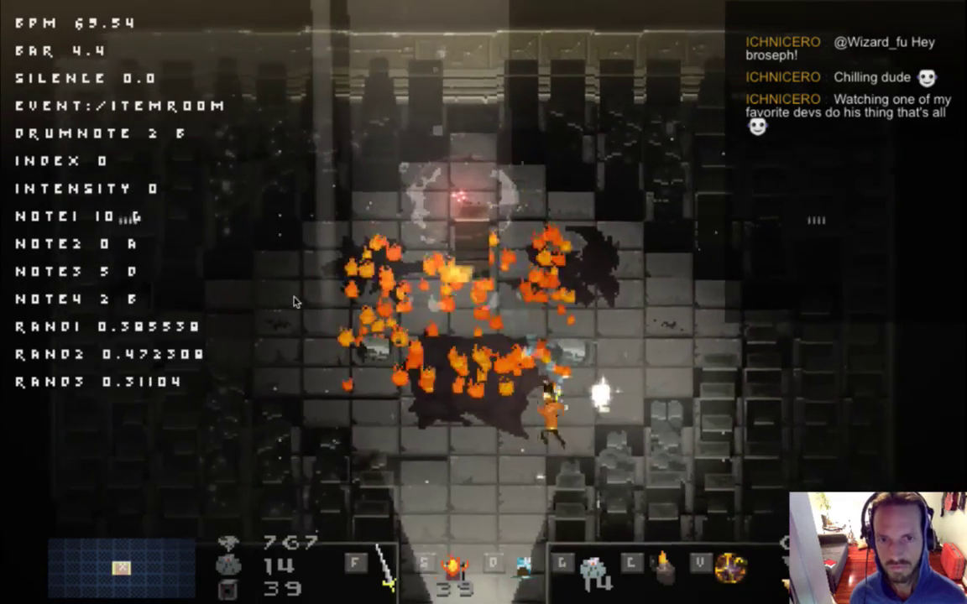
pyautogui.press('Left')
pyautogui.press('Down')
pyautogui.press('s')
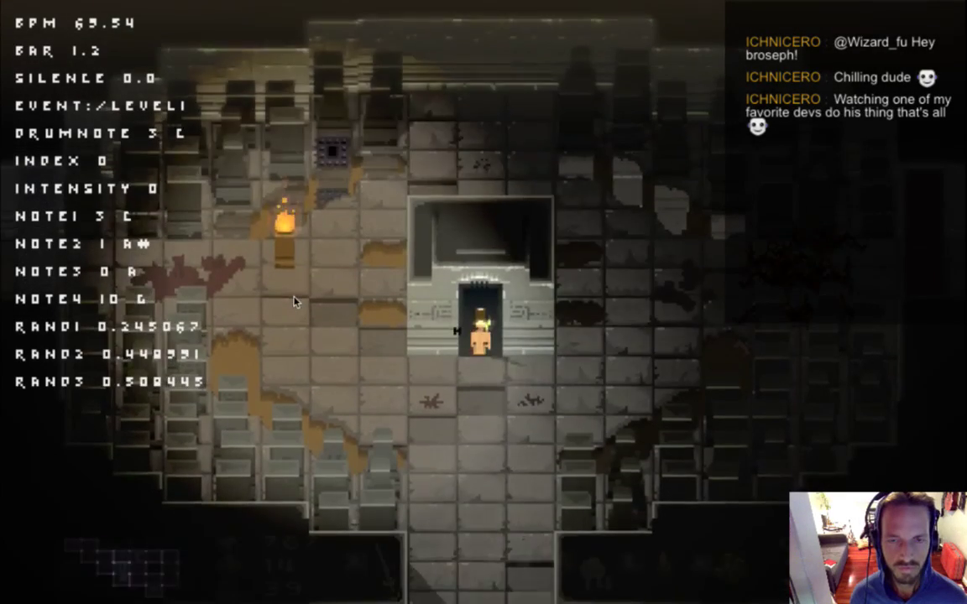
# Step: Walk the hero west past the torch, out of the stairway room and into the neighbouring room
pyautogui.press('a')
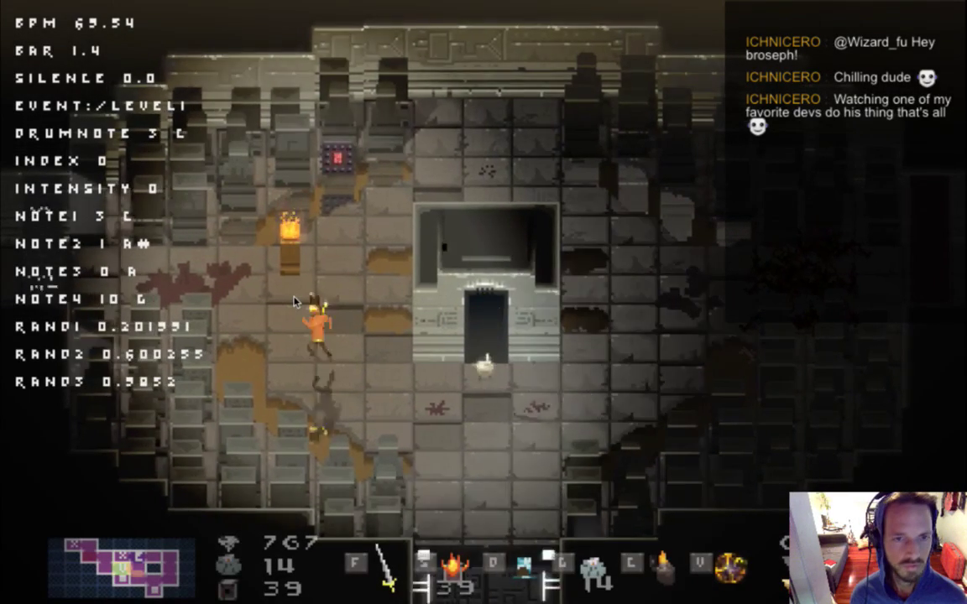
pyautogui.press('w')
pyautogui.press('a')
pyautogui.press('d')
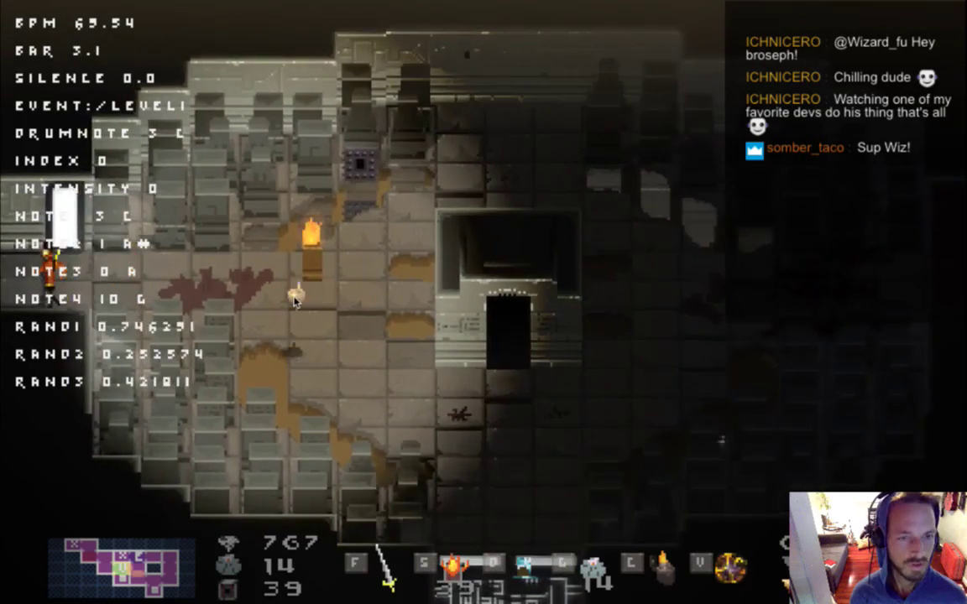
pyautogui.press('a')
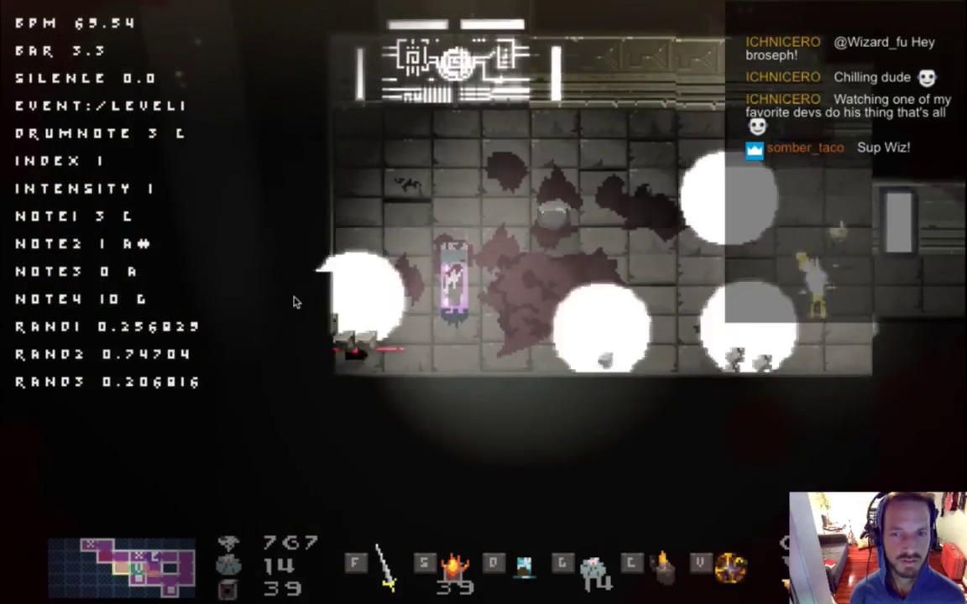
# Step: Attack across the rubble-strewn room with the purple capsule and take the hero out through its north door
pyautogui.press('Right')
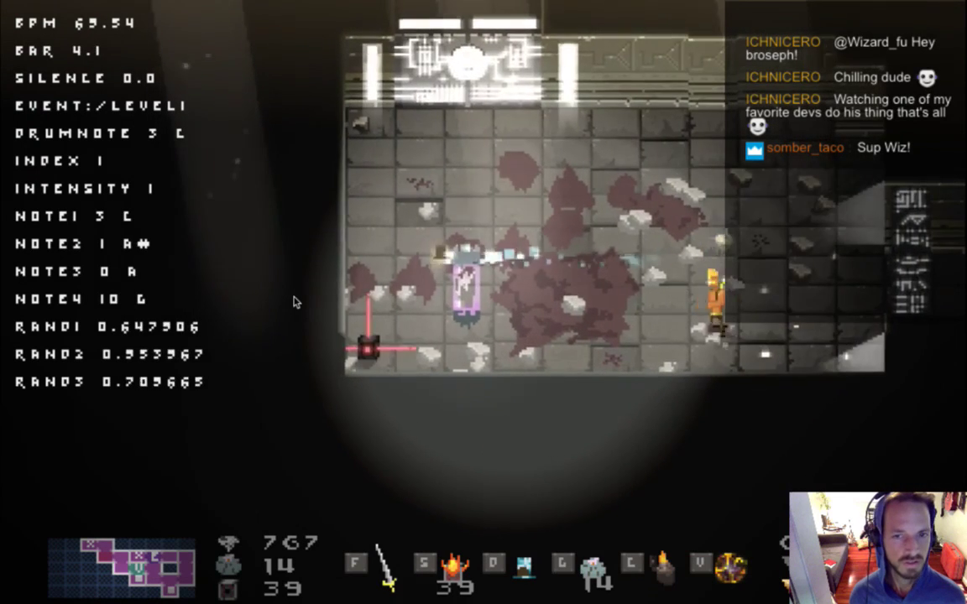
pyautogui.press('Left')
pyautogui.press('Up')
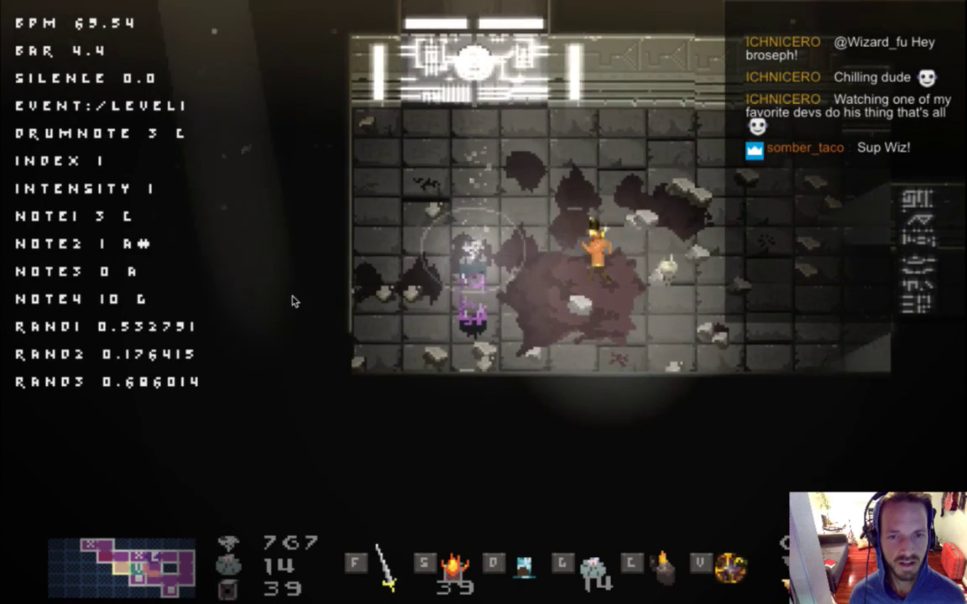
pyautogui.press('Left')
pyautogui.press('Up')
pyautogui.press('f')
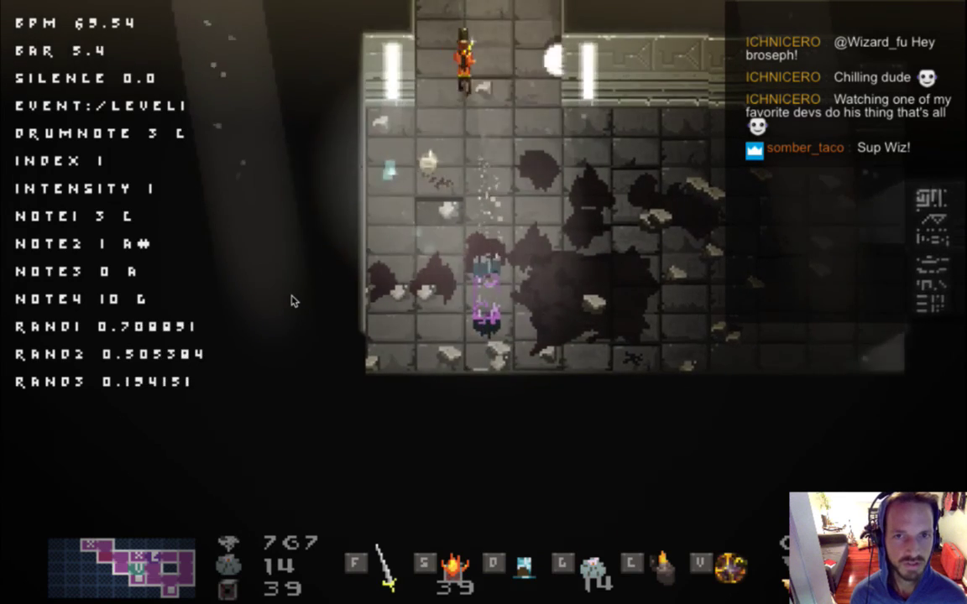
pyautogui.press('Up')
# Step: Fight past the orb enemies and exit the orb room west into the before-boss room
pyautogui.press('f')
pyautogui.press('Right')
pyautogui.press('a')
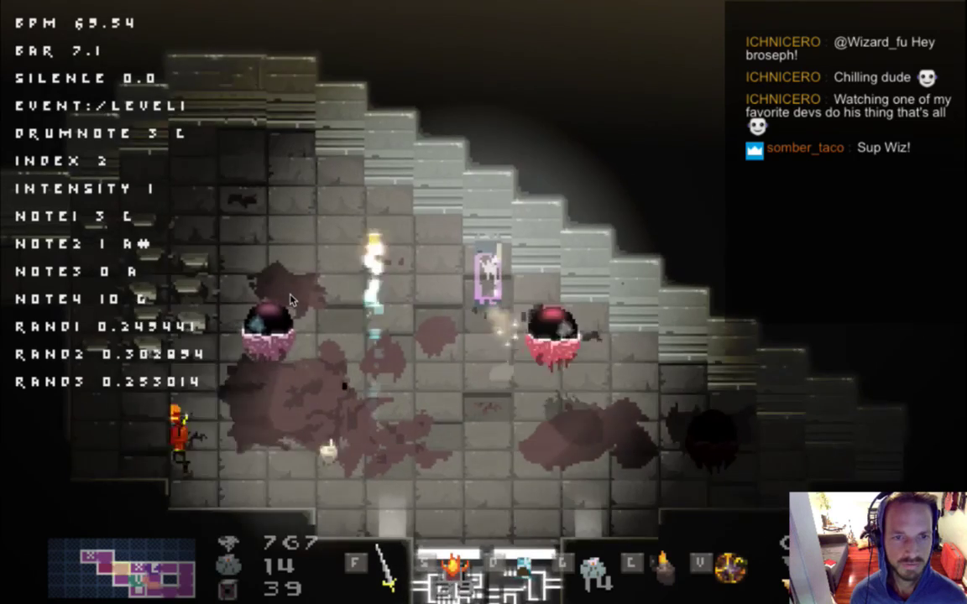
pyautogui.press('Left')
pyautogui.press('Right')
pyautogui.press('Up')
pyautogui.press('Left')
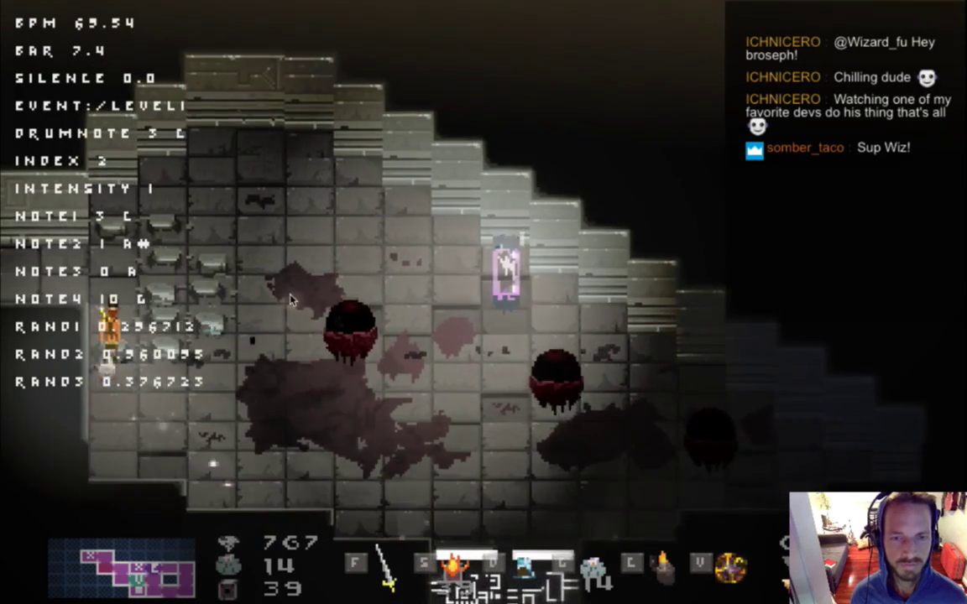
pyautogui.press('Up')
pyautogui.press('Left')
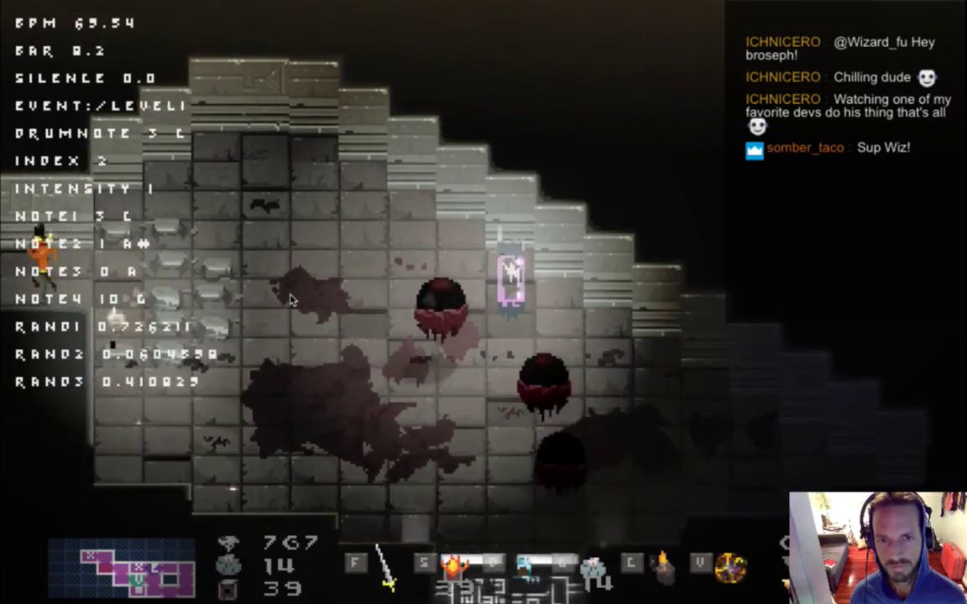
pyautogui.press('Left')
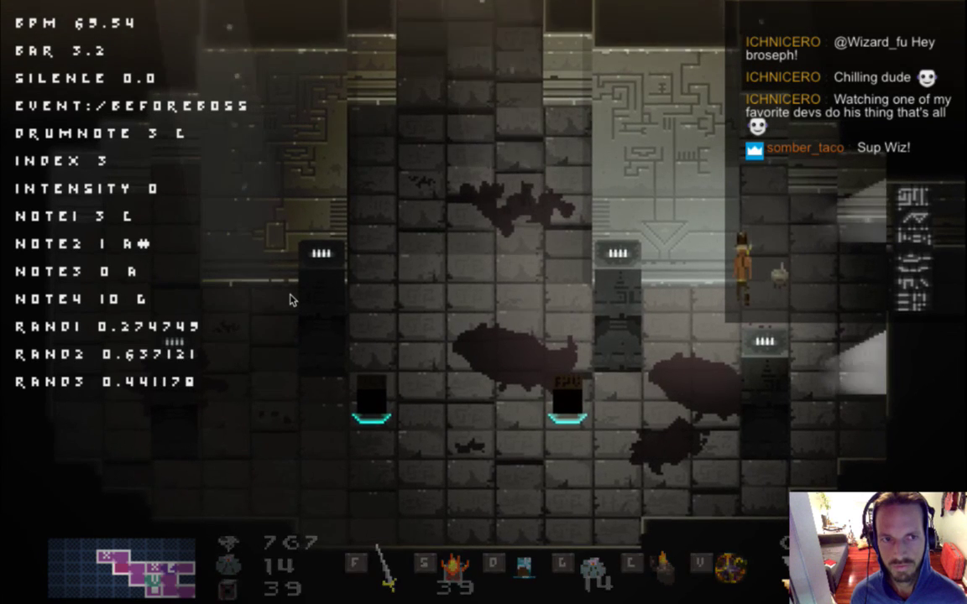
# Step: Move the hero around the middle of the before-boss room while listening to event:/BeforeBoss at its new volume
pyautogui.press('Left')
pyautogui.press('Down')
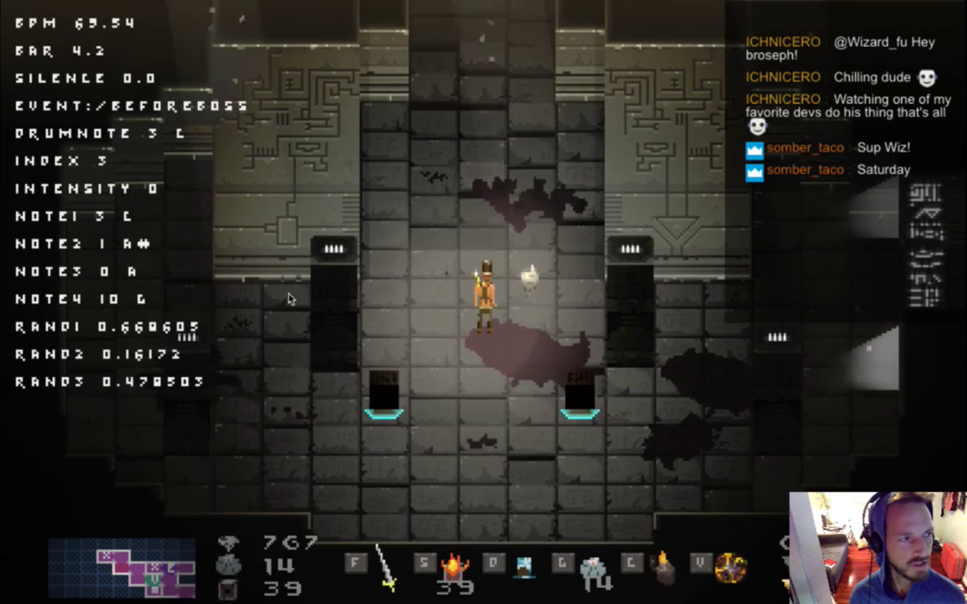
pyautogui.press('w')
pyautogui.press('w')
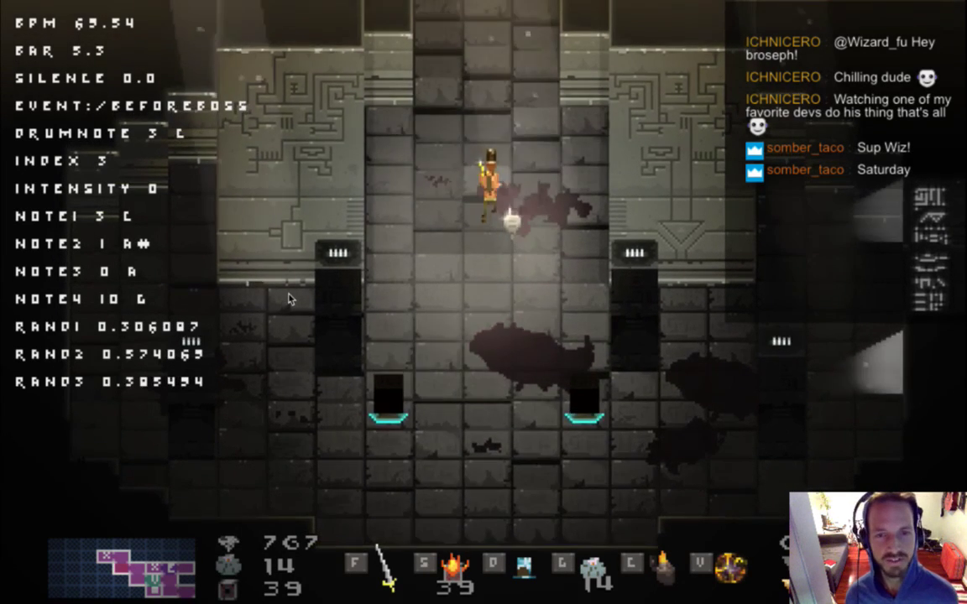
pyautogui.press('w')
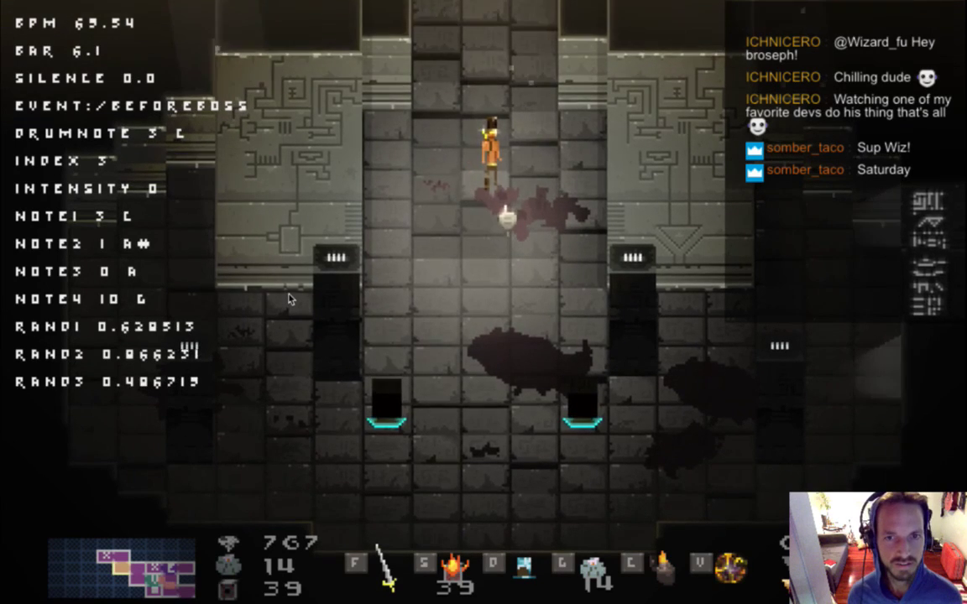
pyautogui.press('s')
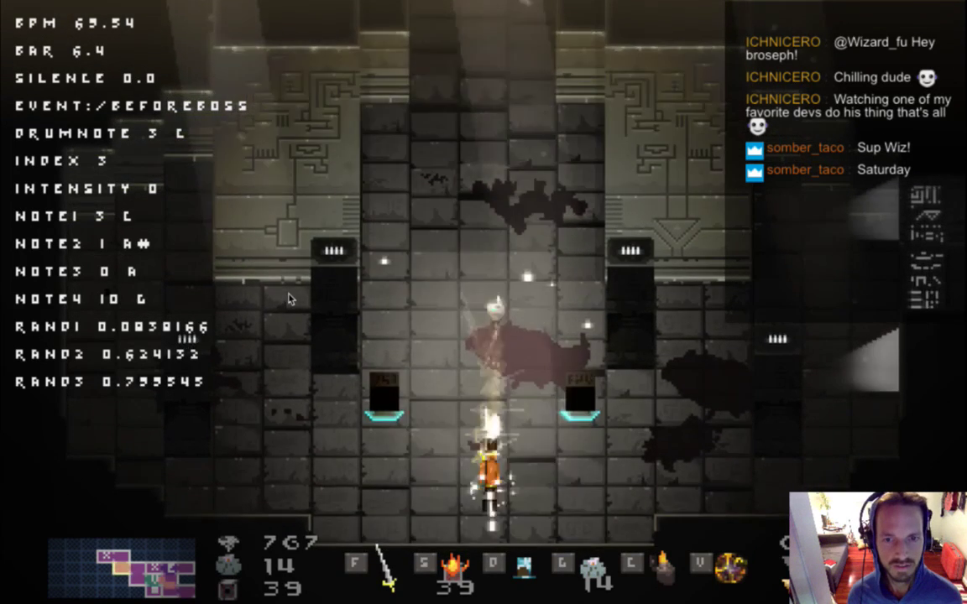
pyautogui.press('Right')
pyautogui.press('Left')
pyautogui.press('Up')
pyautogui.press('Right')
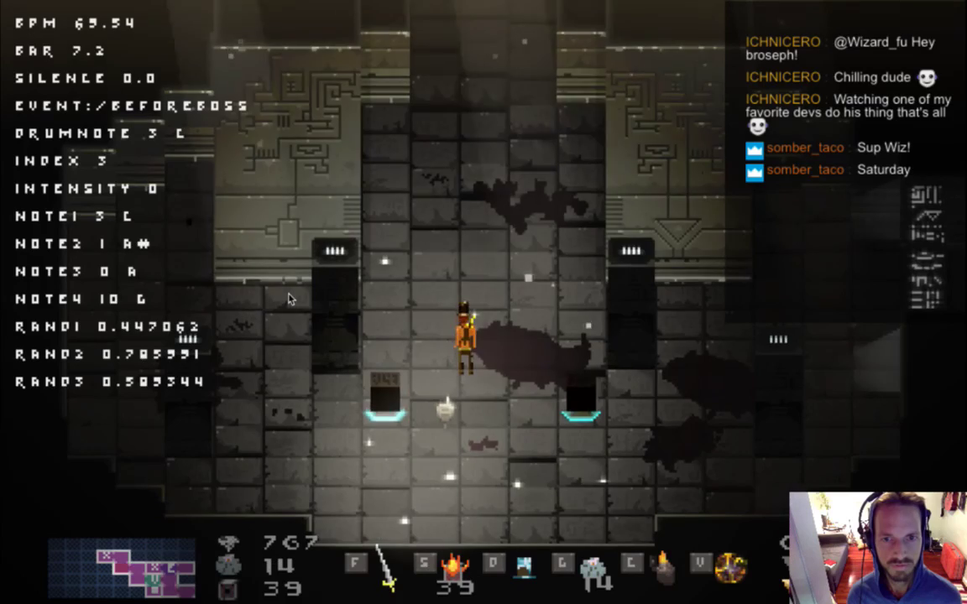
# Step: Walk the hero north into the chamber with the green light beam to hear the music fade, and quit the game
pyautogui.press('w')
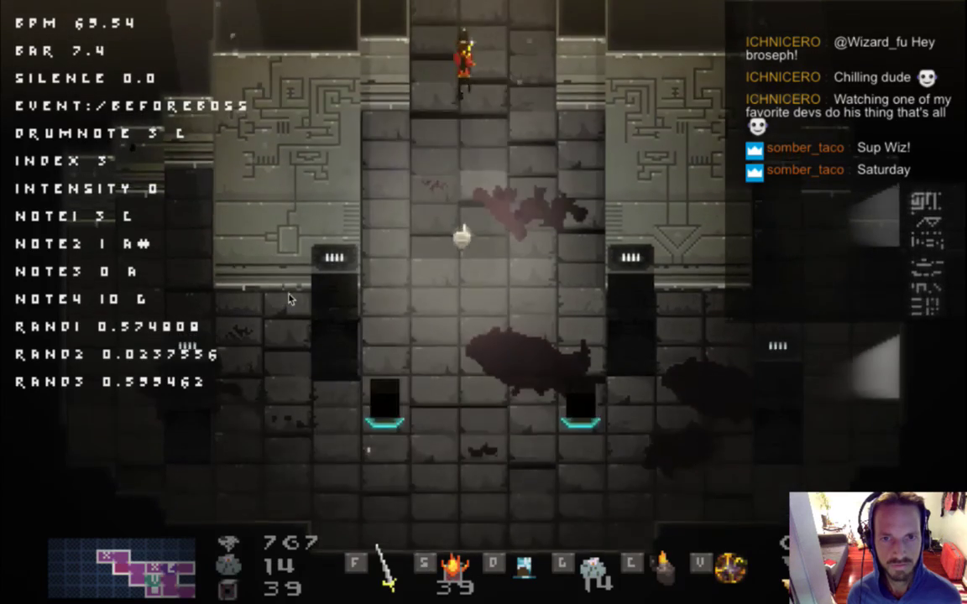
pyautogui.press('w')
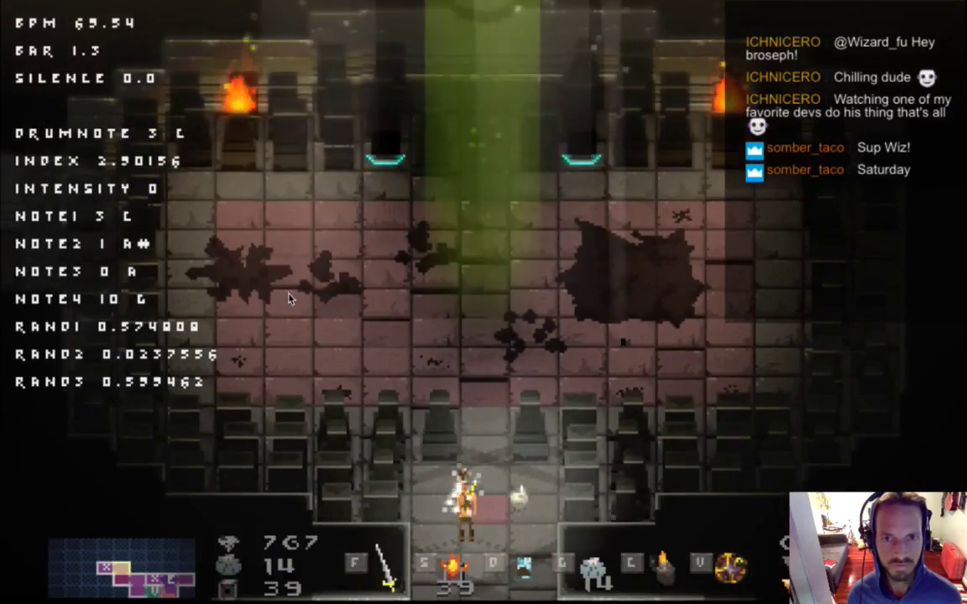
pyautogui.press('super+q')
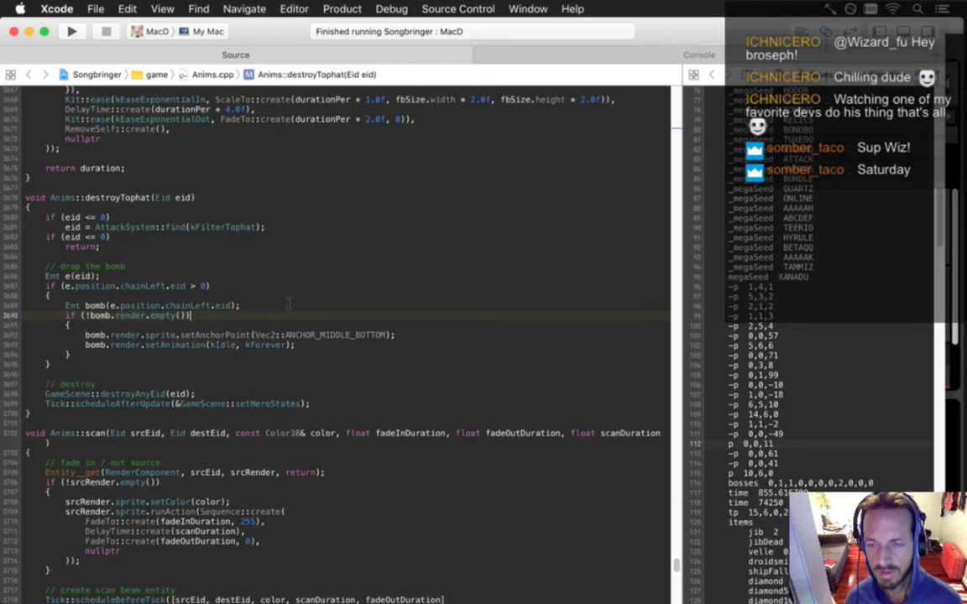
# Step: Change the second value of the bosses line in the save file to 0
pyautogui.press('Up')
pyautogui.press('Down')
pyautogui.press('Down')
pyautogui.press('Down')
pyautogui.press('Down')
pyautogui.press('Down')
pyautogui.press('Down')
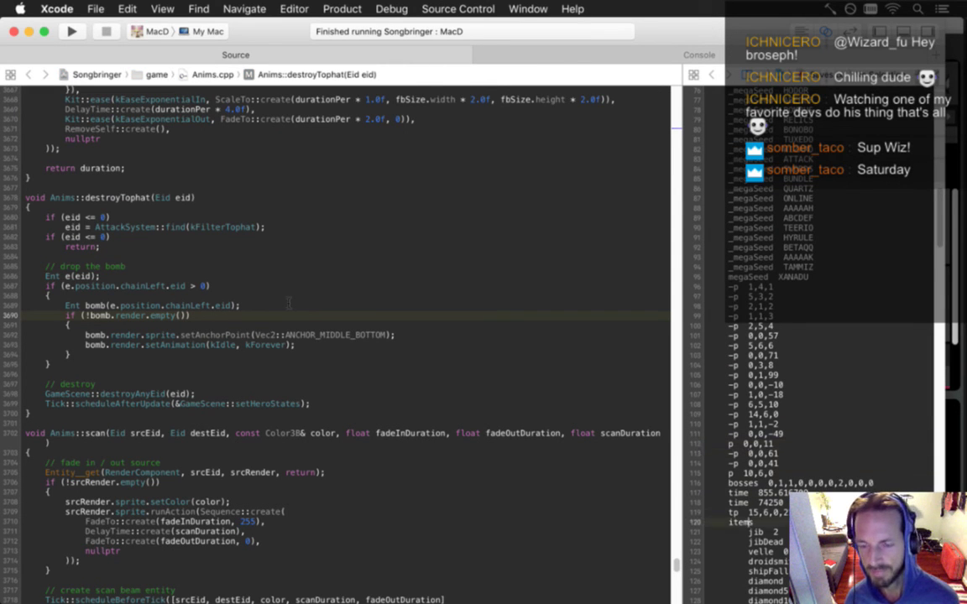
pyautogui.press('Up')
pyautogui.press('Up')
pyautogui.press('Up')
pyautogui.press('Up')
pyautogui.press('Up')
pyautogui.press('Up')
pyautogui.press('Up')
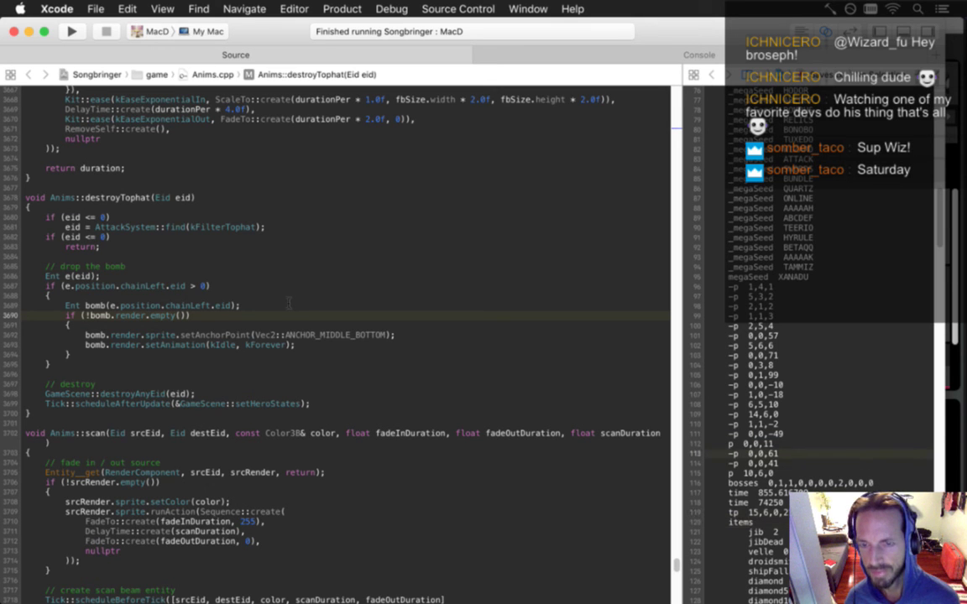
pyautogui.press('Down')
pyautogui.press('Down')
pyautogui.press('Down')
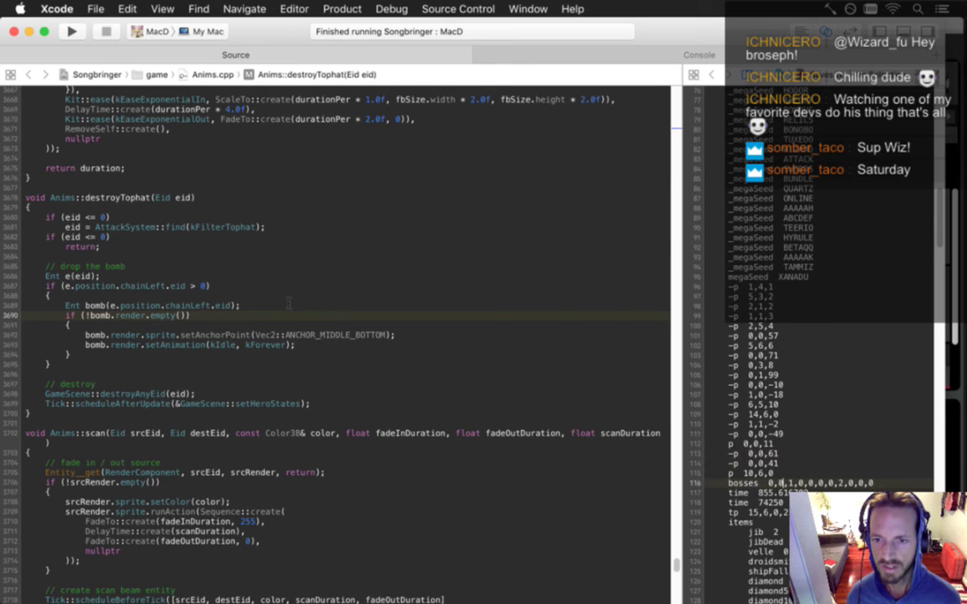
# Step: Run the game and walk the hero around the item room, leaving south into the Level1 room
pyautogui.press('super+r')
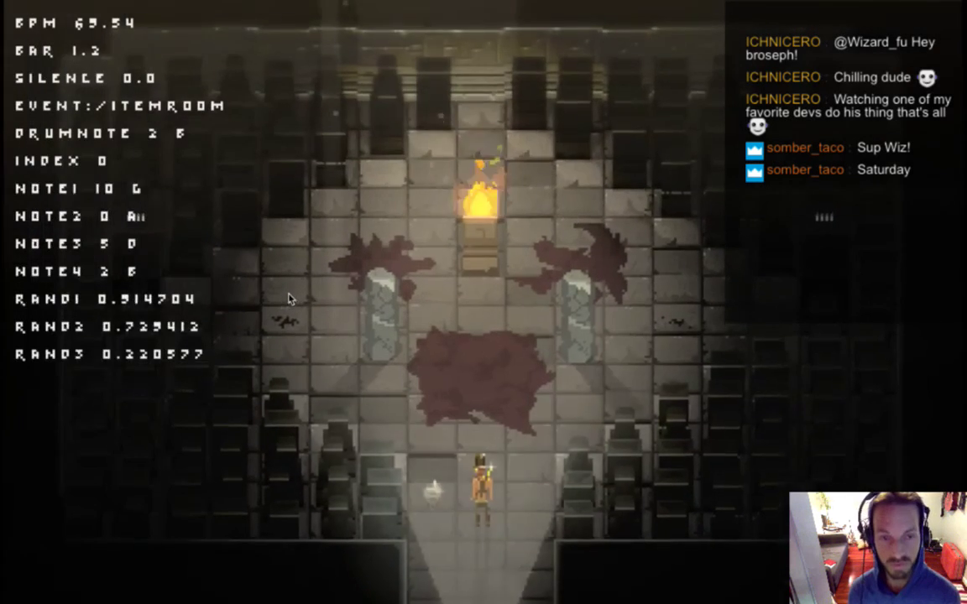
pyautogui.press('Up')
pyautogui.press('Left')
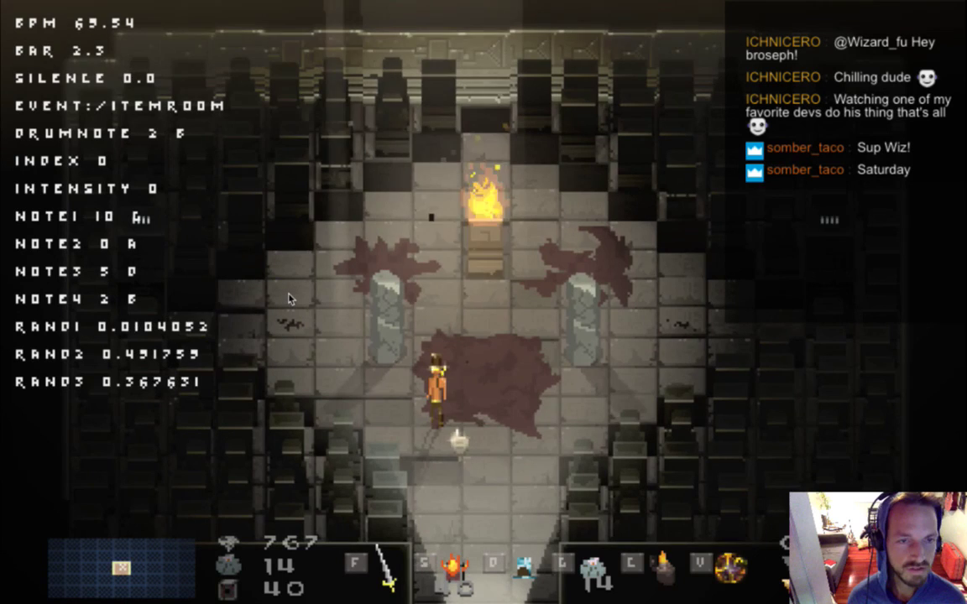
pyautogui.press('d')
pyautogui.press('s')
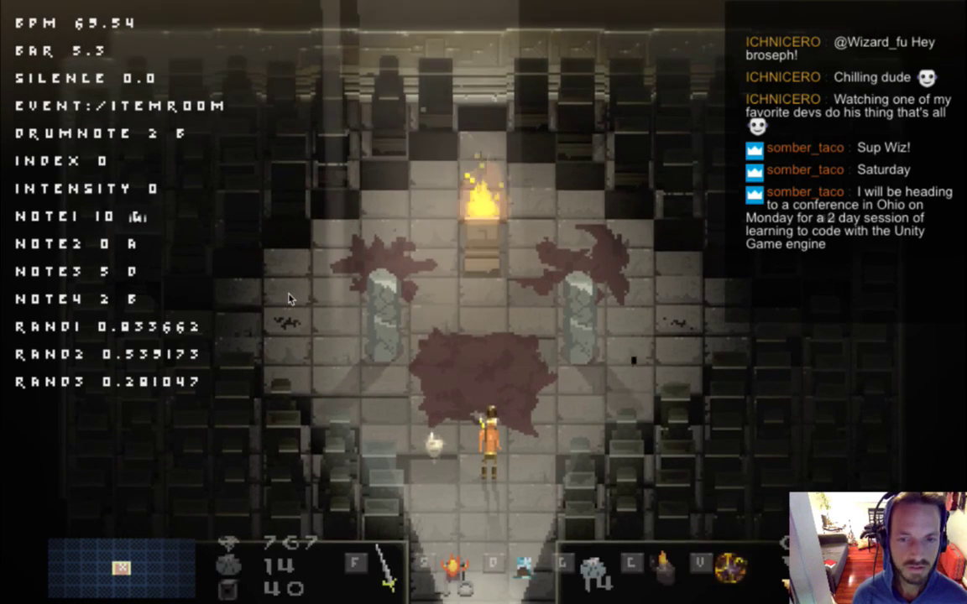
pyautogui.press('s')
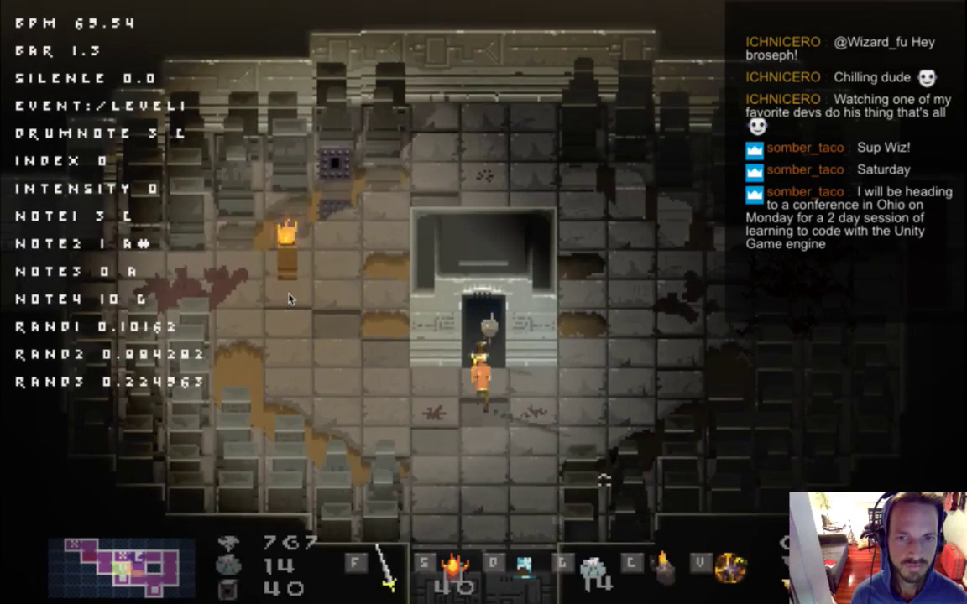
# Step: Walk the hero west out of the Level1 room and north through the glowing doorway into the orb room
pyautogui.press('a')
pyautogui.press('w')
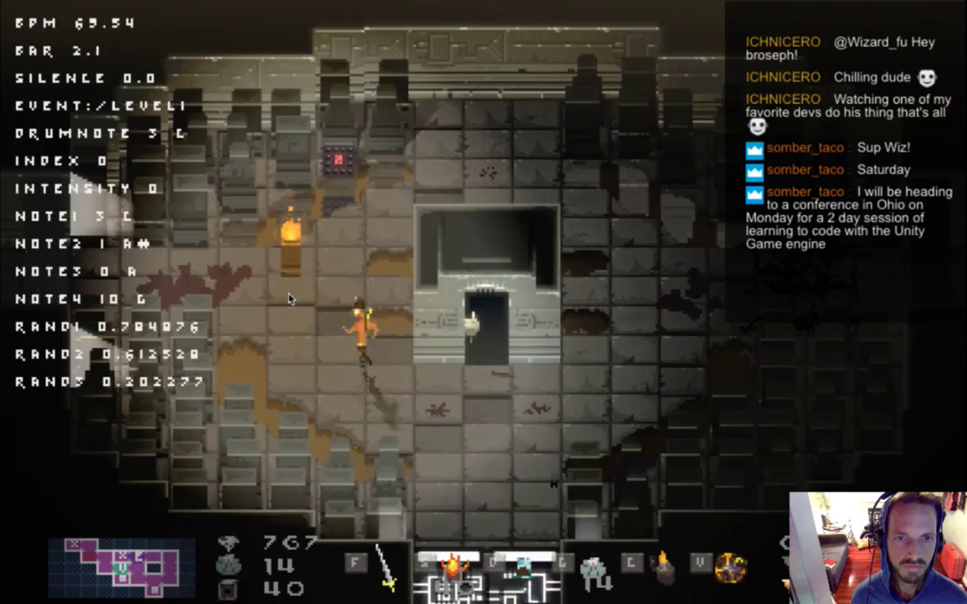
pyautogui.press('Left')
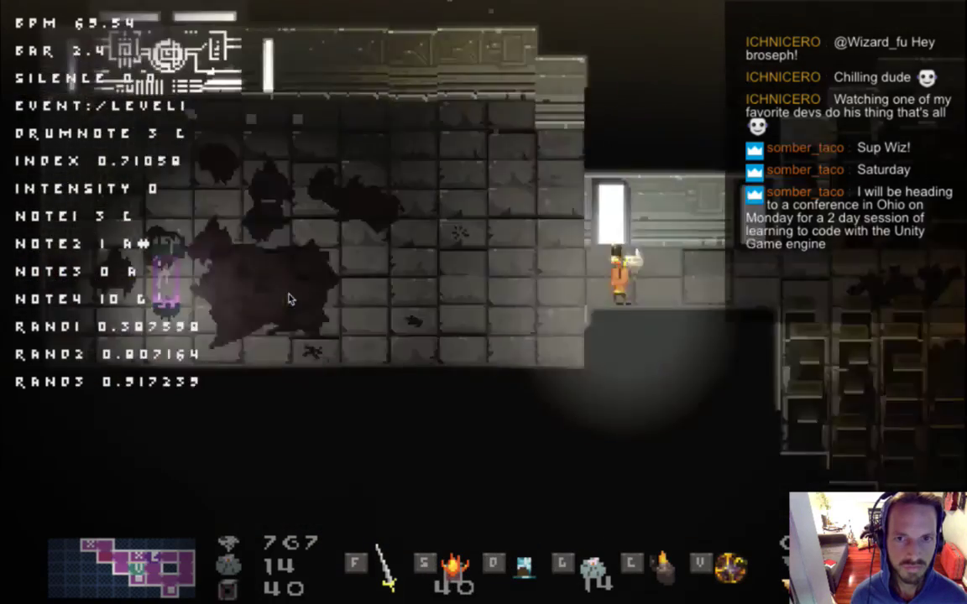
pyautogui.press('Up')
pyautogui.press('Up')
pyautogui.press('Left')
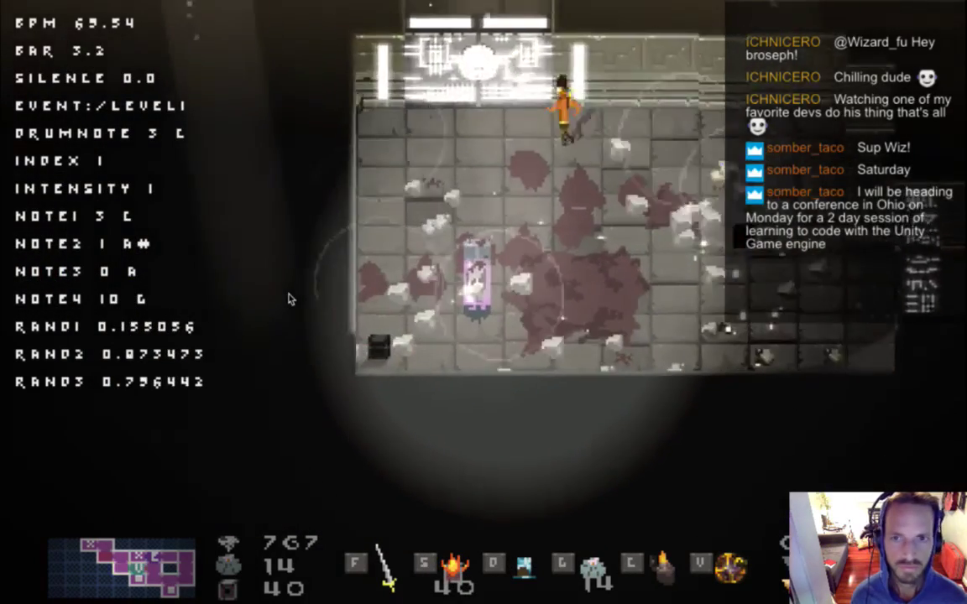
pyautogui.press('w')
pyautogui.press('a')
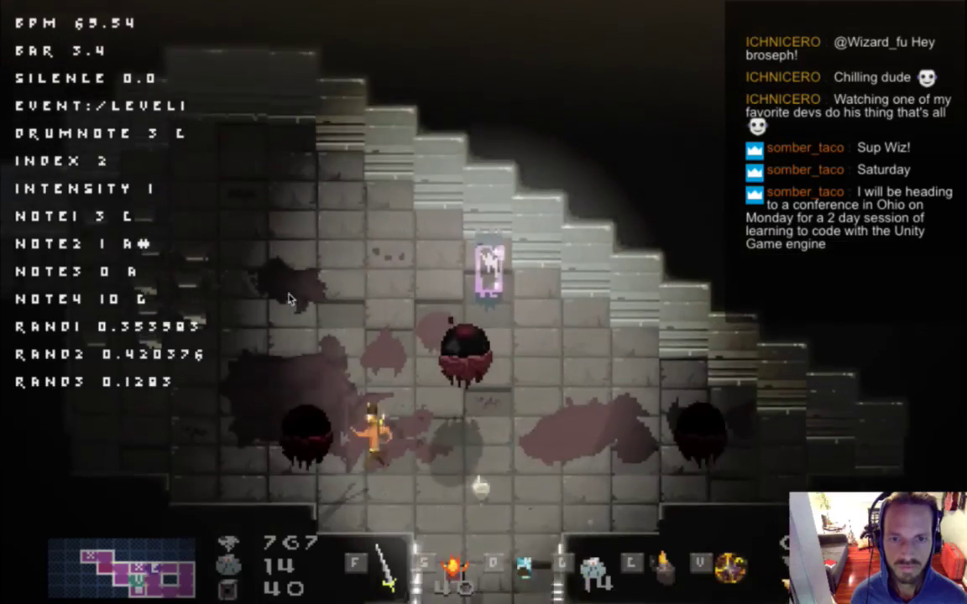
# Step: Fight past the orb enemies and leave the orb room west to start event:/BeforeBoss
pyautogui.press('Right')
pyautogui.press('s')
pyautogui.press('Left')
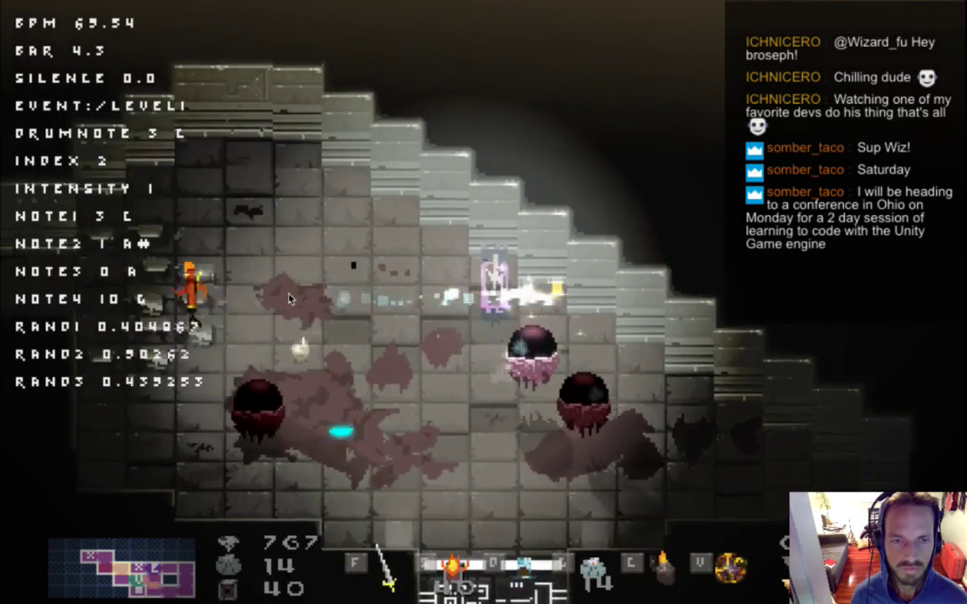
pyautogui.press('a')
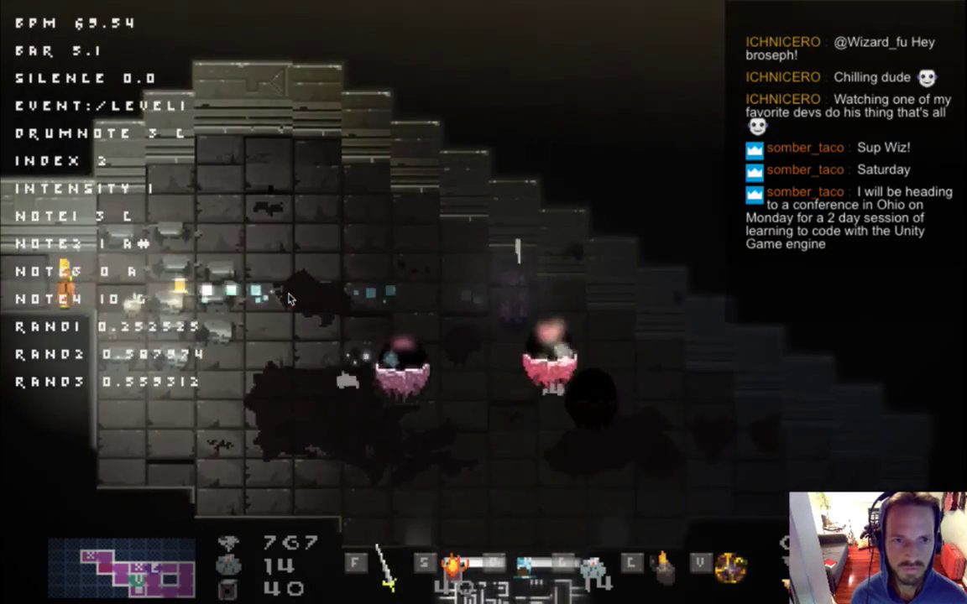
pyautogui.press('Left')
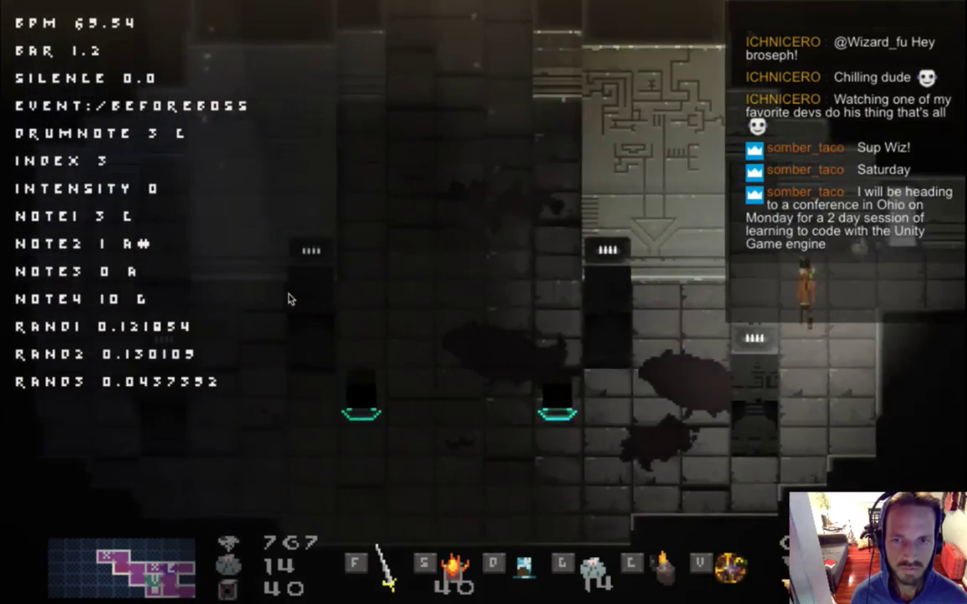
# Step: Cross to the middle of the before-boss room and strike the western brazier alight while listening to event:/BeforeBoss
pyautogui.press('Down')
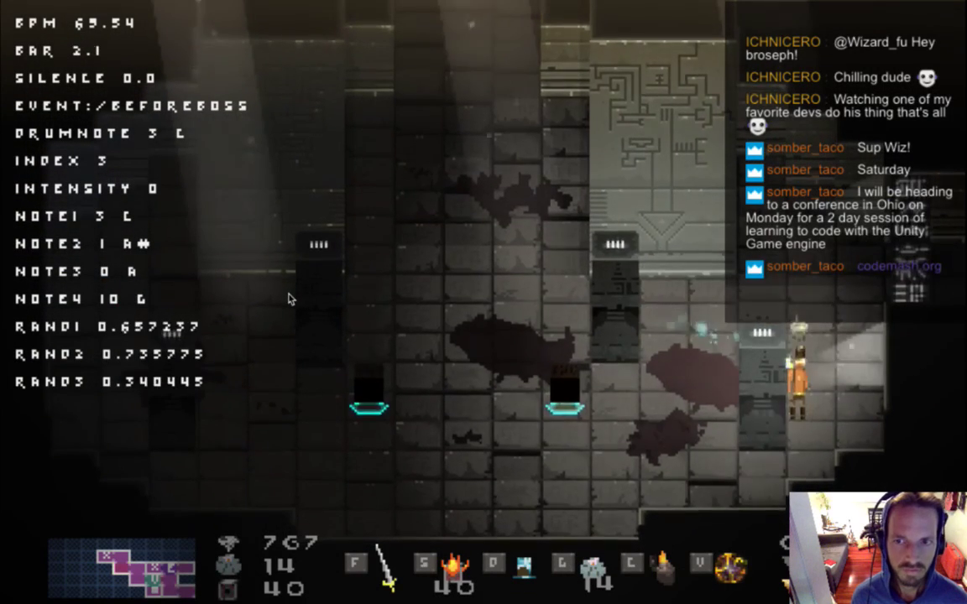
pyautogui.press('Left')
pyautogui.press('Down')
pyautogui.press('a')
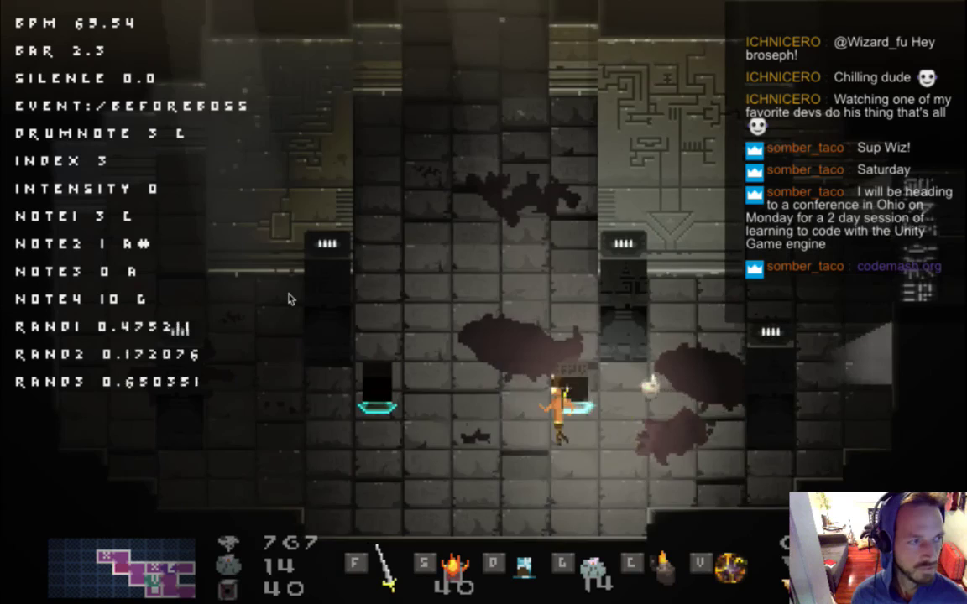
pyautogui.press('Down')
pyautogui.press('f')
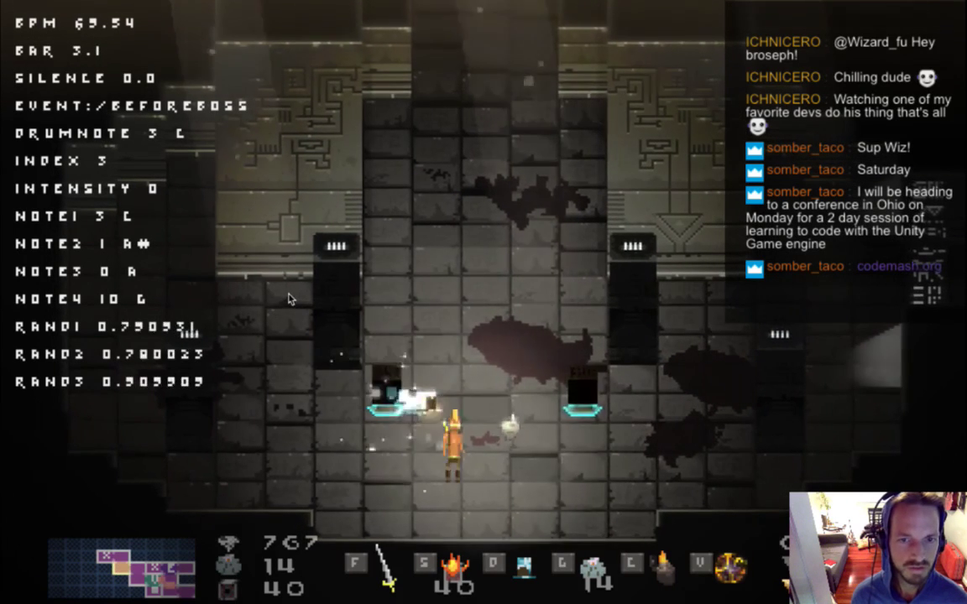
pyautogui.press('f')
pyautogui.press('f')
pyautogui.press('Down')
pyautogui.press('Right')
pyautogui.press('f')
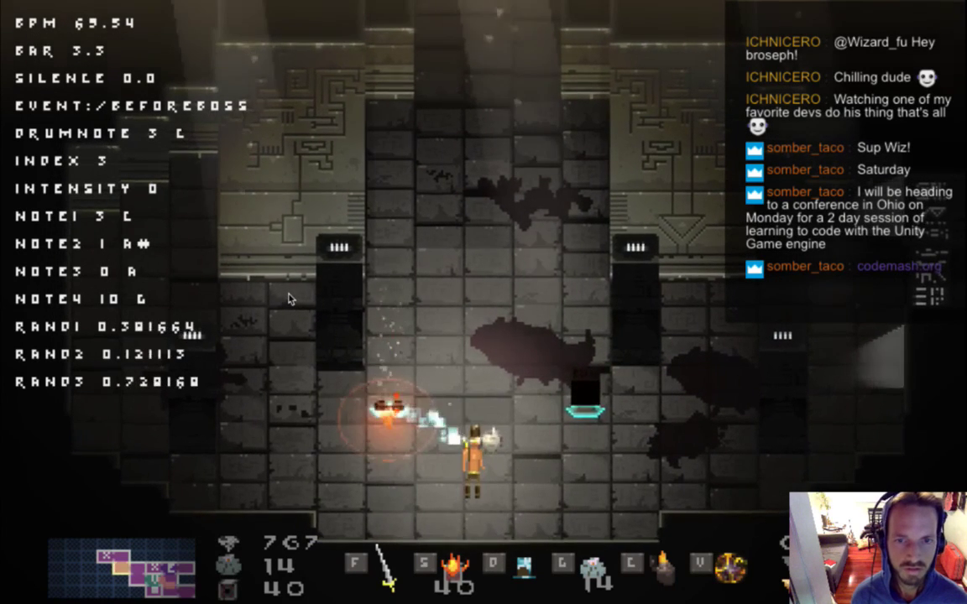
# Step: Walk the hero north into the boss room to hear the transition to Miniboss1.wav, and attack the horned boss
pyautogui.press('d')
pyautogui.press('w')
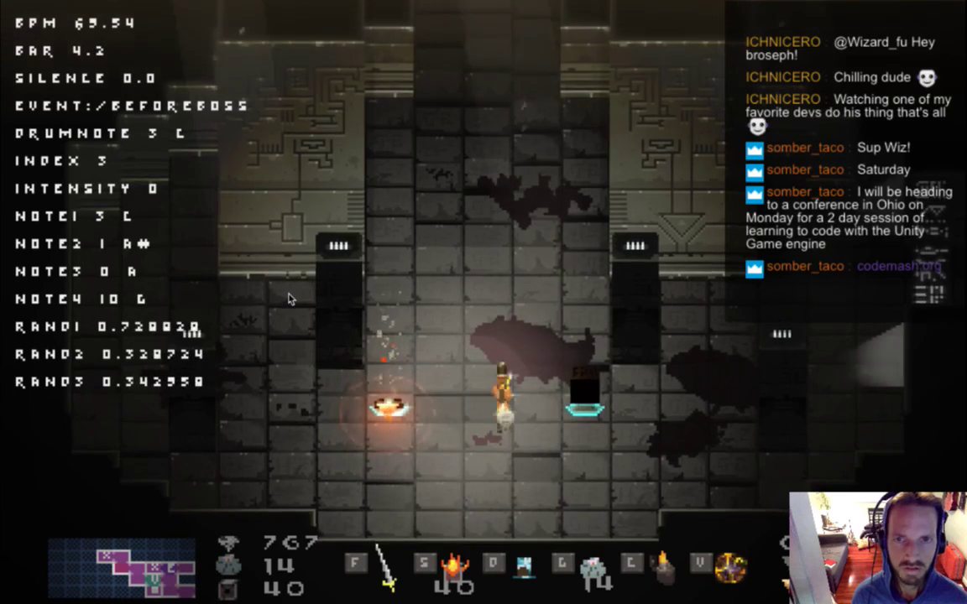
pyautogui.press('w')
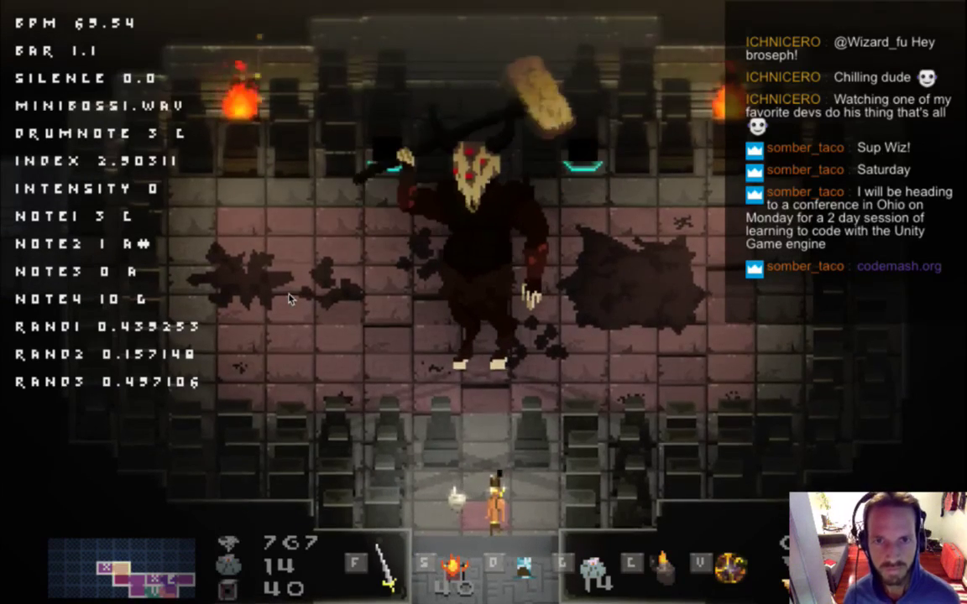
pyautogui.press('f')
pyautogui.press('Left')
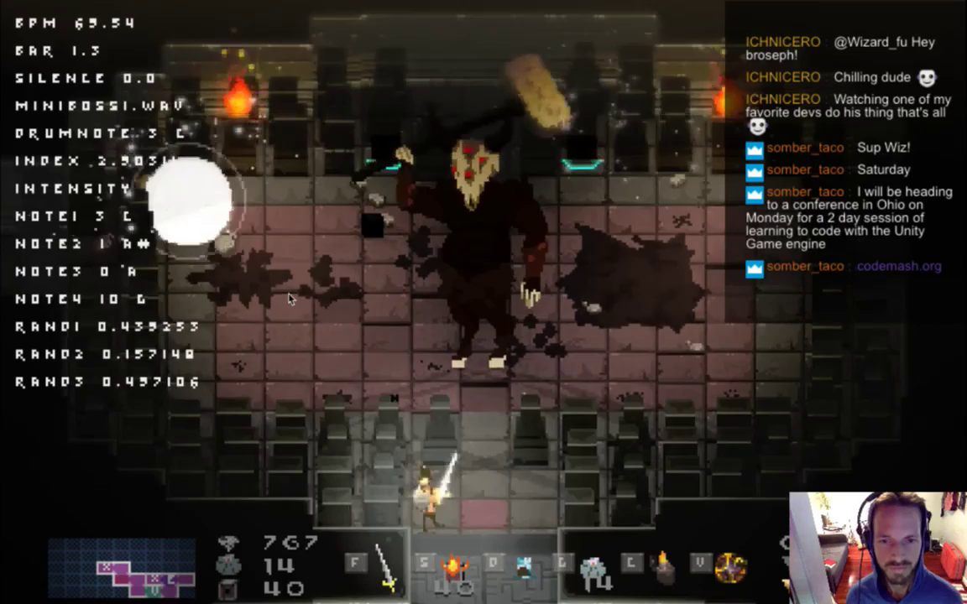
pyautogui.press('Right')
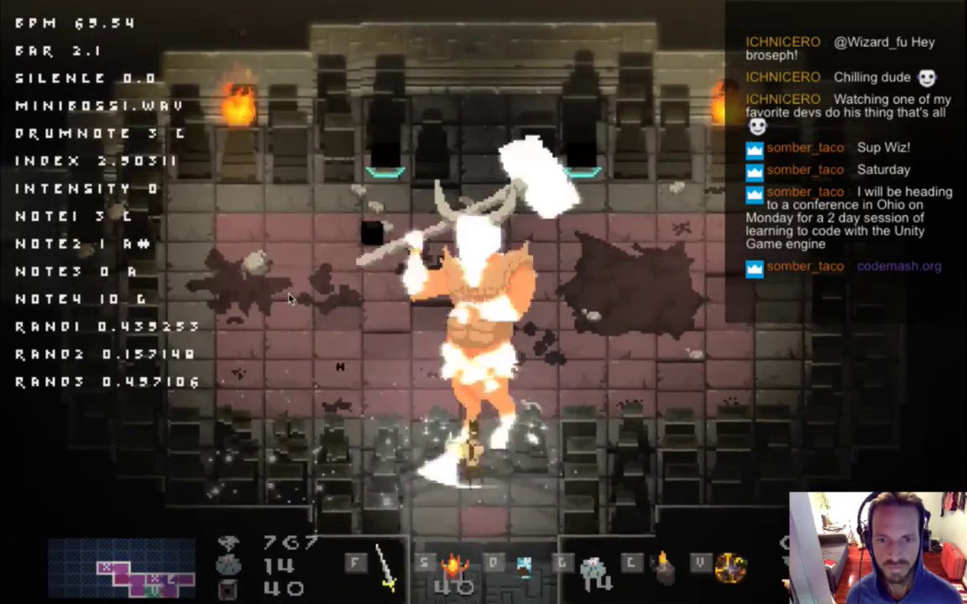
# Step: Lower the system sound volume to half during the boss fight
pyautogui.press('XF86AudioRaiseVolume')
pyautogui.press('XF86AudioLowerVolume')
pyautogui.press('XF86AudioLowerVolume')
pyautogui.press('XF86AudioLowerVolume')
pyautogui.press('XF86AudioLowerVolume')
pyautogui.press('XF86AudioLowerVolume')
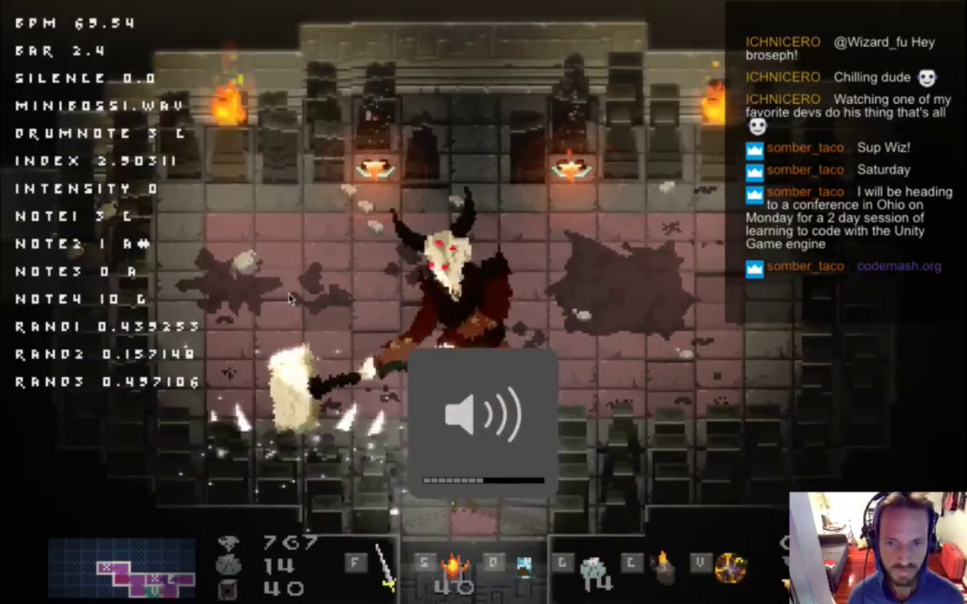
# Step: Keep fighting the boss while listening to the music, reset the system volume to half, and quit the game
pyautogui.press('f')
pyautogui.press('Left')
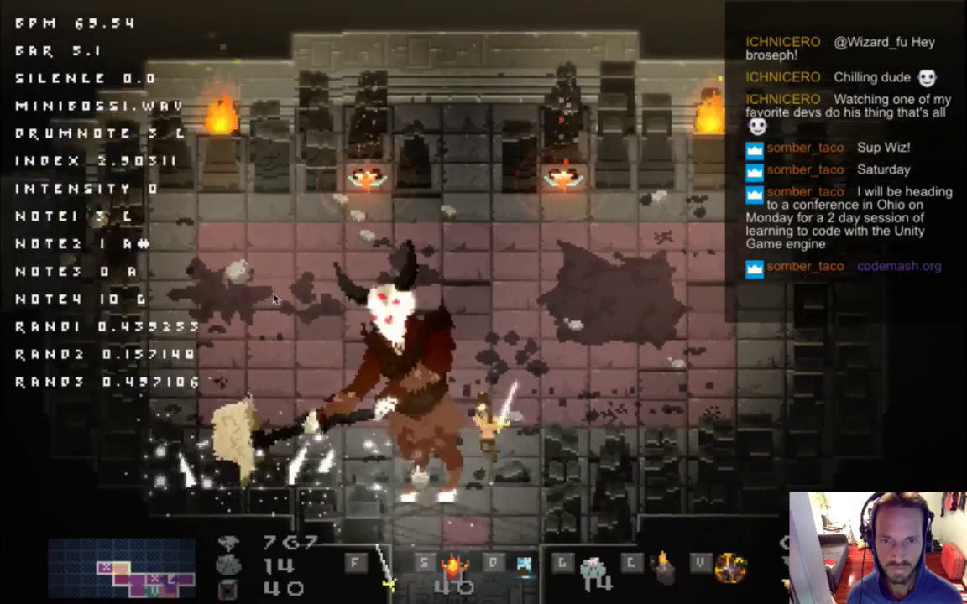
pyautogui.press('Right')
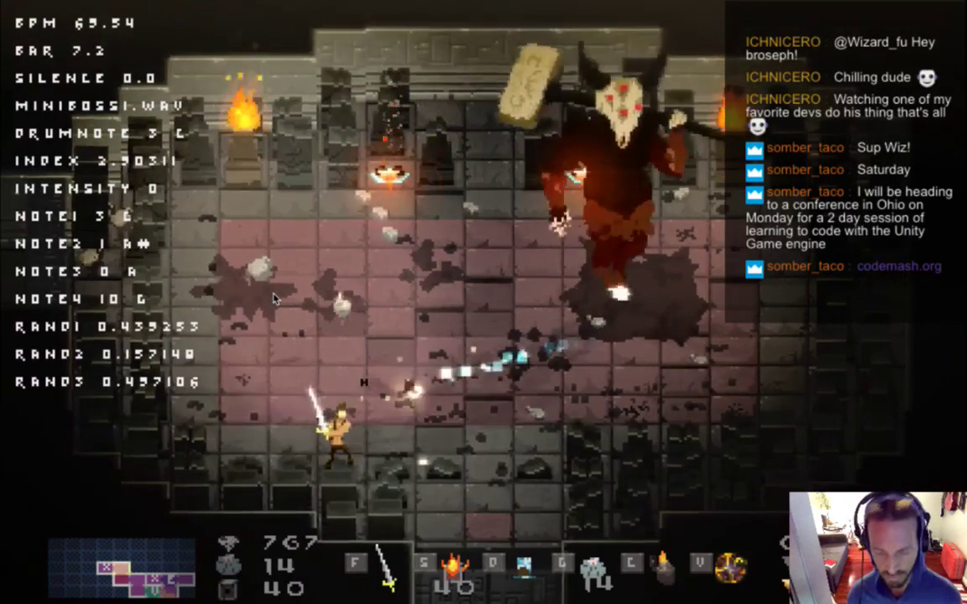
pyautogui.press('XF86AudioLowerVolume')
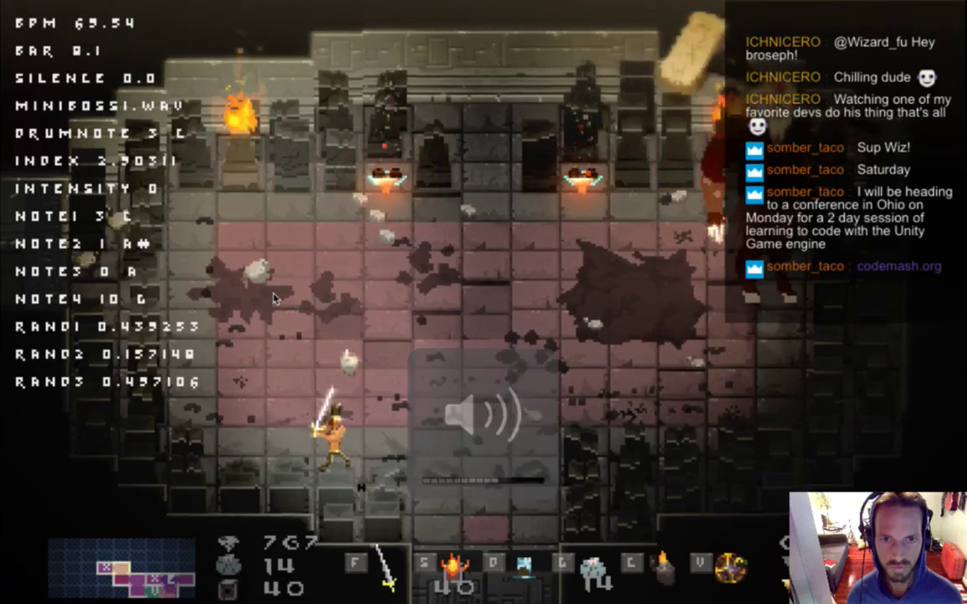
pyautogui.press('XF86AudioLowerVolume')
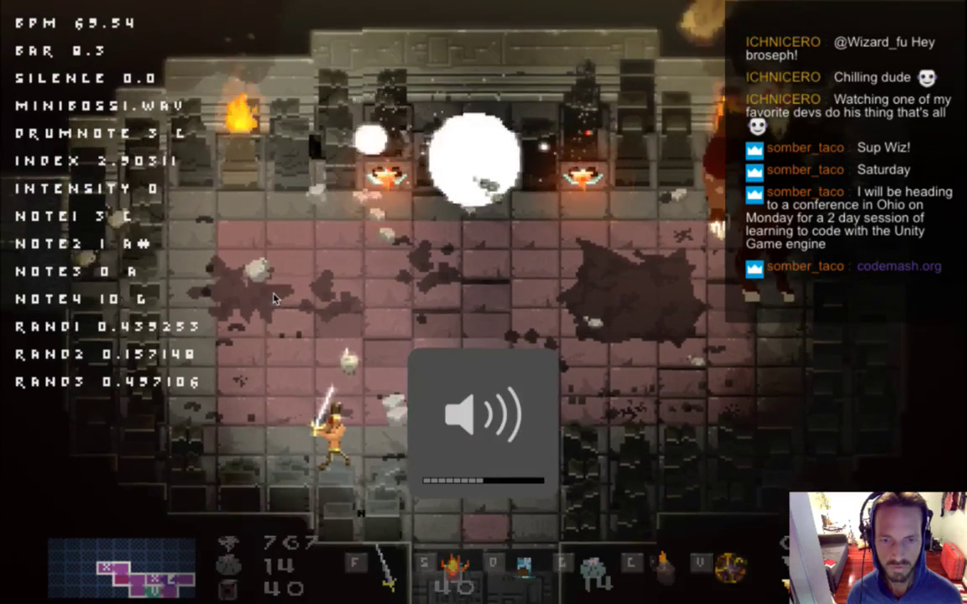
pyautogui.press('super+q')
pyautogui.click(272, 328)
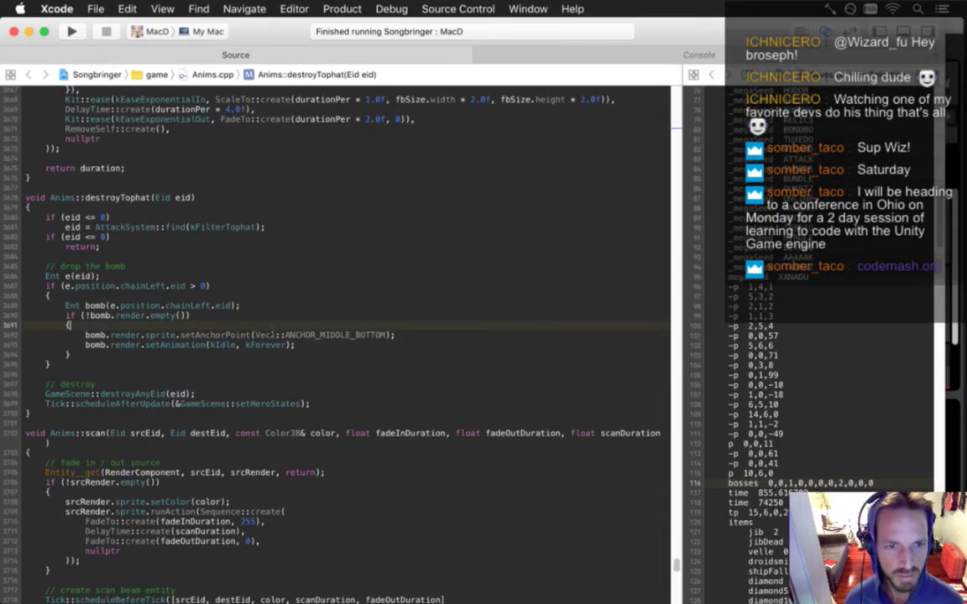
# Step: Switch to FMOD Studio and Ableton Live to look over the BeforeBoss event and arrangement, and return to Xcode
pyautogui.press('super+Tab')
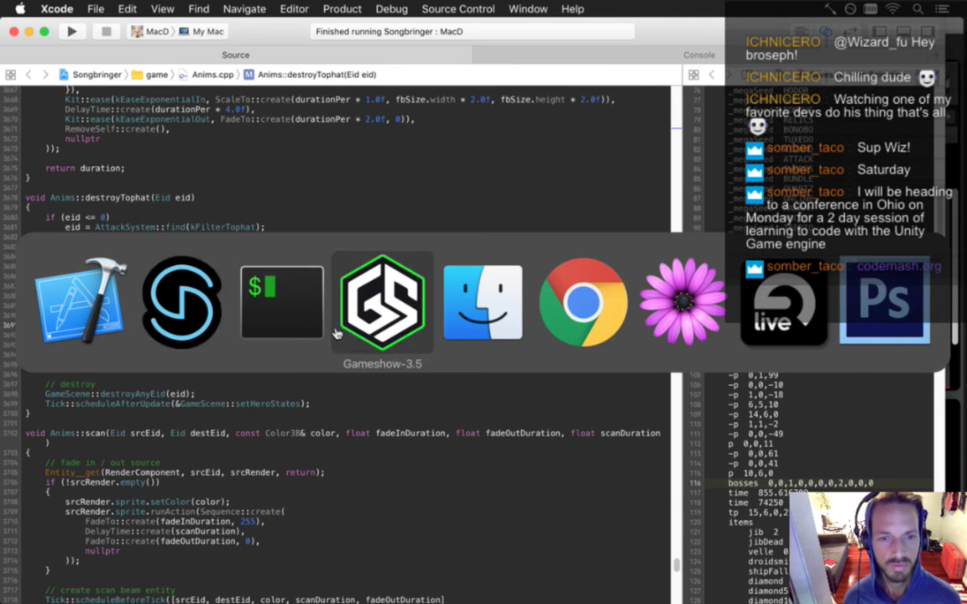
pyautogui.click(199, 325)
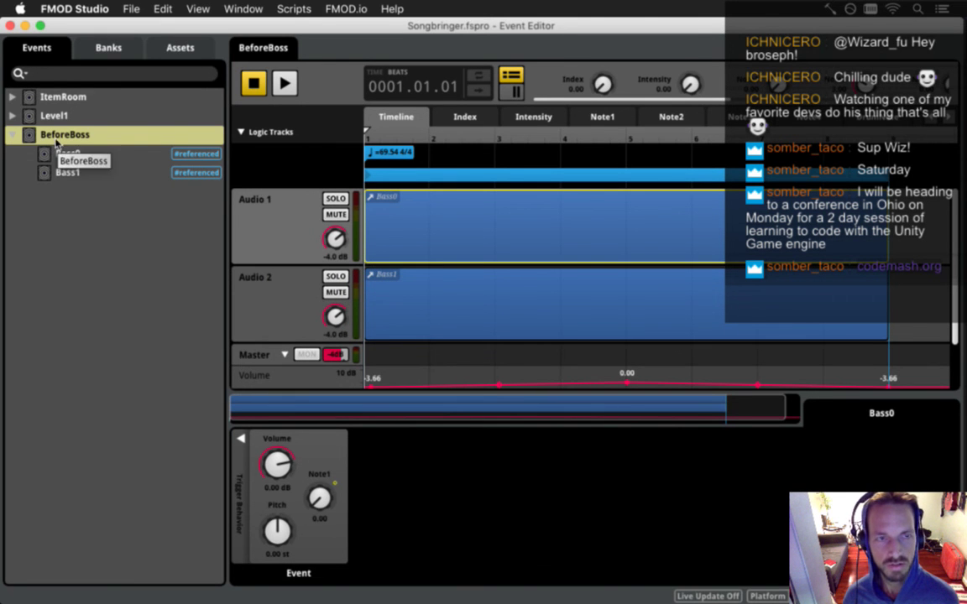
pyautogui.press('super+Tab')
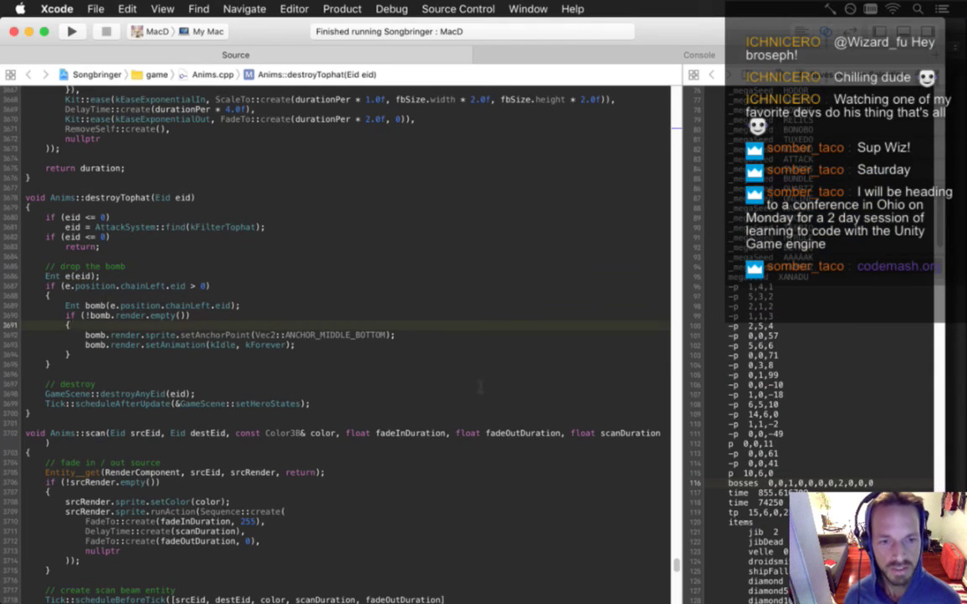
pyautogui.press('super+Tab')
pyautogui.press('super+Tab')
pyautogui.press('super+Tab')
pyautogui.press('super+Tab')
pyautogui.press('super+Tab')
pyautogui.press('super+Tab')
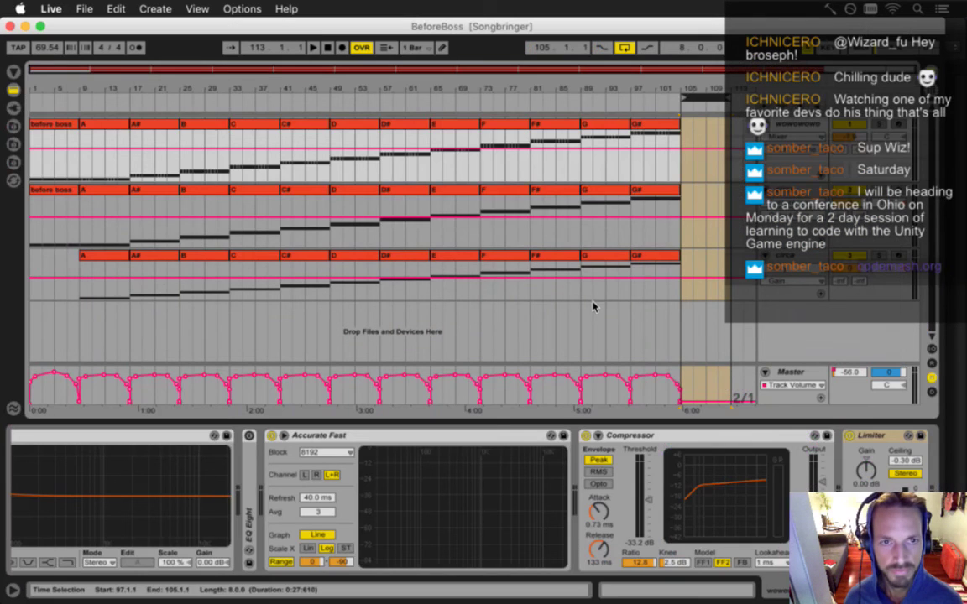
pyautogui.press('super+Tab')
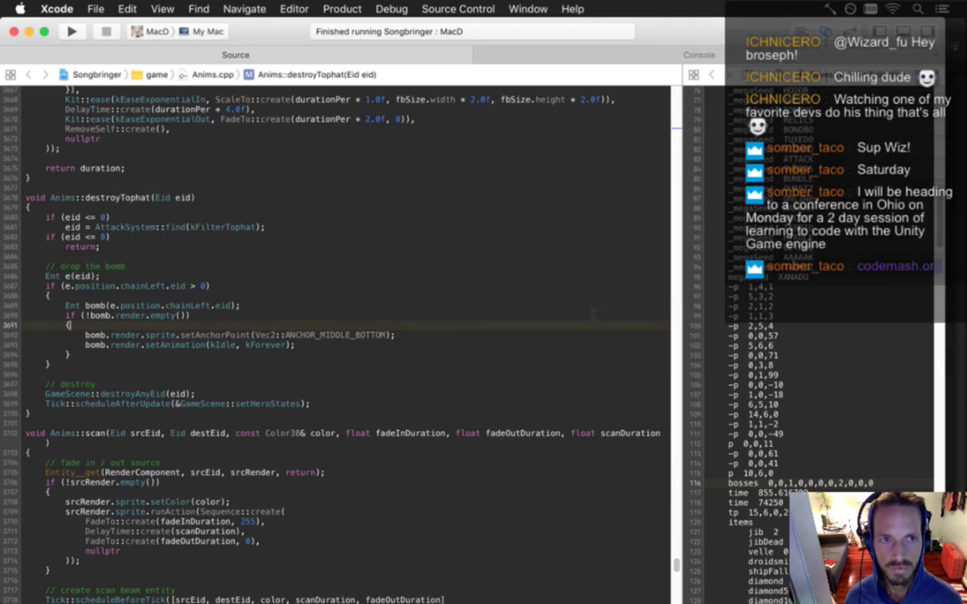
# Step: Switch to iTerm2, suspend vim and check the Songbringer repository status with gs
pyautogui.press('super+Tab')
pyautogui.press('super+Tab')
pyautogui.press('super+Tab')
pyautogui.click(252, 326)
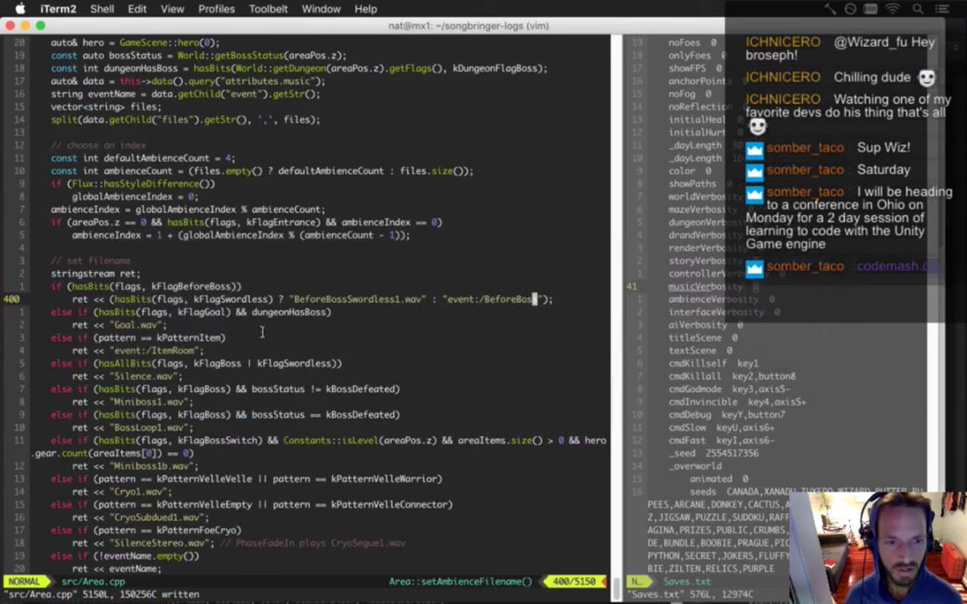
pyautogui.hotkey('ctrl', 'z')
pyautogui.write('gs')
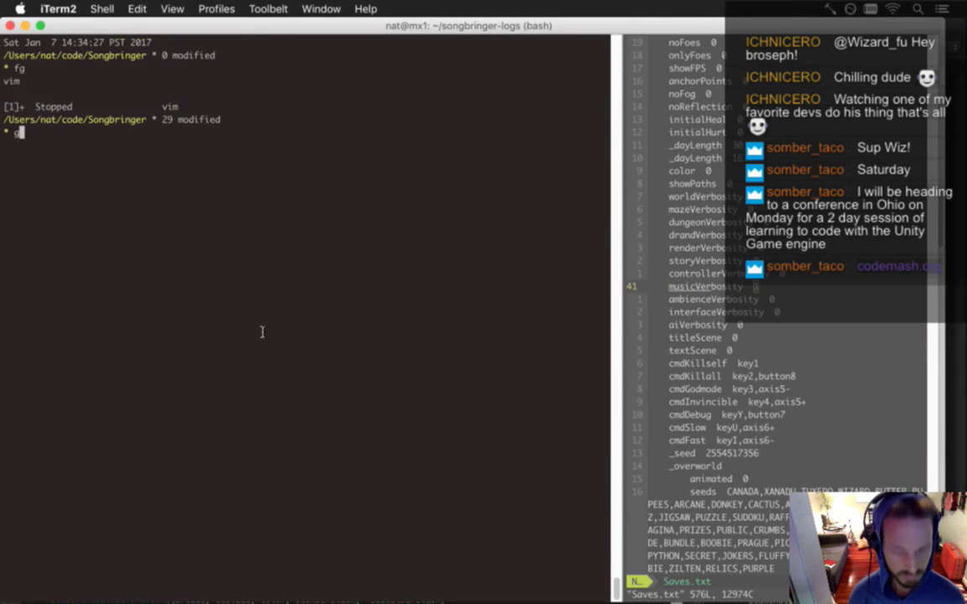
pyautogui.press('Return')
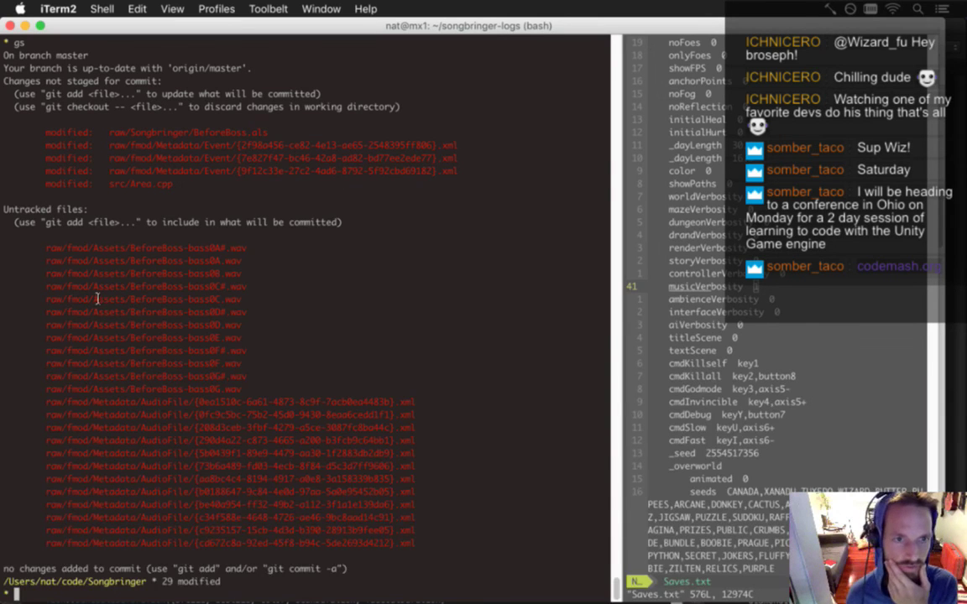
# Step: Review the untracked BeforeBoss-bass0 wav assets and the AudioFile metadata XML files in the status listing
pyautogui.moveTo(67, 250); pyautogui.dragTo(267, 392)
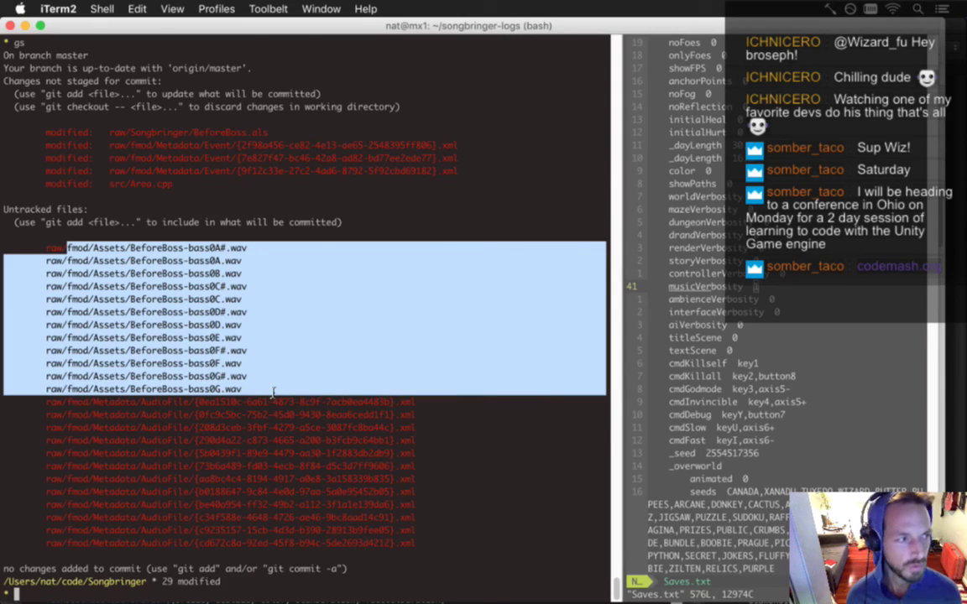
pyautogui.click(266, 331)
pyautogui.moveTo(115, 401); pyautogui.dragTo(425, 547)
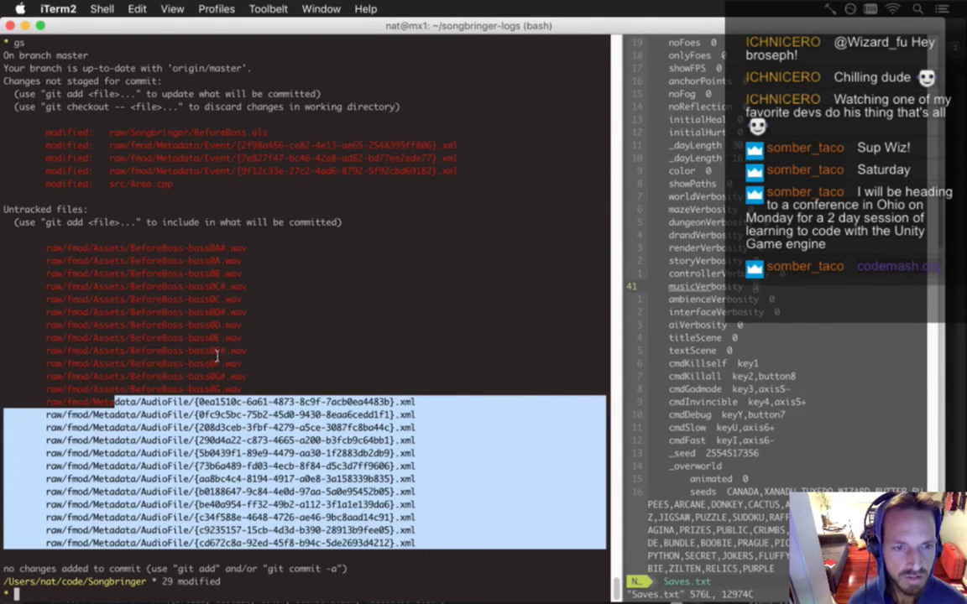
# Step: Examine the modified BeforeBoss.als, FMOD event XML and src/Area.cpp entries in the repository status listing
pyautogui.click(137, 184)
pyautogui.moveTo(126, 120); pyautogui.dragTo(175, 172)
pyautogui.click(174, 182)
pyautogui.moveTo(139, 134); pyautogui.dragTo(194, 134)
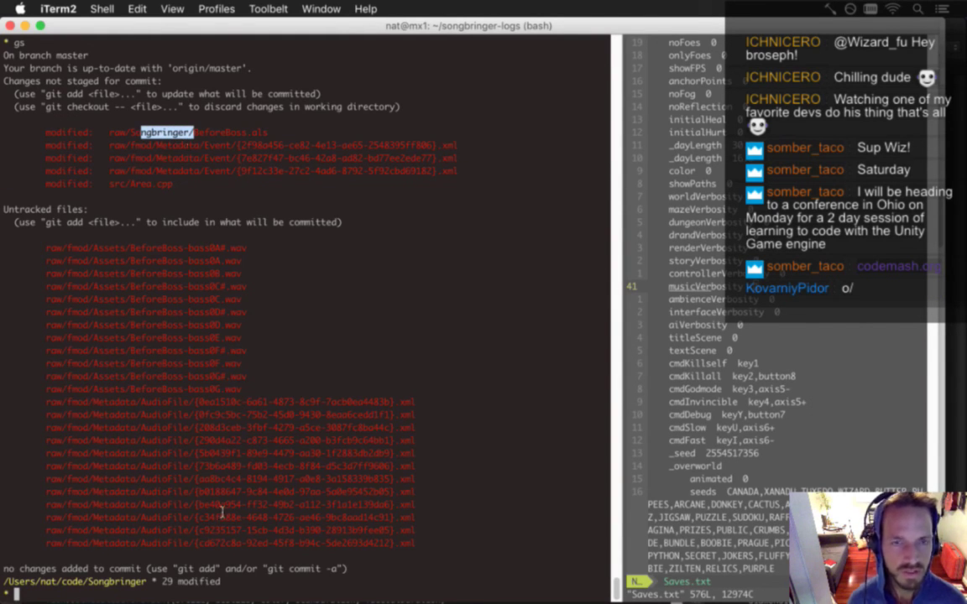
# Step: Open the repository diff, read through the FMOD event and Area.cpp changes to the end, and close it
pyautogui.write('gd')
pyautogui.press('Return')
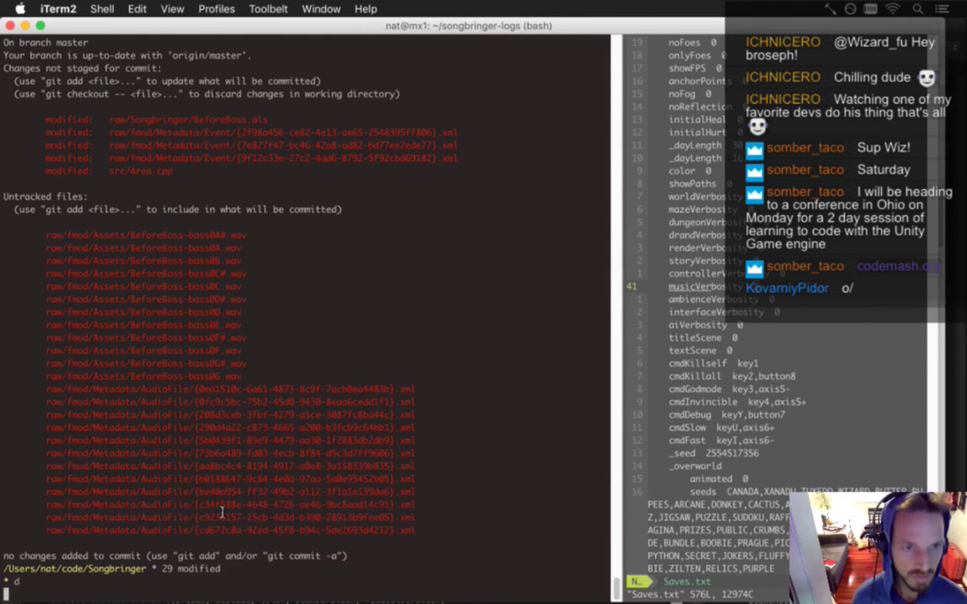
pyautogui.press('j')
pyautogui.press('j')
pyautogui.press('j')
pyautogui.press('j')
pyautogui.press('j')
pyautogui.press('j')
pyautogui.press('j')
pyautogui.press('j')
pyautogui.press('j')
pyautogui.press('j')
pyautogui.press('j')
pyautogui.press('j')
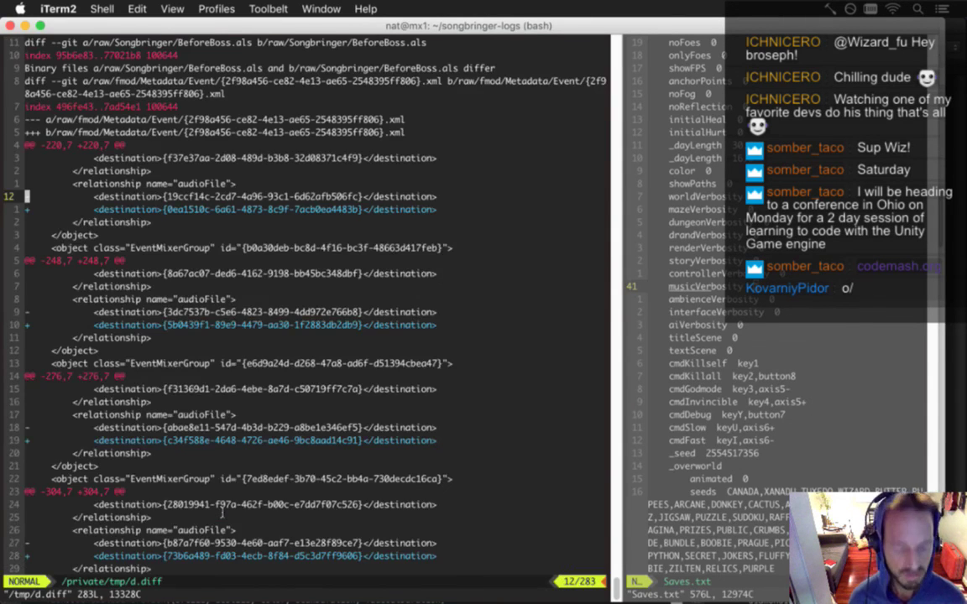
pyautogui.hotkey('shift', 'g')
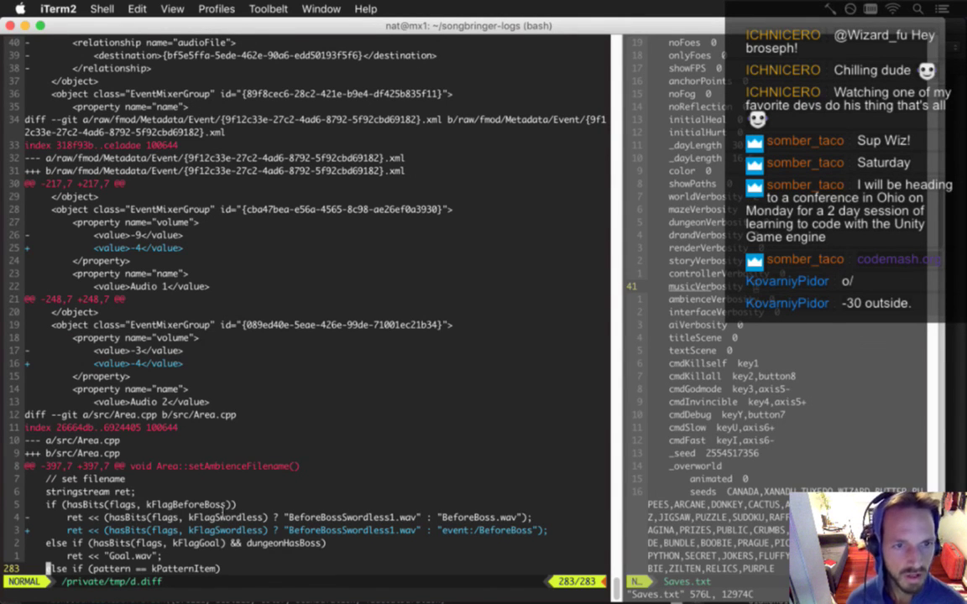
pyautogui.write('q')
pyautogui.press('Return')
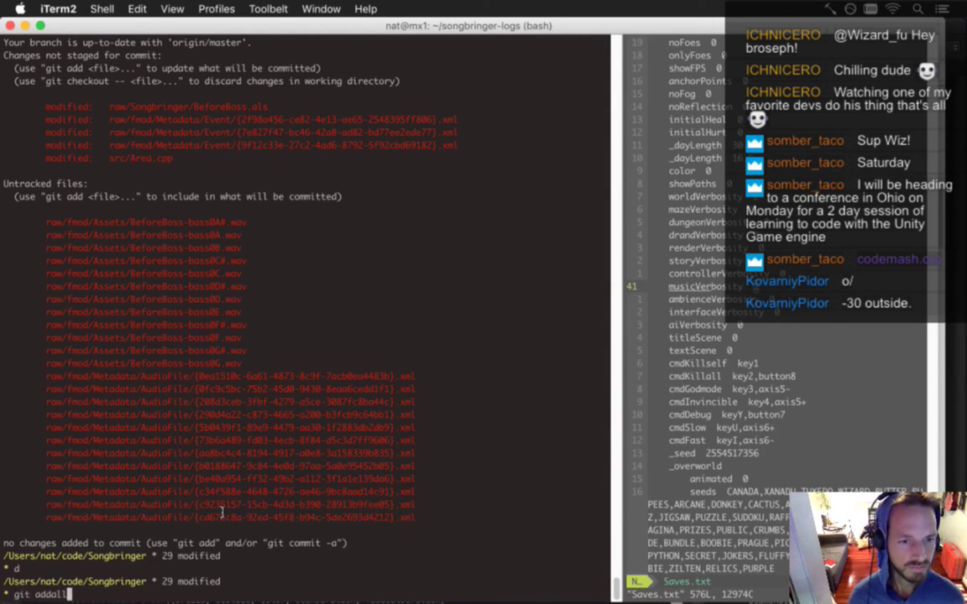
# Step: Stage everything with git addall, commit it as "before boss procedural music" using gc, and push with gp
pyautogui.press('Return')
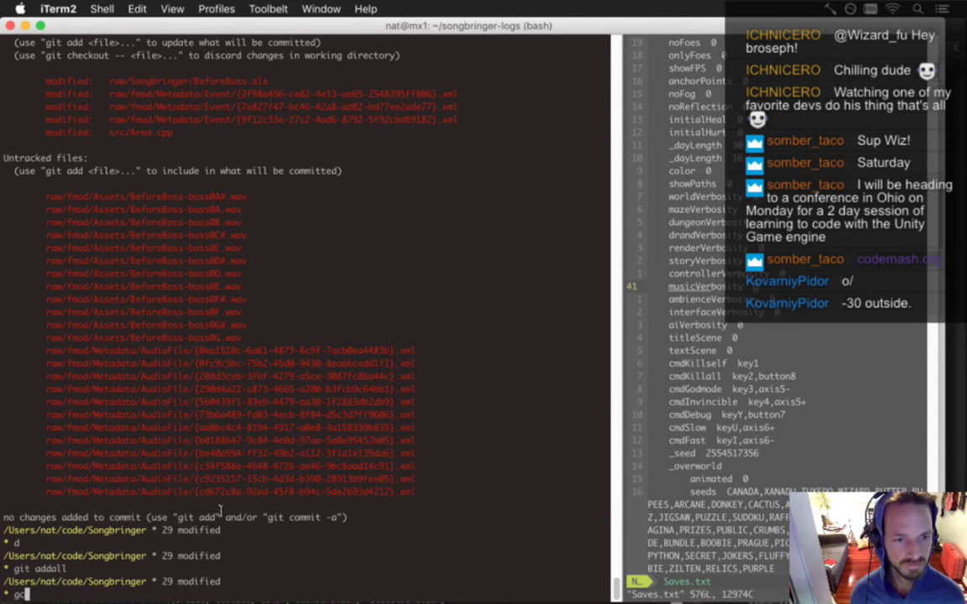
pyautogui.press('Return')
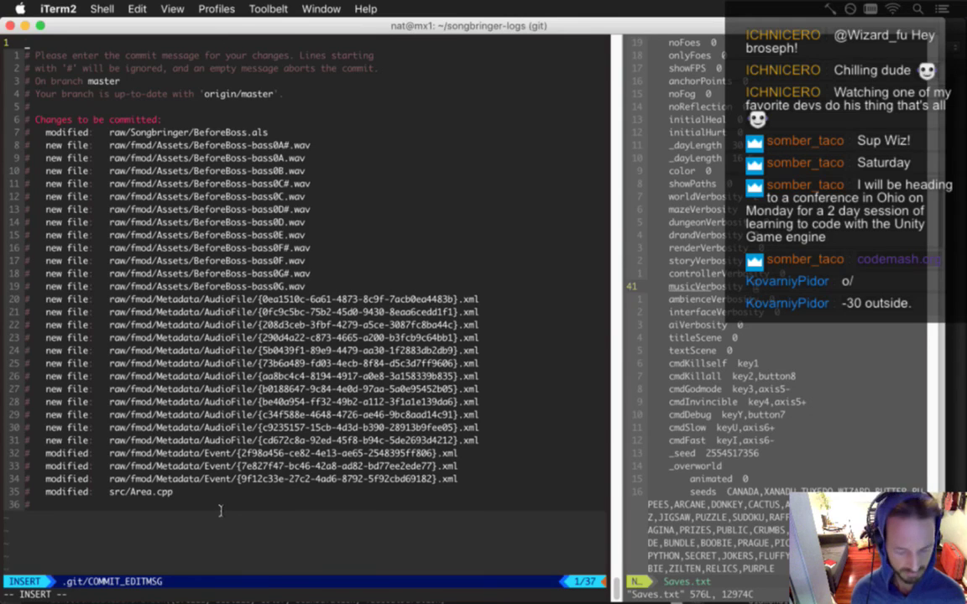
pyautogui.write('before boss procedural music')
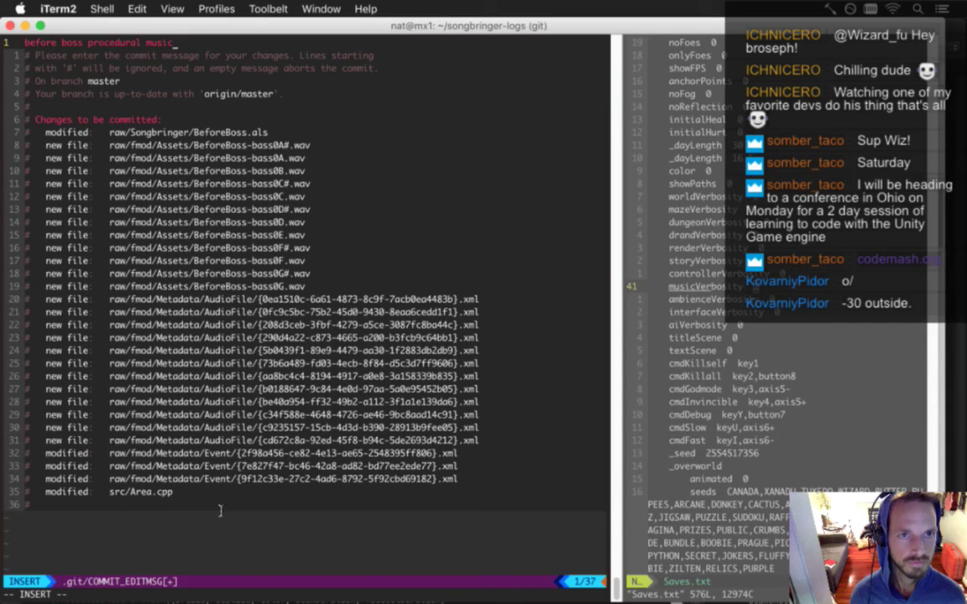
pyautogui.press('Escape')
pyautogui.write(':wq')
pyautogui.press('Return')
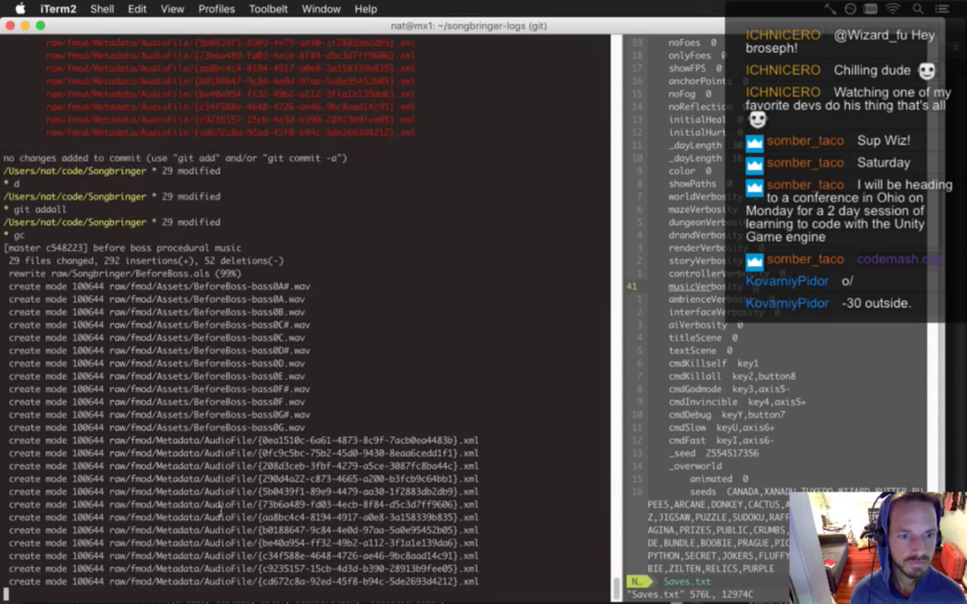
pyautogui.write('gp')
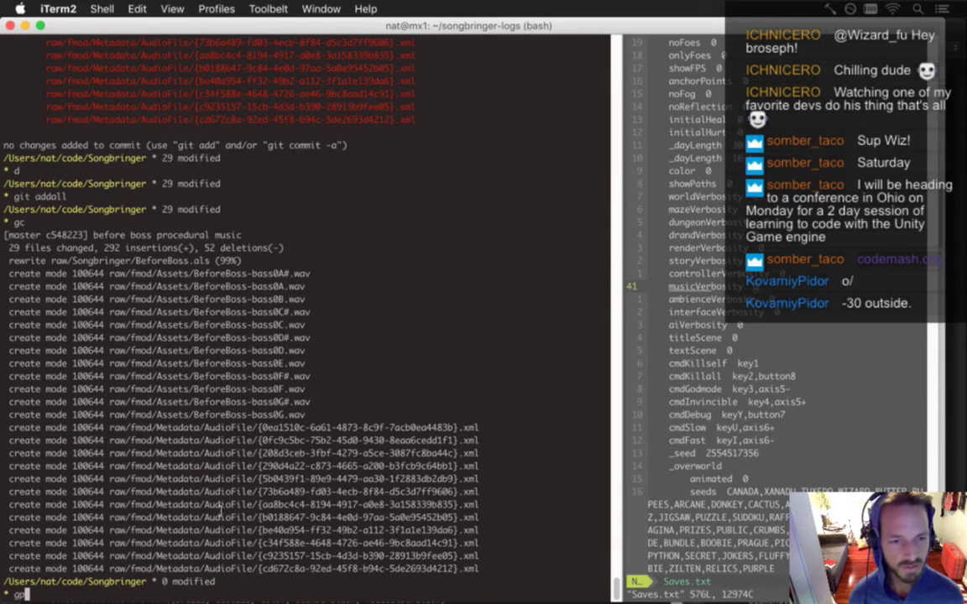
pyautogui.press('Return')
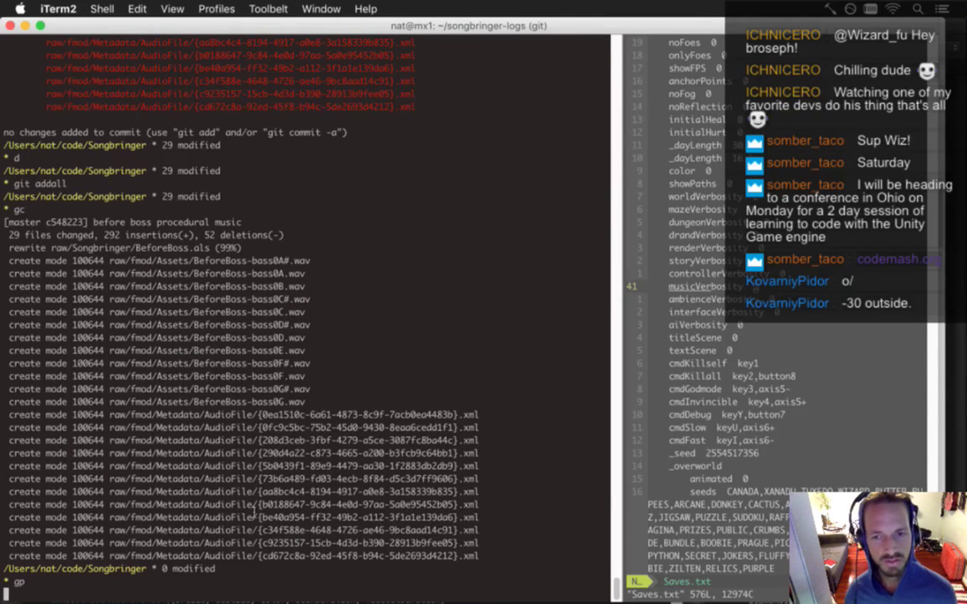
# Step: Switch to Photoshop and open the recently used file BombFriend.psd
pyautogui.press('super+Tab')
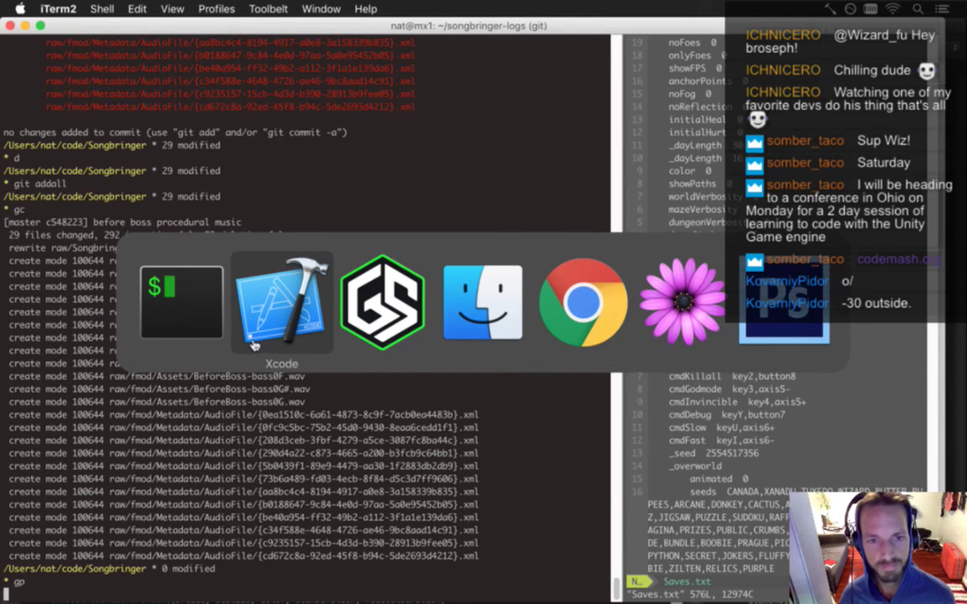
pyautogui.click(776, 330)
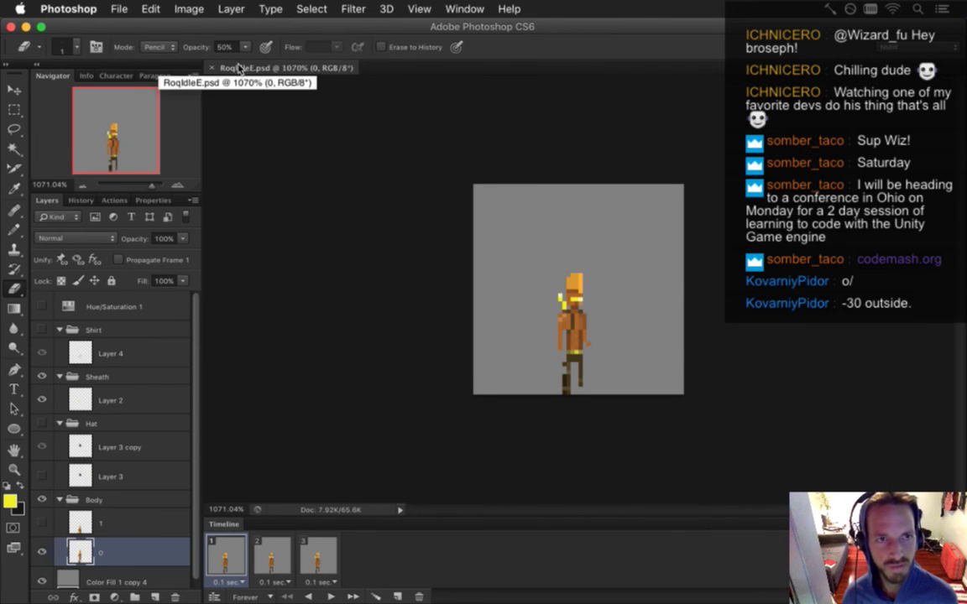
pyautogui.click(116, 9)
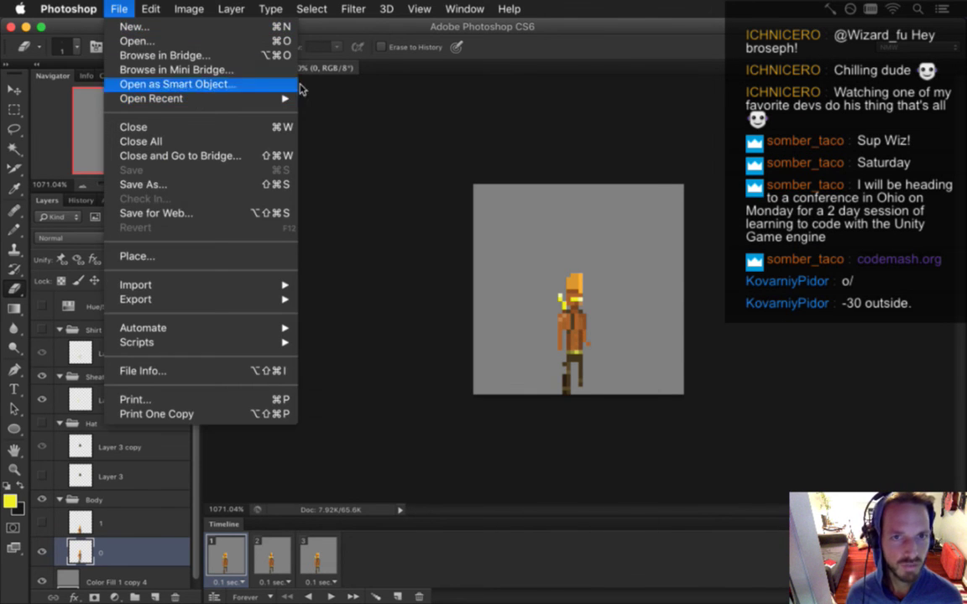
pyautogui.moveTo(242, 98)
pyautogui.click(376, 125)
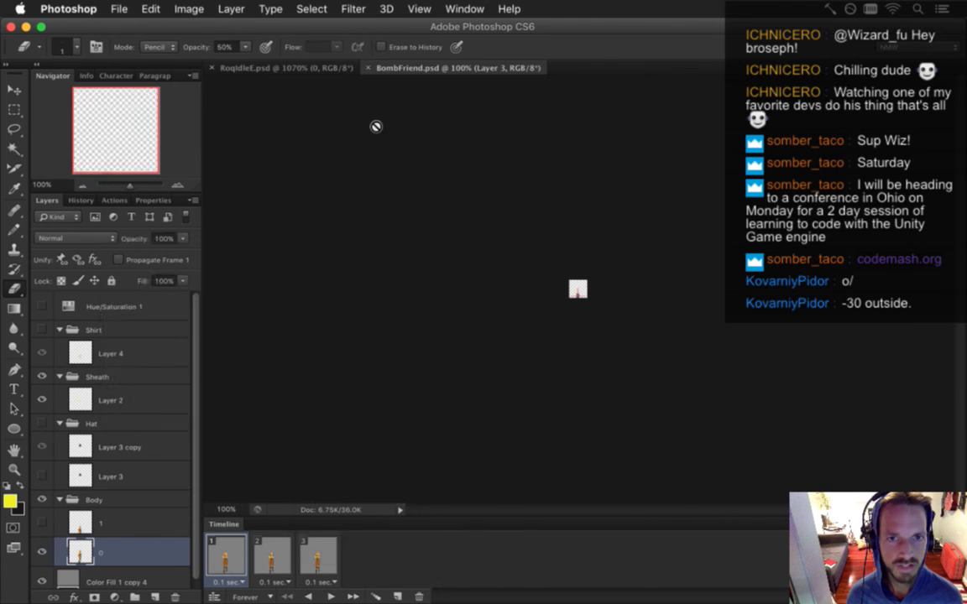
# Step: Examine the bomb sprite up close and compare frames 1 and 2 of its animation
pyautogui.moveTo(582, 293); pyautogui.dragTo(737, 332)
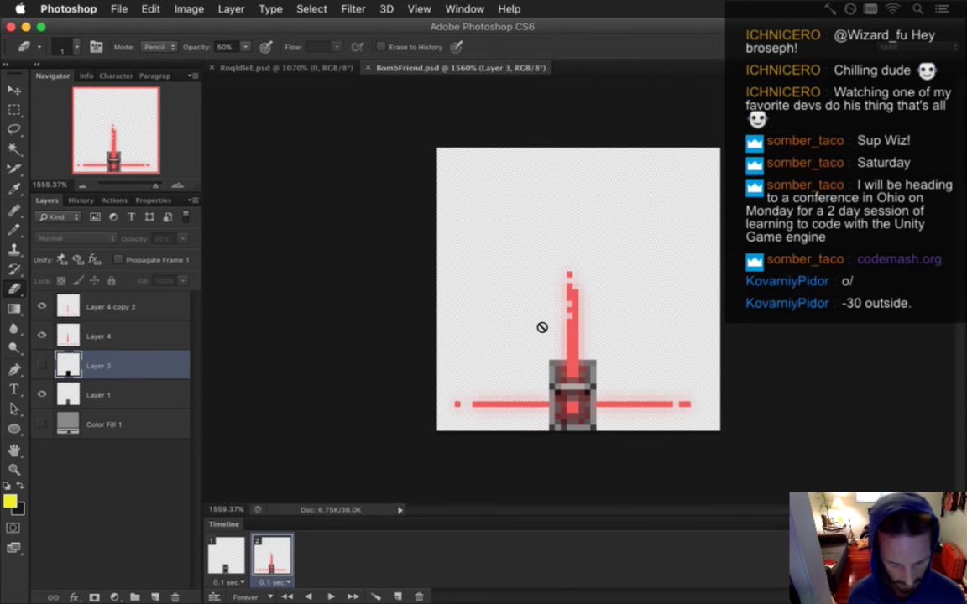
pyautogui.press('super+plus')
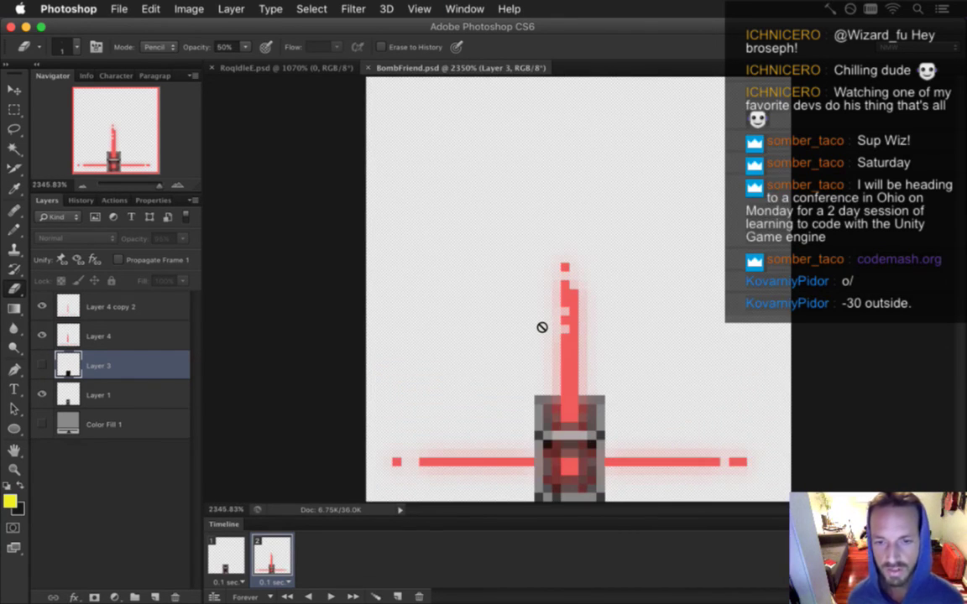
pyautogui.moveTo(533, 377); pyautogui.dragTo(527, 377)
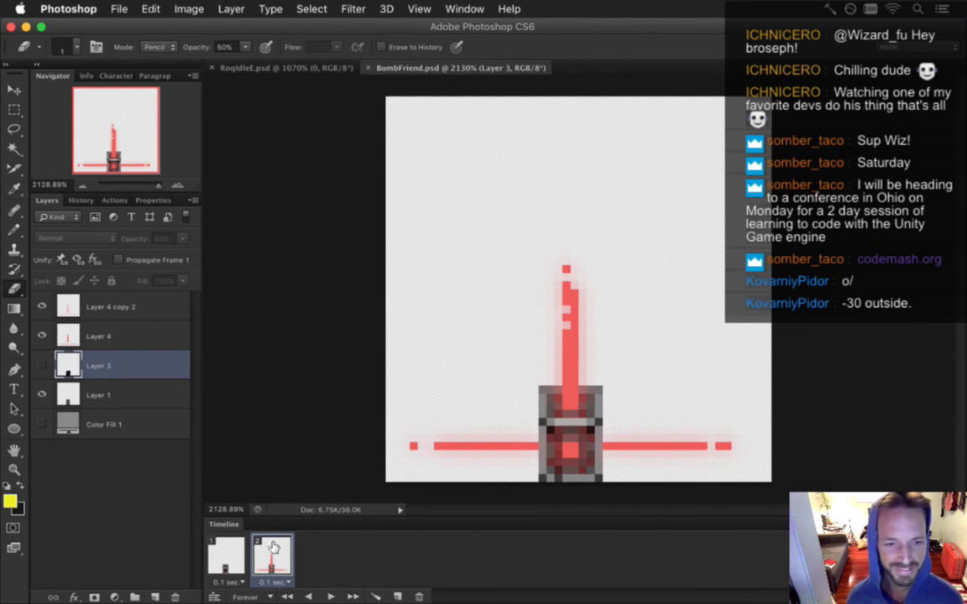
pyautogui.click(235, 554)
pyautogui.click(258, 552)
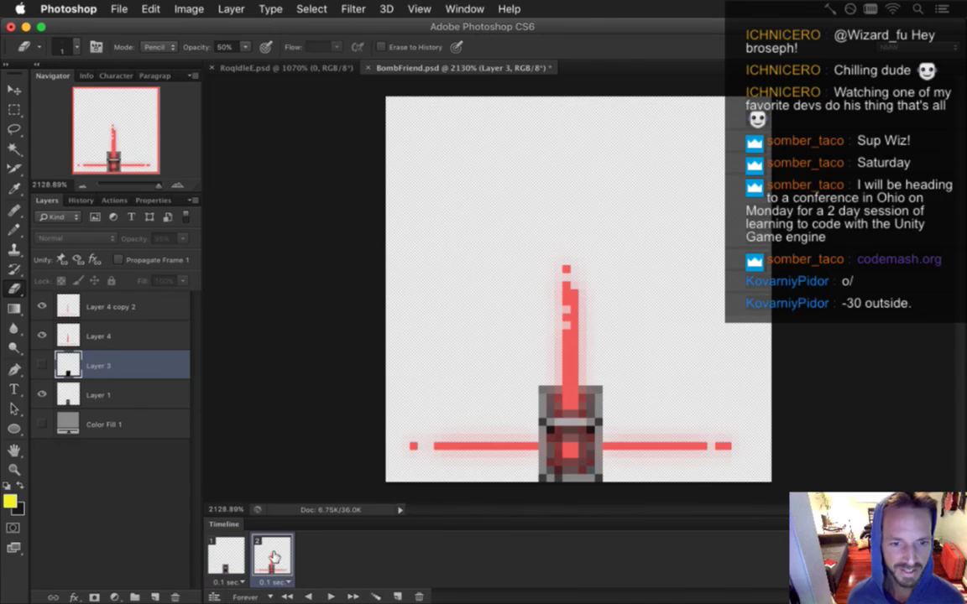
pyautogui.click(225, 554)
pyautogui.click(267, 553)
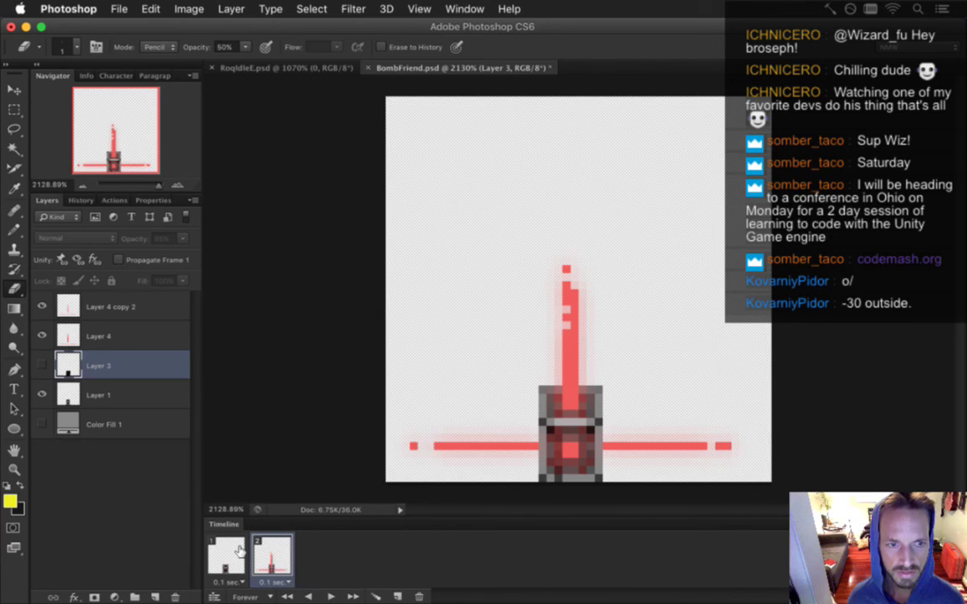
pyautogui.click(240, 552)
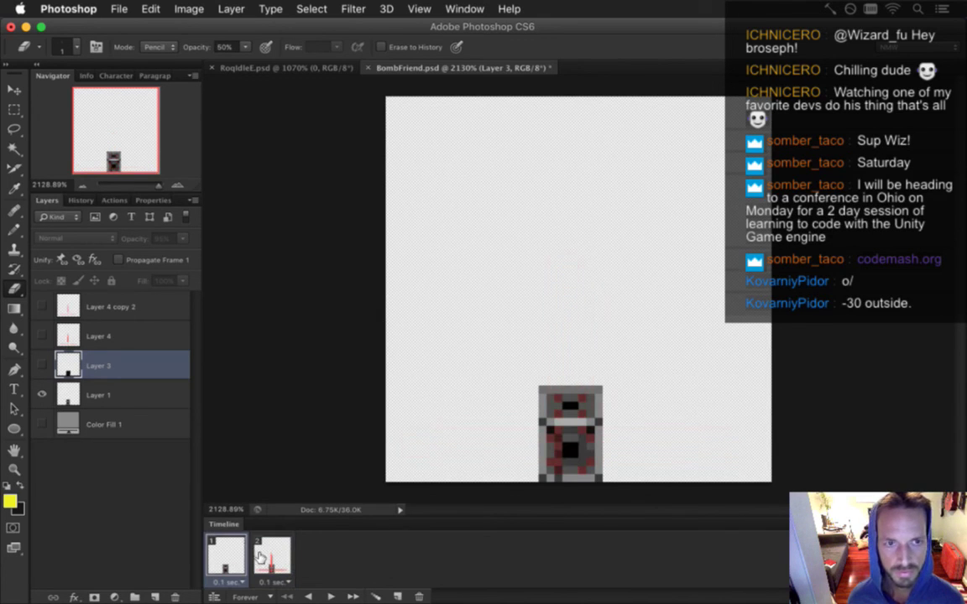
pyautogui.press('super+Tab')
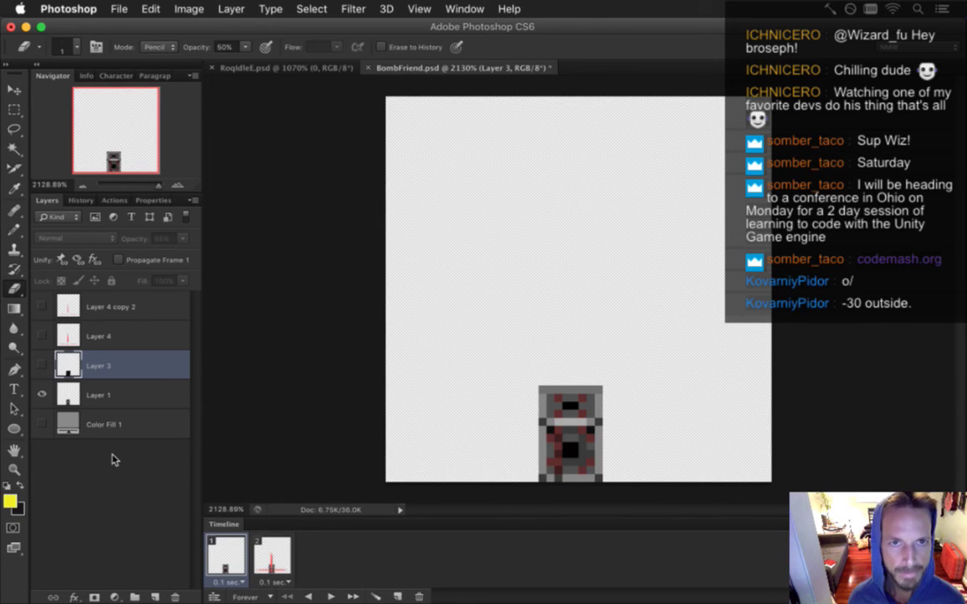
# Step: In RoqIdleE.psd, marquee-select a small square area beside the character's feet, level with the canvas's lower edge
pyautogui.click(294, 68)
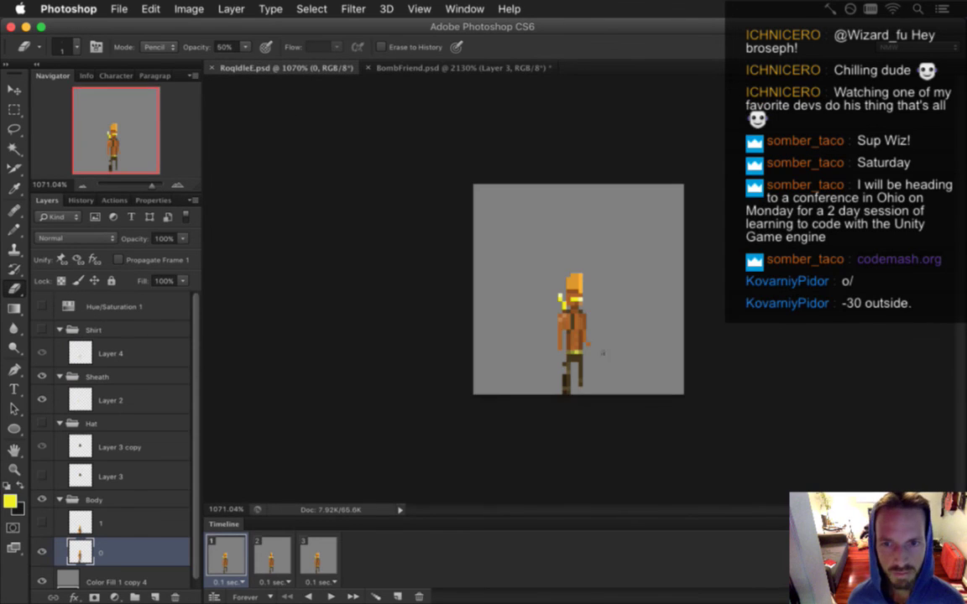
pyautogui.moveTo(585, 390); pyautogui.dragTo(638, 398)
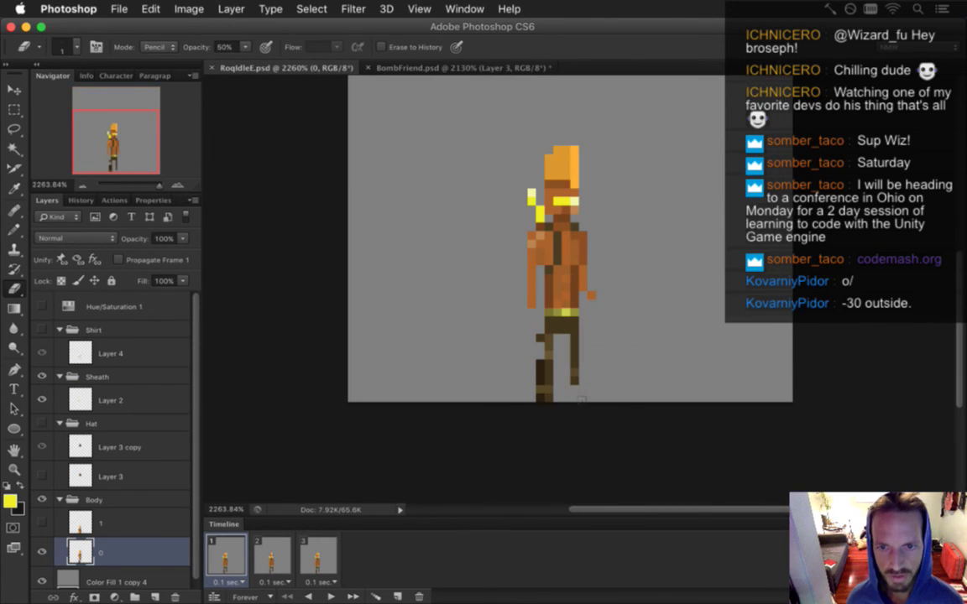
pyautogui.press('m')
pyautogui.moveTo(591, 365); pyautogui.dragTo(621, 402)
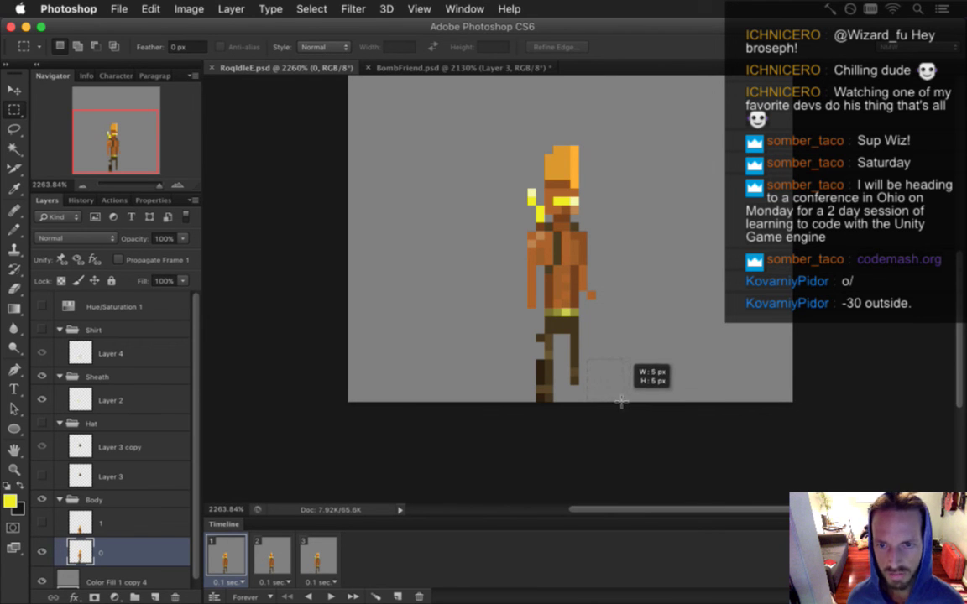
pyautogui.moveTo(621, 402); pyautogui.dragTo(618, 372)
pyautogui.click(595, 374)
pyautogui.click(624, 385)
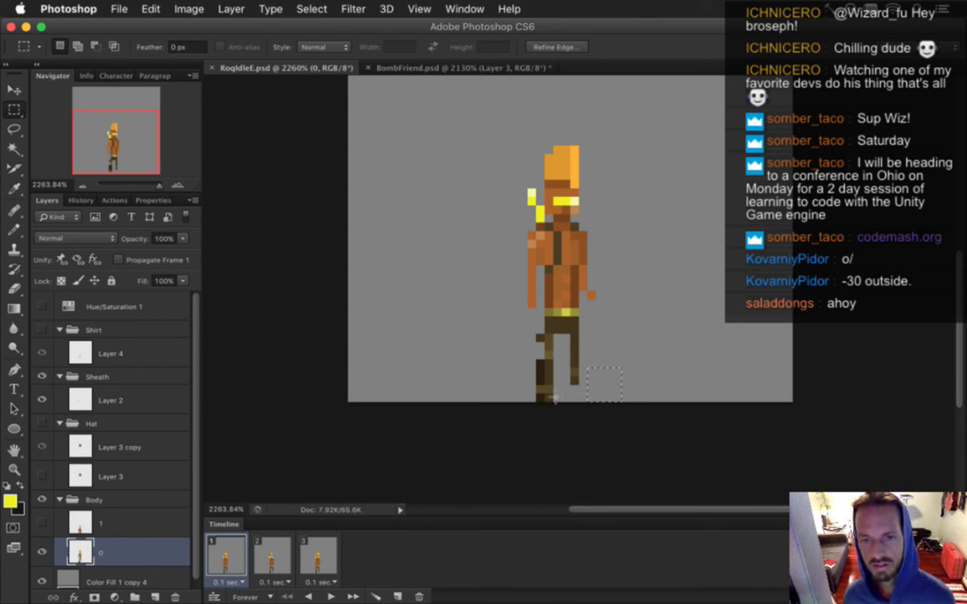
# Step: Return to BombFriend.psd, activate Layer 1 and marquee-select a wide area around the whole bomb sprite
pyautogui.click(386, 69)
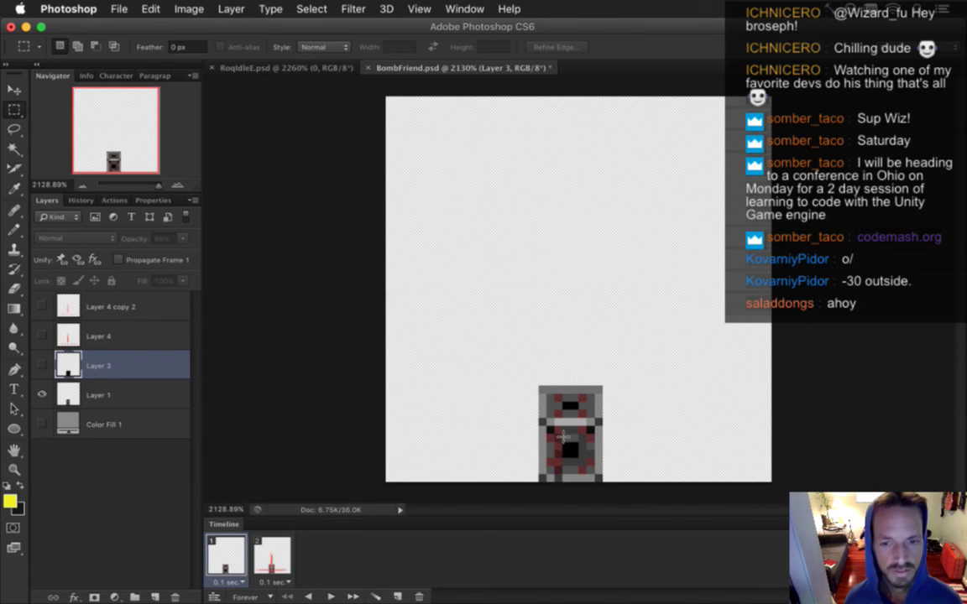
pyautogui.click(70, 394)
pyautogui.moveTo(587, 428); pyautogui.dragTo(601, 416)
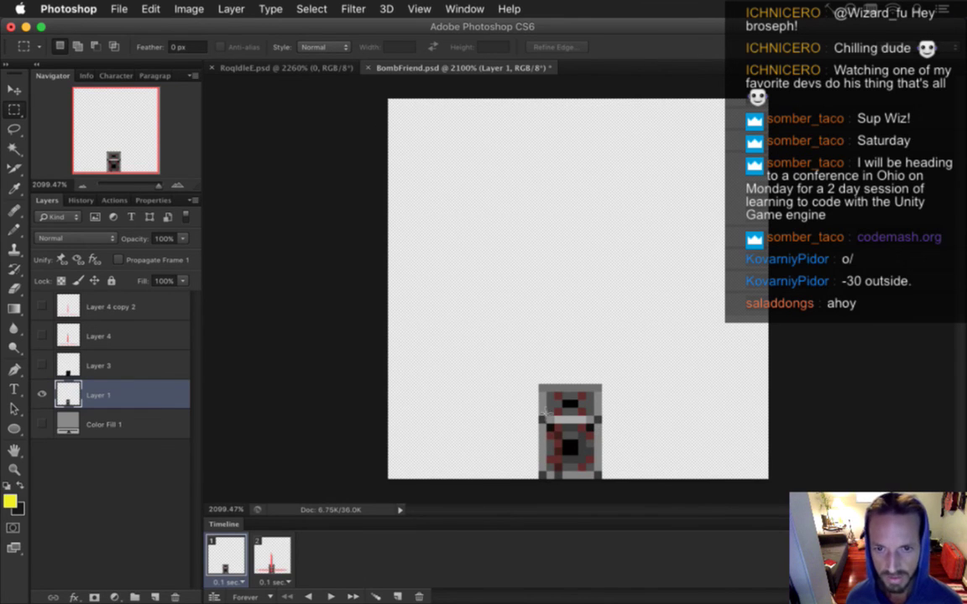
pyautogui.moveTo(558, 440); pyautogui.dragTo(604, 476)
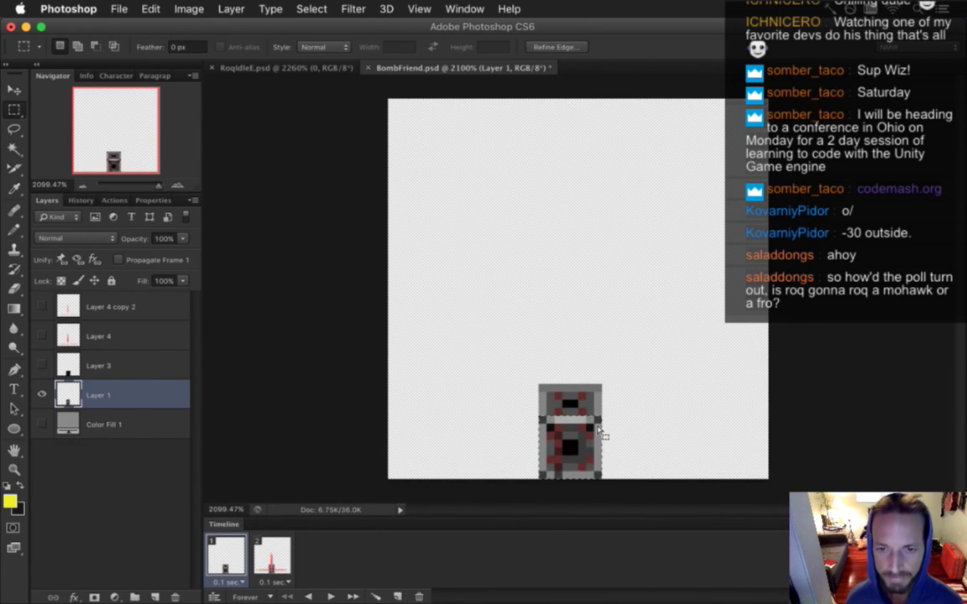
pyautogui.click(624, 424)
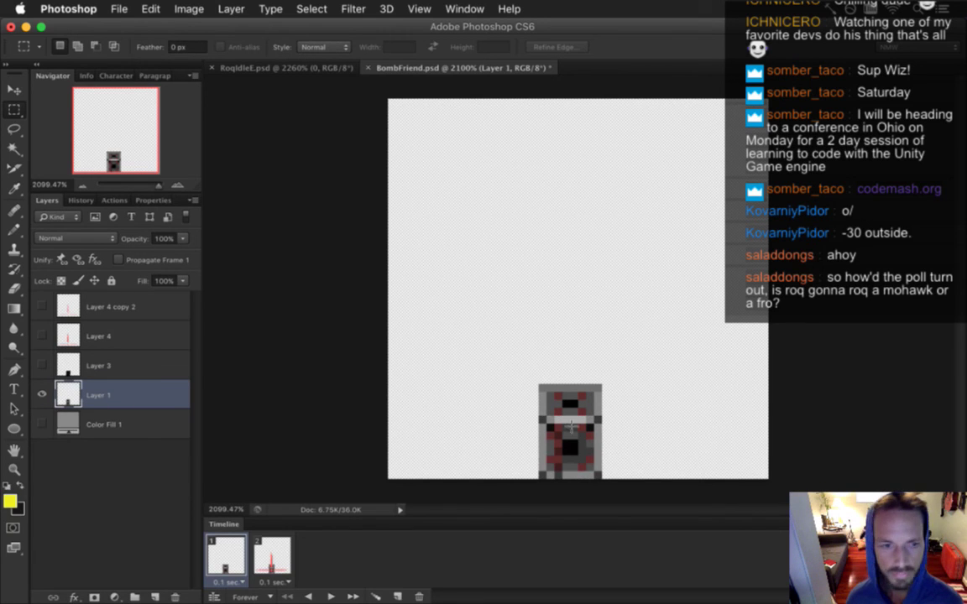
pyautogui.moveTo(475, 345); pyautogui.dragTo(654, 488)
# Step: With both animation frames selected, show the Color Fill 1 layer and set its color to 636363
pyautogui.keyDown('shift'); pyautogui.click(266, 550); pyautogui.keyUp('shift')
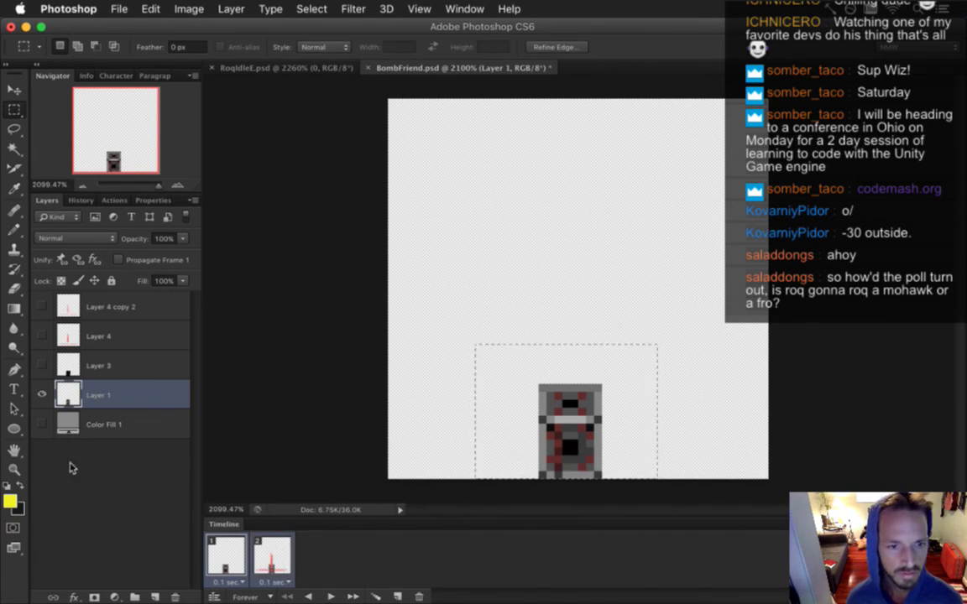
pyautogui.click(41, 423)
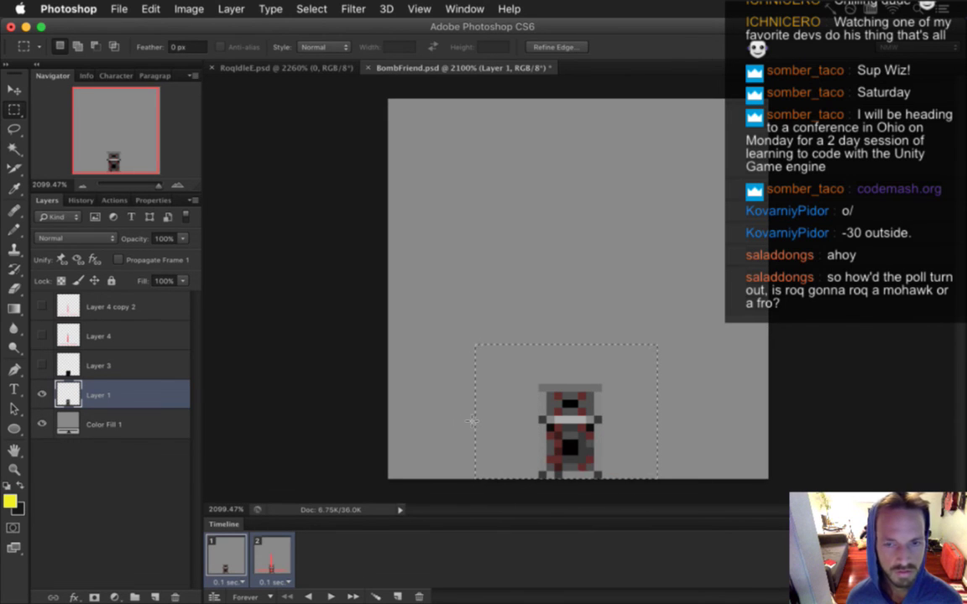
pyautogui.doubleClick(68, 424)
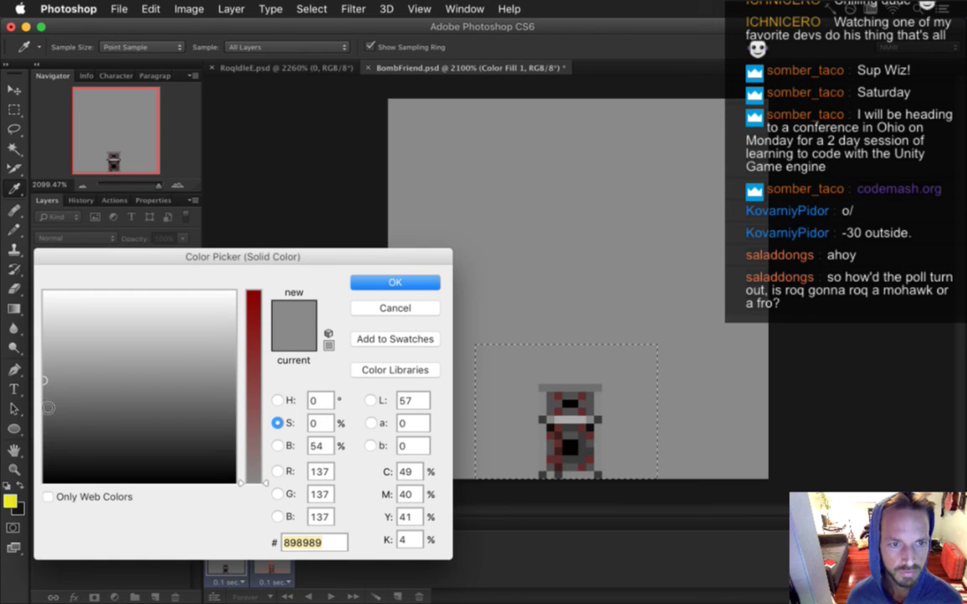
pyautogui.click(42, 408)
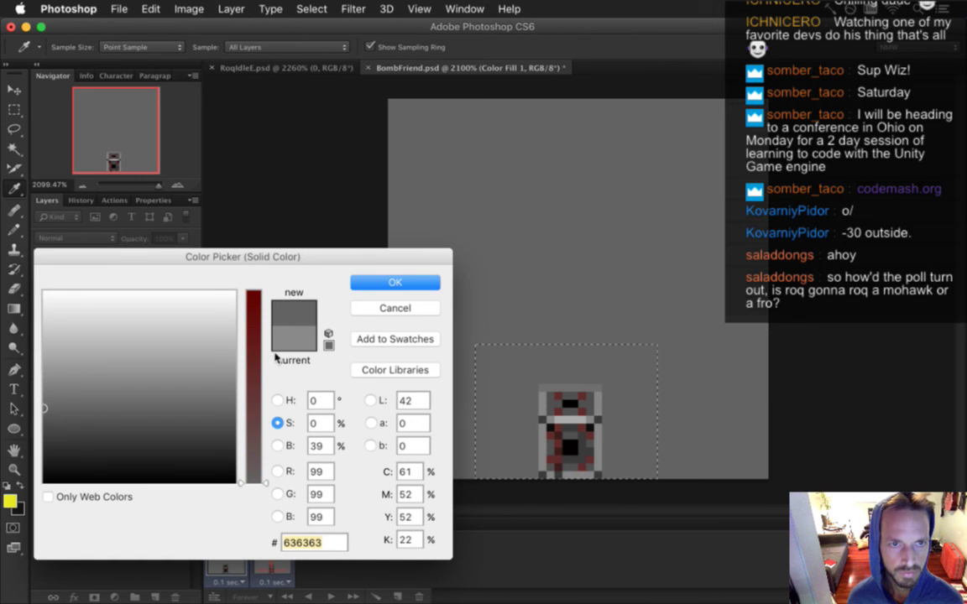
pyautogui.click(393, 283)
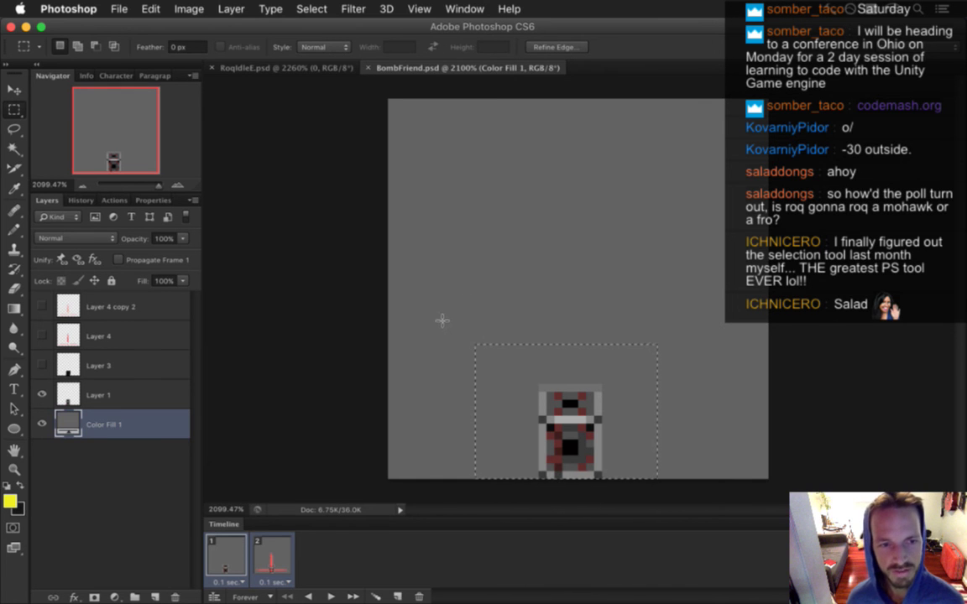
pyautogui.click(442, 347)
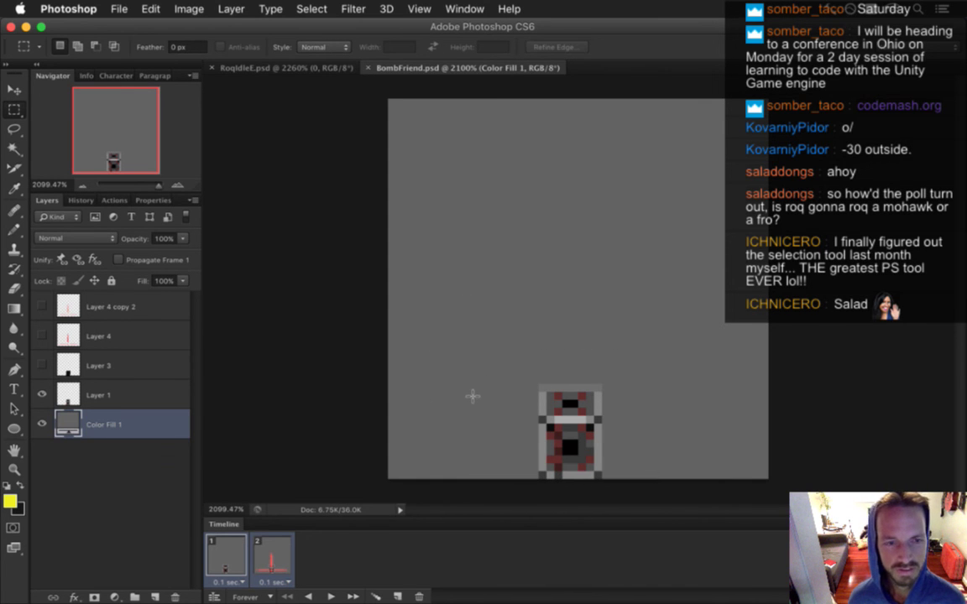
pyautogui.moveTo(458, 353); pyautogui.dragTo(657, 479)
pyautogui.rightClick(583, 395)
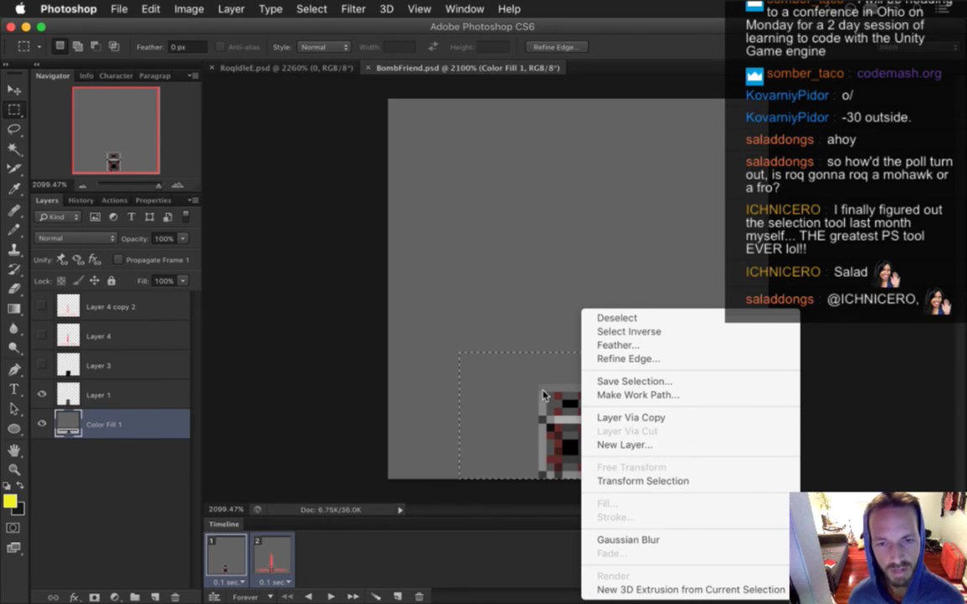
pyautogui.click(518, 361)
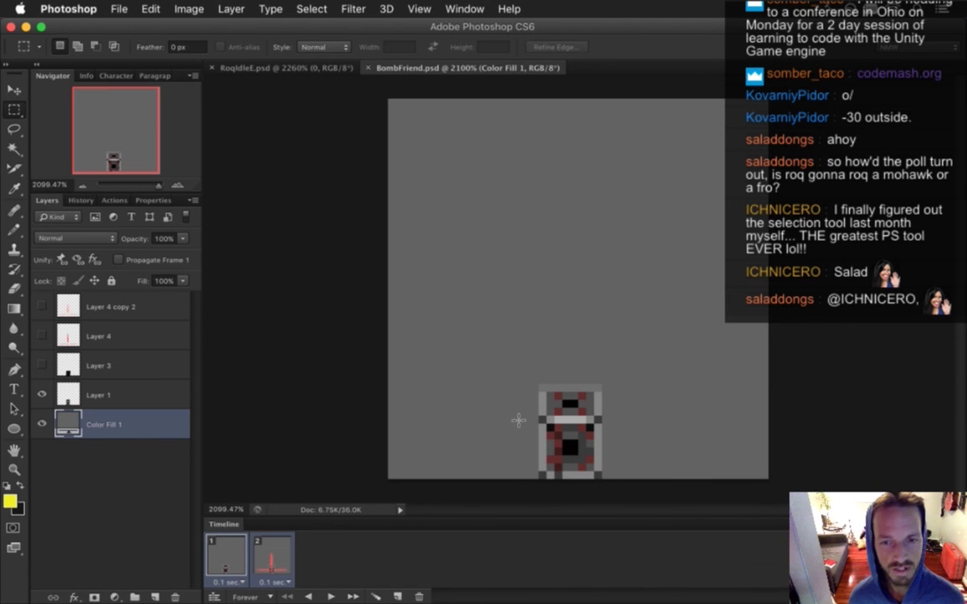
# Step: In animation frame 1 only, duplicate Layer 1 and hide the original layer
pyautogui.click(237, 544)
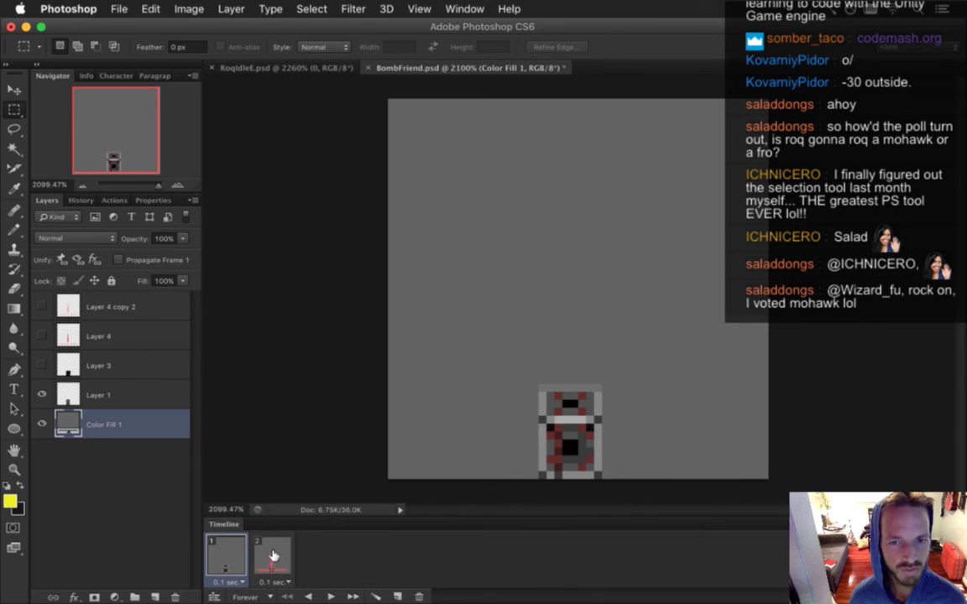
pyautogui.click(126, 394)
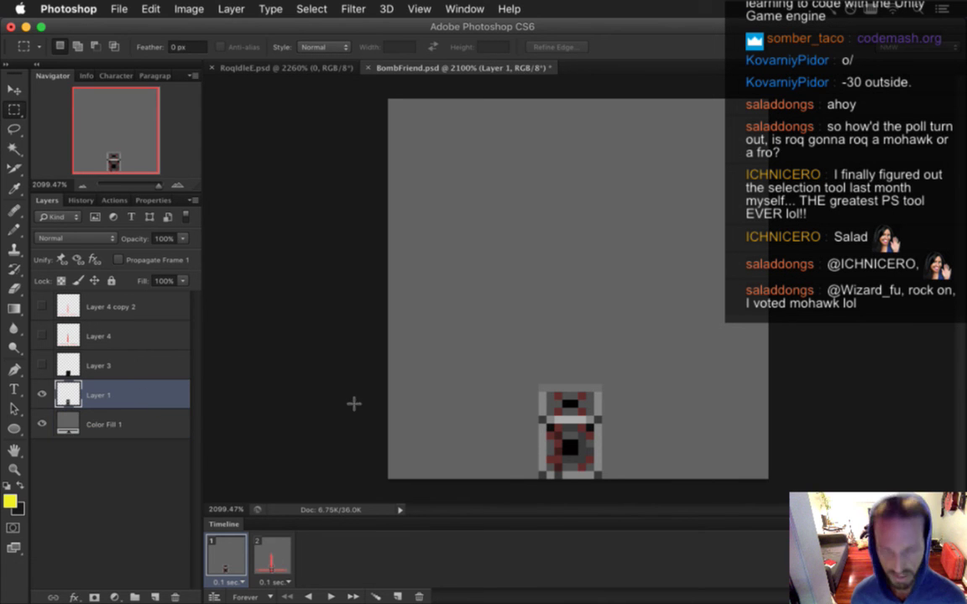
pyautogui.press('super+j')
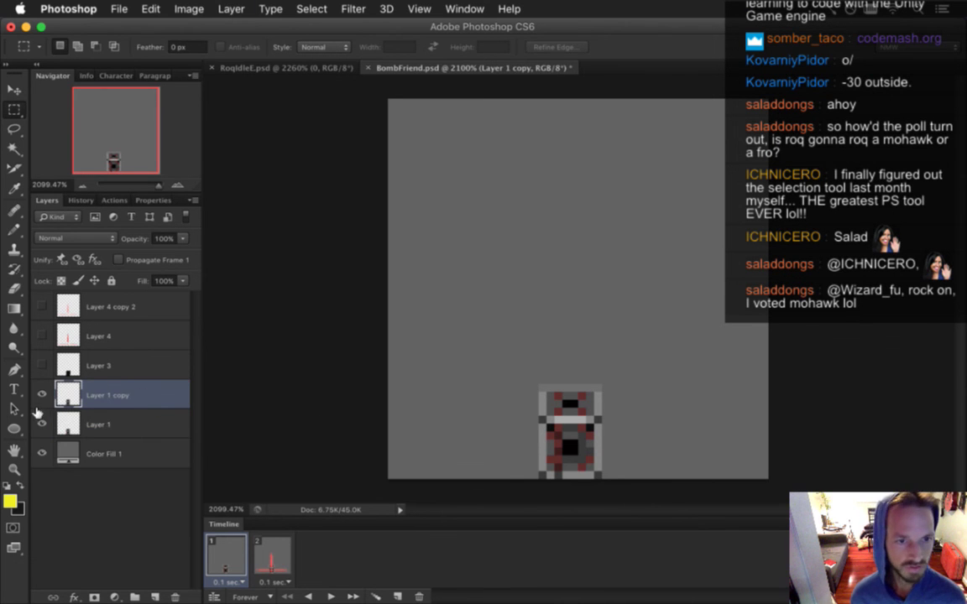
# Step: Scale the duplicated bomb down to 62.50% width and 66.67% height, keeping its lower-right corner in place
pyautogui.press('v')
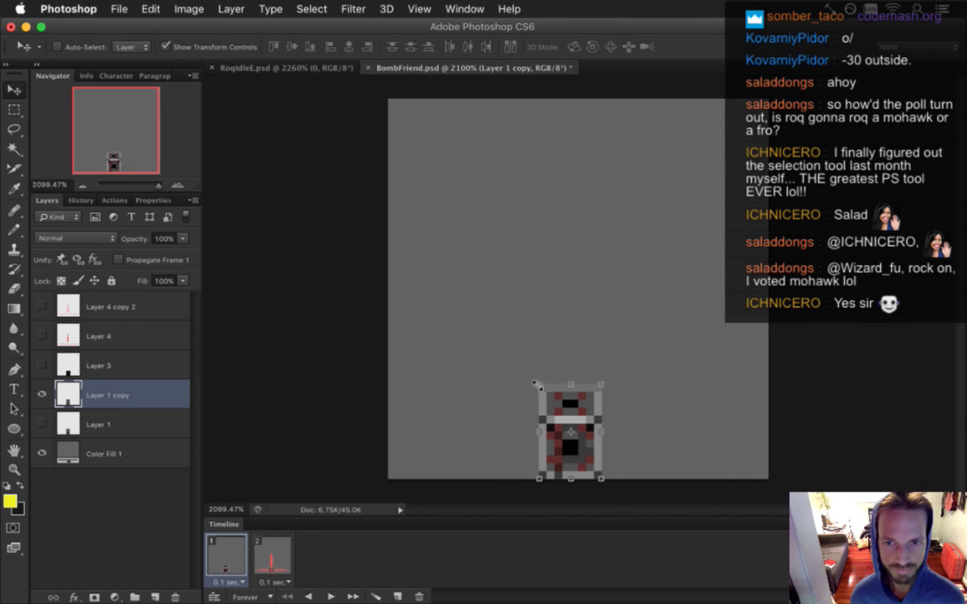
pyautogui.press('super+t')
pyautogui.moveTo(538, 383); pyautogui.dragTo(554, 402)
pyautogui.moveTo(558, 407); pyautogui.dragTo(573, 422)
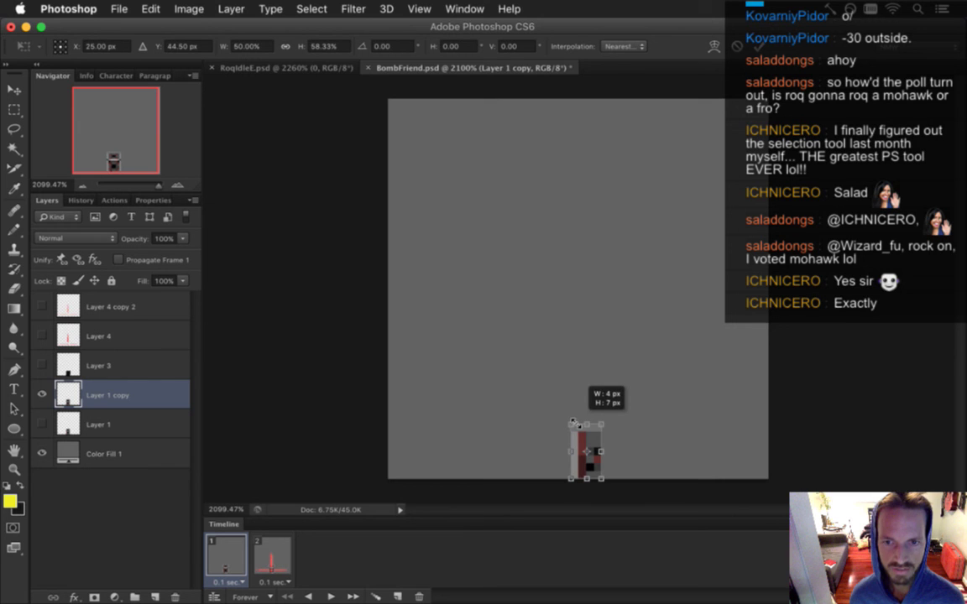
pyautogui.moveTo(573, 421); pyautogui.dragTo(567, 410)
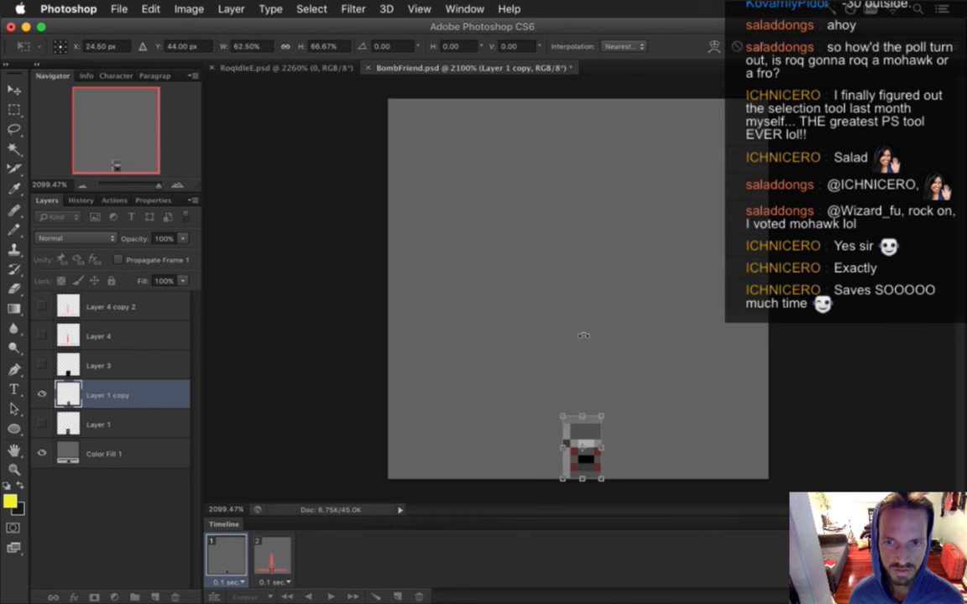
pyautogui.press('Return')
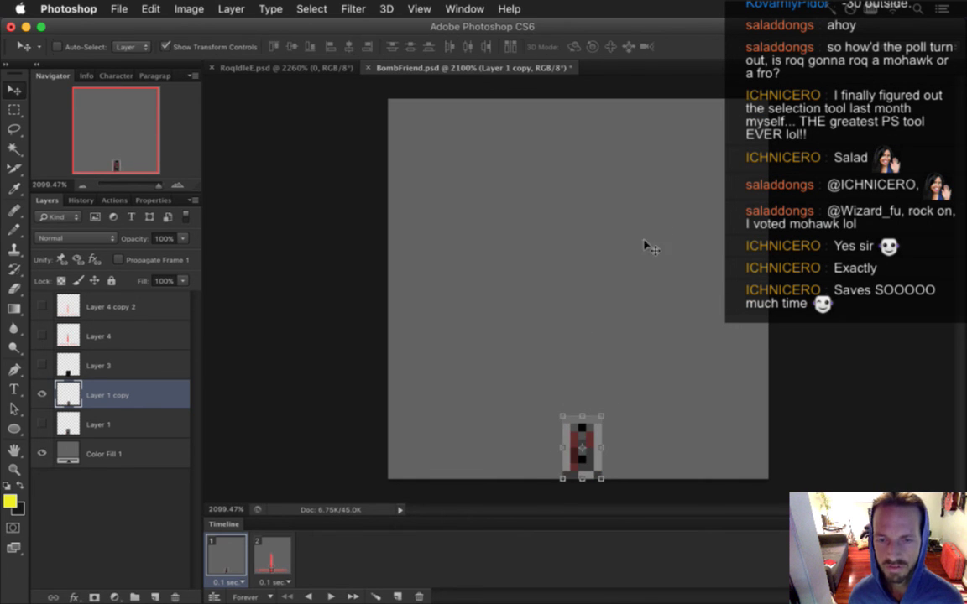
# Step: Move the small bomb to the right of the original bomb, show Layer 1 again and save the file
pyautogui.press('m')
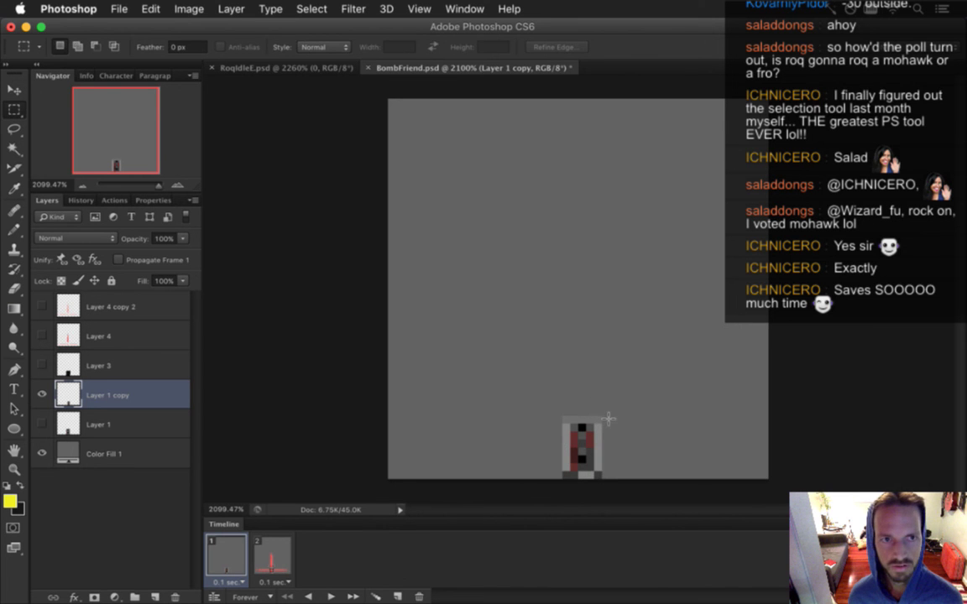
pyautogui.press('v')
pyautogui.moveTo(588, 431); pyautogui.dragTo(651, 432)
pyautogui.click(42, 424)
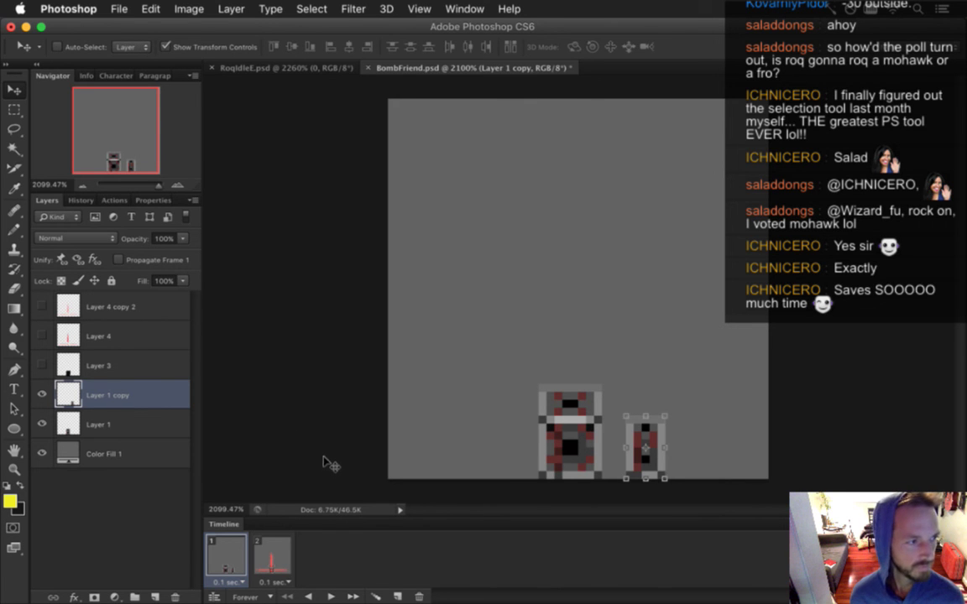
pyautogui.press('m')
pyautogui.press('super+s')
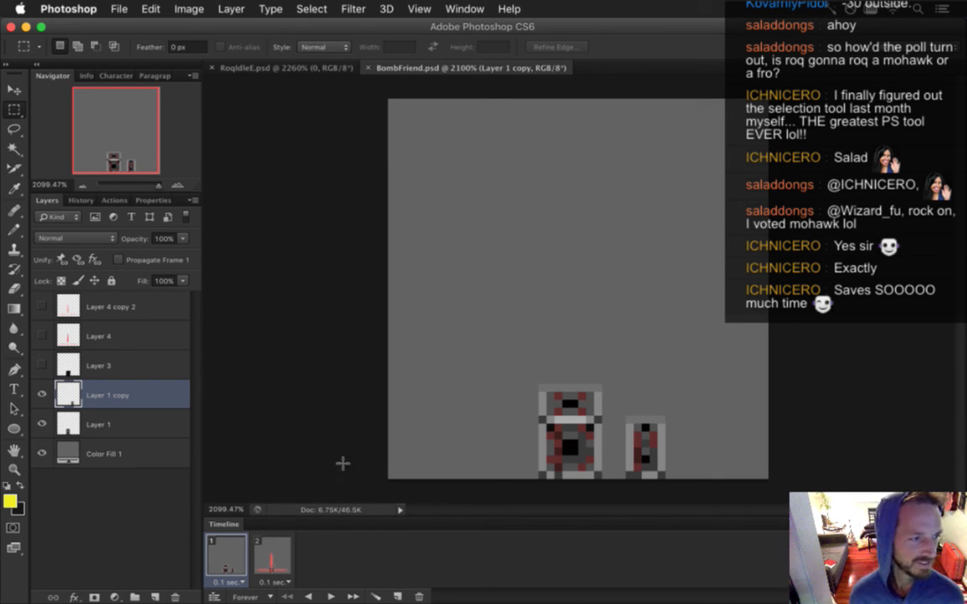
# Step: Sample the light grey of the small bomb's edge and paint a horizontal band across its middle with the Pencil tool
pyautogui.moveTo(646, 443)
pyautogui.mouseDown()
pyautogui.moveTo(662, 440)
pyautogui.moveTo(642, 449)
pyautogui.mouseUp()
pyautogui.press('i')
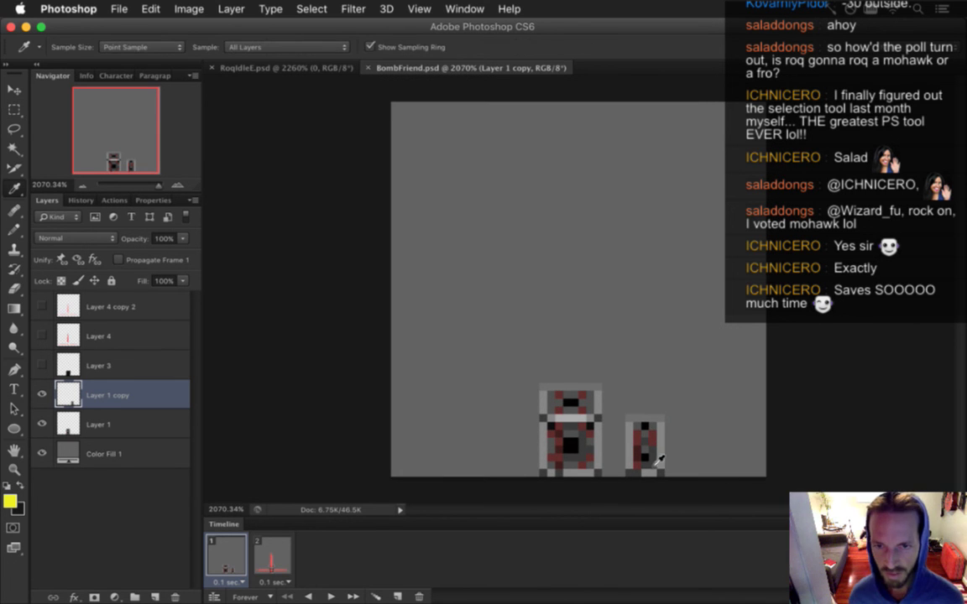
pyautogui.click(662, 455)
pyautogui.press('b')
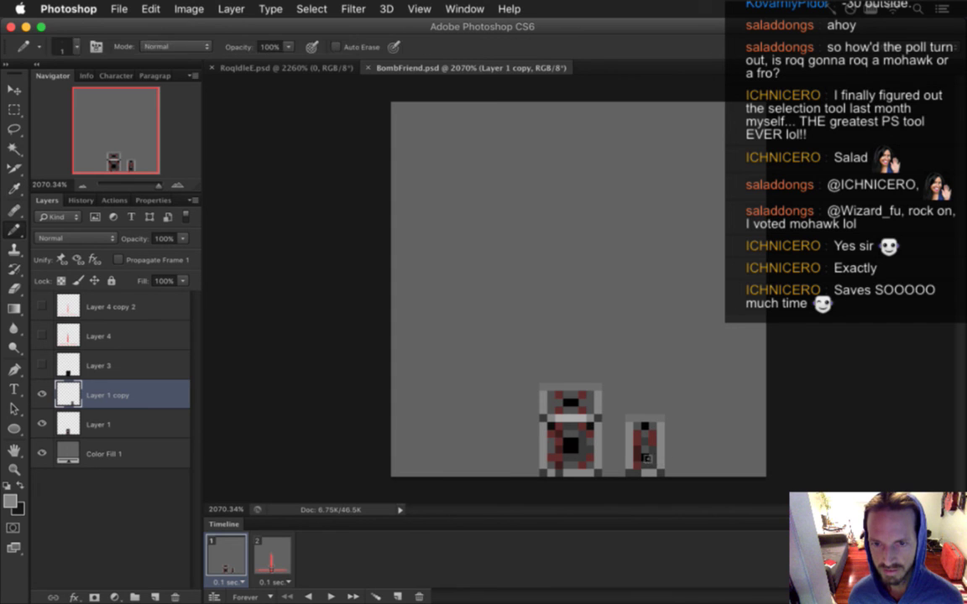
pyautogui.click(638, 459)
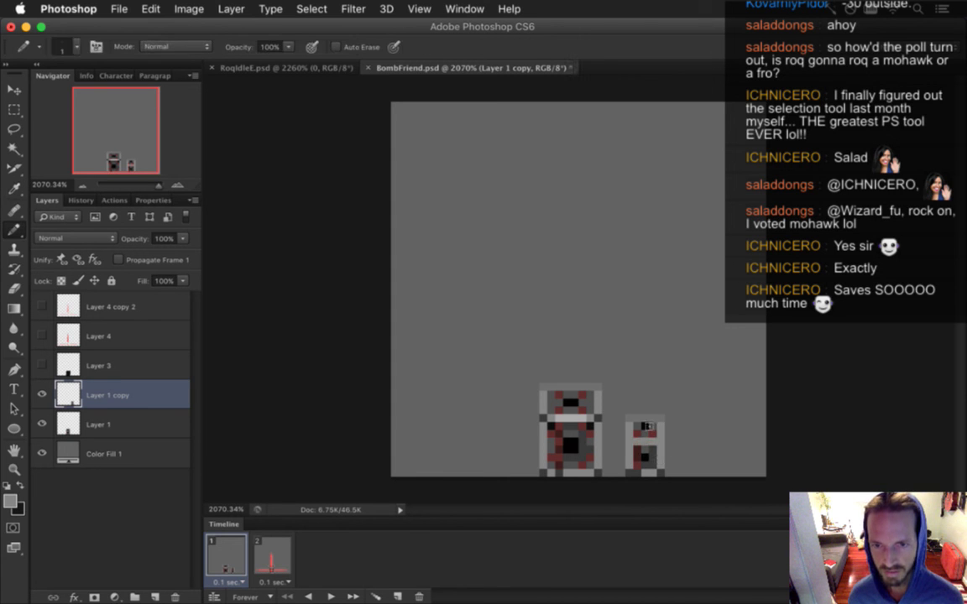
pyautogui.keyDown('alt'); pyautogui.click(642, 429); pyautogui.keyUp('alt')
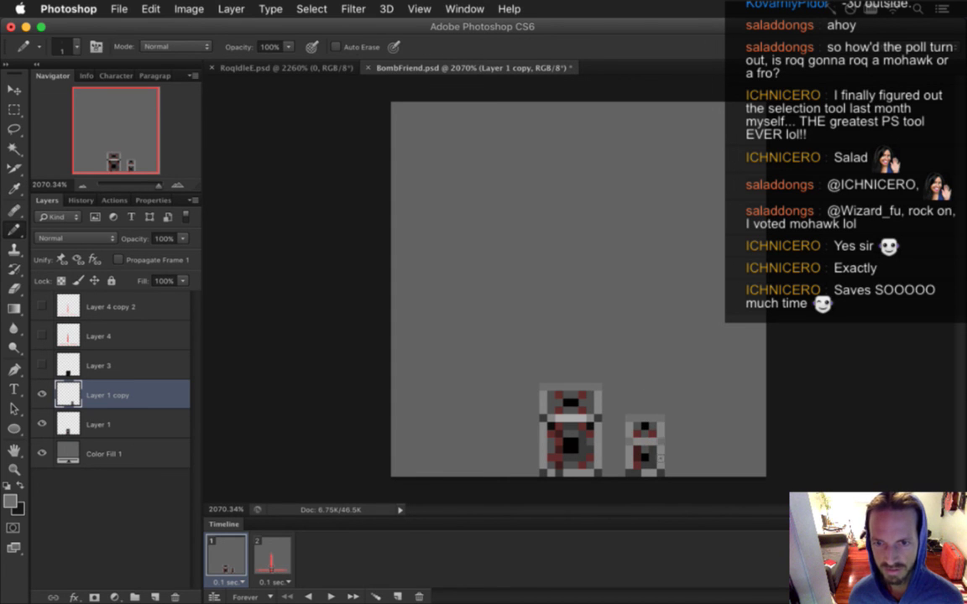
# Step: Paint dark red pixels sampled from the sprite around the black pixel in the small bomb's lower section
pyautogui.press('i')
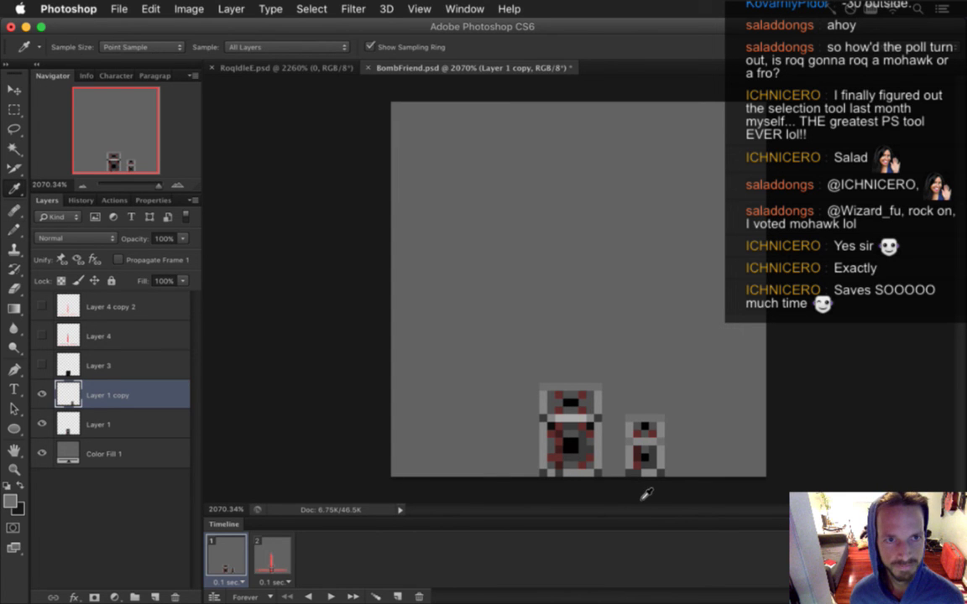
pyautogui.click(644, 457)
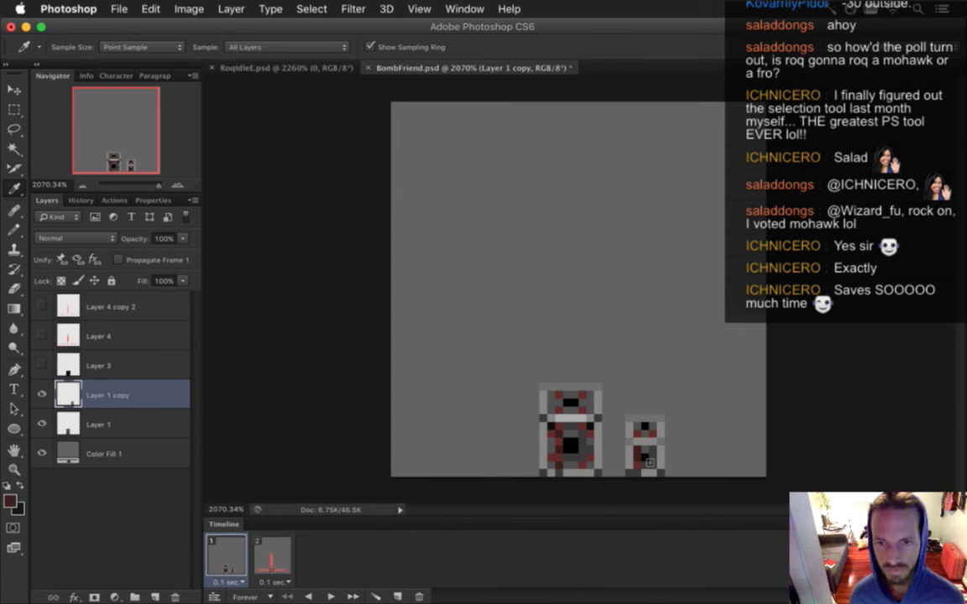
pyautogui.press('b')
pyautogui.click(650, 466)
pyautogui.press('i')
pyautogui.click(645, 467)
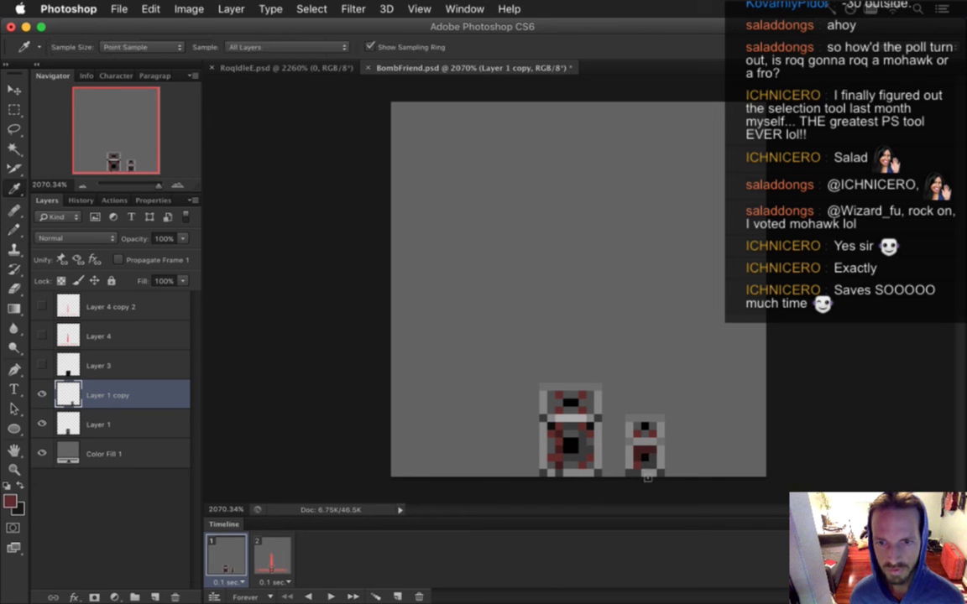
pyautogui.press('b')
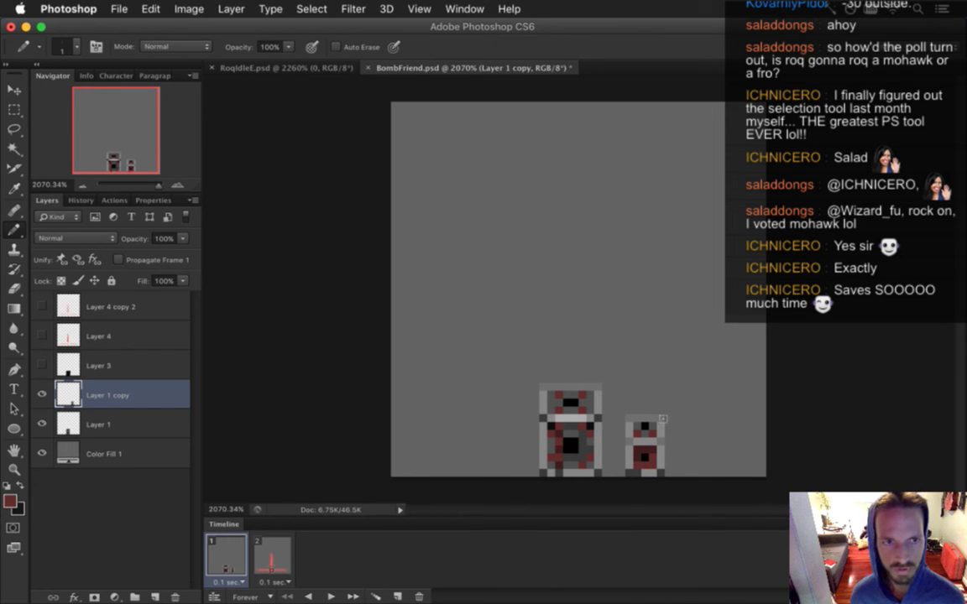
# Step: Rework the small bomb's lower section with grey and dark red pixels sampled from the two bombs
pyautogui.keyDown('alt'); pyautogui.click(641, 426); pyautogui.keyUp('alt')
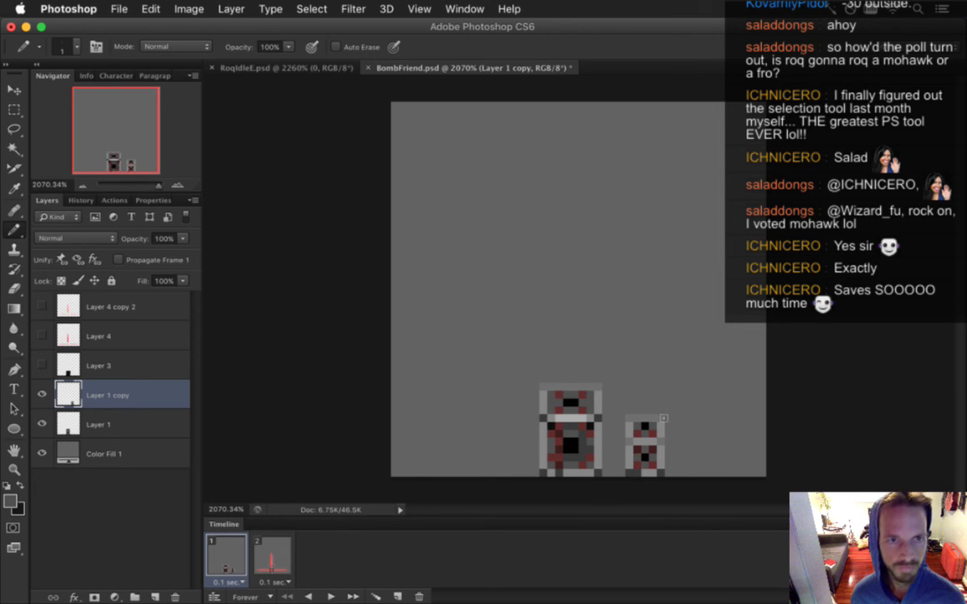
pyautogui.keyDown('alt'); pyautogui.click(578, 408); pyautogui.keyUp('alt')
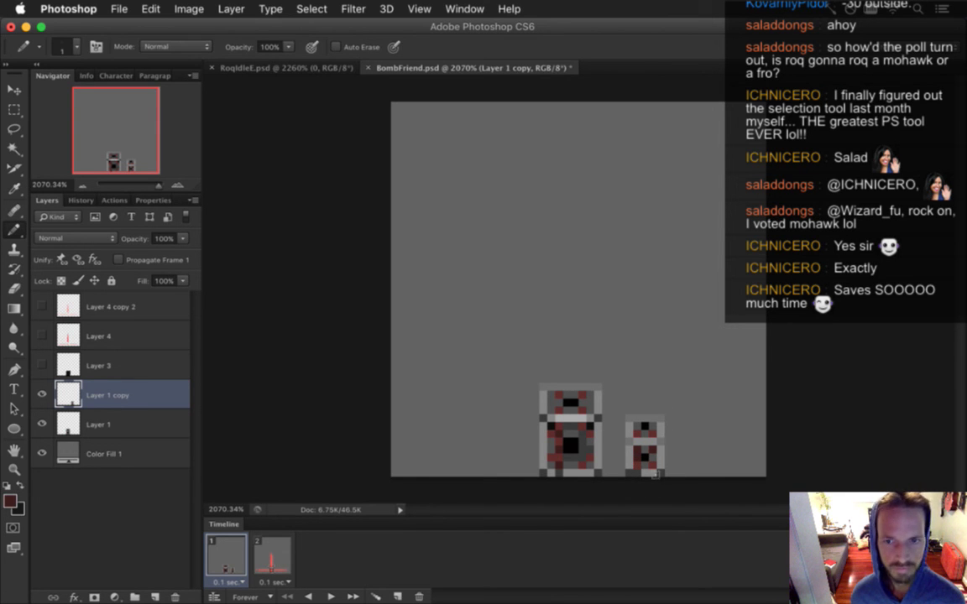
pyautogui.keyDown('alt'); pyautogui.click(647, 462); pyautogui.keyUp('alt')
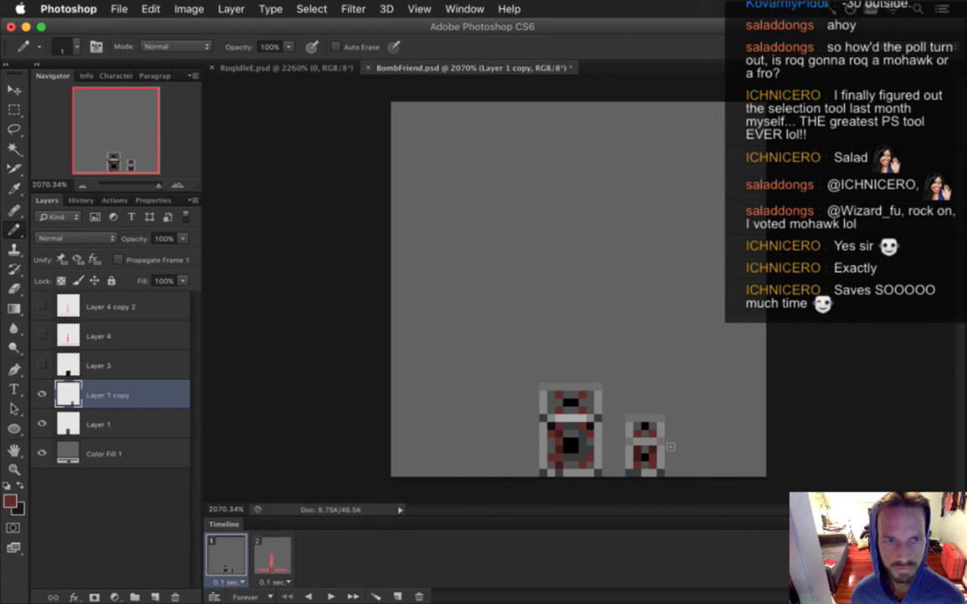
pyautogui.keyDown('alt'); pyautogui.click(588, 415); pyautogui.keyUp('alt')
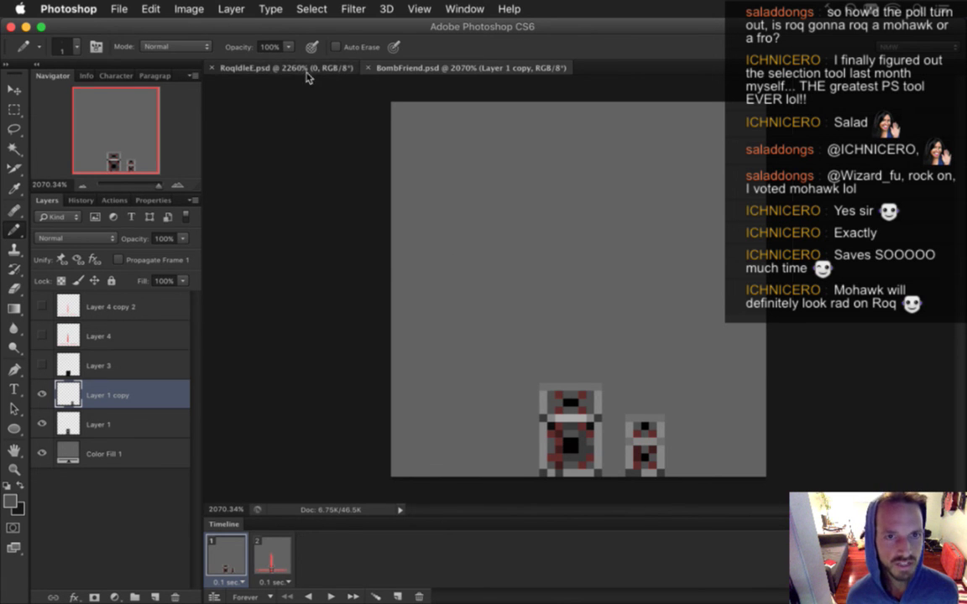
# Step: Switch to RoqIdleE.psd and show the Hat group with all three animation frames selected
pyautogui.click(280, 67)
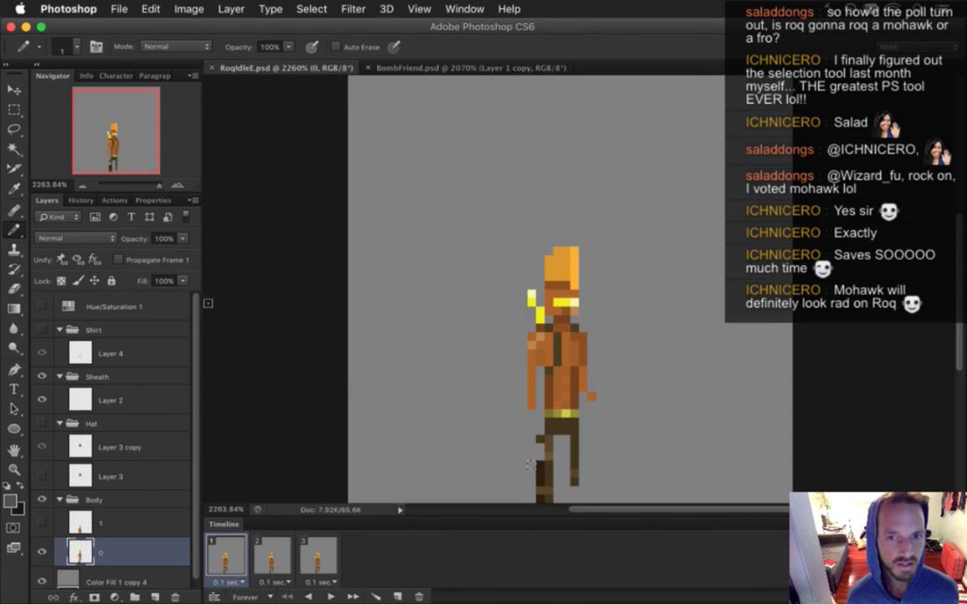
pyautogui.keyDown('shift'); pyautogui.click(323, 561); pyautogui.keyUp('shift')
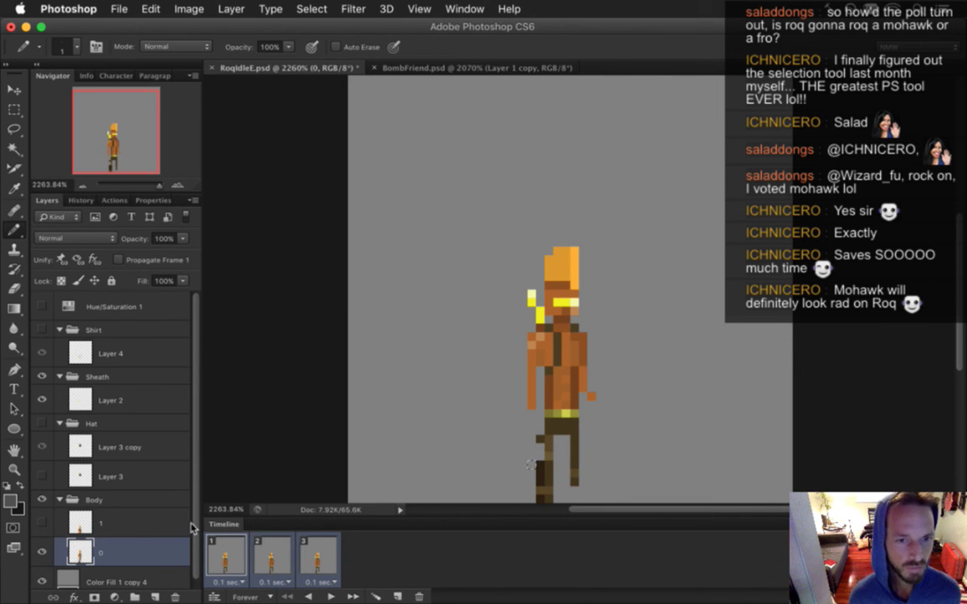
pyautogui.click(43, 422)
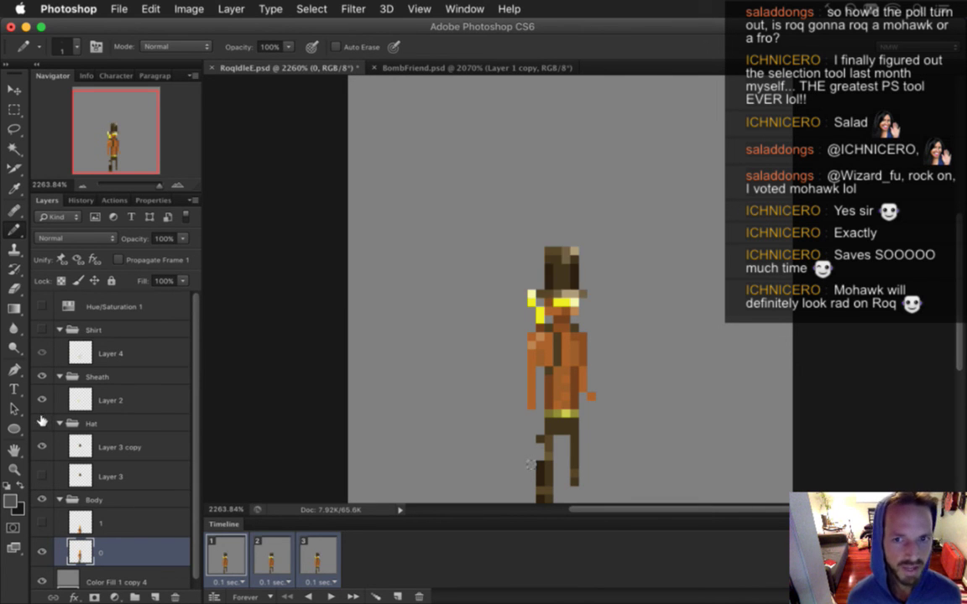
pyautogui.click(43, 422)
pyautogui.click(43, 421)
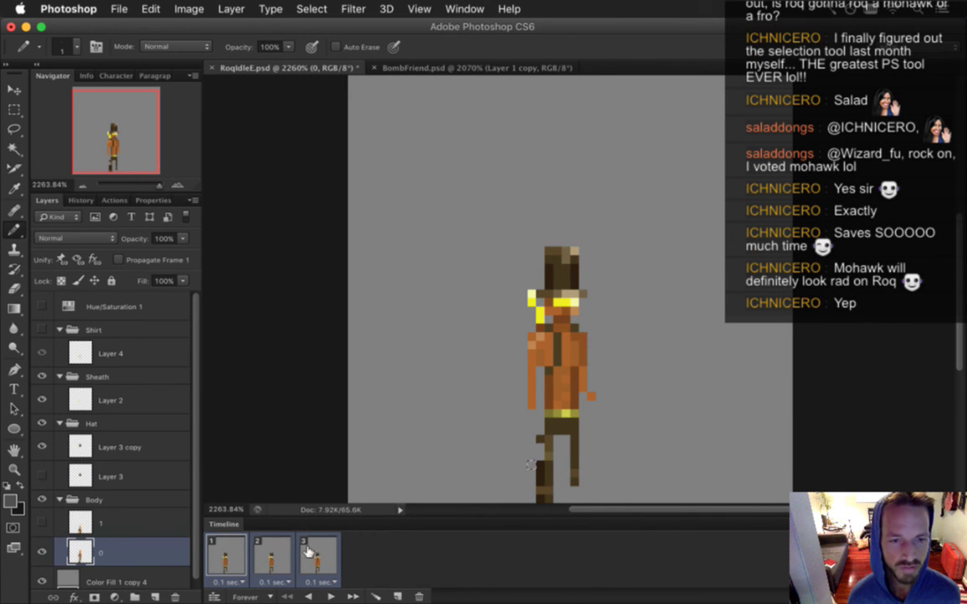
pyautogui.click(40, 422)
pyautogui.click(42, 422)
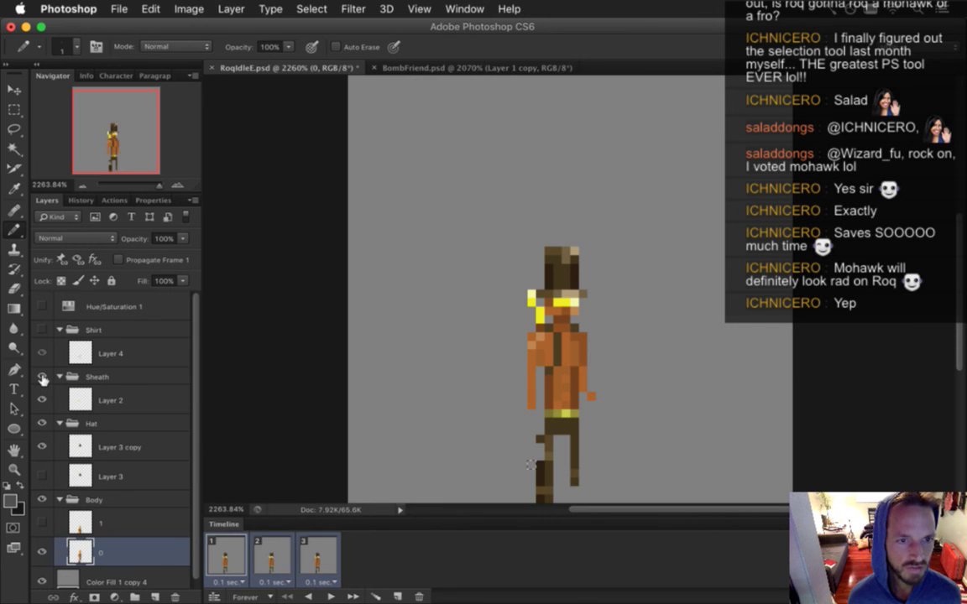
# Step: Hide the Sheath group and show the Shirt group in all three frames
pyautogui.click(43, 376)
pyautogui.click(43, 377)
pyautogui.click(43, 377)
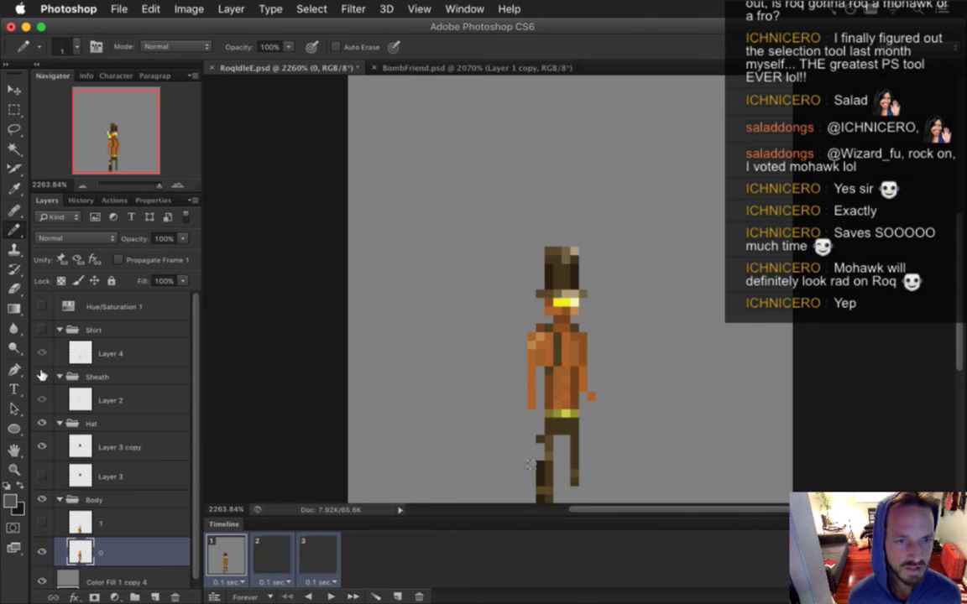
pyautogui.click(43, 330)
pyautogui.click(42, 329)
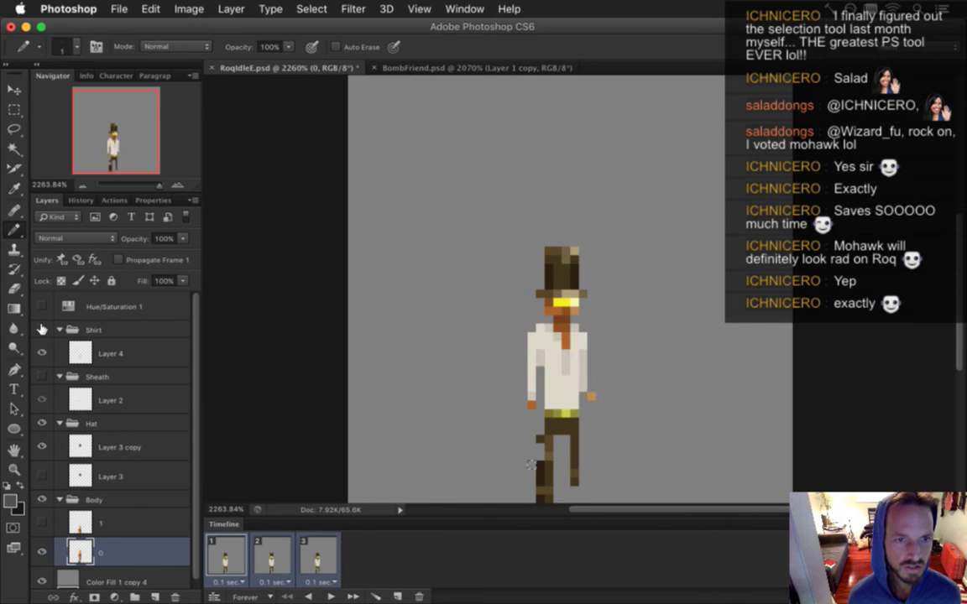
pyautogui.click(42, 329)
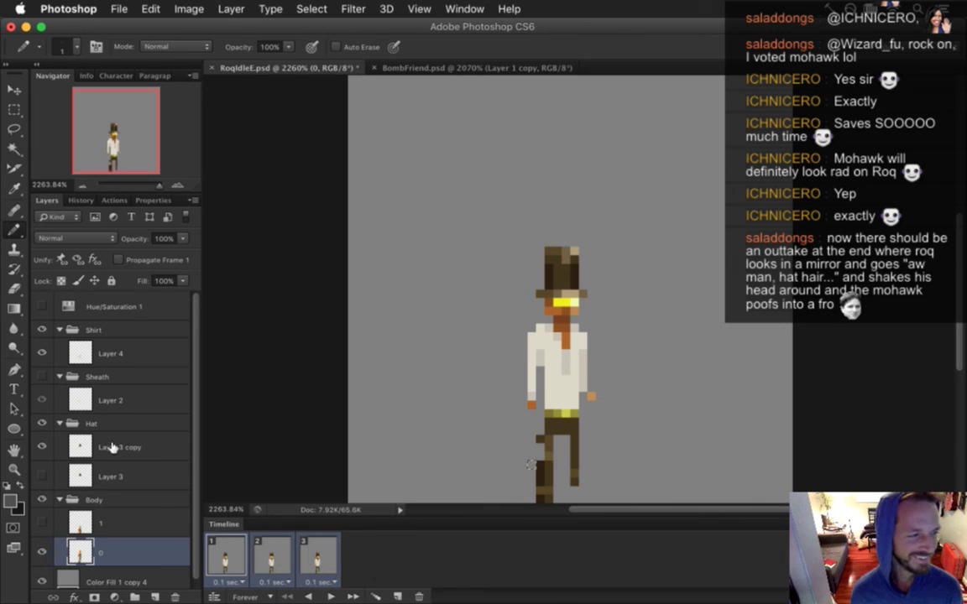
# Step: Check the character in frames 2 and 1, and return to BombFriend.psd
pyautogui.click(280, 560)
pyautogui.click(225, 558)
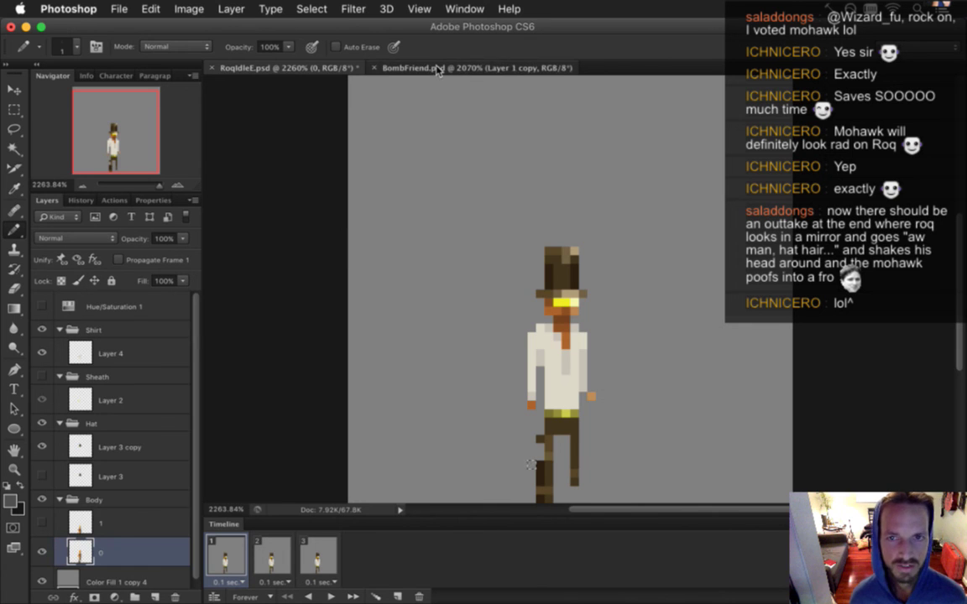
pyautogui.click(395, 67)
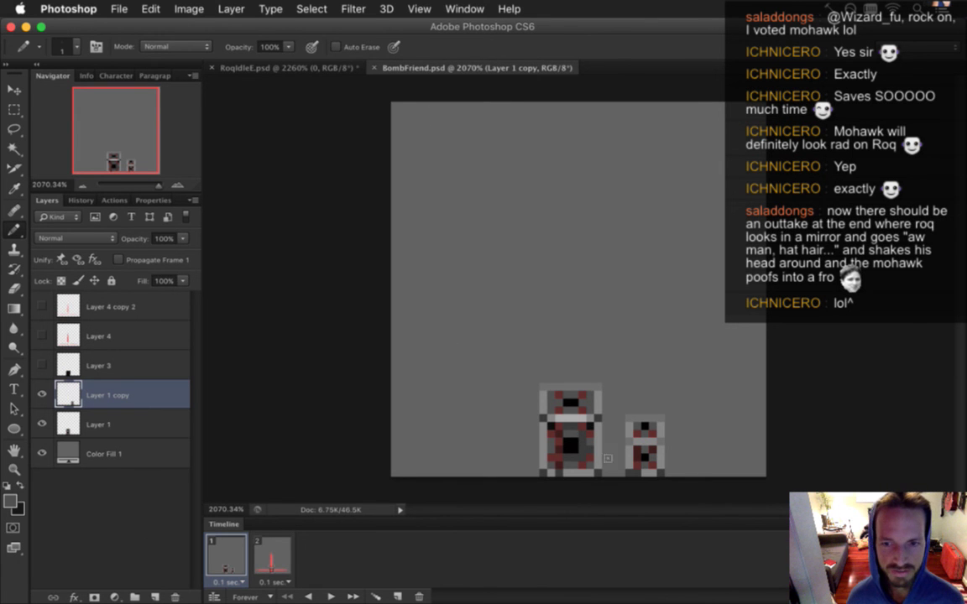
# Step: Move the small bomb over the original bomb and hide the original's Layer 1
pyautogui.press('i')
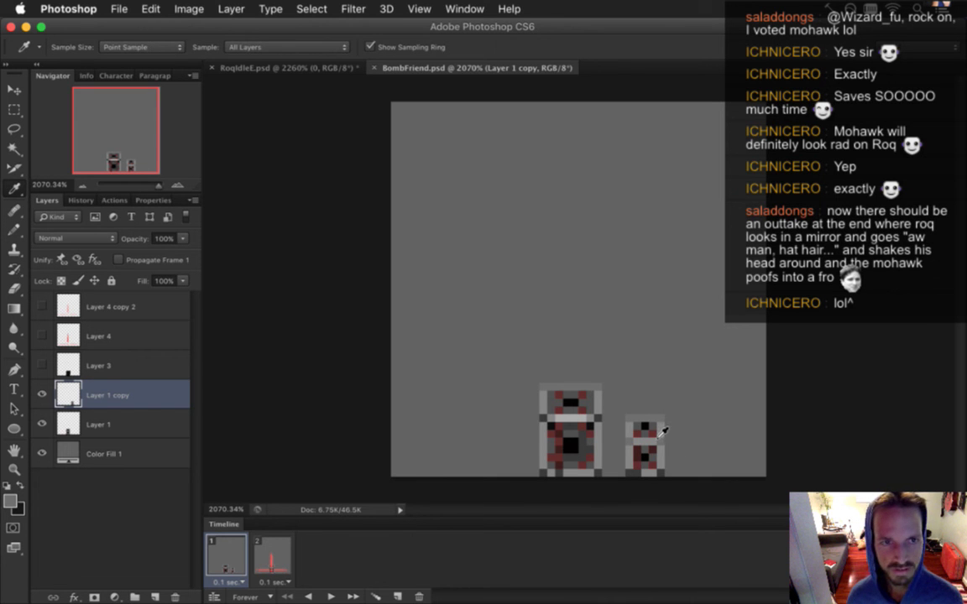
pyautogui.press('b')
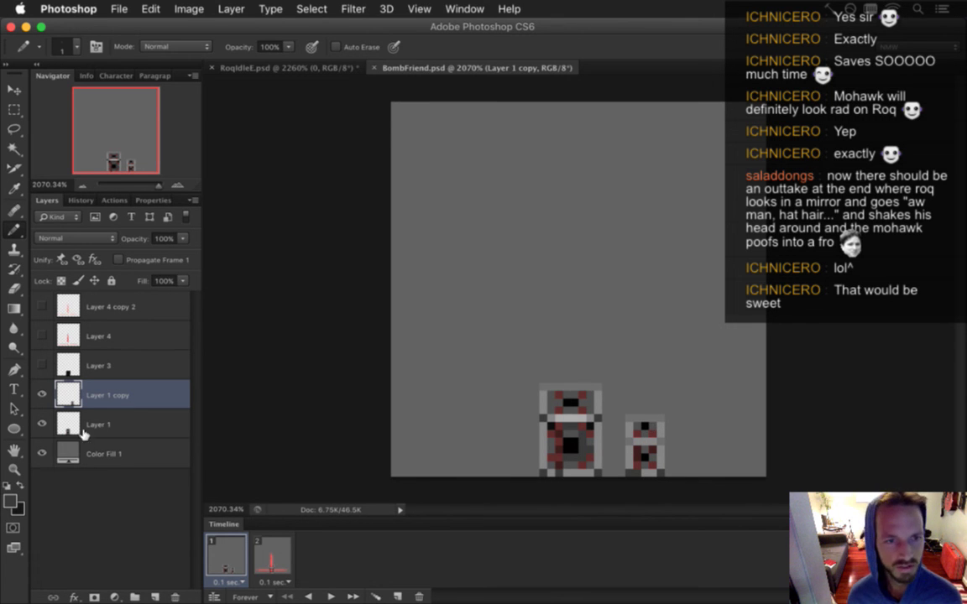
pyautogui.press('v')
pyautogui.moveTo(646, 428); pyautogui.dragTo(582, 416)
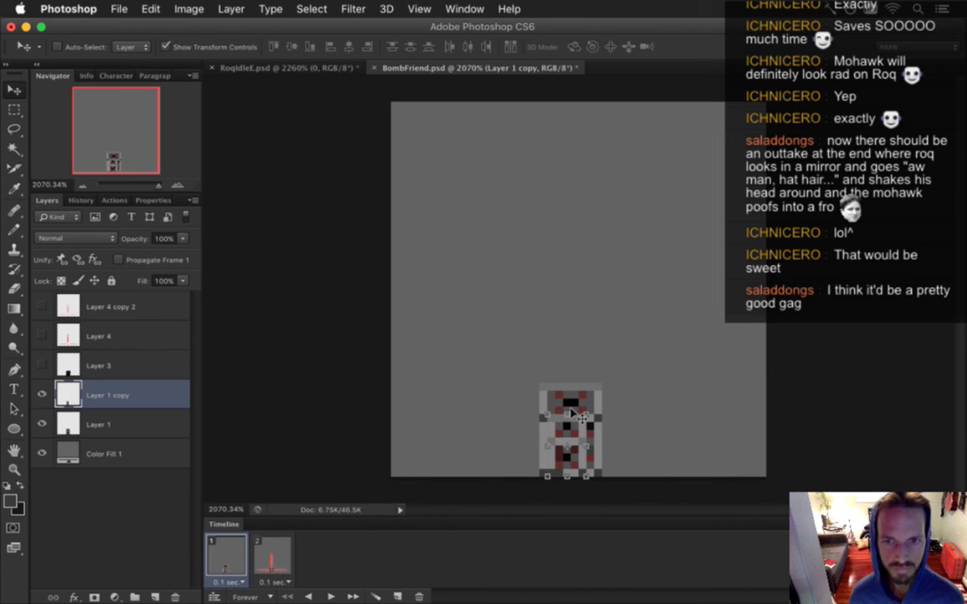
pyautogui.click(42, 423)
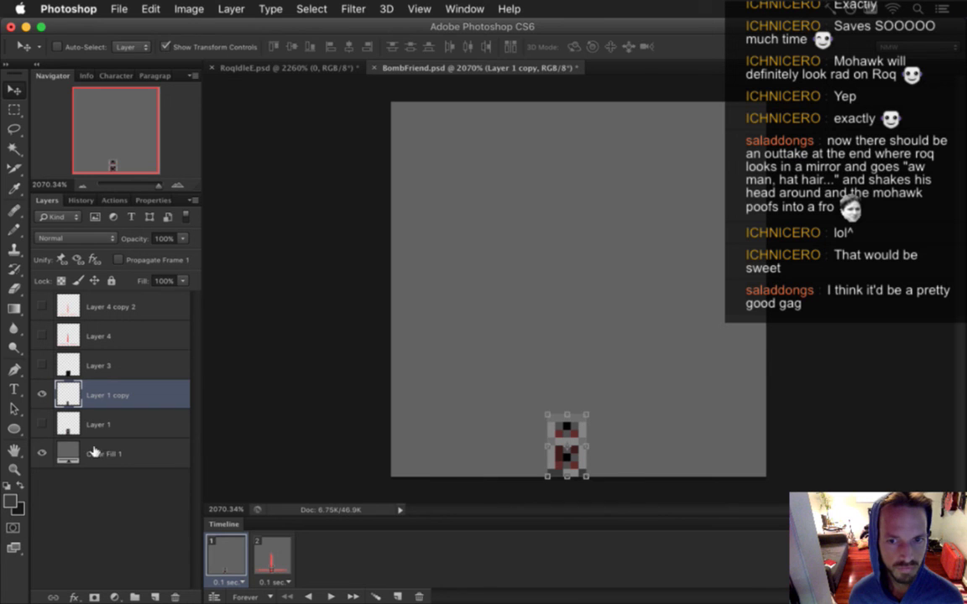
# Step: Check the small bomb's horizontal centring with rectangular marquee selections and nudge the bomb one pixel right
pyautogui.press('m')
pyautogui.moveTo(371, 407); pyautogui.dragTo(576, 468)
pyautogui.moveTo(576, 412); pyautogui.dragTo(688, 372)
pyautogui.press('super+d')
pyautogui.moveTo(327, 243); pyautogui.dragTo(682, 307)
pyautogui.moveTo(379, 390); pyautogui.dragTo(567, 504)
pyautogui.press('v')
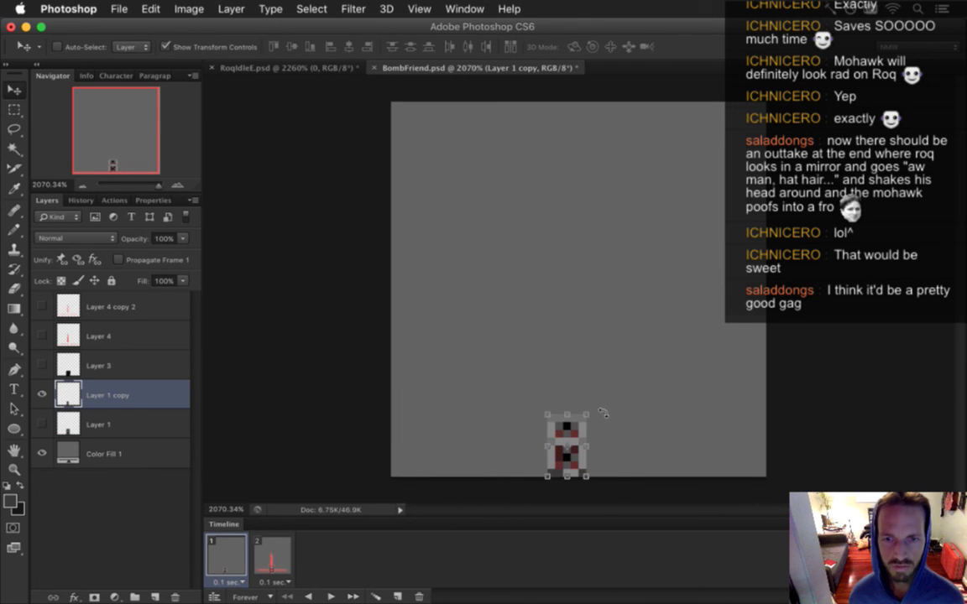
pyautogui.press('Right')
# Step: Recheck the small bomb's spacing with a rectangular marquee, clear the selection, and save the file
pyautogui.press('m')
pyautogui.moveTo(399, 416); pyautogui.dragTo(582, 468)
pyautogui.click(607, 437)
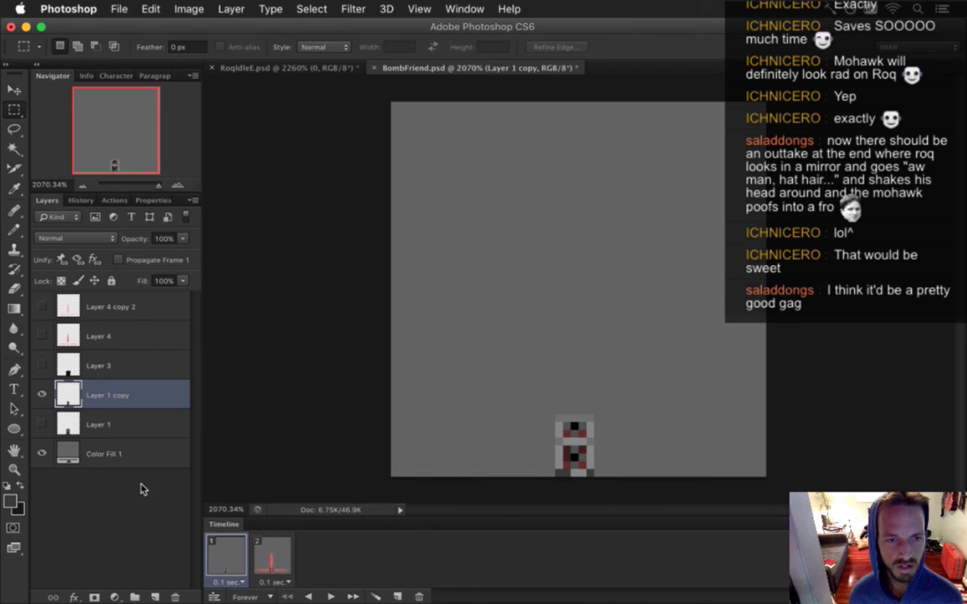
pyautogui.press('super+s')
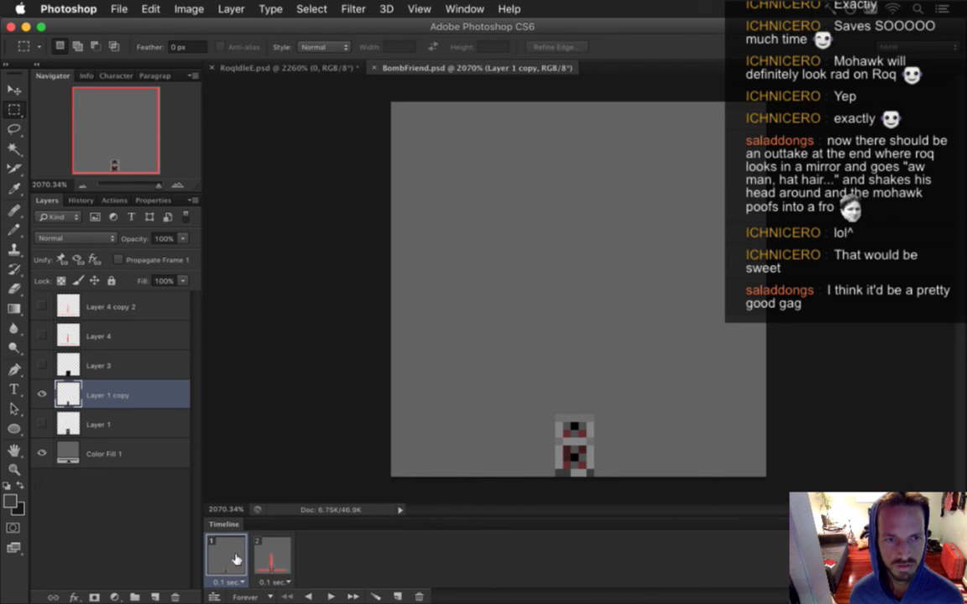
# Step: Duplicate the red beam on Layer 4 and reorder the layers so Layer 4 copy and Layer 1 copy sit on top
pyautogui.click(42, 336)
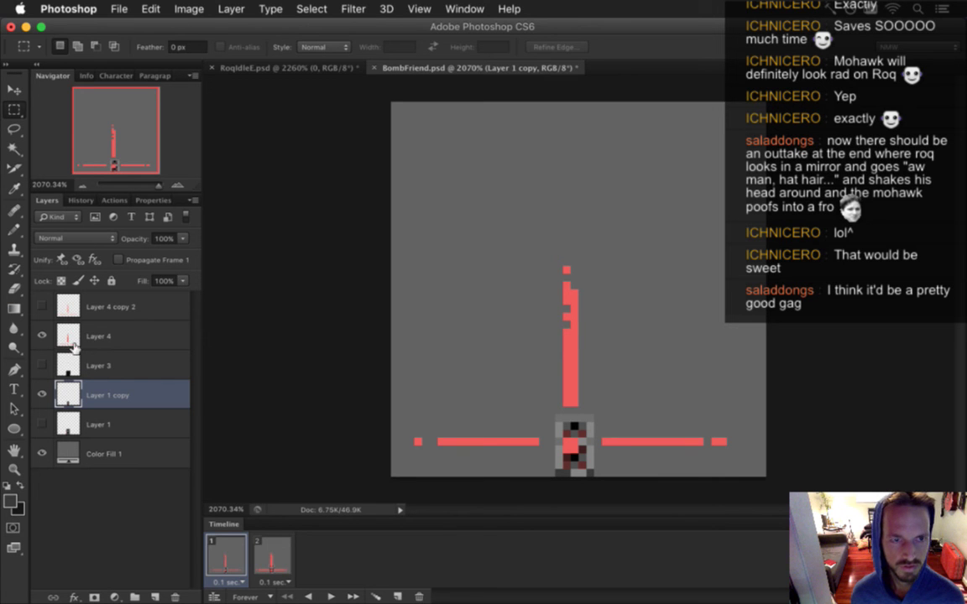
pyautogui.click(82, 327)
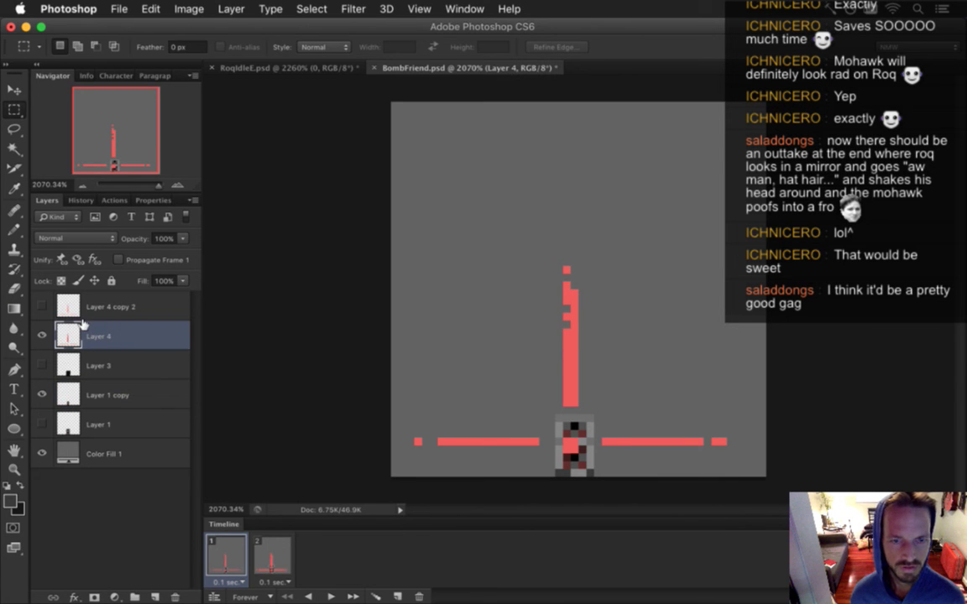
pyautogui.press('super+j')
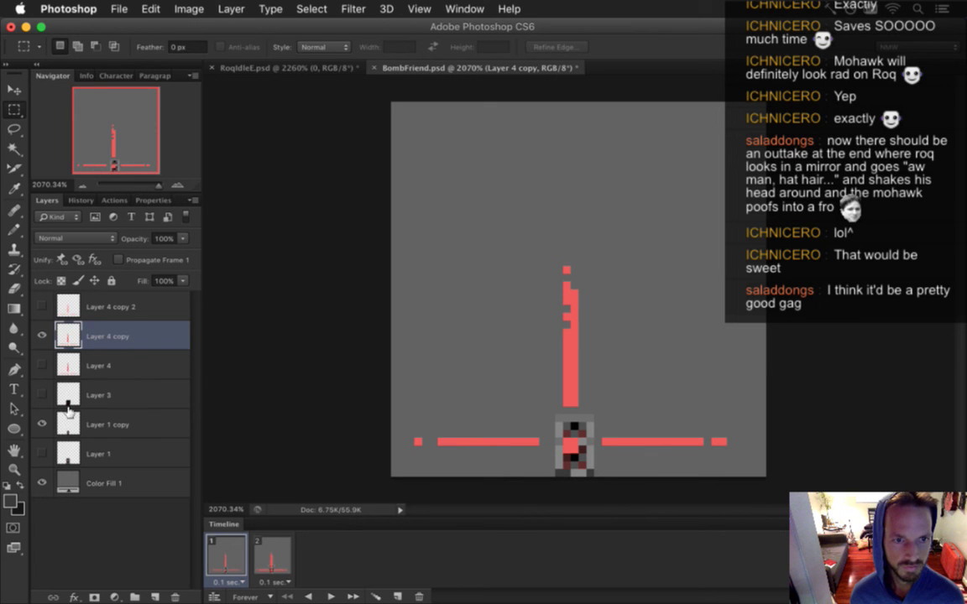
pyautogui.moveTo(67, 422); pyautogui.dragTo(99, 361)
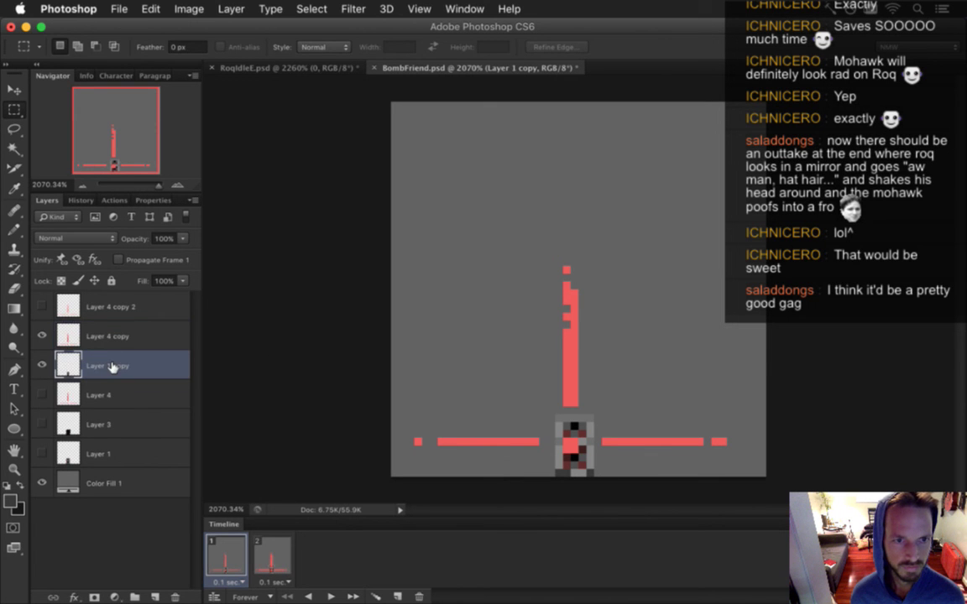
pyautogui.moveTo(52, 306); pyautogui.dragTo(53, 384)
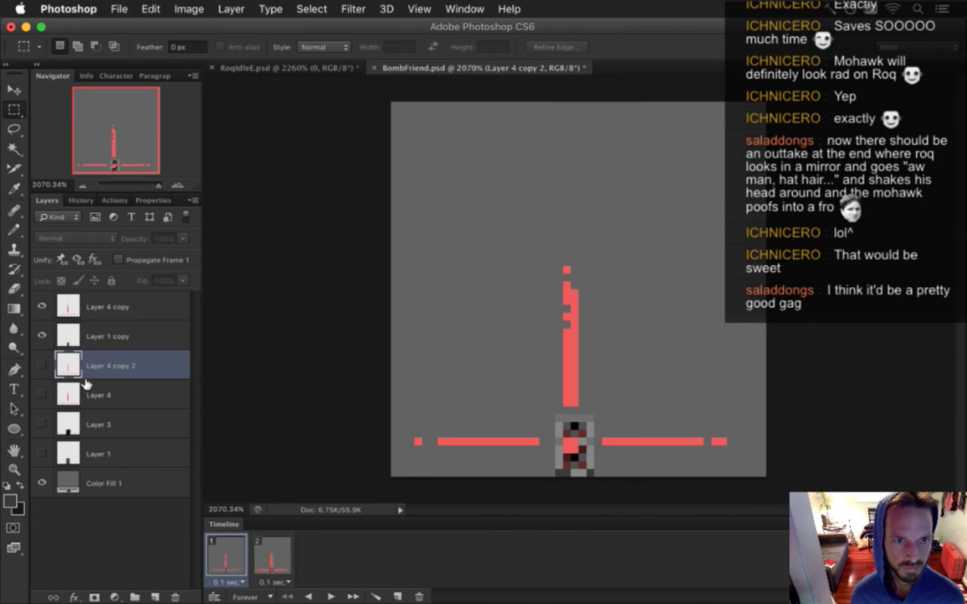
# Step: Shift the duplicated beam on Layer 4 copy one pixel down and one pixel right
pyautogui.click(68, 304)
pyautogui.press('v')
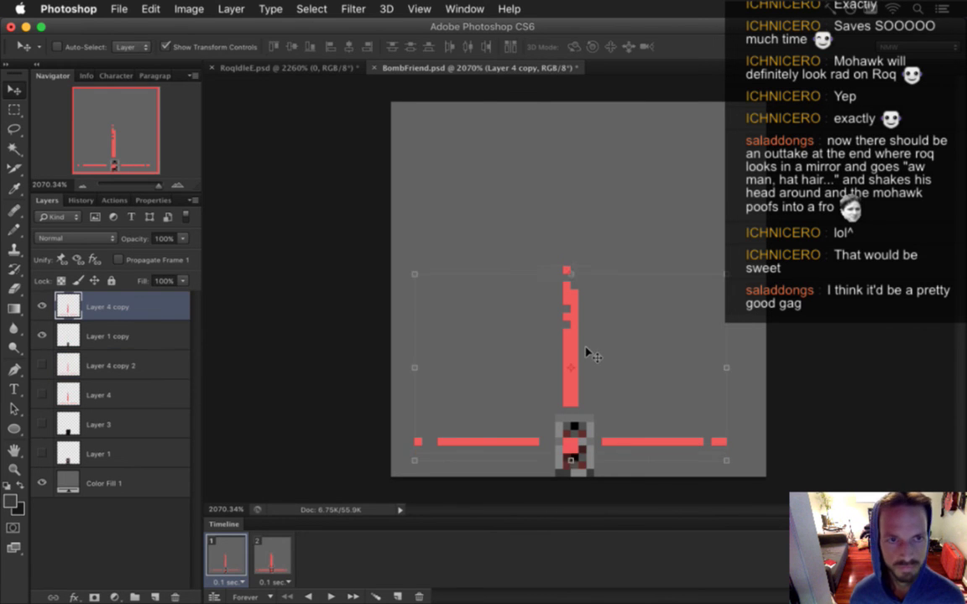
pyautogui.press('Down')
pyautogui.press('Right')
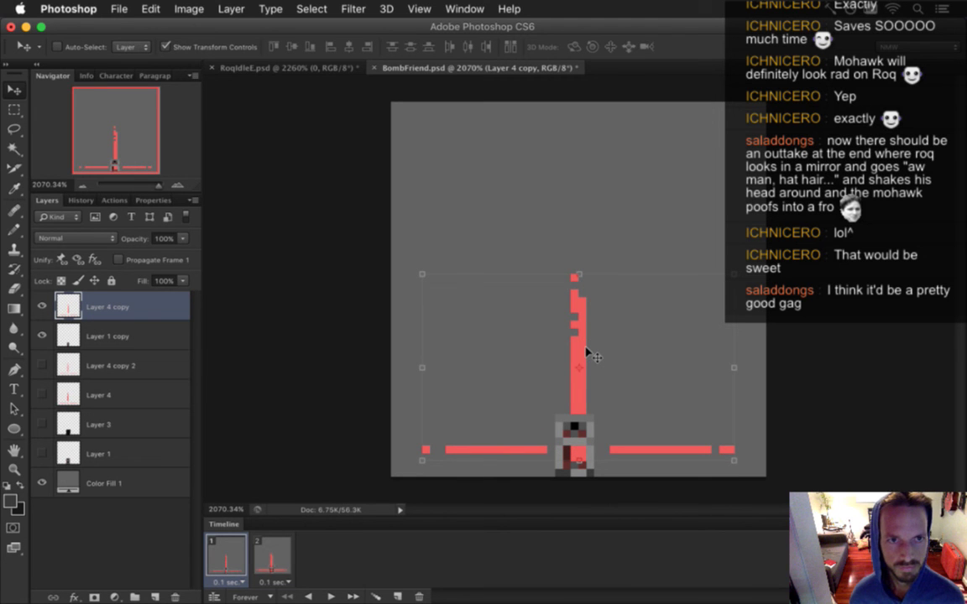
# Step: Sample the beam's red and pencil extra red pixels over the small bomb's core and the beam's base on Layer 4 copy
pyautogui.press('i')
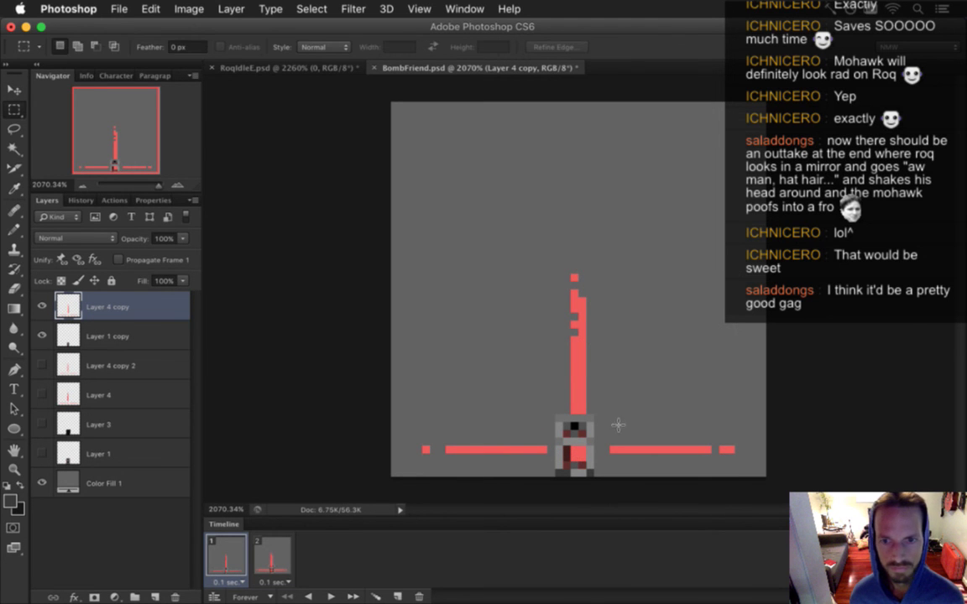
pyautogui.click(578, 454)
pyautogui.press('b')
pyautogui.moveTo(569, 465)
pyautogui.mouseDown()
pyautogui.moveTo(579, 458)
pyautogui.moveTo(574, 472)
pyautogui.mouseUp()
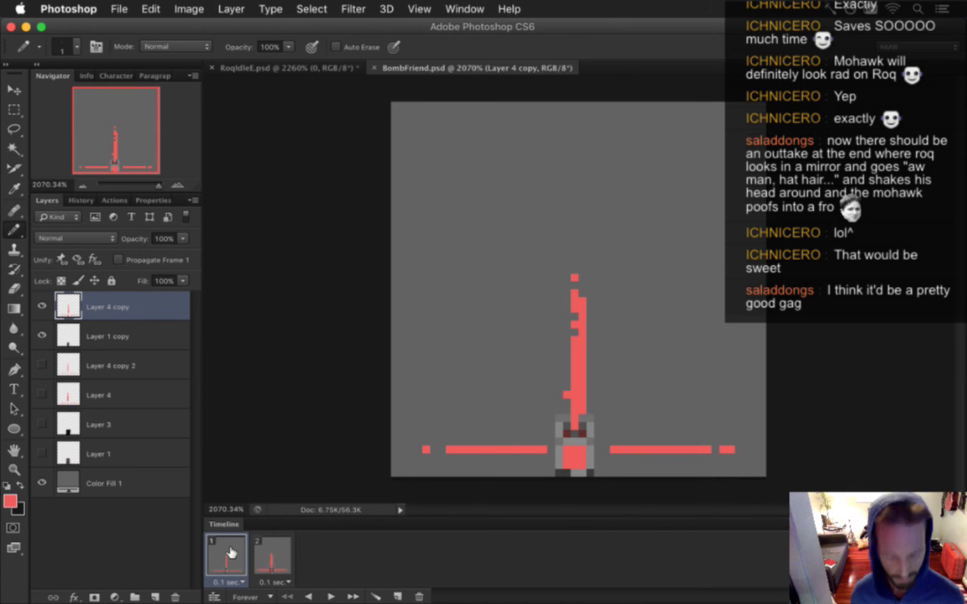
pyautogui.press('super+j')
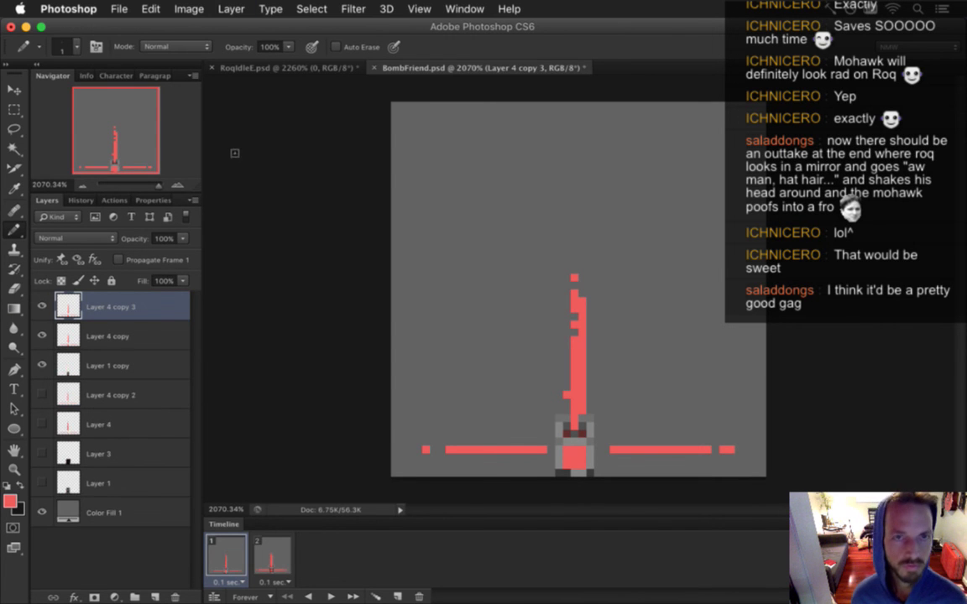
pyautogui.click(353, 8)
pyautogui.moveTo(426, 186)
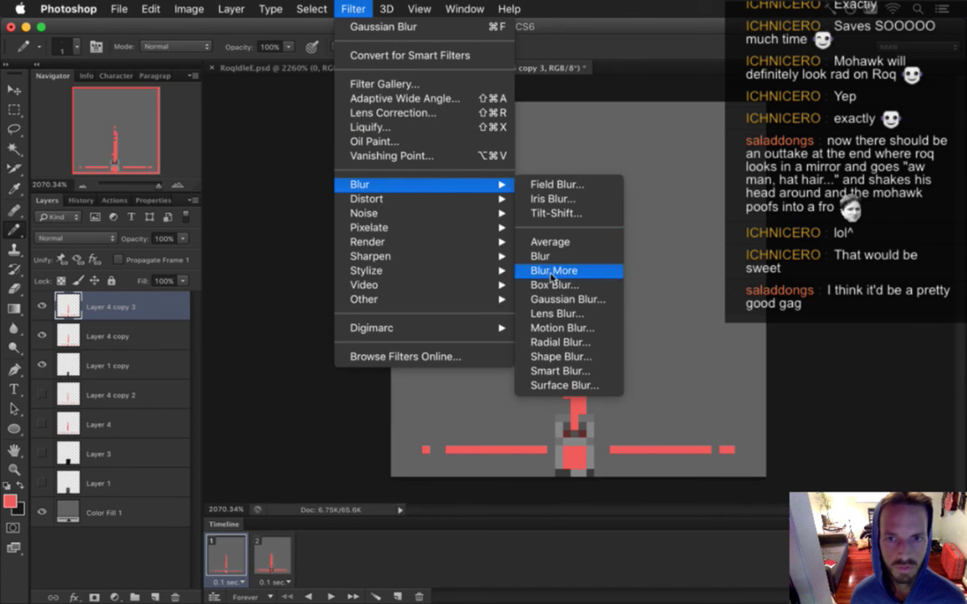
pyautogui.click(558, 299)
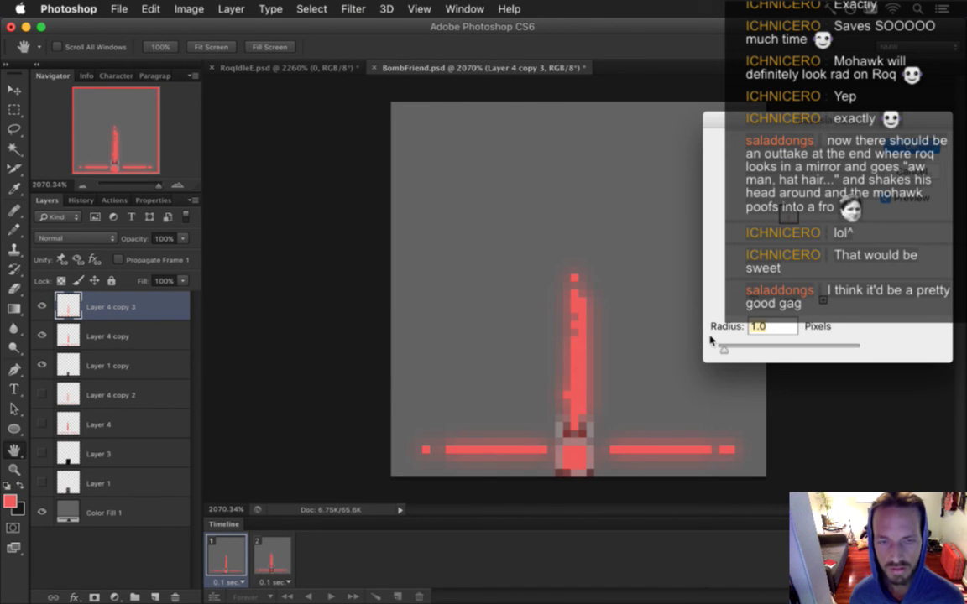
pyautogui.press('Return')
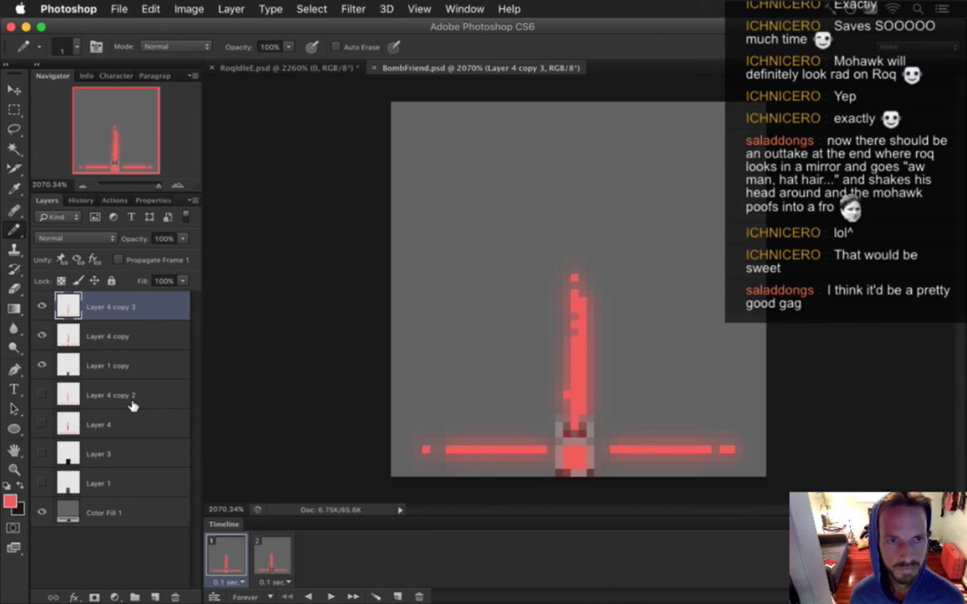
pyautogui.press('super+z')
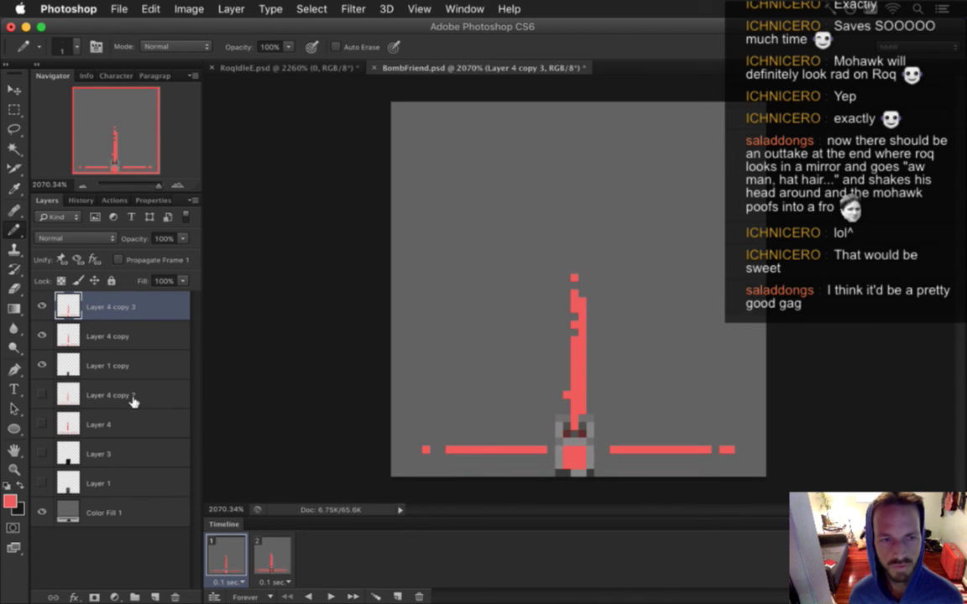
pyautogui.press('Delete')
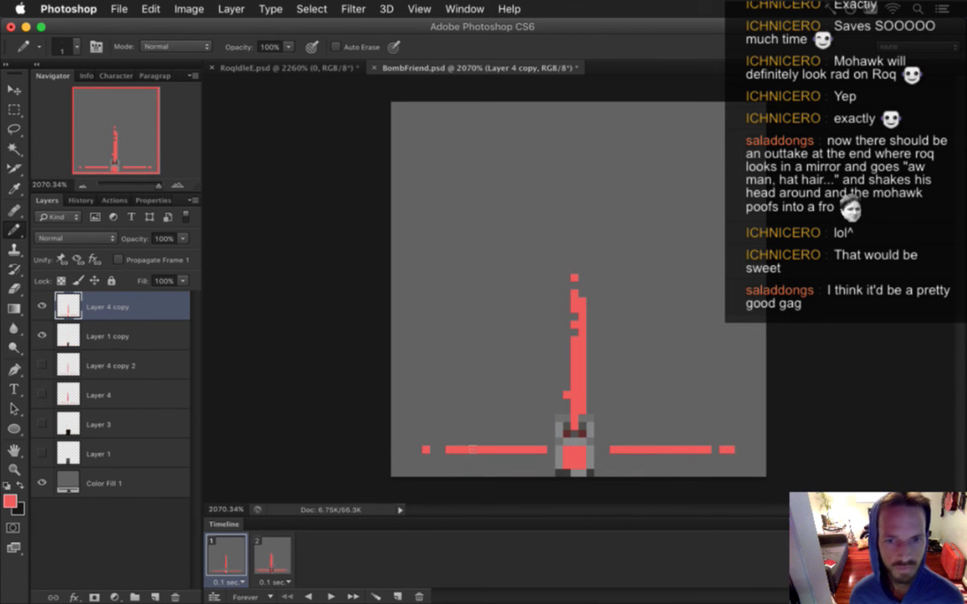
# Step: Select both horizontal beams on Layer 4 copy, move them up one pixel, and deselect
pyautogui.press('m')
pyautogui.moveTo(398, 431); pyautogui.dragTo(555, 476)
pyautogui.moveTo(601, 431); pyautogui.dragTo(742, 476)
pyautogui.press('v')
pyautogui.press('Up')
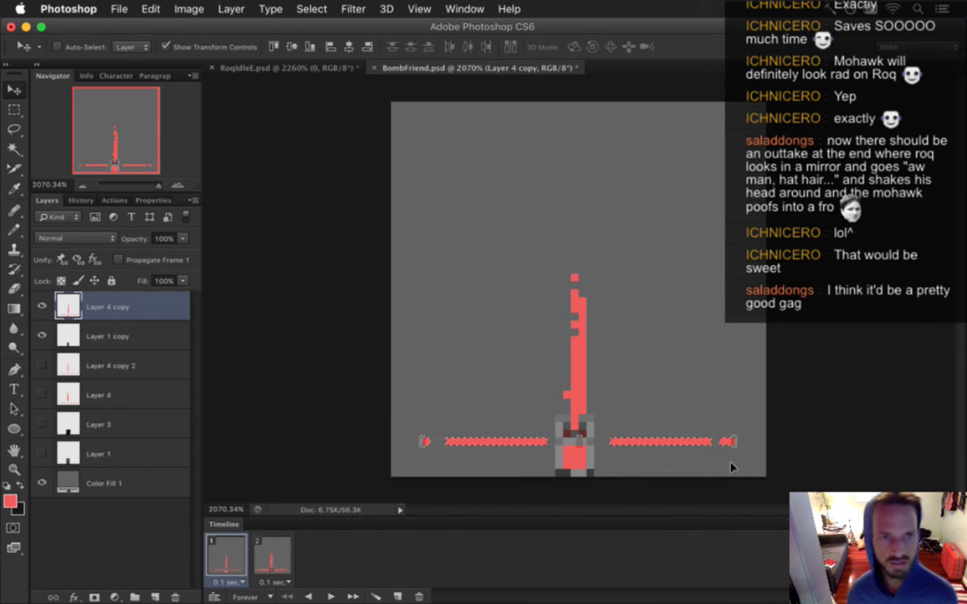
pyautogui.press('m')
pyautogui.hotkey('ctrl', 'd')
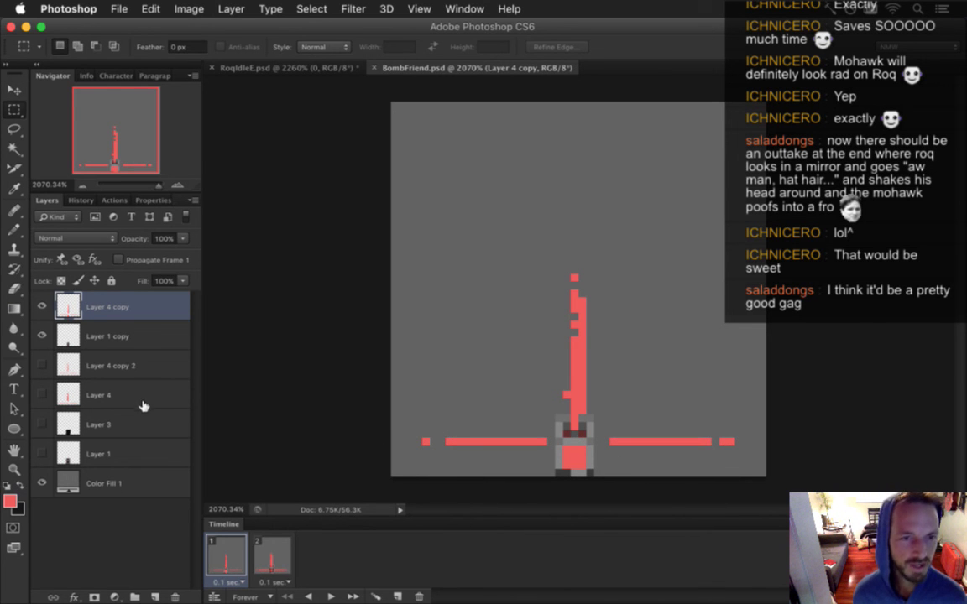
# Step: Duplicate Layer 4 copy, apply a Gaussian Blur with a 1.0 pixel radius as the glow, and save the file
pyautogui.press('super+j')
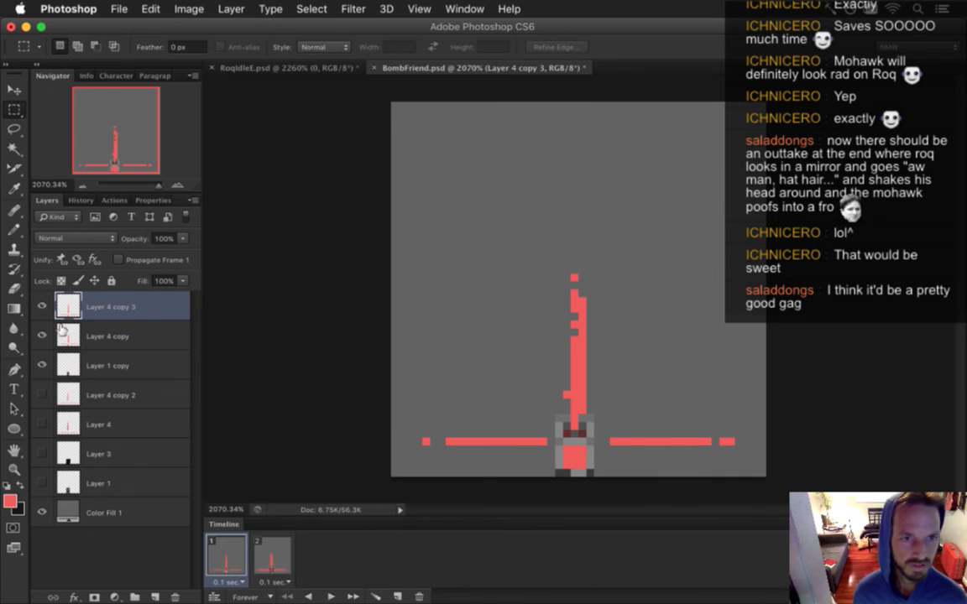
pyautogui.click(346, 10)
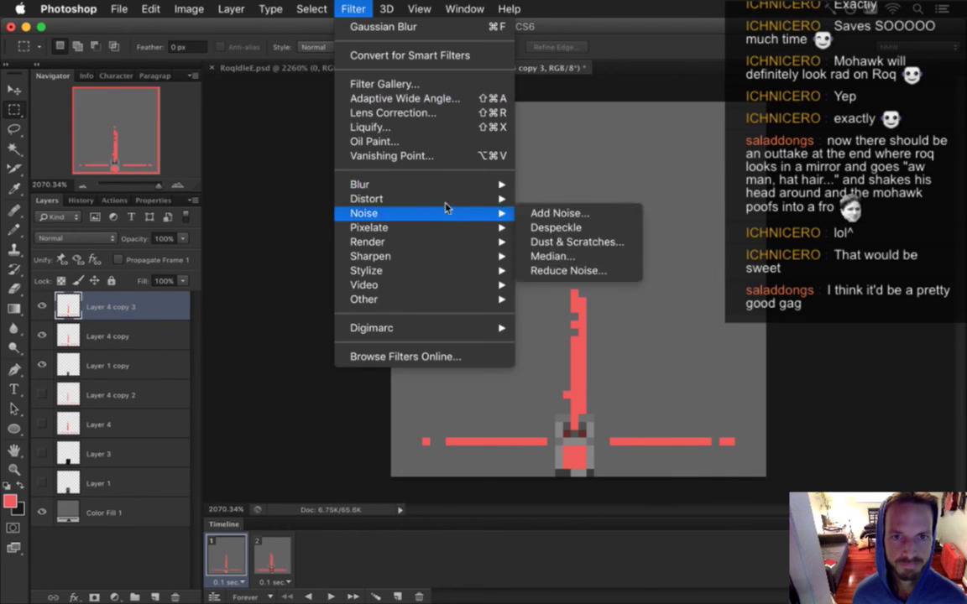
pyautogui.moveTo(495, 184)
pyautogui.click(574, 297)
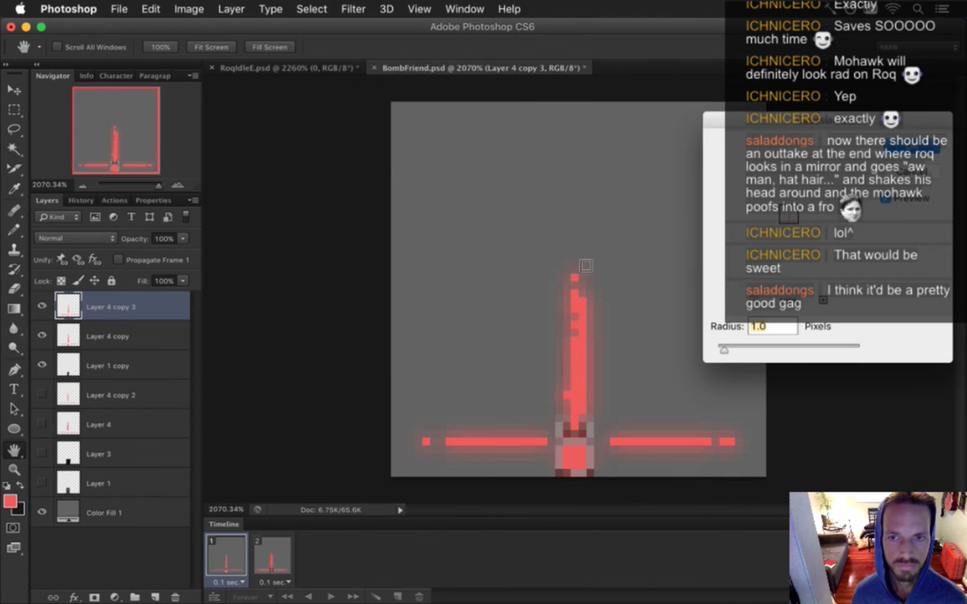
pyautogui.press('Return')
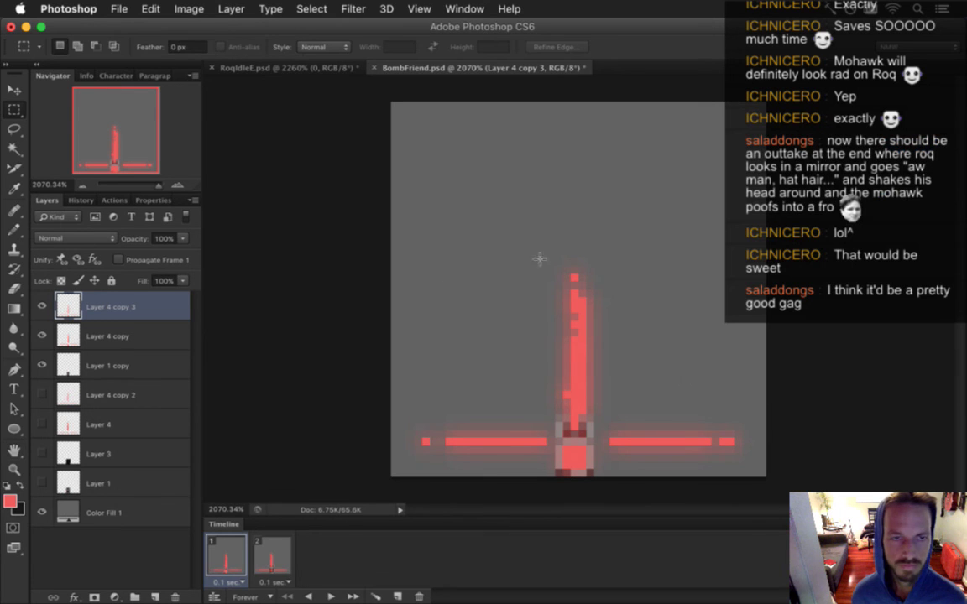
pyautogui.press('super+s')
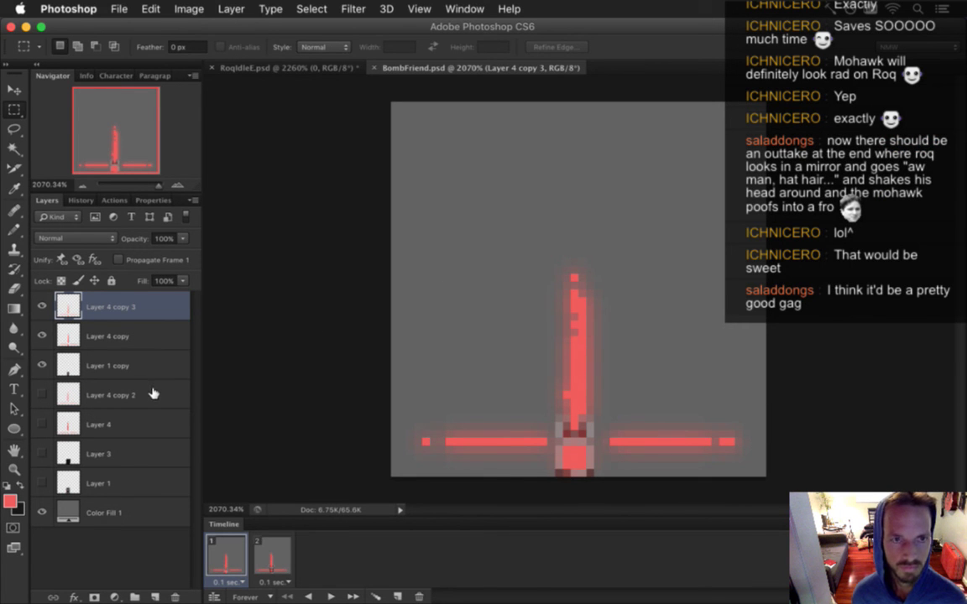
# Step: In frame 2, hide Layer 1, Layer 4 and Layer 4 copy 2, and show Layer 1 copy, Layer 4 copy and Layer 4 copy 3
pyautogui.click(271, 560)
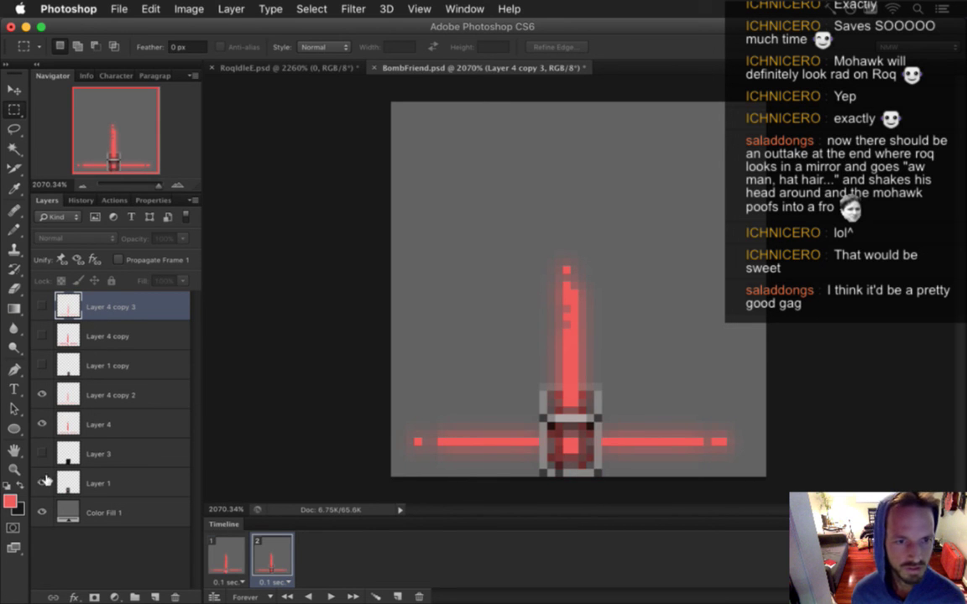
pyautogui.click(42, 483)
pyautogui.click(42, 424)
pyautogui.click(42, 394)
pyautogui.click(42, 365)
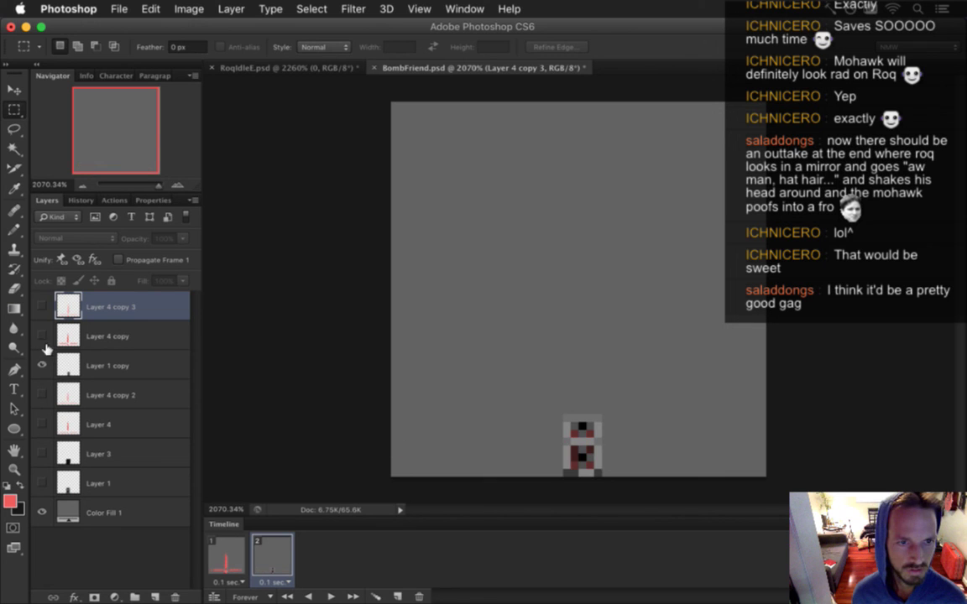
pyautogui.click(42, 335)
pyautogui.click(42, 307)
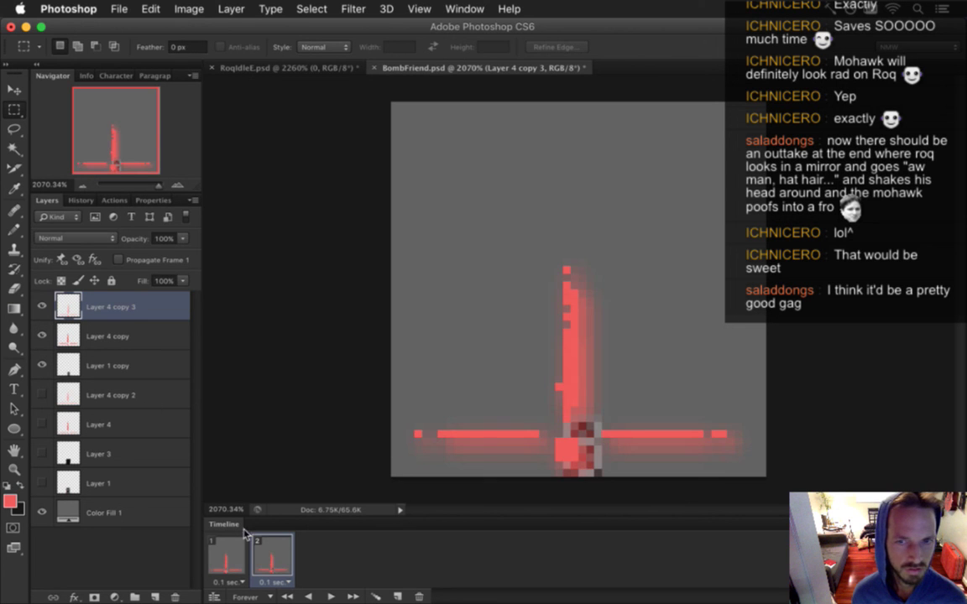
# Step: Select Layer 4 copy 3 and Layer 4 copy together and move them two pixels right and one pixel down onto the bomb in frame 2
pyautogui.keyDown('shift'); pyautogui.click(90, 335); pyautogui.keyUp('shift')
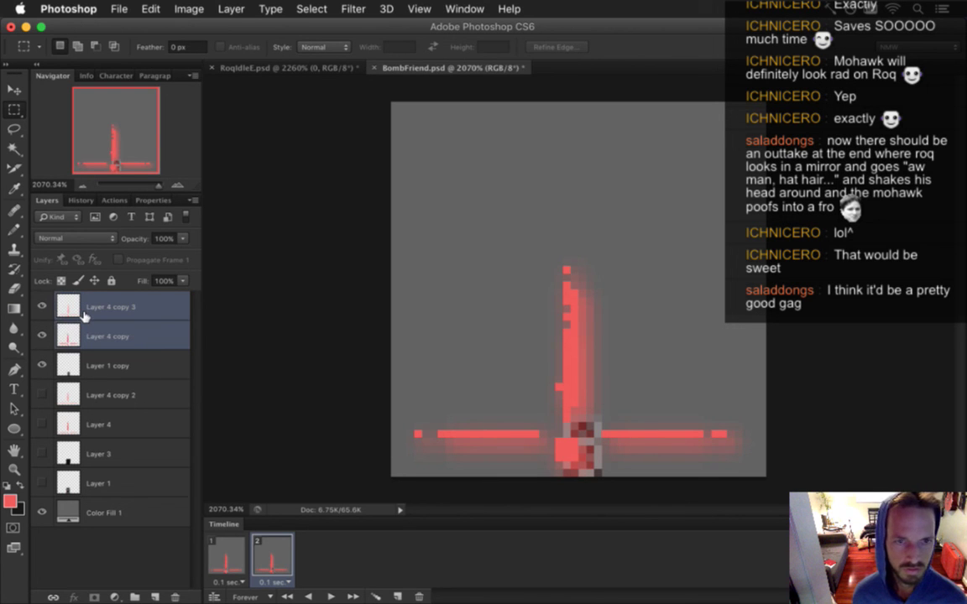
pyautogui.press('v')
pyautogui.press('Right')
pyautogui.press('Right')
pyautogui.press('Down')
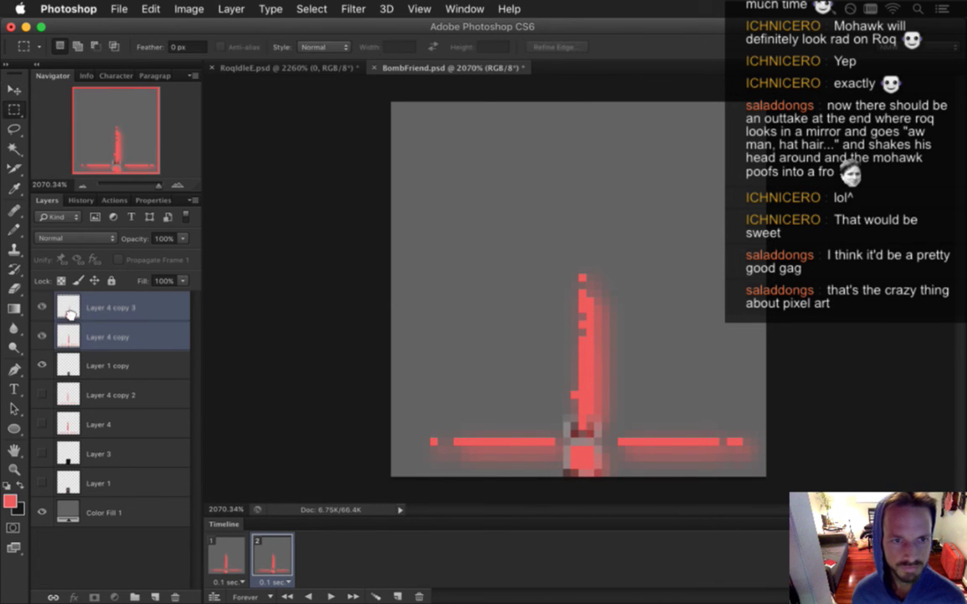
pyautogui.press('Left')
pyautogui.press('Up')
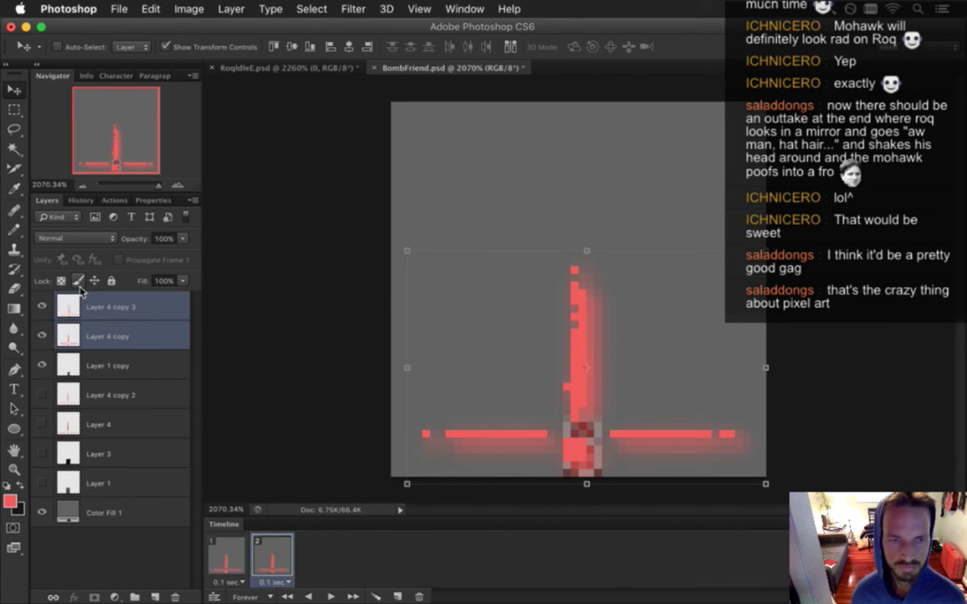
pyautogui.press('Right')
pyautogui.press('Down')
pyautogui.press('m')
# Step: Move only the glow on Layer 4 copy 3 one pixel left and two pixels up relative to the beams
pyautogui.click(107, 313)
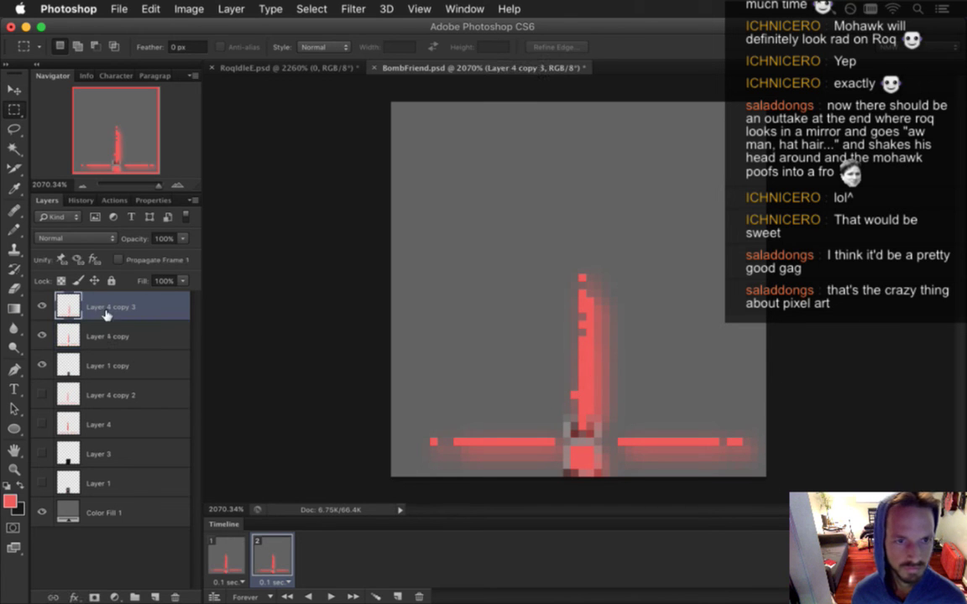
pyautogui.press('v')
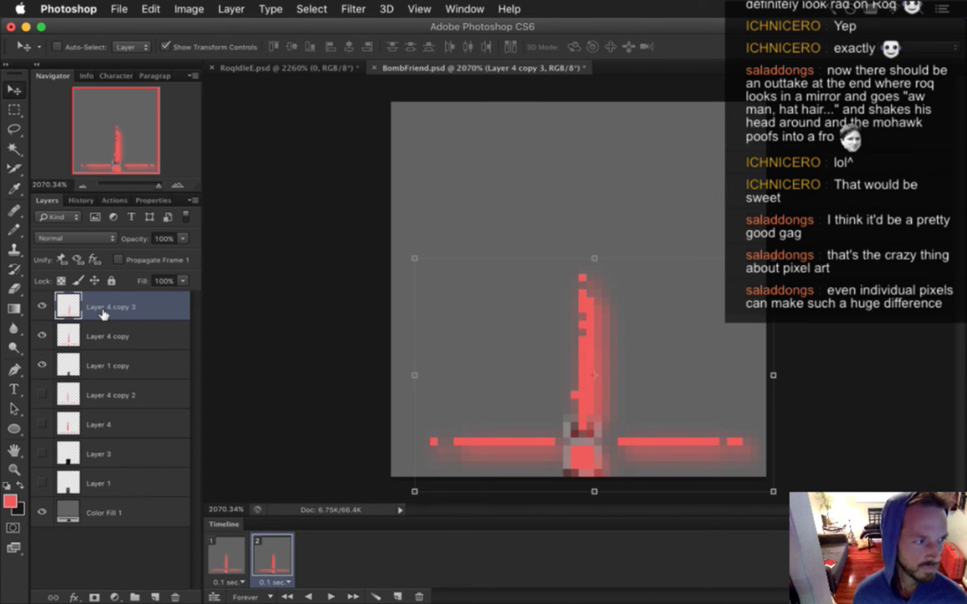
pyautogui.press('Left')
pyautogui.press('Up')
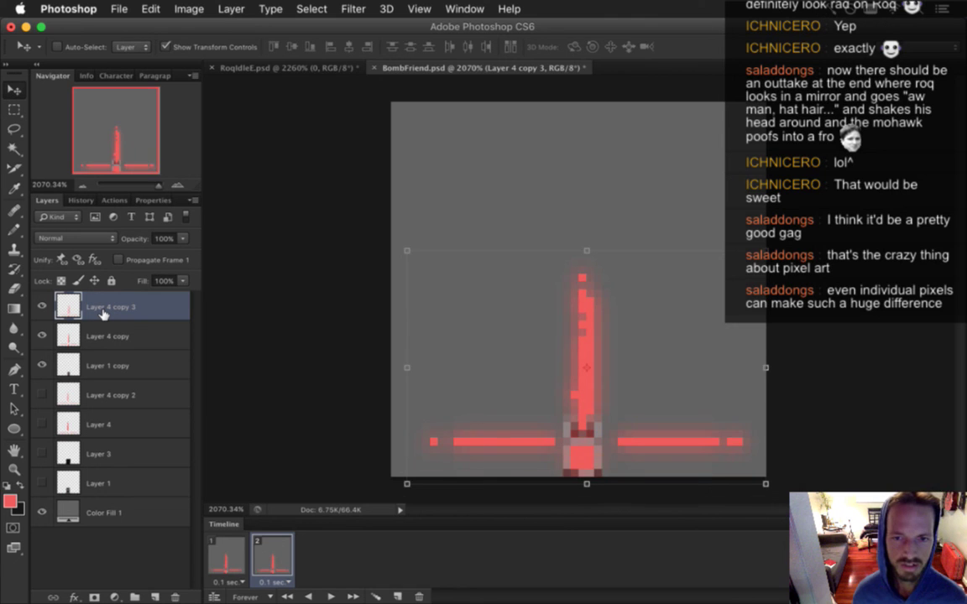
pyautogui.press('Up')
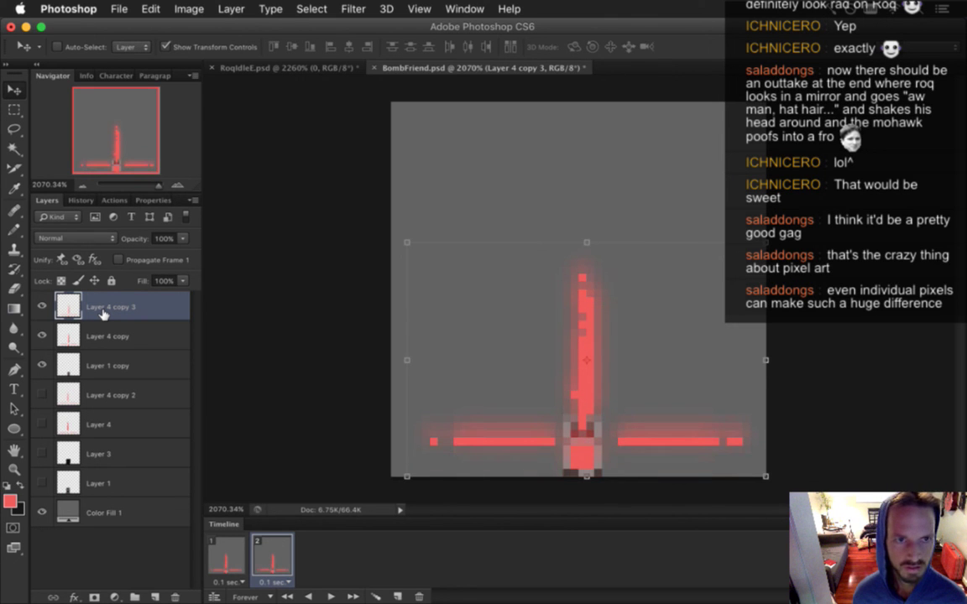
pyautogui.press('Down')
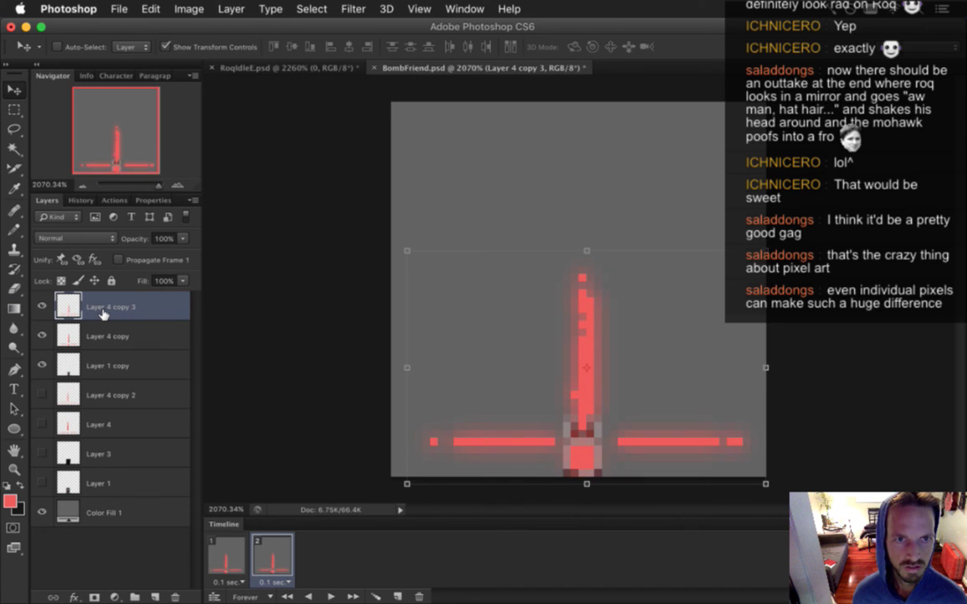
pyautogui.press('Up')
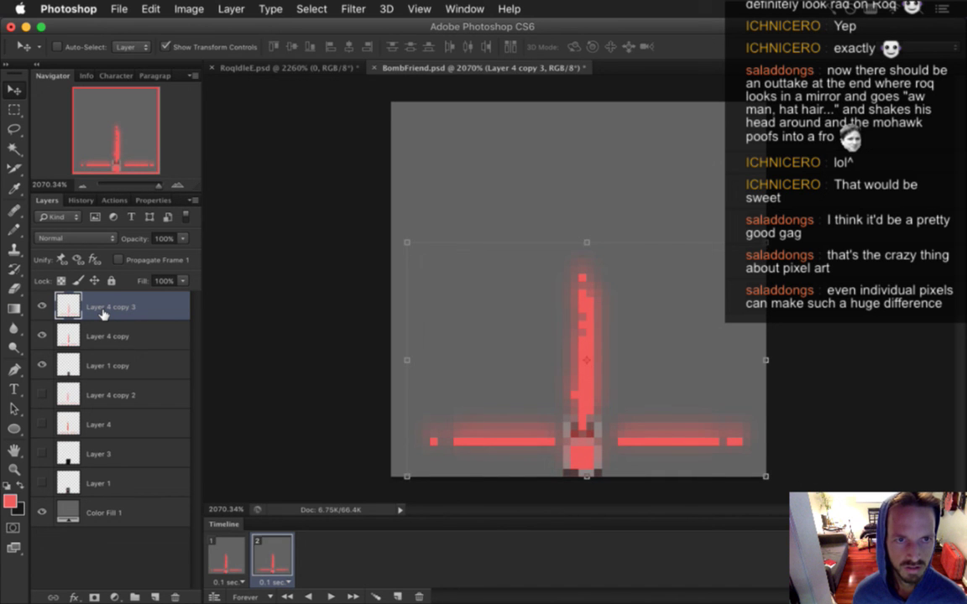
pyautogui.press('Down')
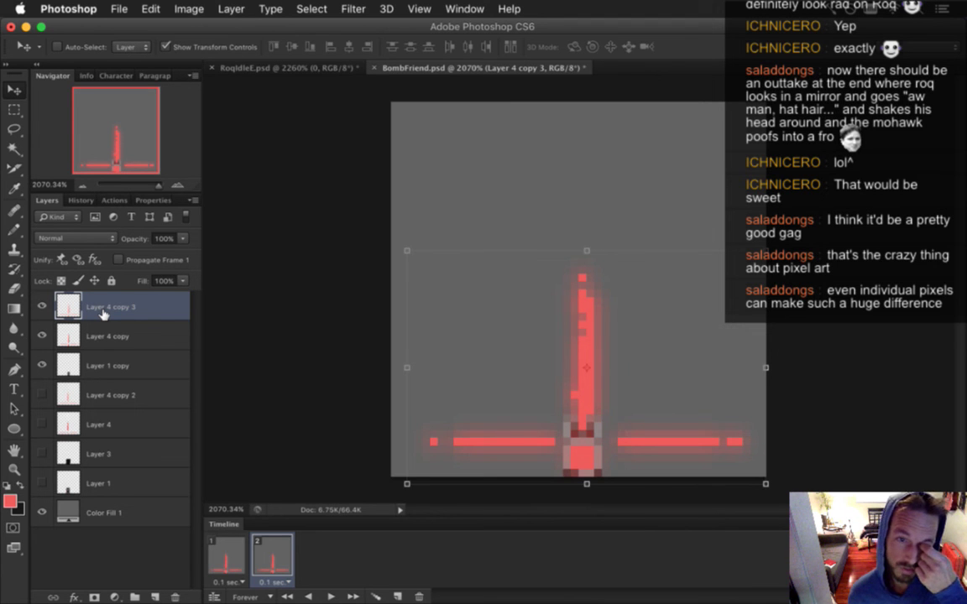
pyautogui.press('Down')
pyautogui.press('Up')
pyautogui.press('Up')
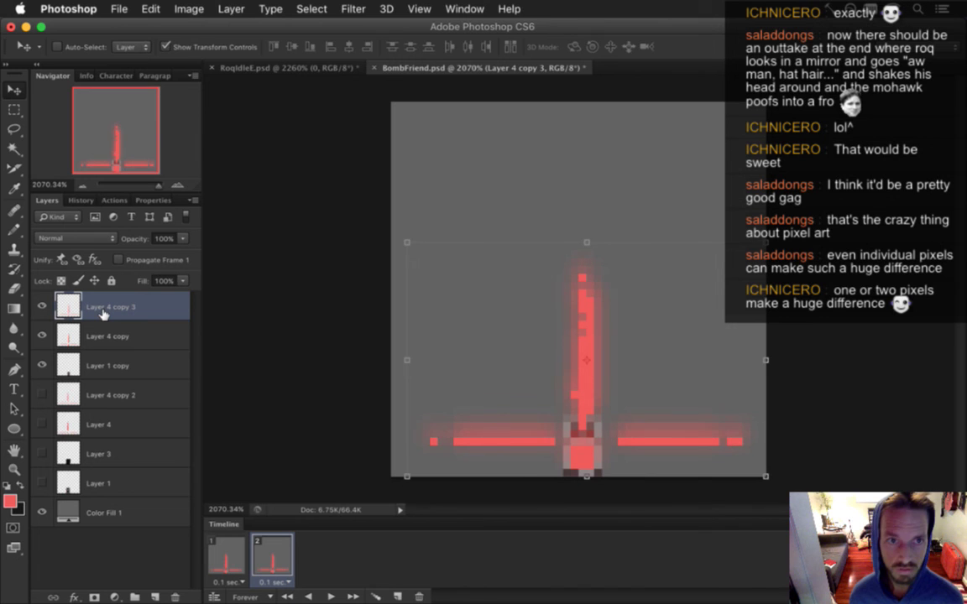
pyautogui.press('m')
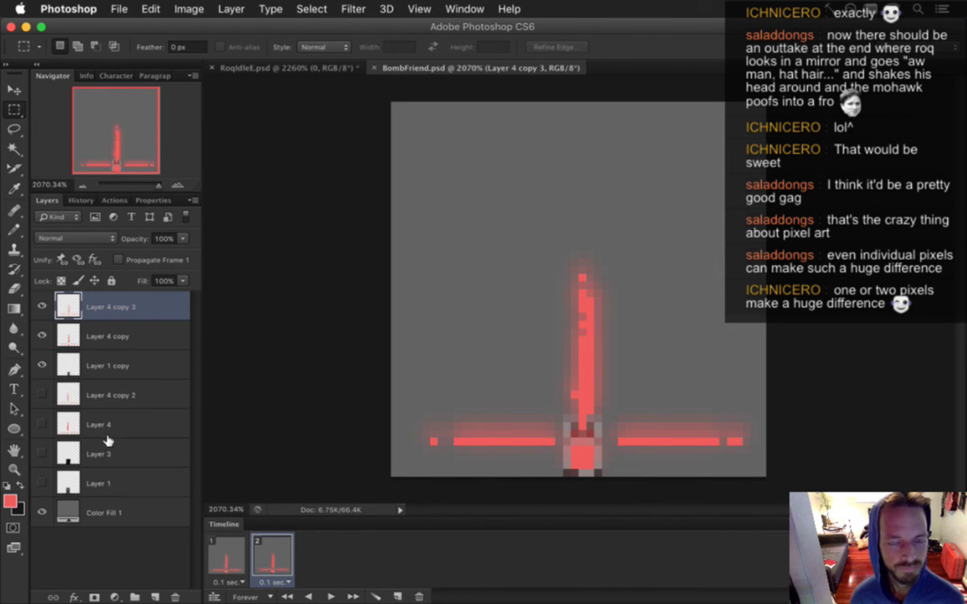
# Step: In frame 1, hide Layer 4 copy 3 and Layer 4 copy so only the bomb remains, and compare it with frame 2
pyautogui.click(228, 558)
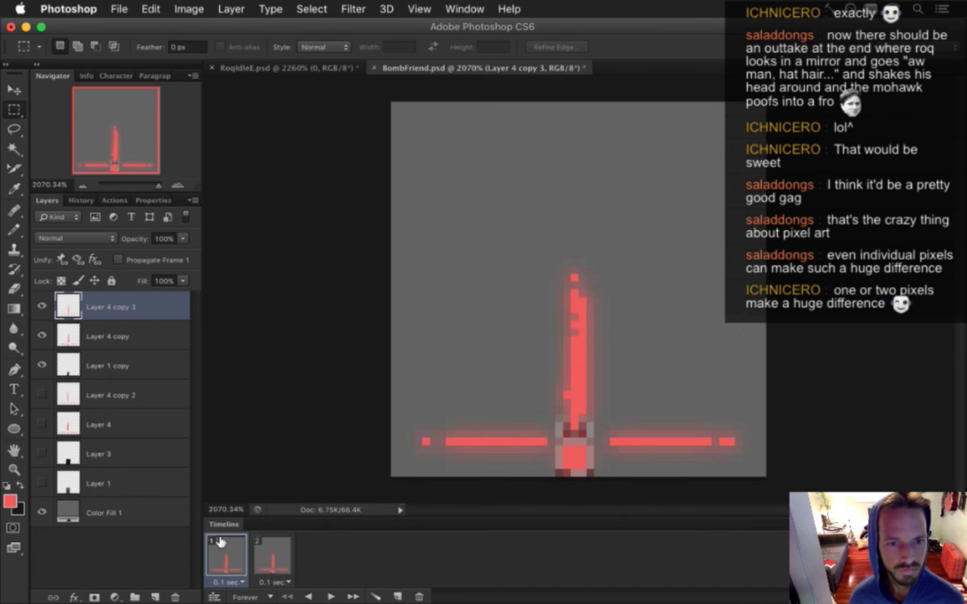
pyautogui.click(42, 306)
pyautogui.click(42, 336)
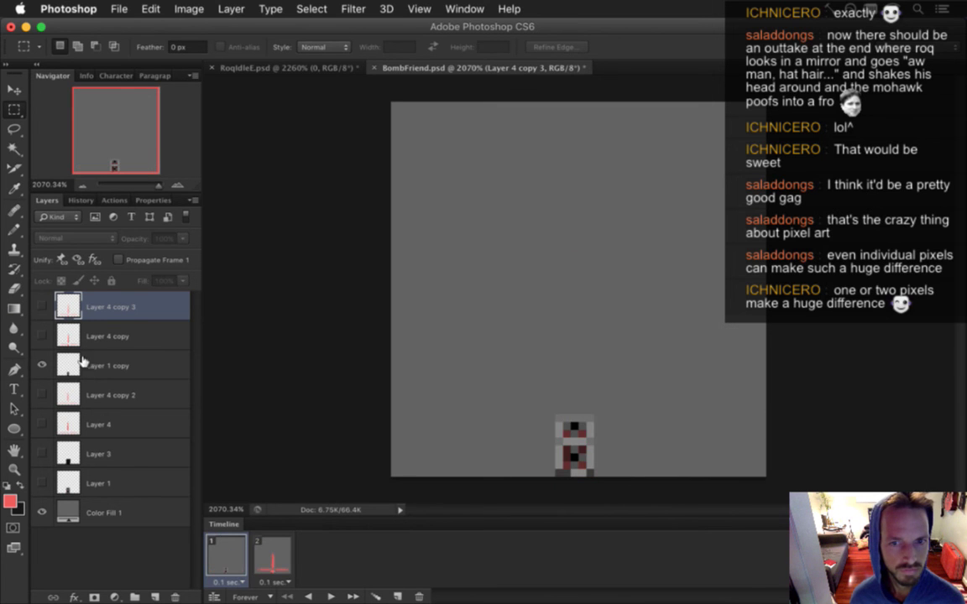
pyautogui.click(272, 559)
pyautogui.click(241, 562)
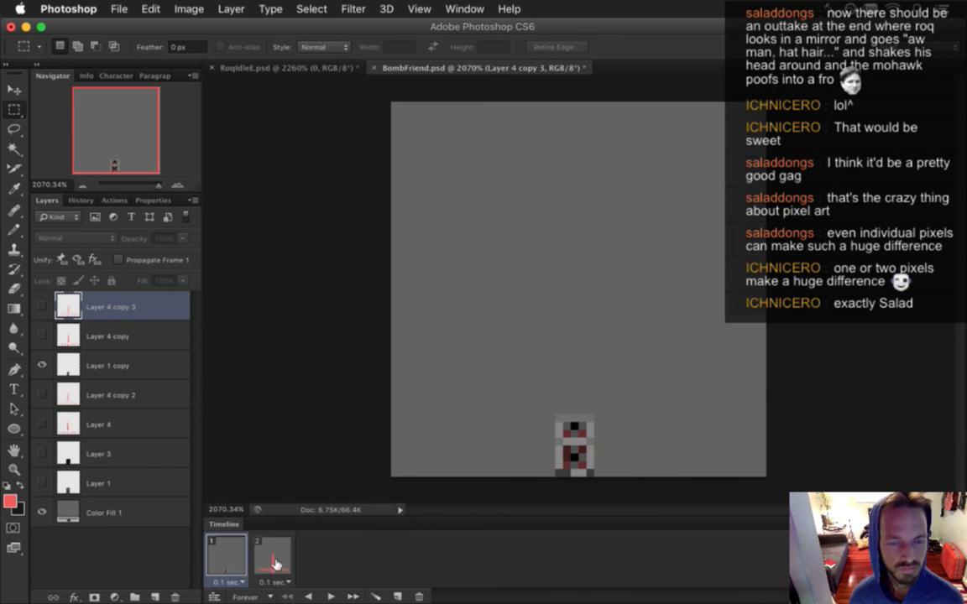
pyautogui.click(275, 562)
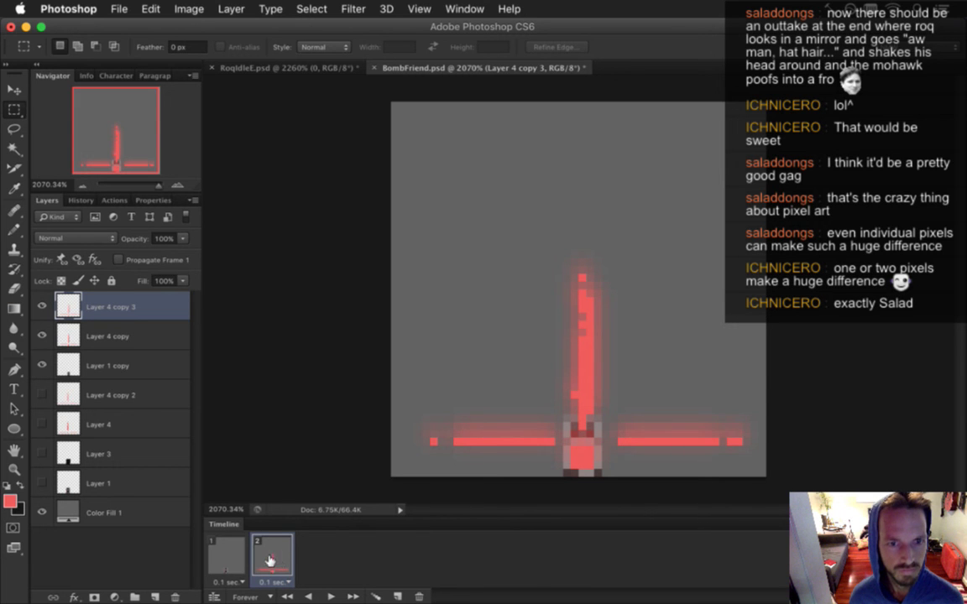
# Step: In frame 2, select Layer 4 copy 3, Layer 4 copy and Layer 1 copy, move them one pixel left, and compare both frames
pyautogui.keyDown('shift'); pyautogui.click(125, 356); pyautogui.keyUp('shift')
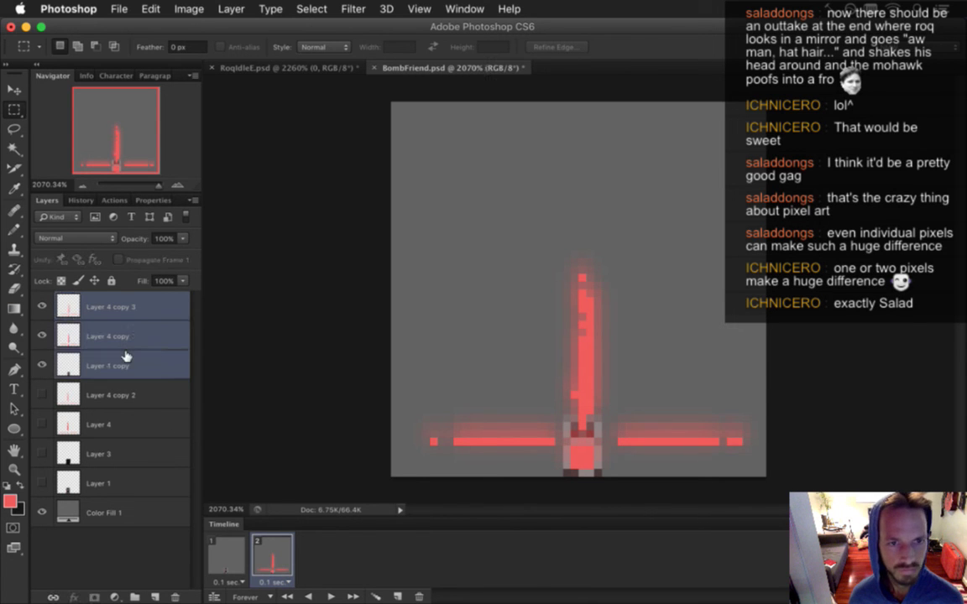
pyautogui.press('v')
pyautogui.press('m')
pyautogui.click(235, 549)
pyautogui.click(270, 568)
pyautogui.click(235, 562)
# Step: Hide Color Fill 1 in both frames and render all frames as the PNG image sequence BombFriend.png at 48 x 48
pyautogui.keyDown('shift'); pyautogui.click(270, 558); pyautogui.keyUp('shift')
pyautogui.click(42, 511)
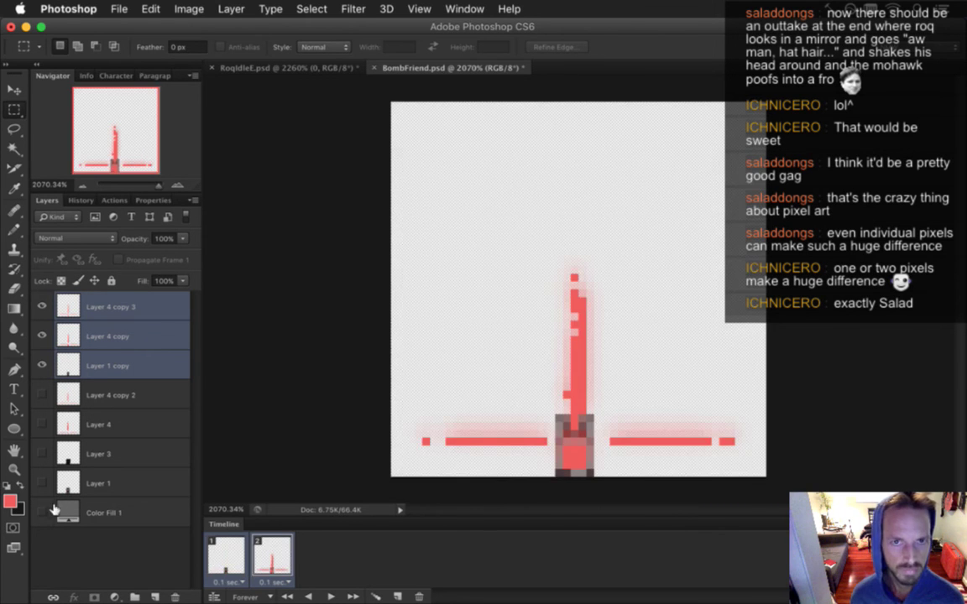
pyautogui.press('super+alt+shift+r')
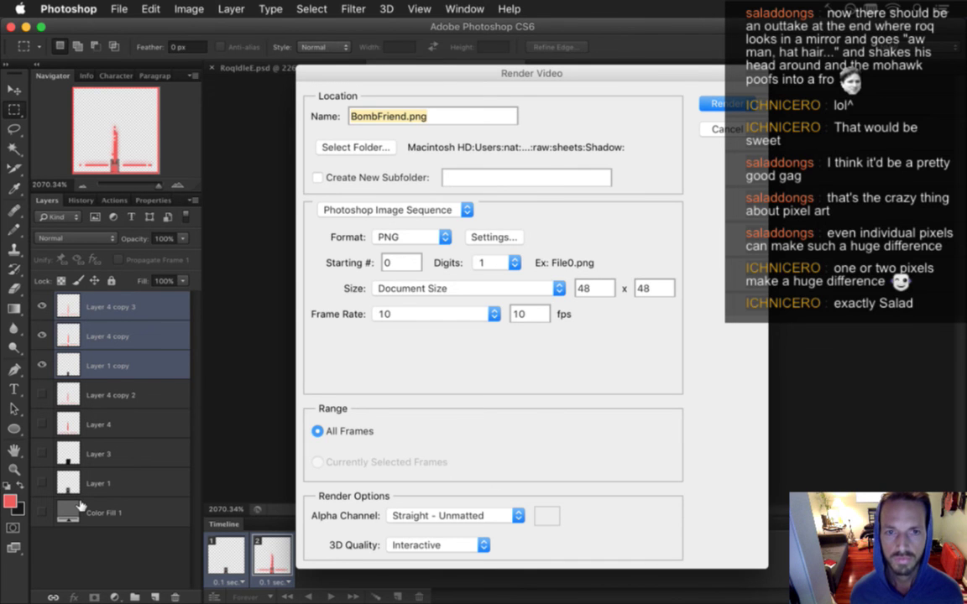
pyautogui.press('Return')
pyautogui.press('Return')
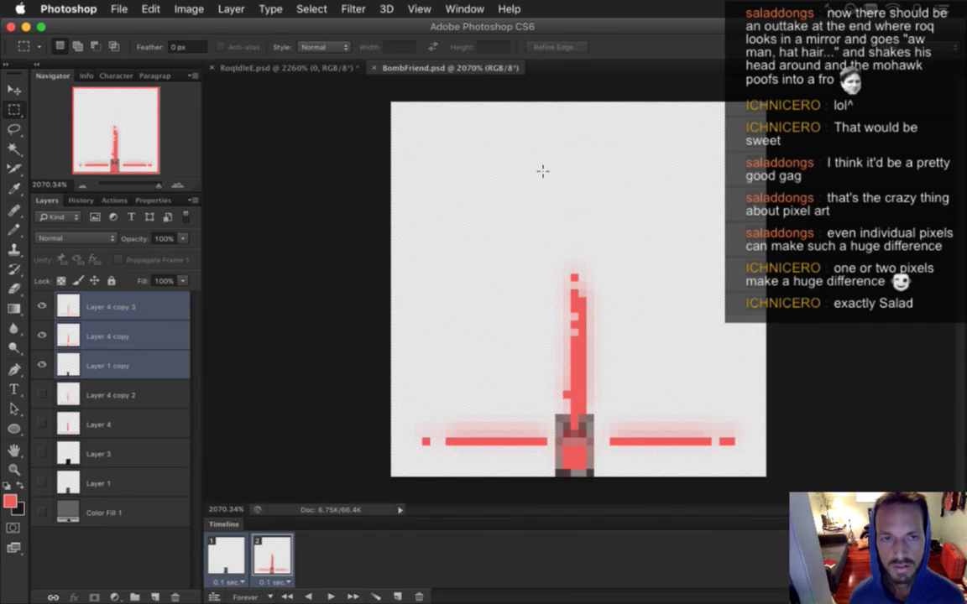
# Step: Switch to Xcode, run Songbringer, and place a bomb in the item room to check the new sprite in the game
pyautogui.press('super+Tab')
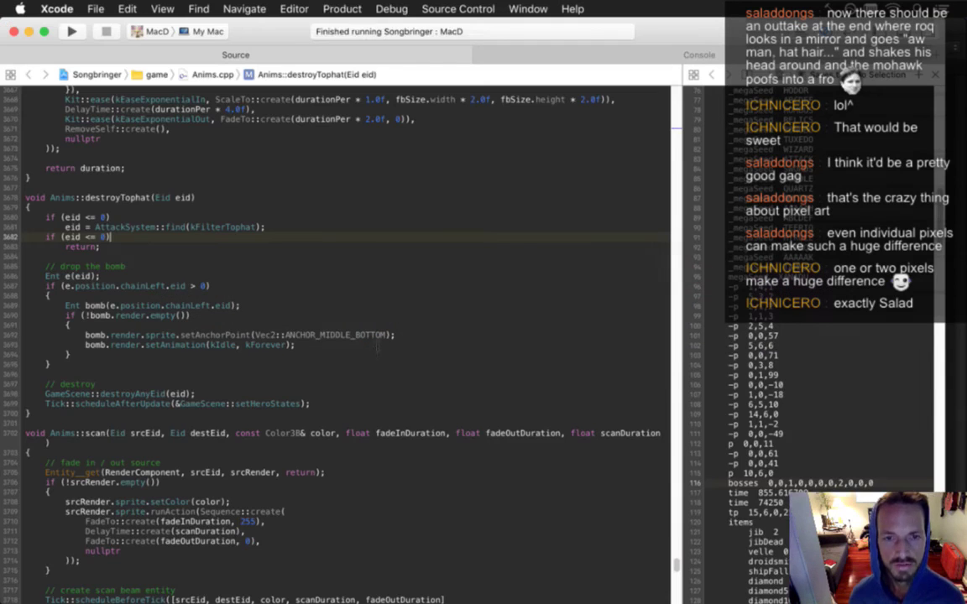
pyautogui.press('super+r')
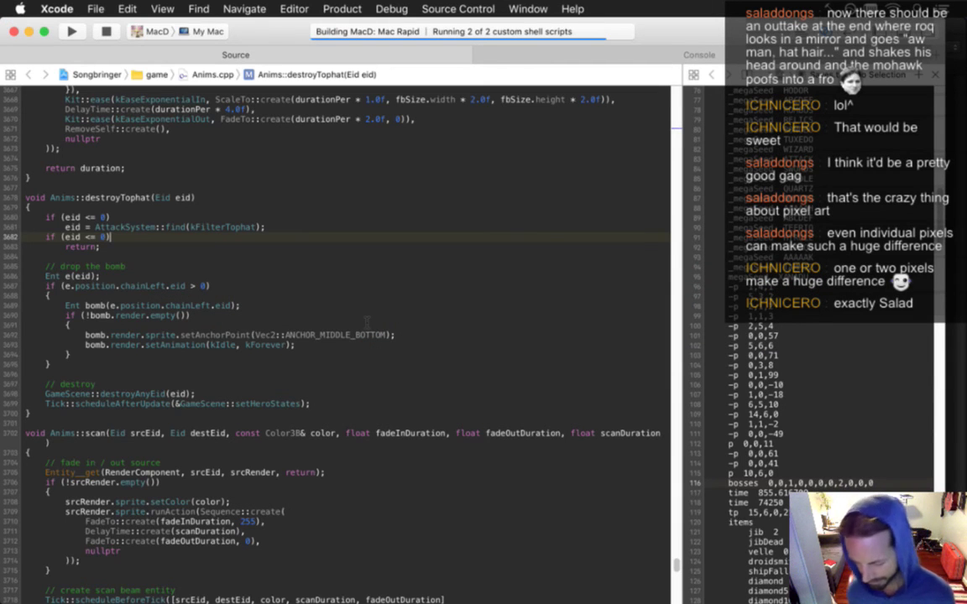
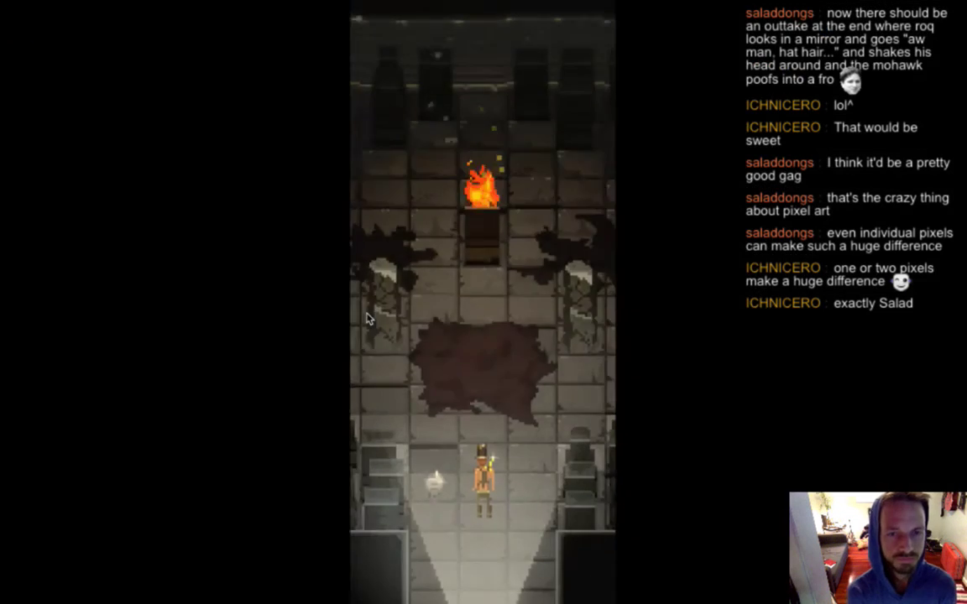
pyautogui.press('Up')
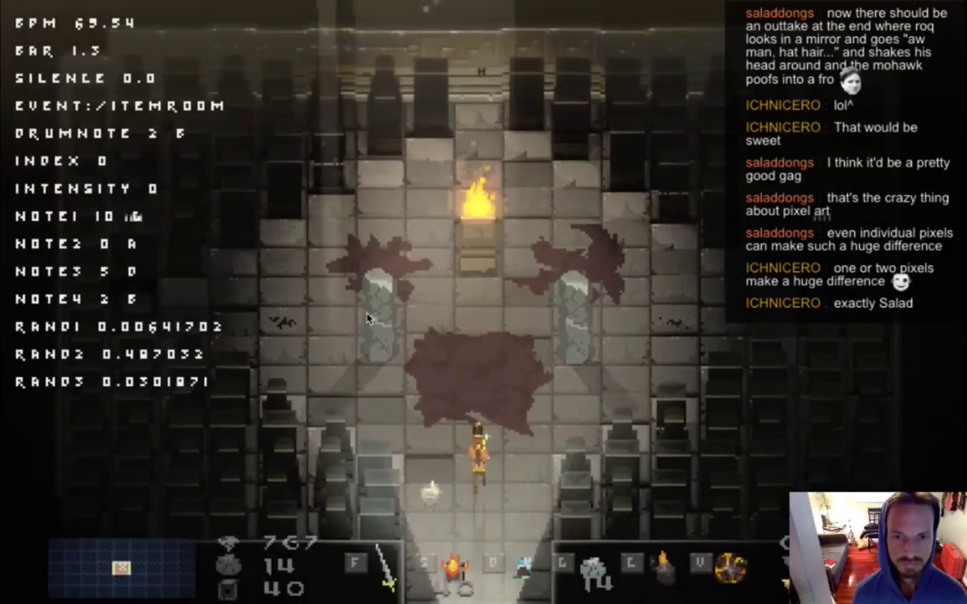
pyautogui.press('Left')
pyautogui.press('s')
pyautogui.press('Right')
pyautogui.press('Right')
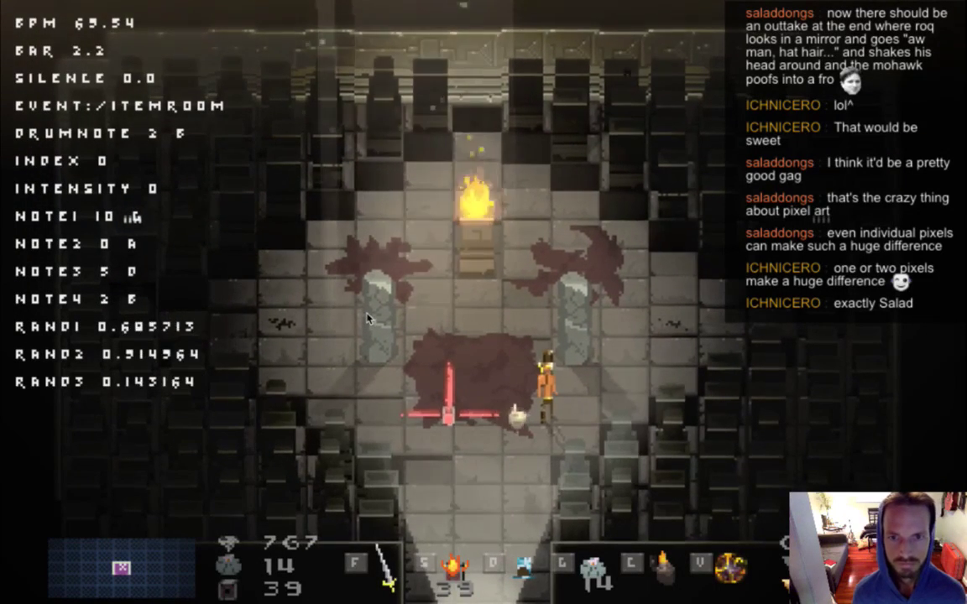
pyautogui.press('Right')
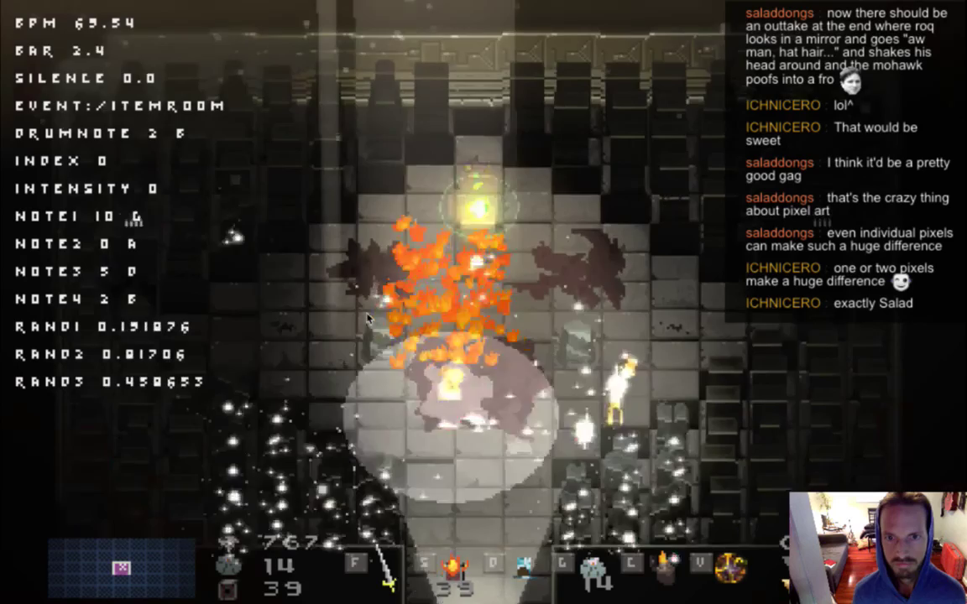
# Step: Place a second bomb near the altar, swing the sword, and watch the bomb's animation and explosion from a distance
pyautogui.press('Left')
pyautogui.press('Up')
pyautogui.press('Left')
pyautogui.press('s')
pyautogui.press('Right')
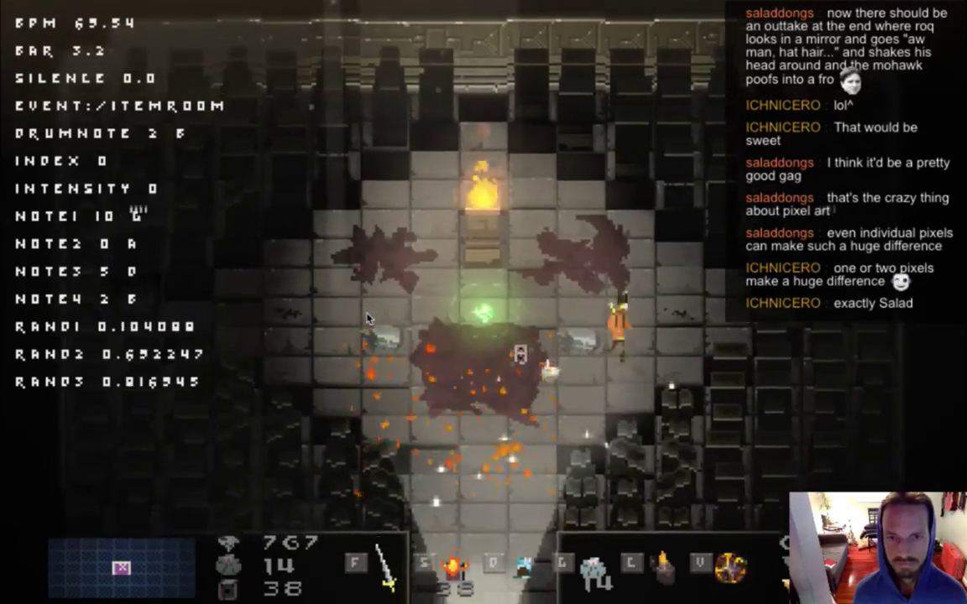
pyautogui.press('Left')
pyautogui.press('f')
pyautogui.press('Right')
pyautogui.press('Left')
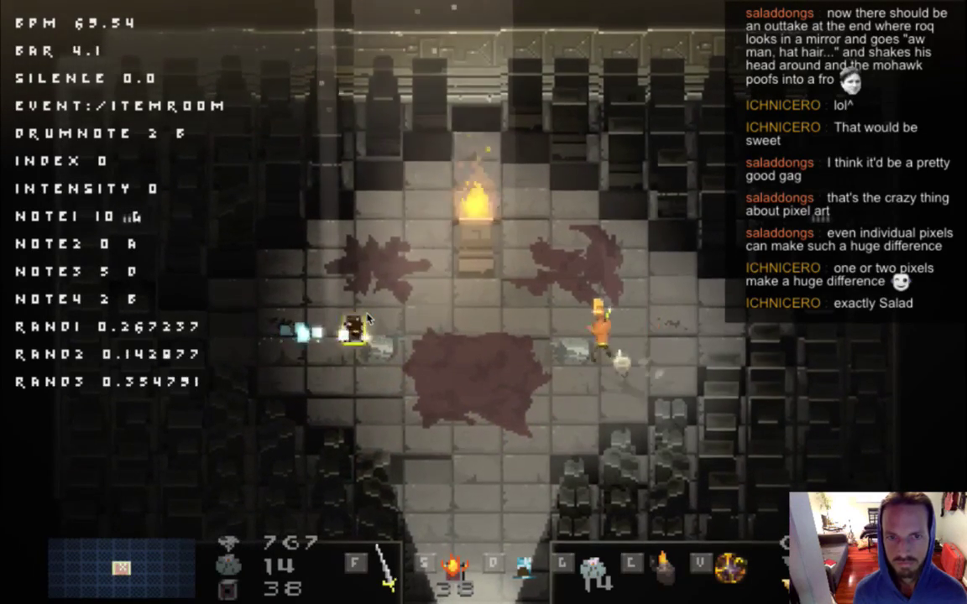
pyautogui.press('Right')
pyautogui.press('Left')
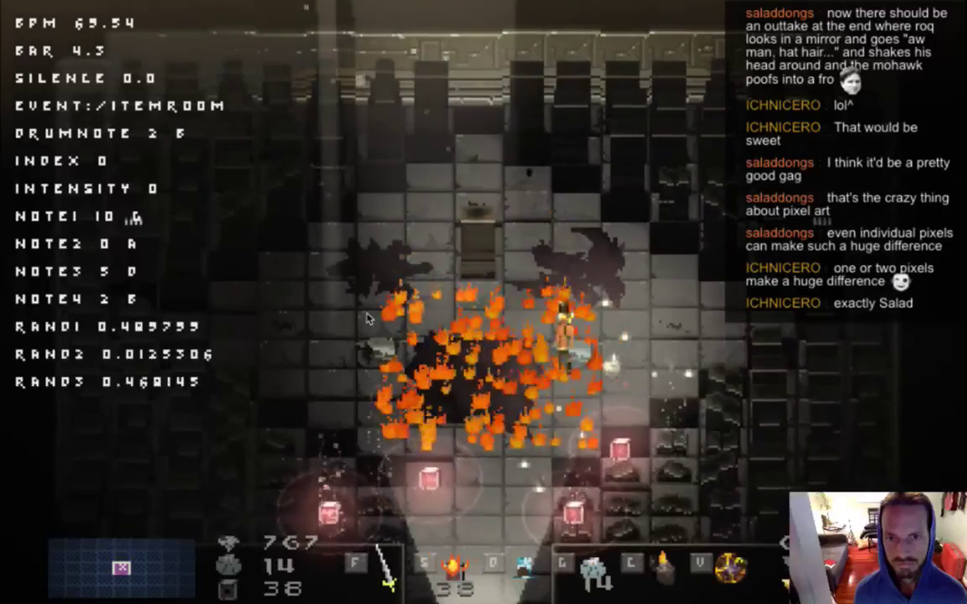
# Step: Place two more bombs around the room and walk clear of each to observe the blinking beams
pyautogui.press('s')
pyautogui.press('Right')
pyautogui.press('Right')
pyautogui.press('Up')
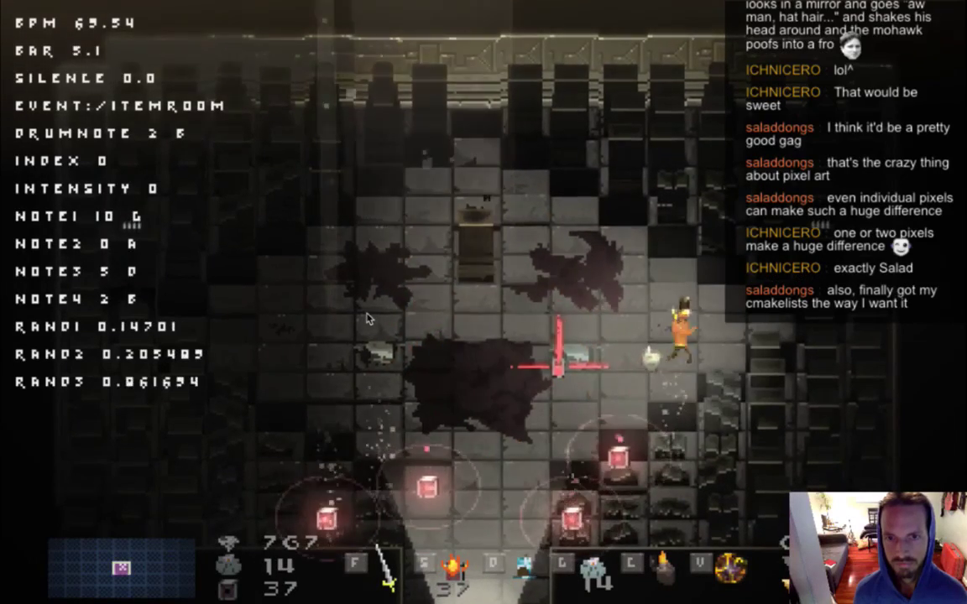
pyautogui.click(367, 318)
pyautogui.press('Left')
pyautogui.press('Up')
pyautogui.press('Down')
pyautogui.press('Left')
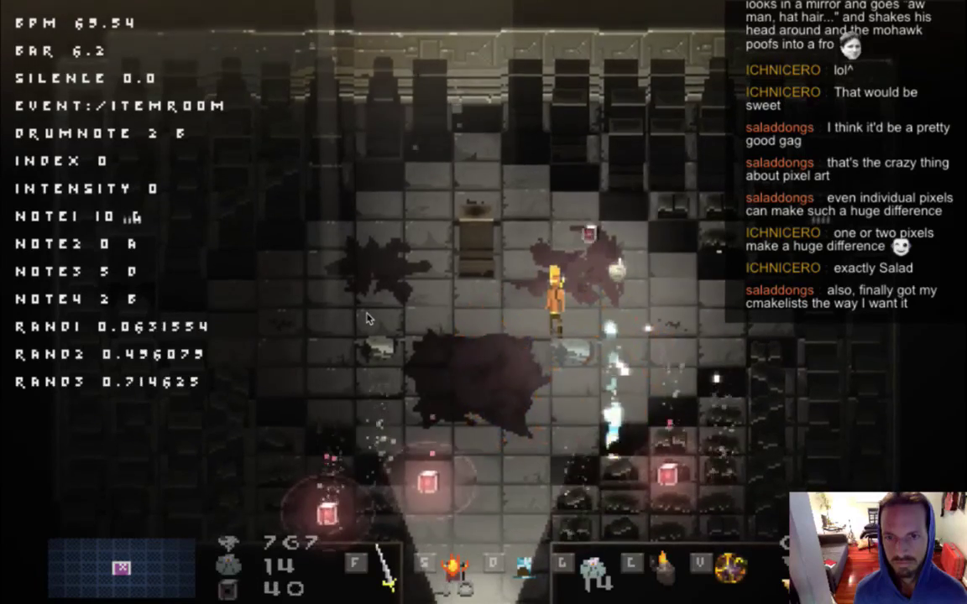
pyautogui.press('Left')
pyautogui.press('s')
pyautogui.press('Right')
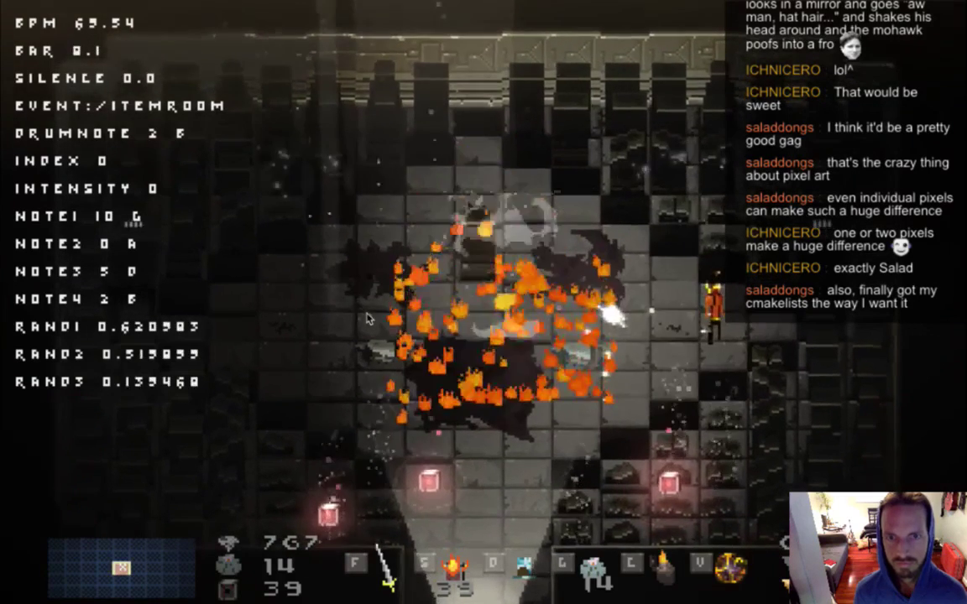
pyautogui.press('Right')
# Step: Quit the game, switch back to Photoshop, and show the Color Fill 1 background in both BombFriend frames
pyautogui.press('super+q')
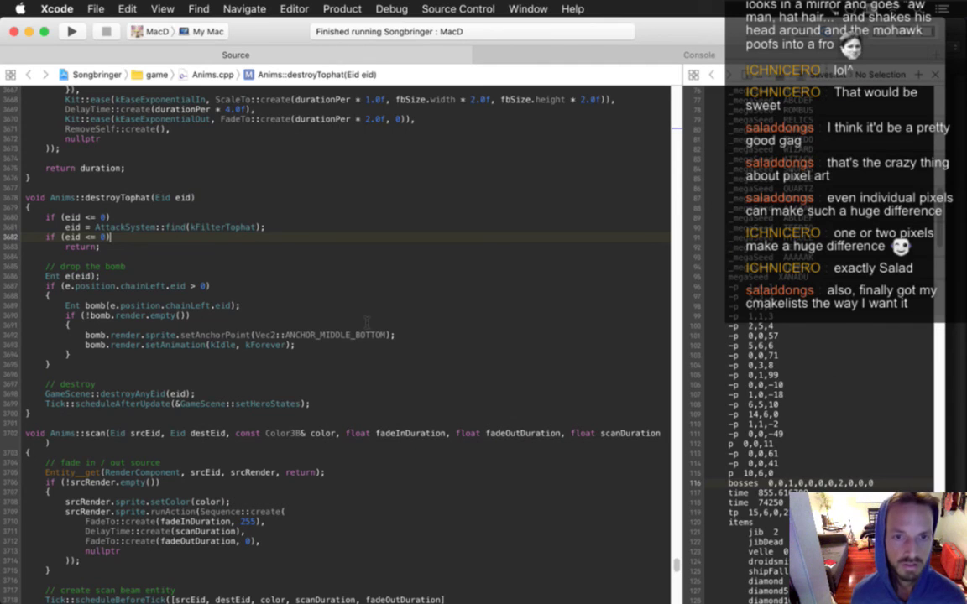
pyautogui.press('super+Tab')
pyautogui.click(299, 339)
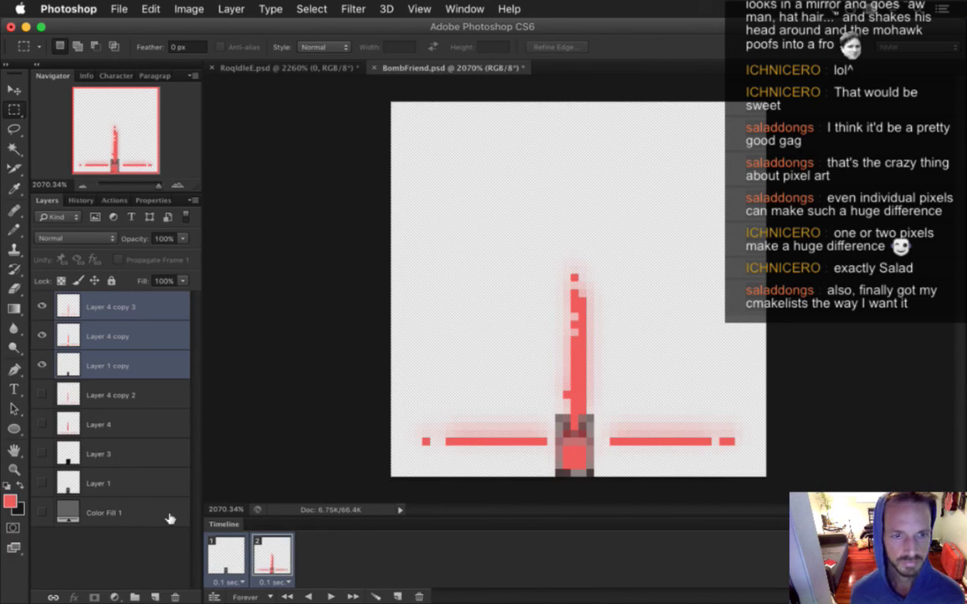
pyautogui.click(42, 512)
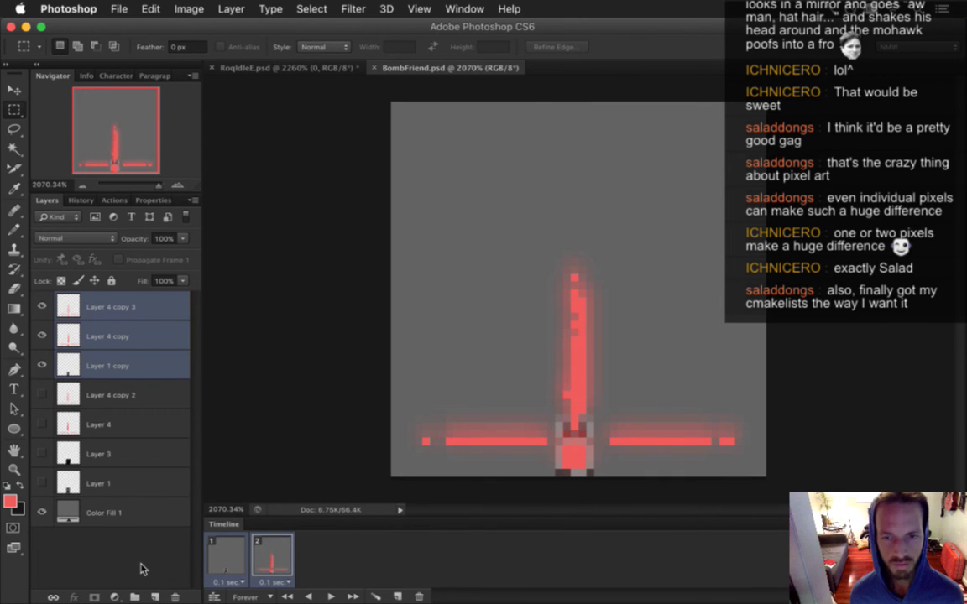
# Step: In the first frame, compare the original Layer 1 bomb with the smaller copy against the grey background
pyautogui.click(224, 558)
pyautogui.click(42, 483)
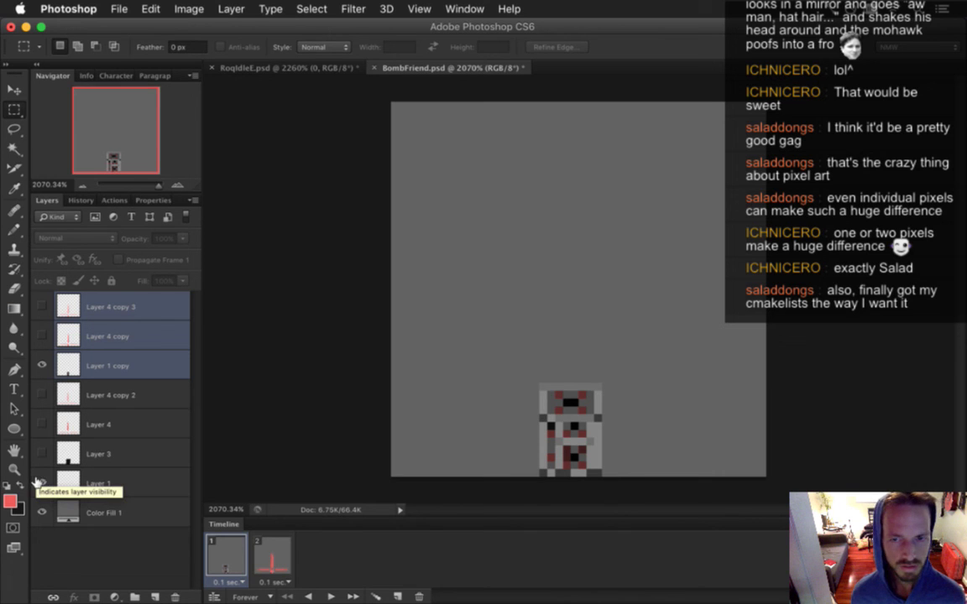
pyautogui.click(42, 512)
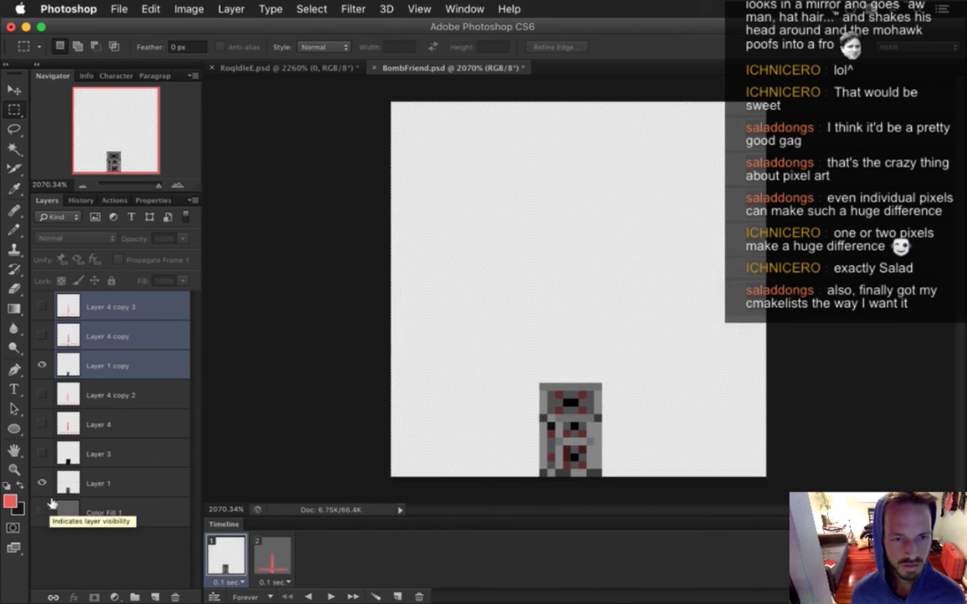
pyautogui.click(42, 511)
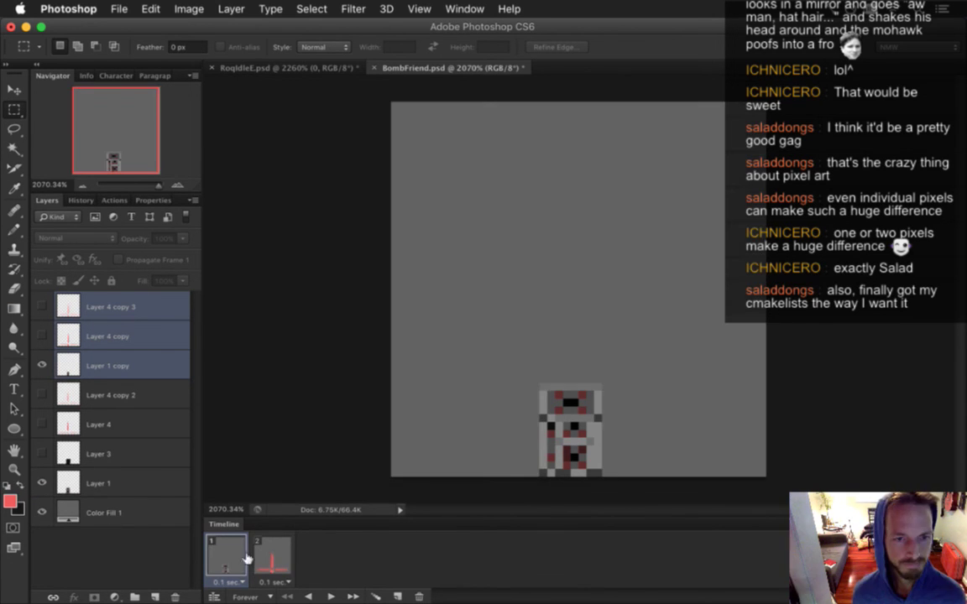
pyautogui.click(42, 483)
# Step: Duplicate Layer 1 copy to the top of the layer stack and hide the original Layer 1 copy
pyautogui.click(67, 363)
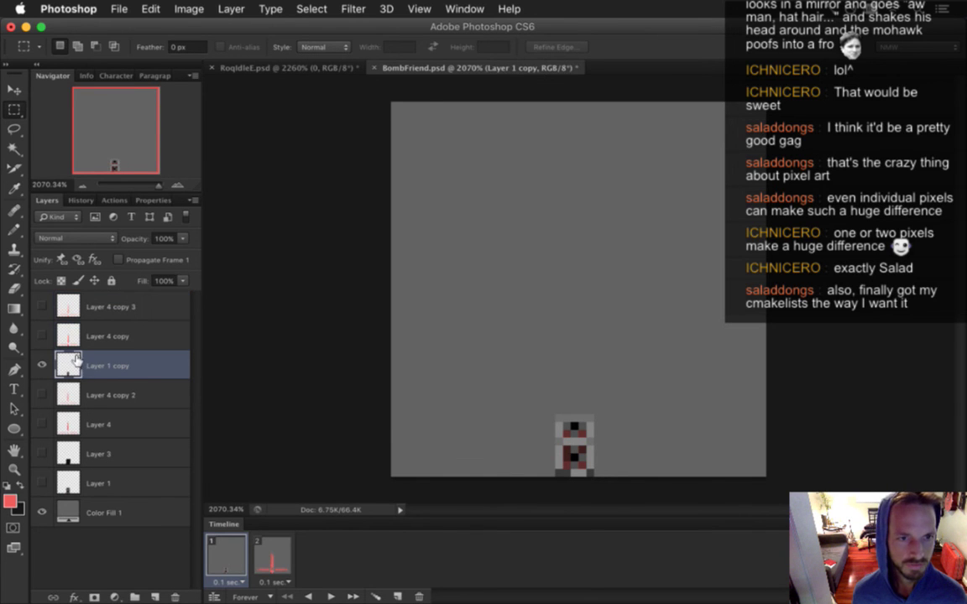
pyautogui.press('super+j')
pyautogui.moveTo(69, 367); pyautogui.dragTo(72, 307)
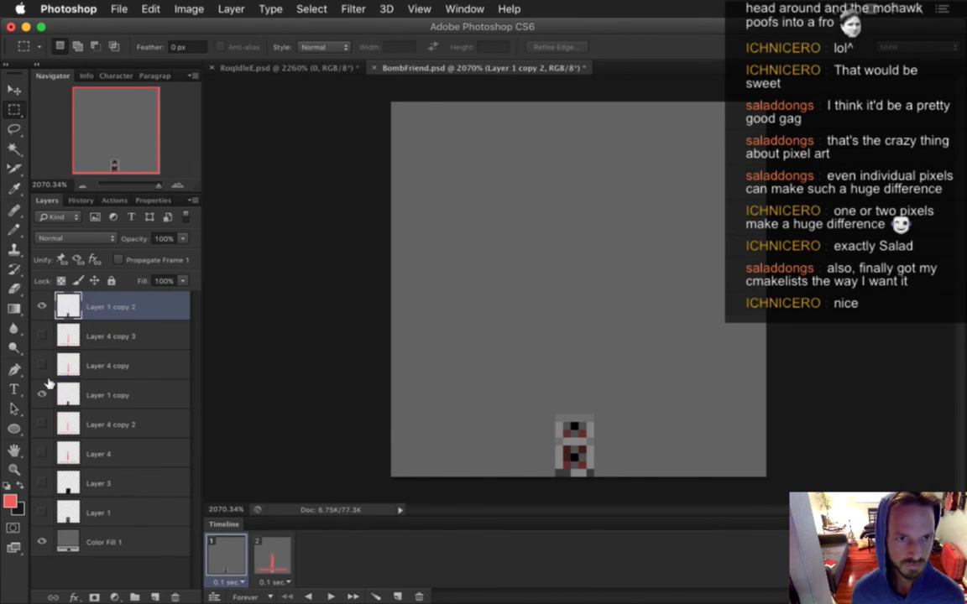
# Step: Try to widen the small bomb by painting a column of sampled light grey pixels along its right edge
pyautogui.press('i')
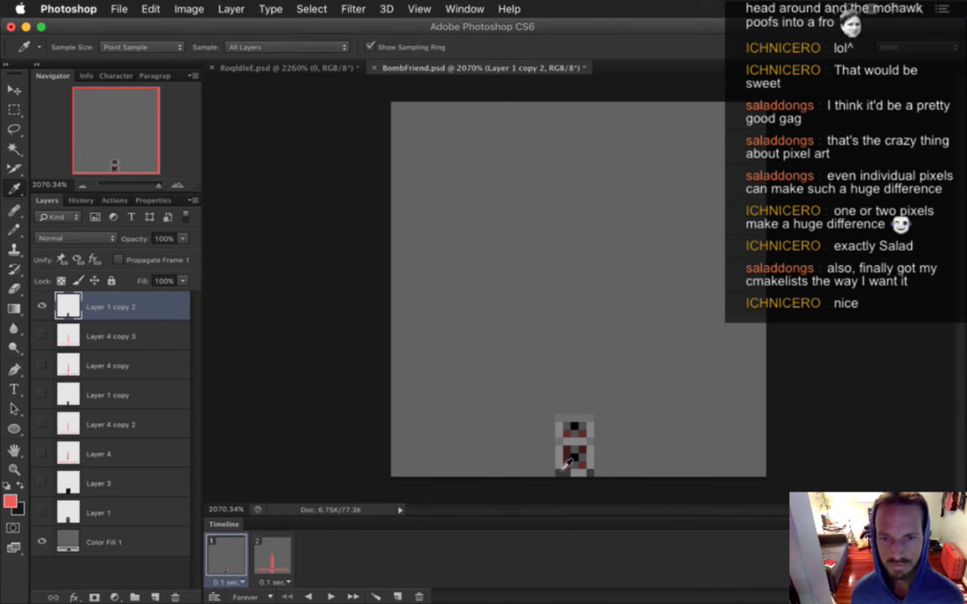
pyautogui.click(592, 465)
pyautogui.press('b')
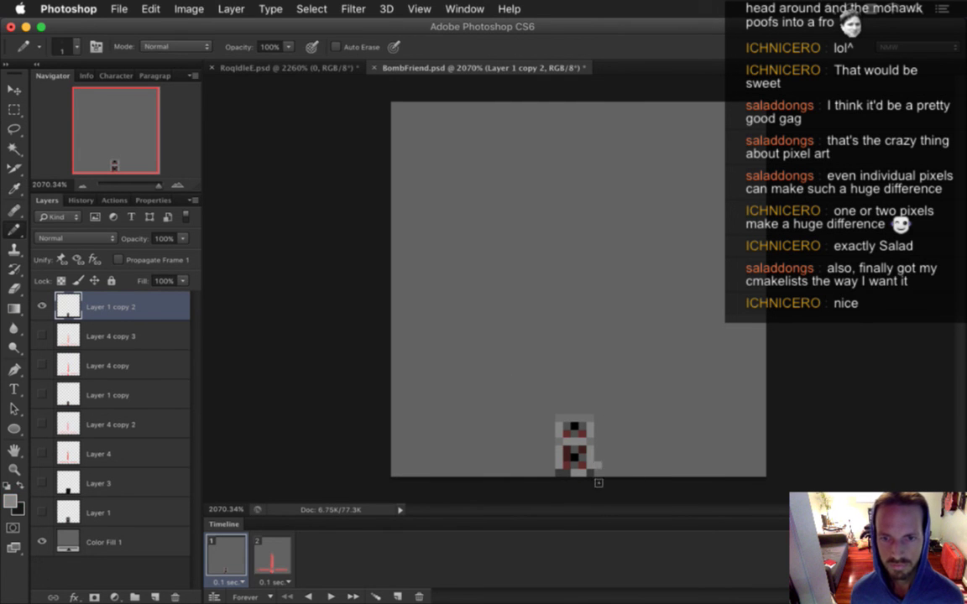
pyautogui.press('i')
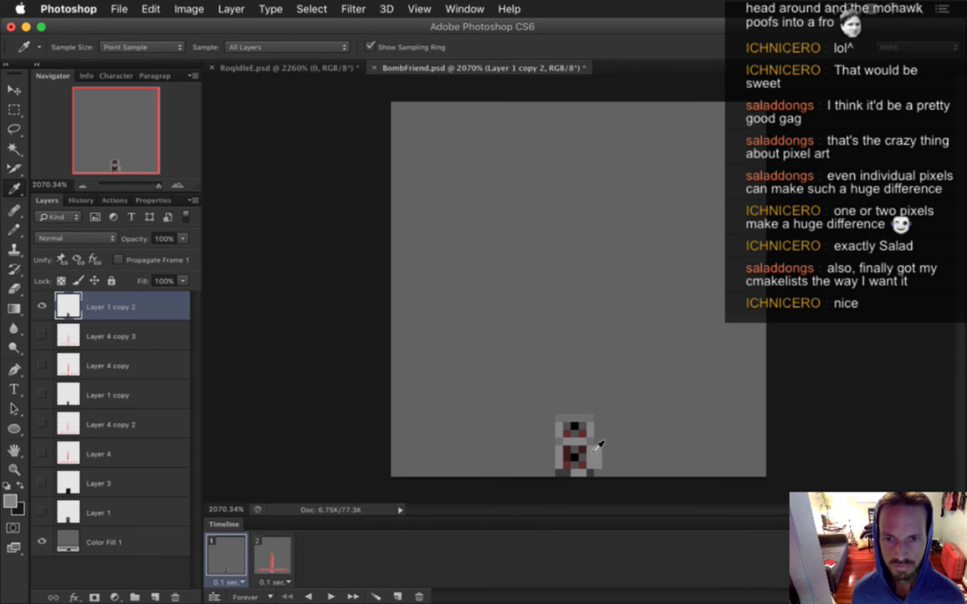
# Step: Select the bomb's full right edge column, shift it one pixel to the right, and deselect
pyautogui.press('m')
pyautogui.moveTo(586, 407); pyautogui.dragTo(611, 470)
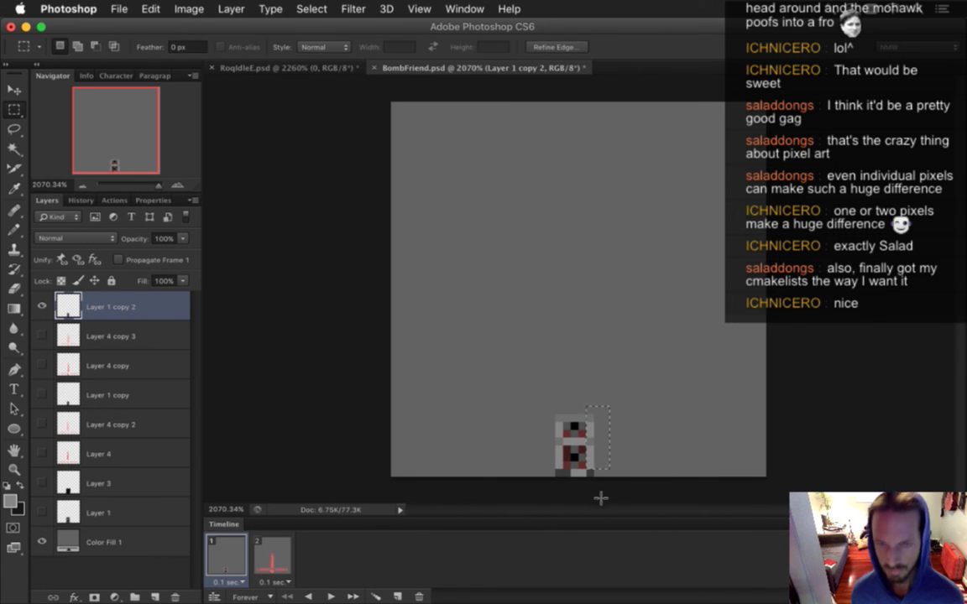
pyautogui.click(624, 371)
pyautogui.moveTo(588, 408); pyautogui.dragTo(607, 489)
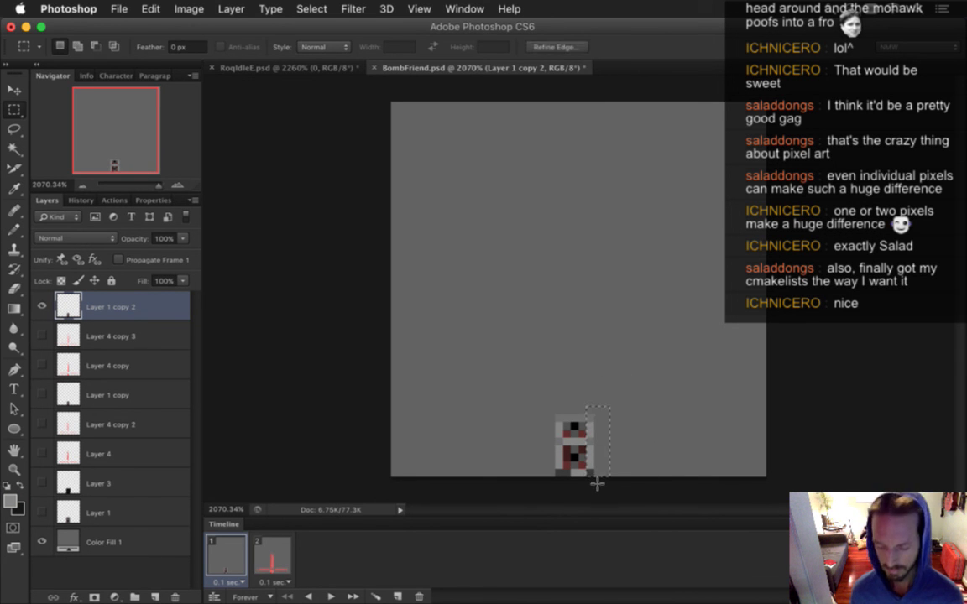
pyautogui.press('v')
pyautogui.press('Right')
pyautogui.press('m')
pyautogui.click(579, 398)
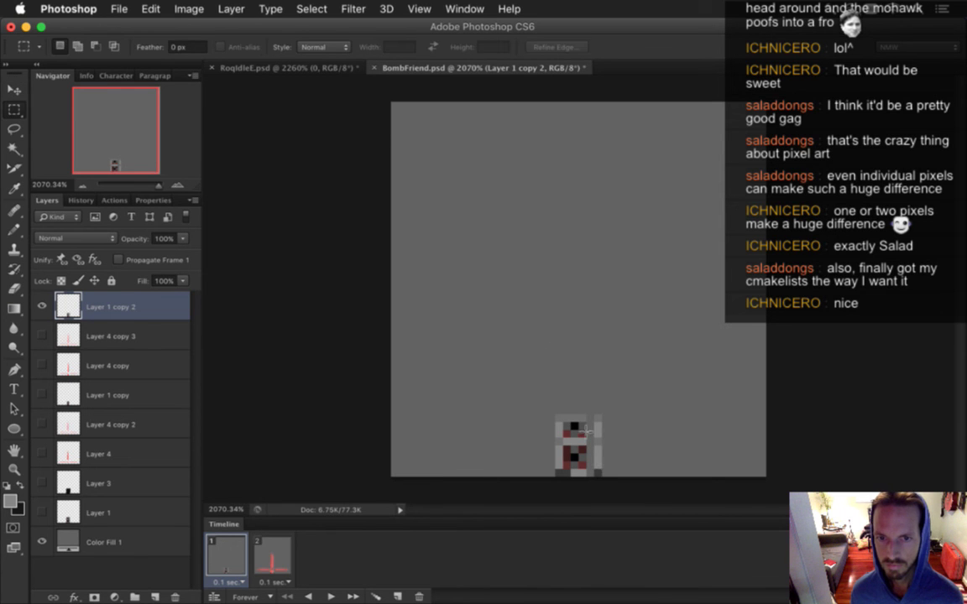
# Step: Fill the gap column beside the bomb's upper window by extending the neighbouring dark grey and red pixels
pyautogui.press('i')
pyautogui.moveTo(598, 458); pyautogui.dragTo(627, 462)
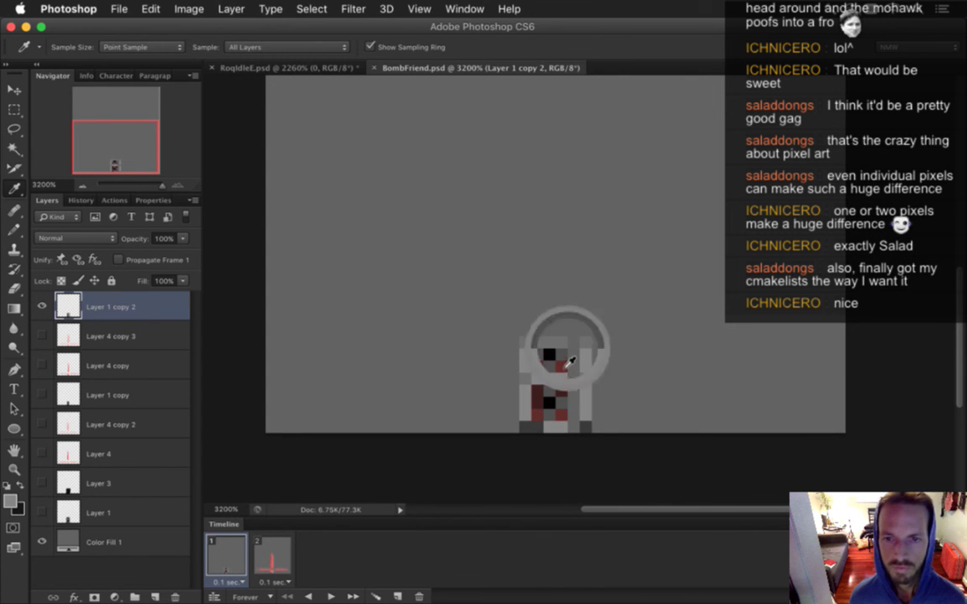
pyautogui.click(563, 357)
pyautogui.press('b')
pyautogui.click(574, 356)
pyautogui.press('i')
pyautogui.click(564, 364)
pyautogui.press('b')
pyautogui.click(573, 367)
# Step: Fill the rest of the gap column beside the lower window and in the base with colours sampled from the neighbouring pixels
pyautogui.press('i')
pyautogui.click(565, 402)
pyautogui.press('b')
pyautogui.click(573, 403)
pyautogui.press('i')
pyautogui.click(564, 394)
pyautogui.press('b')
pyautogui.click(573, 392)
pyautogui.press('i')
pyautogui.click(565, 418)
pyautogui.press('b')
pyautogui.click(574, 415)
pyautogui.press('i')
pyautogui.click(565, 430)
pyautogui.press('b')
pyautogui.click(573, 428)
pyautogui.press('i')
pyautogui.keyDown('alt'); pyautogui.click(579, 379); pyautogui.keyUp('alt')
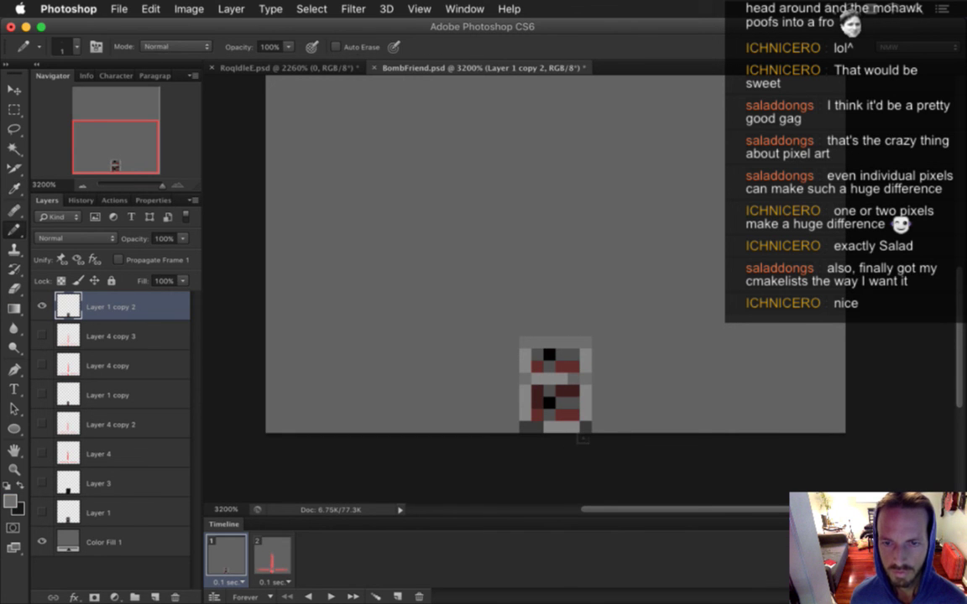
# Step: Widen the black centres of both windows to two pixels and replace the inner red pixels next to them with dark grey
pyautogui.keyDown('alt'); pyautogui.click(553, 401); pyautogui.keyUp('alt')
pyautogui.click(562, 403)
pyautogui.click(562, 355)
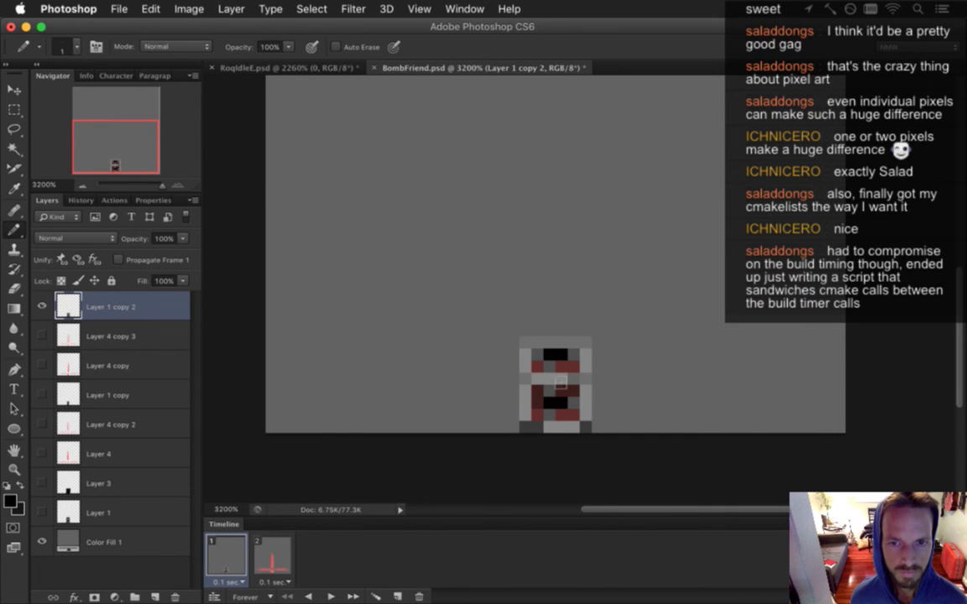
pyautogui.keyDown('alt'); pyautogui.click(551, 369); pyautogui.keyUp('alt')
pyautogui.click(561, 368)
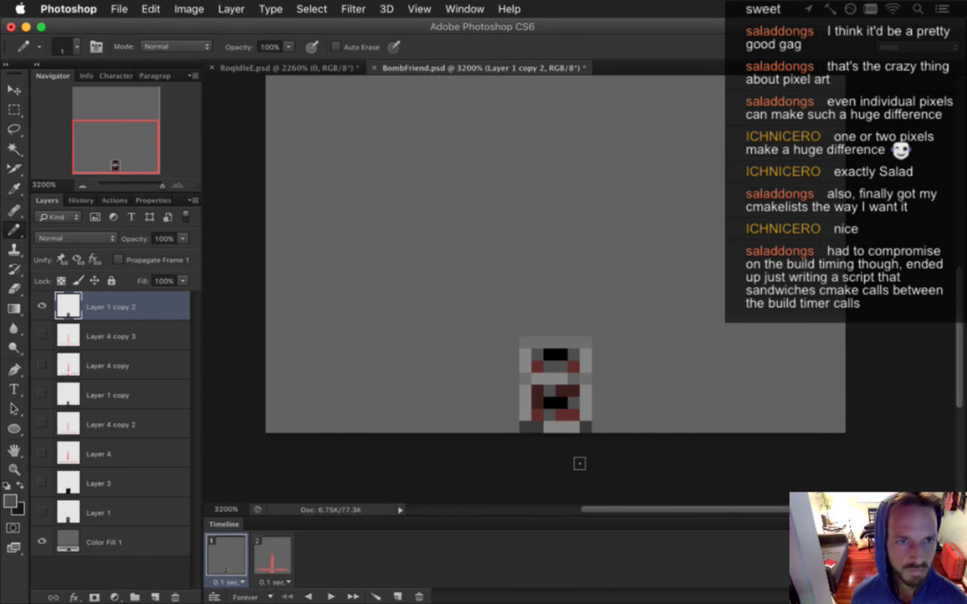
pyautogui.keyDown('alt'); pyautogui.click(554, 410); pyautogui.keyUp('alt')
pyautogui.click(562, 392)
# Step: Select the upper section of the bomb, including its middle band, and move it up one pixel
pyautogui.press('m')
pyautogui.moveTo(458, 292); pyautogui.dragTo(611, 379)
pyautogui.press('v')
pyautogui.press('Up')
pyautogui.press('m')
pyautogui.click(631, 375)
# Step: Fill the centre of the new gap row with two dark grey pixels and its inner left pixel with dark red
pyautogui.press('i')
pyautogui.click(555, 397)
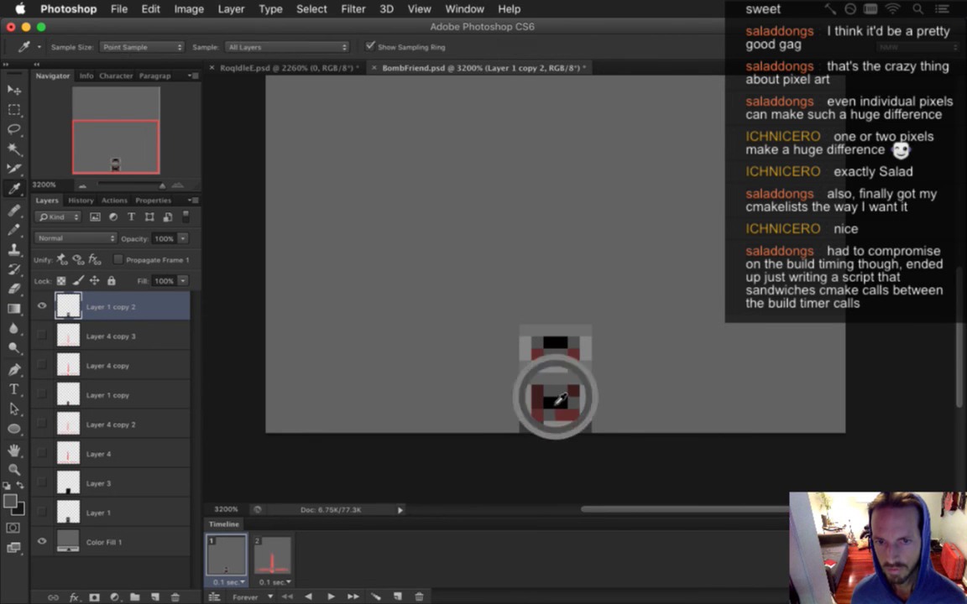
pyautogui.click(550, 380)
pyautogui.click(561, 380)
pyautogui.keyDown('alt'); pyautogui.click(542, 387); pyautogui.keyUp('alt')
pyautogui.click(537, 381)
# Step: Fill the remaining edge pixels of the gap row with sampled light grey and save the file
pyautogui.press('i')
pyautogui.click(523, 400)
pyautogui.press('b')
pyautogui.click(525, 379)
pyautogui.press('i')
pyautogui.click(589, 399)
pyautogui.press('b')
pyautogui.click(586, 379)
pyautogui.press('i')
pyautogui.keyDown('alt'); pyautogui.click(557, 372); pyautogui.keyUp('alt')
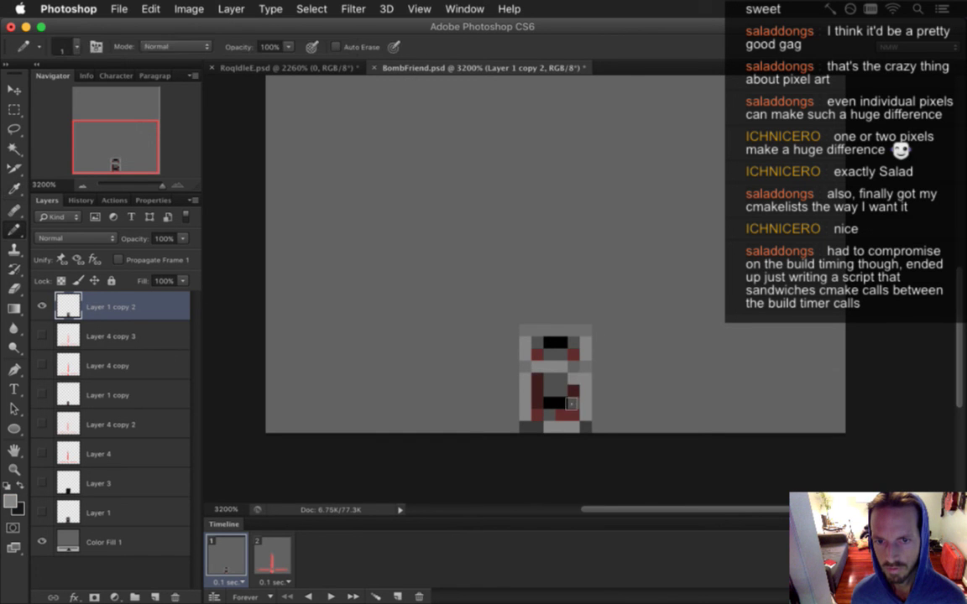
pyautogui.press('super+s')
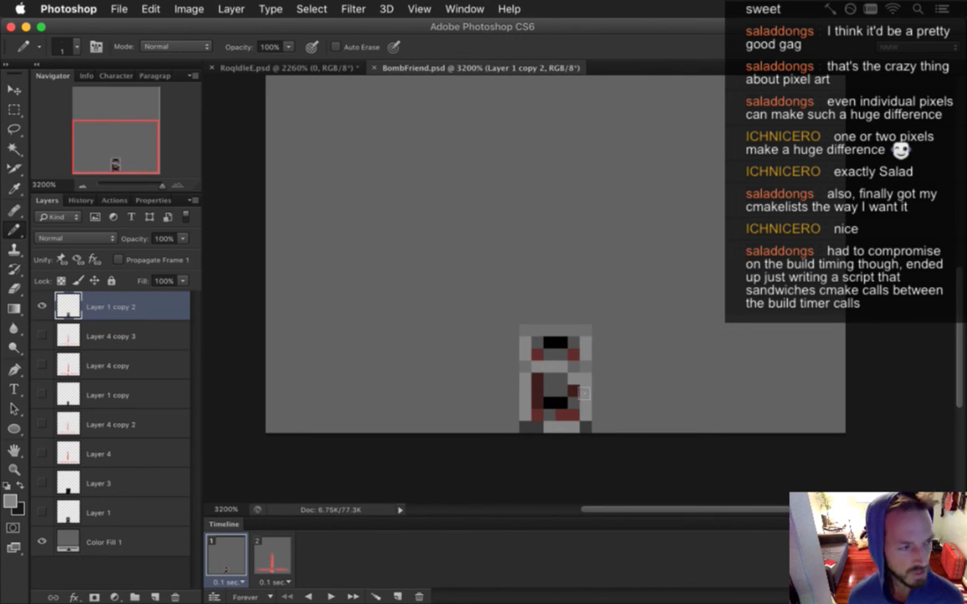
# Step: Enlarge the lower window's black centre to a two-by-two pixel square
pyautogui.press('i')
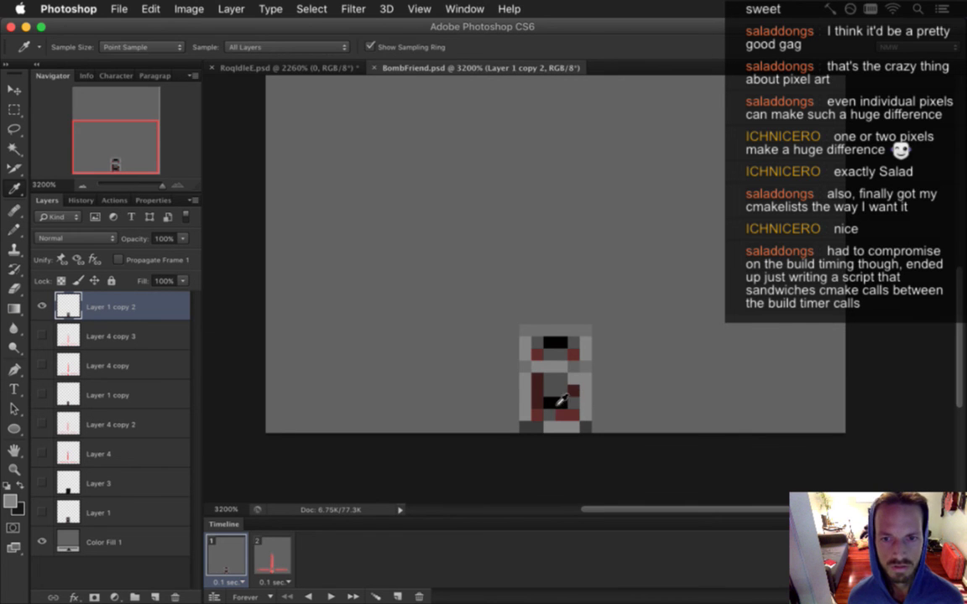
pyautogui.click(557, 401)
pyautogui.press('b')
pyautogui.click(555, 391)
pyautogui.click(549, 388)
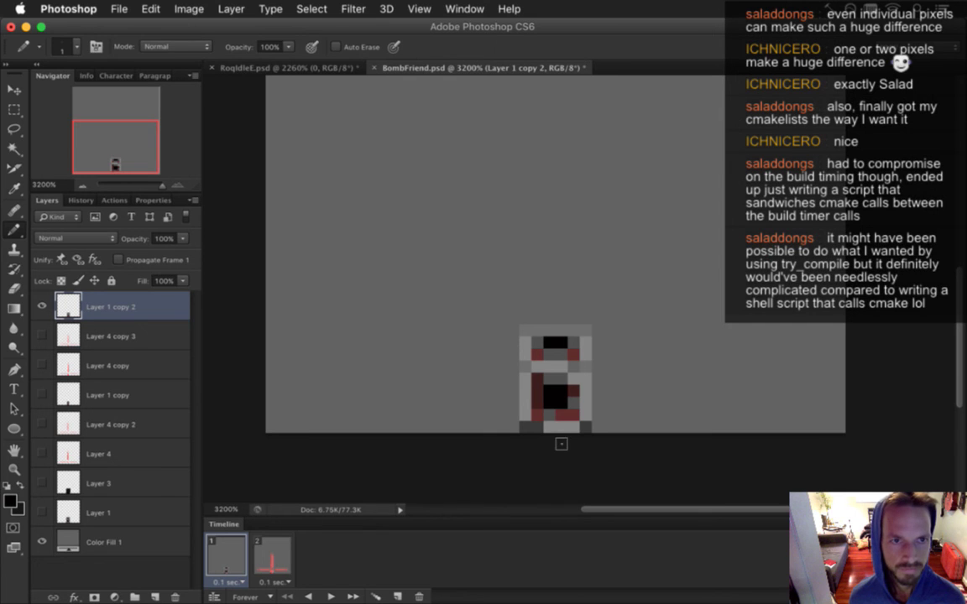
# Step: Recolour the right side of the lower window with dark red in its upper corner and red near its base
pyautogui.press('i')
pyautogui.click(578, 402)
pyautogui.press('b')
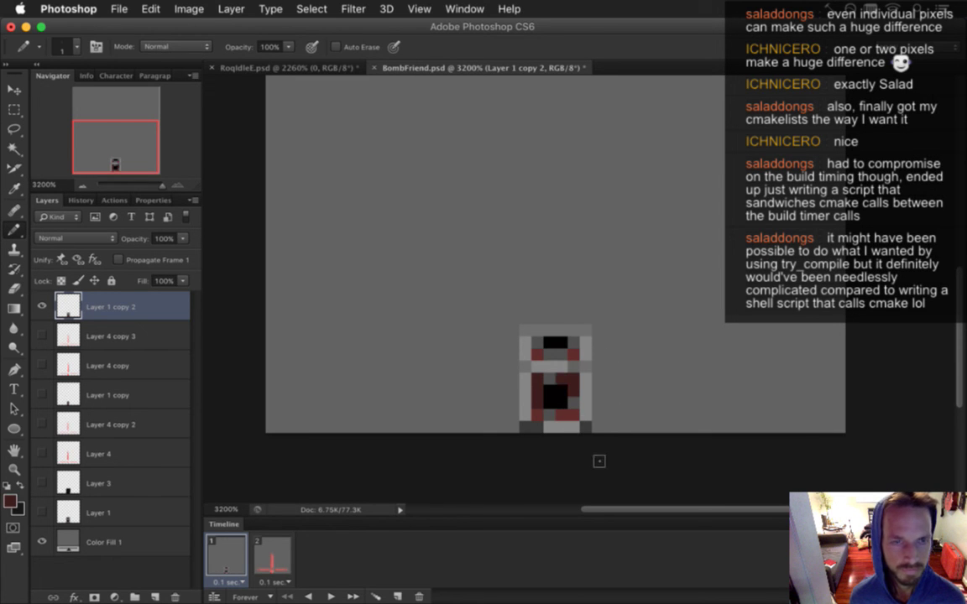
pyautogui.press('i')
pyautogui.press('b')
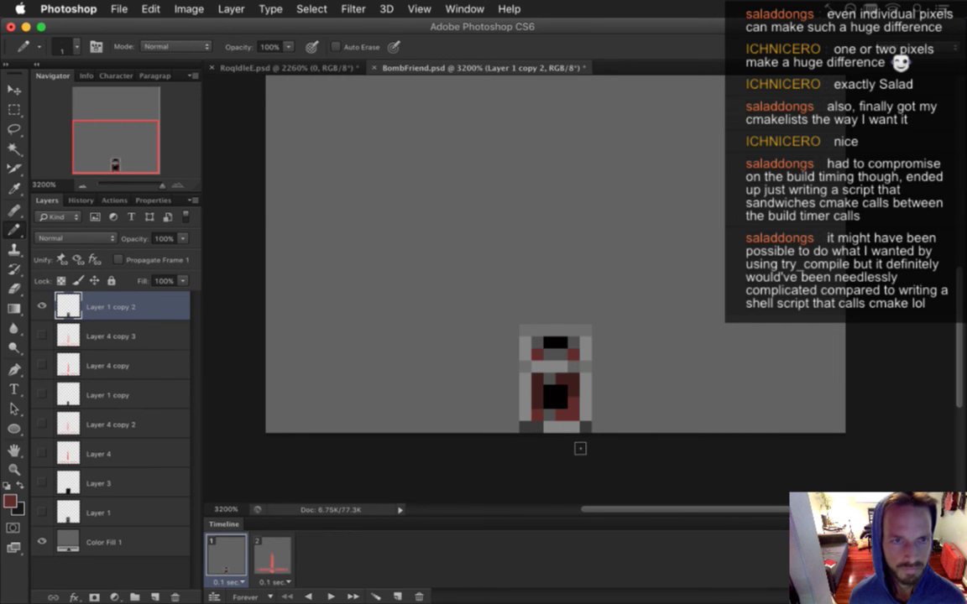
# Step: Paint one dark grey pixel to the right of the lower window's black square and save the file
pyautogui.press('i')
pyautogui.click(551, 389)
pyautogui.press('b')
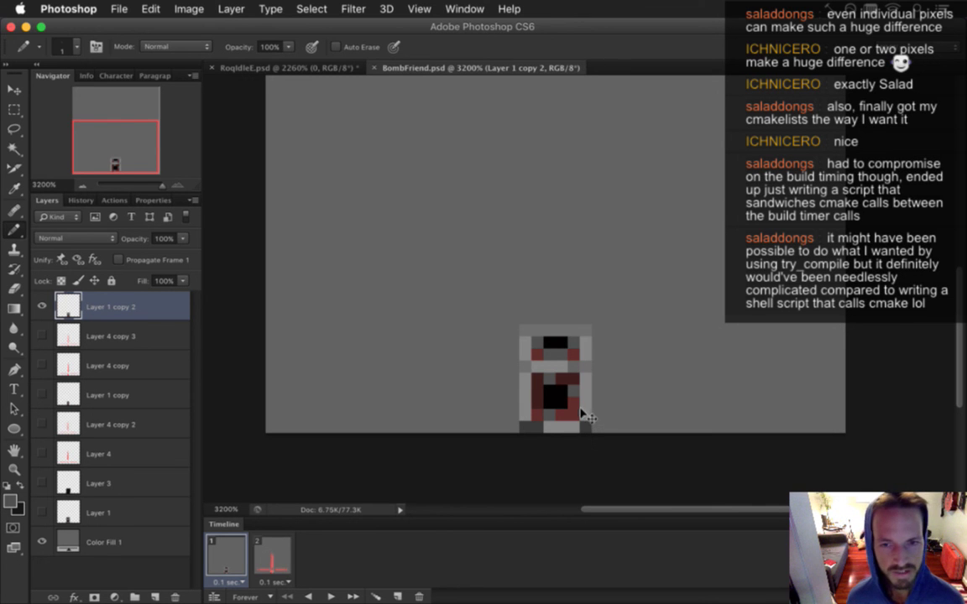
pyautogui.press('i')
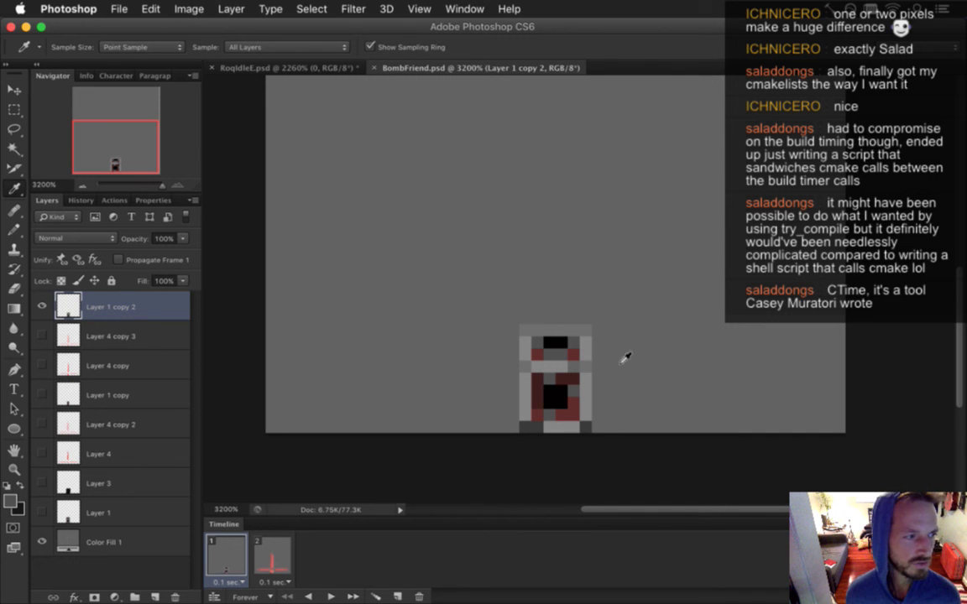
# Step: Switch to Chrome, search for "ctime" in a new tab, and refine the search to "ctime tool casey"
pyautogui.moveTo(962, 91)
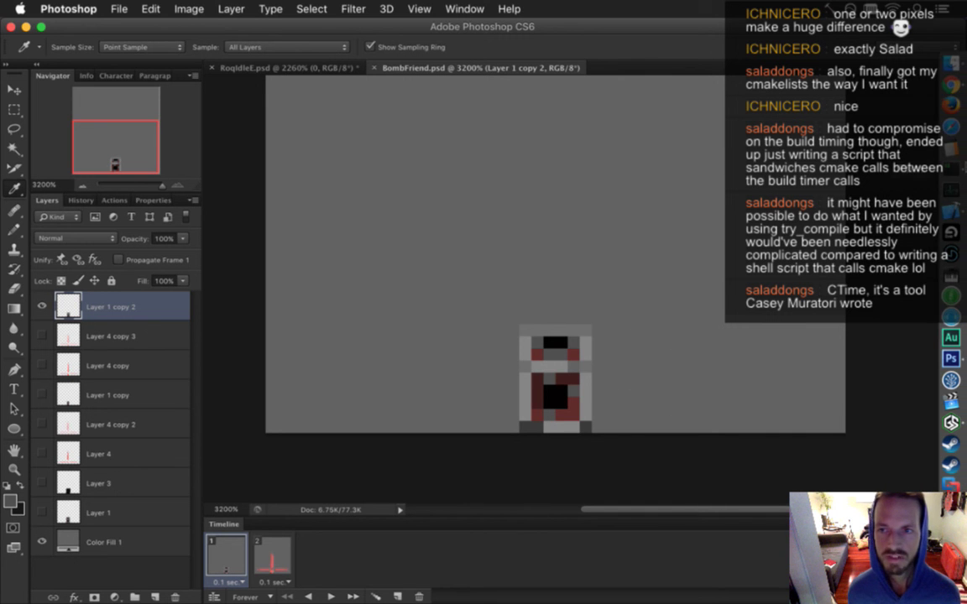
pyautogui.click(952, 104)
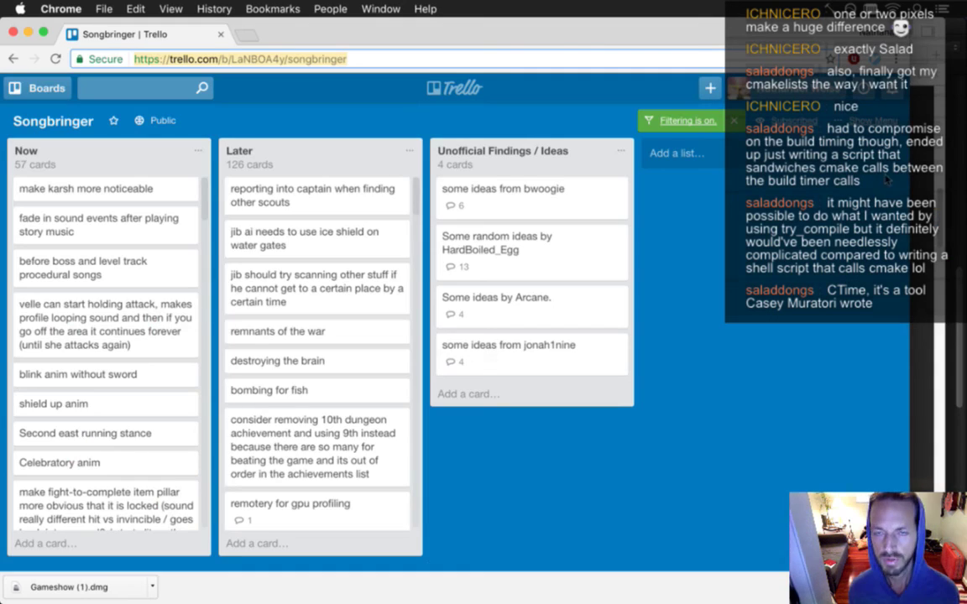
pyautogui.press('super+t')
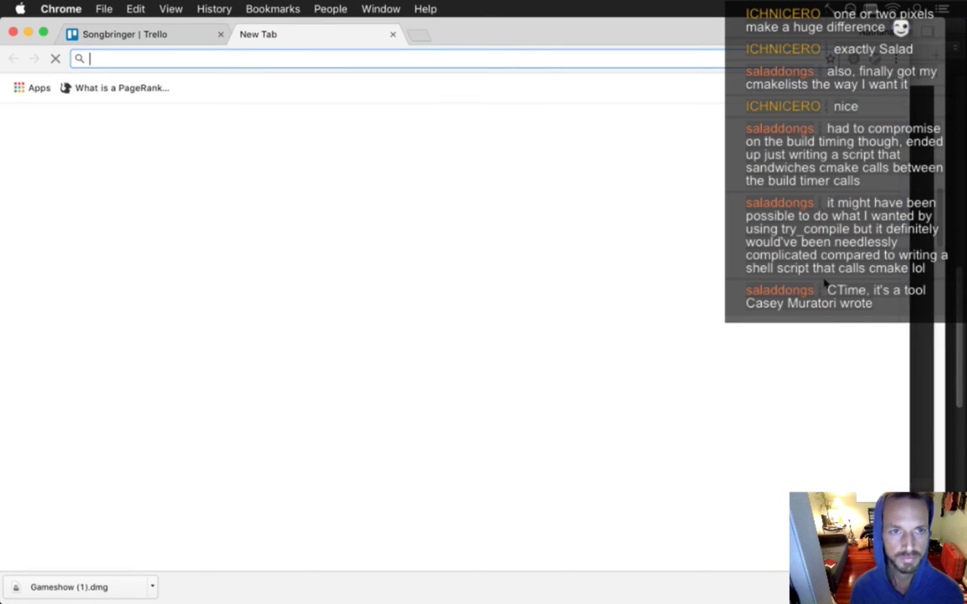
pyautogui.write('ctime')
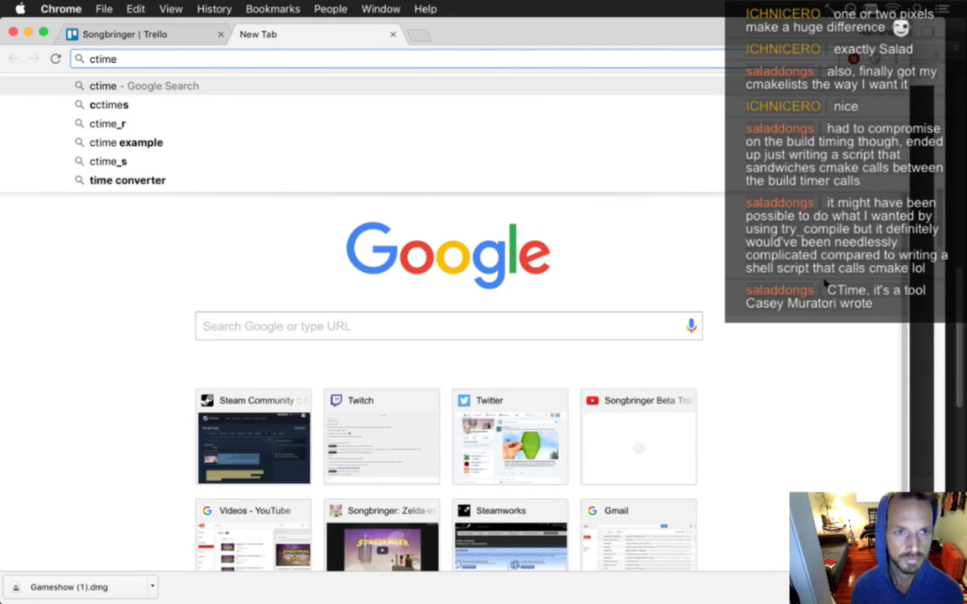
pyautogui.press('Return')
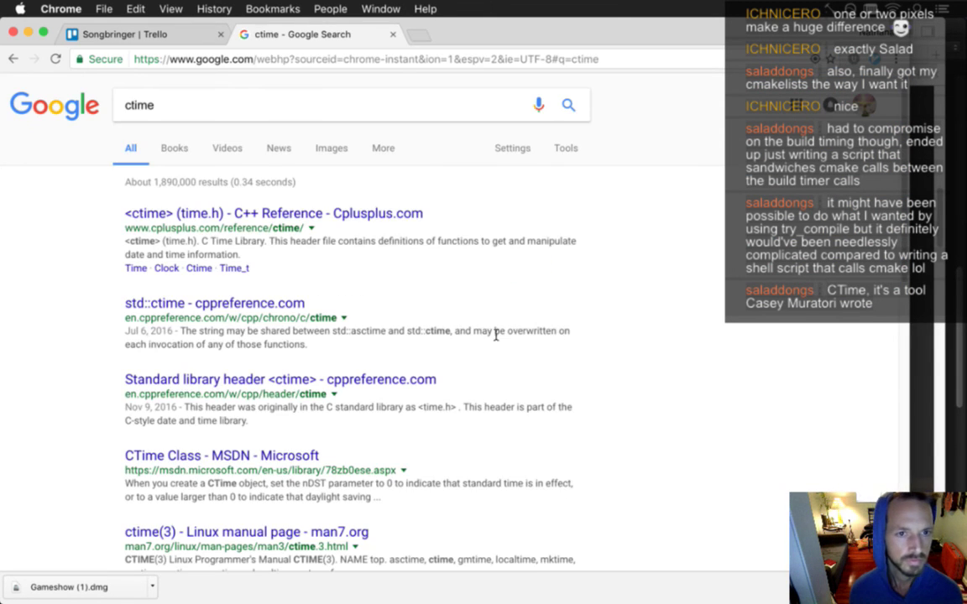
pyautogui.click(265, 114)
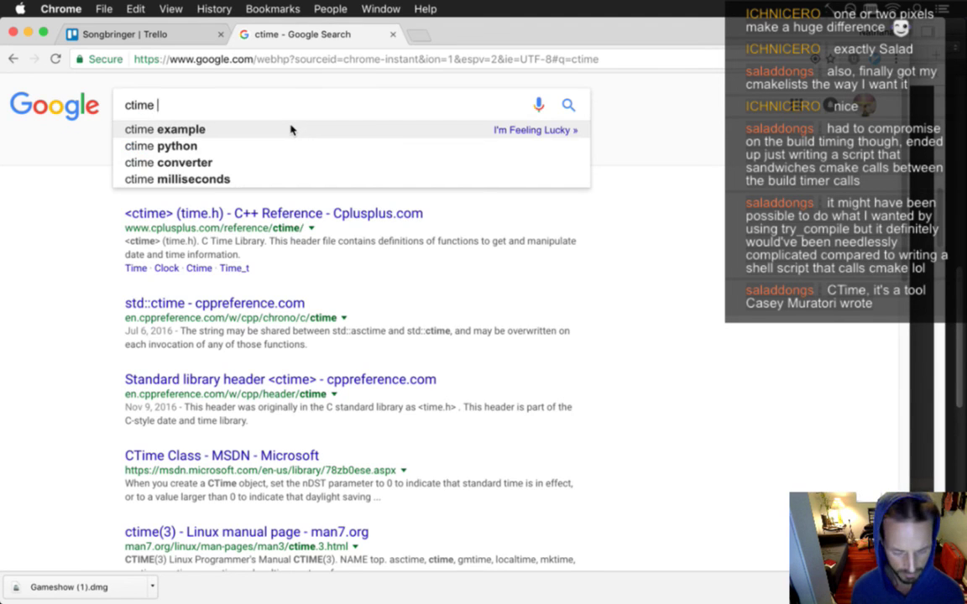
pyautogui.write('tool casey')
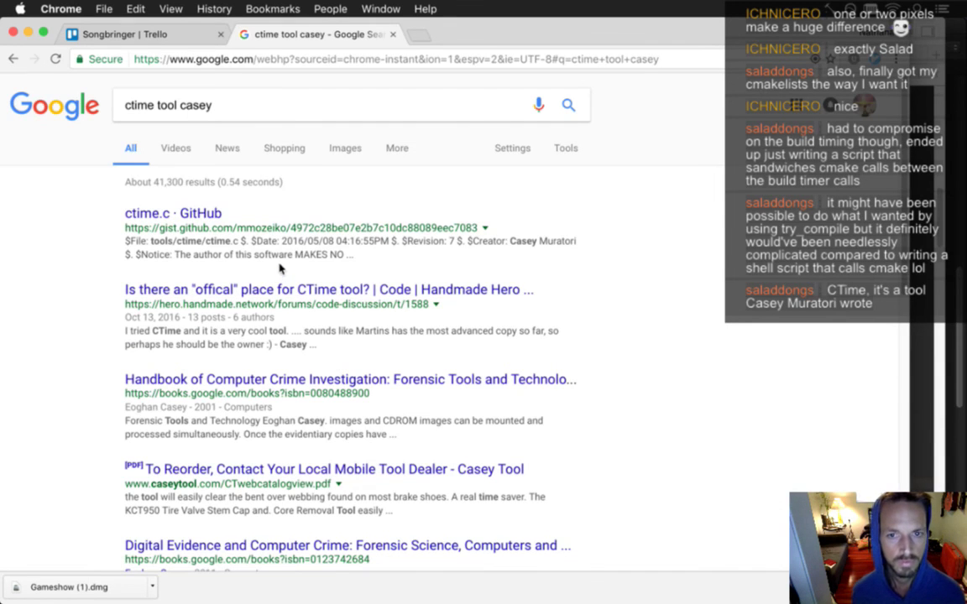
# Step: Open the ctime.c gist, read through its instructions and source code, and close it to return to Photoshop
pyautogui.click(202, 214)
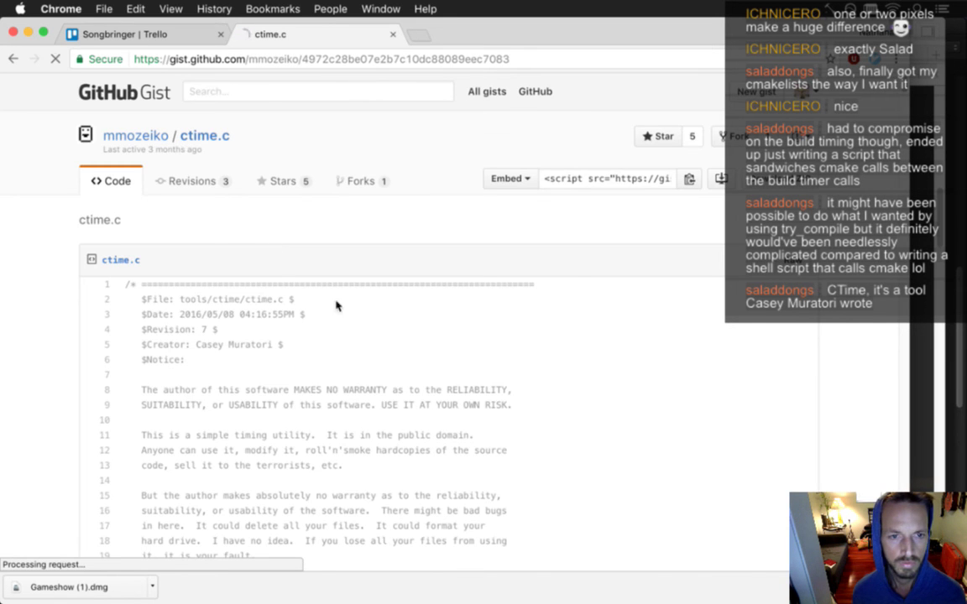
pyautogui.scroll(-10, 902, 104)
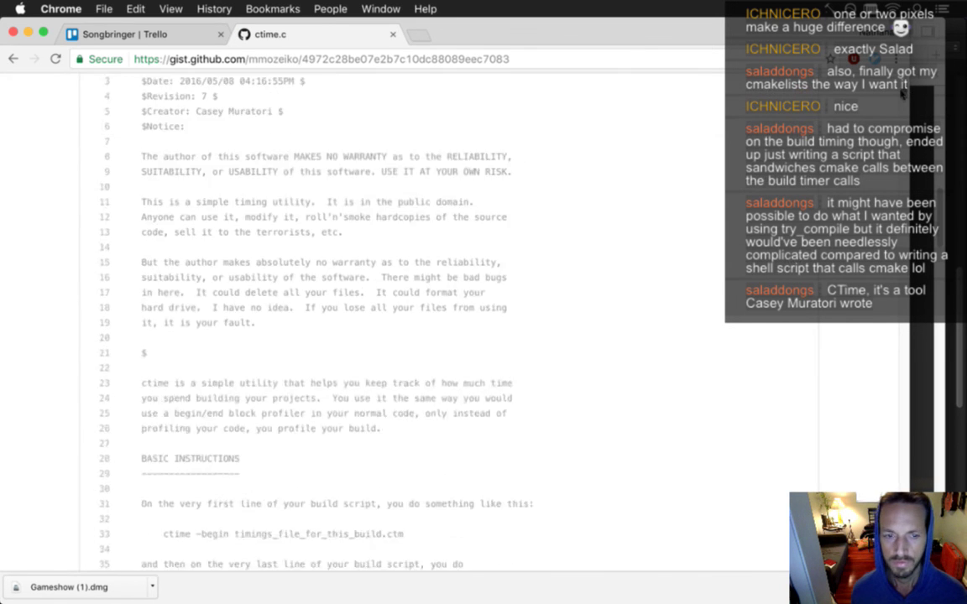
pyautogui.scroll(-12, 902, 105)
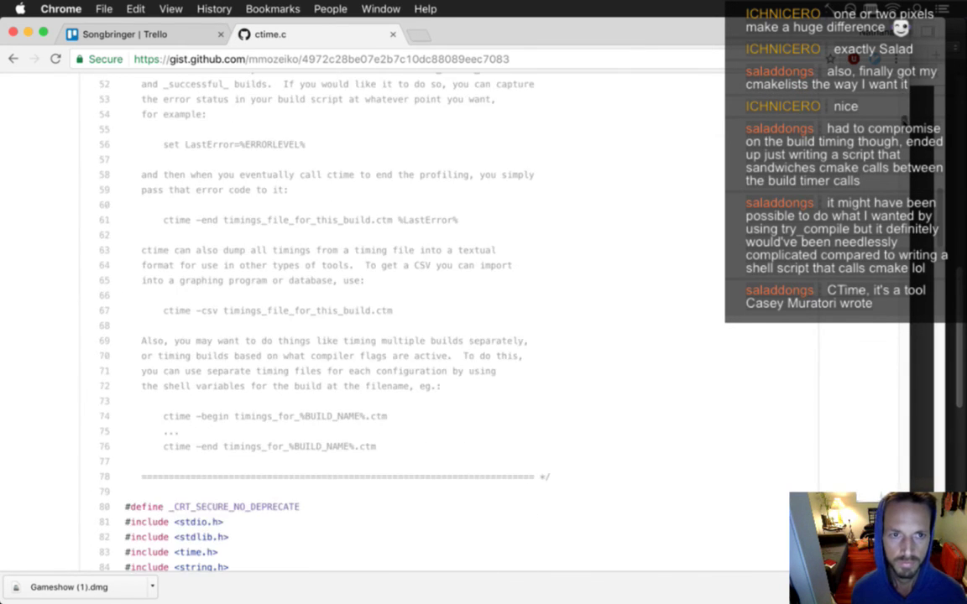
pyautogui.scroll(-2, 449, 323)
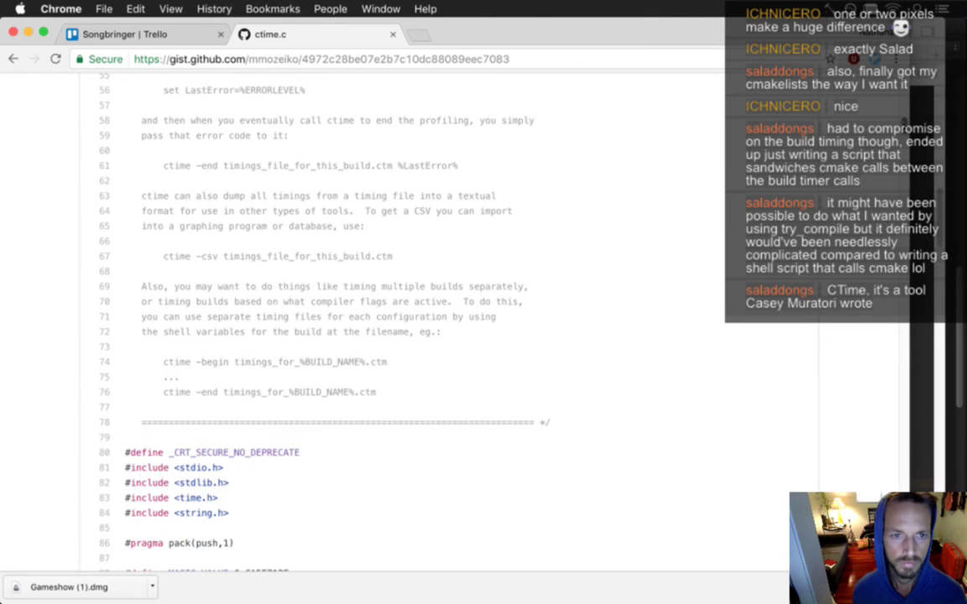
pyautogui.scroll(-3, 713, 222)
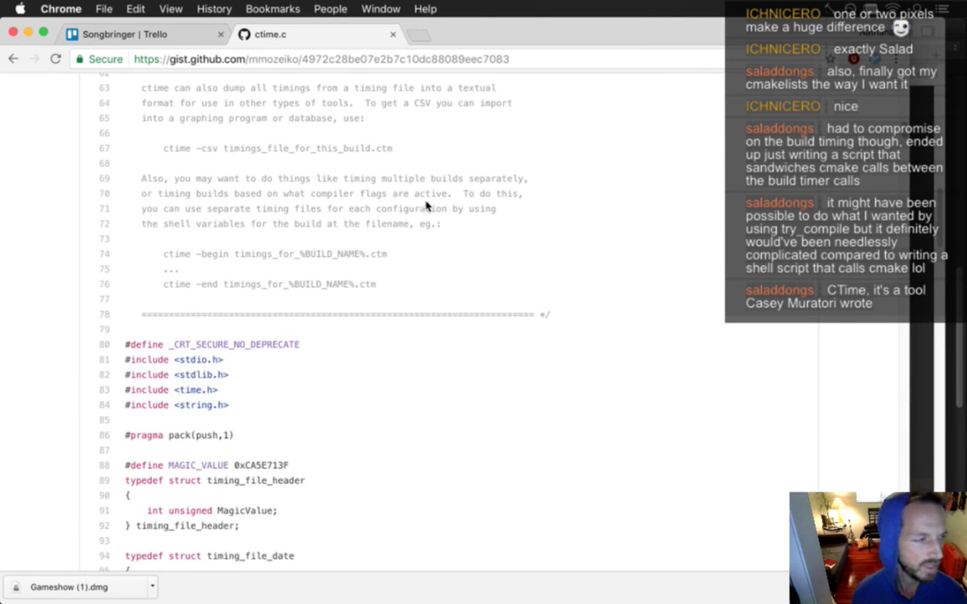
pyautogui.scroll(-15, 449, 323)
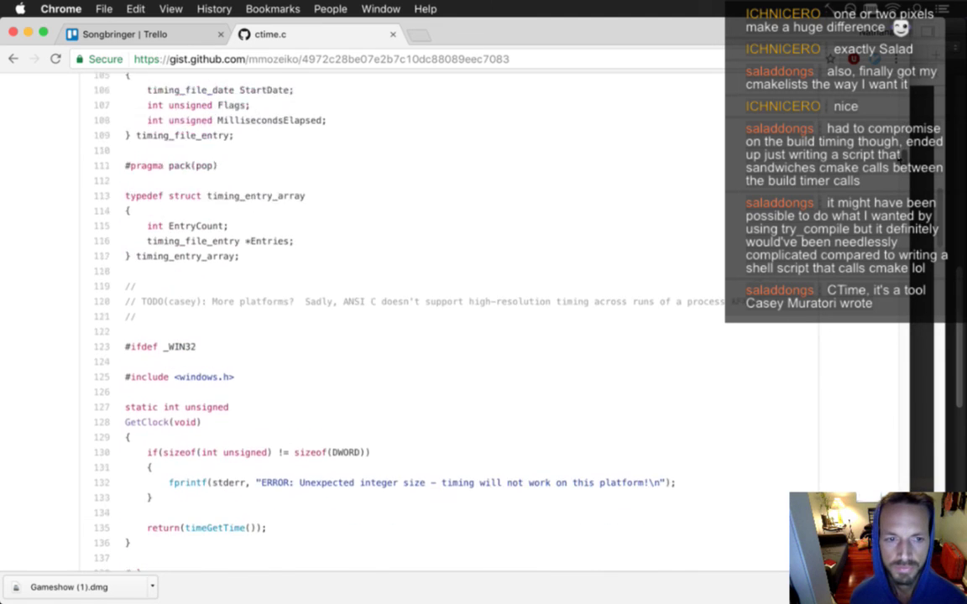
pyautogui.scroll(-18, 544, 322)
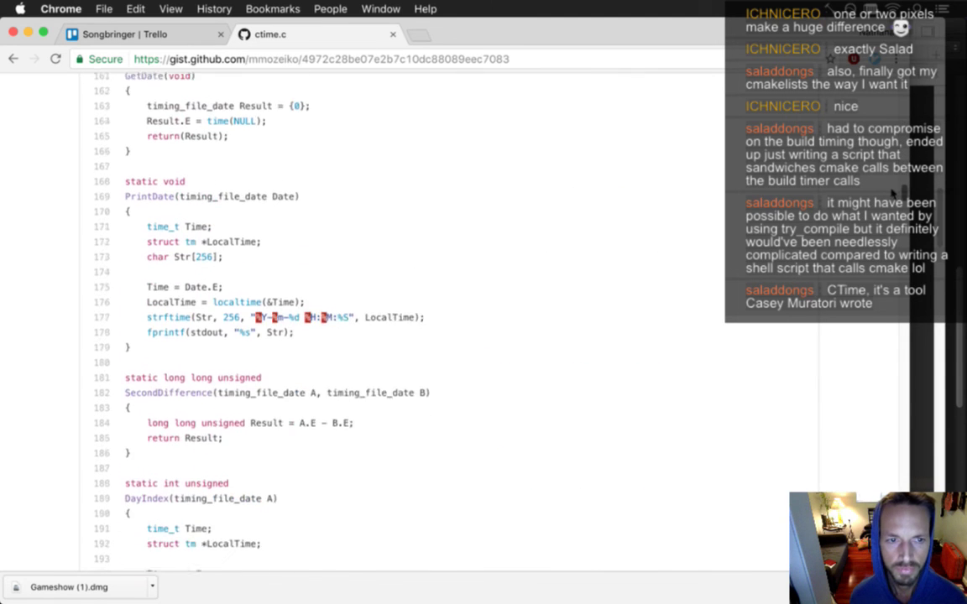
pyautogui.press('super+w')
pyautogui.press('super+Tab')
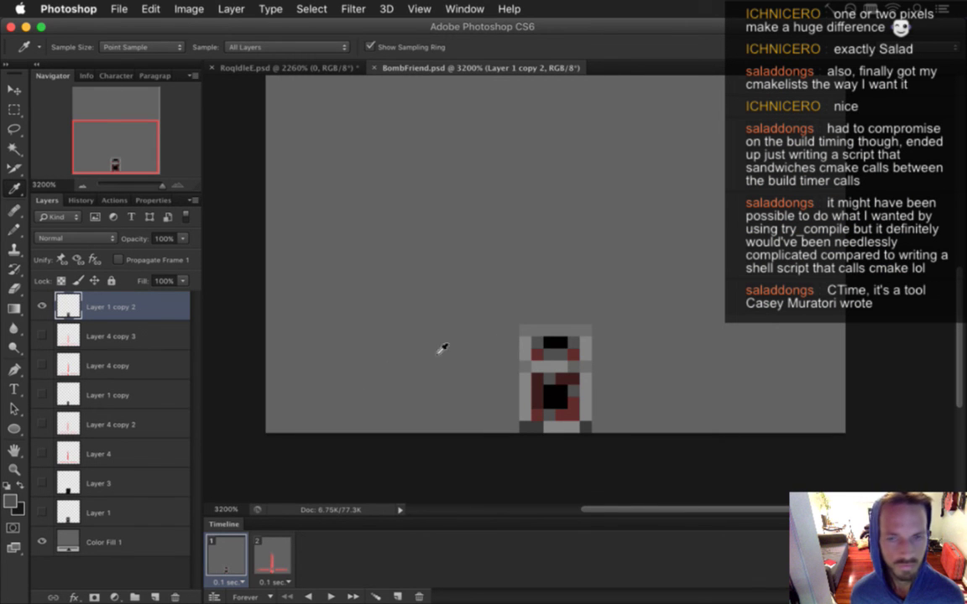
# Step: Marquee the sprite's lower block to gauge its pixel height, multiply 6 by 0.618 in Calculator, and return to Photoshop
pyautogui.press('m')
pyautogui.moveTo(550, 358); pyautogui.dragTo(599, 430)
pyautogui.moveTo(951, 105)
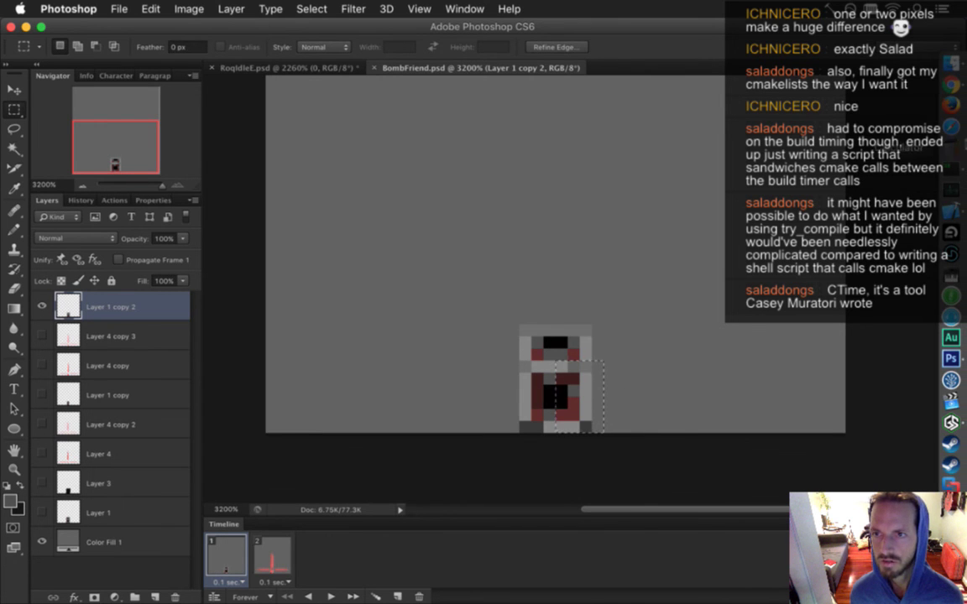
pyautogui.click(951, 149)
pyautogui.click(617, 239)
pyautogui.click(650, 196)
pyautogui.click(616, 306)
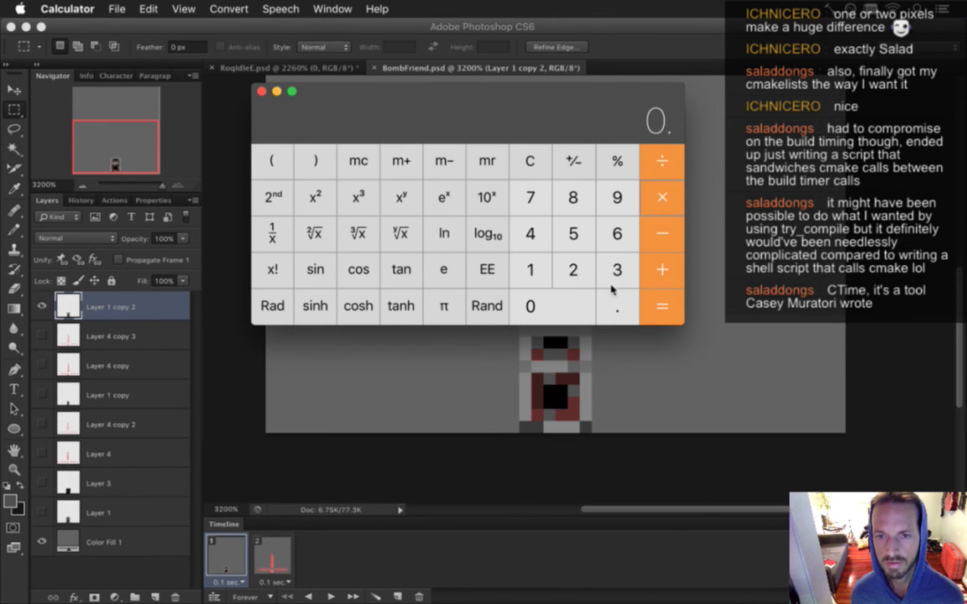
pyautogui.click(603, 239)
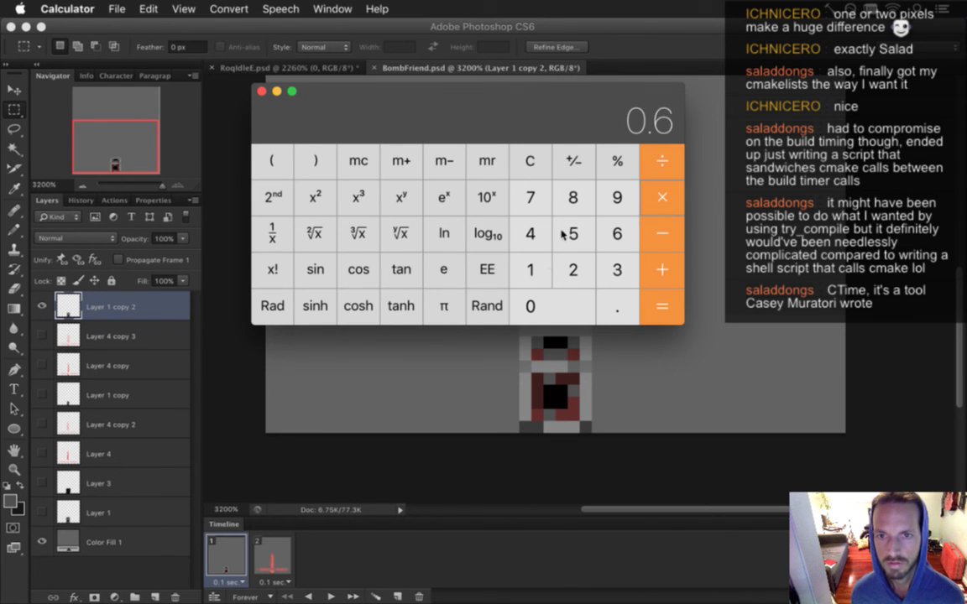
pyautogui.click(532, 270)
pyautogui.click(573, 196)
pyautogui.click(659, 306)
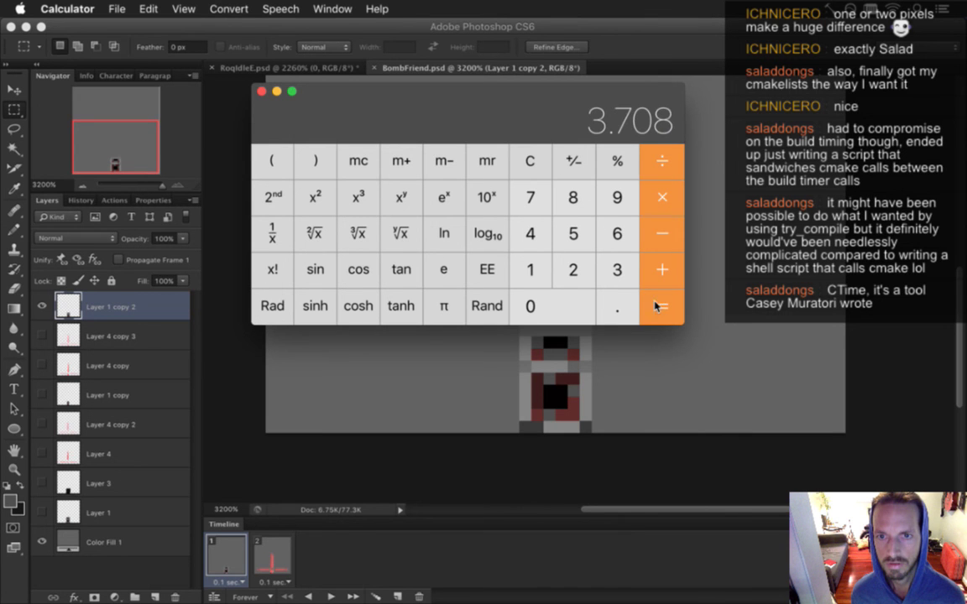
pyautogui.click(542, 163)
pyautogui.moveTo(255, 94); pyautogui.dragTo(256, 96)
pyautogui.click(258, 93)
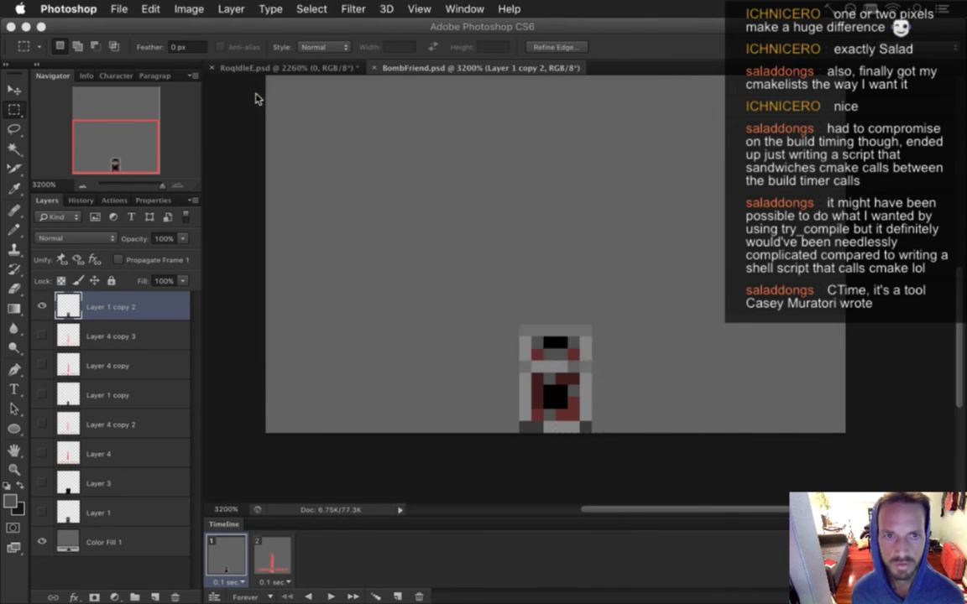
# Step: Heighten the sprite's upper block with sampled greys, adding a new top row with two lighter pixels and a dark grey interior row below
pyautogui.press('b')
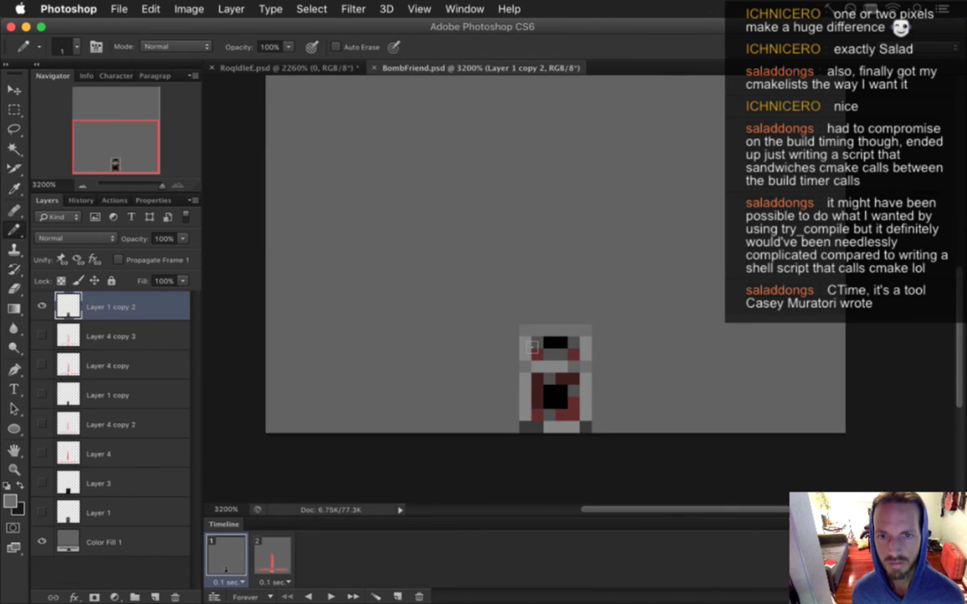
pyautogui.keyDown('alt'); pyautogui.click(587, 359); pyautogui.keyUp('alt')
pyautogui.click(574, 319)
pyautogui.click(563, 319)
pyautogui.keyDown('alt'); pyautogui.click(543, 351); pyautogui.keyUp('alt')
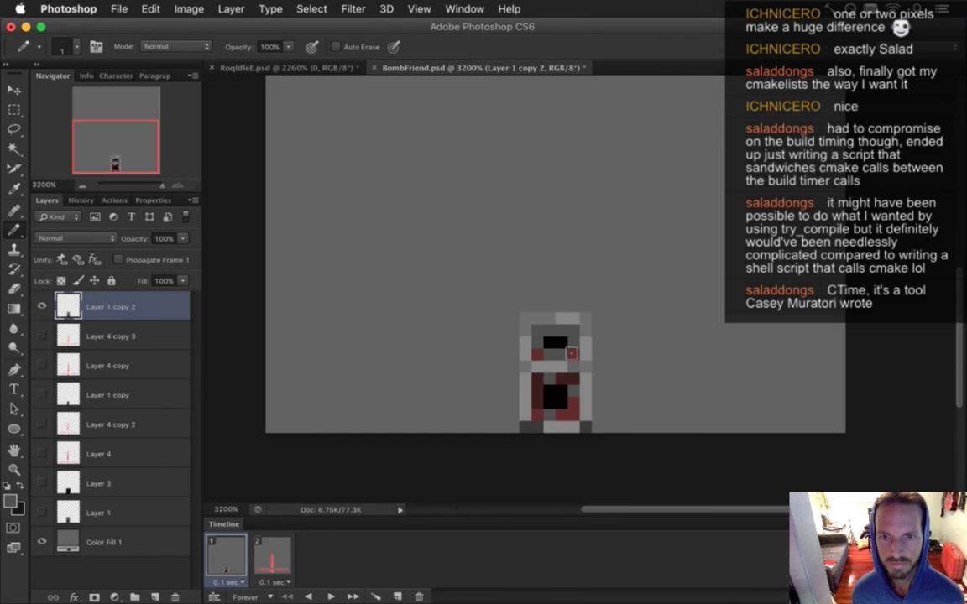
pyautogui.keyDown('alt'); pyautogui.click(532, 352); pyautogui.keyUp('alt')
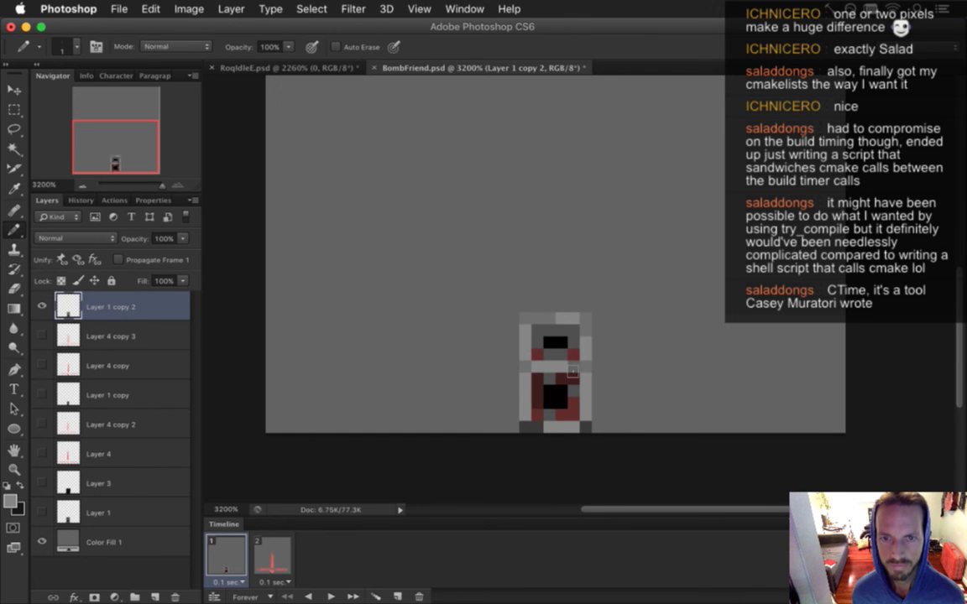
# Step: Paint dark red pixels along the upper block's top interior row, add a brighter red pixel beneath its black center, and save the file
pyautogui.press('super+s')
pyautogui.keyDown('alt'); pyautogui.click(545, 359); pyautogui.keyUp('alt')
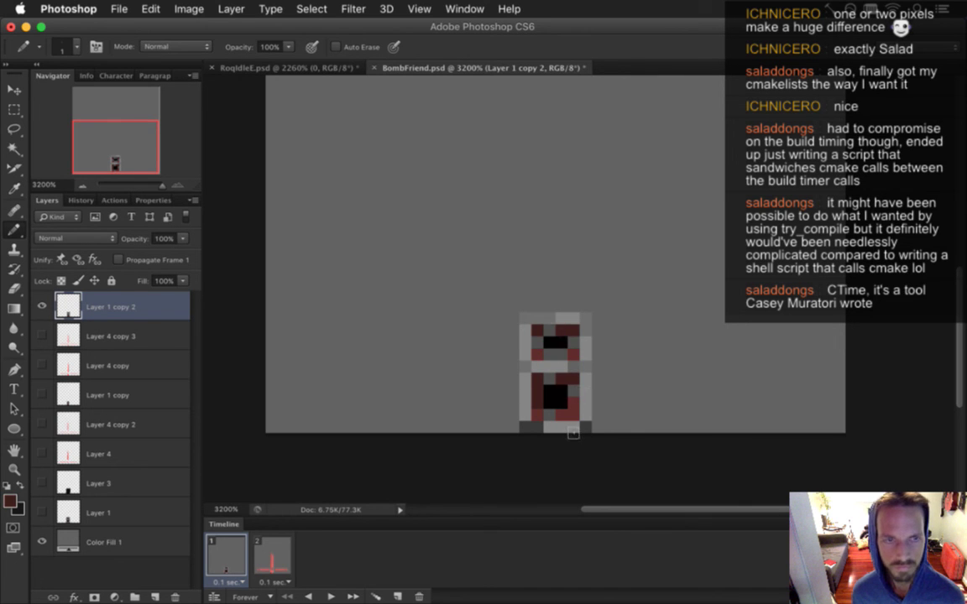
pyautogui.keyDown('alt'); pyautogui.click(536, 357); pyautogui.keyUp('alt')
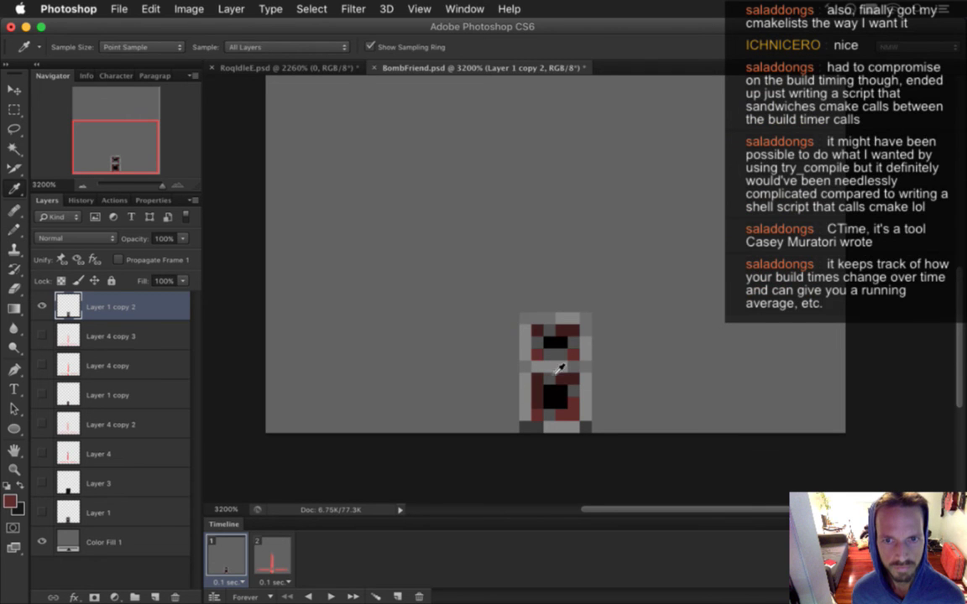
pyautogui.click(549, 355)
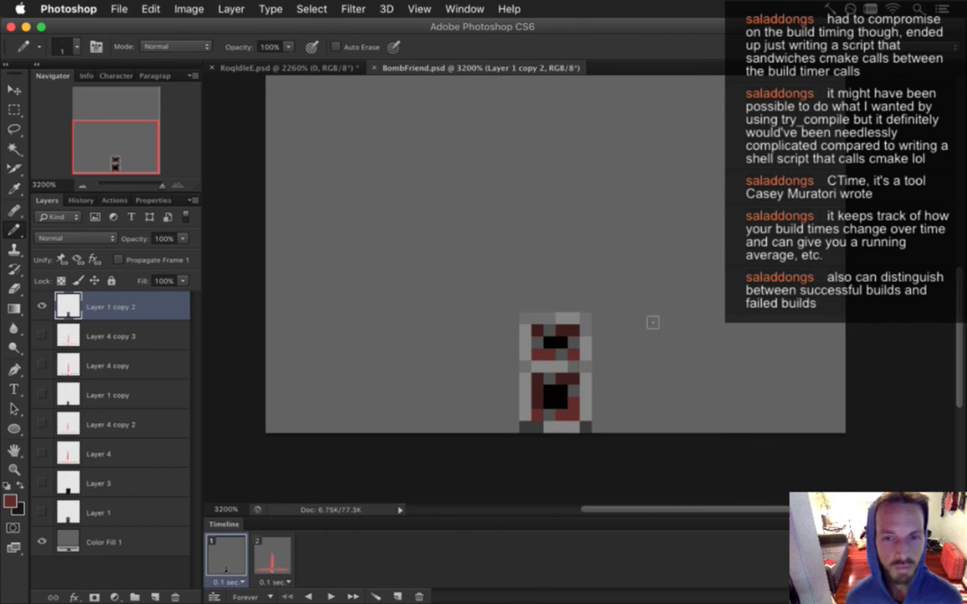
# Step: Compare animation frames 1 and 2 by switching back and forth between them
pyautogui.click(273, 556)
pyautogui.click(239, 554)
pyautogui.click(260, 558)
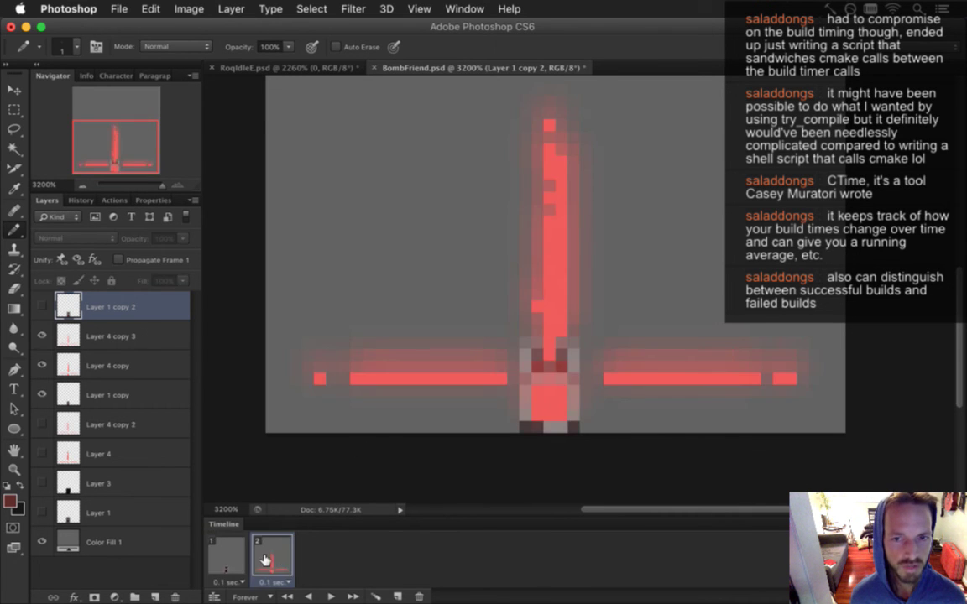
pyautogui.click(245, 562)
pyautogui.click(271, 558)
pyautogui.click(234, 560)
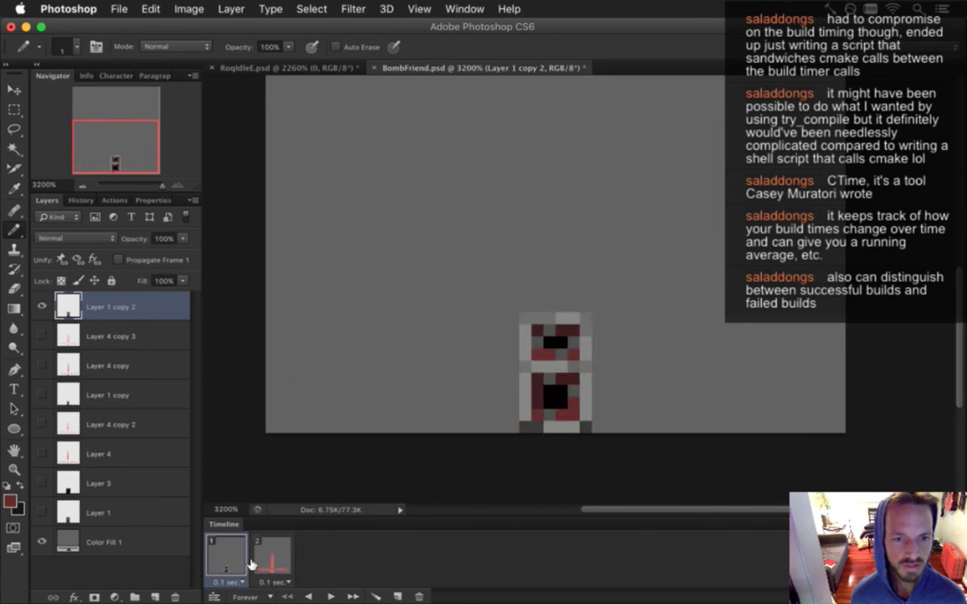
pyautogui.click(281, 560)
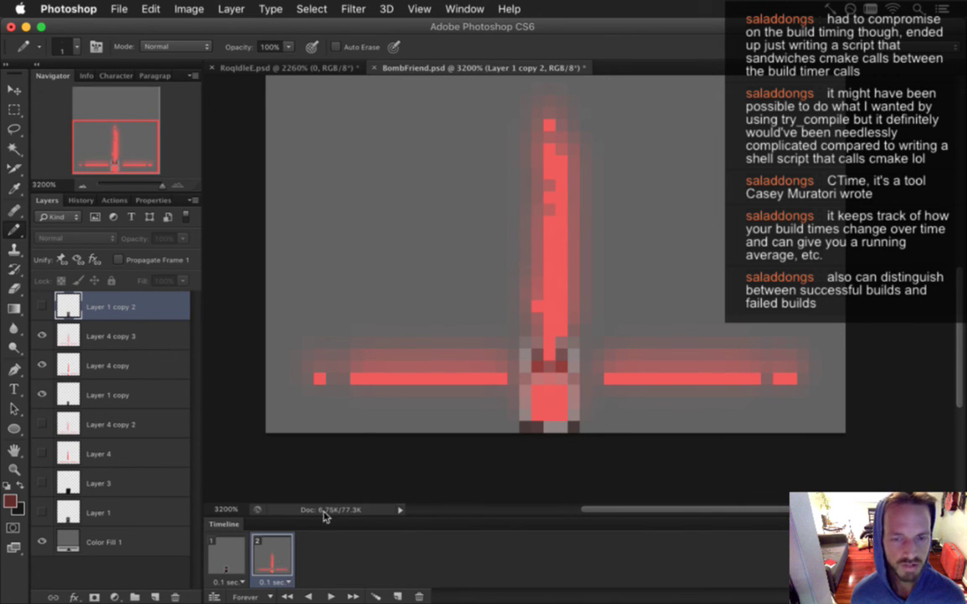
pyautogui.click(239, 559)
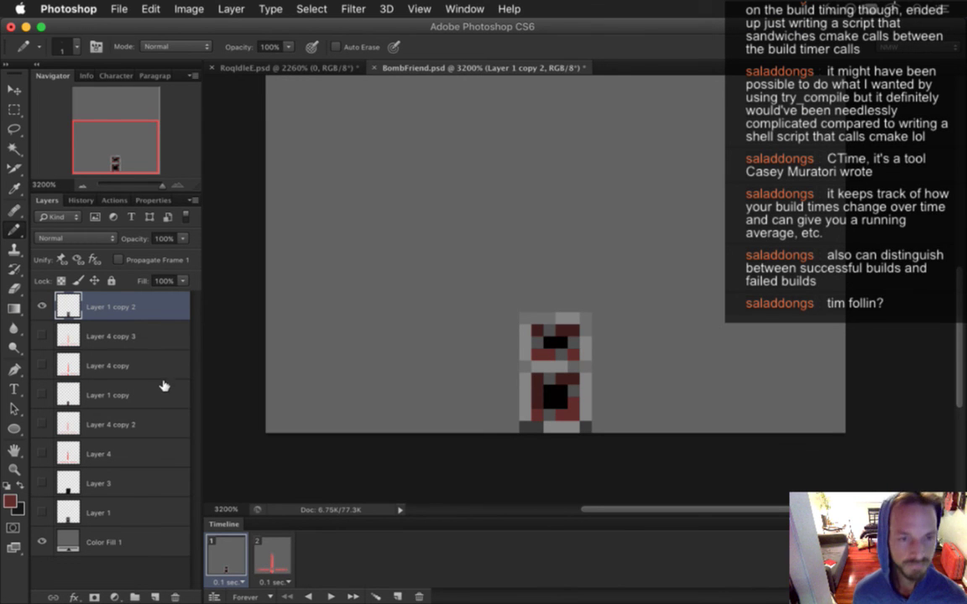
# Step: In frame 2, duplicate Layer 4 copy and place the duplicate at the top of the layer stack
pyautogui.click(266, 557)
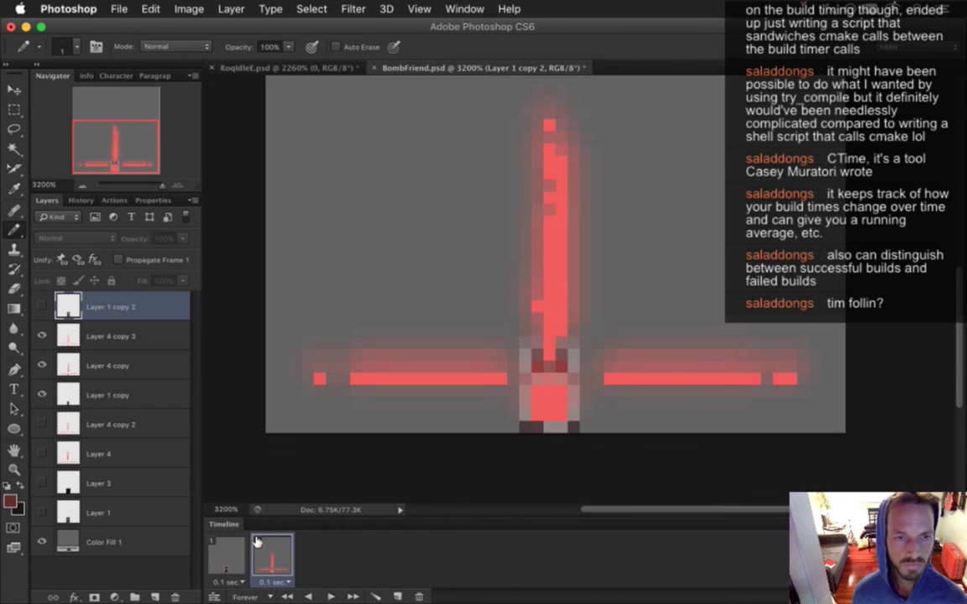
pyautogui.click(91, 361)
pyautogui.press('super+j')
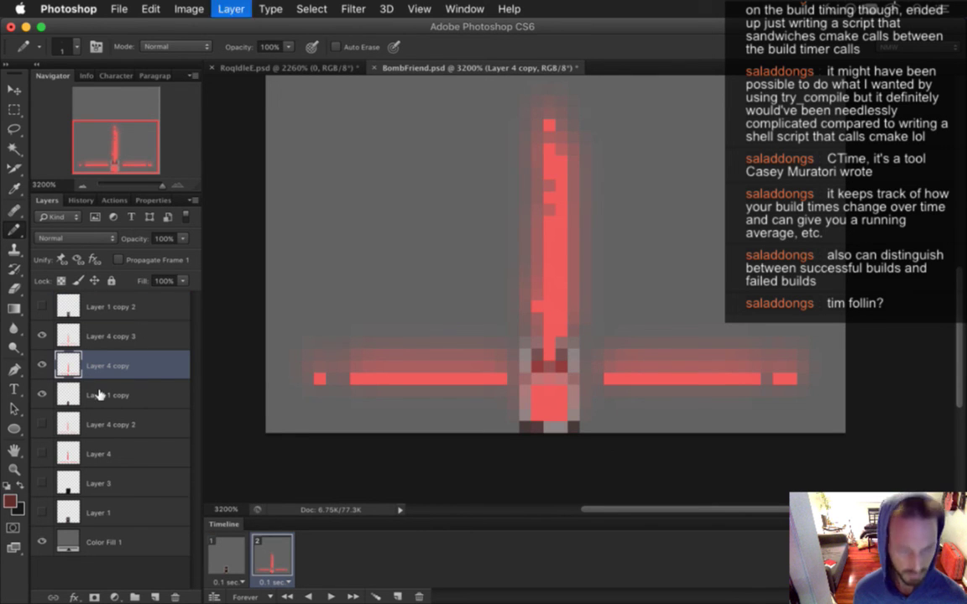
pyautogui.moveTo(69, 355); pyautogui.dragTo(88, 309)
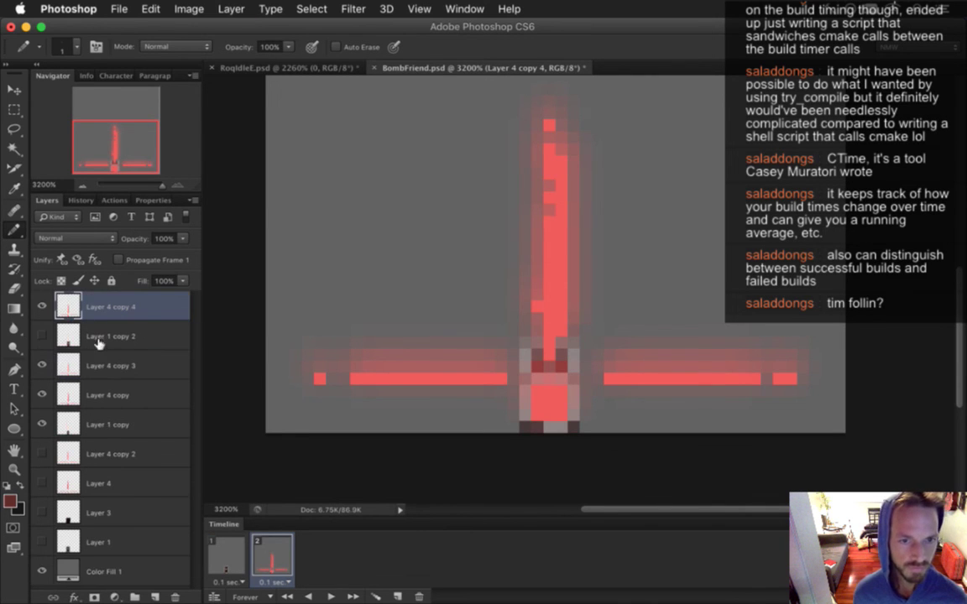
# Step: Hide Layer 4 copy, Layer 1 copy and Layer 4 copy 3 in frame 2, and show Layer 1 copy 2
pyautogui.click(42, 396)
pyautogui.click(43, 395)
pyautogui.click(42, 367)
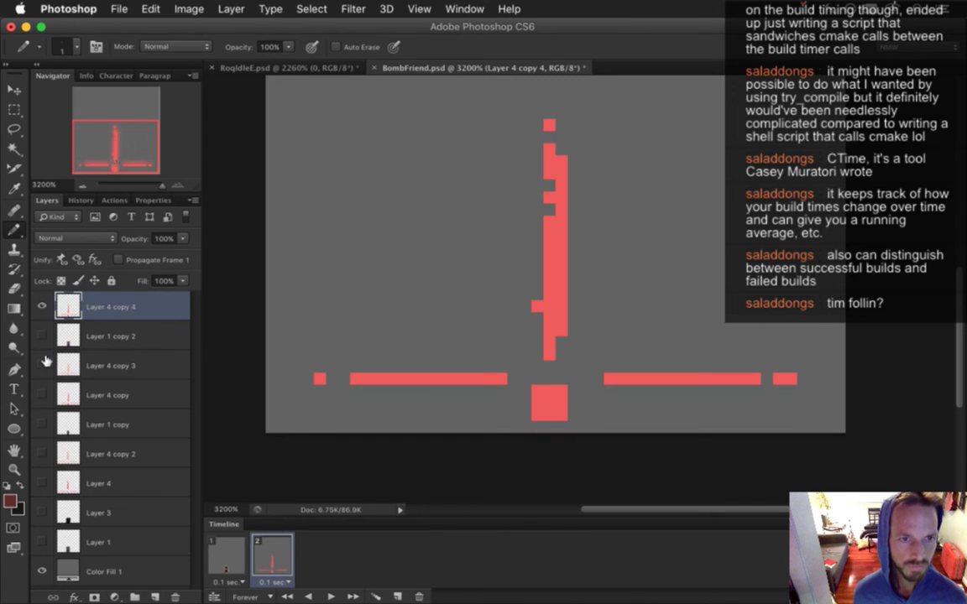
pyautogui.click(42, 336)
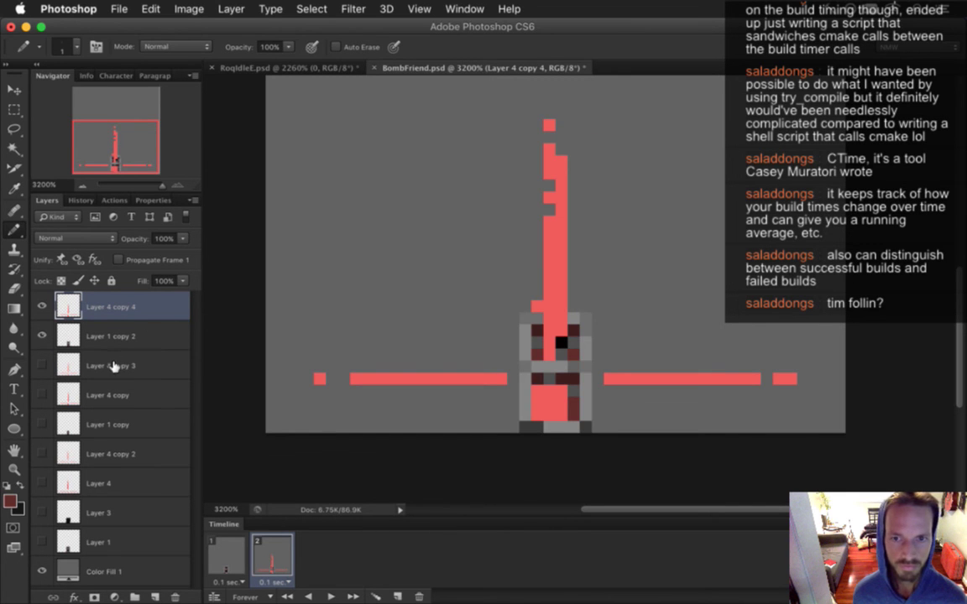
# Step: On frame 1, marquee from the canvas's left edge to its horizontal midpoint to check how the sprite is centered
pyautogui.click(227, 547)
pyautogui.press('m')
pyautogui.moveTo(262, 265)
pyautogui.mouseDown()
pyautogui.moveTo(512, 436)
pyautogui.moveTo(545, 446)
pyautogui.moveTo(506, 378)
pyautogui.mouseUp()
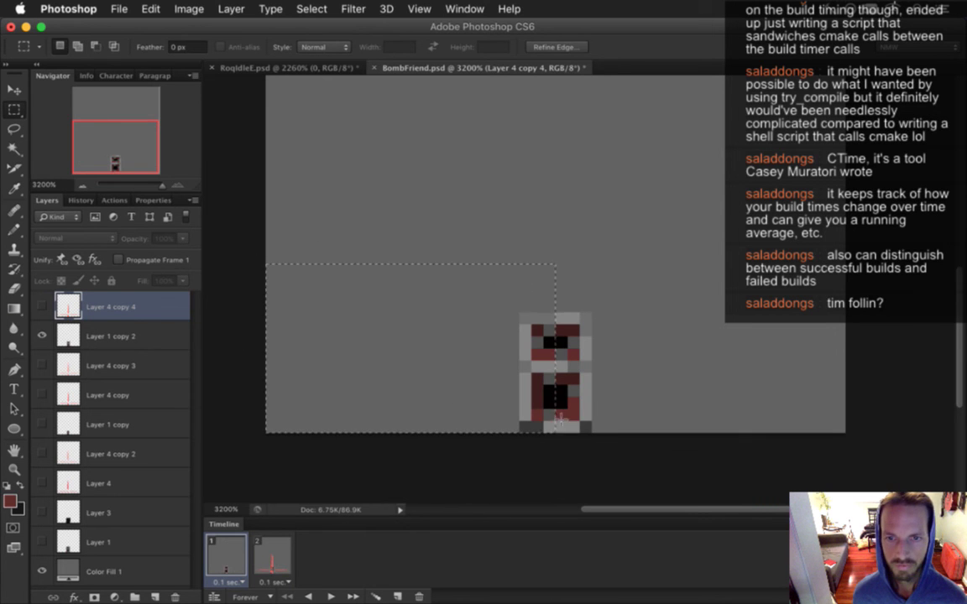
# Step: In frame 2, select the vertical red beam on Layer 4 copy 4, move it up one pixel, and clear the selection
pyautogui.click(277, 540)
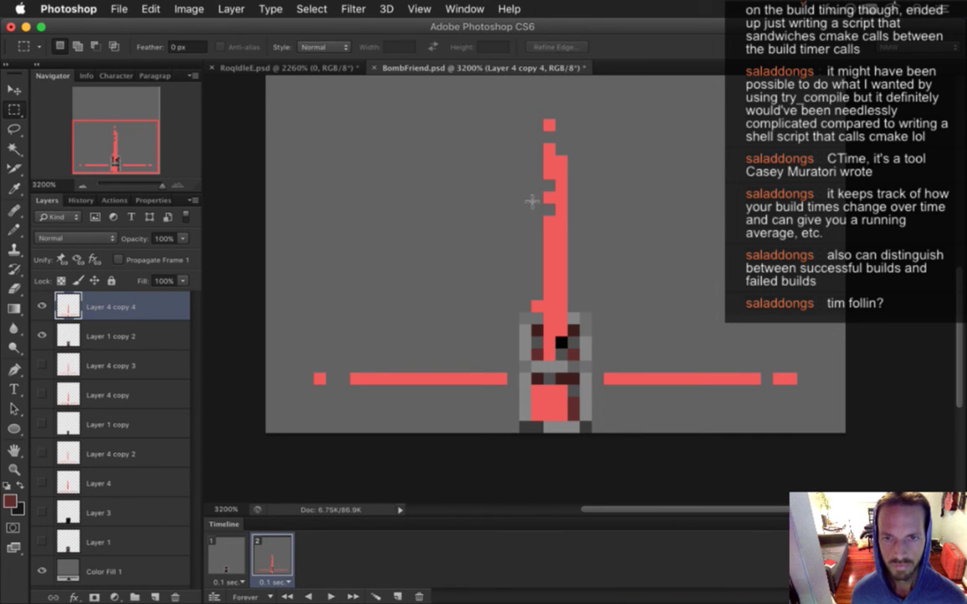
pyautogui.moveTo(508, 108); pyautogui.dragTo(589, 368)
pyautogui.press('v')
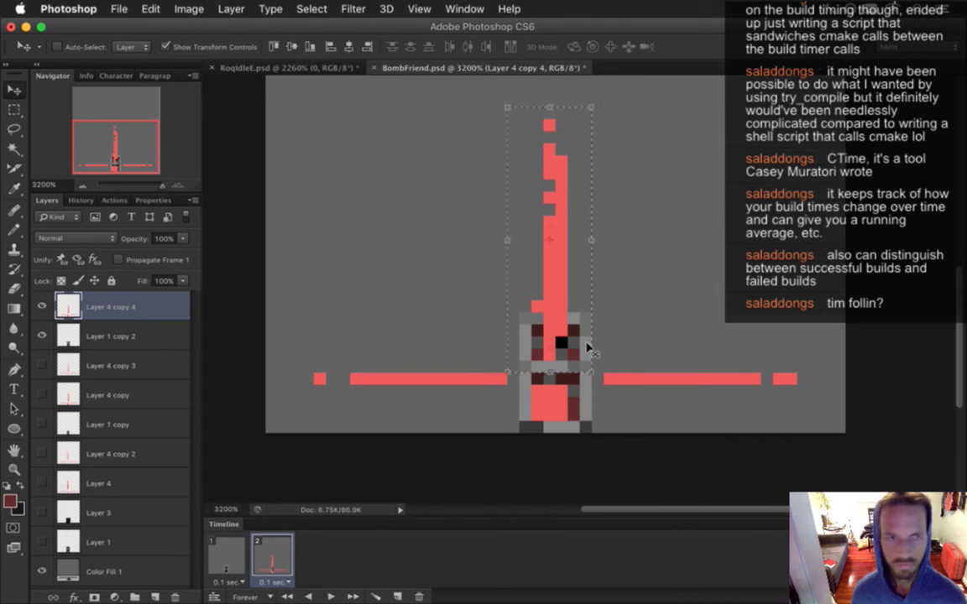
pyautogui.press('Up')
pyautogui.hotkey('ctrl', 'd')
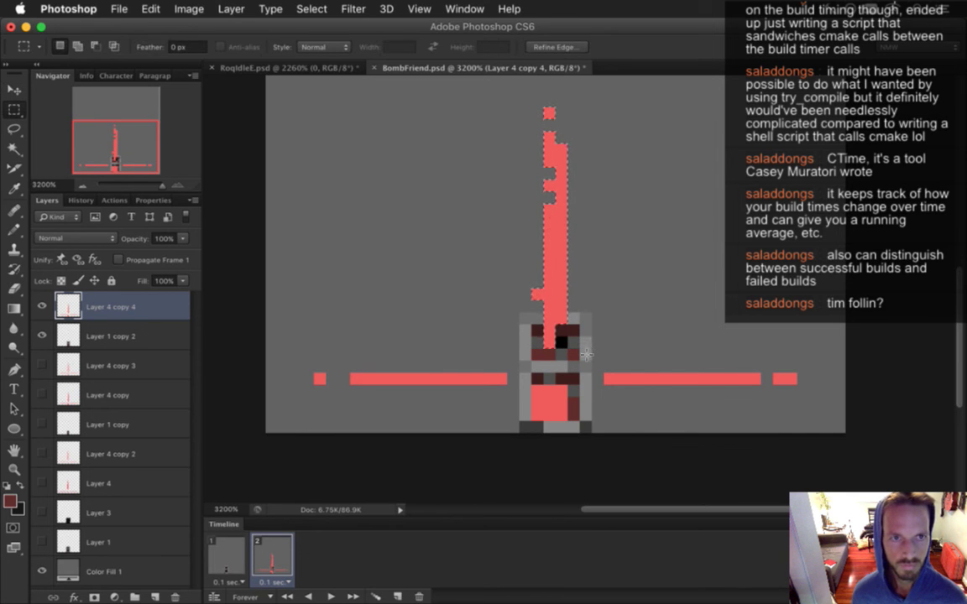
# Step: Extend the red square in the sprite's lower block to 4 by 4 pixels using the Pencil with the sampled red
pyautogui.press('i')
pyautogui.click(552, 396)
pyautogui.press('b')
pyautogui.moveTo(538, 378)
pyautogui.mouseDown()
pyautogui.moveTo(563, 378)
pyautogui.moveTo(573, 416)
pyautogui.mouseUp()
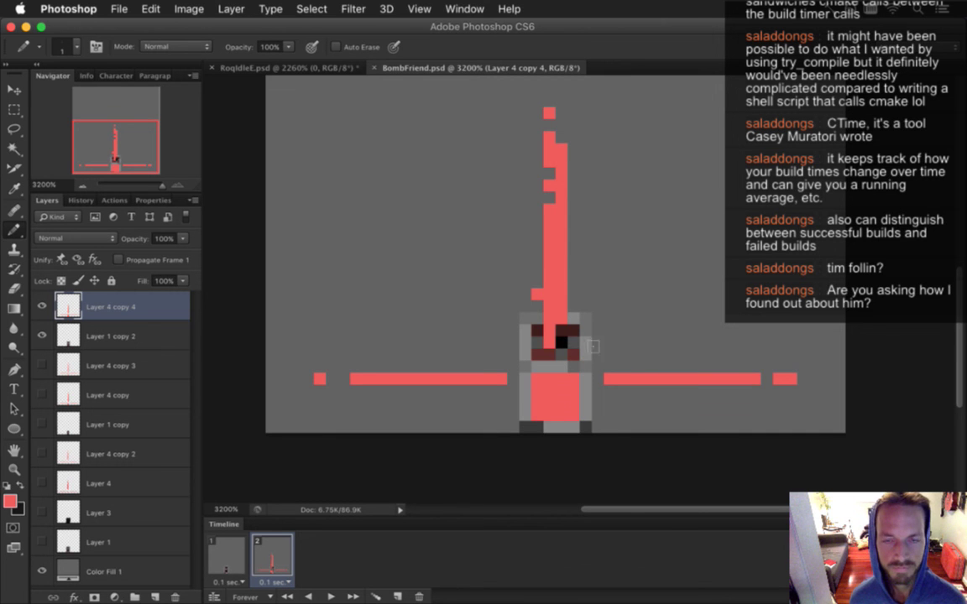
# Step: Zoom out to about 2600% and check the reworked beam frame against frame 1
pyautogui.scroll(-5, 571, 315)
pyautogui.moveTo(570, 316); pyautogui.dragTo(582, 376)
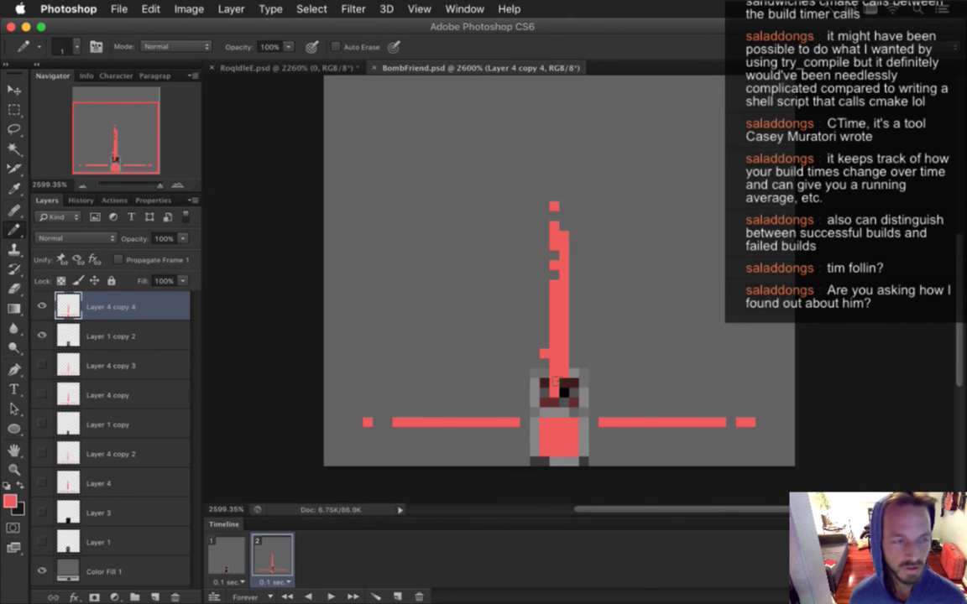
pyautogui.click(238, 558)
pyautogui.click(270, 564)
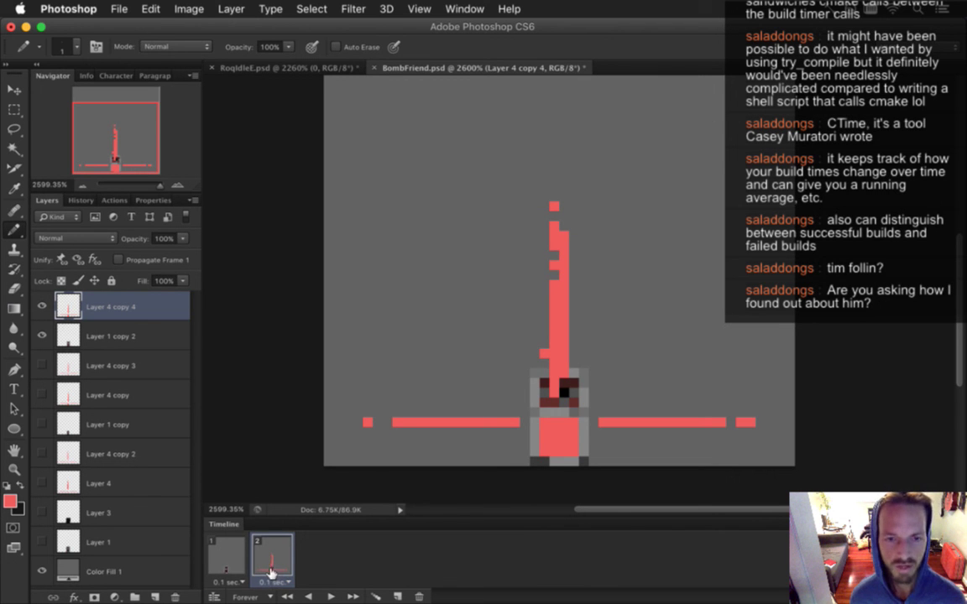
pyautogui.keyDown('shift'); pyautogui.click(228, 564); pyautogui.keyUp('shift')
# Step: In frame 2, duplicate Layer 4 copy 4 and apply a Gaussian Blur with a 1.0 pixel radius to the duplicate
pyautogui.click(270, 550)
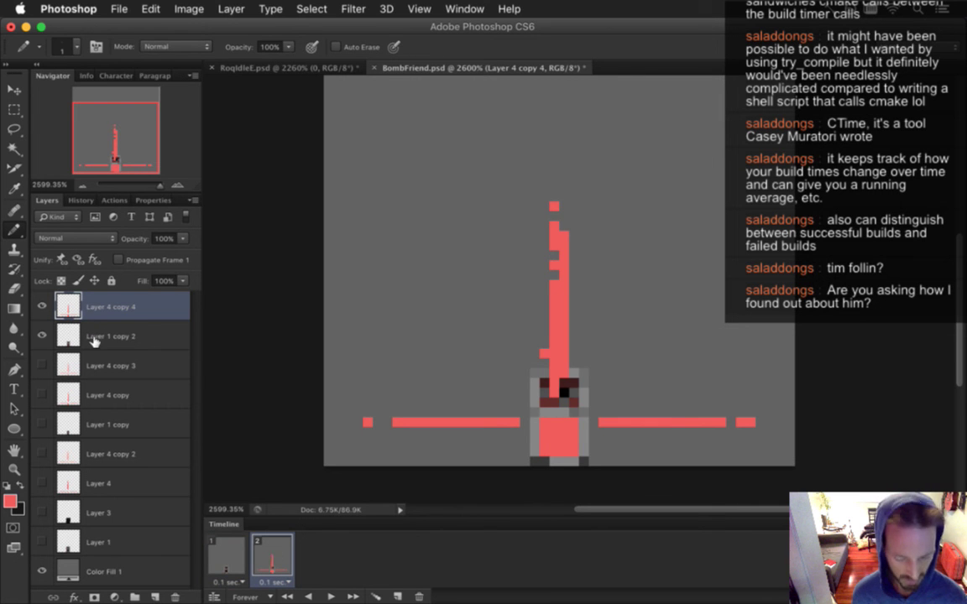
pyautogui.press('super+j')
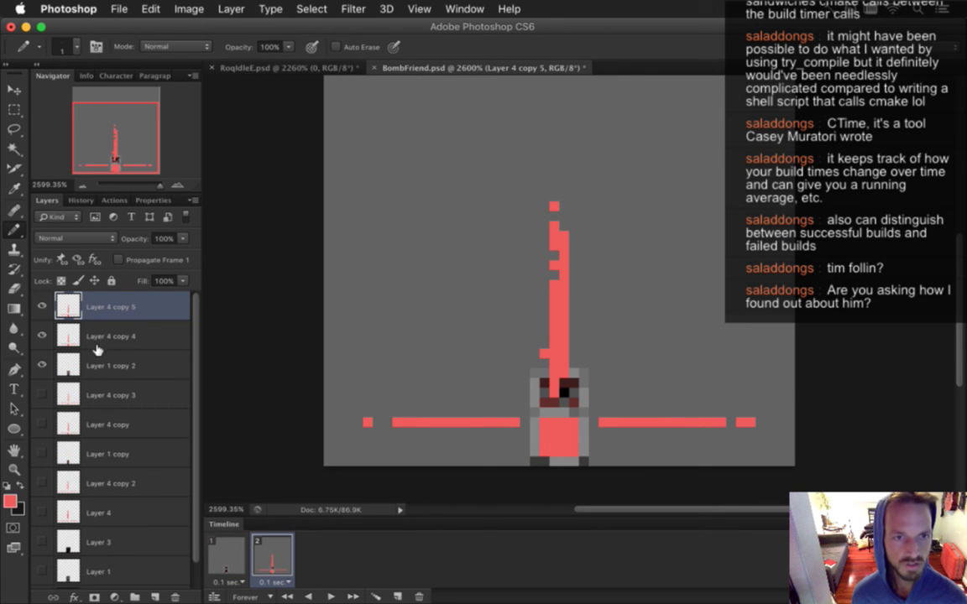
pyautogui.click(311, 8)
pyautogui.moveTo(344, 12)
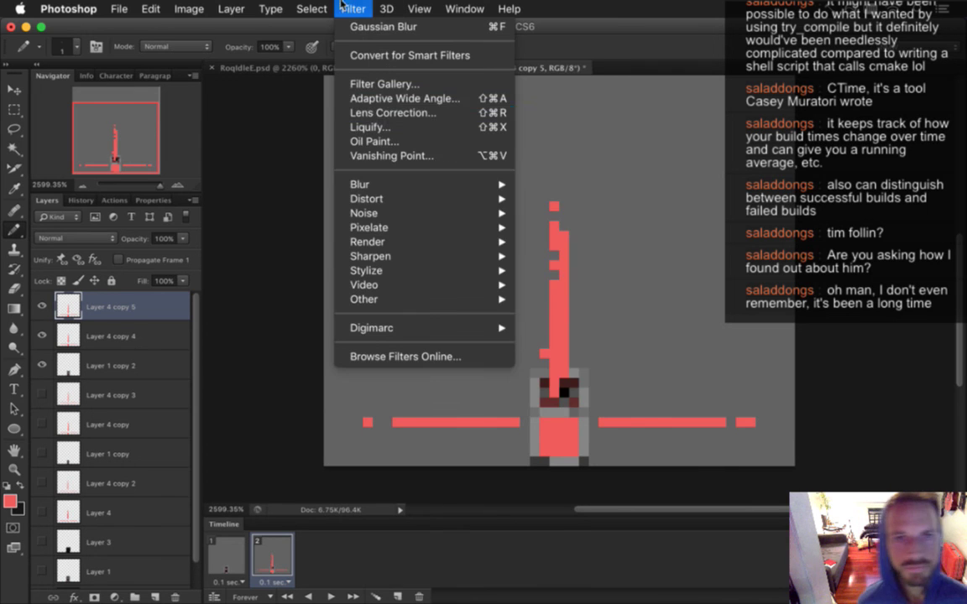
pyautogui.moveTo(422, 186)
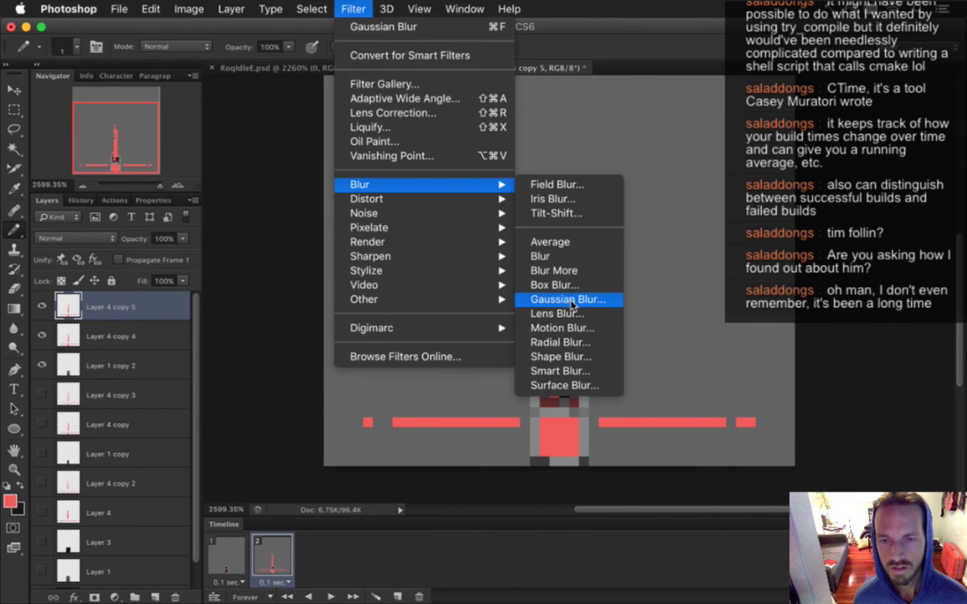
pyautogui.click(568, 300)
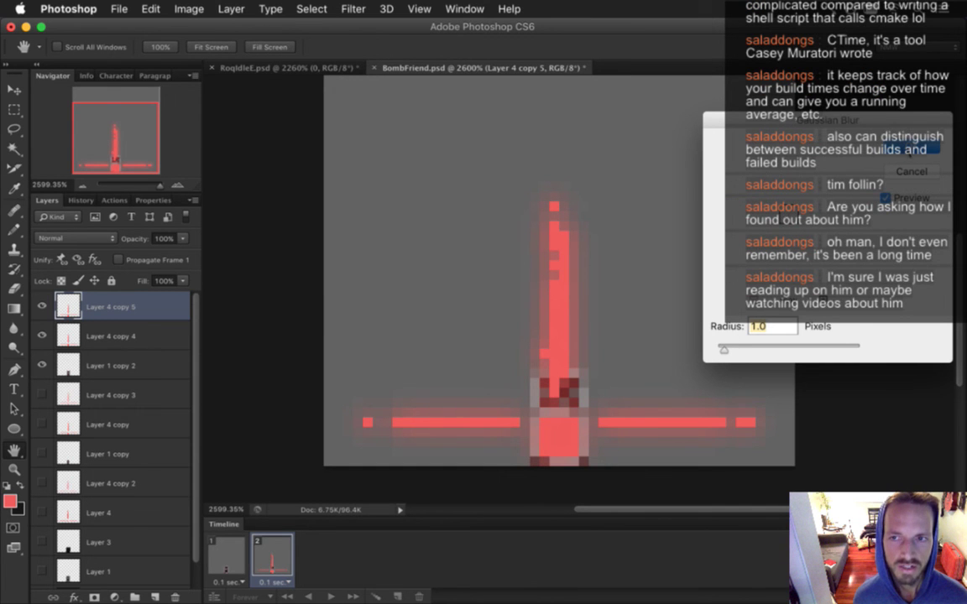
pyautogui.press('Return')
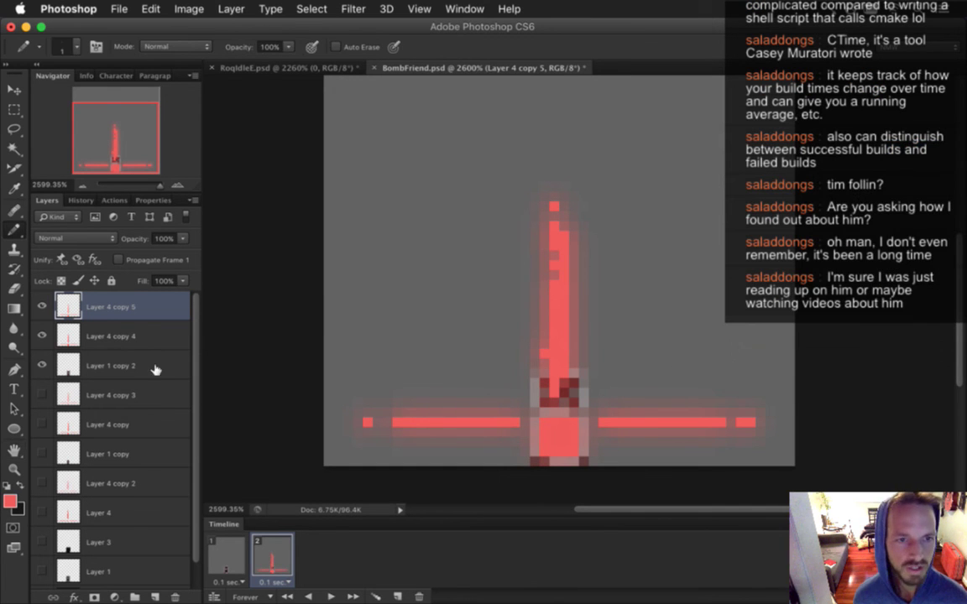
# Step: Nudge the blurred glow layer up by one pixel
pyautogui.press('v')
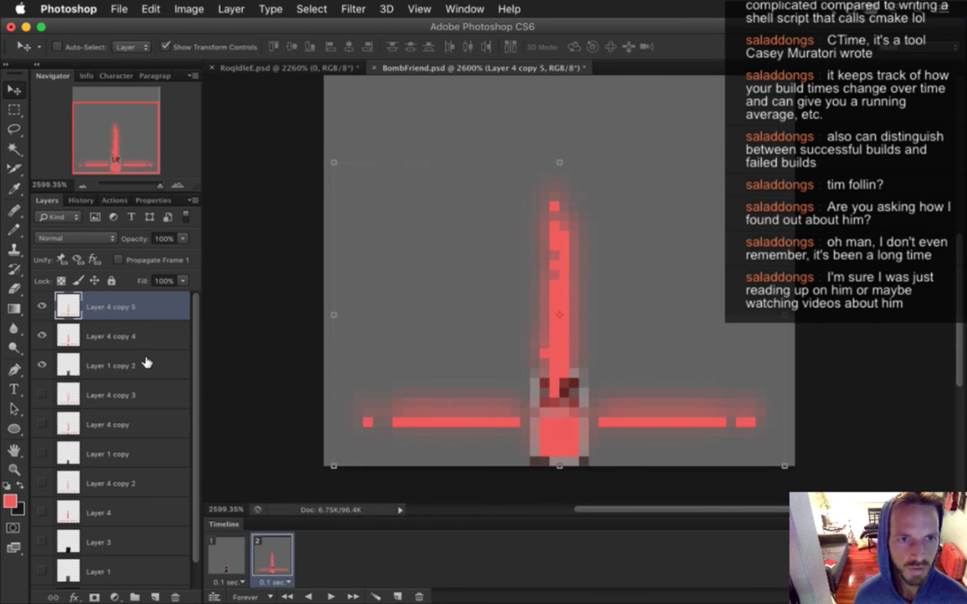
pyautogui.press('m')
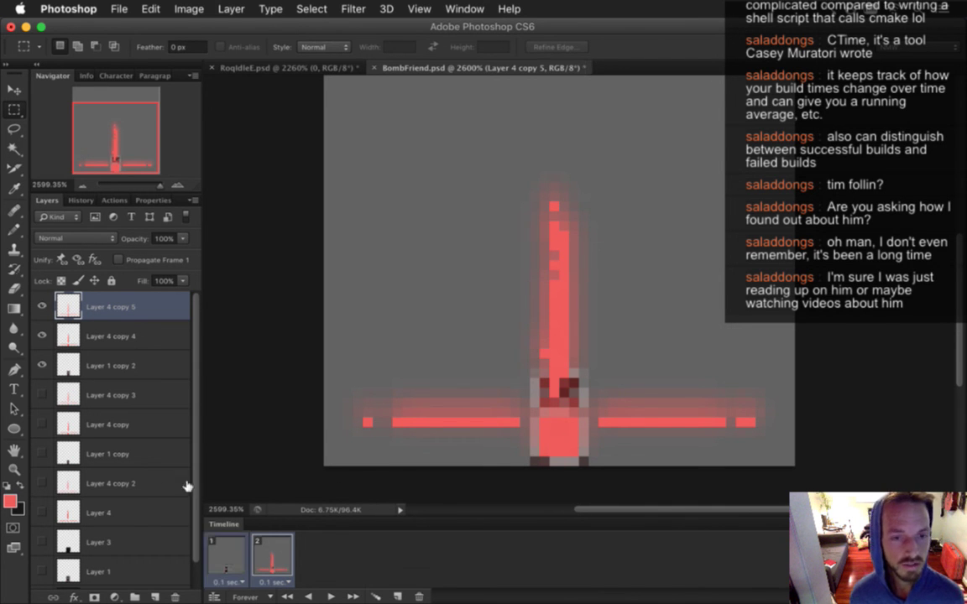
# Step: Preview the beam frame on transparency by hiding the Color Fill 1 background and showing it again
pyautogui.scroll(-1, 168, 441)
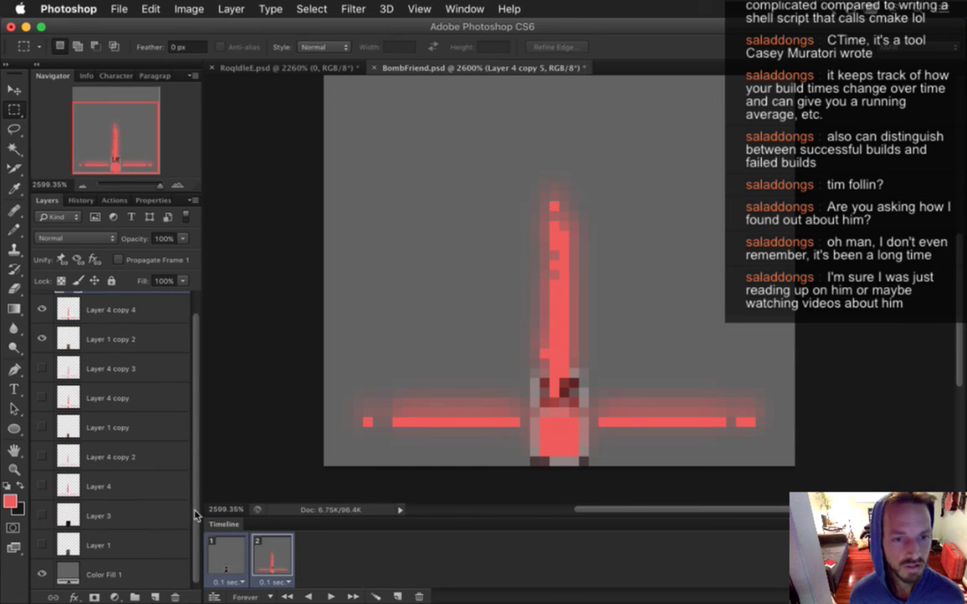
pyautogui.click(41, 568)
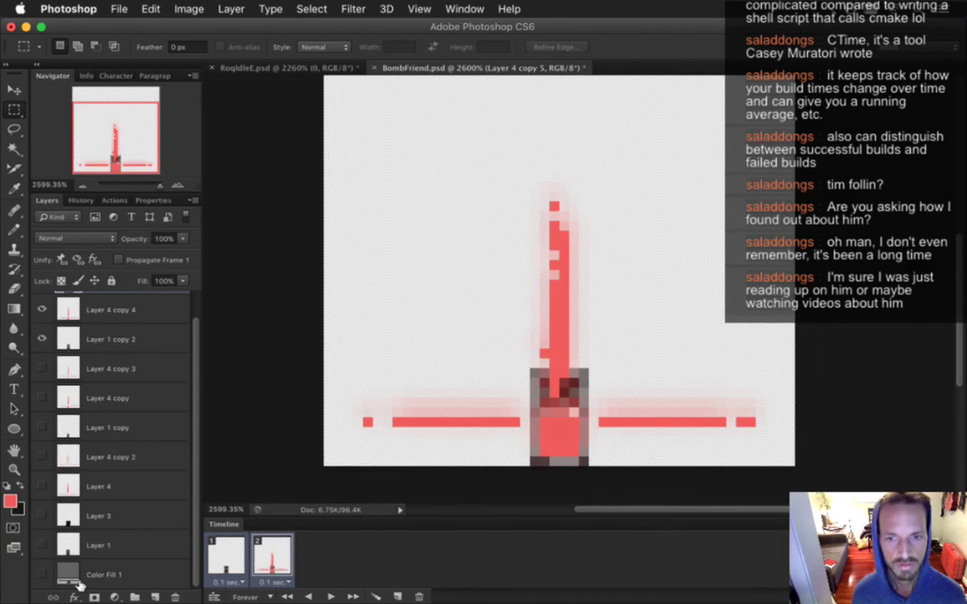
pyautogui.click(42, 574)
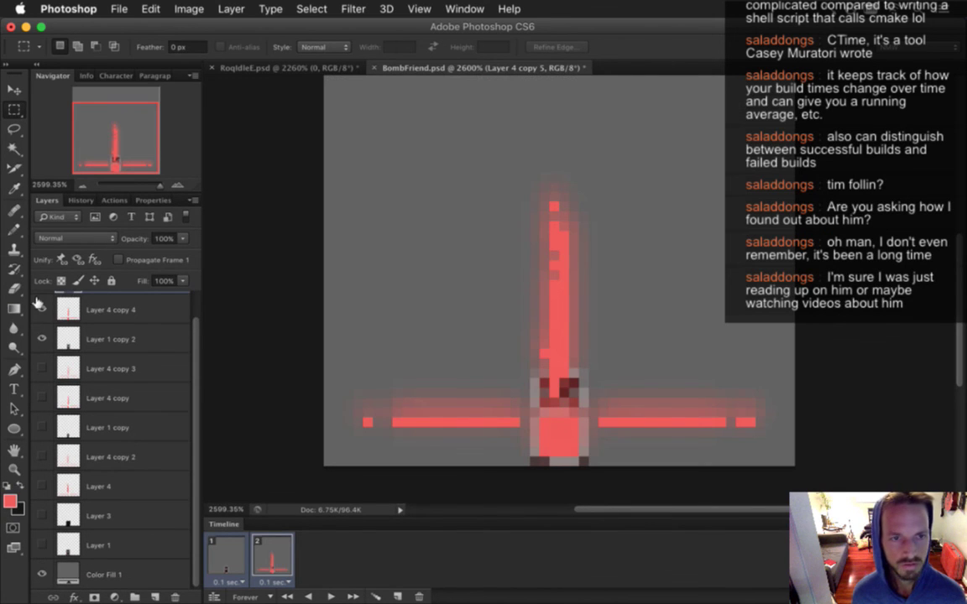
pyautogui.scroll(1, 180, 281)
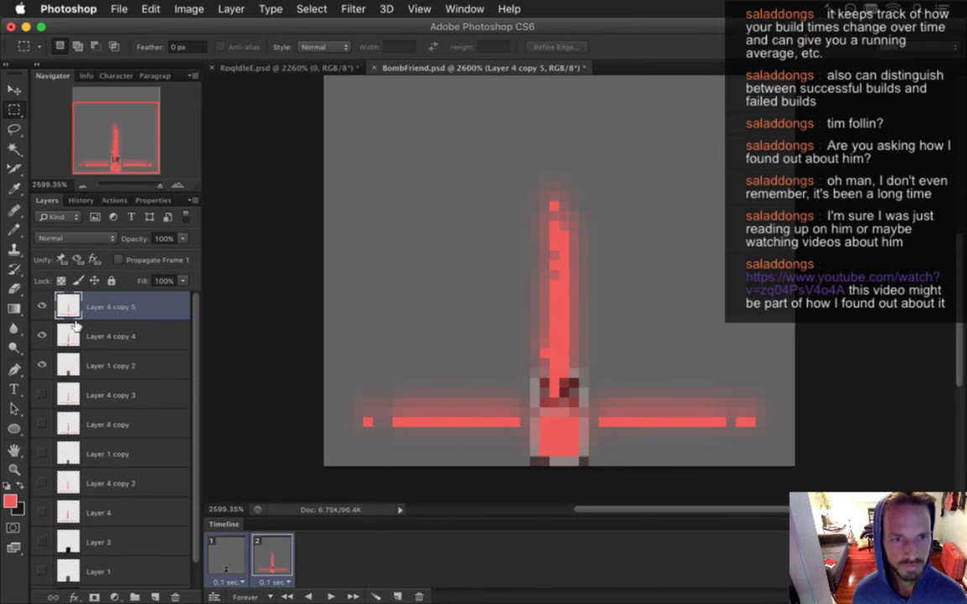
# Step: With Layer 4 copy 5 and copy 4 hidden, sample the body's edge grey on Layer 1 copy 2 for the Pencil and save the document
pyautogui.click(42, 306)
pyautogui.click(42, 336)
pyautogui.click(92, 366)
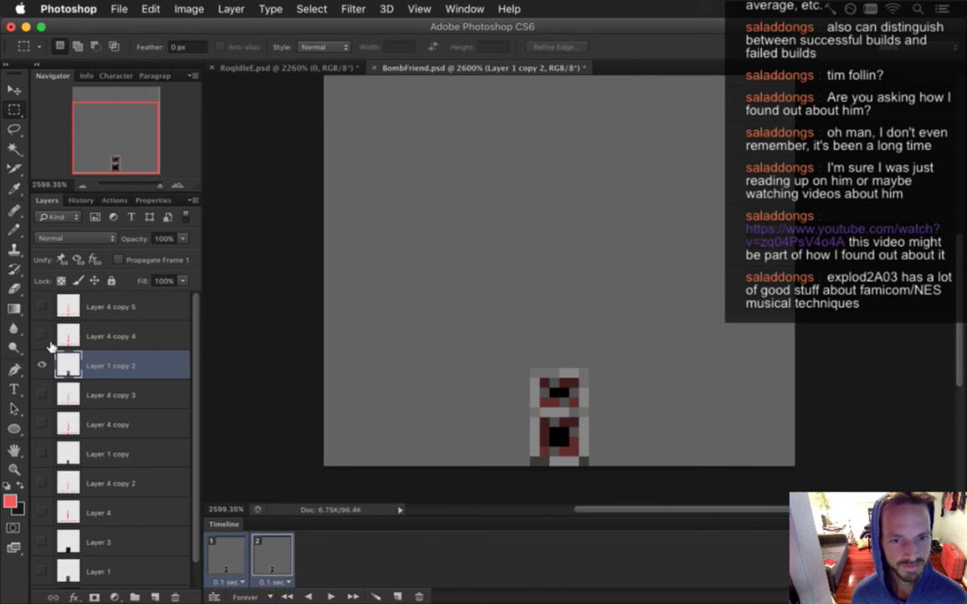
pyautogui.press('i')
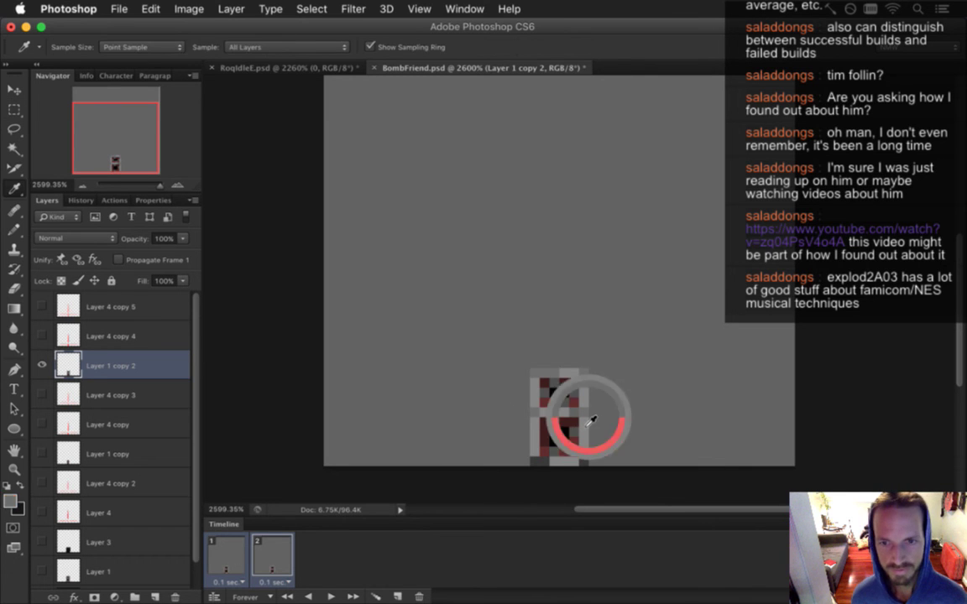
pyautogui.click(587, 417)
pyautogui.press('b')
pyautogui.press('super+s')
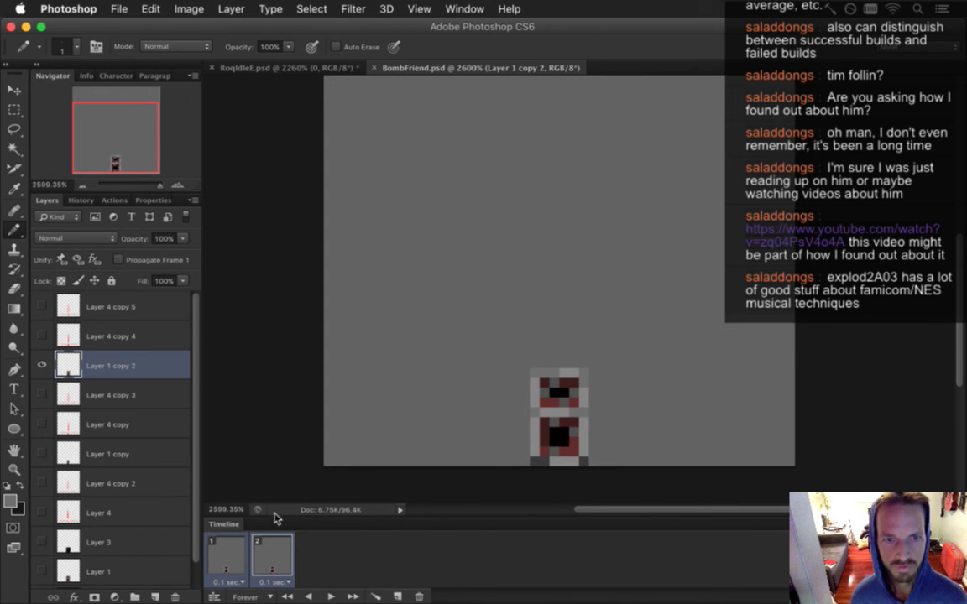
# Step: In frame 2 only, show Layer 4 copy 4 and Layer 4 copy 5, and reselect both frames
pyautogui.click(270, 556)
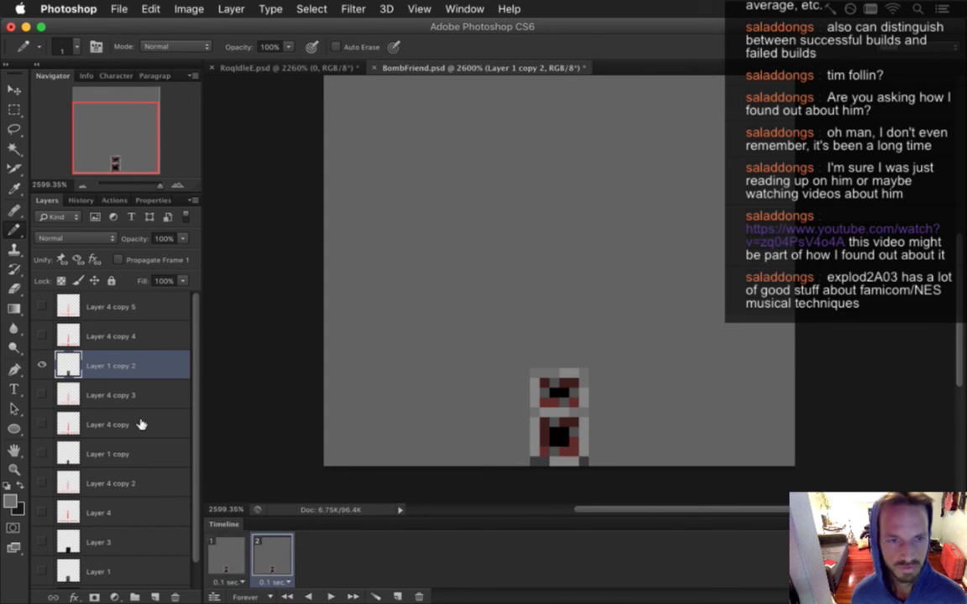
pyautogui.click(47, 336)
pyautogui.click(48, 307)
pyautogui.keyDown('shift'); pyautogui.click(223, 560); pyautogui.keyUp('shift')
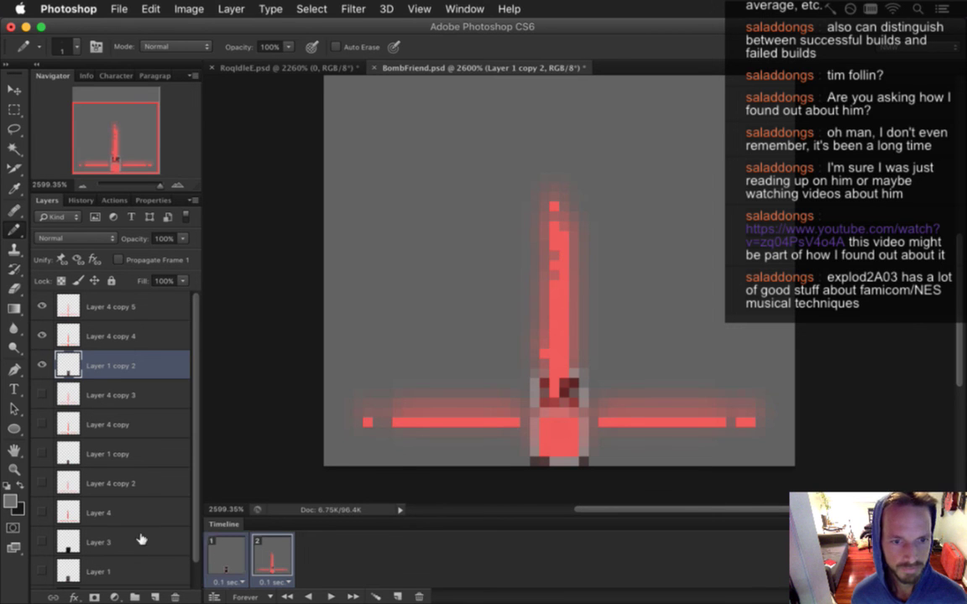
# Step: Hide Color Fill 1 in both frames and render all frames as the PNG image sequence BombFriend.png
pyautogui.scroll(-1, 182, 457)
pyautogui.click(42, 574)
pyautogui.press('super+alt+shift+r')
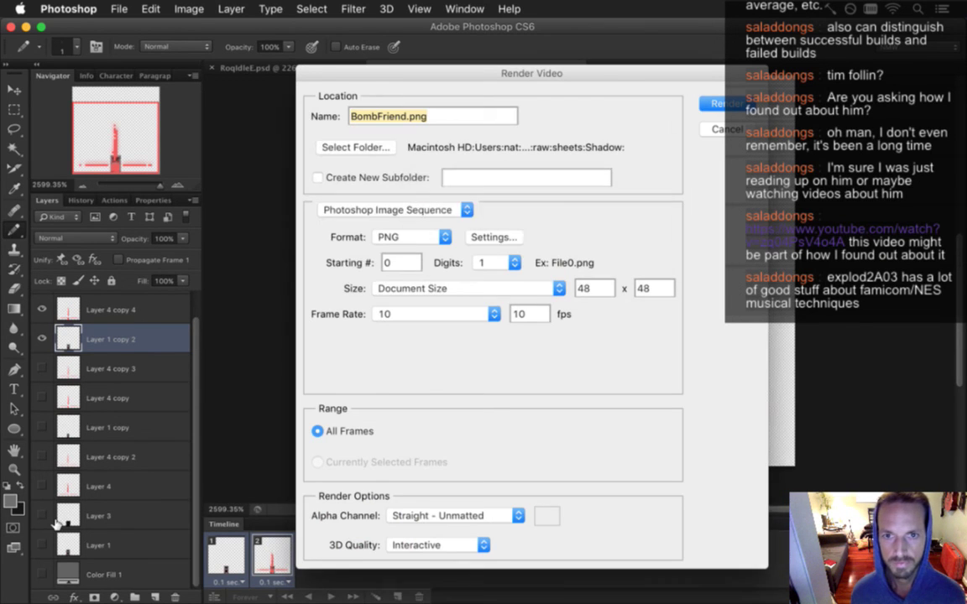
pyautogui.press('Return')
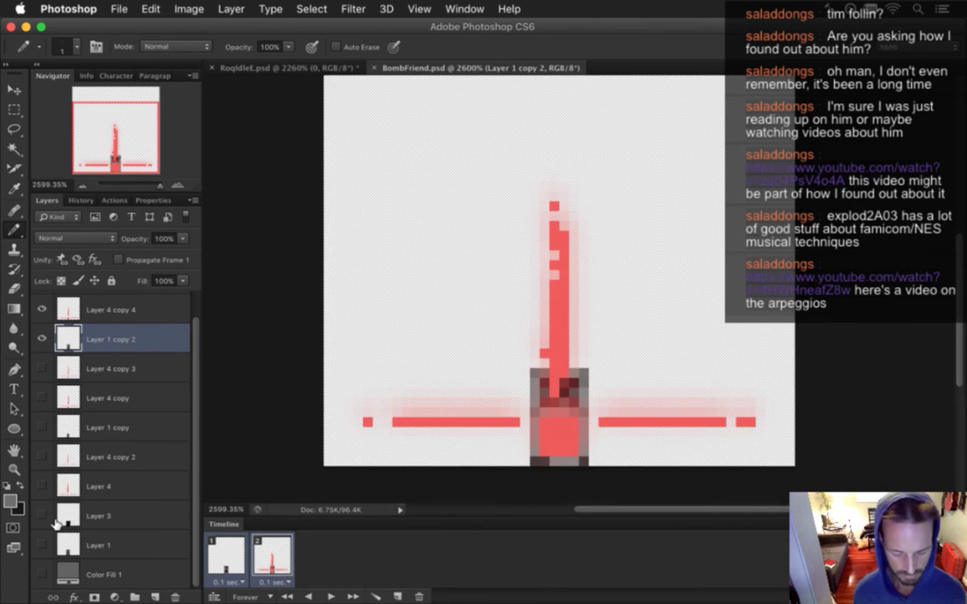
# Step: Switch to Xcode and run the Songbringer project
pyautogui.press('super+Tab')
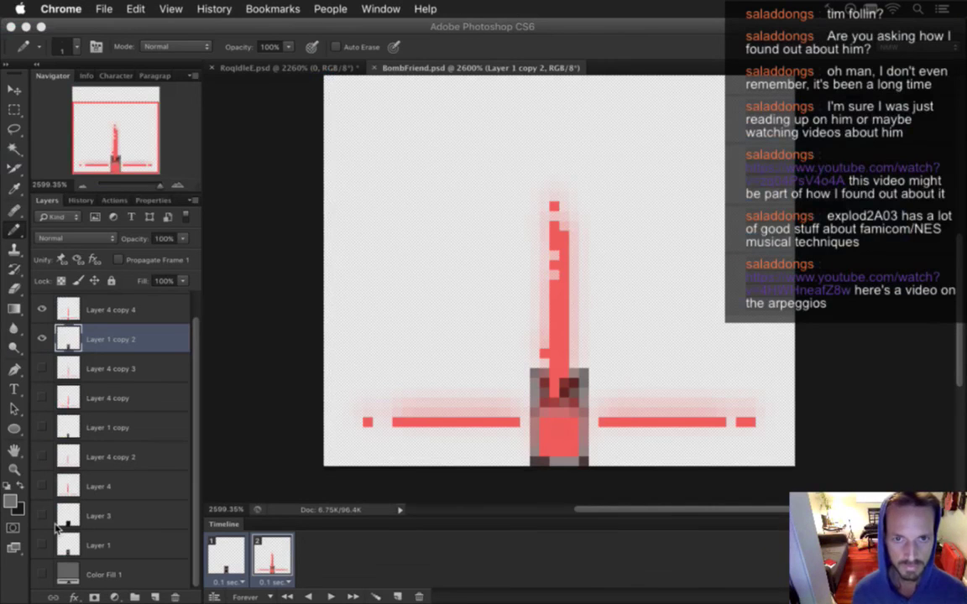
pyautogui.press('super+Tab')
pyautogui.press('super+Tab')
pyautogui.press('super+r')
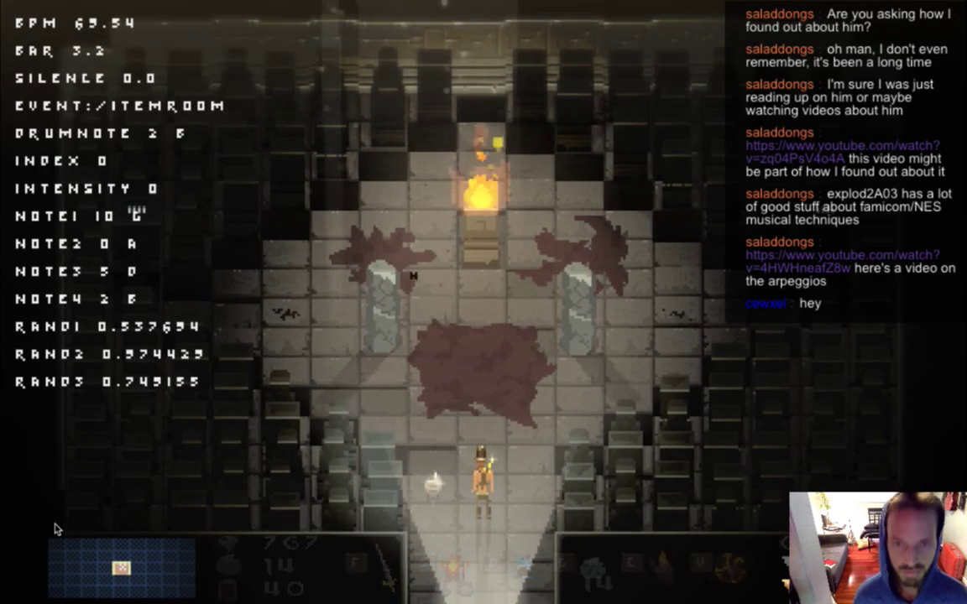
# Step: Playtest the item room, moving the hero around and placing bombs to examine the reworked body and red beam in the game
pyautogui.press('Up')
pyautogui.press('Left')
pyautogui.press('s')
pyautogui.press('Right')
pyautogui.press('Right')
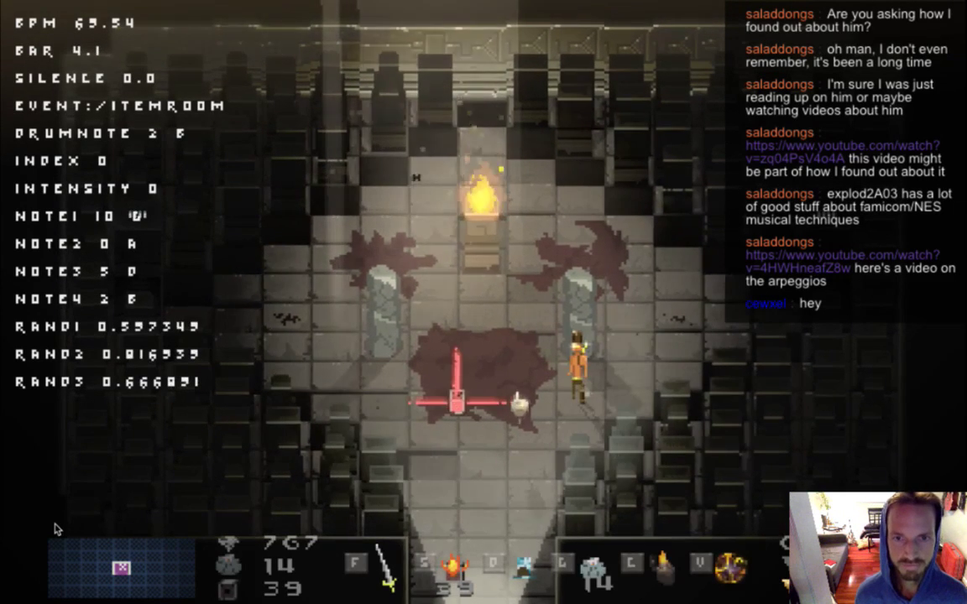
pyautogui.press('Right')
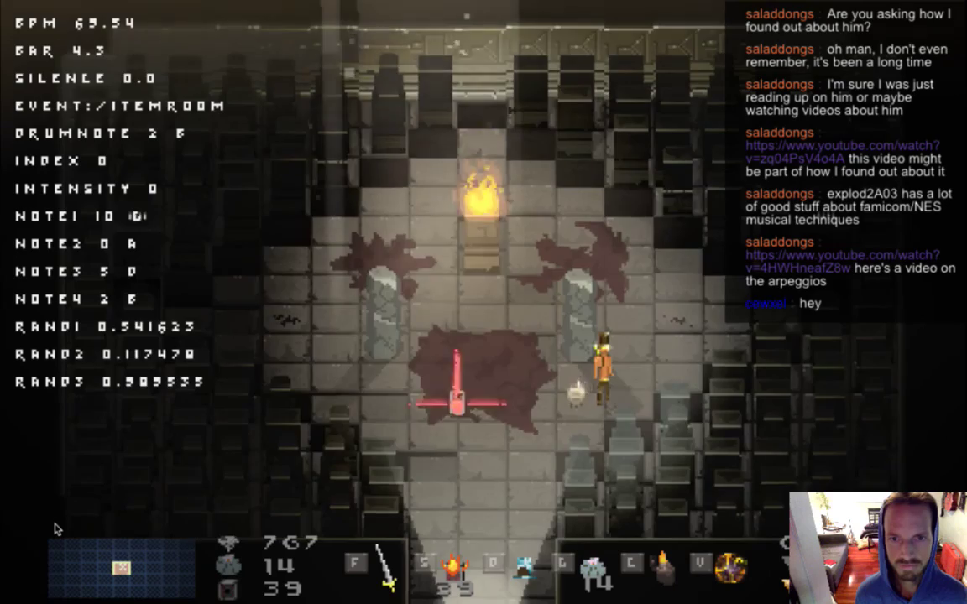
pyautogui.press('Left')
pyautogui.press('s')
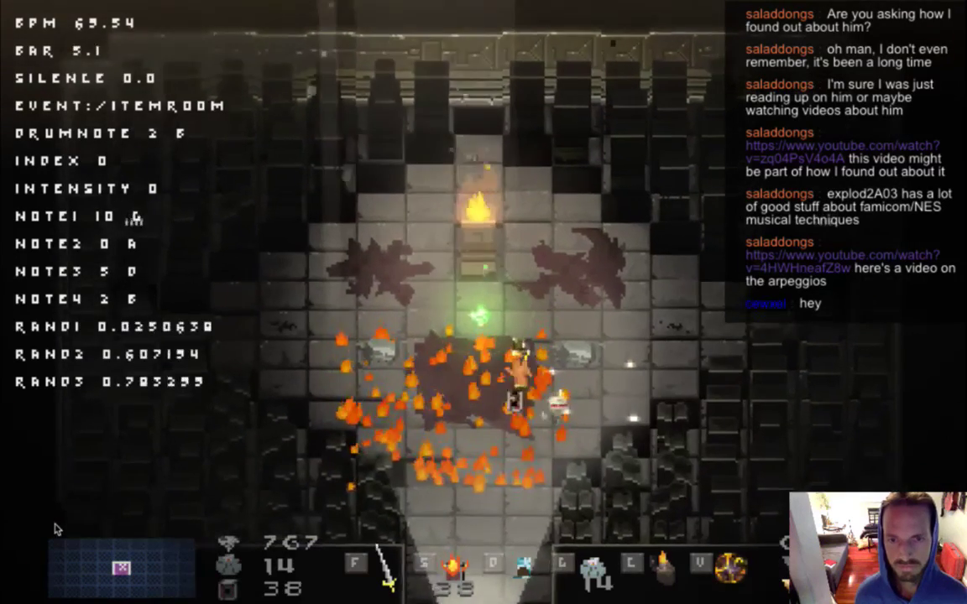
pyautogui.press('d')
pyautogui.press('Up')
pyautogui.press('Right')
pyautogui.press('Up')
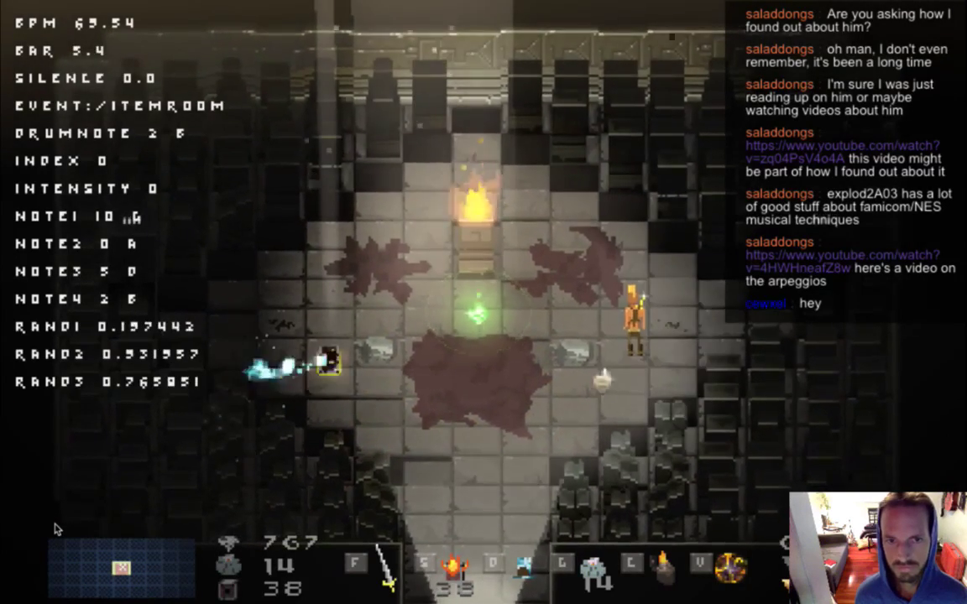
pyautogui.press('Up')
pyautogui.press('Right')
pyautogui.press('Left')
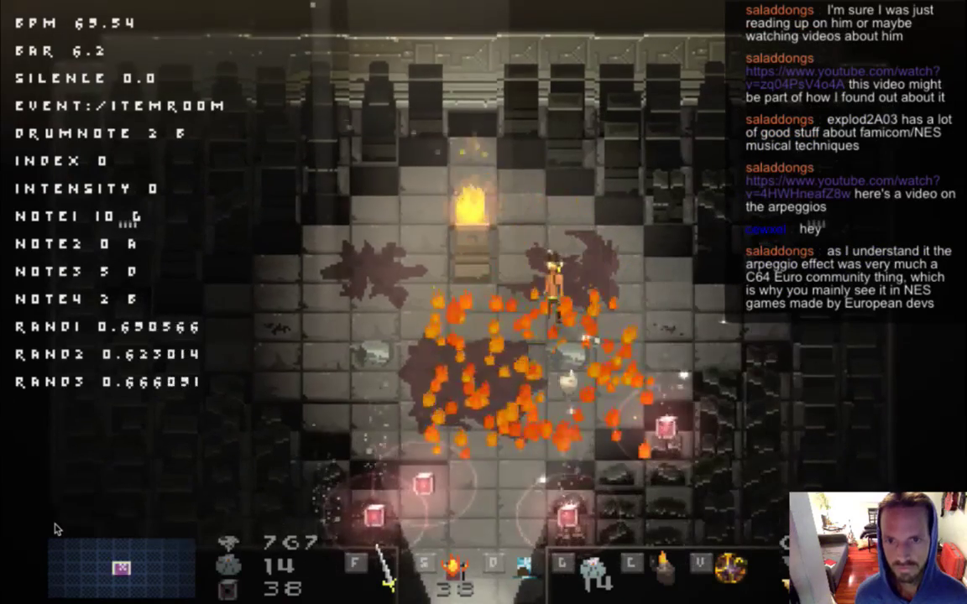
pyautogui.press('s')
pyautogui.press('Right')
pyautogui.press('Up')
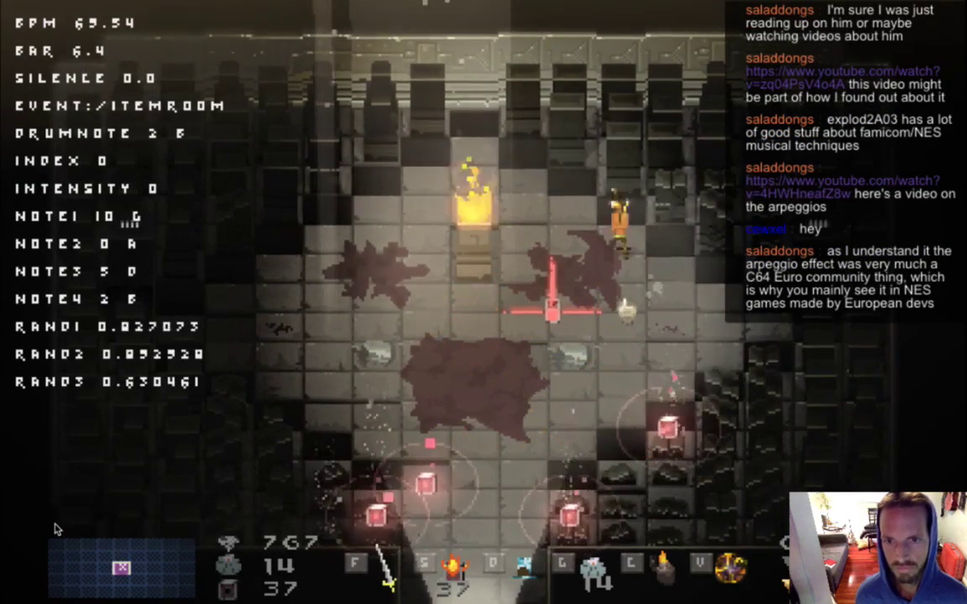
pyautogui.press('Left')
pyautogui.press('Up')
pyautogui.press('Left')
pyautogui.press('Down')
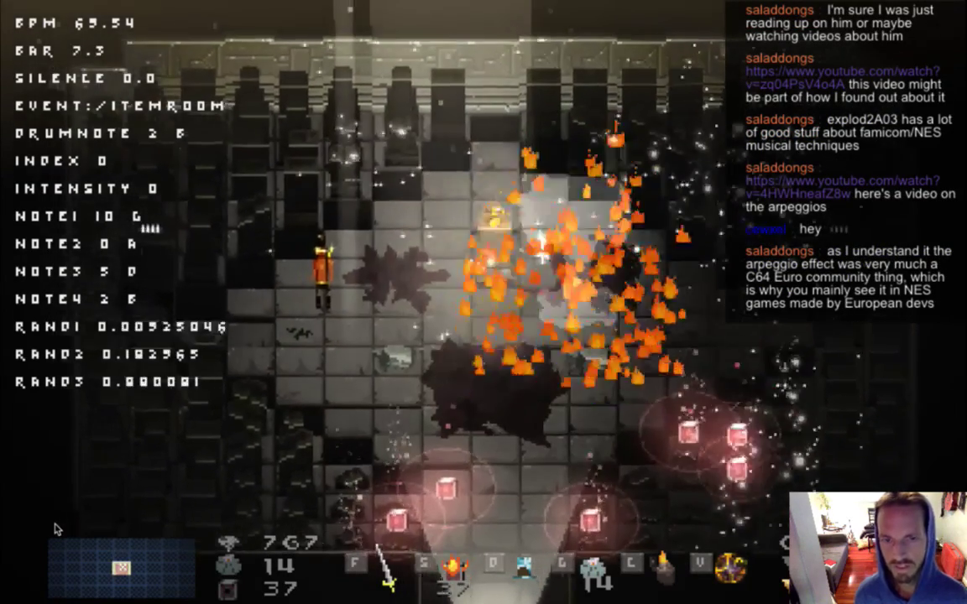
pyautogui.press('Right')
pyautogui.press('Down')
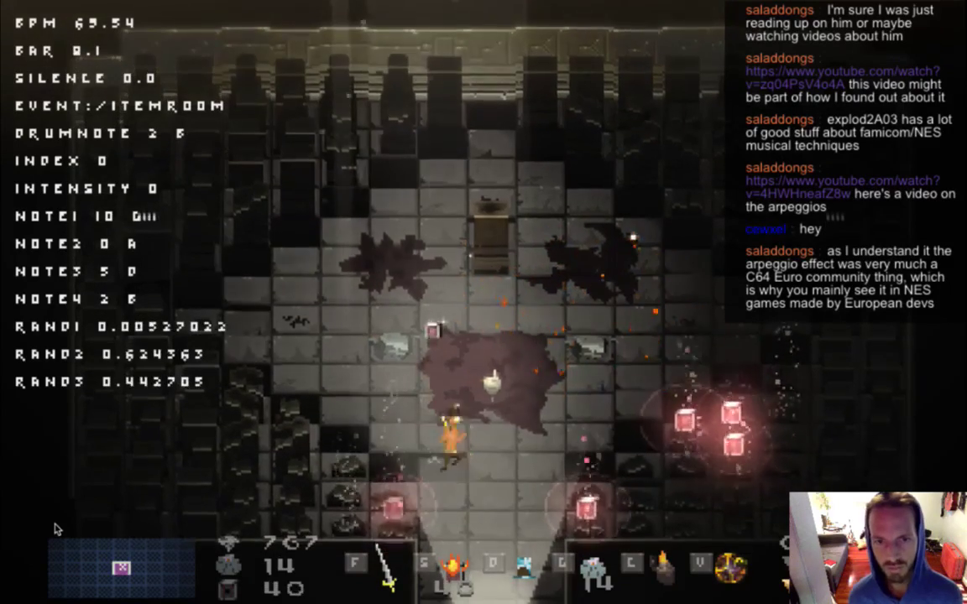
pyautogui.press('Down')
pyautogui.press('Right')
pyautogui.press('Down')
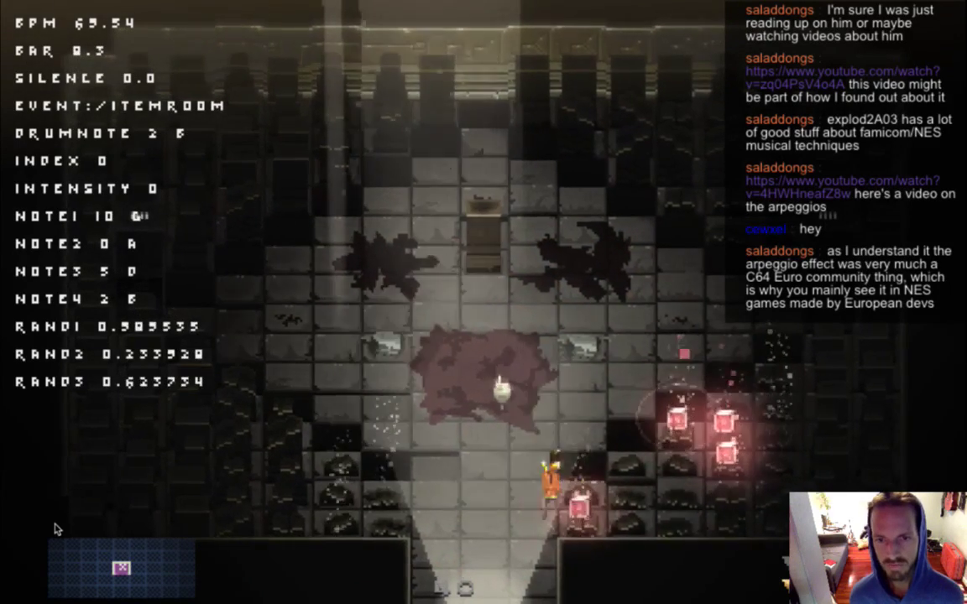
pyautogui.press('Right')
pyautogui.press('Right')
pyautogui.press('Up')
pyautogui.press('Down')
pyautogui.press('Left')
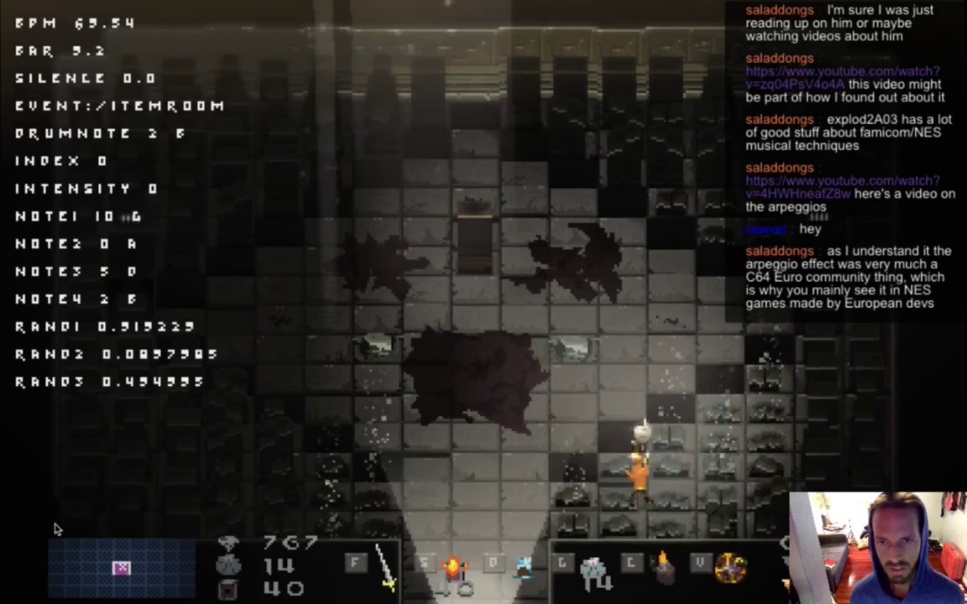
pyautogui.press('Up')
# Step: Quit the running game and switch back to Photoshop
pyautogui.press('super+q')
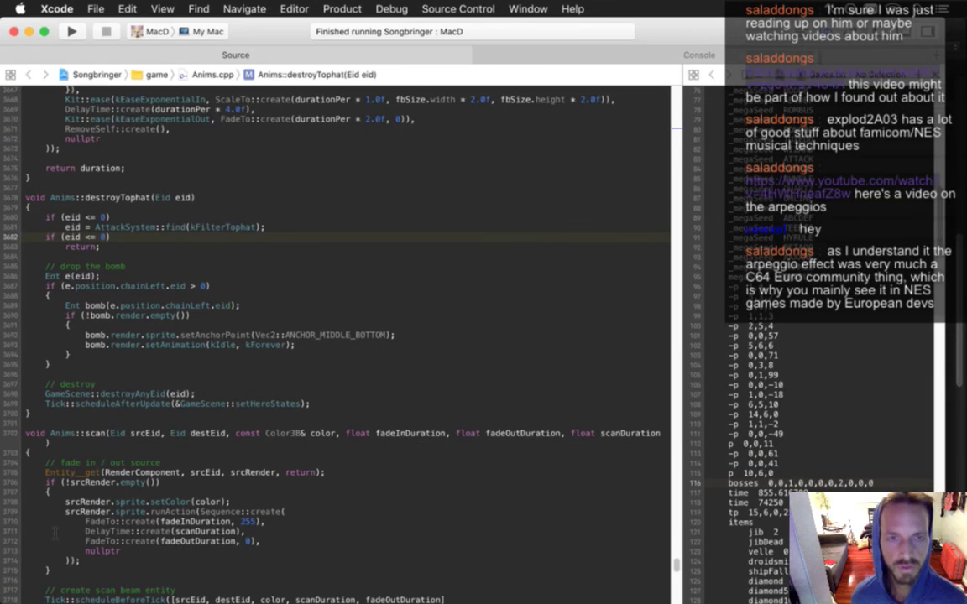
pyautogui.press('super+Tab')
pyautogui.press('super+Tab')
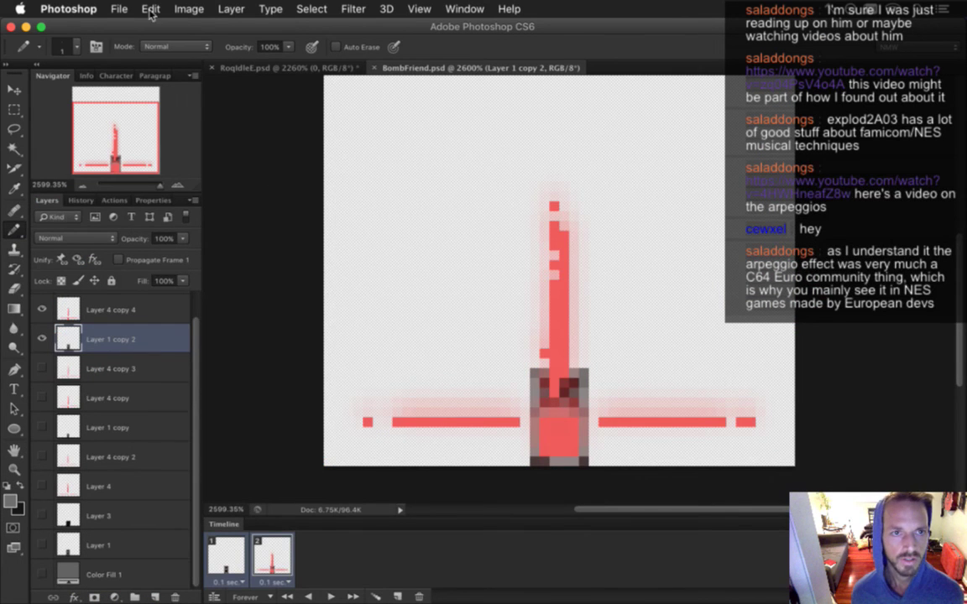
pyautogui.click(118, 8)
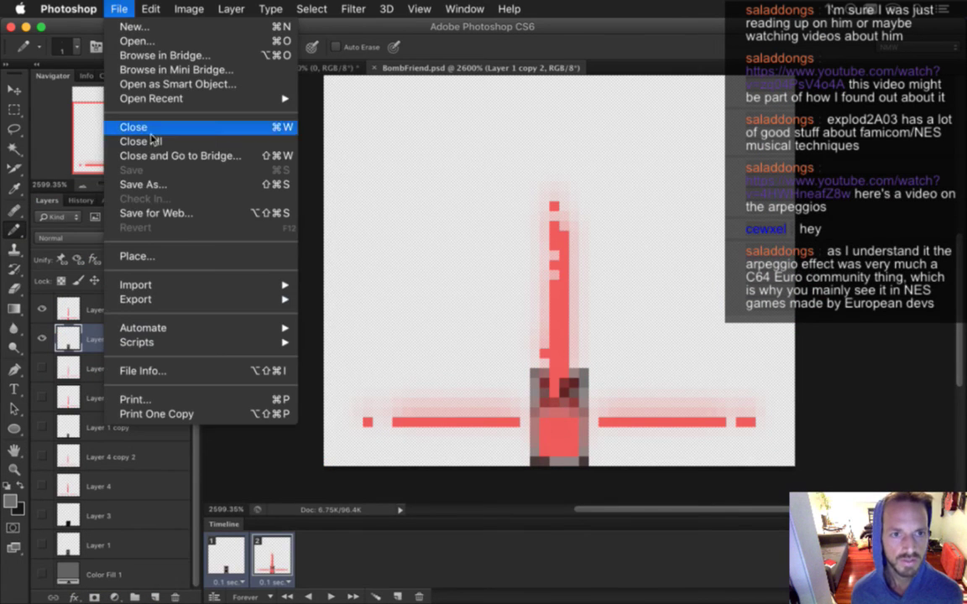
pyautogui.click(191, 188)
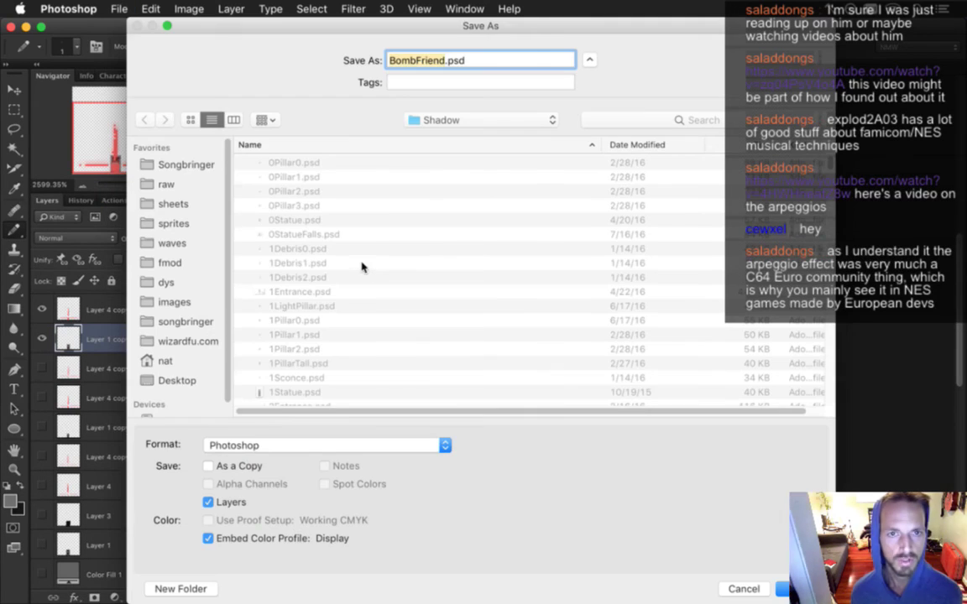
pyautogui.click(789, 589)
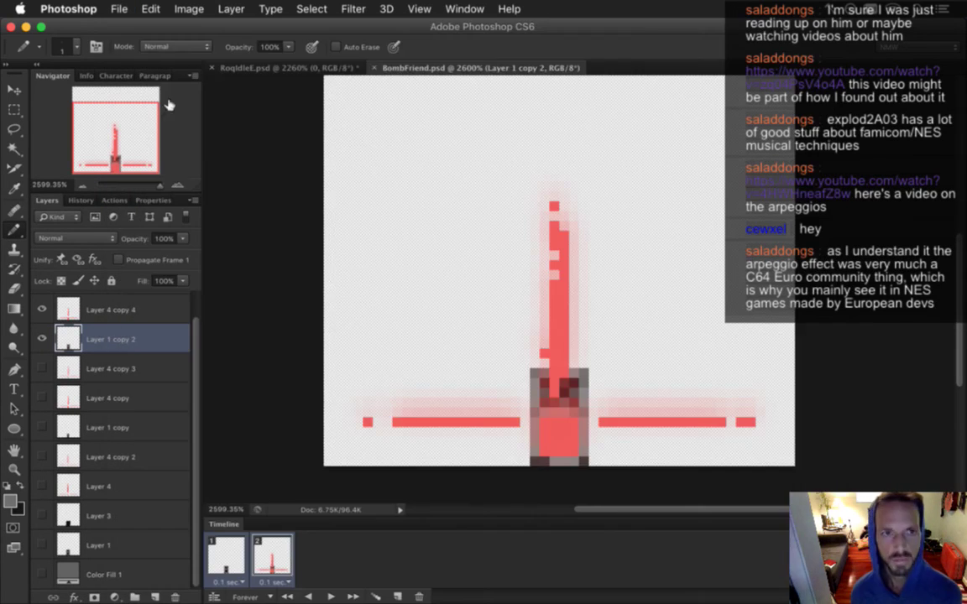
# Step: Open the recent file BombFriendMagnet.psd and zoom in to about 1620%
pyautogui.click(120, 9)
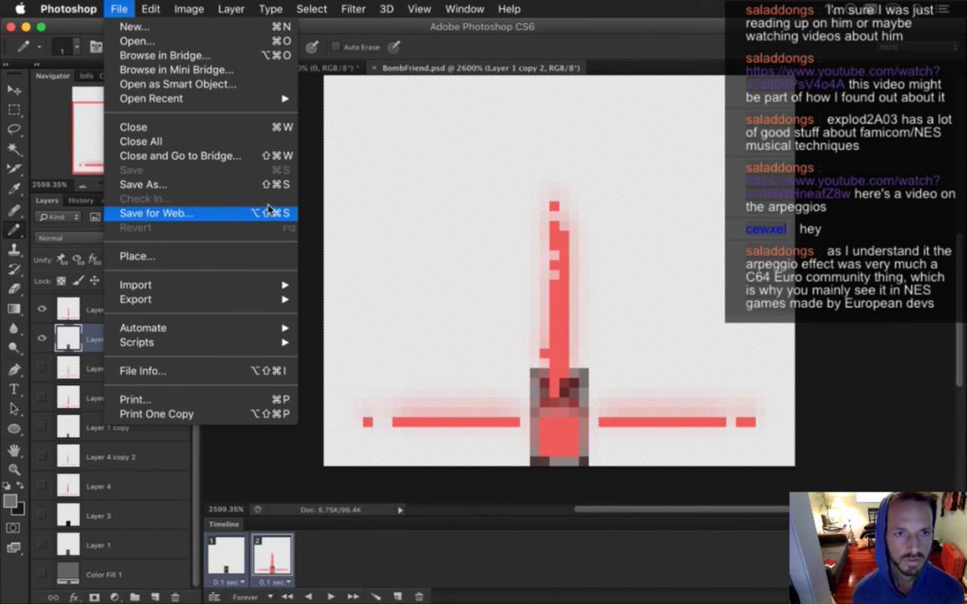
pyautogui.moveTo(273, 99)
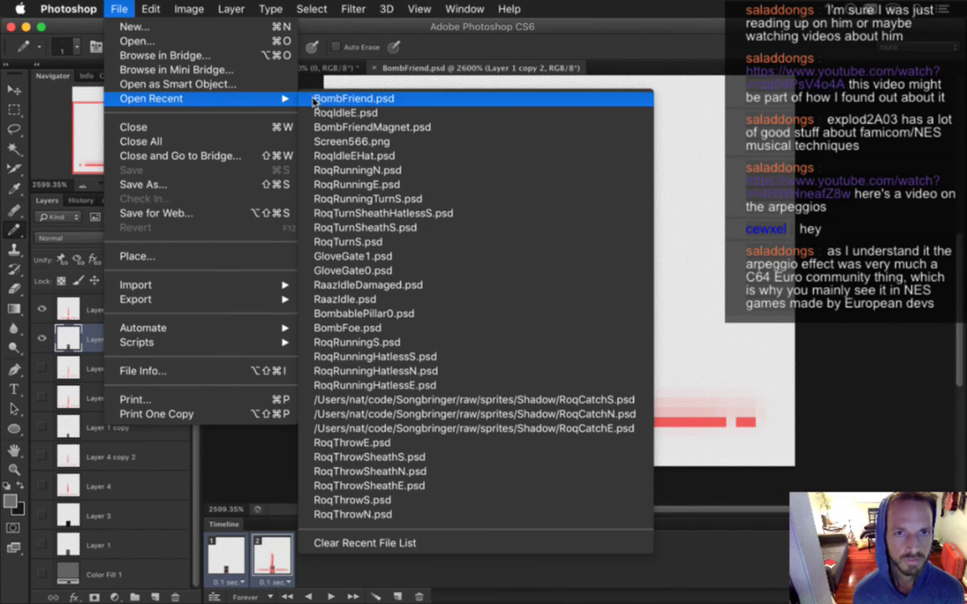
pyautogui.click(351, 127)
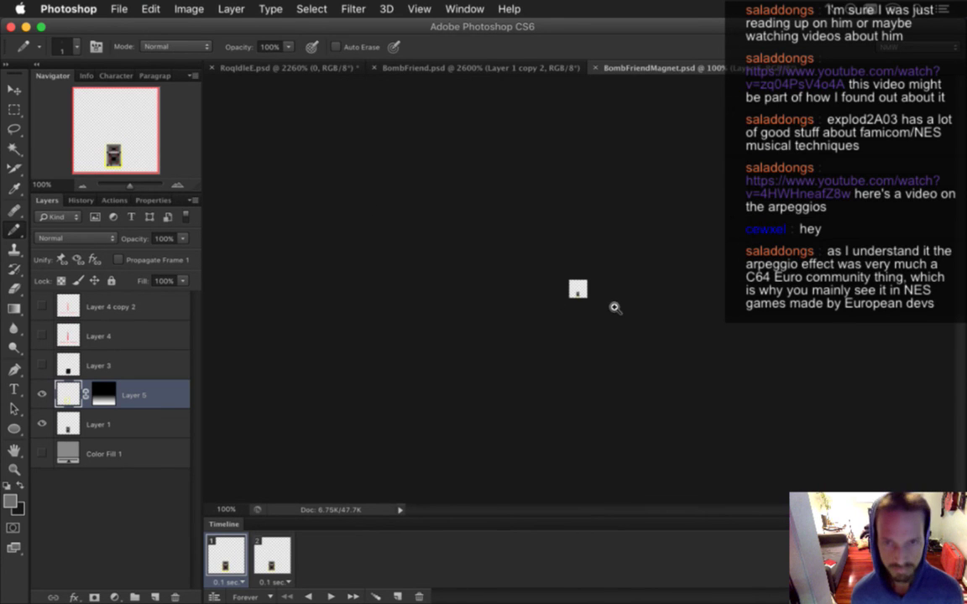
pyautogui.moveTo(576, 290); pyautogui.dragTo(731, 326)
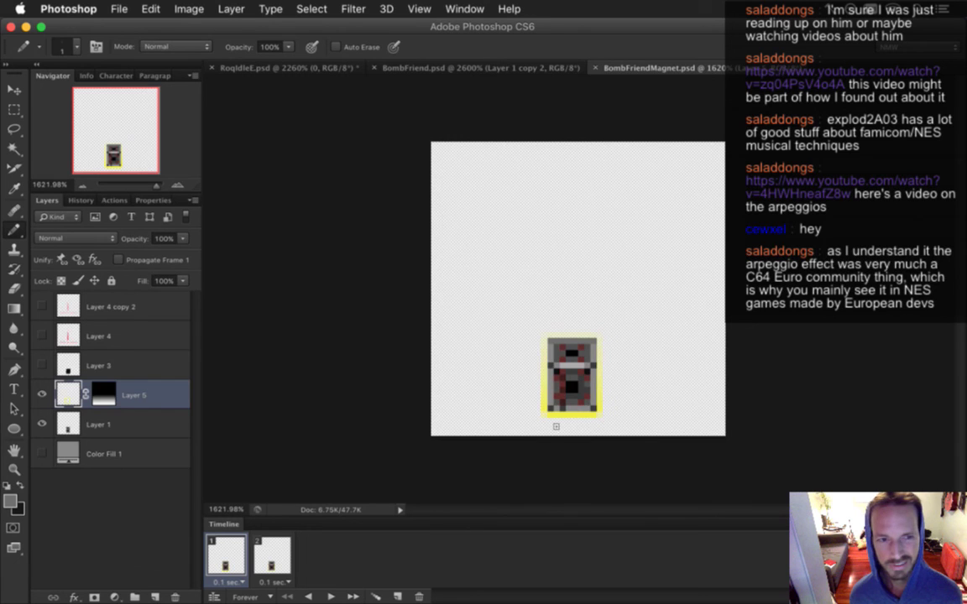
# Step: In BombFriend.psd, hide the two visible beam layers and copy the entire body sprite from Layer 1 copy 2
pyautogui.click(470, 67)
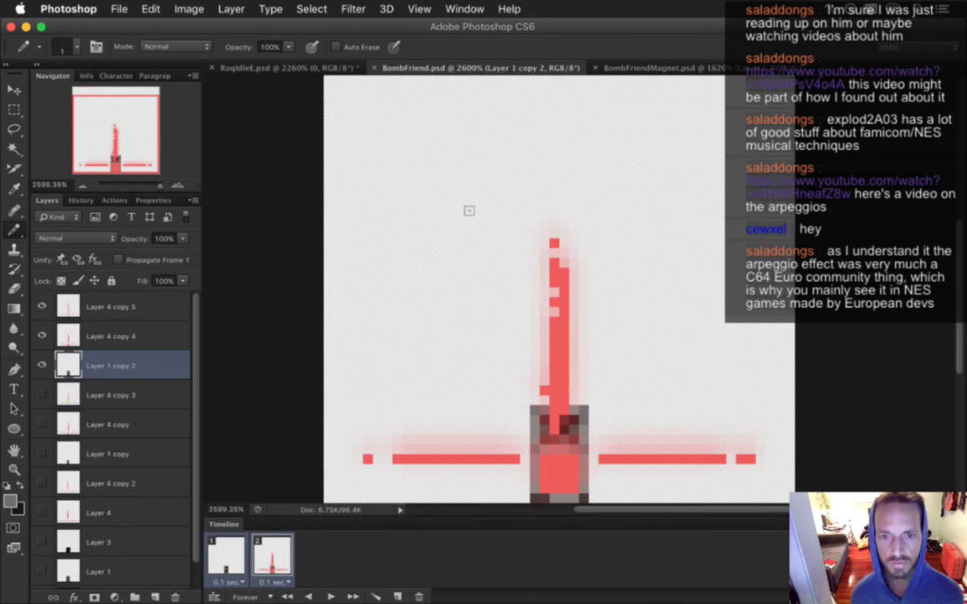
pyautogui.moveTo(42, 335); pyautogui.dragTo(43, 308)
pyautogui.press('super+a')
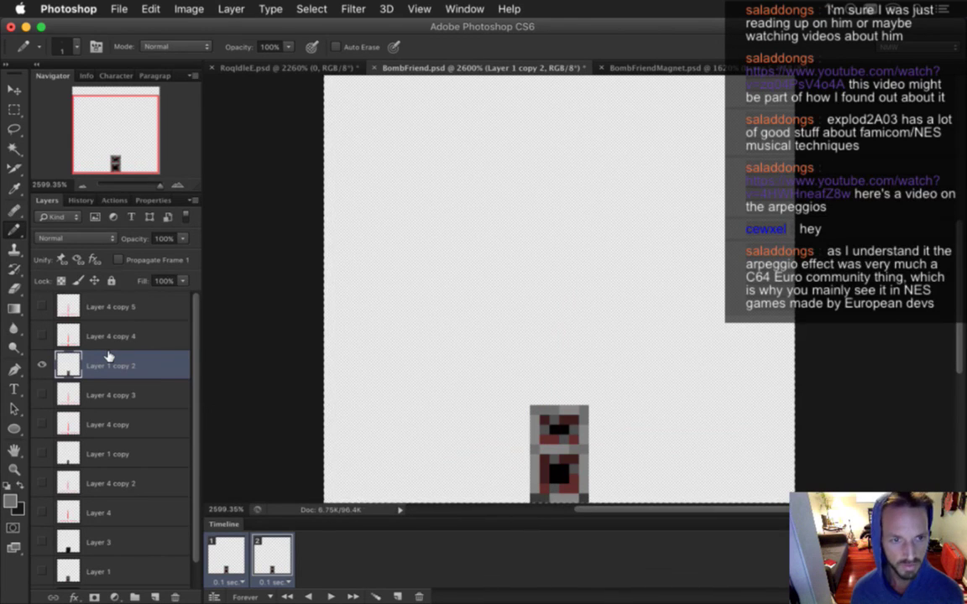
pyautogui.press('super+c')
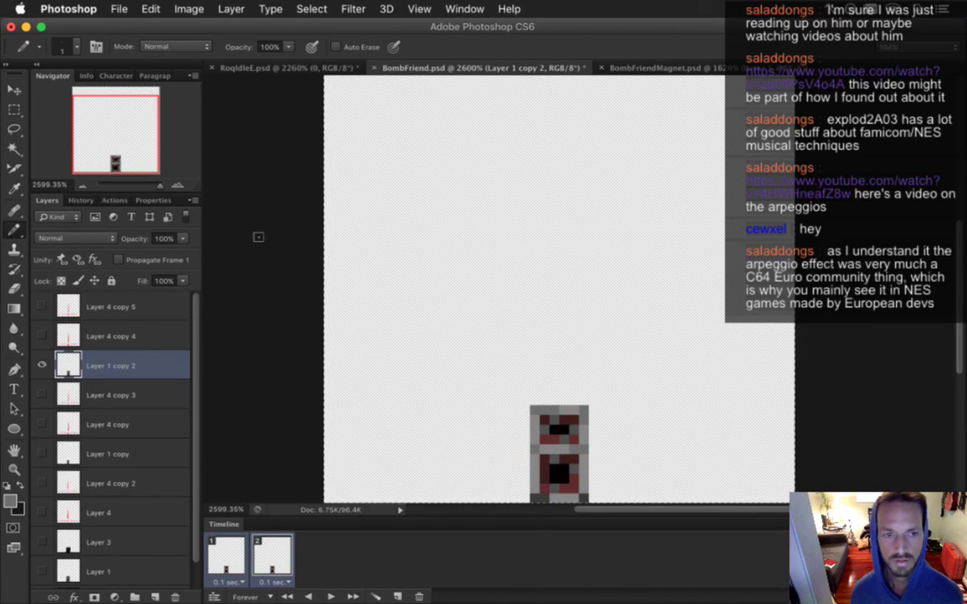
# Step: Show Layer 4 copy 4 and Layer 4 copy 5 again and save BombFriend.psd
pyautogui.click(42, 335)
pyautogui.click(42, 306)
pyautogui.press('super+s')
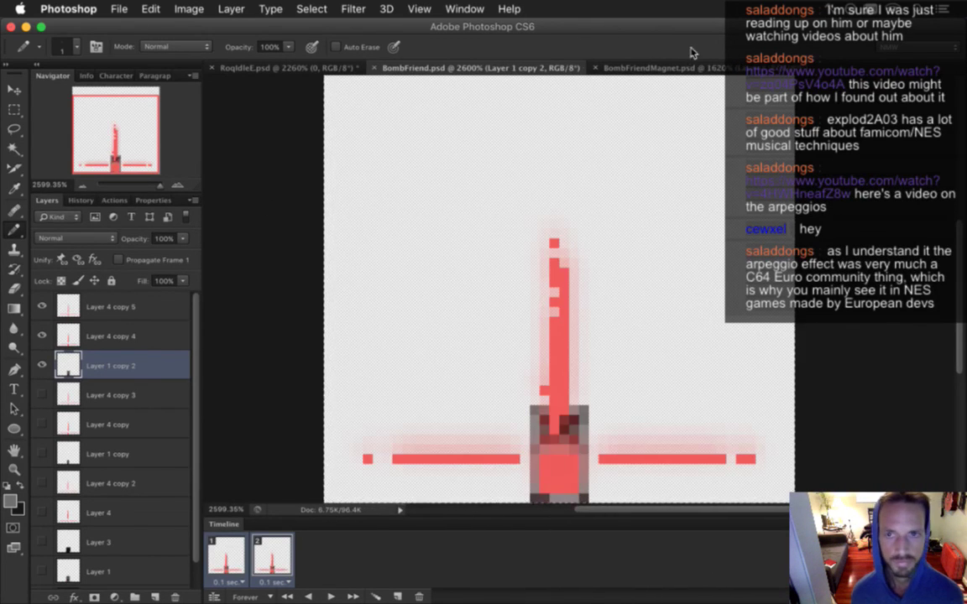
# Step: Paste the copied body into BombFriendMagnet.psd and move it down over the old body until their bottom edges align
pyautogui.click(668, 68)
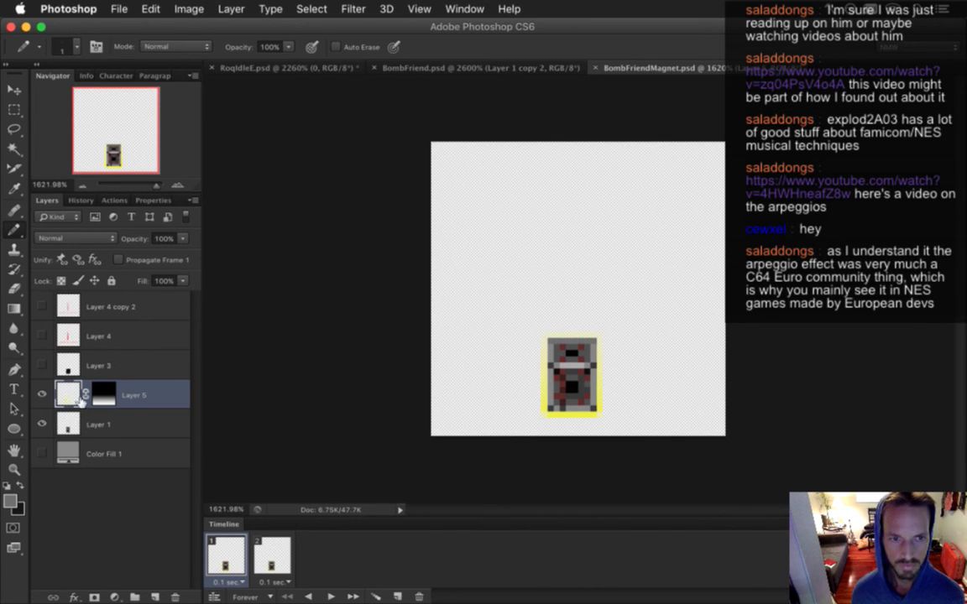
pyautogui.press('super+v')
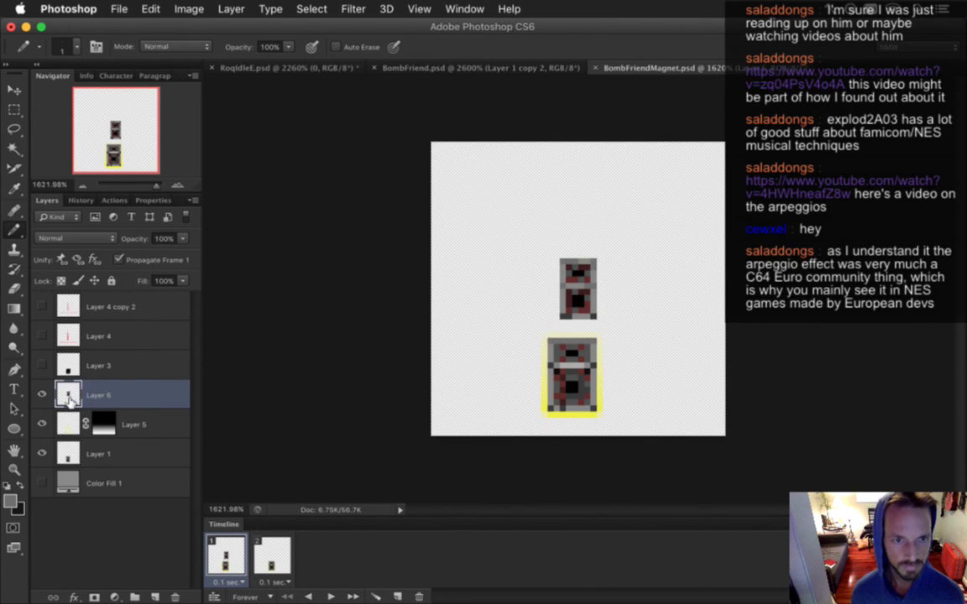
pyautogui.press('v')
pyautogui.press('Down')
pyautogui.press('Down')
pyautogui.press('Down')
pyautogui.press('Down')
pyautogui.press('Down')
pyautogui.press('Down')
pyautogui.press('Down')
pyautogui.press('Down')
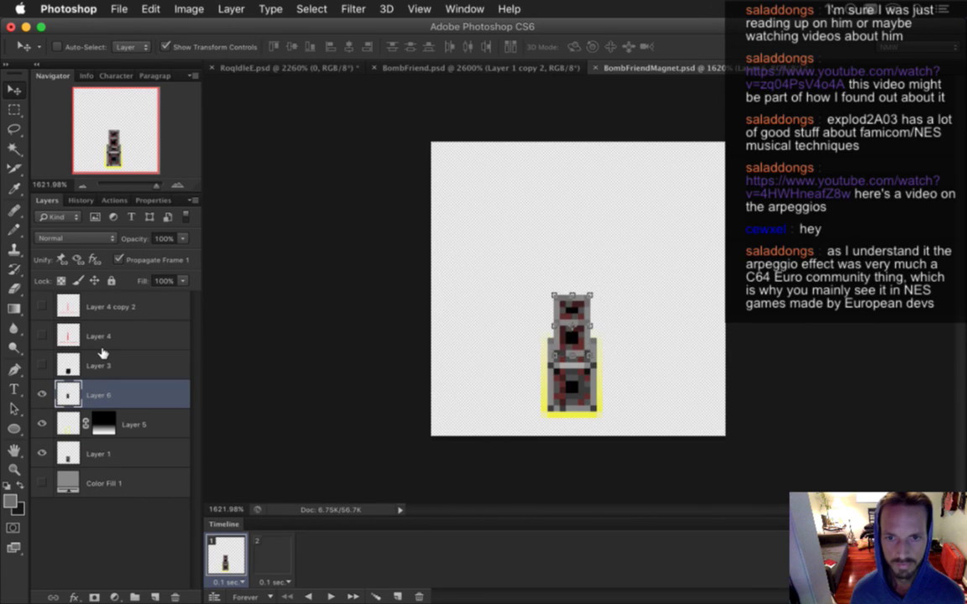
pyautogui.press('Down')
pyautogui.press('Down')
pyautogui.press('Down')
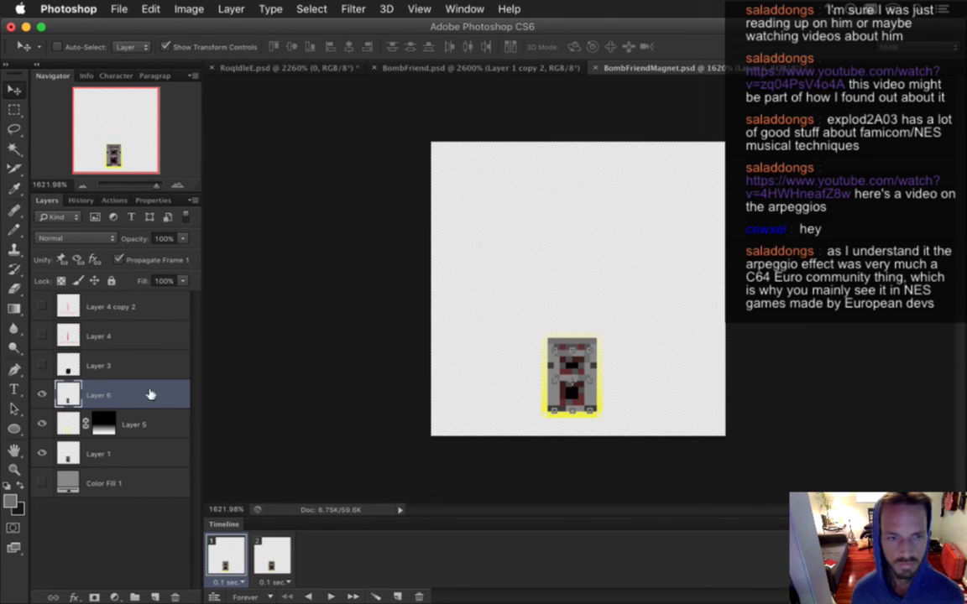
pyautogui.press('m')
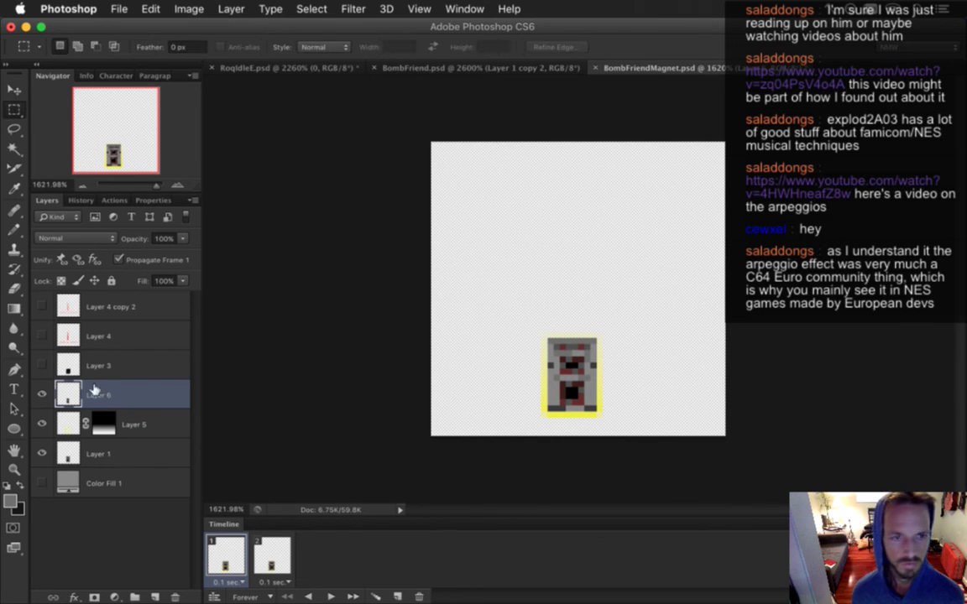
# Step: Hide the old body on Layer 1 and place a duplicate of the Layer 5 yellow glow above the new body's layer
pyautogui.click(42, 453)
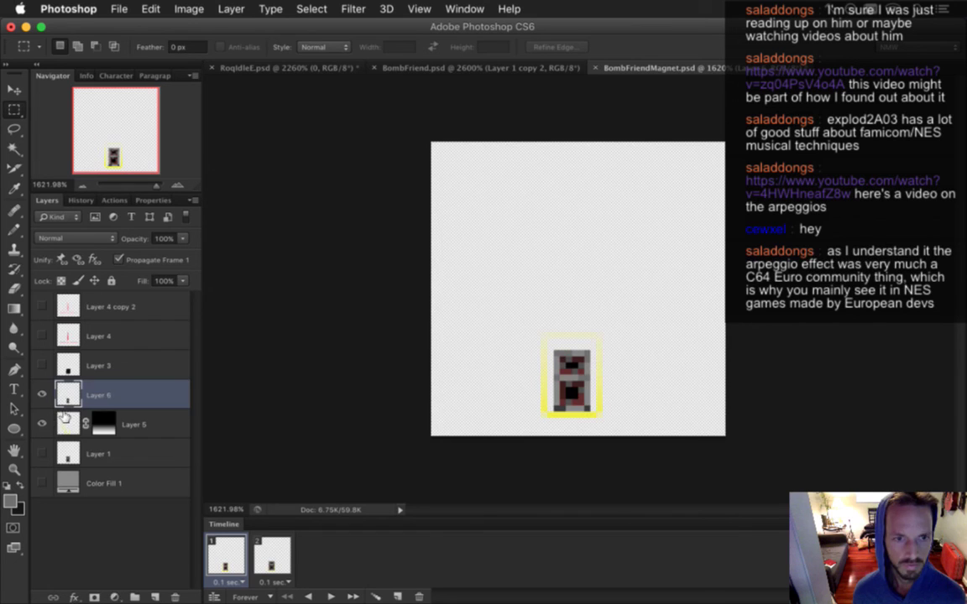
pyautogui.click(69, 426)
pyautogui.press('super+j')
pyautogui.moveTo(71, 424); pyautogui.dragTo(69, 381)
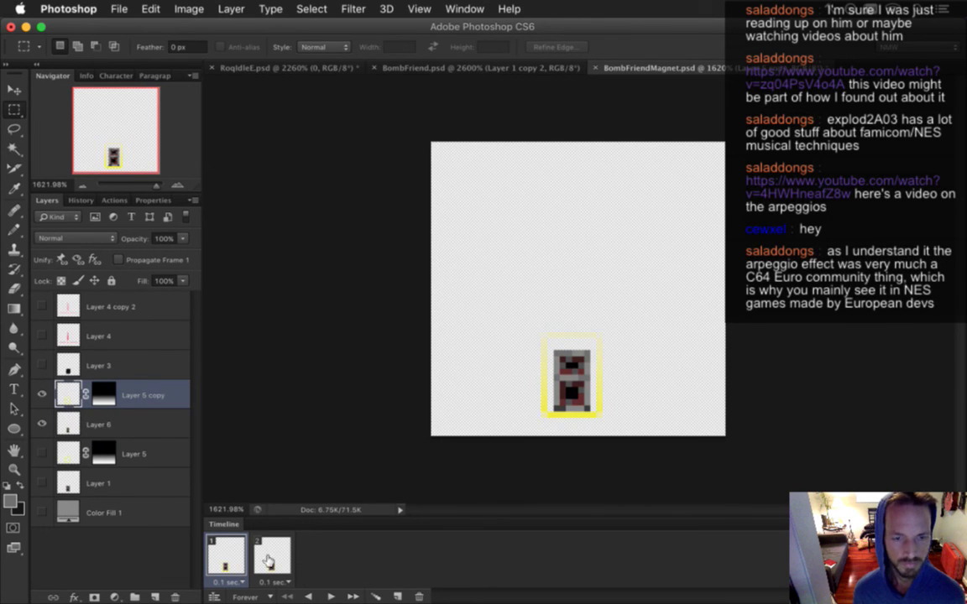
# Step: Show the grey Color Fill 1 backdrop and move both vertical sides of the copied yellow outline one pixel inward
pyautogui.click(42, 512)
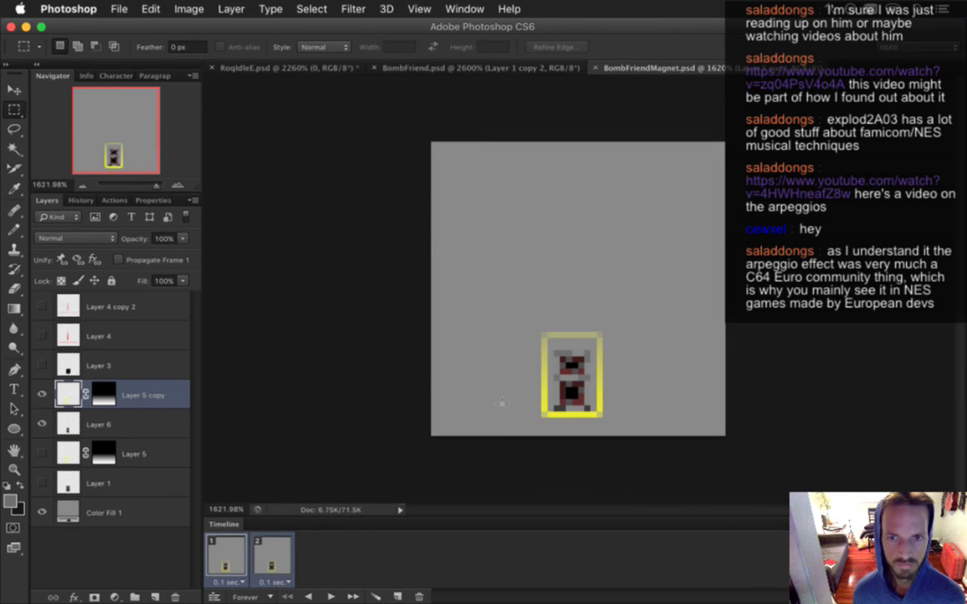
pyautogui.moveTo(563, 406); pyautogui.dragTo(619, 425)
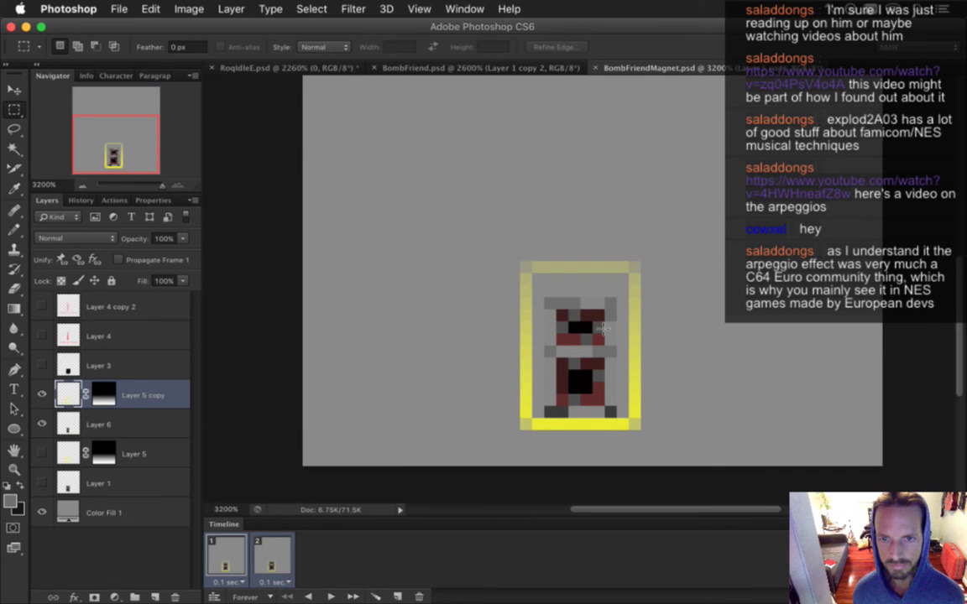
pyautogui.moveTo(622, 254); pyautogui.dragTo(666, 440)
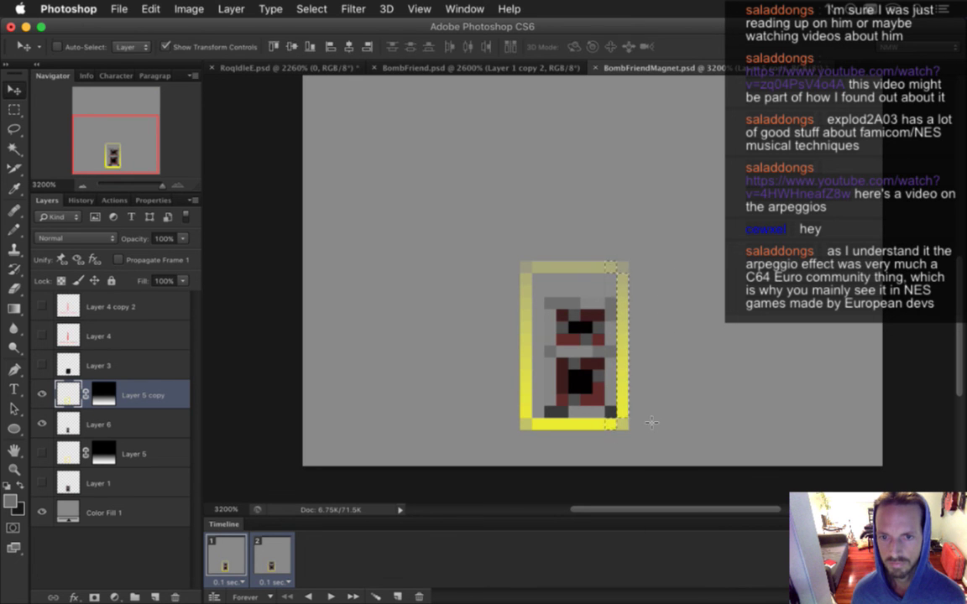
pyautogui.press('m')
pyautogui.moveTo(460, 225); pyautogui.dragTo(540, 432)
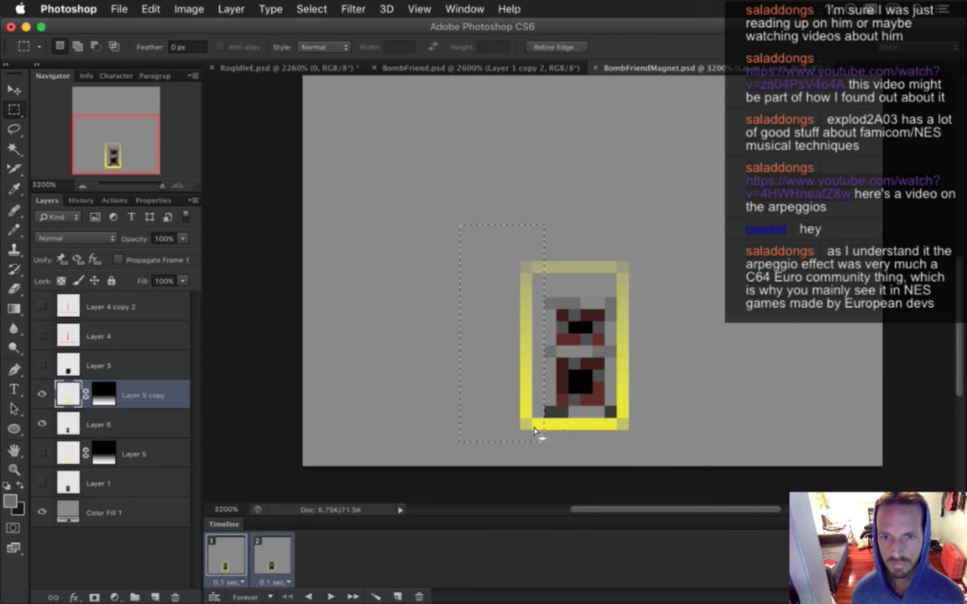
pyautogui.press('super+Right')
# Step: Move the upper part of the yellow outline down two pixels to meet the new body, and clear the selection
pyautogui.moveTo(483, 225); pyautogui.dragTo(676, 297)
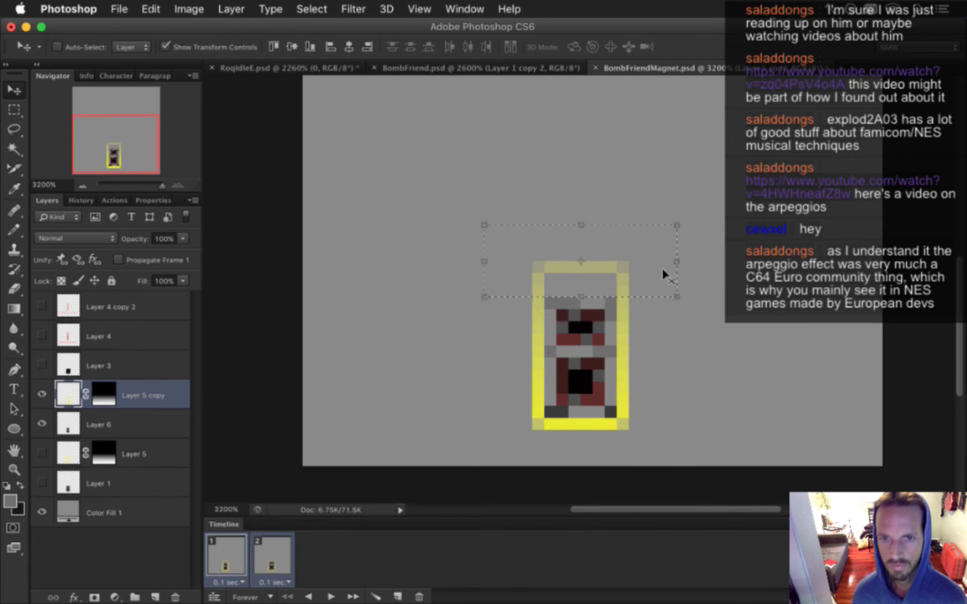
pyautogui.press('super+Down')
pyautogui.press('super+Down')
pyautogui.press('super+d')
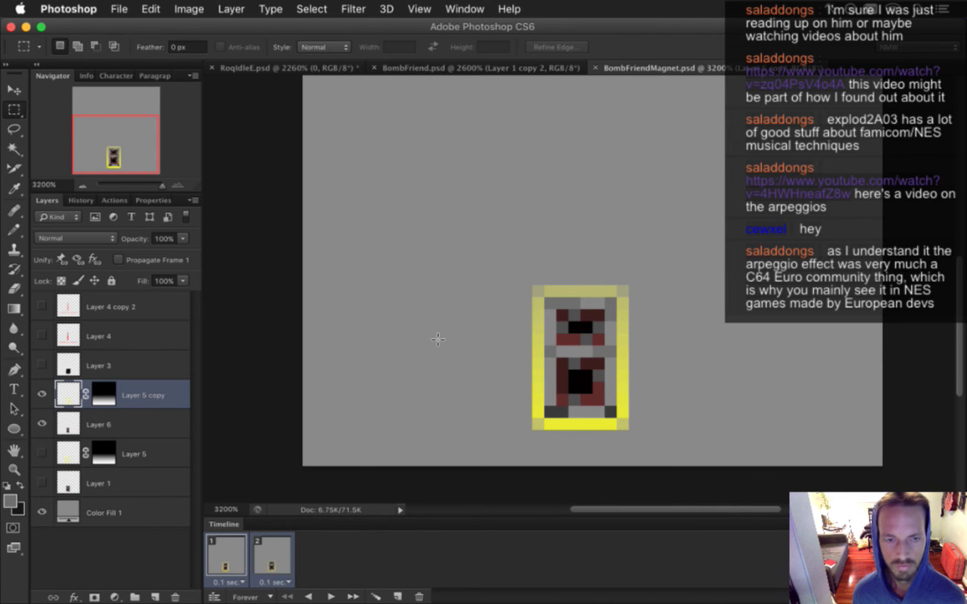
# Step: In frame 2, hide the old body and glow, show Layer 6 and Layer 5 copy instead, and hide Color Fill 1
pyautogui.click(42, 512)
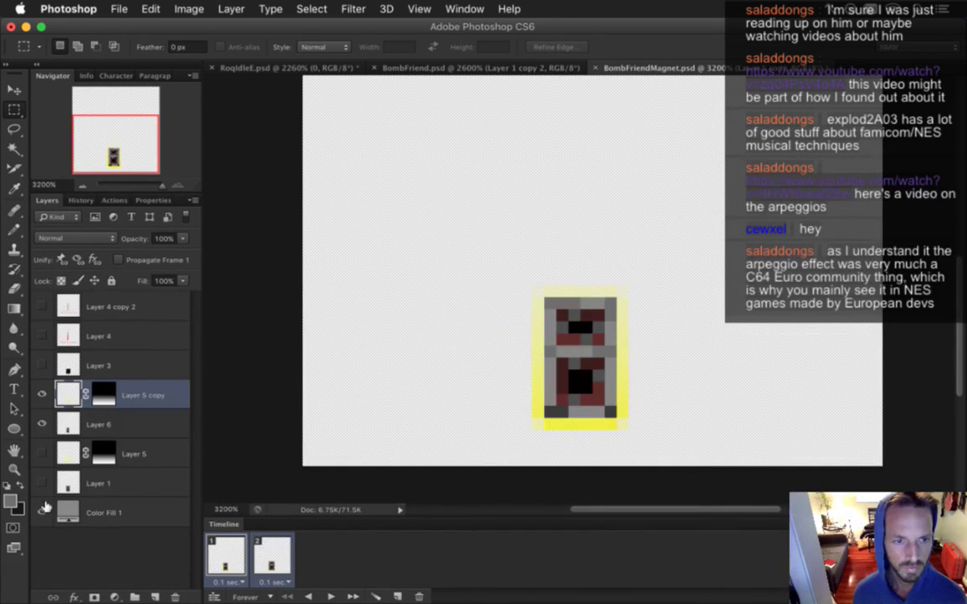
pyautogui.click(42, 512)
pyautogui.click(270, 561)
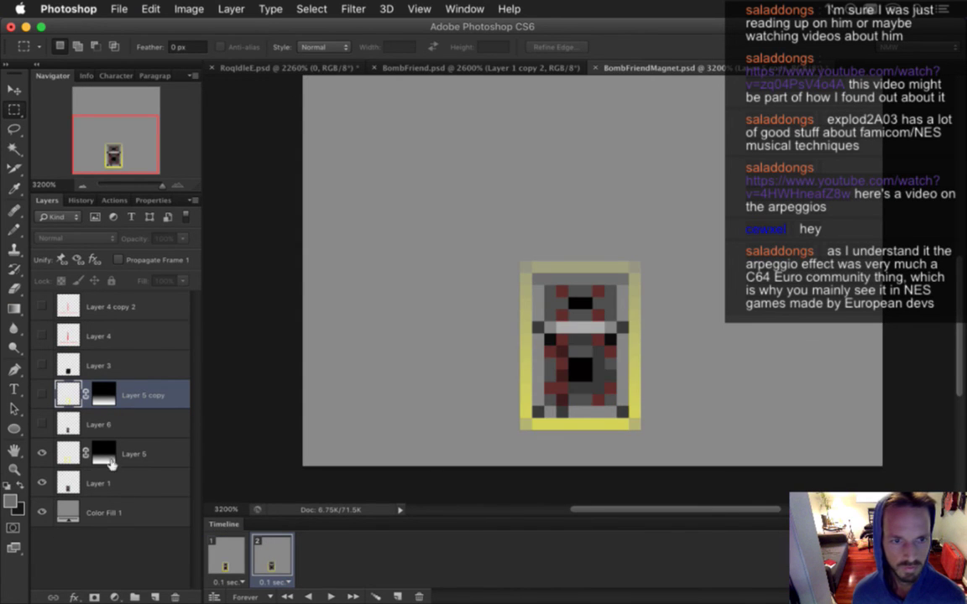
pyautogui.click(43, 453)
pyautogui.click(42, 424)
pyautogui.click(42, 395)
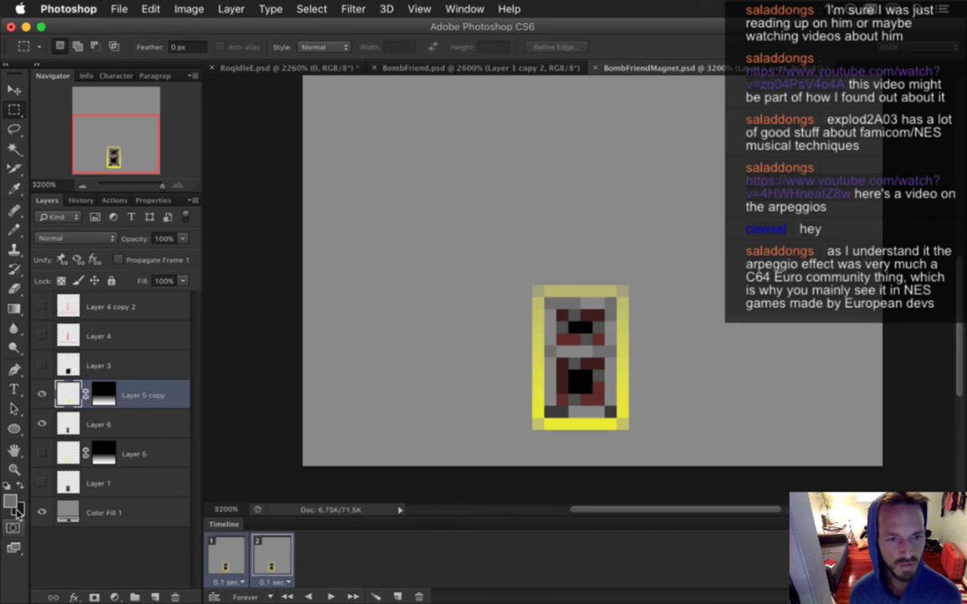
pyautogui.click(41, 511)
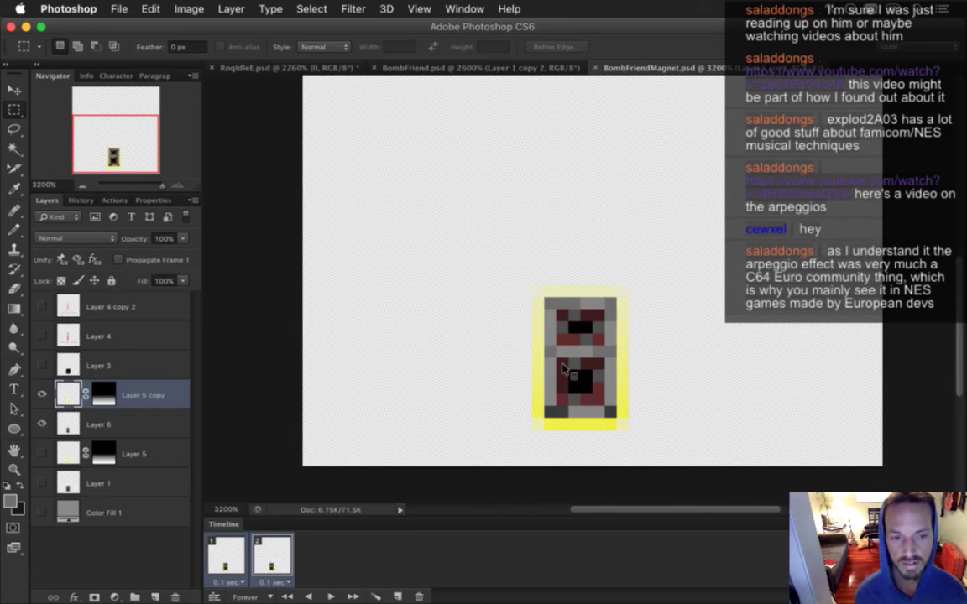
# Step: Switch to Chrome, like the tweet inviting people to the Songbringer stream, and close the Twitter tab
pyautogui.press('super+Tab')
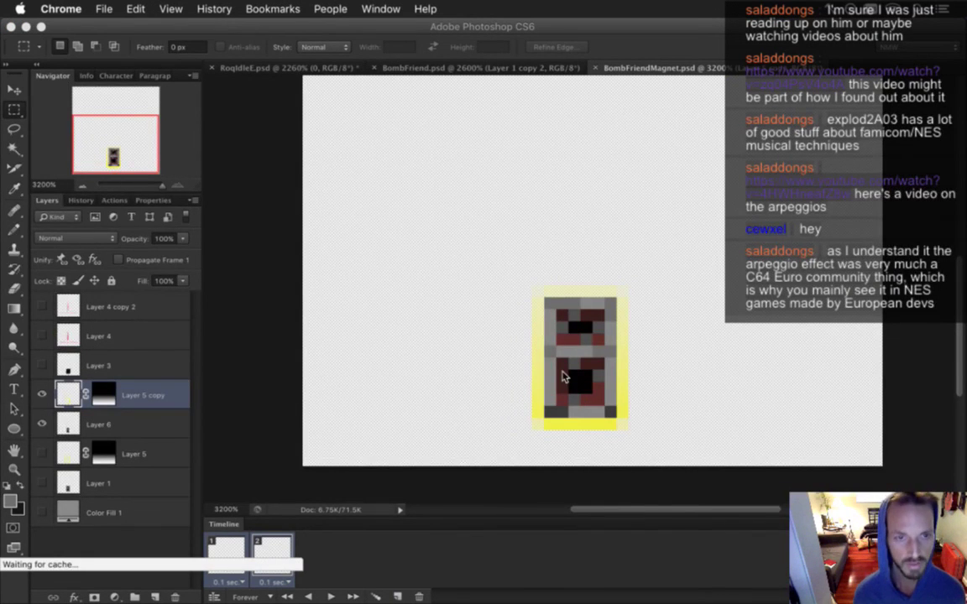
pyautogui.press('super+Tab')
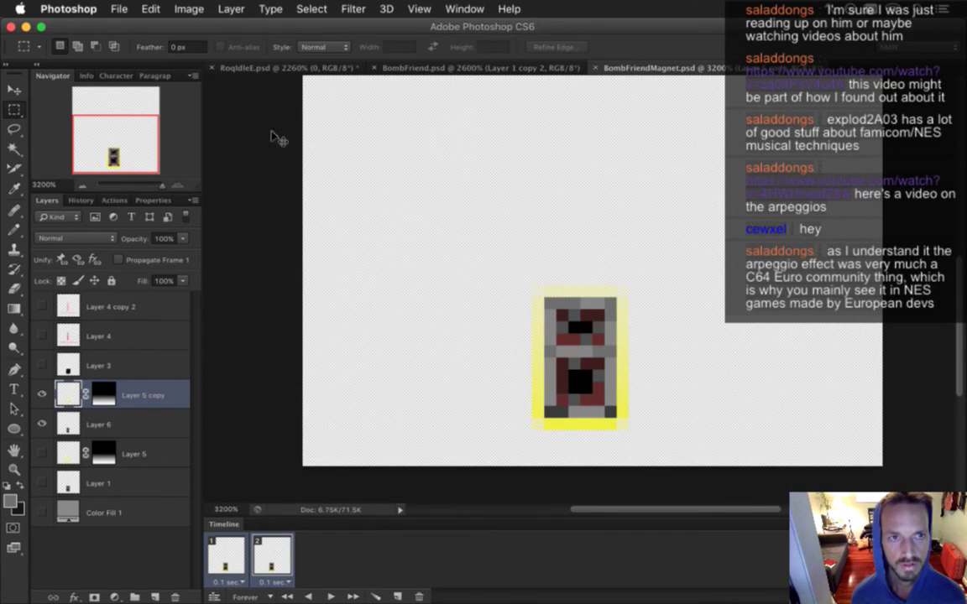
pyautogui.press('super+Tab')
pyautogui.press('super+Tab')
pyautogui.press('super+Tab')
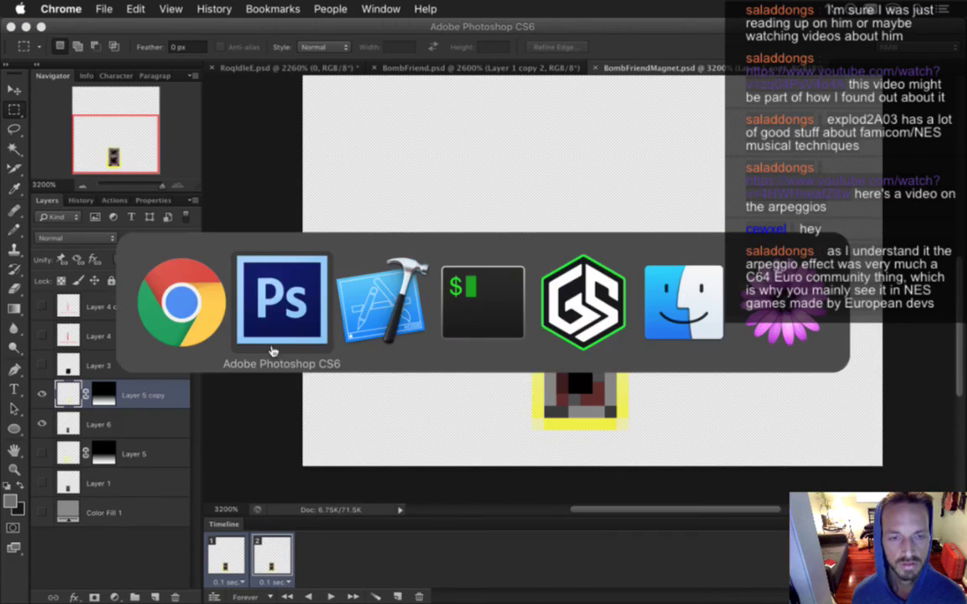
pyautogui.press('super+Tab')
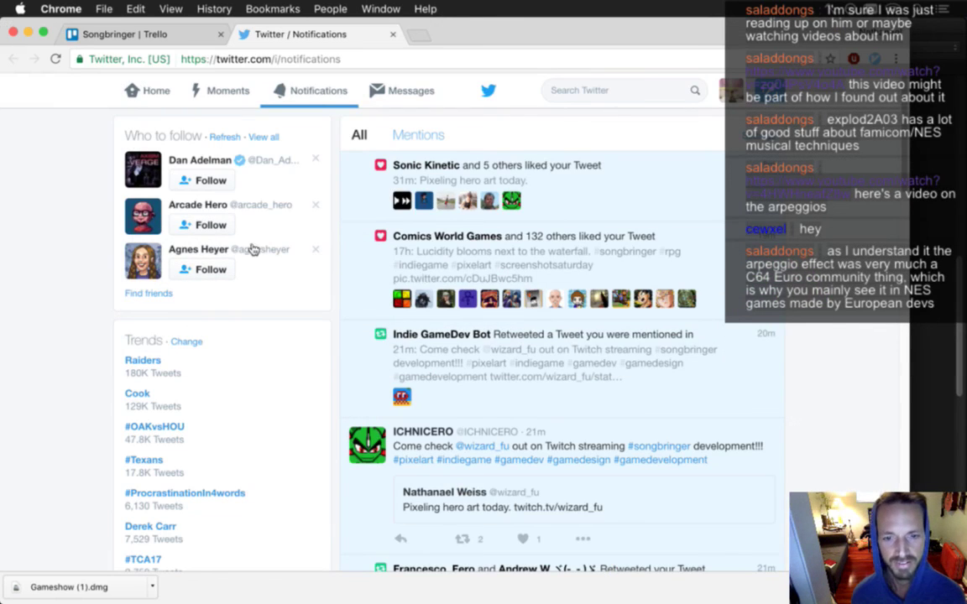
pyautogui.click(523, 539)
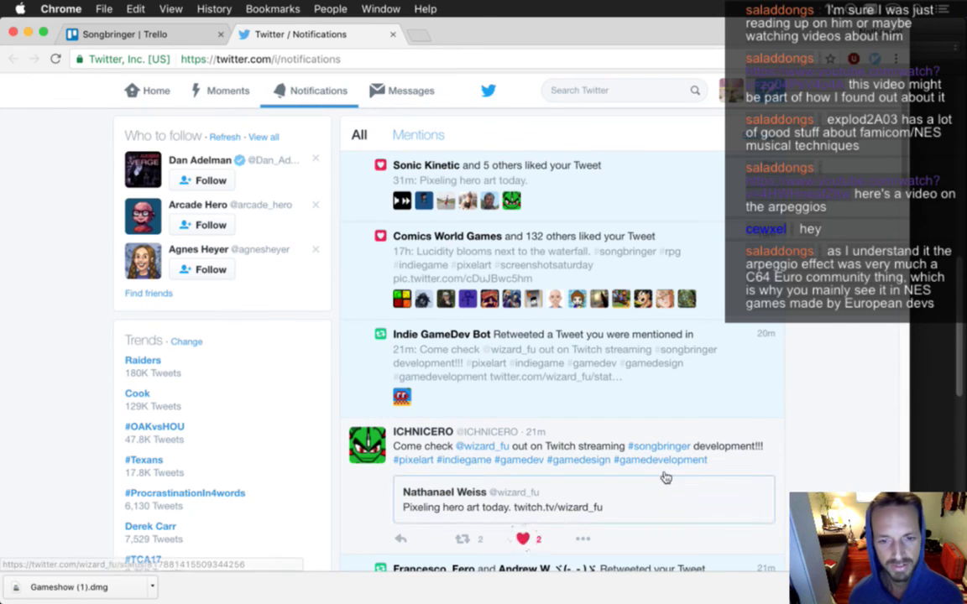
pyautogui.scroll(-5, 812, 252)
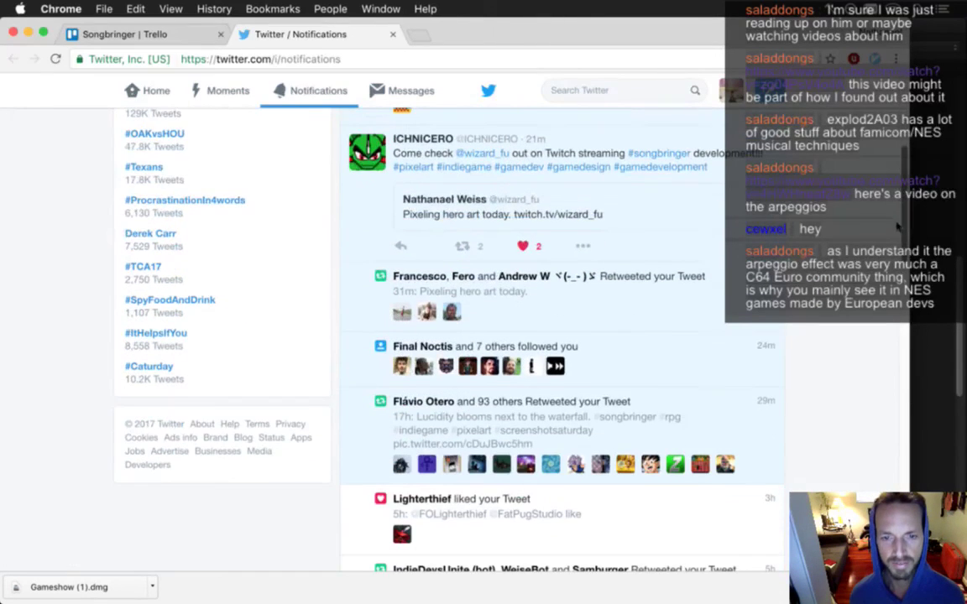
pyautogui.press('super+w')
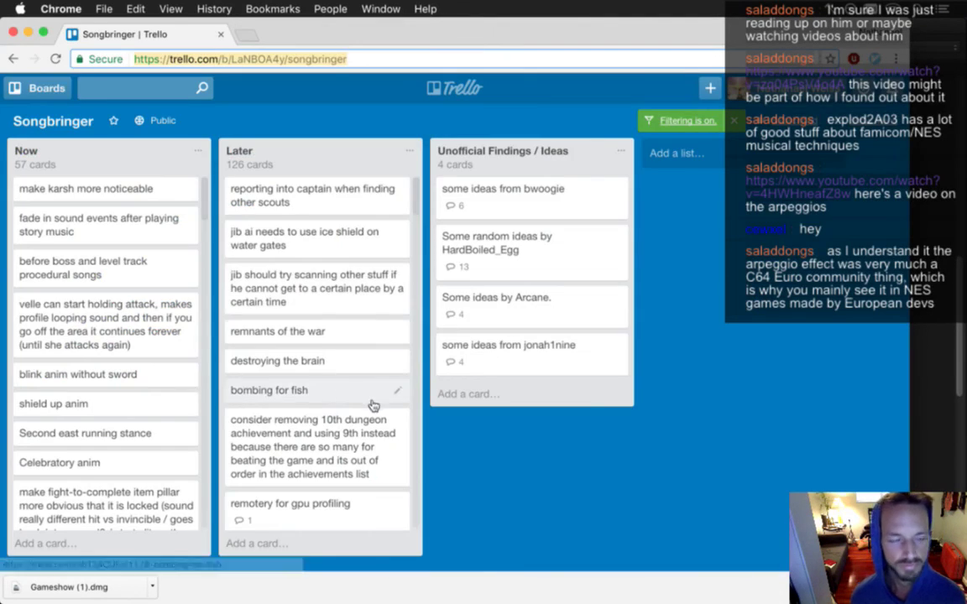
# Step: Switch back to Photoshop, render the BombFriendMagnet sprite and run the game again
pyautogui.press('super+Tab')
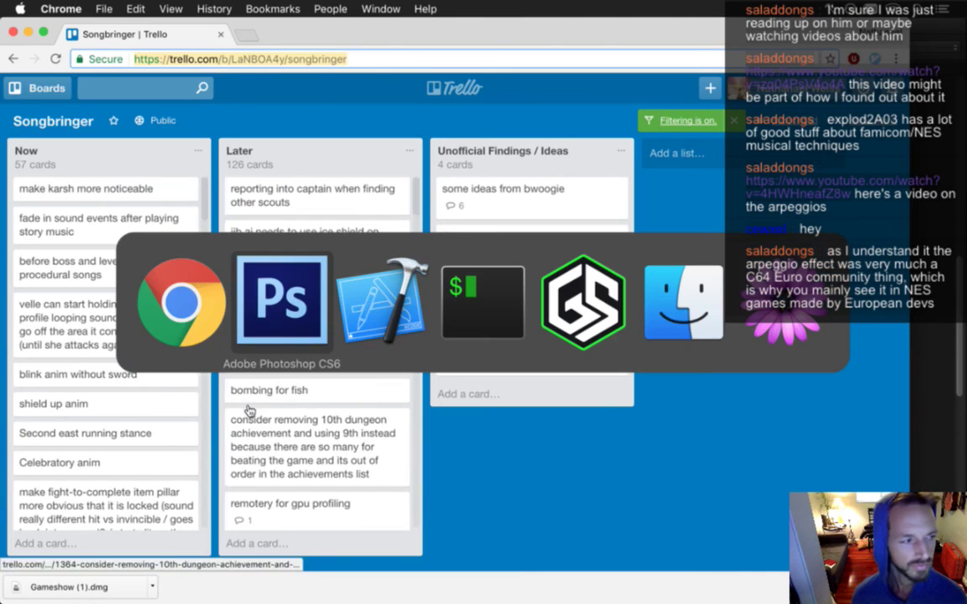
pyautogui.click(309, 342)
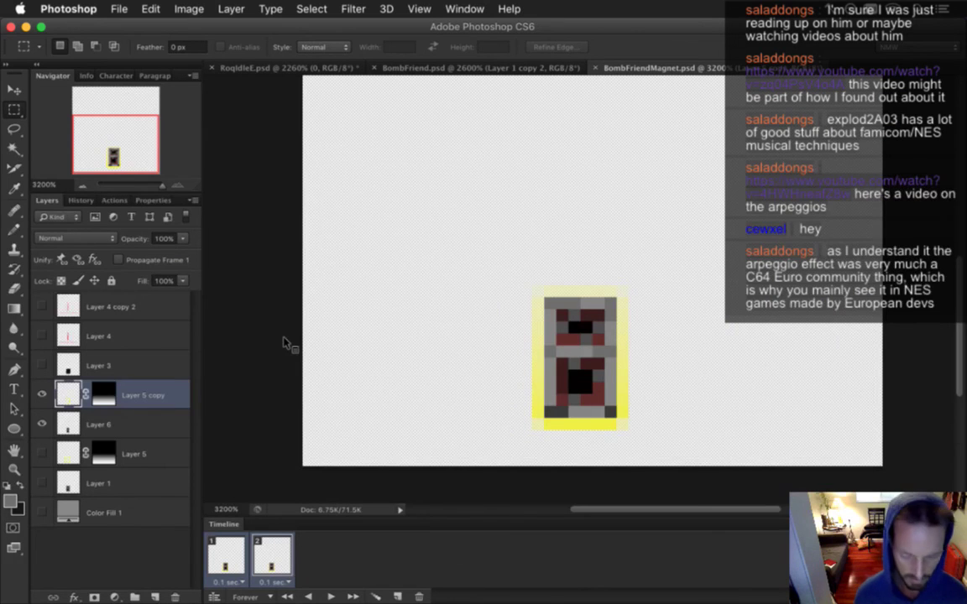
pyautogui.press('alt+shift+super+r')
pyautogui.press('Return')
pyautogui.press('Return')
pyautogui.press('super+r')
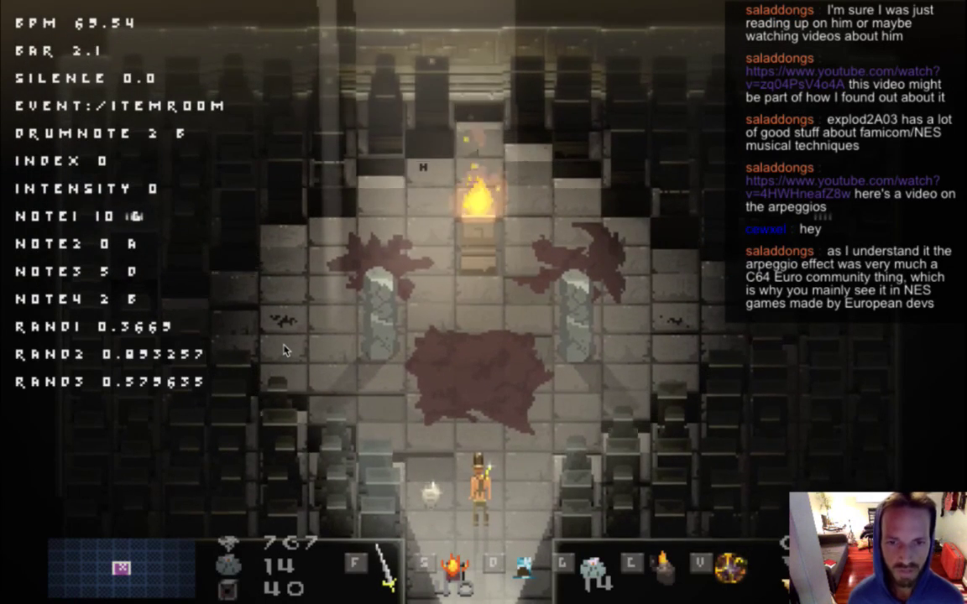
# Step: Walk the hero up onto the rug between the pillars and throw the top hat across the room
pyautogui.press('Up')
pyautogui.press('Left')
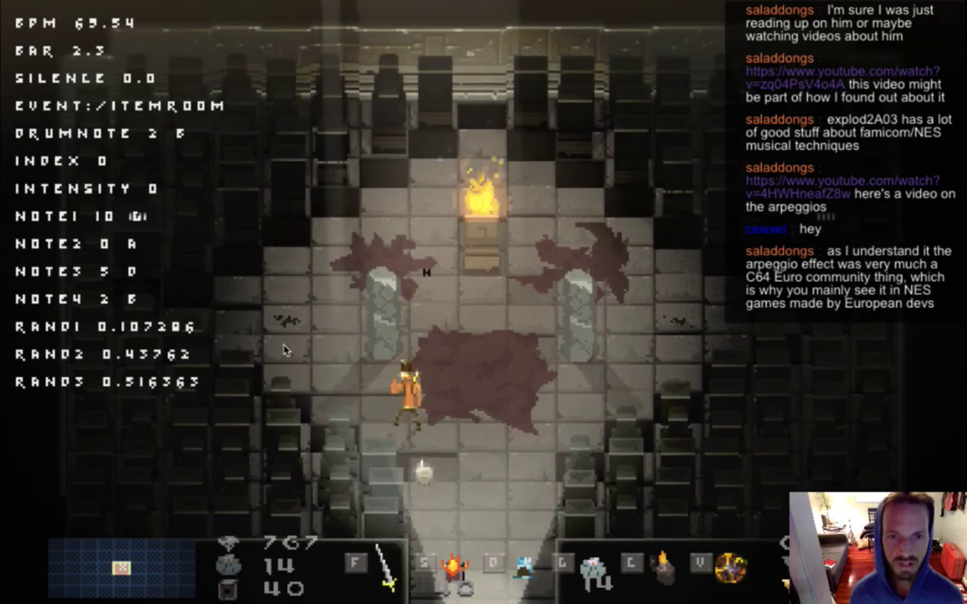
pyautogui.press('Up')
pyautogui.press('Right')
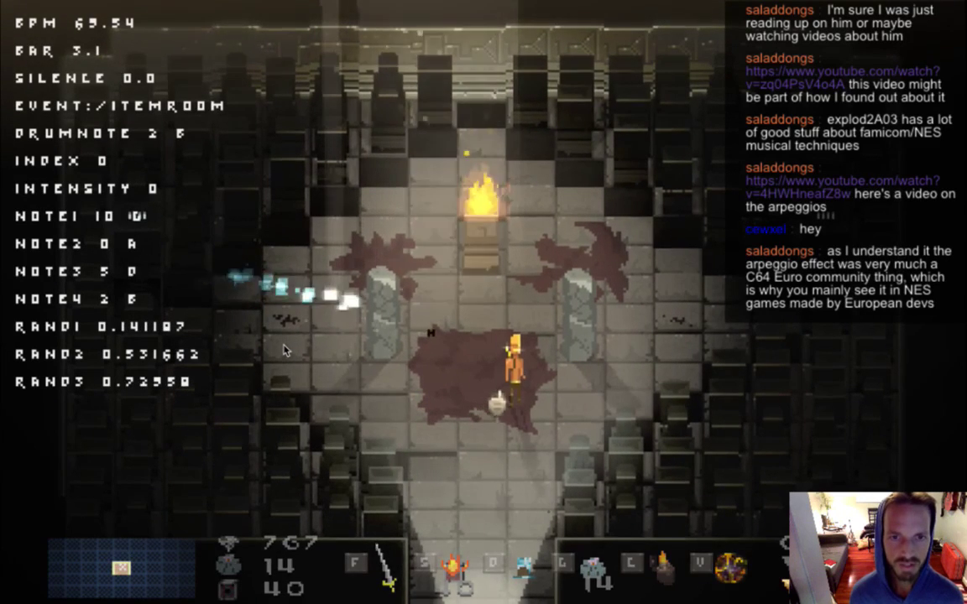
pyautogui.press('a')
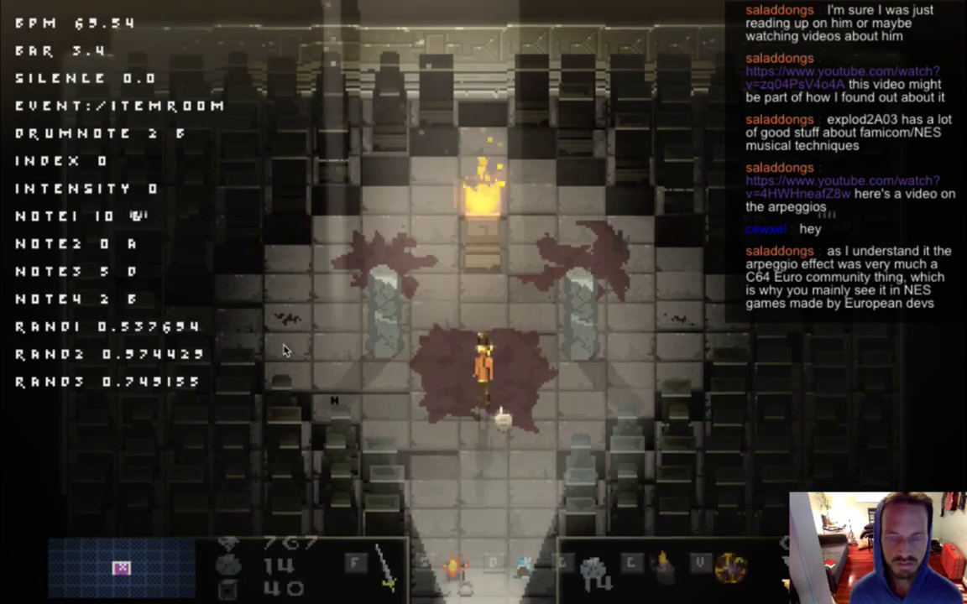
# Step: Playtest the magnet bomb by placing a bomb on the rug, stepping away and throwing the top hat at it until it explodes
pyautogui.press('s')
pyautogui.press('Right')
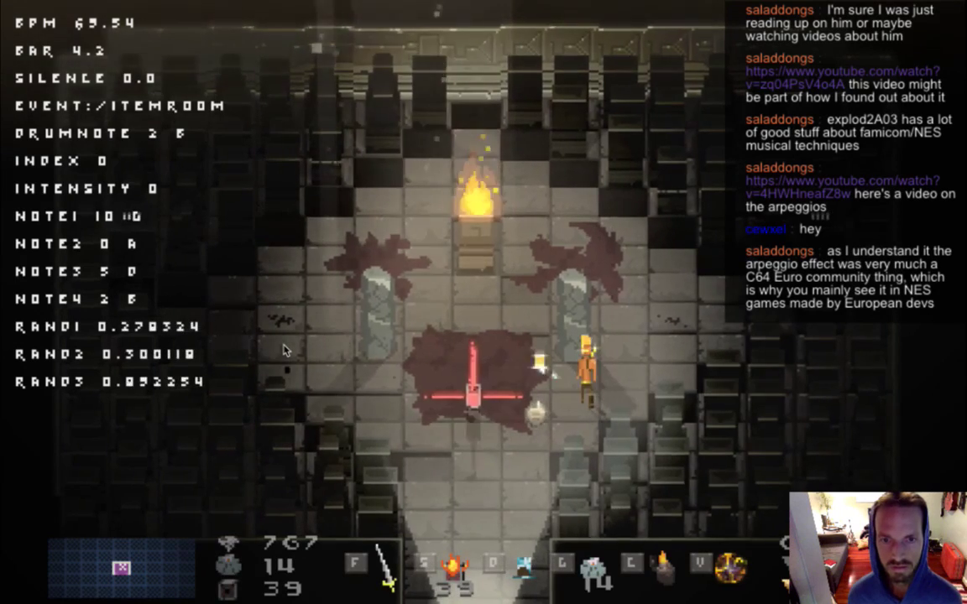
pyautogui.press('d')
pyautogui.press('Right')
pyautogui.press('Right')
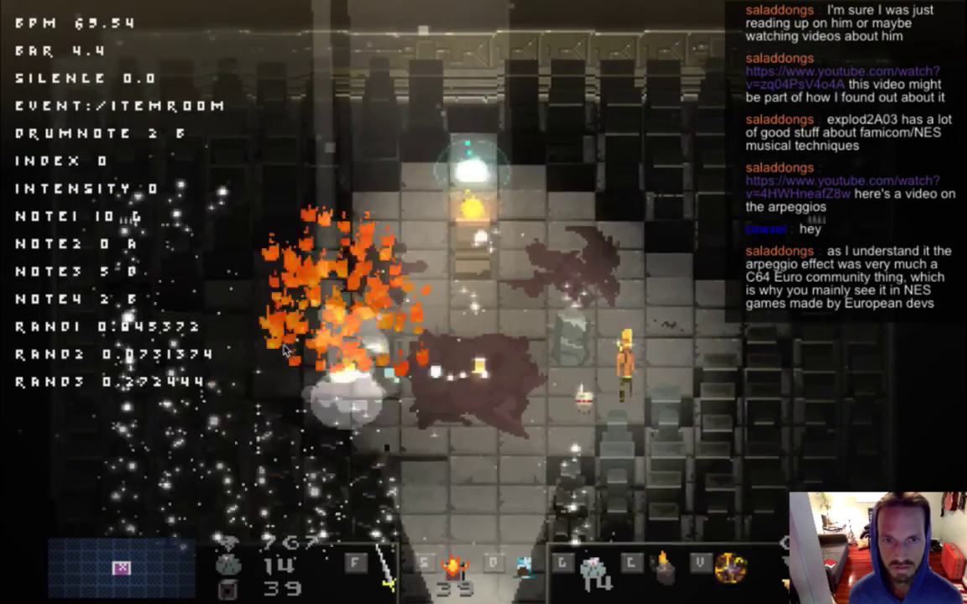
pyautogui.press('a')
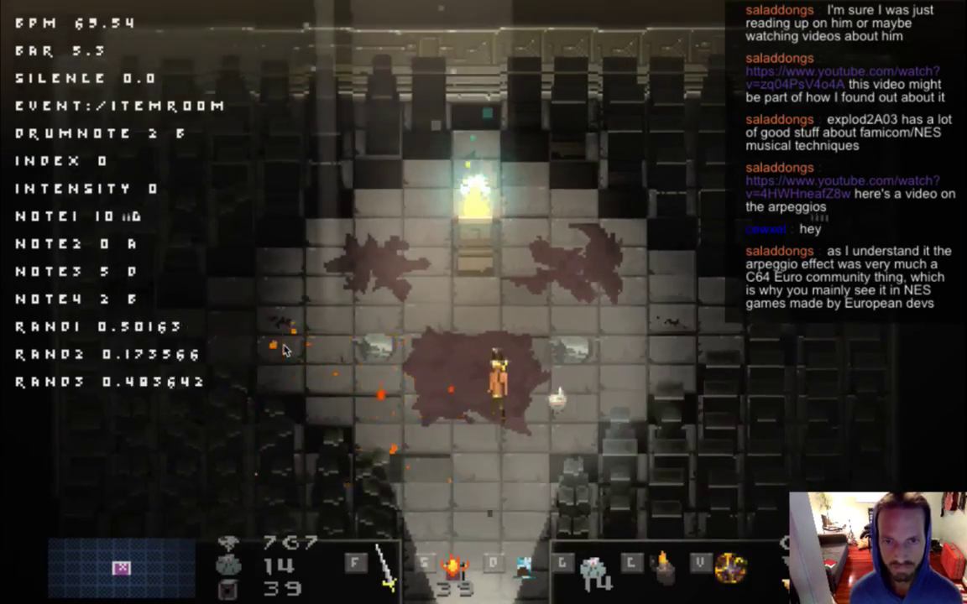
# Step: Place another bomb on the rug, catch it with the top hat and slow the game speed to 0.0x to inspect the sprite
pyautogui.press('f')
pyautogui.press('d')
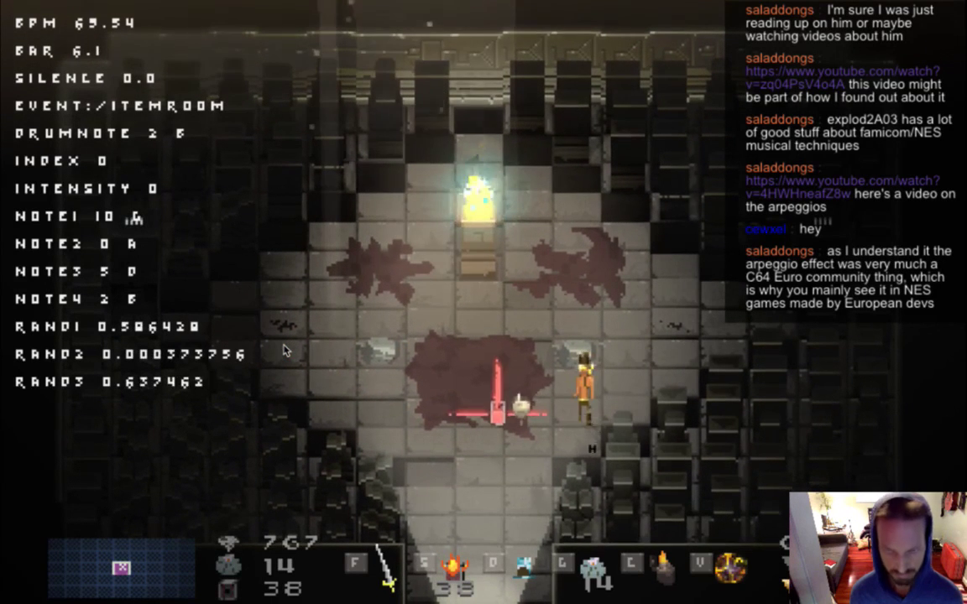
pyautogui.press('d')
pyautogui.press('-')
pyautogui.press('-')
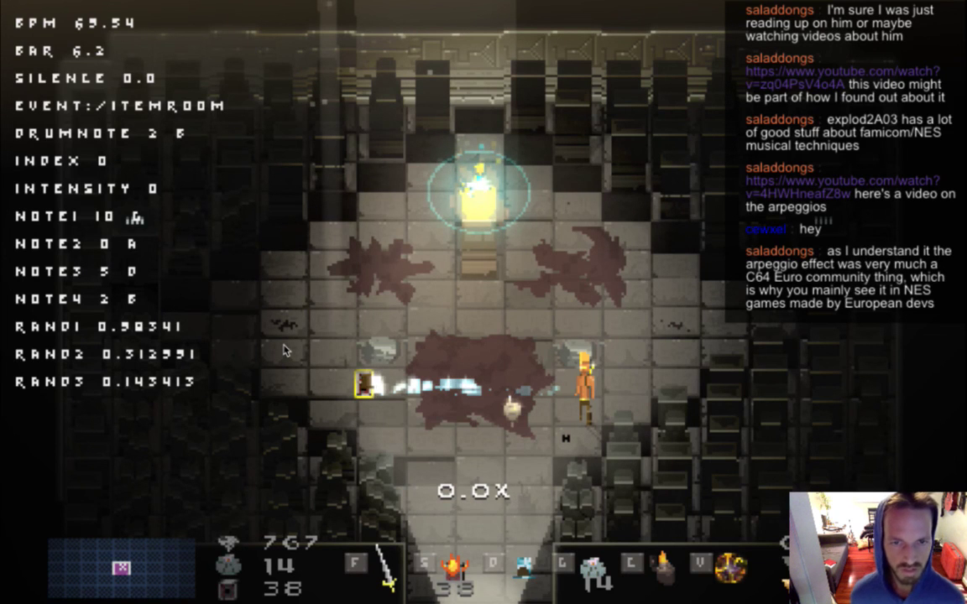
# Step: Quit the game and switch to Xcode
pyautogui.press('super+q')
pyautogui.press('super+Tab')
pyautogui.press('super+Tab')
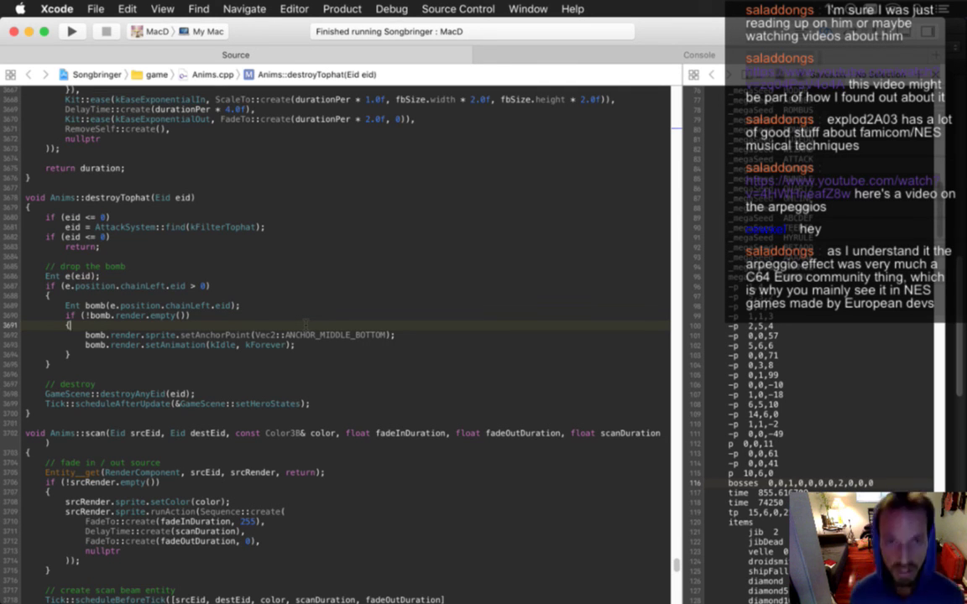
# Step: Look up the moveChain function in MoveSystem.cpp and examine the lines that copy the parent's position to the chained entity
pyautogui.press('super+shift+o')
pyautogui.write('movechain')
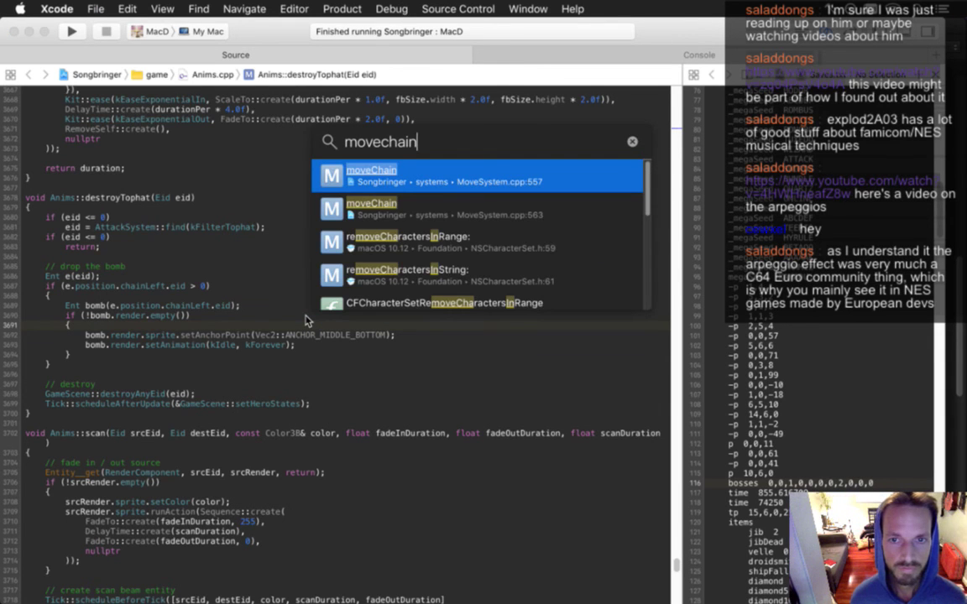
pyautogui.press('Return')
pyautogui.press('Down')
pyautogui.press('Down')
pyautogui.press('Down')
pyautogui.press('Down')
pyautogui.press('Down')
pyautogui.press('Down')
pyautogui.press('Down')
pyautogui.press('Down')
pyautogui.press('Down')
pyautogui.press('Down')
pyautogui.press('Down')
pyautogui.press('Down')
pyautogui.press('Down')
pyautogui.press('Down')
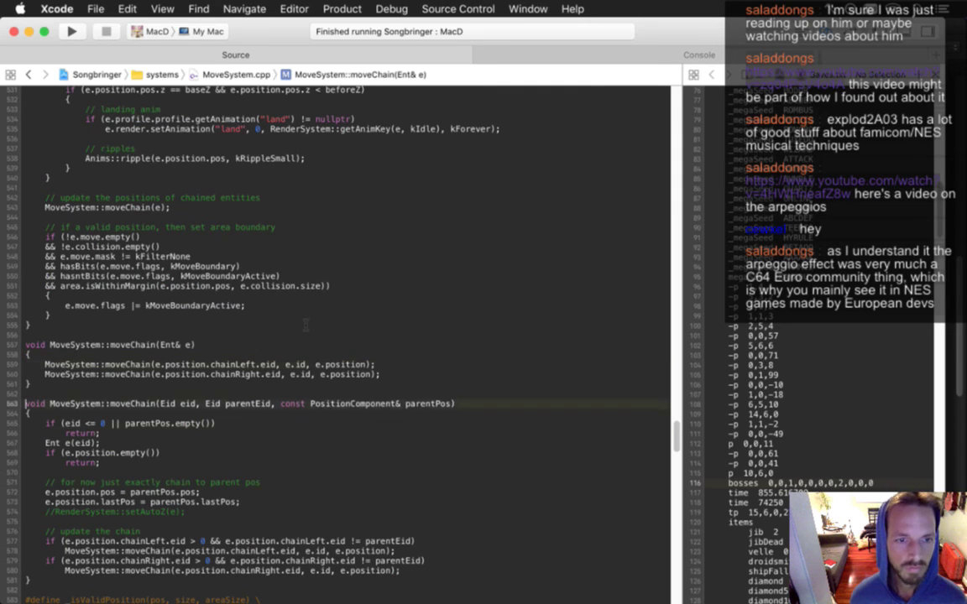
pyautogui.press('Down')
pyautogui.press('Down')
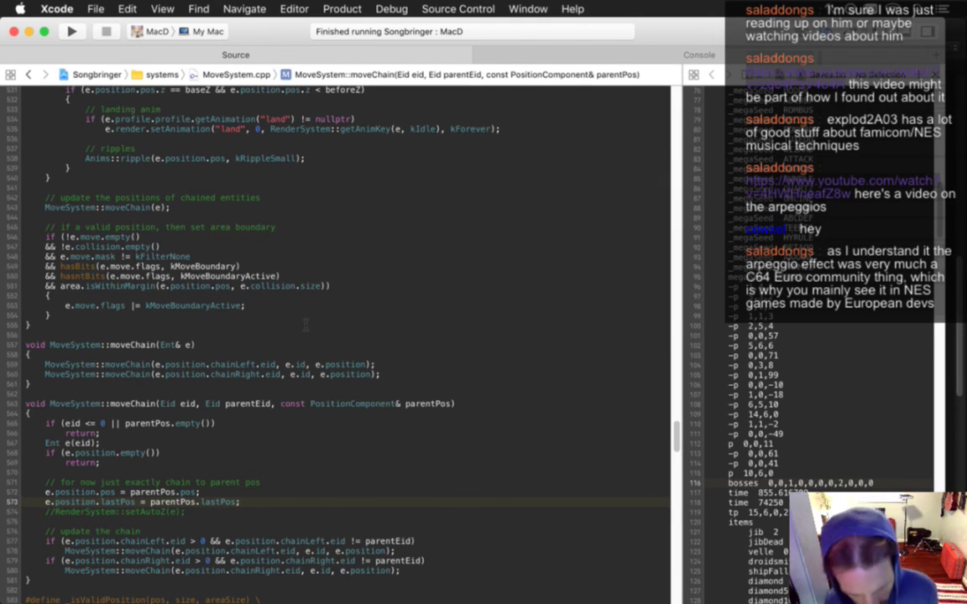
# Step: Open Tophat.txt and try adding a "flags interpolate" line under its render attributes
pyautogui.press('super+shift+o')
pyautogui.write('tophat')
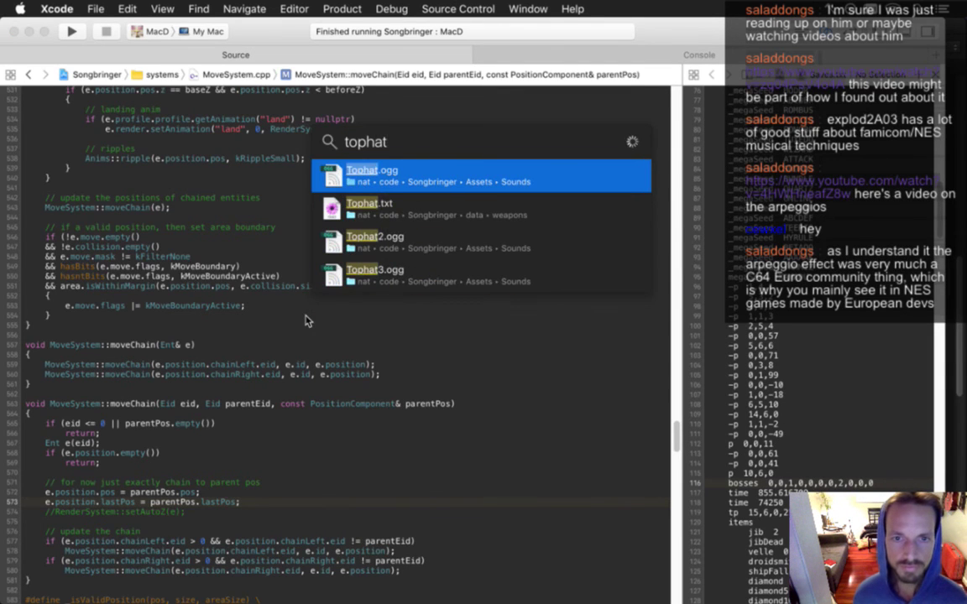
pyautogui.press('Down')
pyautogui.press('Return')
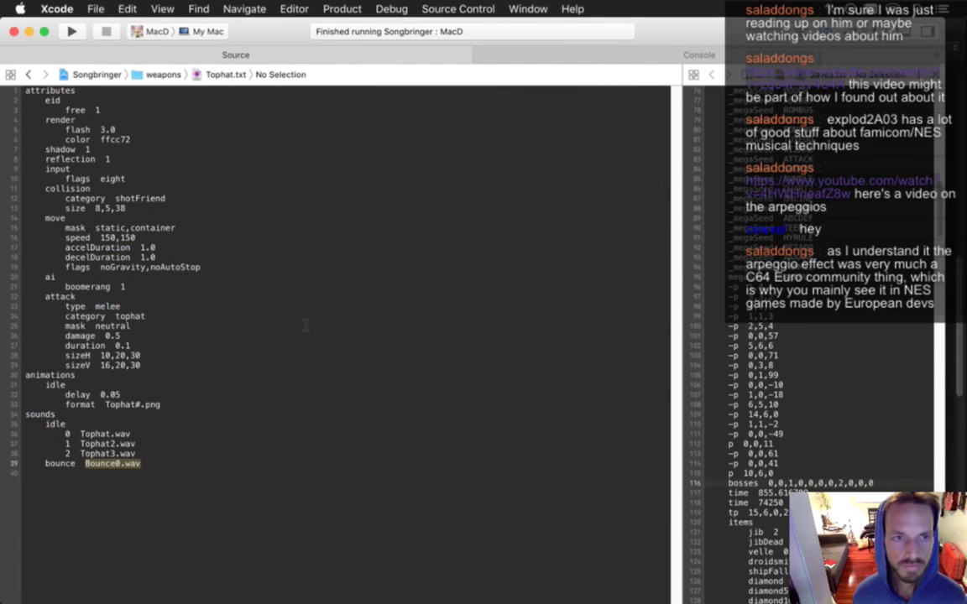
pyautogui.press('Up')
pyautogui.press('Up')
pyautogui.press('Up')
pyautogui.press('Up')
pyautogui.press('Up')
pyautogui.press('Up')
pyautogui.press('Up')
pyautogui.press('Up')
pyautogui.press('Up')
pyautogui.press('Up')
pyautogui.press('Up')
pyautogui.press('Up')
pyautogui.press('Up')
pyautogui.press('Up')
pyautogui.press('Up')
pyautogui.press('Up')
pyautogui.press('Up')
pyautogui.press('Up')
pyautogui.press('Up')
pyautogui.press('Up')
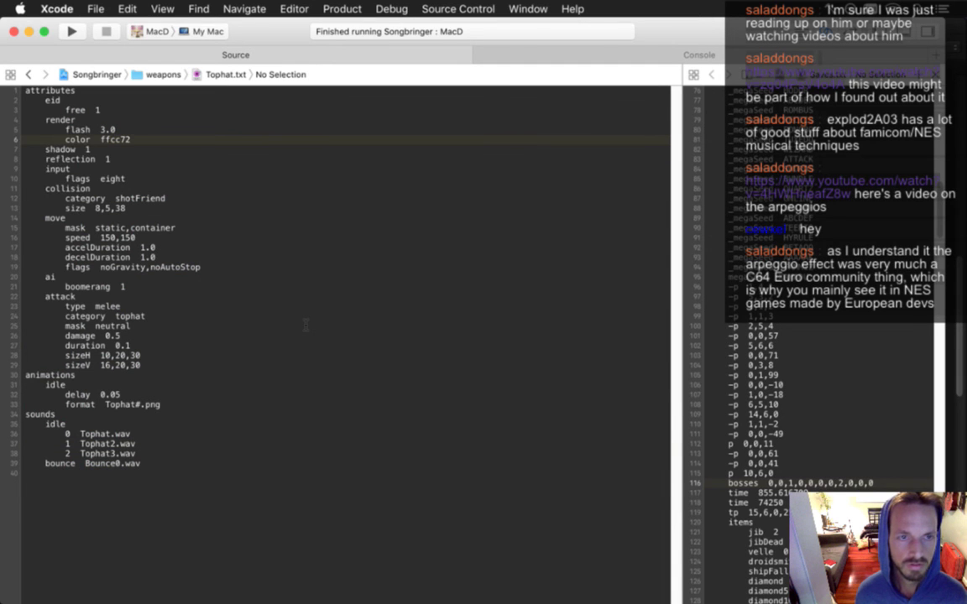
pyautogui.press('Return')
pyautogui.write('flags')
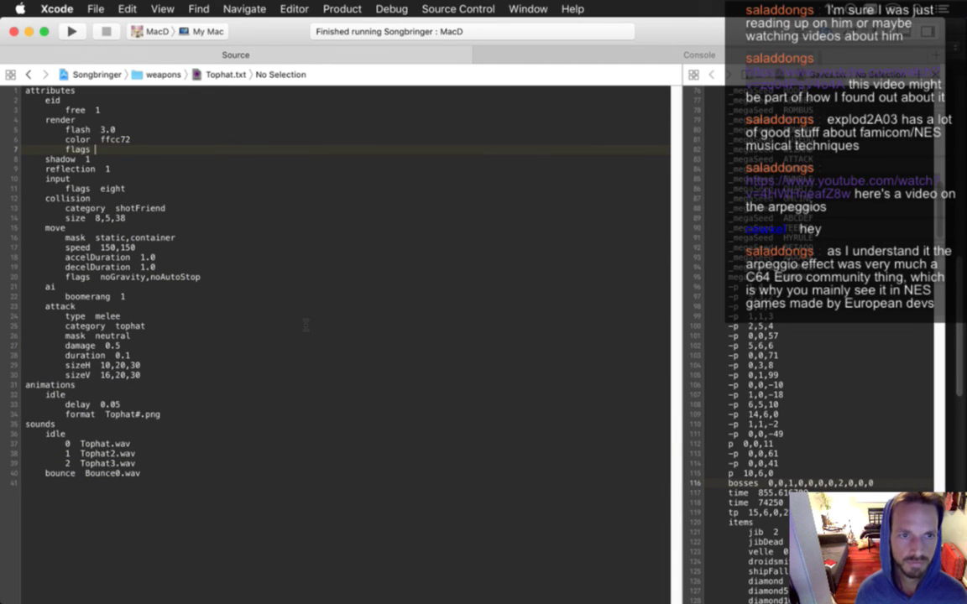
pyautogui.write('  interpolate')
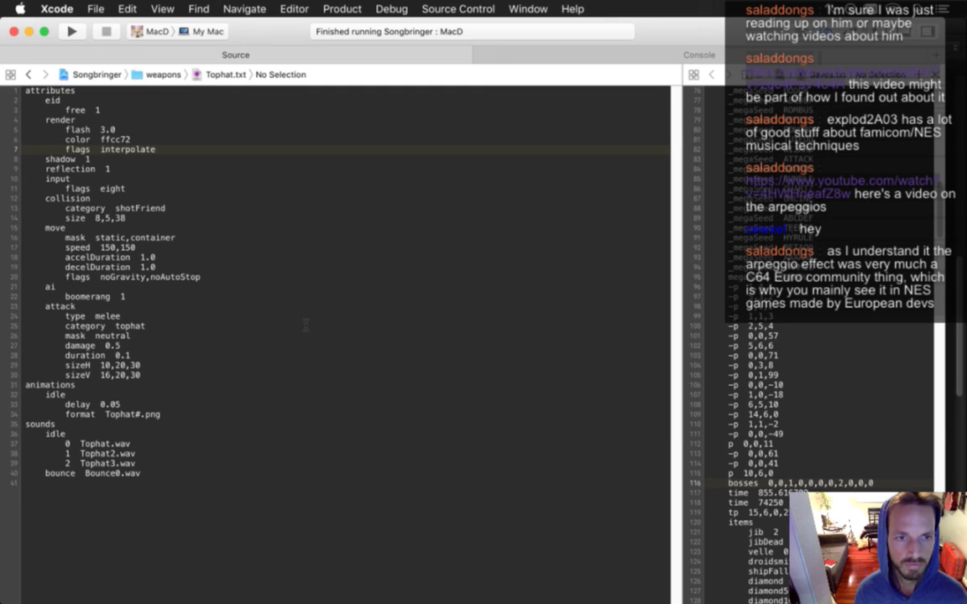
# Step: Delete the interpolate flags line from Tophat.txt and return to moveChain in MoveSystem.cpp
pyautogui.press('super+Left')
pyautogui.press('super+Left')
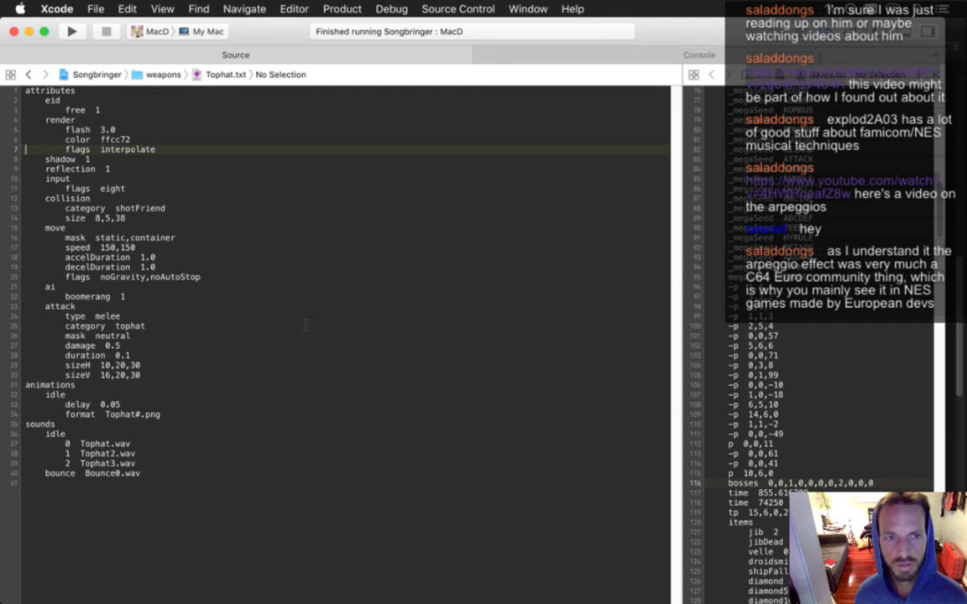
pyautogui.hotkey('shift', 'Down')
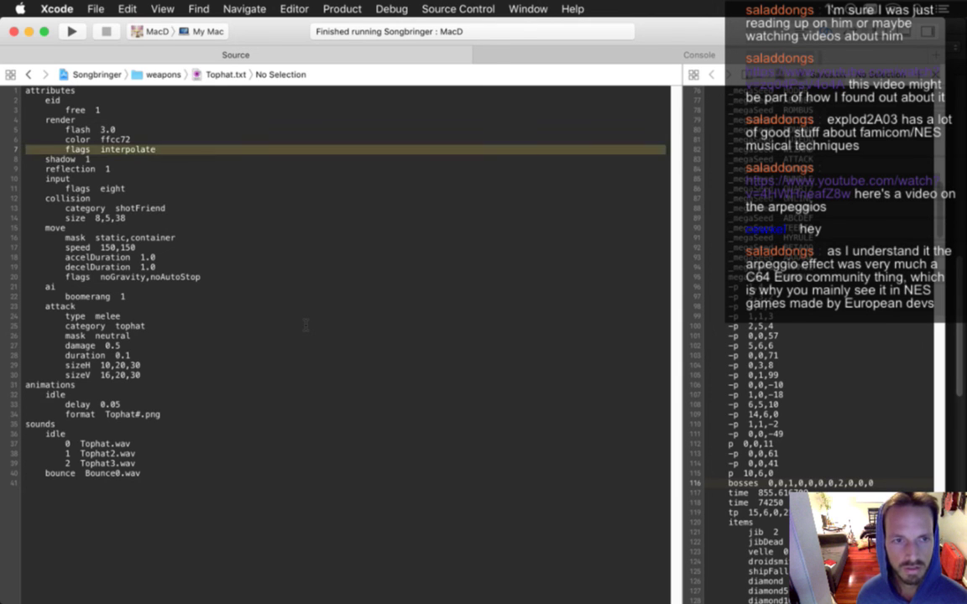
pyautogui.press('BackSpace')
pyautogui.press('ctrl+super+Left')
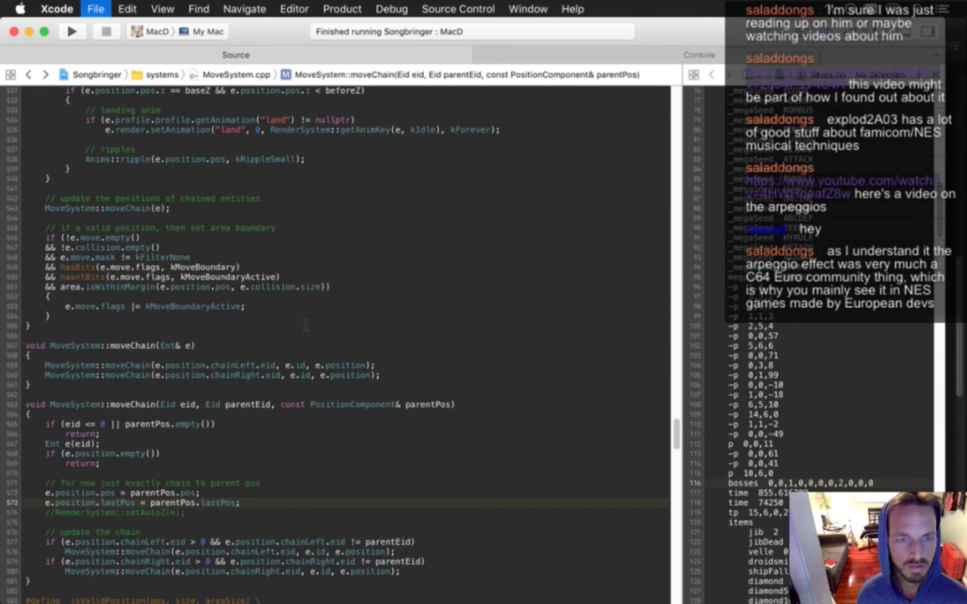
# Step: Check the render flags in Bomb.txt, and return to moveChain to re-examine its pos and lastPos assignments
pyautogui.press('shift+super+o')
pyautogui.write('bomb')
pyautogui.press('Return')
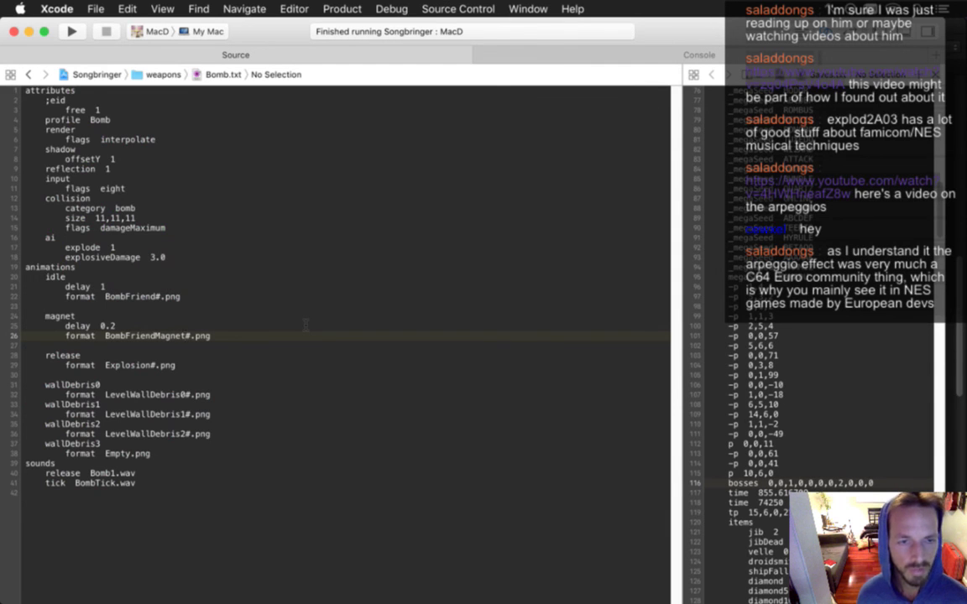
pyautogui.press('ctrl+super+Left')
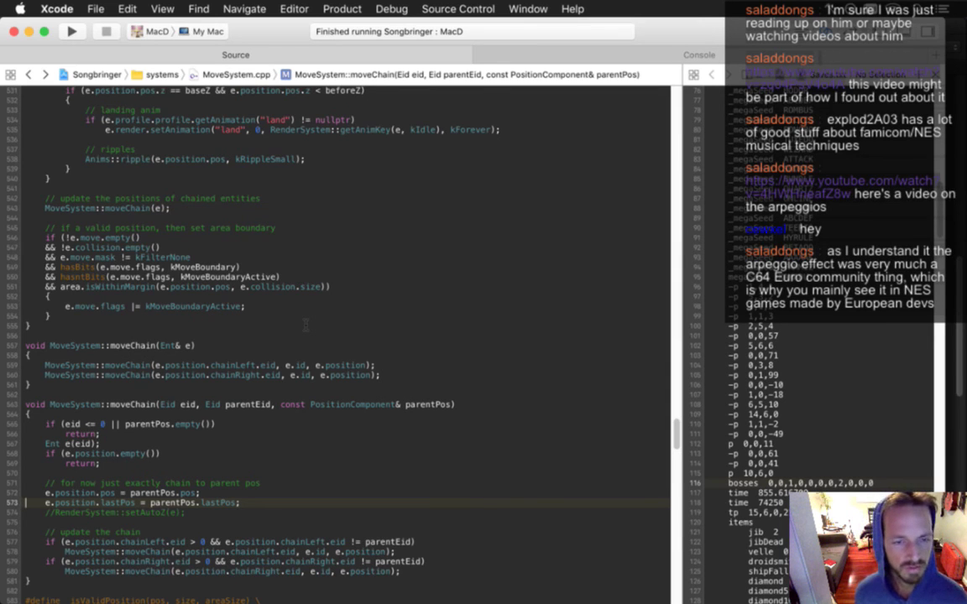
pyautogui.press('Up')
pyautogui.hotkey('shift', 'Down')
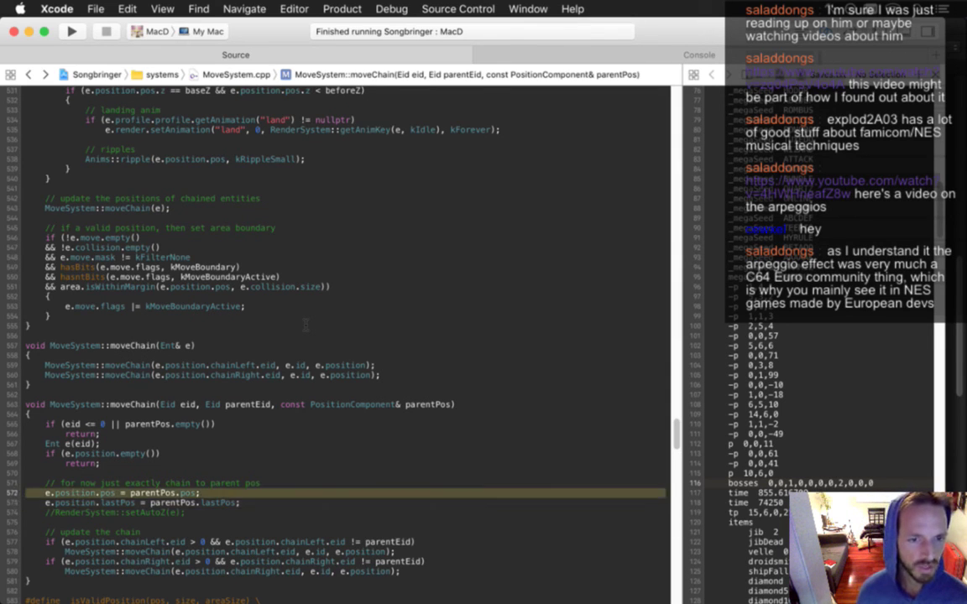
pyautogui.press('Down')
pyautogui.hotkey('shift', 'Down')
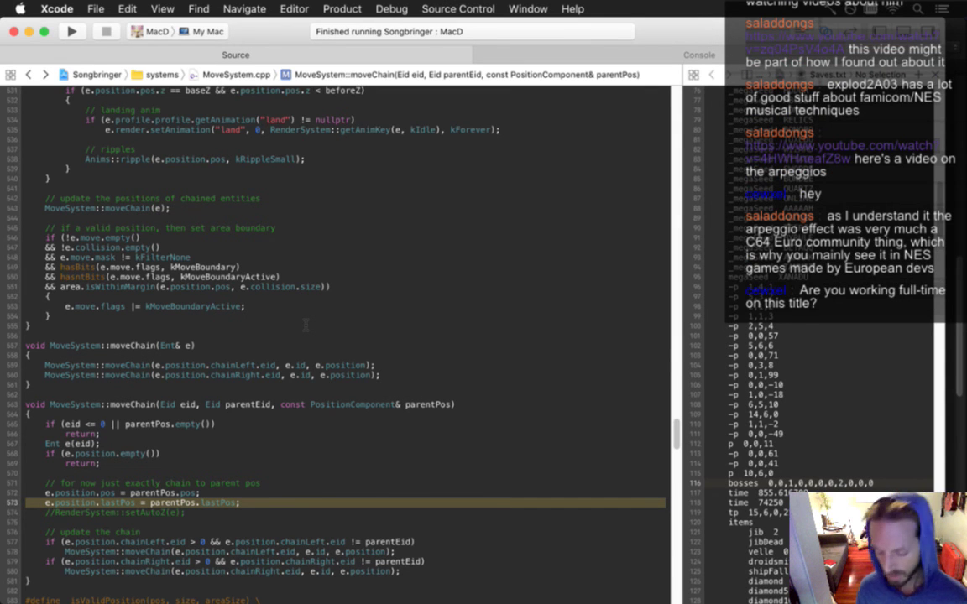
# Step: Run the game again, place a bomb on the rug and carry it off with the top hat to watch the sprite
pyautogui.press('super+r')
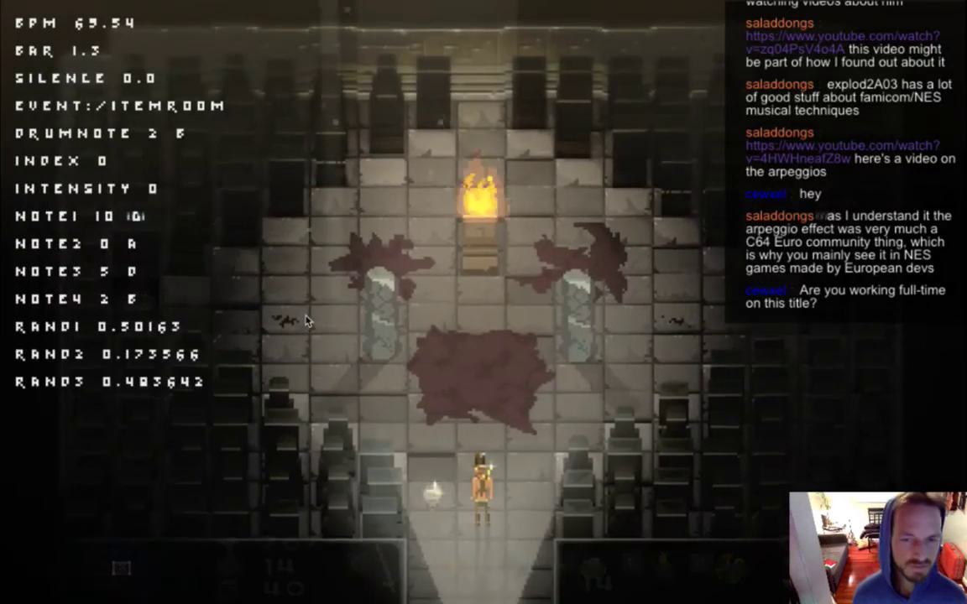
pyautogui.press('Up')
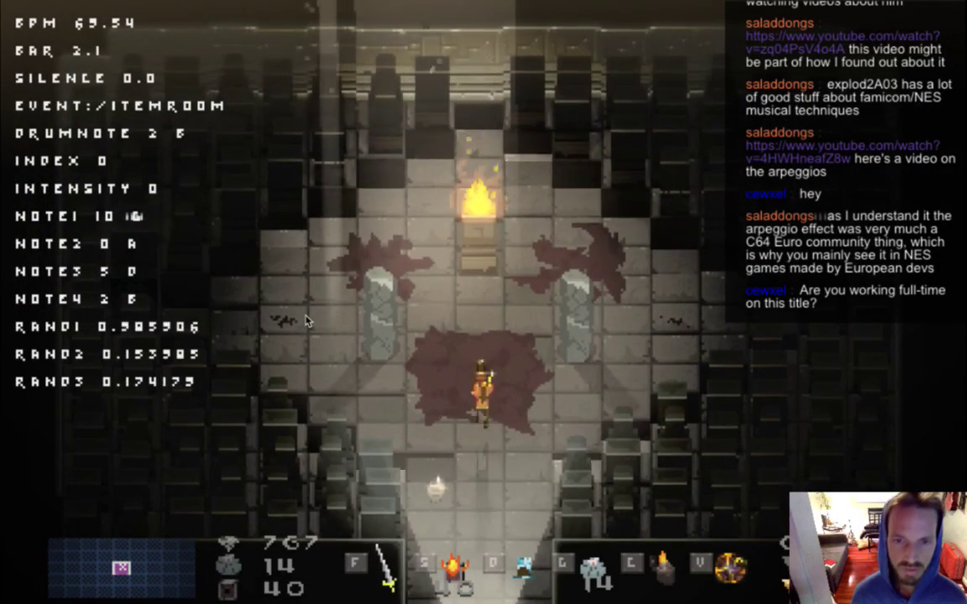
pyautogui.press('Left')
pyautogui.press('s')
pyautogui.press('Right')
pyautogui.press('Left')
pyautogui.press('d')
pyautogui.press('Right')
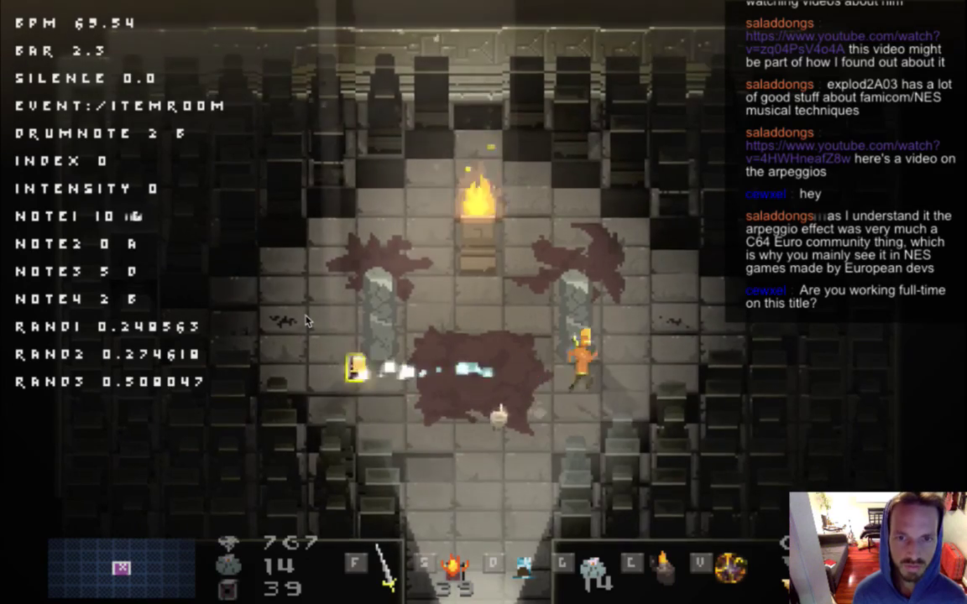
pyautogui.press('Right')
pyautogui.press('Up')
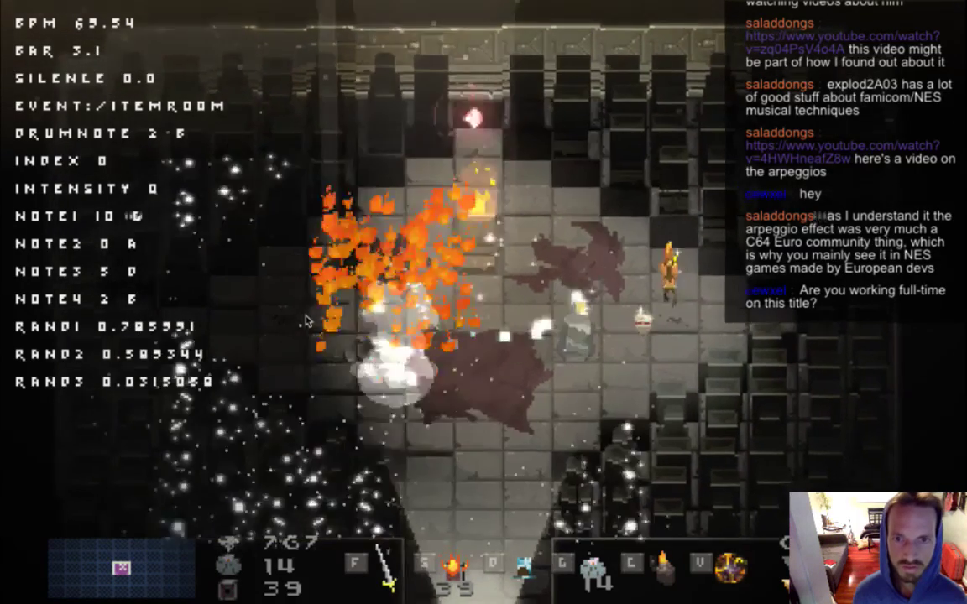
# Step: Place a second bomb beside the broken pillar, throw the top hat at it and move away from the explosion
pyautogui.press('Left')
pyautogui.press('Down')
pyautogui.press('Left')
pyautogui.press('s')
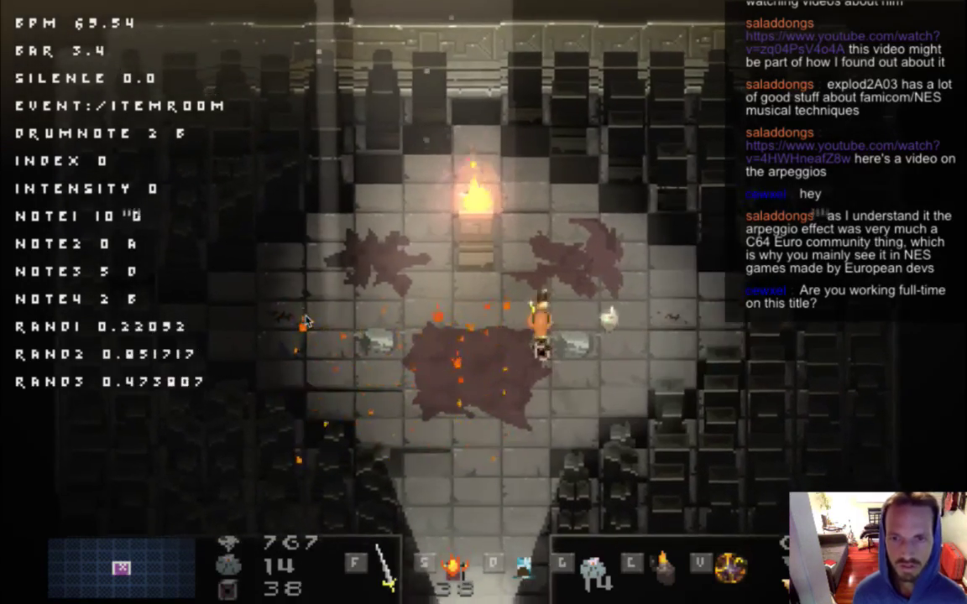
pyautogui.press('Right')
pyautogui.press('Left')
pyautogui.press('d')
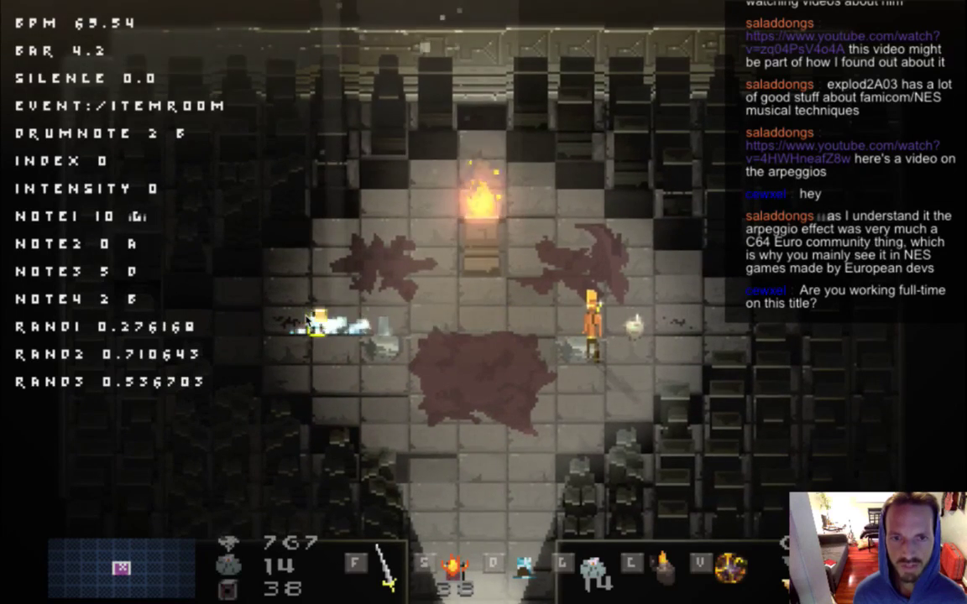
pyautogui.press('Right')
pyautogui.press('Up')
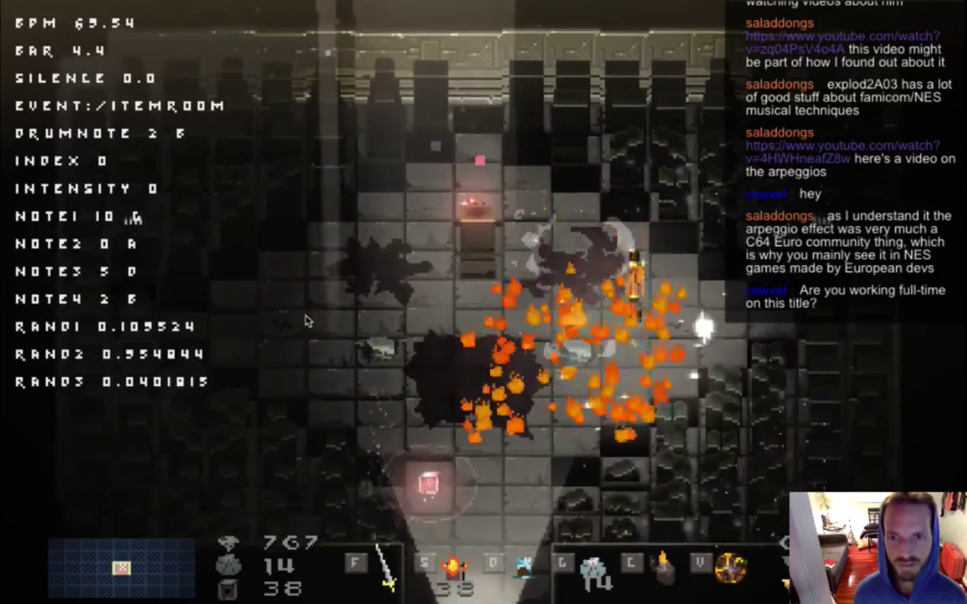
# Step: Quit the game and switch to the BombFriendMagnet sprite in Photoshop
pyautogui.press('super+q')
pyautogui.press('super+Tab')
pyautogui.press('super+Tab')
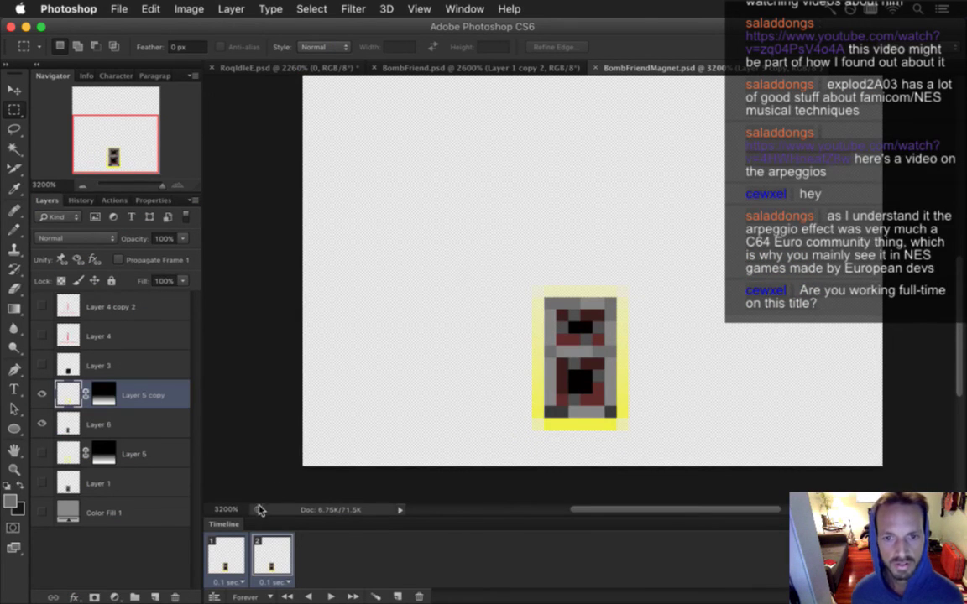
# Step: In frame 2, nudge Layer 5 copy and Layer 6 up one pixel together, and select both animation frames
pyautogui.click(270, 555)
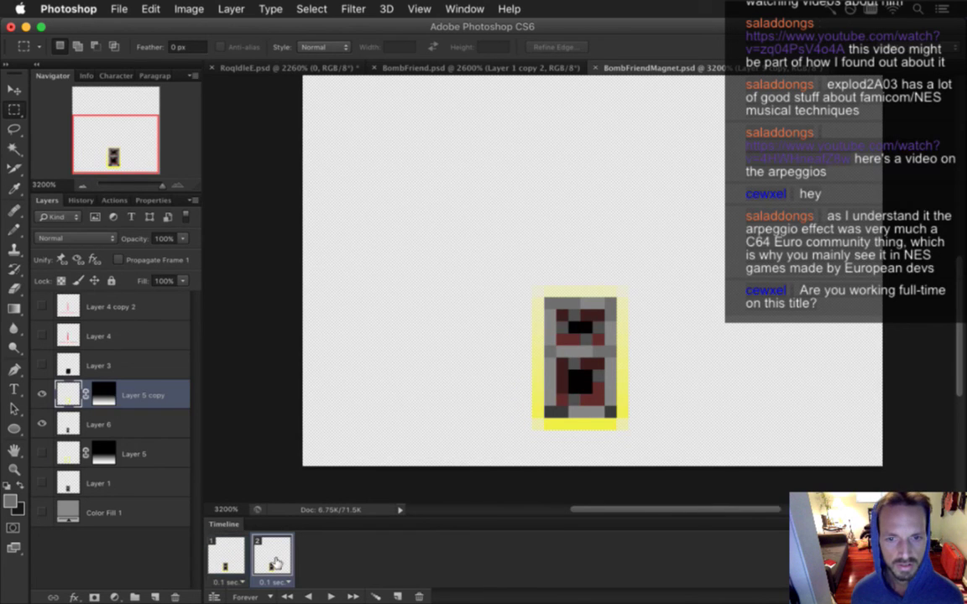
pyautogui.keyDown('shift'); pyautogui.click(69, 426); pyautogui.keyUp('shift')
pyautogui.press('v')
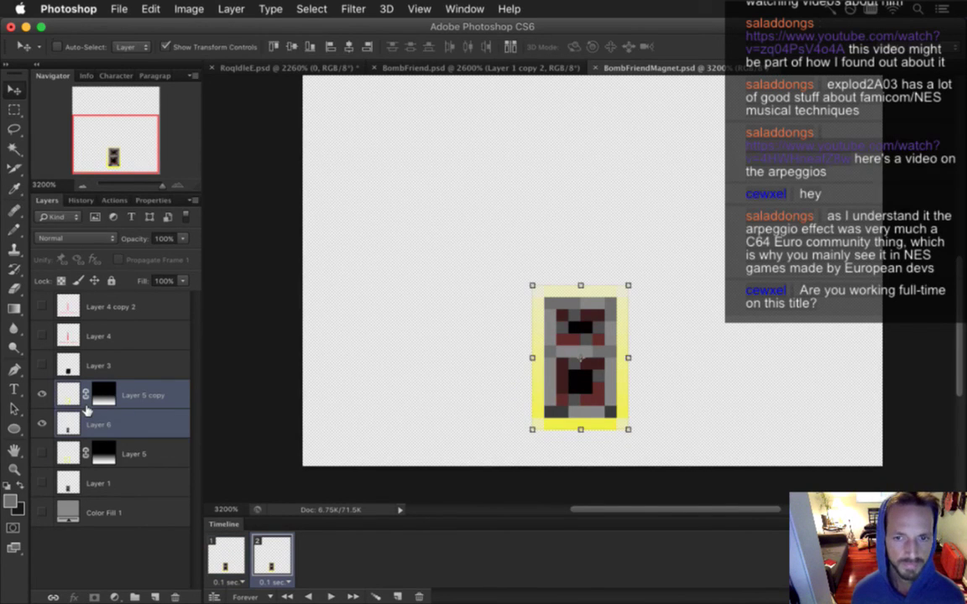
pyautogui.press('Up')
pyautogui.press('m')
pyautogui.click(232, 557)
pyautogui.click(268, 569)
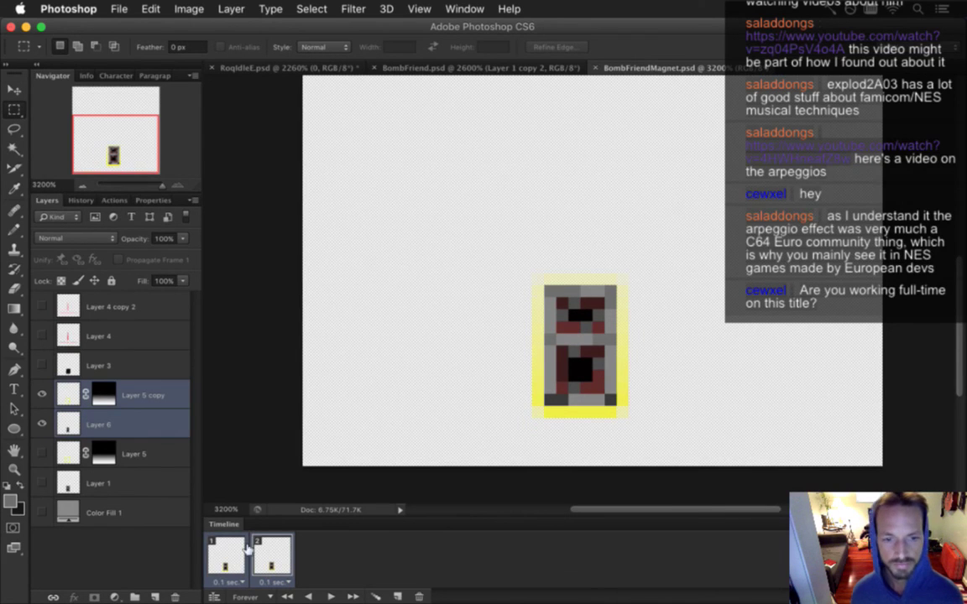
# Step: Render all BombFriendMagnet frames as a PNG image sequence and run the game from Xcode
pyautogui.press('super+alt+shift+r')
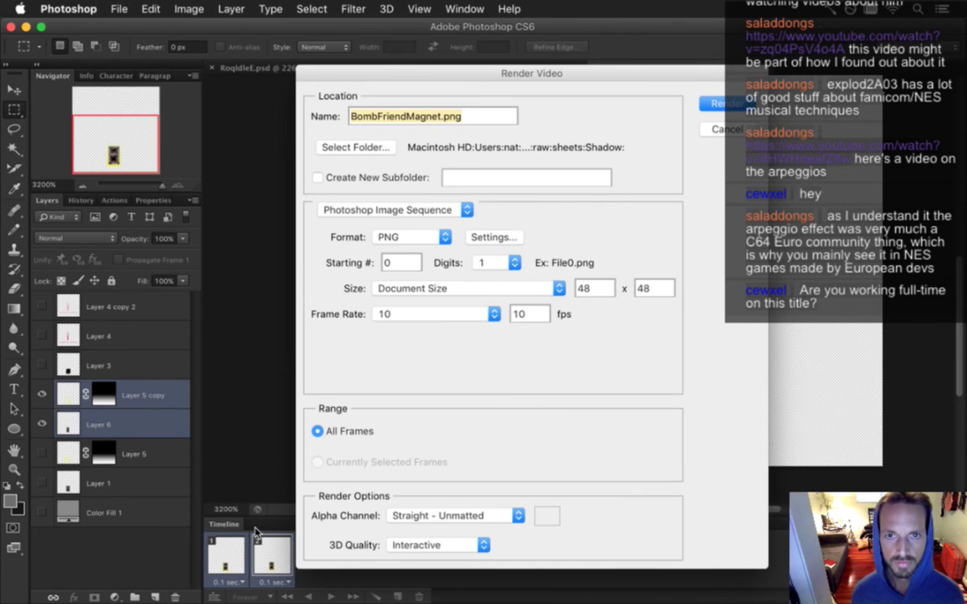
pyautogui.press('Return')
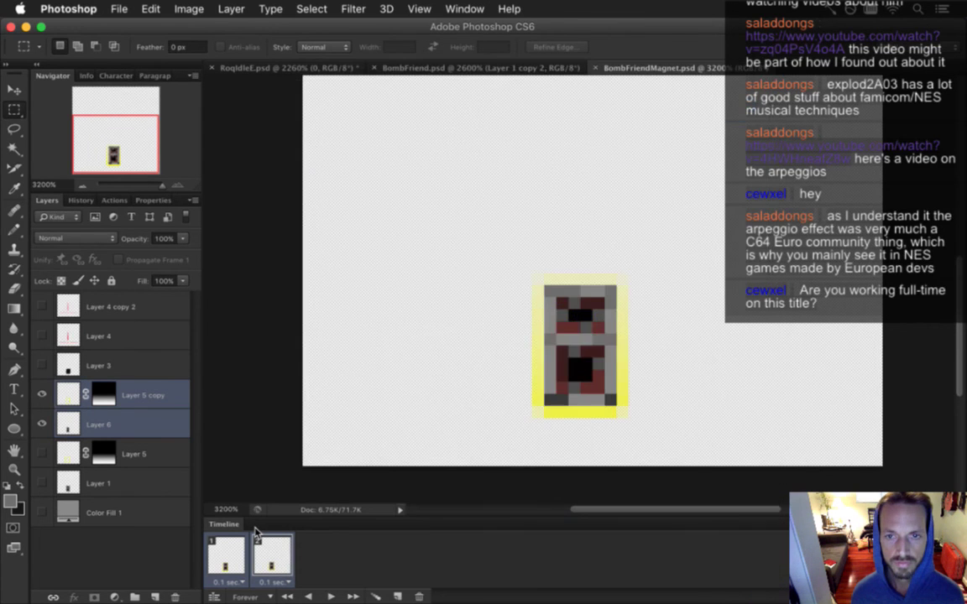
pyautogui.press('super+Tab')
pyautogui.press('super+r')
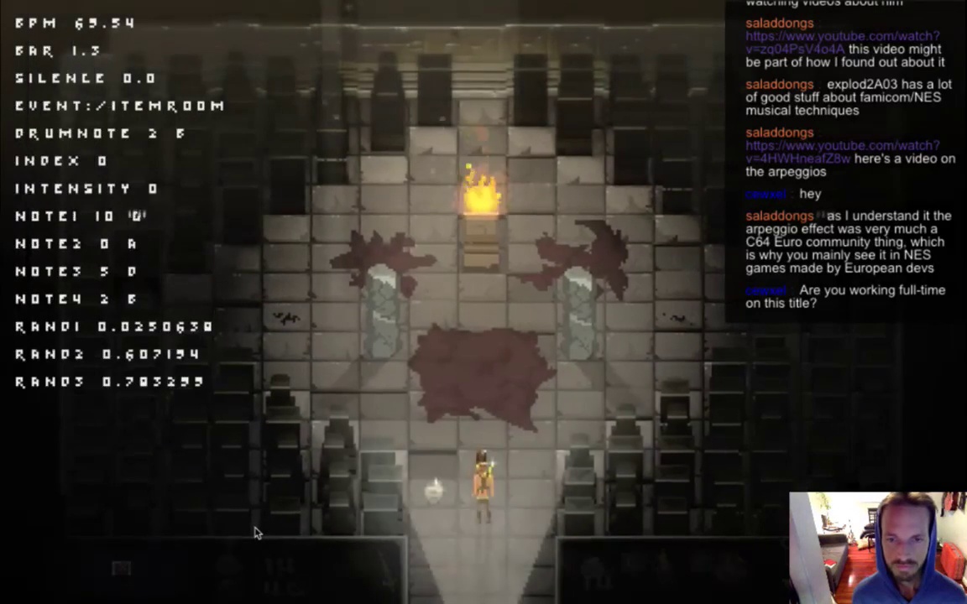
# Step: Place a bomb at the rug's lower edge and walk clear of its explosion
pyautogui.press('Up')
pyautogui.press('Left')
pyautogui.press('s')
pyautogui.press('Right')
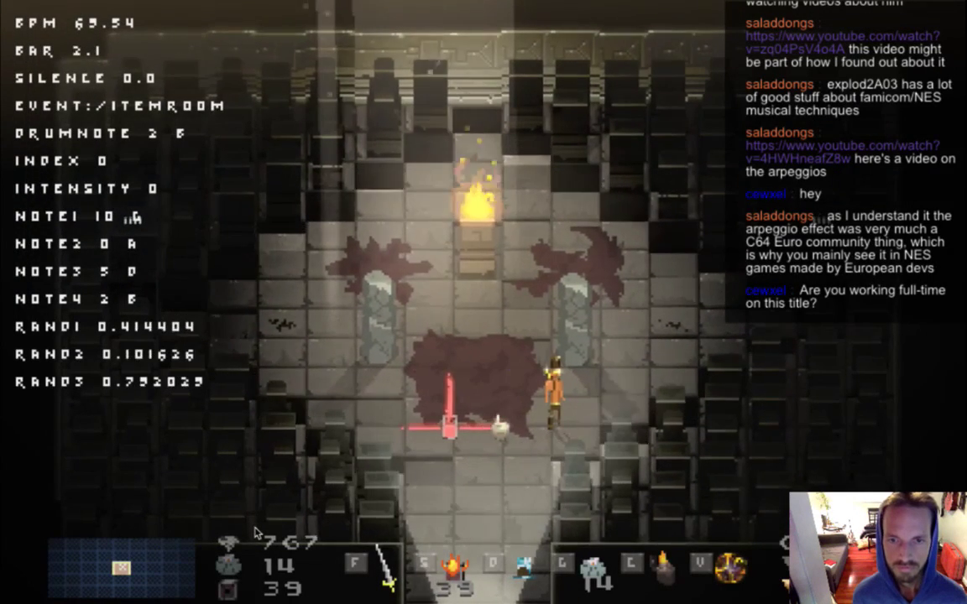
pyautogui.press('Up')
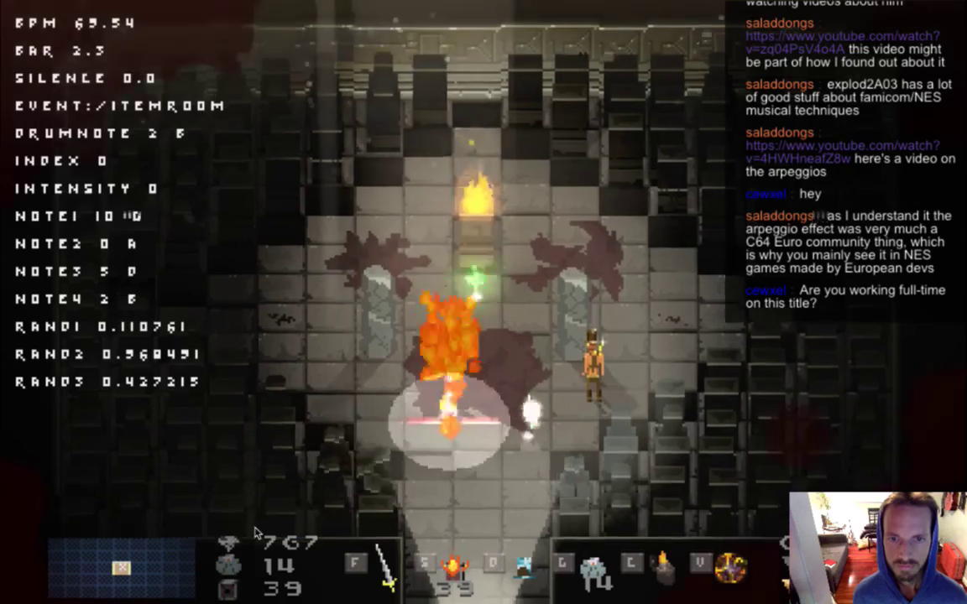
# Step: Place a second bomb by the rug's right side and carry it off with the top hat to watch the sprite
pyautogui.press('Right')
pyautogui.press('Left')
pyautogui.press('s')
pyautogui.press('Left')
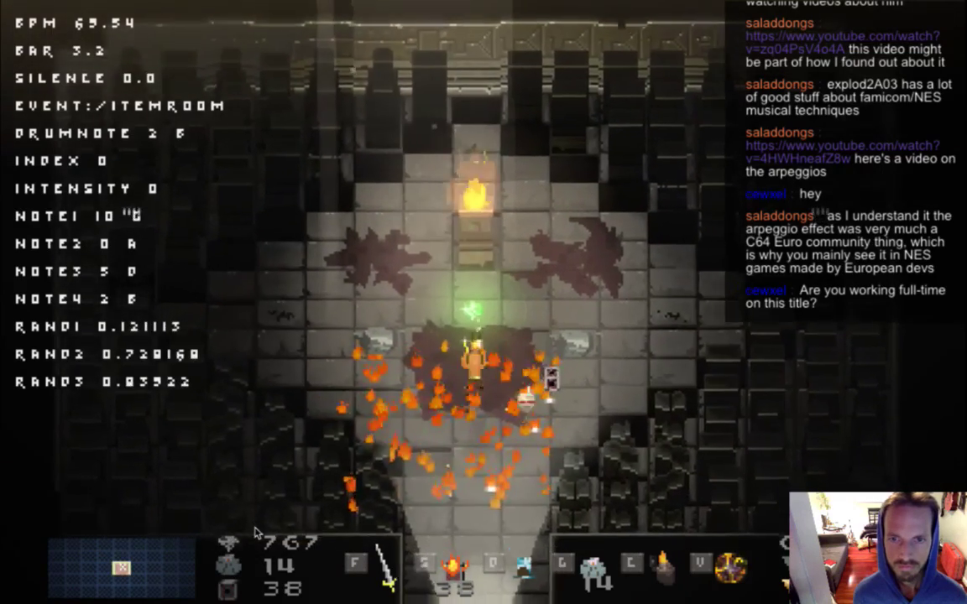
pyautogui.press('a')
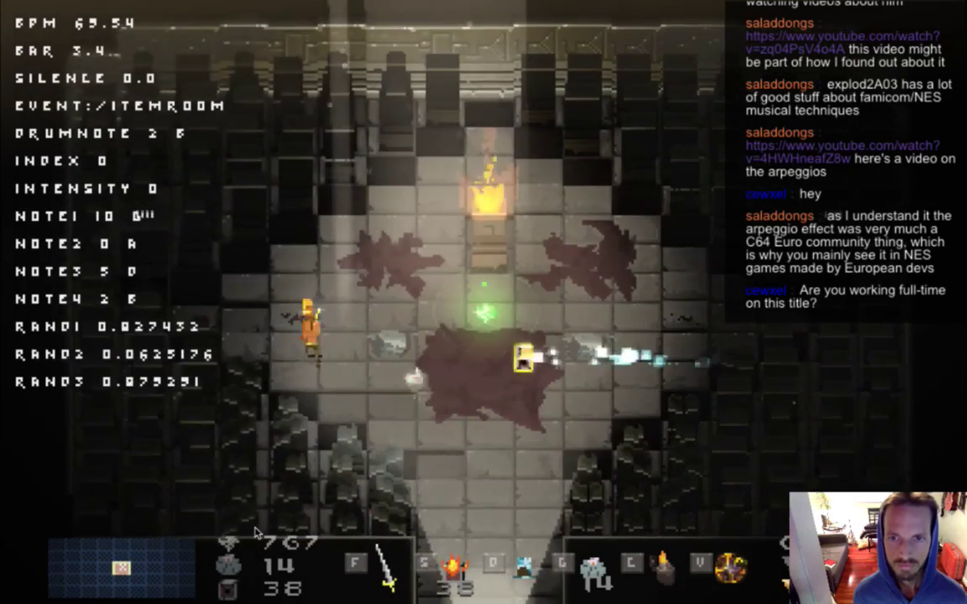
# Step: Place a third bomb, watch the top hat carry it until it explodes, and quit the game
pyautogui.press('Left')
pyautogui.press('Right')
pyautogui.press('s')
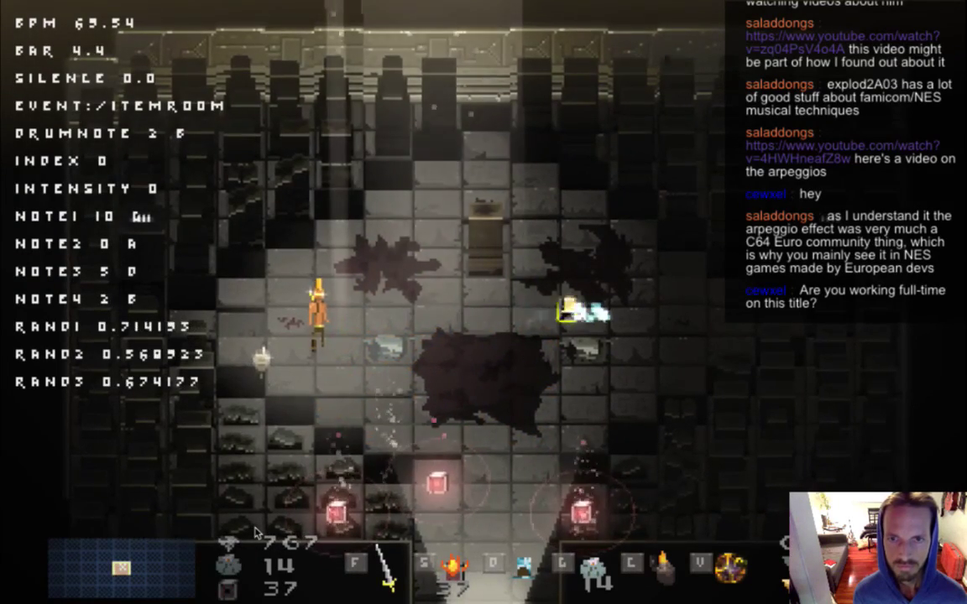
pyautogui.press('Left')
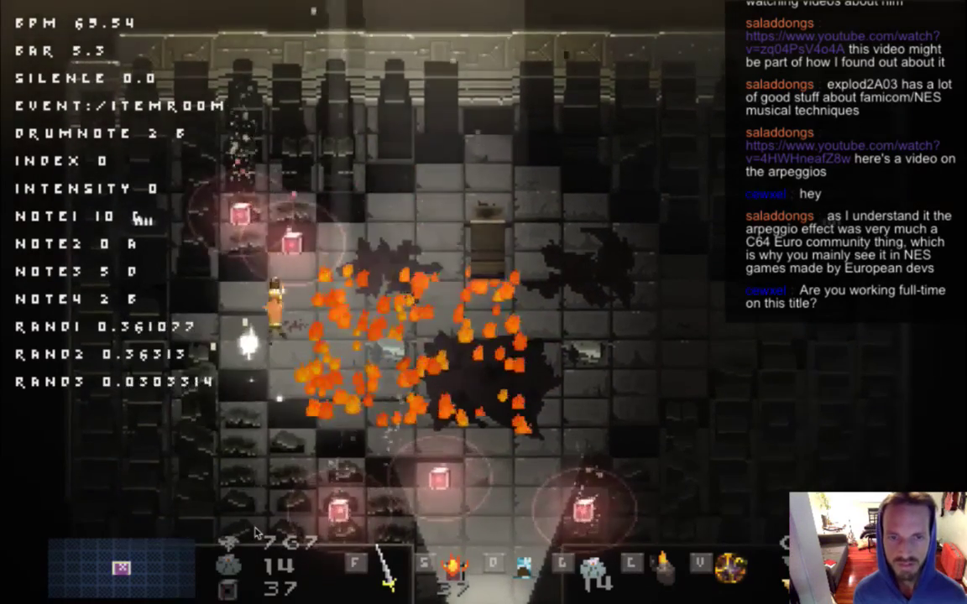
pyautogui.press('Right')
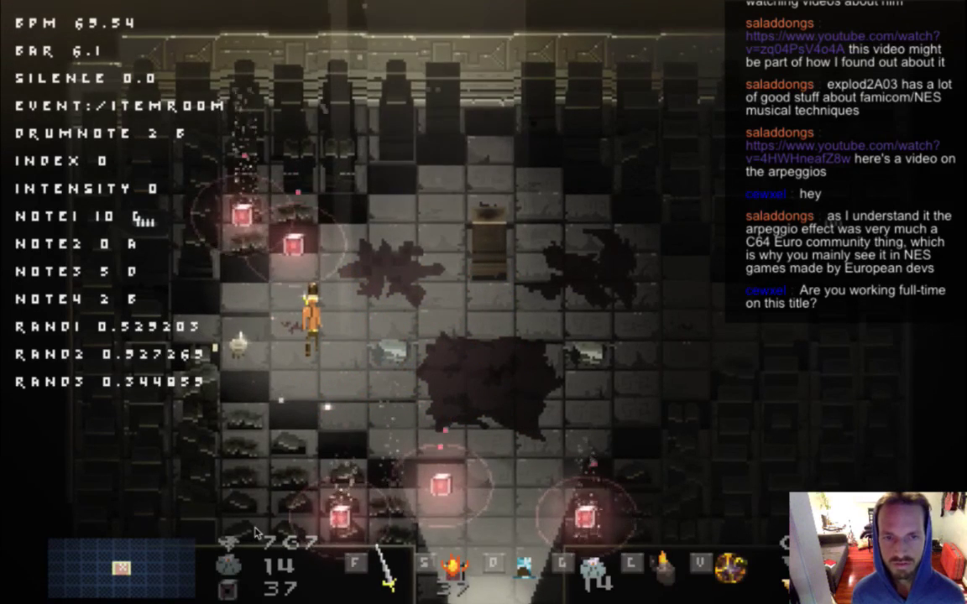
pyautogui.press('super+q')
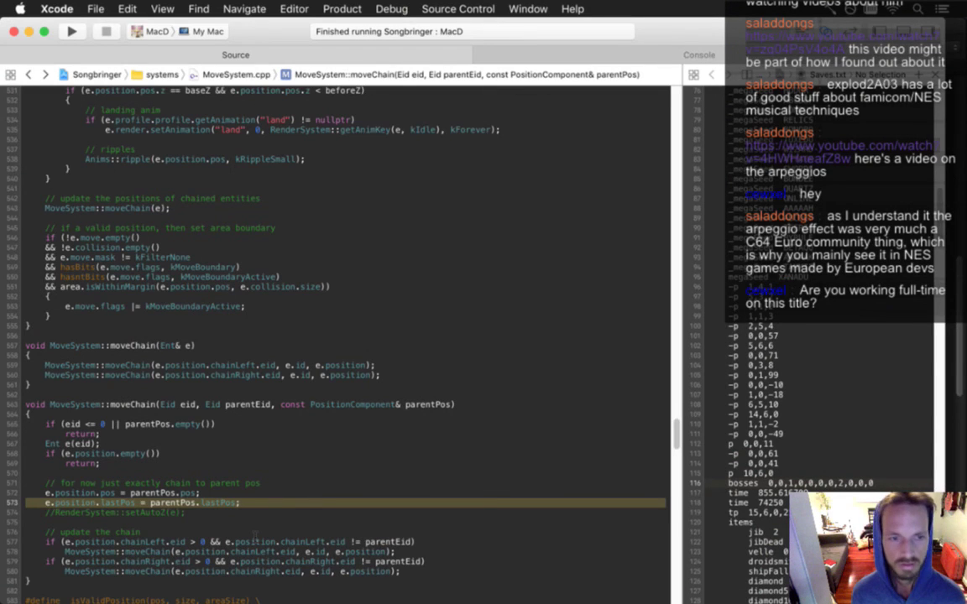
pyautogui.press('super+shift+o')
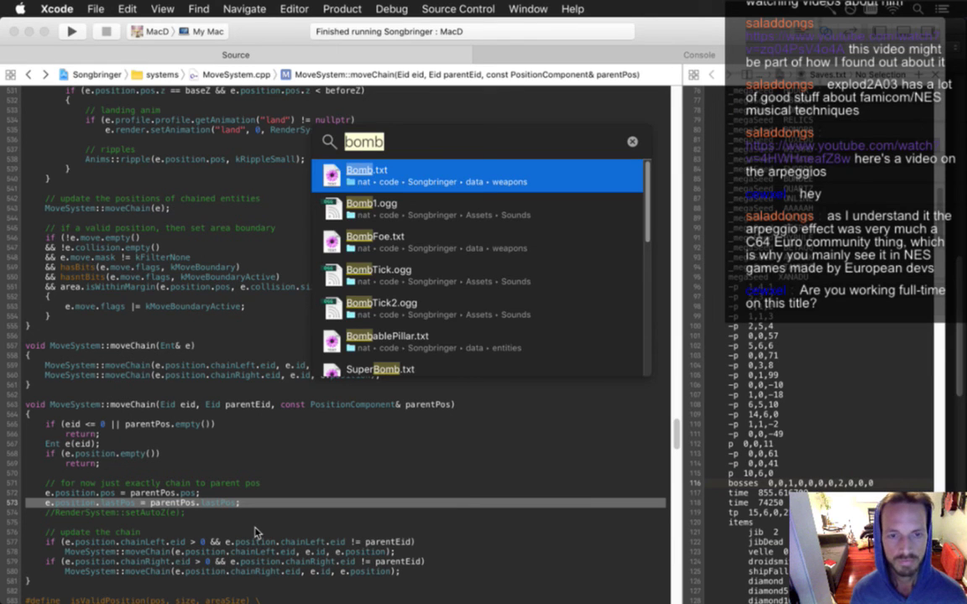
pyautogui.press('Escape')
pyautogui.press('ctrl+super+Left')
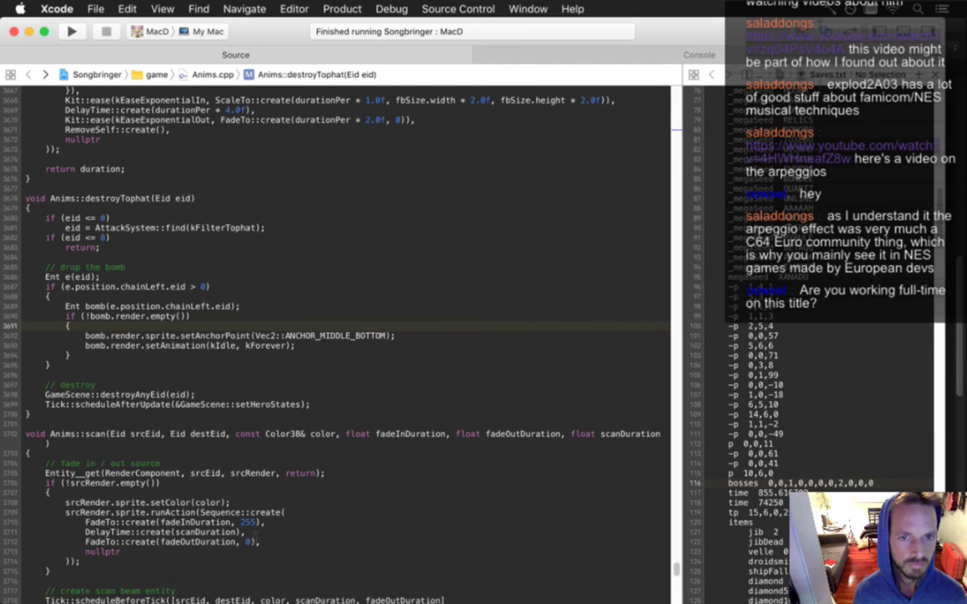
pyautogui.press('ctrl+super+Left')
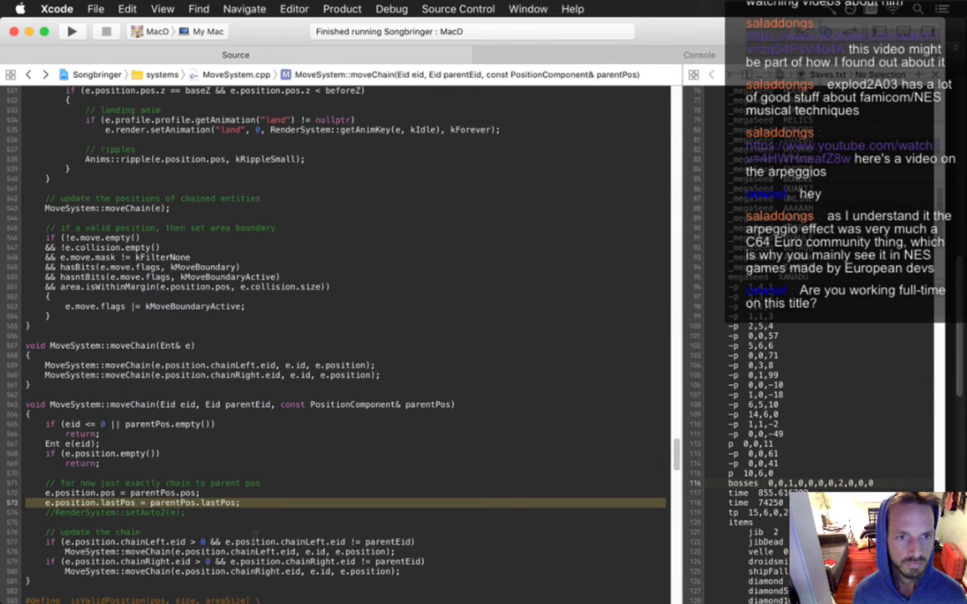
pyautogui.press('shift+super+o')
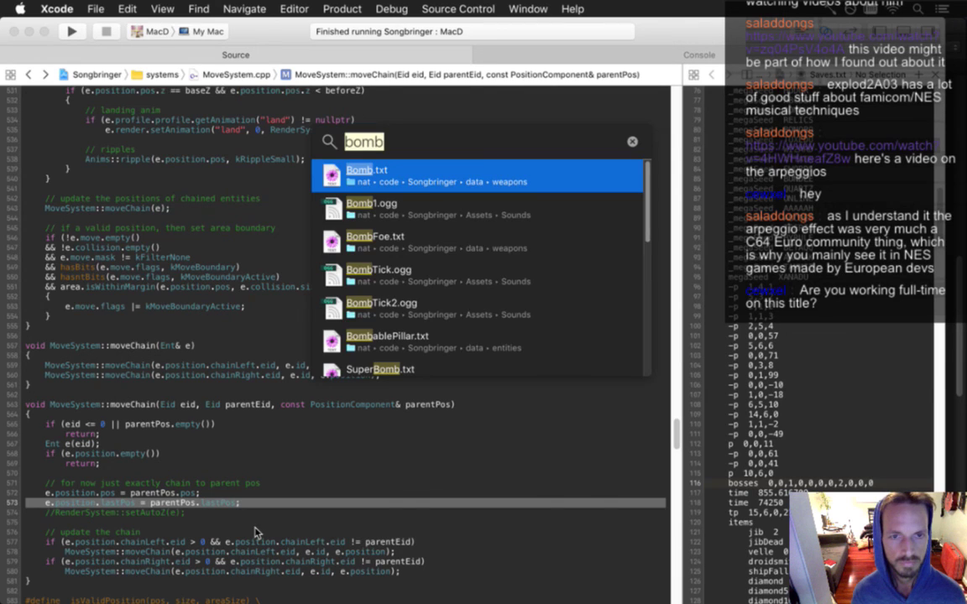
pyautogui.press('Escape')
# Step: Search the project for "chainleft" and examine the bomb drop code in Anims::destroyTophat and the remaining matches
pyautogui.press('shift+super+f')
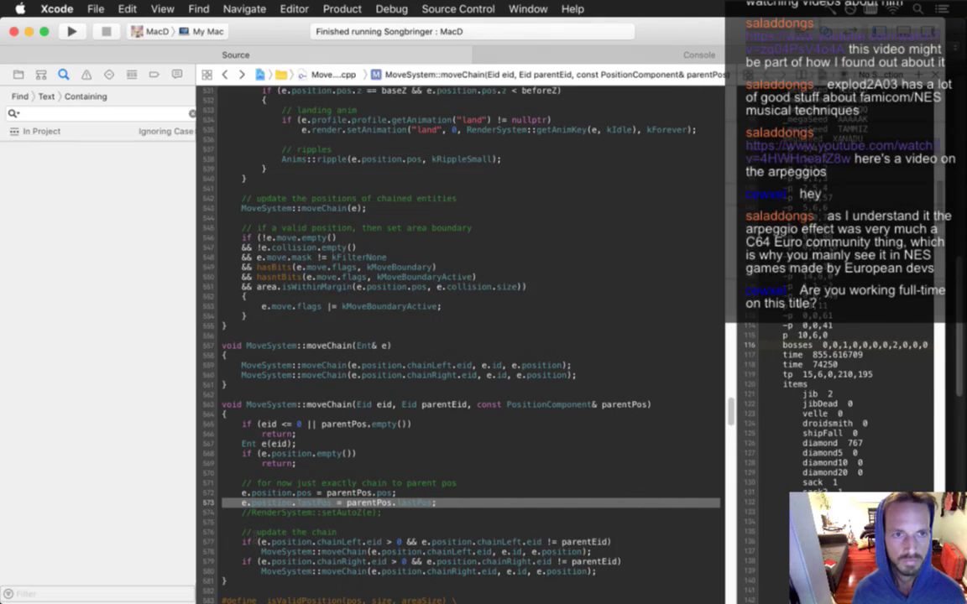
pyautogui.write('chainleft')
pyautogui.press('Return')
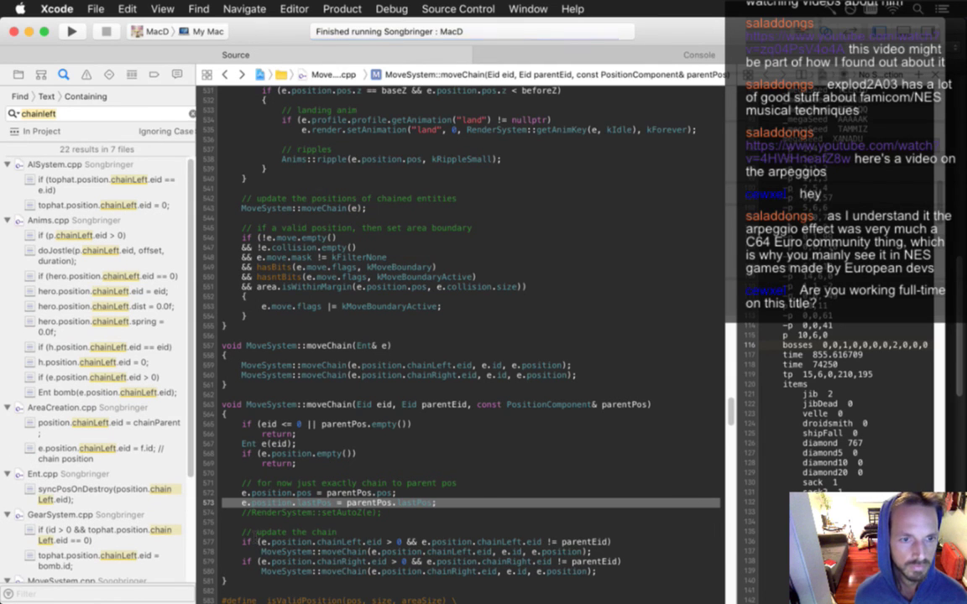
pyautogui.click(152, 395)
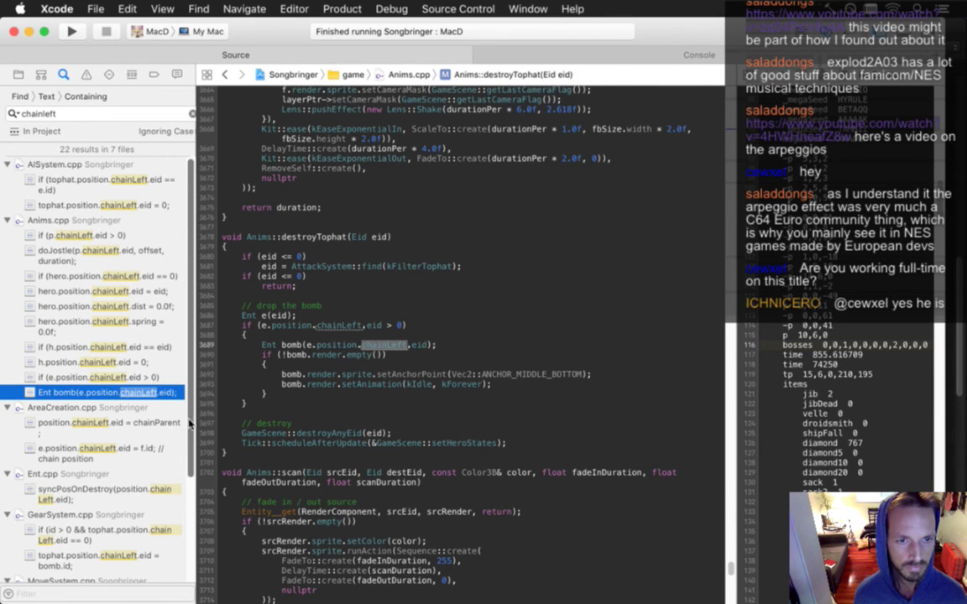
pyautogui.scroll(-5, 177, 437)
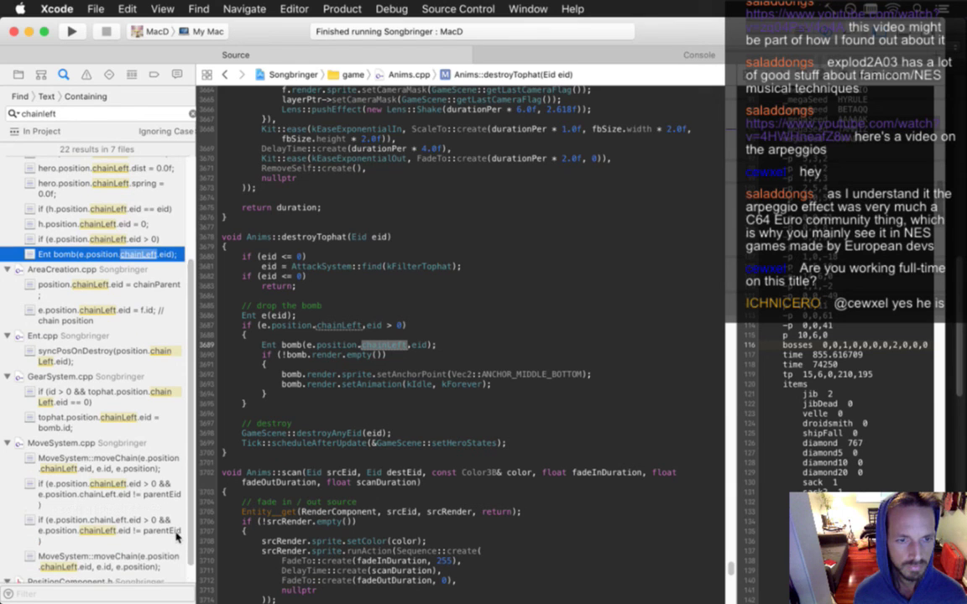
pyautogui.scroll(-1, 186, 505)
# Step: Examine the code in AISystem.cpp's moodExplode that drops the bomb out of the top hat and the code above it
pyautogui.scroll(5, 185, 504)
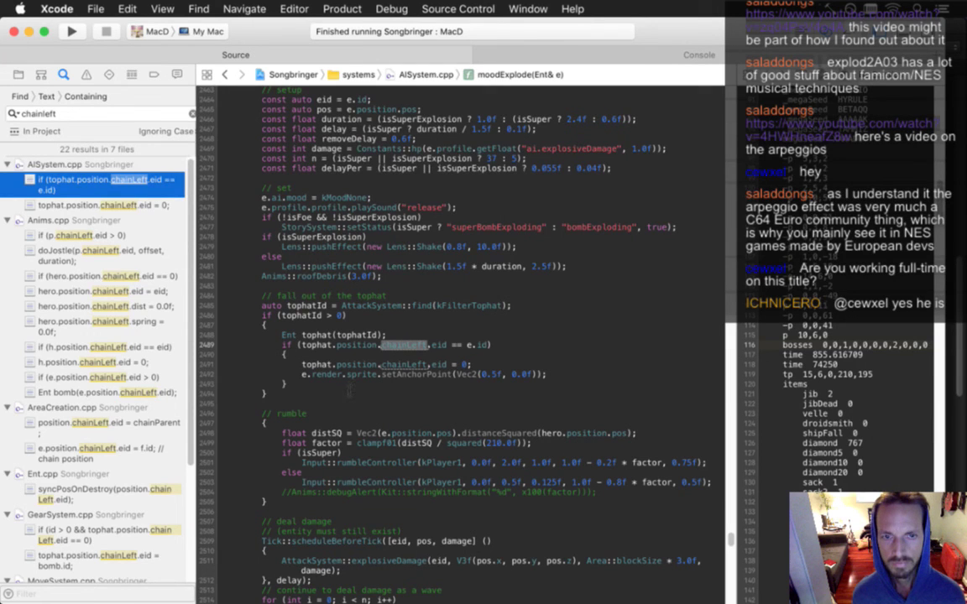
pyautogui.click(348, 384)
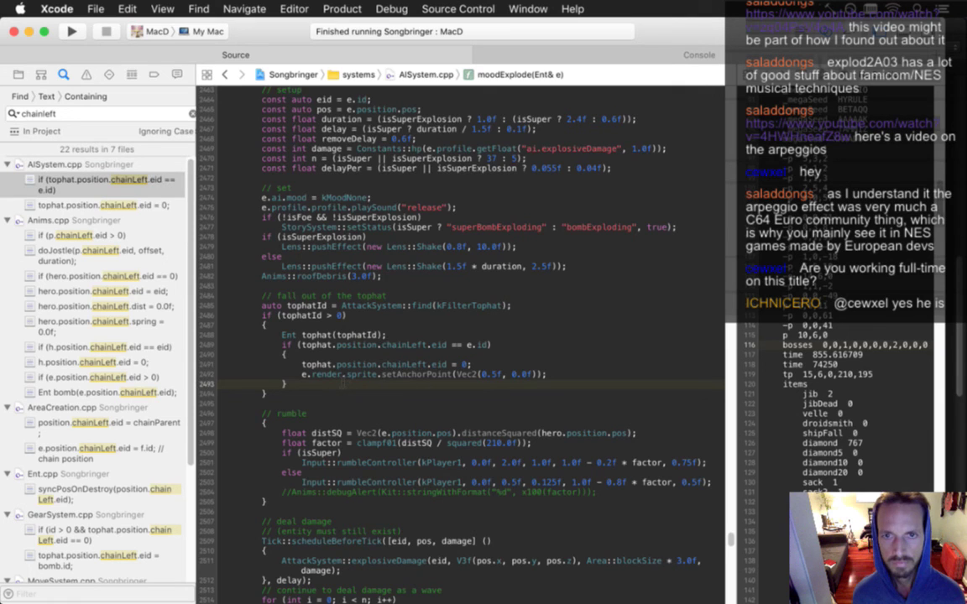
pyautogui.press('pageup')
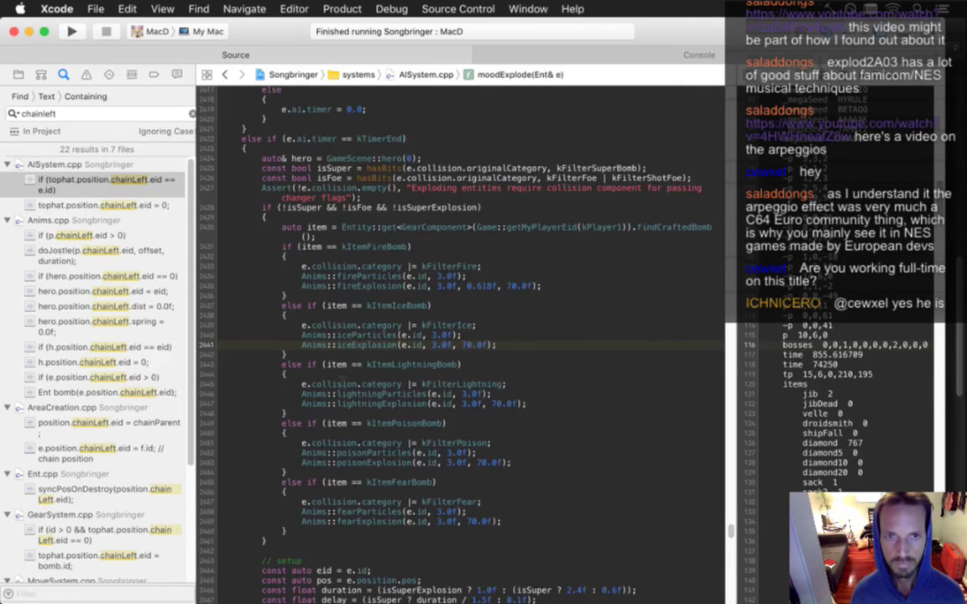
pyautogui.press('pageup')
pyautogui.press('pagedown')
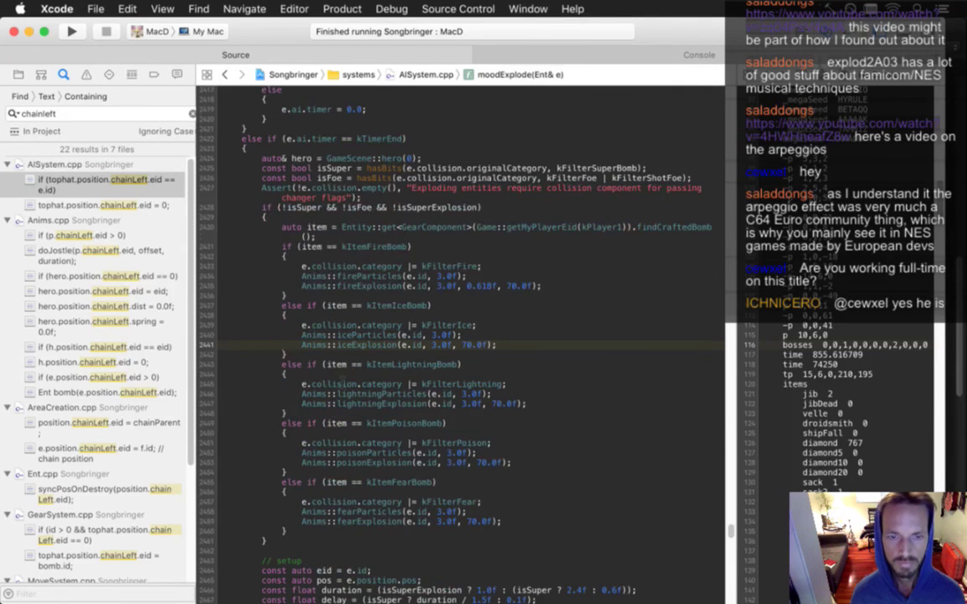
# Step: Search the project for "pickupwith", open the pickupWithTophat definition in GearSystem.cpp and hide the navigator
pyautogui.press('super+shift+f')
pyautogui.write('pickupwith')
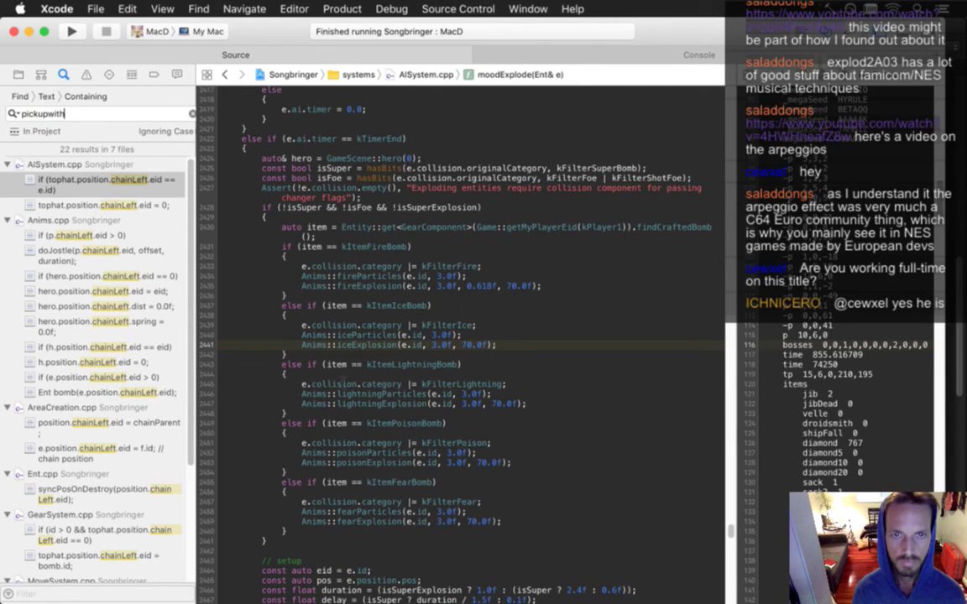
pyautogui.press('Return')
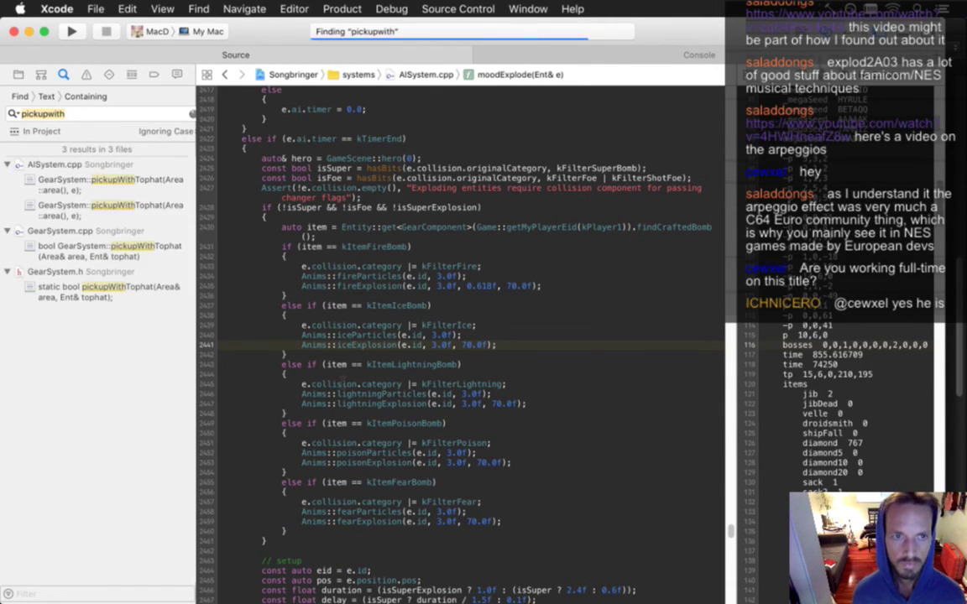
pyautogui.click(135, 254)
pyautogui.press('super+0')
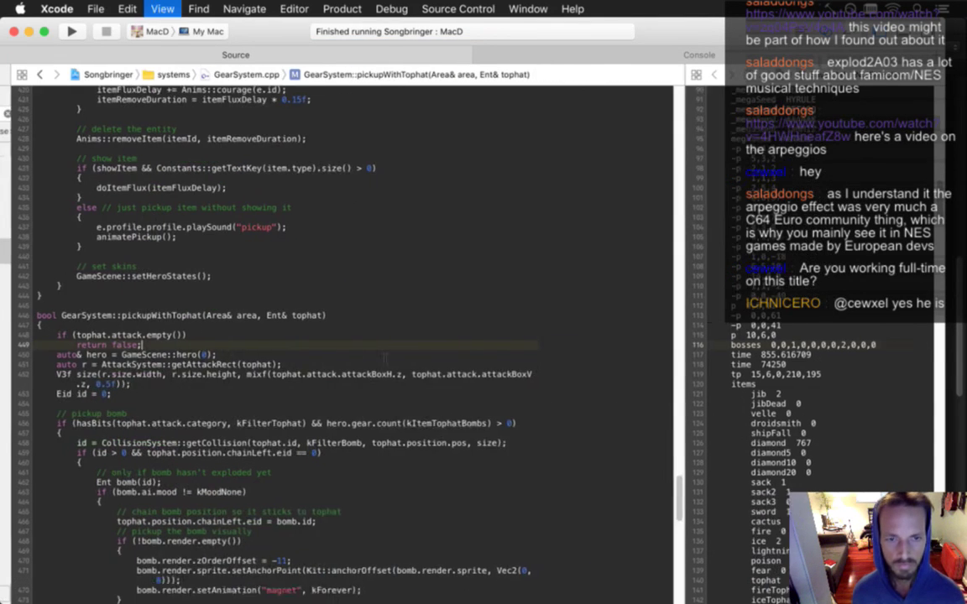
# Step: Set the picked-up bomb's anchor offset to Vec2(1, 10), save the file and run the game
pyautogui.scroll(-5, 384, 359)
pyautogui.press('Up')
pyautogui.press('Up')
pyautogui.press('Up')
pyautogui.press('Up')
pyautogui.press('Up')
pyautogui.press('Up')
pyautogui.press('Up')
pyautogui.press('Up')
pyautogui.press('Up')
pyautogui.press('Up')
pyautogui.press('Up')
pyautogui.press('Up')
pyautogui.press('Up')
pyautogui.press('super+Right')
pyautogui.press('Left')
pyautogui.press('Left')
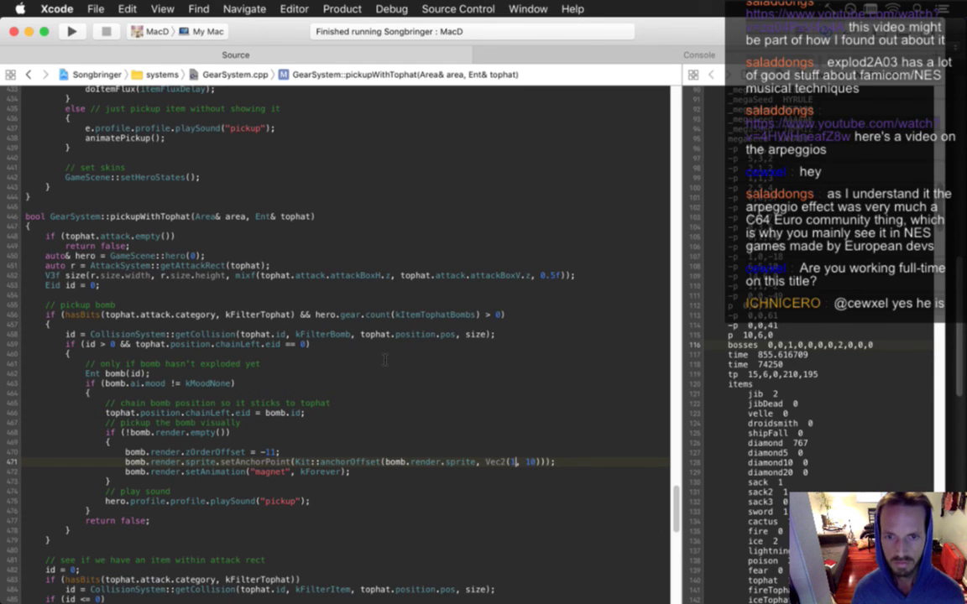
pyautogui.write('1')
pyautogui.press('super+s')
pyautogui.press('super+r')
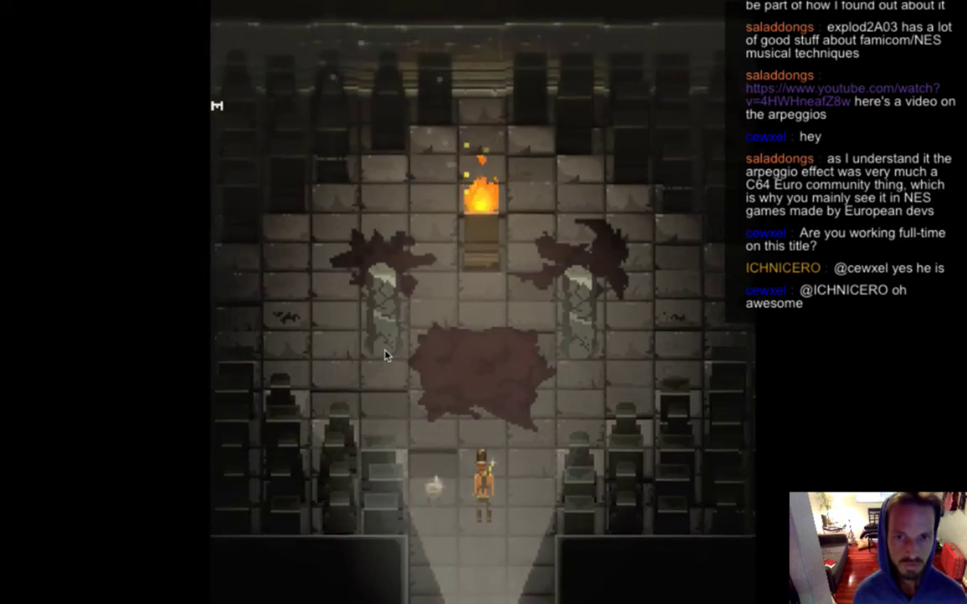
# Step: Place a bomb near the left pillar and carry it off with the top hat to check its position
pyautogui.press('s')
pyautogui.press('Up')
pyautogui.press('Left')
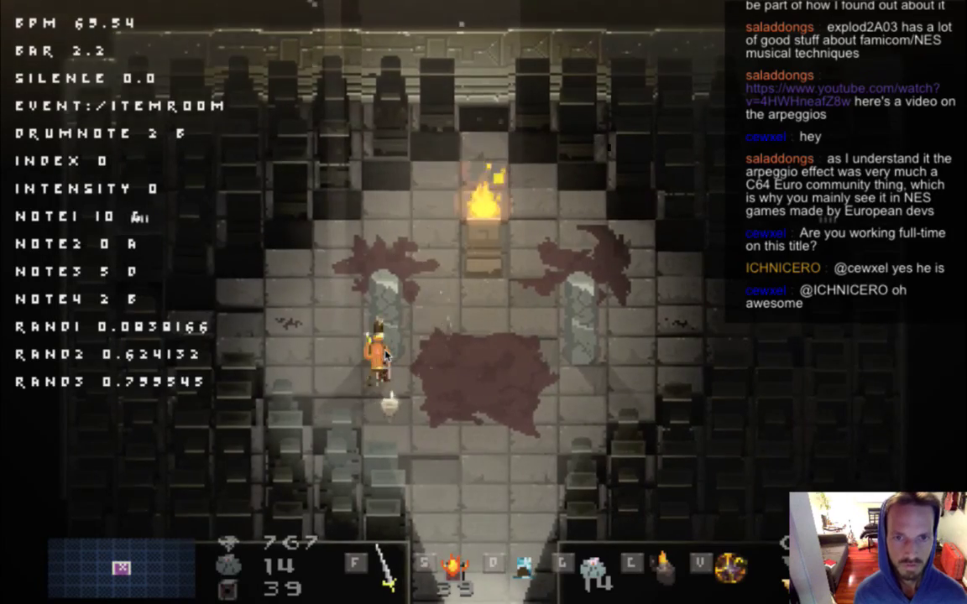
pyautogui.press('Right')
pyautogui.press('s')
pyautogui.press('Right')
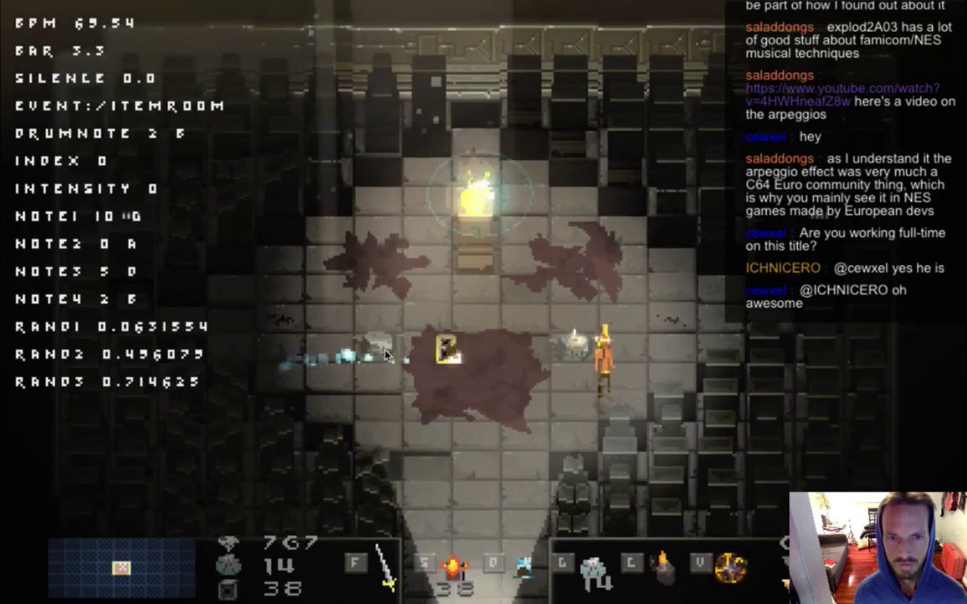
pyautogui.press('d')
# Step: Set the picked-up bomb's anchor offset to Vec2(2, 10) and playtest it by throwing the top hat at a bomb below the rug
pyautogui.press('super+q')
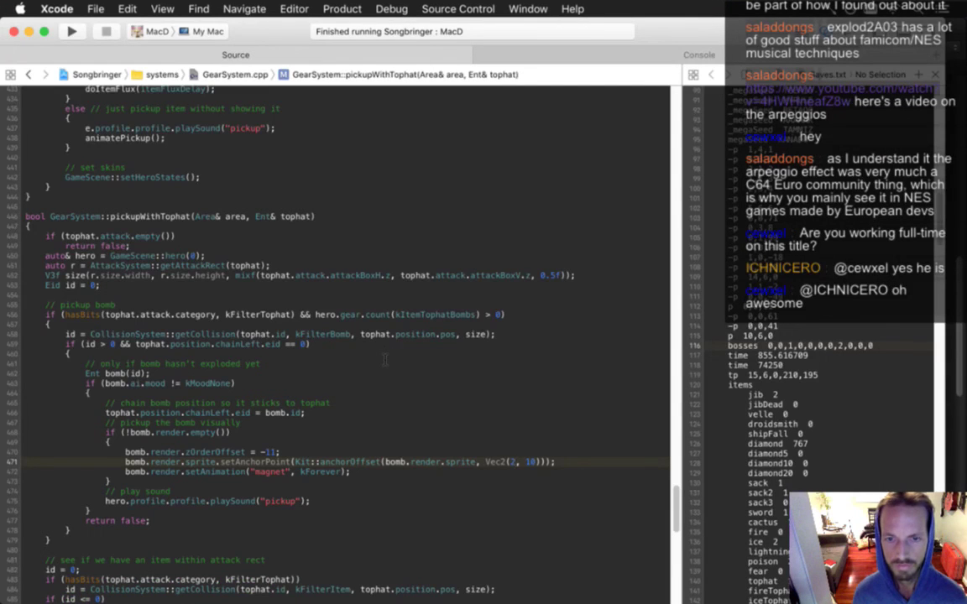
pyautogui.press('super+r')
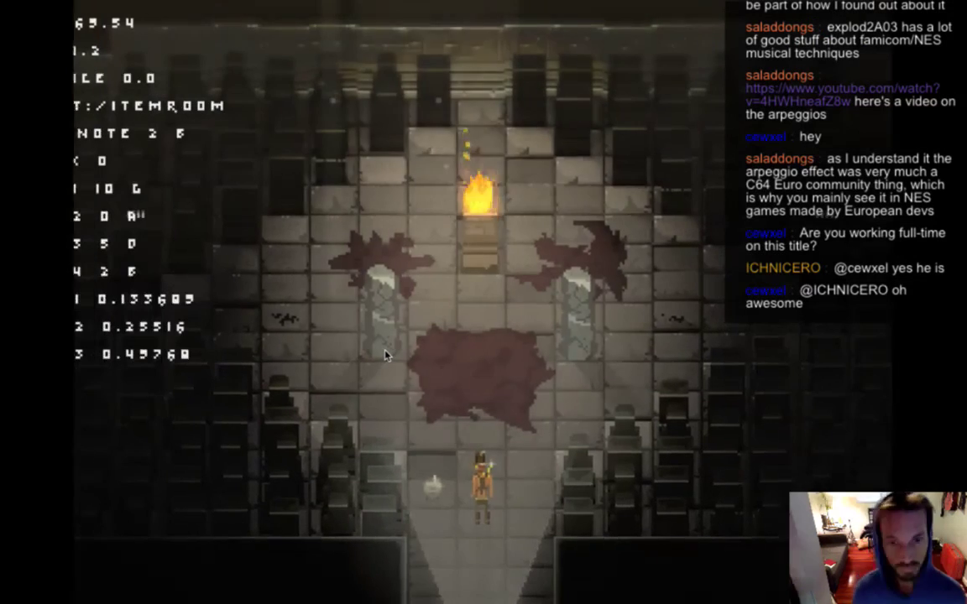
pyautogui.press('Up')
pyautogui.press('Left')
pyautogui.press('s')
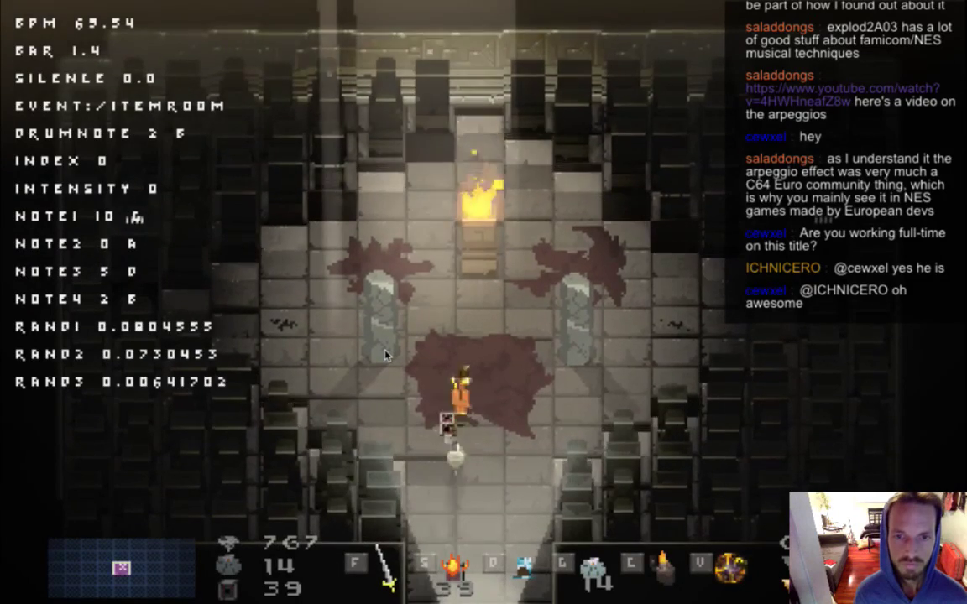
pyautogui.press('Right')
pyautogui.press('d')
pyautogui.press('Up')
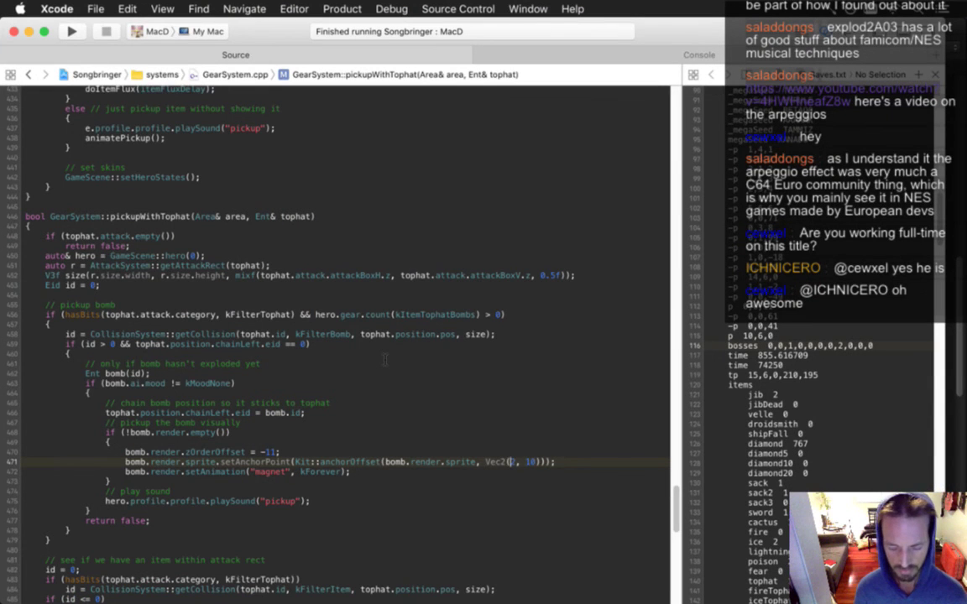
# Step: Set the picked-up bomb's anchor offset to Vec2(-2, 10), run the game and walk the hero to the left pillar
pyautogui.write('-')
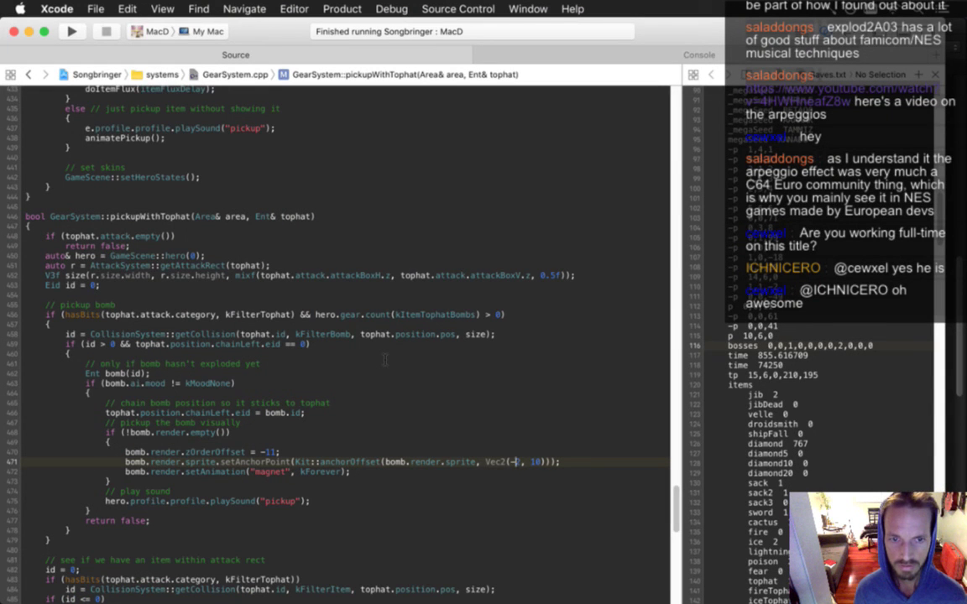
pyautogui.press('super+r')
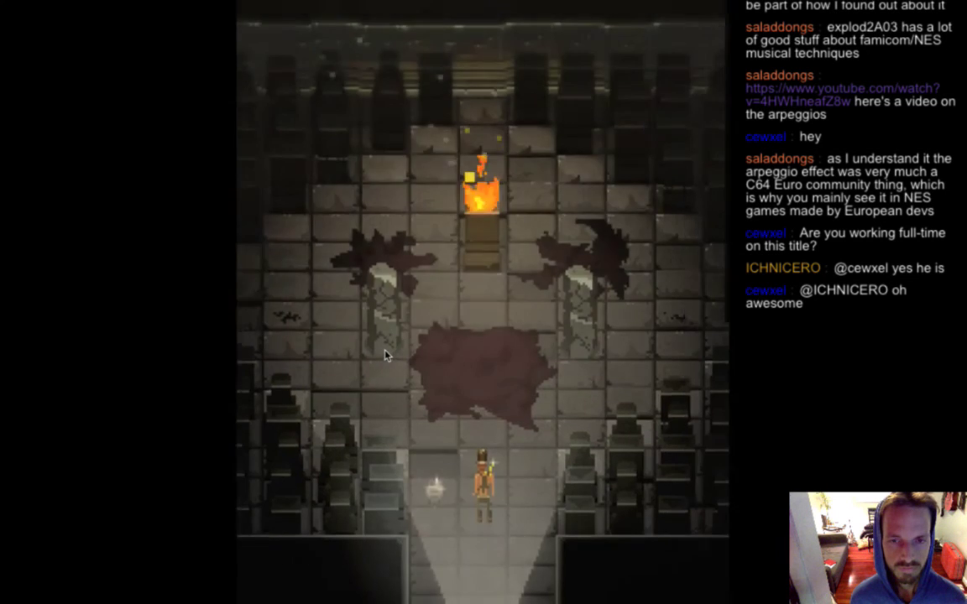
pyautogui.press('d')
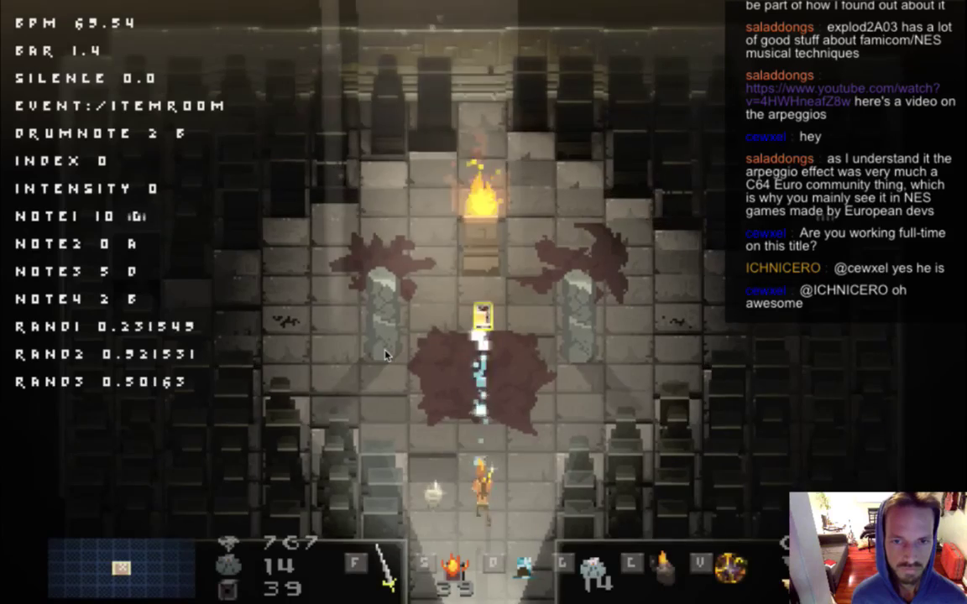
pyautogui.press('Up')
pyautogui.press('Left')
pyautogui.press('Left')
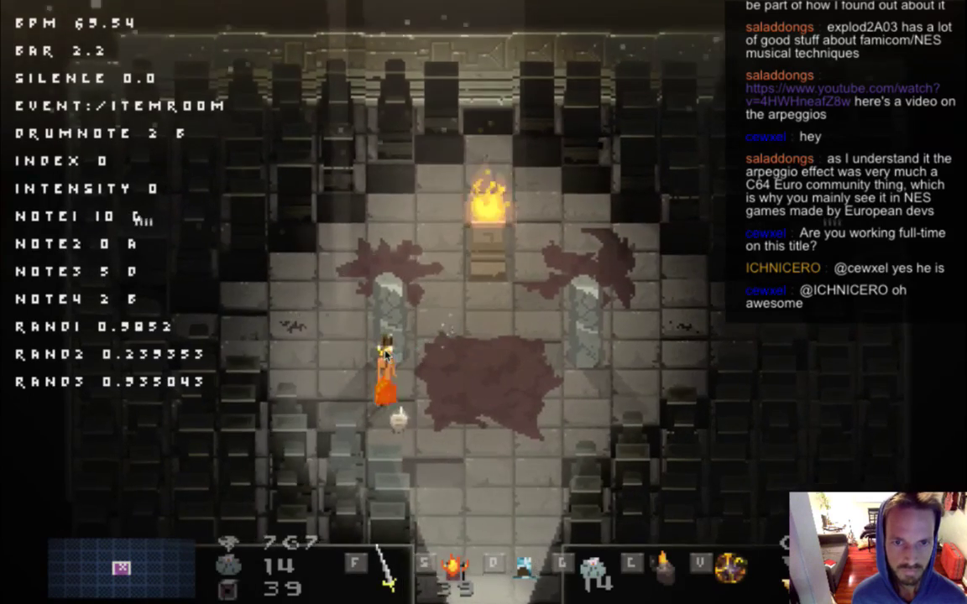
# Step: Place bombs near the left pillar and throw the top hat to check how it carries them, finishing by quitting the game
pyautogui.press('s')
pyautogui.press('Right')
pyautogui.press('s')
pyautogui.press('d')
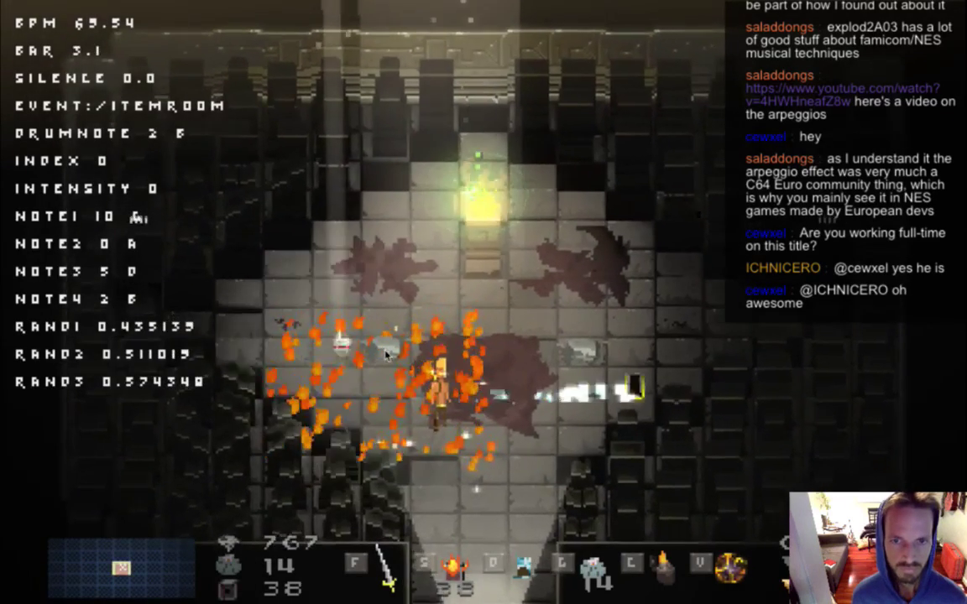
pyautogui.press('Left')
pyautogui.press('Up')
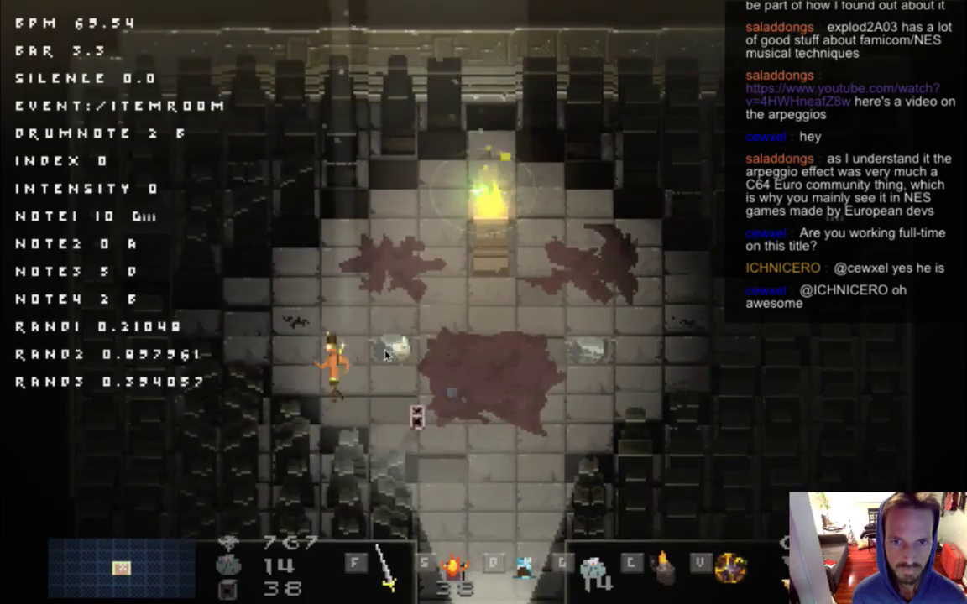
pyautogui.press('Right')
pyautogui.press('s')
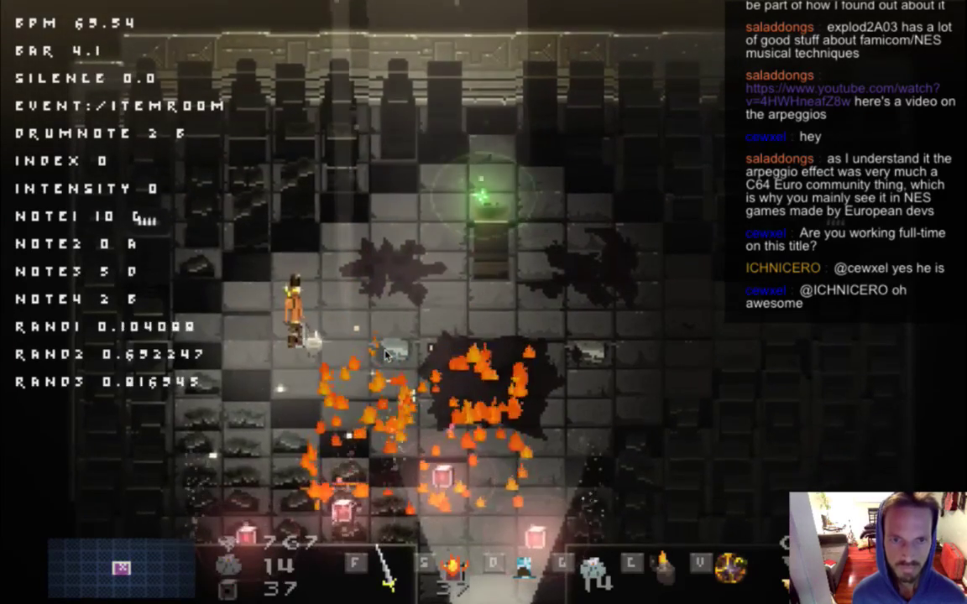
pyautogui.press('d')
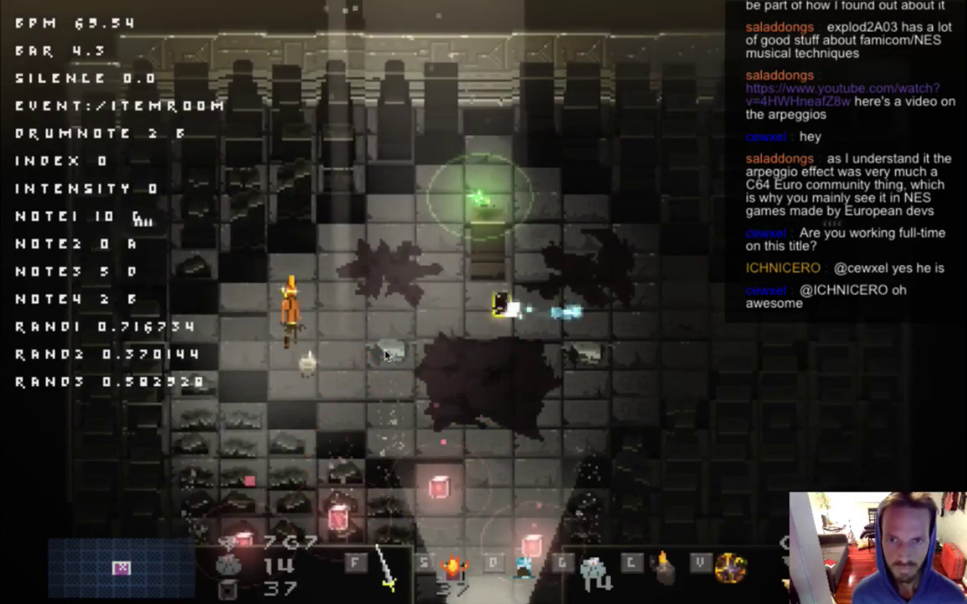
pyautogui.press('super+q')
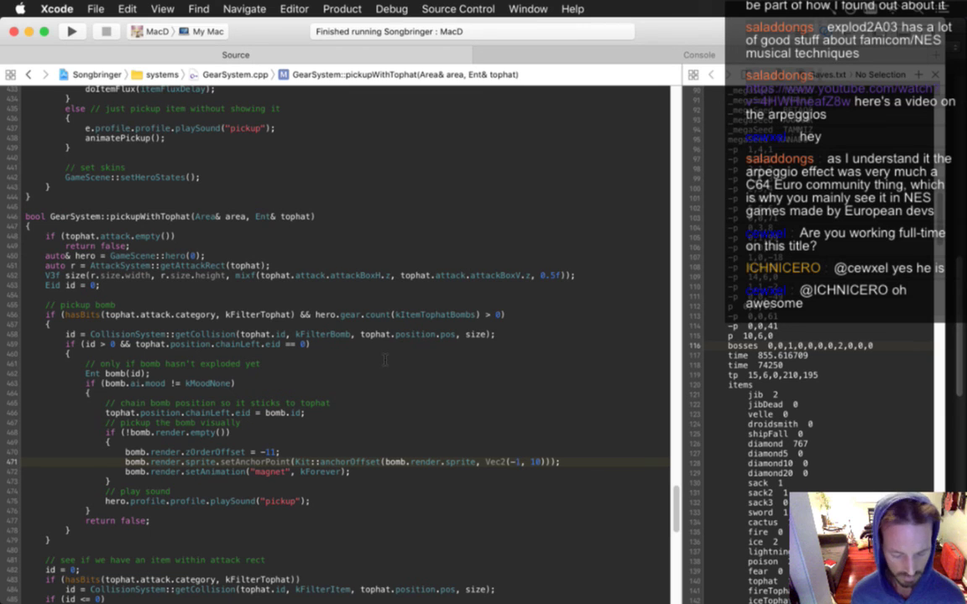
# Step: Set the picked-up bomb's anchor offset to Vec2(-1, 10), run the game and blow up a bomb near the left pillar
pyautogui.write('1')
pyautogui.press('super+r')
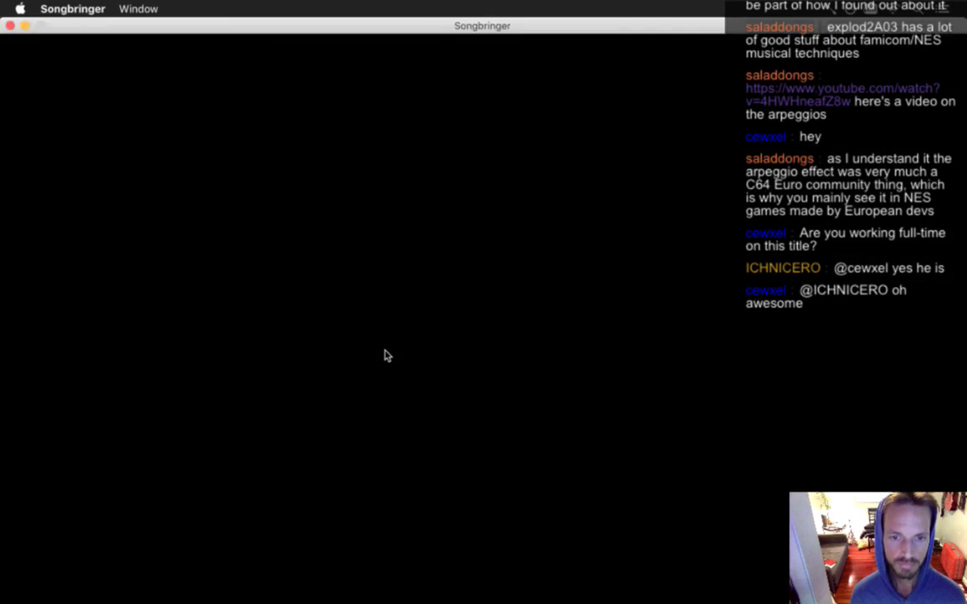
pyautogui.press('Up')
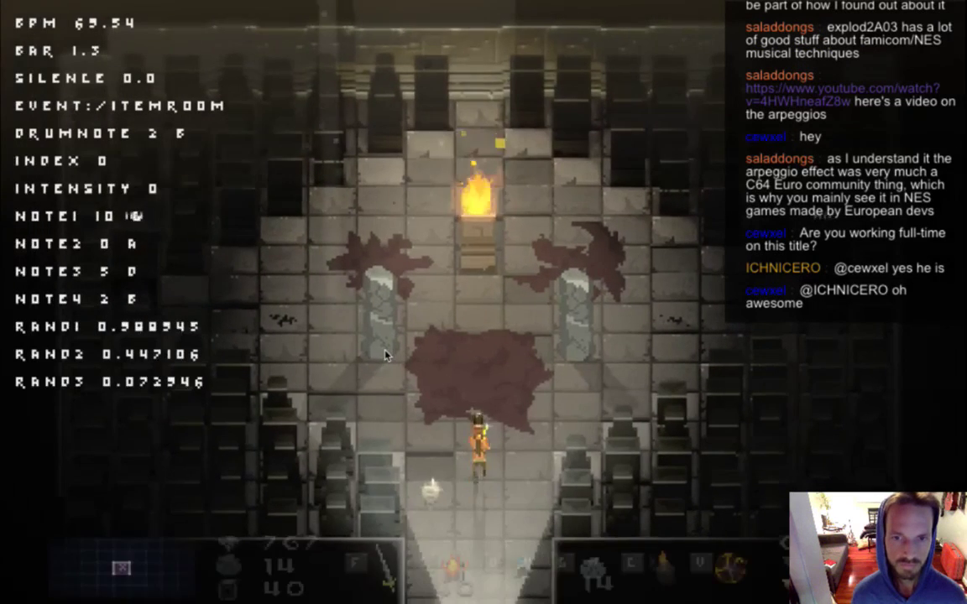
pyautogui.press('s')
pyautogui.press('Left')
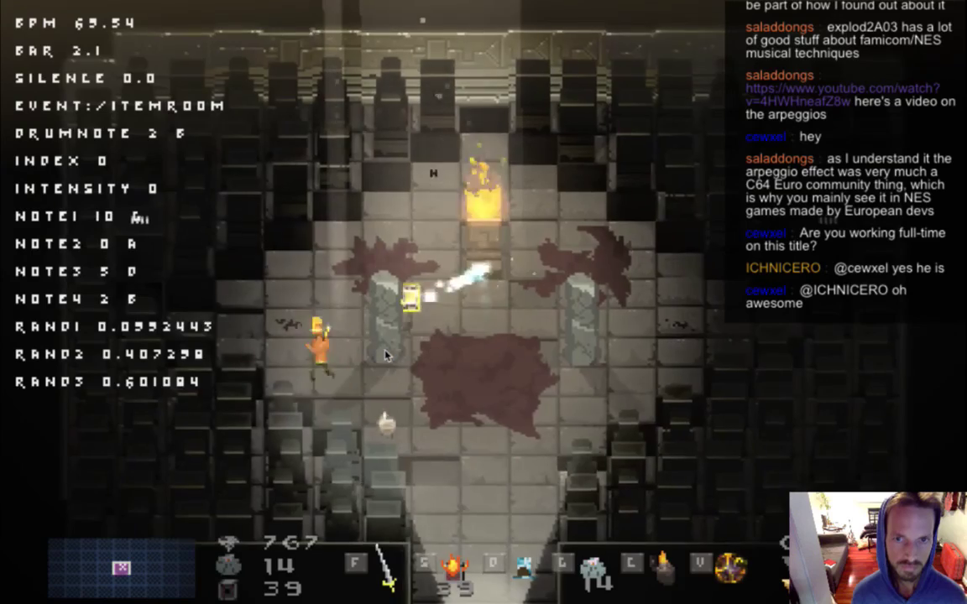
pyautogui.press('Up')
pyautogui.press('c')
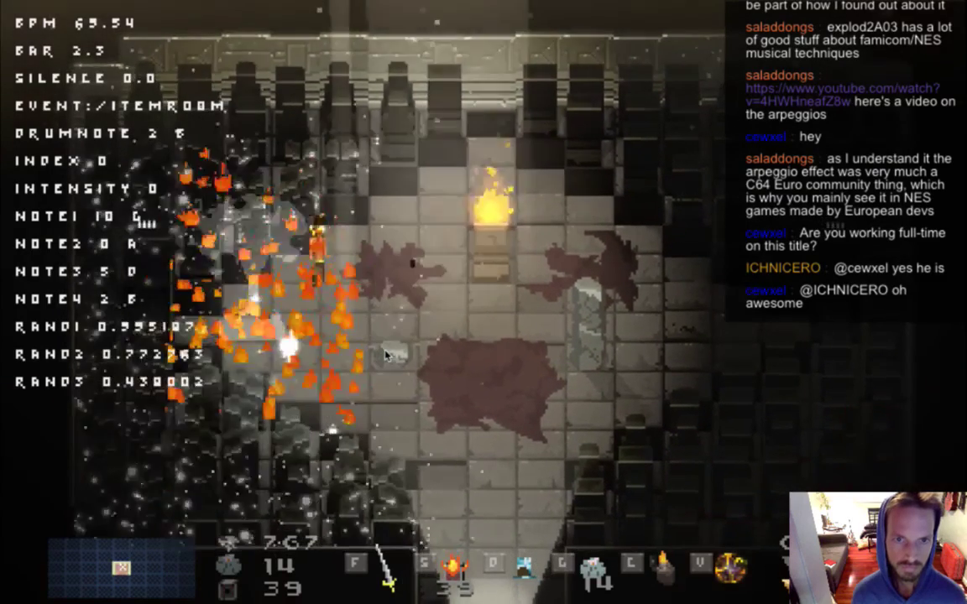
# Step: Place further bombs at the room's upper-left part and beside the rug while moving the hero around to test the carried position
pyautogui.press('s')
pyautogui.press('Right')
pyautogui.press('Down')
pyautogui.press('Right')
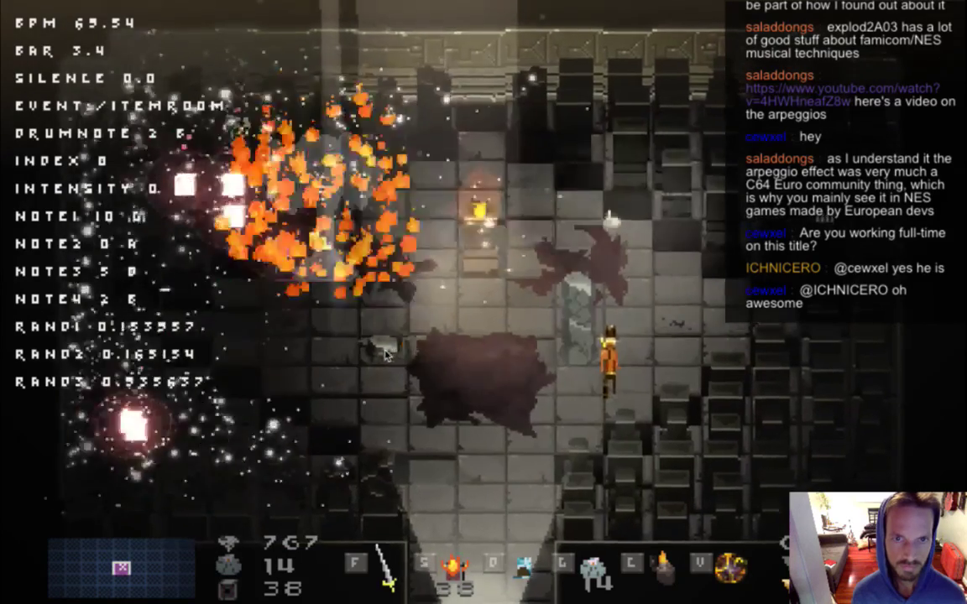
pyautogui.press('Left')
pyautogui.press('Up')
pyautogui.press('s')
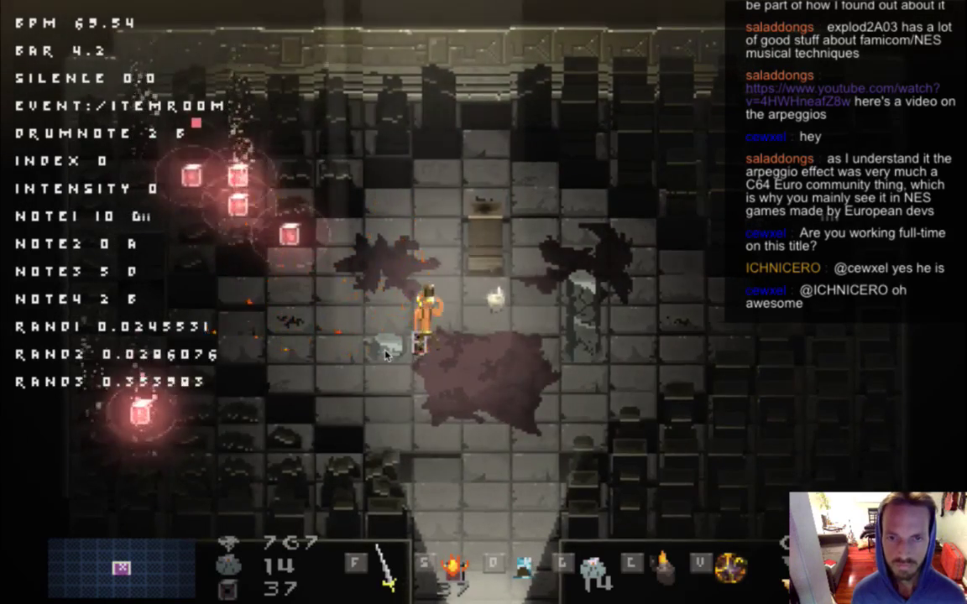
pyautogui.press('Left')
pyautogui.press('s')
pyautogui.press('Right')
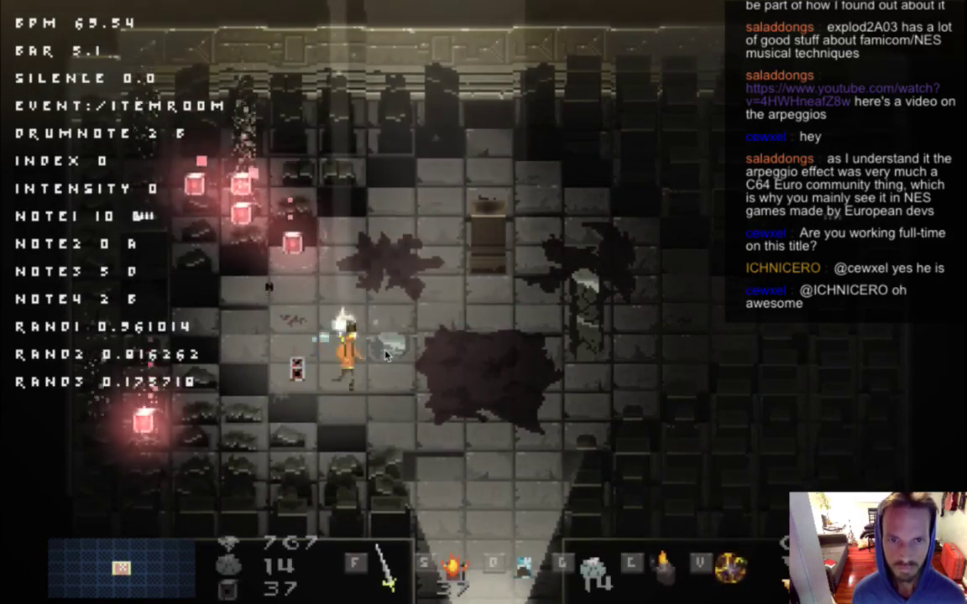
# Step: Slow the game to 0.2x, place a bomb on the rug and throw the top hat to inspect its alignment before quitting
pyautogui.press('-')
pyautogui.press('s')
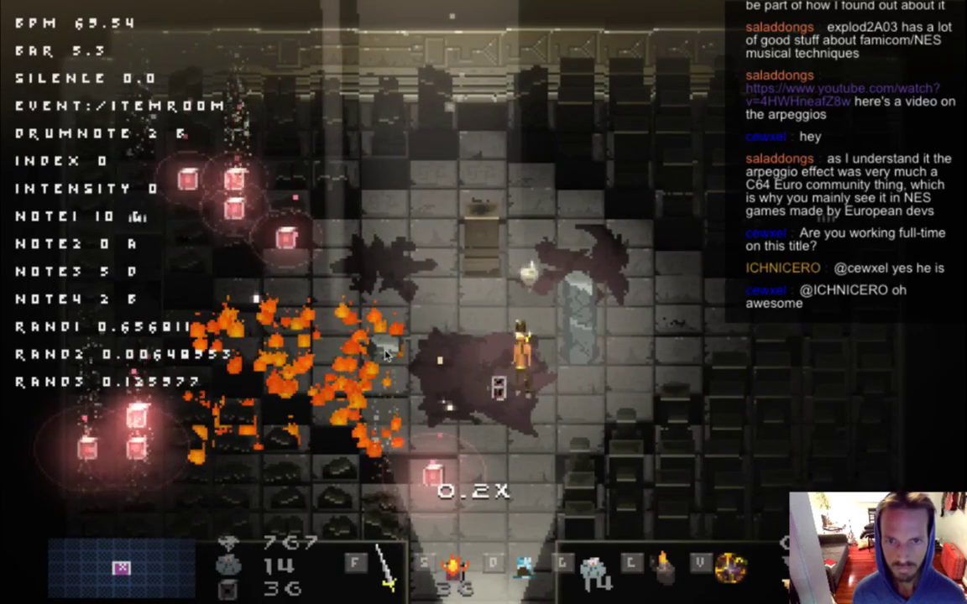
pyautogui.press('d')
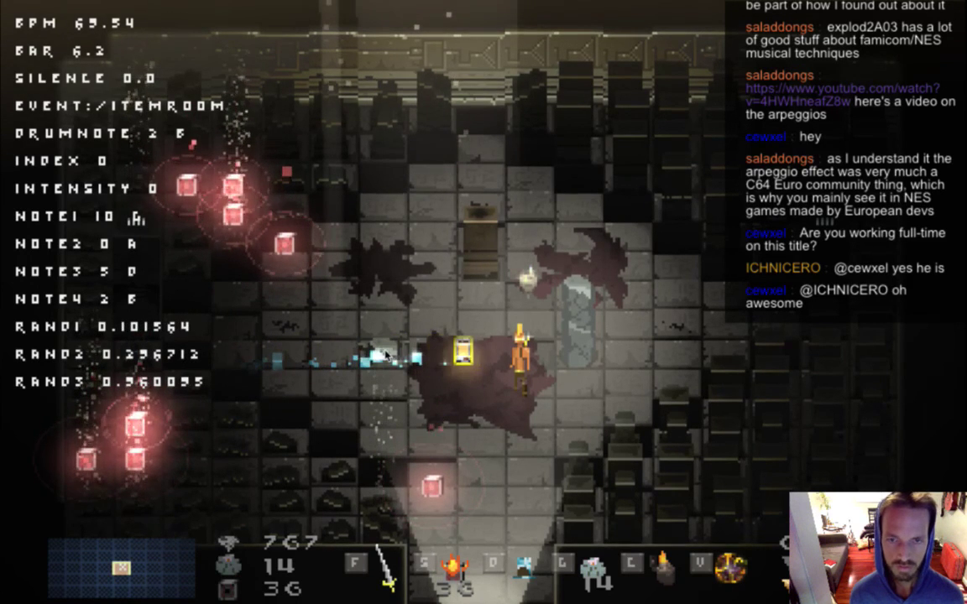
pyautogui.press('super+q')
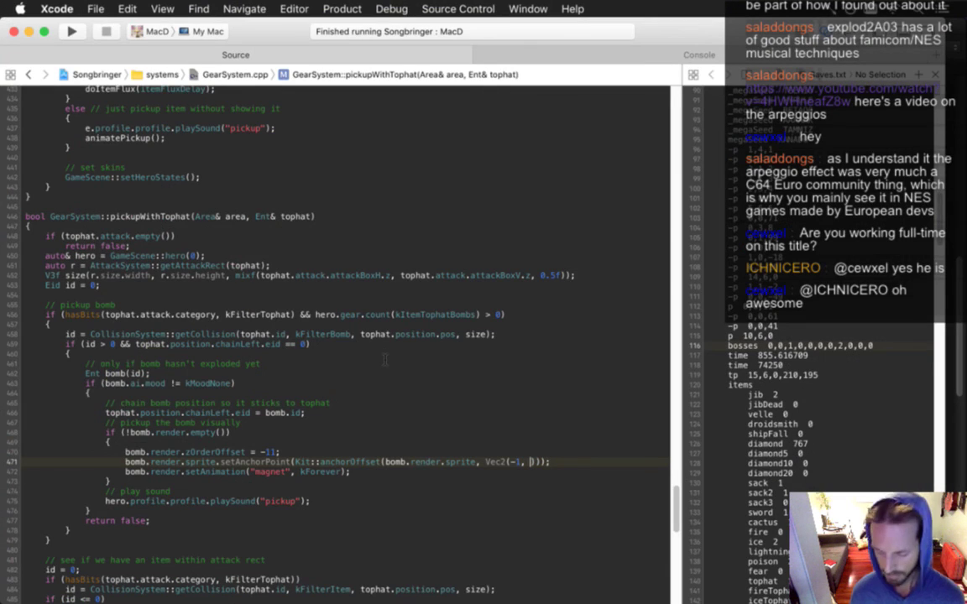
# Step: Set the picked-up bomb's anchor offset to Vec2(-1, 9), then switch to iTerm and show the repository status with gs
pyautogui.press('super+Tab')
pyautogui.press('super+Tab')
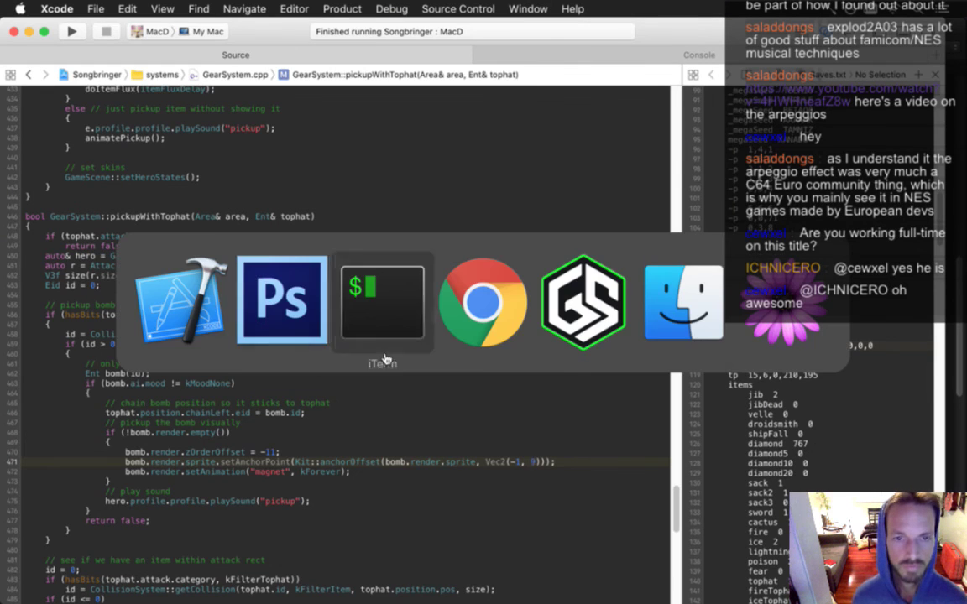
pyautogui.write('gs')
pyautogui.press('Return')
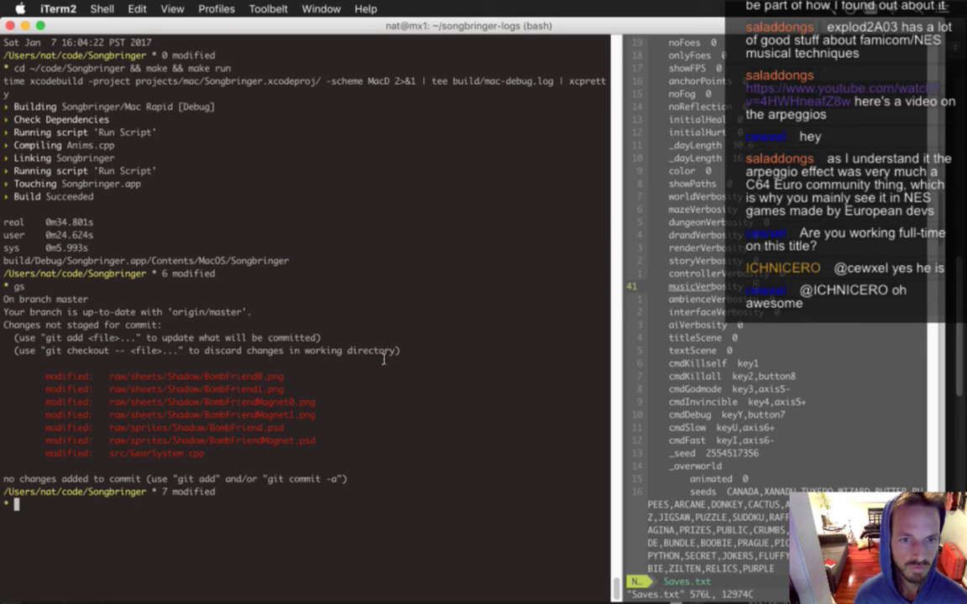
# Step: Switch to Photoshop and close the BombFriendMagnet.psd and BombFriend.psd documents
pyautogui.press('super+Tab')
pyautogui.press('super+Tab')
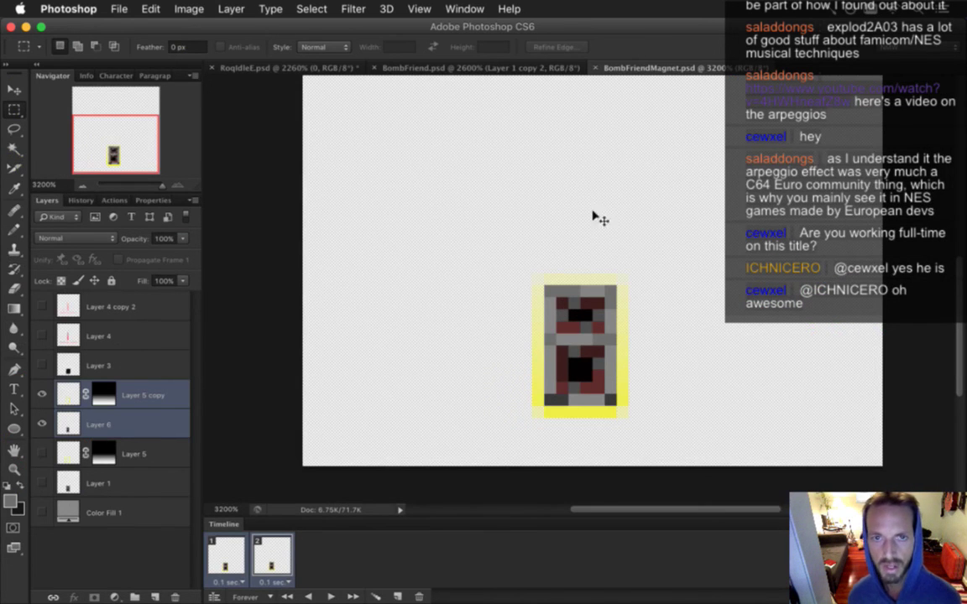
pyautogui.press('super+w')
pyautogui.press('super+w')
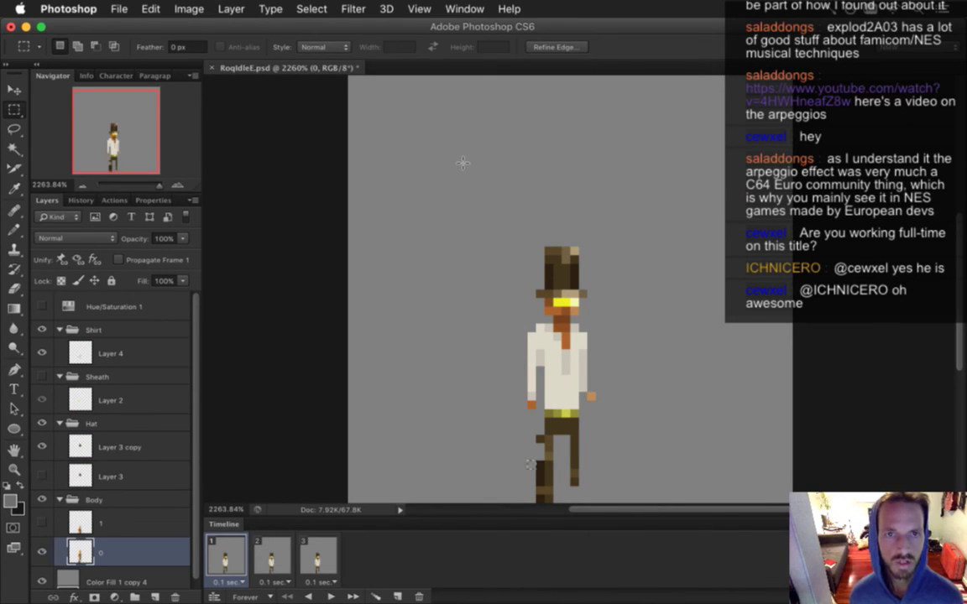
# Step: Open Hud.psd from the sprites folder
pyautogui.click(120, 7)
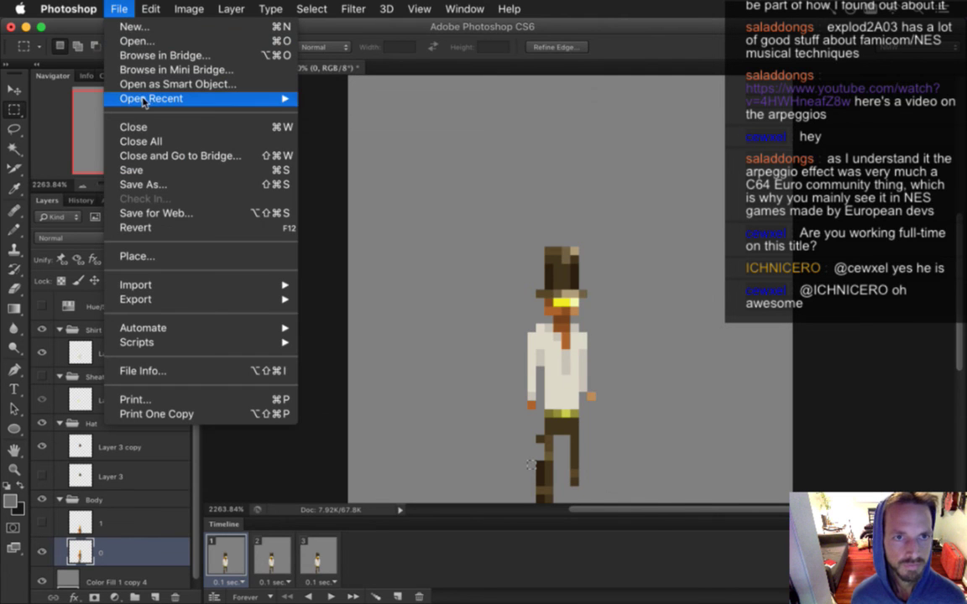
pyautogui.moveTo(147, 100)
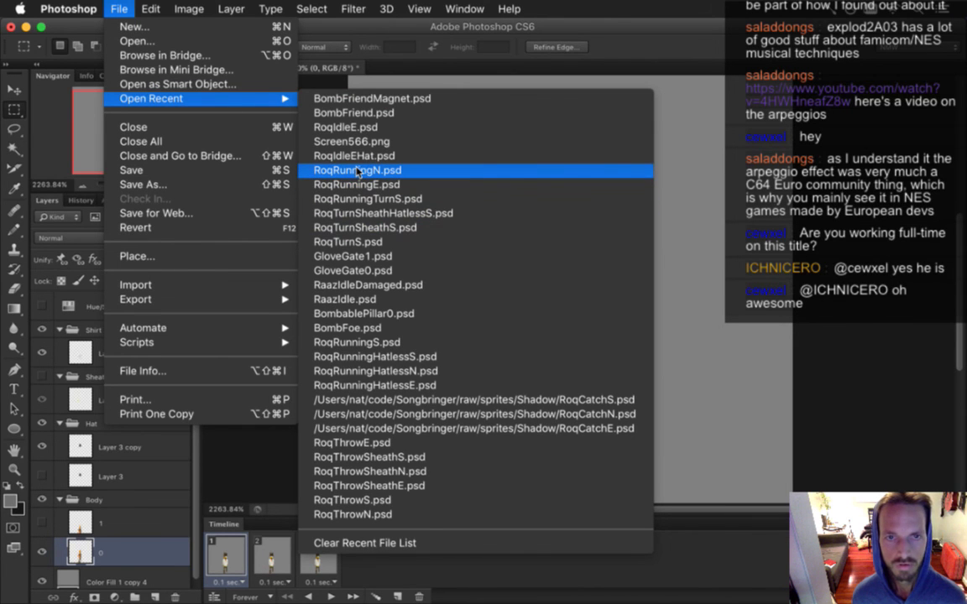
pyautogui.click(200, 38)
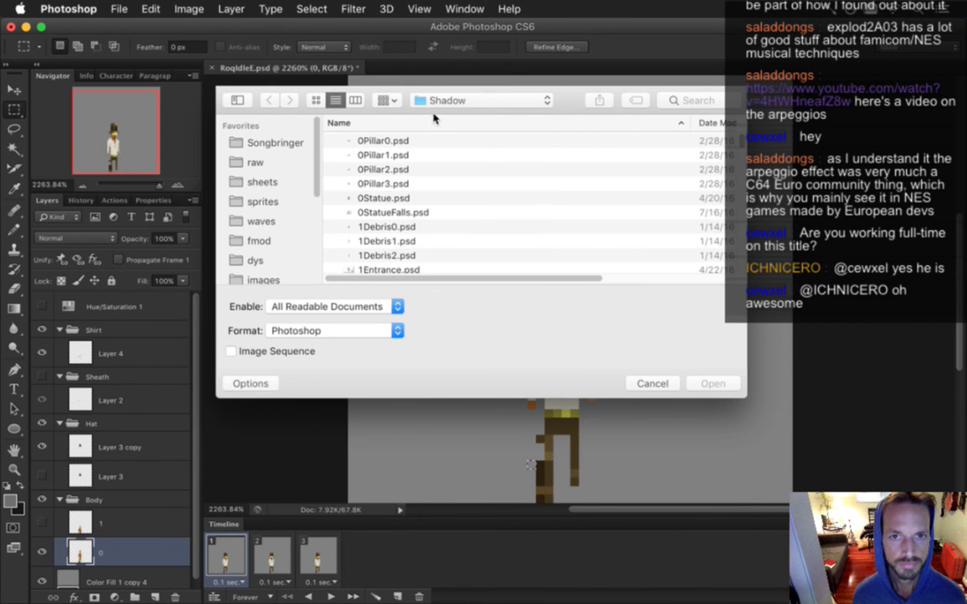
pyautogui.click(434, 101)
pyautogui.click(442, 117)
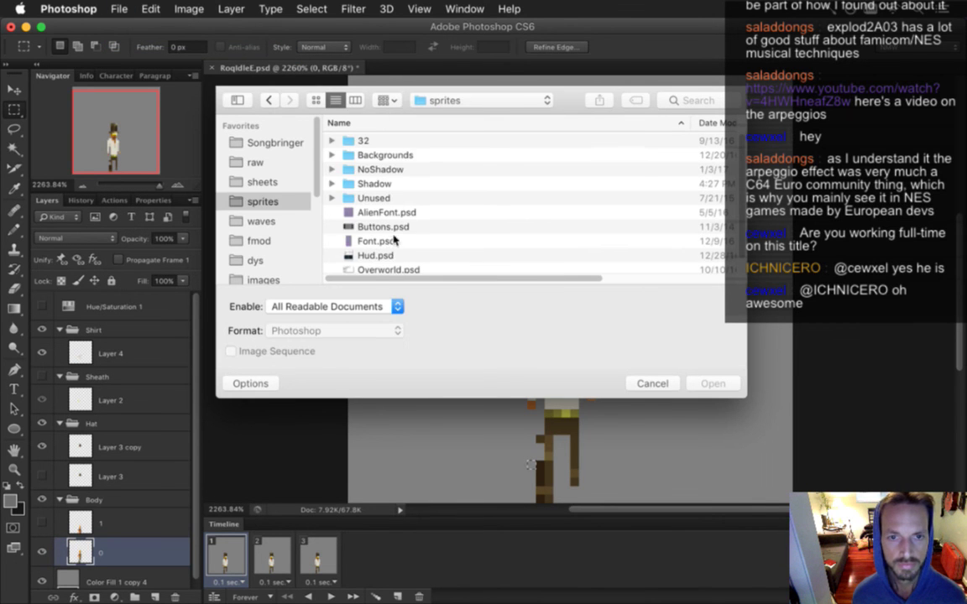
pyautogui.click(387, 257)
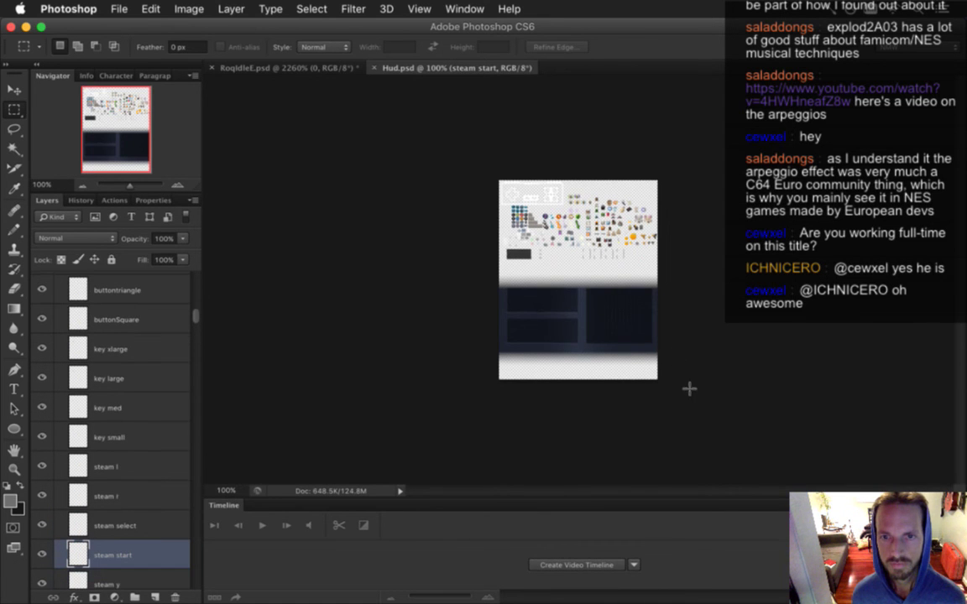
# Step: Turn on Auto-Select for the Move tool and select the small red glowing bomb icon's layer, "bombglow copy"
pyautogui.moveTo(554, 214); pyautogui.dragTo(708, 259)
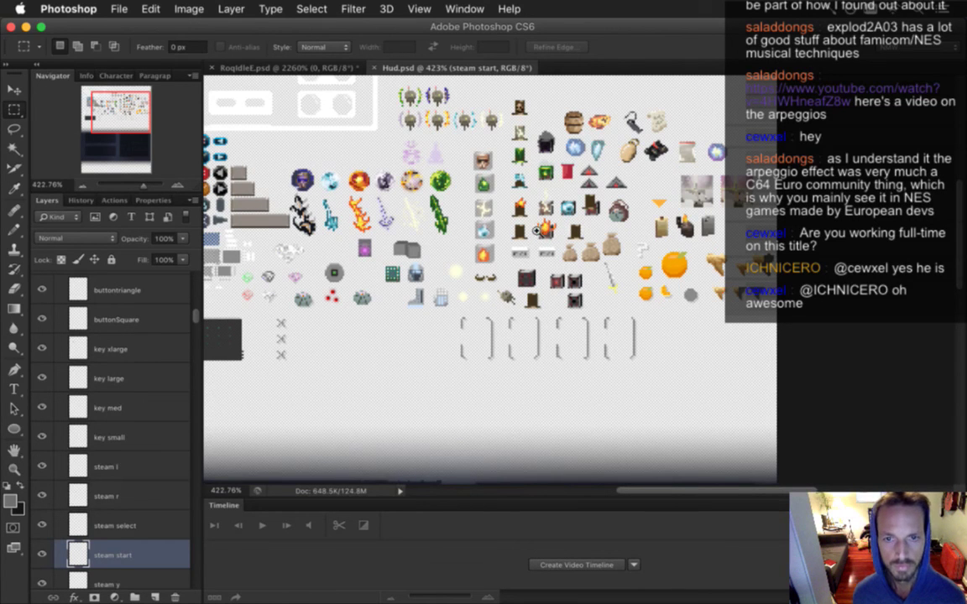
pyautogui.moveTo(535, 226); pyautogui.dragTo(615, 275)
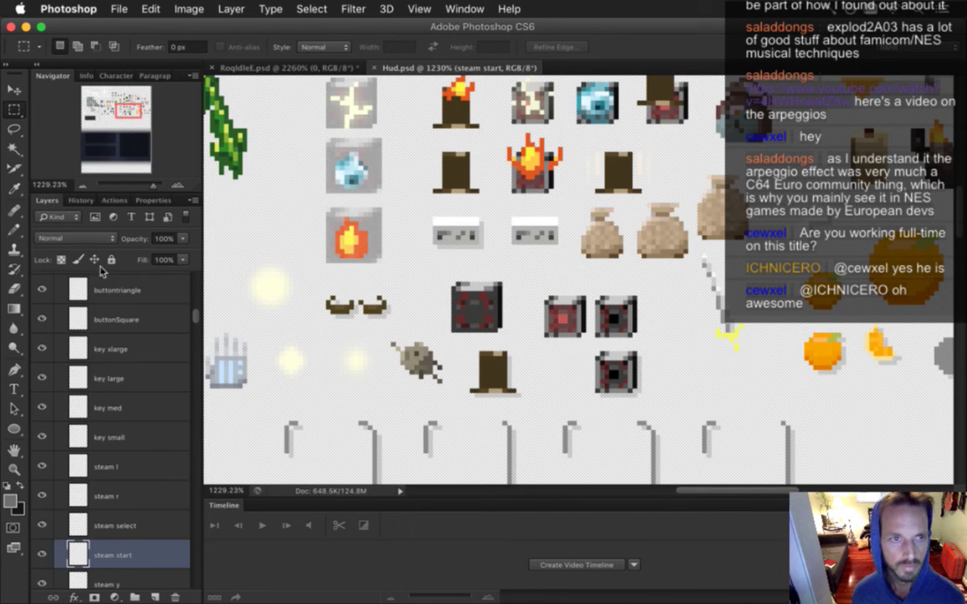
pyautogui.click(14, 89)
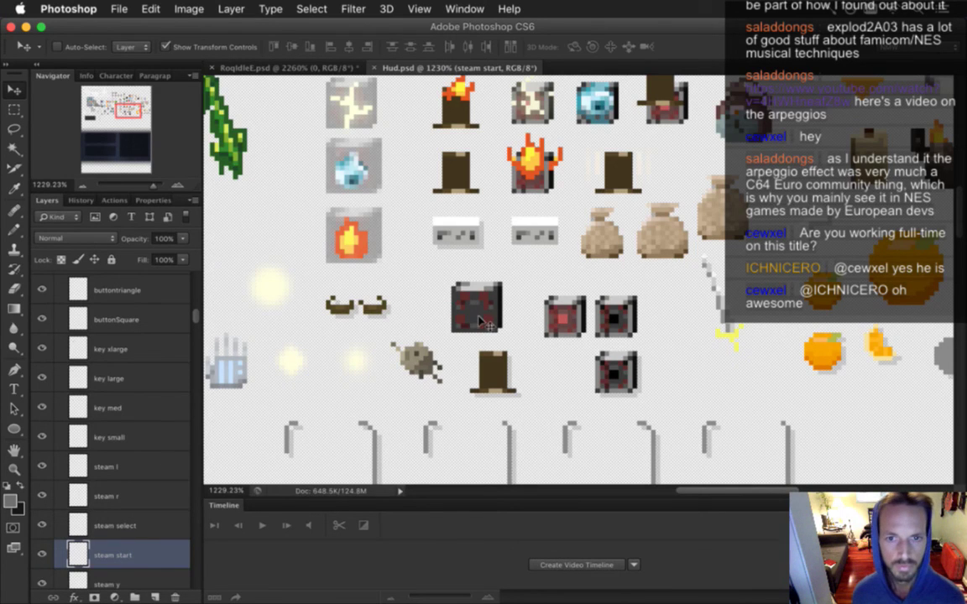
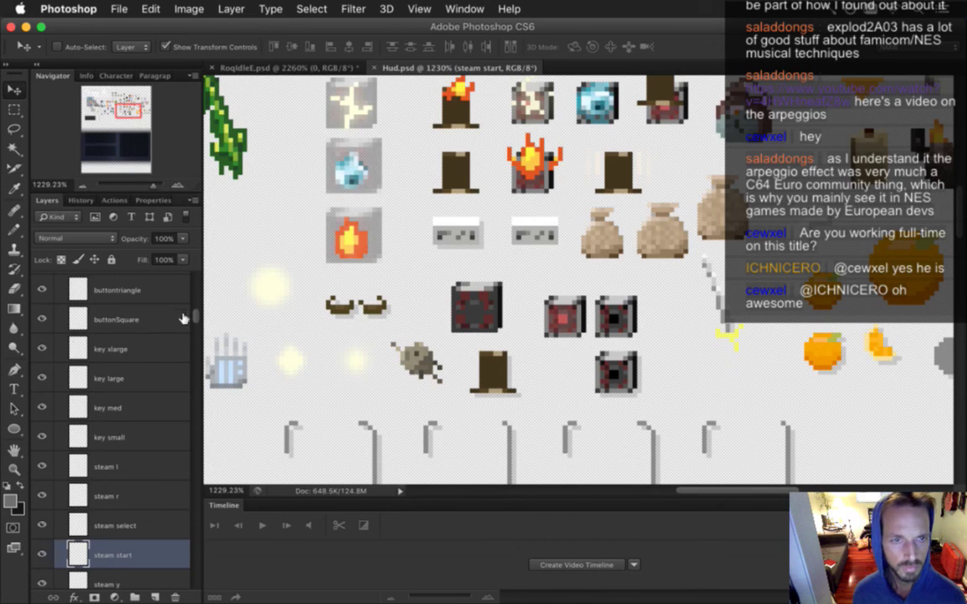
pyautogui.click(58, 46)
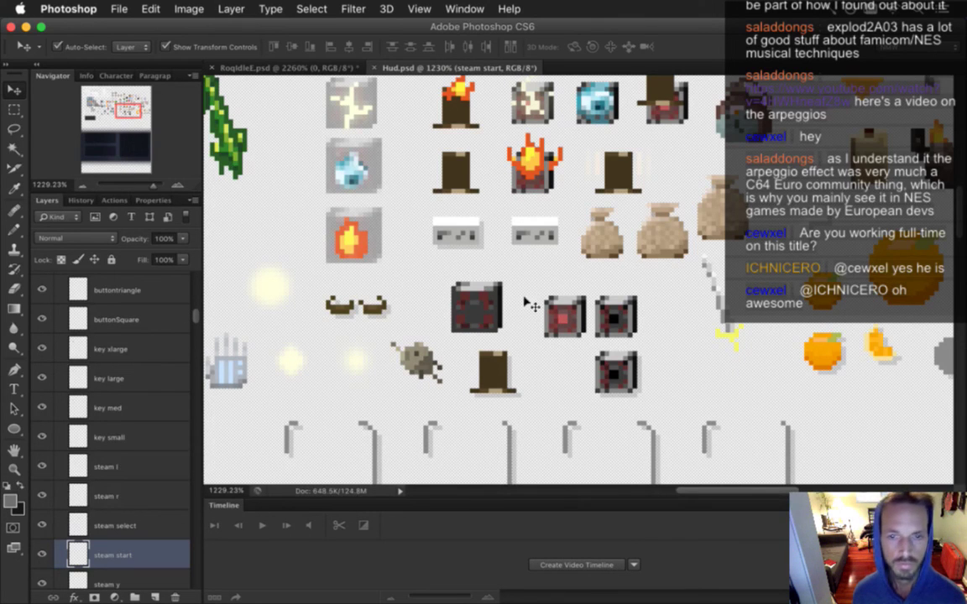
pyautogui.click(560, 327)
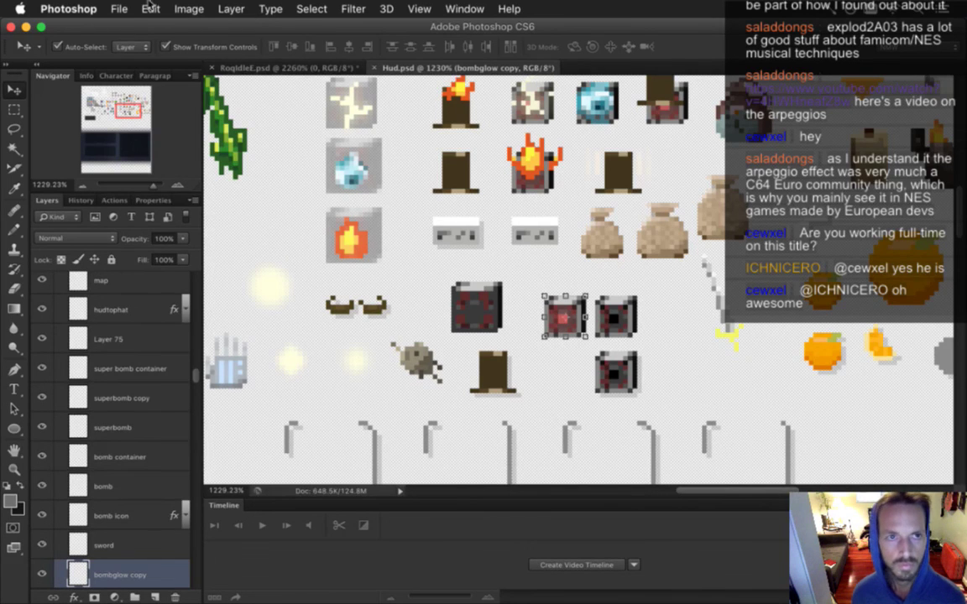
# Step: Reopen BombFriend.psd from the recently used files and activate the Rectangular Marquee tool
pyautogui.click(118, 8)
pyautogui.moveTo(177, 102)
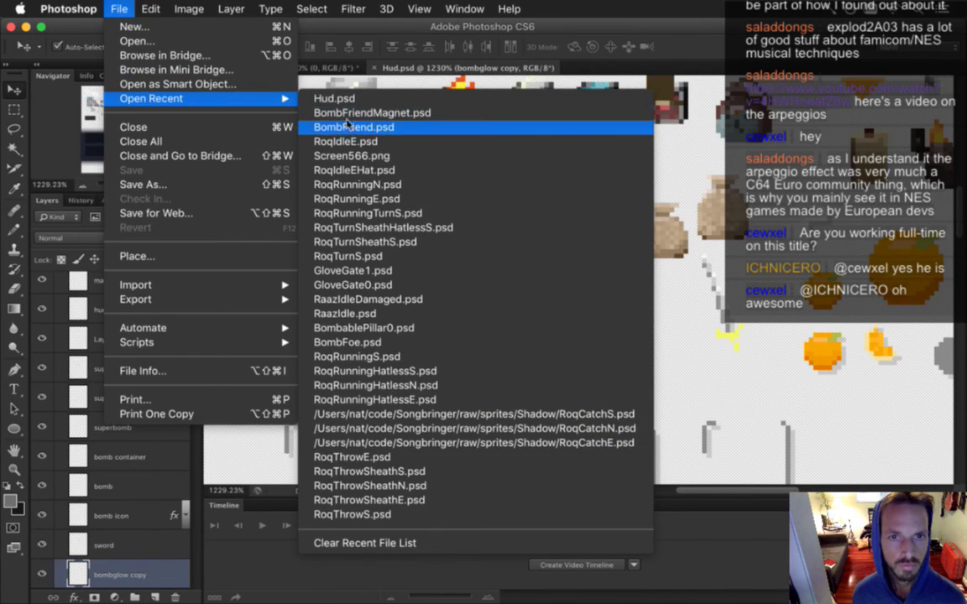
pyautogui.click(354, 128)
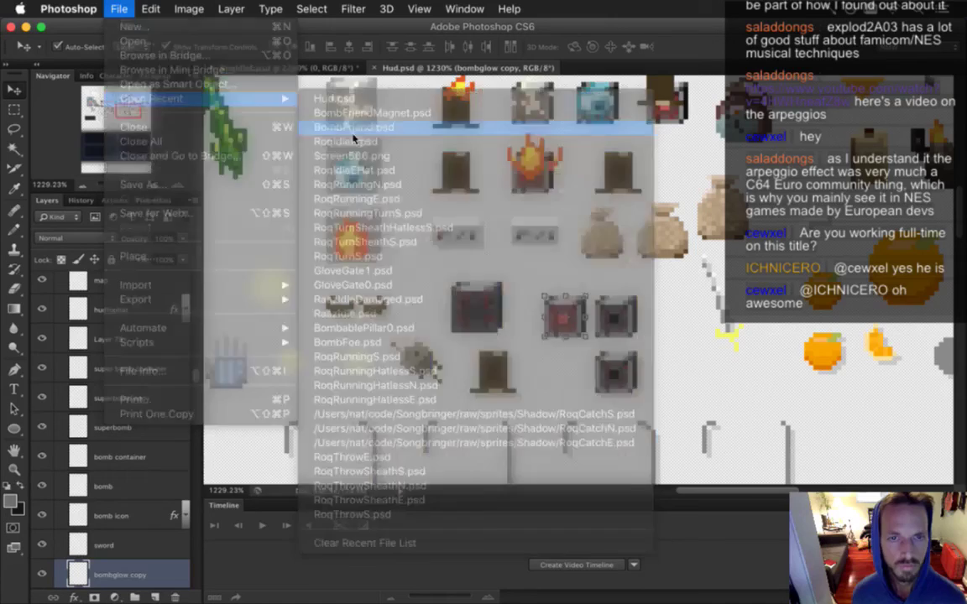
pyautogui.moveTo(590, 283); pyautogui.dragTo(681, 289)
pyautogui.press('m')
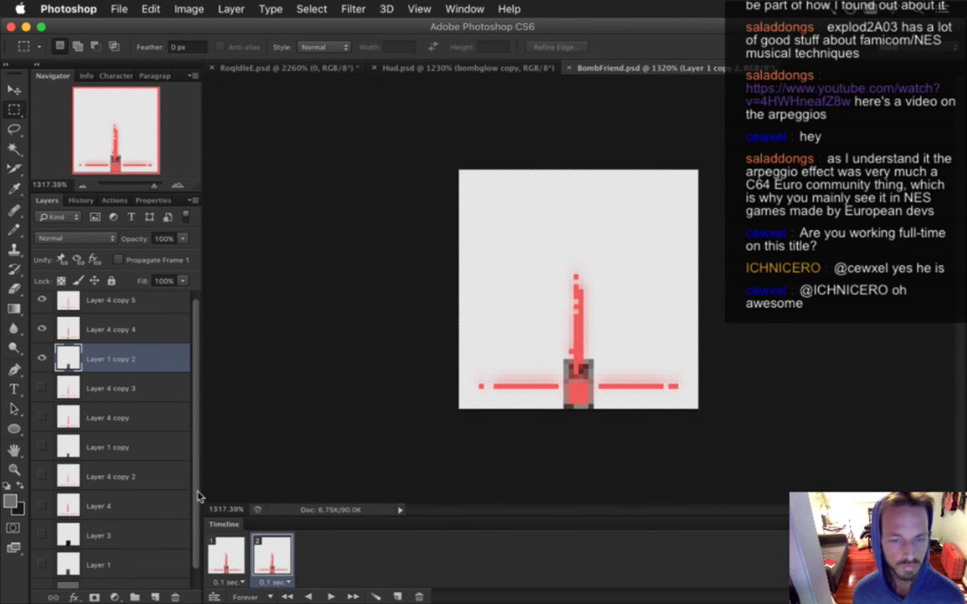
# Step: For both animation frames, hide Layer 4 copy 5, Layer 4 copy 4 and Layer 1 copy 2, and show Layer 1
pyautogui.keyDown('shift'); pyautogui.click(229, 556); pyautogui.keyUp('shift')
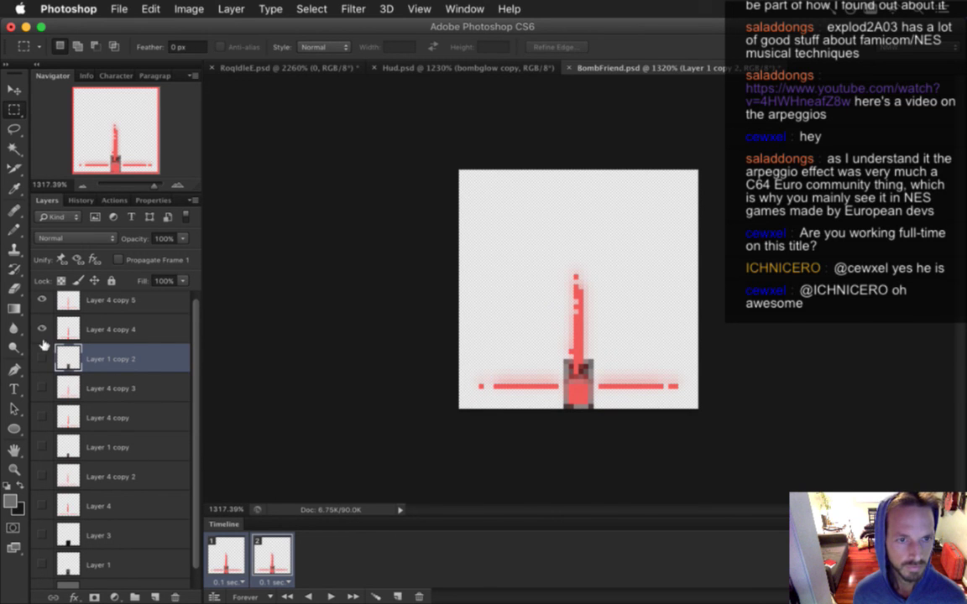
pyautogui.moveTo(44, 355); pyautogui.dragTo(43, 301)
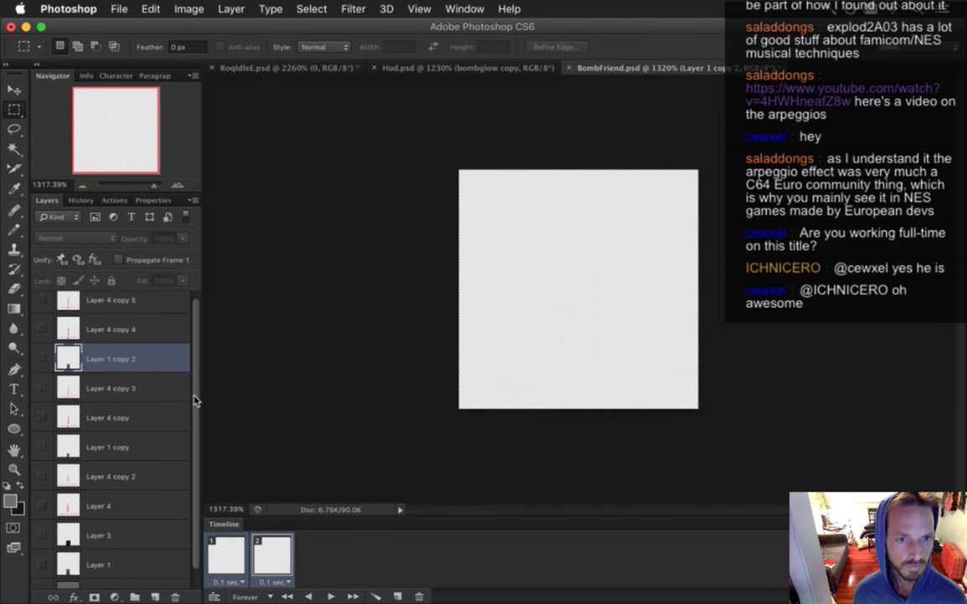
pyautogui.scroll(-1, 193, 400)
pyautogui.click(41, 545)
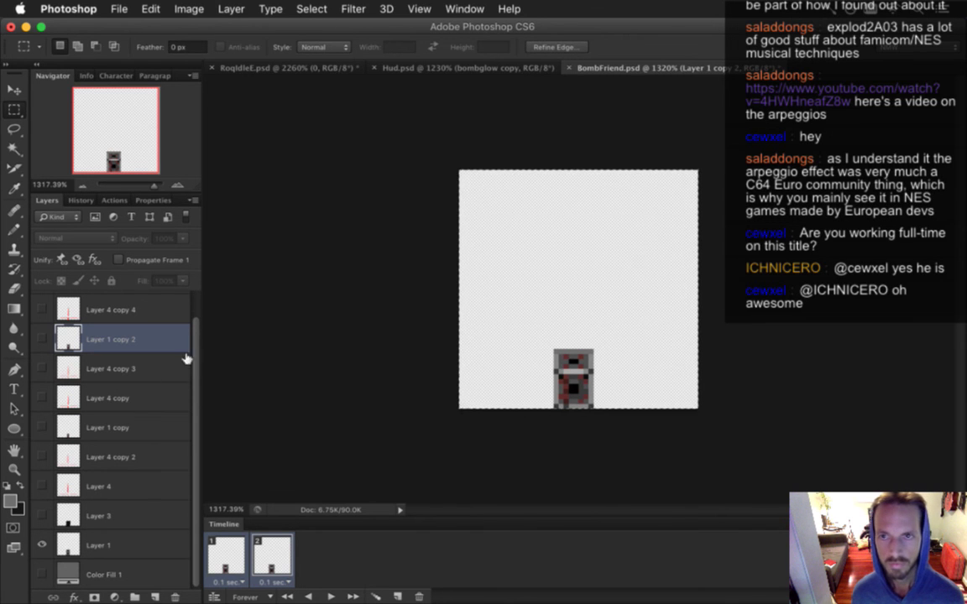
# Step: Switch to Hud.psd and select the small bomb icon's "bomb" layer, toggling its visibility to verify it is the right one
pyautogui.click(425, 68)
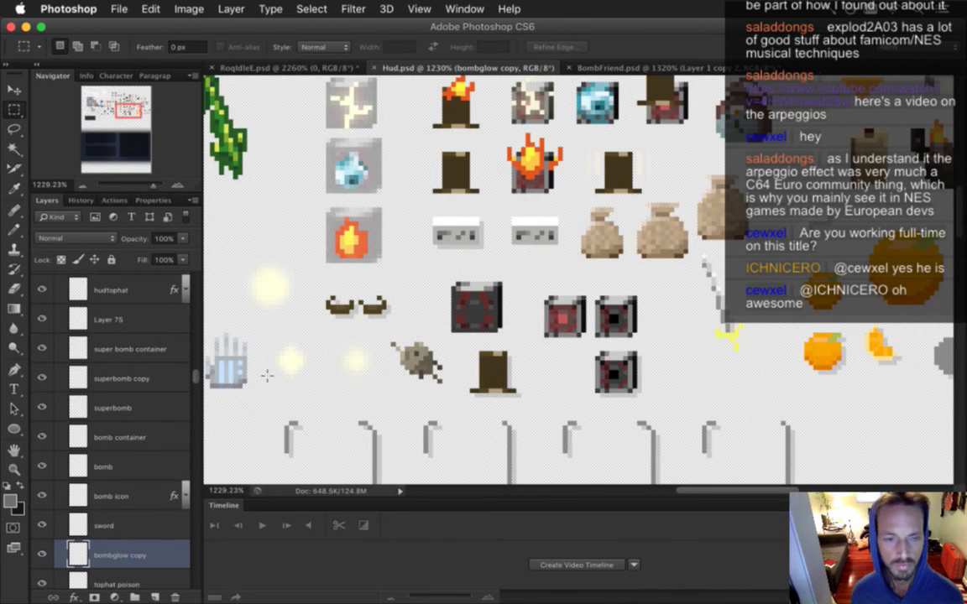
pyautogui.press('v')
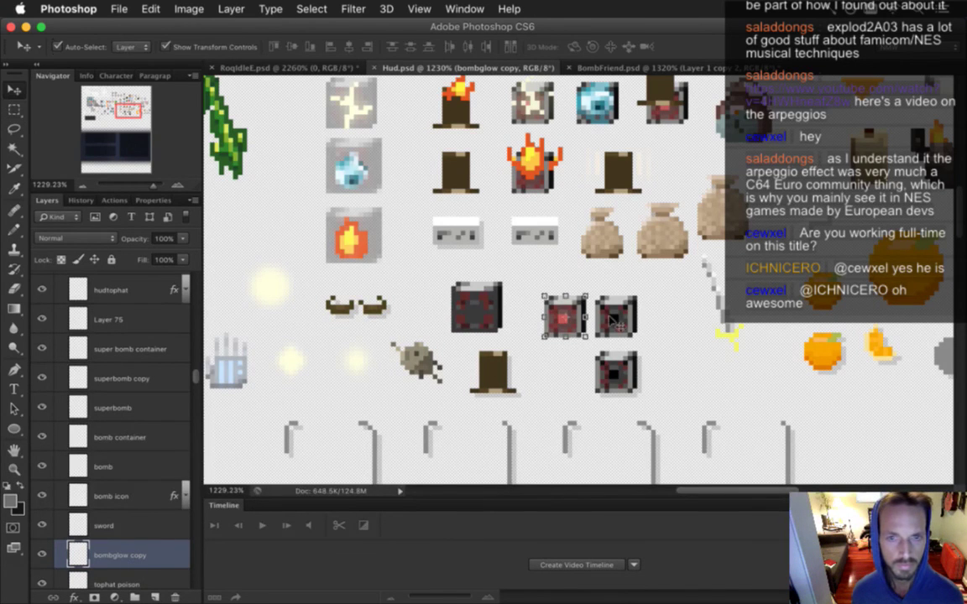
pyautogui.click(615, 317)
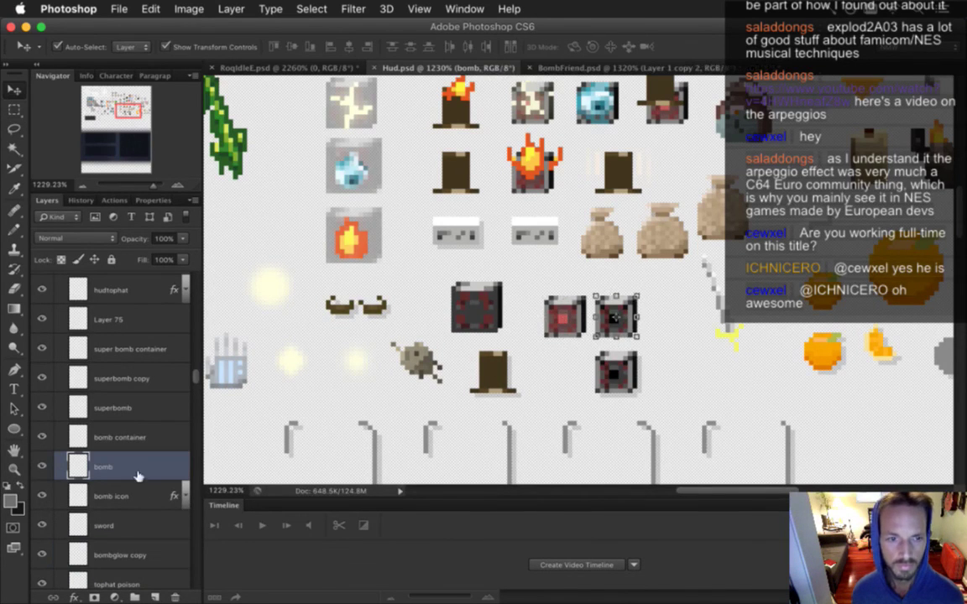
pyautogui.click(44, 466)
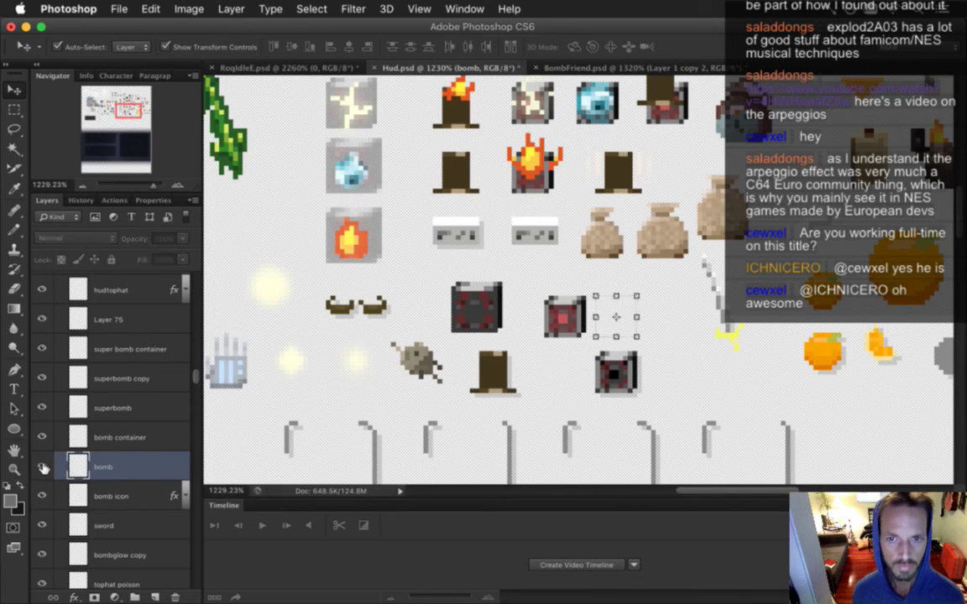
pyautogui.click(44, 467)
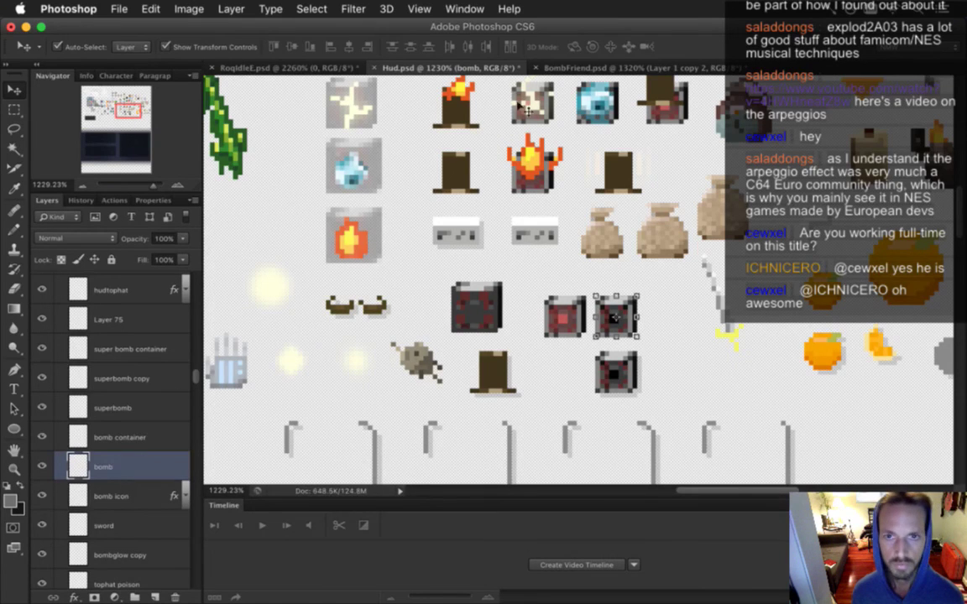
# Step: Copy the two-part bomb sprite from BombFriend.psd into Hud.psd and place it over the small "bomb" icon
pyautogui.click(570, 69)
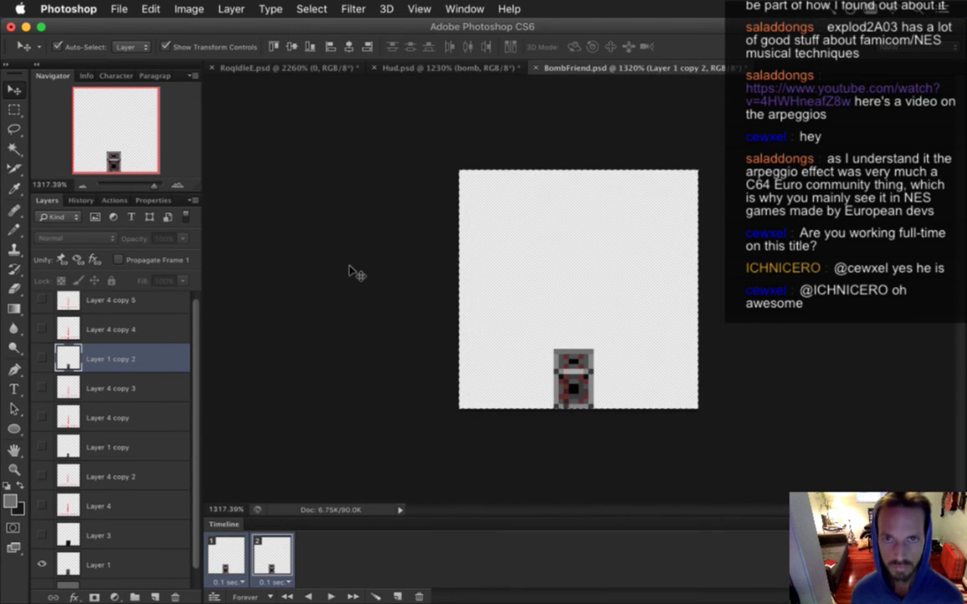
pyautogui.click(414, 69)
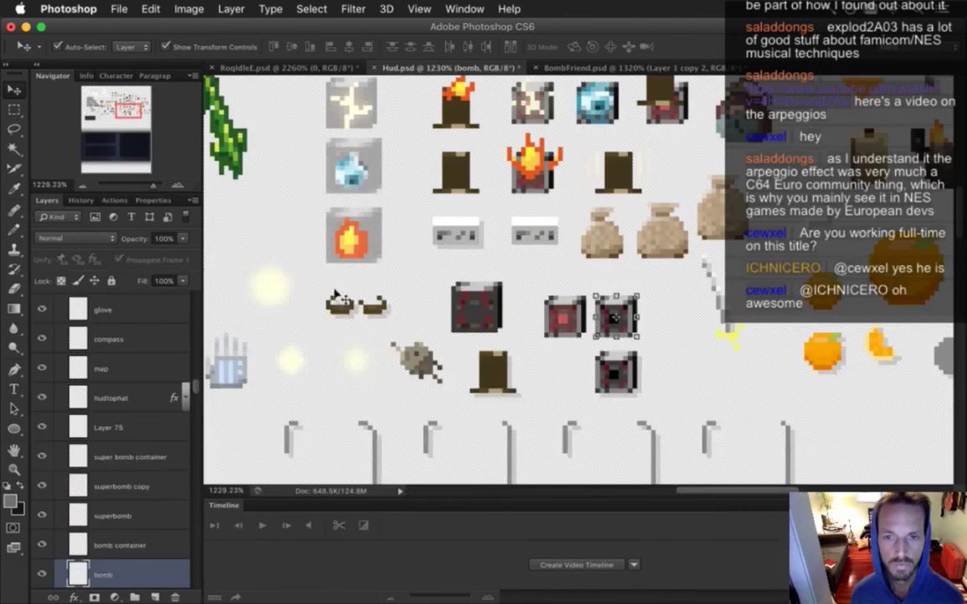
pyautogui.press('super+c')
pyautogui.press('super+v')
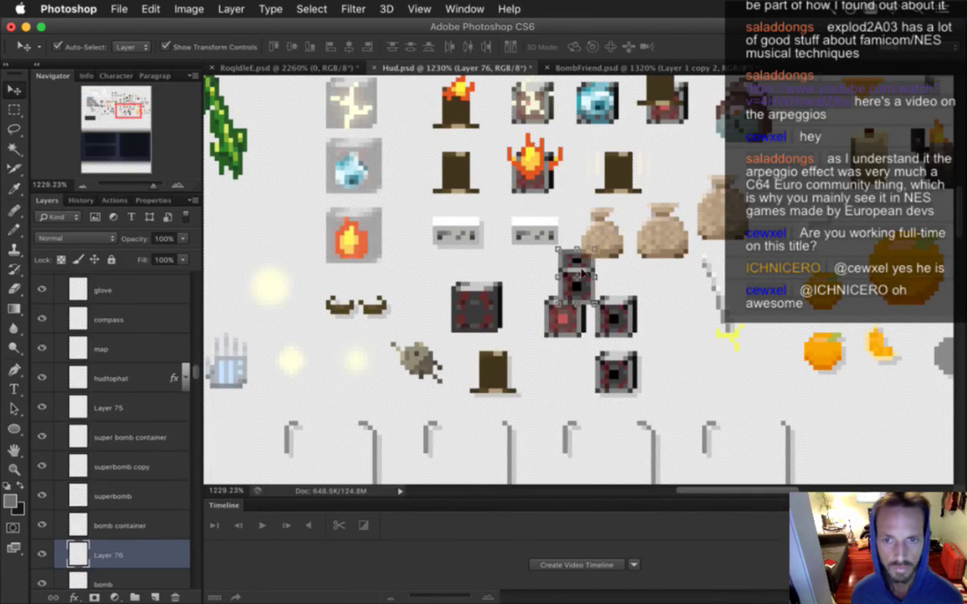
pyautogui.moveTo(585, 257); pyautogui.dragTo(617, 292)
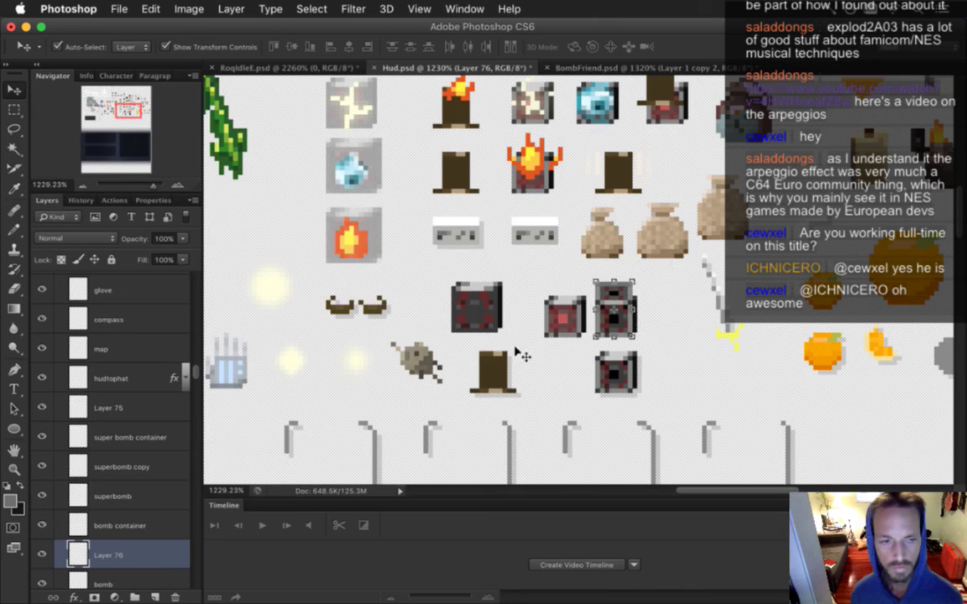
# Step: Move Layer 76 beneath the "bomb" layer, hide the old bomb artwork, and merge the two layers
pyautogui.scroll(-3, 196, 371)
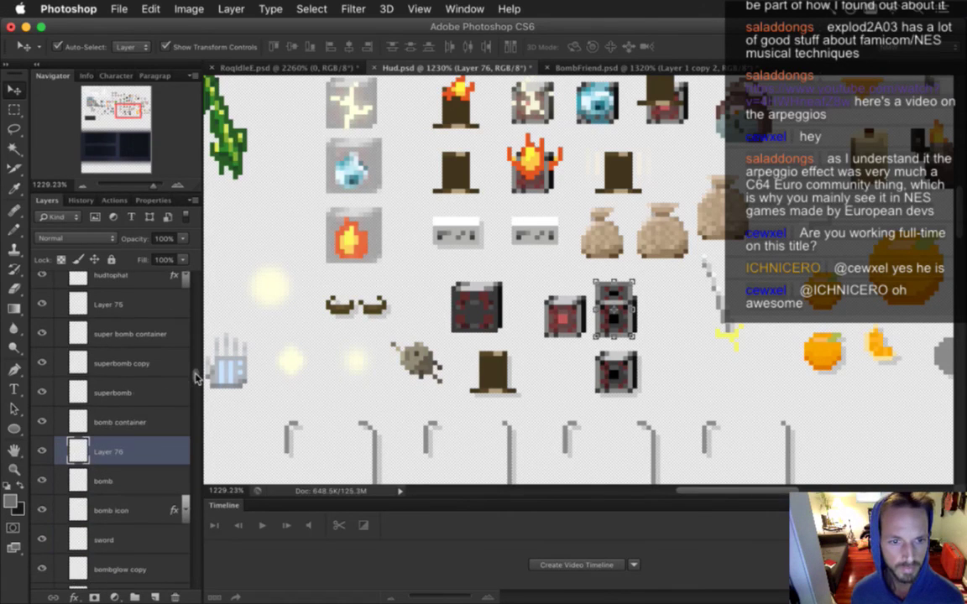
pyautogui.moveTo(78, 443); pyautogui.dragTo(128, 482)
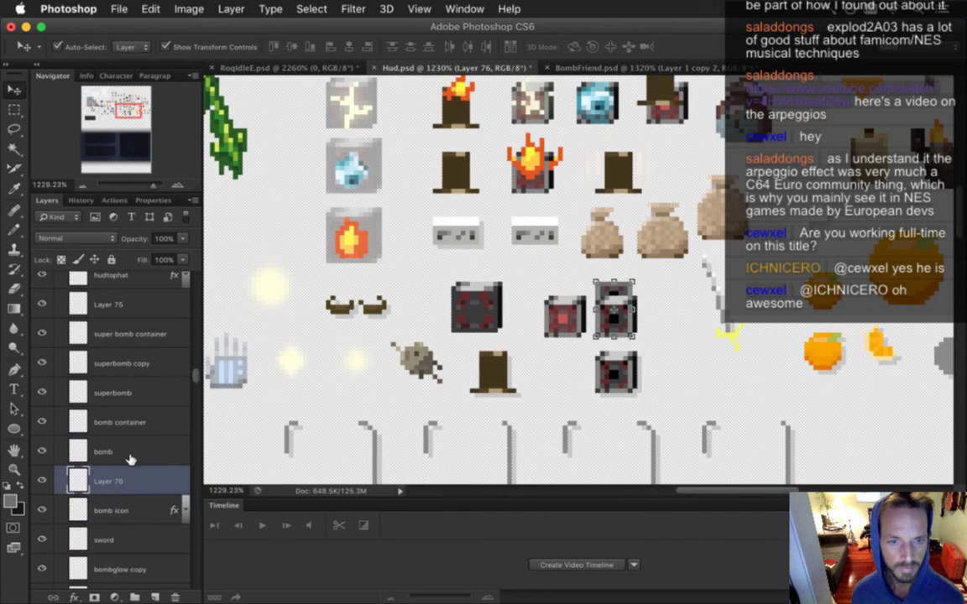
pyautogui.click(90, 454)
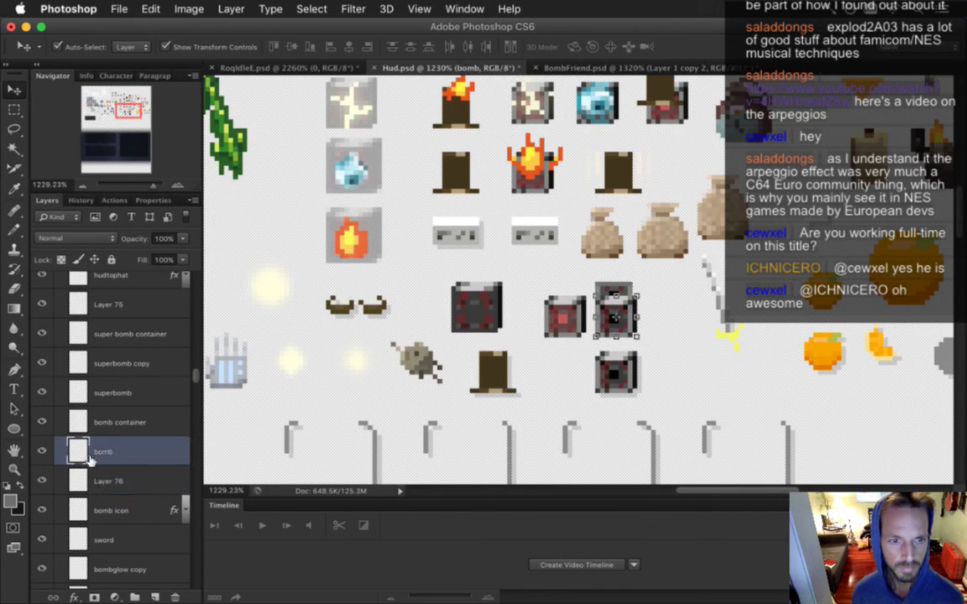
pyautogui.click(42, 452)
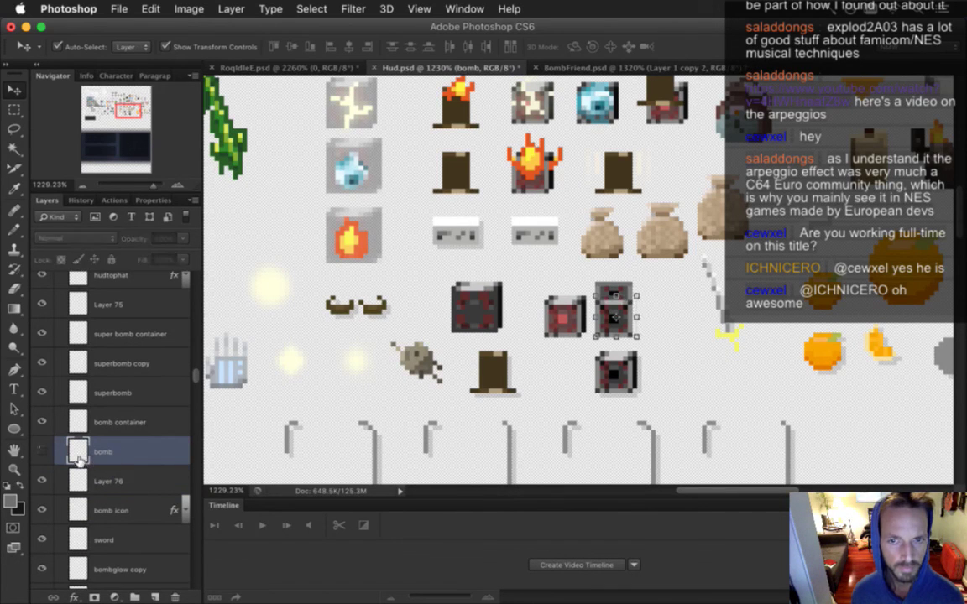
pyautogui.keyDown('shift'); pyautogui.click(126, 481); pyautogui.keyUp('shift')
pyautogui.rightClick(144, 484)
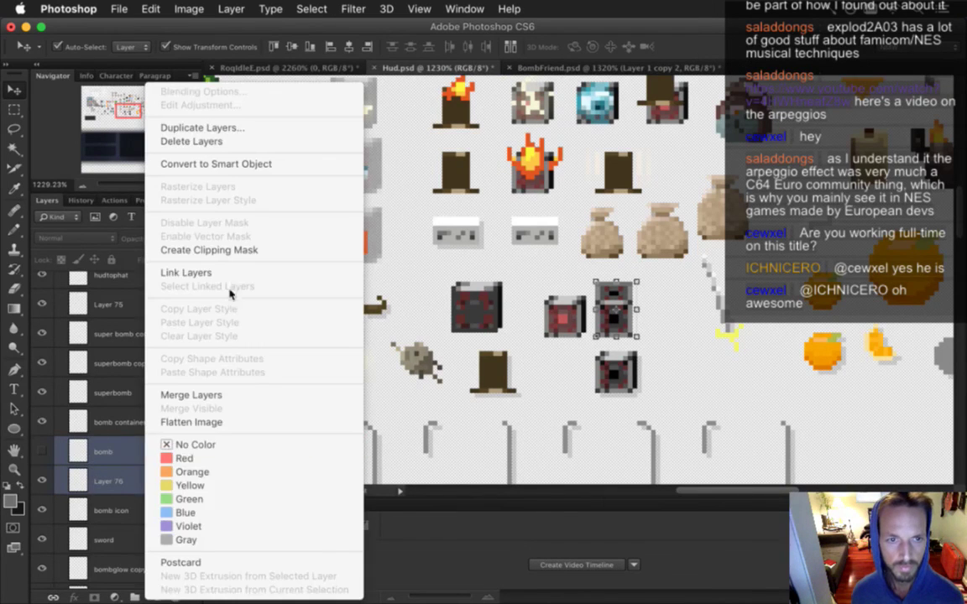
pyautogui.click(194, 394)
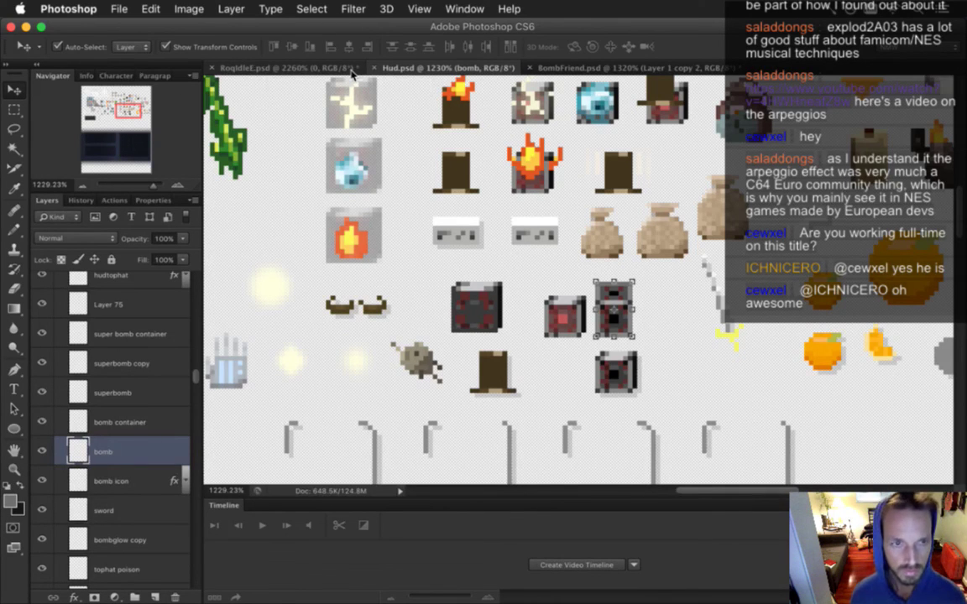
# Step: Examine the slice names and dimensions around the bomb icons with the Slice Select tool, and hide the slice outlines
pyautogui.click(14, 168)
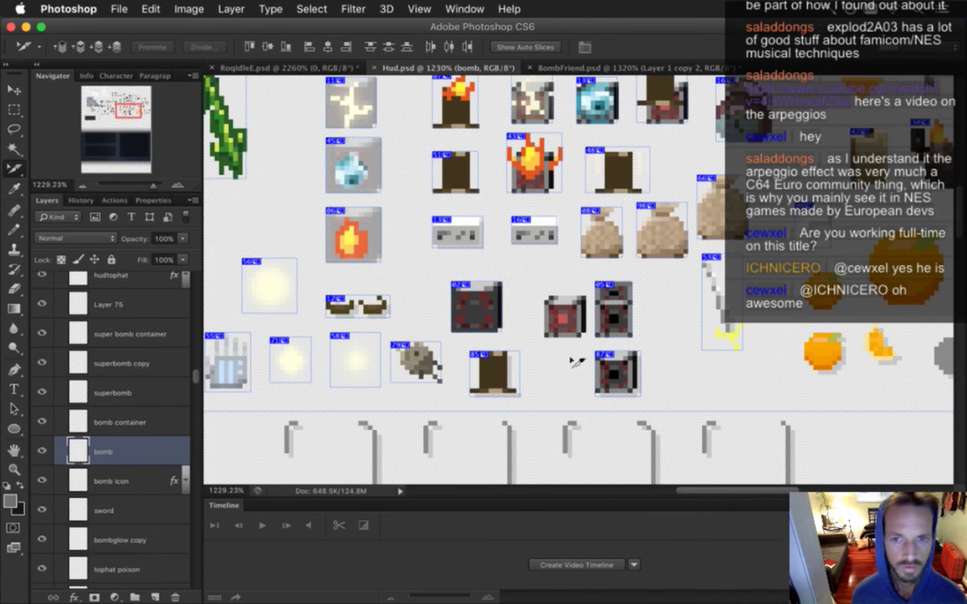
pyautogui.doubleClick(622, 333)
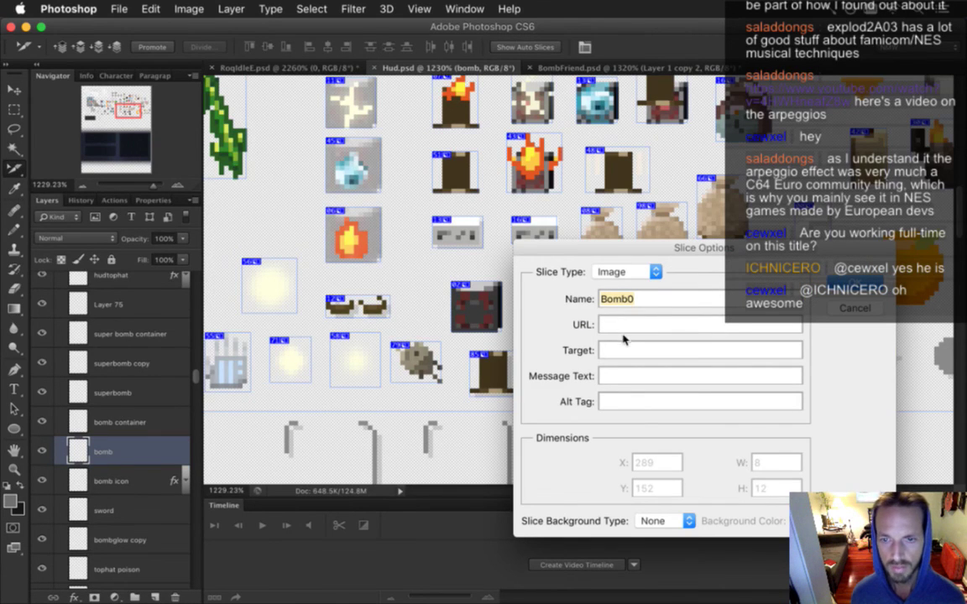
pyautogui.click(842, 309)
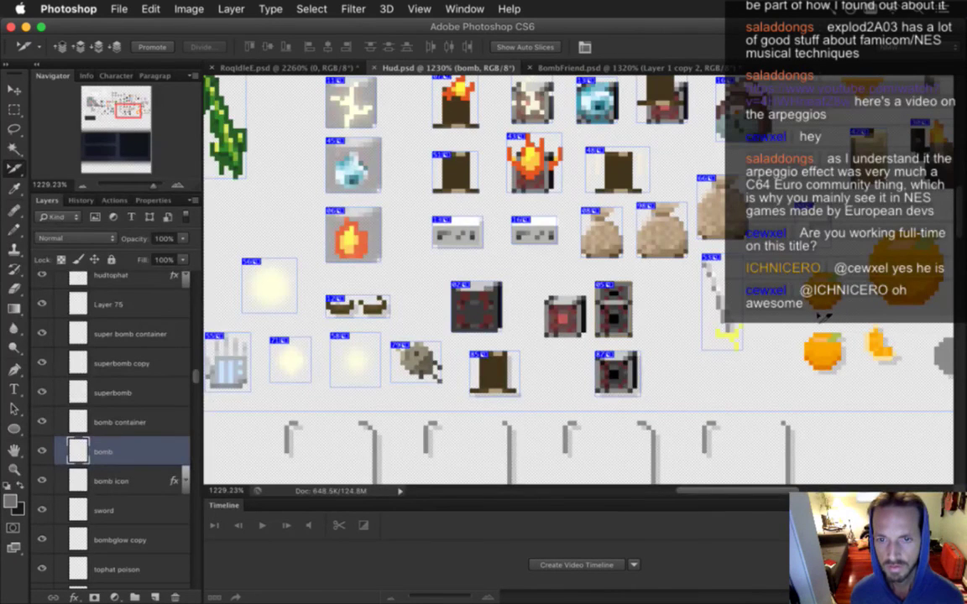
pyautogui.doubleClick(561, 324)
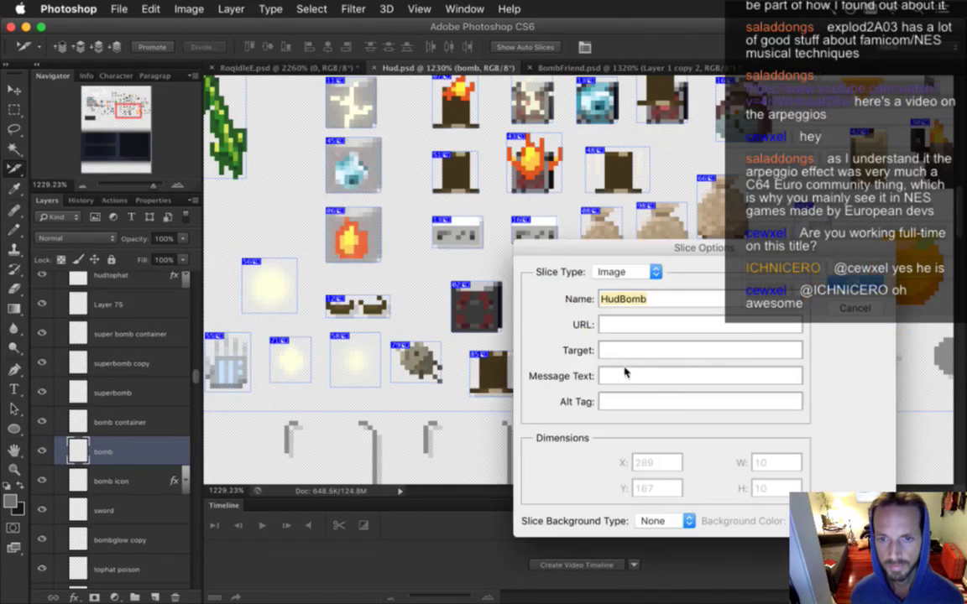
pyautogui.click(847, 309)
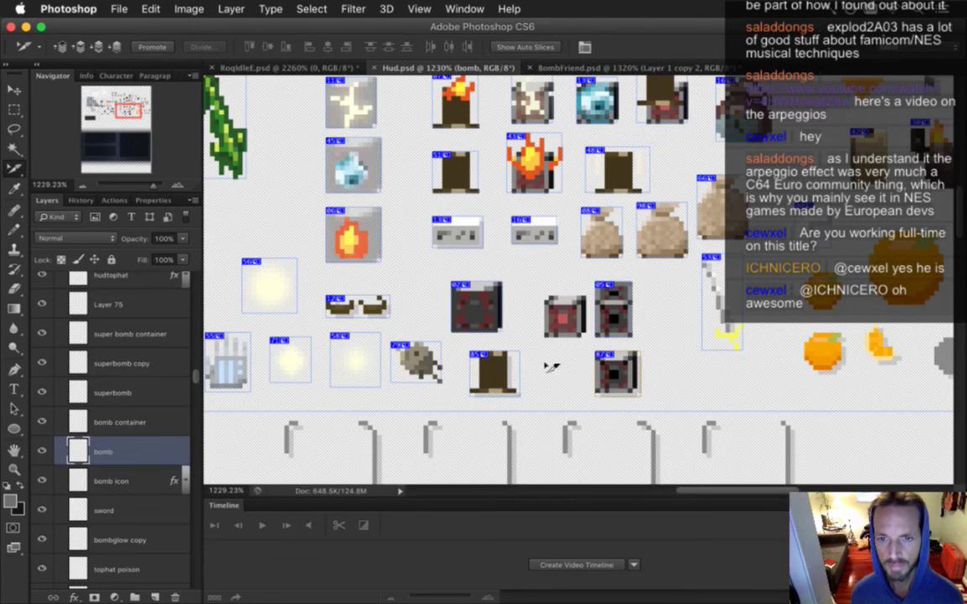
pyautogui.doubleClick(568, 336)
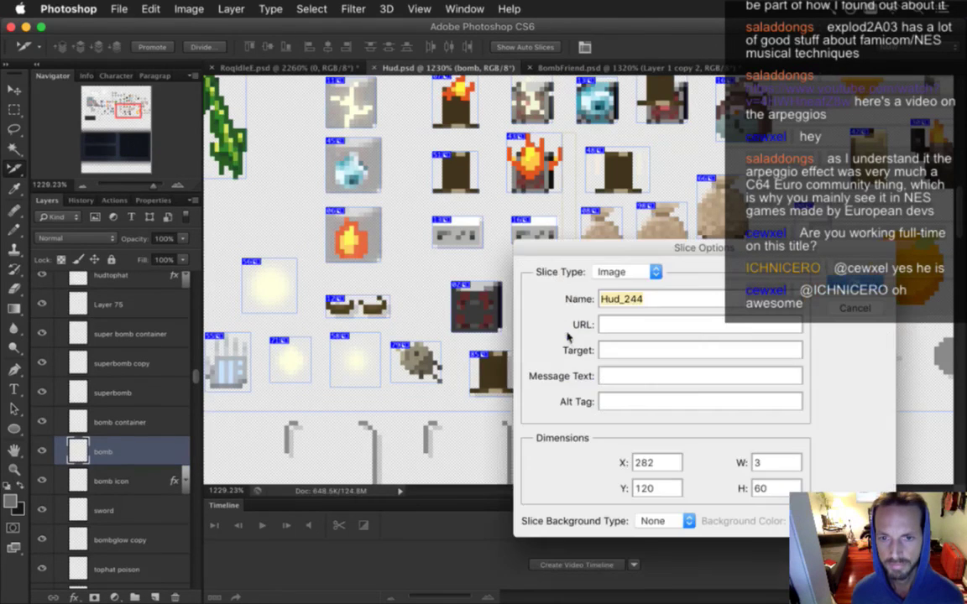
pyautogui.click(852, 310)
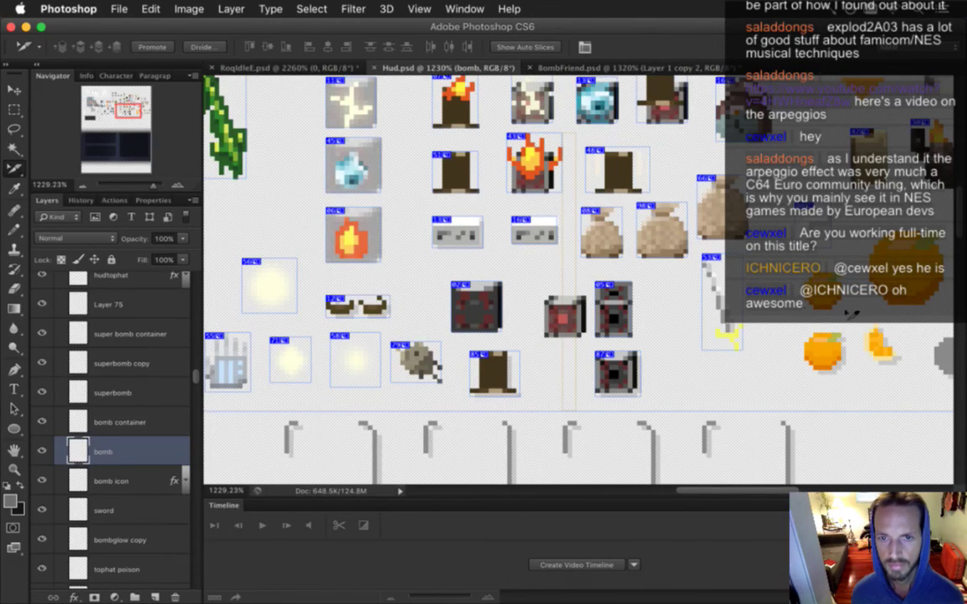
pyautogui.doubleClick(552, 323)
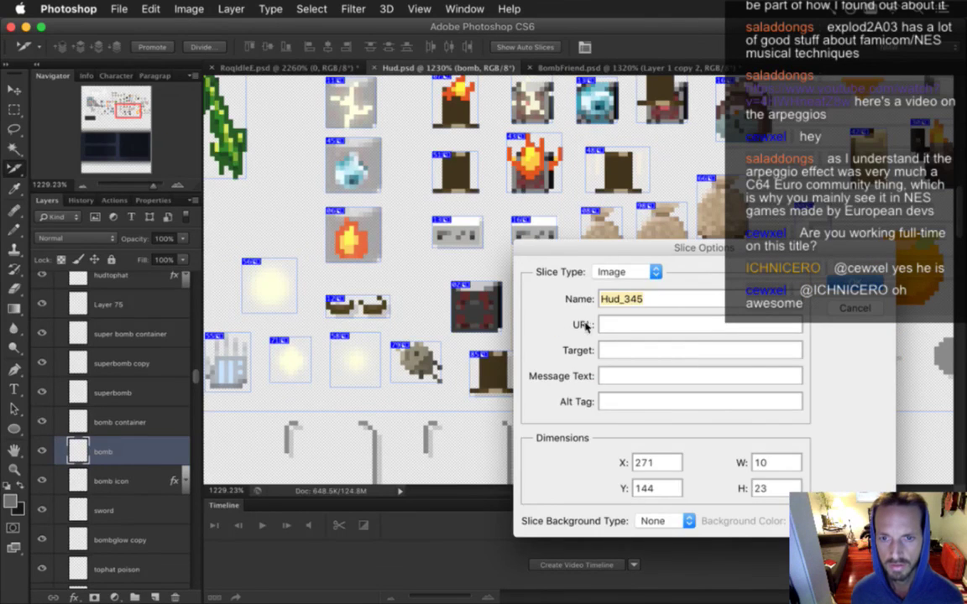
pyautogui.press('Escape')
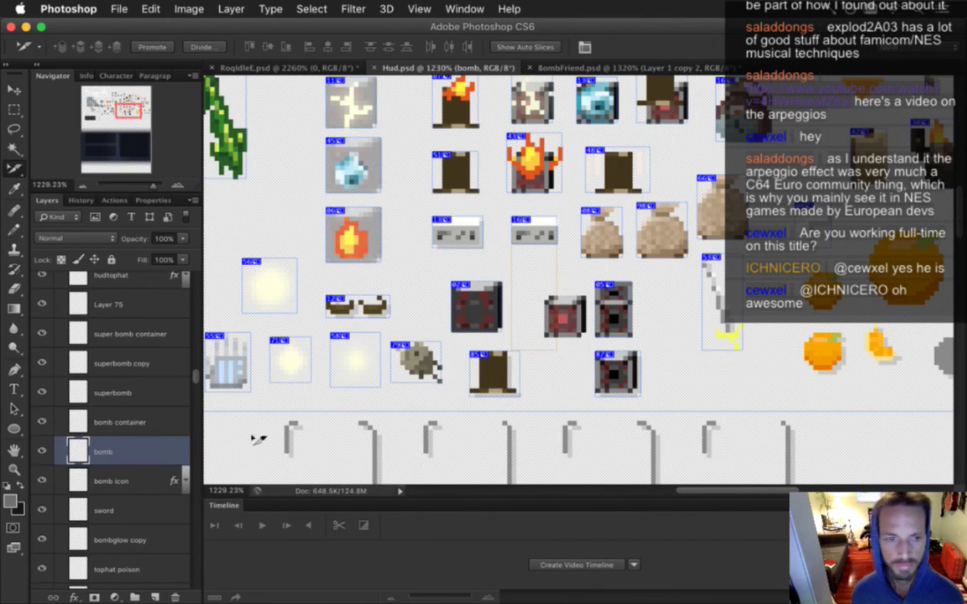
pyautogui.press('m')
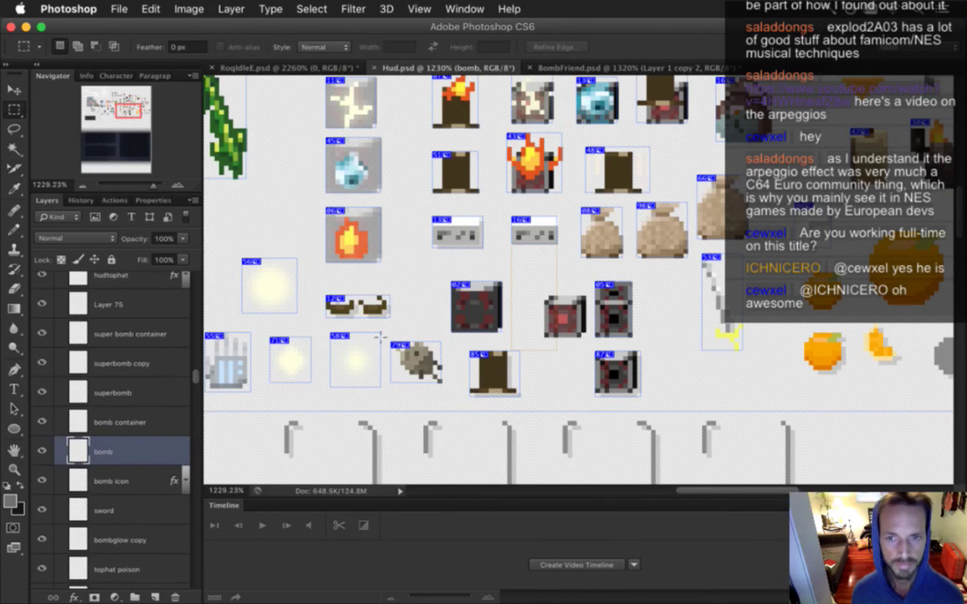
pyautogui.press('super+h')
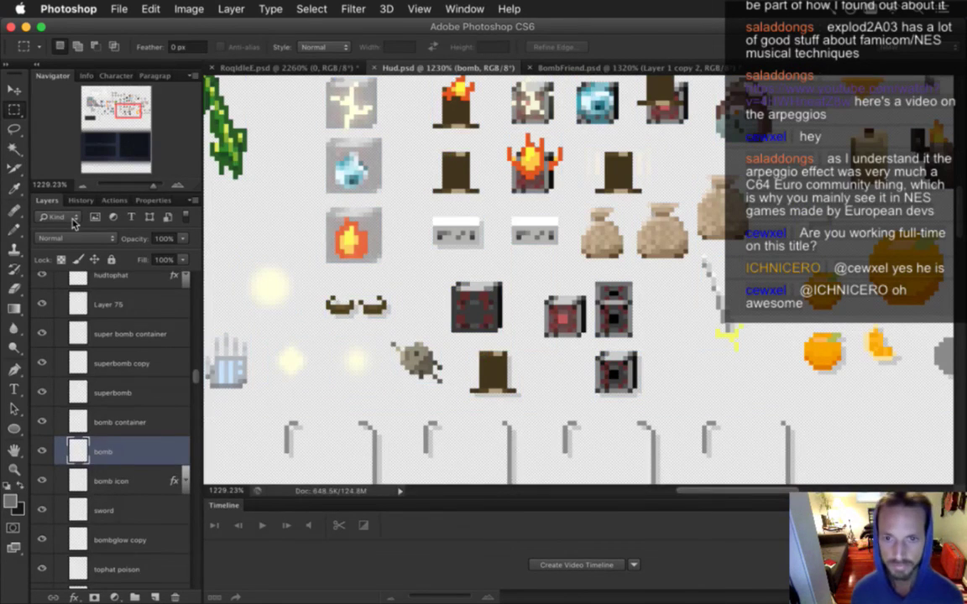
# Step: Switch to BombFriend.psd and preview the red beam on Layer 4 copy 4 by toggling its visibility
pyautogui.click(564, 67)
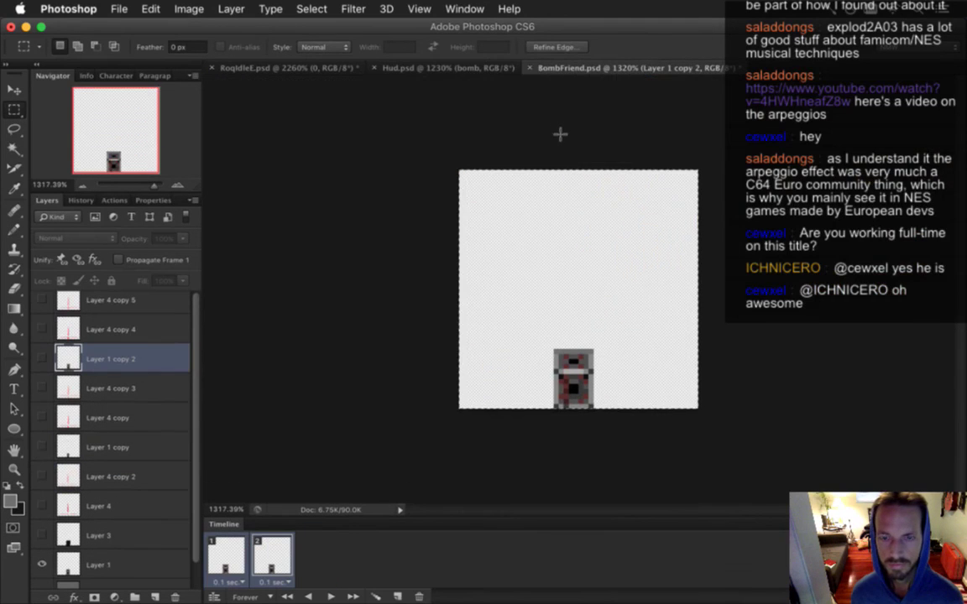
pyautogui.click(504, 69)
pyautogui.click(550, 67)
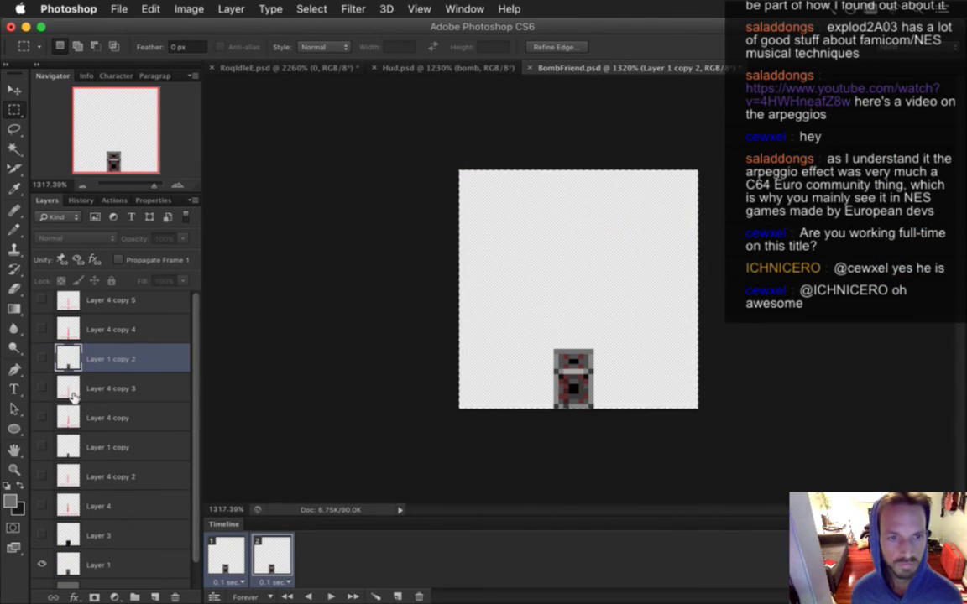
pyautogui.click(42, 329)
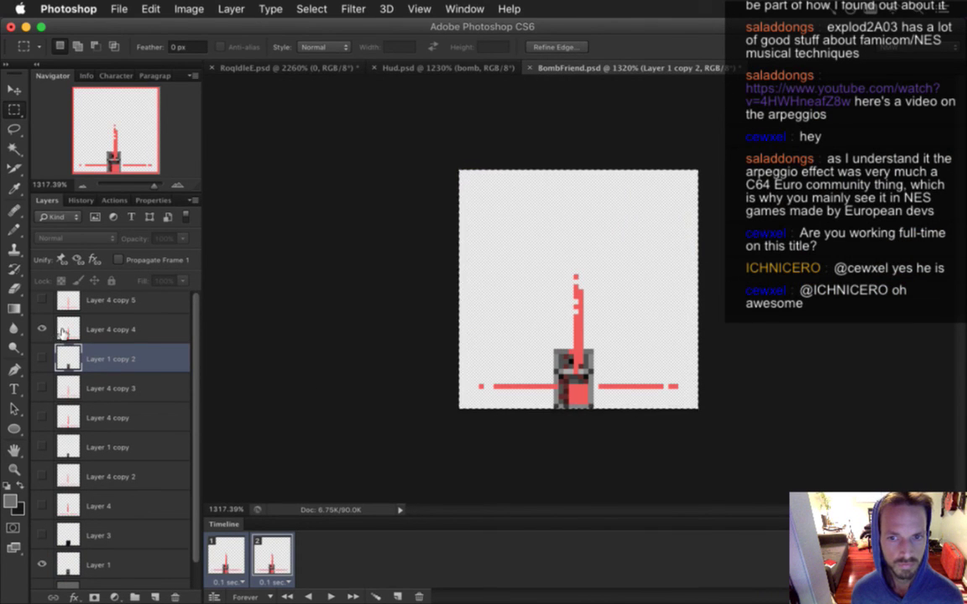
pyautogui.click(42, 328)
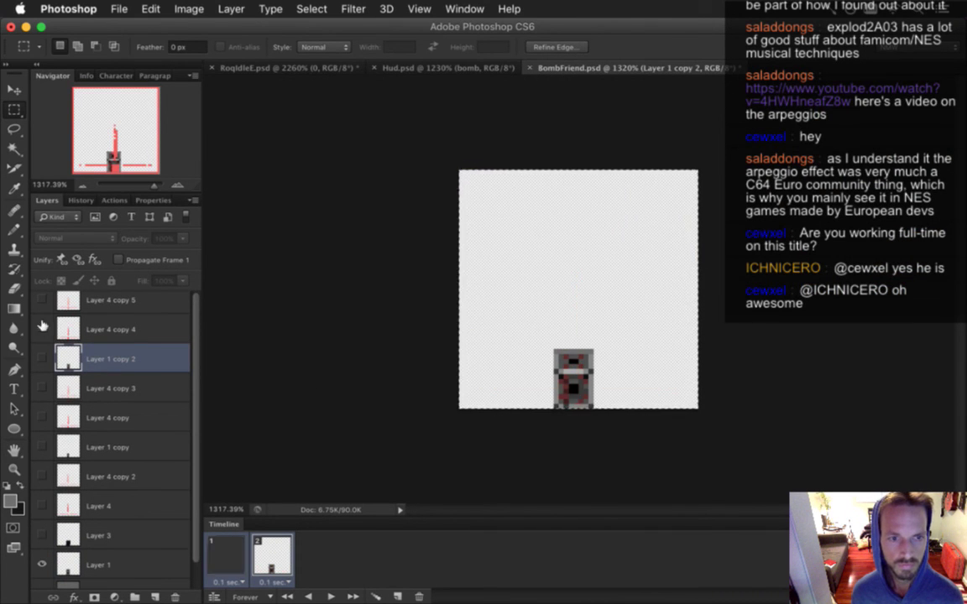
# Step: Show and duplicate the red beam artwork on Layer 4, place the copy directly beneath it, and hide the original
pyautogui.click(42, 505)
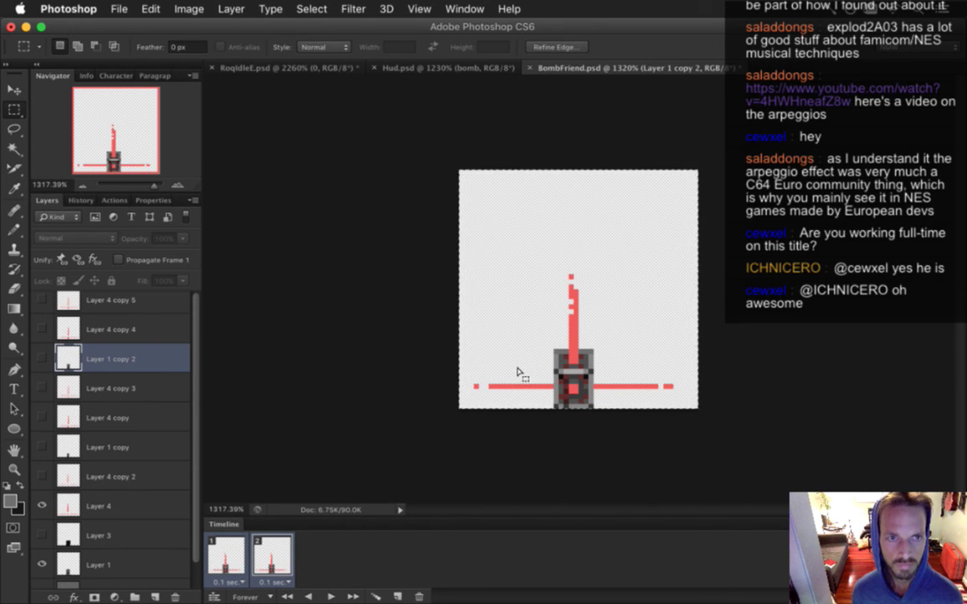
pyautogui.click(433, 349)
pyautogui.click(84, 507)
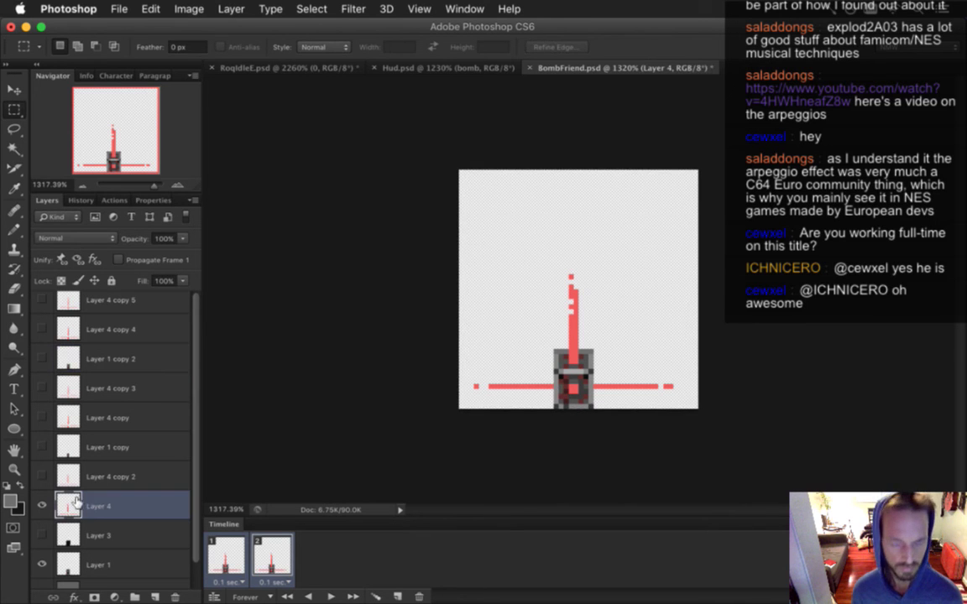
pyautogui.press('super+j')
pyautogui.moveTo(84, 507); pyautogui.dragTo(100, 551)
pyautogui.press('super+s')
pyautogui.click(42, 506)
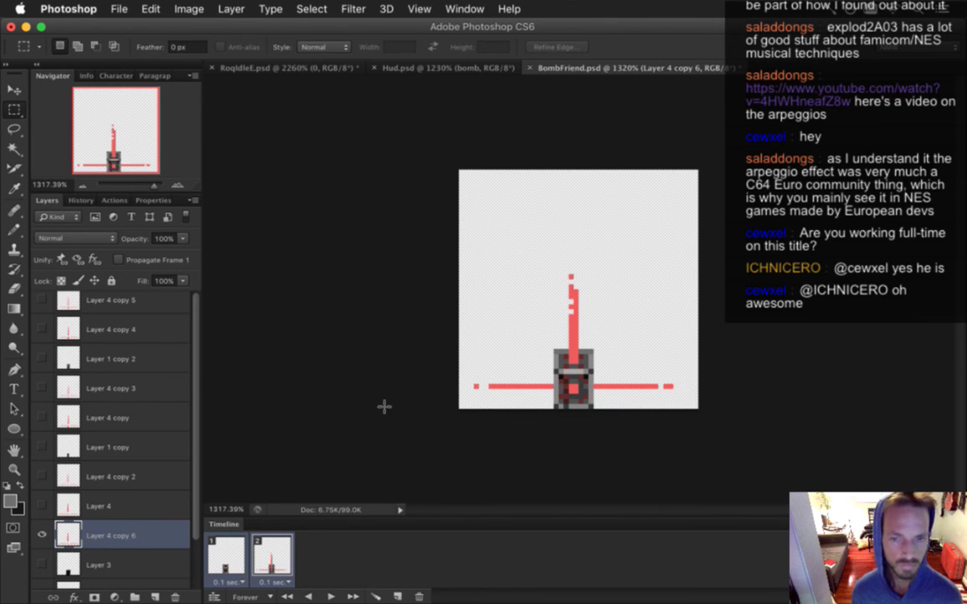
# Step: Erase the horizontal and vertical red beams outside the bomb on Layer 4 copy 6 with the Eraser at 100% opacity
pyautogui.press('e')
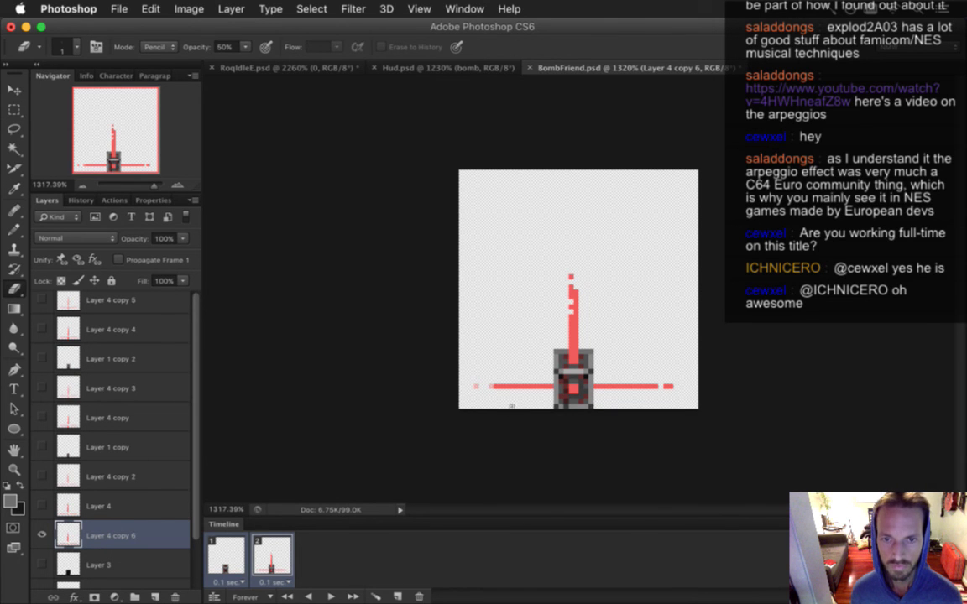
pyautogui.press('0')
pyautogui.moveTo(476, 387); pyautogui.dragTo(534, 387)
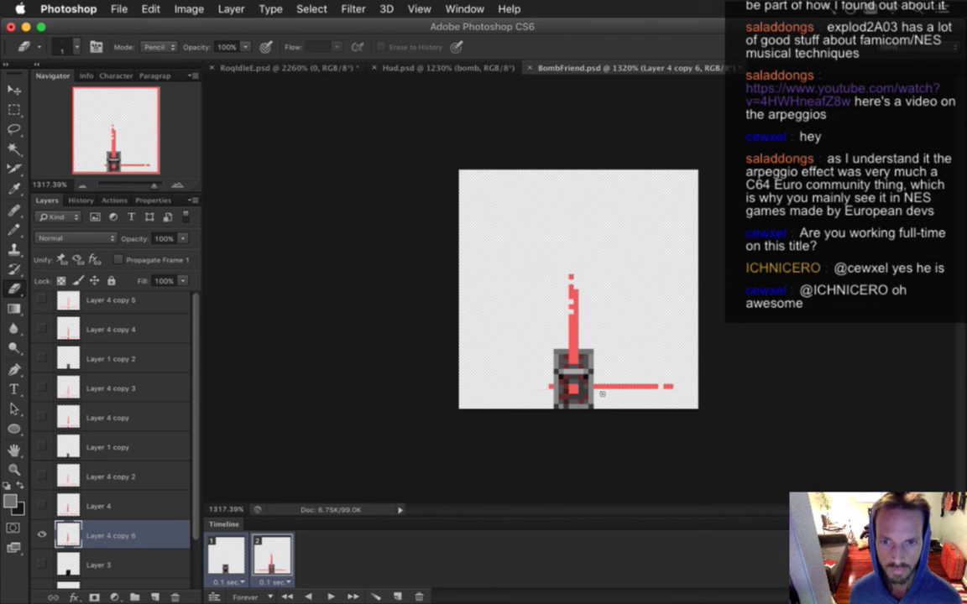
pyautogui.moveTo(601, 387)
pyautogui.mouseDown()
pyautogui.moveTo(664, 395)
pyautogui.moveTo(639, 396)
pyautogui.mouseUp()
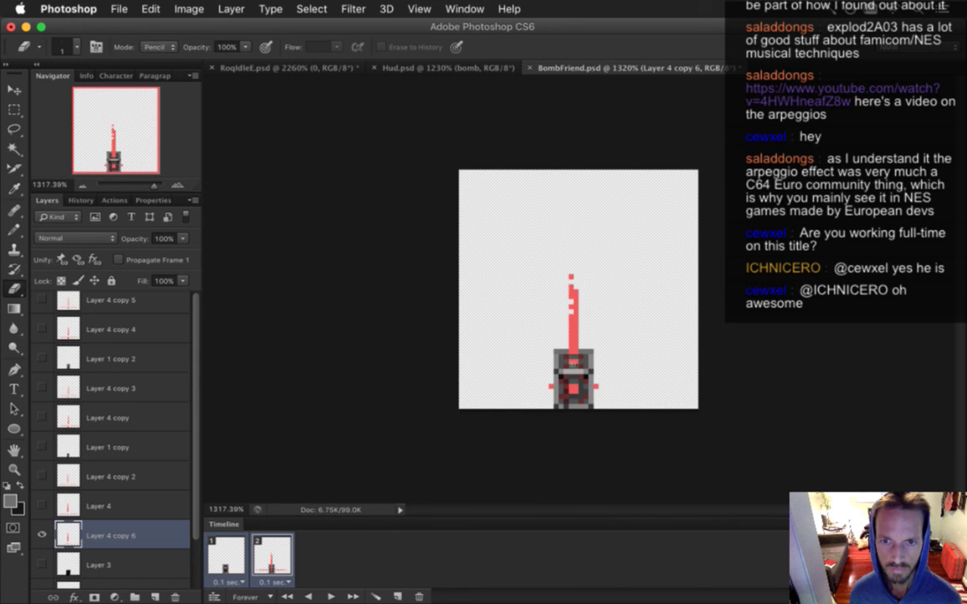
pyautogui.moveTo(576, 326); pyautogui.dragTo(571, 276)
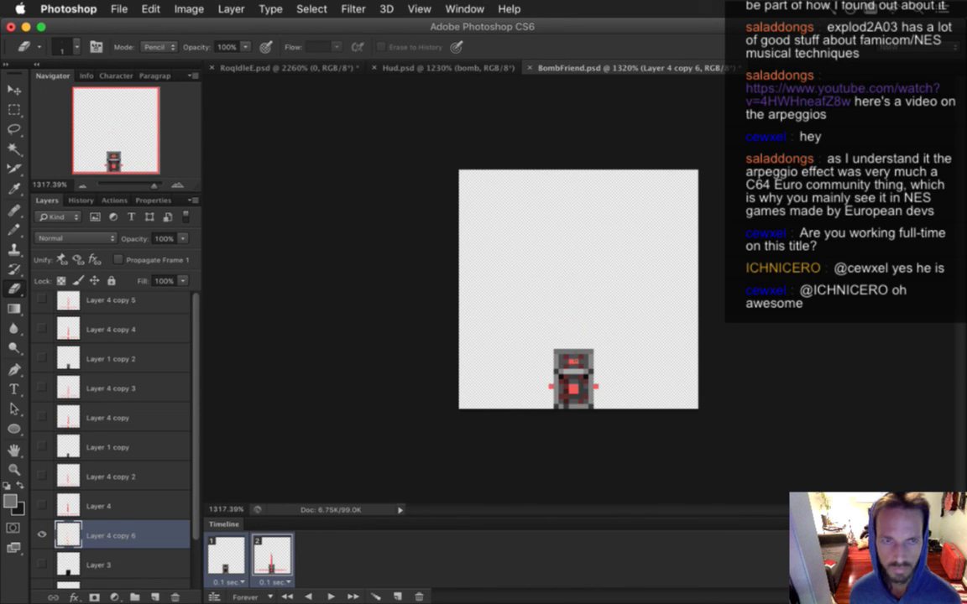
# Step: Sample the red glow colour and pencil extra red into the centre of the bomb's upper part
pyautogui.press('i')
pyautogui.click(573, 362)
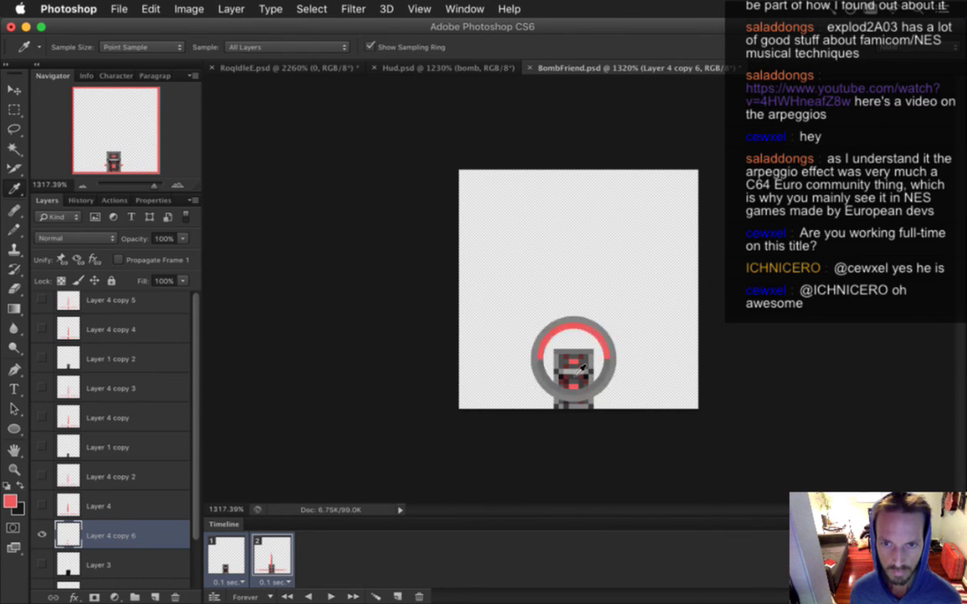
pyautogui.press('b')
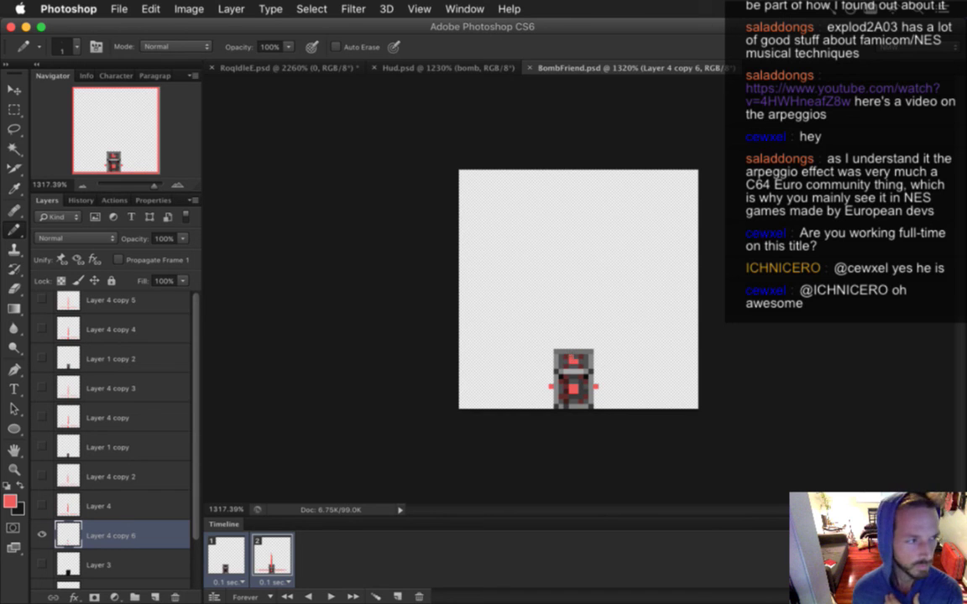
# Step: Duplicate the trimmed red glow layer and apply a Gaussian Blur with a 1.0 pixel radius to the copy
pyautogui.press('super+j')
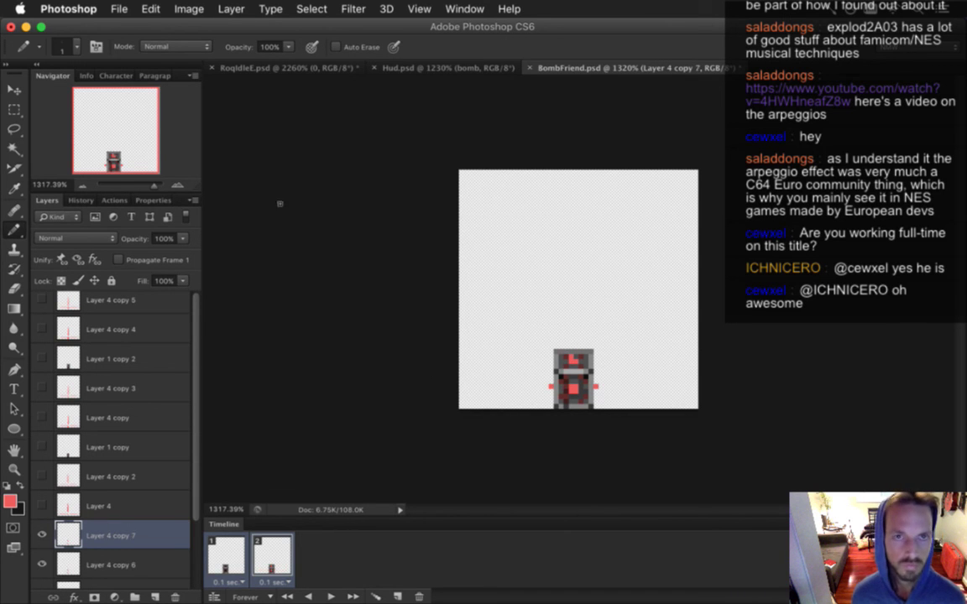
pyautogui.click(353, 8)
pyautogui.moveTo(404, 188)
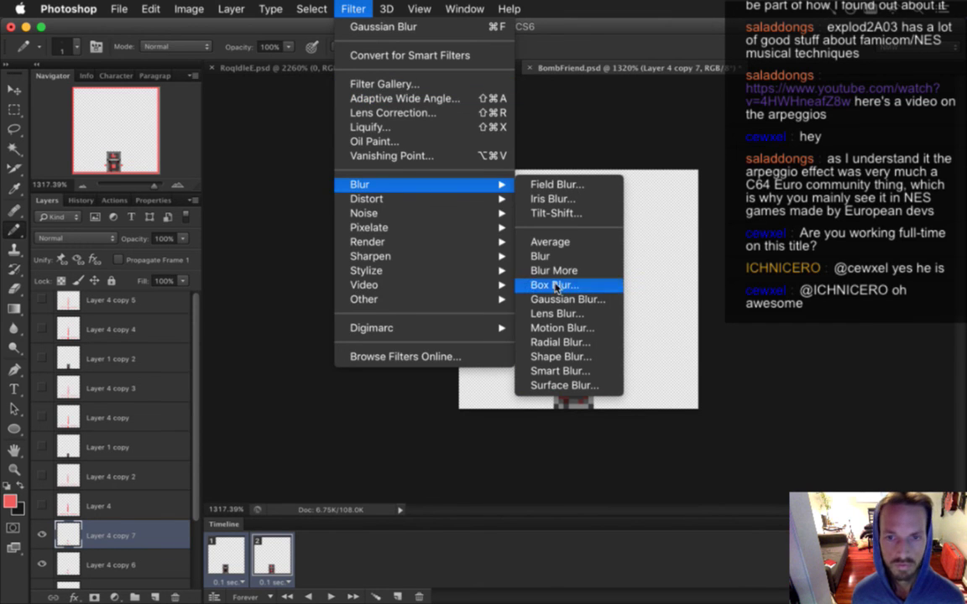
pyautogui.click(567, 298)
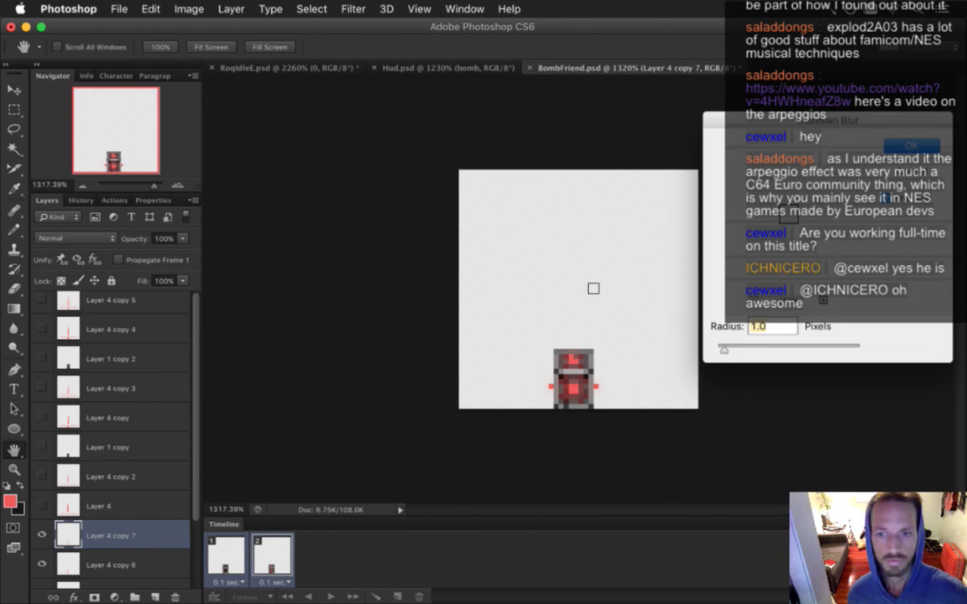
pyautogui.press('Return')
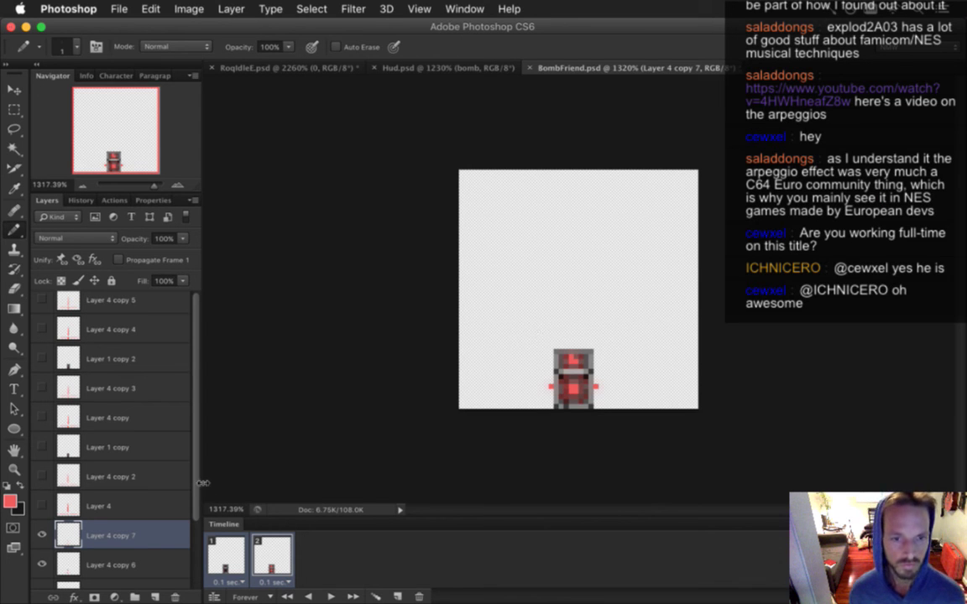
# Step: Copy the whole glowing bomb into Hud.psd beneath the "bombglow copy" layer and place it over the old glowing bomb icon
pyautogui.scroll(-3, 182, 430)
pyautogui.press('super+a')
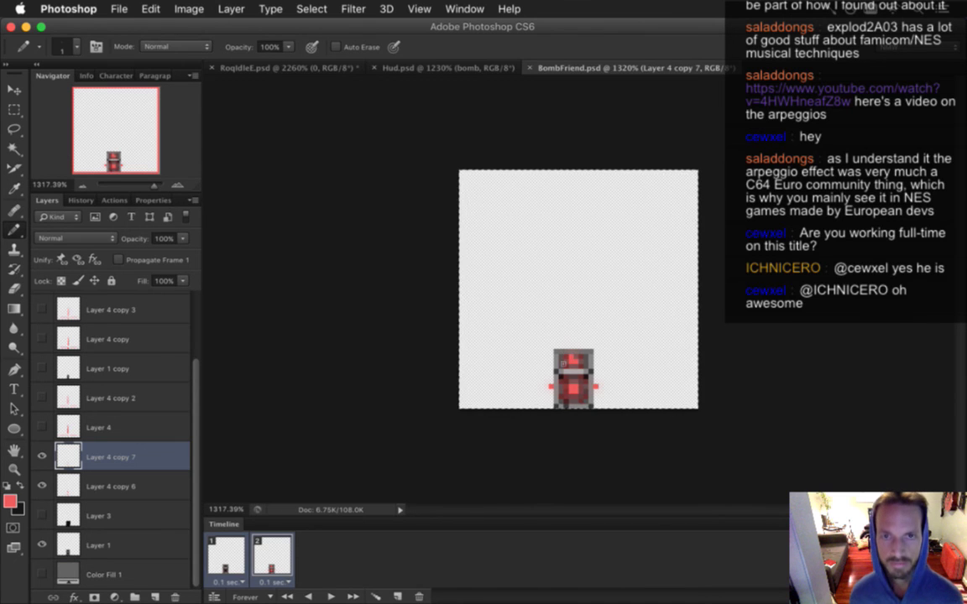
pyautogui.click(403, 68)
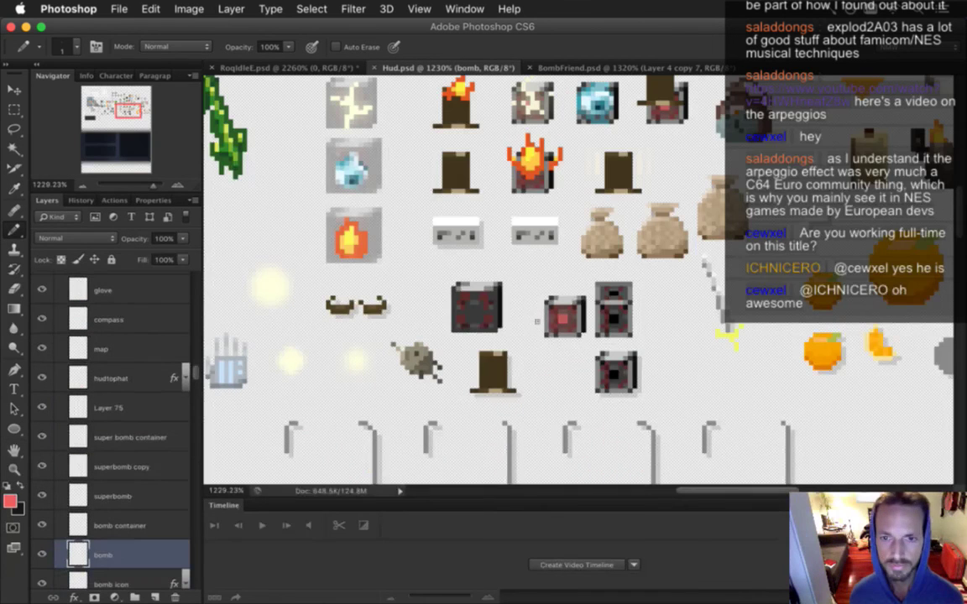
pyautogui.press('v')
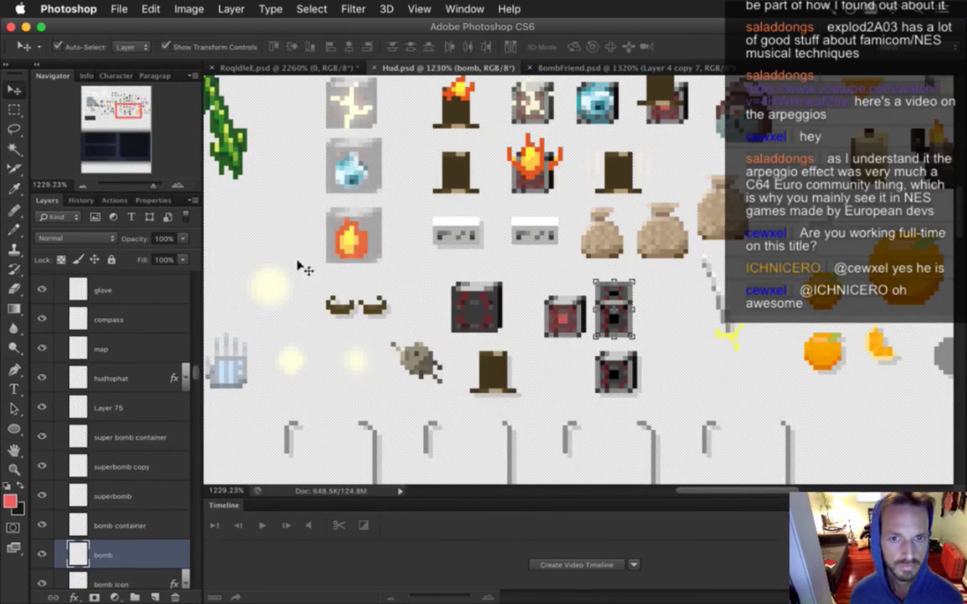
pyautogui.click(577, 323)
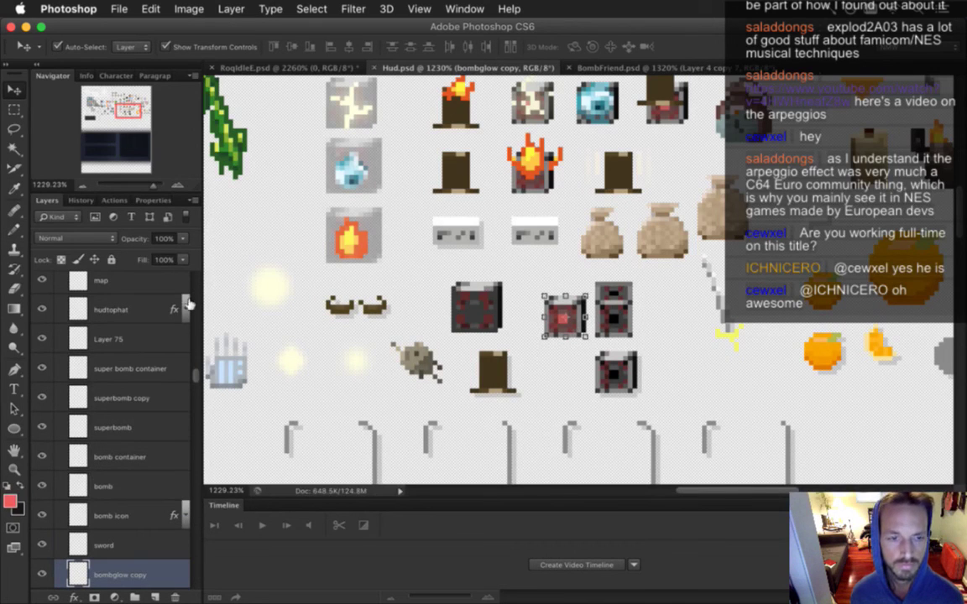
pyautogui.scroll(-4, 181, 348)
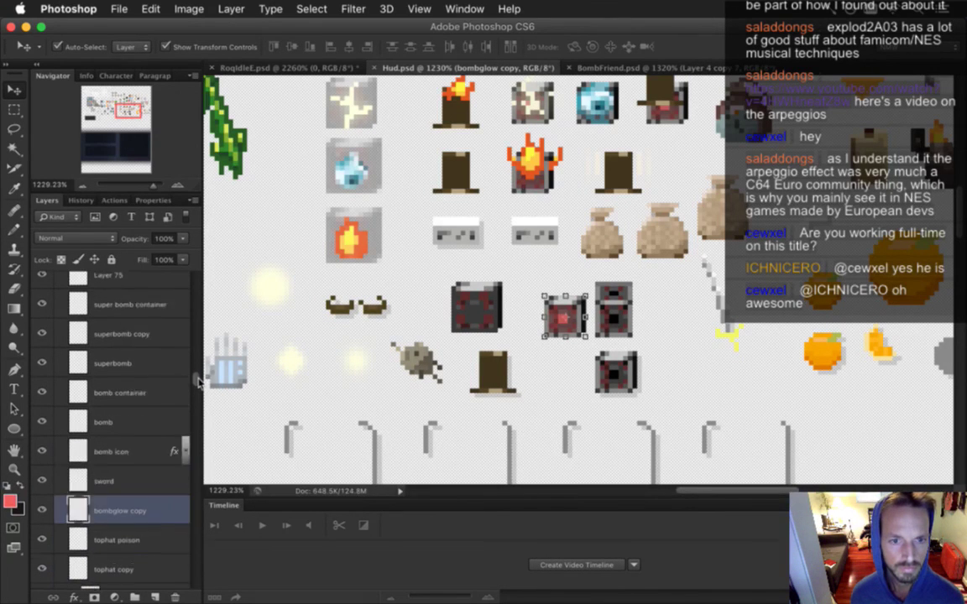
pyautogui.click(141, 482)
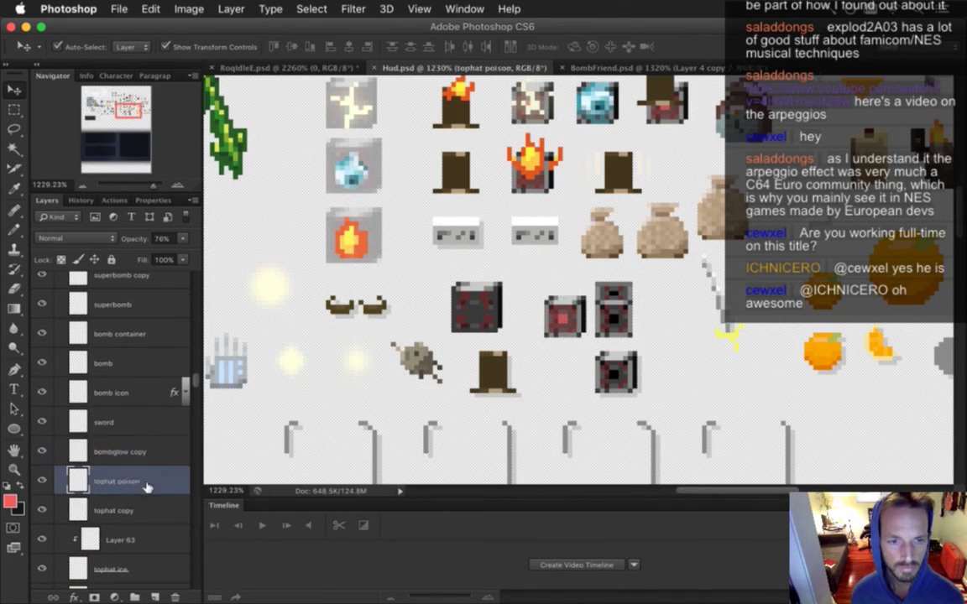
pyautogui.press('super+v')
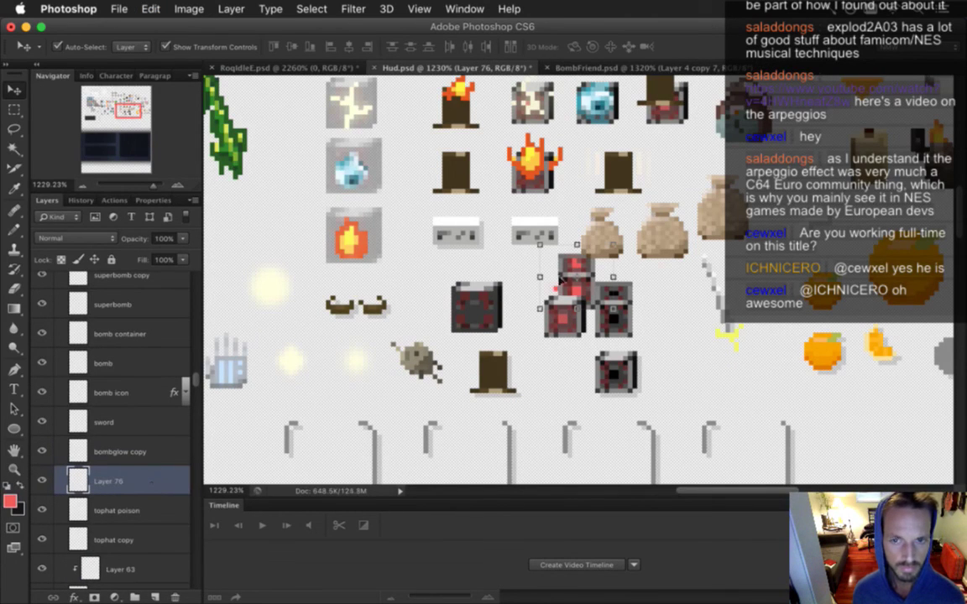
pyautogui.moveTo(574, 264); pyautogui.dragTo(558, 286)
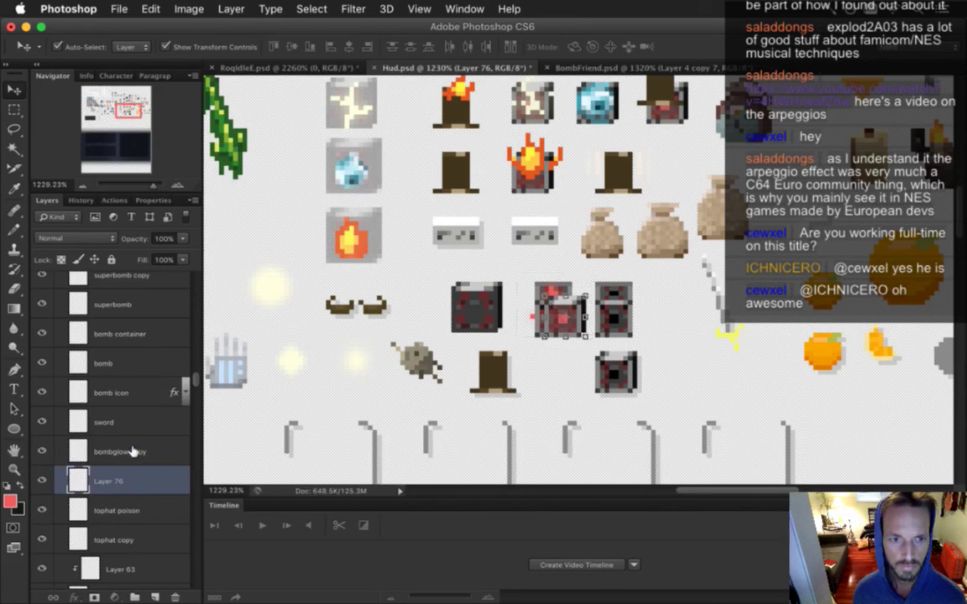
# Step: Hide the old "bombglow copy" artwork and merge that layer with Layer 76
pyautogui.click(130, 452)
pyautogui.click(42, 452)
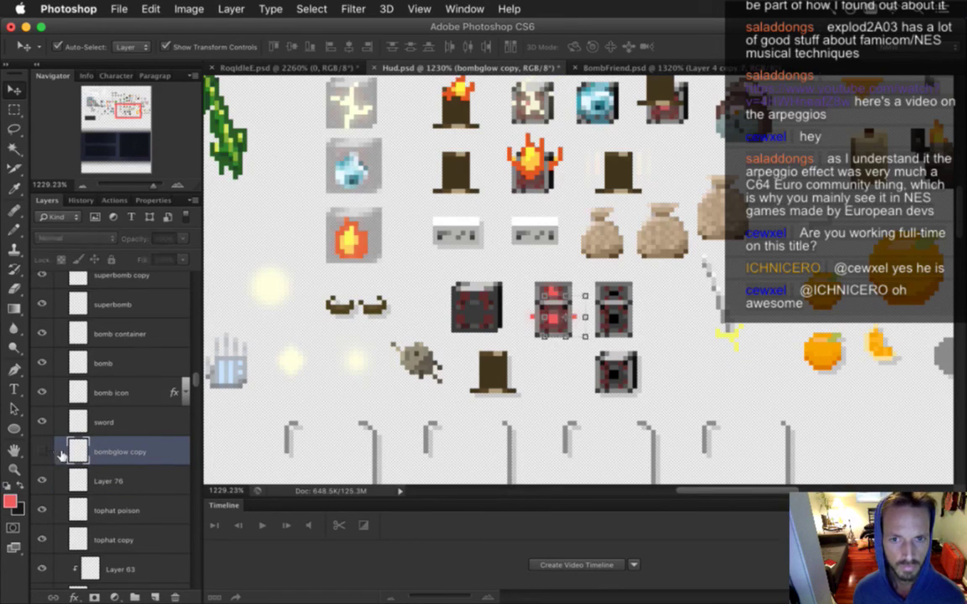
pyautogui.keyDown('shift'); pyautogui.click(146, 482); pyautogui.keyUp('shift')
pyautogui.rightClick(168, 479)
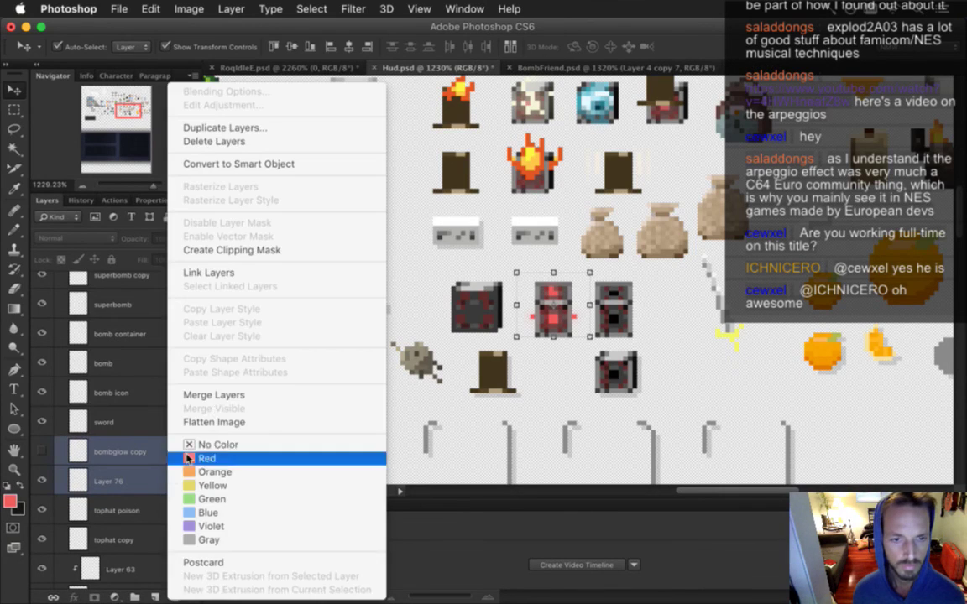
pyautogui.click(217, 397)
pyautogui.press('super+e')
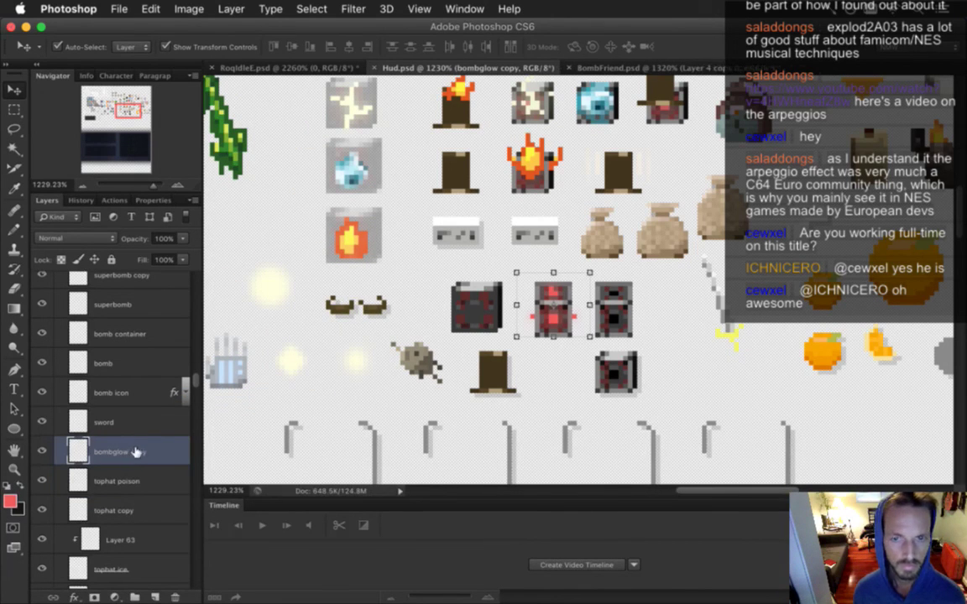
# Step: Create a layer-based slice from the "bombglow copy" layer and name the slice Bomb1
pyautogui.click(222, 8)
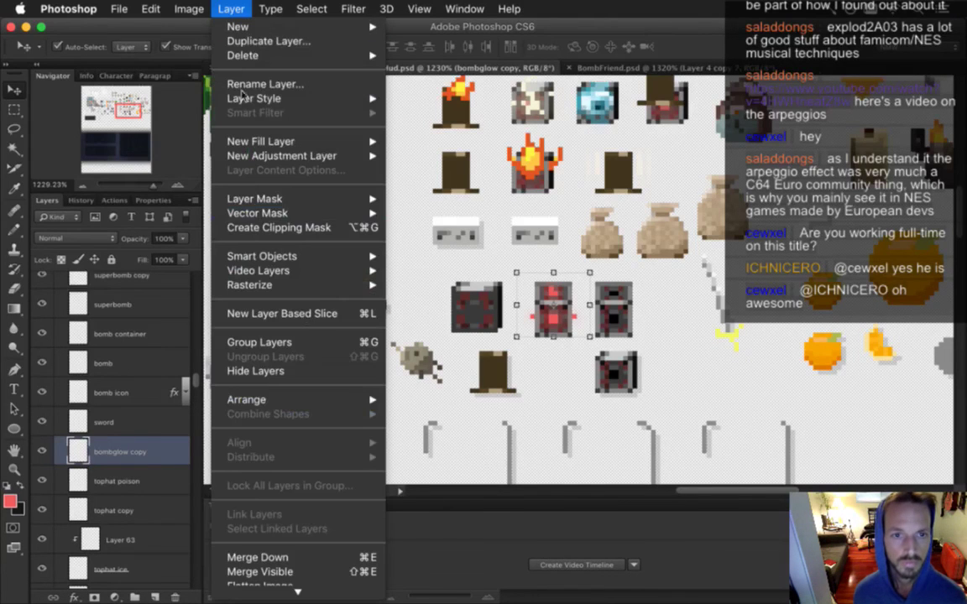
pyautogui.click(336, 326)
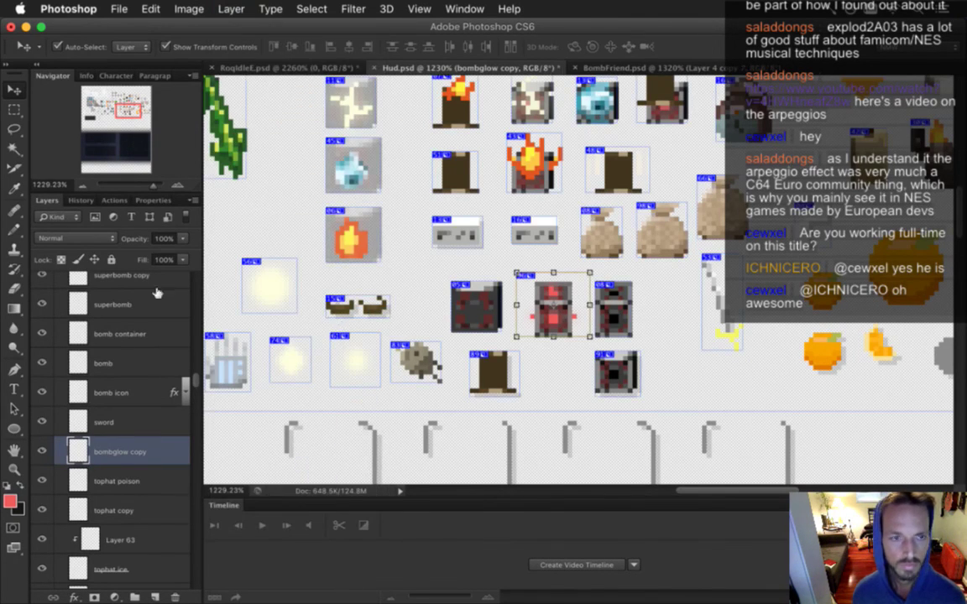
pyautogui.click(15, 168)
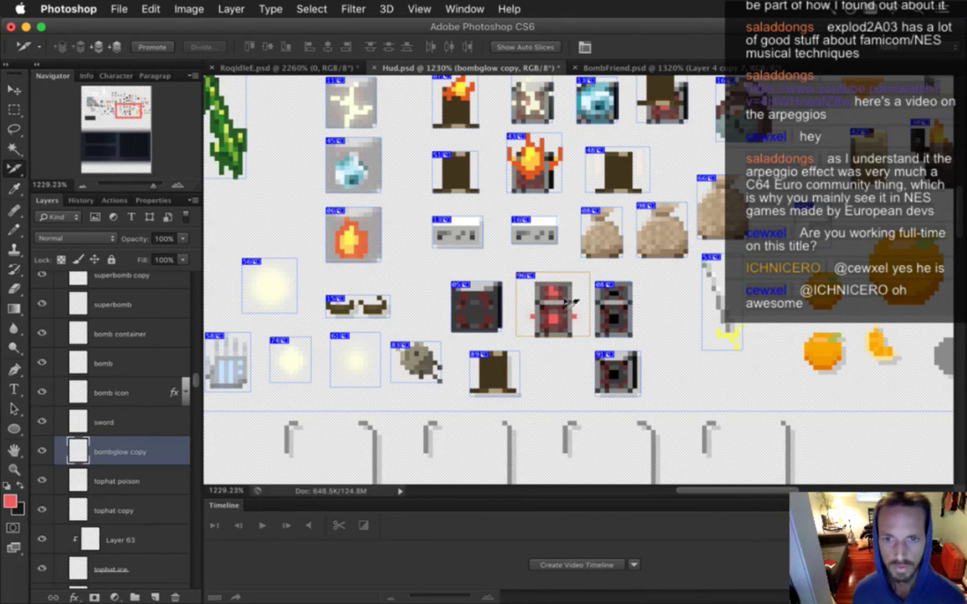
pyautogui.doubleClick(518, 281)
pyautogui.write('Bomb1')
pyautogui.press('Return')
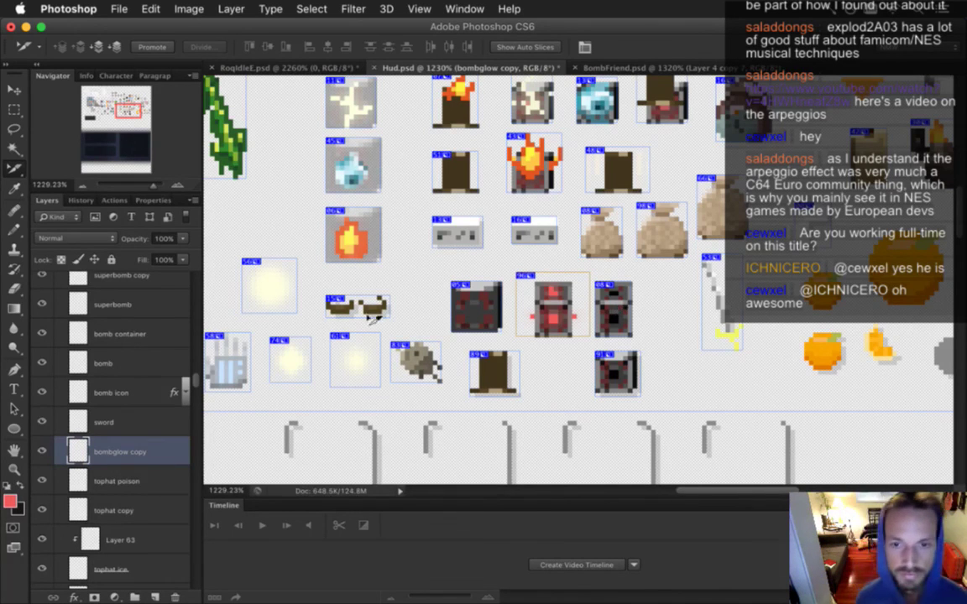
# Step: Duplicate the "bomb" layer and place the copy directly beneath the original, above the "bomb icon" layer
pyautogui.press('m')
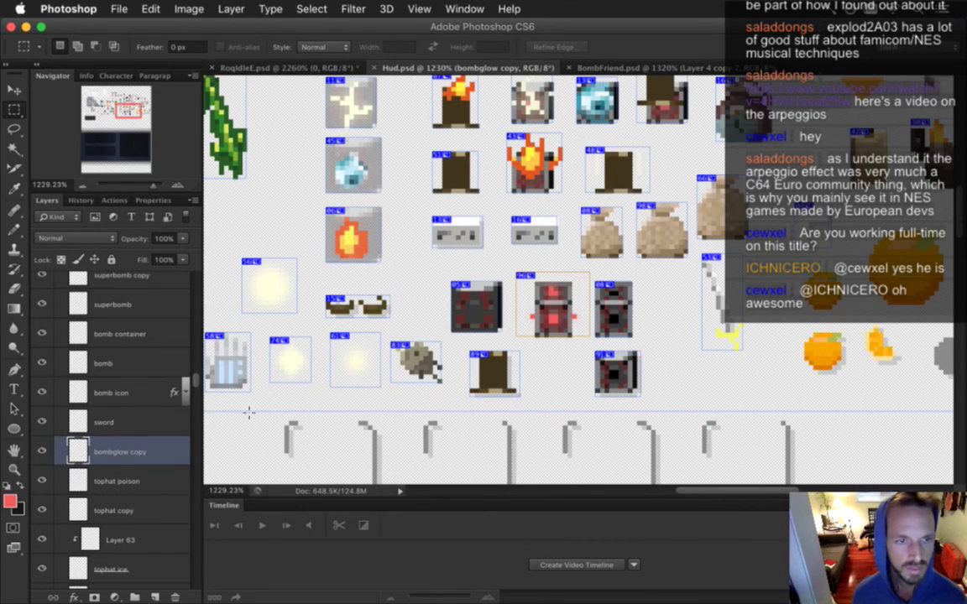
pyautogui.press('v')
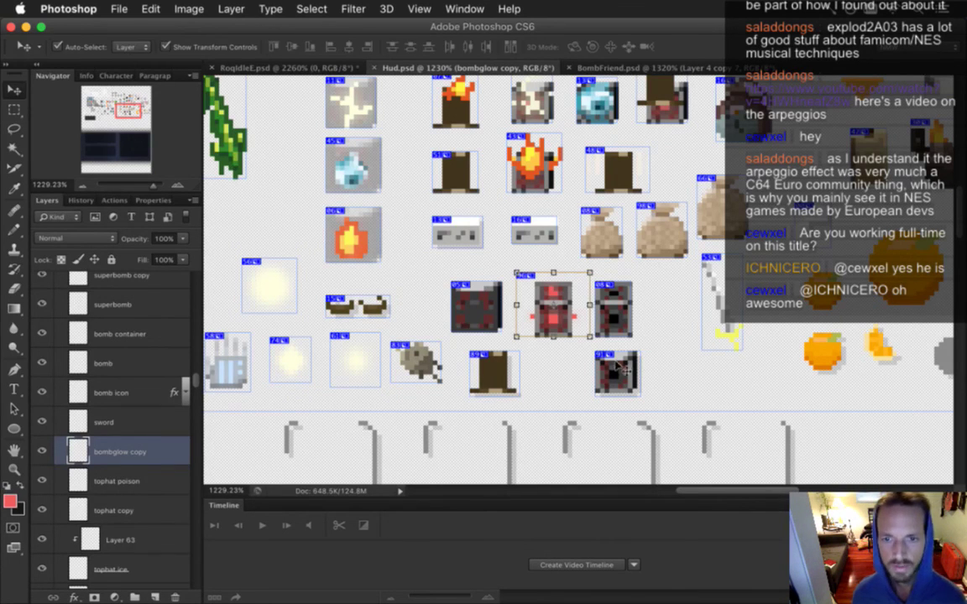
pyautogui.click(619, 370)
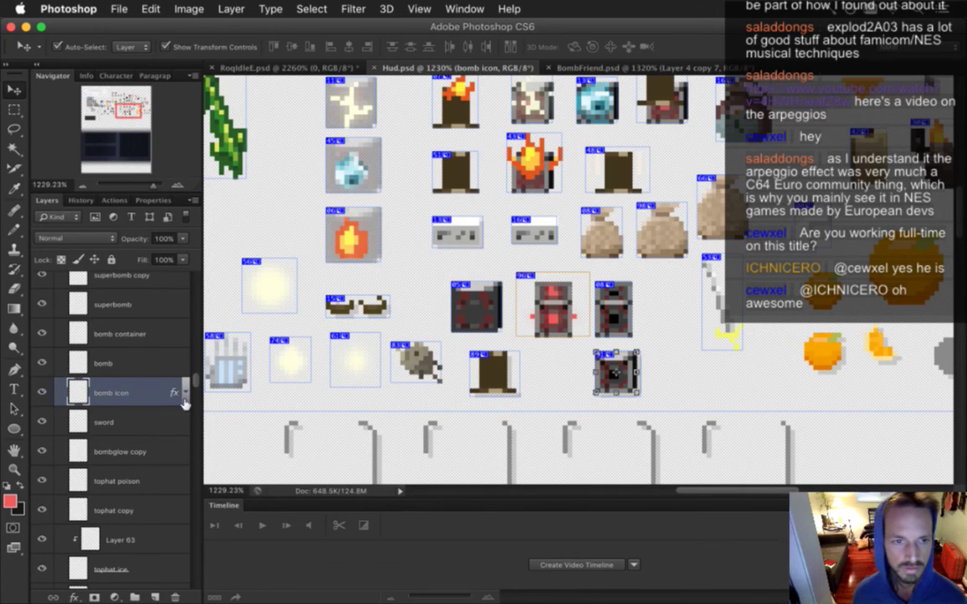
pyautogui.click(113, 359)
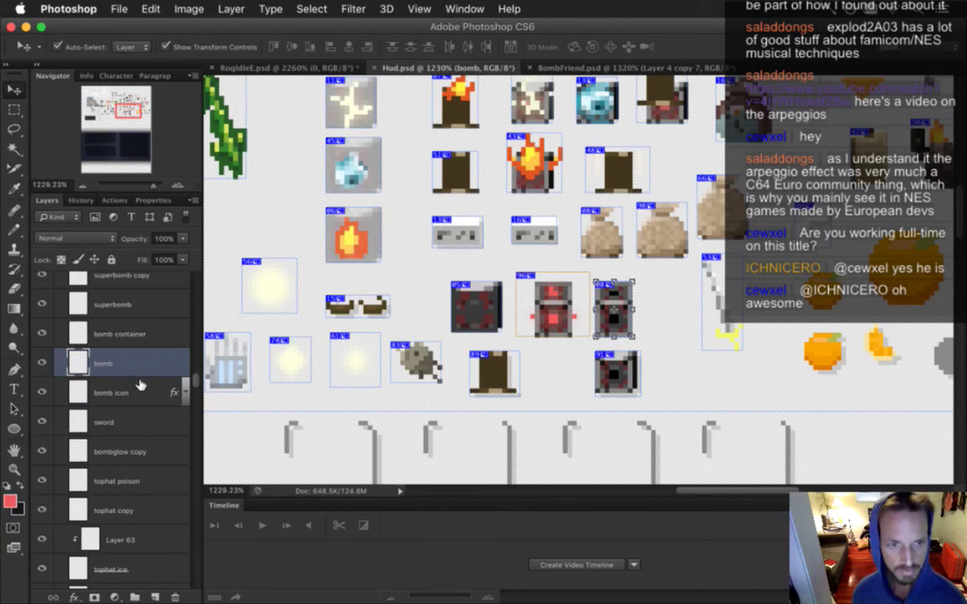
pyautogui.press('super+j')
pyautogui.moveTo(105, 365); pyautogui.dragTo(107, 410)
# Step: Try to move the duplicated bomb artwork over the old bomb icon below it
pyautogui.moveTo(632, 294); pyautogui.dragTo(613, 347)
pyautogui.press('super+z')
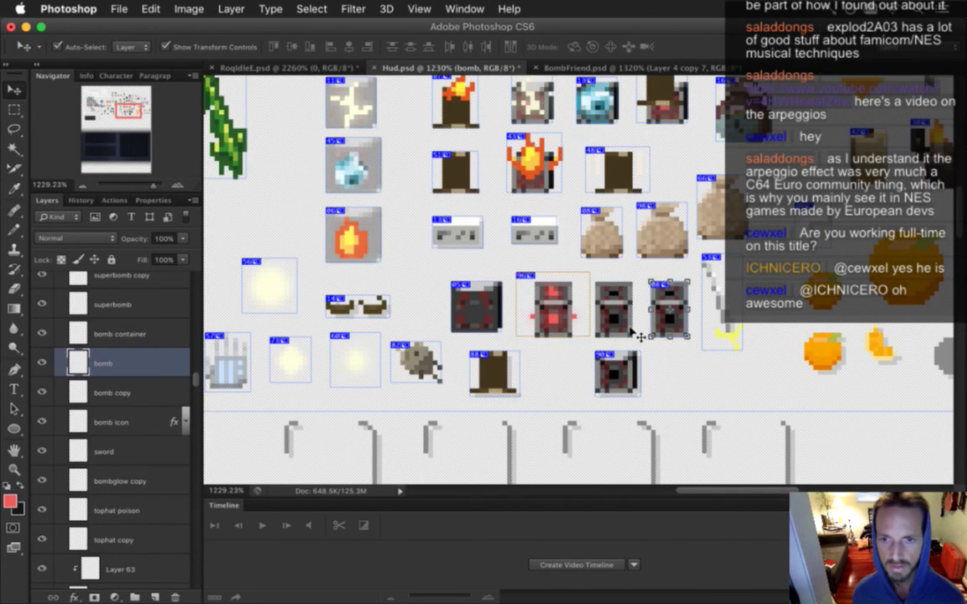
pyautogui.moveTo(637, 292); pyautogui.dragTo(624, 356)
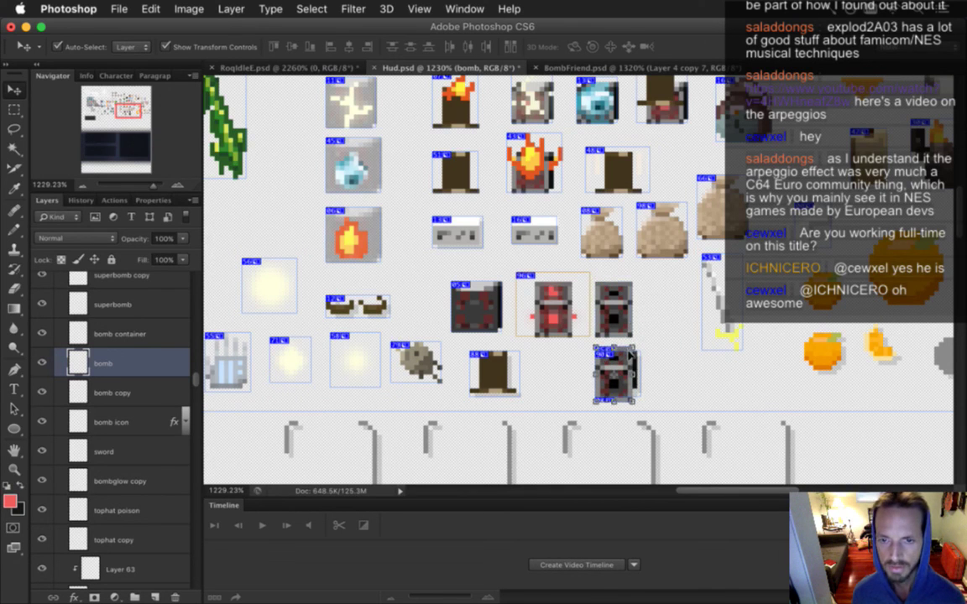
# Step: Copy the layer style of the "bomb icon" layer
pyautogui.click(130, 422)
pyautogui.rightClick(139, 422)
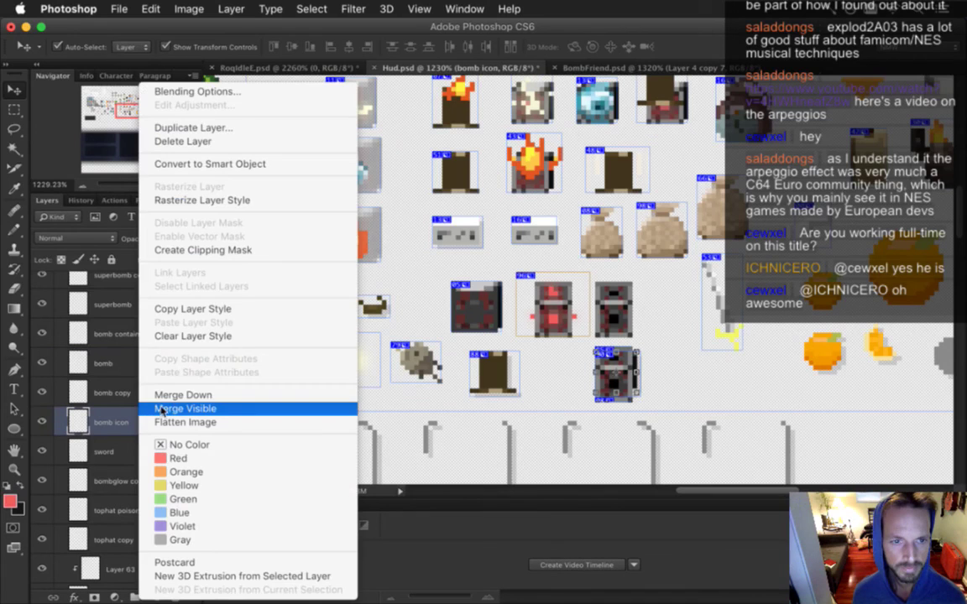
pyautogui.click(192, 310)
# Step: Move the "bomb" layer beneath "bomb icon" in the layer stack and hide the old bomb icon artwork
pyautogui.click(154, 364)
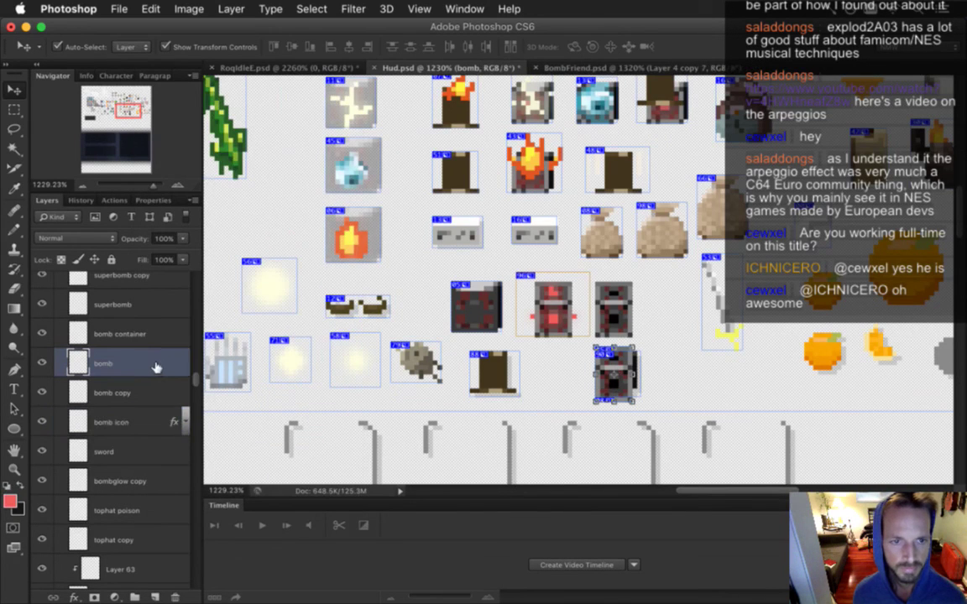
pyautogui.rightClick(153, 365)
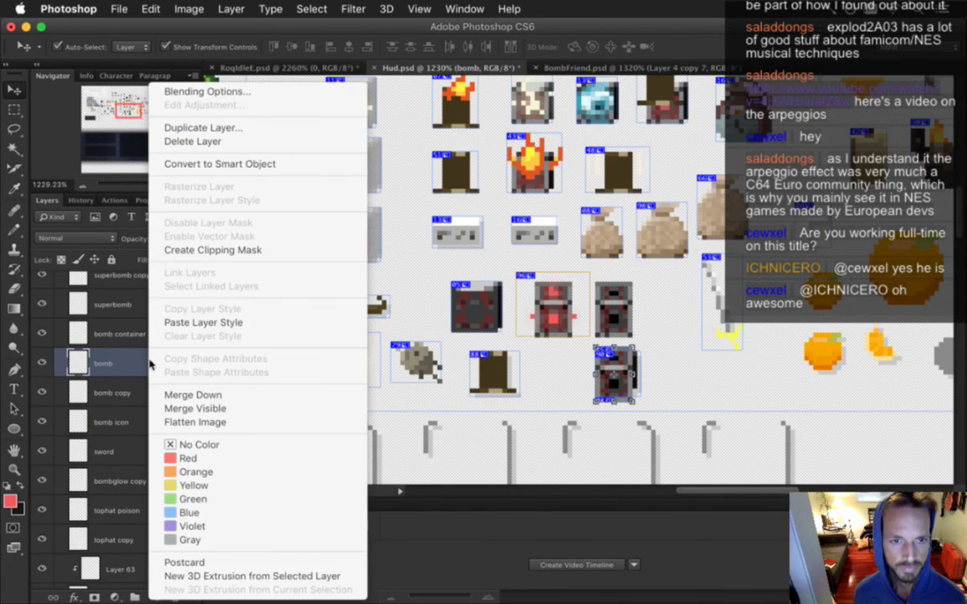
pyautogui.click(126, 366)
pyautogui.moveTo(109, 377); pyautogui.dragTo(105, 415)
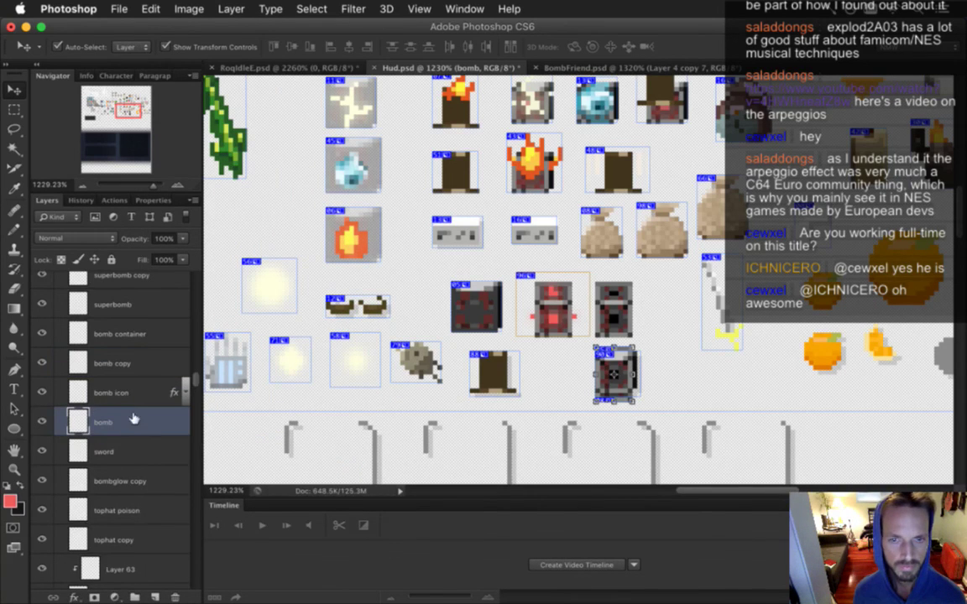
pyautogui.click(42, 392)
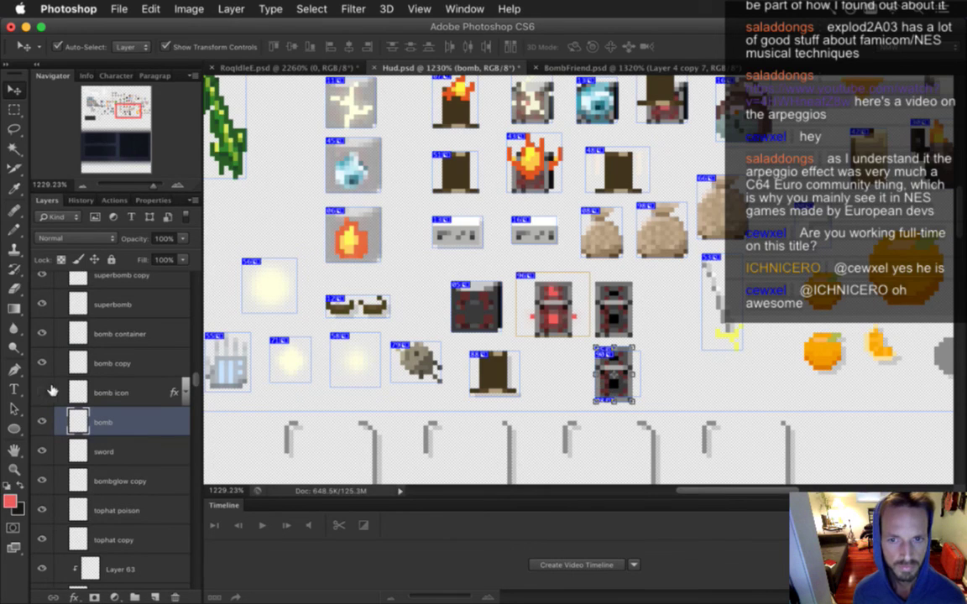
# Step: Merge the "bomb icon" and "bomb" layers and paste the copied layer style onto the merged layer
pyautogui.keyDown('shift'); pyautogui.click(120, 394); pyautogui.keyUp('shift')
pyautogui.rightClick(126, 395)
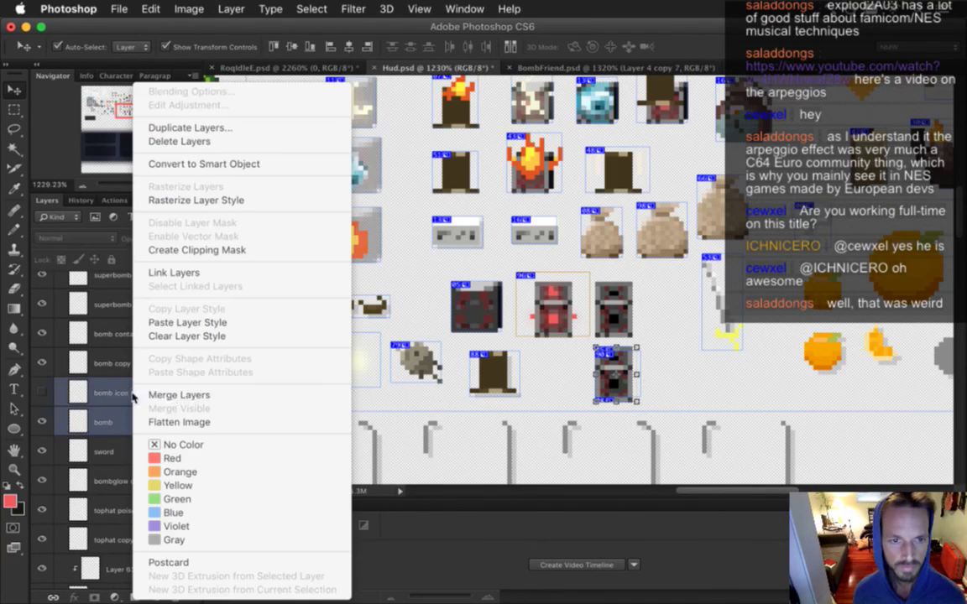
pyautogui.click(175, 395)
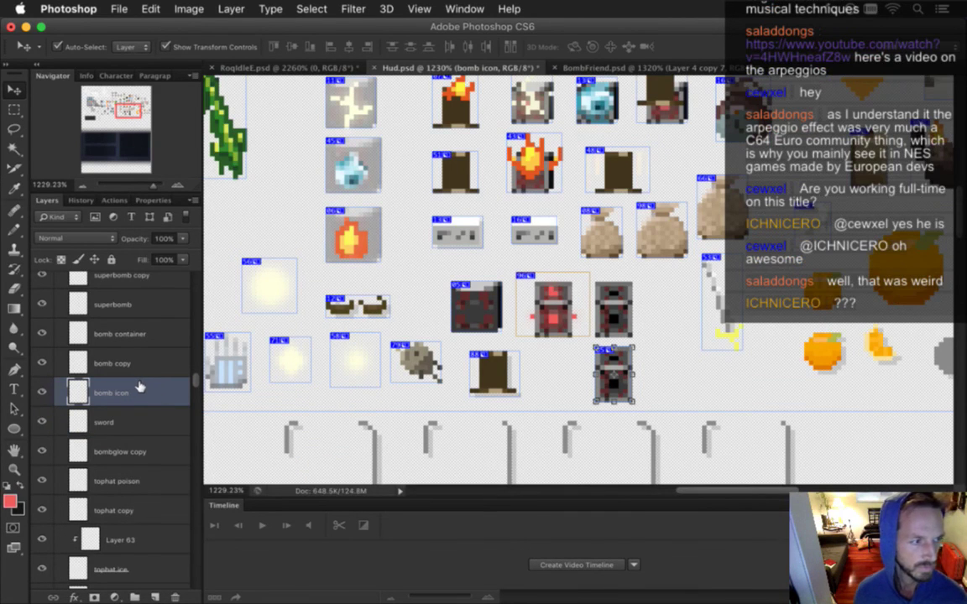
pyautogui.rightClick(140, 390)
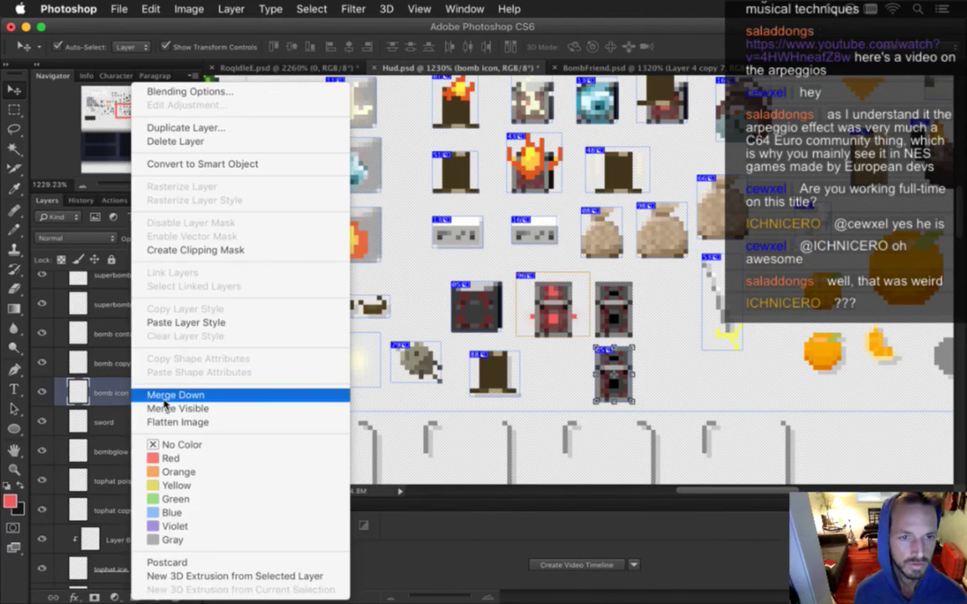
pyautogui.click(176, 323)
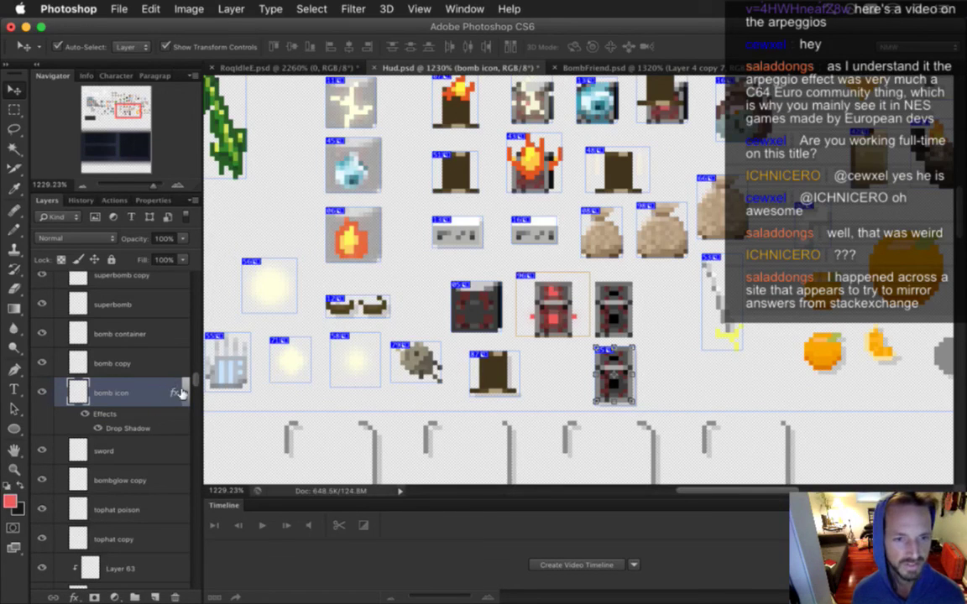
pyautogui.click(184, 393)
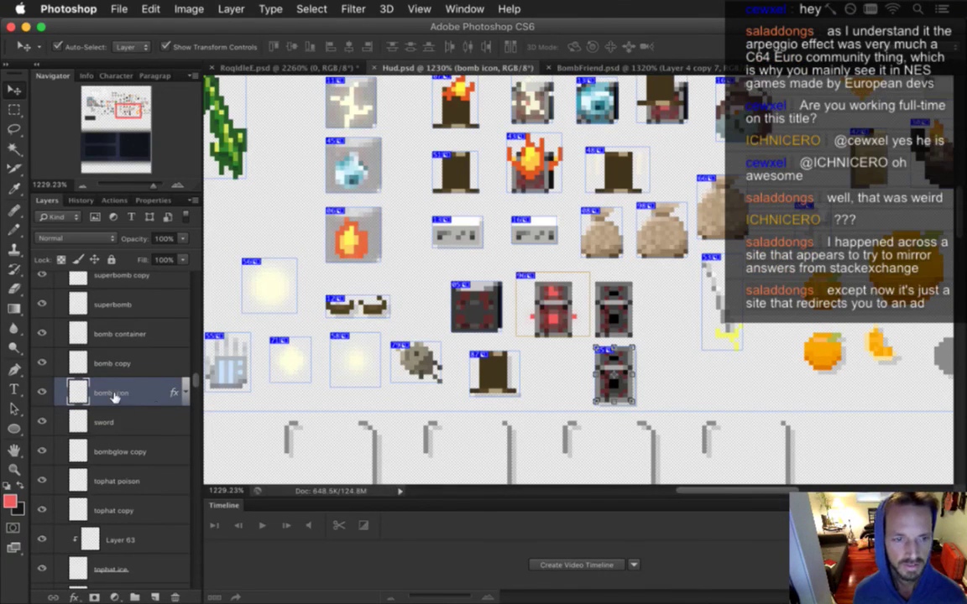
# Step: View the merged bomb icon without slice outlines and check the name in its slice options
pyautogui.press('super+h')
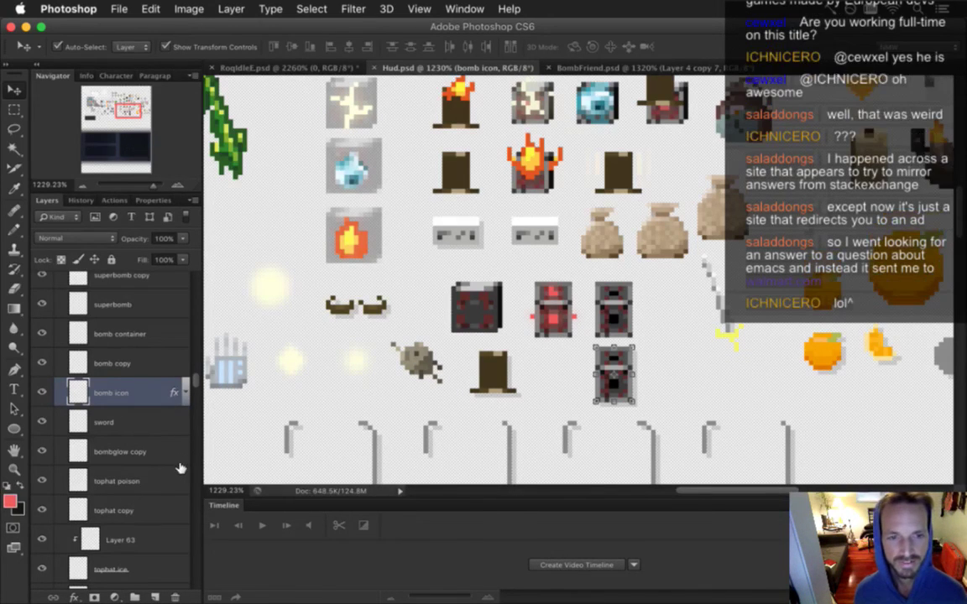
pyautogui.press('super+h')
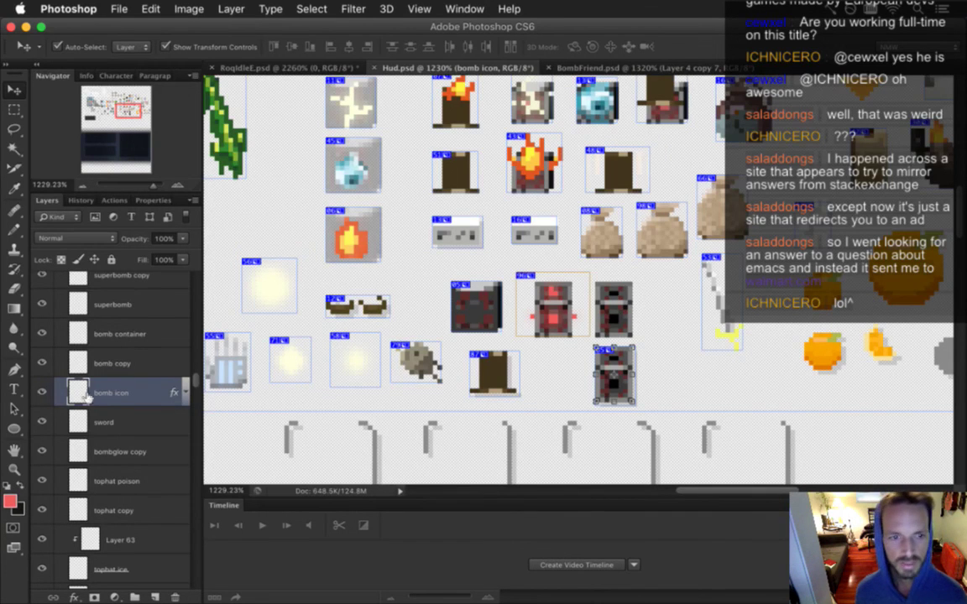
pyautogui.click(14, 168)
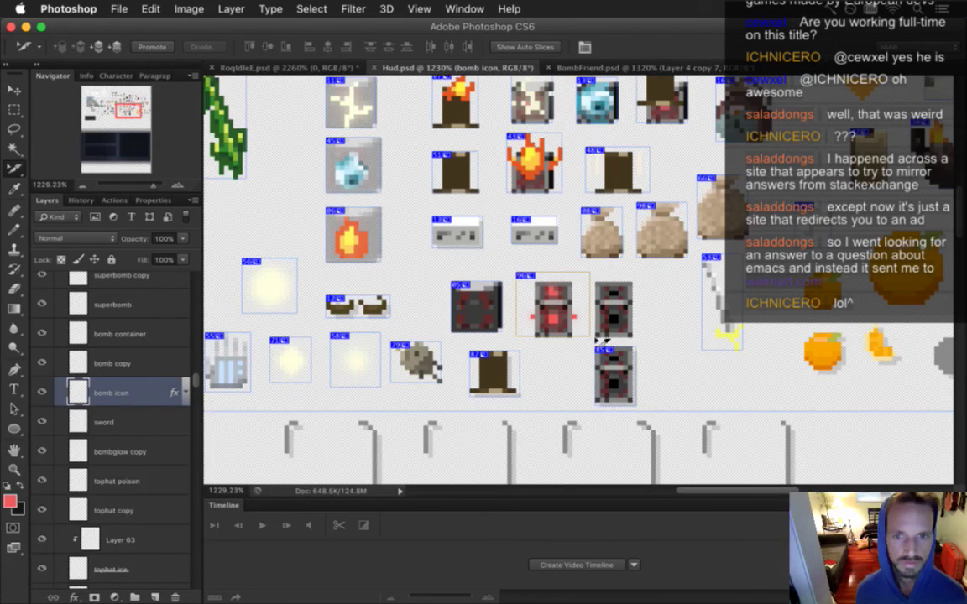
pyautogui.doubleClick(624, 361)
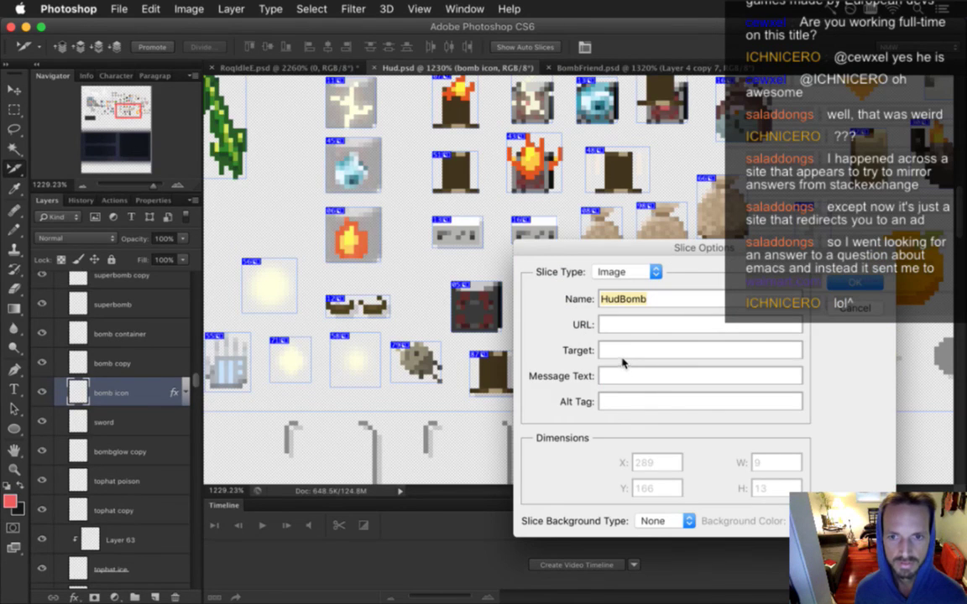
pyautogui.click(837, 280)
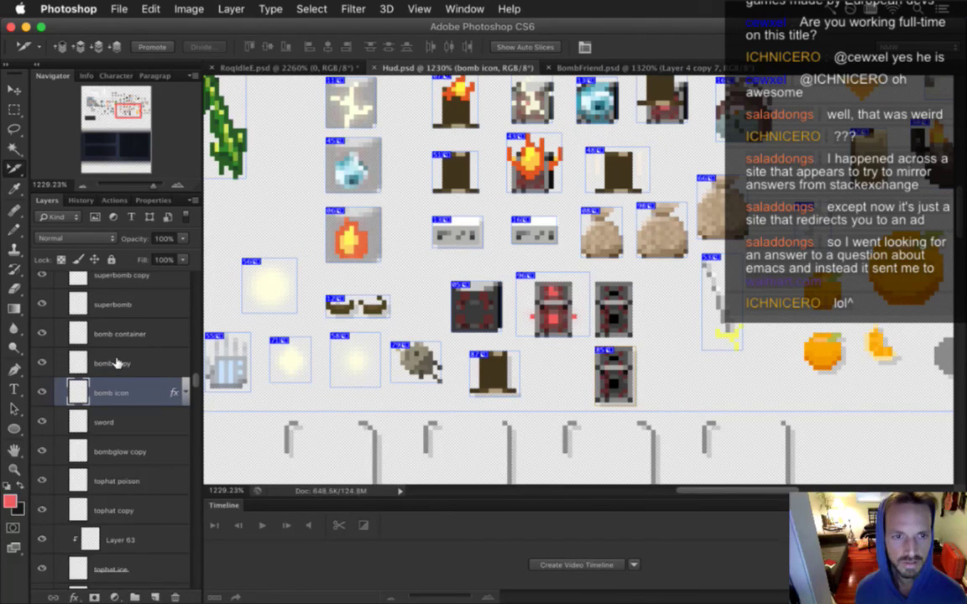
# Step: Undo the style paste, merge, reordering and move of the original "bomb" layer
pyautogui.press('alt+super+z')
pyautogui.press('alt+super+z')
pyautogui.press('alt+super+z')
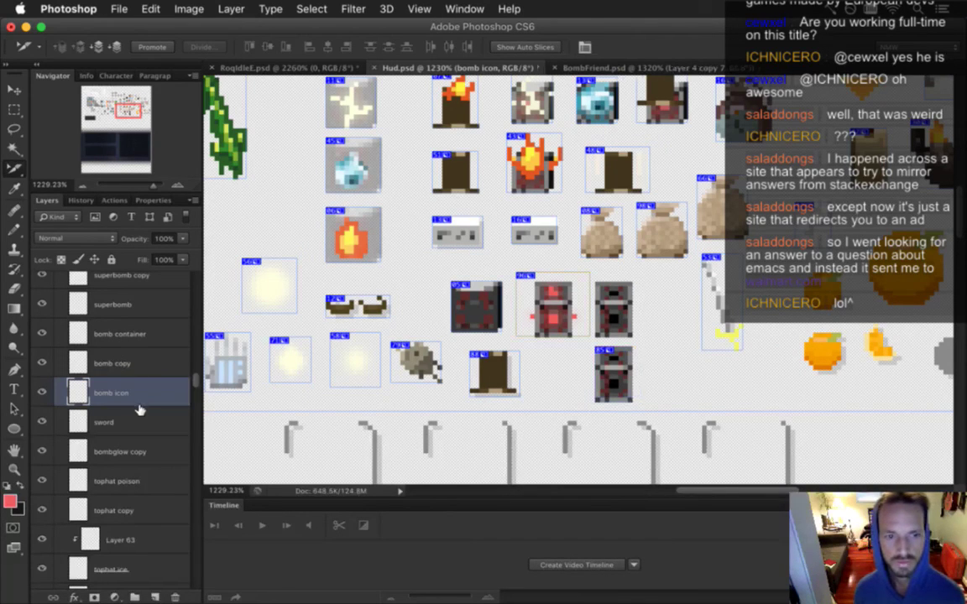
pyautogui.press('alt+super+z')
pyautogui.press('alt+super+z')
pyautogui.press('alt+super+z')
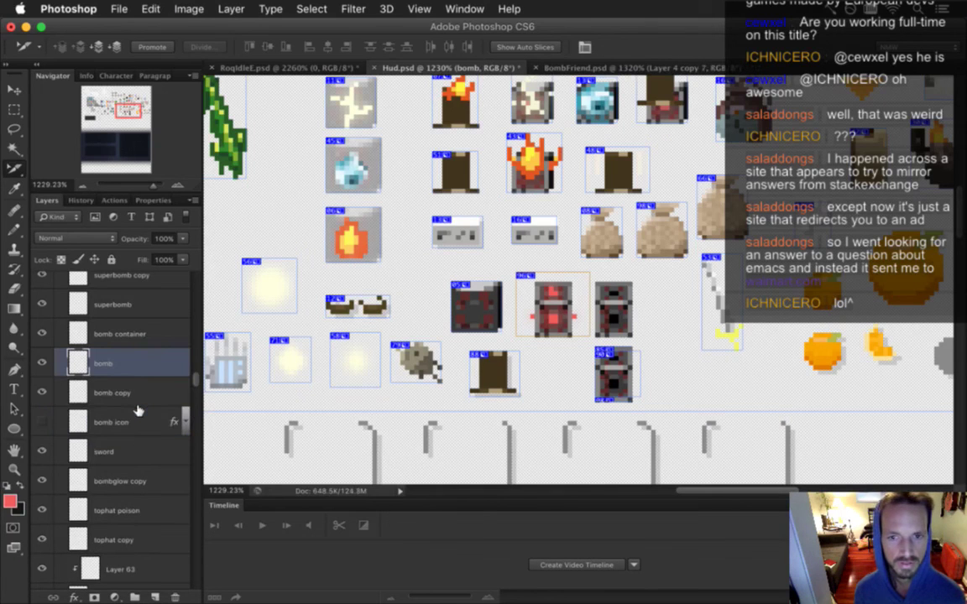
pyautogui.click(138, 406)
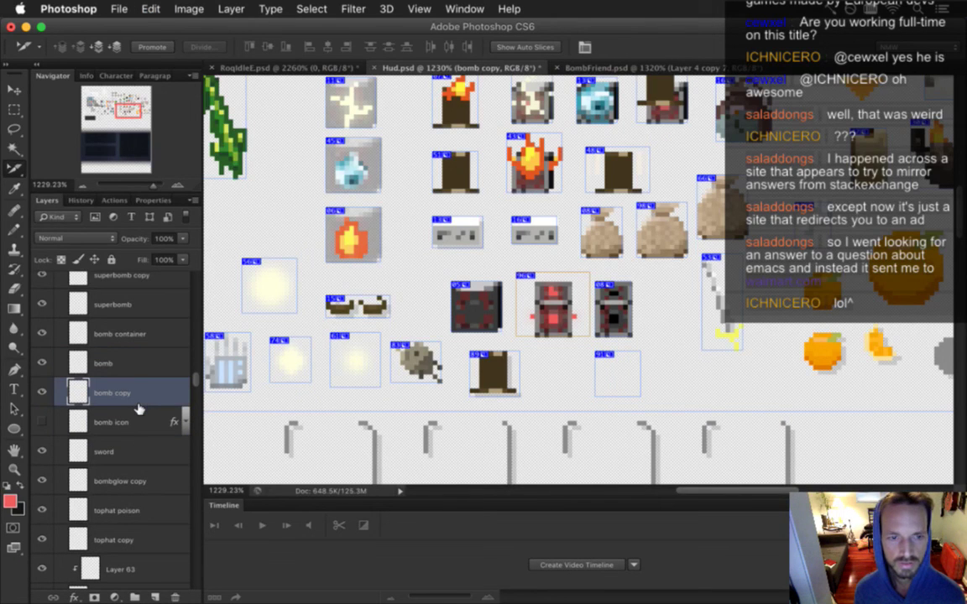
# Step: Toggle the visibility of "bomb copy" to compare it with the original "bomb" layer
pyautogui.click(117, 365)
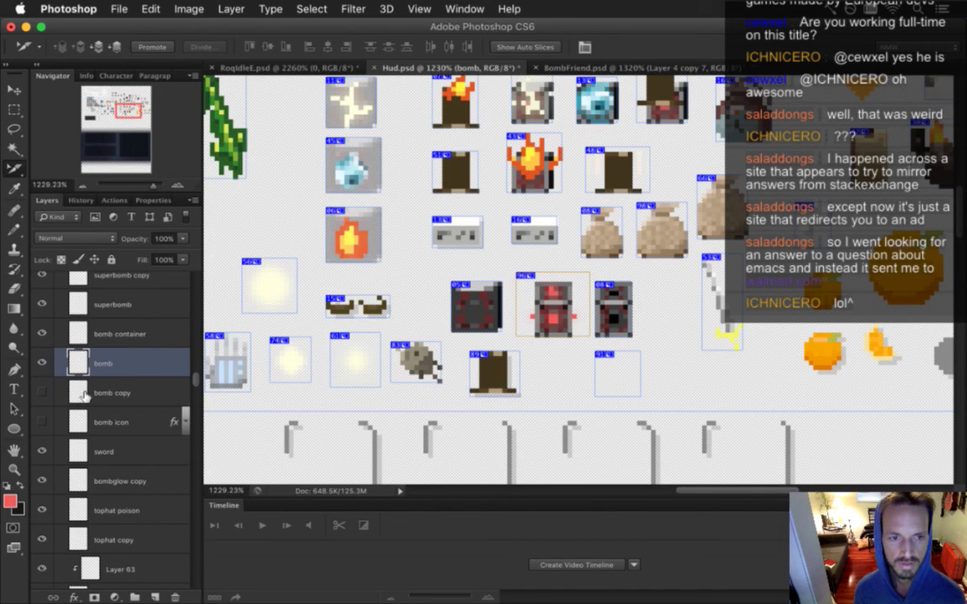
pyautogui.click(63, 392)
pyautogui.click(42, 392)
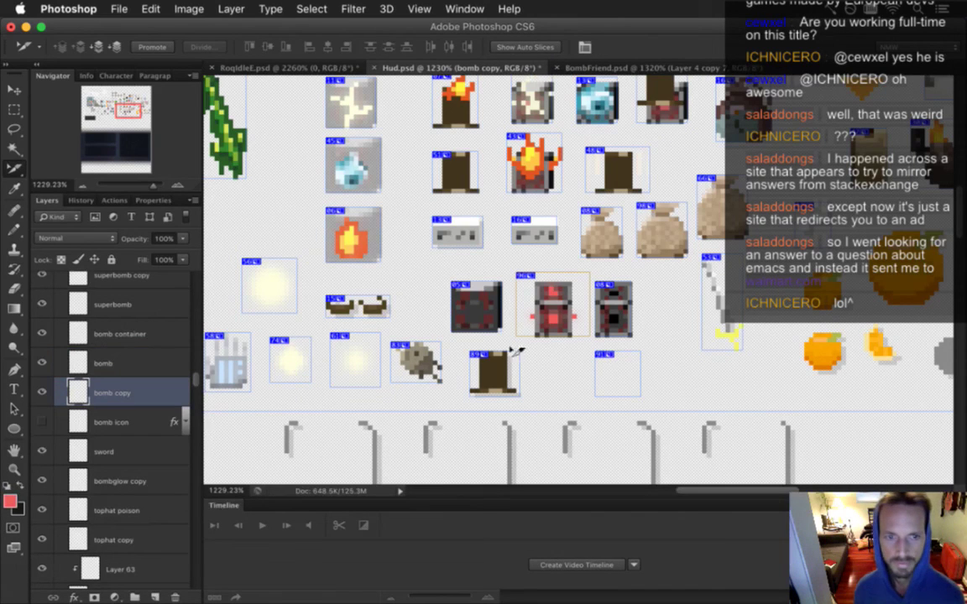
# Step: Try to move the copied bomb next to the old icon's slice, then undo that move
pyautogui.press('v')
pyautogui.moveTo(561, 290); pyautogui.dragTo(673, 352)
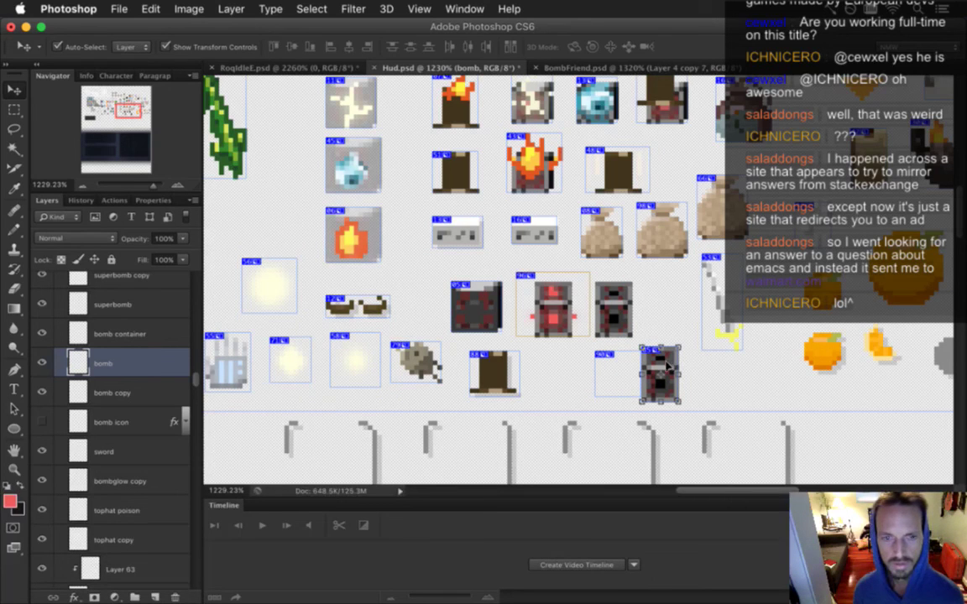
pyautogui.press('super+z')
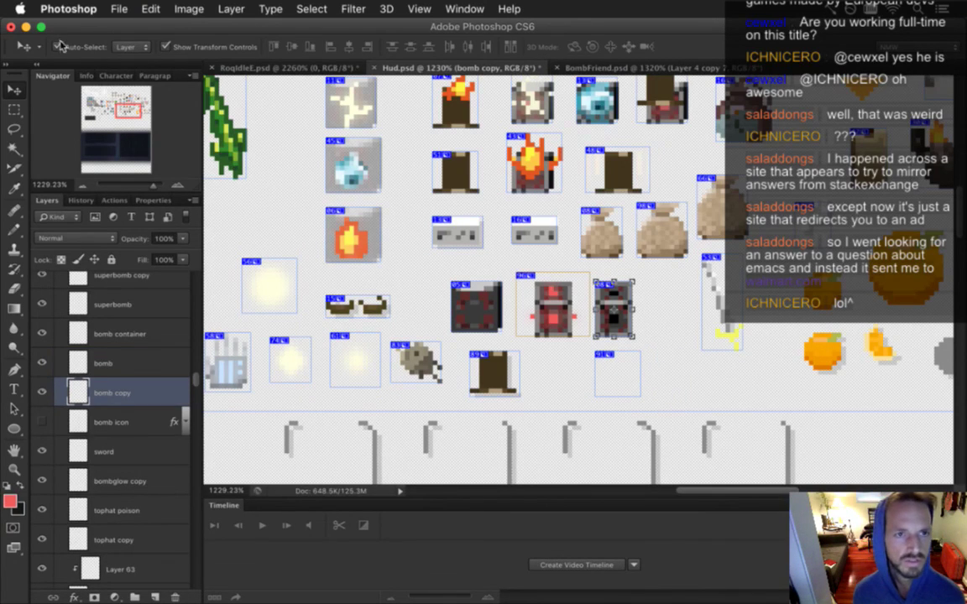
# Step: Move the "bomb copy" layer beneath "bomb icon" in the stack and position its artwork over the old bomb icon's slice
pyautogui.click(109, 363)
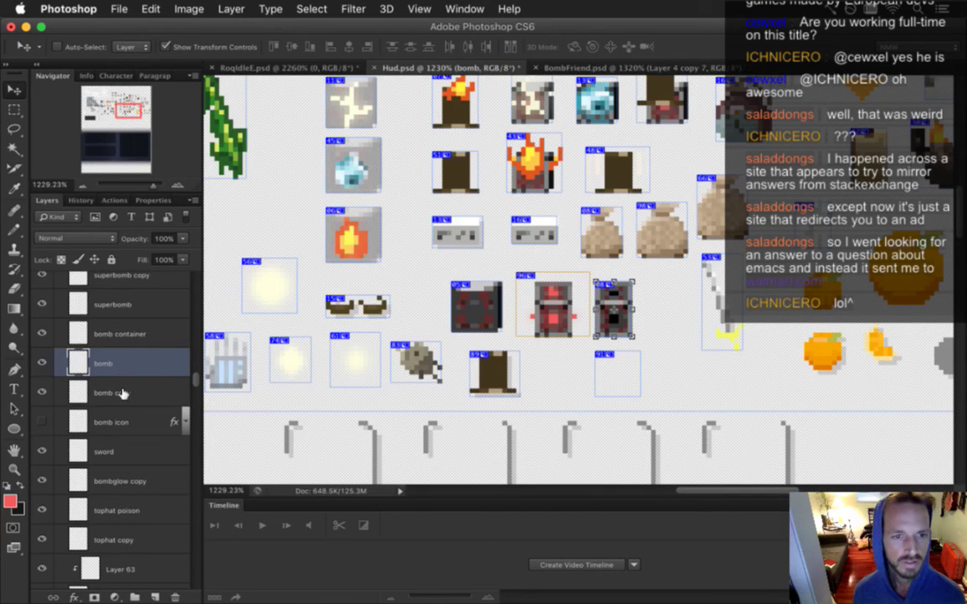
pyautogui.click(123, 393)
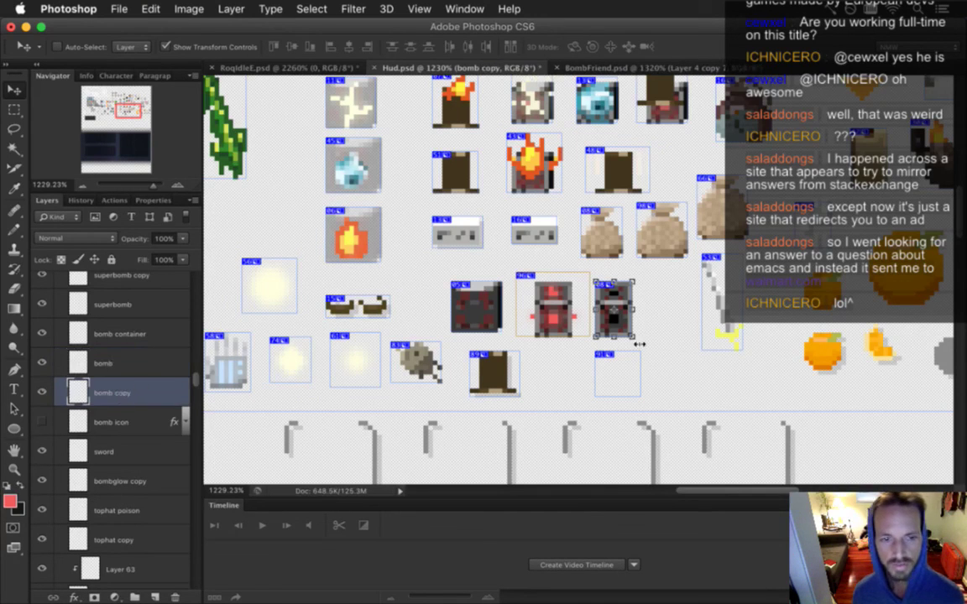
pyautogui.moveTo(621, 291); pyautogui.dragTo(687, 355)
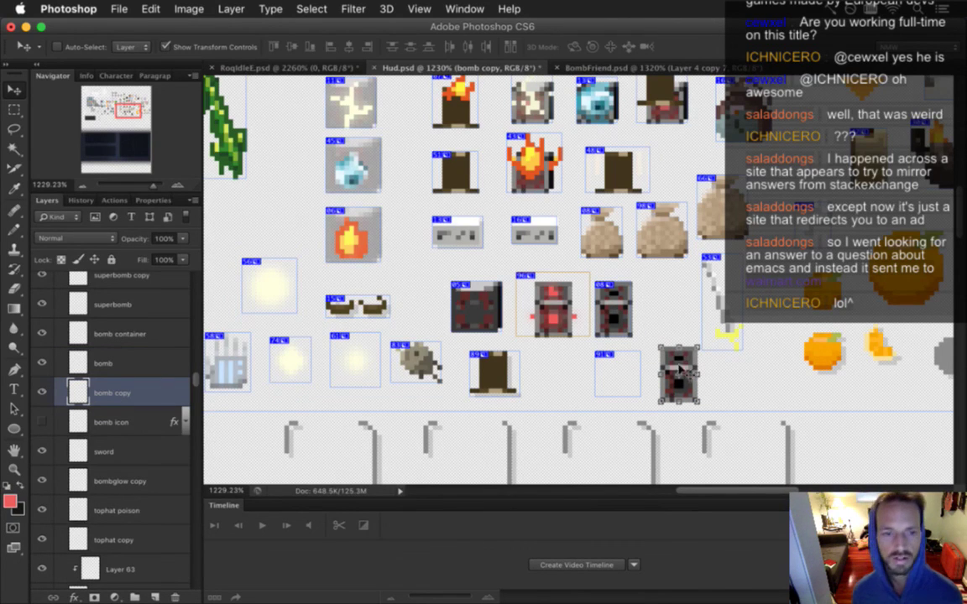
pyautogui.moveTo(77, 396); pyautogui.dragTo(83, 437)
pyautogui.moveTo(680, 370); pyautogui.dragTo(612, 340)
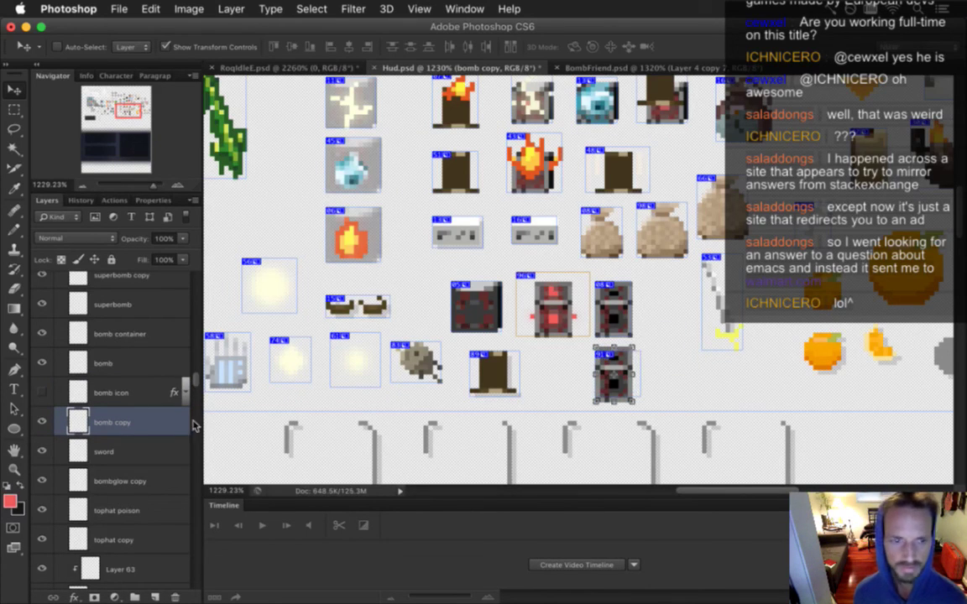
# Step: Merge the hidden "bomb icon" layer with the "bomb copy" layer
pyautogui.keyDown('shift'); pyautogui.click(137, 394); pyautogui.keyUp('shift')
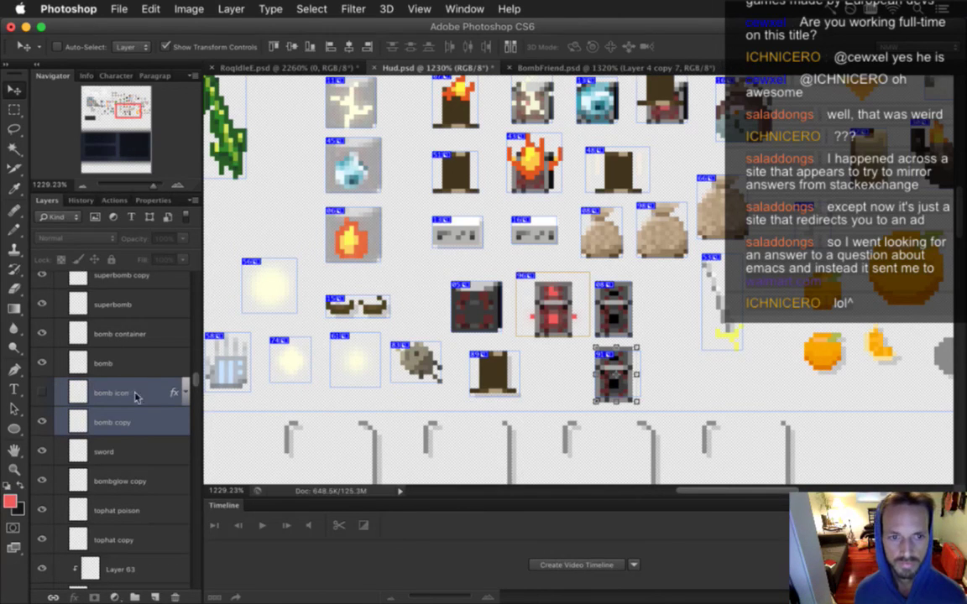
pyautogui.rightClick(137, 397)
pyautogui.click(172, 394)
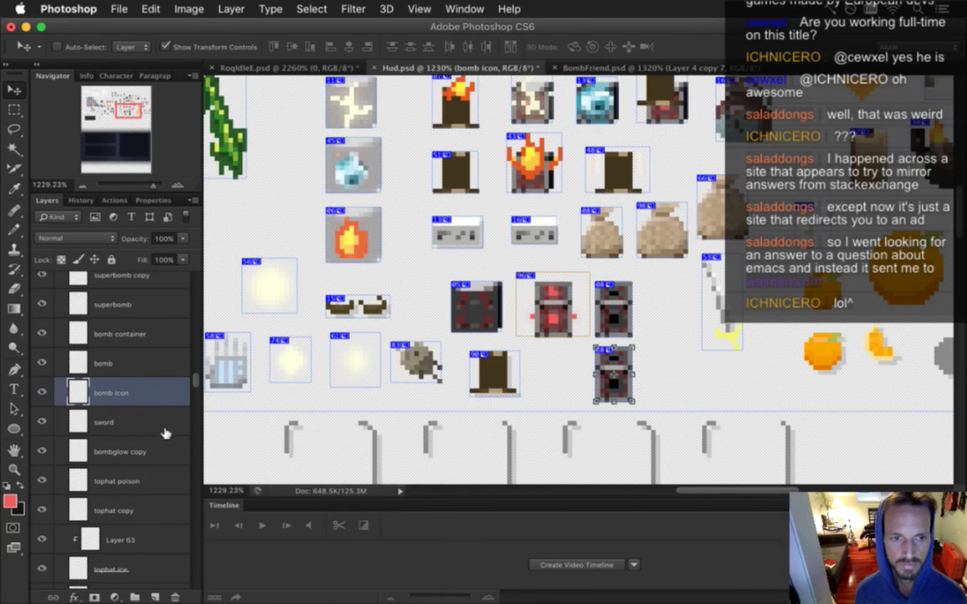
# Step: Paste the copied drop shadow layer style onto the merged "bomb icon" layer and save Hud.psd
pyautogui.rightClick(147, 396)
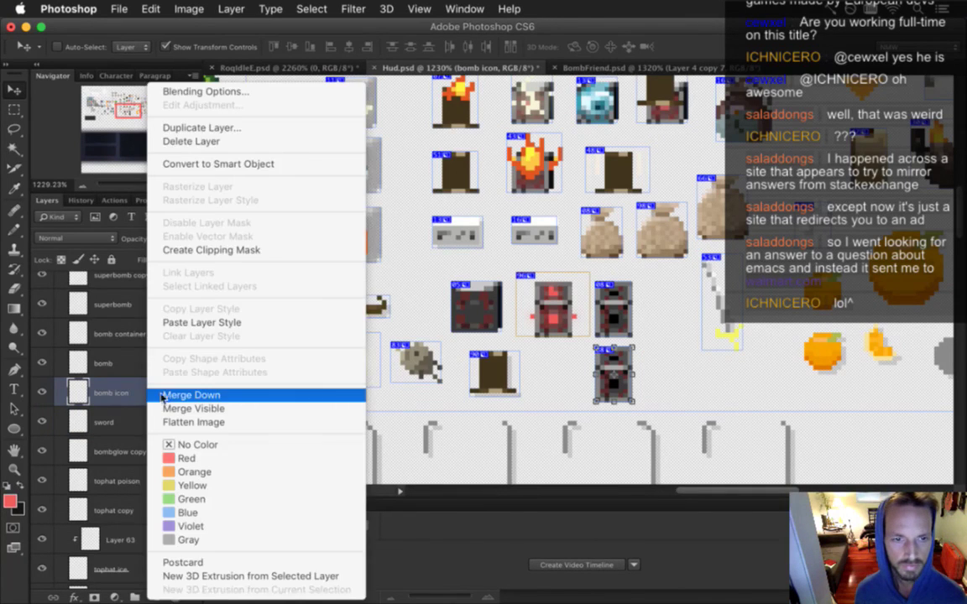
pyautogui.click(199, 326)
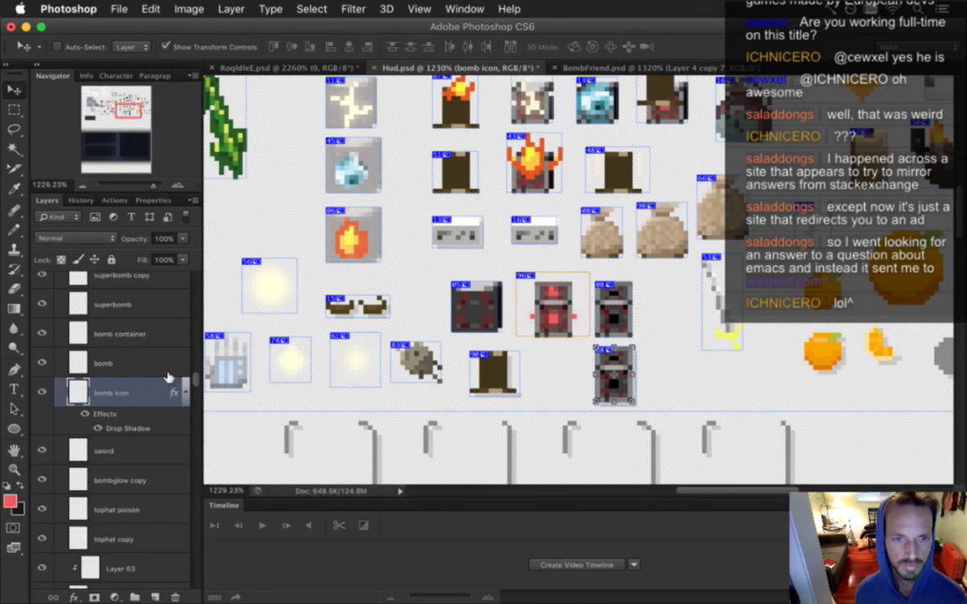
pyautogui.press('super+s')
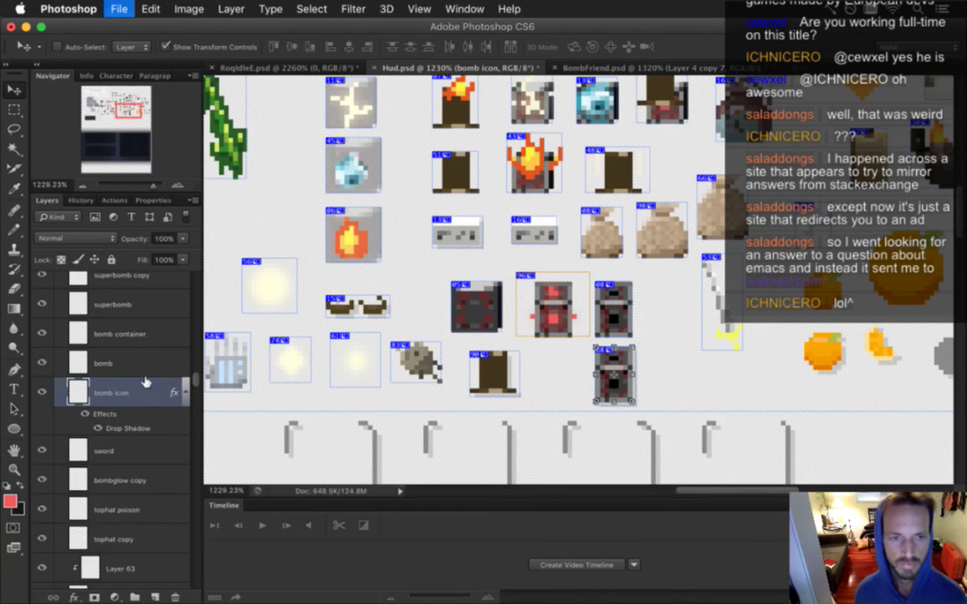
# Step: Check the slice options of the bomb icon, bomb and red glowing bomb slices
pyautogui.press('c')
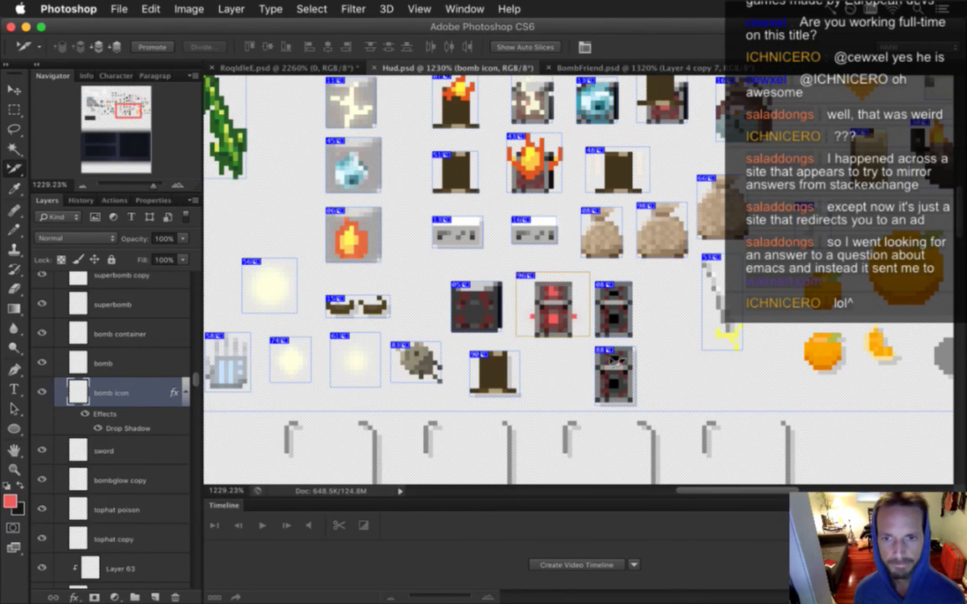
pyautogui.doubleClick(558, 325)
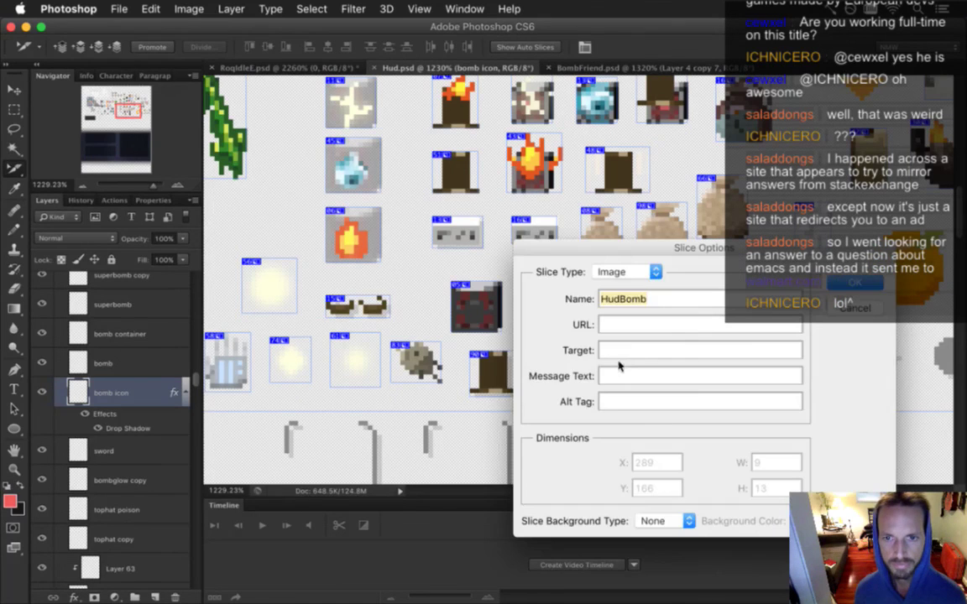
pyautogui.press('Escape')
pyautogui.doubleClick(613, 307)
pyautogui.press('Return')
pyautogui.doubleClick(518, 282)
pyautogui.press('Return')
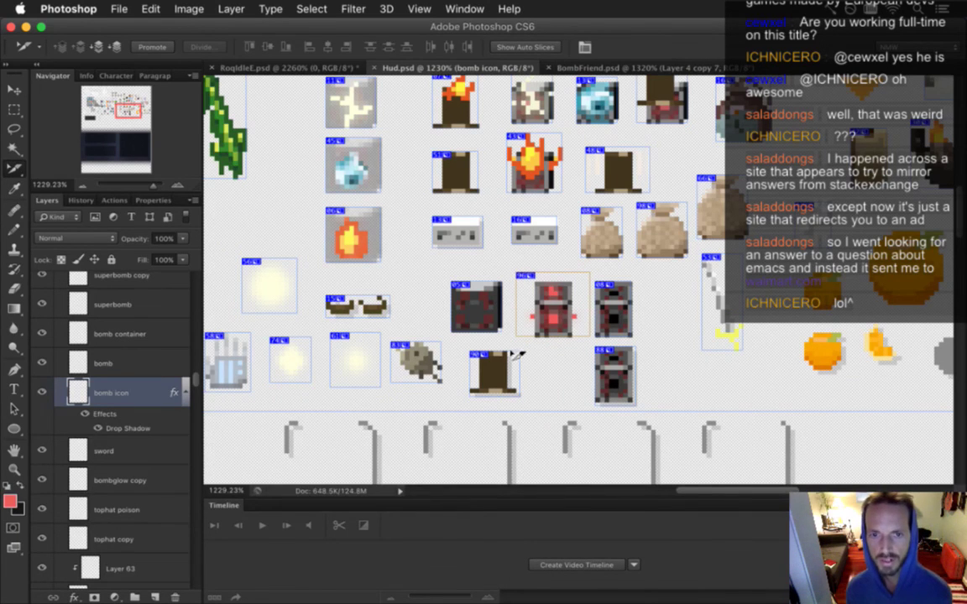
# Step: Start a Save for Web export of the HUD sheet as images only, covering all user slices
pyautogui.press('alt+shift+super+r')
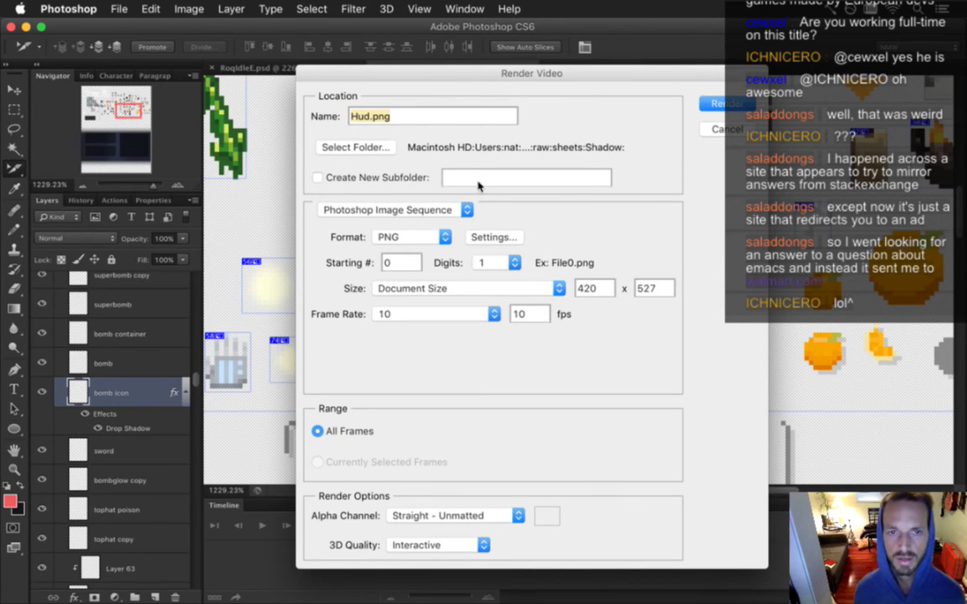
pyautogui.press('Escape')
pyautogui.press('alt+shift+super+s')
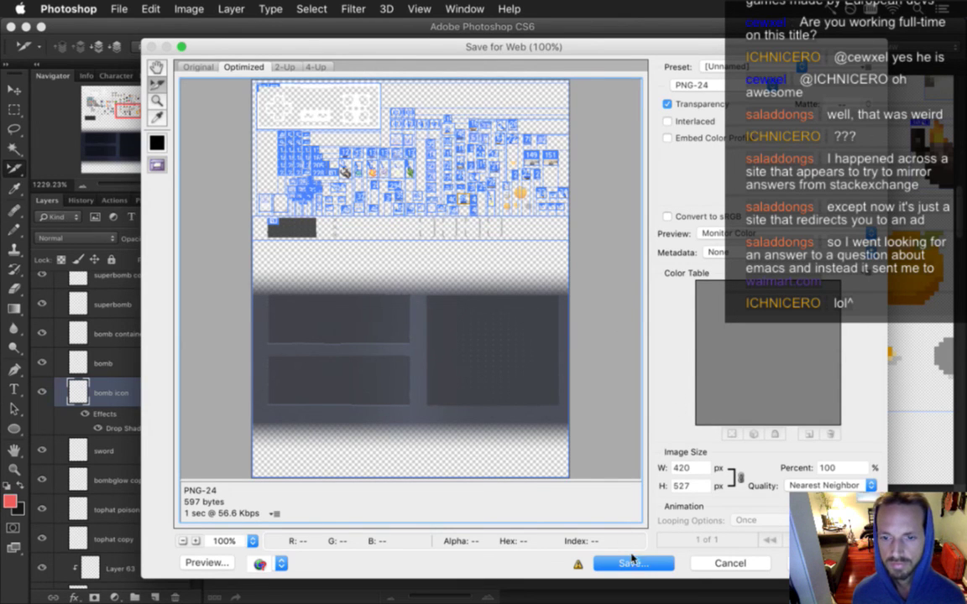
pyautogui.press('Return')
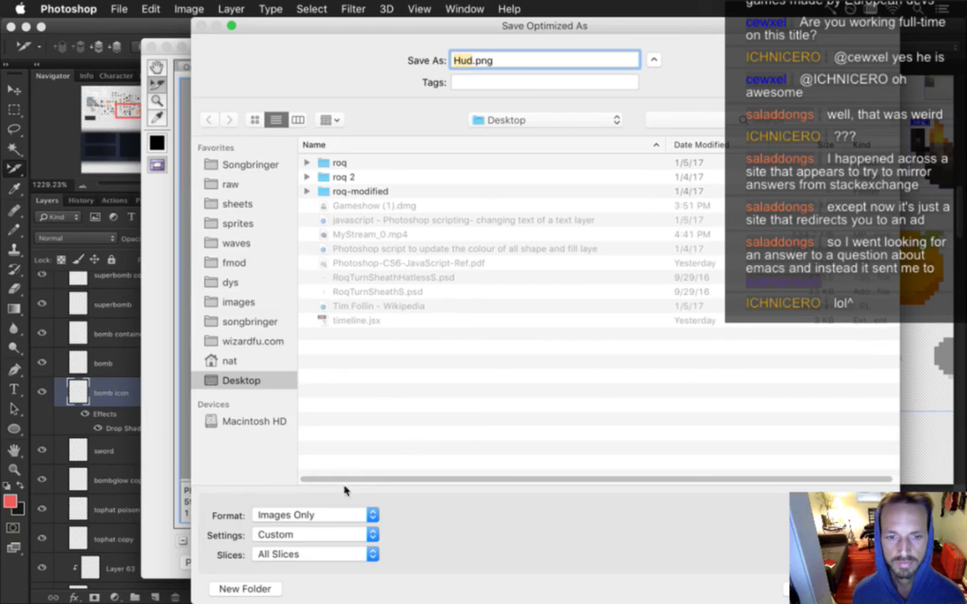
pyautogui.click(288, 557)
pyautogui.click(285, 568)
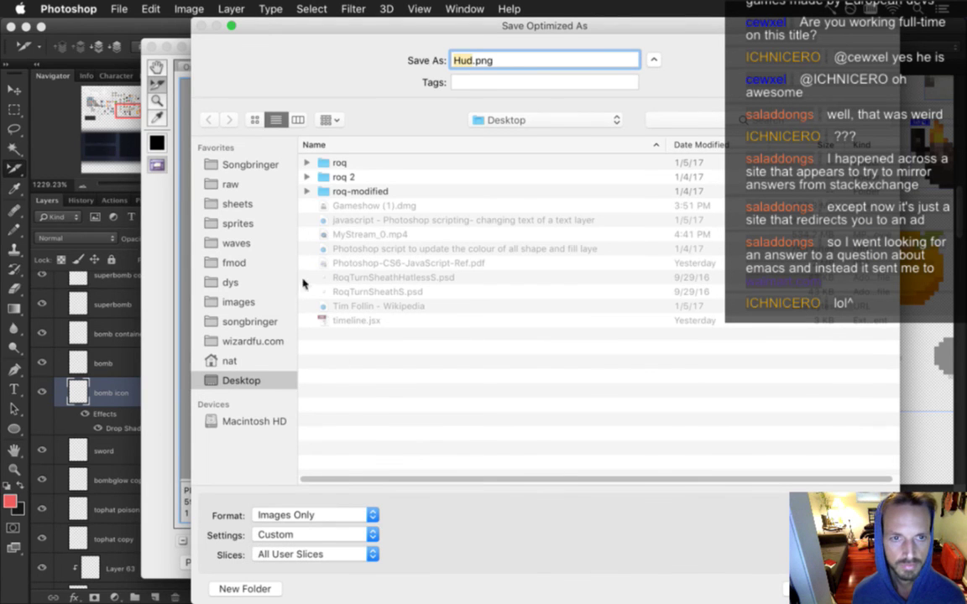
# Step: Save the exported slices into the Hud folder within sheets, replacing the existing files
pyautogui.click(240, 205)
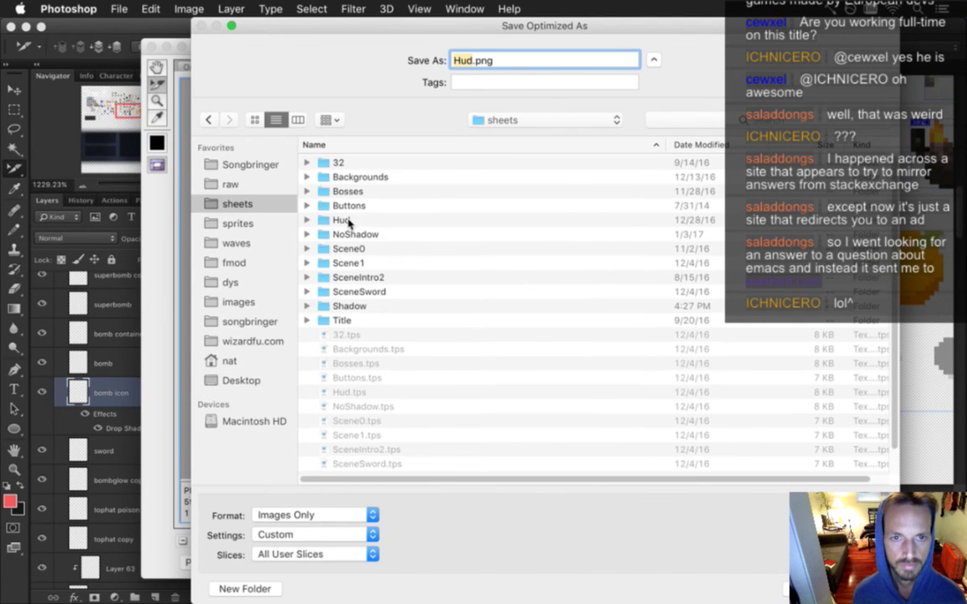
pyautogui.click(349, 220)
pyautogui.doubleClick(351, 220)
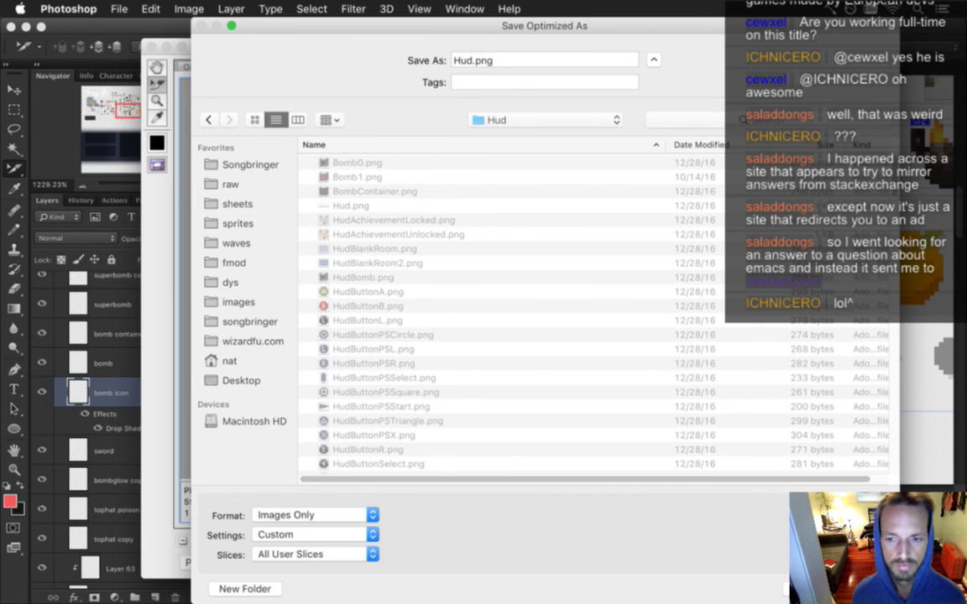
pyautogui.press('Return')
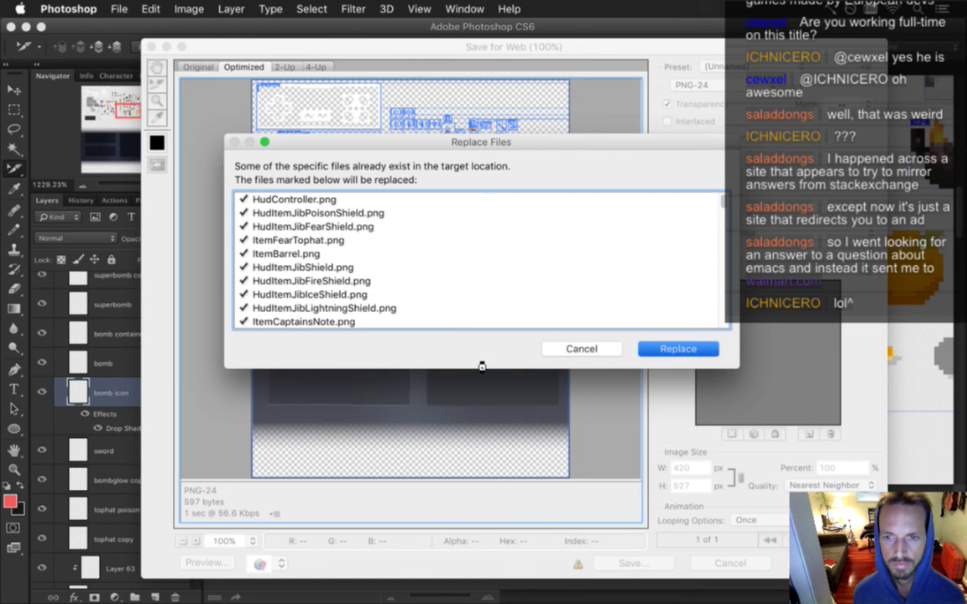
pyautogui.press('Return')
# Step: Switch to Xcode, run the game, and drop a bomb in the item room to test the new sprite
pyautogui.press('super+Tab')
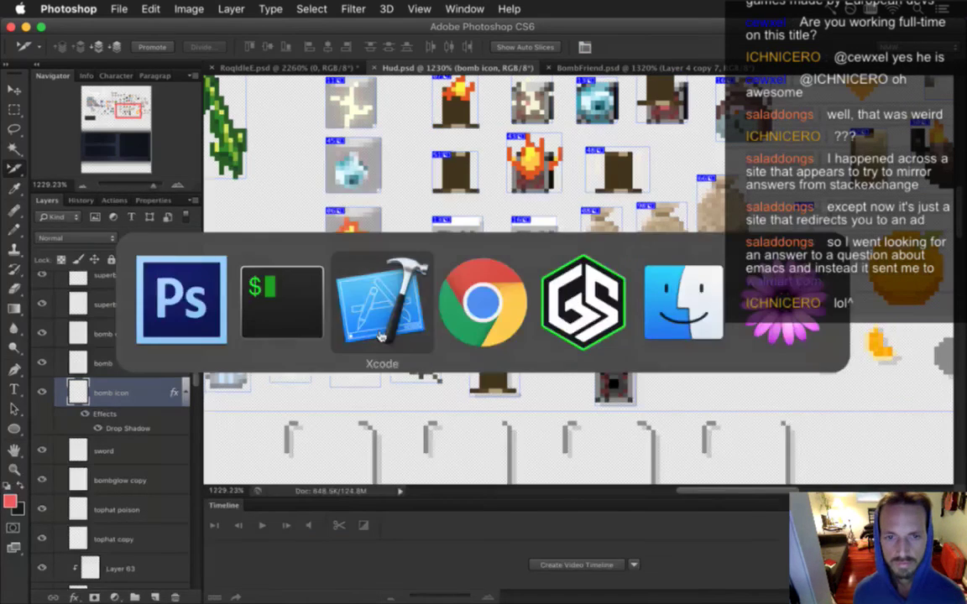
pyautogui.press('super+r')
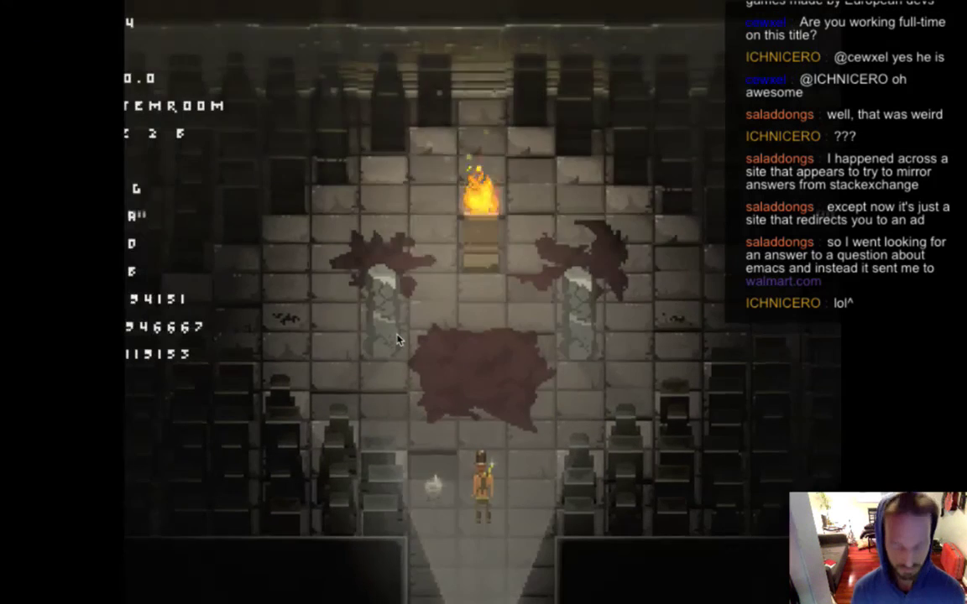
pyautogui.press('s')
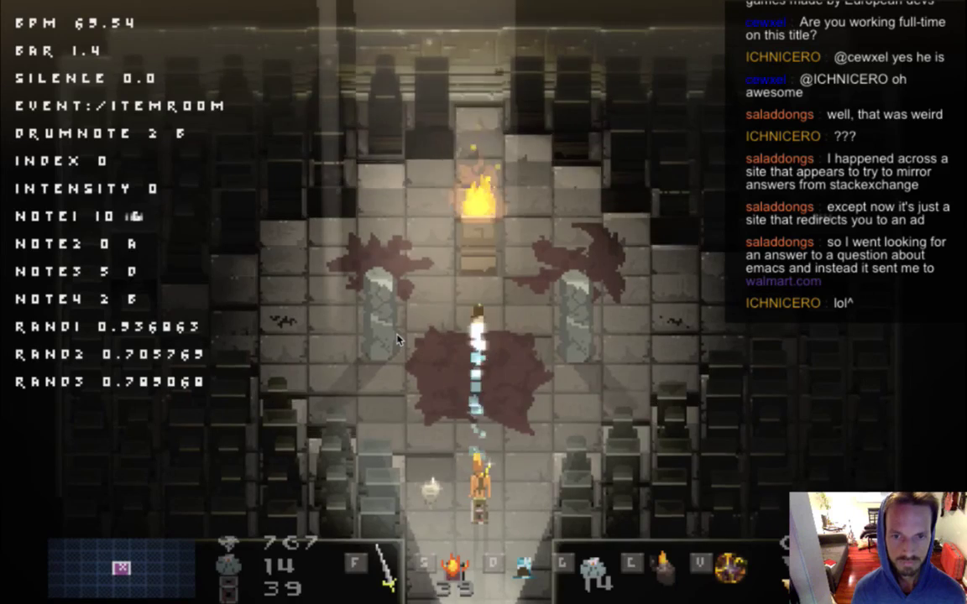
pyautogui.press('Up')
pyautogui.press('Right')
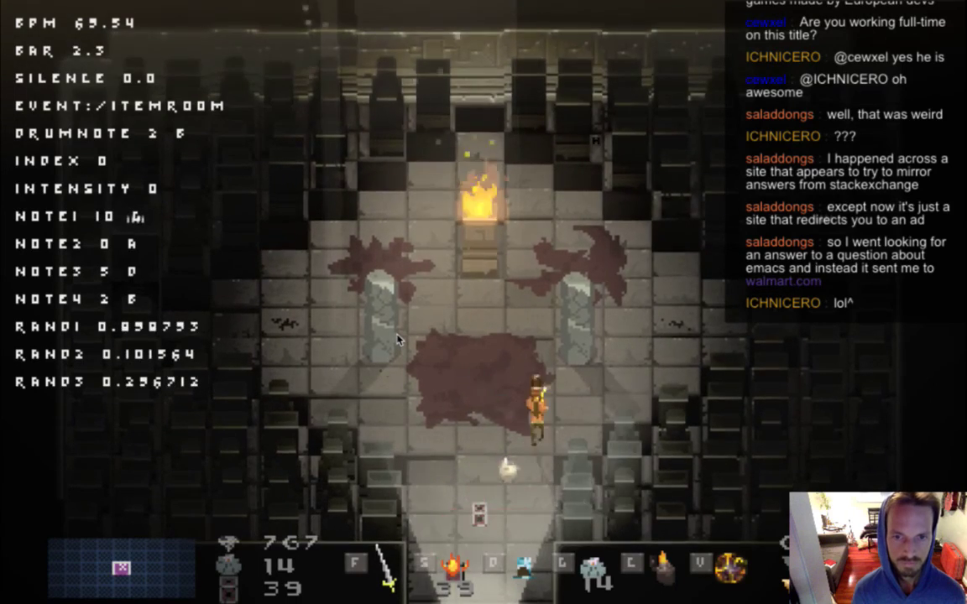
# Step: Playtest the bomb and top hat combination in the item room by placing a bomb and throwing the hat at it
pyautogui.press('Left')
pyautogui.press('Right')
pyautogui.press('s')
pyautogui.press('Up')
pyautogui.press('d')
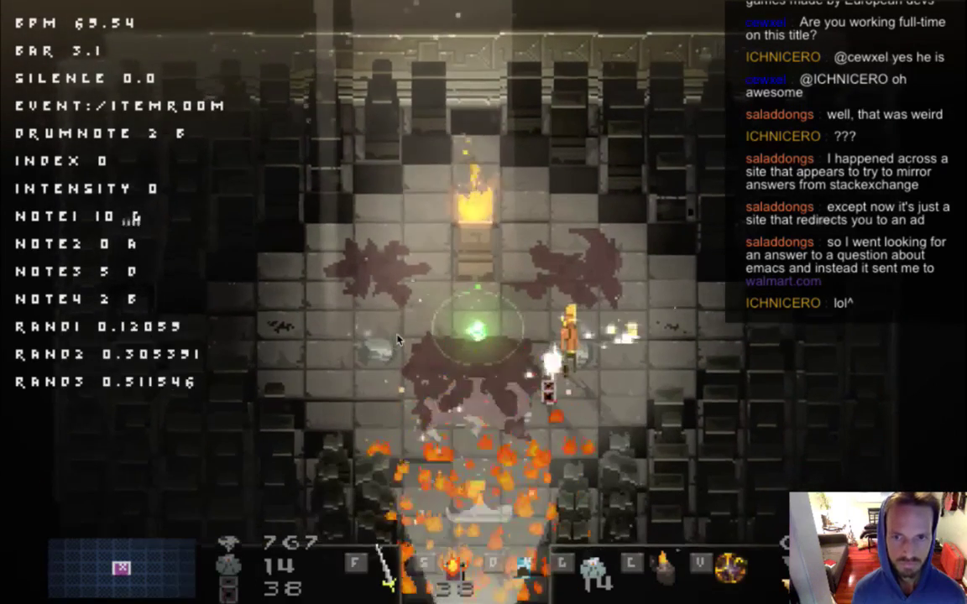
pyautogui.press('Left')
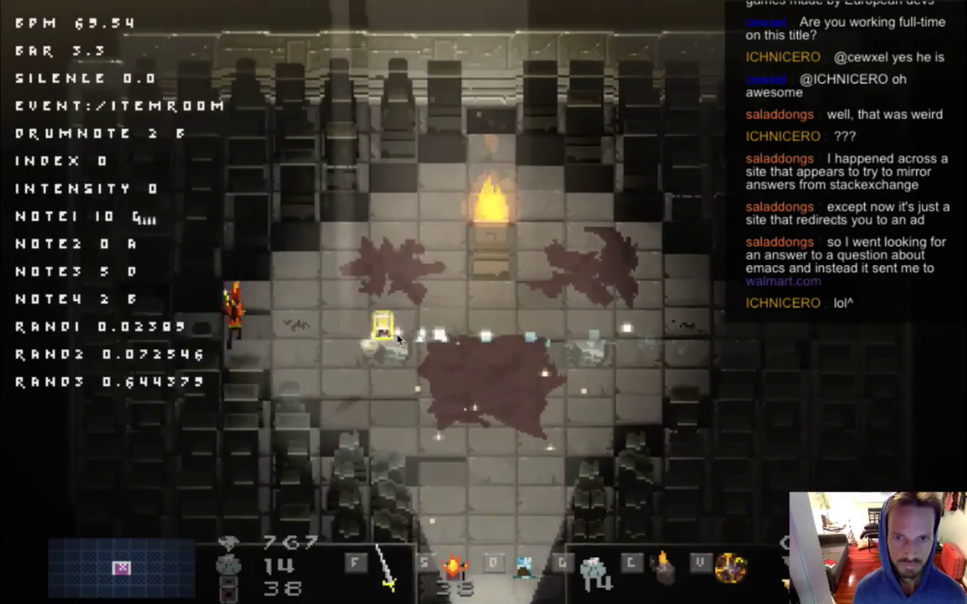
# Step: Walk the hero across the item room and collect the red bomb pickup dropped below the central floor stain
pyautogui.press('Right')
pyautogui.press('Down')
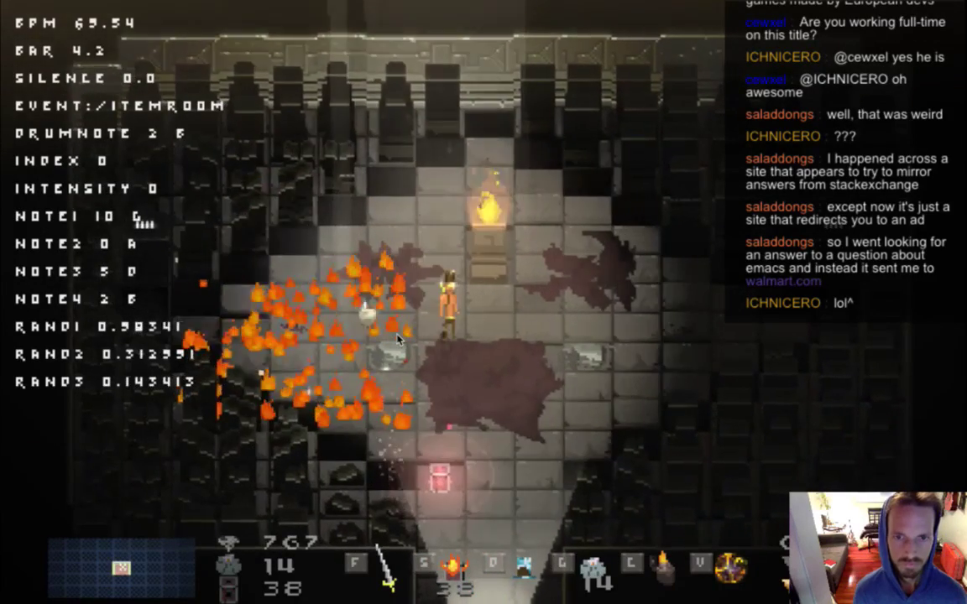
pyautogui.press('Right')
pyautogui.press('Down')
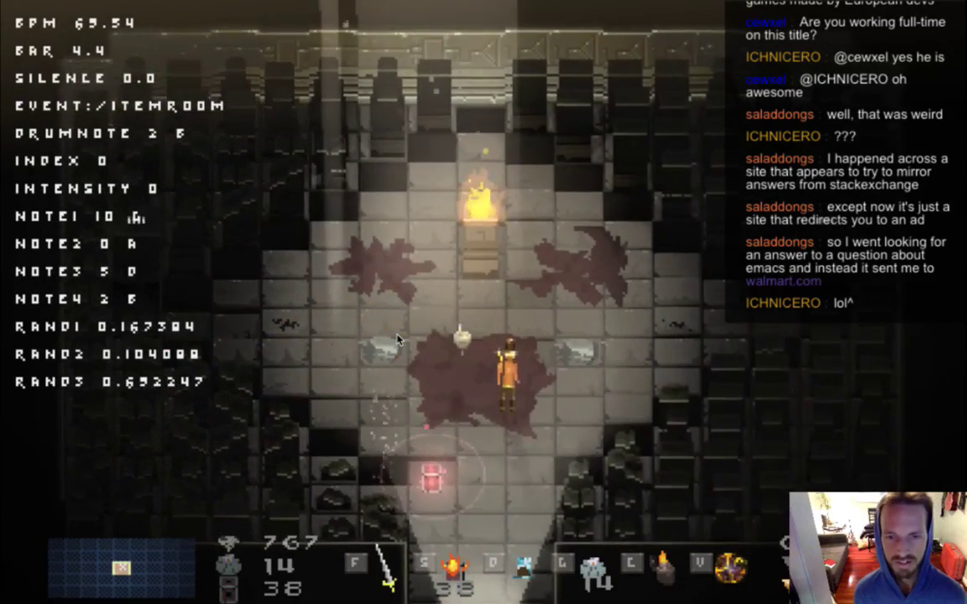
pyautogui.press('Down')
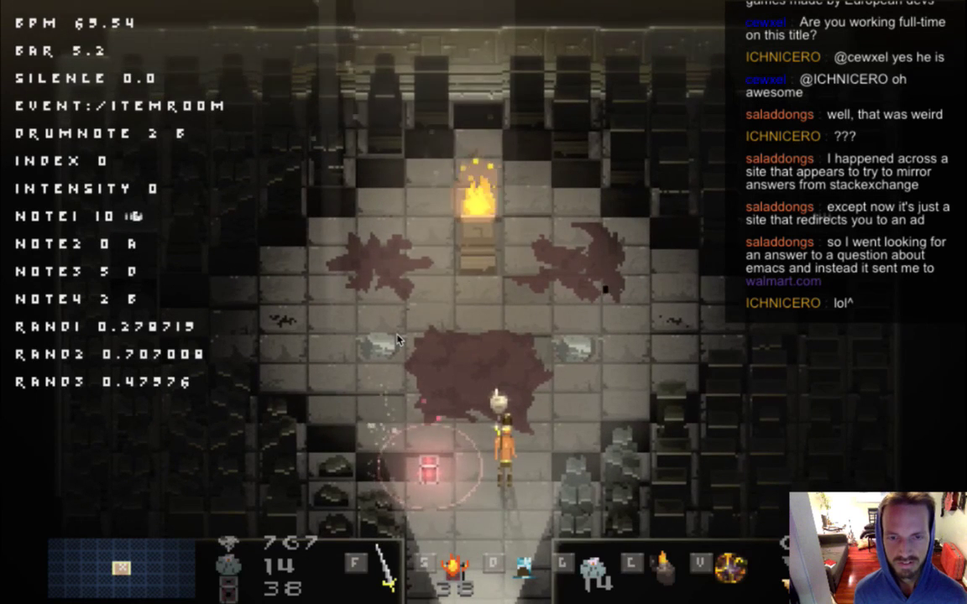
pyautogui.press('Left')
pyautogui.press('Left')
pyautogui.press('Up')
# Step: Place a second bomb below the stain, throw the top hat at it toward the west, and move clear of the blast
pyautogui.press('s')
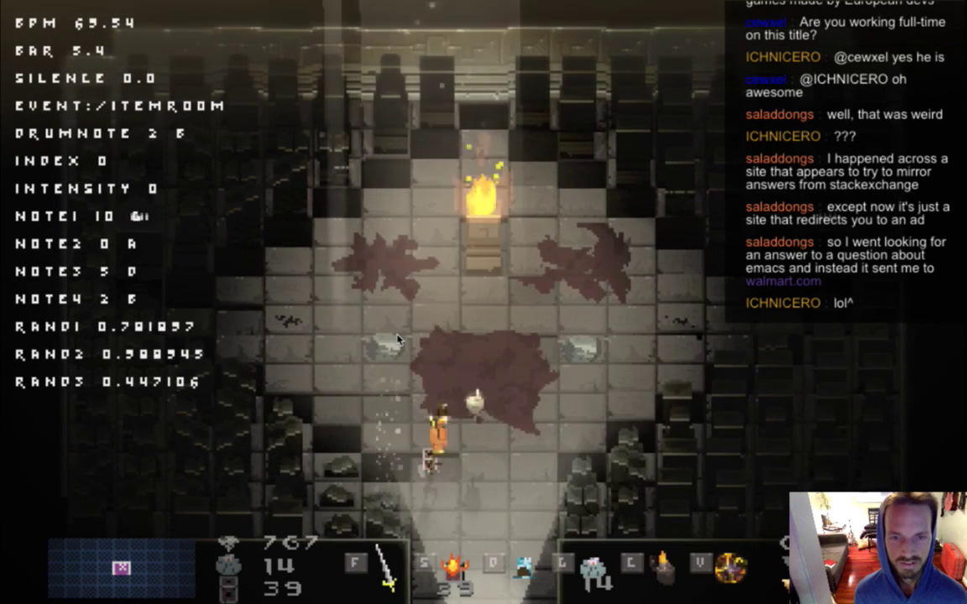
pyautogui.press('Right')
pyautogui.press('Down')
pyautogui.press('Left')
pyautogui.press('d')
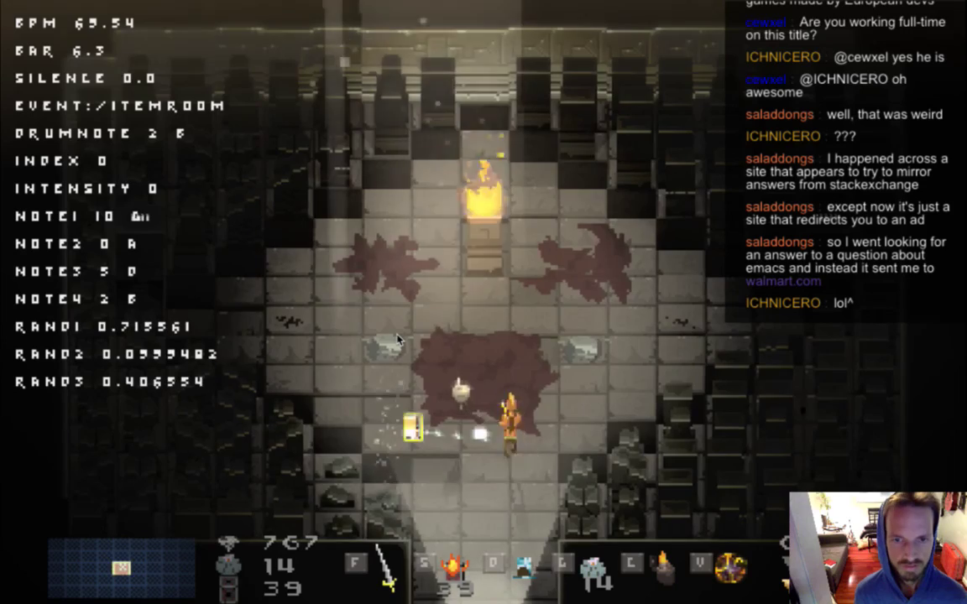
pyautogui.press('Right')
pyautogui.press('Up')
pyautogui.press('Up')
pyautogui.press('Left')
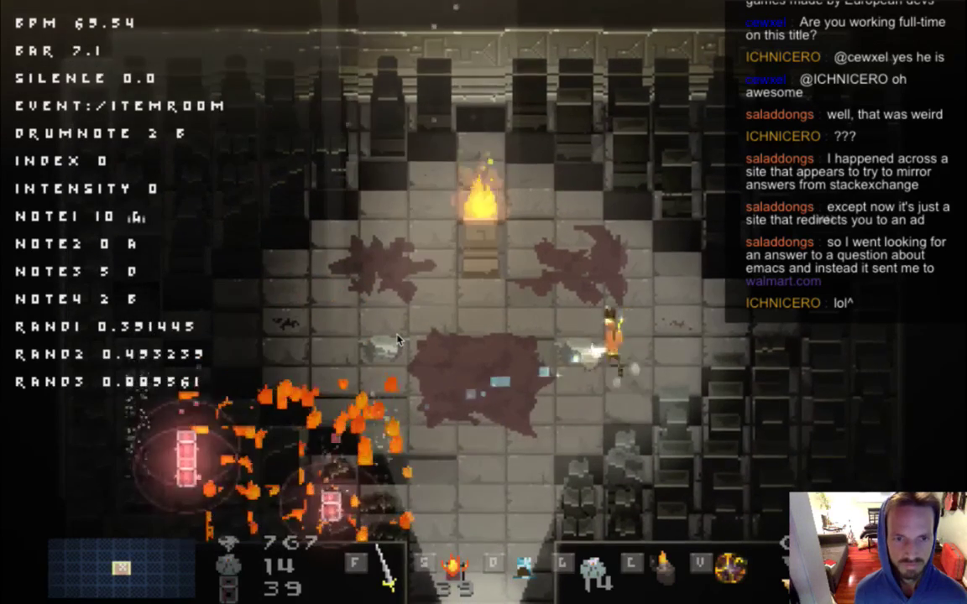
# Step: Test the top hat's bomb pickup again from the middle of the room, sending the carried bomb toward the east side
pyautogui.press('Left')
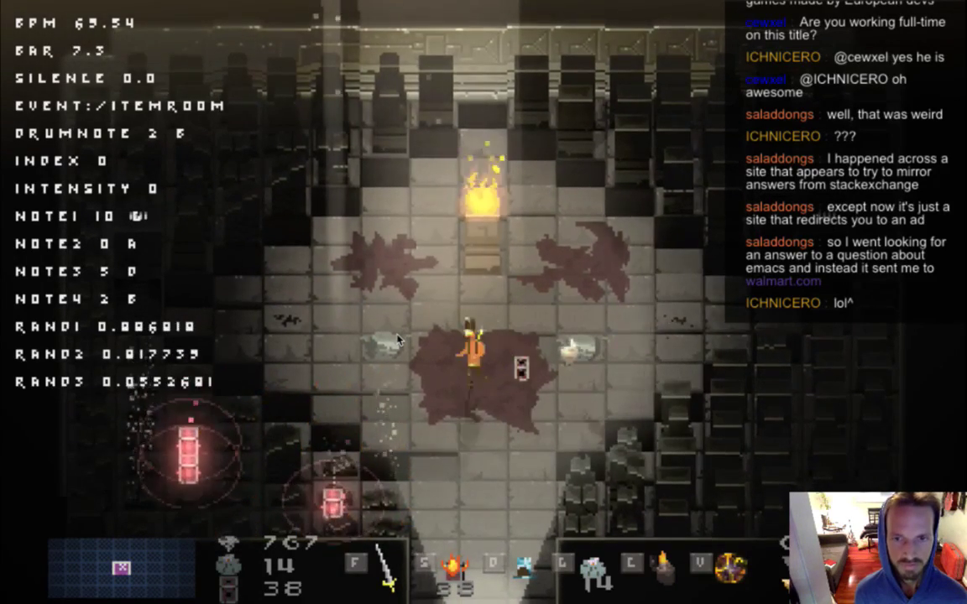
pyautogui.press('d')
pyautogui.press('Left')
pyautogui.press('Up')
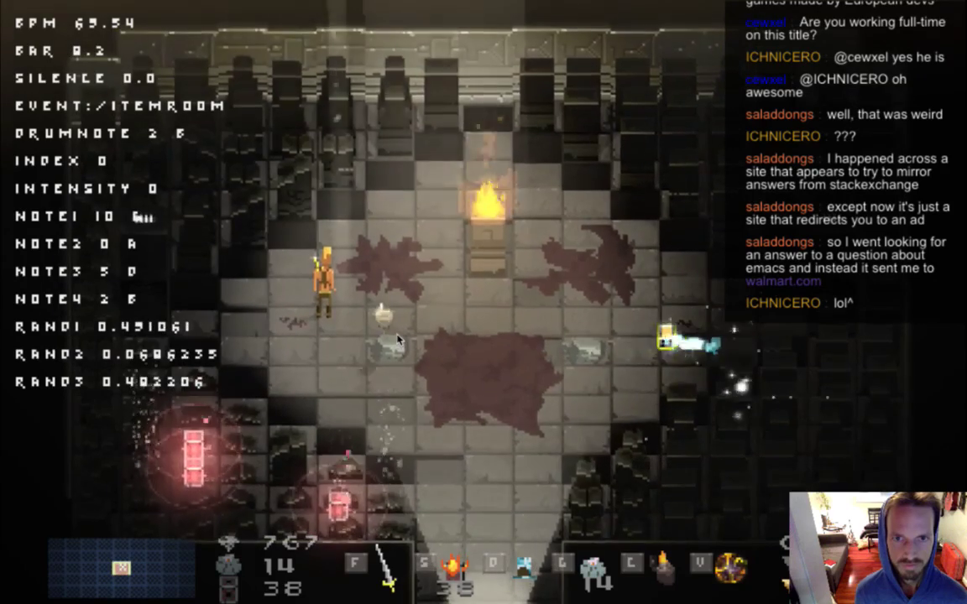
pyautogui.press('s')
pyautogui.press('Left')
pyautogui.press('Right')
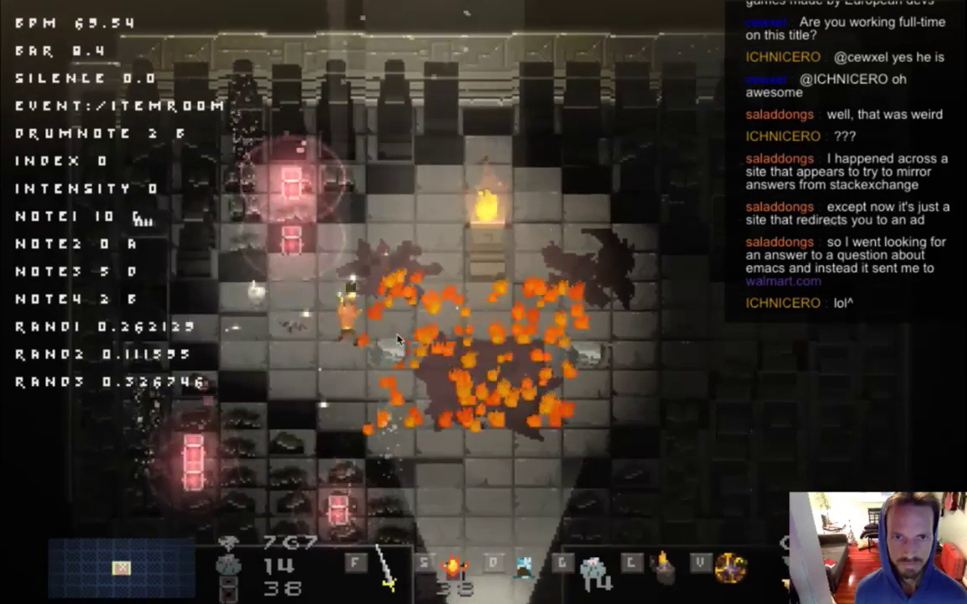
# Step: Check the selected Matter Bomb icon in the equipment inventory, and quit the game
pyautogui.press('Tab')
pyautogui.press('Right')
pyautogui.press('Right')
pyautogui.press('Right')
pyautogui.press('Right')
pyautogui.press('Left')
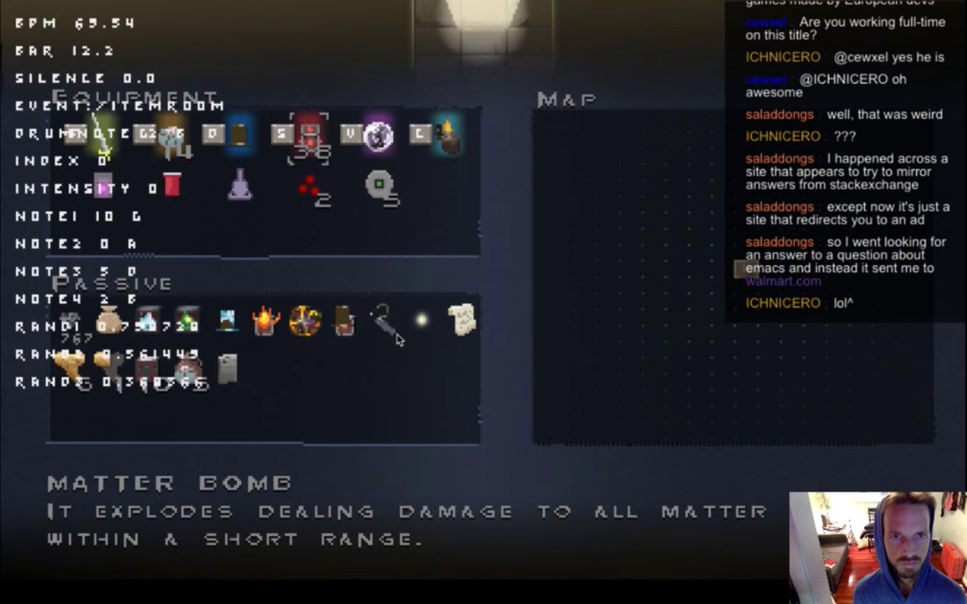
pyautogui.press('super+q')
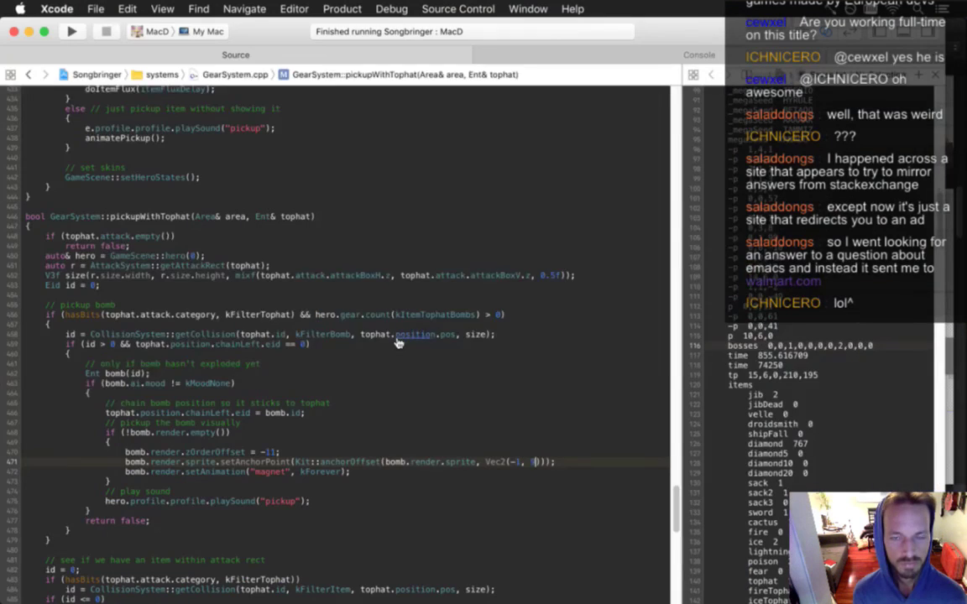
# Step: Switch to Photoshop and select the bombglow copy layer of the glowing bomb in Hud.psd
pyautogui.press('super+Tab')
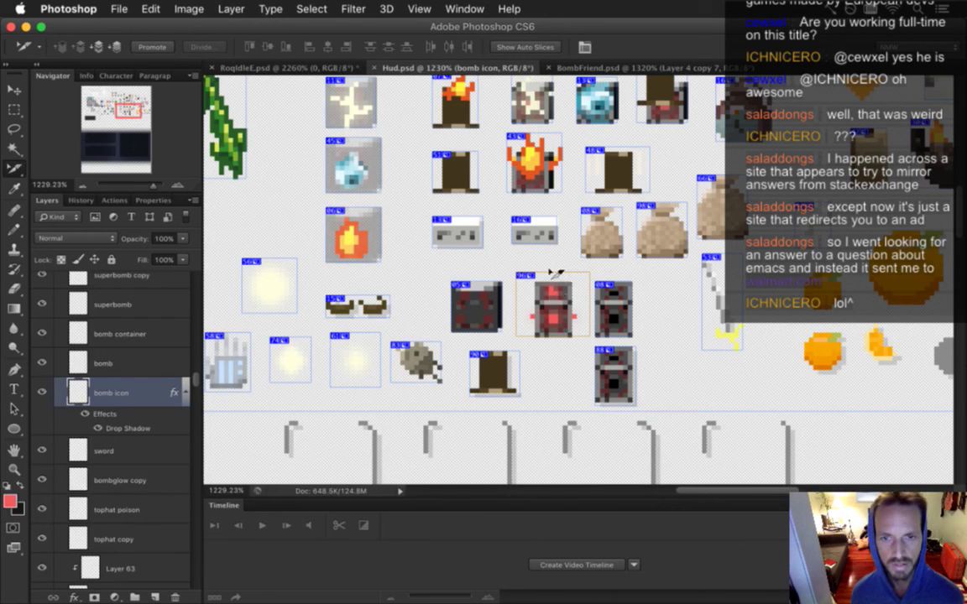
pyautogui.press('m')
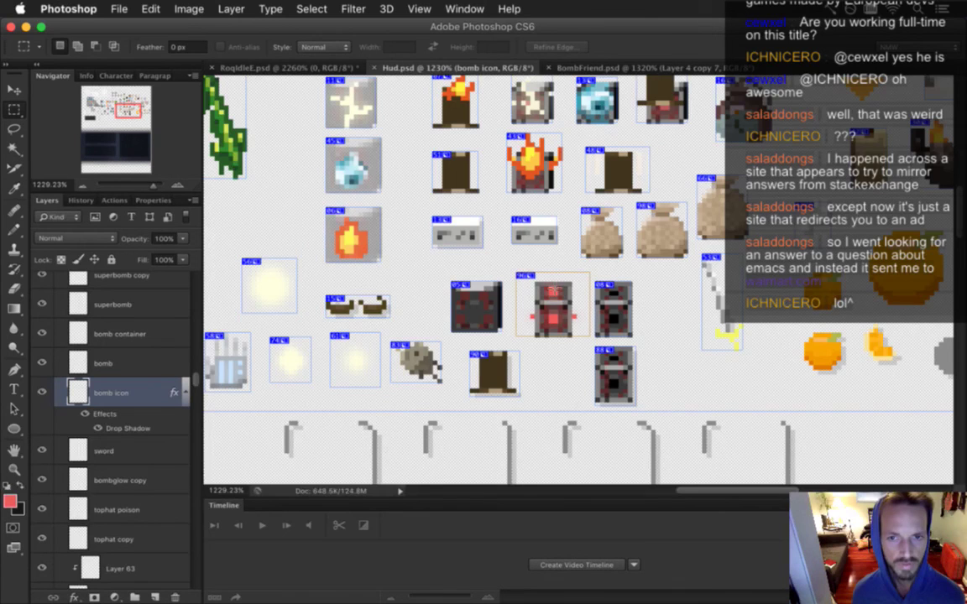
pyautogui.moveTo(552, 314); pyautogui.dragTo(574, 327)
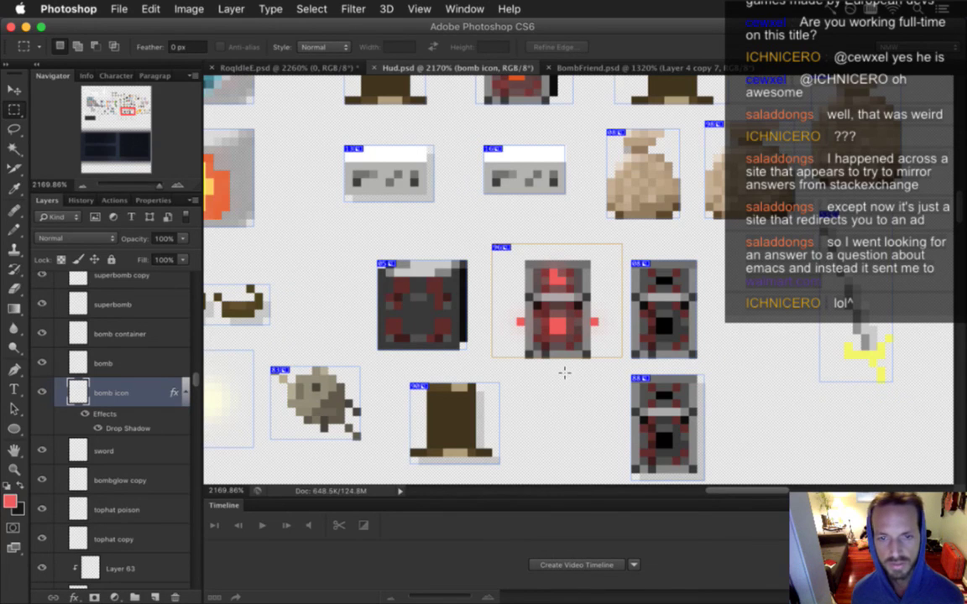
pyautogui.press('v')
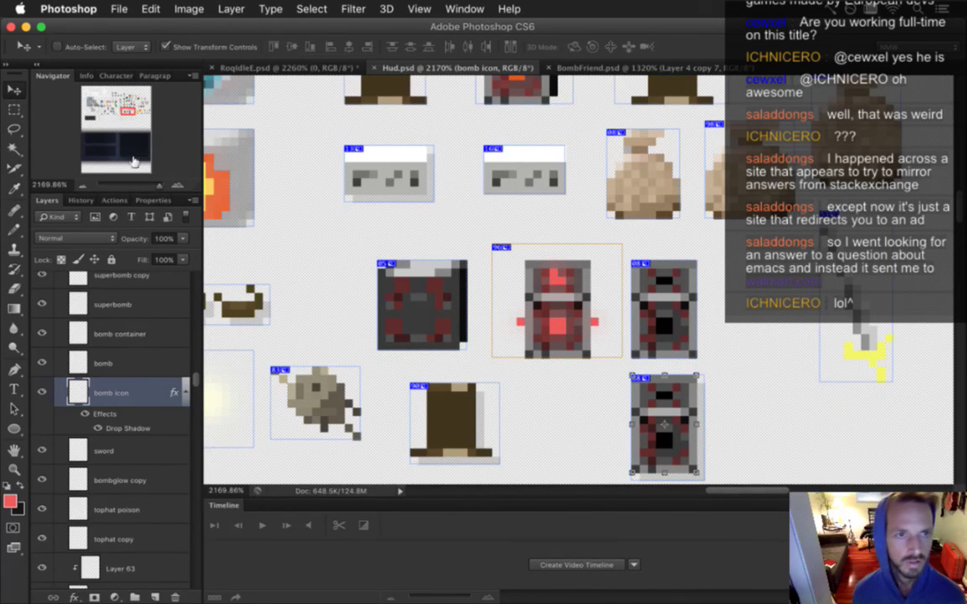
pyautogui.click(564, 294)
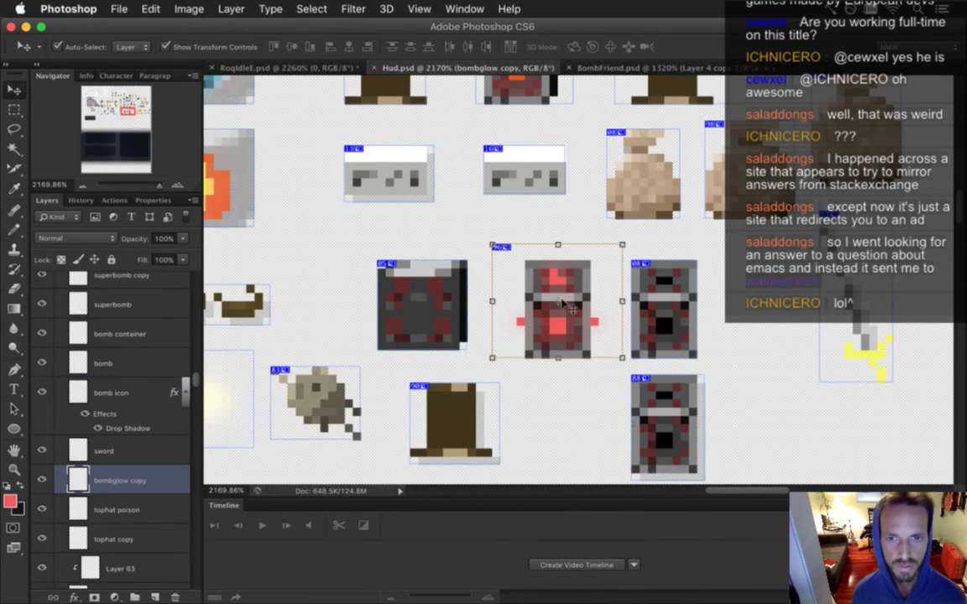
# Step: Sample the glowing bomb's red as the foreground colour and set the Pencil tool's opacity to 1%
pyautogui.press('i')
pyautogui.click(562, 259)
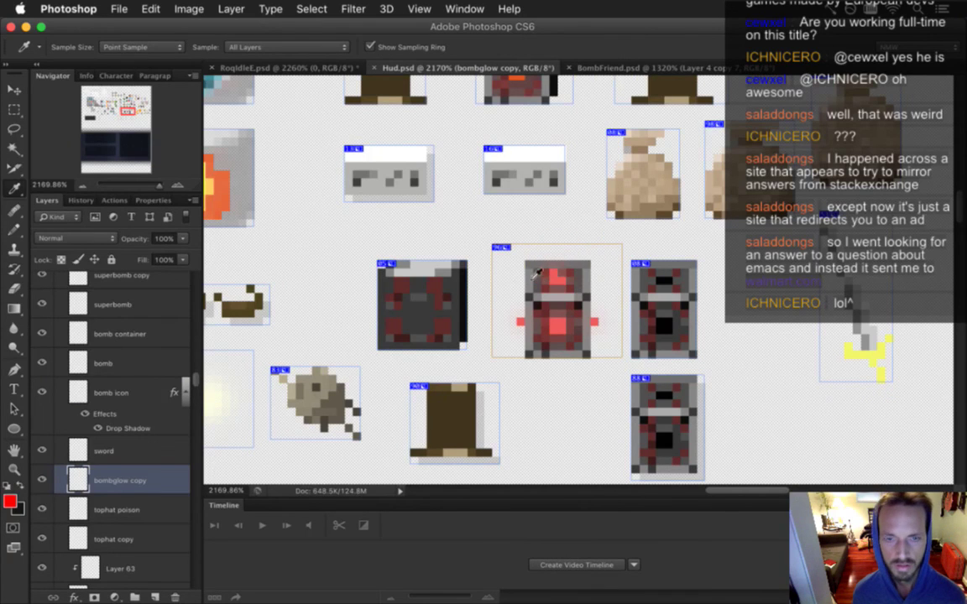
pyautogui.press('b')
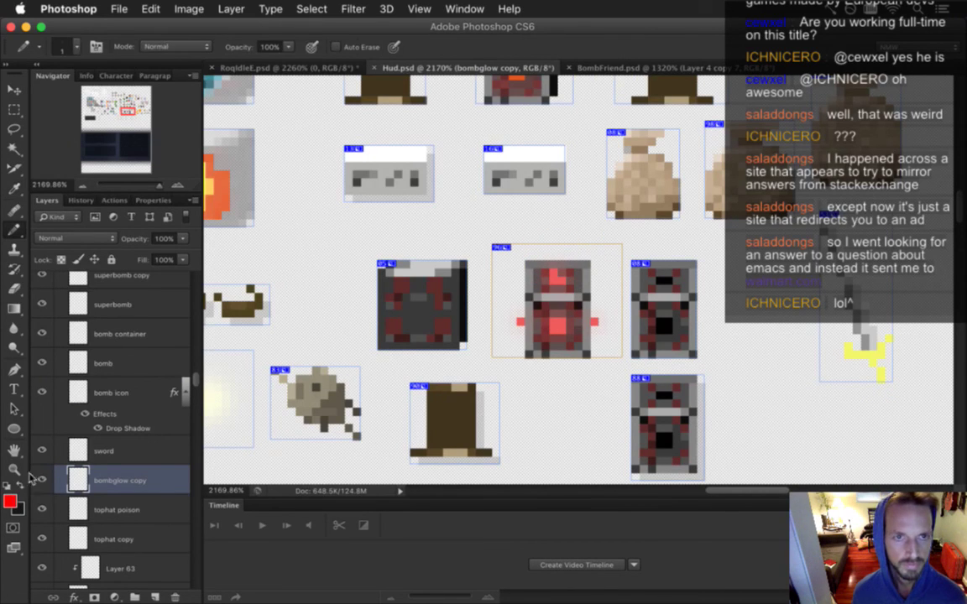
pyautogui.write('1')
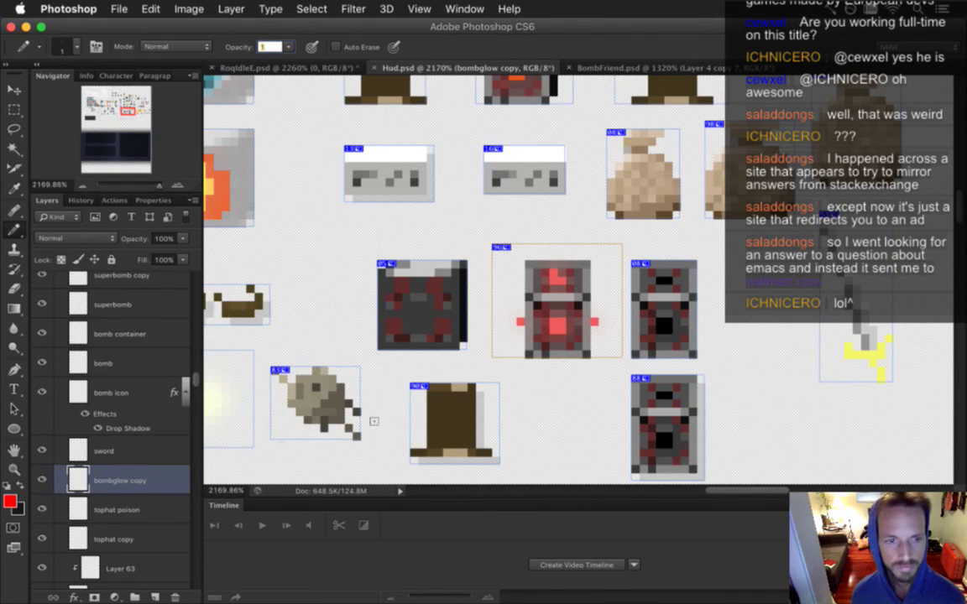
# Step: Extend the glowing bomb's slice downward by painting 1% opacity pixels beneath it on the bombglow copy layer, and save Hud.psd
pyautogui.click(42, 480)
pyautogui.click(42, 480)
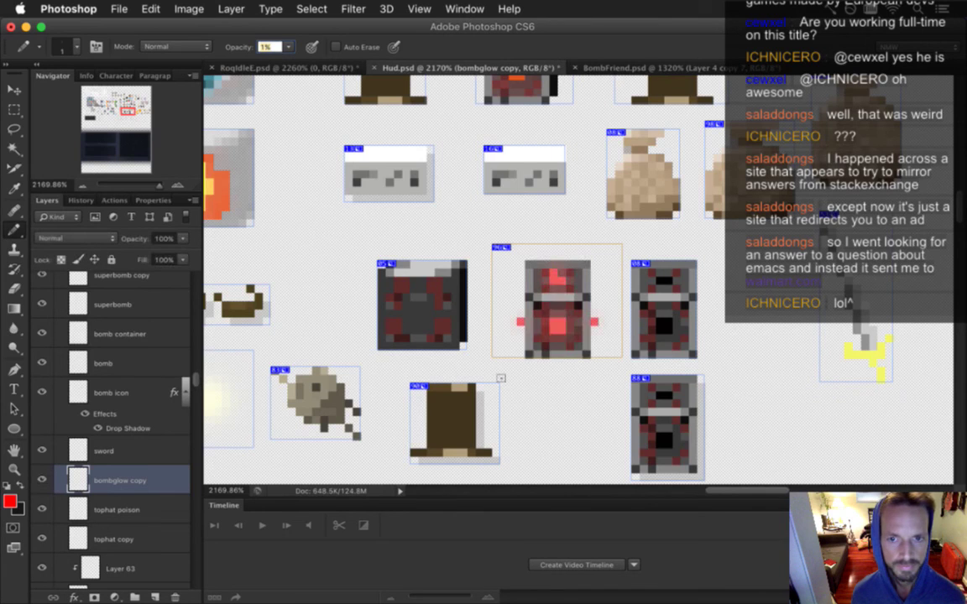
pyautogui.click(553, 378)
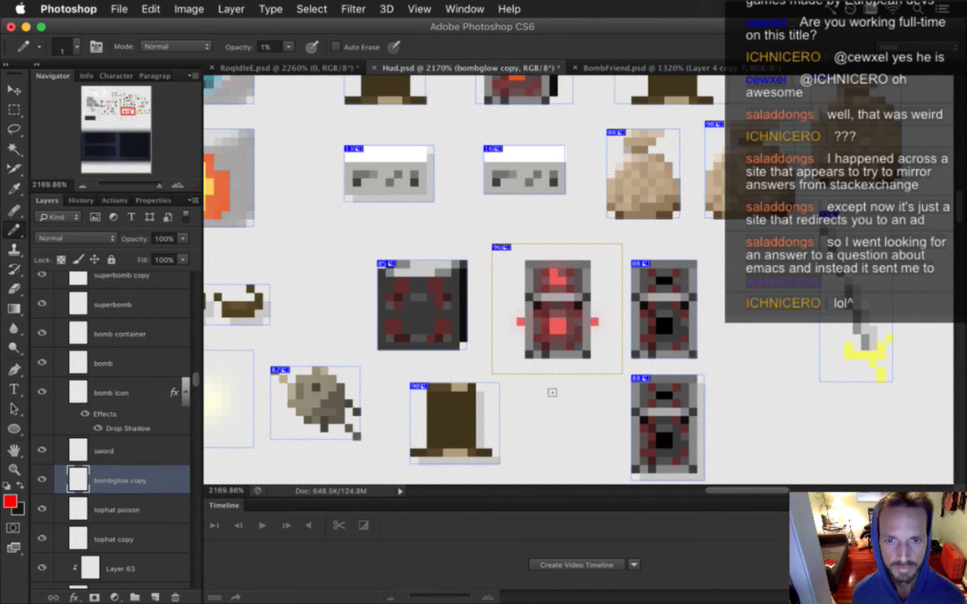
pyautogui.click(548, 392)
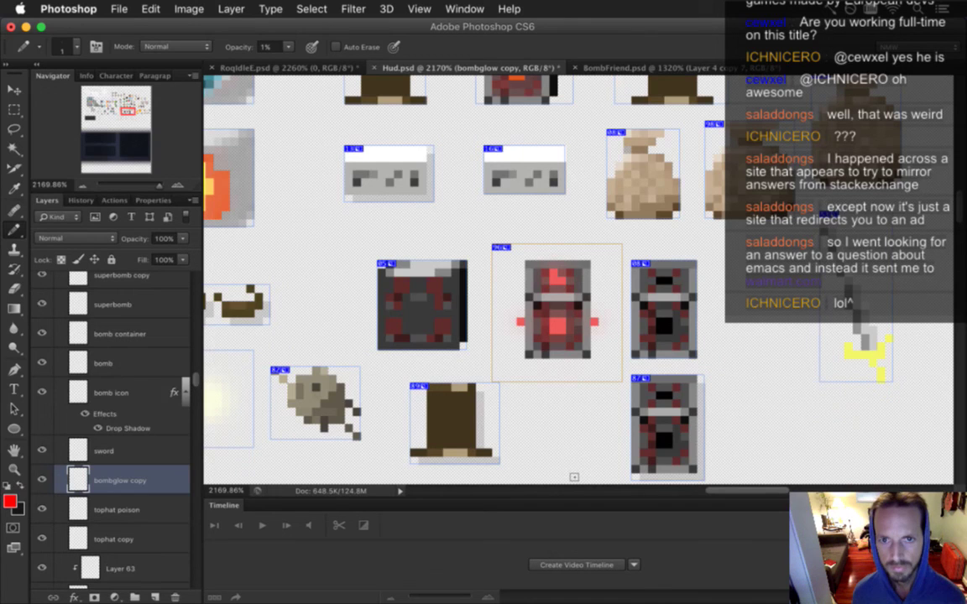
pyautogui.press('super+s')
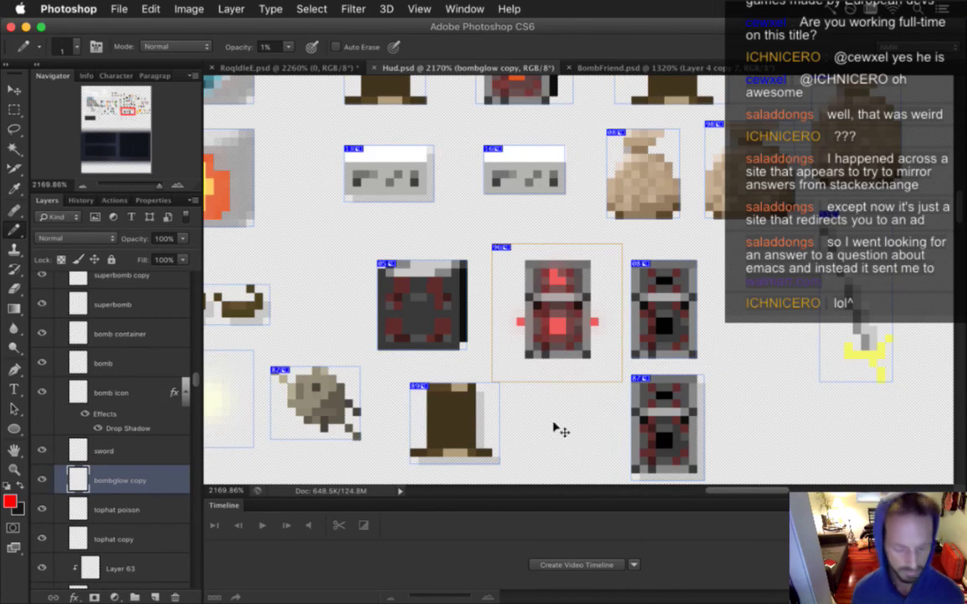
pyautogui.press('super+r')
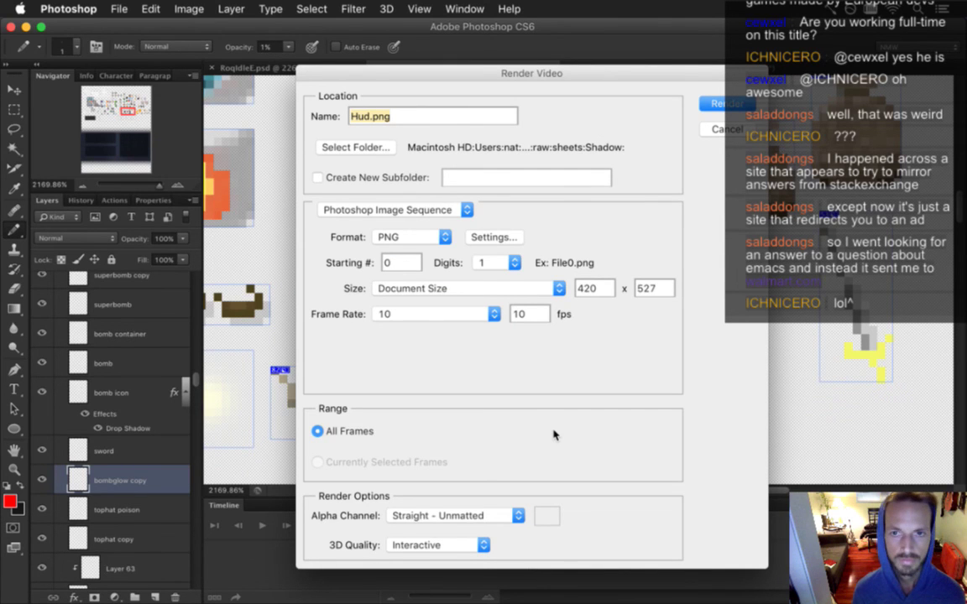
pyautogui.press('Return')
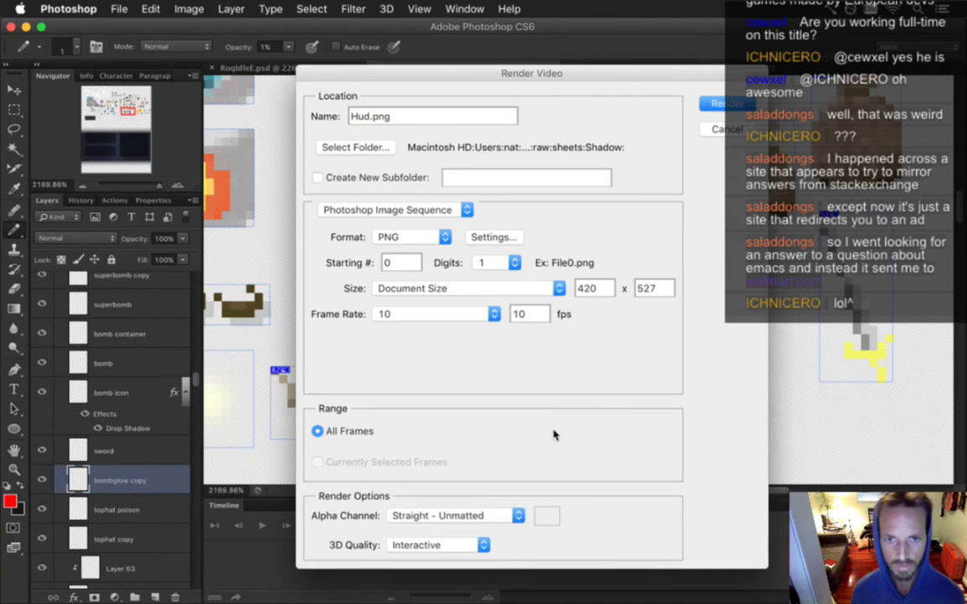
pyautogui.press('Escape')
# Step: Export all user slices for web as PNG-24 images under the name Hud.png in the Hud folder, replacing the existing files
pyautogui.press('alt+shift+super+s')
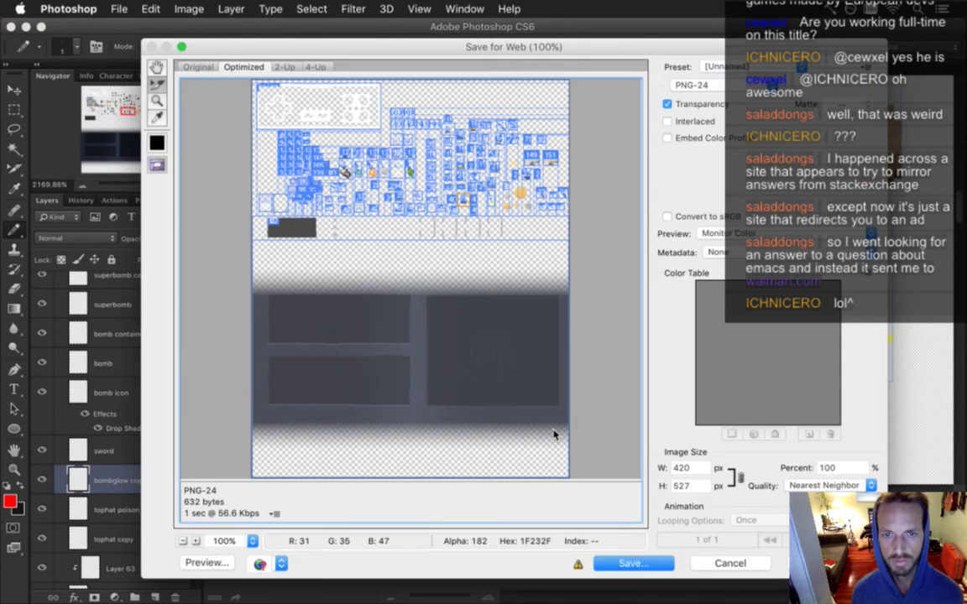
pyautogui.press('Return')
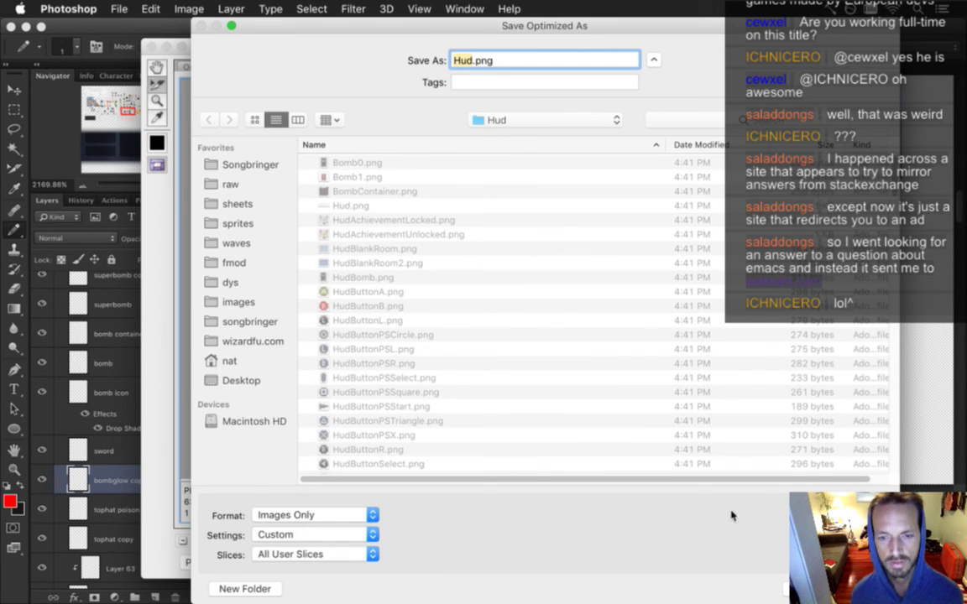
pyautogui.press('Return')
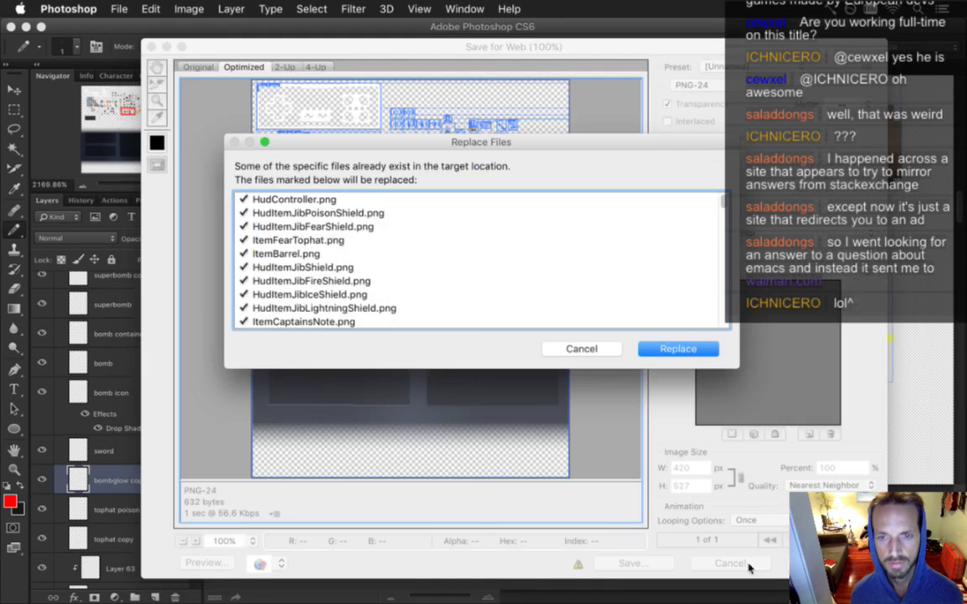
pyautogui.click(688, 356)
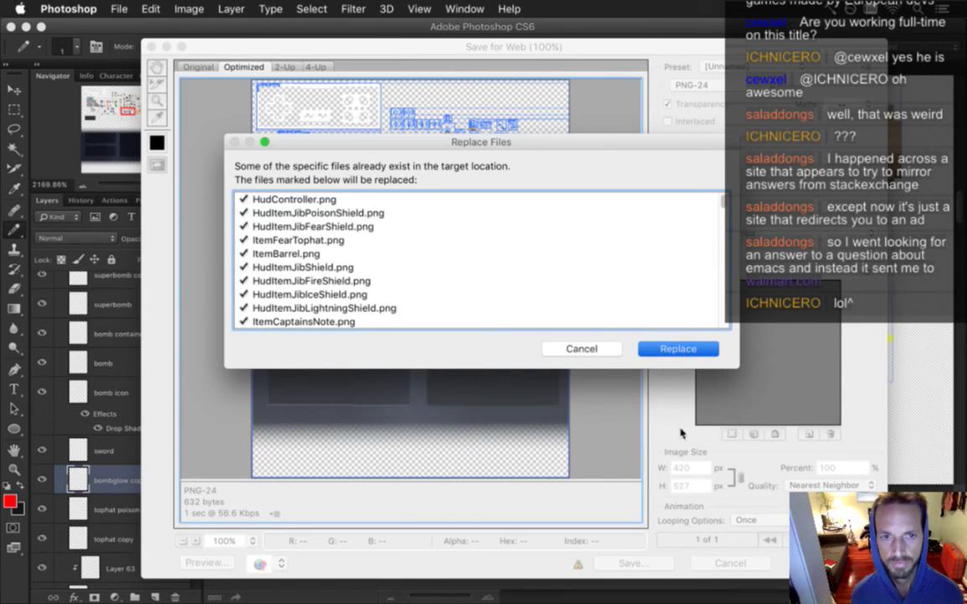
# Step: Switch to Xcode, run Songbringer, and throw the top hat while moving the hero through the item room
pyautogui.press('super+Tab')
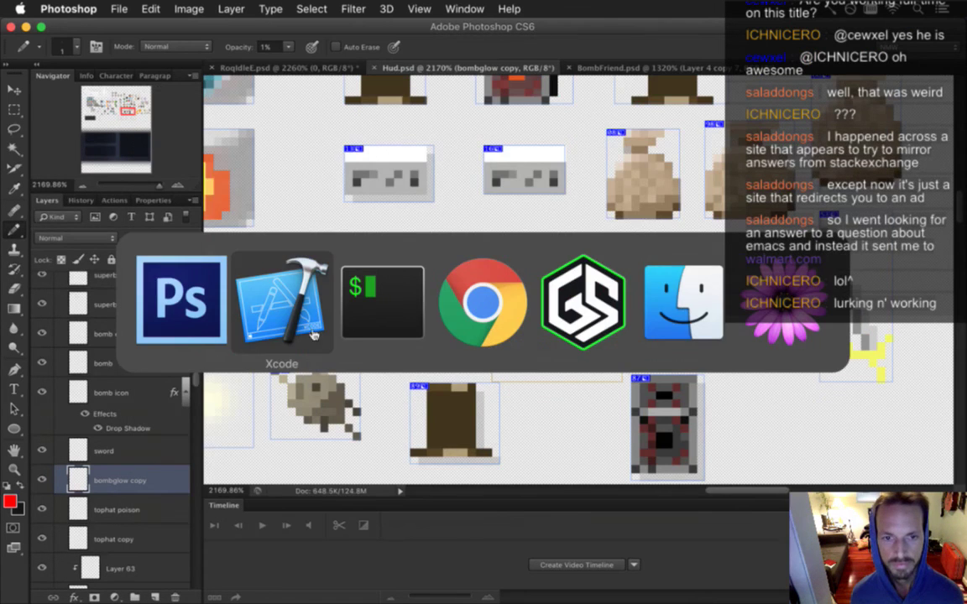
pyautogui.press('super+r')
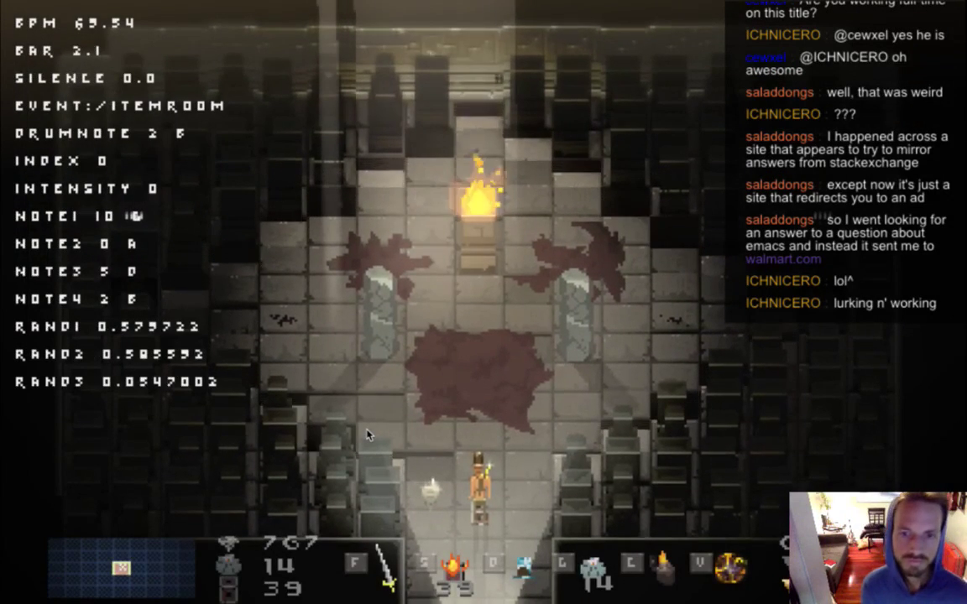
pyautogui.press('d')
pyautogui.press('Up')
pyautogui.press('Left')
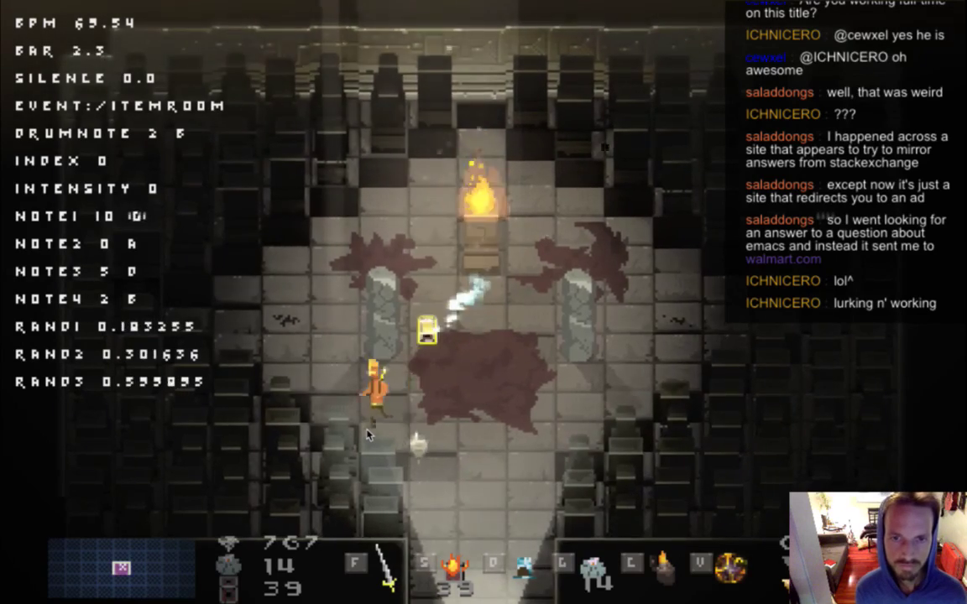
# Step: Playtest the bombs by placing one on each side of the item room
pyautogui.press('Left')
pyautogui.press('s')
pyautogui.press('Up')
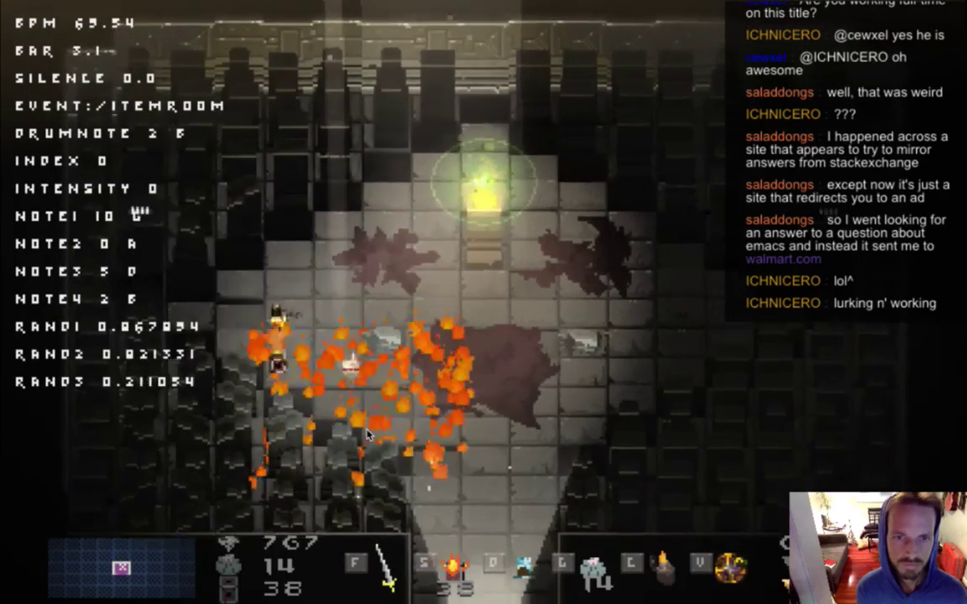
pyautogui.press('Right')
pyautogui.press('s')
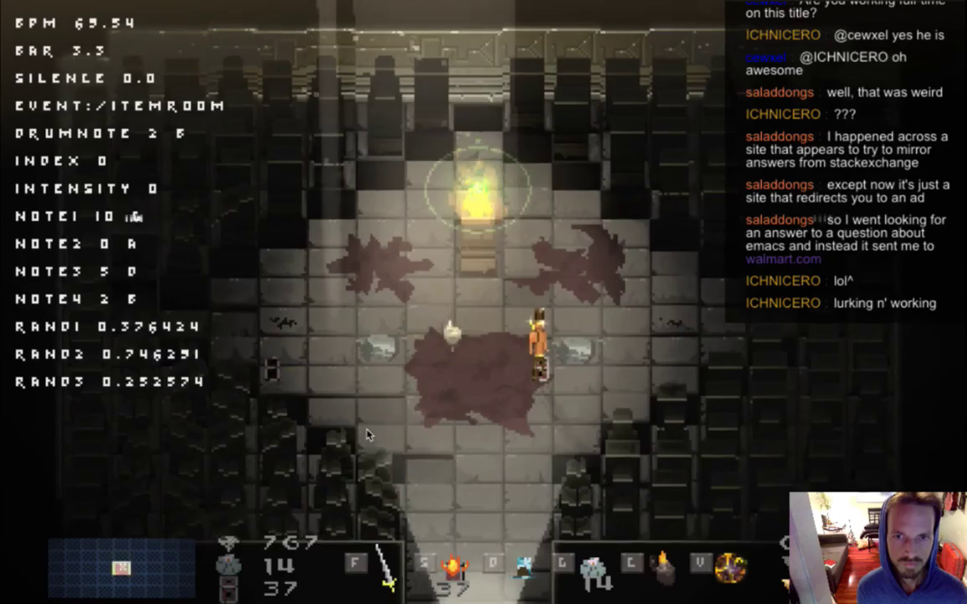
# Step: Move the hero clear of the explosions and collect the glowing bomb dropped near the middle of the room
pyautogui.press('Left')
pyautogui.press('Right')
pyautogui.press('Left')
pyautogui.press('Left')
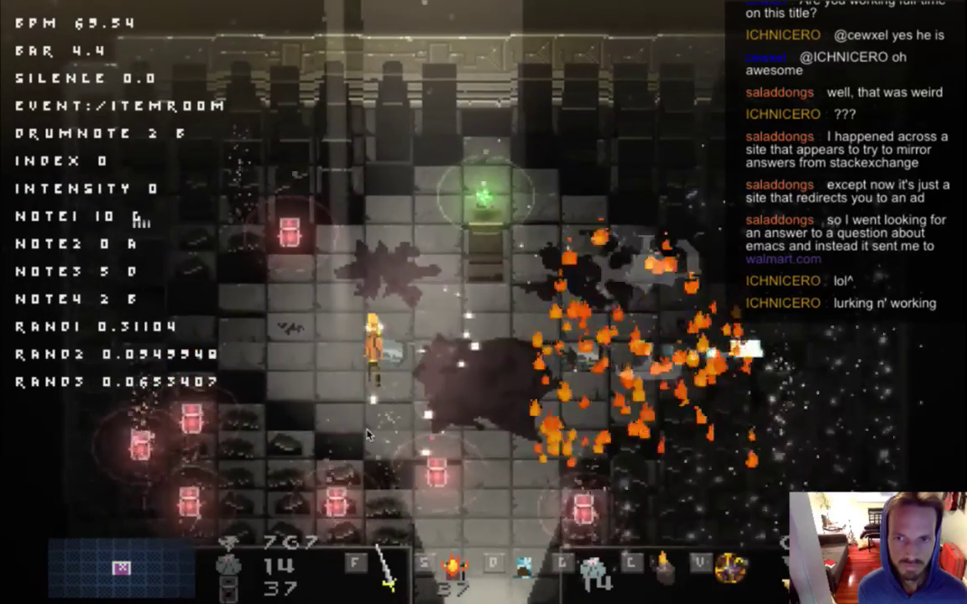
pyautogui.press('Right')
pyautogui.press('Down')
pyautogui.press('Right')
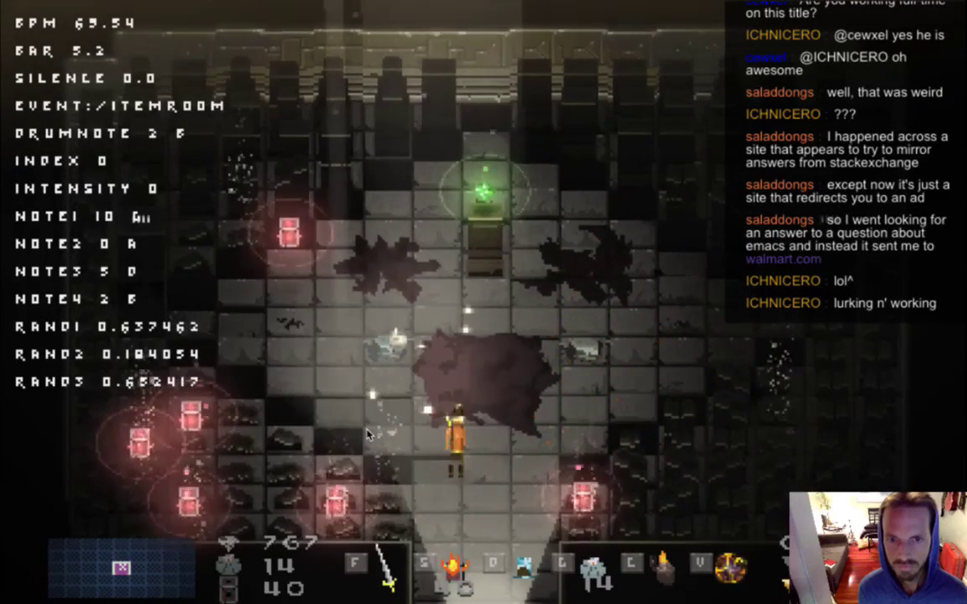
pyautogui.press('Up')
# Step: Open the inventory and compare the Equipment icons of the Nano Sword, Cactus, Tophat Drone and Matter Bomb
pyautogui.press('Tab')
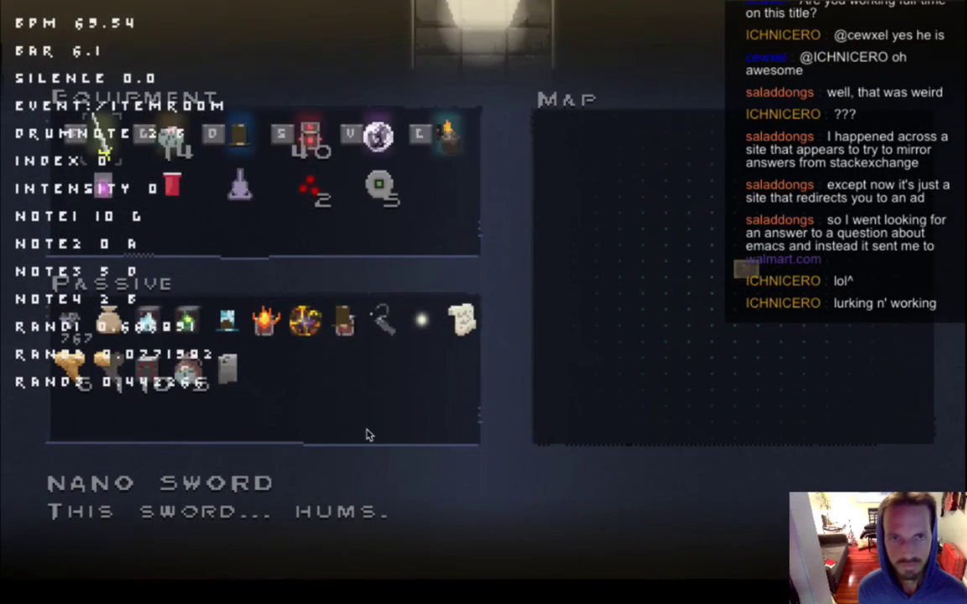
pyautogui.press('Right')
pyautogui.press('Right')
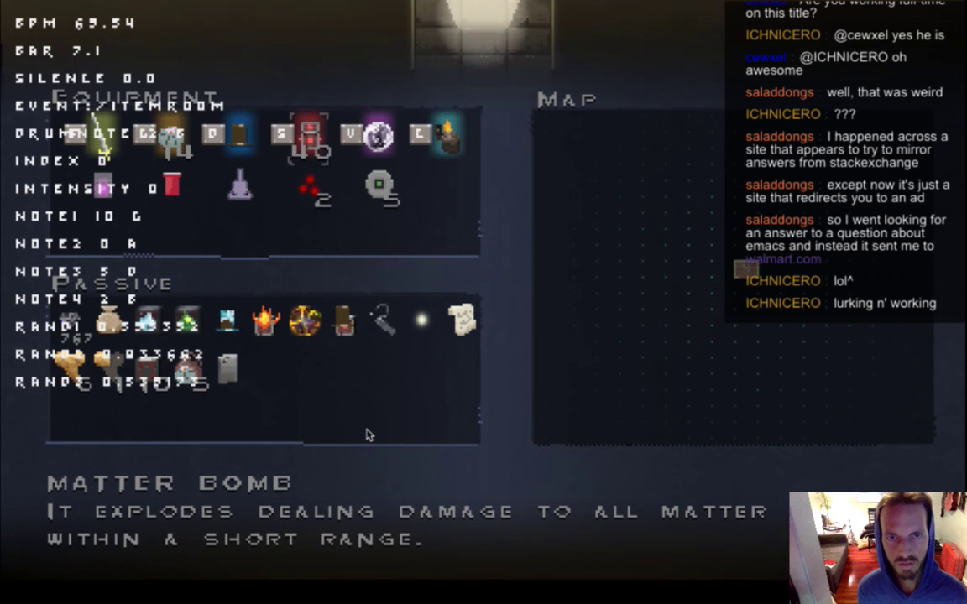
pyautogui.press('Left')
pyautogui.press('Left')
pyautogui.press('Right')
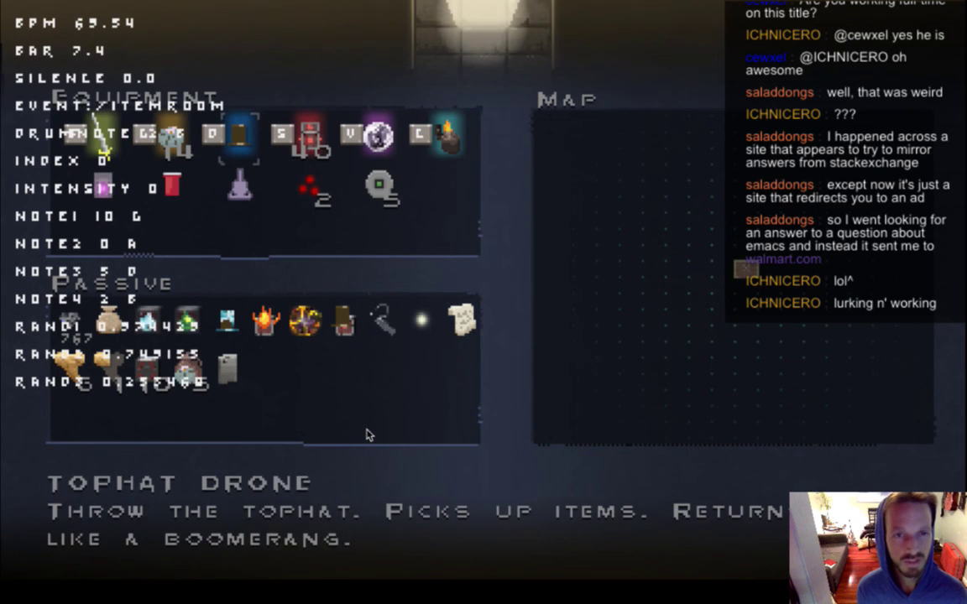
pyautogui.press('Right')
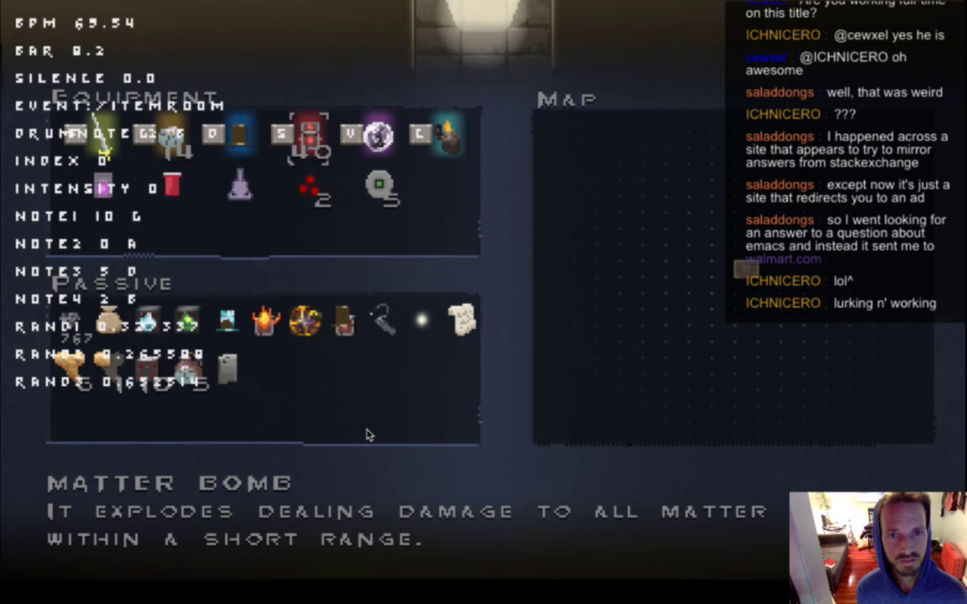
pyautogui.press('Left')
pyautogui.press('Left')
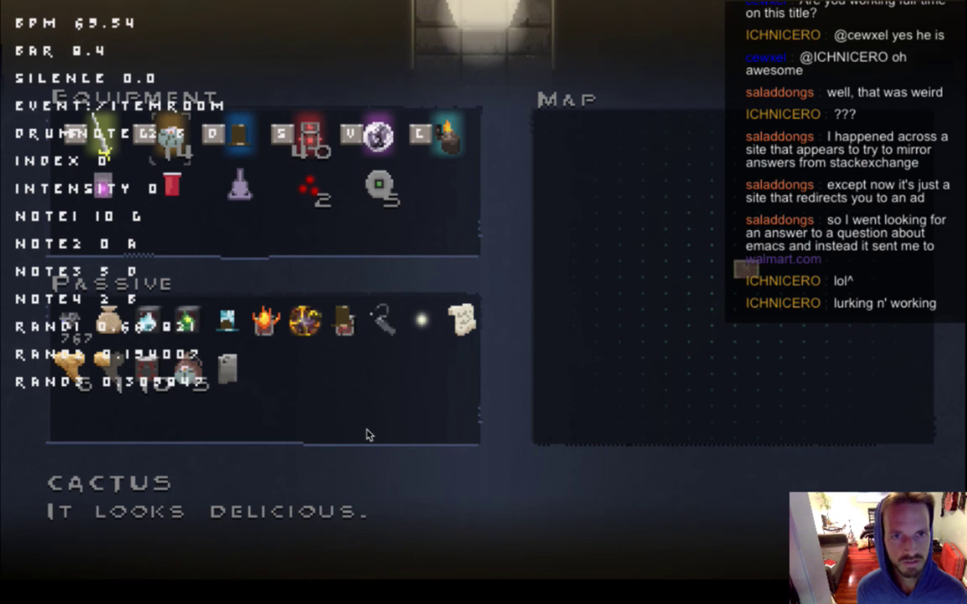
pyautogui.press('Left')
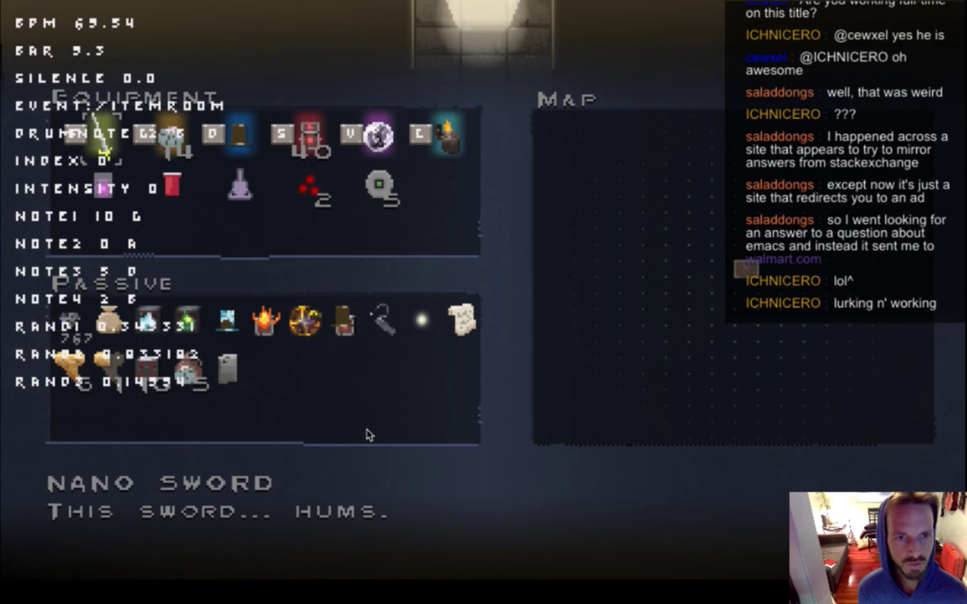
# Step: Examine the Matter Bomb Container icon among the inventory's Passive items
pyautogui.press('Right')
pyautogui.press('Down')
pyautogui.press('Down')
pyautogui.press('Down')
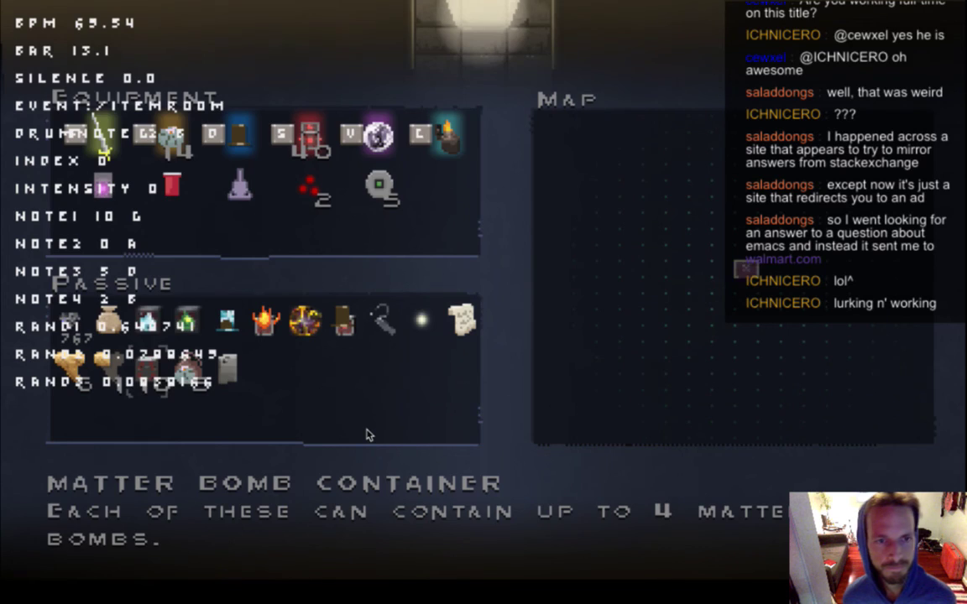
# Step: Quit the game, switch to Photoshop, and hide the slice outlines in Hud.psd
pyautogui.press('super+q')
pyautogui.press('super+Tab')
pyautogui.press('super+Tab')
pyautogui.press('super+Tab')
pyautogui.click(309, 304)
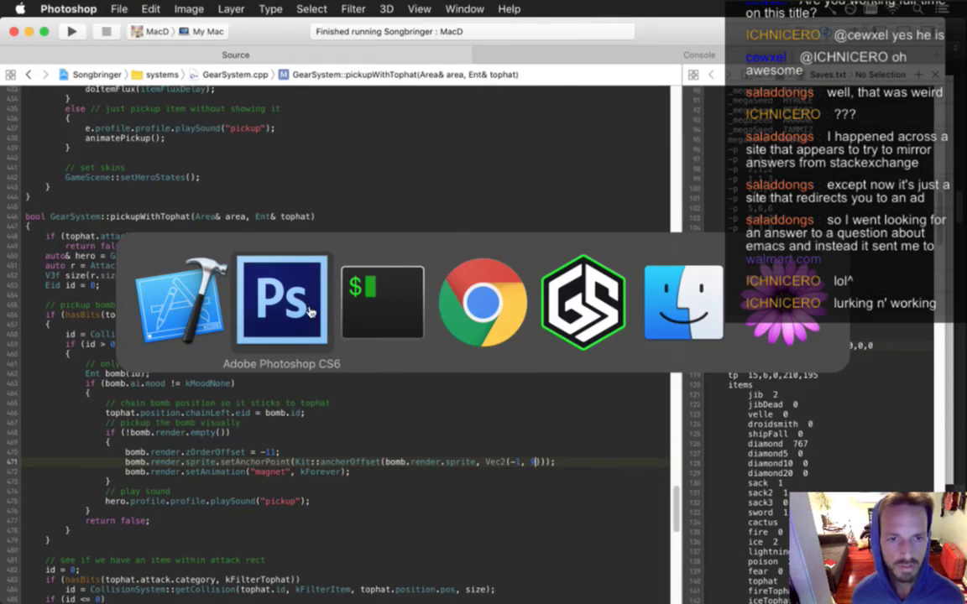
pyautogui.click(309, 305)
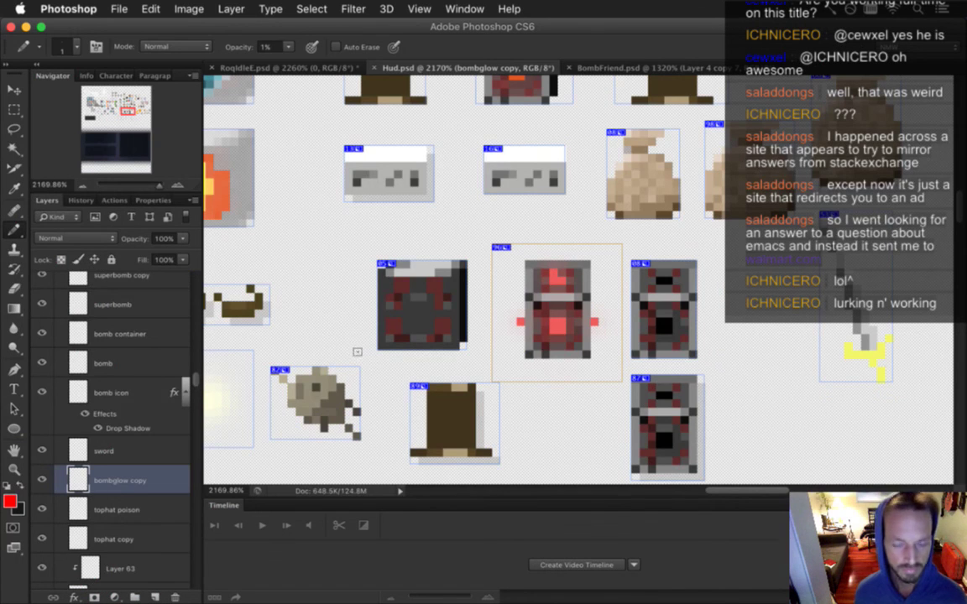
pyautogui.press('super+h')
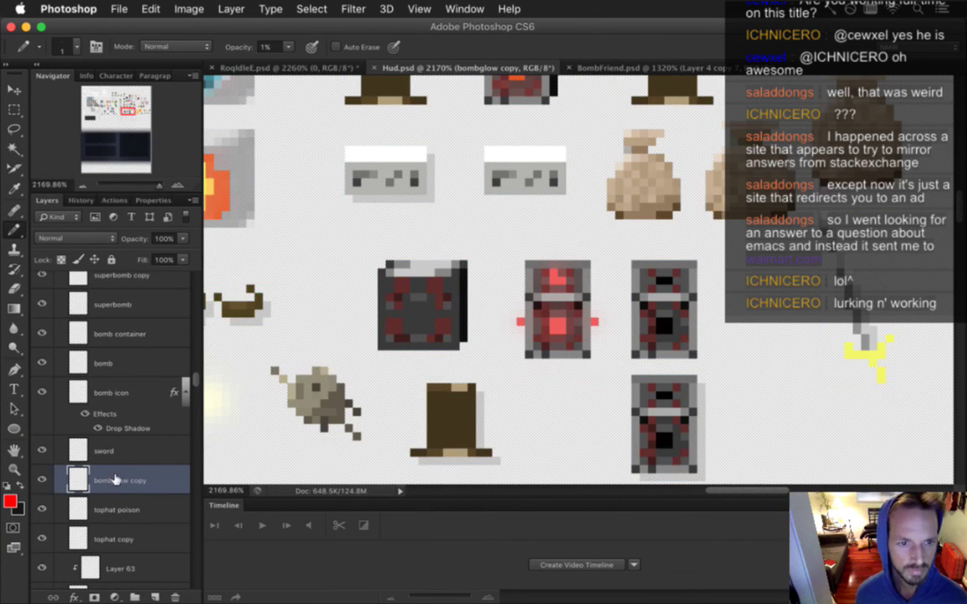
# Step: Measure the dark front face of the bomb container sprite with a rectangular marquee
pyautogui.press('i')
pyautogui.click(347, 249)
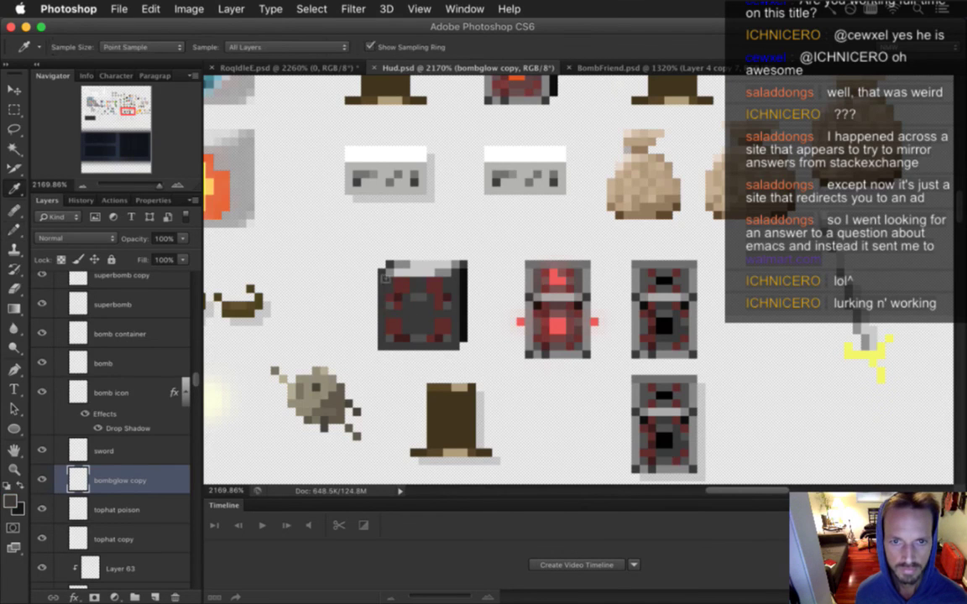
pyautogui.press('b')
pyautogui.press('m')
pyautogui.moveTo(380, 267); pyautogui.dragTo(441, 348)
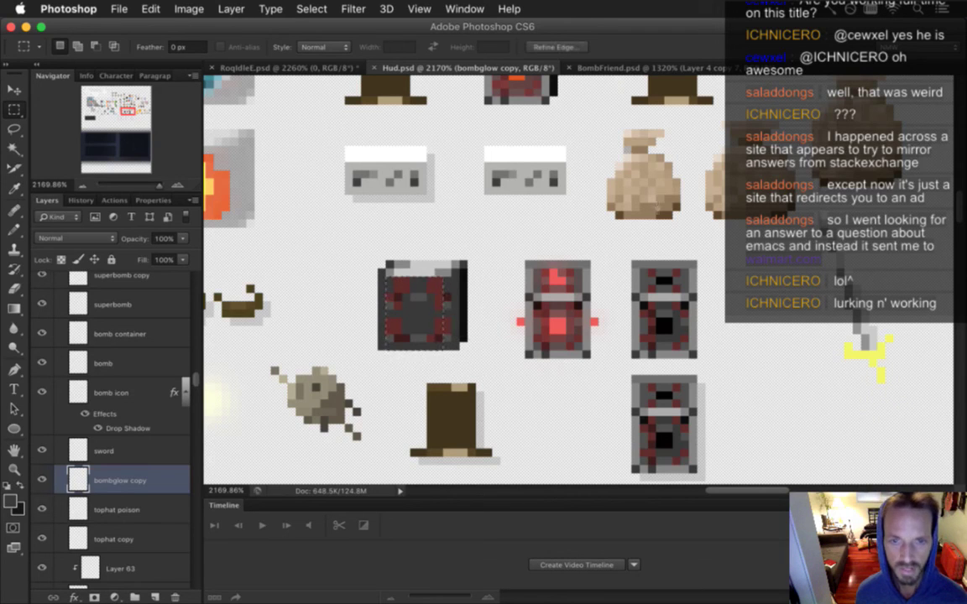
# Step: Switch to Calculator and multiply 9 by 0.62
pyautogui.moveTo(965, 146)
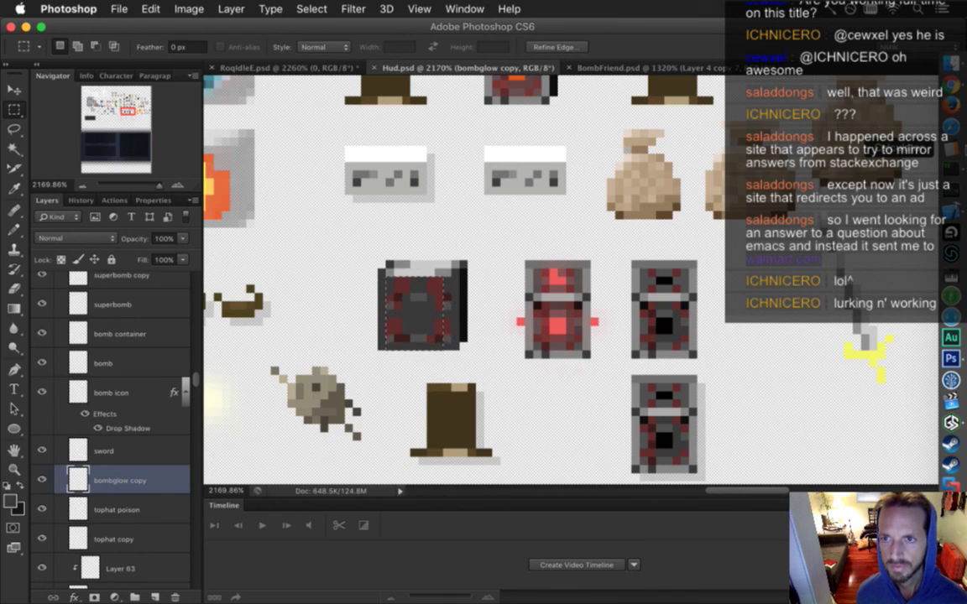
pyautogui.click(952, 150)
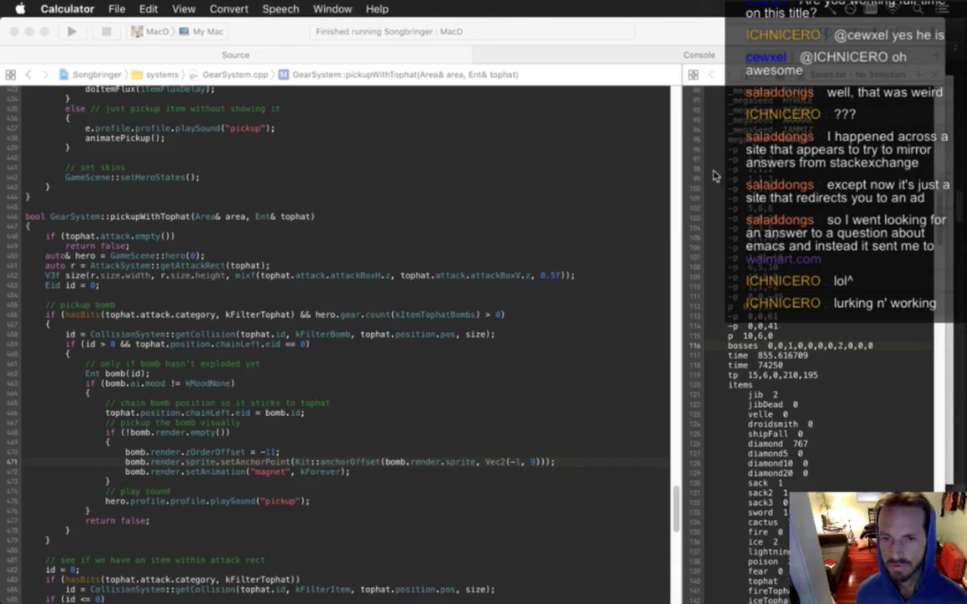
pyautogui.click(613, 199)
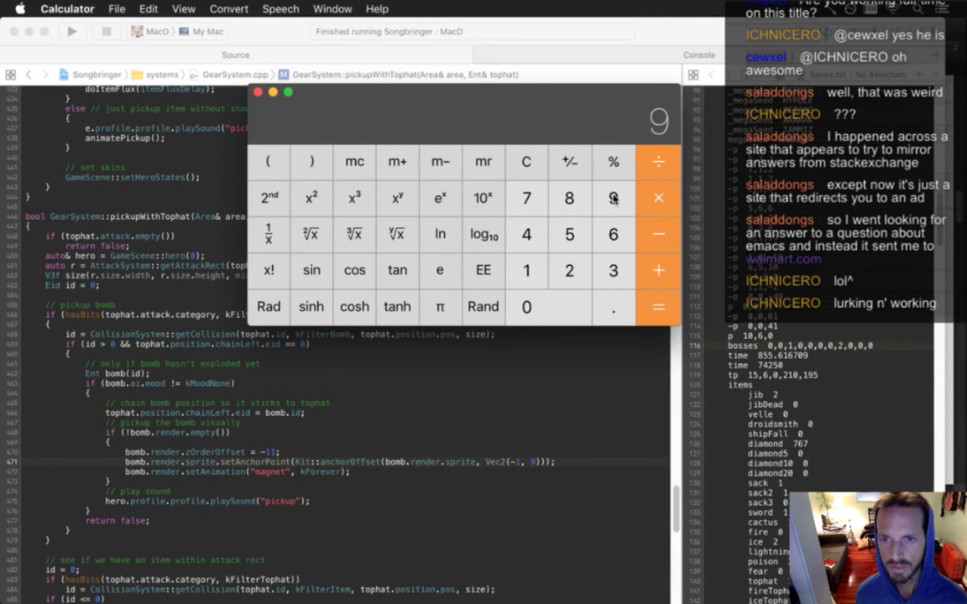
pyautogui.click(662, 197)
pyautogui.press('.')
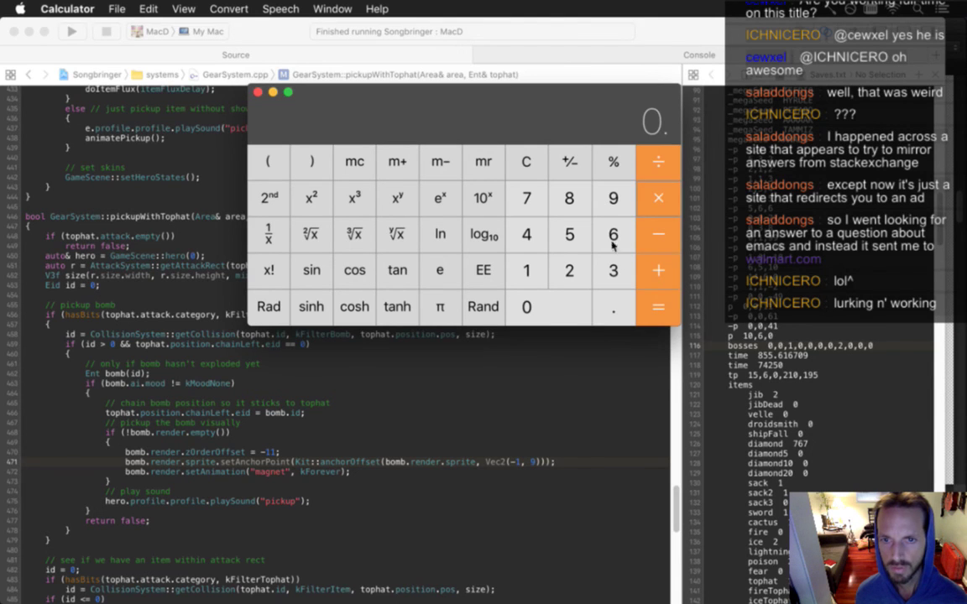
pyautogui.press('6')
pyautogui.click(583, 276)
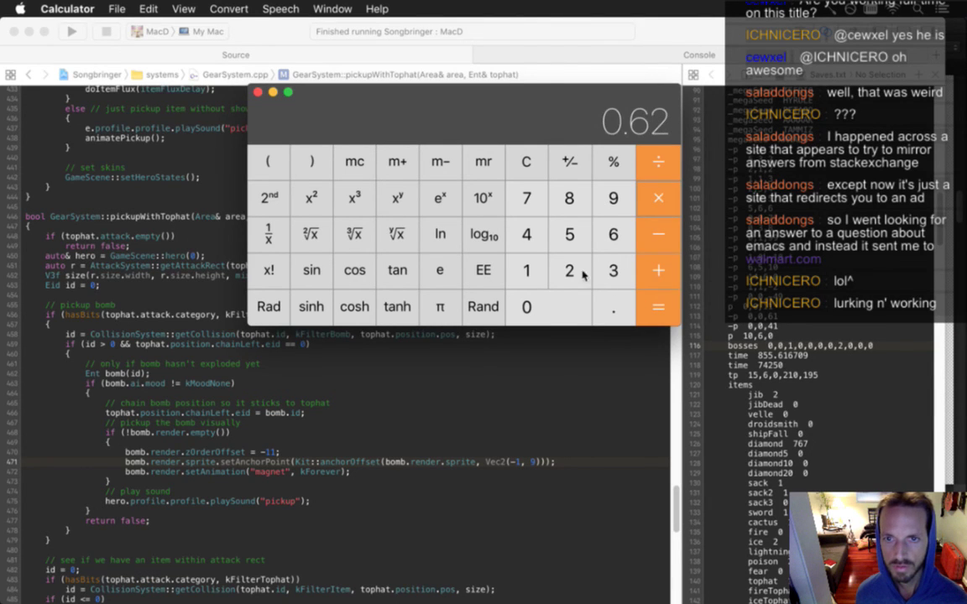
pyautogui.click(653, 310)
# Step: Back in Photoshop, clear the selection, then sample the bomb container's grey edge and set the Pencil tool to 100% opacity
pyautogui.press('super+Tab')
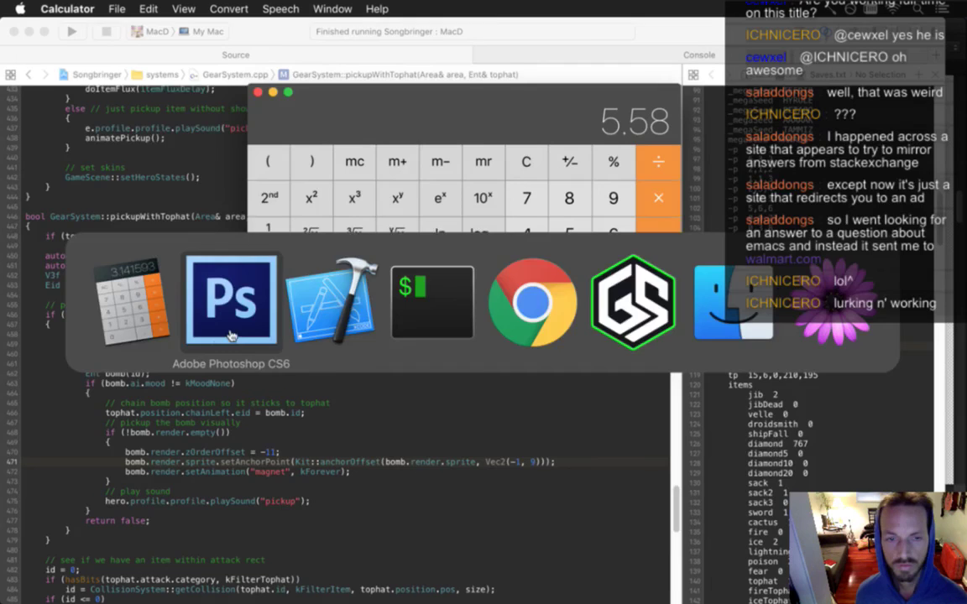
pyautogui.press('super+d')
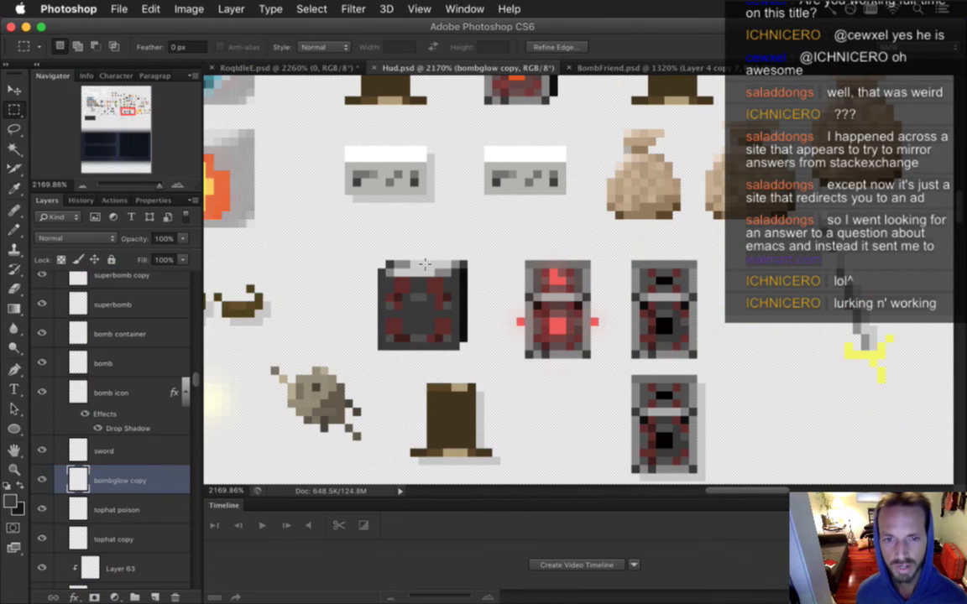
pyautogui.press('i')
pyautogui.click(392, 275)
pyautogui.press('b')
pyautogui.click(352, 258)
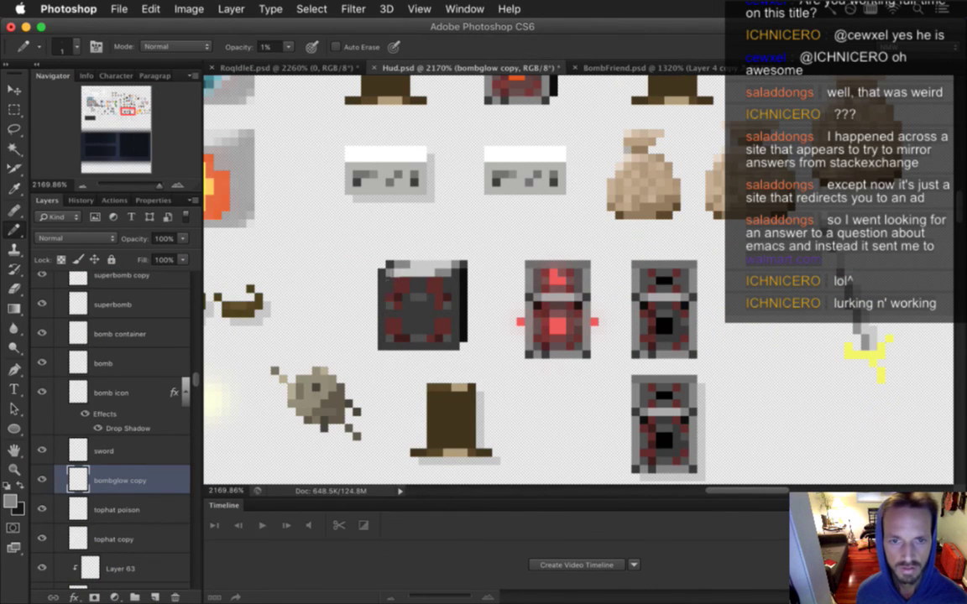
pyautogui.press('0')
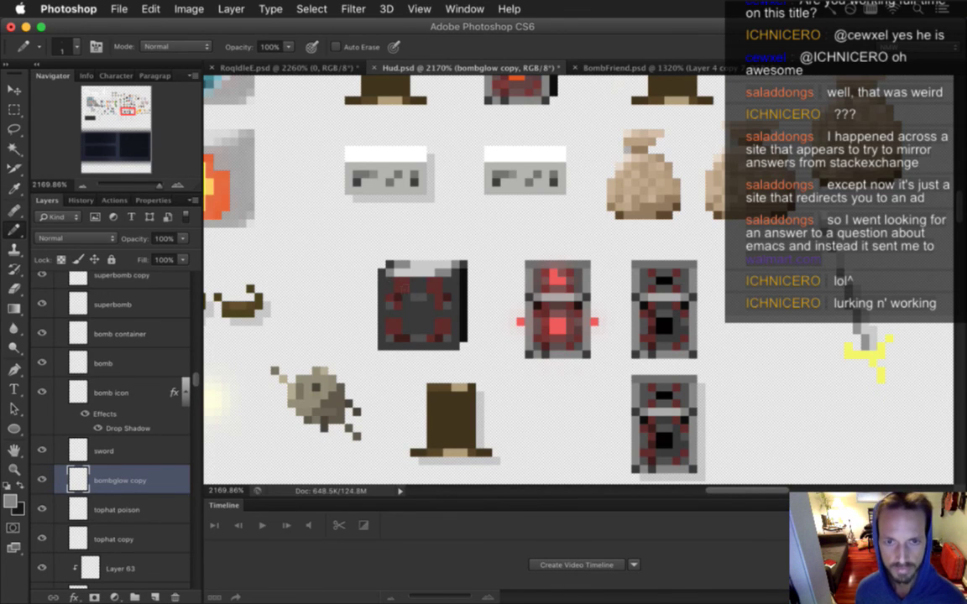
# Step: Toggle the bombglow copy layer's visibility off and on to check which sprite it holds
pyautogui.press('i')
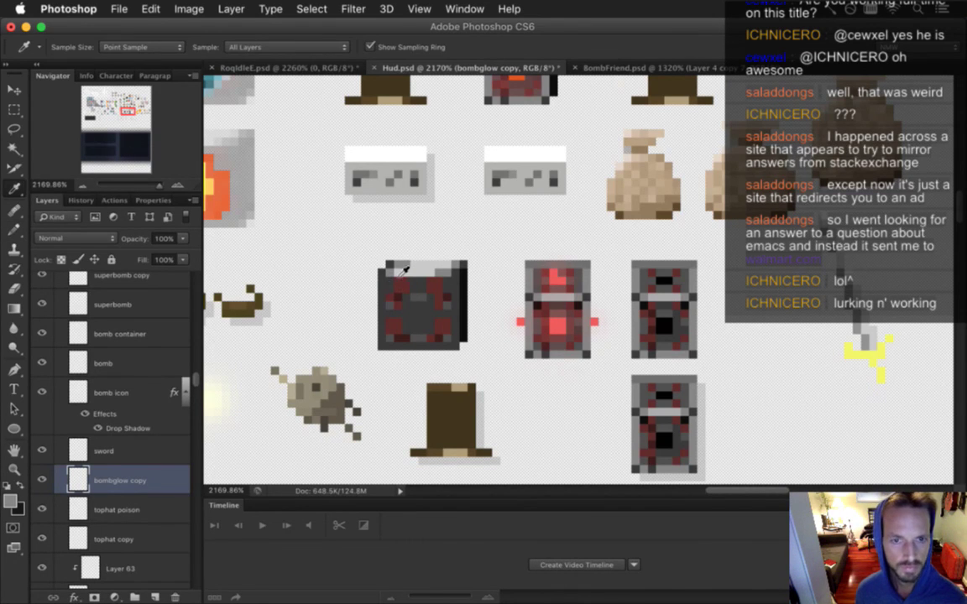
pyautogui.press('e')
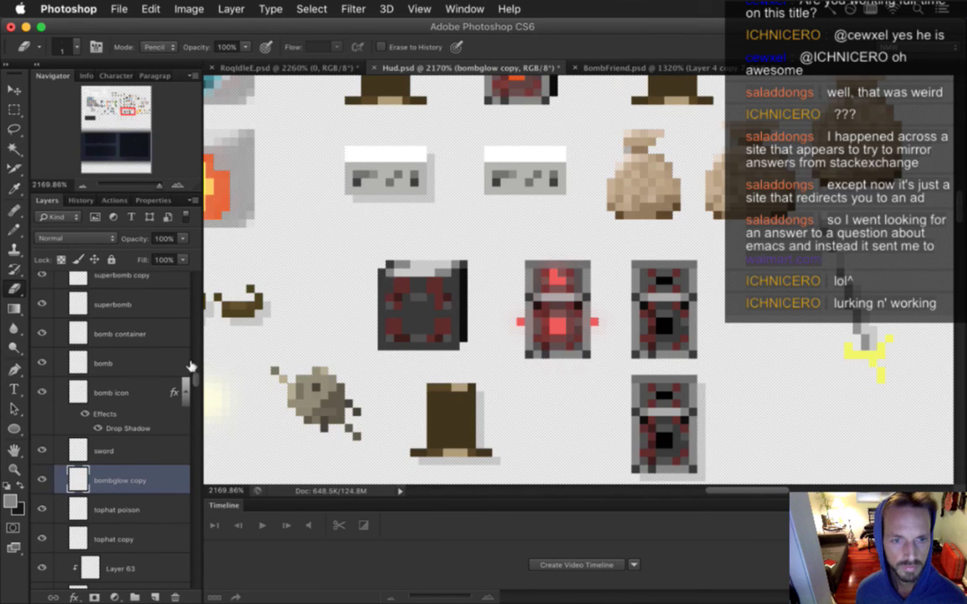
pyautogui.click(43, 479)
pyautogui.click(42, 479)
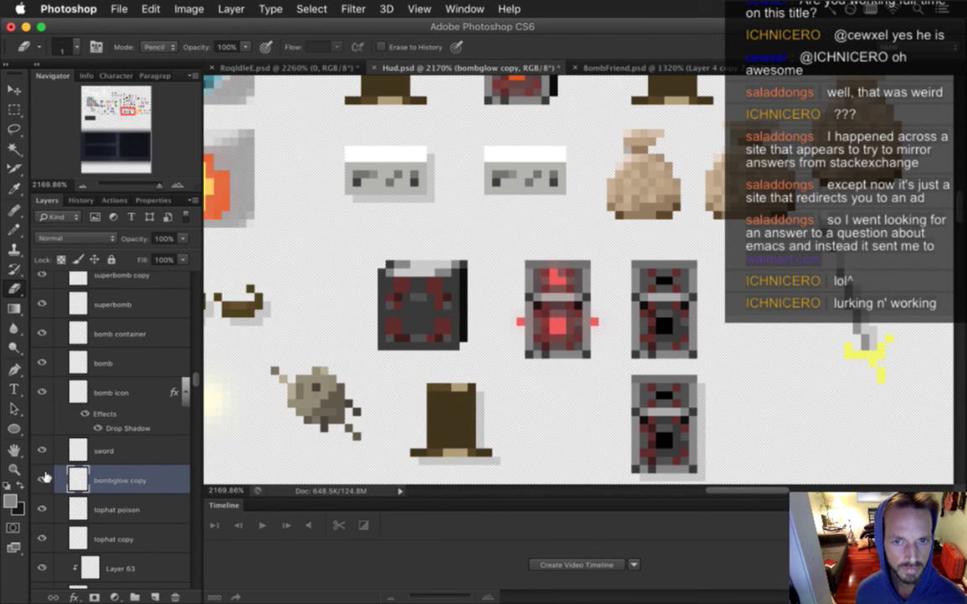
# Step: On the bomb container layer, use the Pencil tool to draw a solid grey lid above the dark body
pyautogui.press('v')
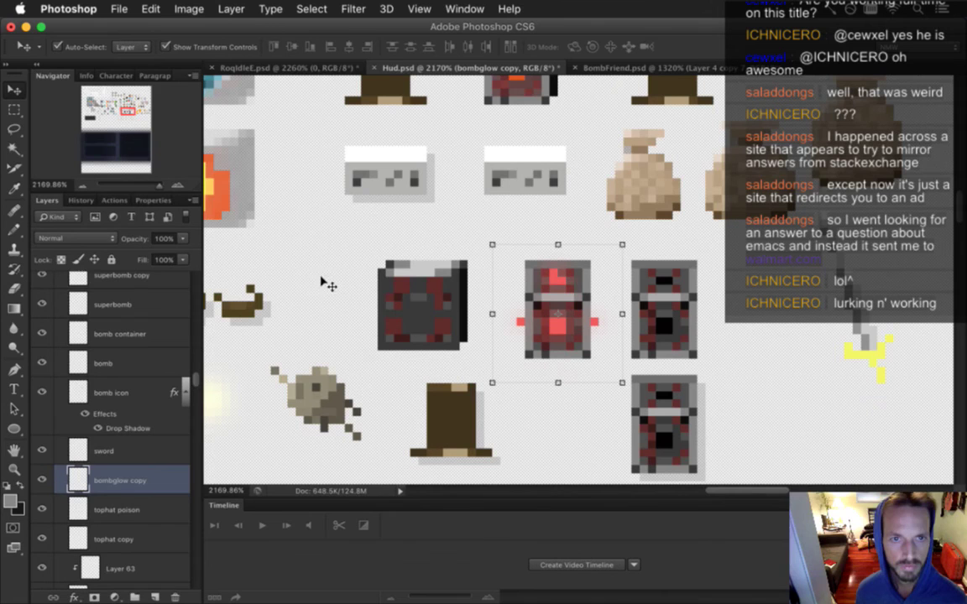
pyautogui.click(384, 267)
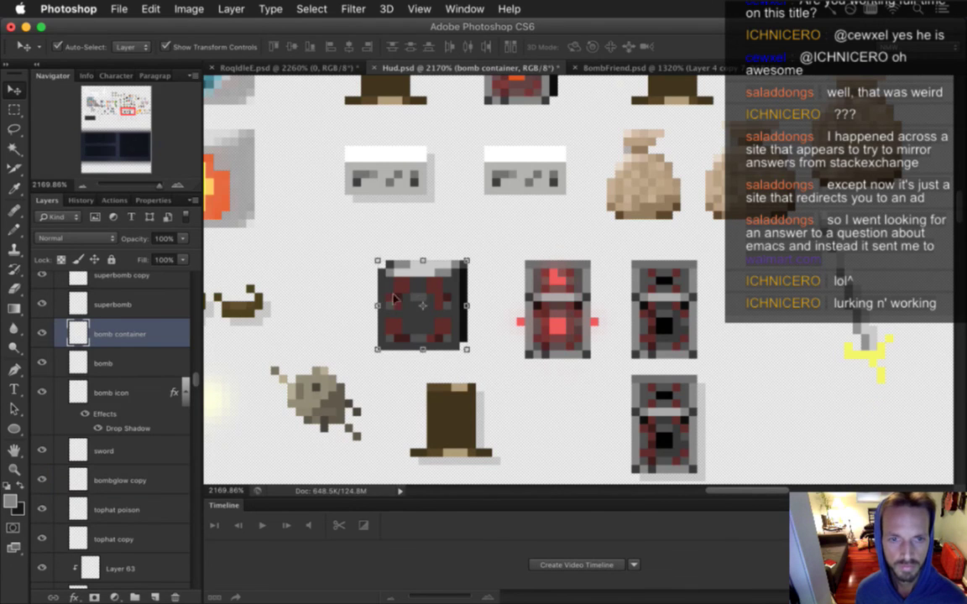
pyautogui.press('i')
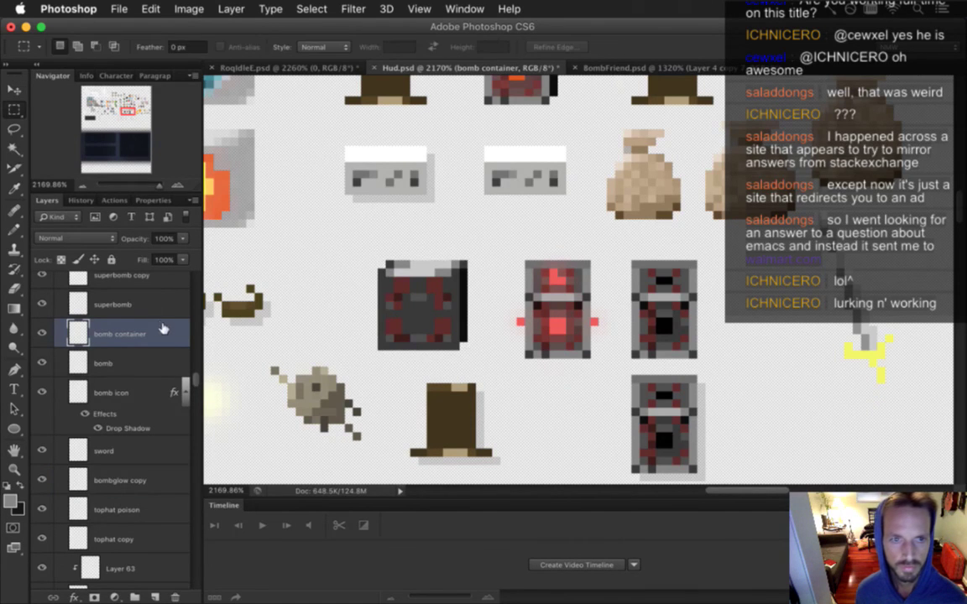
pyautogui.click(347, 248)
pyautogui.press('b')
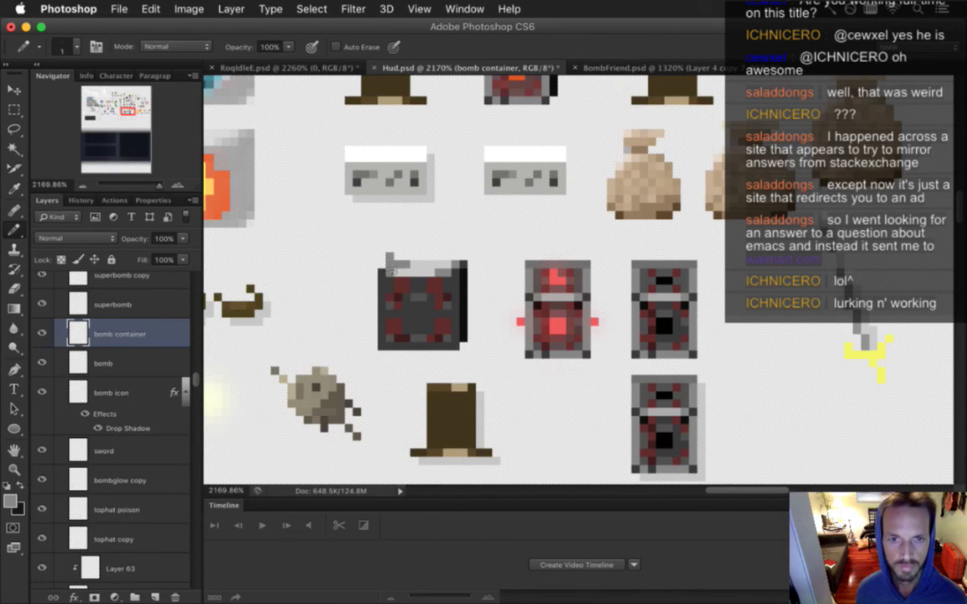
pyautogui.moveTo(395, 258); pyautogui.dragTo(447, 263)
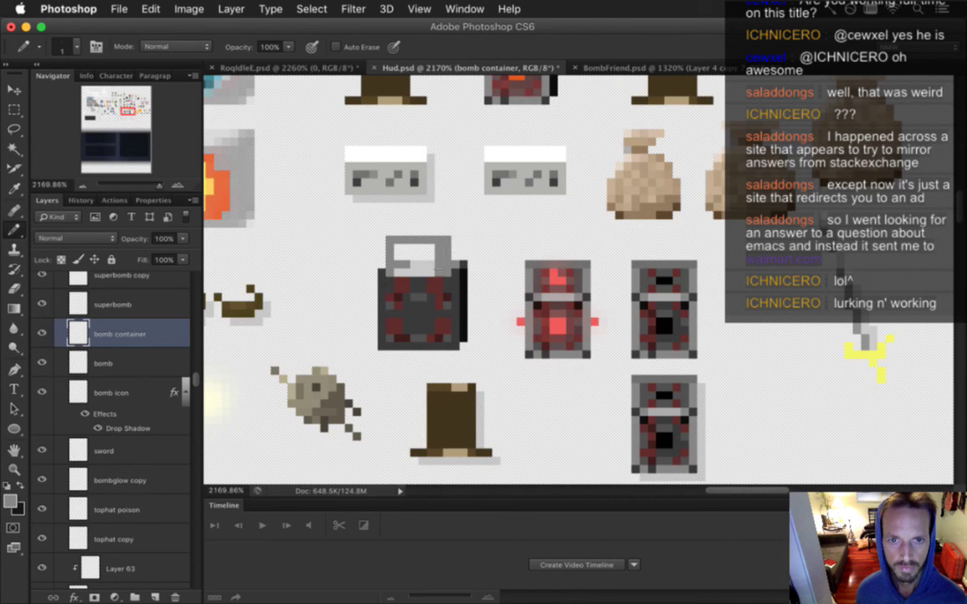
pyautogui.keyDown('alt'); pyautogui.click(362, 243); pyautogui.keyUp('alt')
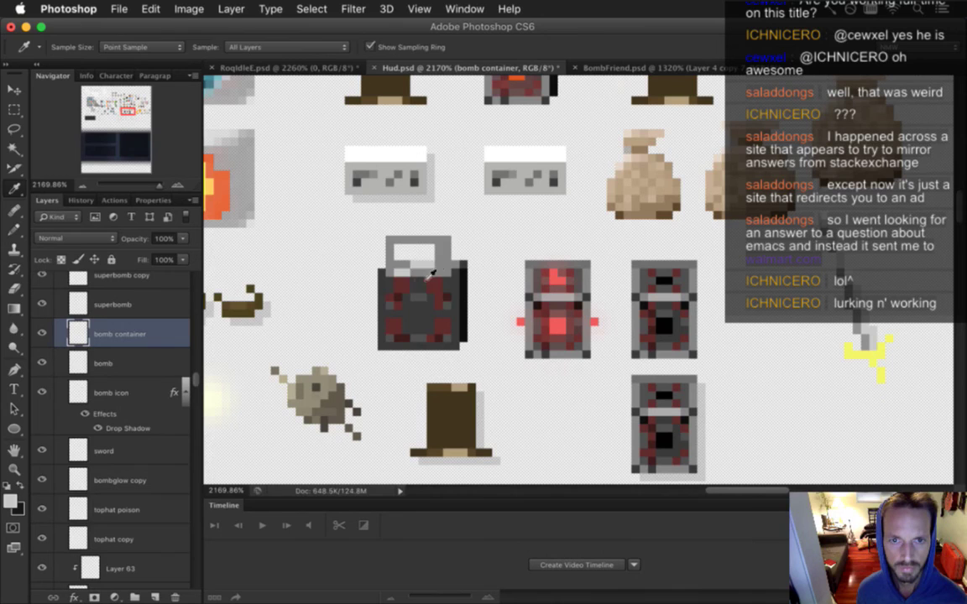
pyautogui.moveTo(431, 264)
pyautogui.mouseDown()
pyautogui.moveTo(399, 249)
pyautogui.moveTo(423, 252)
pyautogui.mouseUp()
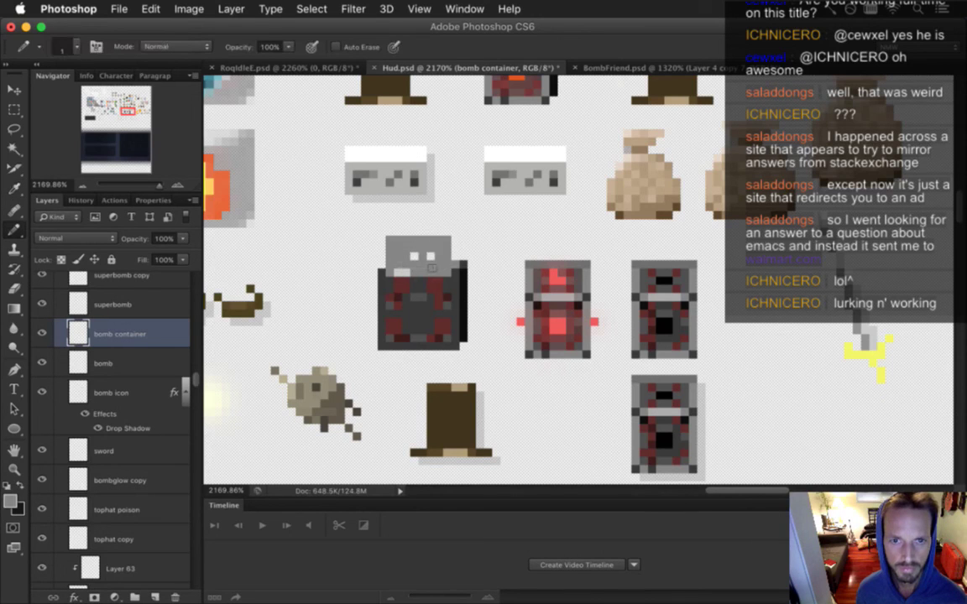
# Step: Frame the bomb container's grey lid in the body's dark grey and widen the light highlight at the lid's base
pyautogui.keyDown('alt'); pyautogui.click(414, 262); pyautogui.keyUp('alt')
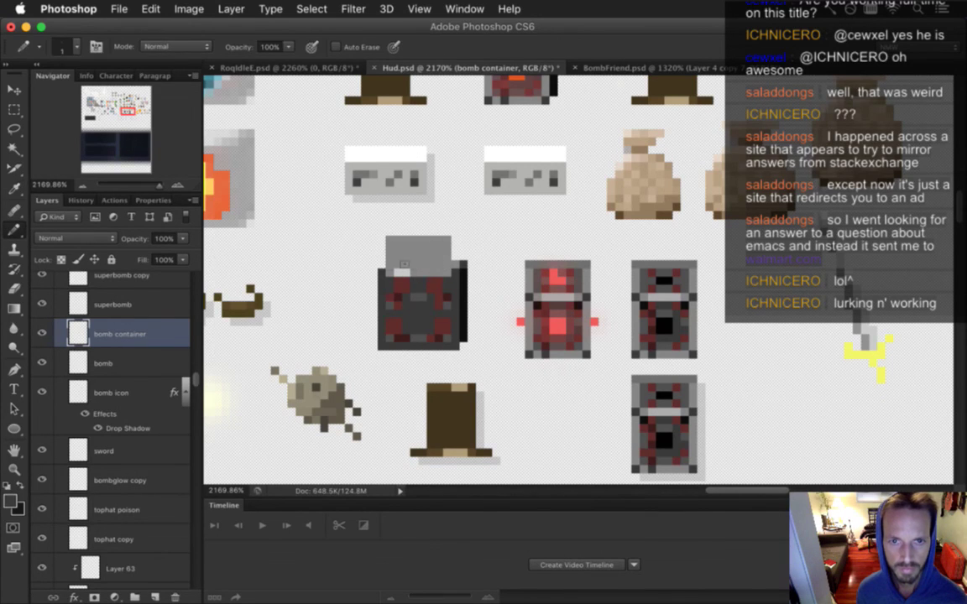
pyautogui.moveTo(381, 264)
pyautogui.mouseDown()
pyautogui.moveTo(381, 241)
pyautogui.moveTo(448, 242)
pyautogui.mouseUp()
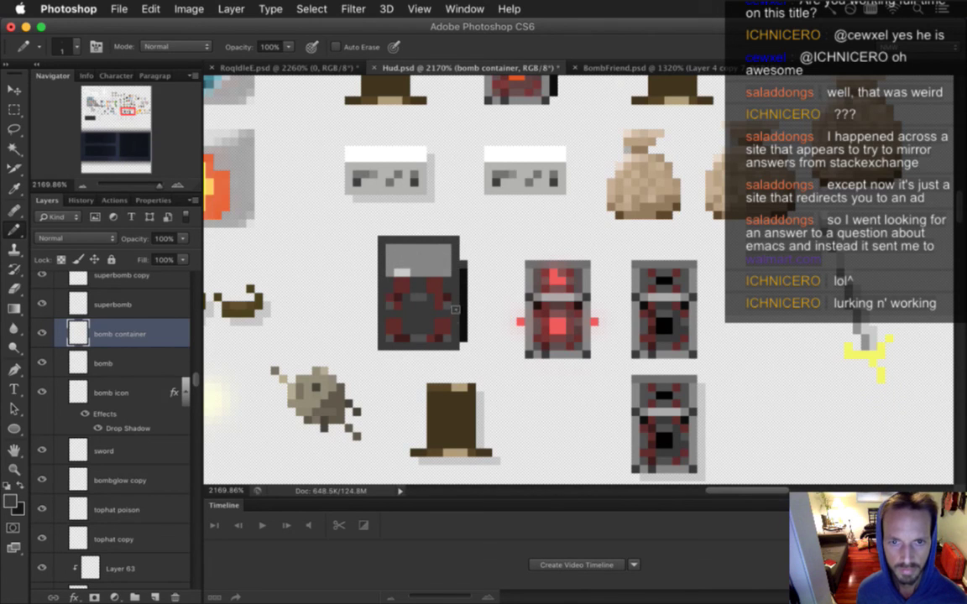
pyautogui.keyDown('alt'); pyautogui.click(402, 274); pyautogui.keyUp('alt')
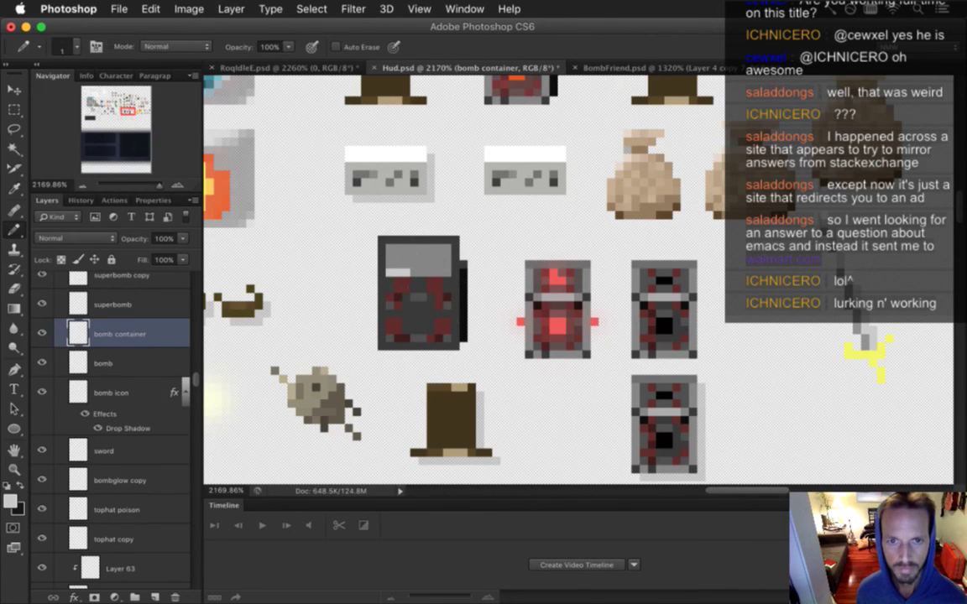
# Step: Darken the bomb container's lid with a black top row and dark grey pixels, and erase the black strip along the body's side
pyautogui.press('i')
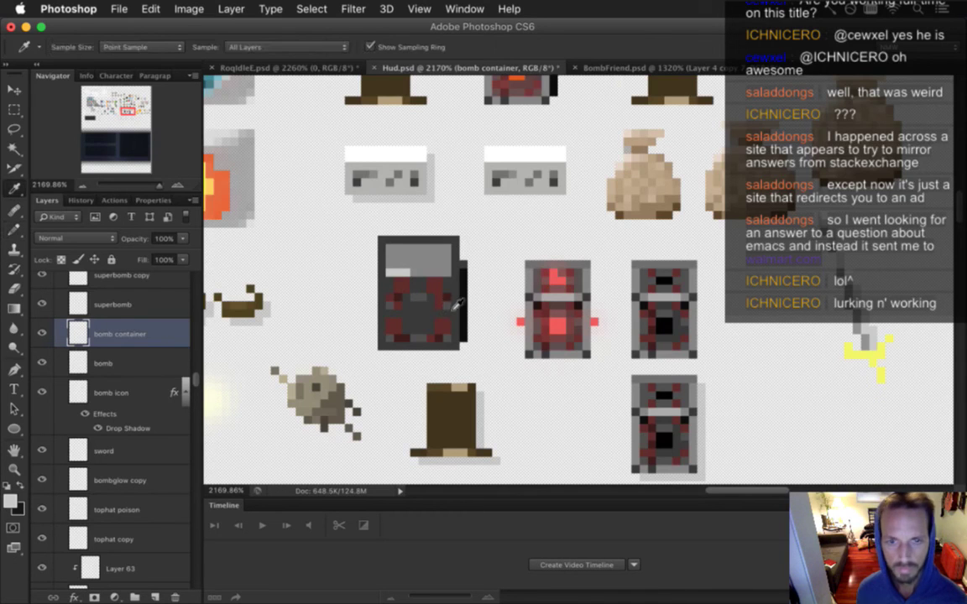
pyautogui.click(464, 285)
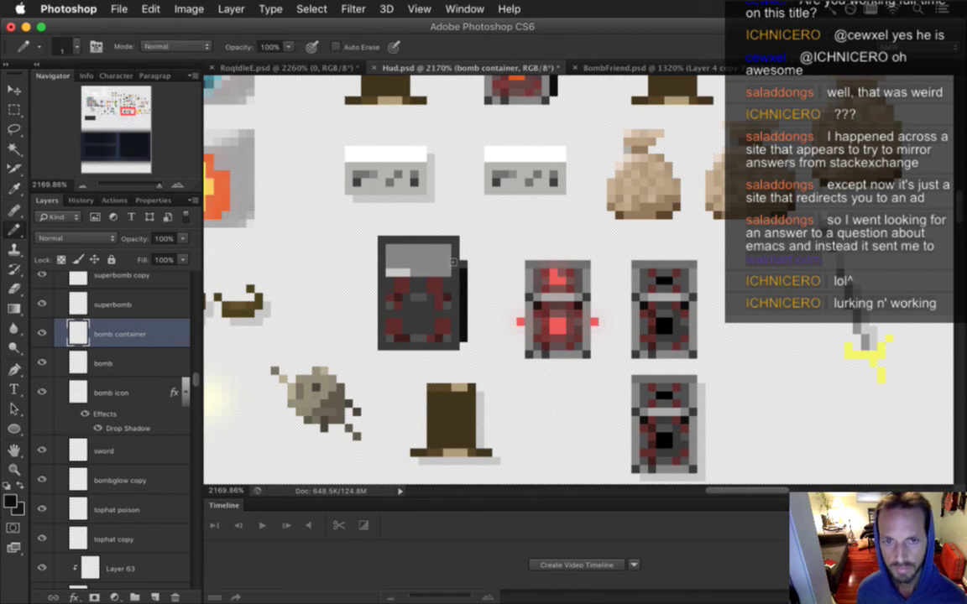
pyautogui.keyDown('alt'); pyautogui.click(379, 253); pyautogui.keyUp('alt')
pyautogui.moveTo(390, 249)
pyautogui.mouseDown()
pyautogui.moveTo(447, 249)
pyautogui.moveTo(430, 257)
pyautogui.mouseUp()
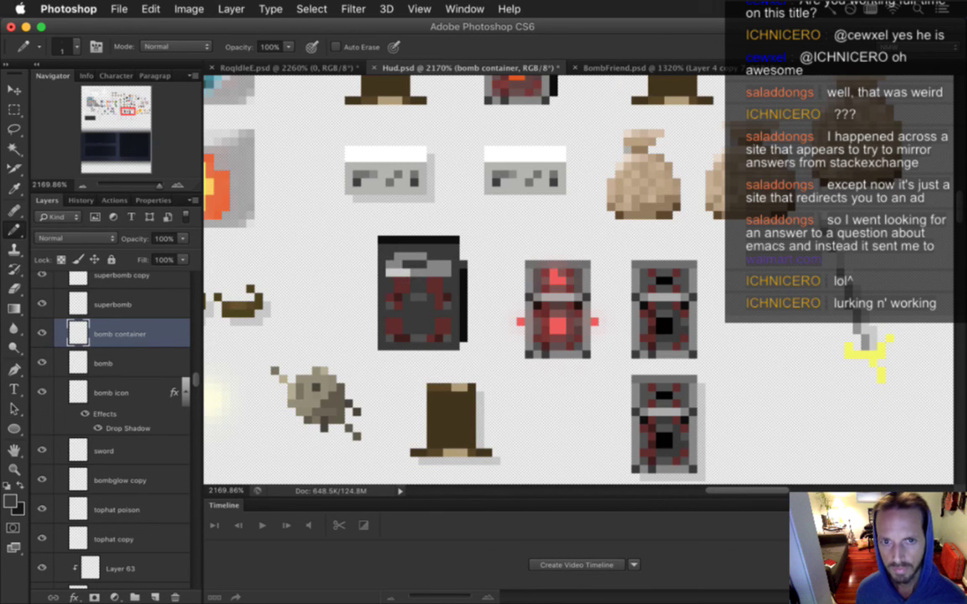
pyautogui.press('e')
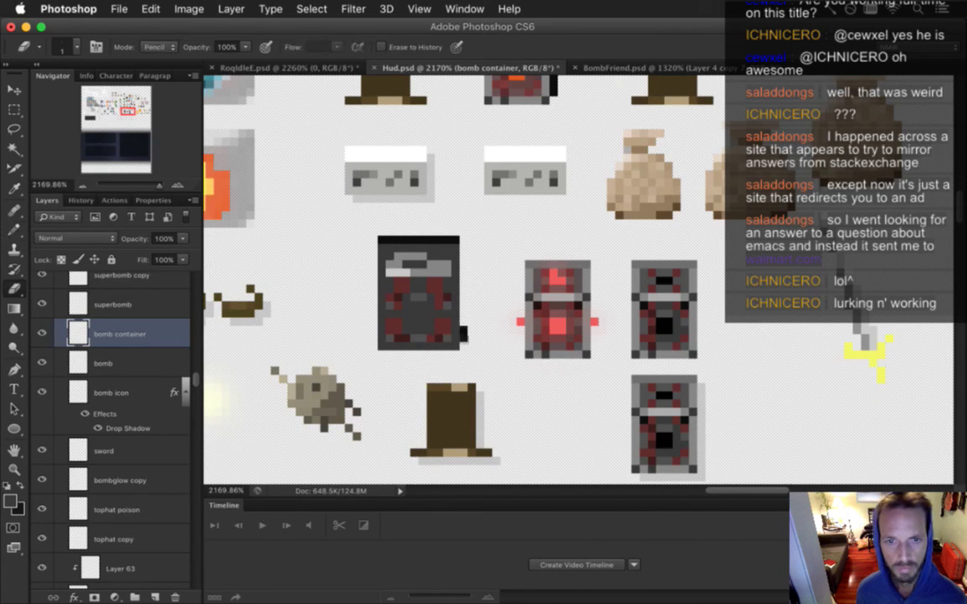
# Step: Rework the light and mid-grey highlight pixels along the bomb container's lid, then save Hud.psd
pyautogui.press('i')
pyautogui.click(390, 289)
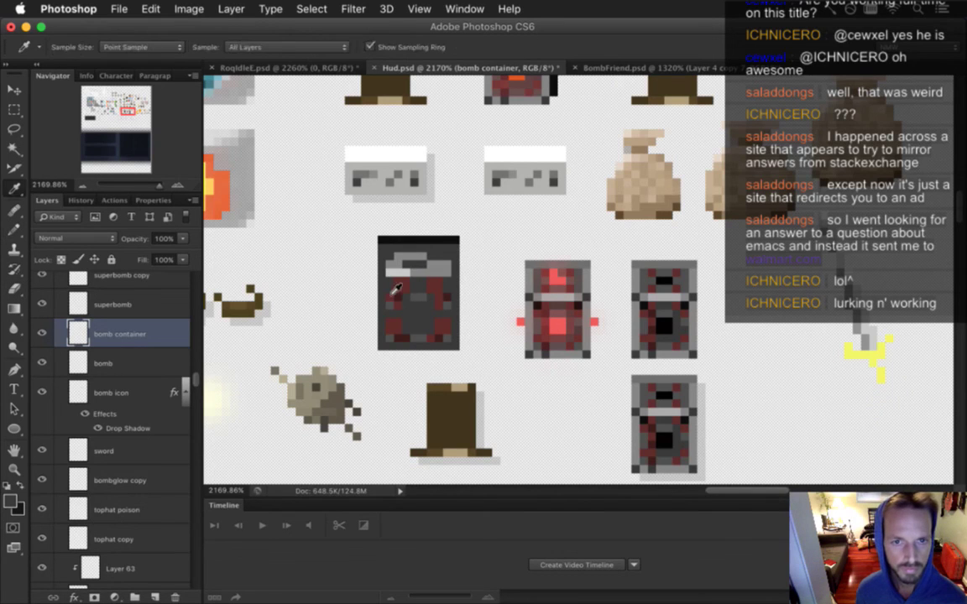
pyautogui.press('b')
pyautogui.click(390, 272)
pyautogui.keyDown('alt'); pyautogui.click(370, 256); pyautogui.keyUp('alt')
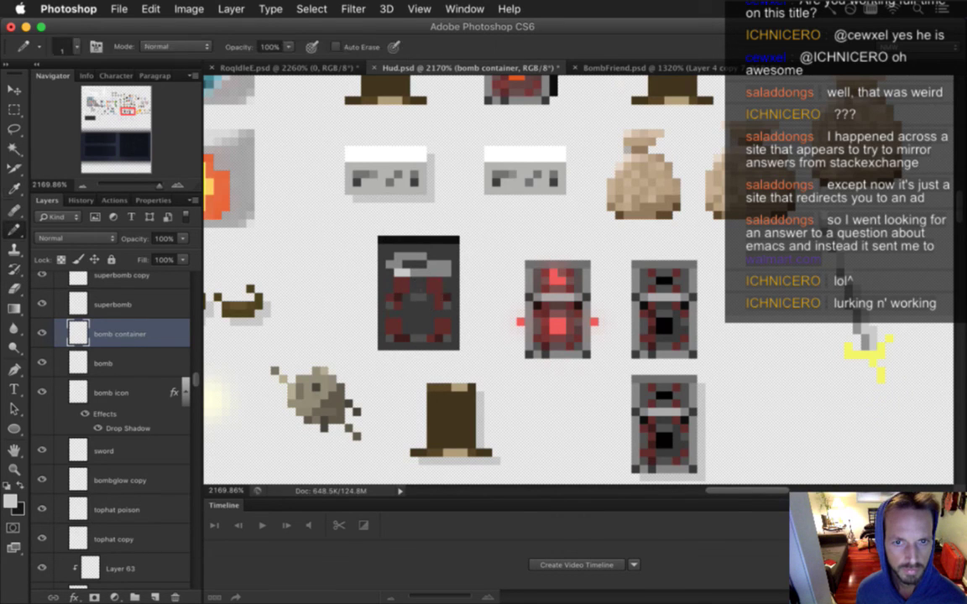
pyautogui.keyDown('alt'); pyautogui.click(355, 235); pyautogui.keyUp('alt')
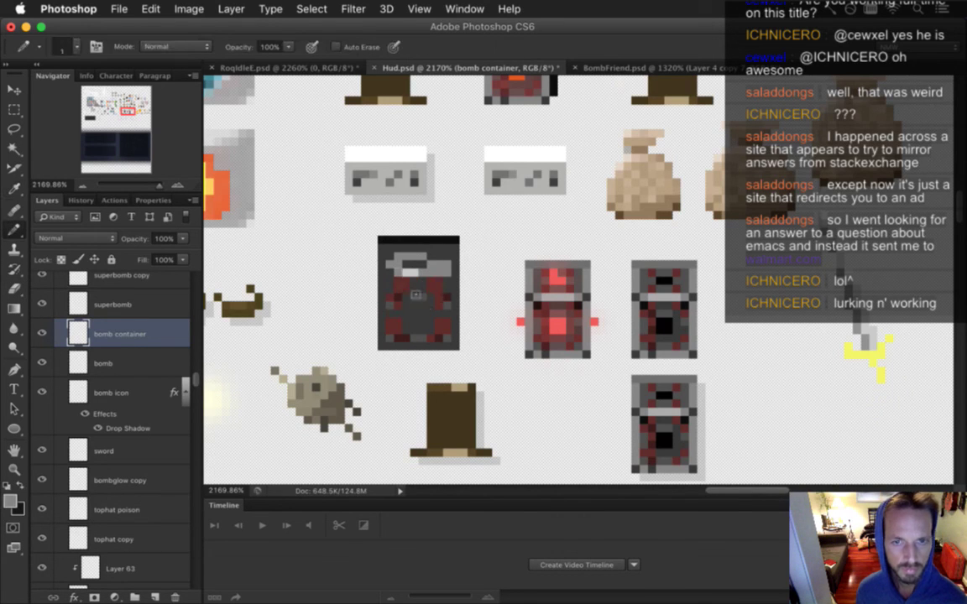
pyautogui.keyDown('alt'); pyautogui.click(376, 243); pyautogui.keyUp('alt')
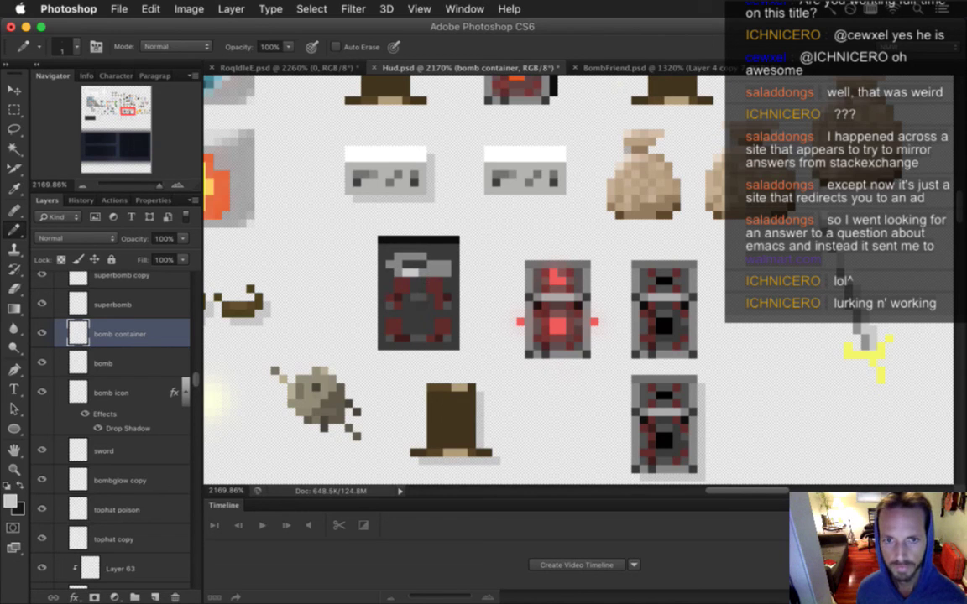
pyautogui.press('super+s')
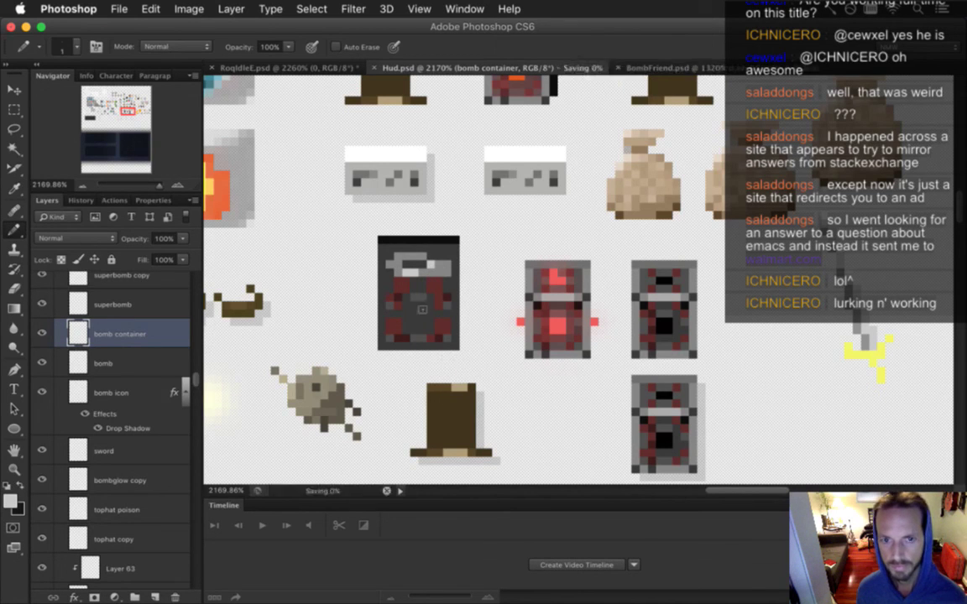
# Step: Sample the body's dark red and paint a dark red band across the bomb container's lid
pyautogui.keyDown('alt'); pyautogui.click(405, 291); pyautogui.keyUp('alt')
pyautogui.click(399, 258)
pyautogui.click(407, 257)
pyautogui.click(414, 258)
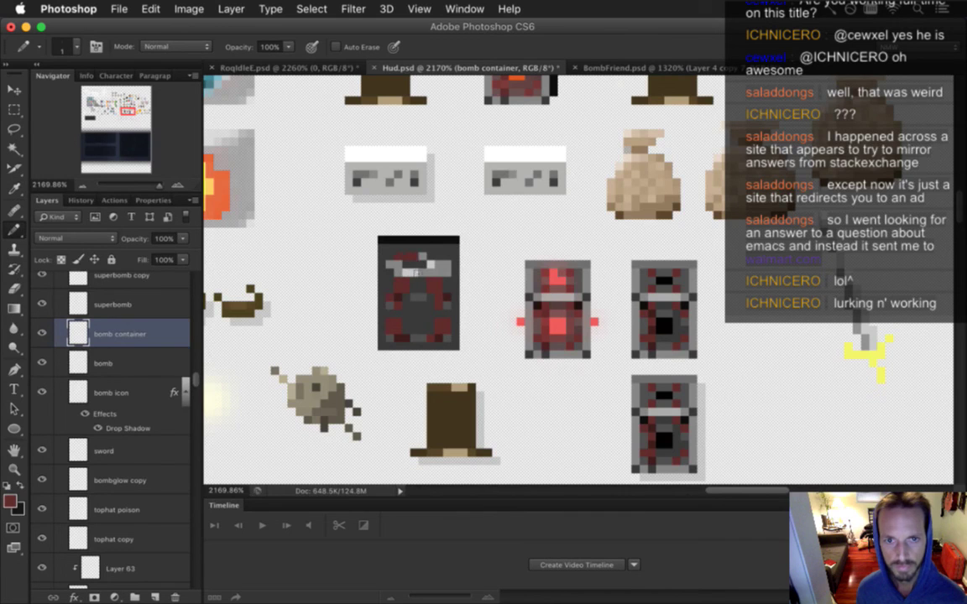
pyautogui.click(398, 265)
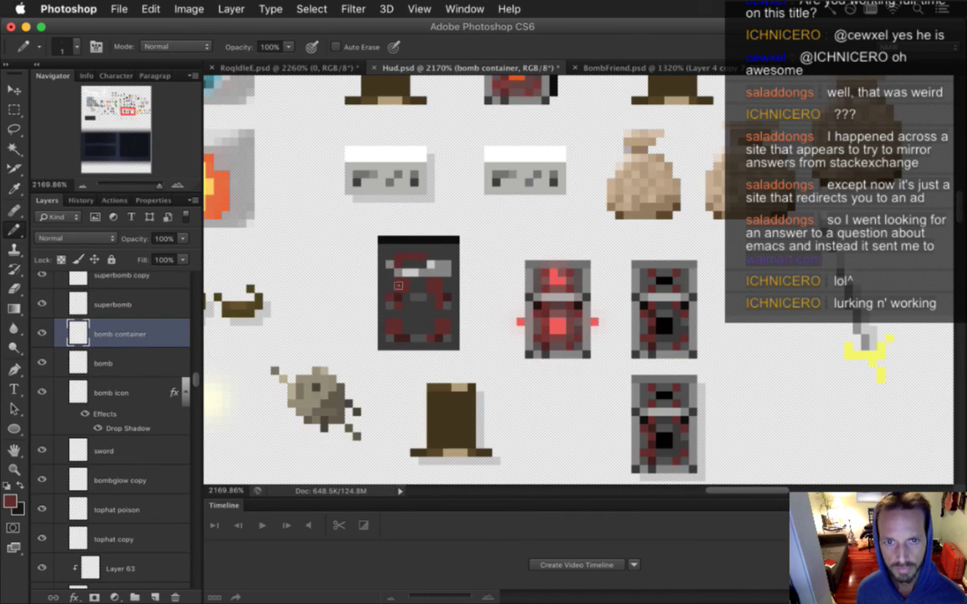
# Step: Sample bright red from the glowing bomb and recolour the red blocks on both sides of the bomb container's body
pyautogui.keyDown('alt'); pyautogui.click(557, 323); pyautogui.keyUp('alt')
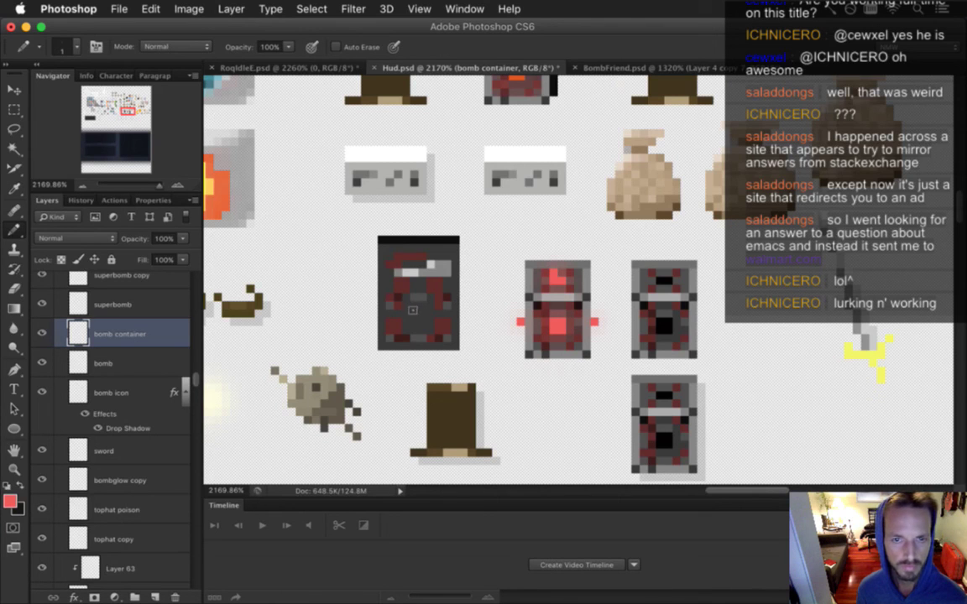
pyautogui.moveTo(397, 322)
pyautogui.mouseDown()
pyautogui.moveTo(389, 322)
pyautogui.moveTo(398, 344)
pyautogui.moveTo(446, 330)
pyautogui.mouseUp()
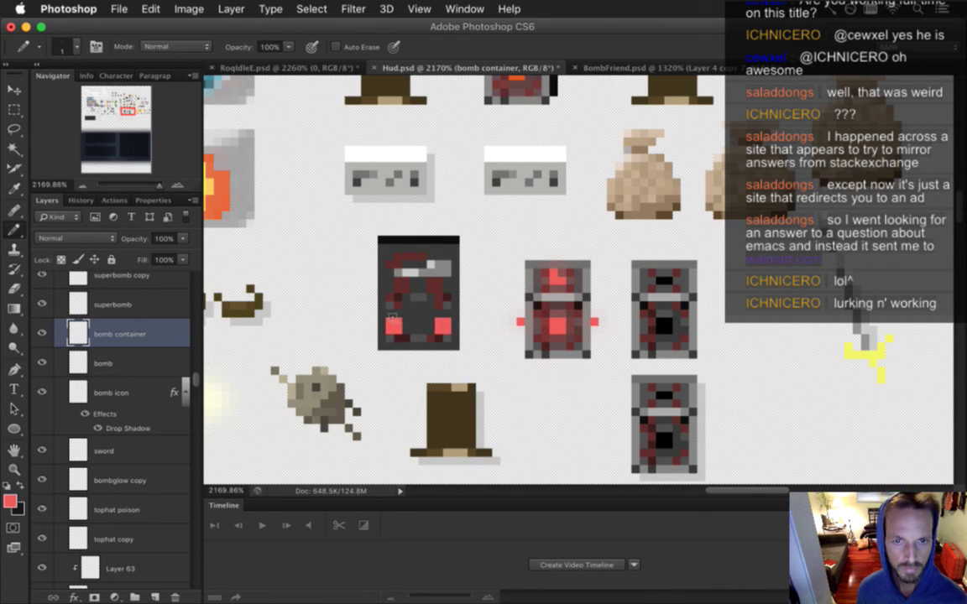
pyautogui.click(398, 305)
pyautogui.click(438, 305)
pyautogui.click(446, 297)
pyautogui.click(398, 282)
pyautogui.moveTo(398, 289)
pyautogui.mouseDown()
pyautogui.moveTo(438, 289)
pyautogui.moveTo(431, 281)
pyautogui.mouseUp()
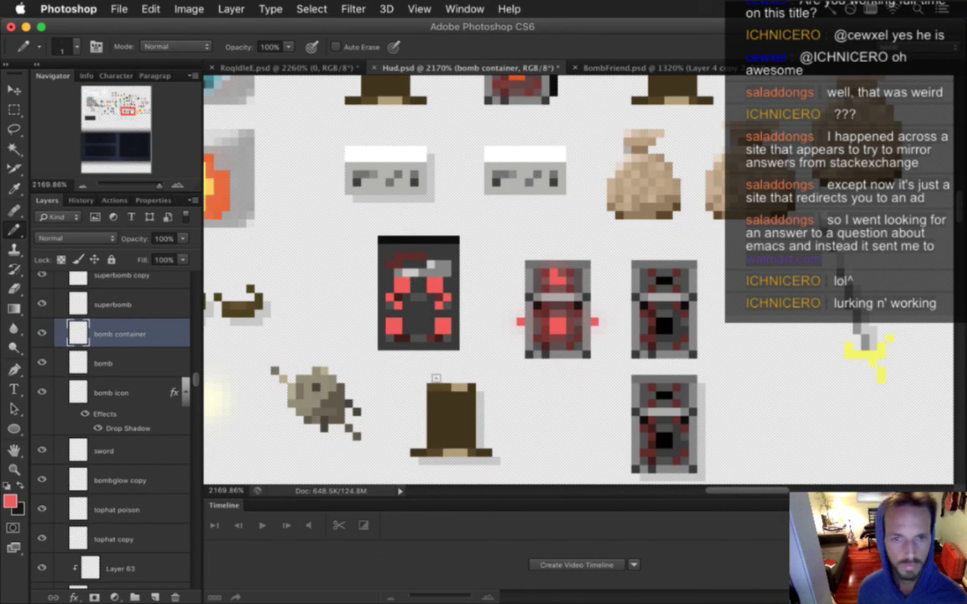
# Step: Refine the lid's grey and dark red pixels and blacken the corners of the bomb container's lid and body
pyautogui.keyDown('alt'); pyautogui.click(391, 242); pyautogui.keyUp('alt')
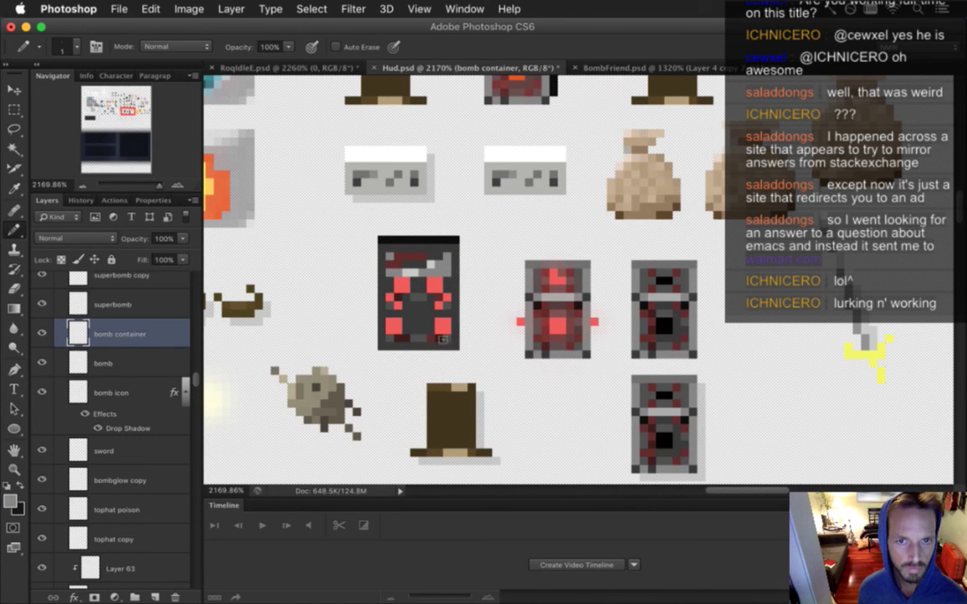
pyautogui.click(390, 248)
pyautogui.keyDown('alt'); pyautogui.click(363, 232); pyautogui.keyUp('alt')
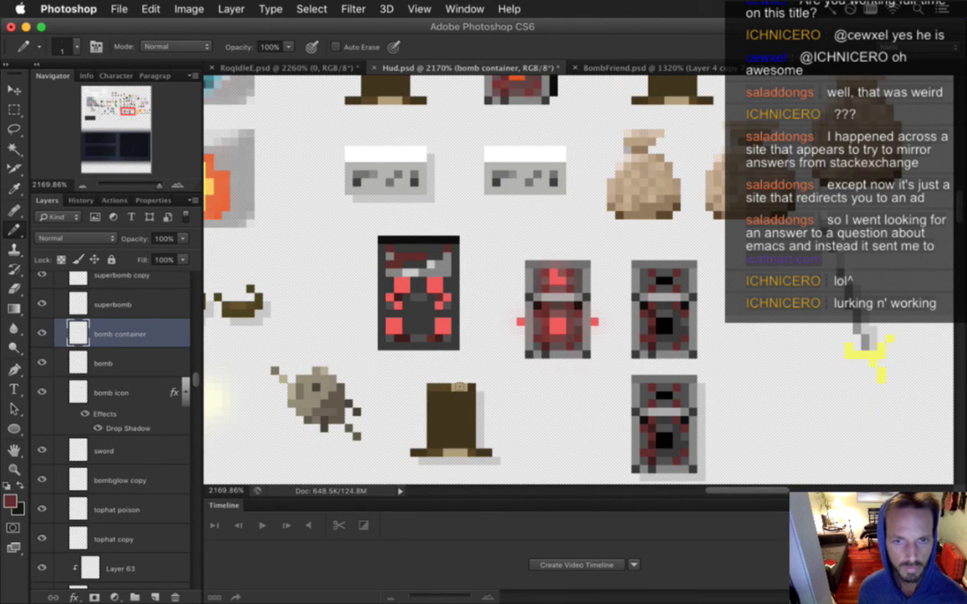
pyautogui.press('alt')
pyautogui.click(410, 264)
pyautogui.press('b')
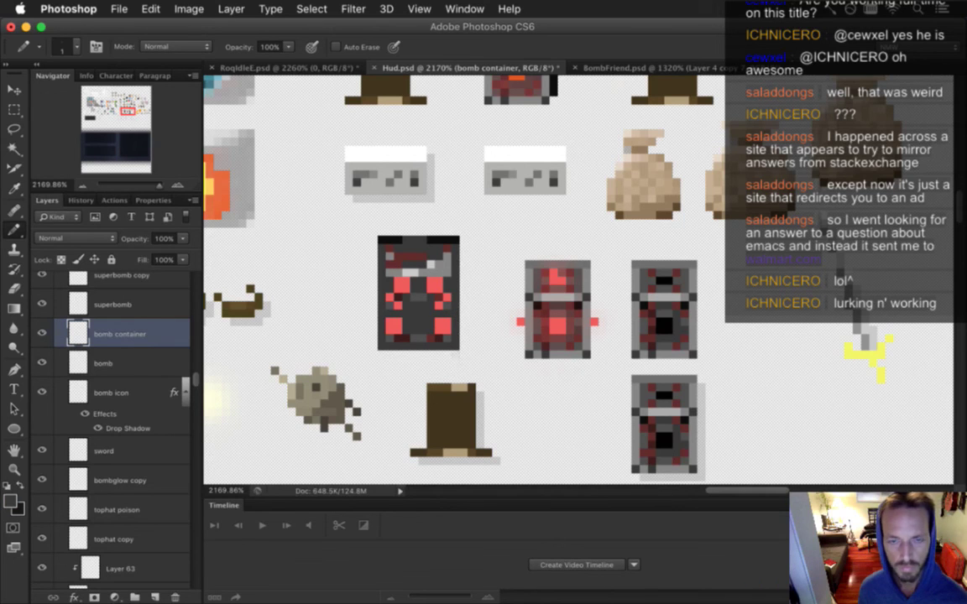
pyautogui.keyDown('alt'); pyautogui.click(453, 245); pyautogui.keyUp('alt')
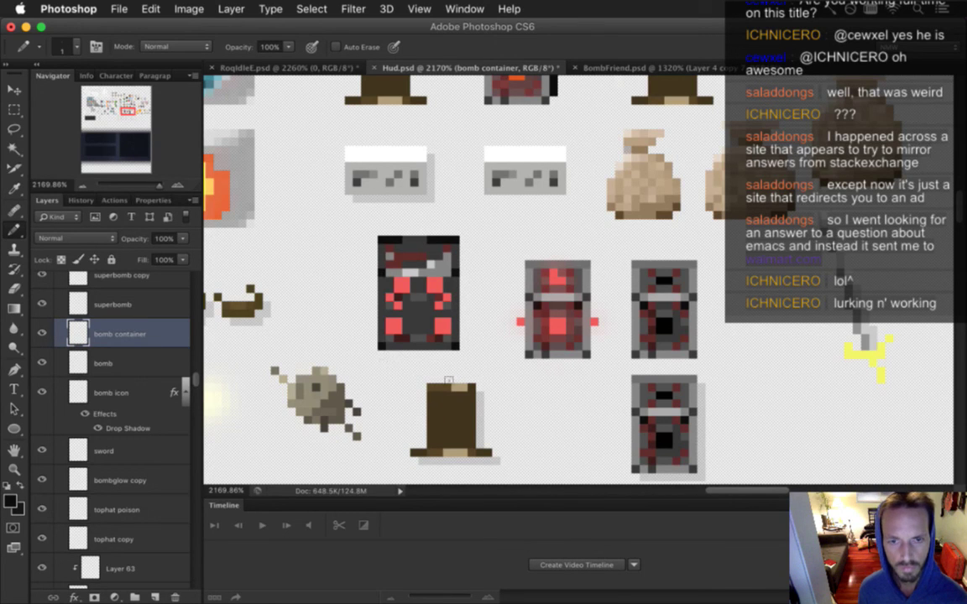
# Step: Check the size of the bomb container's body with a rectangular marquee, clear the selection and save Hud.psd
pyautogui.press('m')
pyautogui.moveTo(381, 348); pyautogui.dragTo(458, 275)
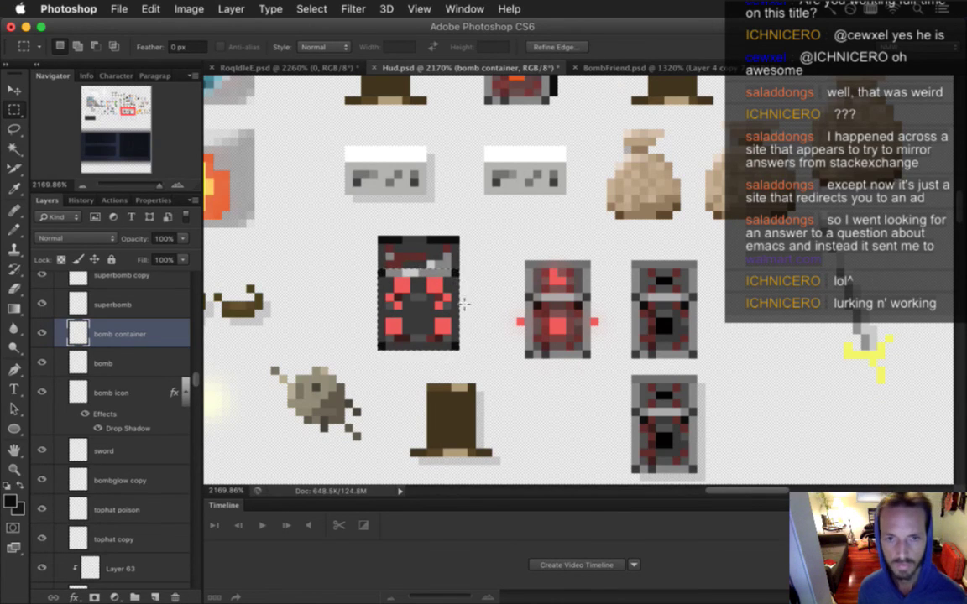
pyautogui.press('super+d')
pyautogui.press('super+s')
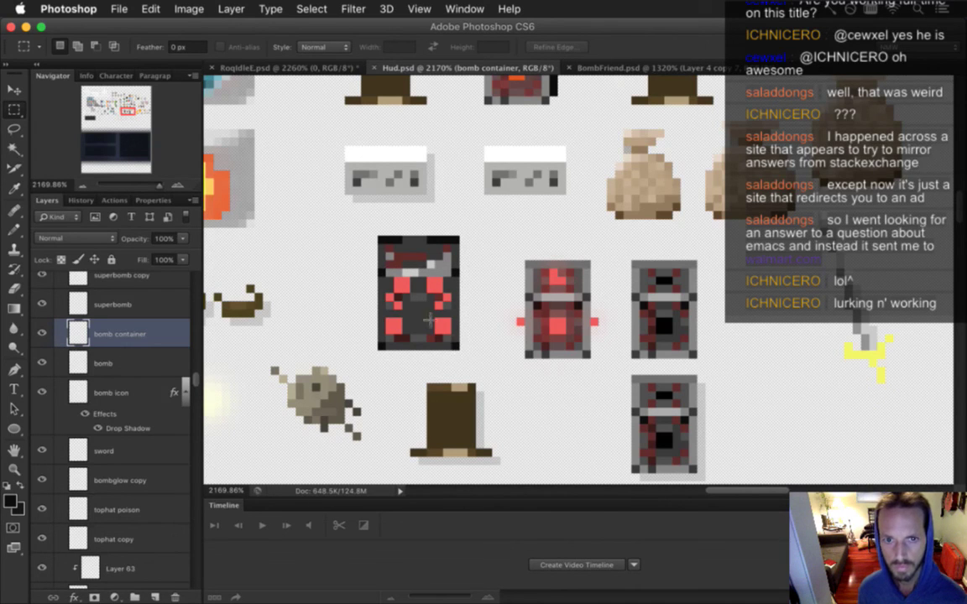
# Step: Paint bright red lights with dark red gaps along the band on the bomb container's lid
pyautogui.press('i')
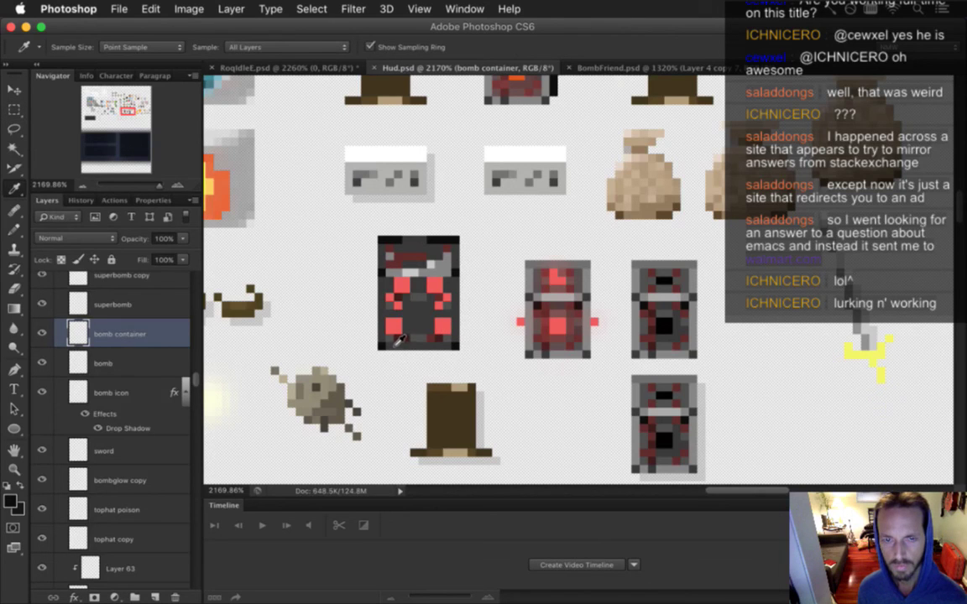
pyautogui.click(398, 334)
pyautogui.press('b')
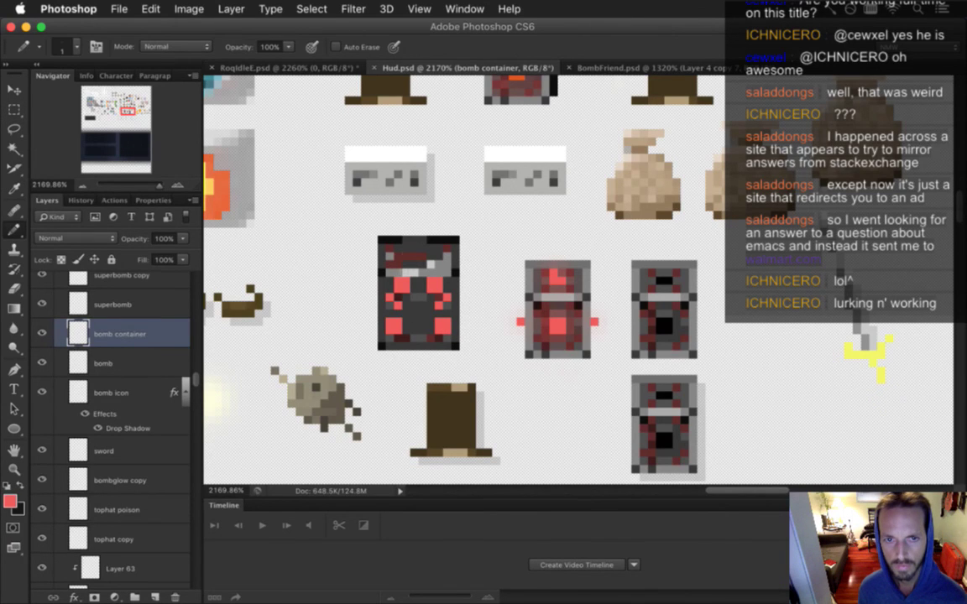
pyautogui.moveTo(389, 255); pyautogui.dragTo(419, 263)
pyautogui.keyDown('alt'); pyautogui.click(418, 259); pyautogui.keyUp('alt')
pyautogui.click(405, 257)
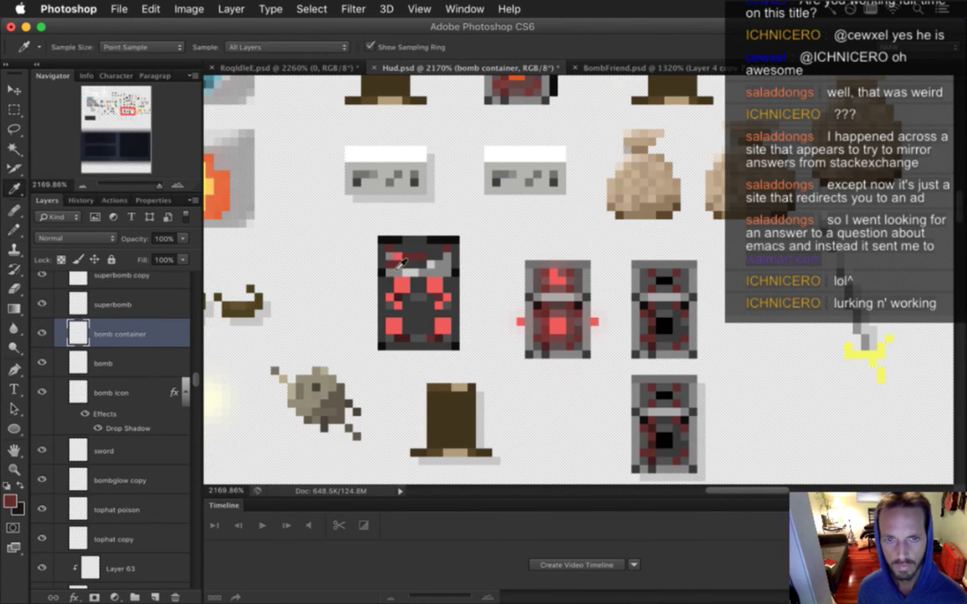
pyautogui.keyDown('alt'); pyautogui.click(394, 255); pyautogui.keyUp('alt')
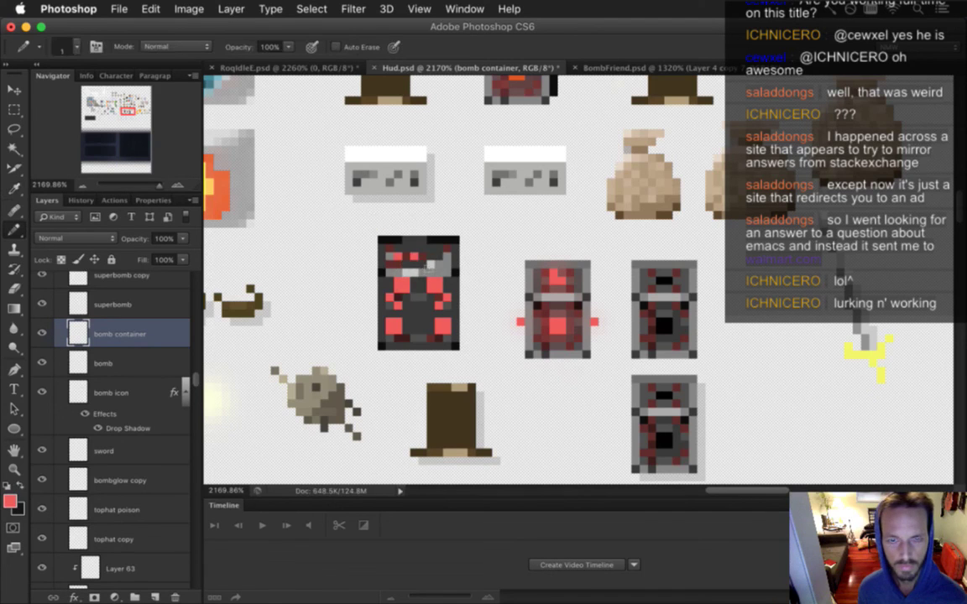
pyautogui.keyDown('alt'); pyautogui.click(447, 249); pyautogui.keyUp('alt')
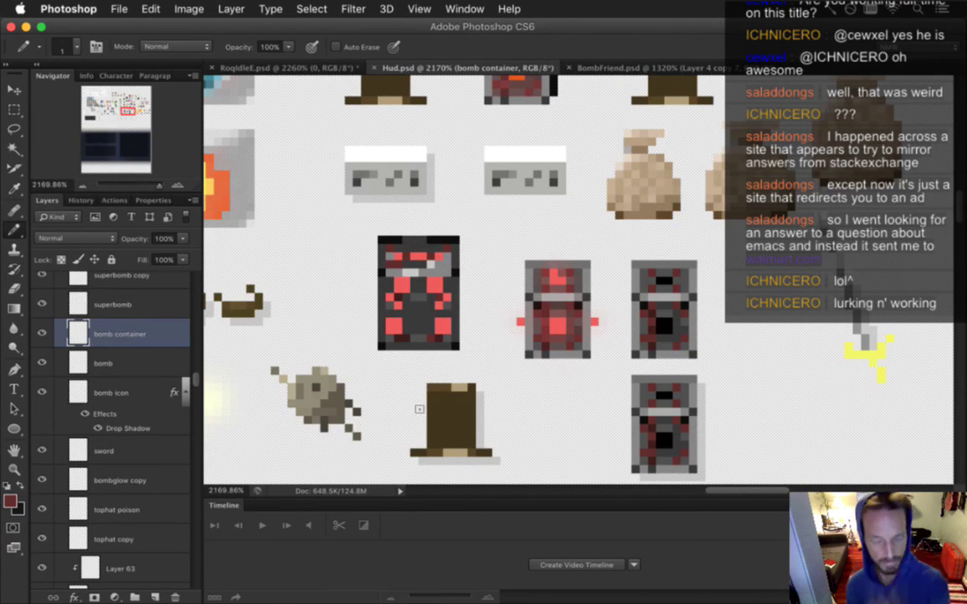
pyautogui.press('super+s')
pyautogui.press('super+alt+shift+s')
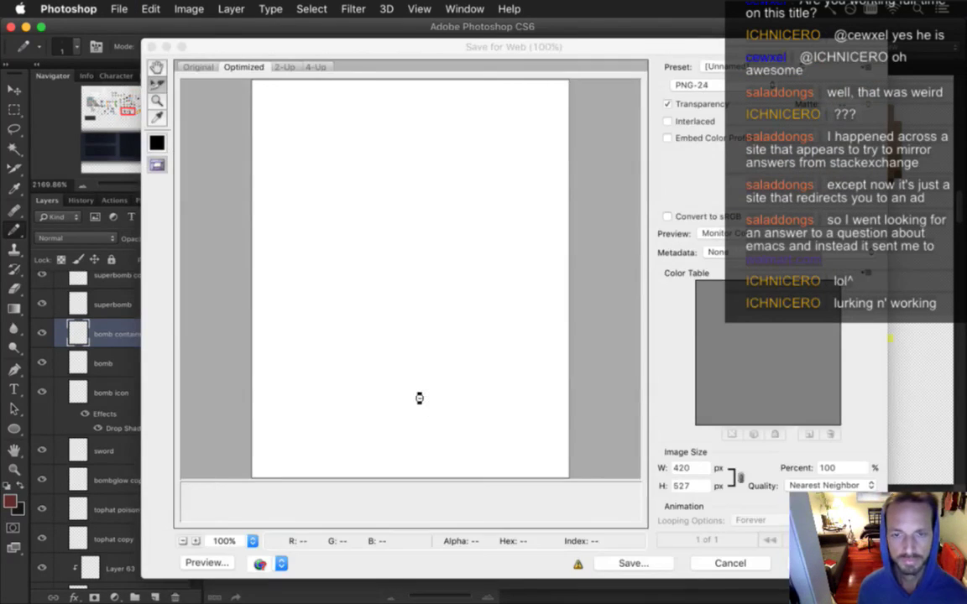
pyautogui.press('Escape')
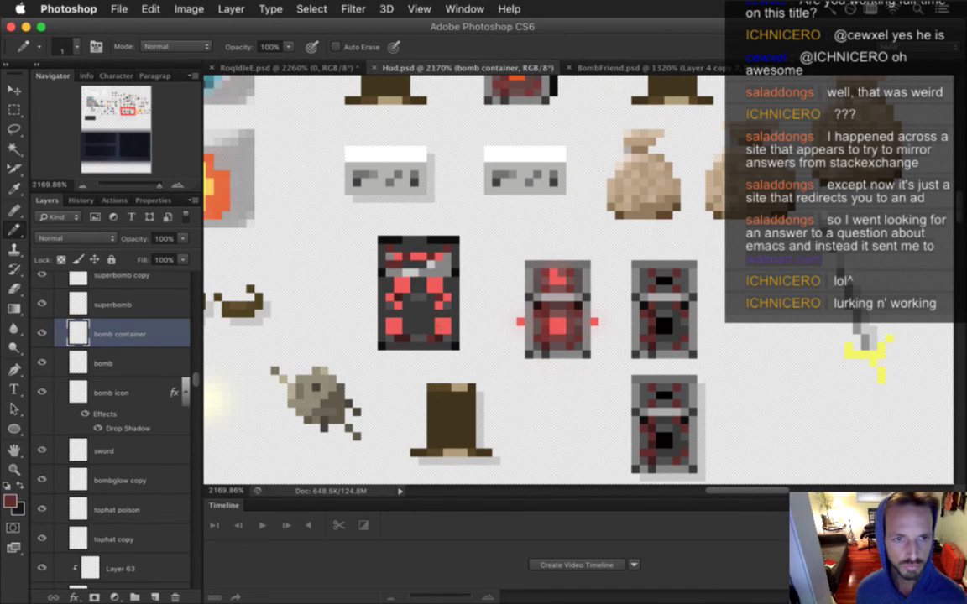
# Step: Select all bright red pixels of the bomb container with the Magic Wand at tolerance 0 and copy them to a new layer
pyautogui.click(18, 149)
pyautogui.click(398, 326)
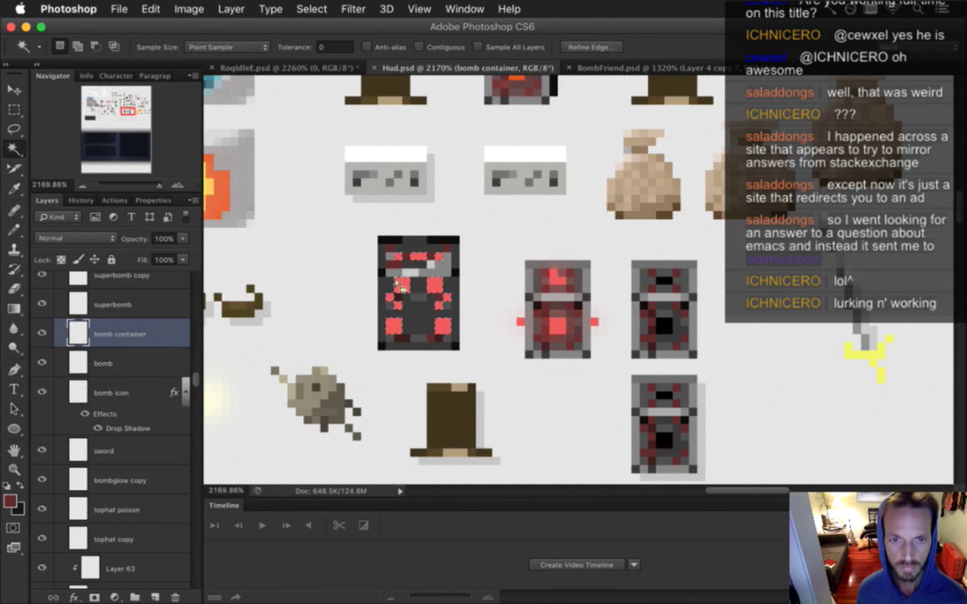
pyautogui.scroll(-5, 345, 319)
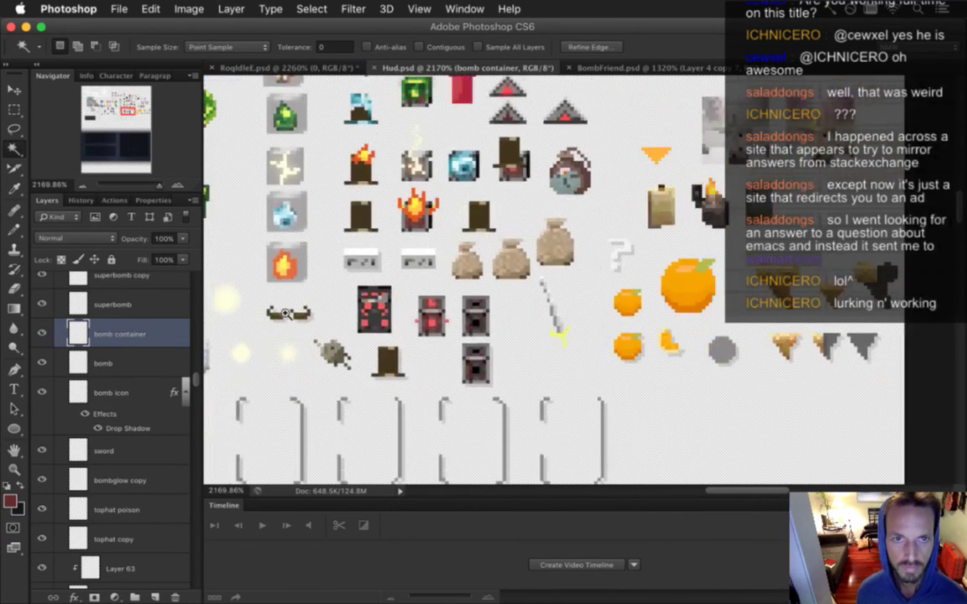
pyautogui.scroll(-5, 282, 314)
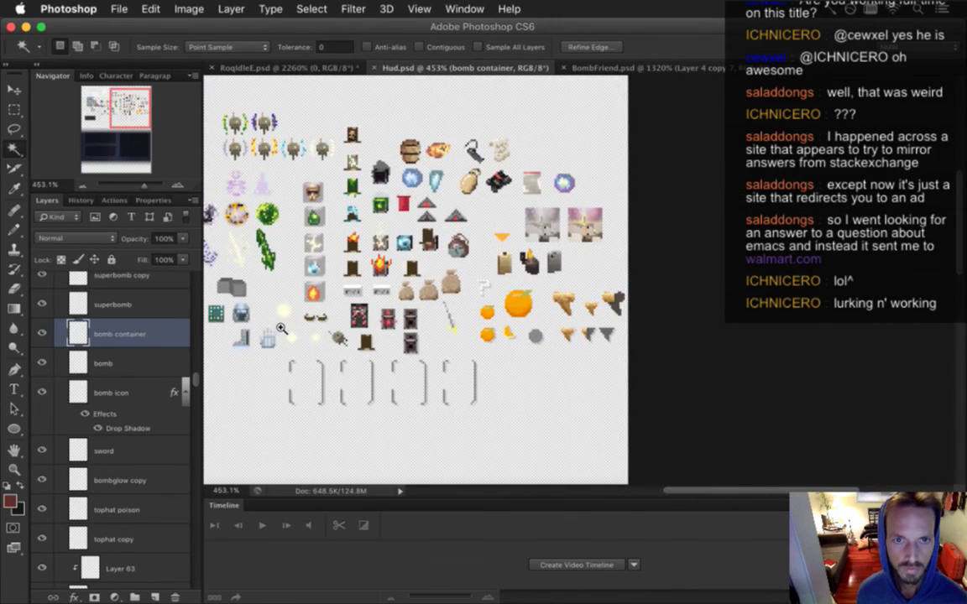
pyautogui.moveTo(281, 323); pyautogui.dragTo(403, 348)
pyautogui.moveTo(652, 323); pyautogui.dragTo(447, 344)
pyautogui.rightClick(577, 336)
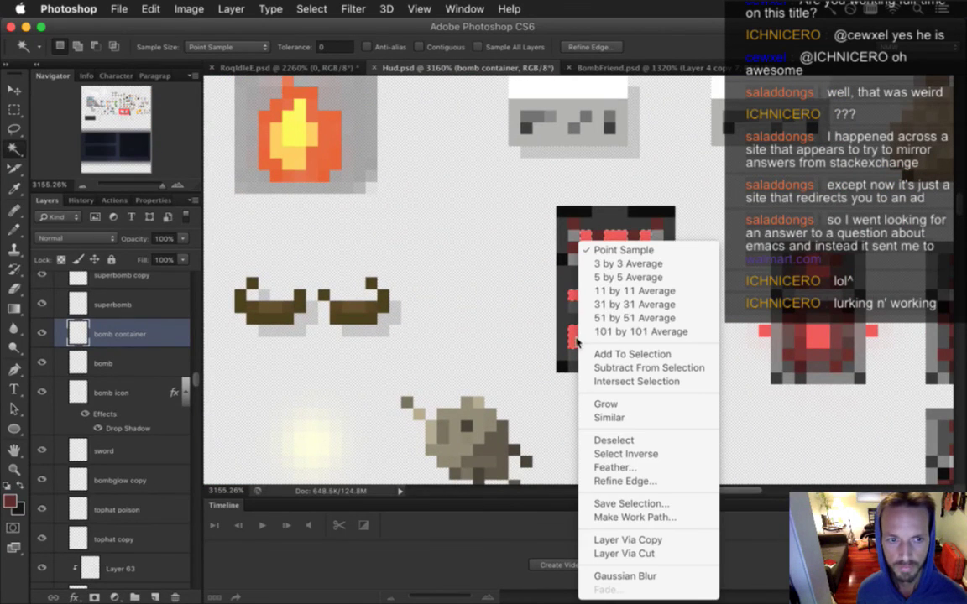
pyautogui.click(630, 540)
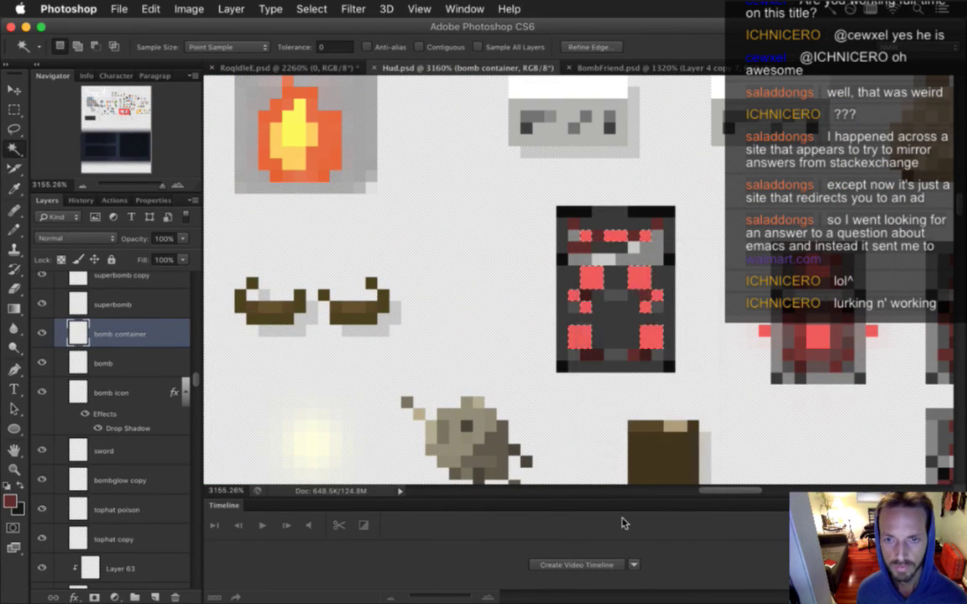
# Step: Apply a Gaussian Blur with a 0.15 pixel radius to the copied red lights layer
pyautogui.click(351, 8)
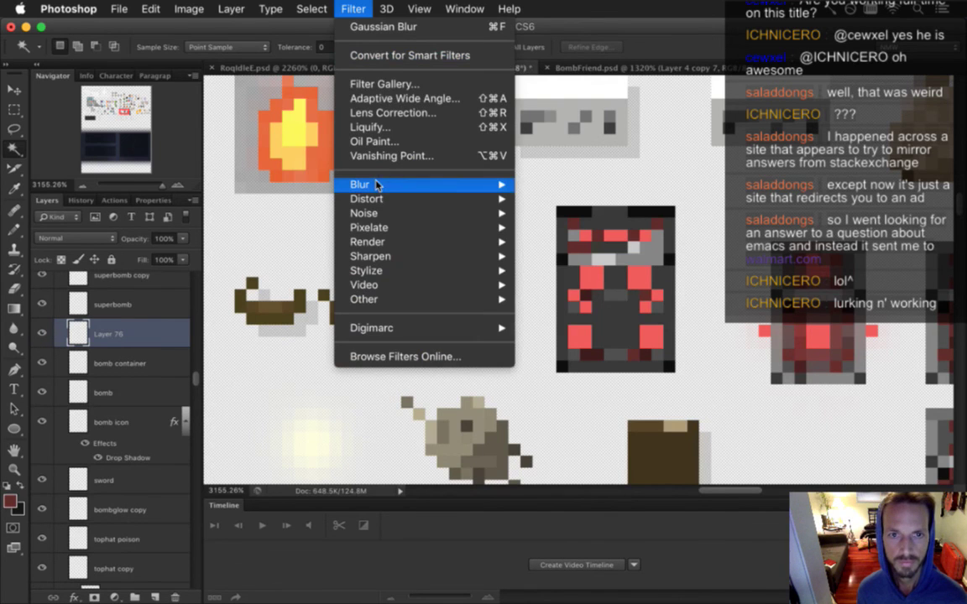
pyautogui.moveTo(376, 185)
pyautogui.click(567, 298)
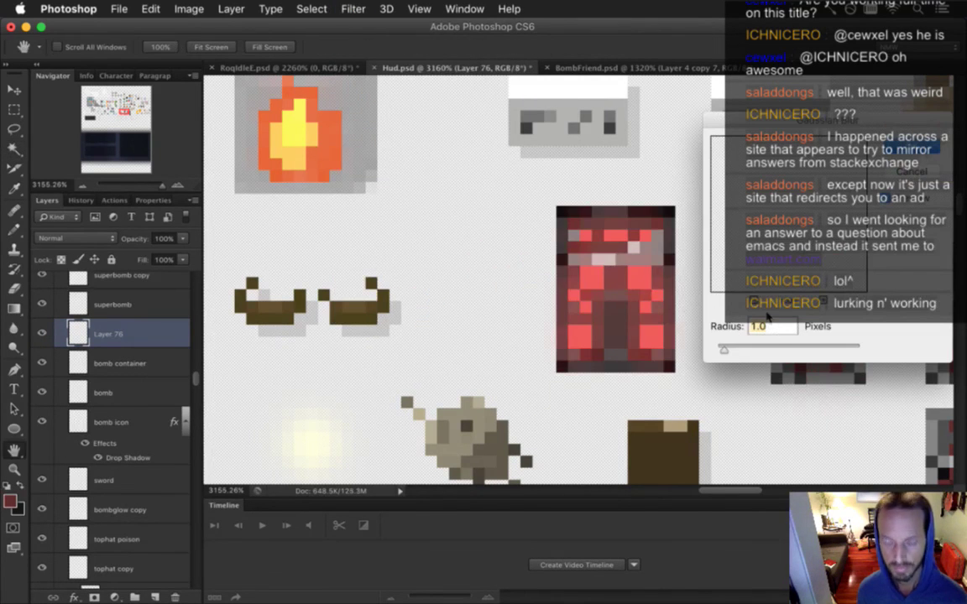
pyautogui.write('0.5')
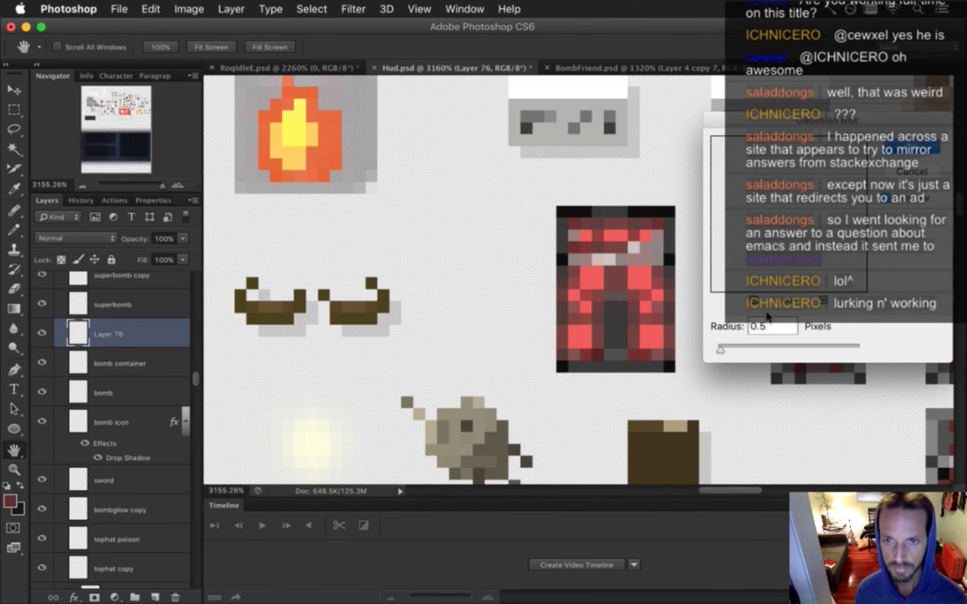
pyautogui.write('25')
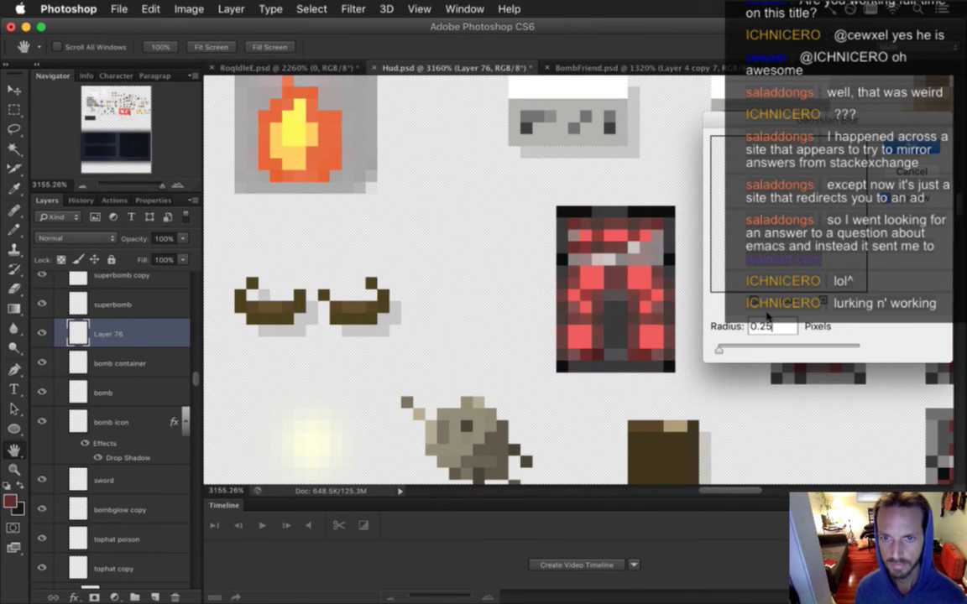
pyautogui.press('BackSpace')
pyautogui.press('BackSpace')
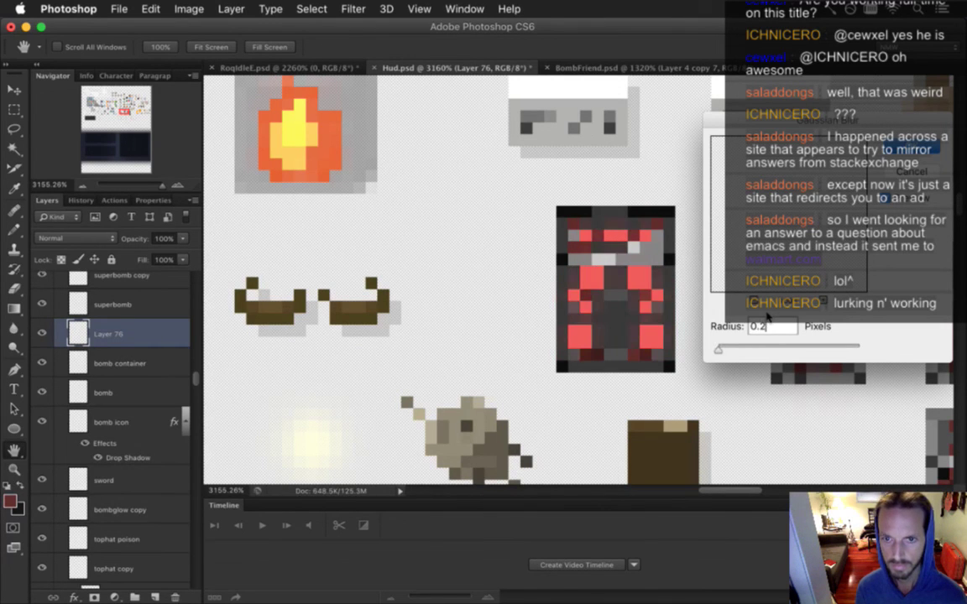
pyautogui.write('5')
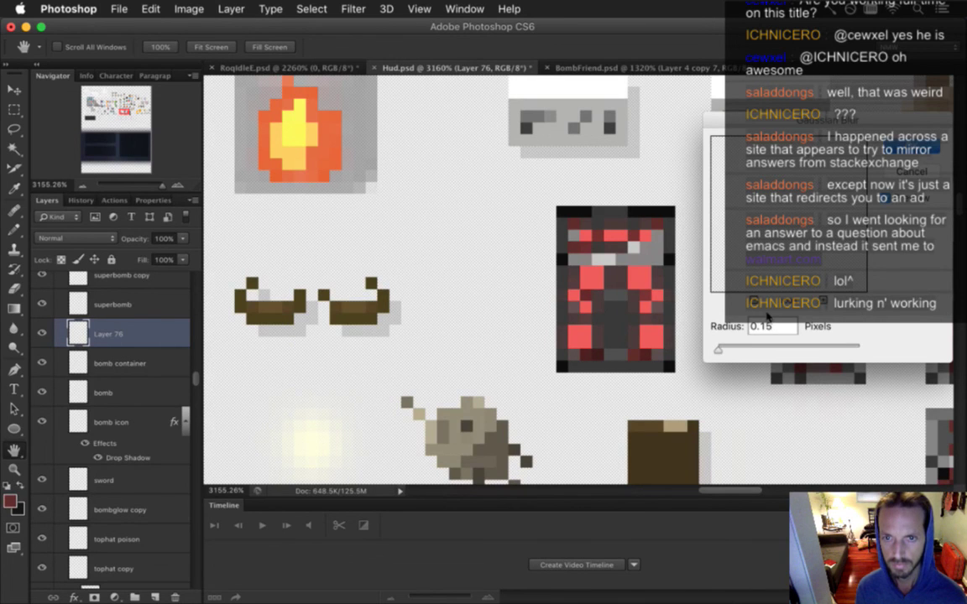
pyautogui.press('Return')
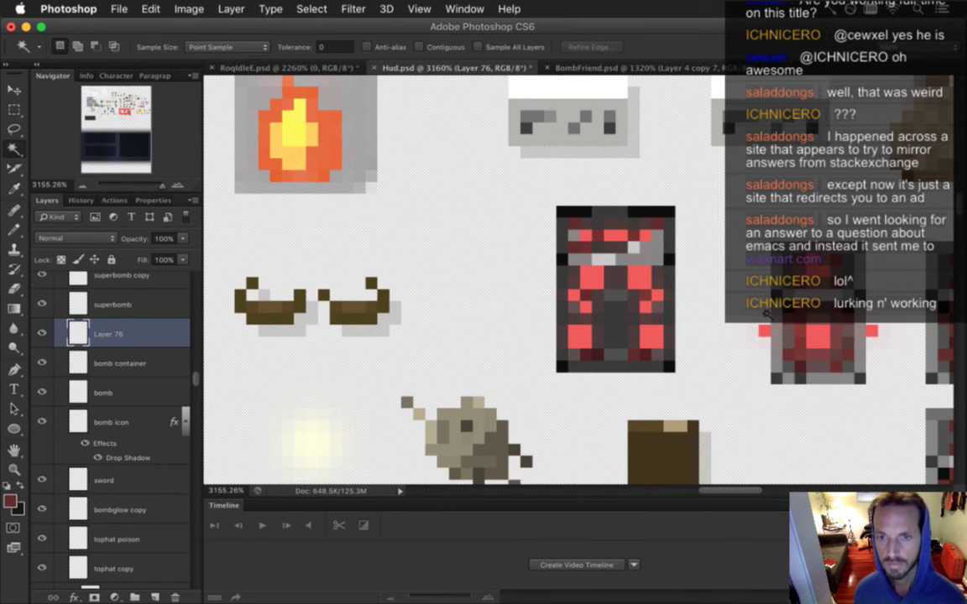
# Step: Compare the bomb container with and without the blurred lights layer, leave the layer visible and save Hud.psd
pyautogui.moveTo(546, 321); pyautogui.dragTo(509, 323)
pyautogui.scroll(-2, 509, 322)
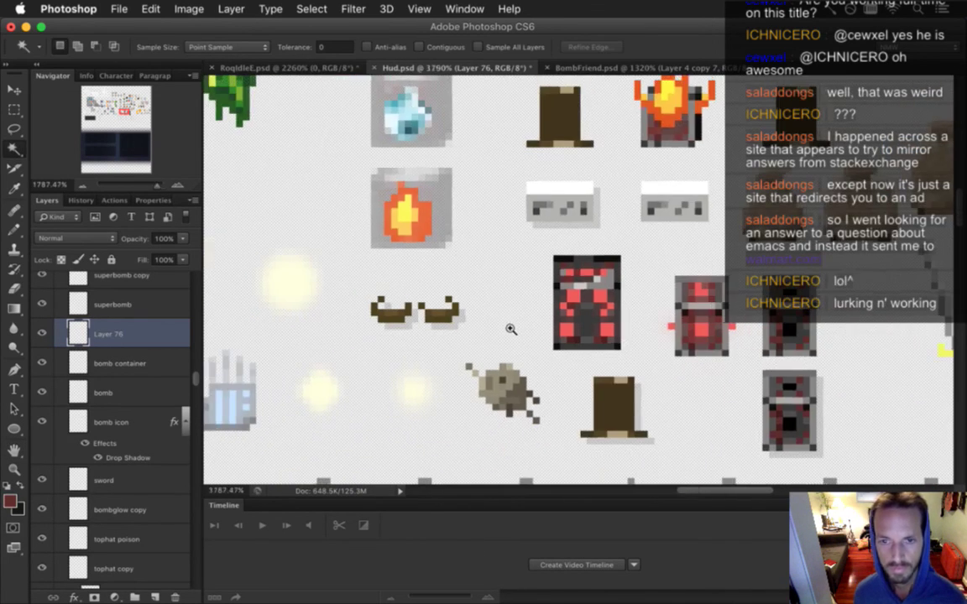
pyautogui.click(42, 334)
pyautogui.click(42, 334)
pyautogui.press('super+s')
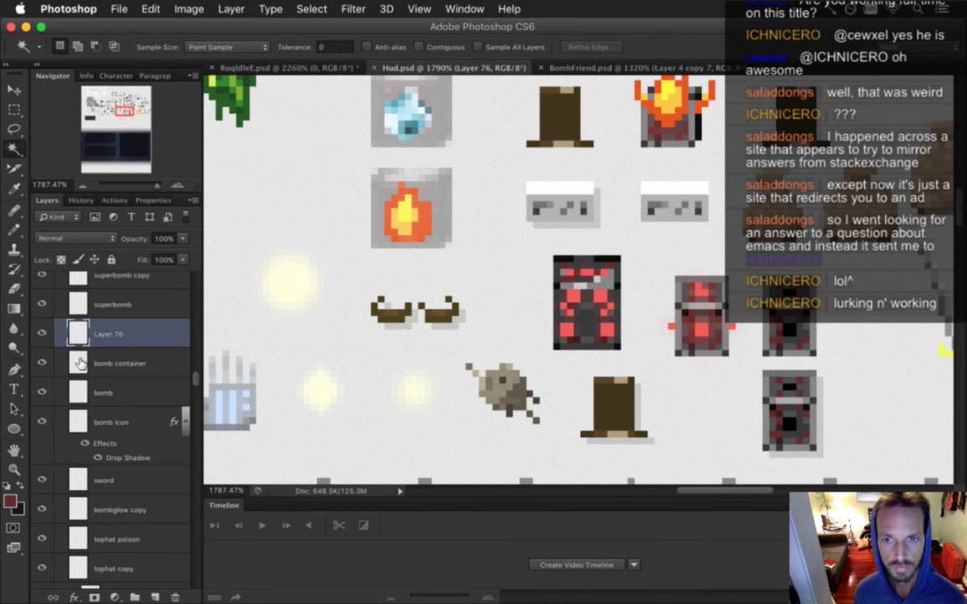
# Step: Export all user slices of the HUD sheet as PNG-24 images into the Hud folder, replacing the existing files
pyautogui.click(115, 9)
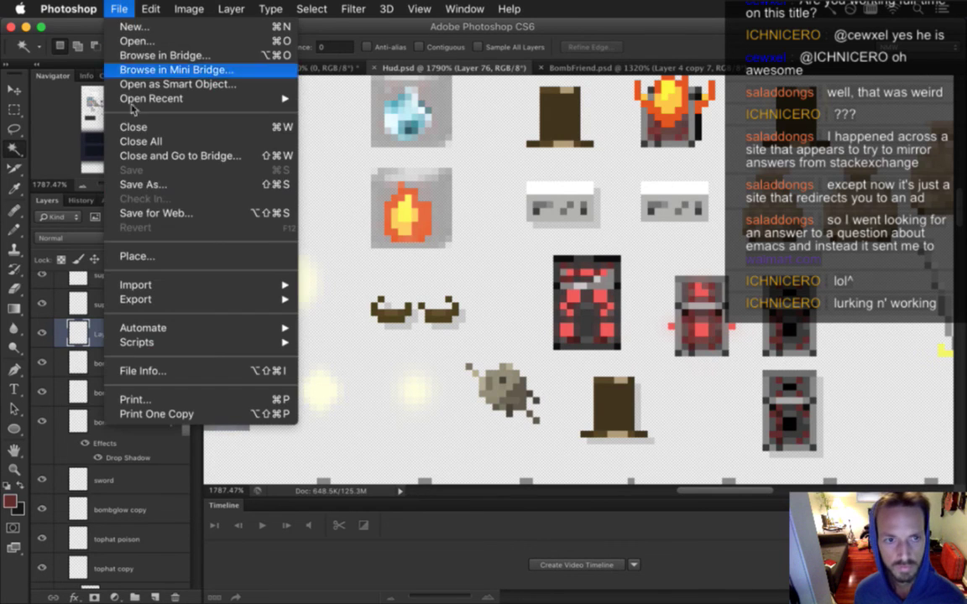
pyautogui.click(168, 214)
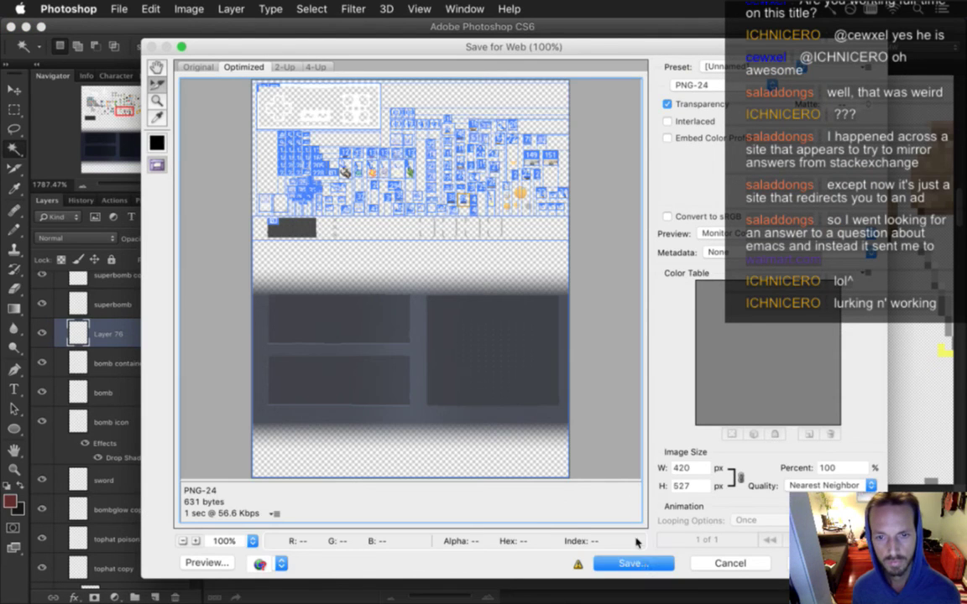
pyautogui.click(634, 563)
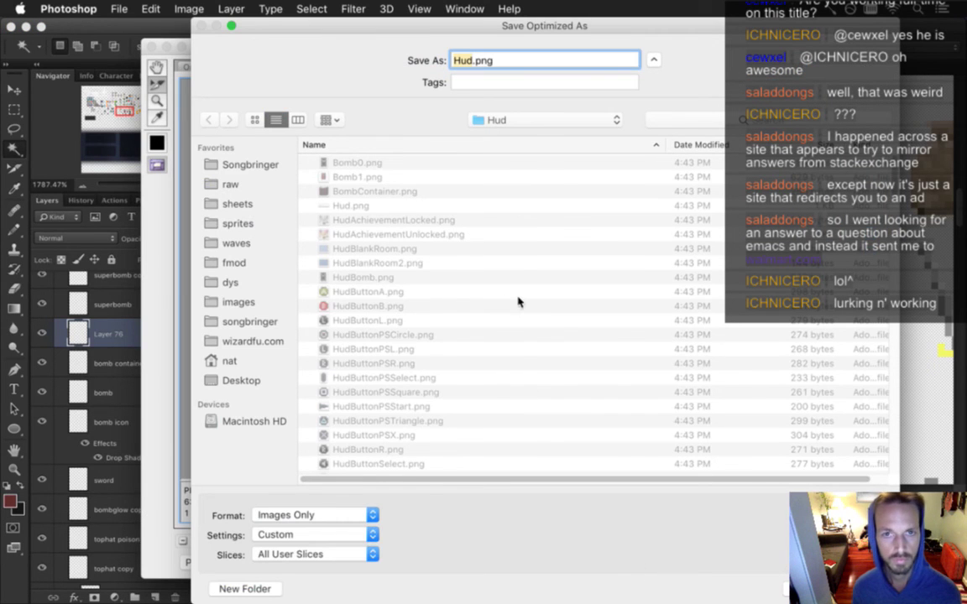
pyautogui.press('Return')
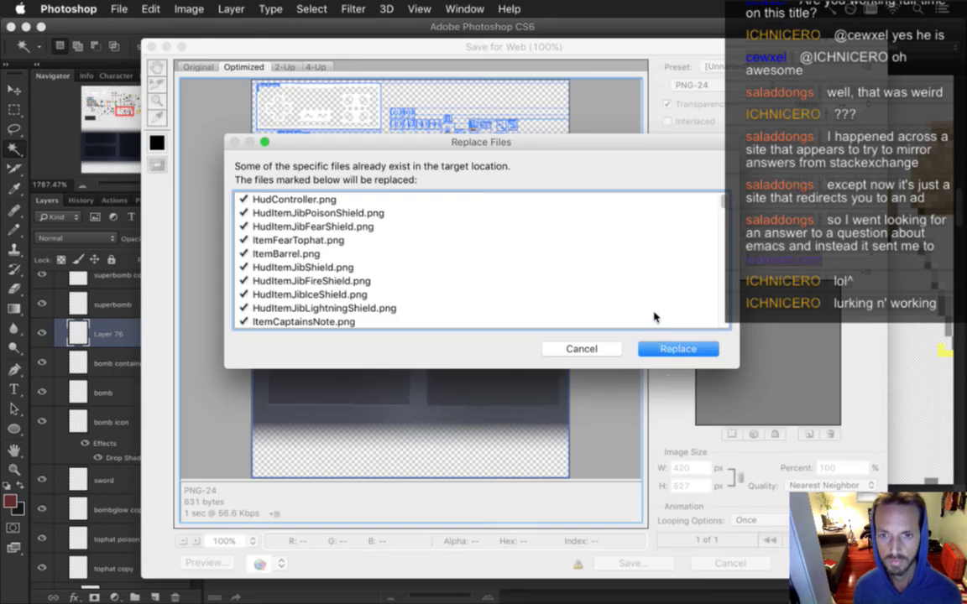
pyautogui.press('Return')
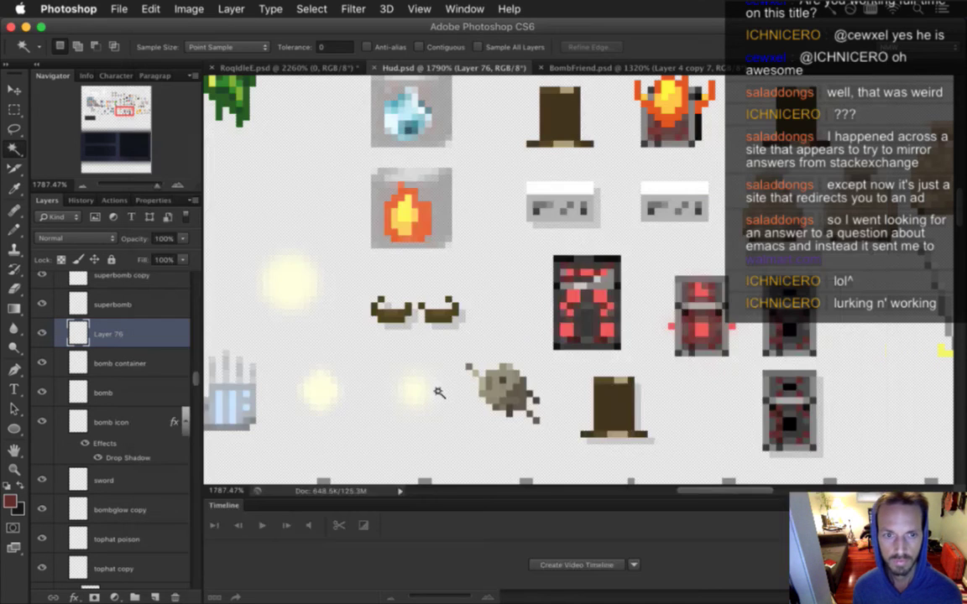
# Step: Switch to Xcode and try running the Songbringer MacD scheme
pyautogui.press('super+Tab')
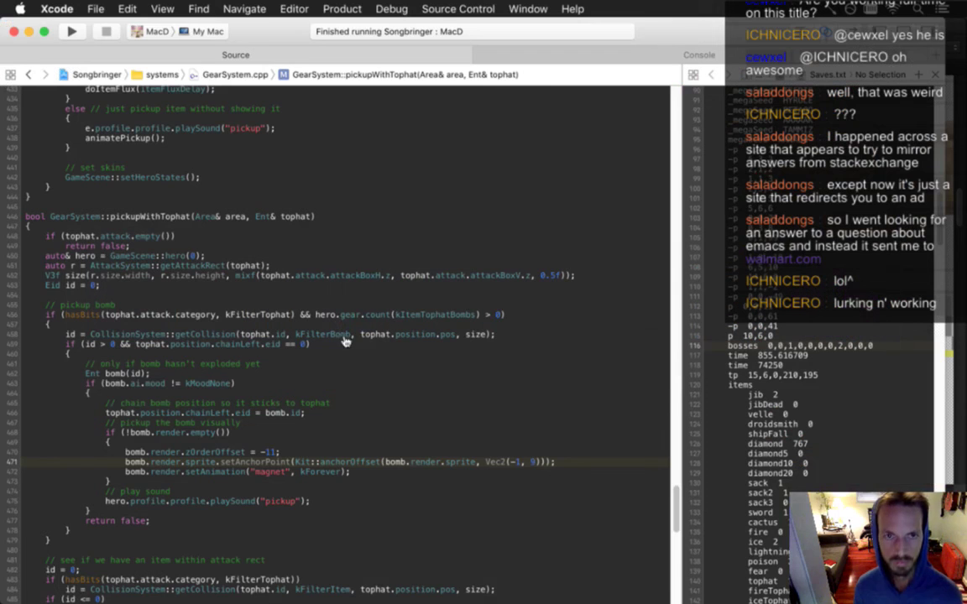
pyautogui.press('super+r')
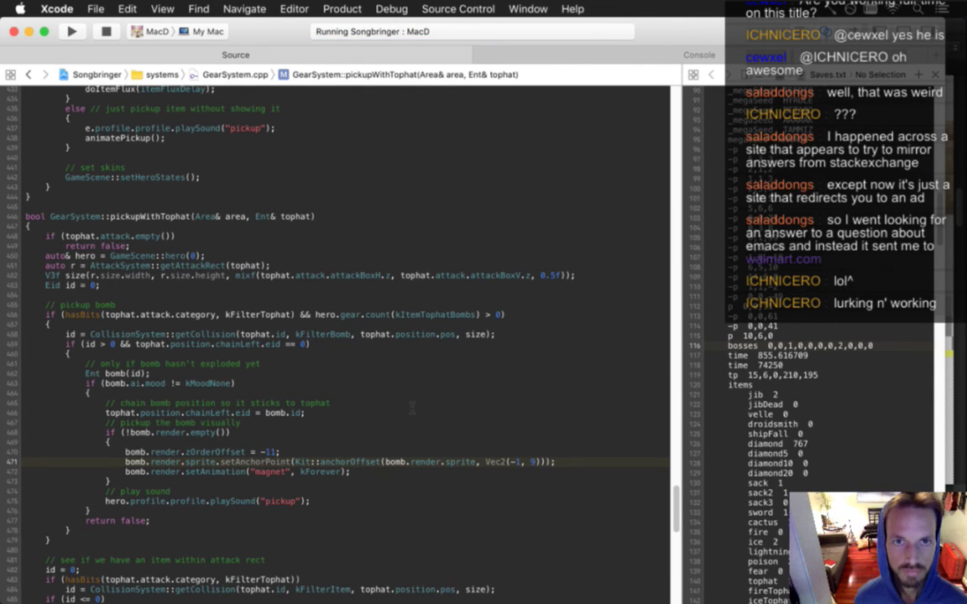
pyautogui.press('super+Tab')
pyautogui.press('super+Tab')
pyautogui.press('super+Tab')
pyautogui.press('super+Tab')
pyautogui.press('super+Tab')
pyautogui.press('super+Tab')
pyautogui.press('super+Tab')
pyautogui.press('super+Tab')
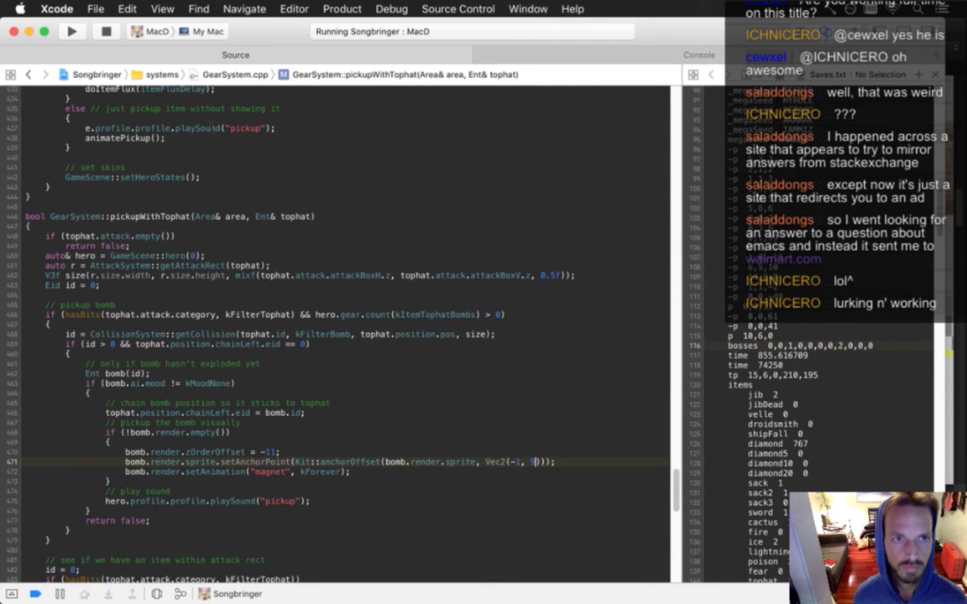
pyautogui.click(755, 12)
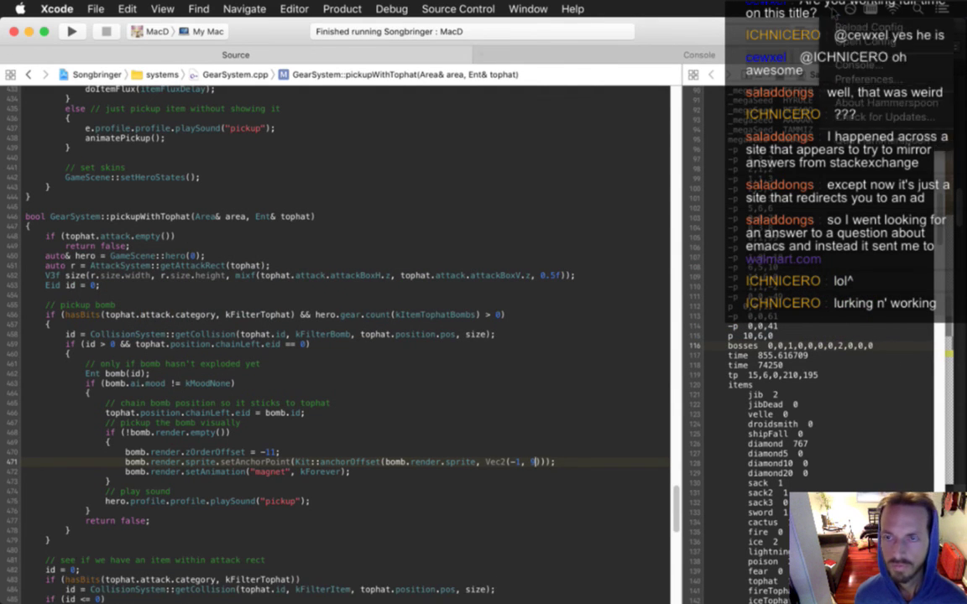
pyautogui.moveTo(755, 102)
pyautogui.click(702, 118)
pyautogui.click(470, 222)
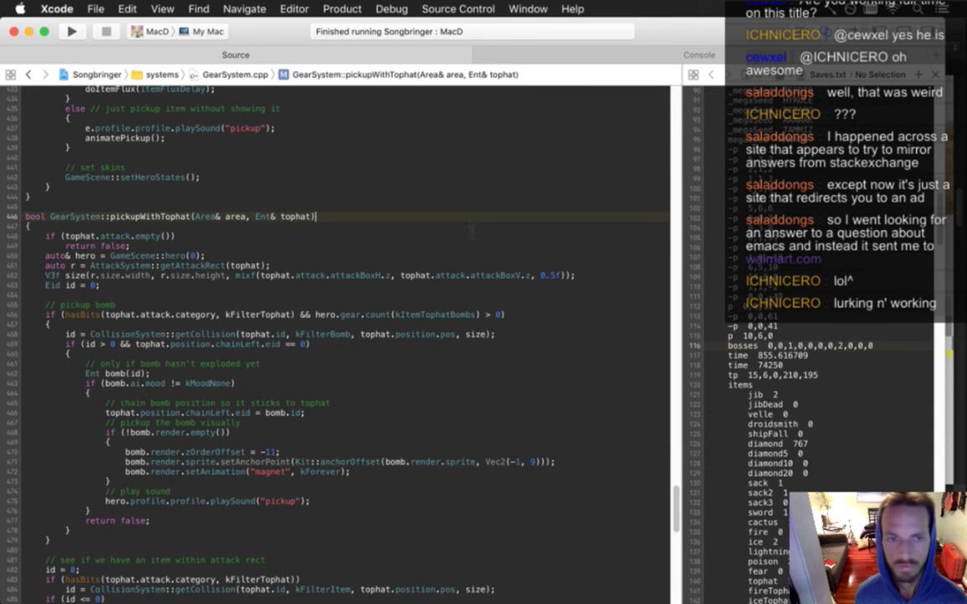
pyautogui.click(806, 218)
# Step: Switch to iTerm2, write and close Saves.txt, and build and launch Songbringer with make
pyautogui.press('super+Tab')
pyautogui.press('super+Tab')
pyautogui.press('super+Tab')
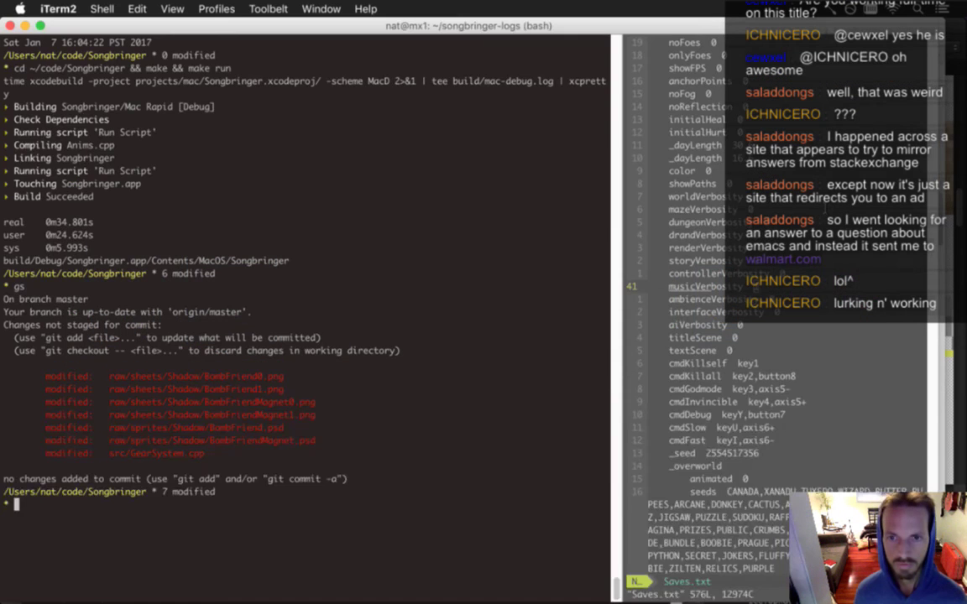
pyautogui.press('super+alt+Right')
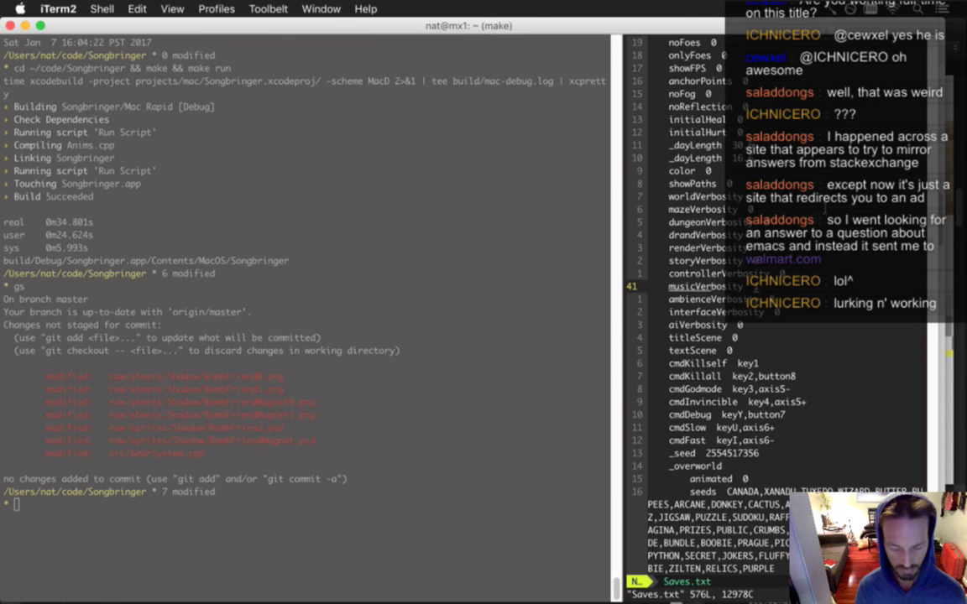
pyautogui.write(':wq')
pyautogui.press('Return')
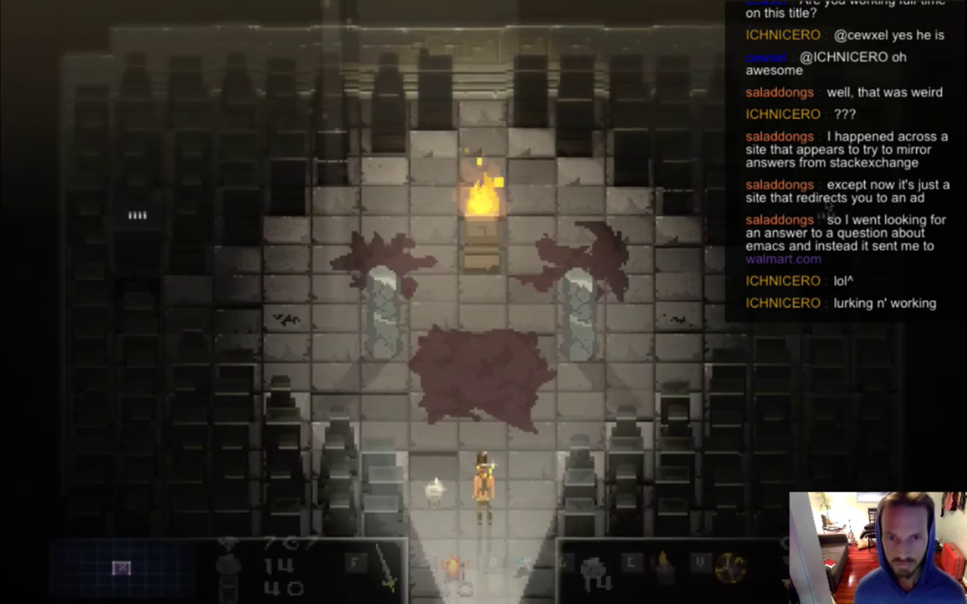
# Step: Move the hero around the temple room and use a bomb and the top hat to test the bomb sprites in play
pyautogui.press('Up')
pyautogui.press('Right')
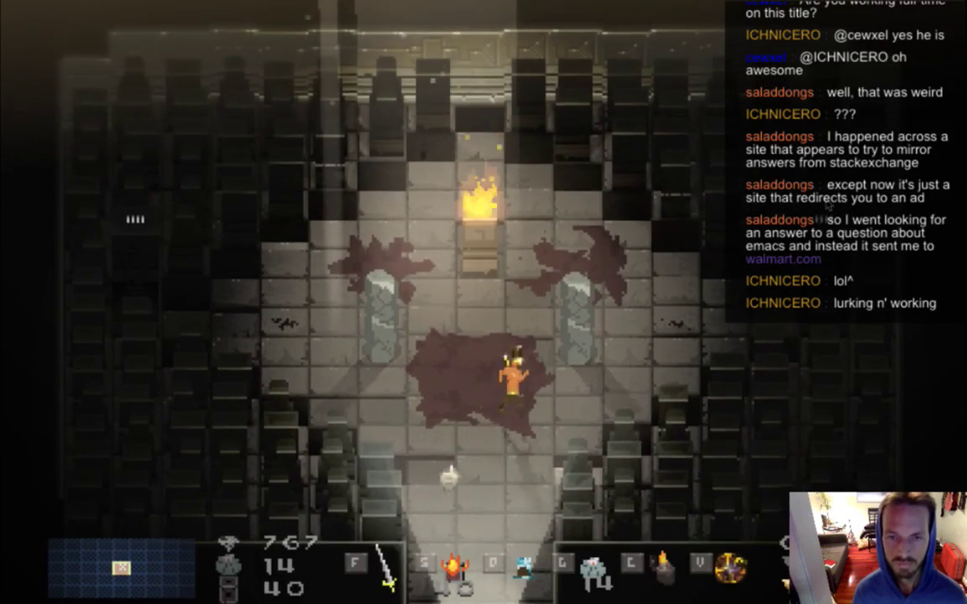
pyautogui.press('Left')
pyautogui.press('d')
pyautogui.press('s')
pyautogui.press('Right')
pyautogui.press('Up')
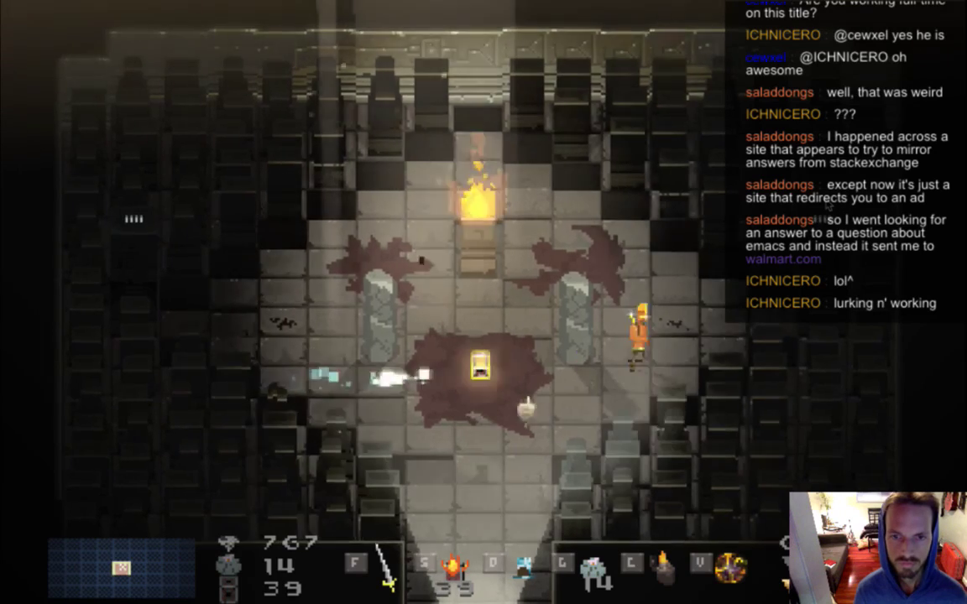
pyautogui.press('Left')
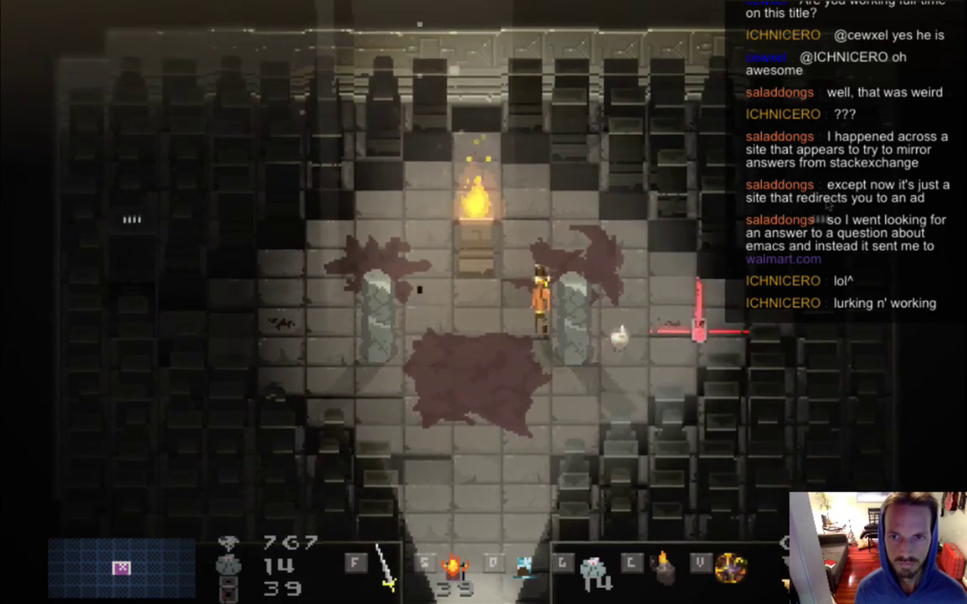
pyautogui.press('Left')
# Step: Open the game's inventory, highlight the Matter Bomb Container to examine its new icon, and return to iTerm2
pyautogui.press('Return')
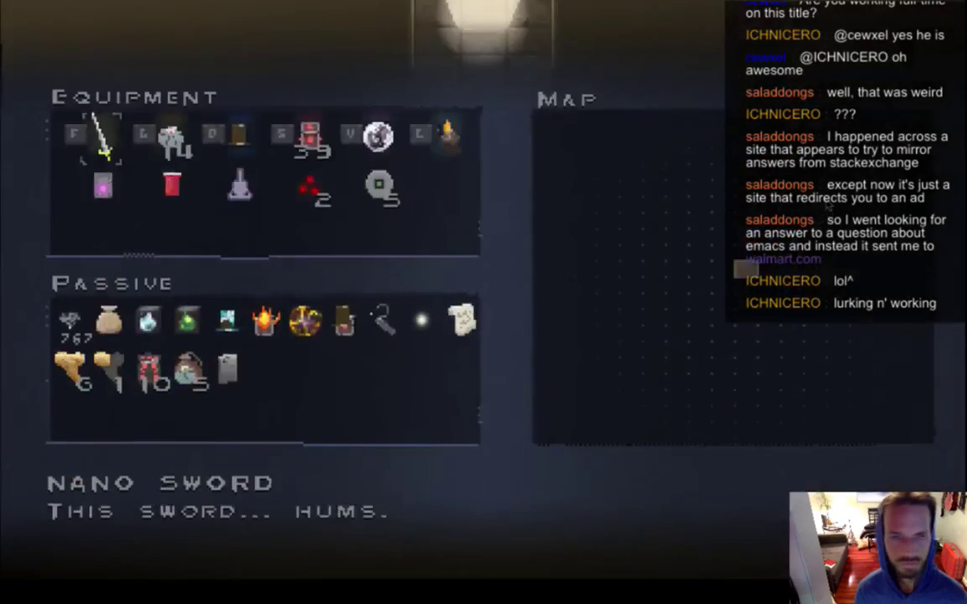
pyautogui.press('Down')
pyautogui.press('Down')
pyautogui.press('Down')
pyautogui.press('d')
pyautogui.press('d')
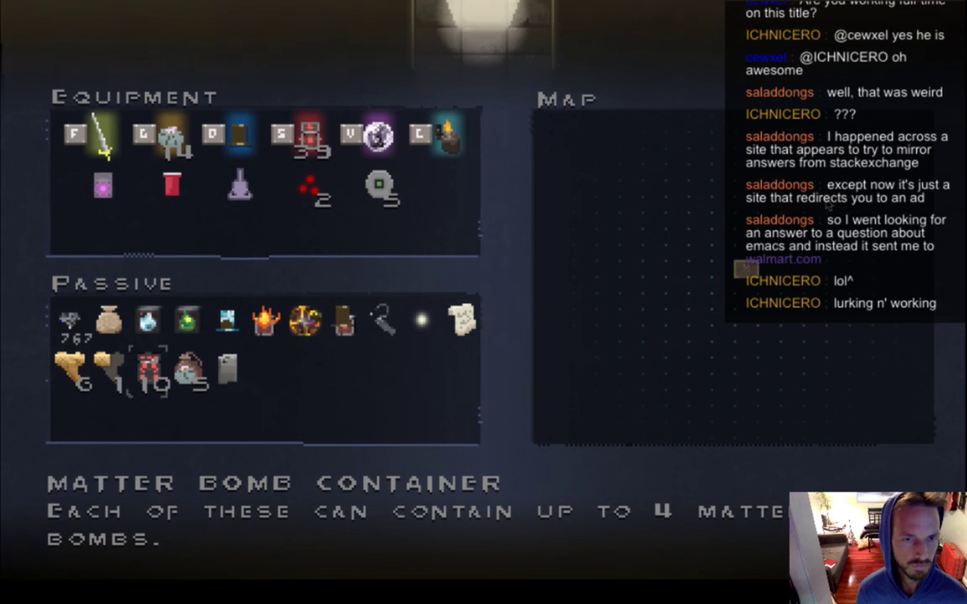
pyautogui.press('super+Tab')
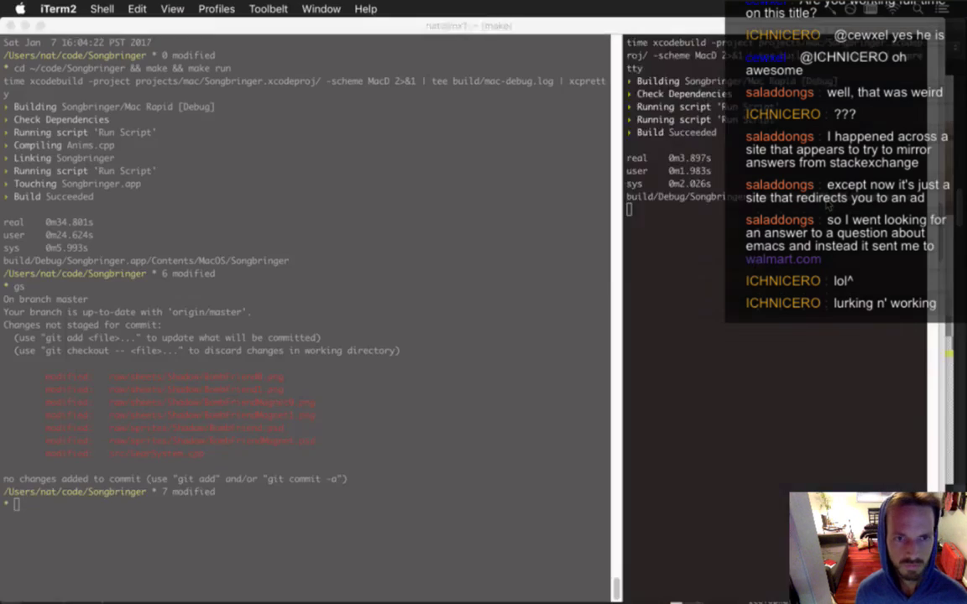
# Step: Switch to Photoshop, hide Layer 76 and select the bomb container layer in Hud.psd
pyautogui.press('super+Tab')
pyautogui.press('Tab')
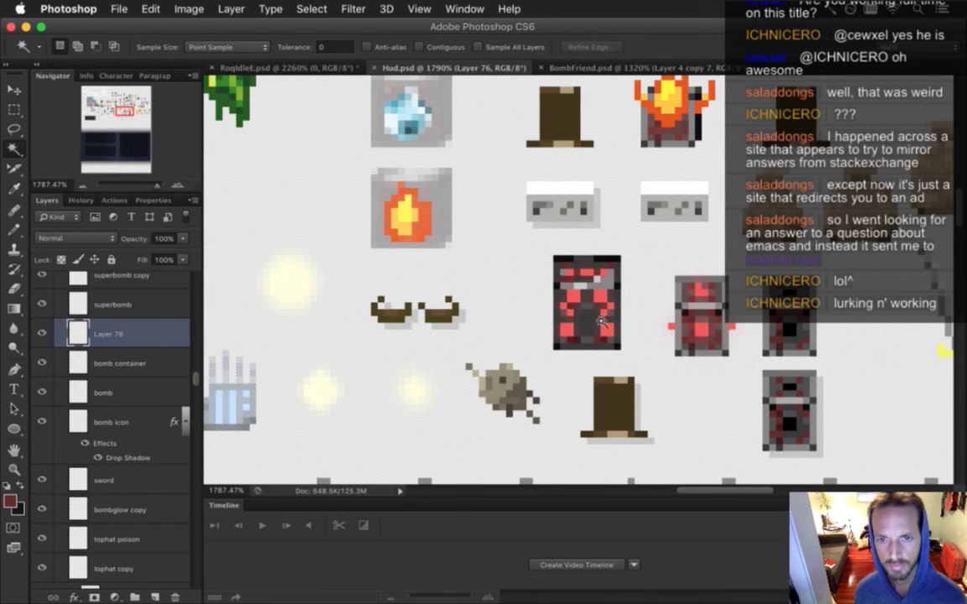
pyautogui.click(40, 330)
pyautogui.click(79, 361)
# Step: Repaint the bomb container's body with the Pencil tool so its bright red lights form four separate squares divided by dark grey
pyautogui.press('i')
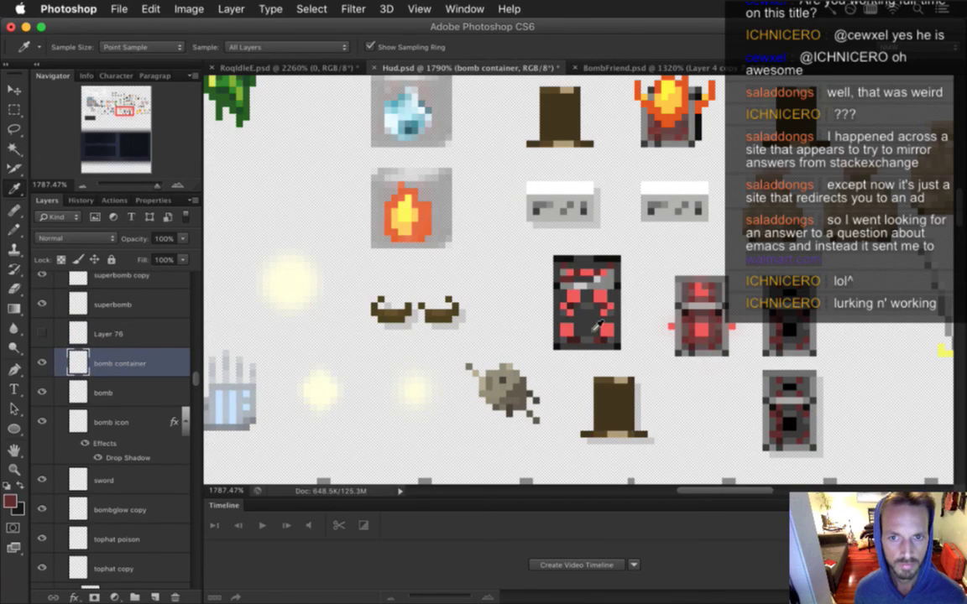
pyautogui.click(569, 309)
pyautogui.press('b')
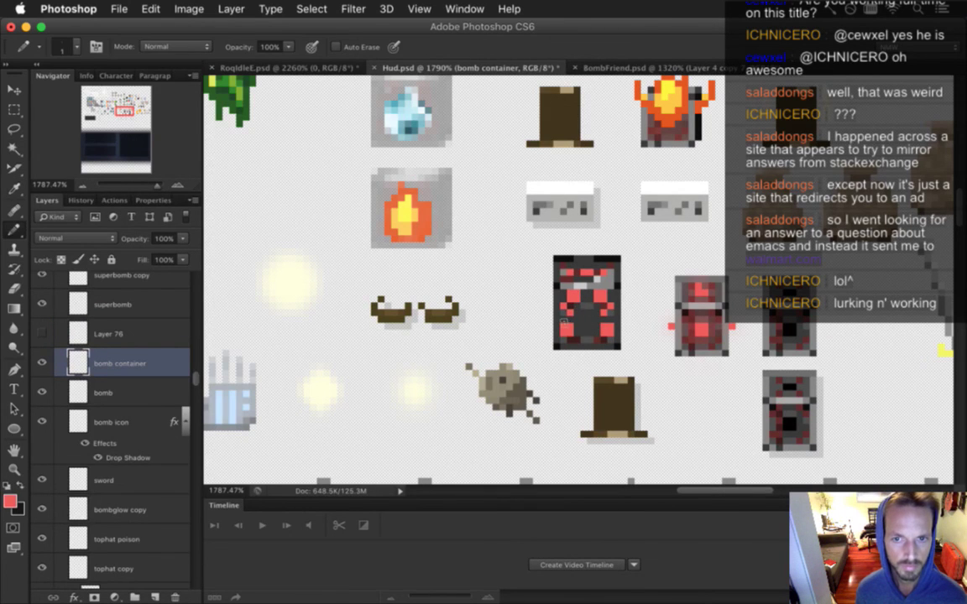
pyautogui.keyDown('alt'); pyautogui.click(522, 285); pyautogui.keyUp('alt')
pyautogui.keyDown('alt'); pyautogui.click(574, 302); pyautogui.keyUp('alt')
pyautogui.click(563, 299)
pyautogui.keyDown('alt'); pyautogui.click(566, 308); pyautogui.keyUp('alt')
pyautogui.moveTo(570, 293); pyautogui.dragTo(577, 300)
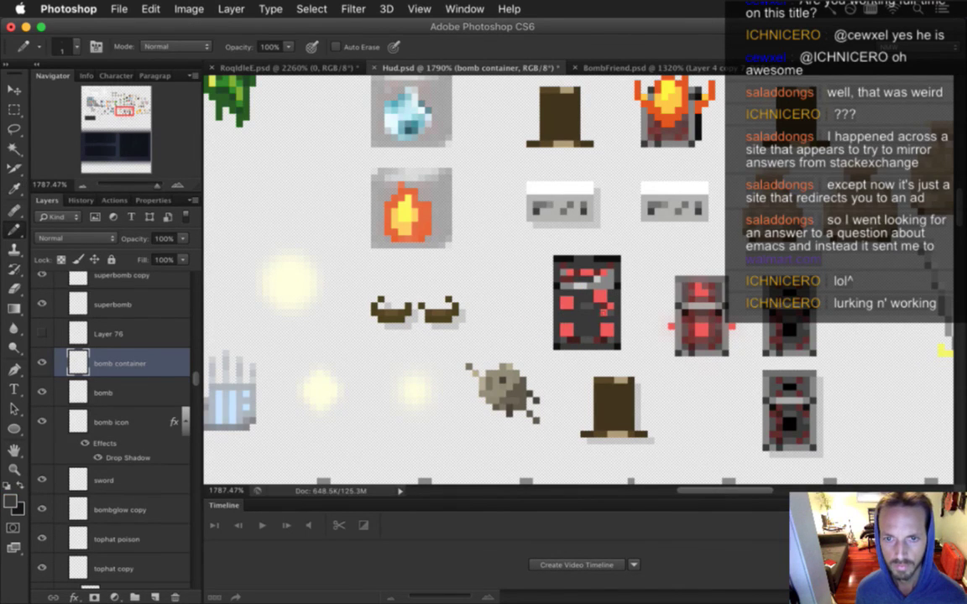
pyautogui.keyDown('alt'); pyautogui.click(601, 302); pyautogui.keyUp('alt')
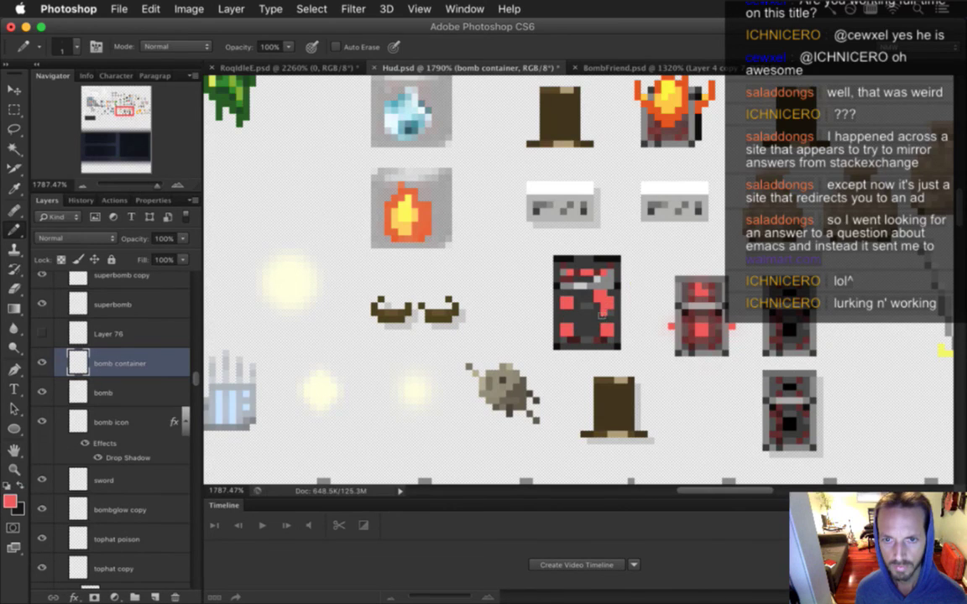
pyautogui.keyDown('alt'); pyautogui.click(530, 267); pyautogui.keyUp('alt')
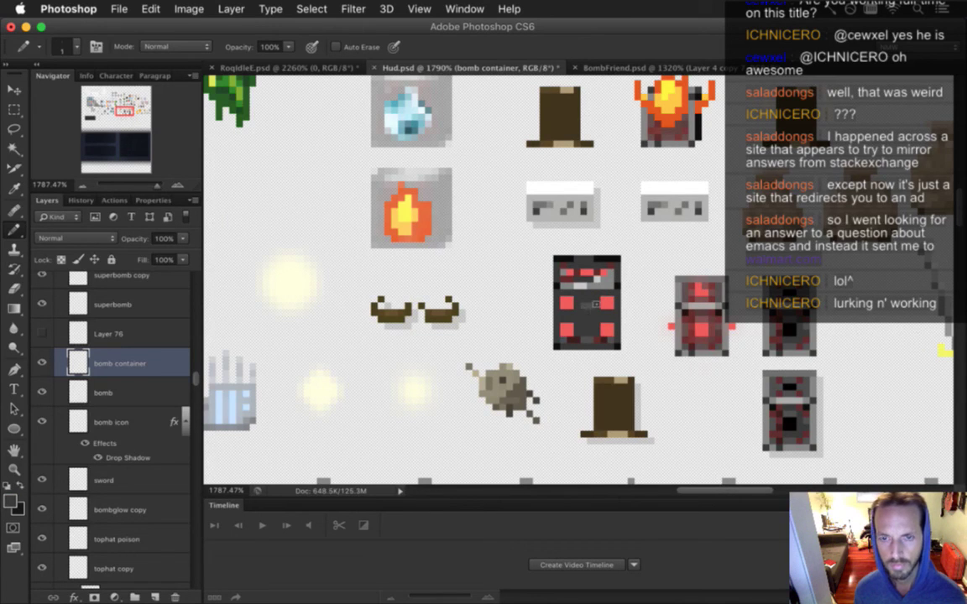
# Step: Add sampled grey shading pixels between the four red lights on the bomb container's body and save Hud.psd
pyautogui.press('i')
pyautogui.click(586, 321)
pyautogui.press('b')
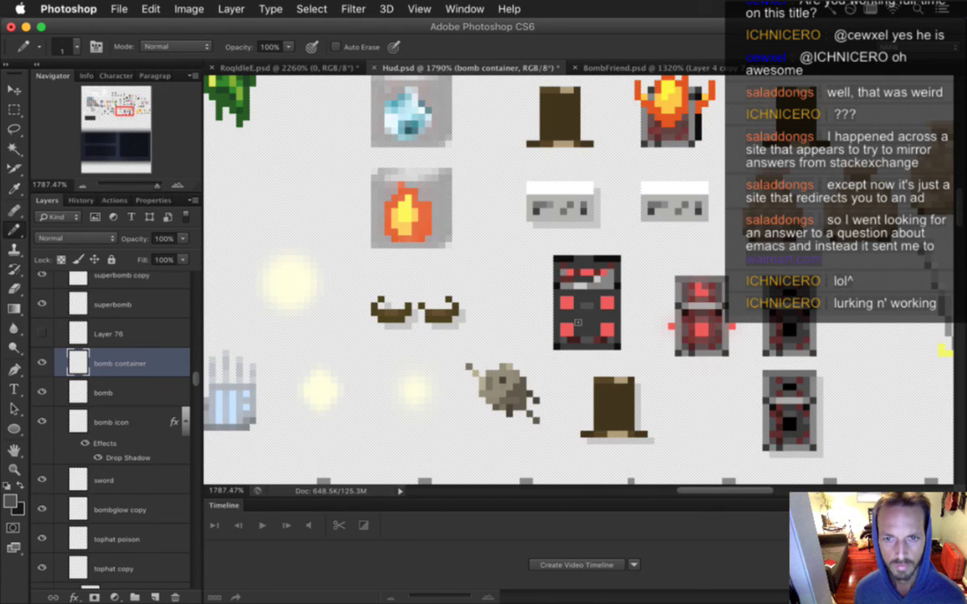
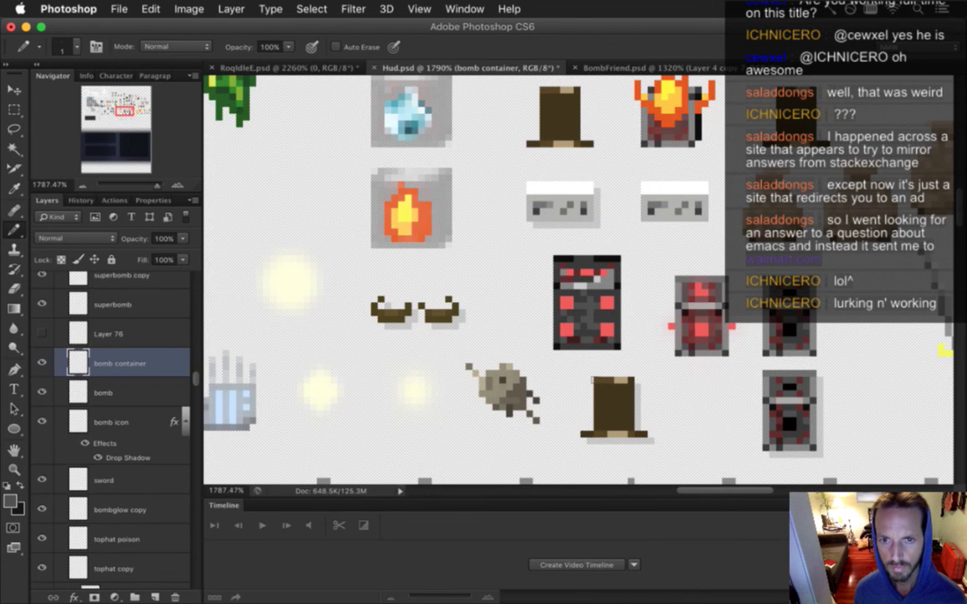
pyautogui.press('alt')
pyautogui.press('alt')
pyautogui.keyDown('alt'); pyautogui.click(591, 327); pyautogui.keyUp('alt')
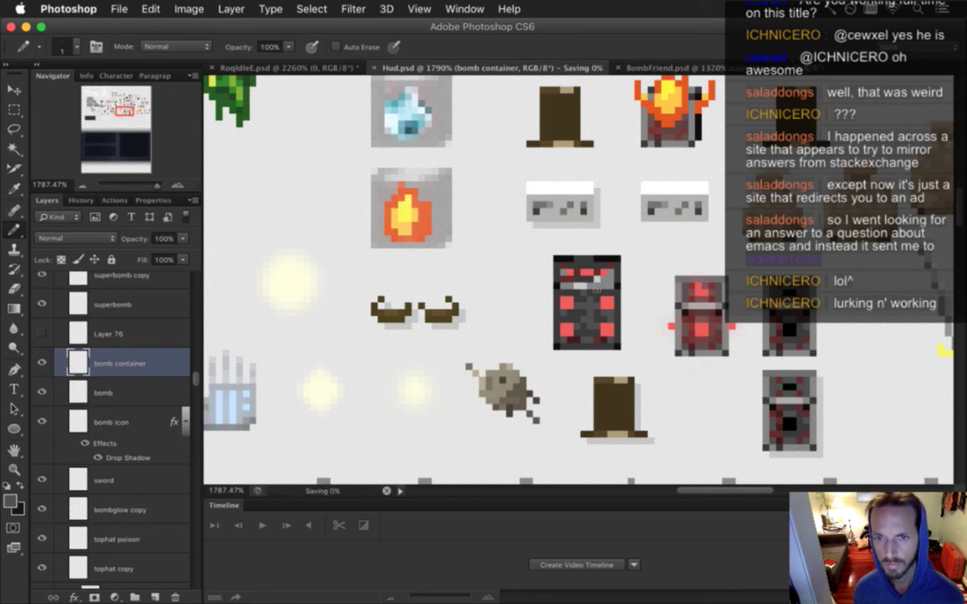
# Step: Shade the bomb container's frame and lid band with sampled greys, using the Pencil tool at 50% and 100% opacity
pyautogui.press('i')
pyautogui.click(587, 281)
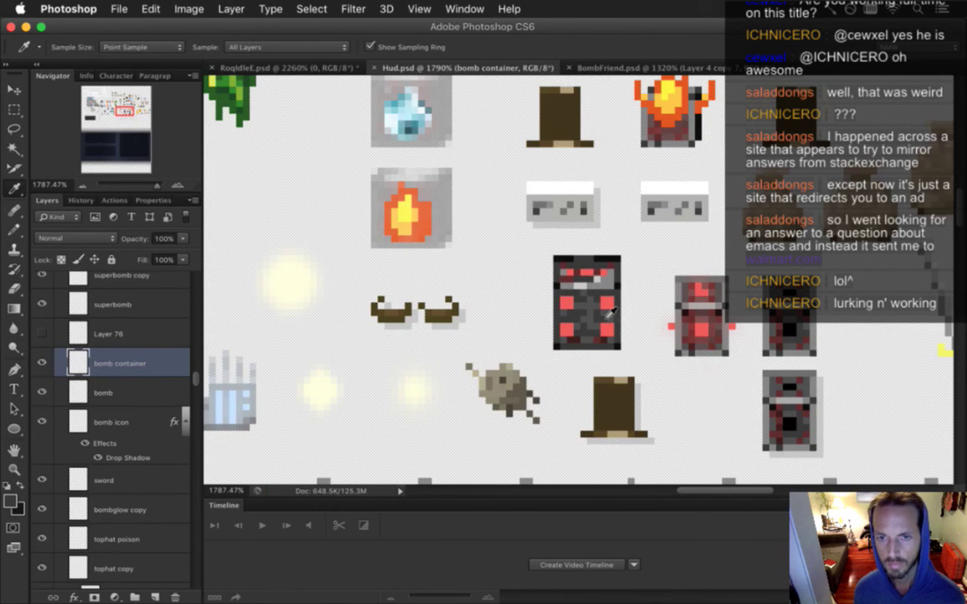
pyautogui.press('b')
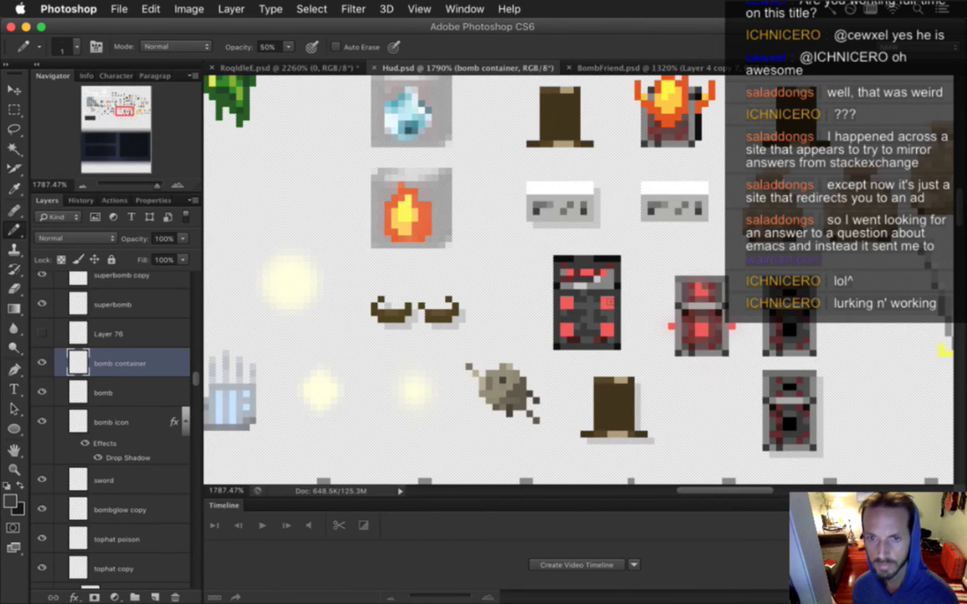
pyautogui.press('i')
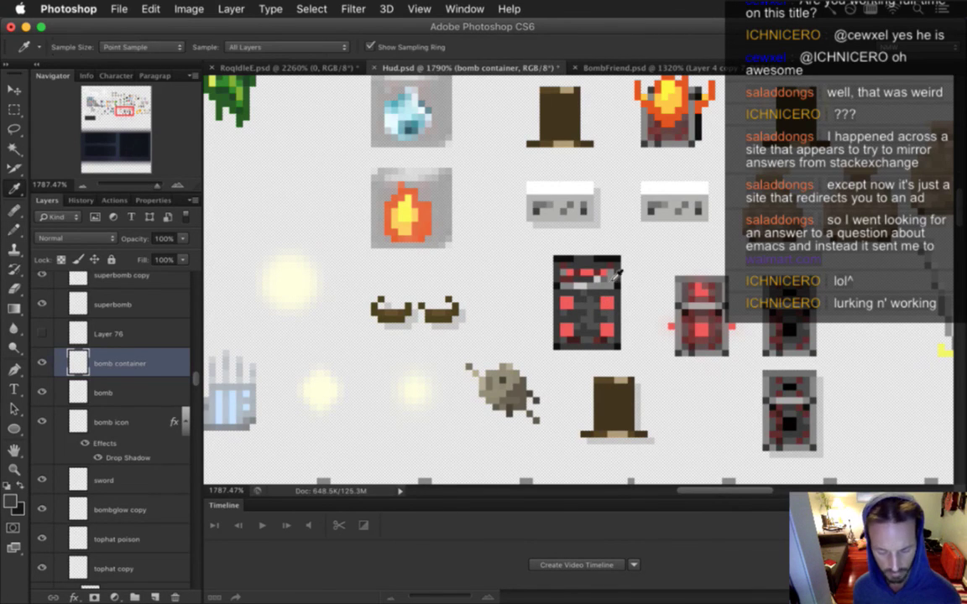
pyautogui.click(606, 283)
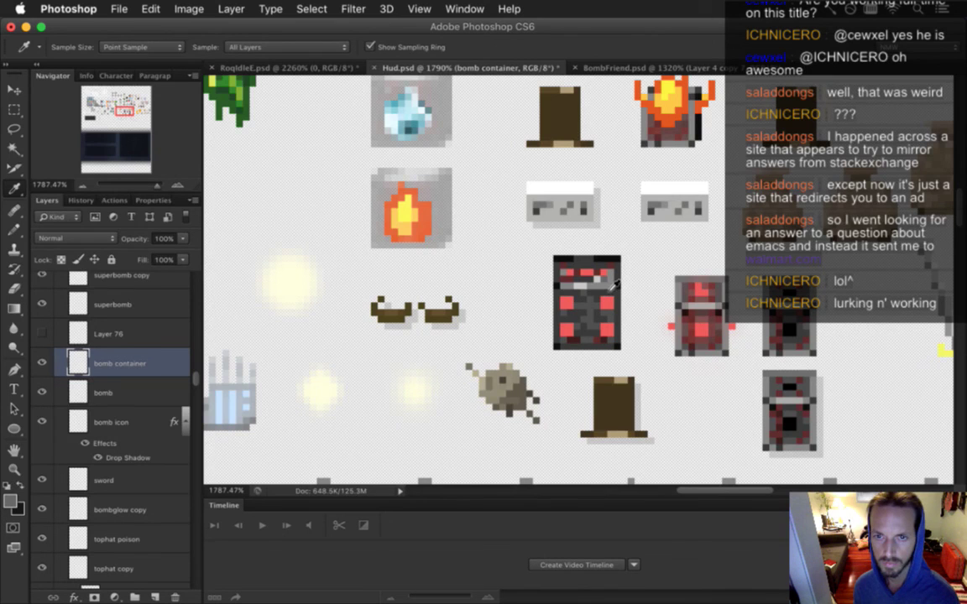
pyautogui.press('b')
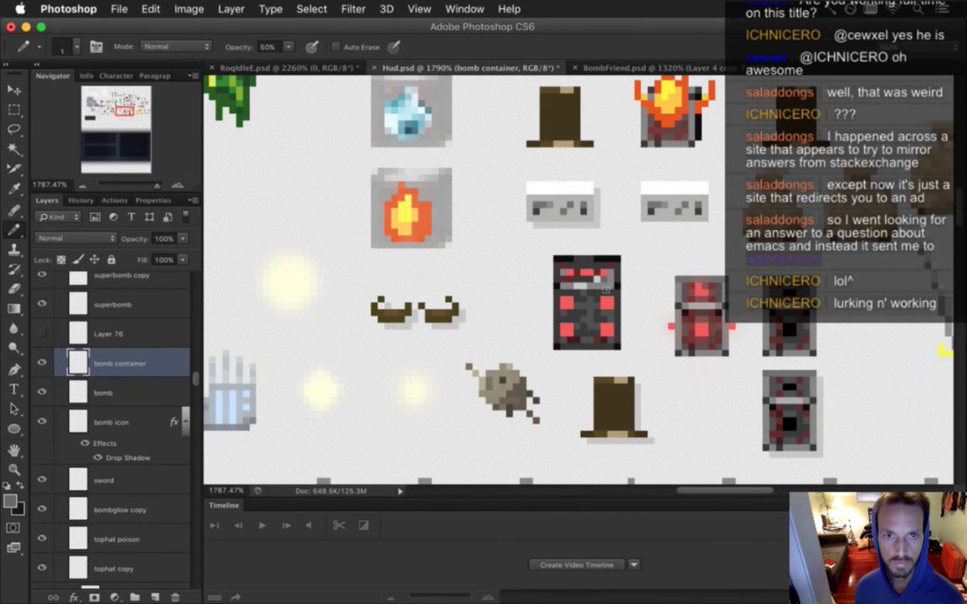
pyautogui.press('0')
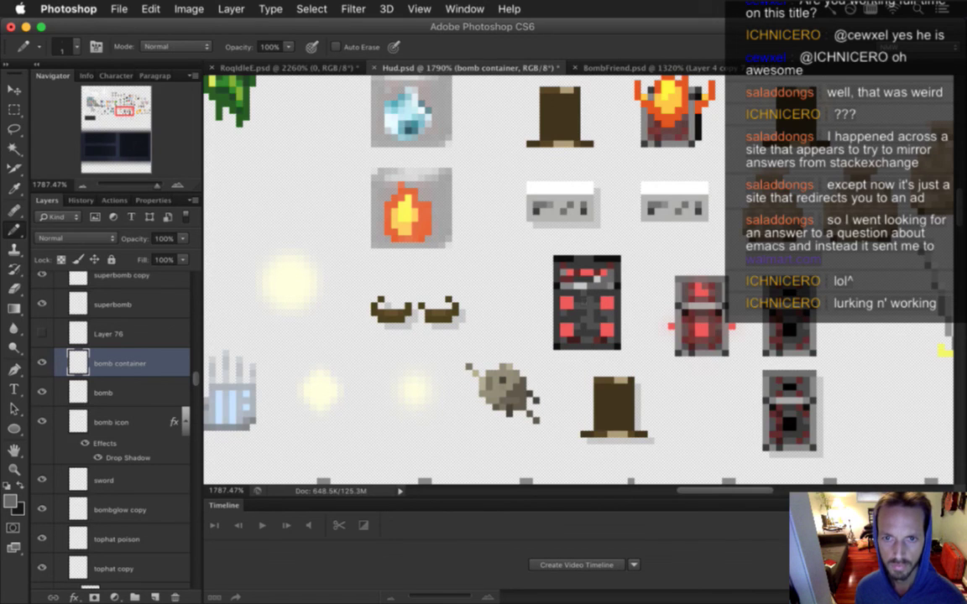
pyautogui.keyDown('alt'); pyautogui.click(574, 288); pyautogui.keyUp('alt')
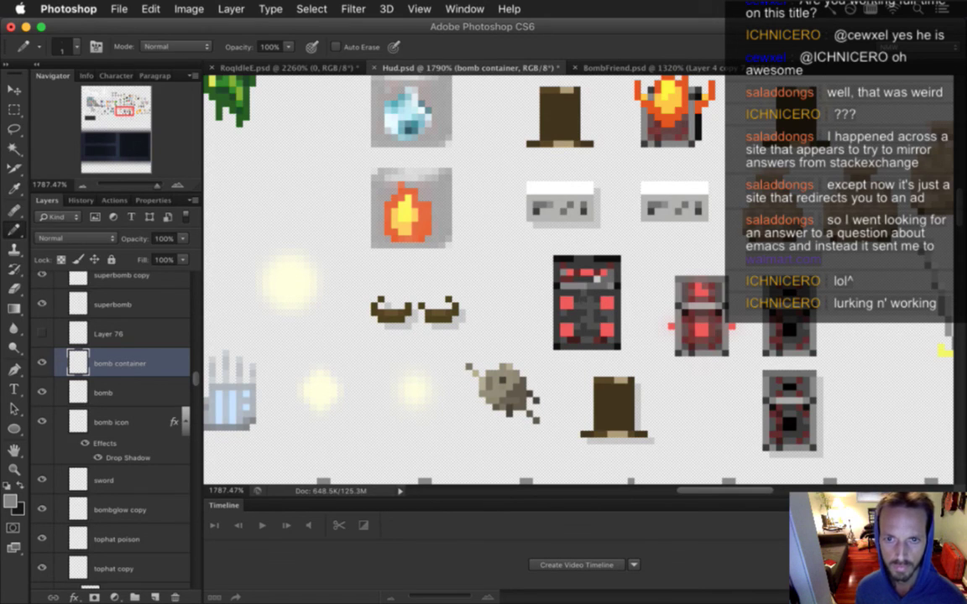
pyautogui.keyDown('alt'); pyautogui.click(592, 289); pyautogui.keyUp('alt')
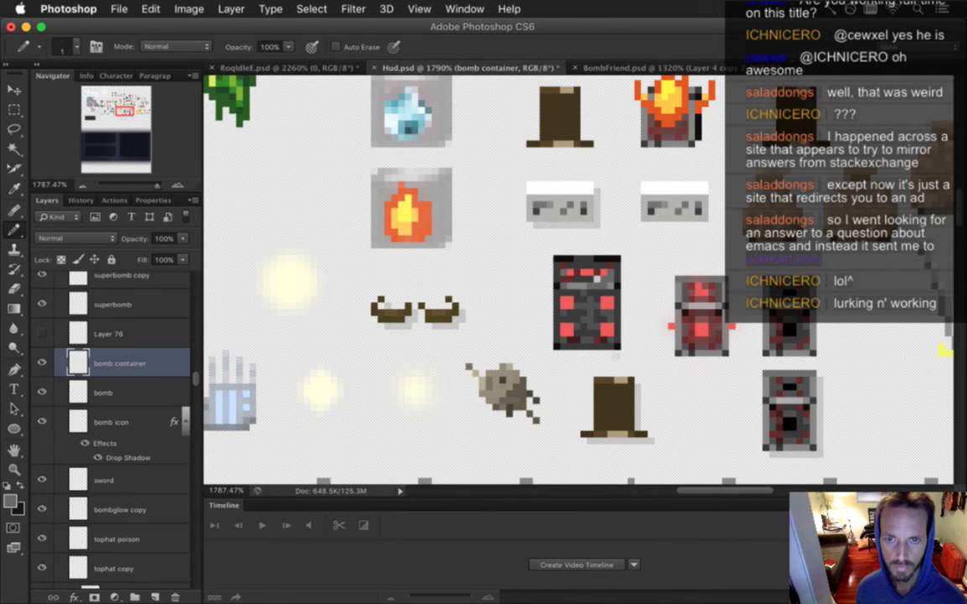
# Step: Paint grey and dark red detail pixels around the bomb container's four body lights and save Hud.psd
pyautogui.keyDown('alt'); pyautogui.click(535, 262); pyautogui.keyUp('alt')
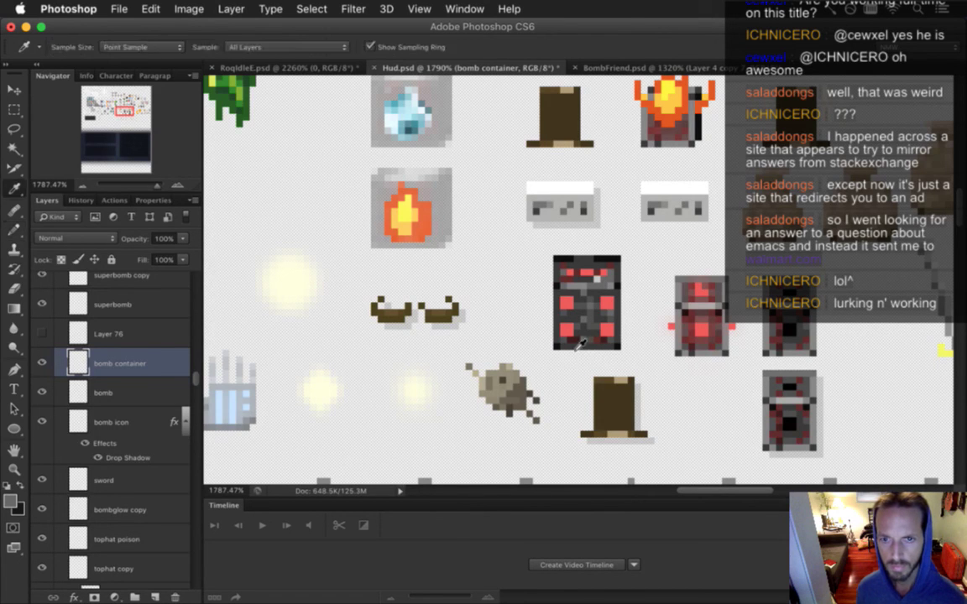
pyautogui.keyDown('alt'); pyautogui.click(517, 303); pyautogui.keyUp('alt')
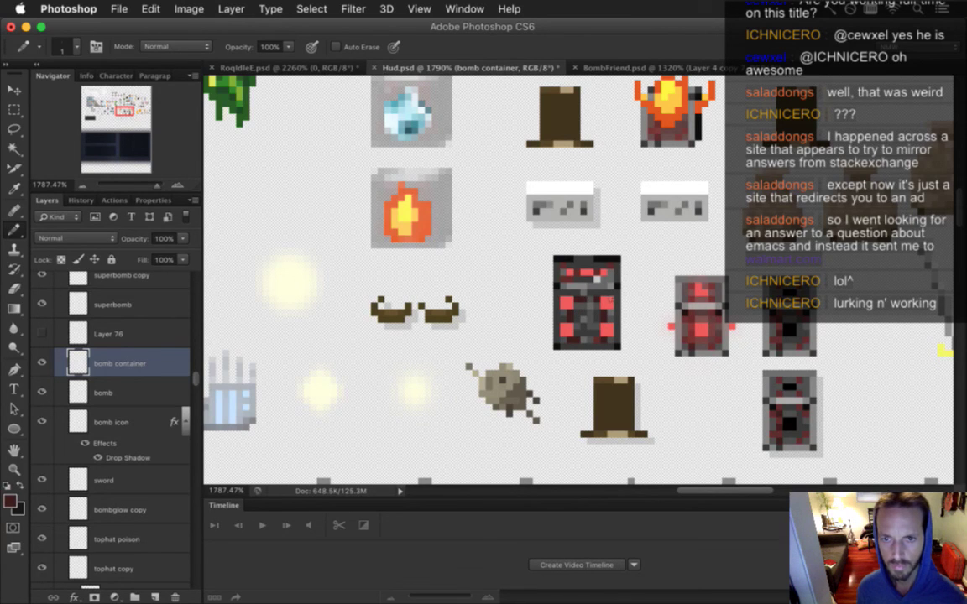
pyautogui.press('super+s')
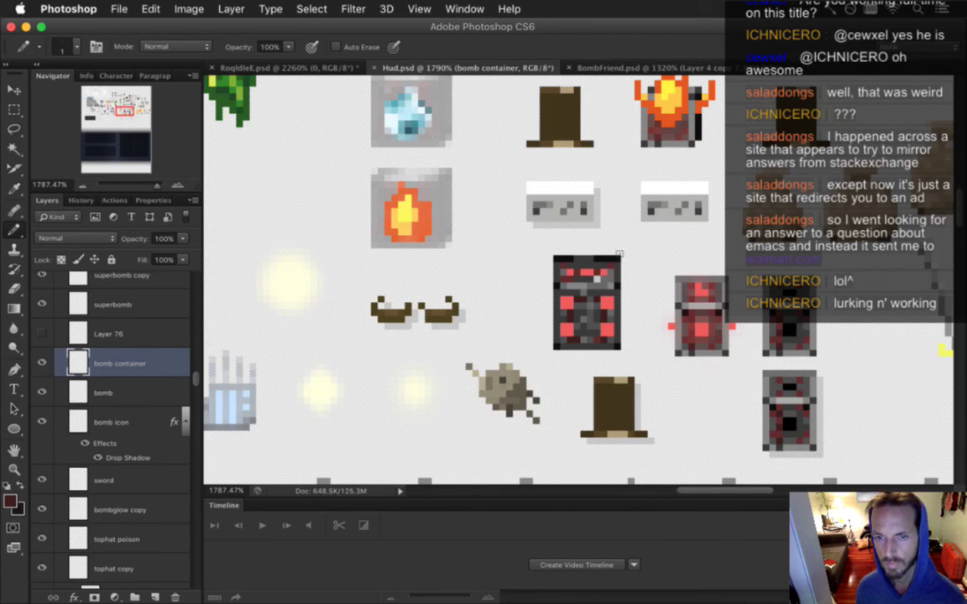
# Step: Cover the bright red lights on the bomb container's lid with a sampled dark red and sample a dark grey
pyautogui.press('i')
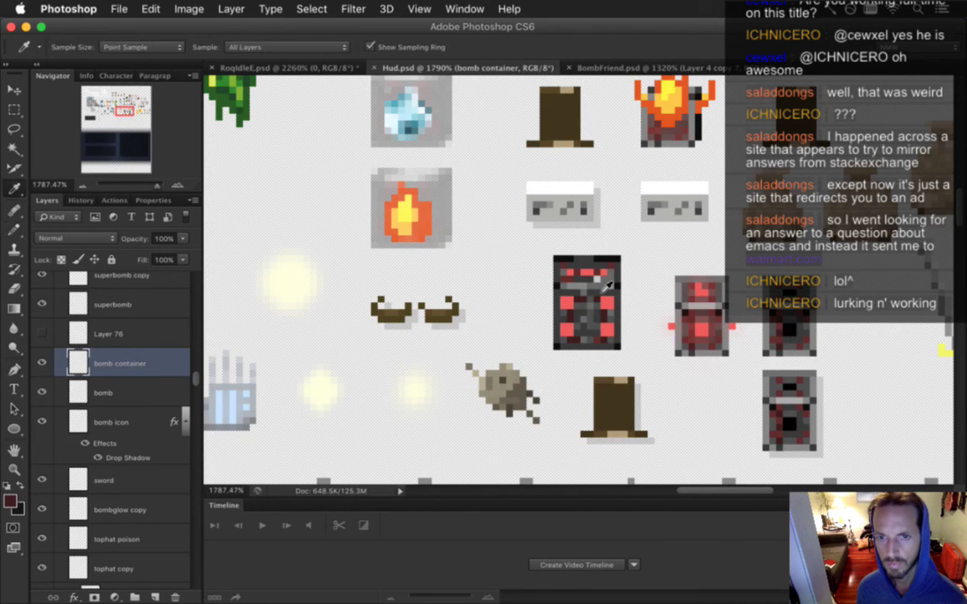
pyautogui.click(568, 263)
pyautogui.press('b')
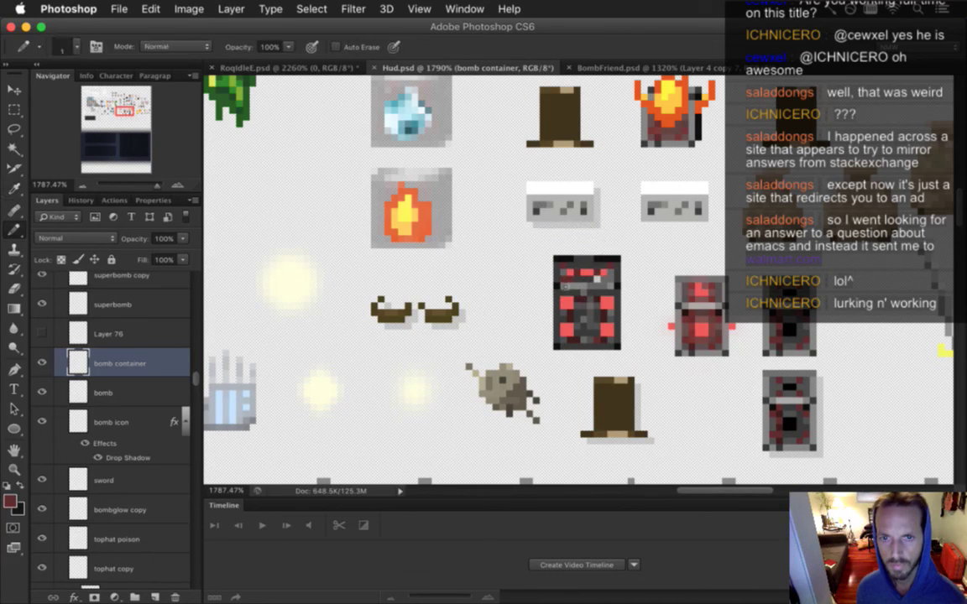
pyautogui.moveTo(570, 273); pyautogui.dragTo(593, 272)
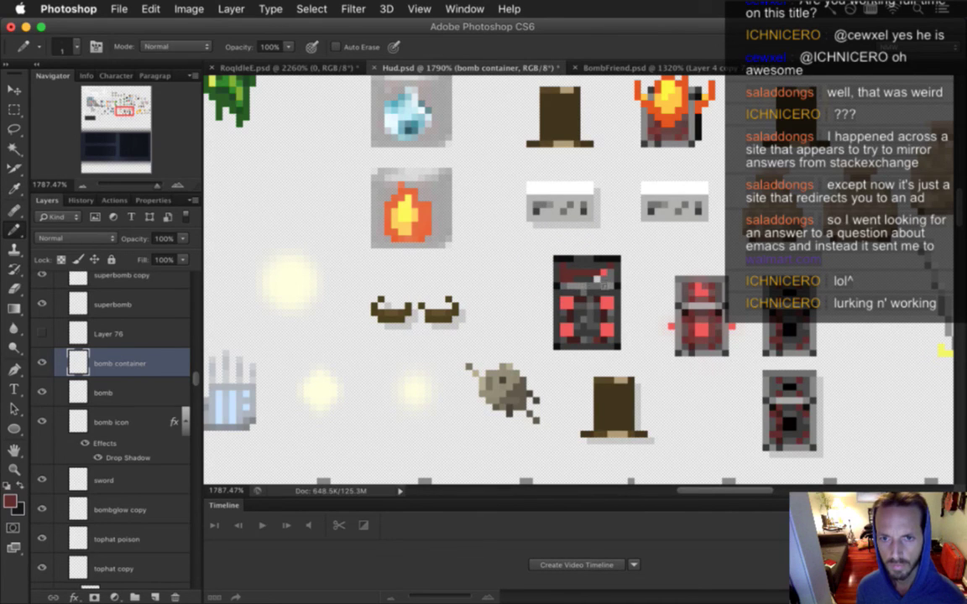
pyautogui.keyDown('alt'); pyautogui.click(522, 243); pyautogui.keyUp('alt')
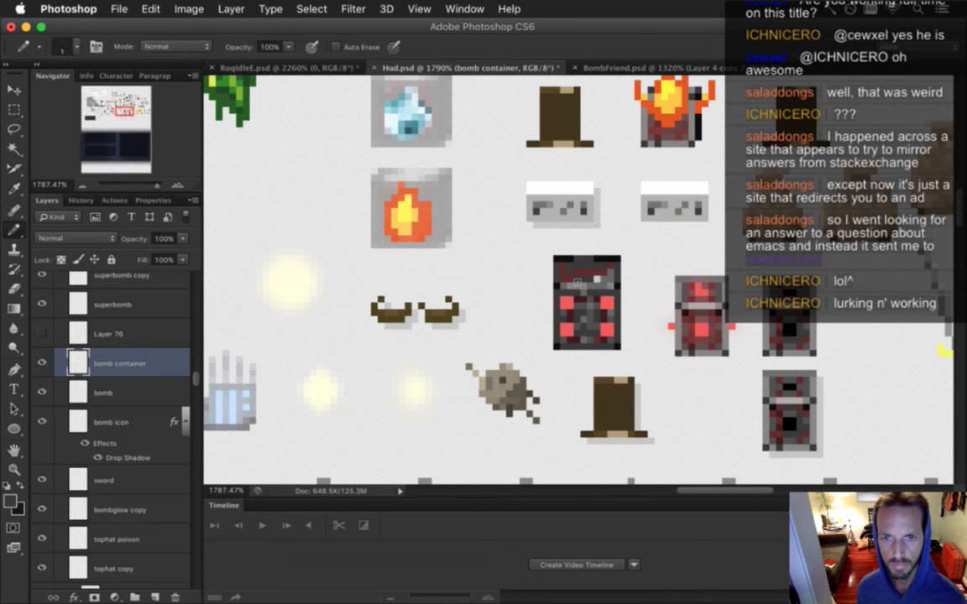
# Step: Rework the bomb container's lid with sampled greys and a symmetrical dark red pattern, and save Hud.psd
pyautogui.keyDown('alt'); pyautogui.click(583, 282); pyautogui.keyUp('alt')
pyautogui.keyDown('alt'); pyautogui.click(583, 282); pyautogui.keyUp('alt')
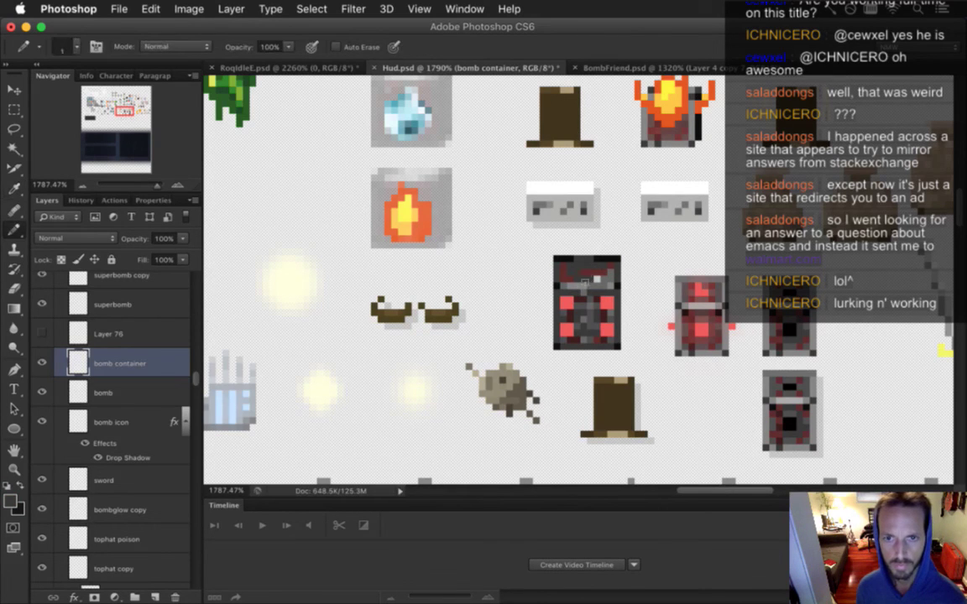
pyautogui.keyDown('alt'); pyautogui.click(584, 284); pyautogui.keyUp('alt')
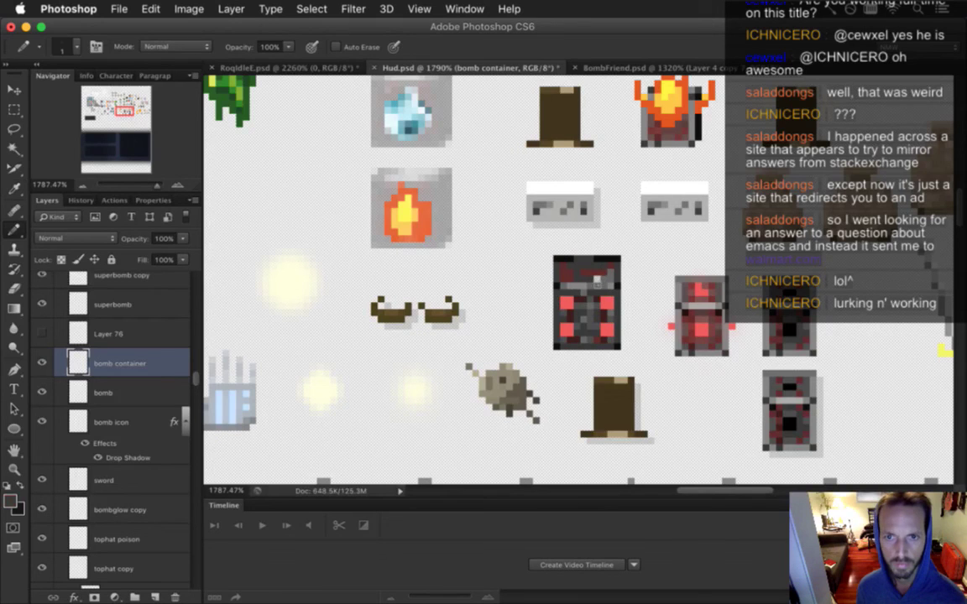
pyautogui.keyDown('alt'); pyautogui.click(552, 243); pyautogui.keyUp('alt')
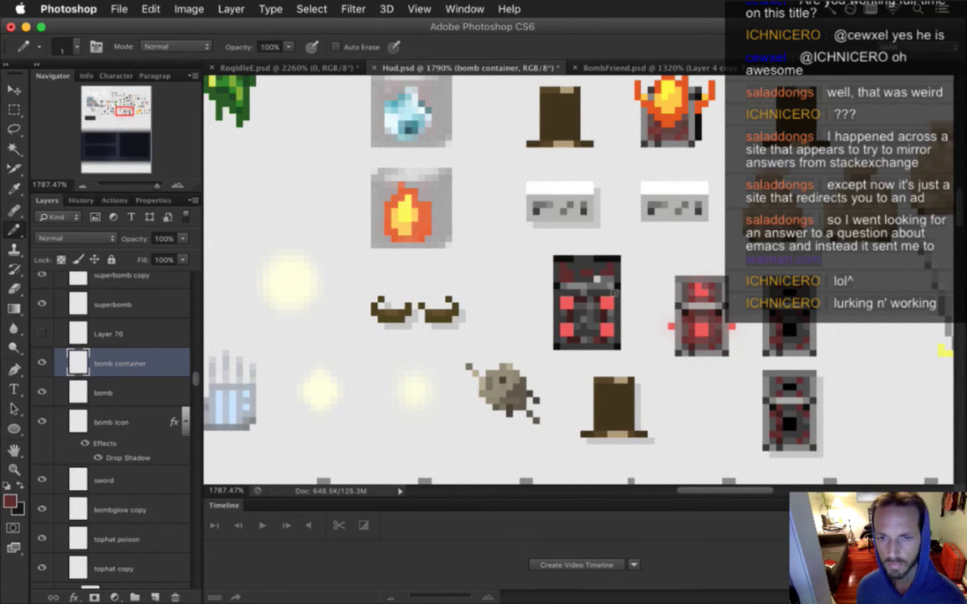
pyautogui.keyDown('alt'); pyautogui.click(535, 260); pyautogui.keyUp('alt')
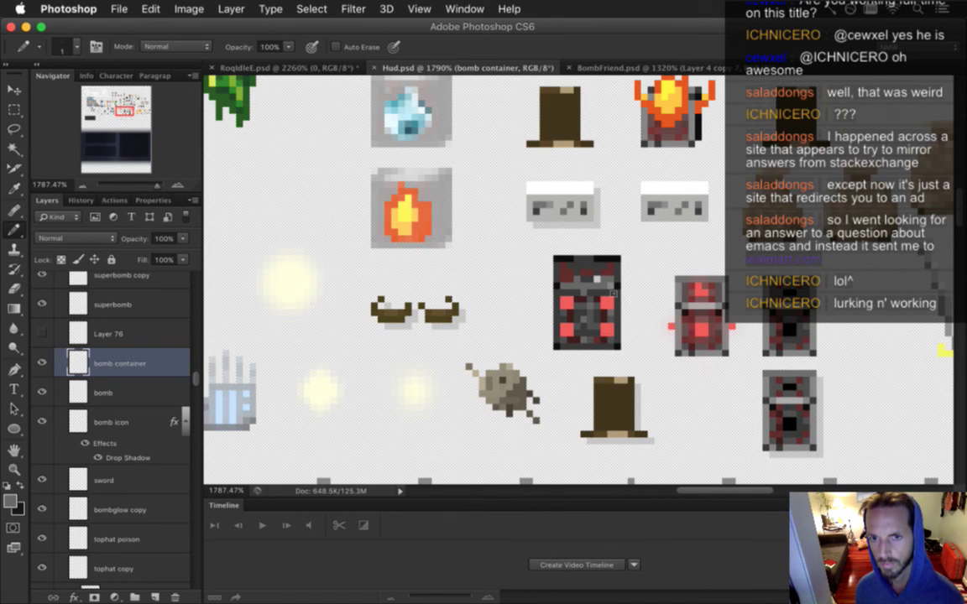
# Step: Replace the lid's white highlight with grey, fill the lid's centre with dark red pixels, and save Hud.psd
pyautogui.press('alt')
pyautogui.keyDown('alt'); pyautogui.click(613, 287); pyautogui.keyUp('alt')
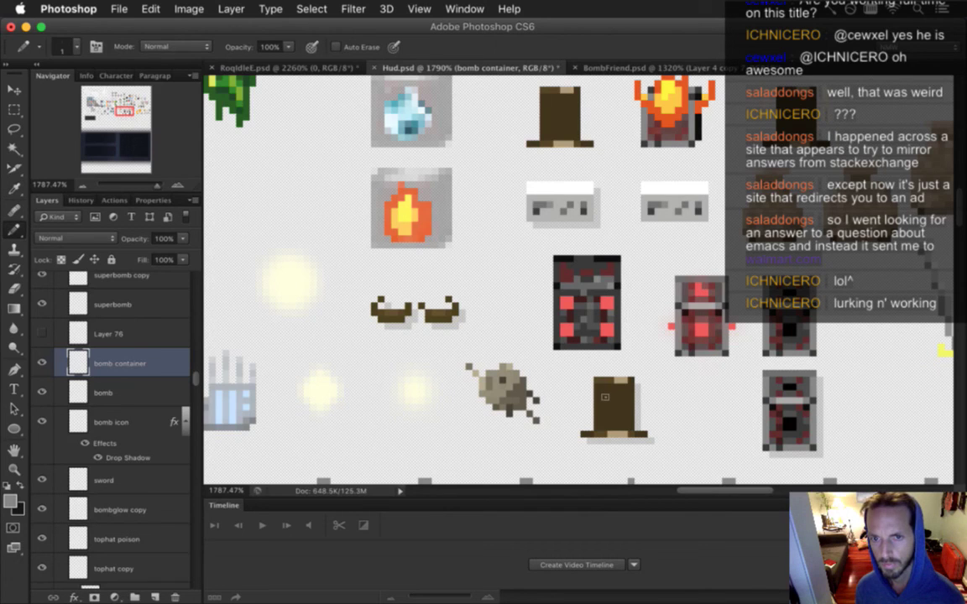
pyautogui.keyDown('alt'); pyautogui.click(594, 276); pyautogui.keyUp('alt')
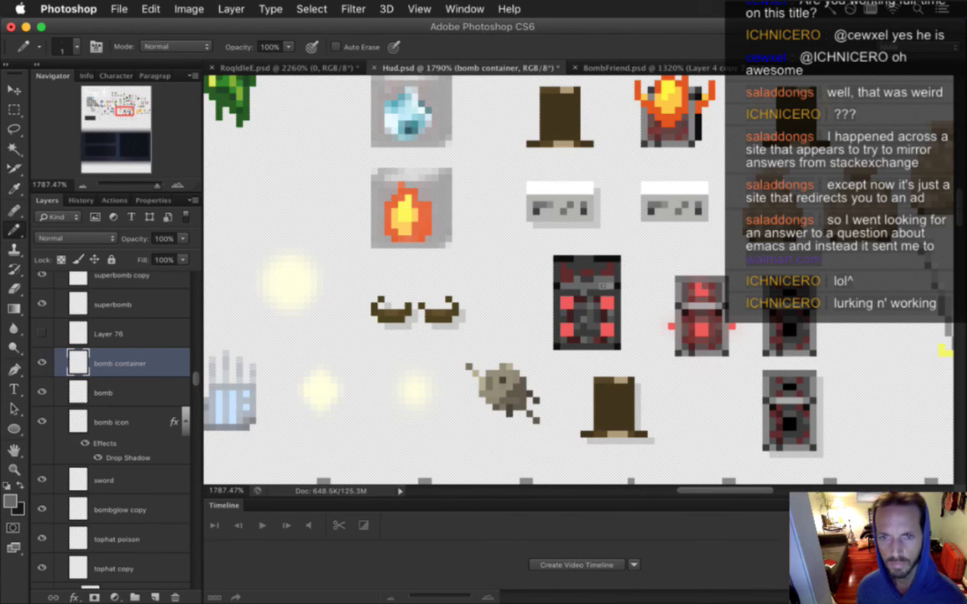
pyautogui.keyDown('alt'); pyautogui.click(604, 286); pyautogui.keyUp('alt')
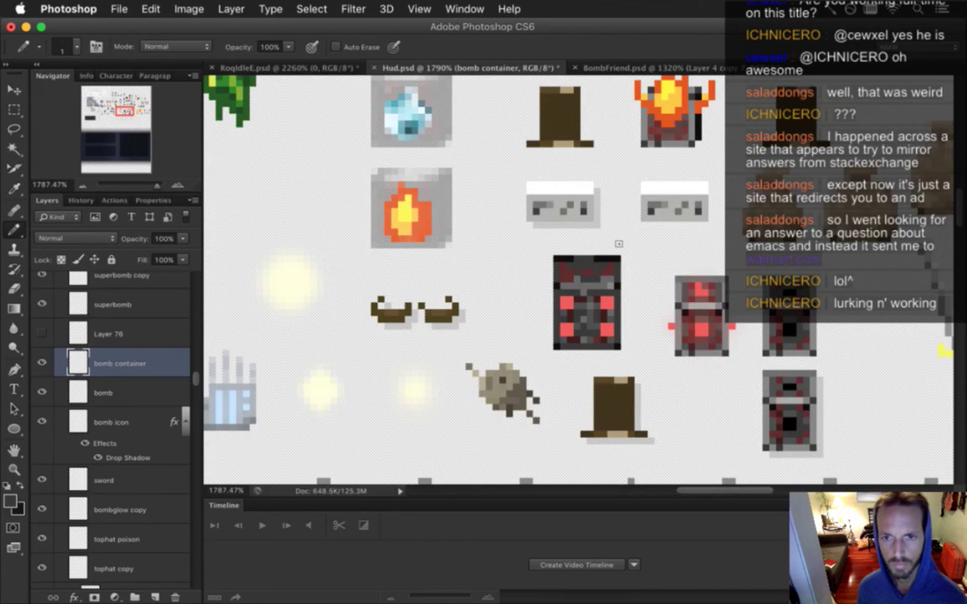
pyautogui.keyDown('alt'); pyautogui.click(595, 304); pyautogui.keyUp('alt')
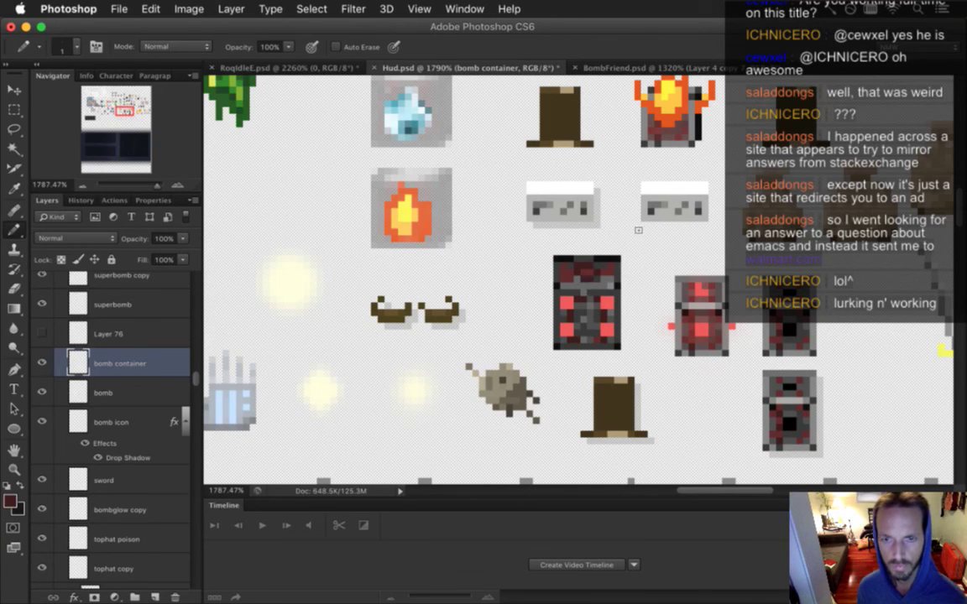
pyautogui.press('super+s')
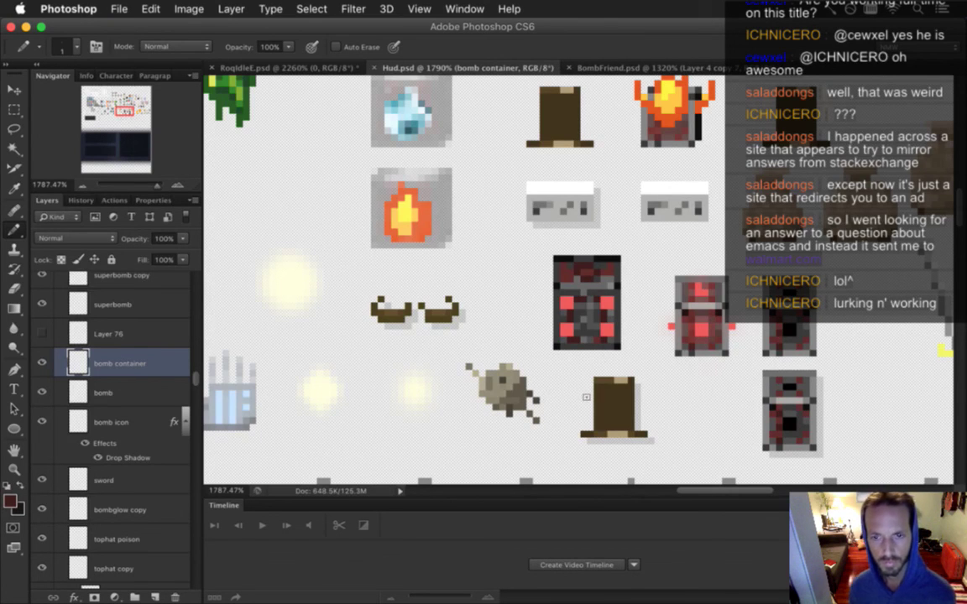
# Step: Sample a dark grey and pencil it at 50% opacity over inner pixels of the bomb container's upper body lights
pyautogui.press('i')
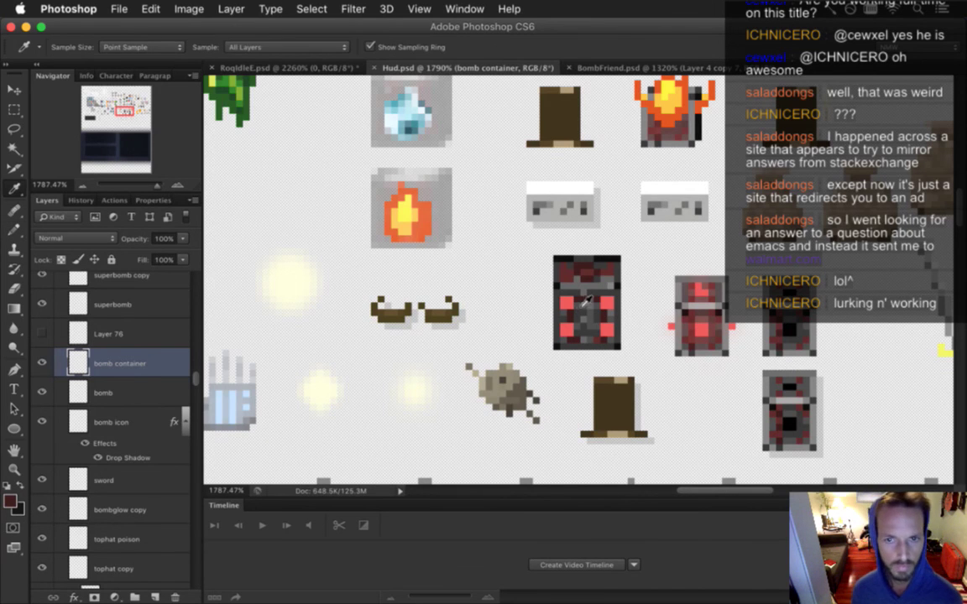
pyautogui.click(510, 267)
pyautogui.press('b')
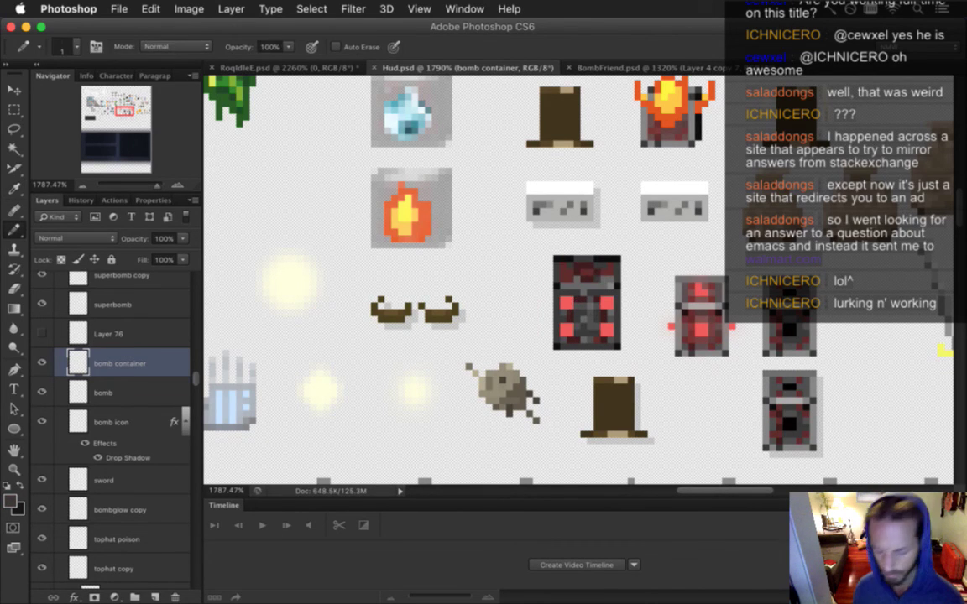
pyautogui.click(570, 299)
pyautogui.click(570, 313)
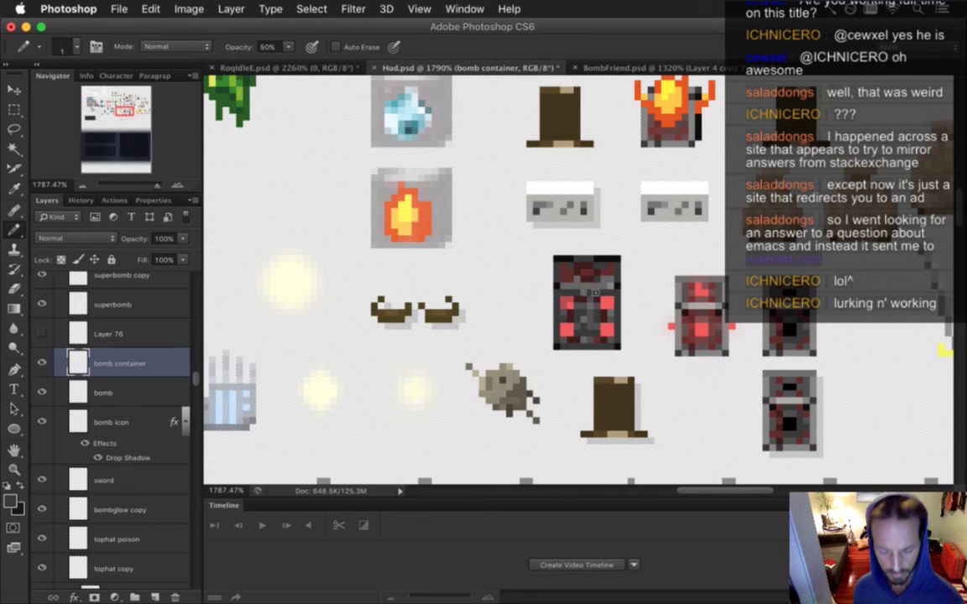
# Step: Retouch the inner edges of the bomb container's four body lights with sampled muted reds and save Hud.psd
pyautogui.press('i')
pyautogui.click(572, 307)
pyautogui.press('b')
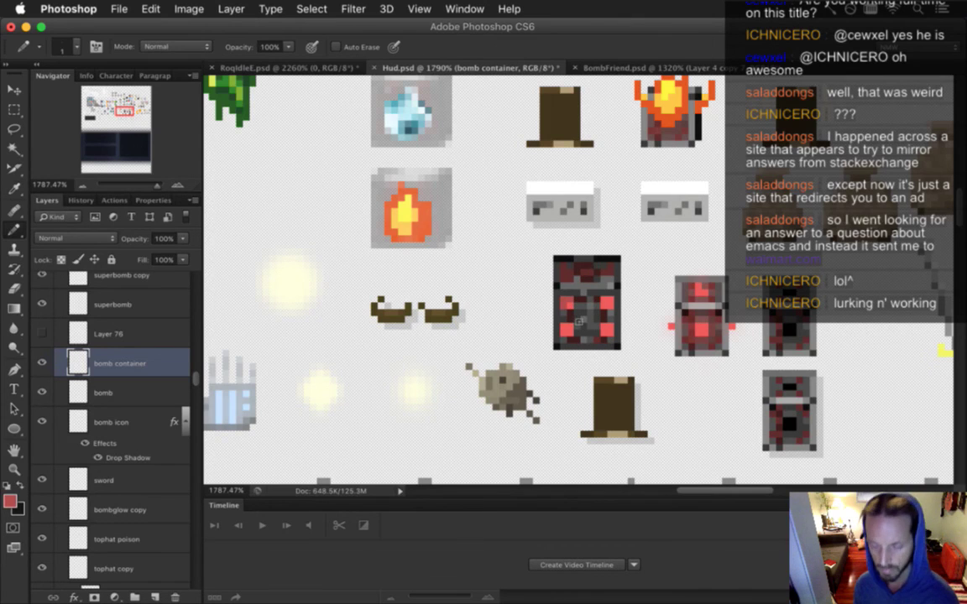
pyautogui.keyDown('alt'); pyautogui.click(567, 308); pyautogui.keyUp('alt')
pyautogui.keyDown('alt'); pyautogui.click(567, 303); pyautogui.keyUp('alt')
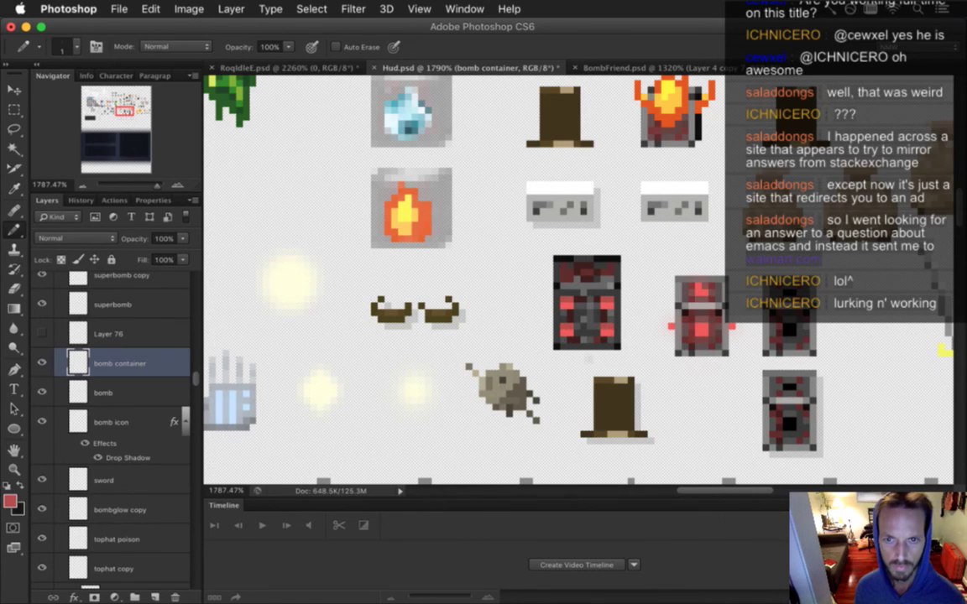
pyautogui.moveTo(568, 307); pyautogui.dragTo(520, 305)
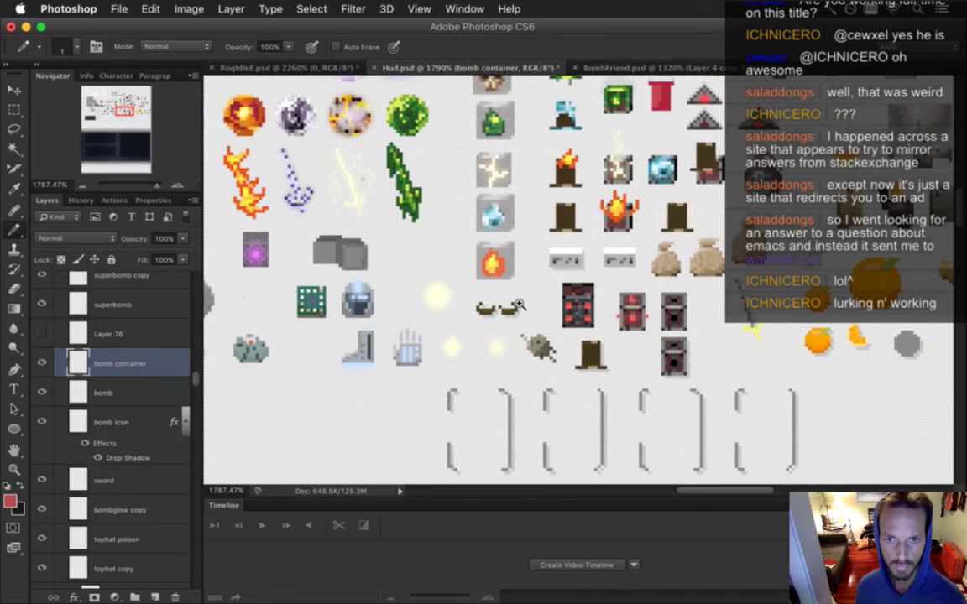
pyautogui.scroll(5, 521, 305)
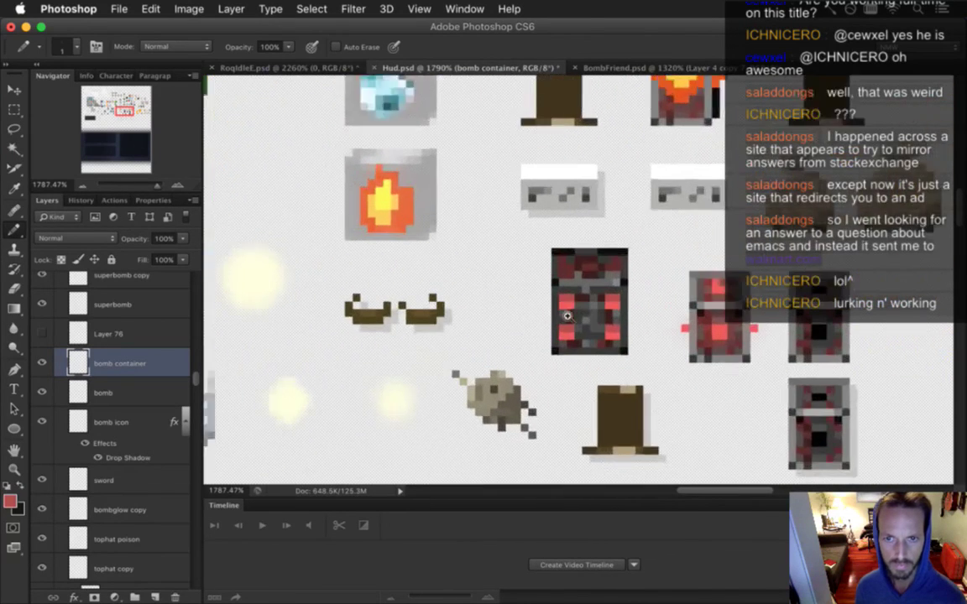
pyautogui.press('super+s')
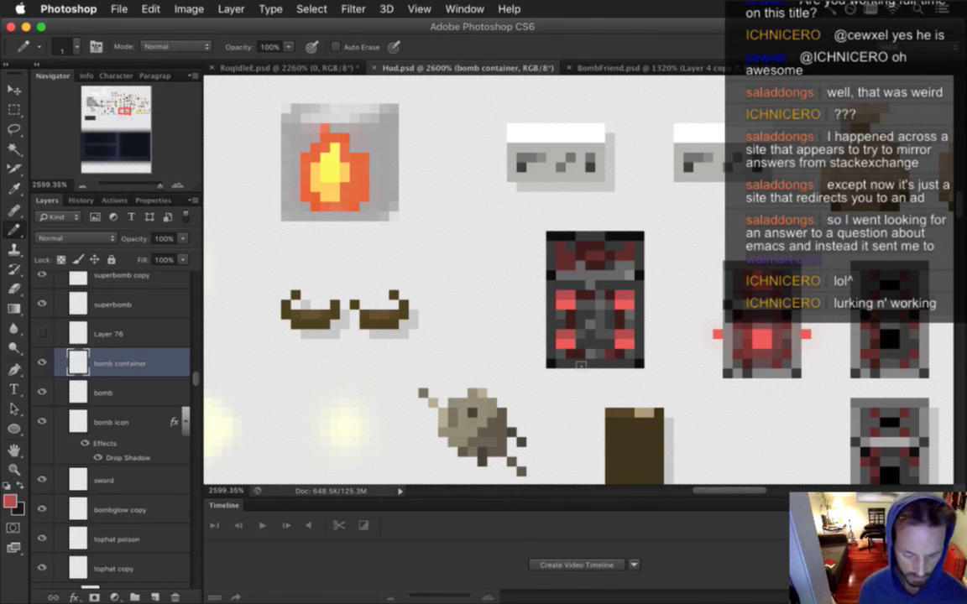
# Step: Export the Hud slices for web as PNG-24 images into the Hud folder, replacing the existing files
pyautogui.press('super+alt+shift+s')
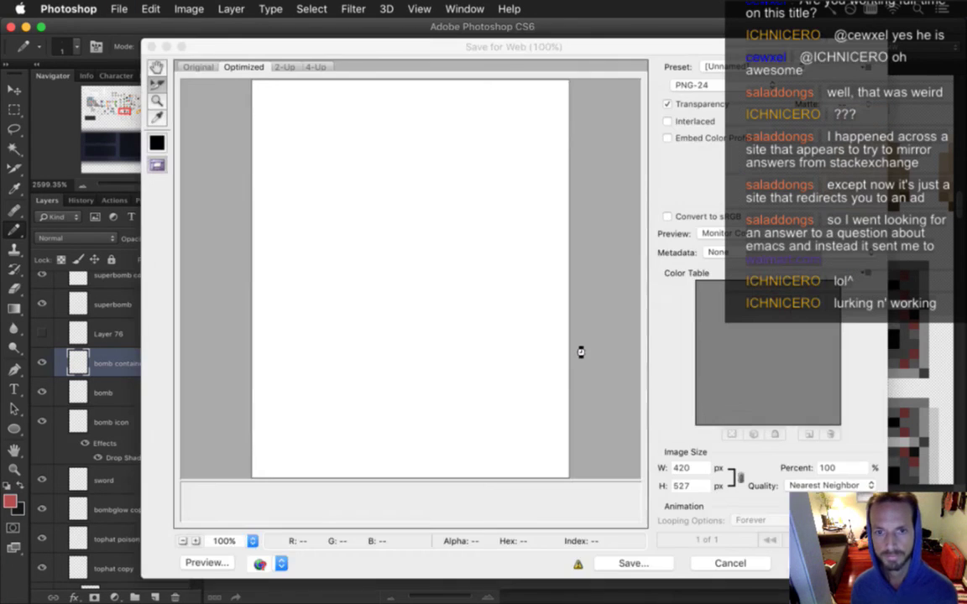
pyautogui.press('Return')
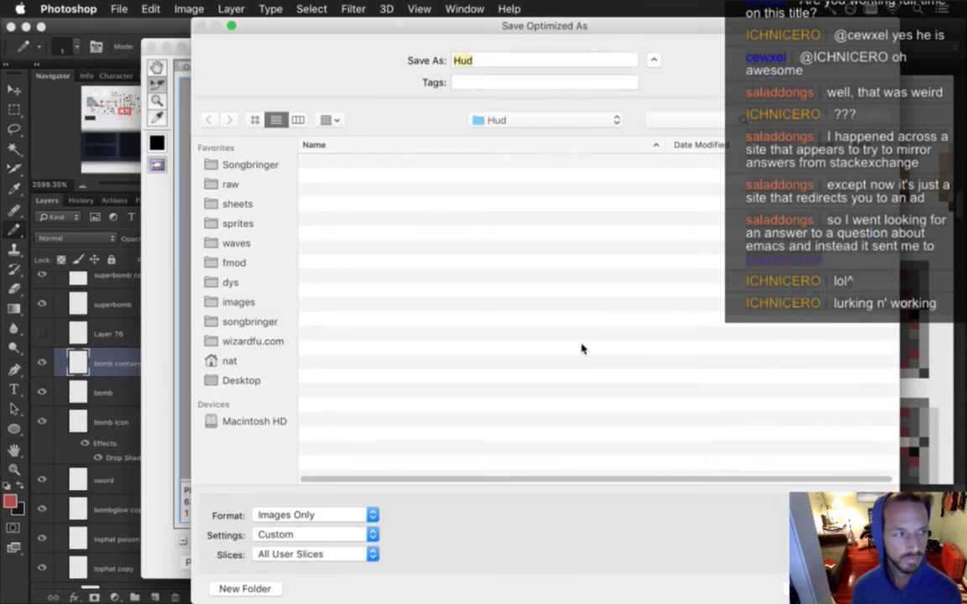
pyautogui.press('Return')
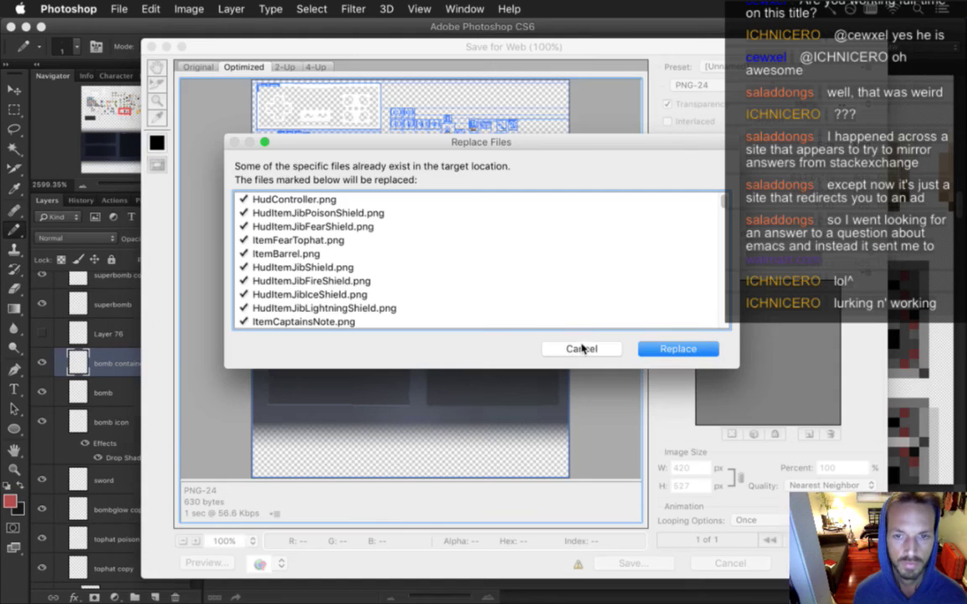
pyautogui.press('Return')
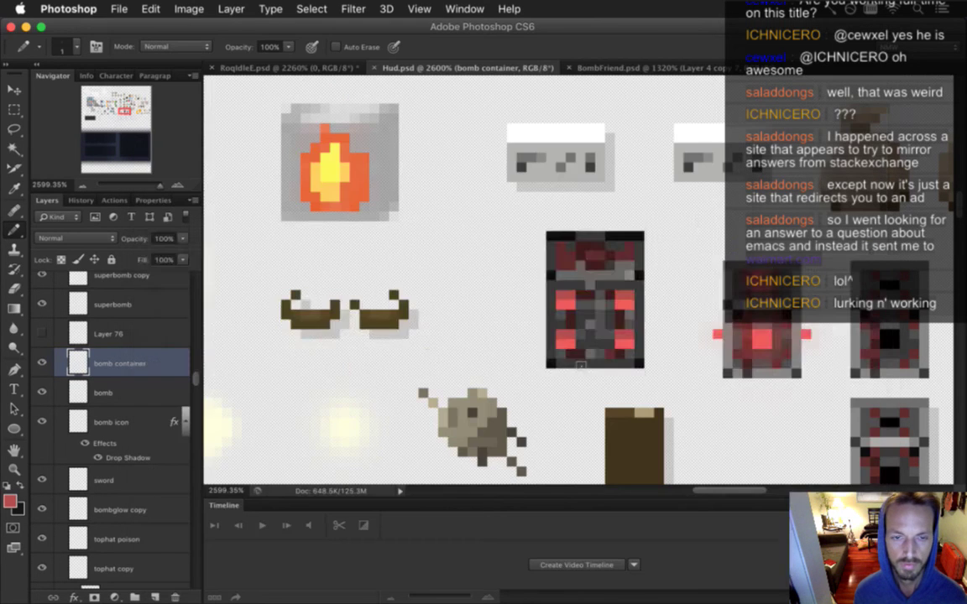
# Step: Launch the Songbringer game, move the hero around the temple room, and try out the bomb and top hat
pyautogui.press('super+Tab')
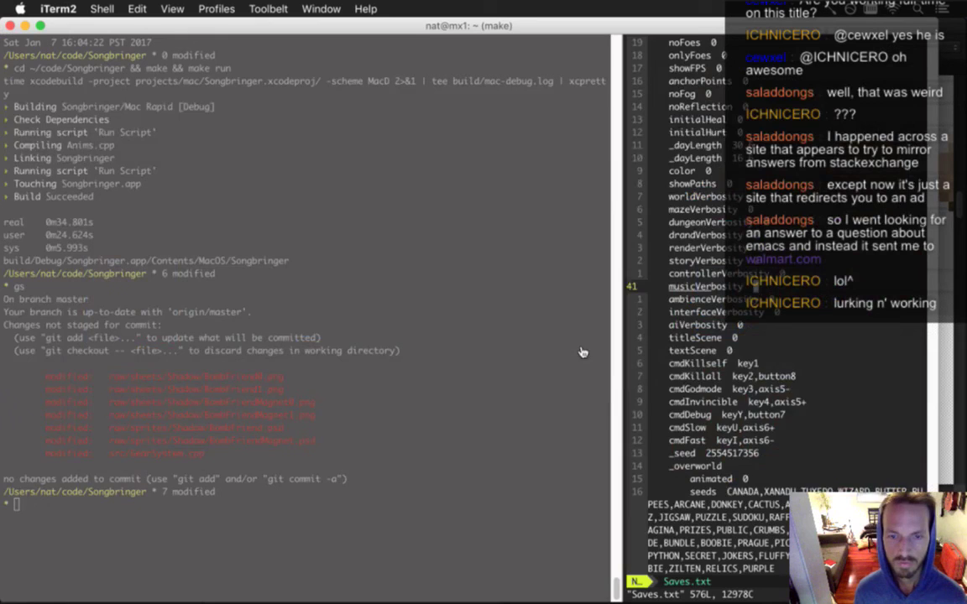
pyautogui.press('F5')
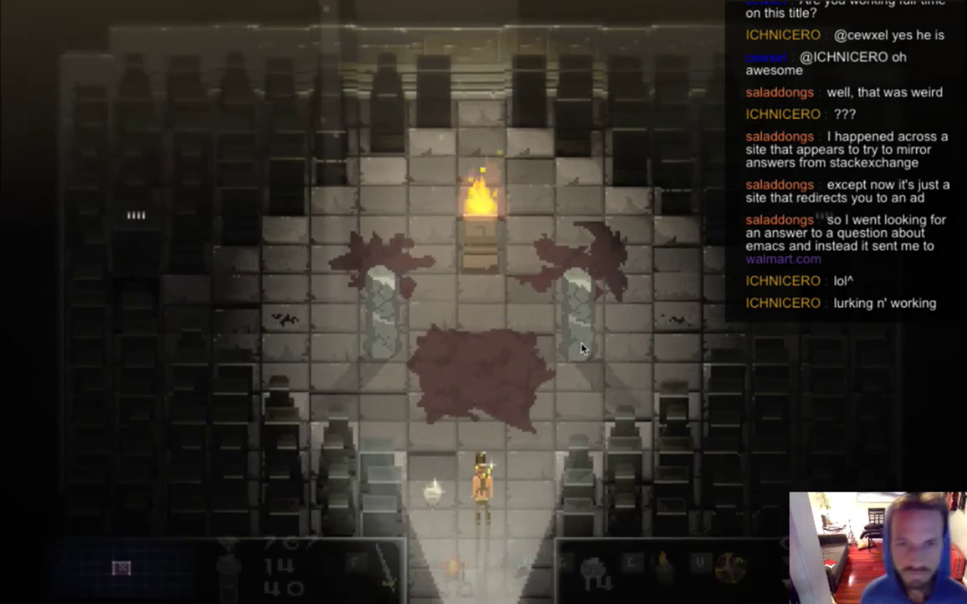
pyautogui.press('Right')
pyautogui.press('Up')
pyautogui.press('s')
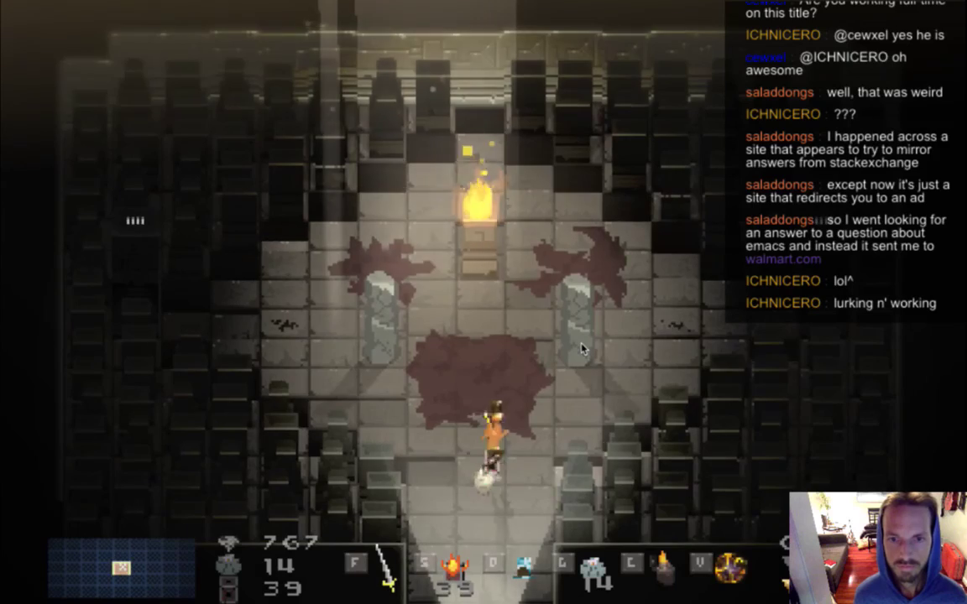
pyautogui.press('Right')
pyautogui.press('Up')
pyautogui.press('d')
pyautogui.press('Left')
pyautogui.press('Up')
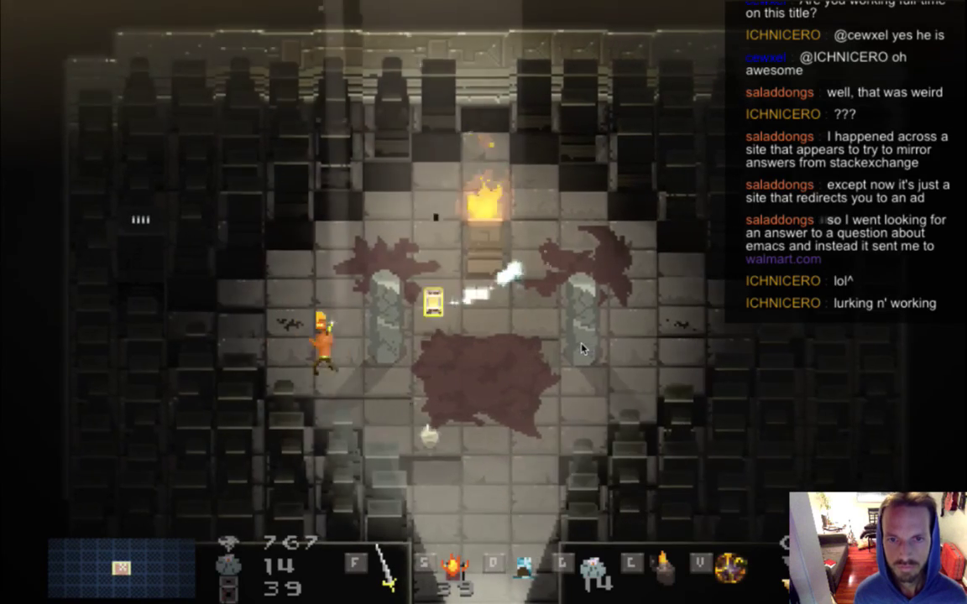
pyautogui.press('Left')
# Step: Open the game's inventory and highlight the Matter Bomb Container among the passive items to inspect its icon
pyautogui.press('Tab')
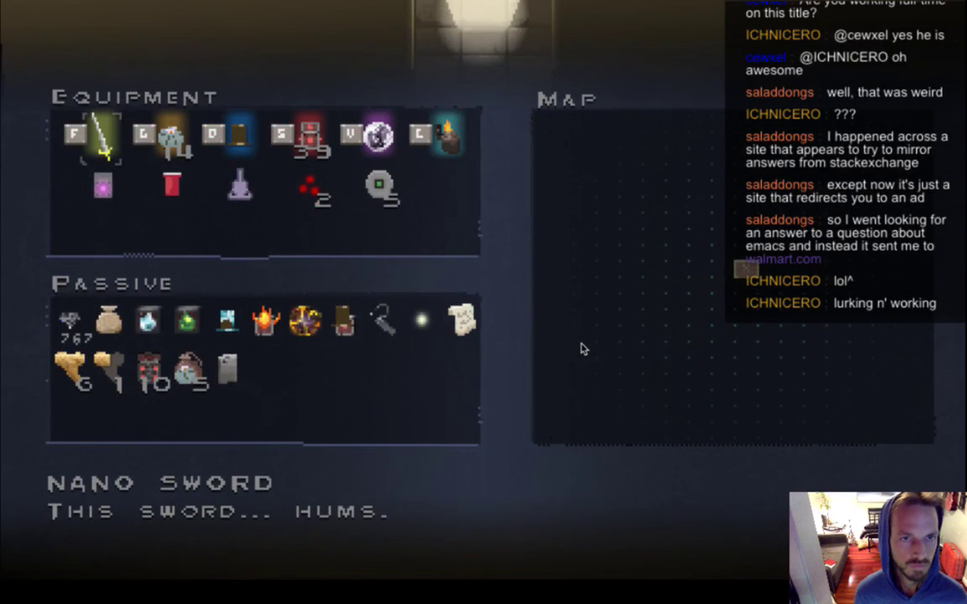
pyautogui.press('Right')
pyautogui.press('Right')
pyautogui.press('Right')
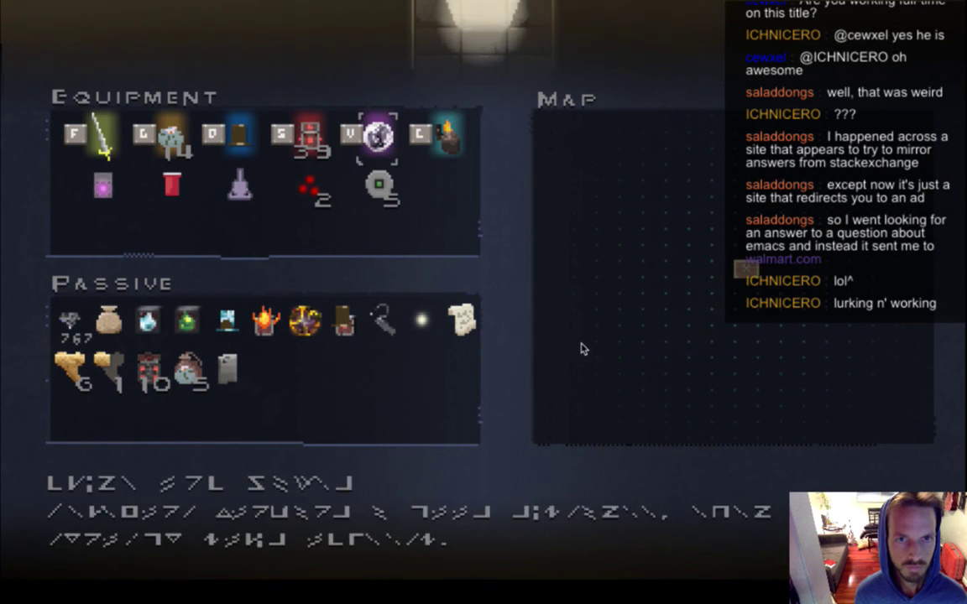
pyautogui.press('Down')
pyautogui.press('Down')
pyautogui.press('Left')
pyautogui.press('Left')
pyautogui.press('Left')
pyautogui.press('Left')
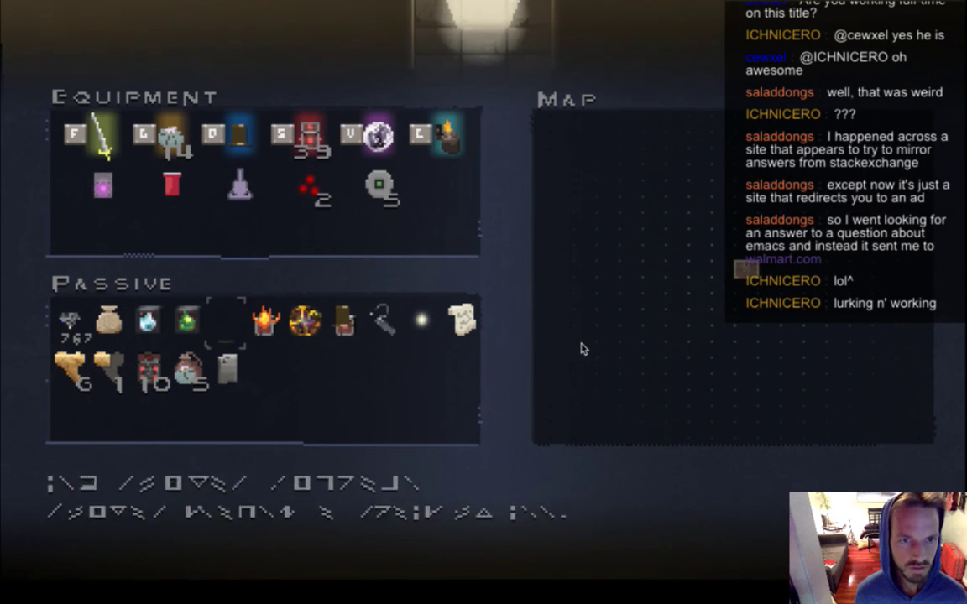
pyautogui.press('Down')
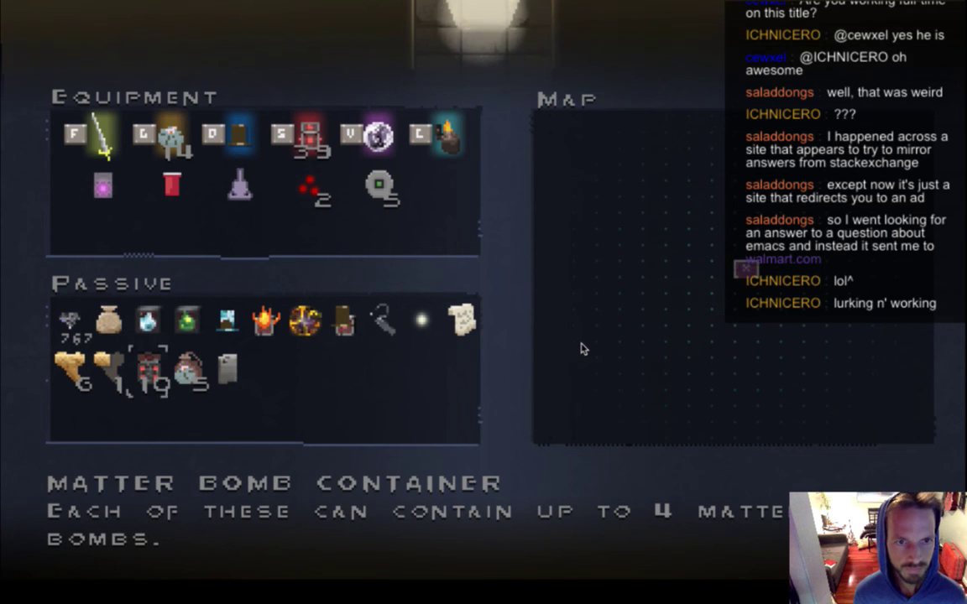
# Step: Return to Photoshop, sample the red of the container's lower body light, set the pencil opacity to 1%, and save Hud.psd
pyautogui.press('super+Tab')
pyautogui.press('super+Tab')
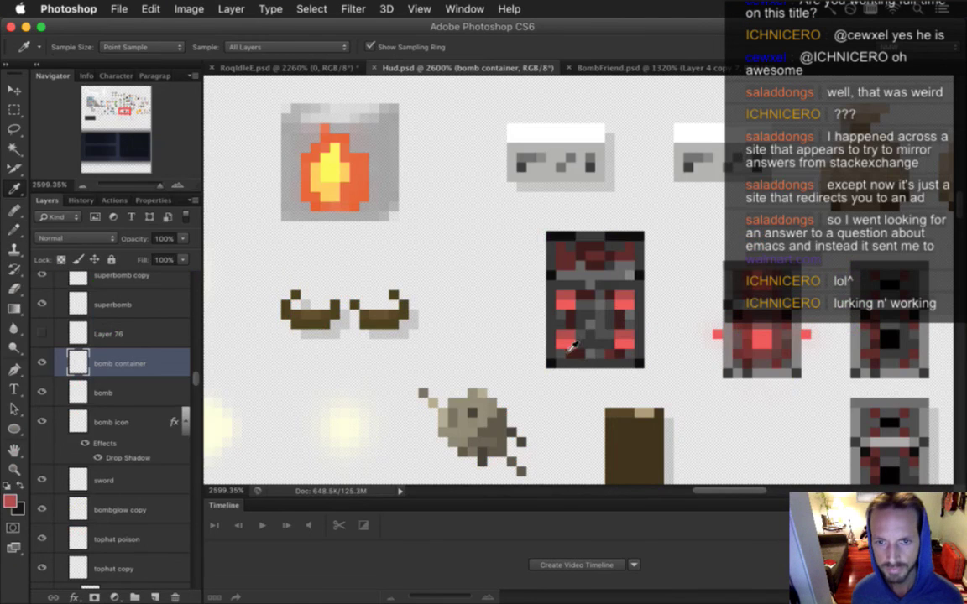
pyautogui.keyDown('alt'); pyautogui.click(572, 341); pyautogui.keyUp('alt')
pyautogui.click(267, 47)
pyautogui.write('1')
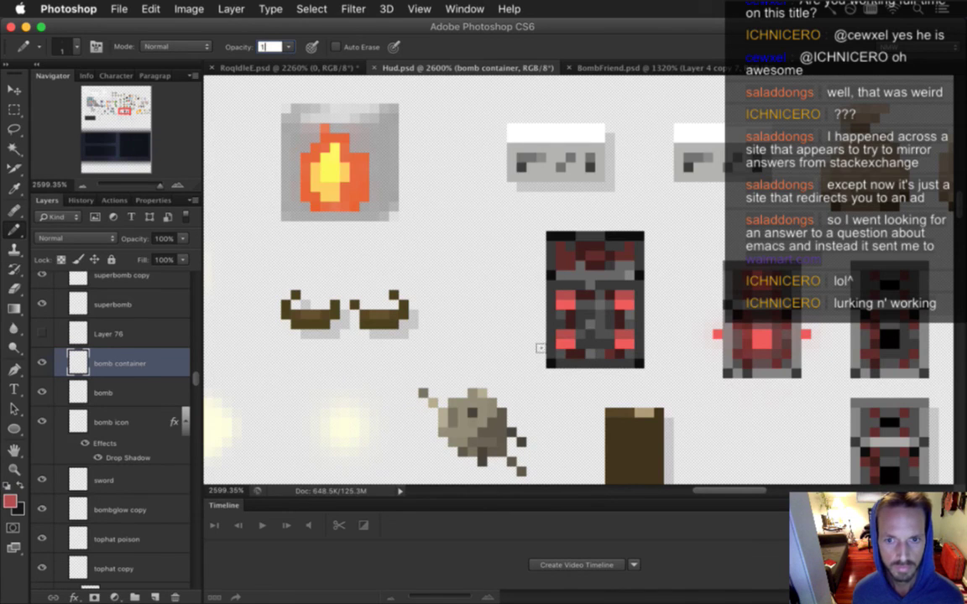
pyautogui.press('Return')
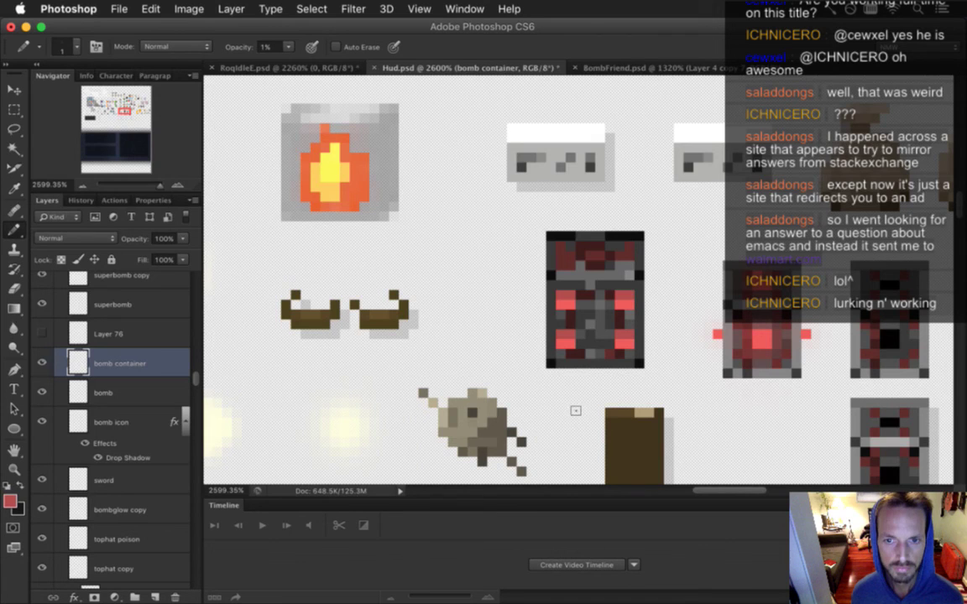
pyautogui.press('super+s')
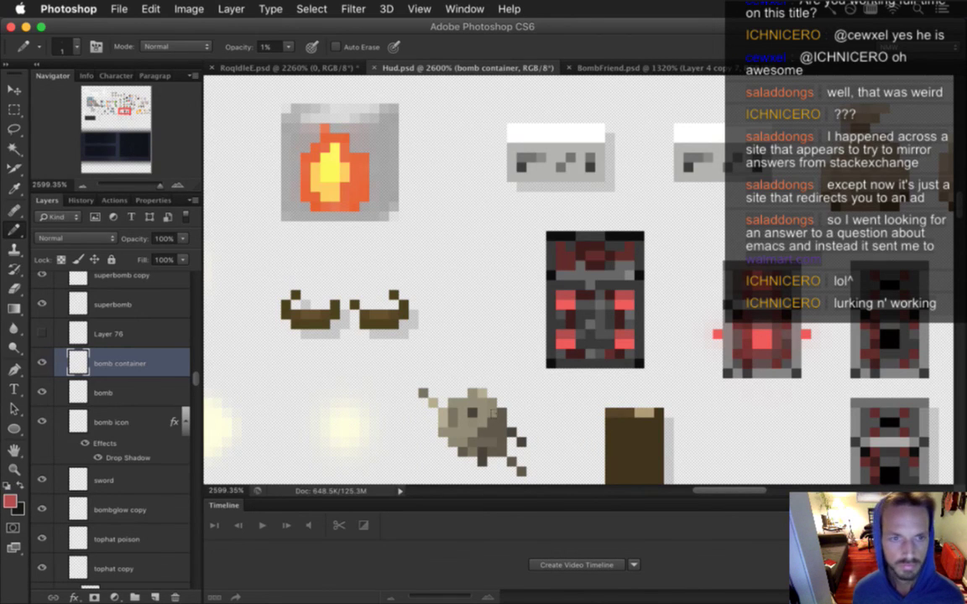
# Step: Check the slice boundaries around the HUD icons and re-export all user slices to the Hud folder, replacing the existing files
pyautogui.press('super+h')
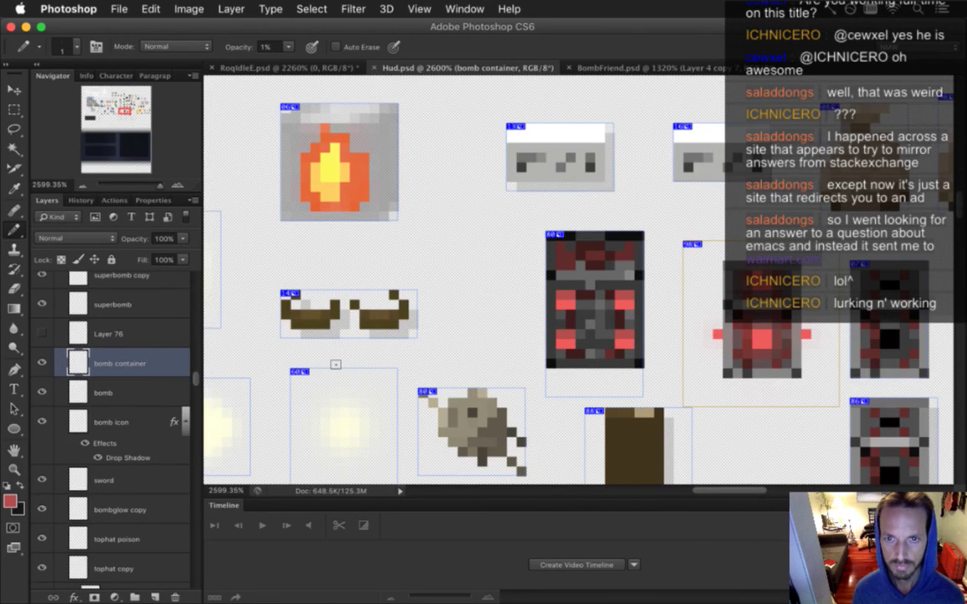
pyautogui.press('super+h')
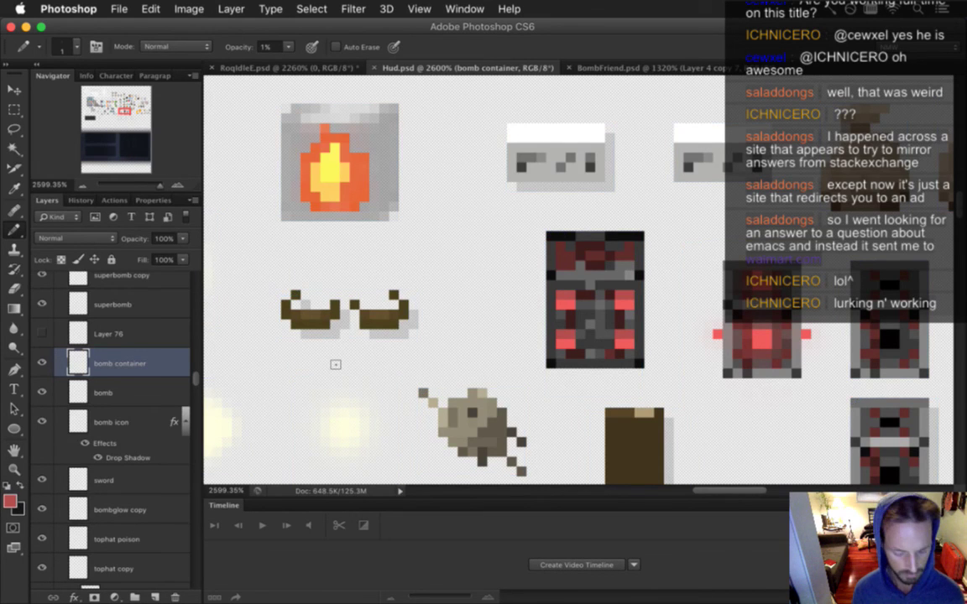
pyautogui.press('super+s')
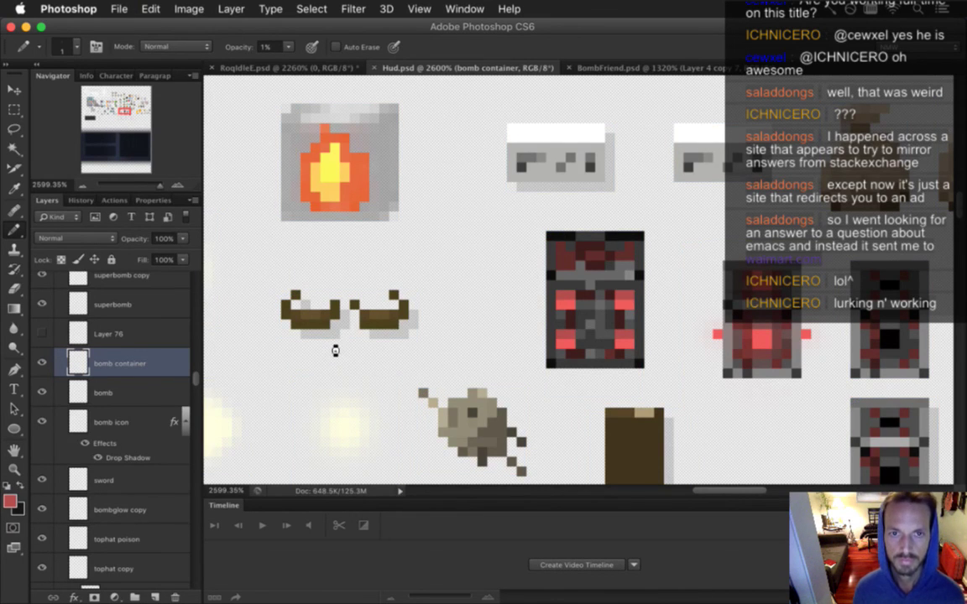
pyautogui.press('Return')
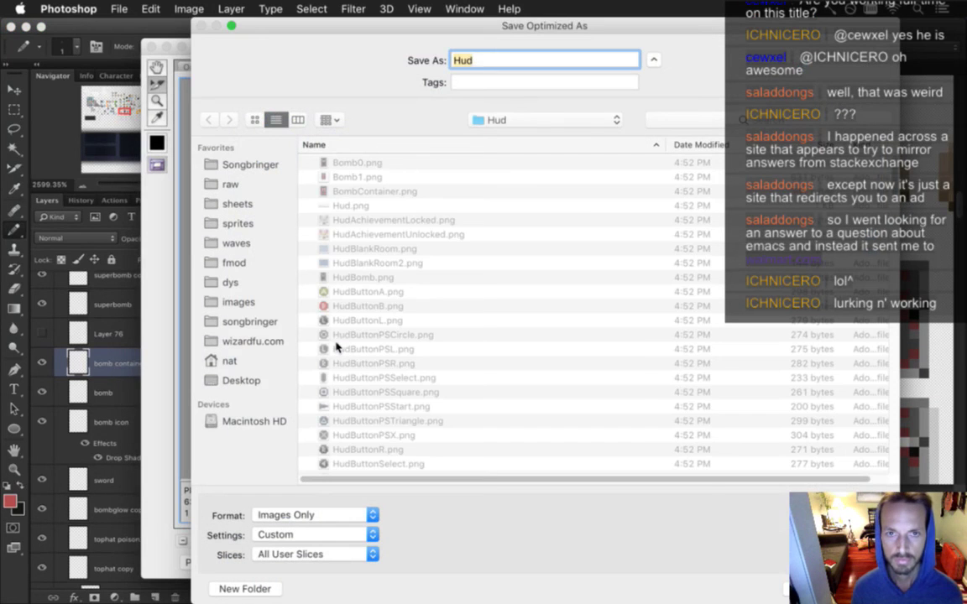
pyautogui.press('Return')
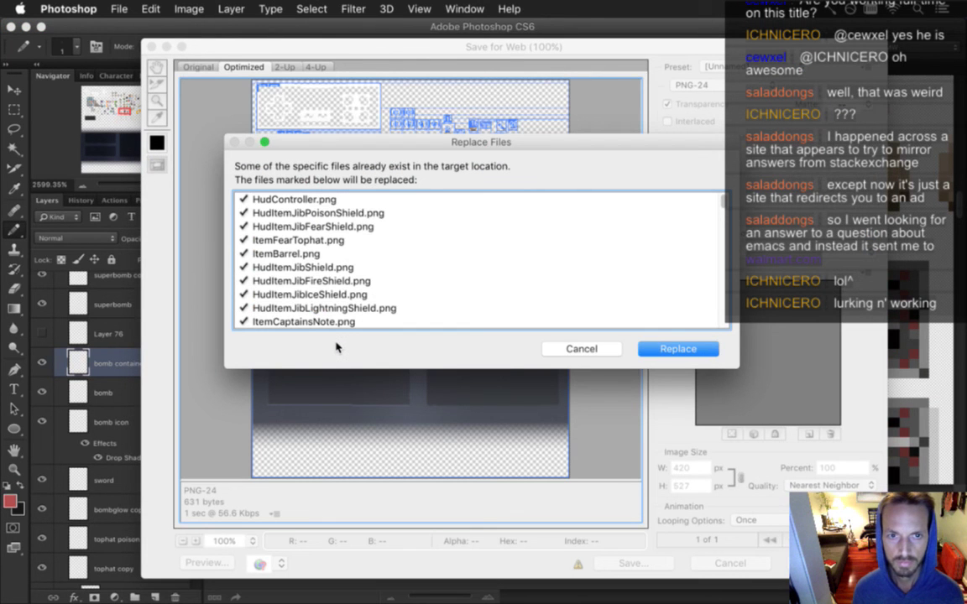
pyautogui.press('Return')
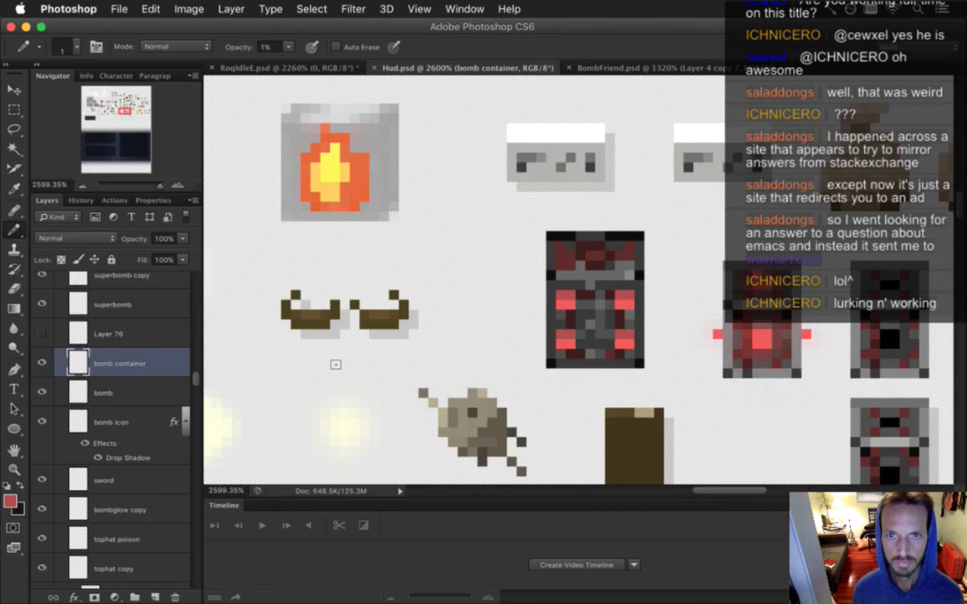
# Step: Switch to Xcode, run Songbringer, and inspect the re-exported Matter Bomb Container icon in the inventory
pyautogui.press('super+Tab')
pyautogui.press('super+Tab')
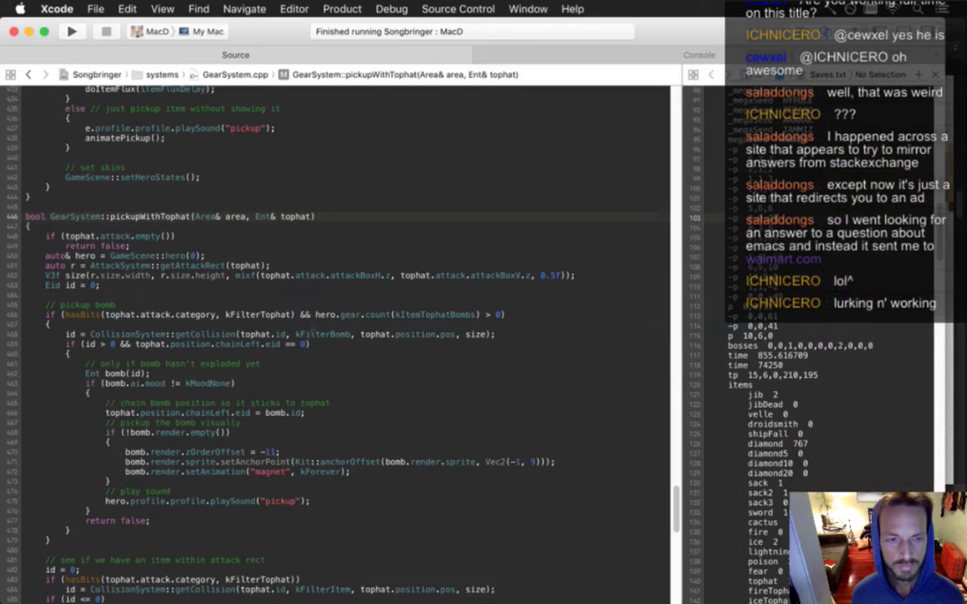
pyautogui.click(319, 363)
pyautogui.press('super+r')
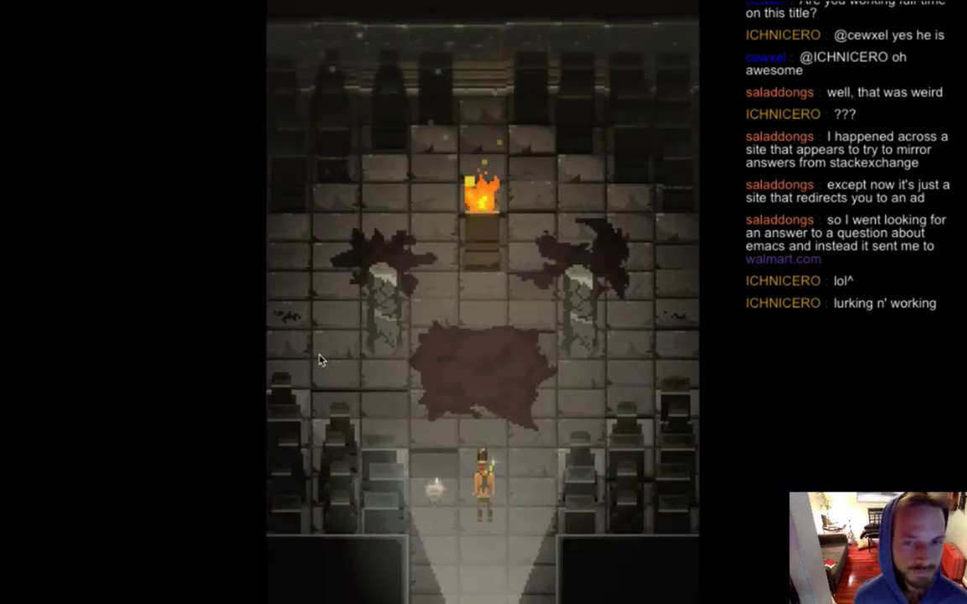
pyautogui.press('Up')
pyautogui.press('Tab')
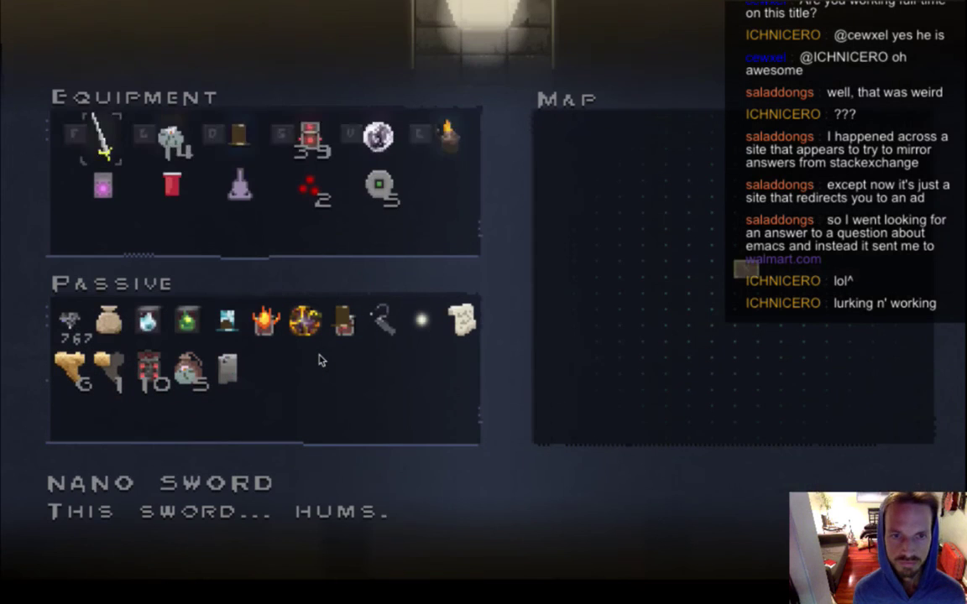
pyautogui.press('Right')
pyautogui.press('Down')
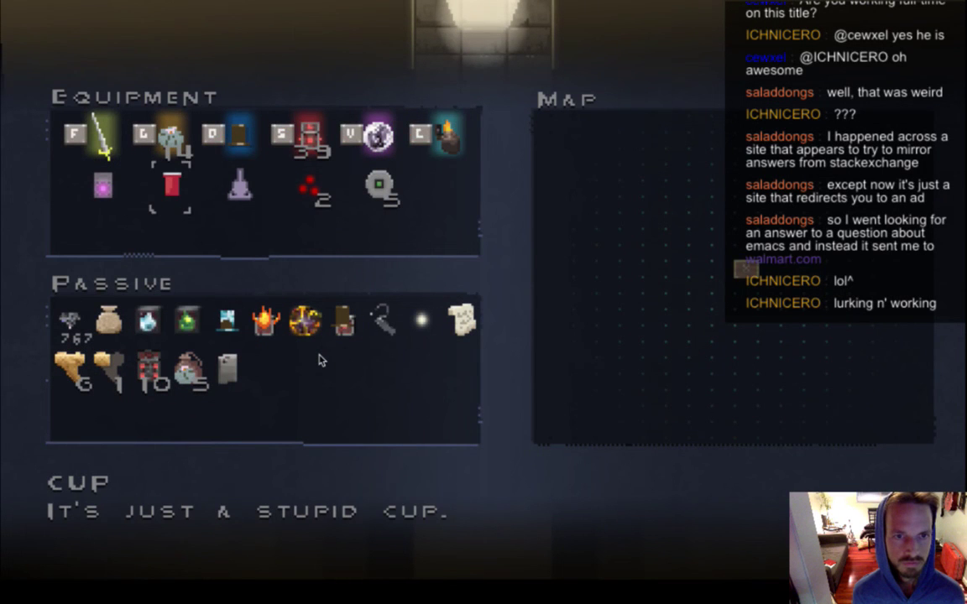
pyautogui.press('Down')
pyautogui.press('Down')
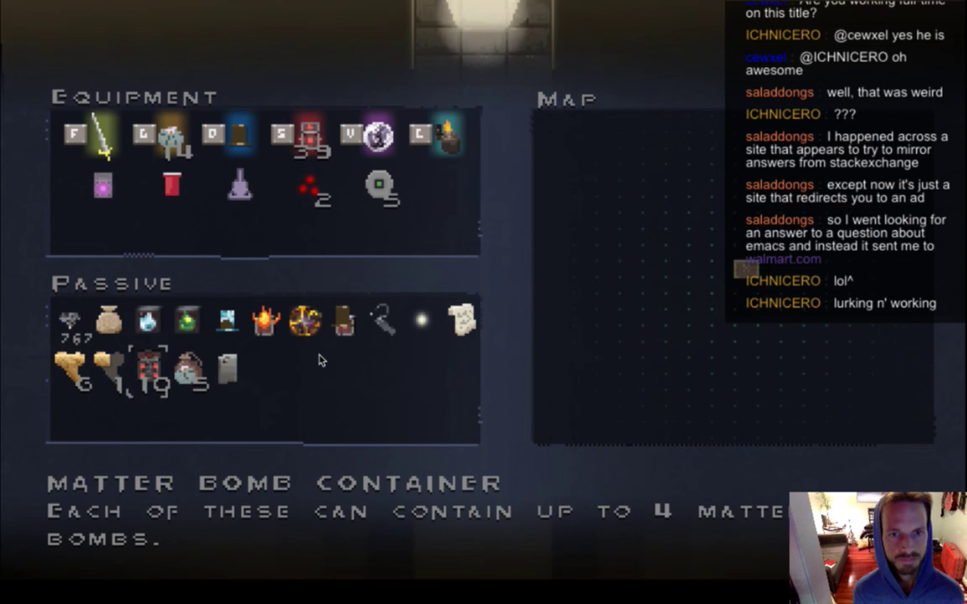
# Step: Browse the other passive items in the game's inventory, including Acid, Fire Bomb, Quarter Demon's Tooth, Diamonds and Ice
pyautogui.press('Up')
pyautogui.press('Right')
pyautogui.press('Left')
pyautogui.press('Right')
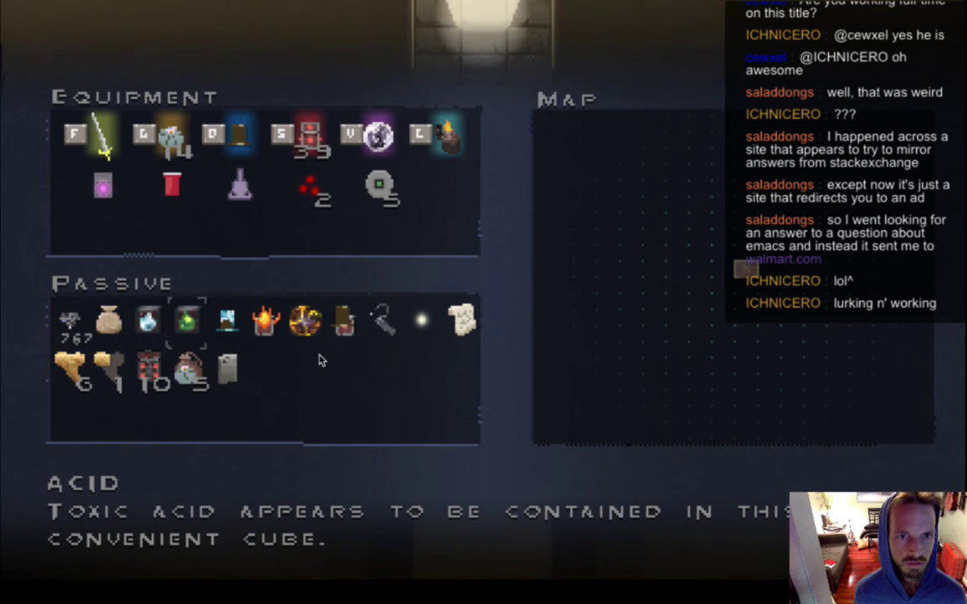
pyautogui.press('Right')
pyautogui.press('Right')
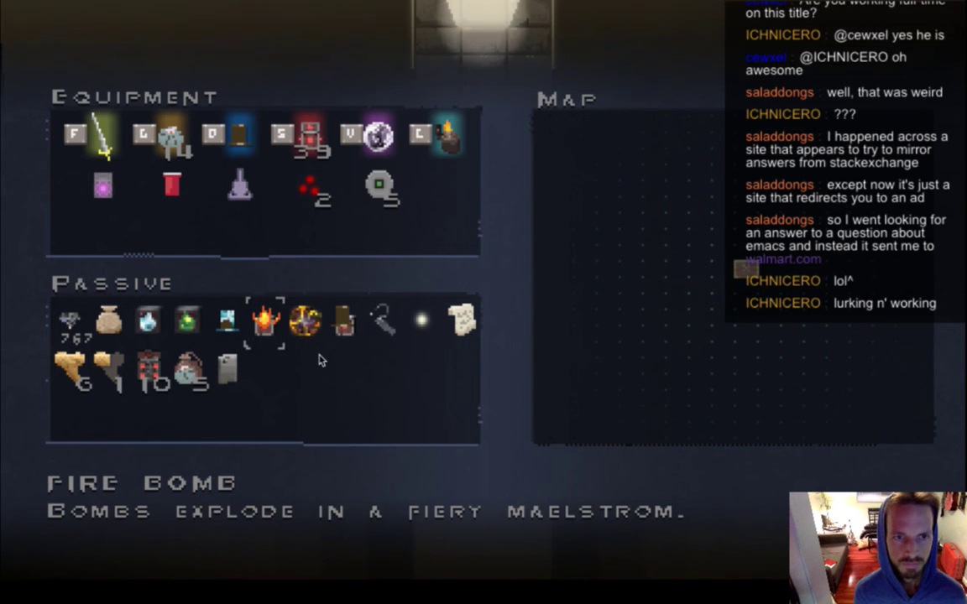
pyautogui.press('Left')
pyautogui.press('Left')
pyautogui.press('Left')
pyautogui.press('Left')
pyautogui.press('Down')
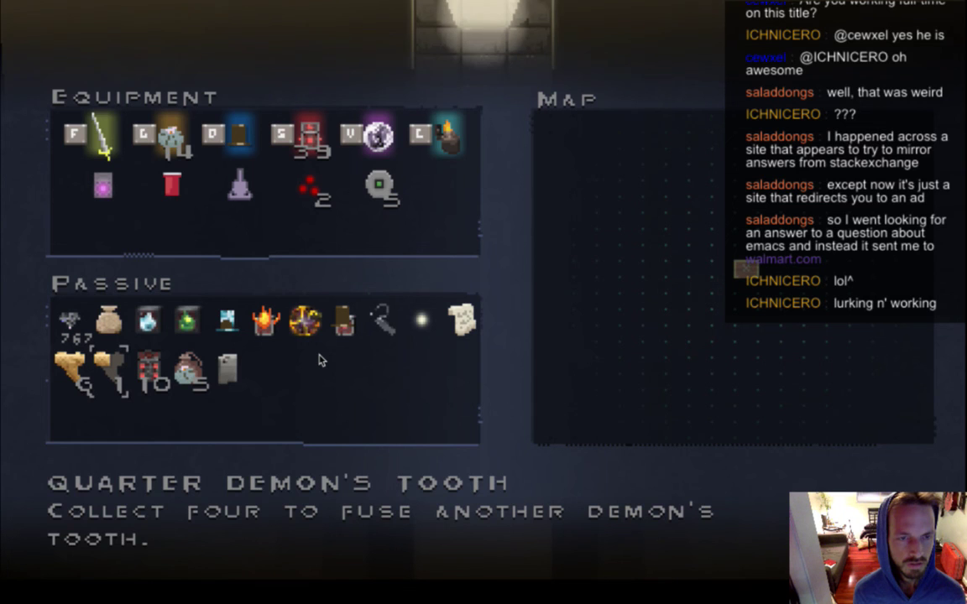
pyautogui.press('Left')
pyautogui.press('Right')
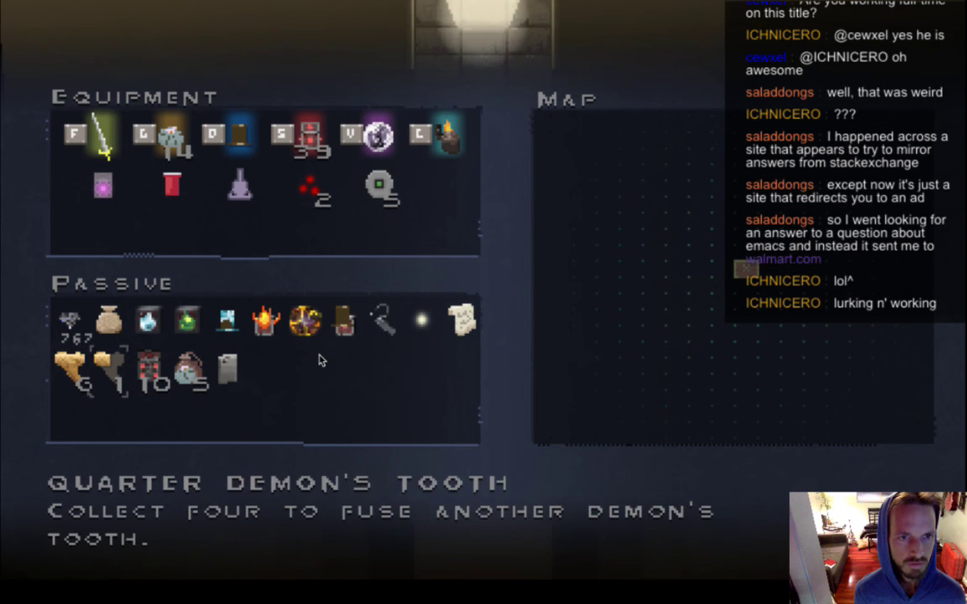
pyautogui.press('Up')
pyautogui.press('Left')
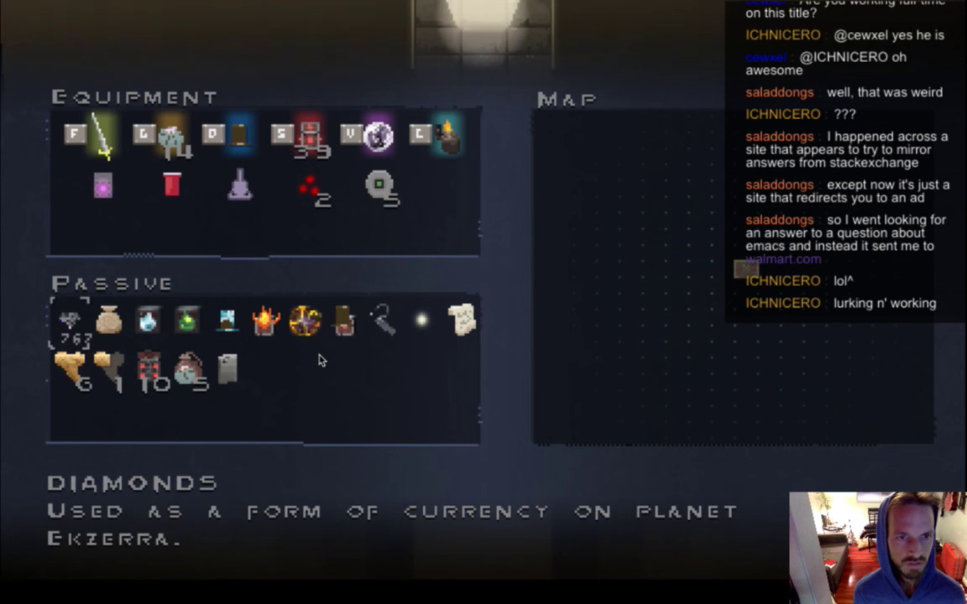
pyautogui.press('Right')
pyautogui.press('Right')
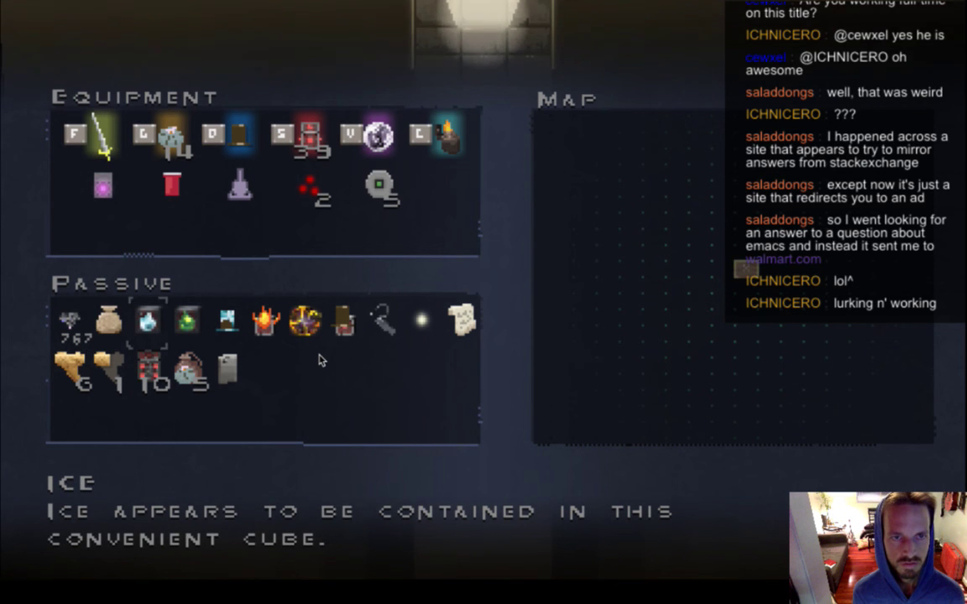
# Step: Quit the game, switch to iTerm, and list the Songbringer repository's modified files with gs
pyautogui.press('super+q')
pyautogui.press('super+Tab')
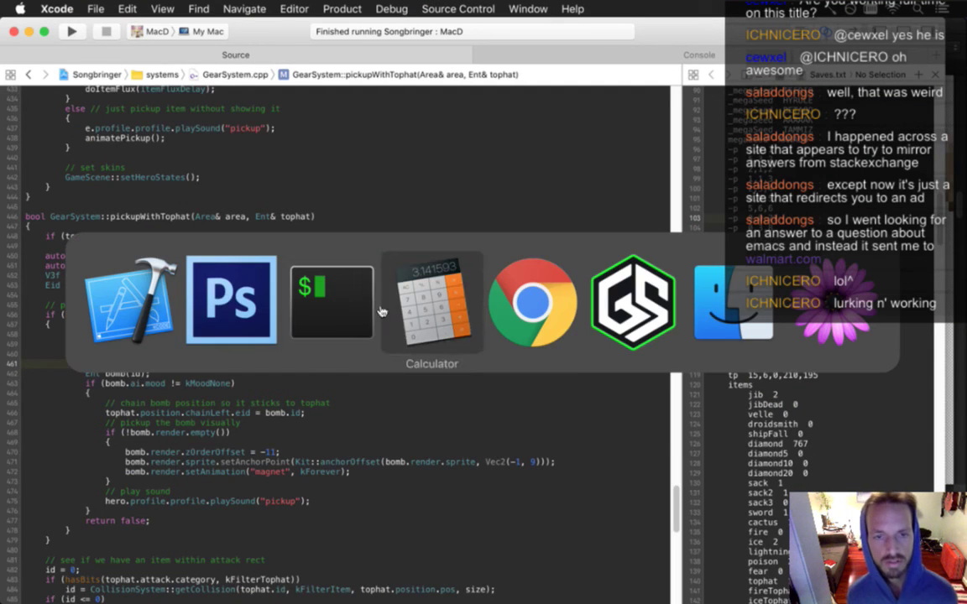
pyautogui.click(336, 309)
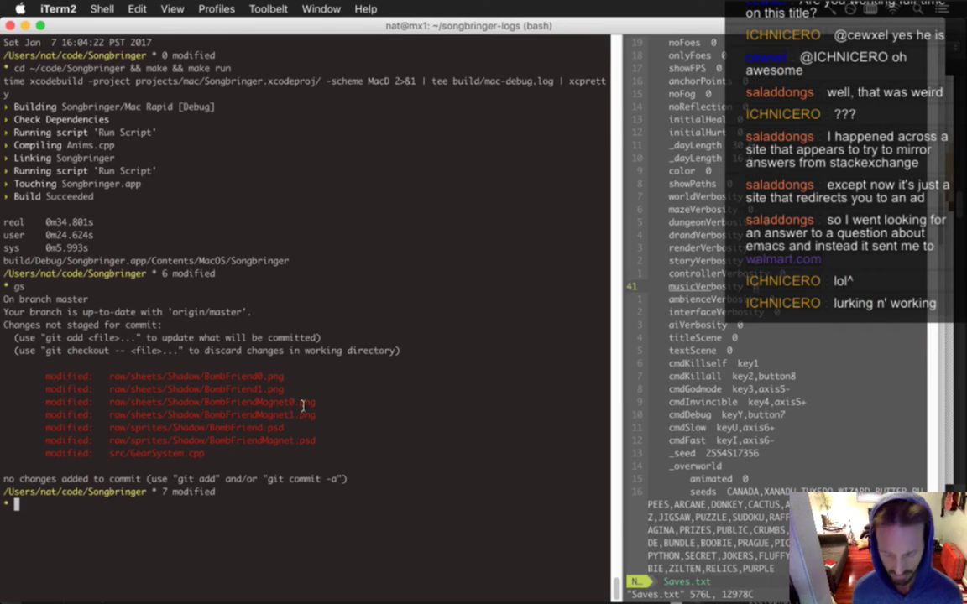
pyautogui.write('gs')
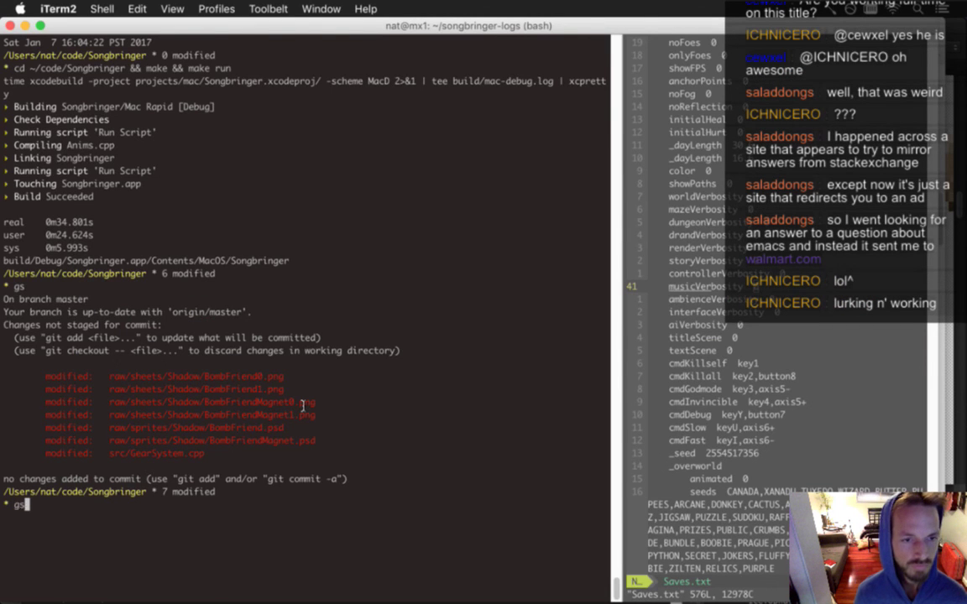
pyautogui.press('Return')
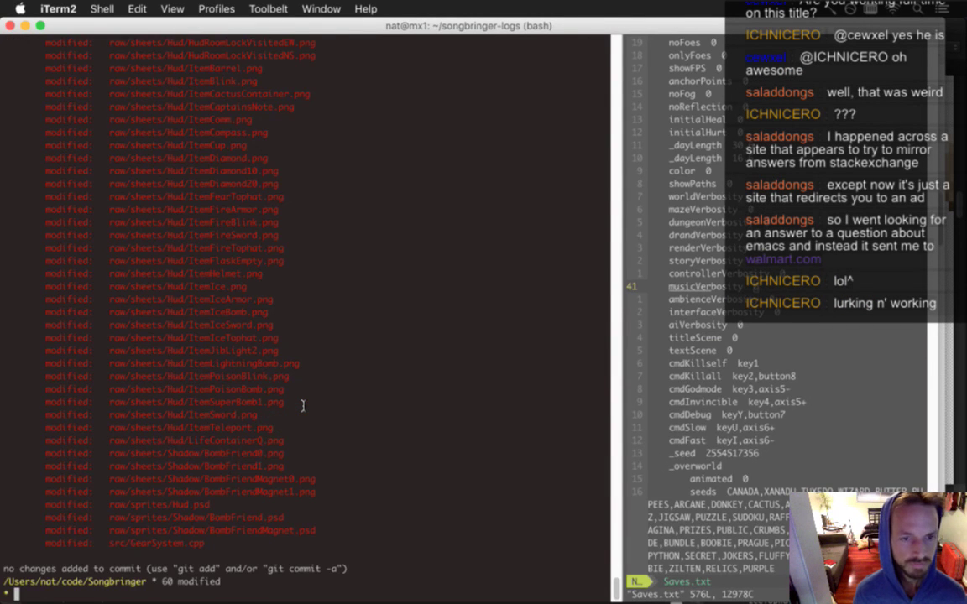
# Step: Open the repository diff with d and review it through to the GearSystem.cpp anchor point change at the end
pyautogui.write('d')
pyautogui.press('Return')
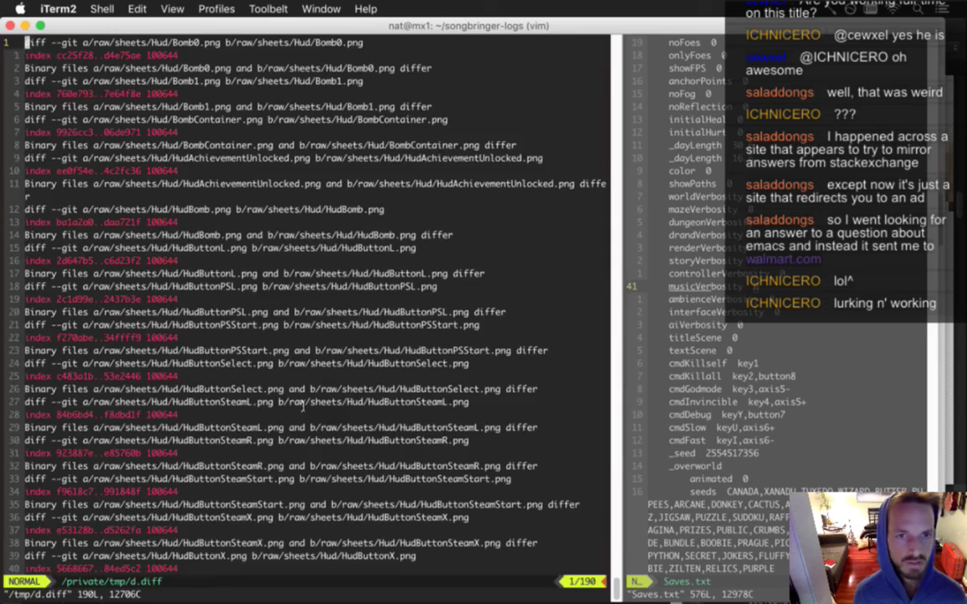
pyautogui.press('j')
pyautogui.press('j')
pyautogui.press('j')
pyautogui.press('j')
pyautogui.press('j')
pyautogui.press('j')
pyautogui.press('j')
pyautogui.press('j')
pyautogui.press('j')
pyautogui.press('j')
pyautogui.press('j')
pyautogui.press('j')
pyautogui.press('j')
pyautogui.press('j')
pyautogui.press('j')
pyautogui.press('j')
pyautogui.press('j')
pyautogui.press('j')
pyautogui.press('j')
pyautogui.press('j')
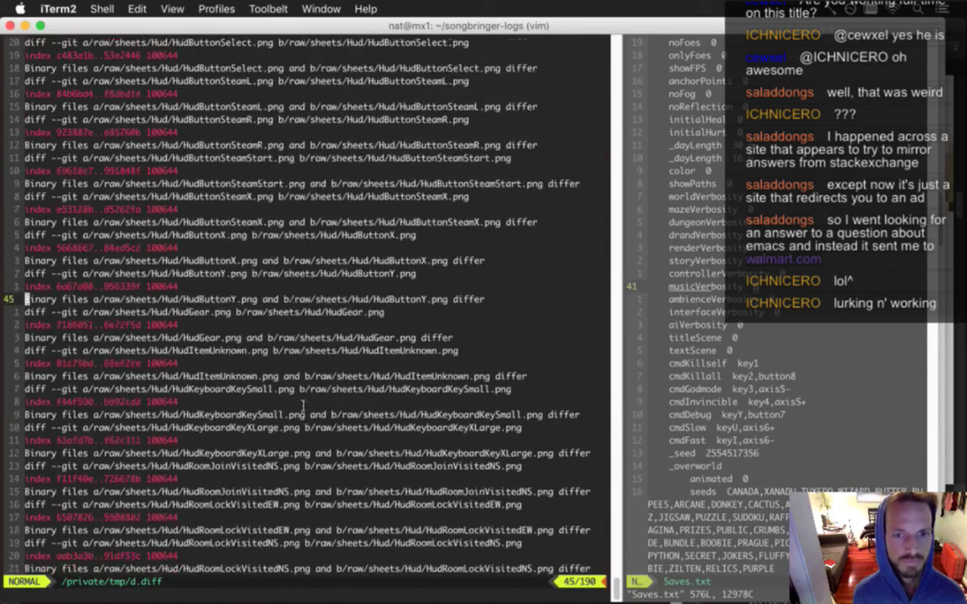
pyautogui.press('j')
pyautogui.press('j')
pyautogui.press('j')
pyautogui.press('j')
pyautogui.press('j')
pyautogui.press('j')
pyautogui.press('j')
pyautogui.press('j')
pyautogui.press('j')
pyautogui.press('j')
pyautogui.press('j')
pyautogui.press('j')
pyautogui.press('j')
pyautogui.press('j')
pyautogui.press('j')
pyautogui.press('j')
pyautogui.press('j')
pyautogui.press('j')
pyautogui.press('j')
pyautogui.press('j')
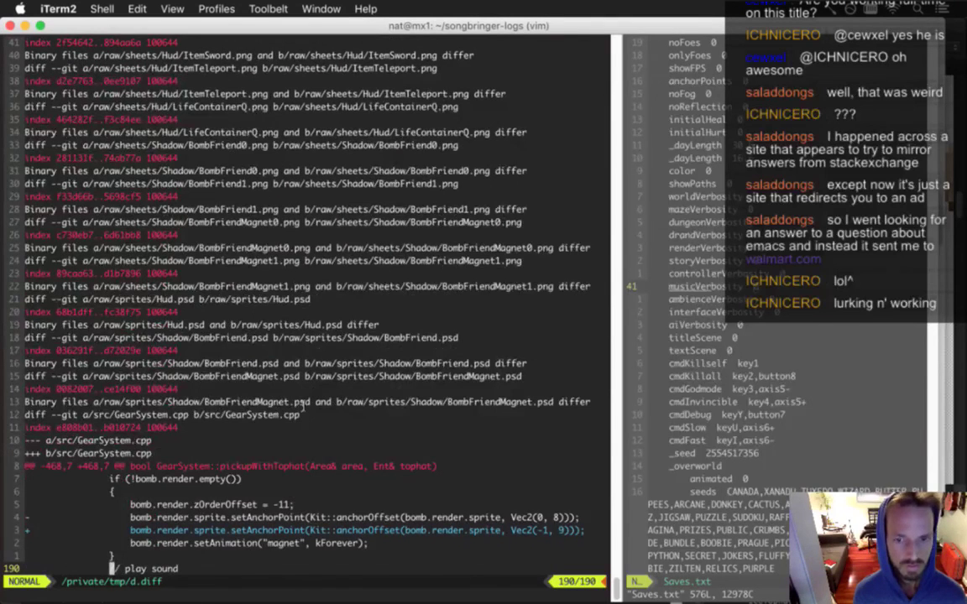
# Step: Close the diff and start a commit of the modified files with gc
pyautogui.write(':q')
pyautogui.press('Return')
pyautogui.write('gc')
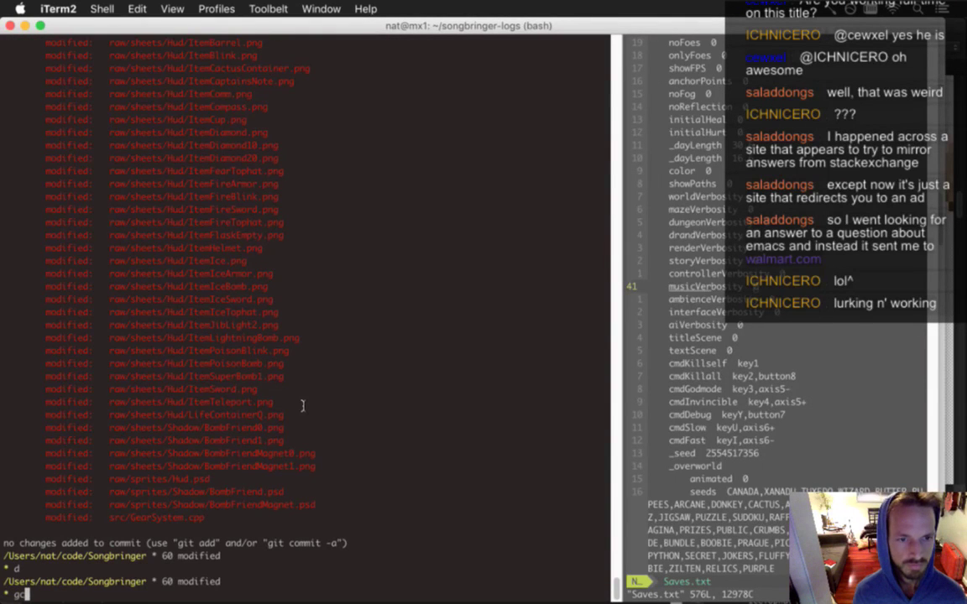
pyautogui.press('Return')
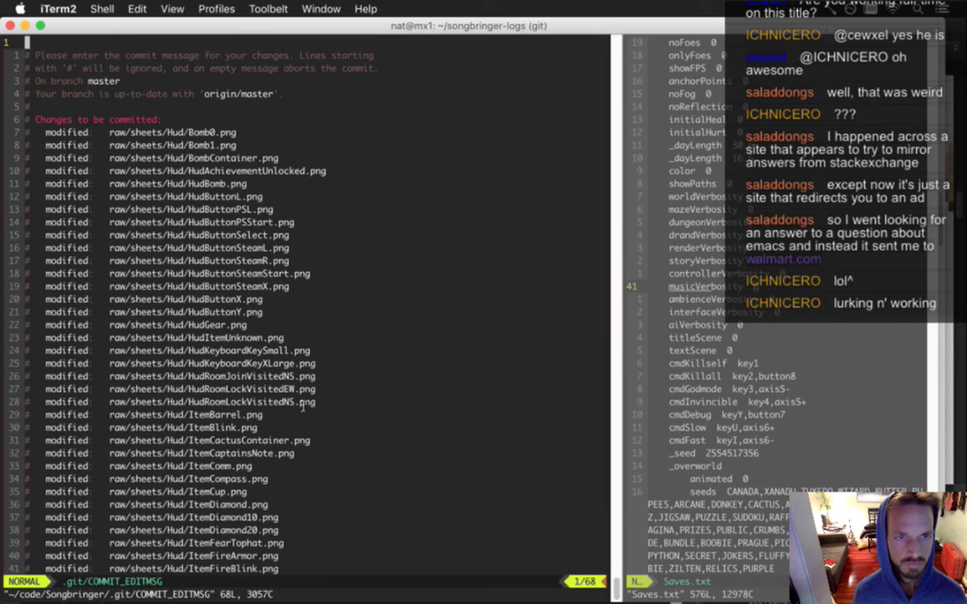
# Step: Switch to Photoshop and close the Hud.psd and BombFriend.psd documents
pyautogui.press('super+Tab')
pyautogui.press('super+Tab')
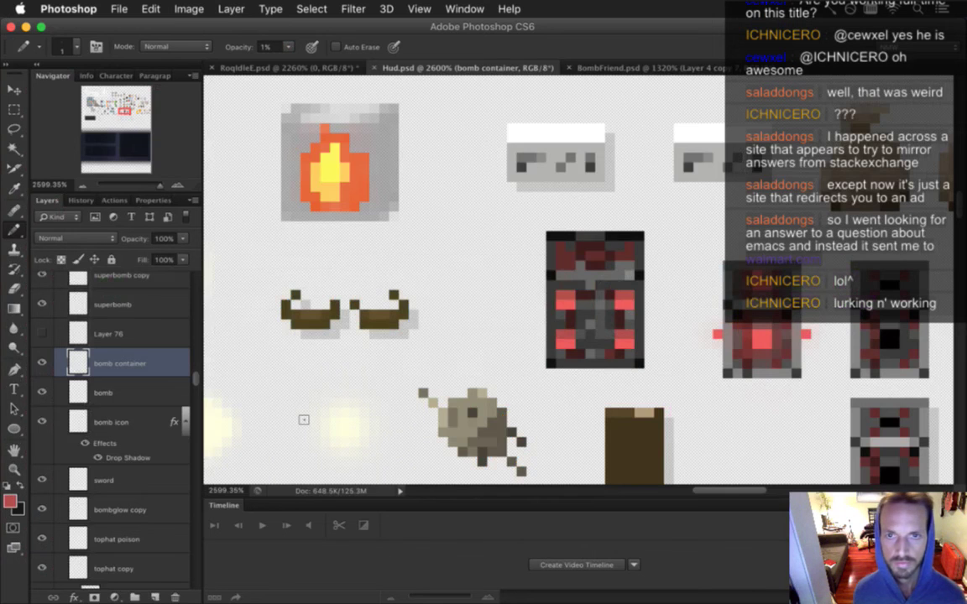
pyautogui.press('super+w')
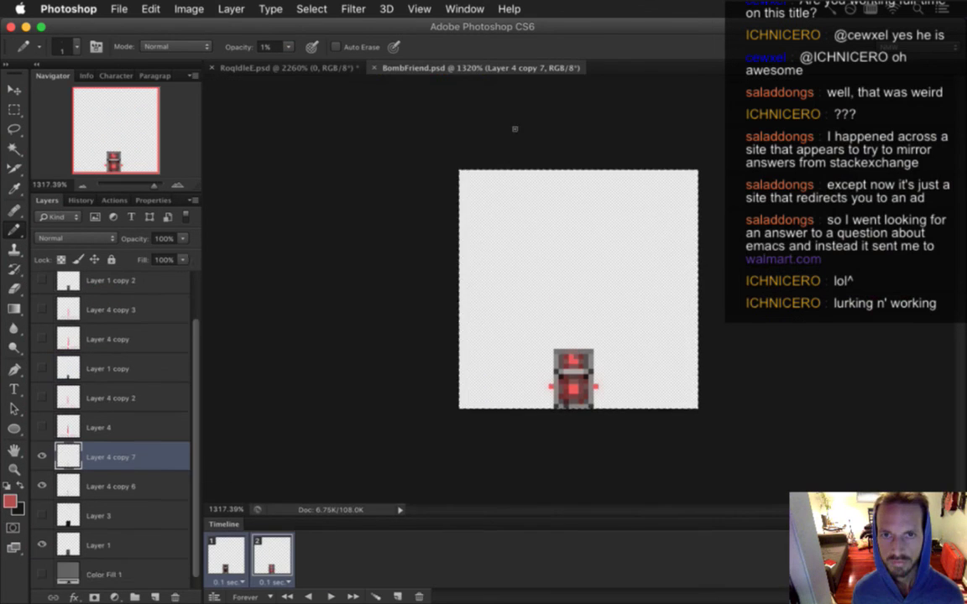
pyautogui.press('super+w')
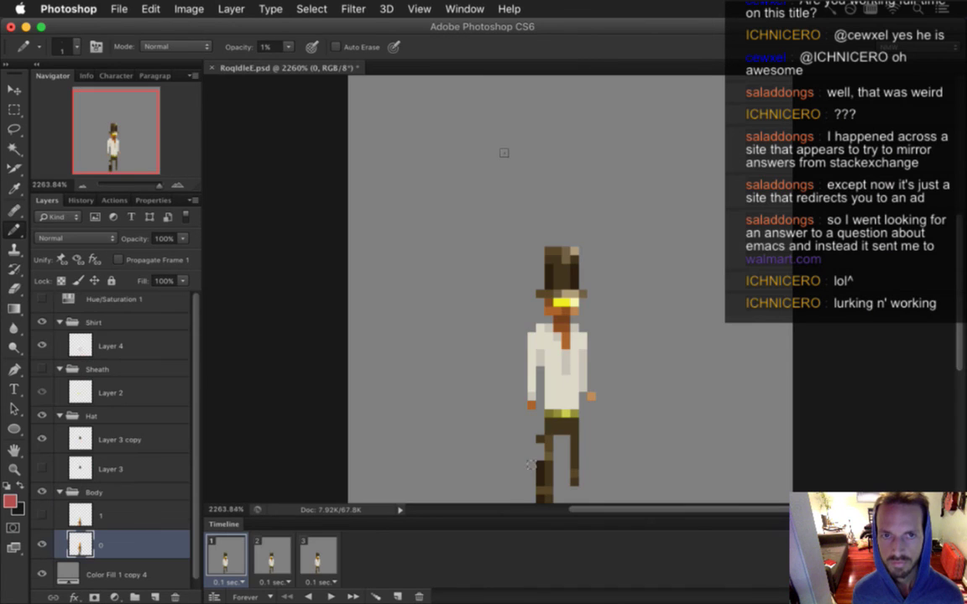
# Step: Return to iTerm, complete the commit with the message "bomb looks more 3d", and push it with gp
pyautogui.press('super+Tab')
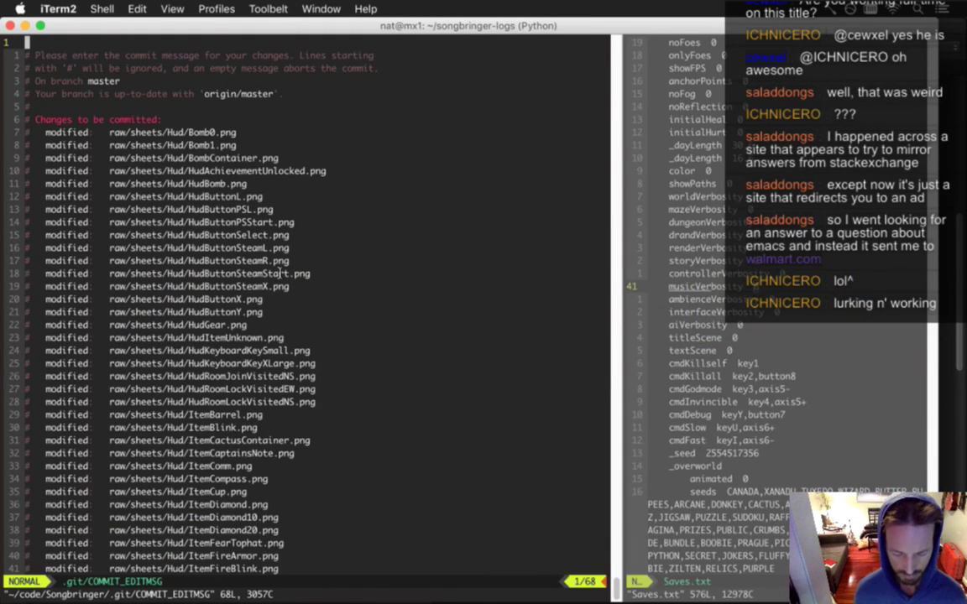
pyautogui.write('ibomb looks more 3d')
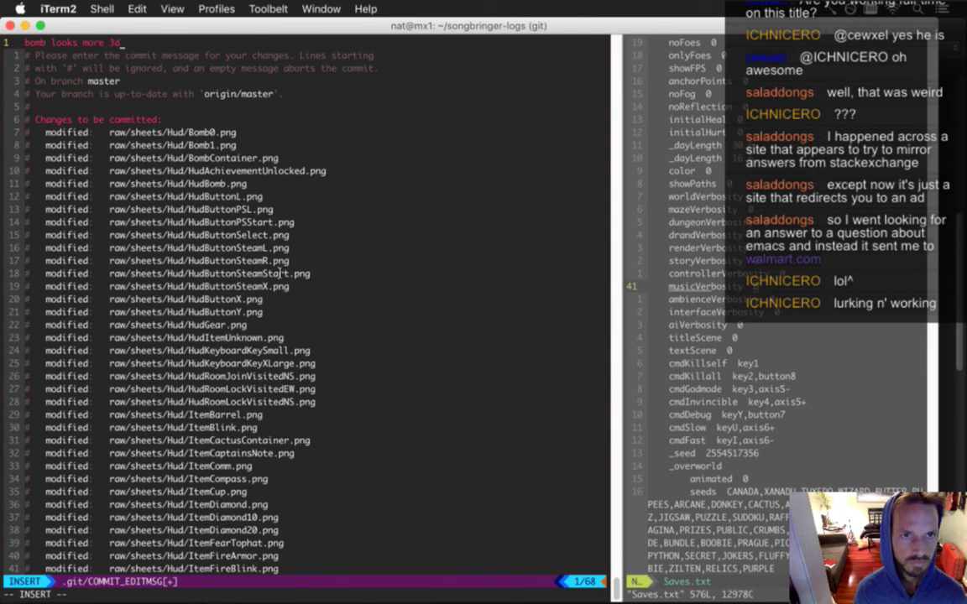
pyautogui.press('Escape')
pyautogui.write(':w')
pyautogui.press('Return')
pyautogui.write('gp')
pyautogui.press('Return')
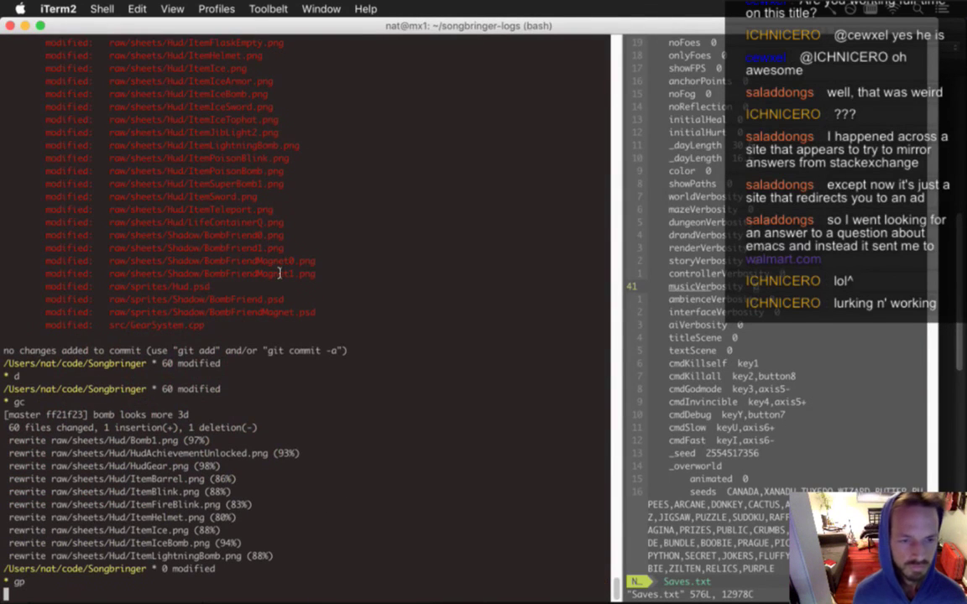
# Step: Switch to Photoshop with RoqIdleE.psd open and activate the Rectangular Marquee tool
pyautogui.press('super+Tab')
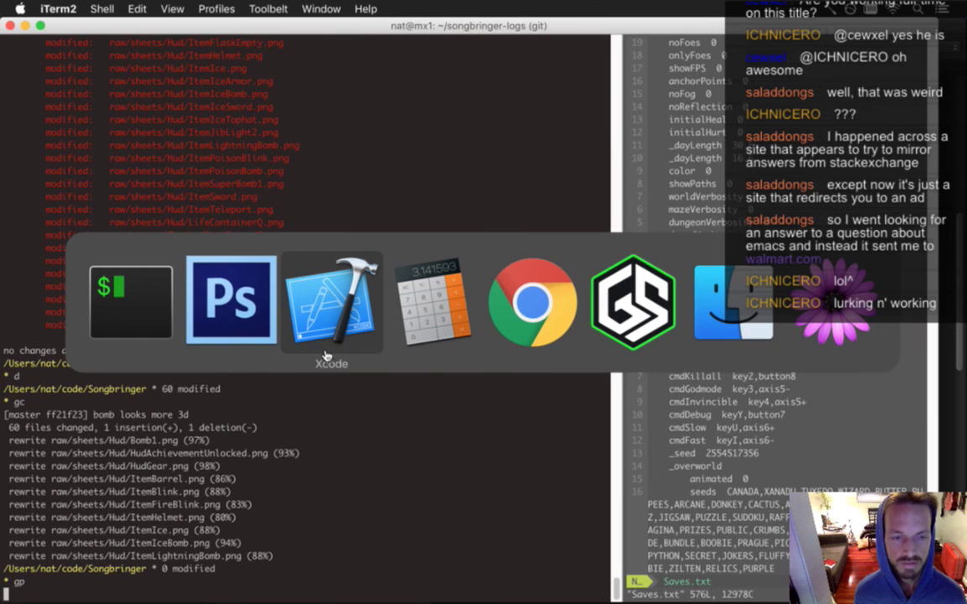
pyautogui.click(237, 344)
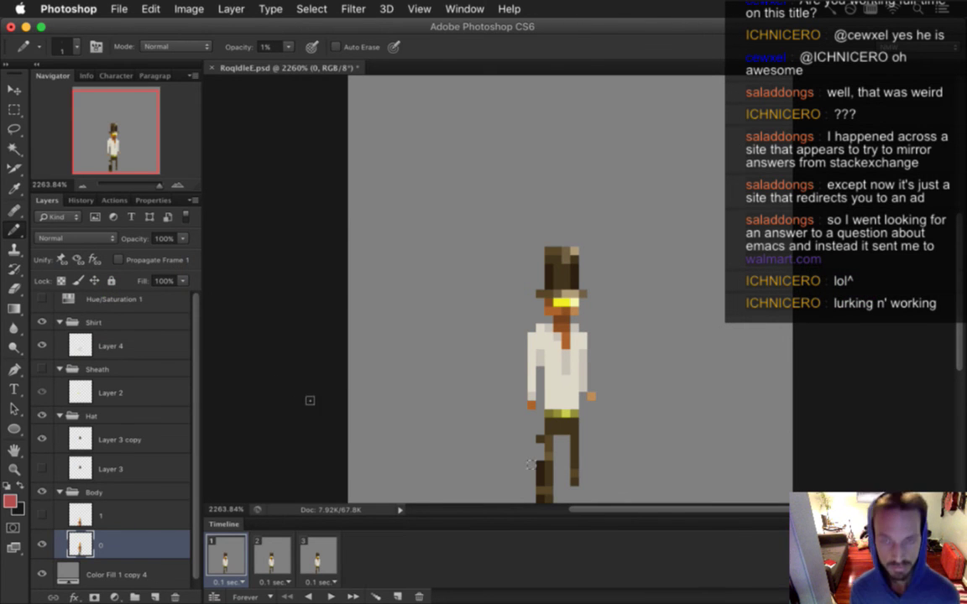
pyautogui.press('super+Tab')
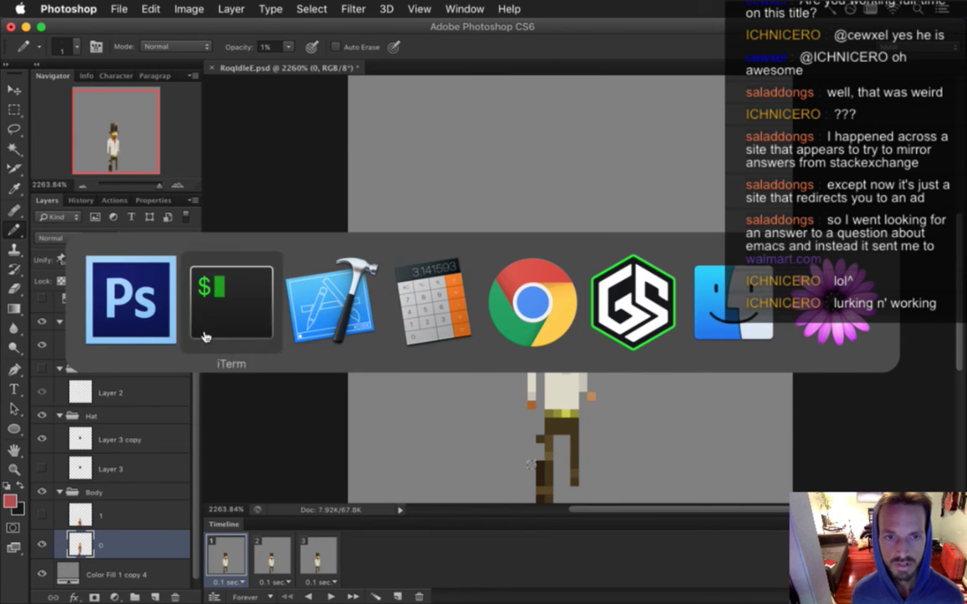
pyautogui.click(160, 309)
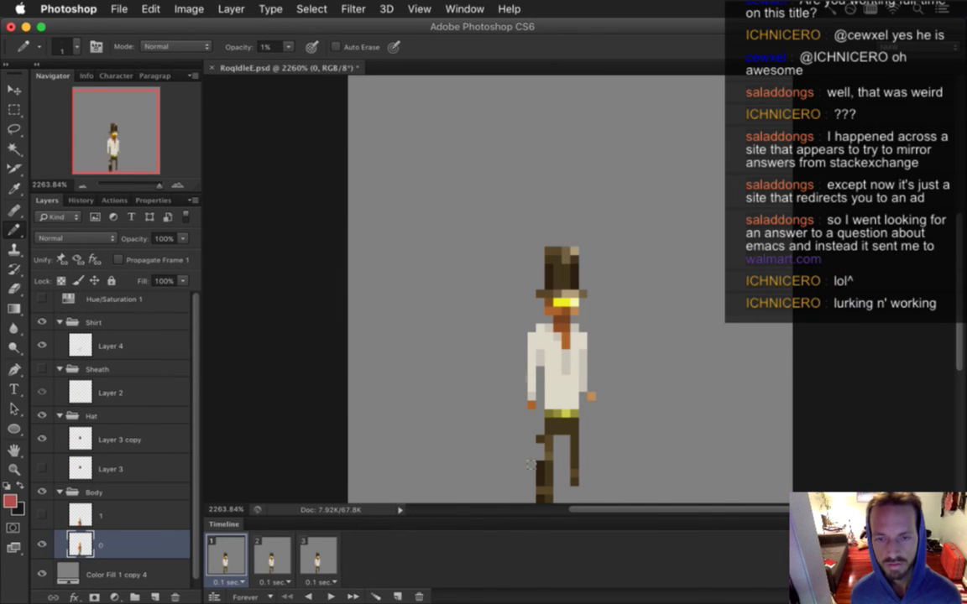
pyautogui.press('m')
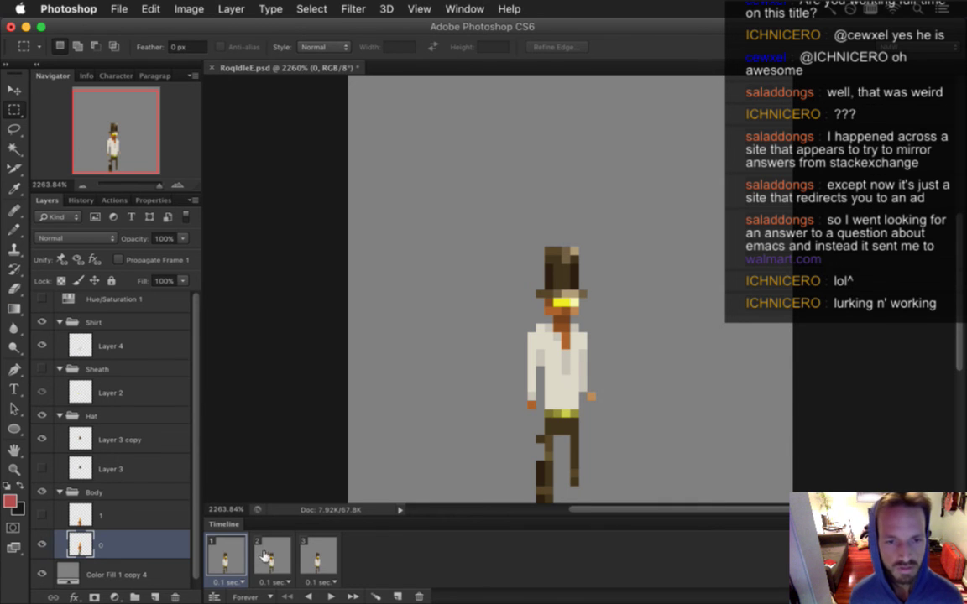
# Step: Switch to Finder and open the RoqHurt sprites from the Shadow folder in Photoshop, including RoqHurtE.psd, RoqHurtN.psd and RoqHurtSheathE.psd
pyautogui.press('super+Tab')
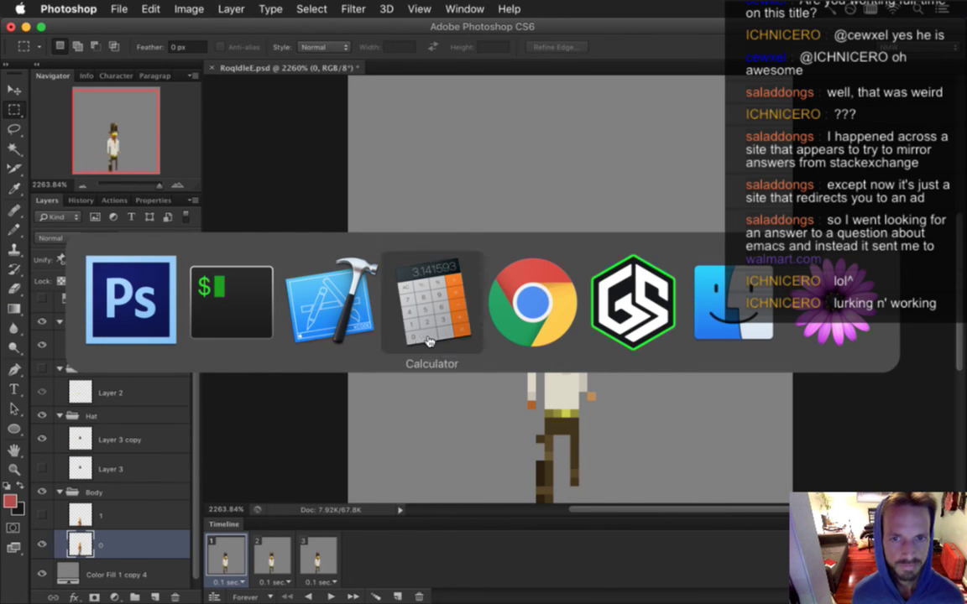
pyautogui.click(712, 331)
pyautogui.moveTo(510, 174); pyautogui.dragTo(479, 199)
pyautogui.click(612, 114)
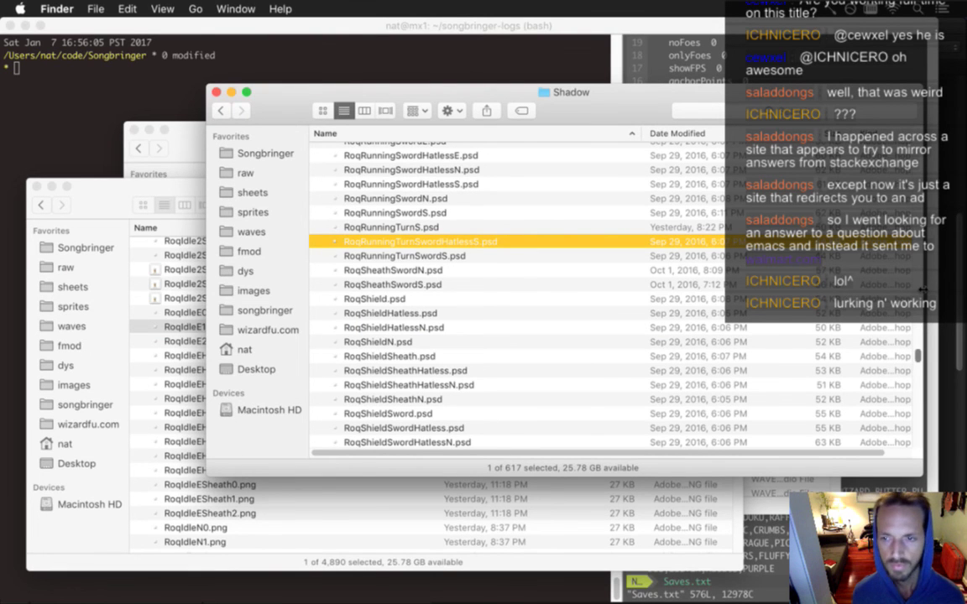
pyautogui.scroll(7, 920, 286)
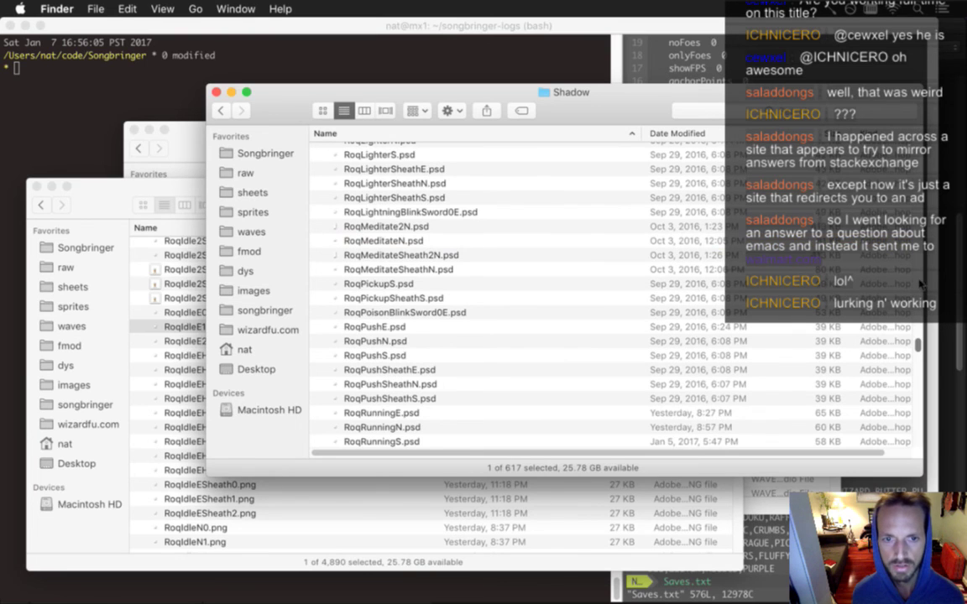
pyautogui.scroll(7, 917, 268)
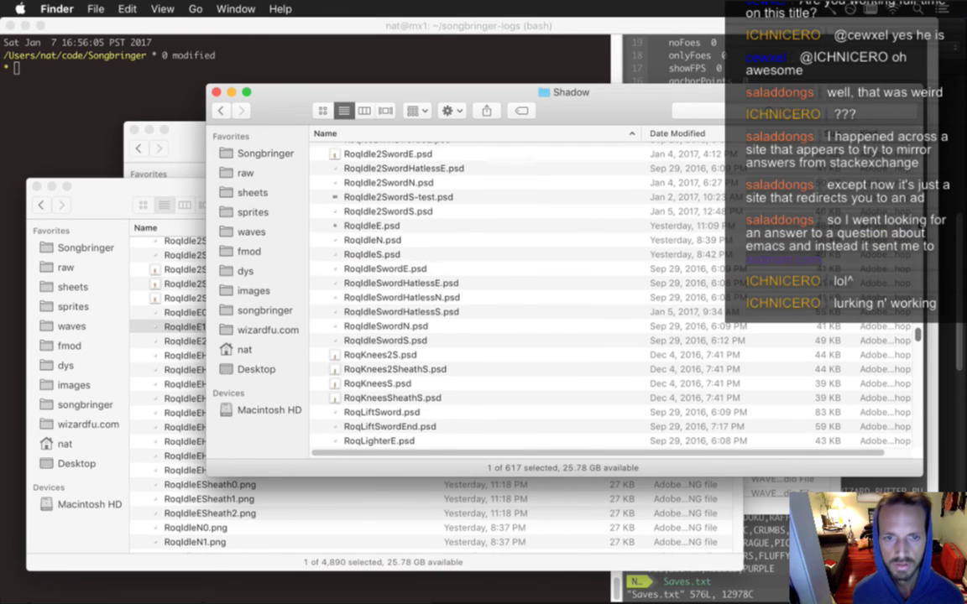
pyautogui.scroll(7, 612, 294)
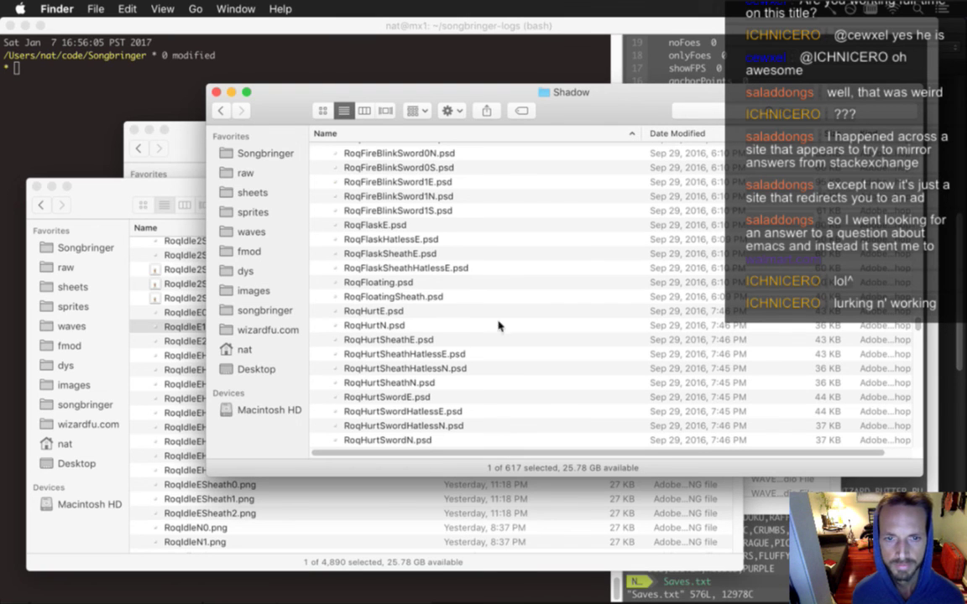
pyautogui.click(441, 314)
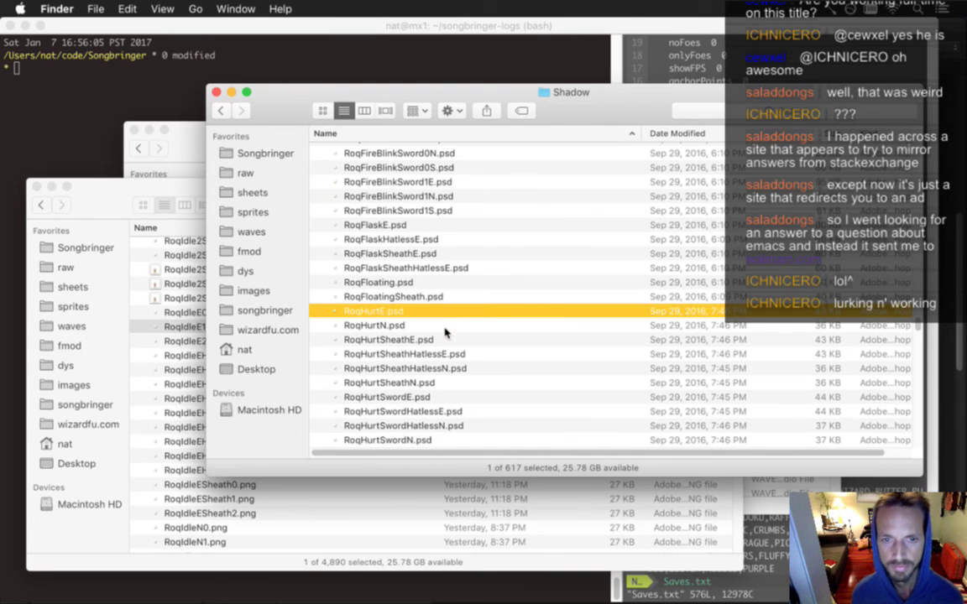
pyautogui.keyDown('shift'); pyautogui.click(445, 328); pyautogui.keyUp('shift')
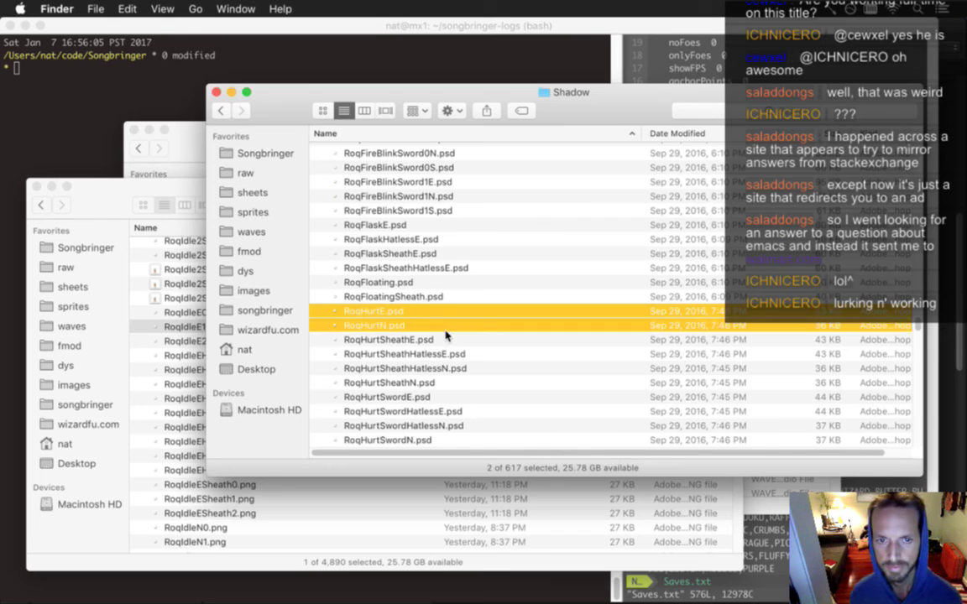
pyautogui.keyDown('shift'); pyautogui.click(445, 340); pyautogui.keyUp('shift')
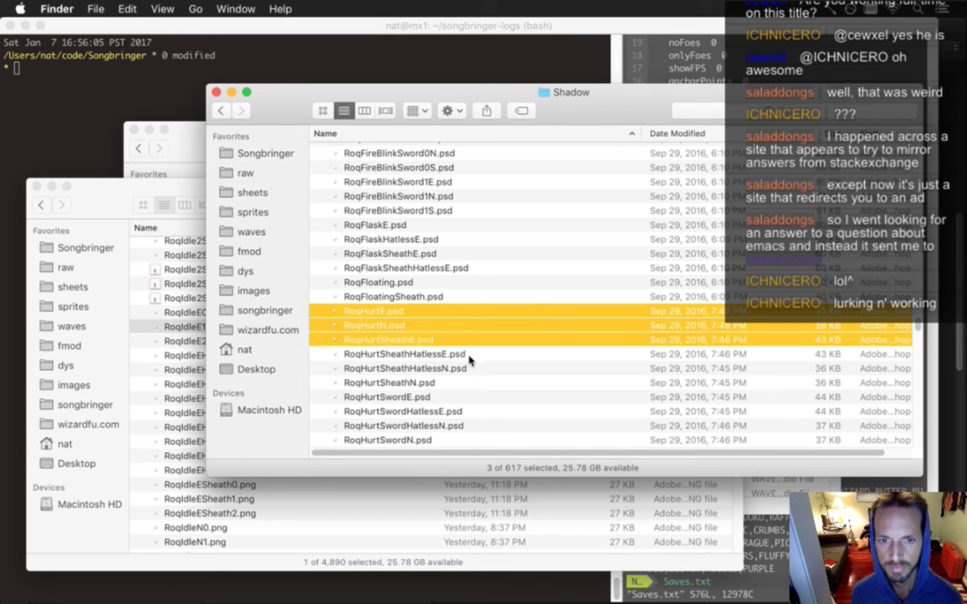
pyautogui.press('super+o')
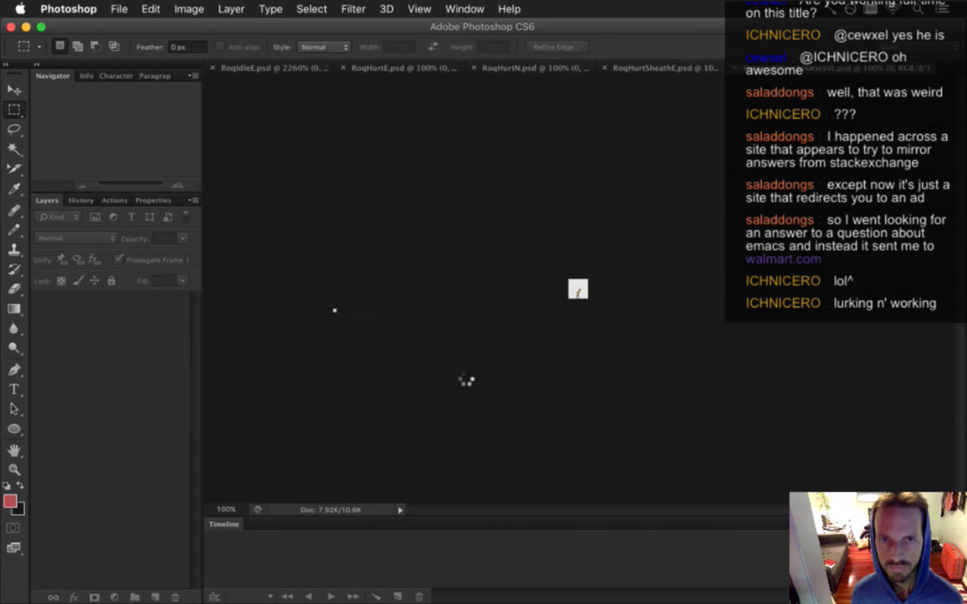
# Step: Open RoqHurtSheathN.psd from the Shadow folder in Finder, then bring up RoqHurtSheathE.psd in Photoshop
pyautogui.press('super+Tab')
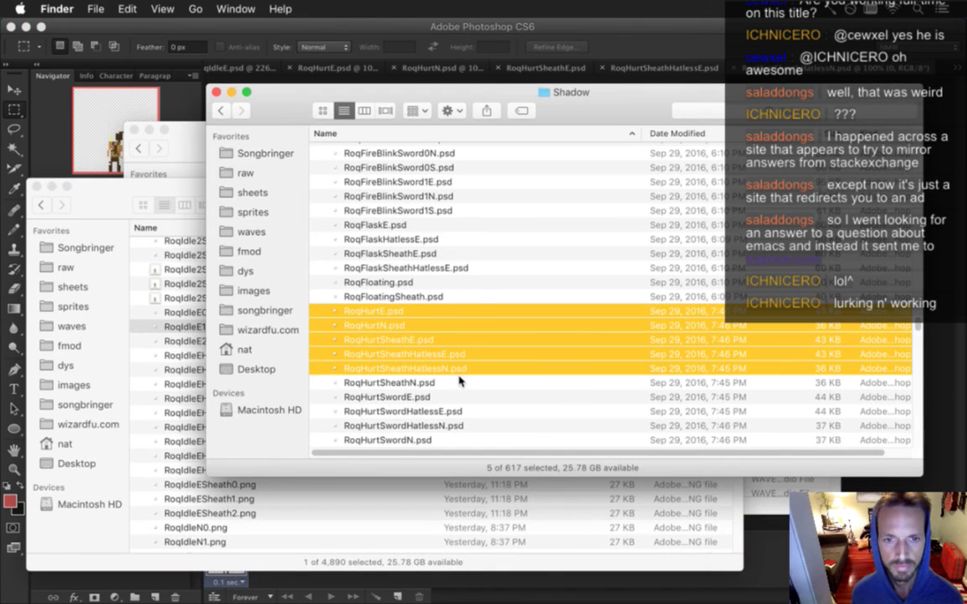
pyautogui.doubleClick(449, 384)
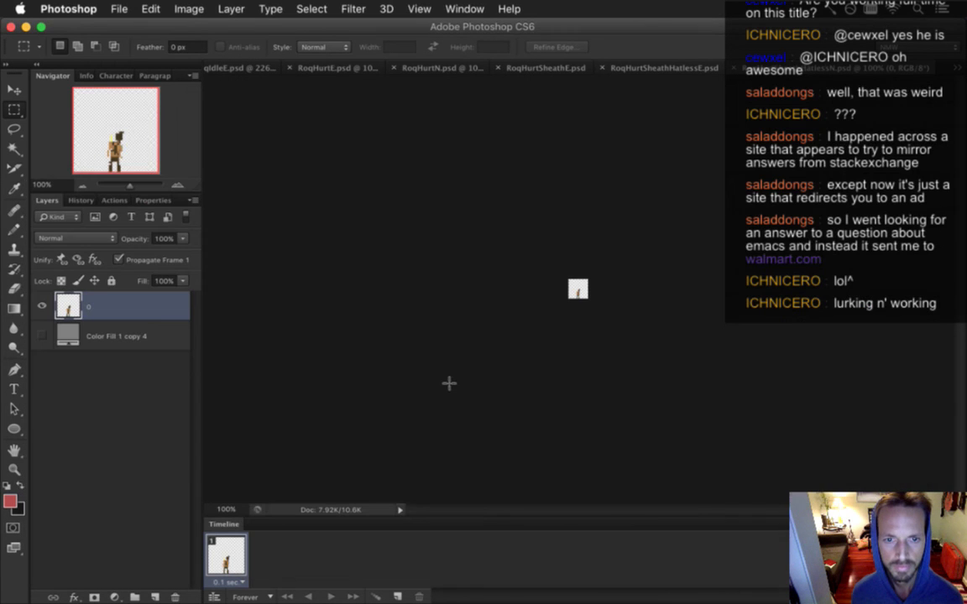
pyautogui.press('super+Tab')
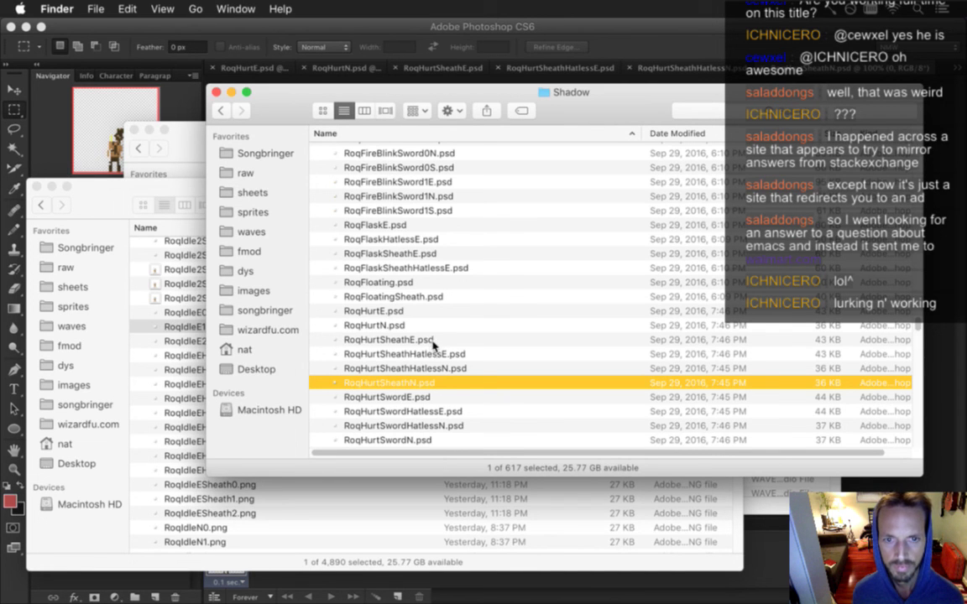
pyautogui.click(432, 340)
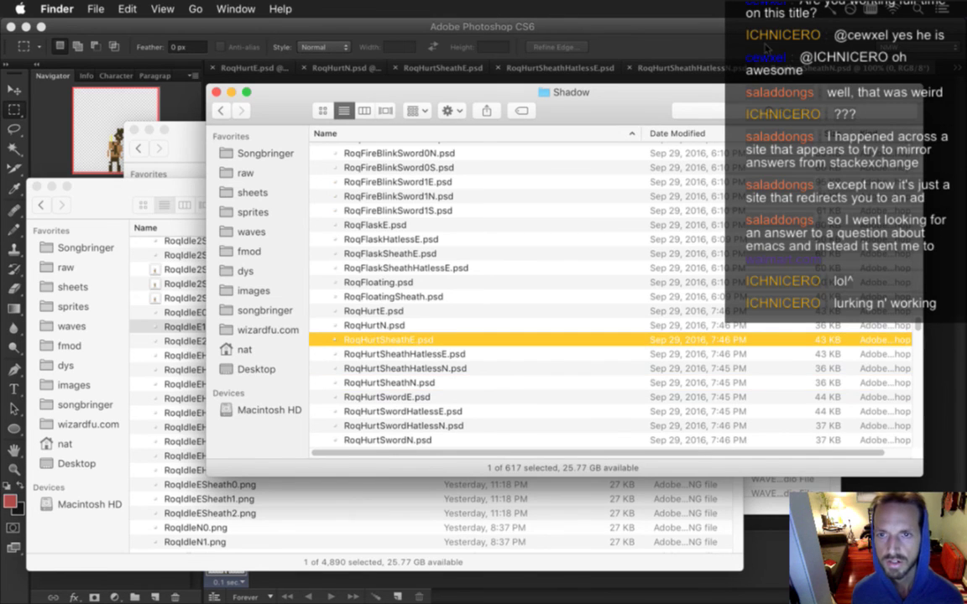
pyautogui.press('super+o')
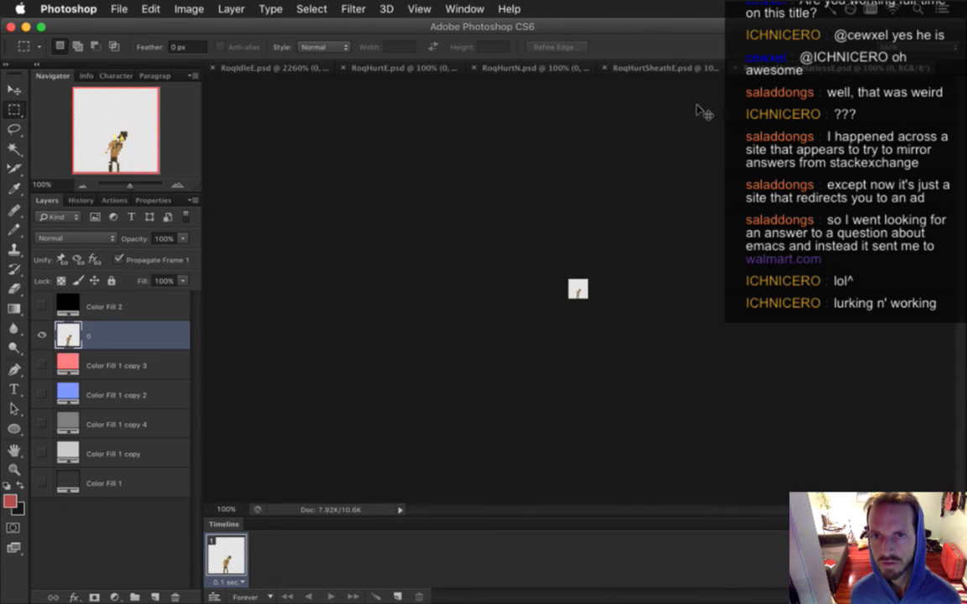
# Step: Close all open Photoshop documents, discarding the changes to RoqIdleE.psd
pyautogui.press('super+w')
pyautogui.press('super+w')
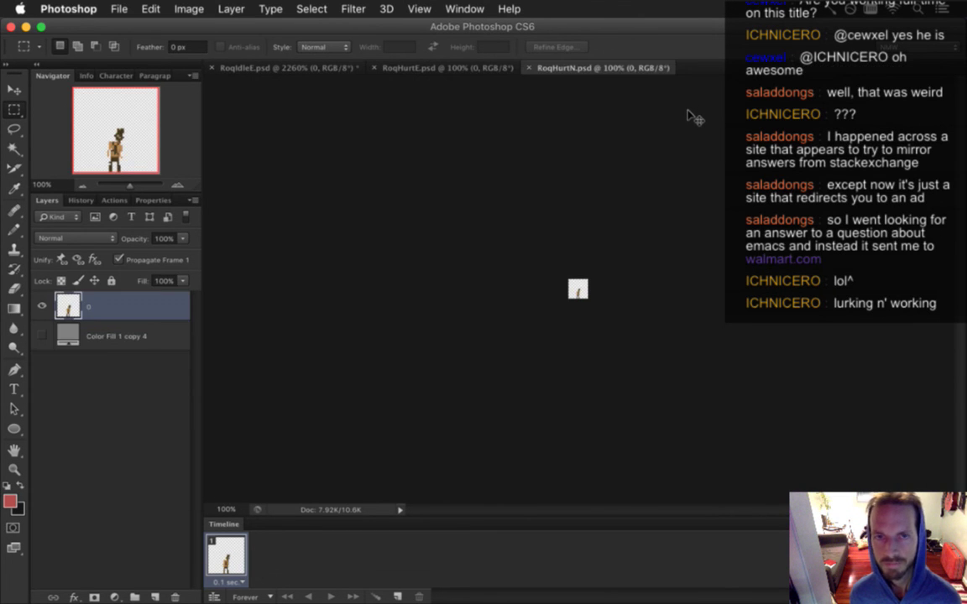
pyautogui.press('super+w')
pyautogui.press('super+w')
pyautogui.press('super+w')
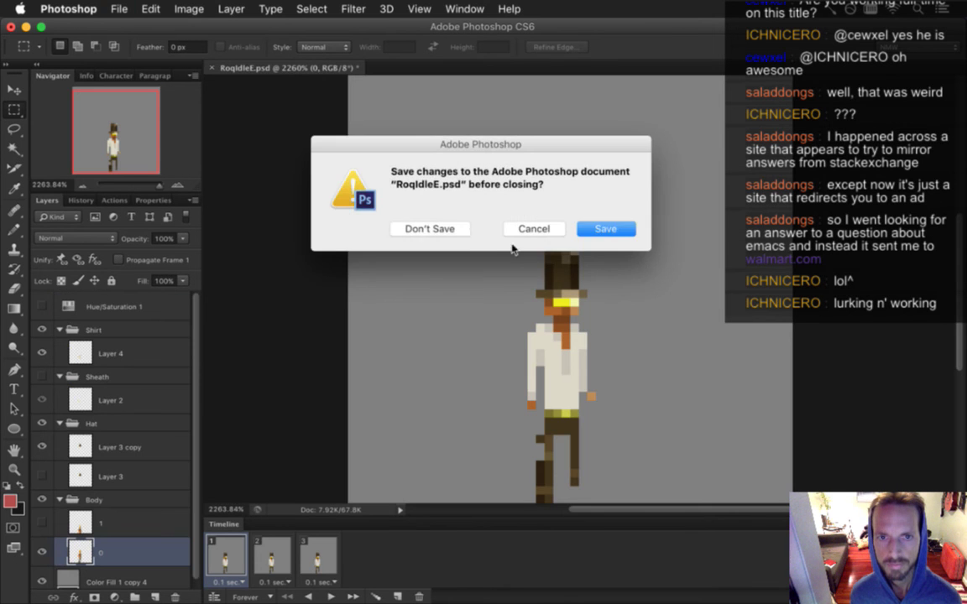
pyautogui.click(446, 228)
# Step: Switch to Finder and open only RoqHurtSheathE.psd and RoqHurtSheathN.psd from the Shadow folder in Photoshop
pyautogui.press('super+Tab')
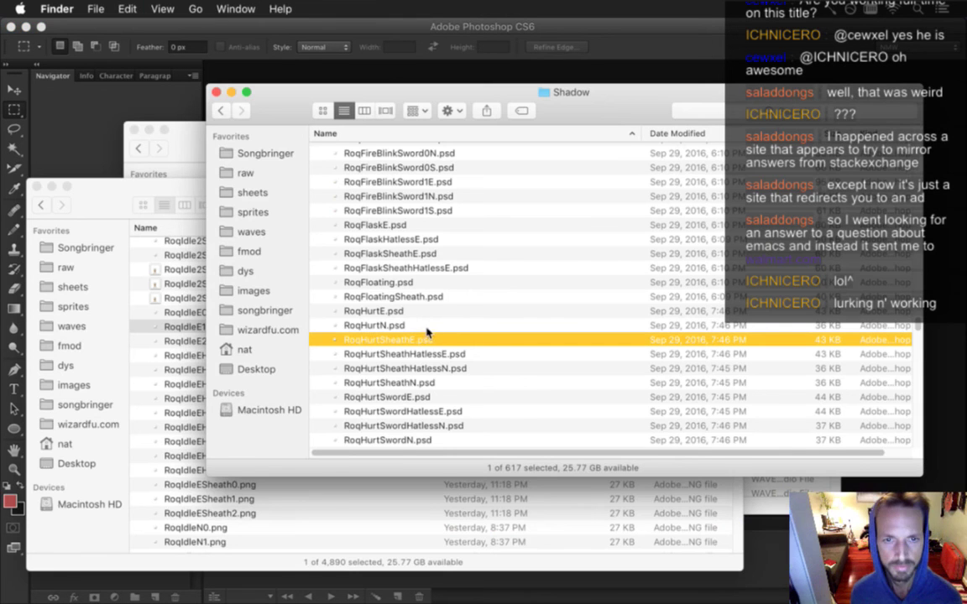
pyautogui.keyDown('super'); pyautogui.click(401, 383); pyautogui.keyUp('super')
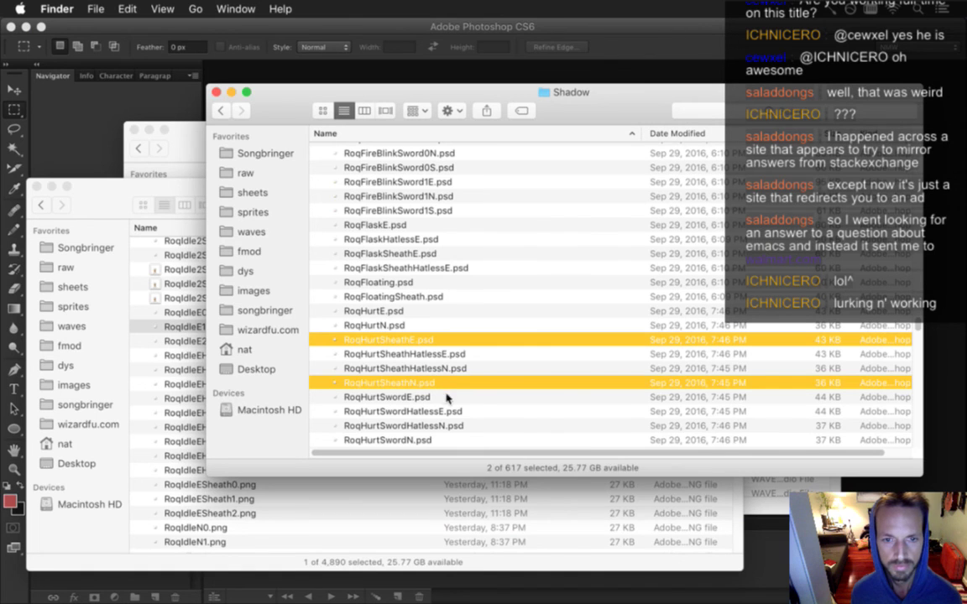
pyautogui.rightClick(461, 309)
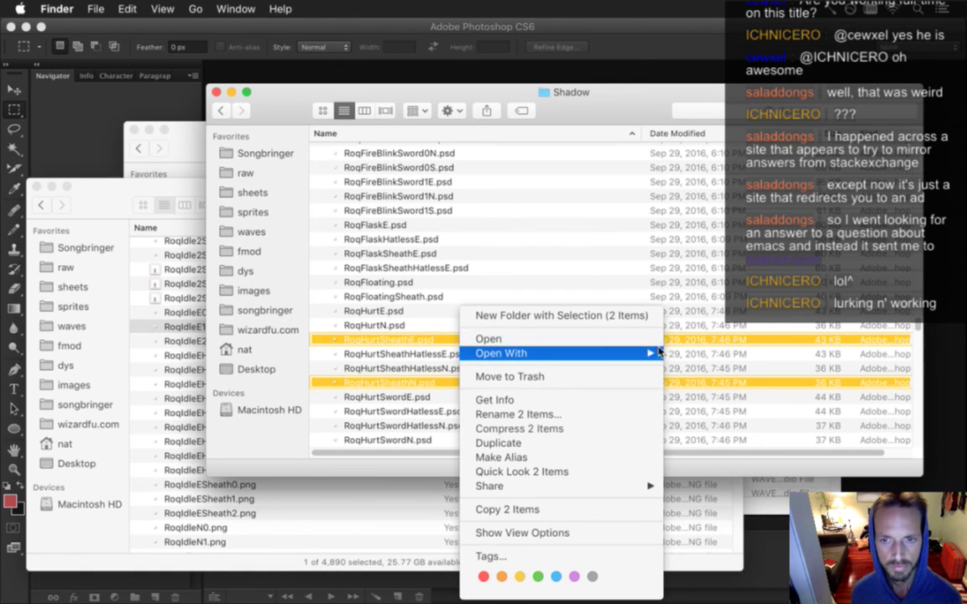
pyautogui.click(588, 339)
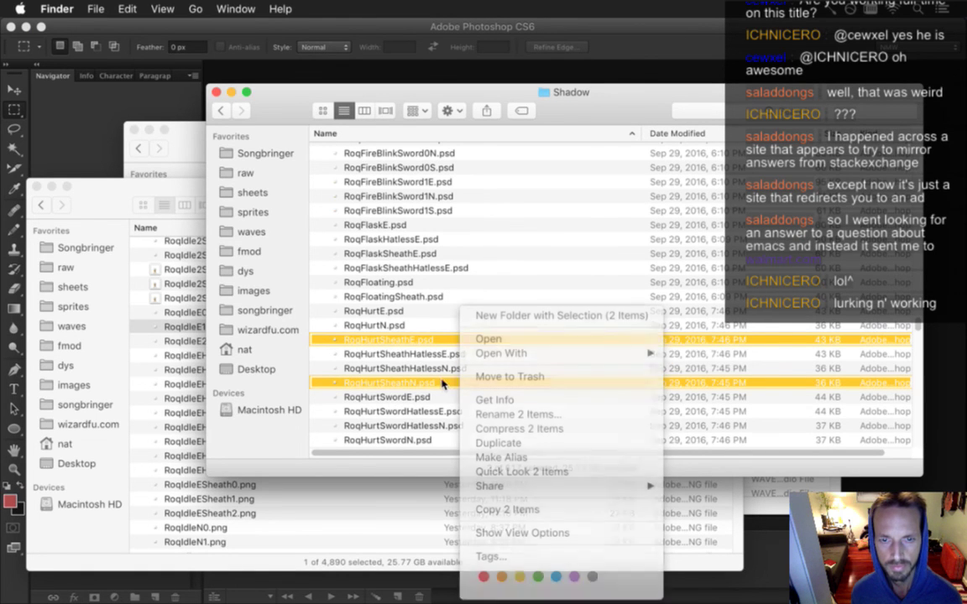
# Step: In Finder, move the six Shadow folder files from RoqHurtE.psd through RoqHurtSheathN.psd to the Trash
pyautogui.press('super+Tab')
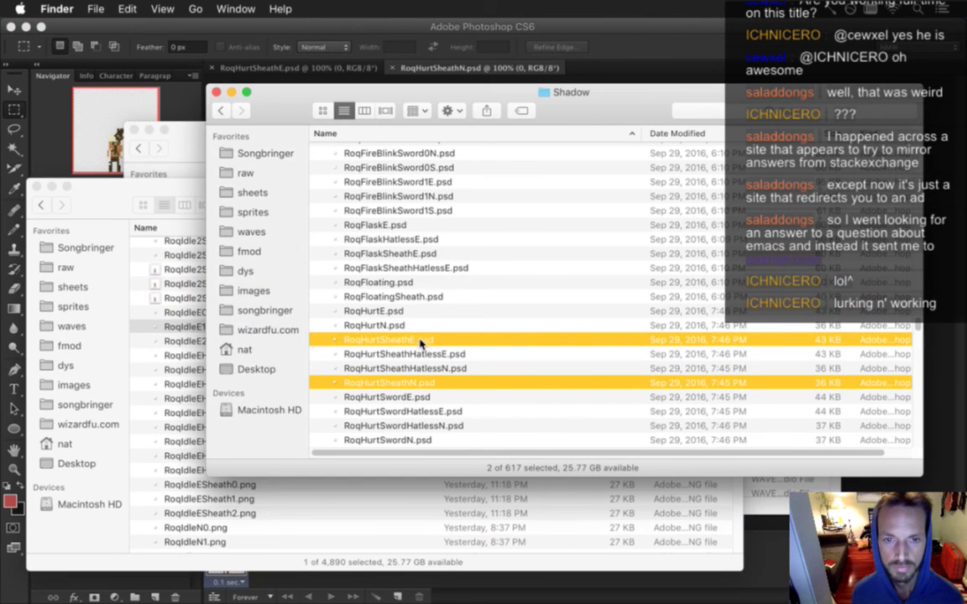
pyautogui.click(413, 311)
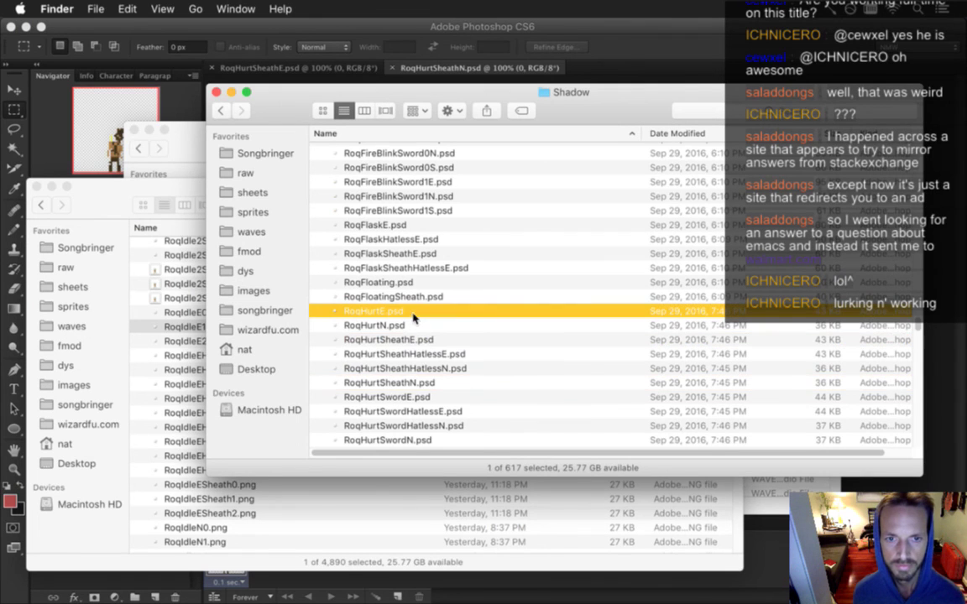
pyautogui.keyDown('shift'); pyautogui.click(438, 383); pyautogui.keyUp('shift')
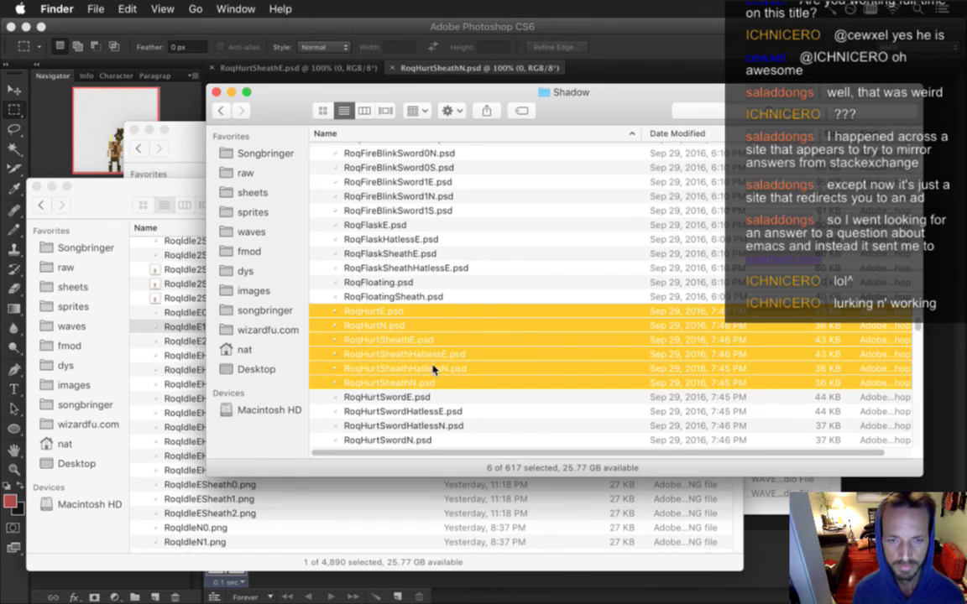
pyautogui.press('super+BackSpace')
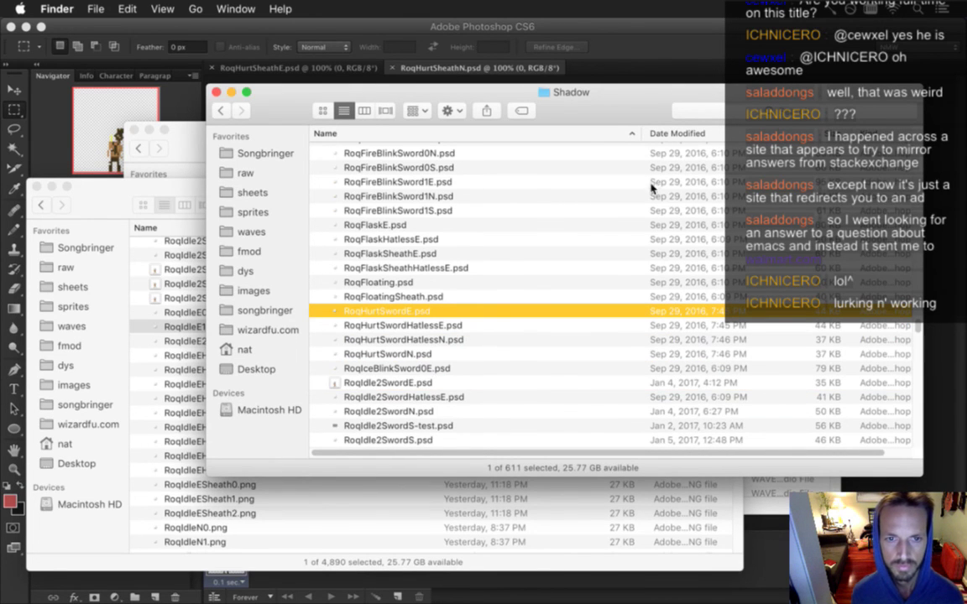
# Step: Switch to Photoshop and save RoqHurtSheathN.psd under the new name RoqHurtN.psd in the Hud folder
pyautogui.press('super+Tab')
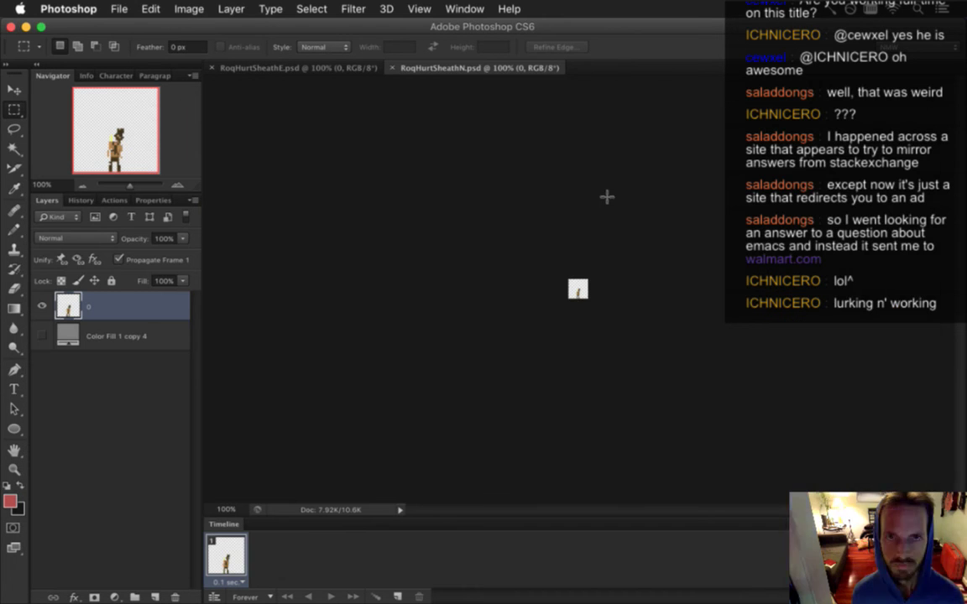
pyautogui.moveTo(635, 295); pyautogui.dragTo(667, 318)
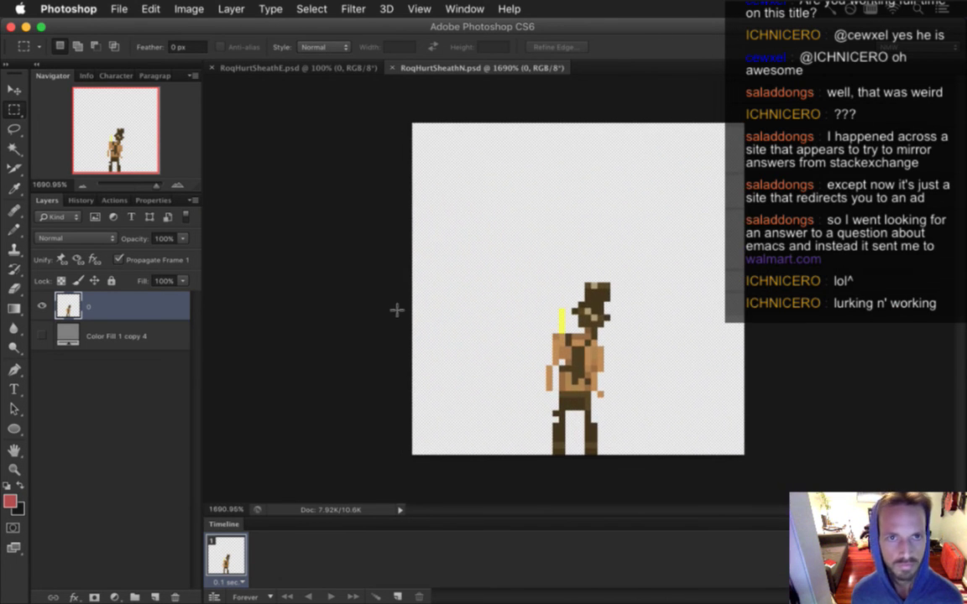
pyautogui.click(117, 8)
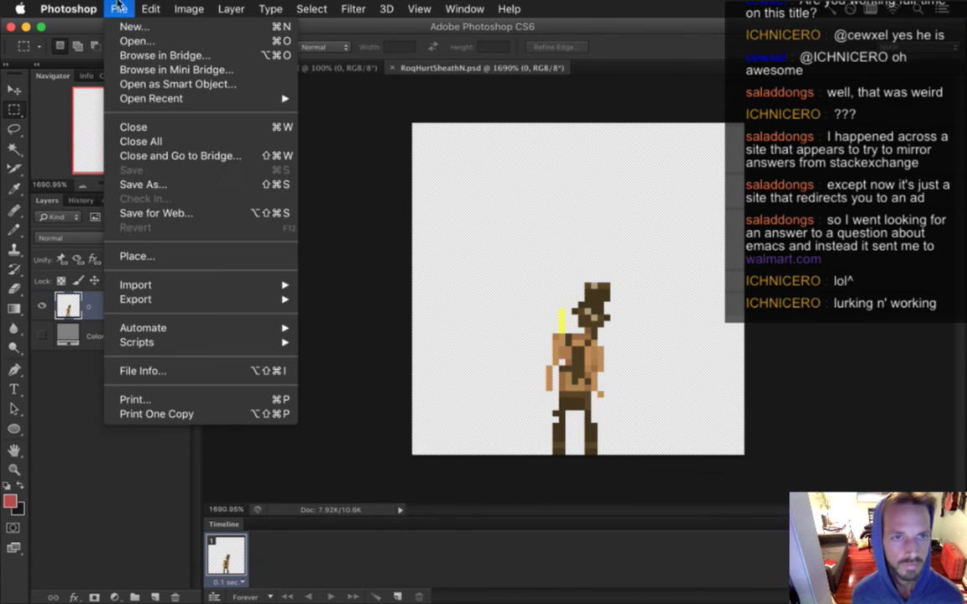
pyautogui.click(156, 184)
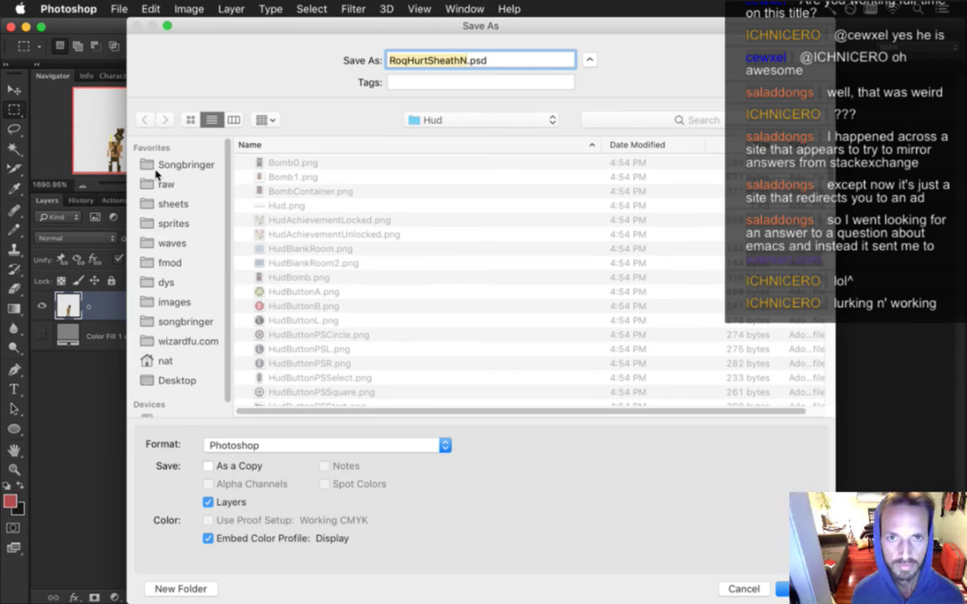
pyautogui.press('Right')
pyautogui.press('Left')
pyautogui.press('BackSpace')
pyautogui.press('BackSpace')
pyautogui.press('BackSpace')
pyautogui.press('BackSpace')
pyautogui.press('BackSpace')
pyautogui.press('BackSpace')
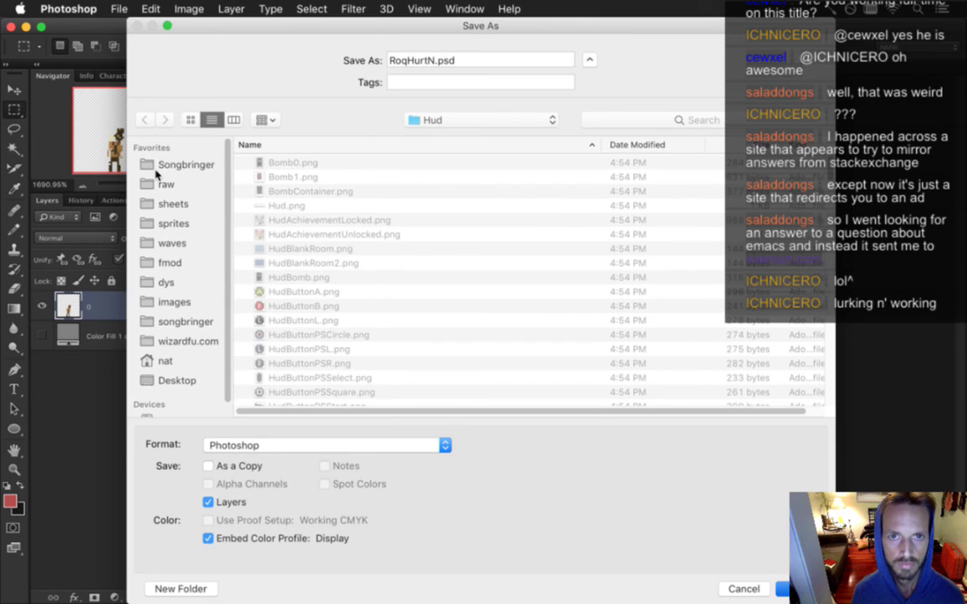
pyautogui.press('Return')
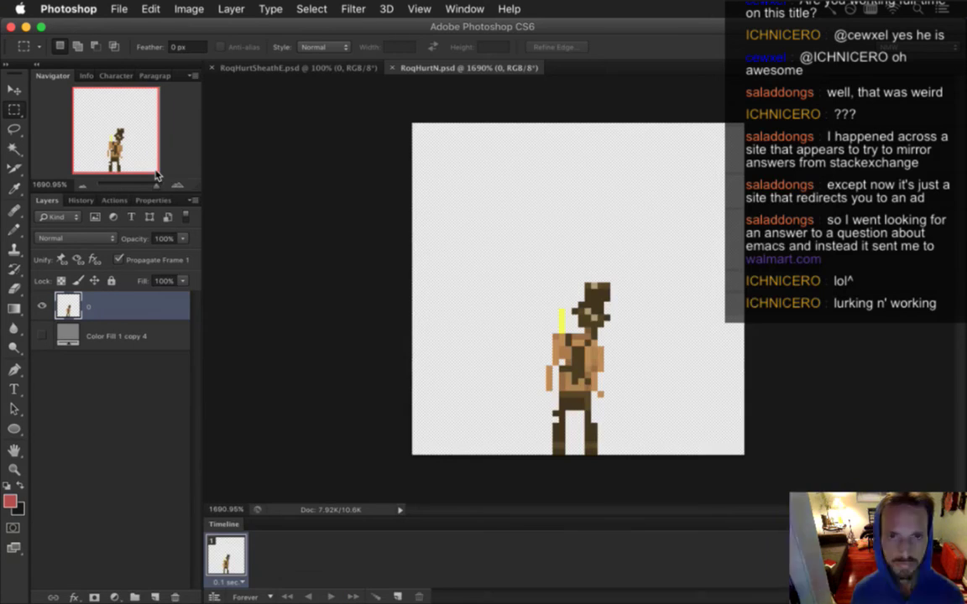
# Step: Save the RoqHurtSheathE.psd document under the new name RoqHurtE.psd in the Hud folder
pyautogui.click(310, 68)
pyautogui.moveTo(578, 302); pyautogui.dragTo(739, 306)
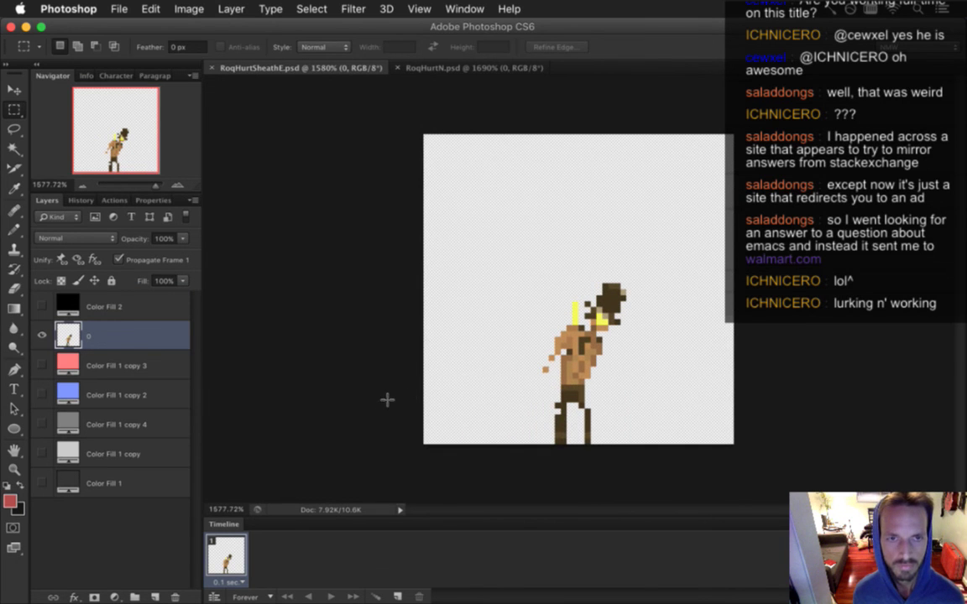
pyautogui.press('v')
pyautogui.press('m')
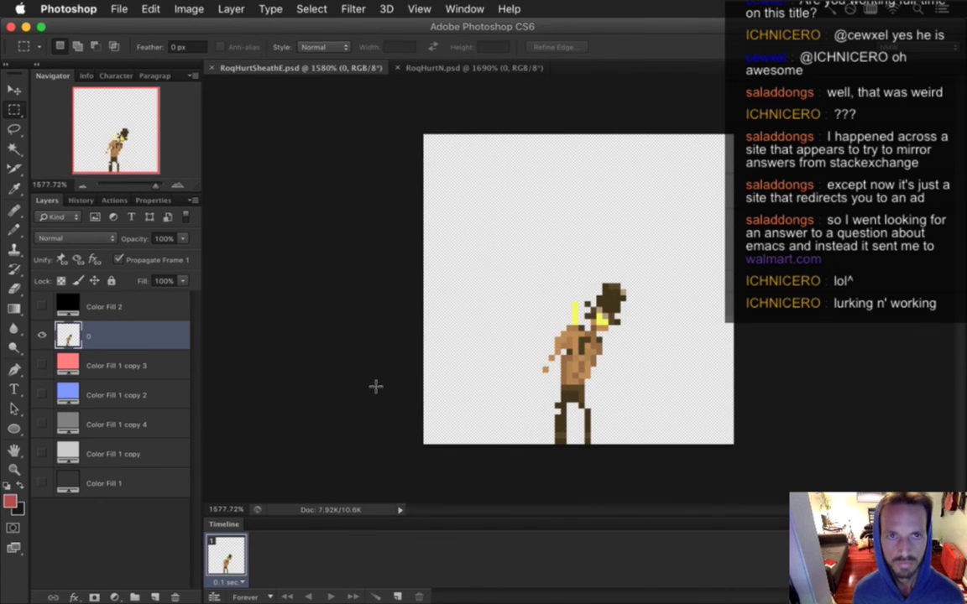
pyautogui.click(118, 8)
pyautogui.click(161, 188)
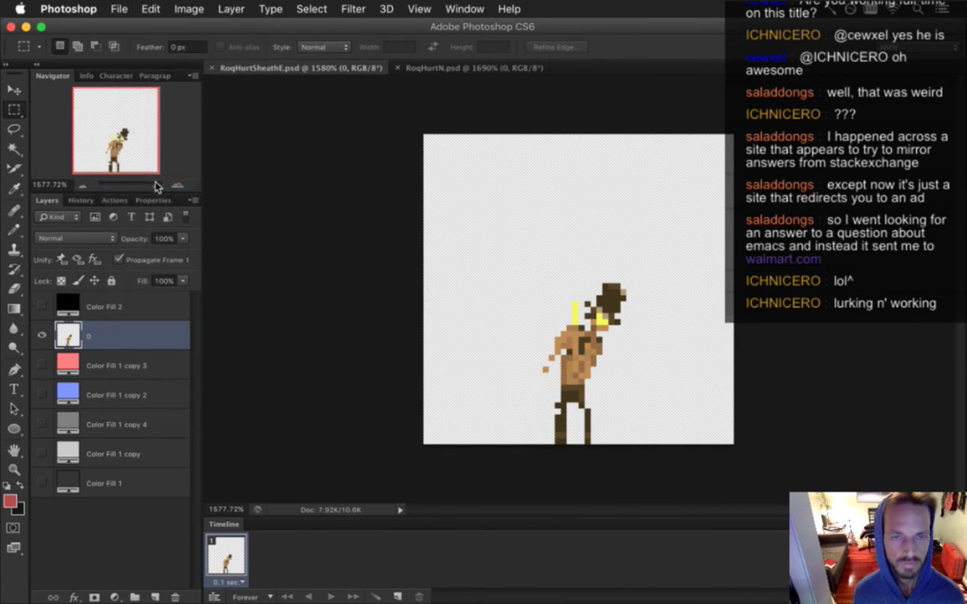
pyautogui.press('Right')
pyautogui.press('Left')
pyautogui.press('BackSpace')
pyautogui.press('BackSpace')
pyautogui.press('BackSpace')
pyautogui.press('BackSpace')
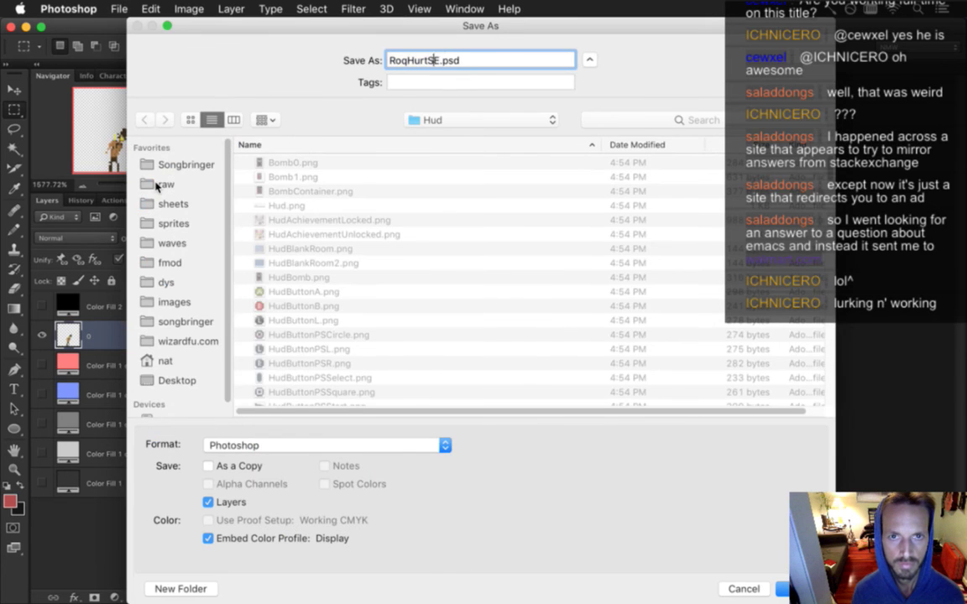
pyautogui.press('Return')
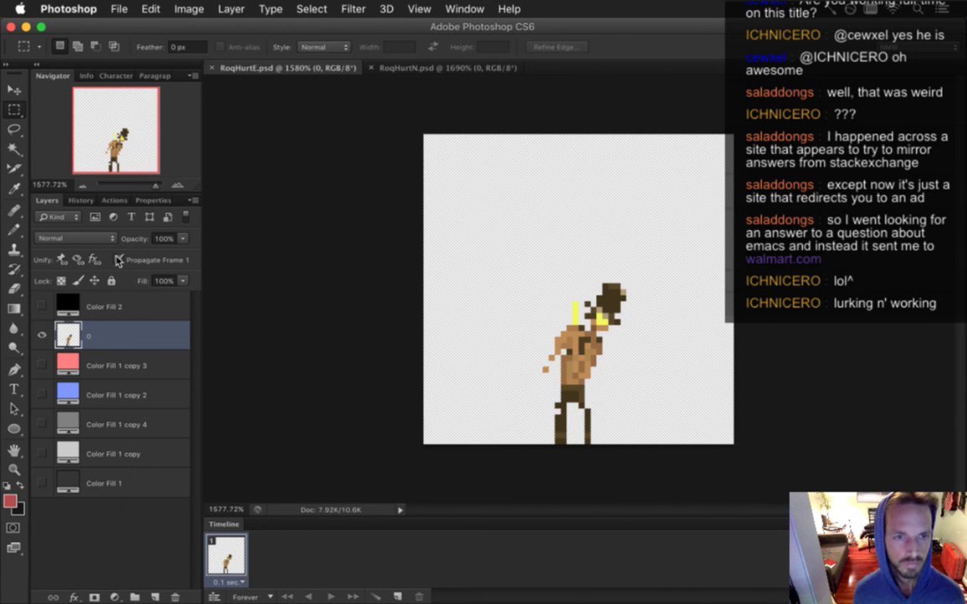
# Step: Turn off Propagate Frame 1 for layer 0 of RoqHurtE.psd and save the document
pyautogui.click(119, 260)
pyautogui.press('super+s')
pyautogui.click(119, 10)
pyautogui.click(133, 42)
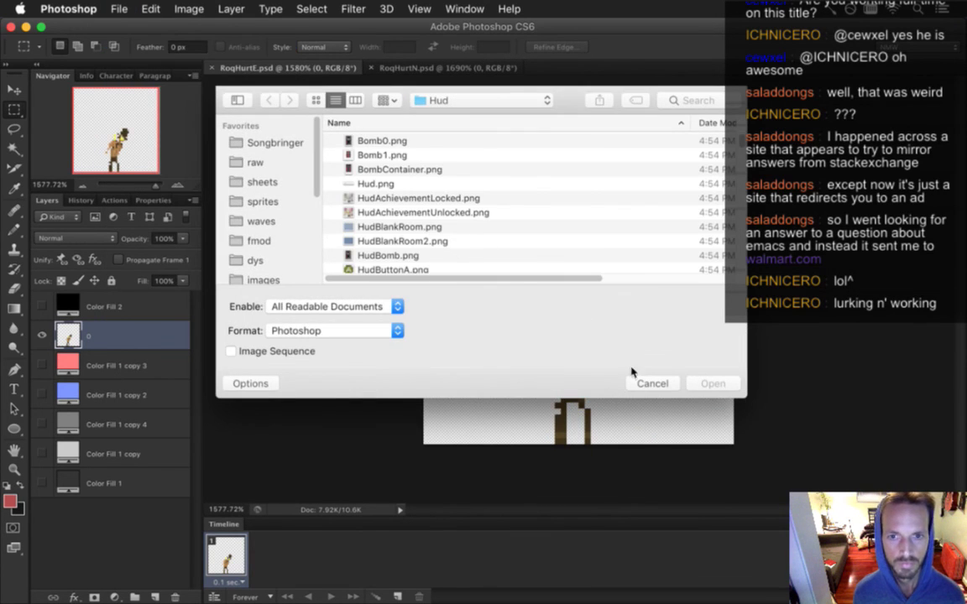
pyautogui.click(642, 381)
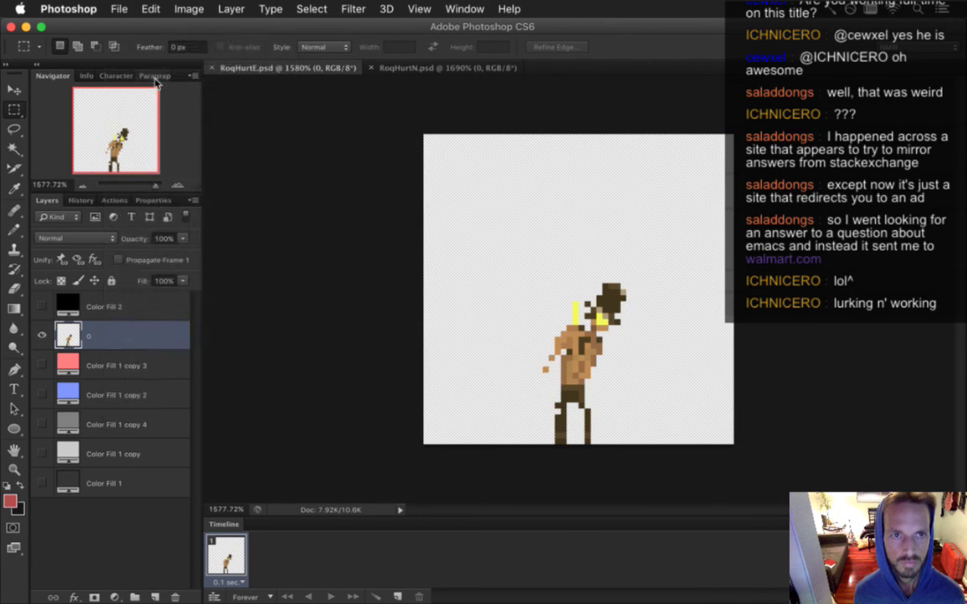
pyautogui.click(120, 8)
pyautogui.moveTo(158, 101)
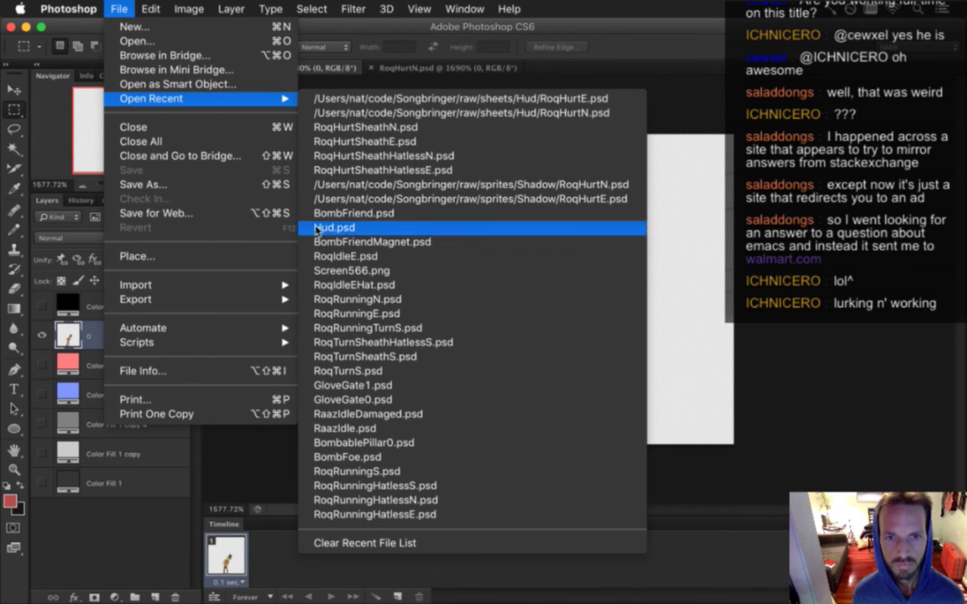
# Step: Start opening another document and browse from the Hud folder to the Shadow folder inside sprites
pyautogui.click(185, 40)
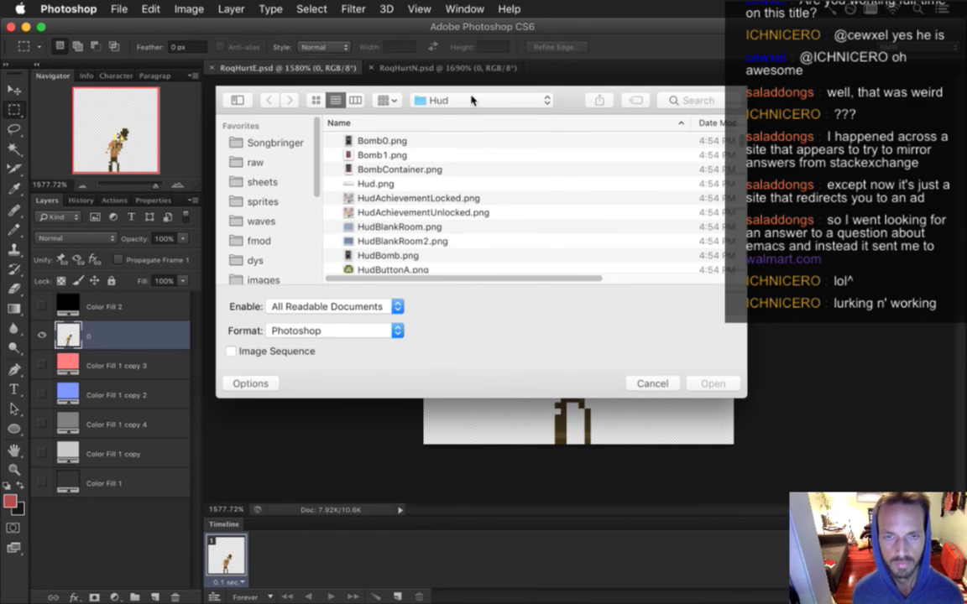
pyautogui.click(470, 100)
pyautogui.click(470, 114)
pyautogui.click(460, 101)
pyautogui.click(460, 115)
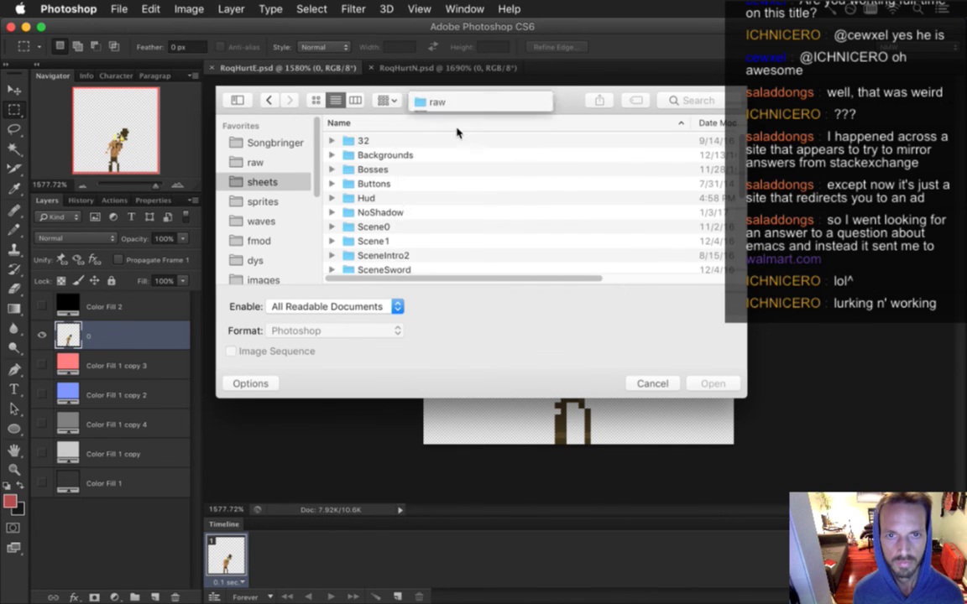
pyautogui.click(267, 201)
pyautogui.doubleClick(386, 184)
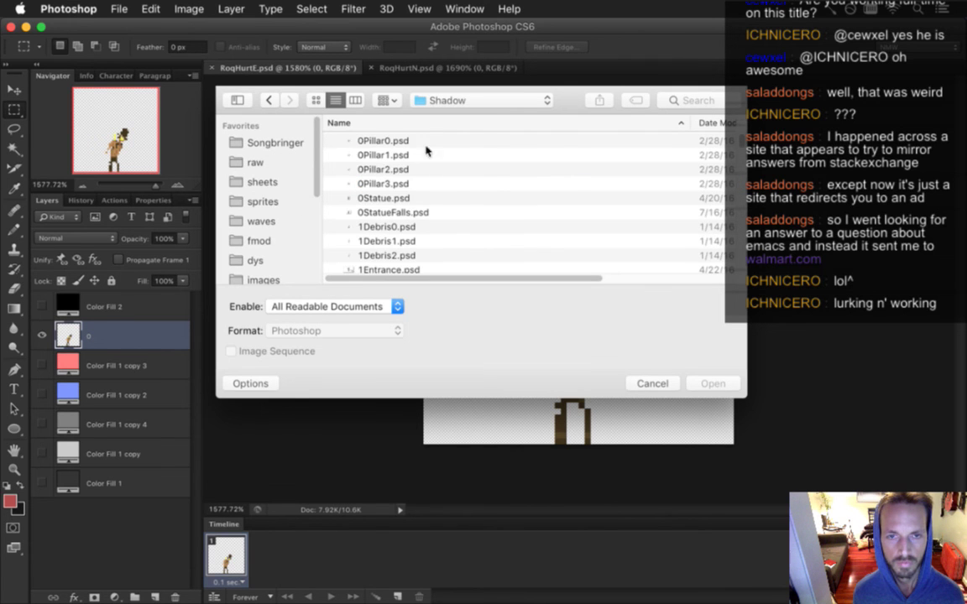
# Step: Open RoqIdleE.psd, RoqIdleN.psd and RoqIdleS.psd together from the Shadow folder
pyautogui.click(426, 169)
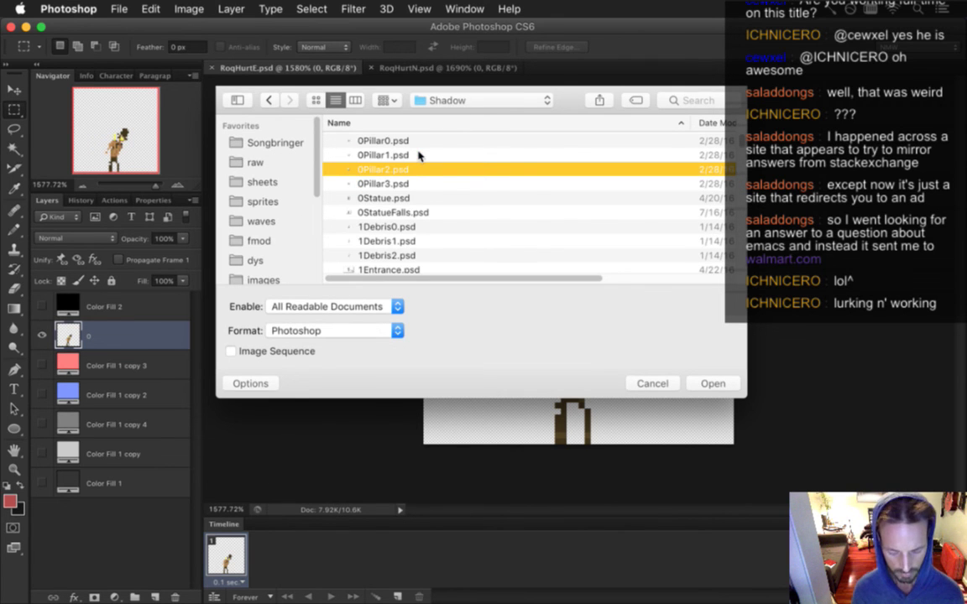
pyautogui.write('roqid')
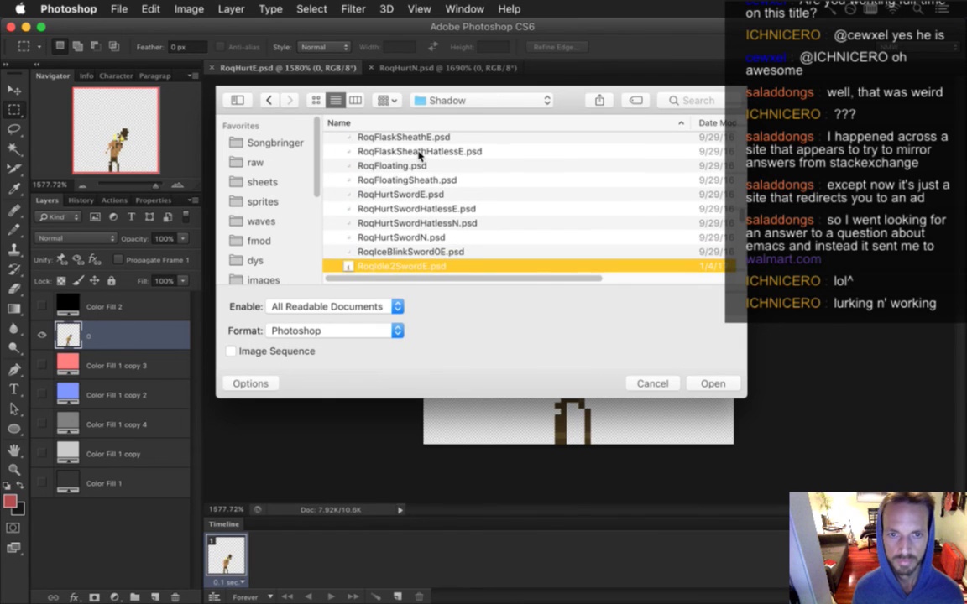
pyautogui.press('Down')
pyautogui.press('Down')
pyautogui.press('Down')
pyautogui.press('Down')
pyautogui.press('Down')
pyautogui.press('Down')
pyautogui.press('Down')
pyautogui.press('Down')
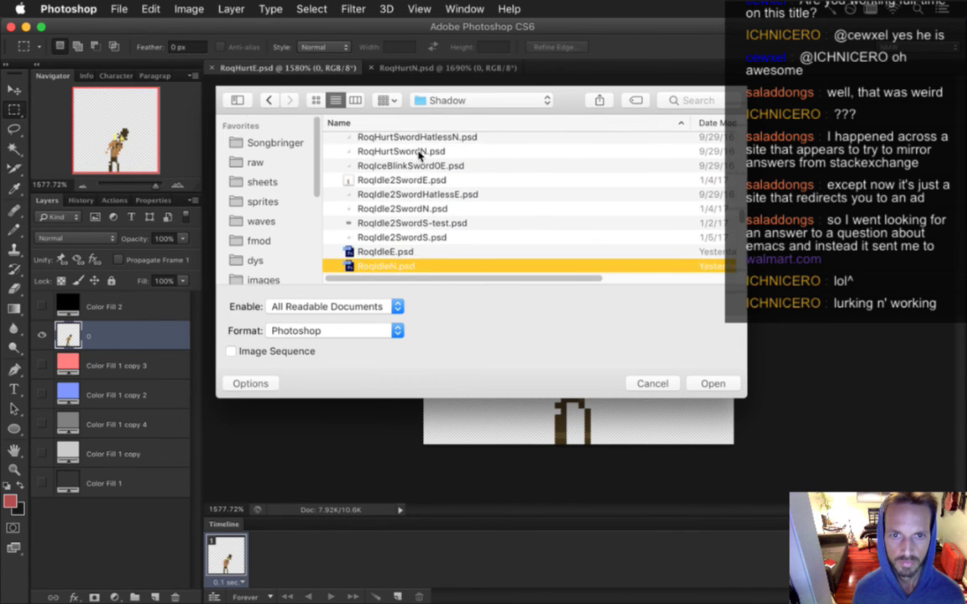
pyautogui.press('Up')
pyautogui.press('Up')
pyautogui.press('Up')
pyautogui.hotkey('shift', 'Down')
pyautogui.hotkey('shift', 'Down')
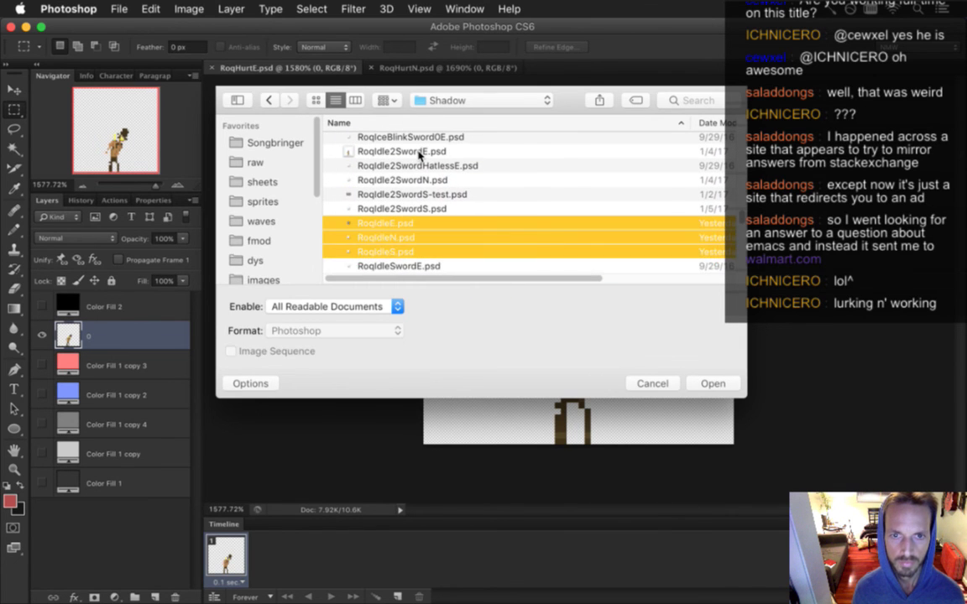
pyautogui.press('Return')
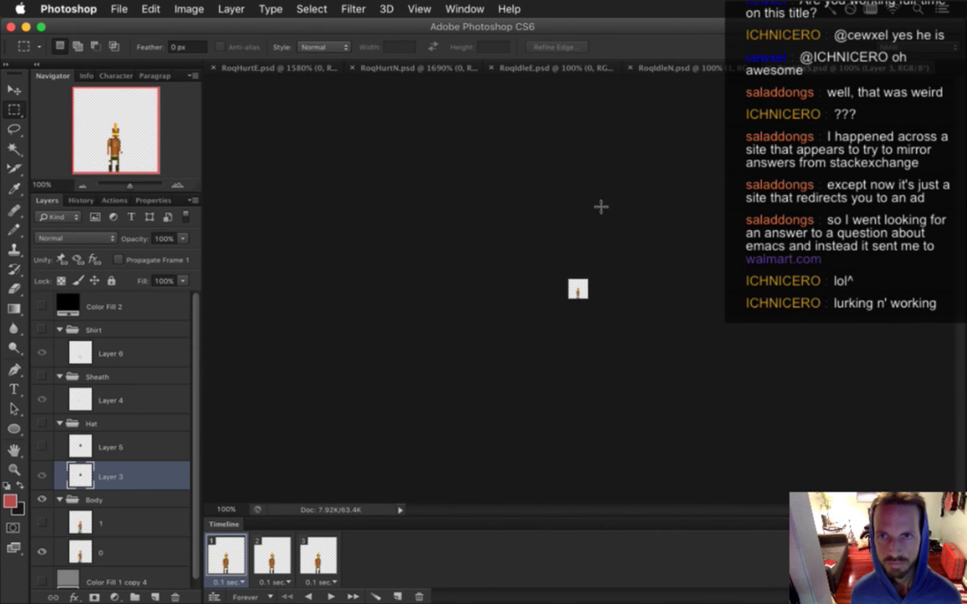
# Step: Copy the whole body sprite on layer 0 of RoqIdleE.psd, hiding the gray fill layer while copying and showing it again
pyautogui.moveTo(586, 292); pyautogui.dragTo(734, 311)
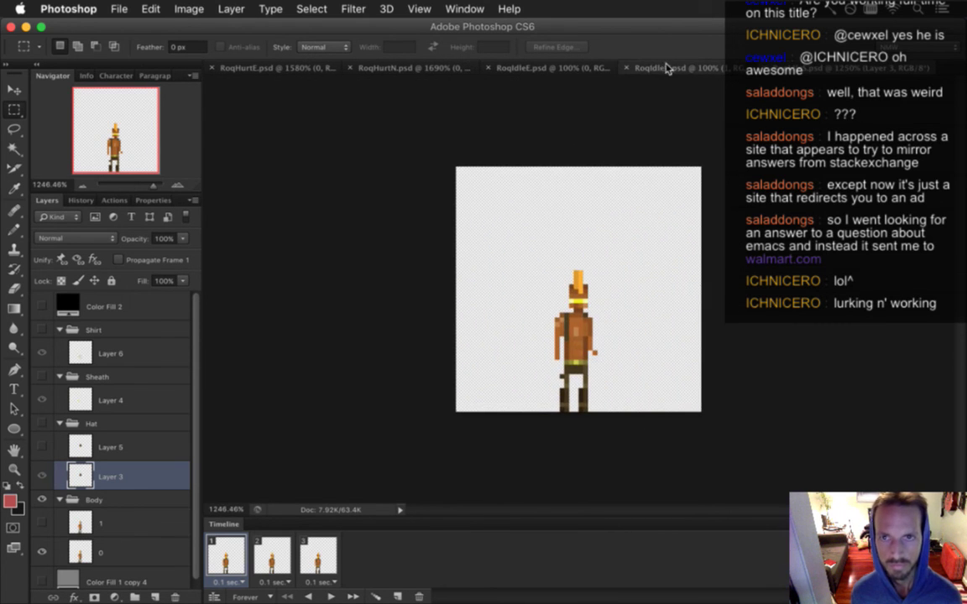
pyautogui.click(552, 65)
pyautogui.moveTo(578, 287); pyautogui.dragTo(747, 328)
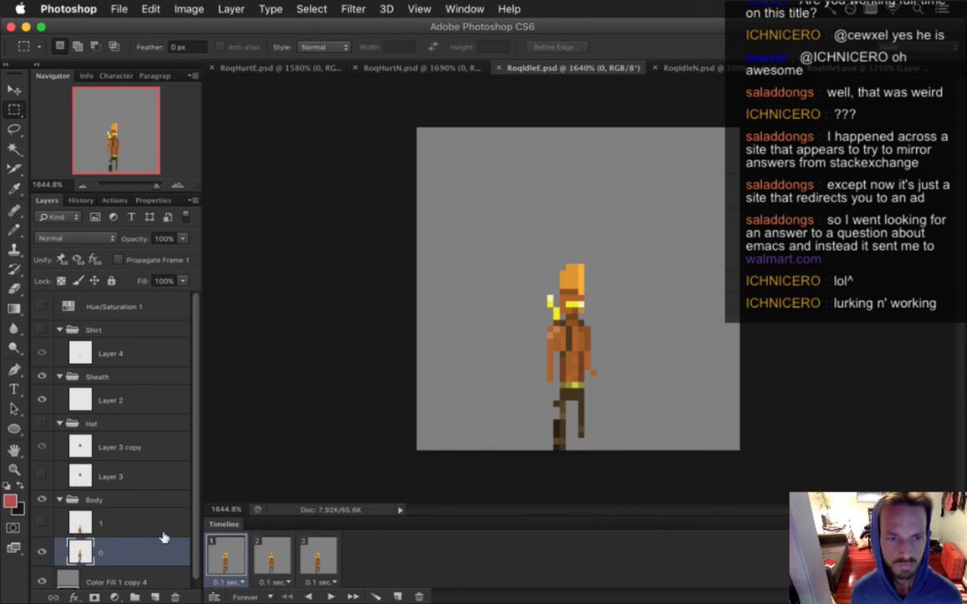
pyautogui.press('super+a')
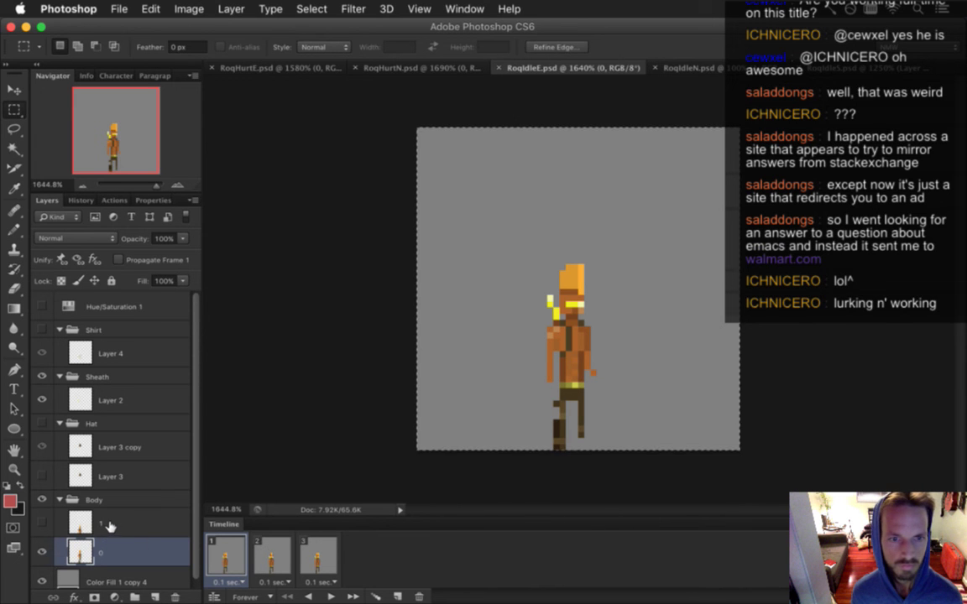
pyautogui.click(43, 580)
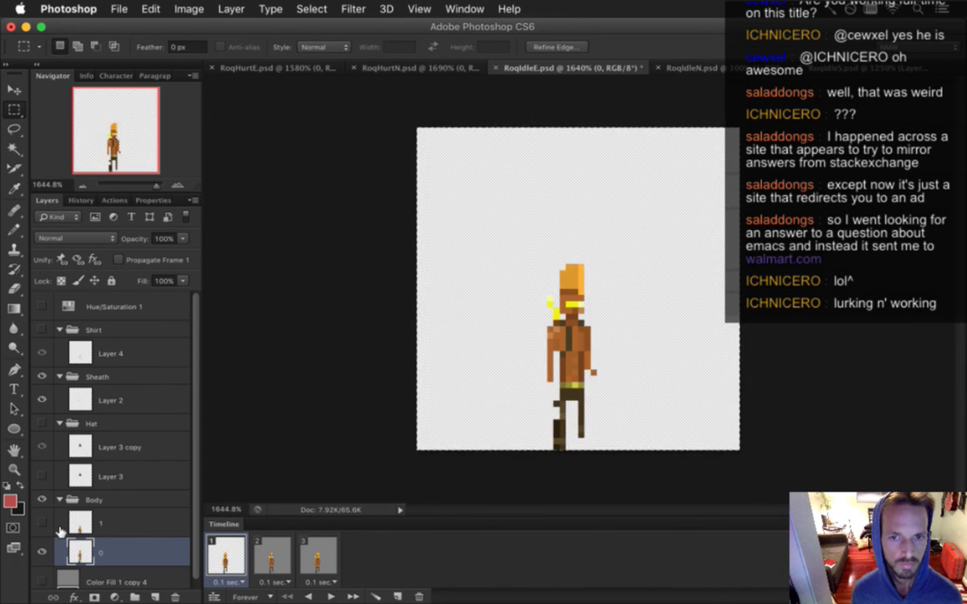
pyautogui.press('super+c')
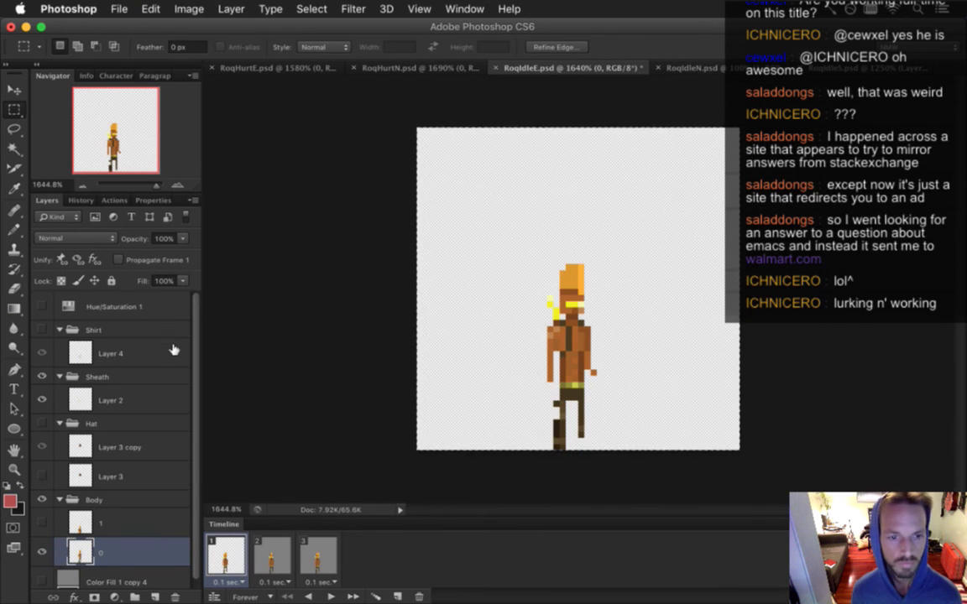
pyautogui.click(43, 580)
pyautogui.press('super+n')
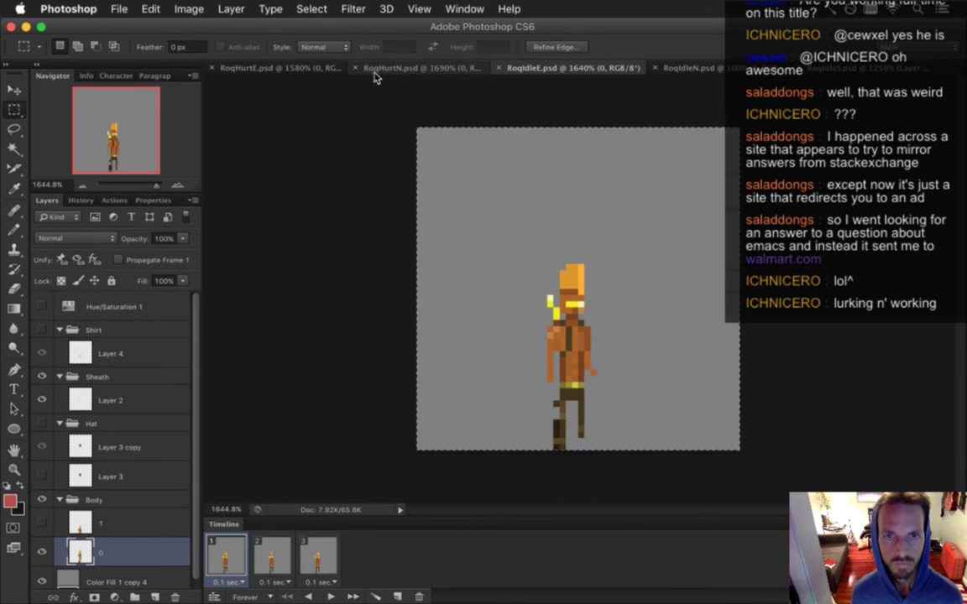
# Step: Paste the idle sprite into RoqHurtE.psd and move it beside the hurt sprite, with both feet on the canvas's lower edge
pyautogui.click(372, 72)
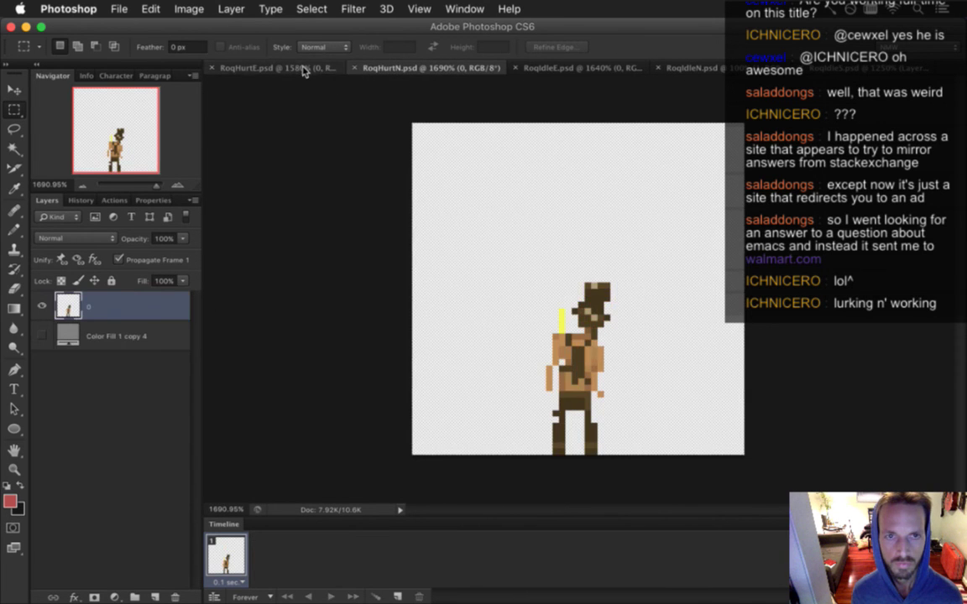
pyautogui.click(269, 67)
pyautogui.hotkey('ctrl', 'v')
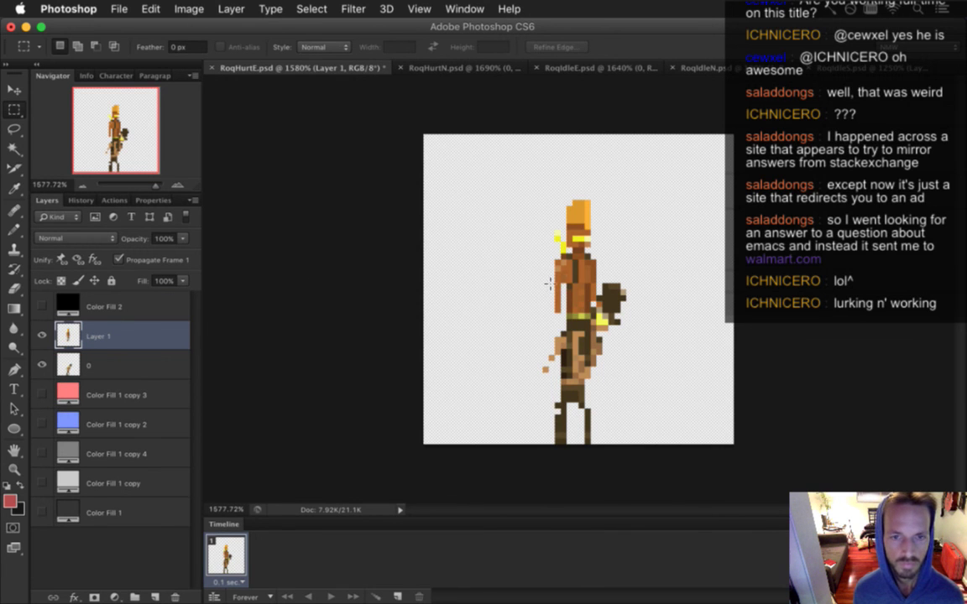
pyautogui.press('v')
pyautogui.moveTo(583, 235); pyautogui.dragTo(506, 302)
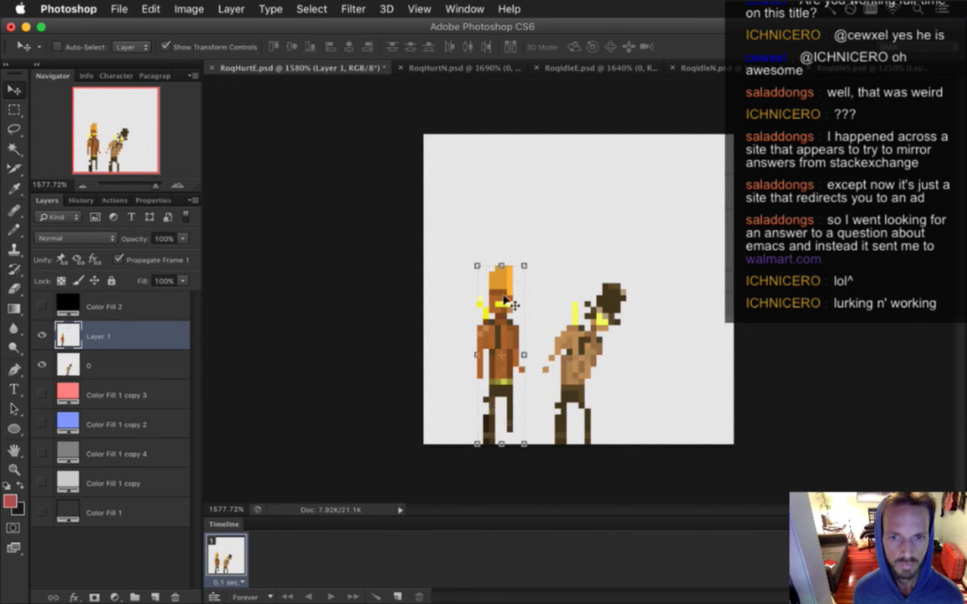
# Step: Add a second animation frame to RoqHurtE.psd and return to frame 1
pyautogui.click(101, 396)
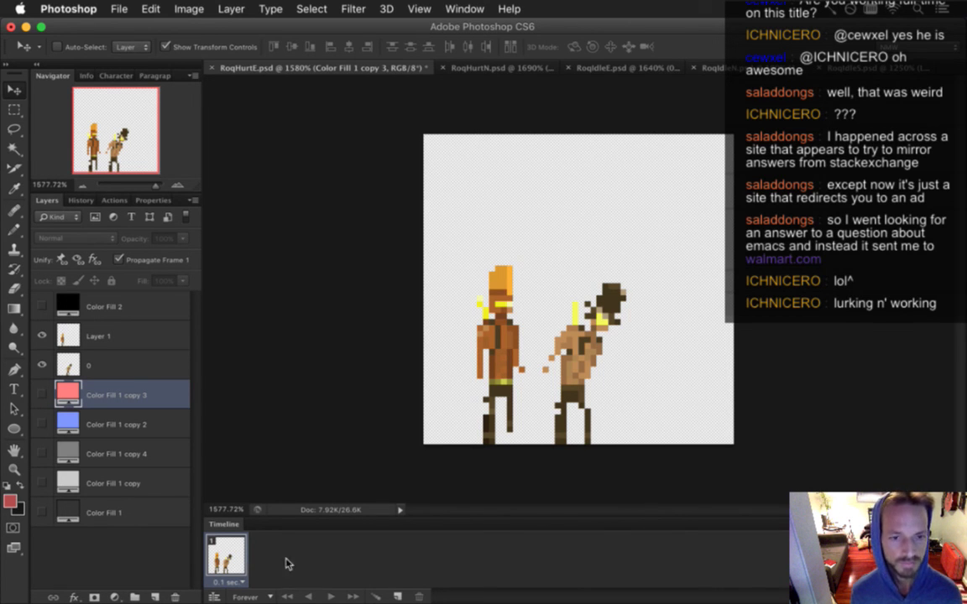
pyautogui.click(396, 594)
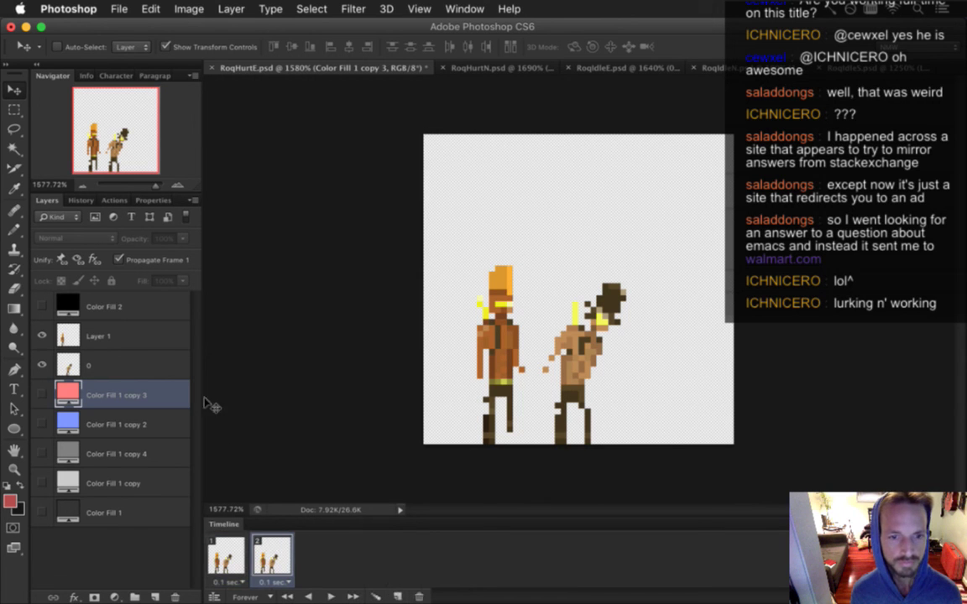
pyautogui.click(95, 360)
pyautogui.click(79, 334)
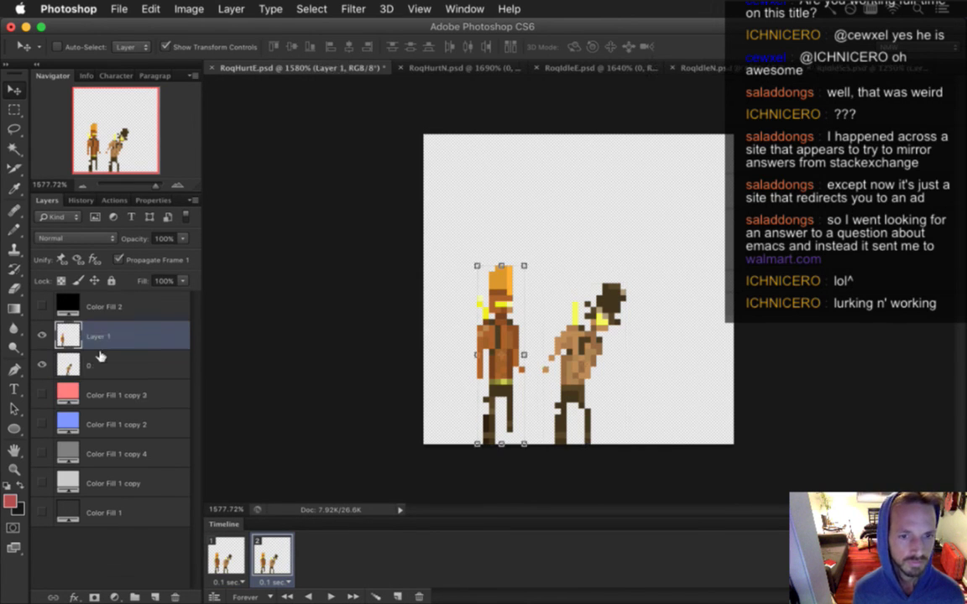
pyautogui.click(222, 550)
# Step: Delete the layers Color Fill 1 copy 3, Color Fill 1 copy 2, Color Fill 1 copy and Color Fill 1
pyautogui.click(101, 390)
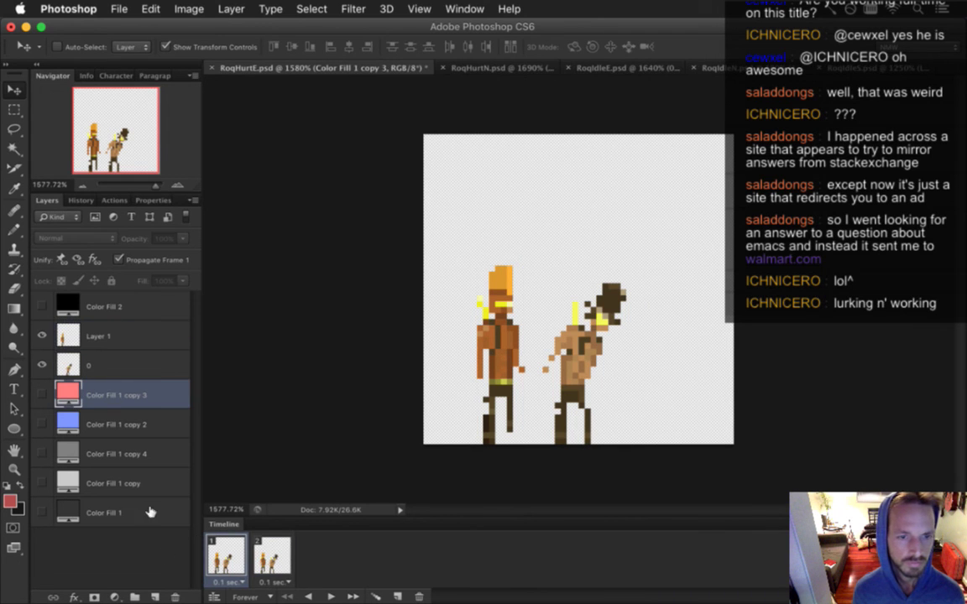
pyautogui.click(175, 597)
pyautogui.click(174, 597)
pyautogui.click(138, 427)
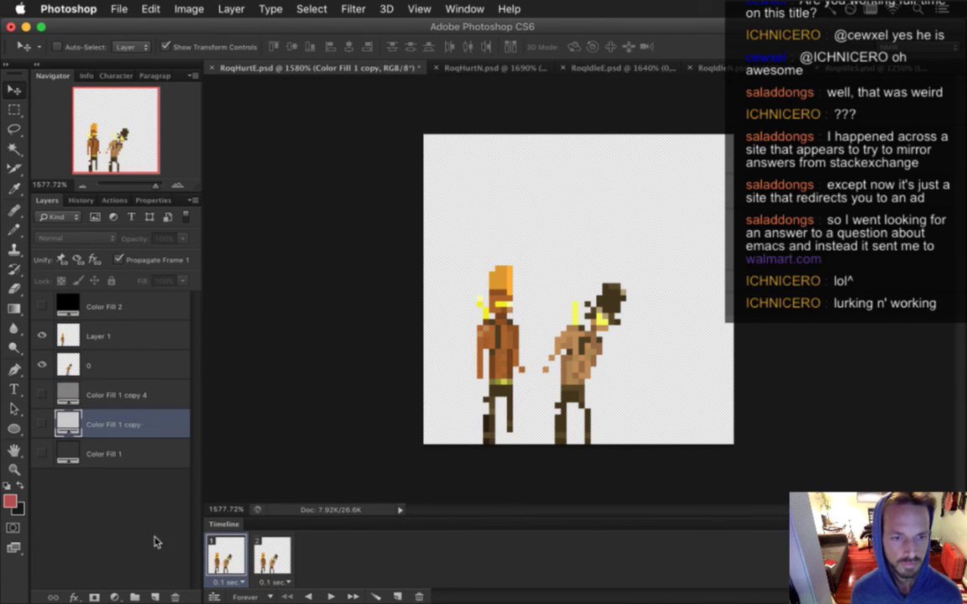
pyautogui.click(175, 597)
pyautogui.click(174, 597)
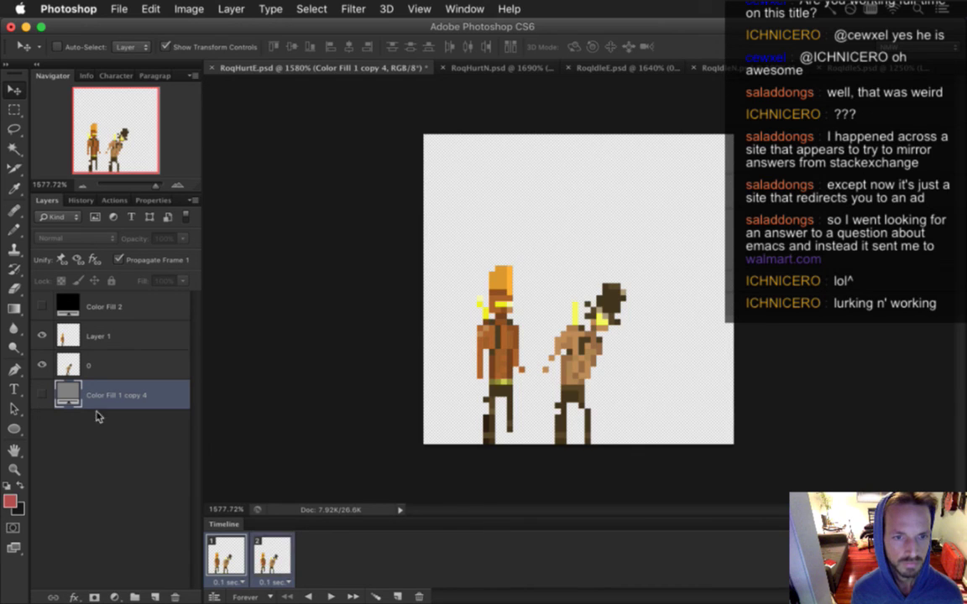
# Step: Show the gray Color Fill 1 copy 4 background and turn off Propagate Frame 1 for it and for Layer 1
pyautogui.click(42, 394)
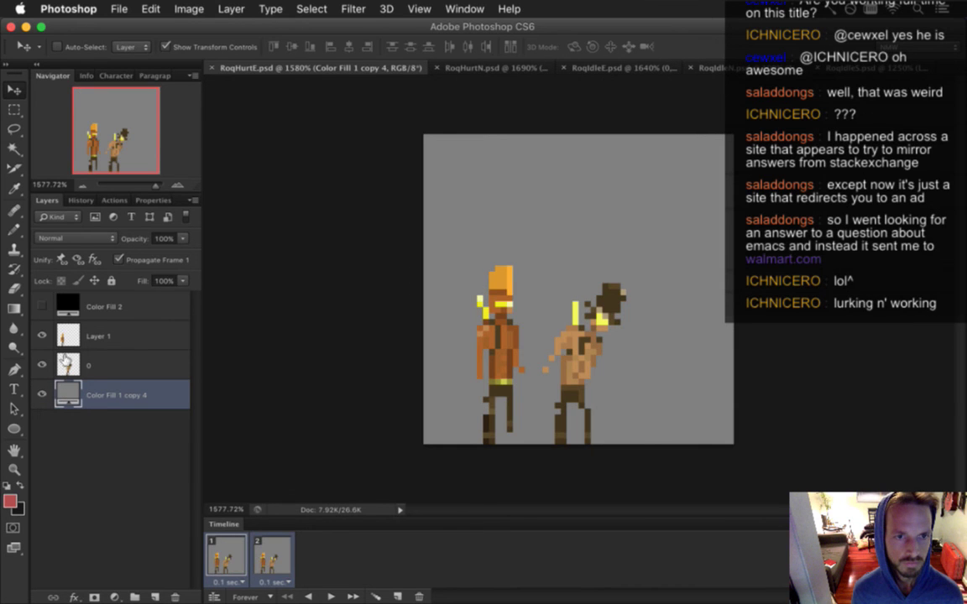
pyautogui.click(118, 259)
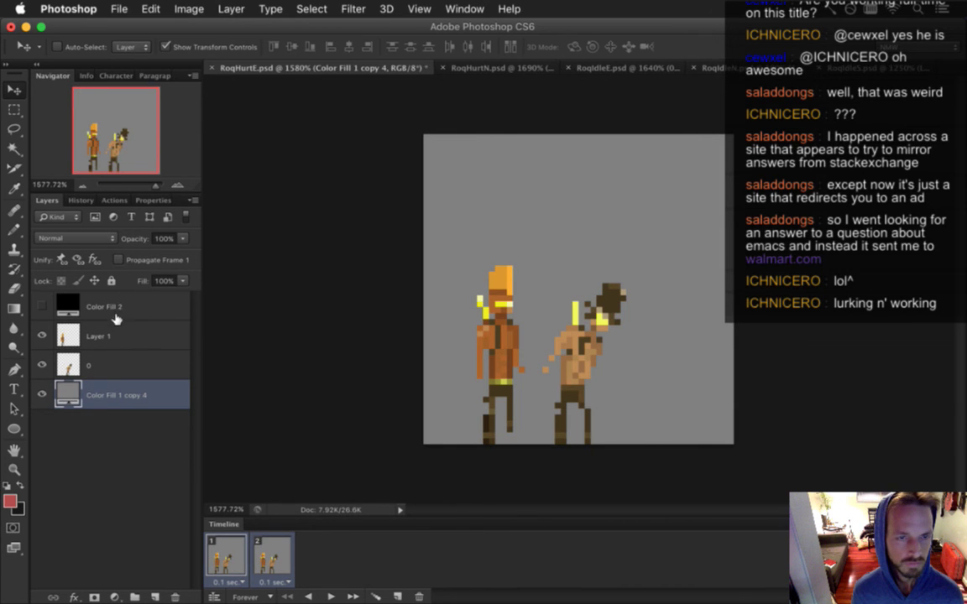
pyautogui.click(95, 334)
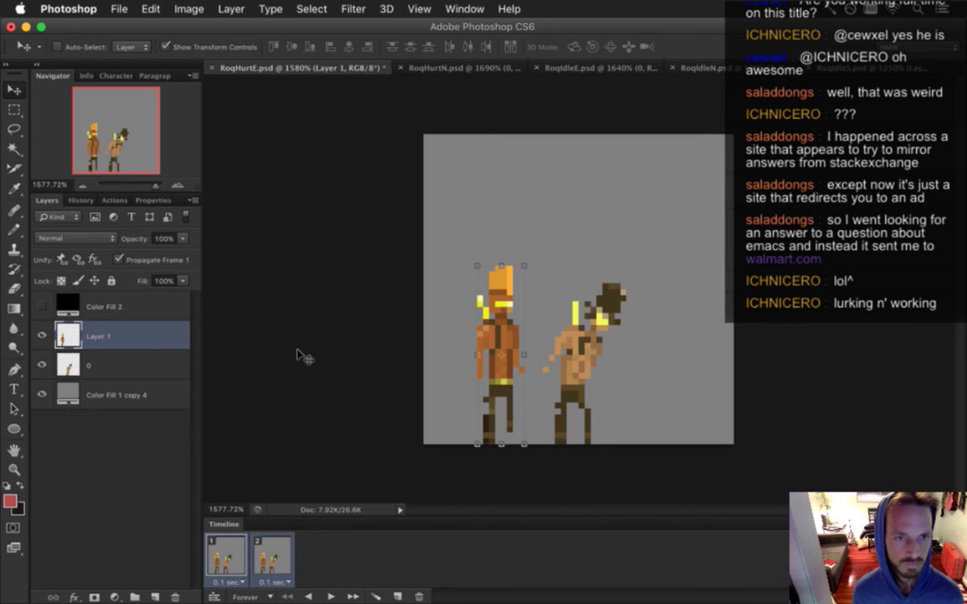
pyautogui.press('m')
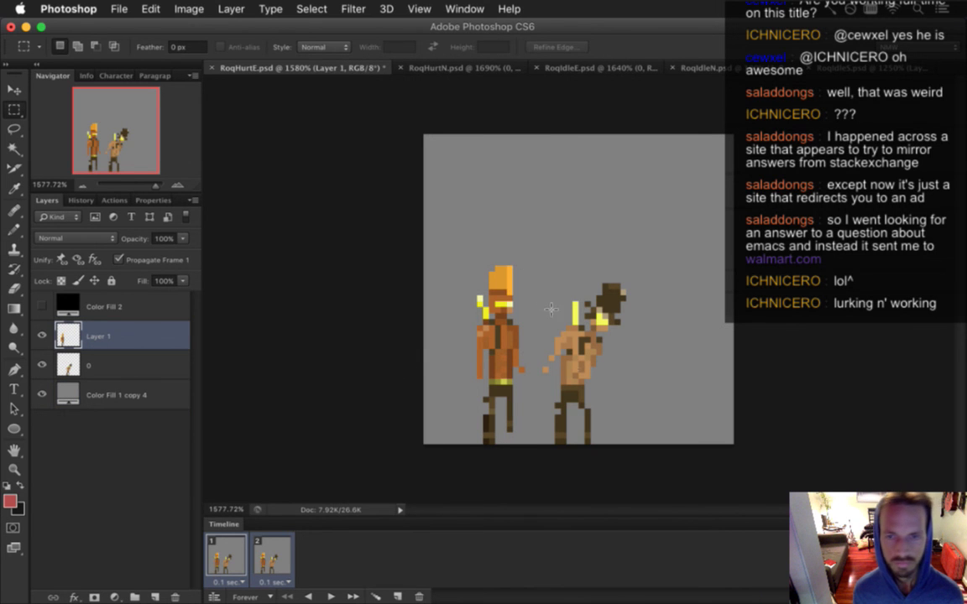
pyautogui.moveTo(588, 390); pyautogui.dragTo(601, 358)
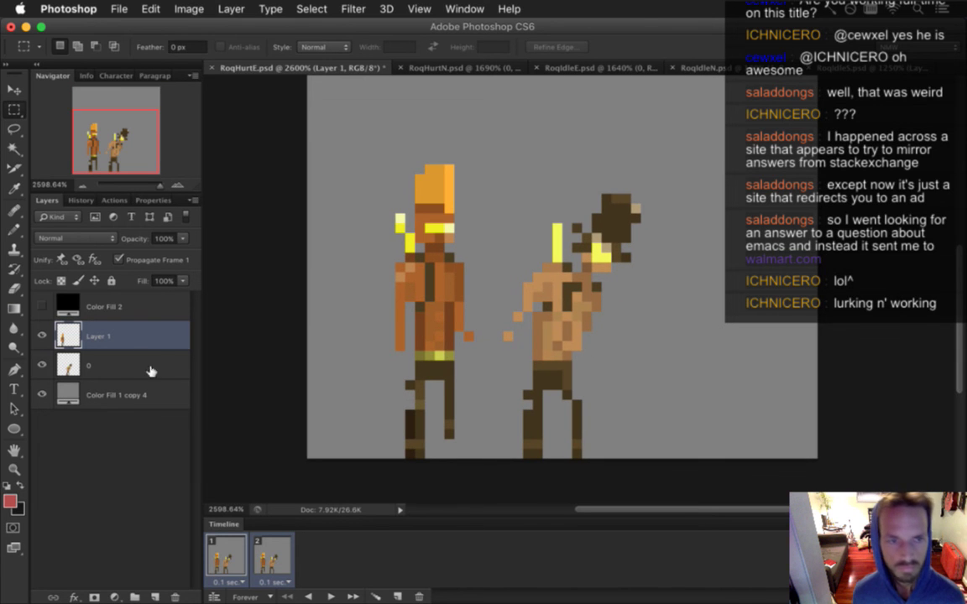
pyautogui.click(119, 259)
pyautogui.click(99, 367)
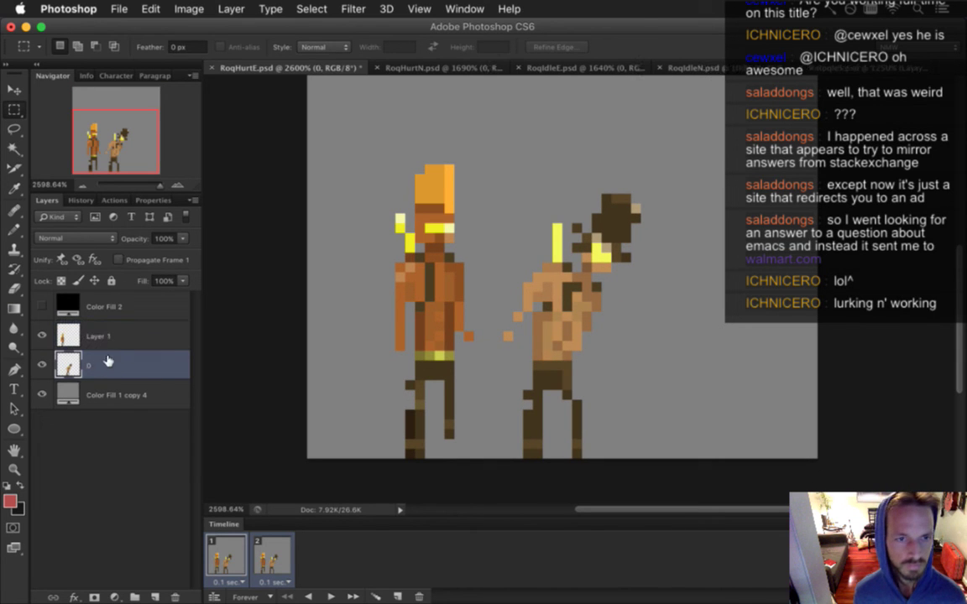
pyautogui.click(126, 334)
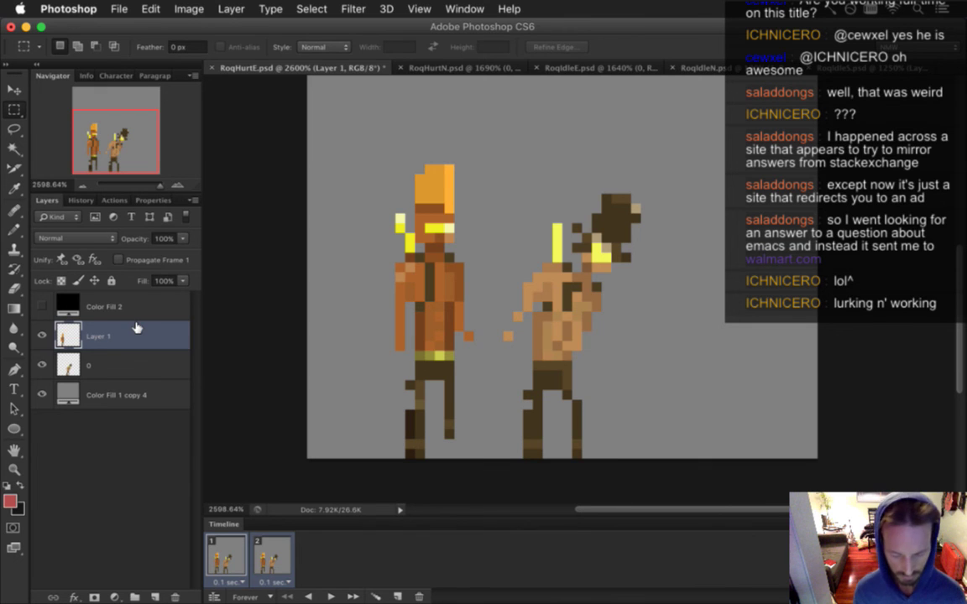
# Step: Create the Sheath, Hat and Body layer groups and move Layer 1 and layer 0 into the Body group
pyautogui.press('F2')
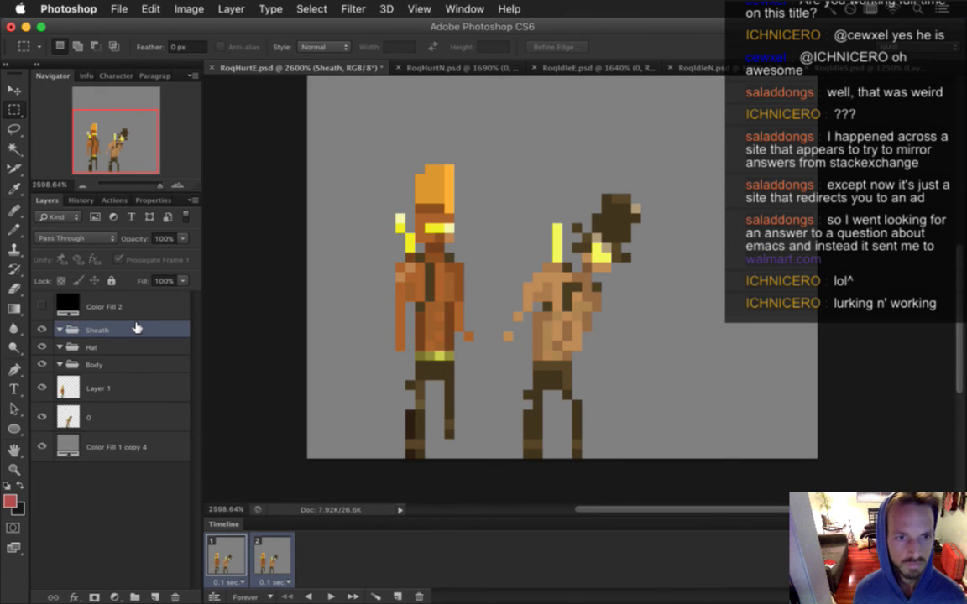
pyautogui.click(104, 390)
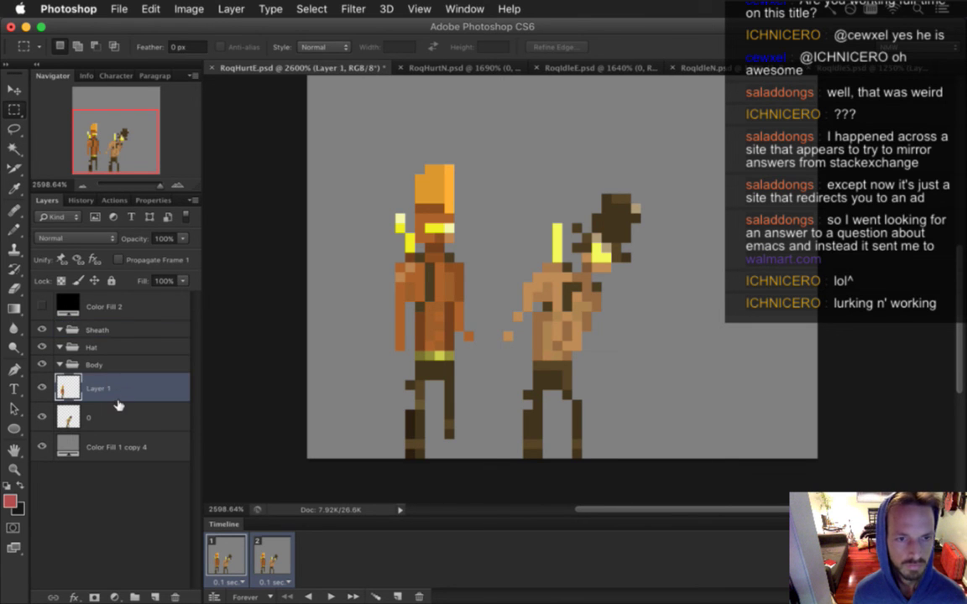
pyautogui.click(116, 412)
pyautogui.keyDown('shift'); pyautogui.click(104, 384); pyautogui.keyUp('shift')
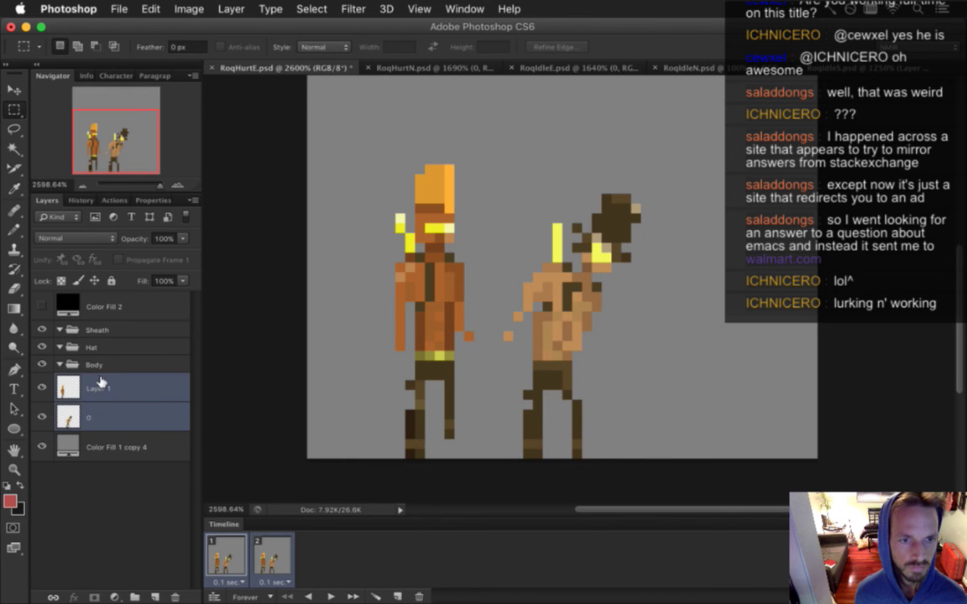
pyautogui.moveTo(96, 384); pyautogui.dragTo(129, 367)
pyautogui.click(103, 420)
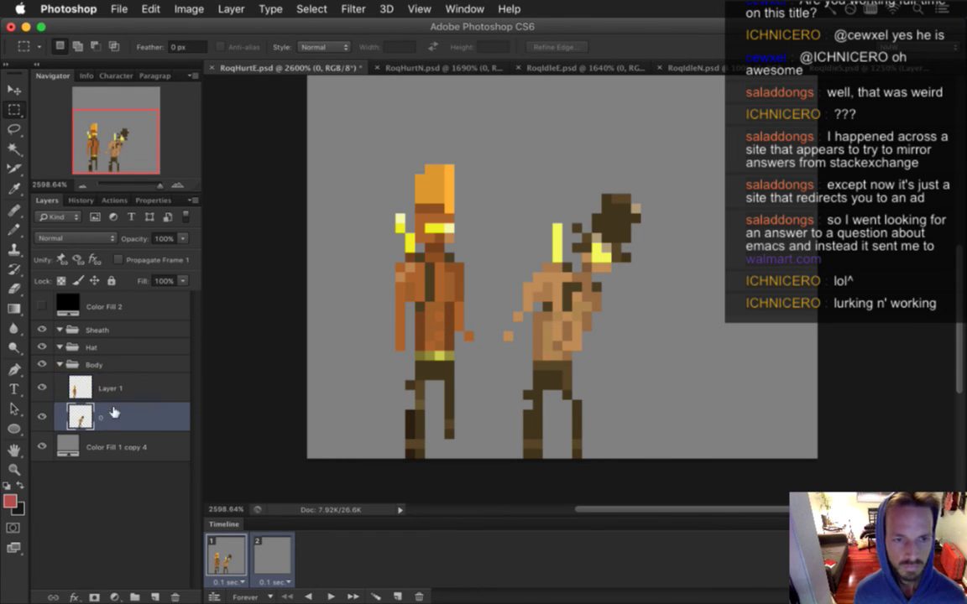
# Step: Recolor the hurt sprite's skin on layer 0 with Paint Bucket fills, using orange-brown skin tones sampled from the idle sprite
pyautogui.press('i')
pyautogui.click(442, 296)
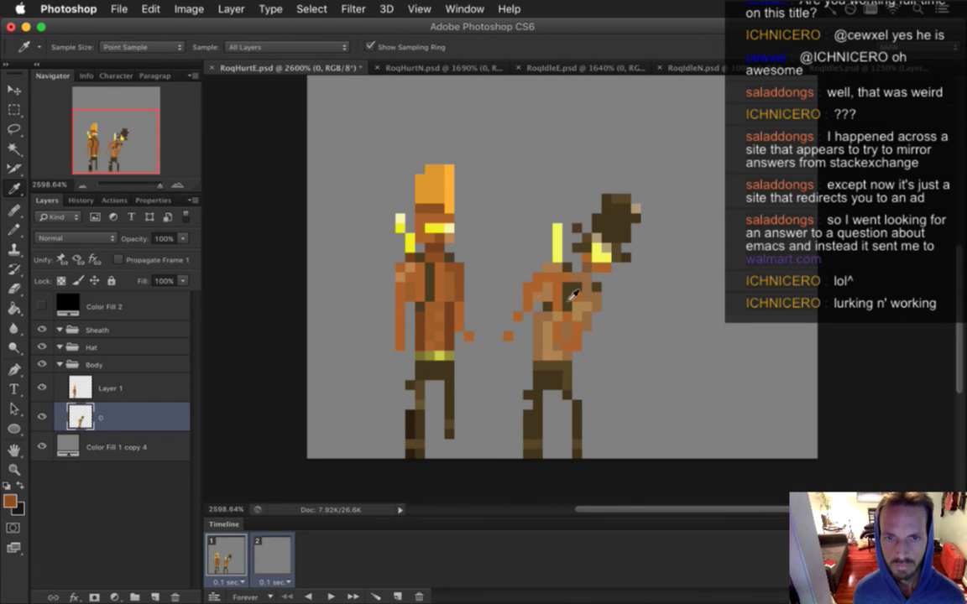
pyautogui.press('g')
pyautogui.press('i')
pyautogui.click(454, 297)
pyautogui.press('g')
pyautogui.click(577, 312)
pyautogui.click(548, 353)
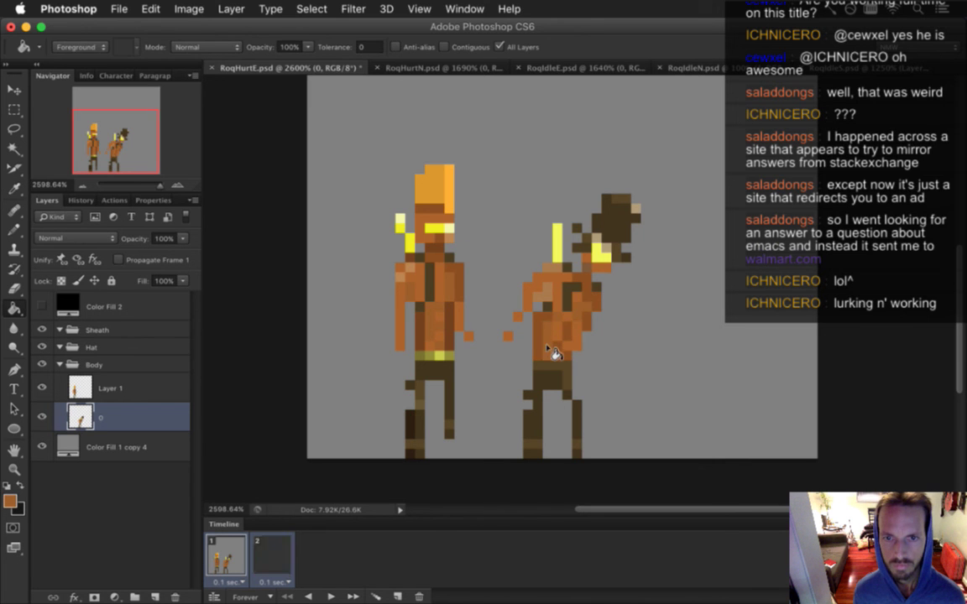
pyautogui.click(547, 290)
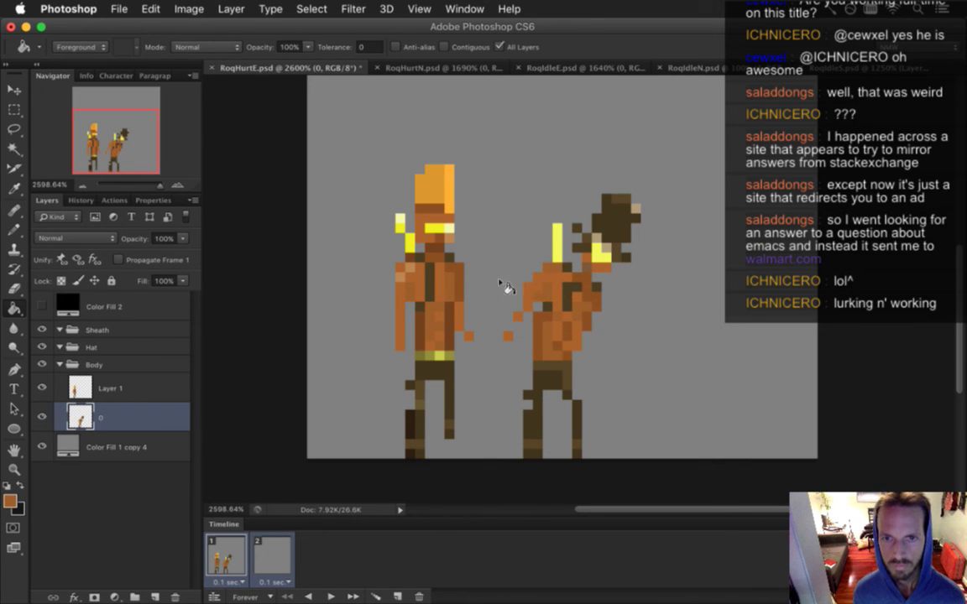
# Step: Redraw the hurt sprite's dark torso straps and skin shading with the Pencil at 100% opacity, adding a light shoulder highlight sampled from the idle sprite
pyautogui.keyDown('alt'); pyautogui.click(392, 223); pyautogui.keyUp('alt')
pyautogui.press('b')
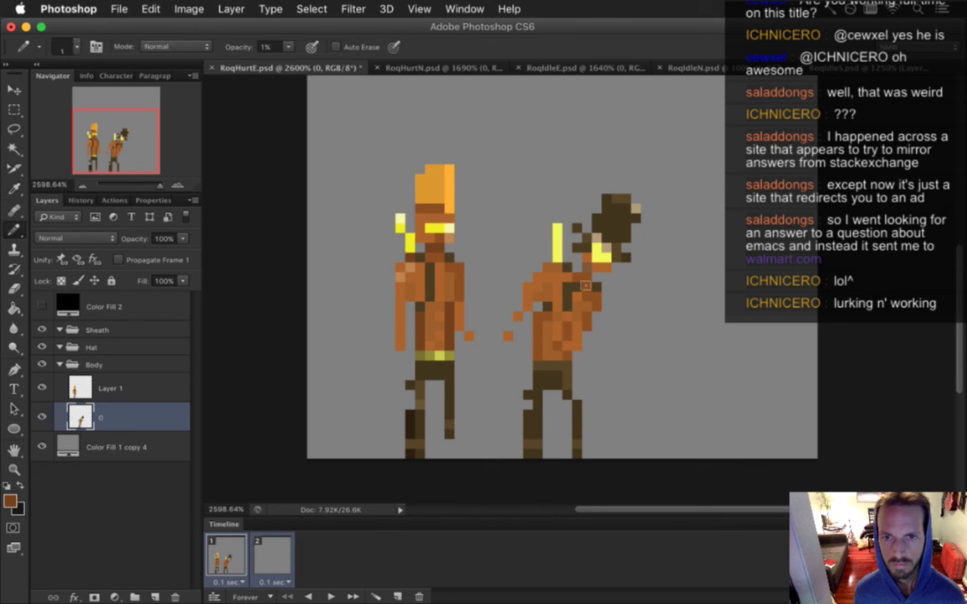
pyautogui.press('alt')
pyautogui.keyDown('alt'); pyautogui.click(445, 228); pyautogui.keyUp('alt')
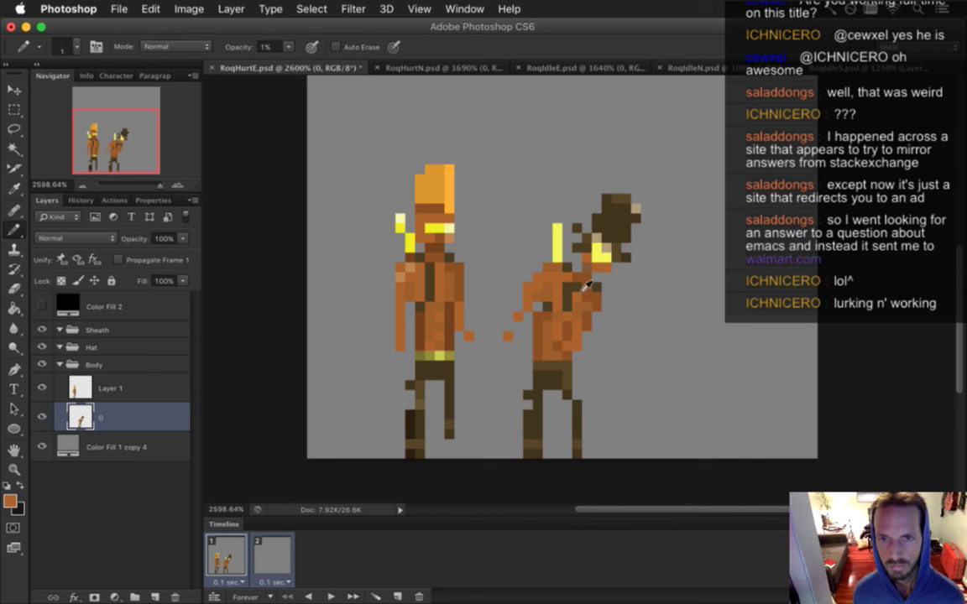
pyautogui.keyDown('alt'); pyautogui.click(391, 228); pyautogui.keyUp('alt')
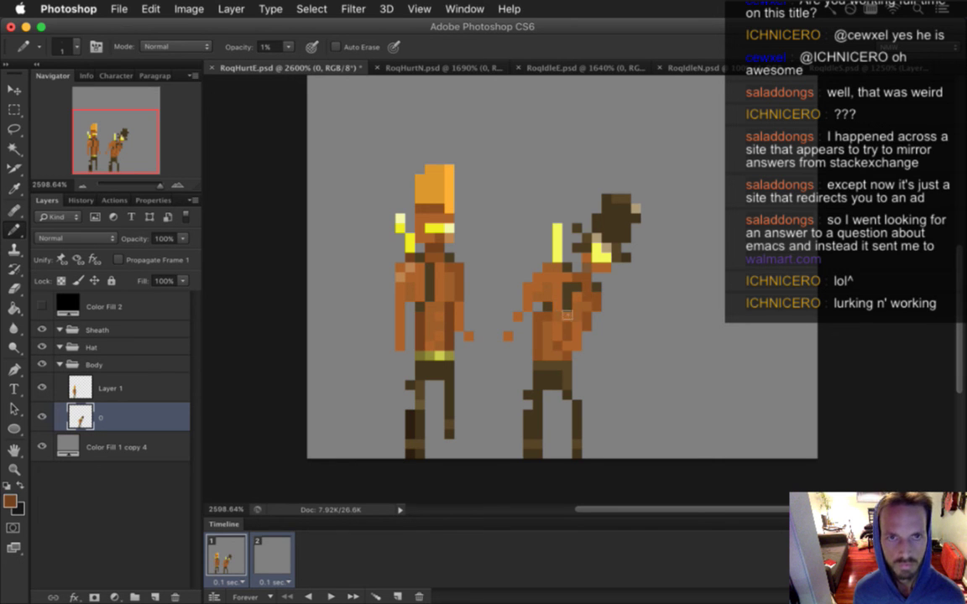
pyautogui.moveTo(292, 46)
pyautogui.mouseDown()
pyautogui.moveTo(385, 56)
pyautogui.moveTo(466, 43)
pyautogui.mouseUp()
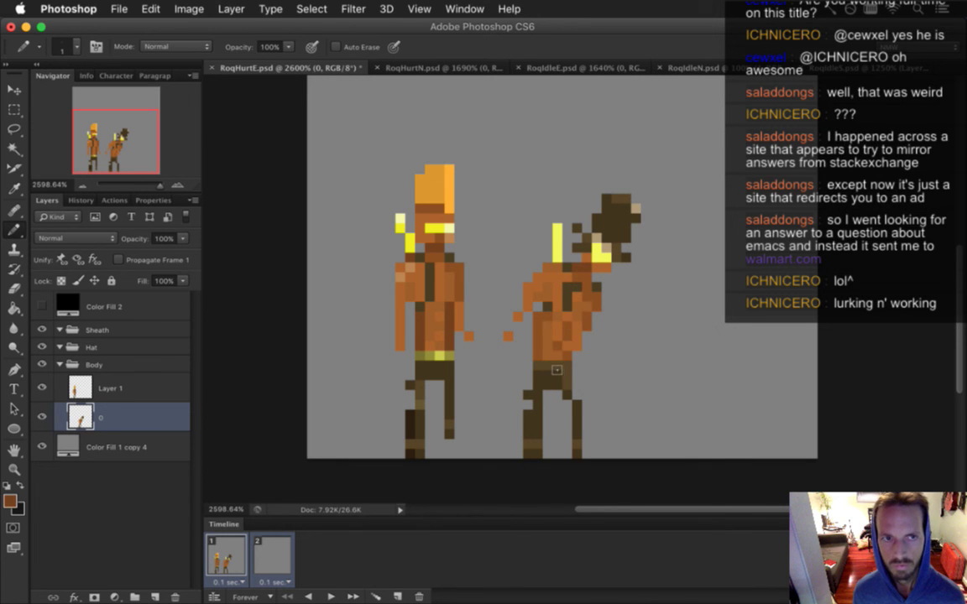
pyautogui.keyDown('alt'); pyautogui.click(561, 304); pyautogui.keyUp('alt')
pyautogui.keyDown('alt'); pyautogui.click(569, 323); pyautogui.keyUp('alt')
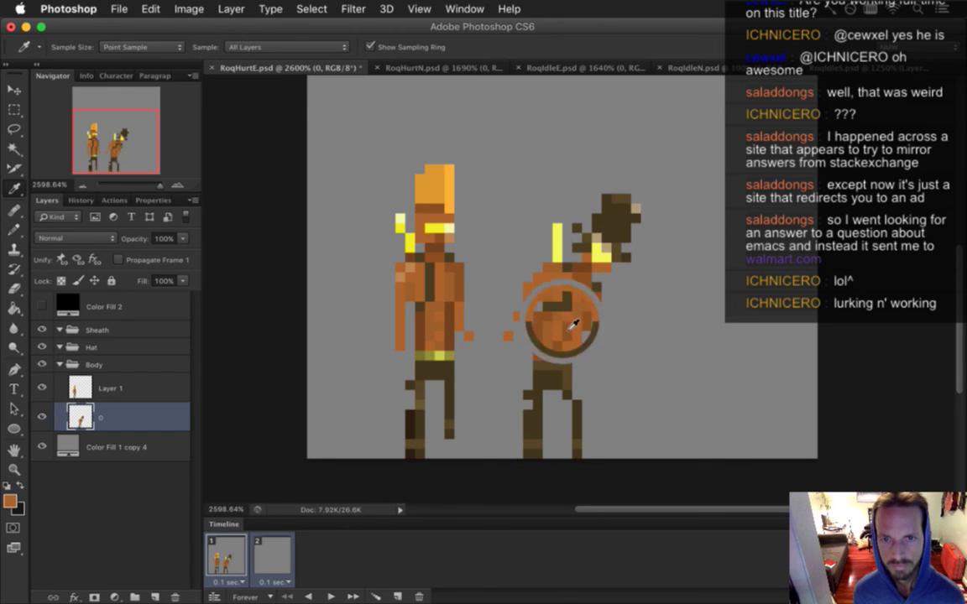
pyautogui.keyDown('alt'); pyautogui.click(567, 301); pyautogui.keyUp('alt')
pyautogui.keyDown('alt'); pyautogui.click(403, 267); pyautogui.keyUp('alt')
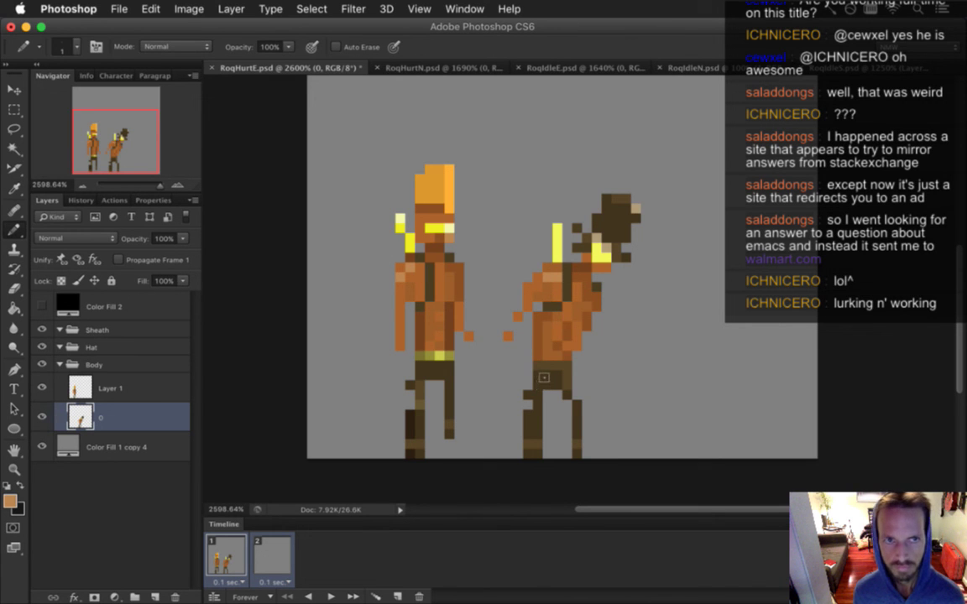
# Step: Recolor the hurt sprite's yellow sheath and face pixels with the brighter yellow sampled from the idle sprite and save the file
pyautogui.keyDown('alt'); pyautogui.click(400, 223); pyautogui.keyUp('alt')
pyautogui.press('g')
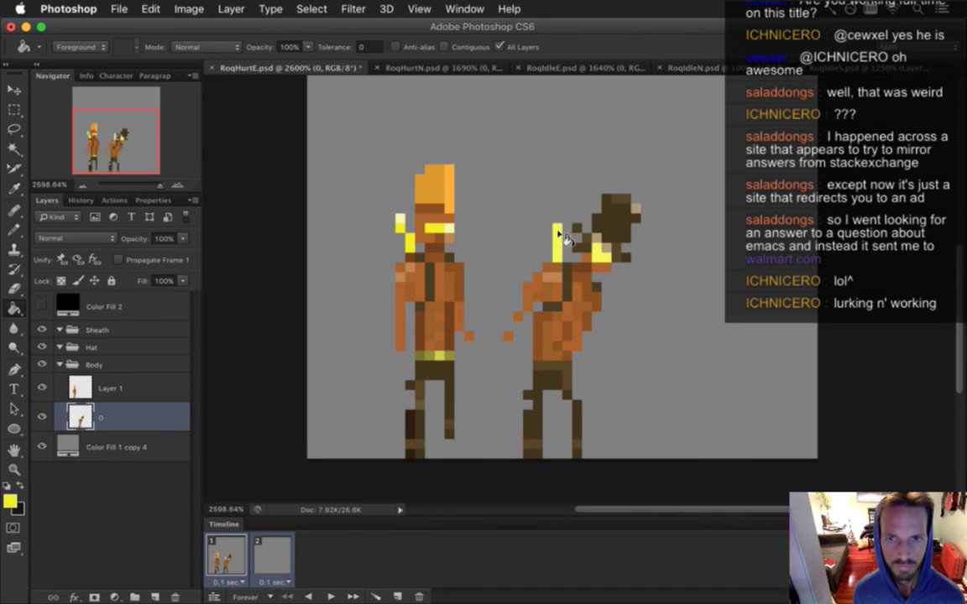
pyautogui.keyDown('alt'); pyautogui.click(452, 228); pyautogui.keyUp('alt')
pyautogui.press('b')
pyautogui.press('super+s')
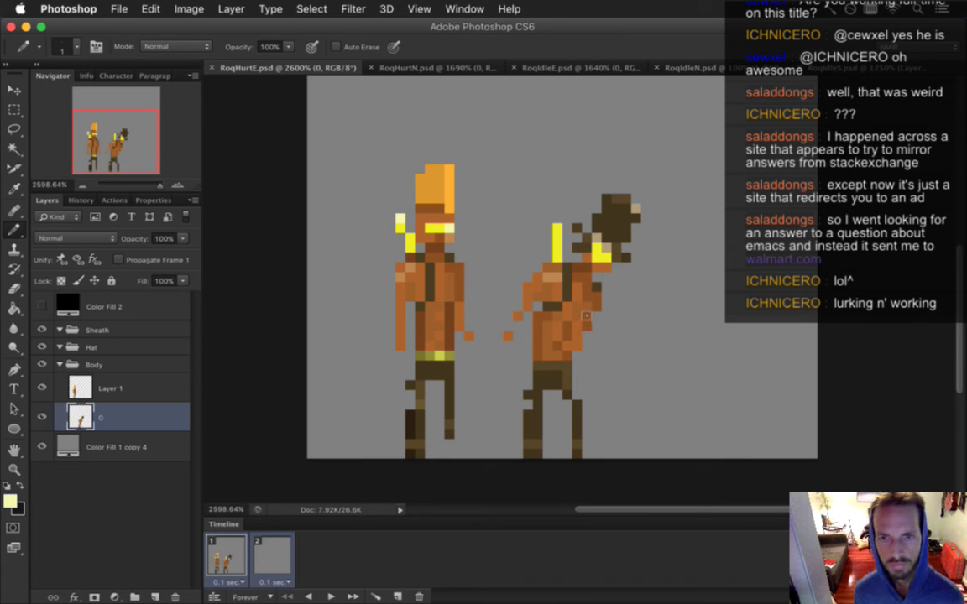
# Step: Paint a skin-colored pixel at the back of the hurt sprite's head, erase the stray dark pixels behind it and save the file
pyautogui.keyDown('alt'); pyautogui.click(588, 262); pyautogui.keyUp('alt')
pyautogui.moveTo(588, 251); pyautogui.dragTo(577, 251)
pyautogui.press('e')
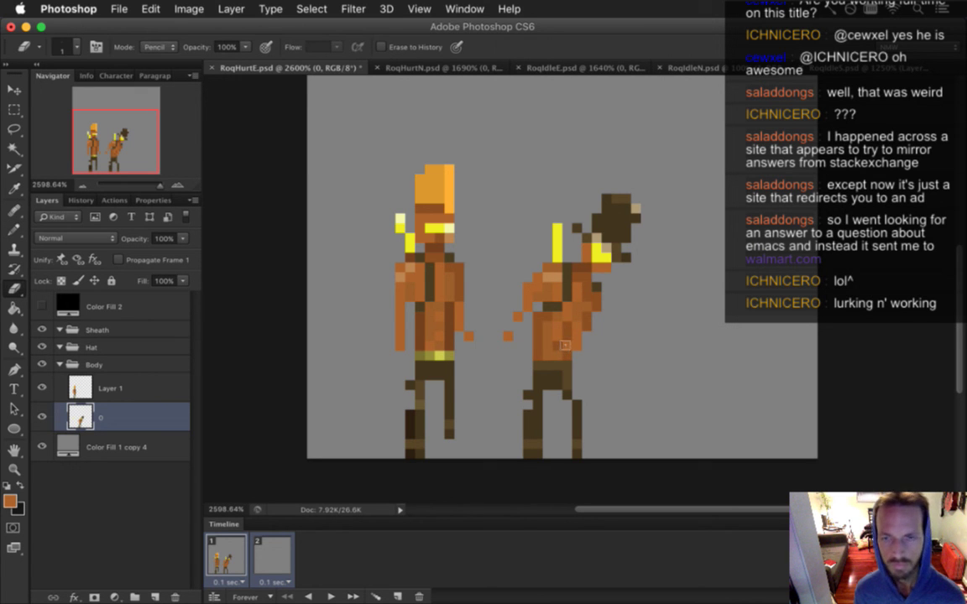
pyautogui.press('super+s')
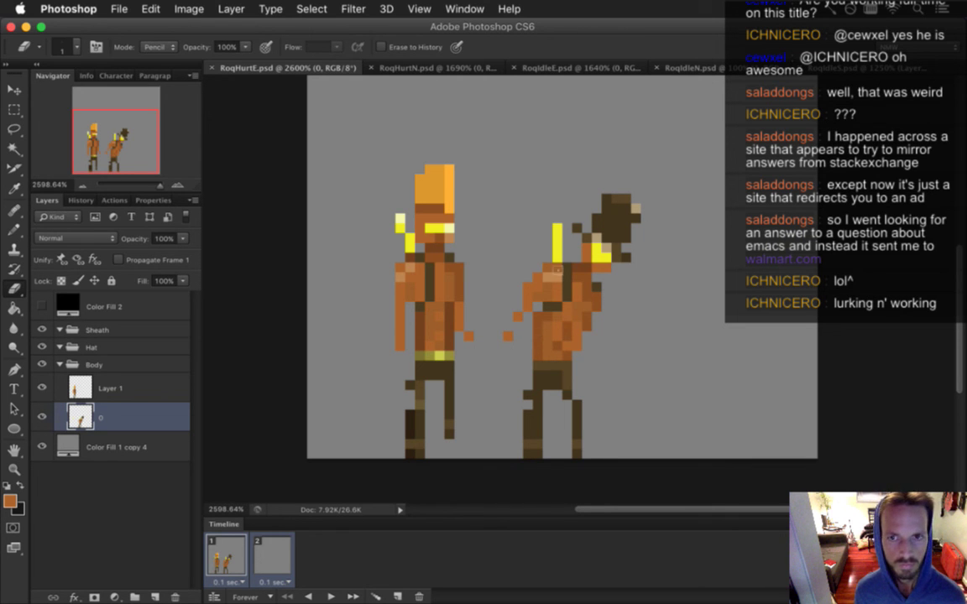
# Step: Cut the hurt sprite's dark hat from layer 0 onto its own layer and move that layer into the Hat group
pyautogui.press('m')
pyautogui.moveTo(576, 186); pyautogui.dragTo(639, 257)
pyautogui.moveTo(575, 243); pyautogui.dragTo(609, 294)
pyautogui.press('v')
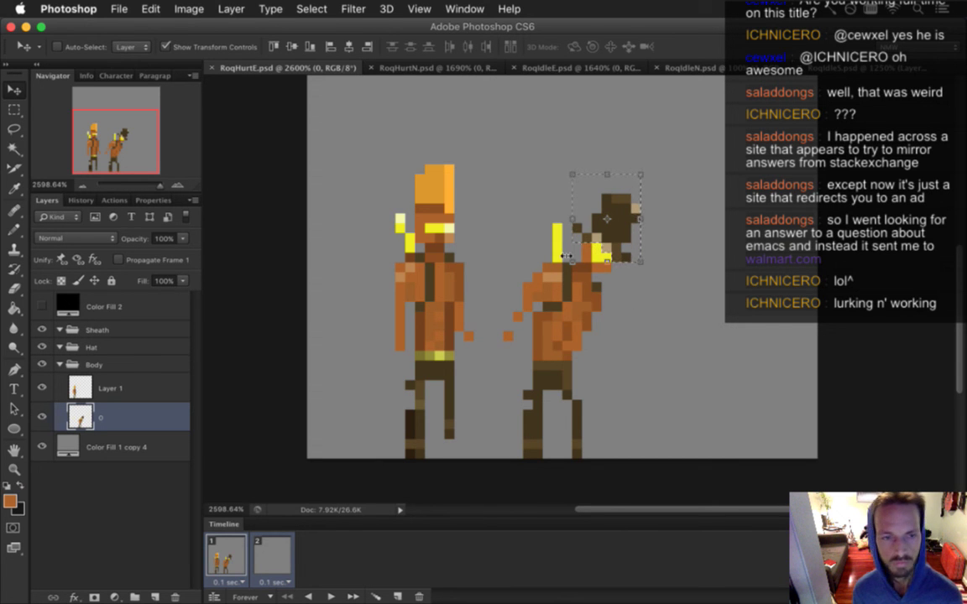
pyautogui.press('m')
pyautogui.rightClick(618, 201)
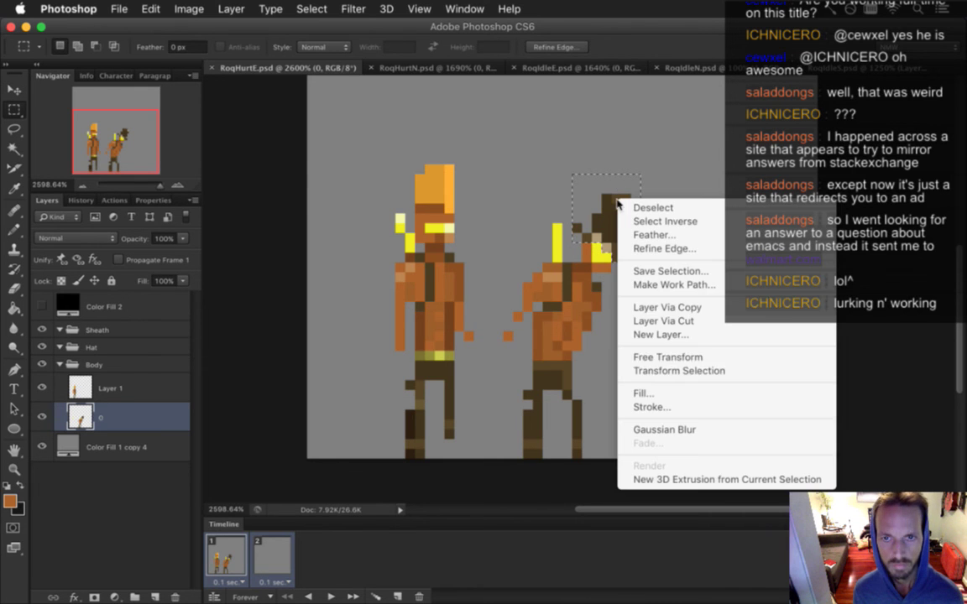
pyautogui.click(667, 321)
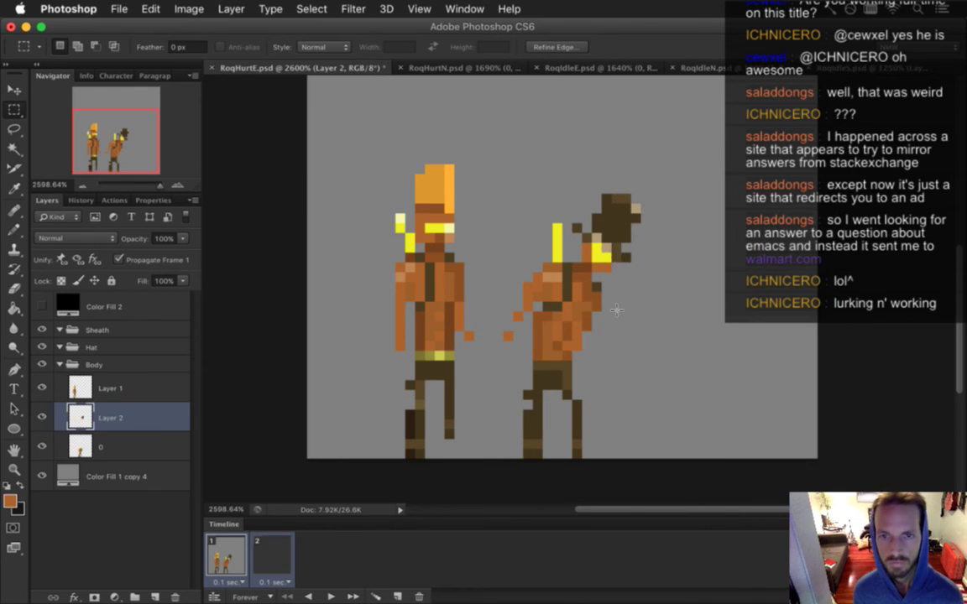
pyautogui.moveTo(78, 414); pyautogui.dragTo(104, 344)
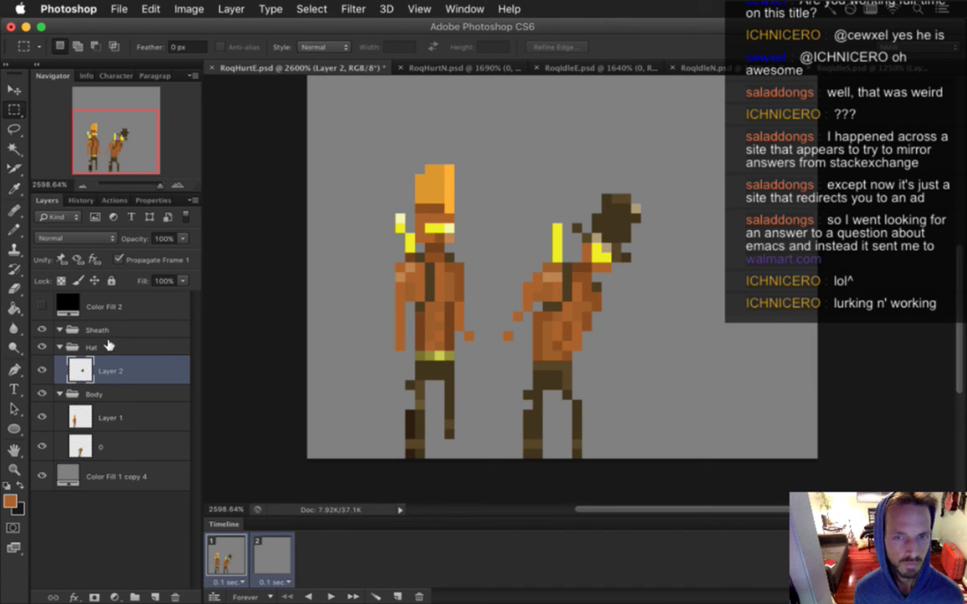
# Step: Turn off Propagate Frame 1, save RoqHurtE.psd, and make layer 0 in the Body group active
pyautogui.click(118, 259)
pyautogui.press('super+s')
pyautogui.click(115, 418)
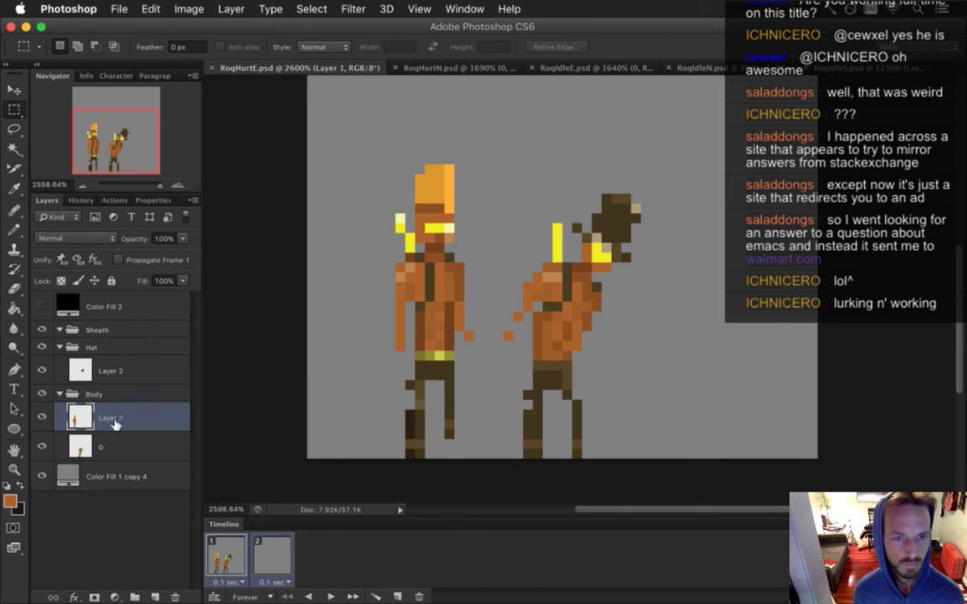
pyautogui.click(115, 443)
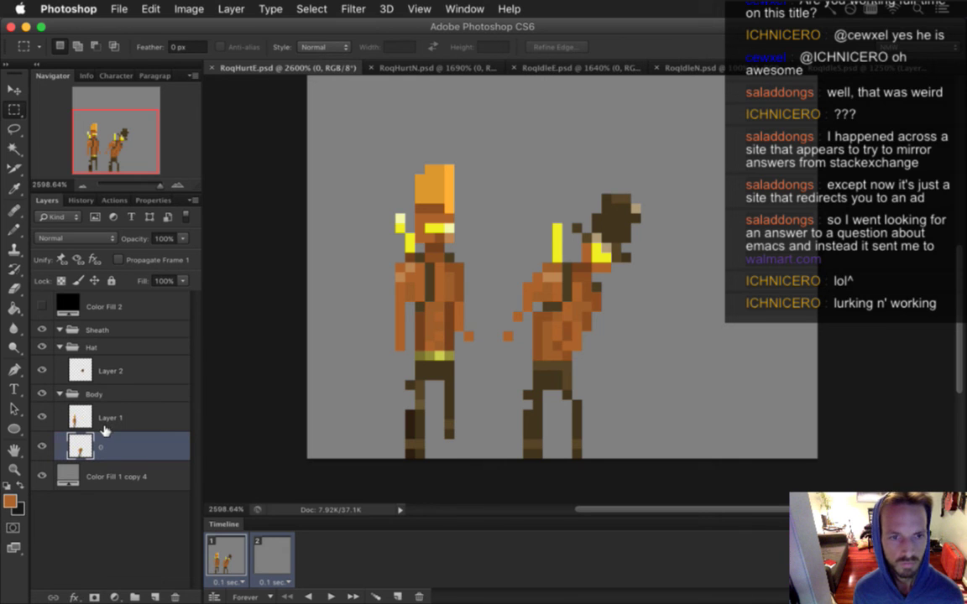
# Step: Toggle the visibility of Layer 2 and its Hat group to compare the bent figure with and without the hat
pyautogui.click(44, 367)
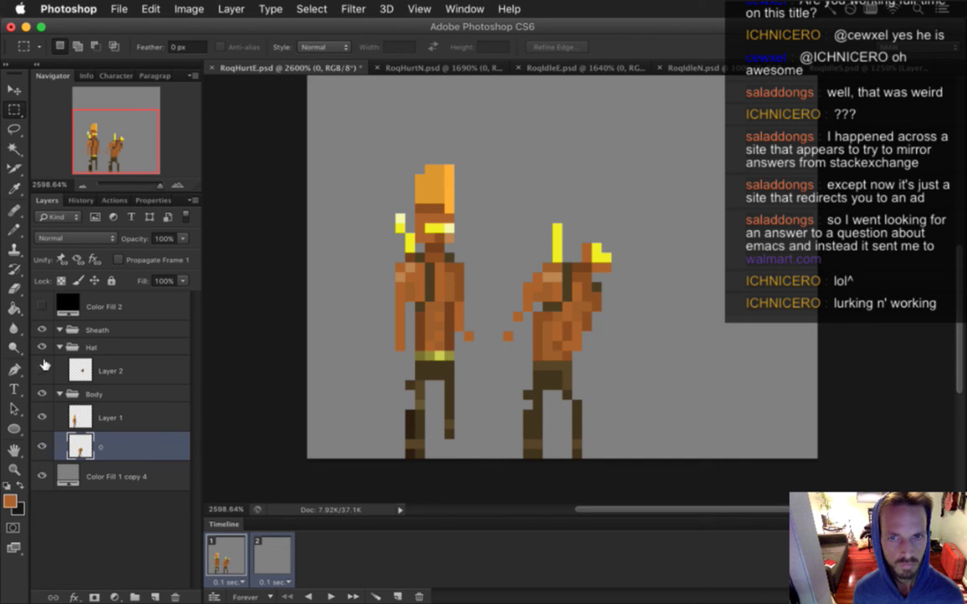
pyautogui.click(43, 369)
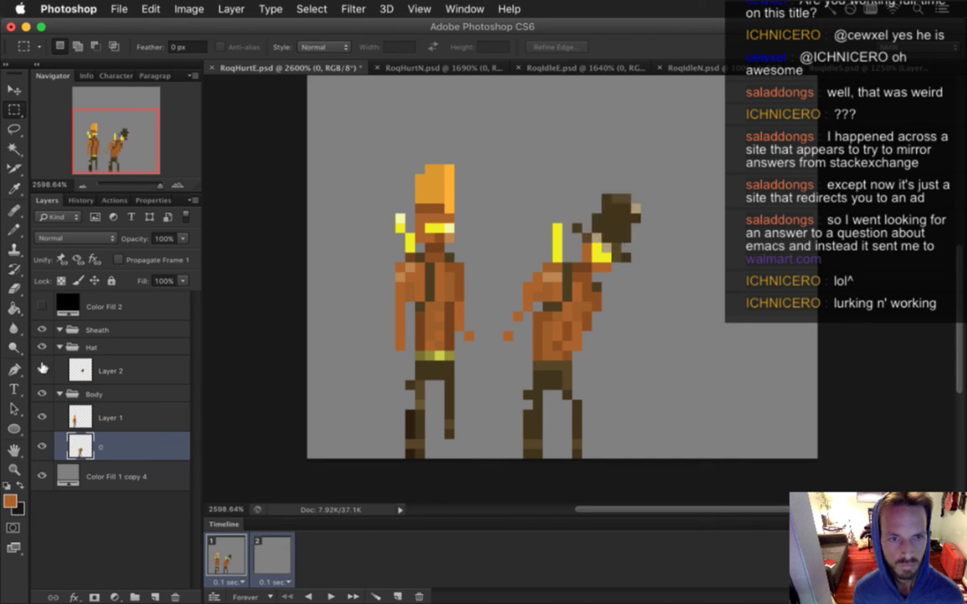
pyautogui.click(43, 369)
pyautogui.click(43, 368)
pyautogui.click(44, 347)
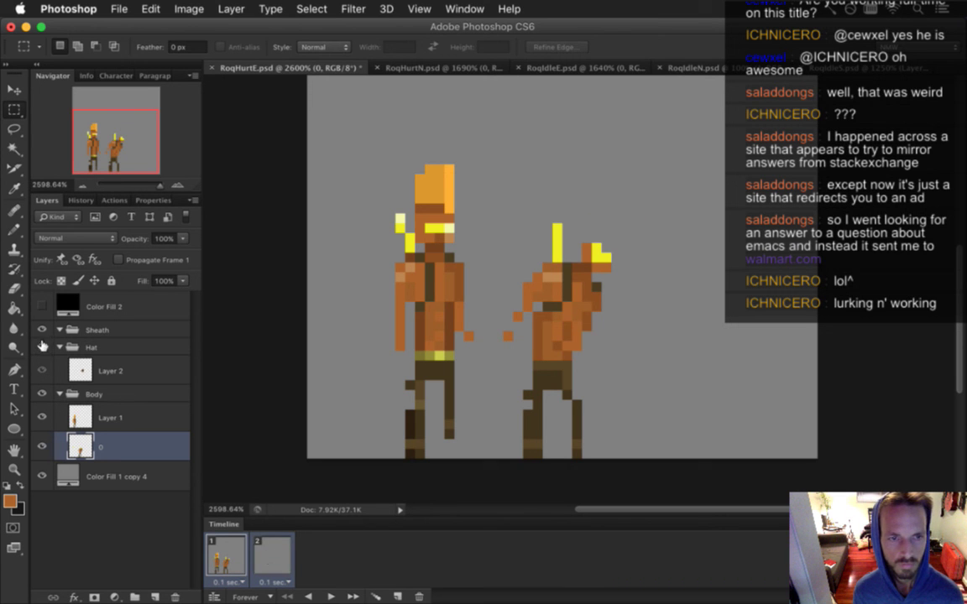
pyautogui.click(43, 346)
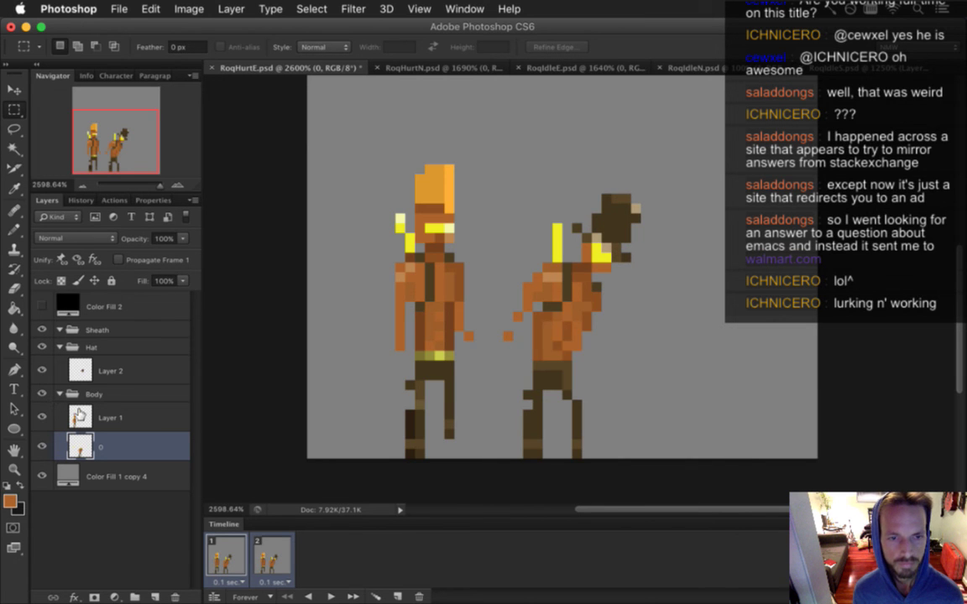
# Step: Select both animation frames and save the file
pyautogui.click(227, 554)
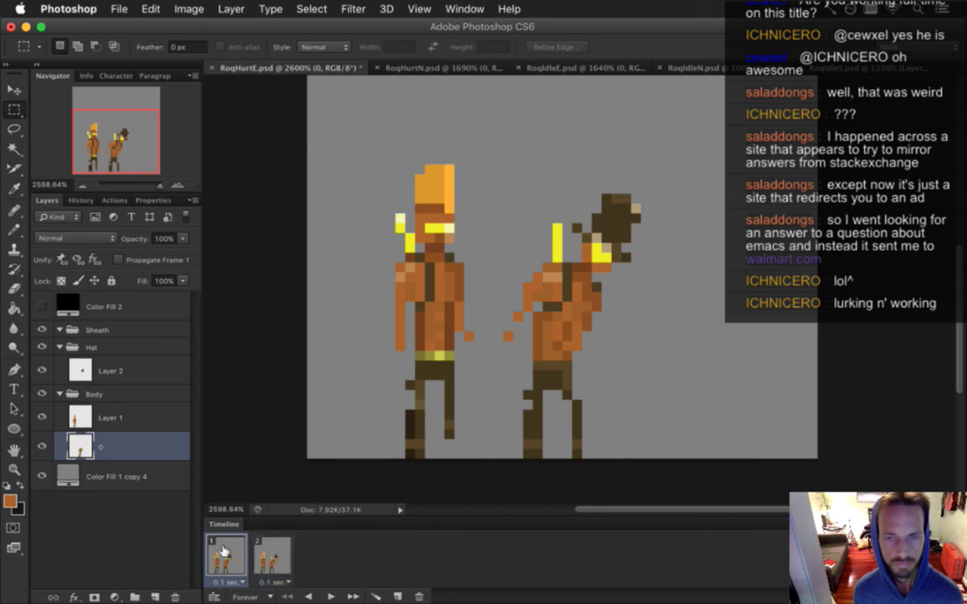
pyautogui.keyDown('shift'); pyautogui.click(267, 565); pyautogui.keyUp('shift')
pyautogui.press('super+s')
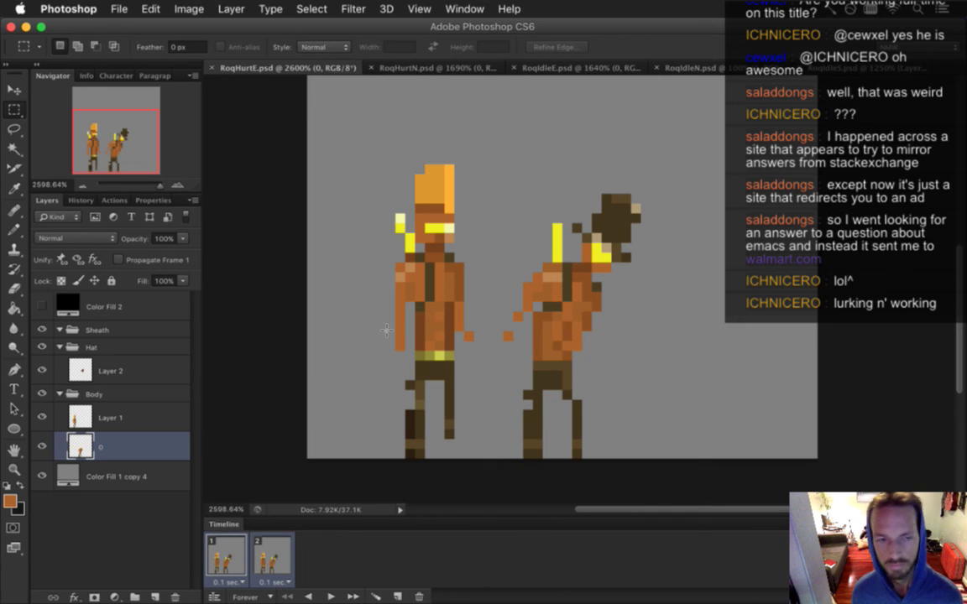
# Step: Redraw the bent figure's trailing hand as a two-pixel-tall skin-coloured shape with the Pencil and Eraser, and save the file
pyautogui.press('i')
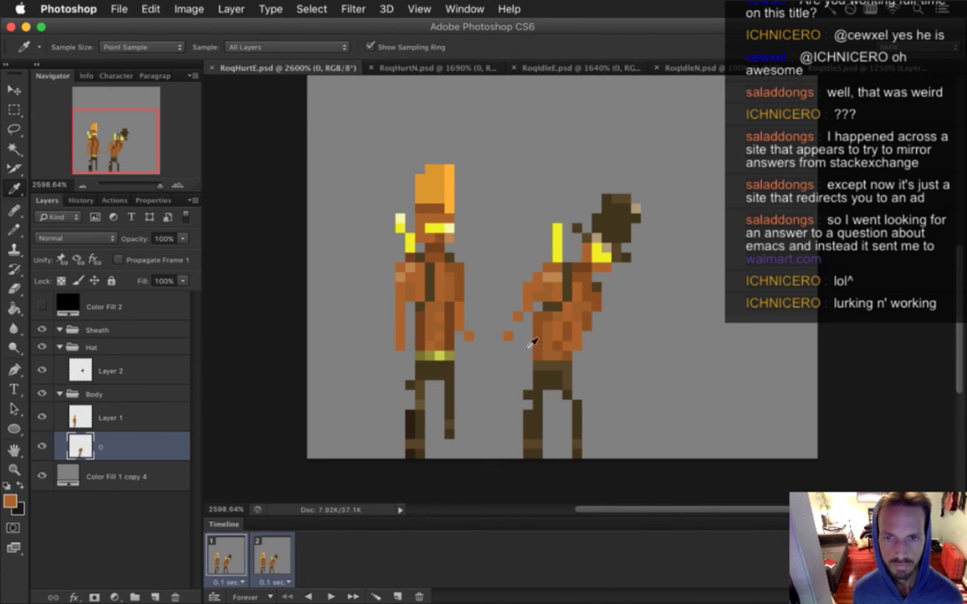
pyautogui.press('b')
pyautogui.click(507, 339)
pyautogui.press('e')
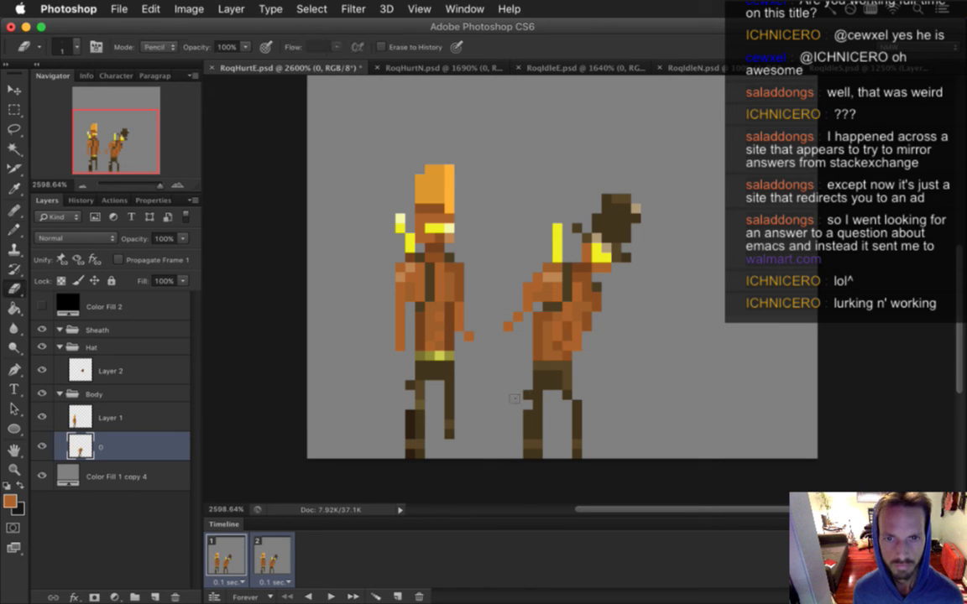
pyautogui.press('b')
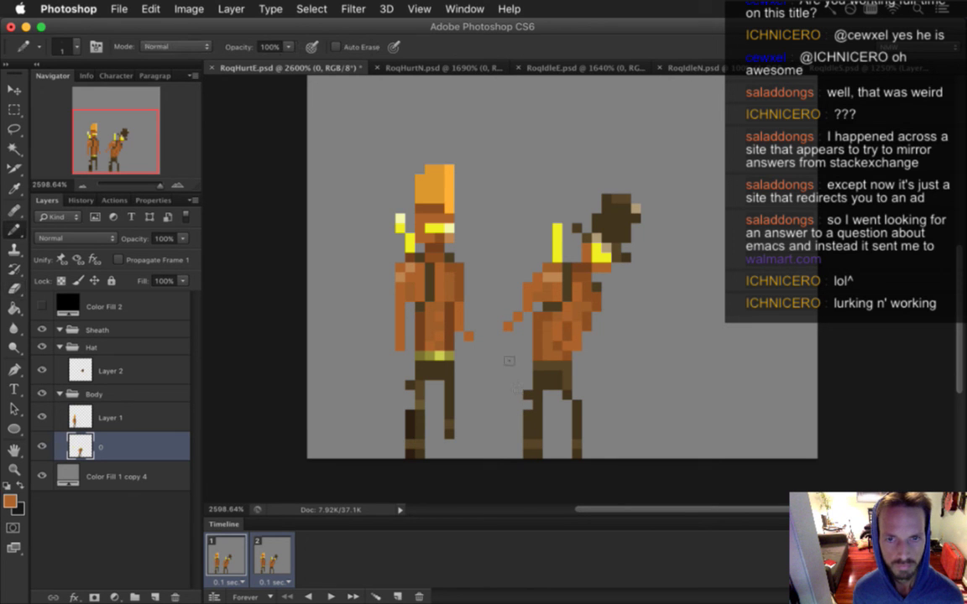
pyautogui.press('super+s')
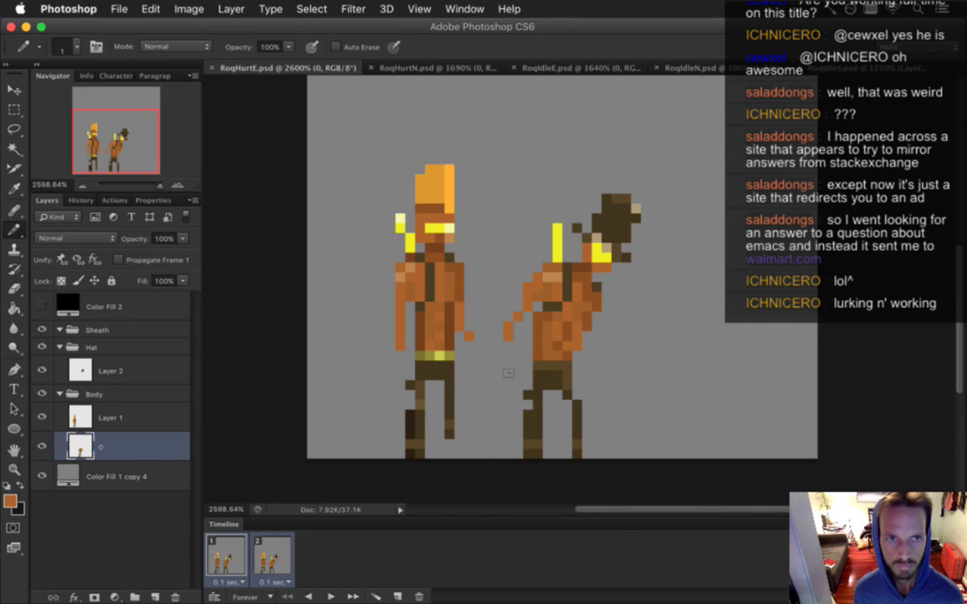
pyautogui.press('e')
pyautogui.click(508, 327)
pyautogui.press('b')
pyautogui.click(518, 327)
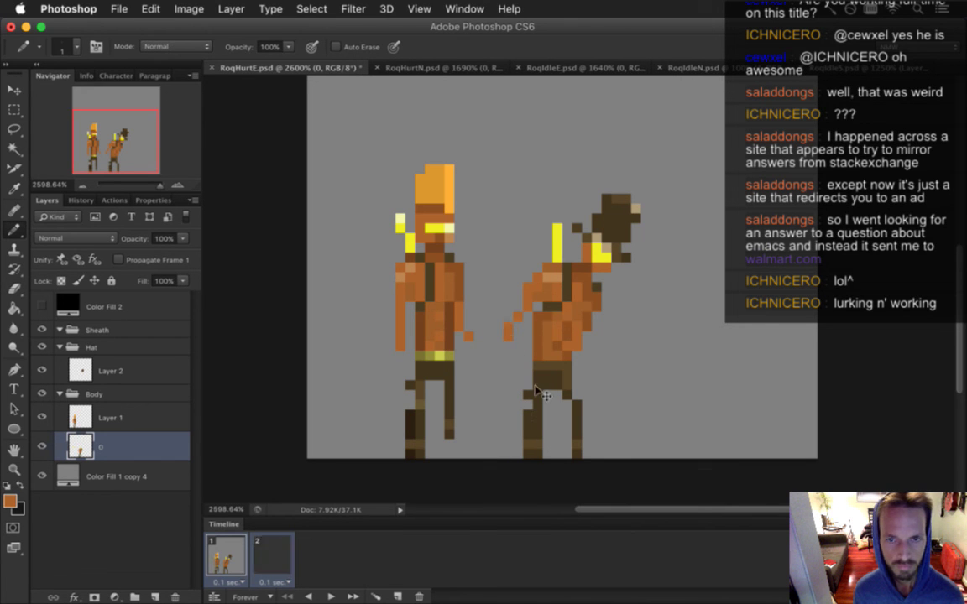
pyautogui.press('super+s')
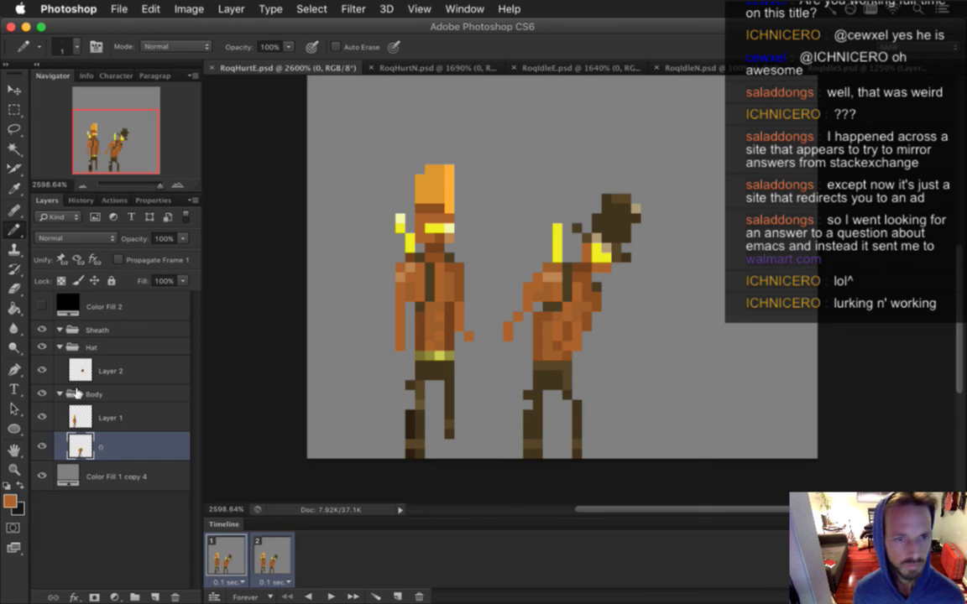
# Step: Hide the Hat group and pencil skin-coloured pixels around the bent figure's yellow visor to form the top of the head
pyautogui.click(42, 347)
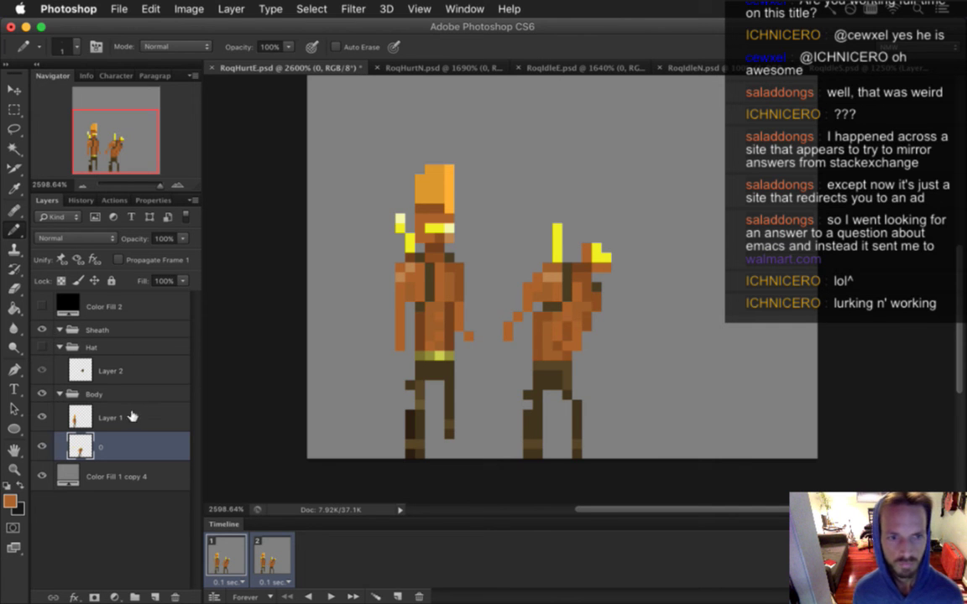
pyautogui.press('i')
pyautogui.press('b')
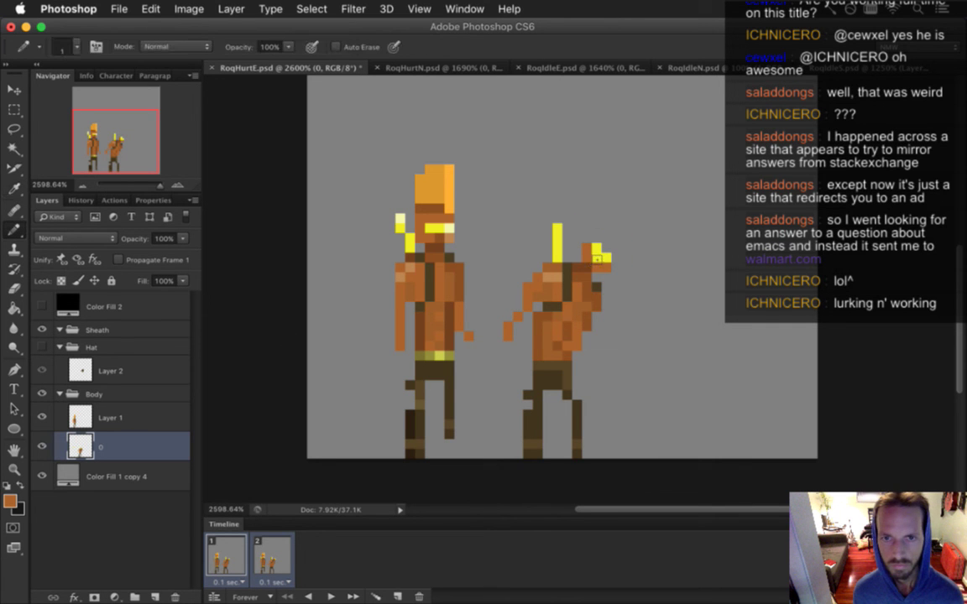
pyautogui.click(606, 237)
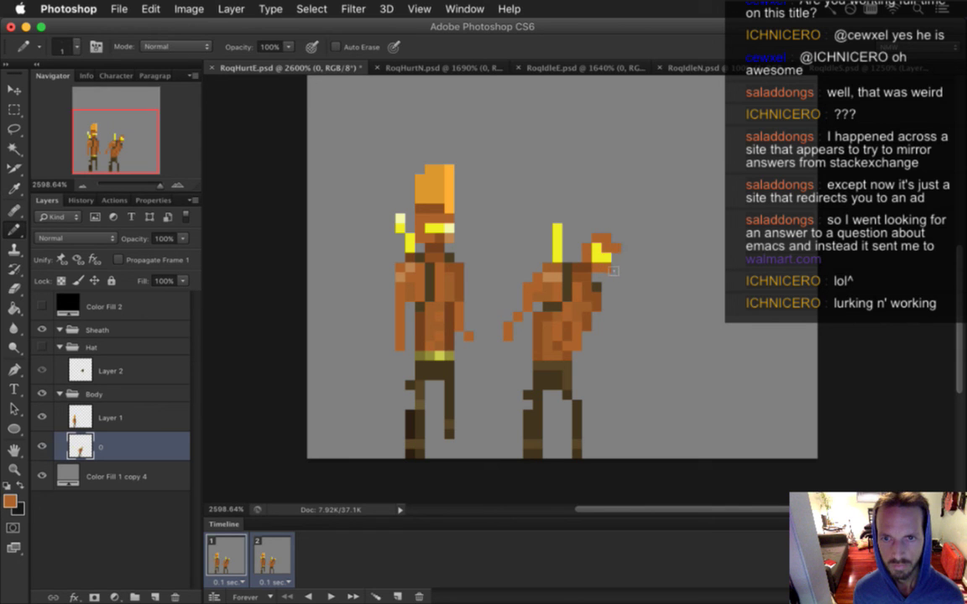
# Step: Draw tilted orange hair on the bent figure in the upright figure's hair colours, erase the stray tip pixel, and save
pyautogui.keyDown('alt'); pyautogui.click(407, 187); pyautogui.keyUp('alt')
pyautogui.click(616, 238)
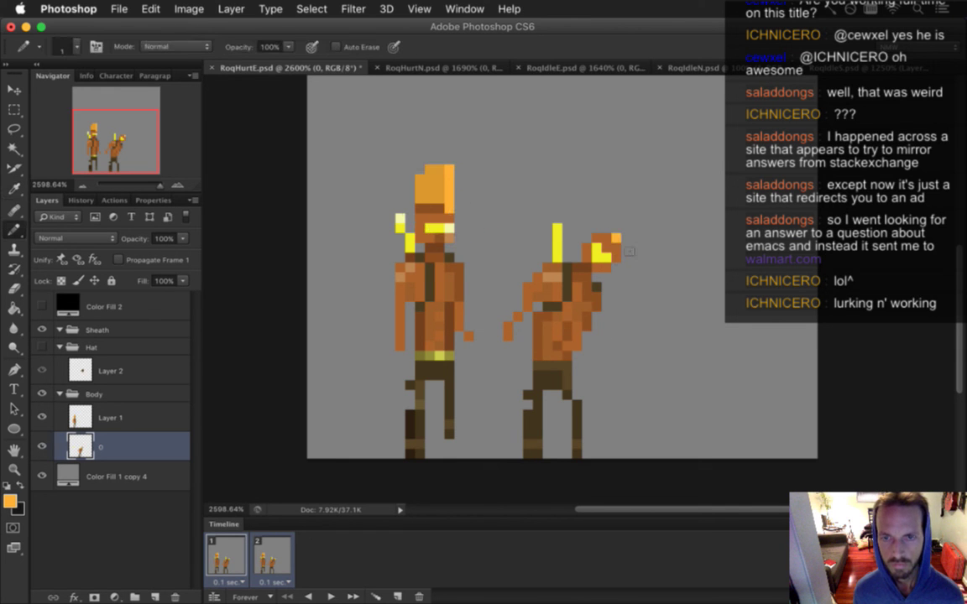
pyautogui.click(625, 228)
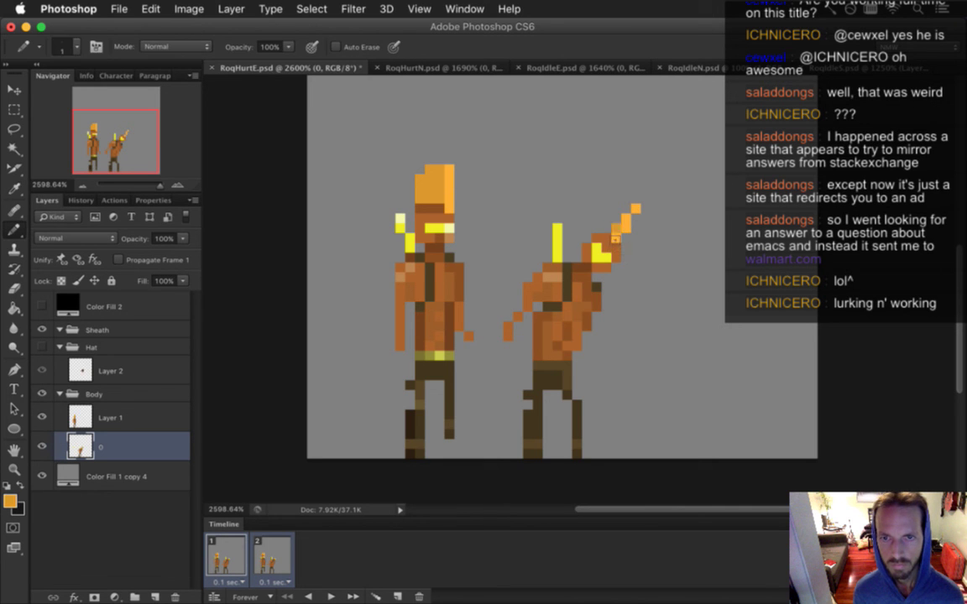
pyautogui.click(626, 209)
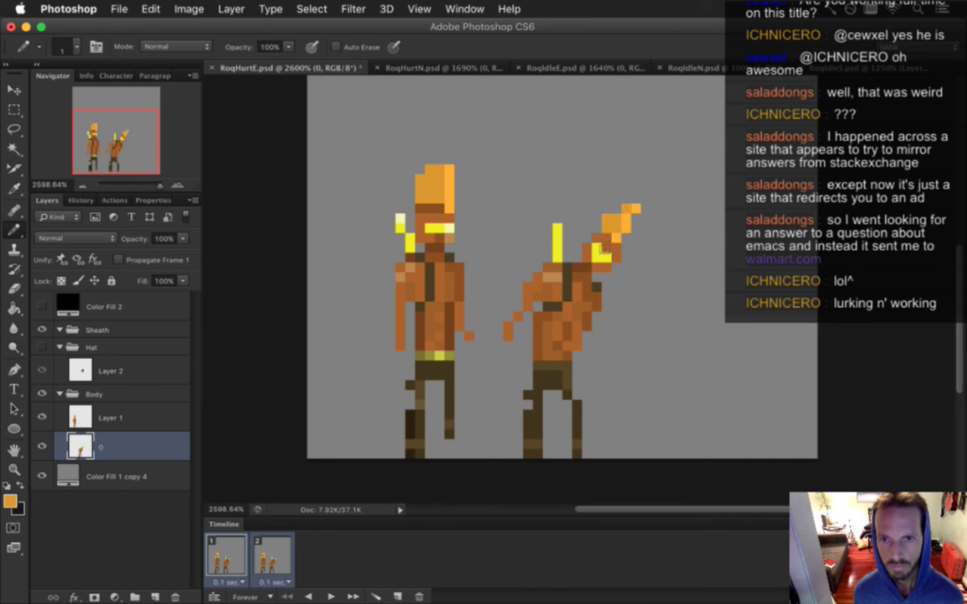
pyautogui.click(616, 209)
pyautogui.press('e')
pyautogui.click(636, 209)
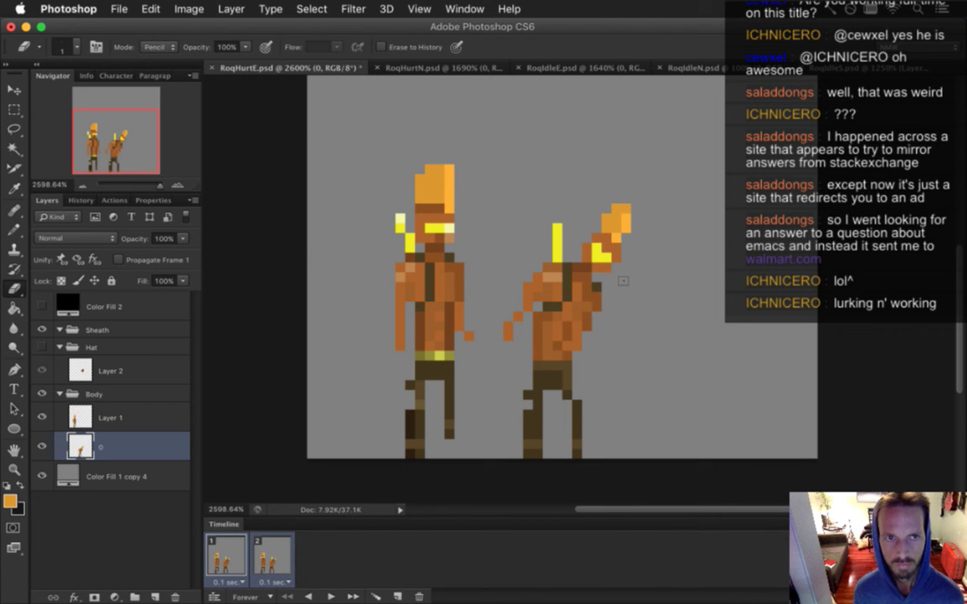
pyautogui.hotkey('ctrl', 's')
# Step: Add dark brown headband and face shading to the bent figure's head with colours sampled from the upright figure, and save
pyautogui.press('i')
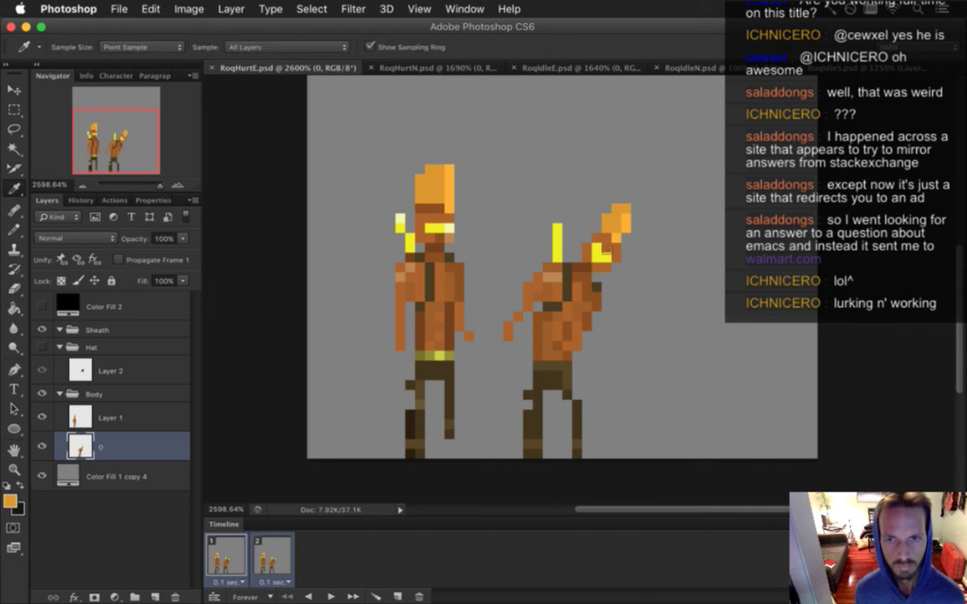
pyautogui.moveTo(423, 214); pyautogui.dragTo(439, 217)
pyautogui.press('b')
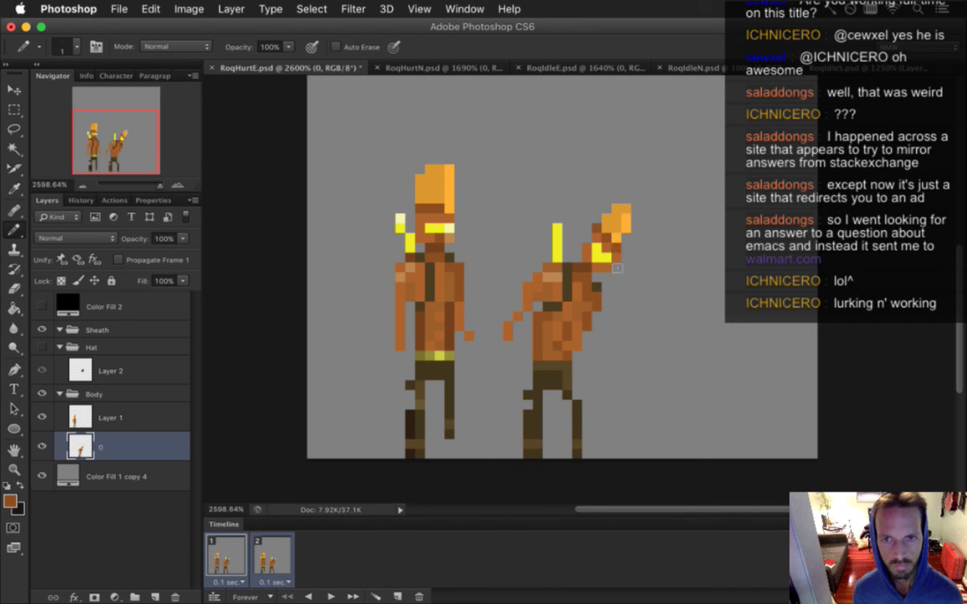
pyautogui.press('i')
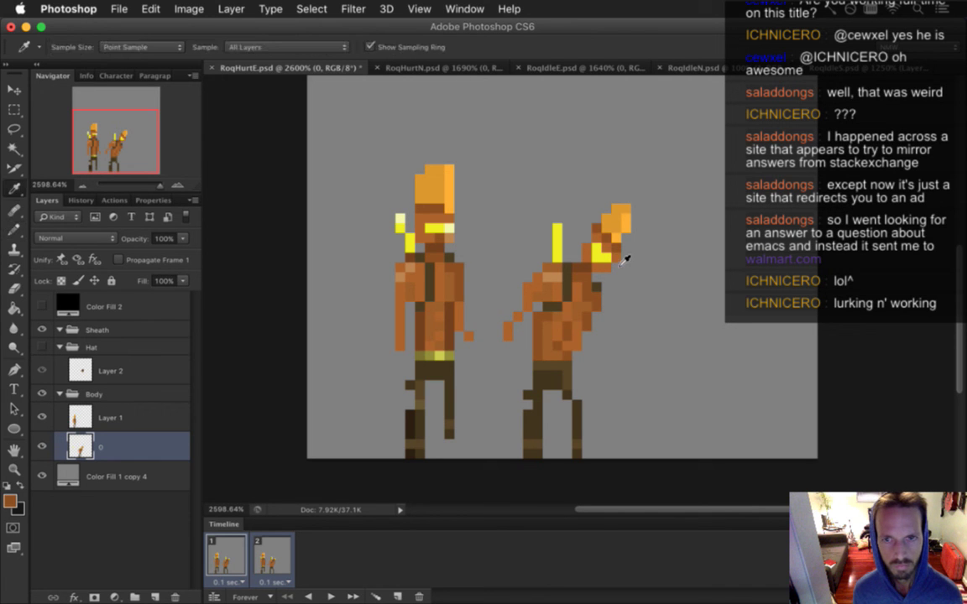
pyautogui.press('b')
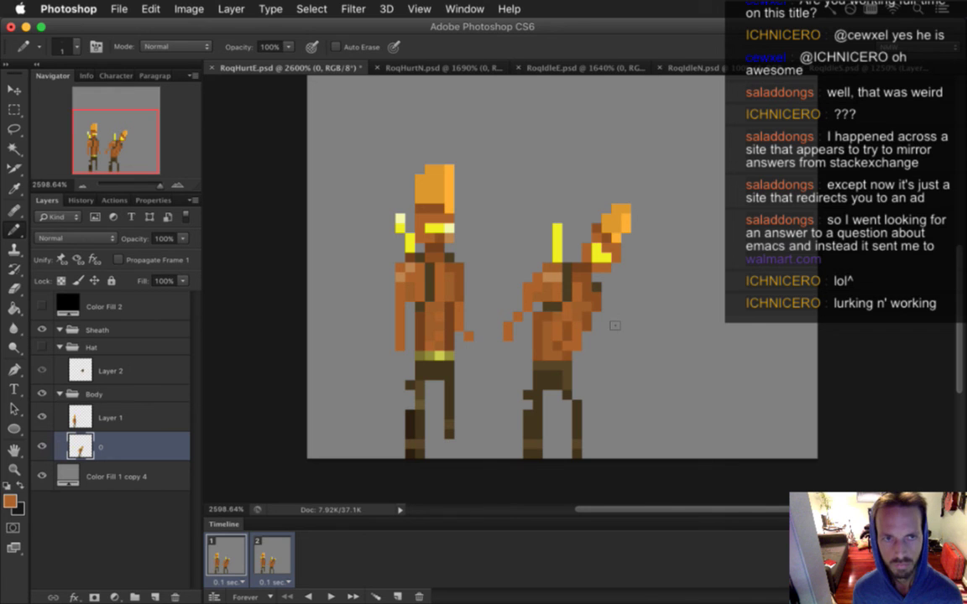
pyautogui.keyDown('alt'); pyautogui.click(606, 249); pyautogui.keyUp('alt')
pyautogui.keyDown('alt'); pyautogui.click(410, 220); pyautogui.keyUp('alt')
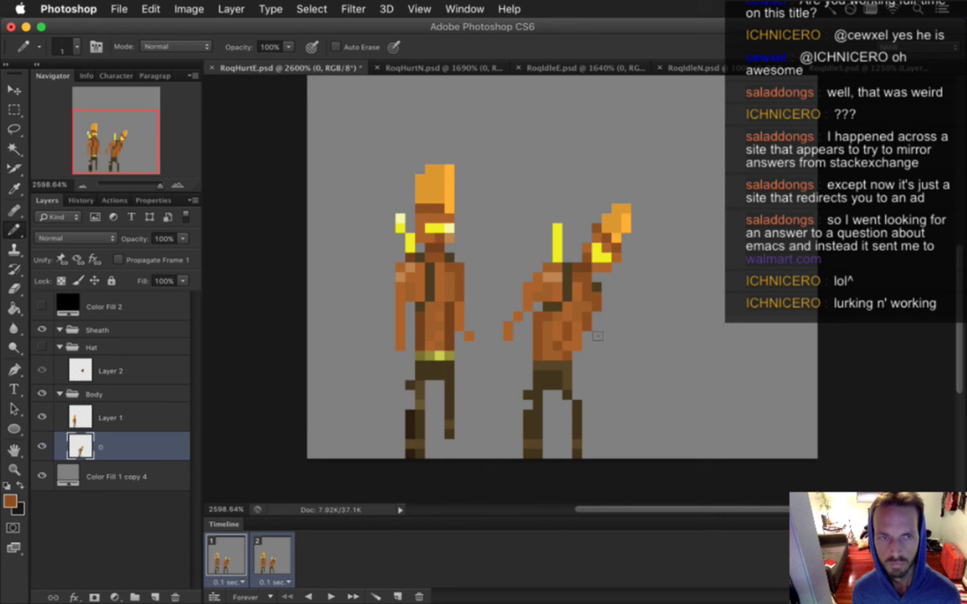
pyautogui.press('super+z')
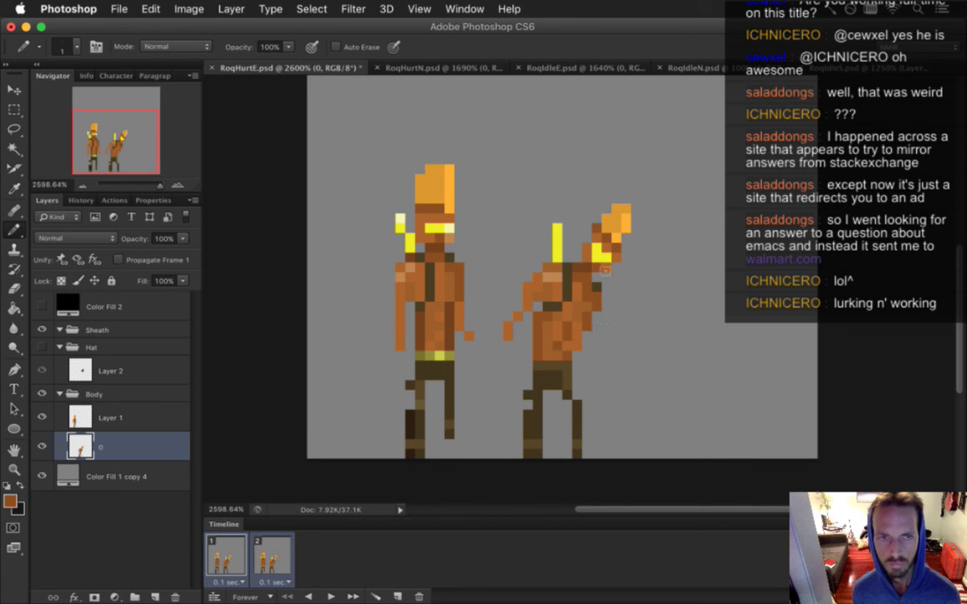
pyautogui.press('super+s')
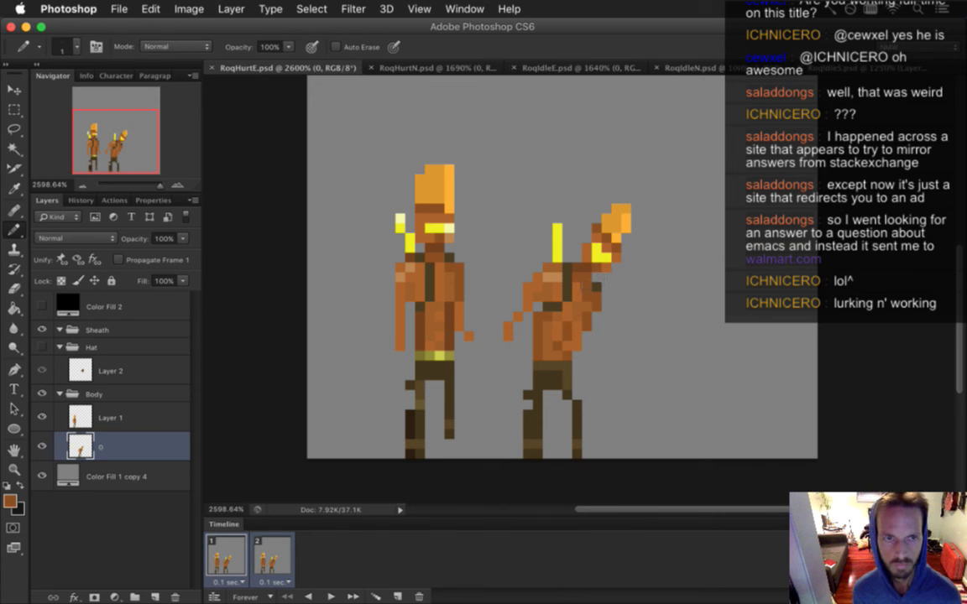
# Step: Draw a yellow-green belt across the bent figure's waist with the belt shades sampled from the upright figure
pyautogui.keyDown('alt'); pyautogui.click(401, 317); pyautogui.keyUp('alt')
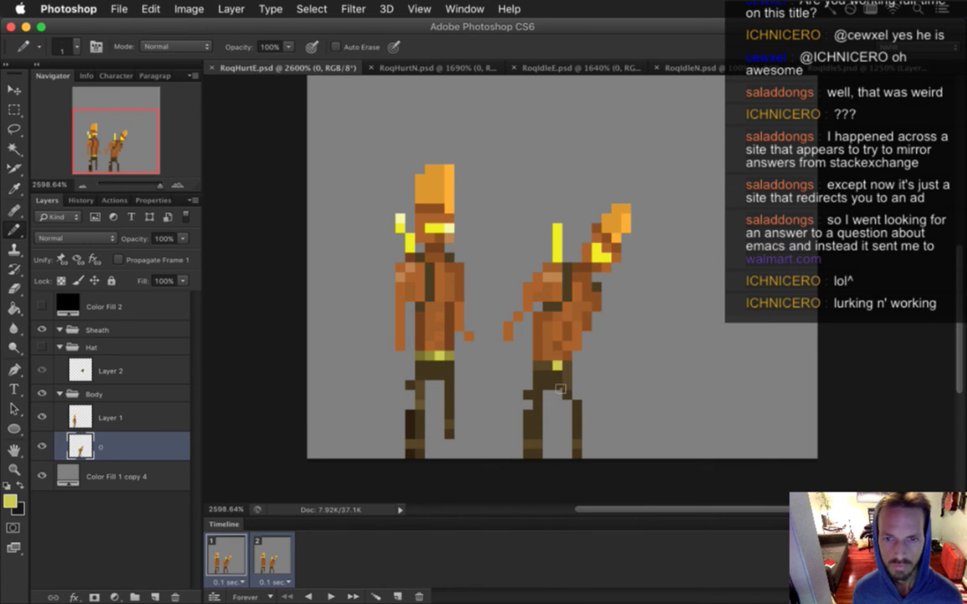
pyautogui.keyDown('alt'); pyautogui.click(423, 355); pyautogui.keyUp('alt')
pyautogui.moveTo(561, 366); pyautogui.dragTo(545, 366)
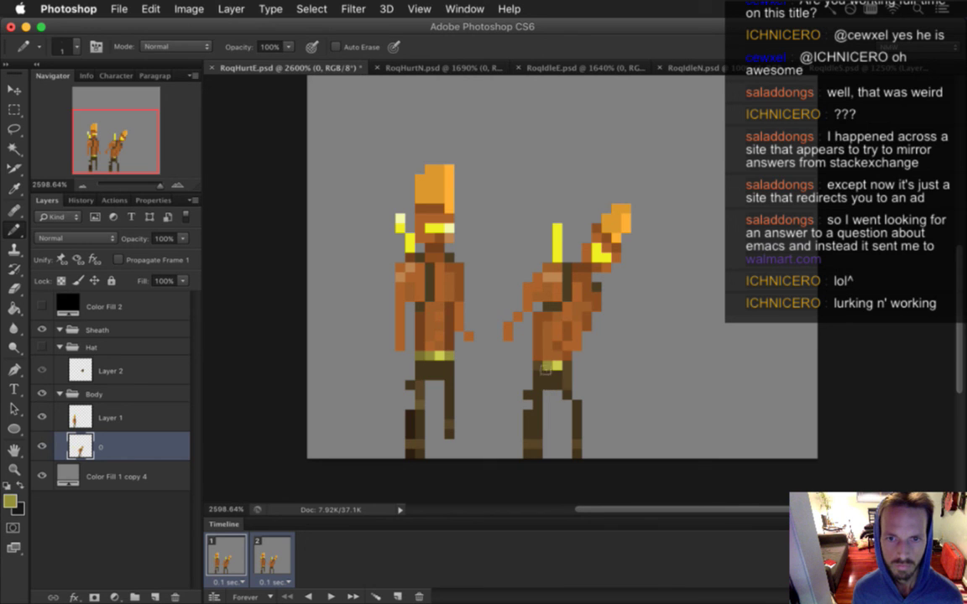
pyautogui.keyDown('alt'); pyautogui.click(411, 353); pyautogui.keyUp('alt')
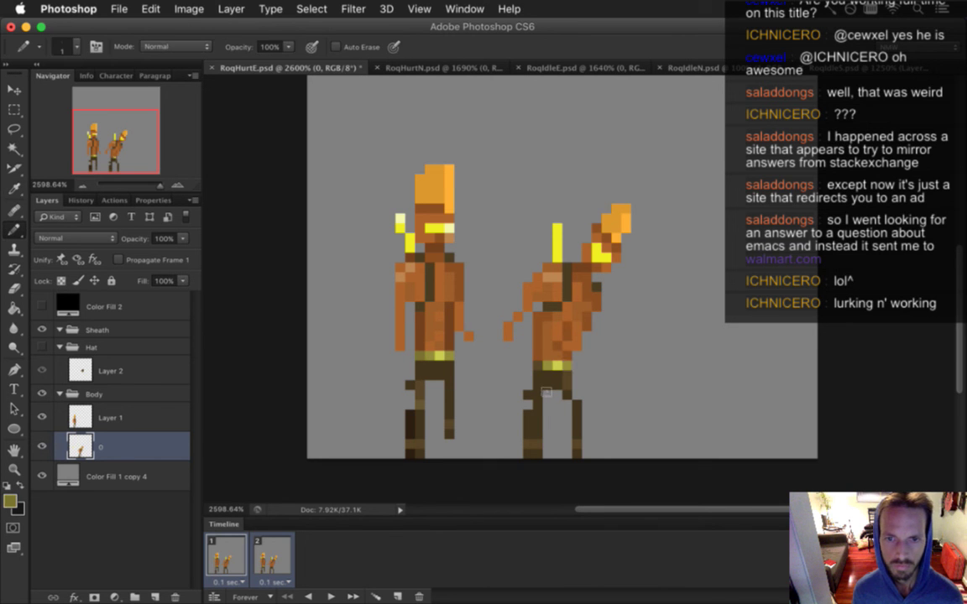
# Step: Shade the back edge of the bent figure's rear boot dark brown and erase the lowest two pixels of the front leg
pyautogui.keyDown('alt'); pyautogui.click(411, 425); pyautogui.keyUp('alt')
pyautogui.moveTo(529, 414); pyautogui.dragTo(528, 435)
pyautogui.click(529, 454)
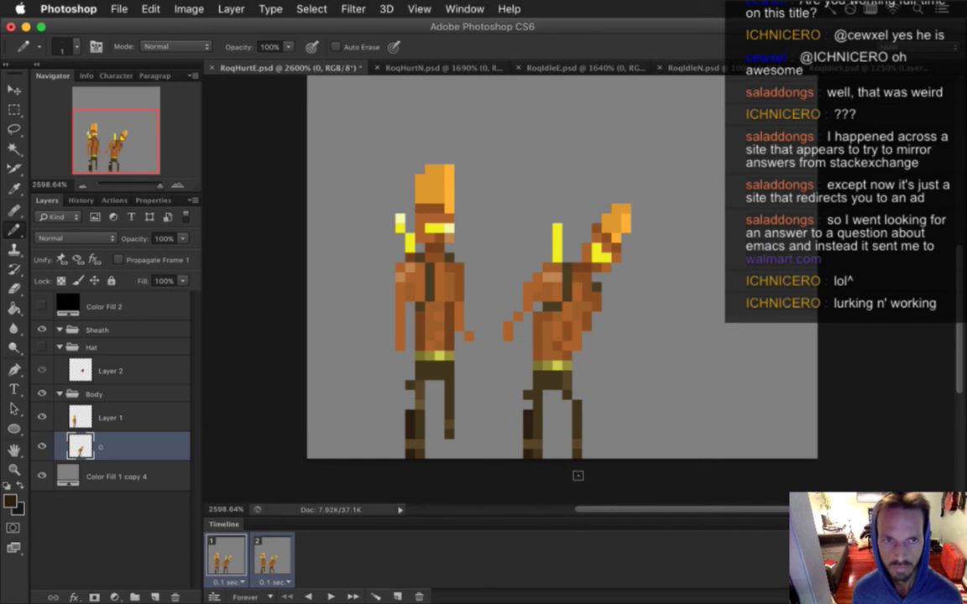
pyautogui.press('e')
pyautogui.moveTo(578, 443); pyautogui.dragTo(578, 457)
# Step: Shade the bent figure's legs with browns sampled from the figures, tip its upright yellow shaft with pale yellow, and save
pyautogui.press('b')
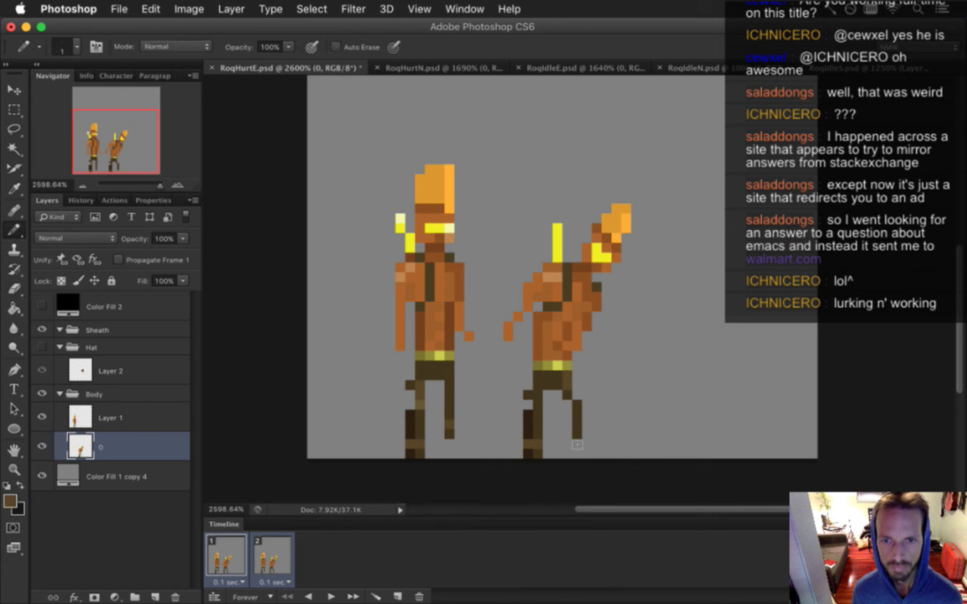
pyautogui.keyDown('alt'); pyautogui.click(553, 381); pyautogui.keyUp('alt')
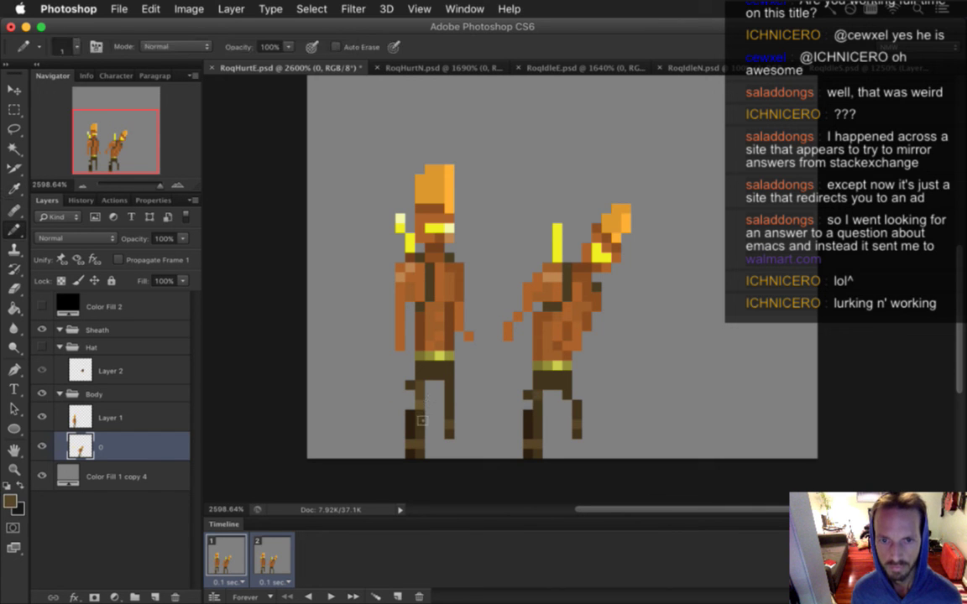
pyautogui.keyDown('alt'); pyautogui.click(417, 405); pyautogui.keyUp('alt')
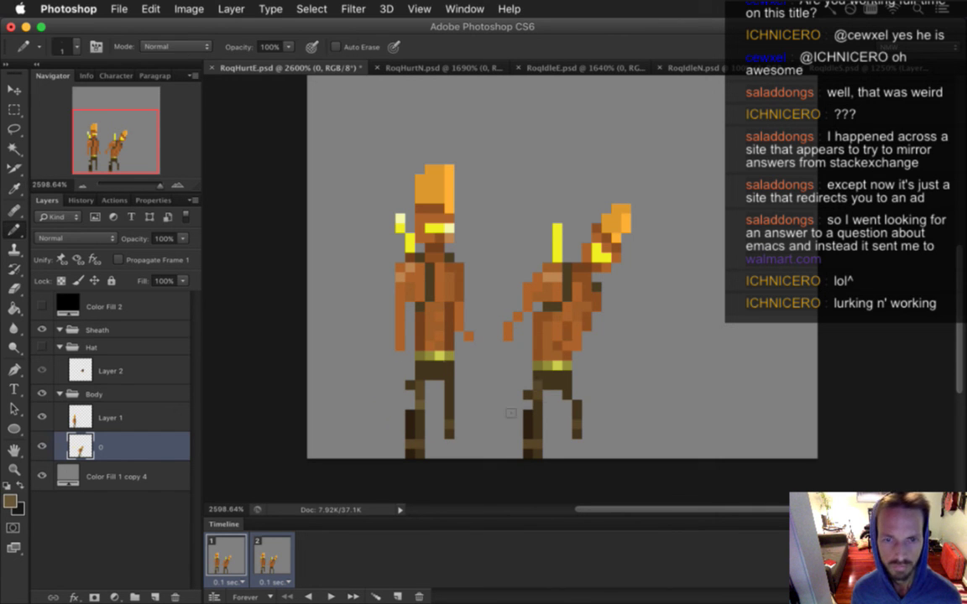
pyautogui.press('super+s')
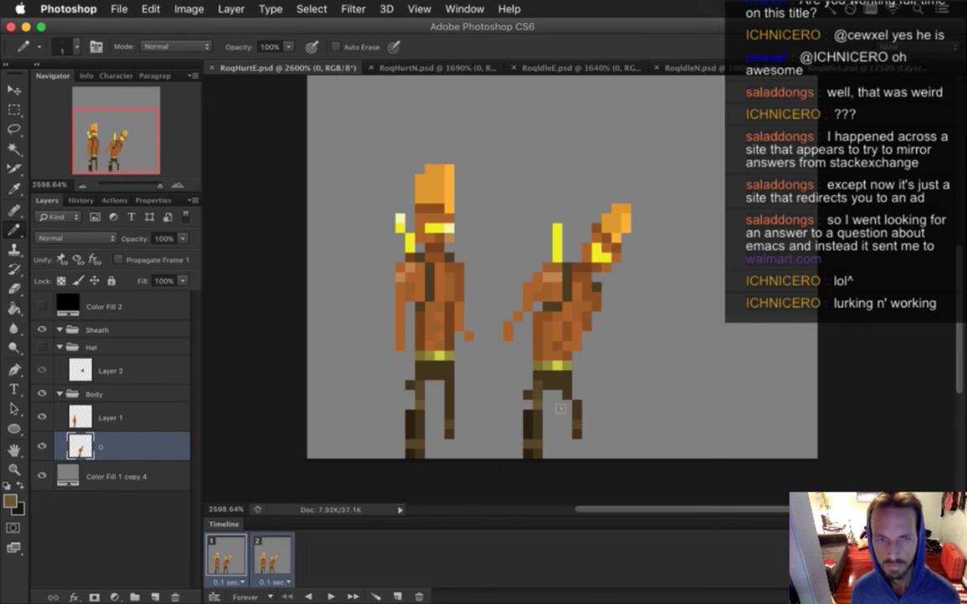
pyautogui.keyDown('alt'); pyautogui.click(409, 240); pyautogui.keyUp('alt')
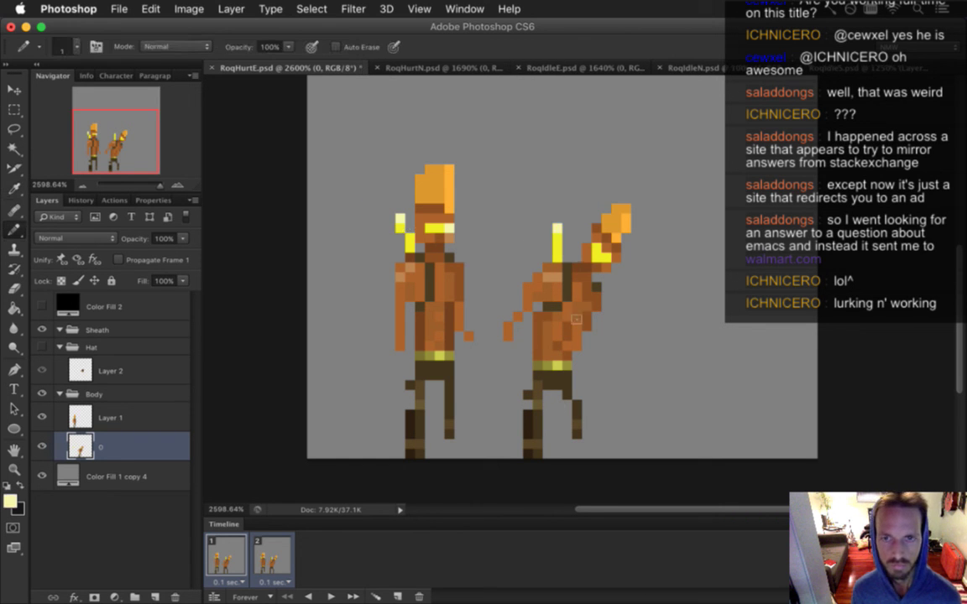
pyautogui.press('super+s')
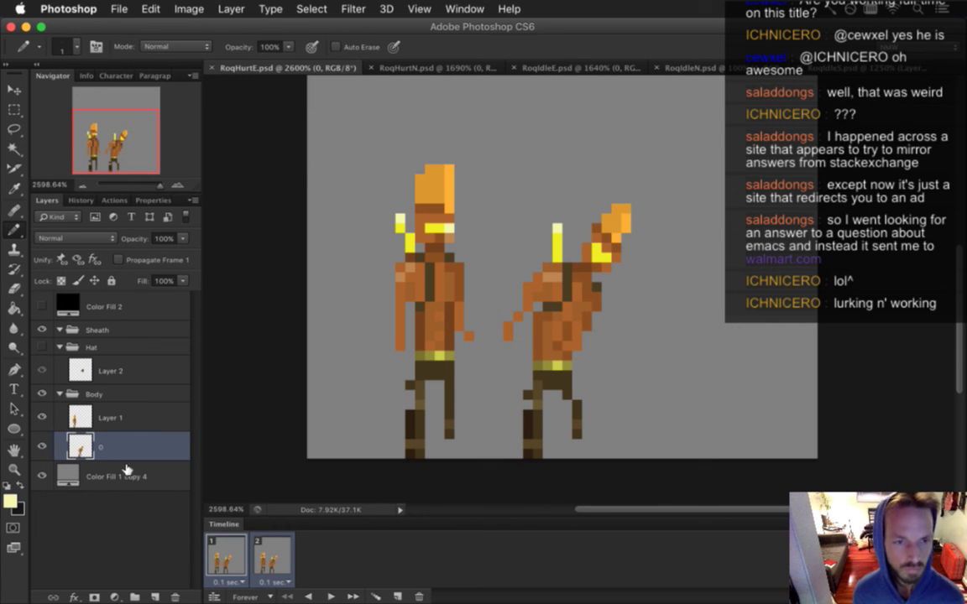
# Step: Hide the upright reference figure on Layer 1, erase the stray yellow pixels left there on layer 0, and save
pyautogui.click(42, 418)
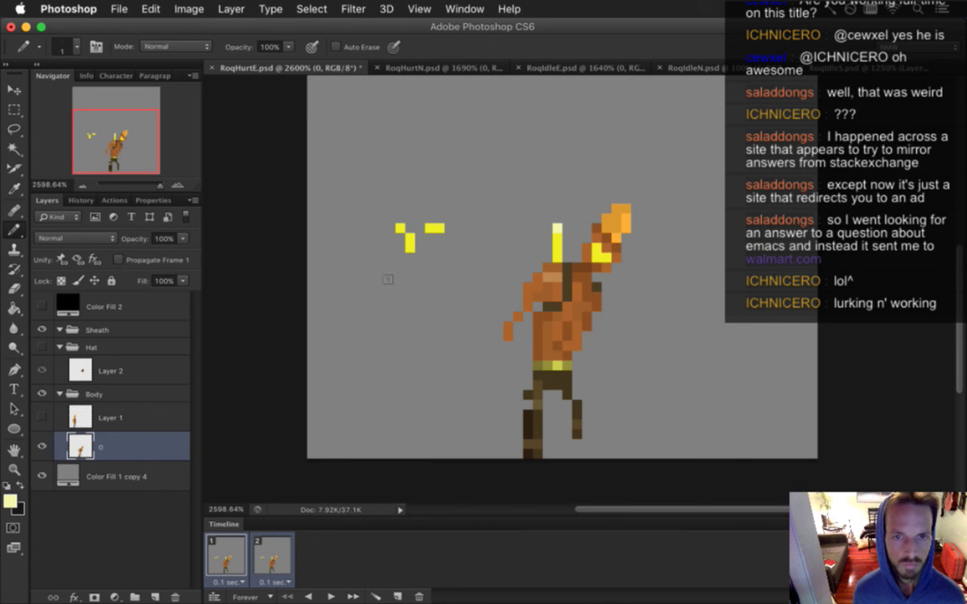
pyautogui.press('i')
pyautogui.click(411, 247)
pyautogui.press('e')
pyautogui.moveTo(400, 228)
pyautogui.mouseDown()
pyautogui.moveTo(409, 269)
pyautogui.moveTo(442, 246)
pyautogui.mouseUp()
pyautogui.press('b')
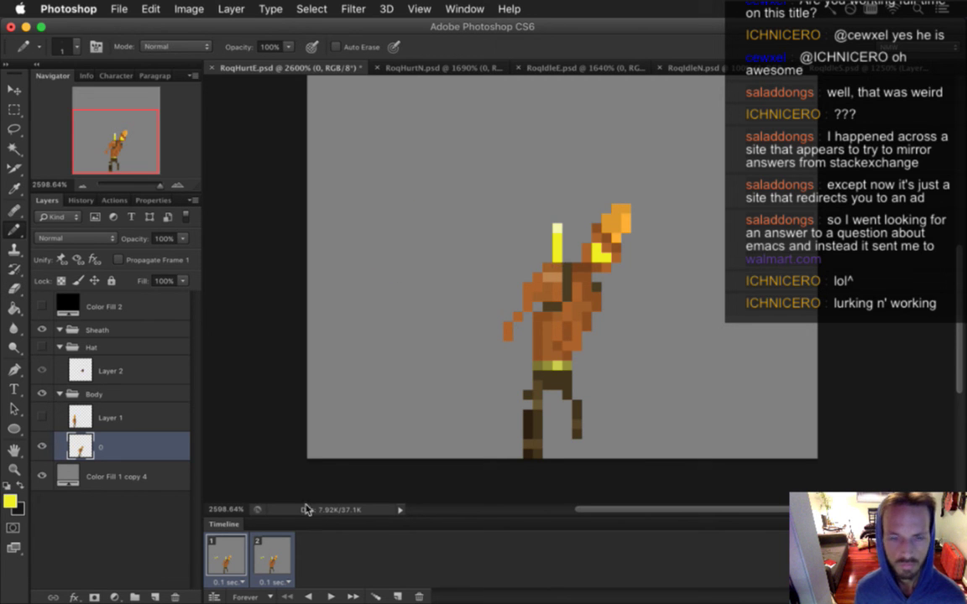
pyautogui.click(262, 558)
pyautogui.press('super+s')
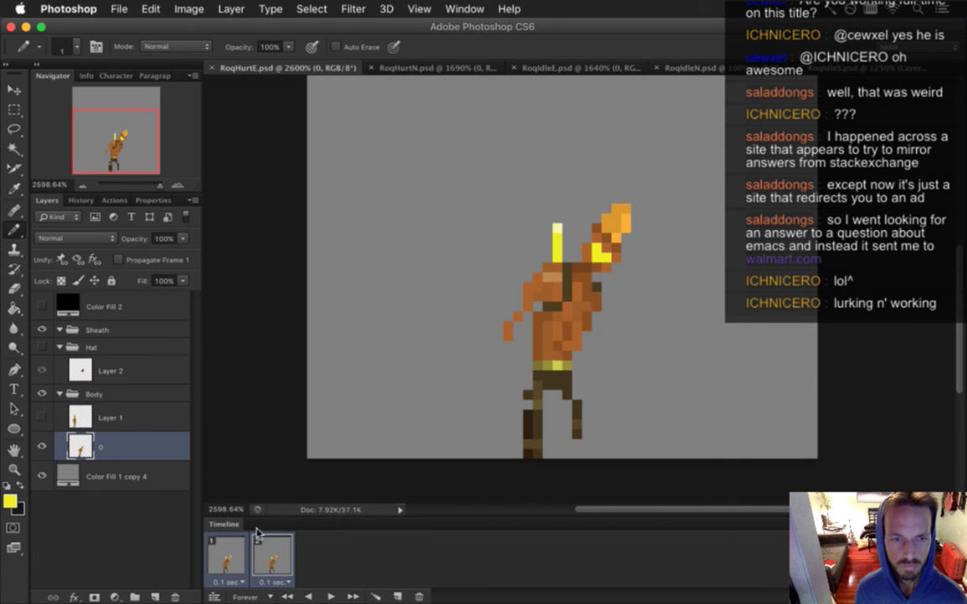
# Step: Show the Hat group briefly on the bent figure, and hide both the Hat and Sheath groups
pyautogui.moveTo(400, 344); pyautogui.dragTo(378, 339)
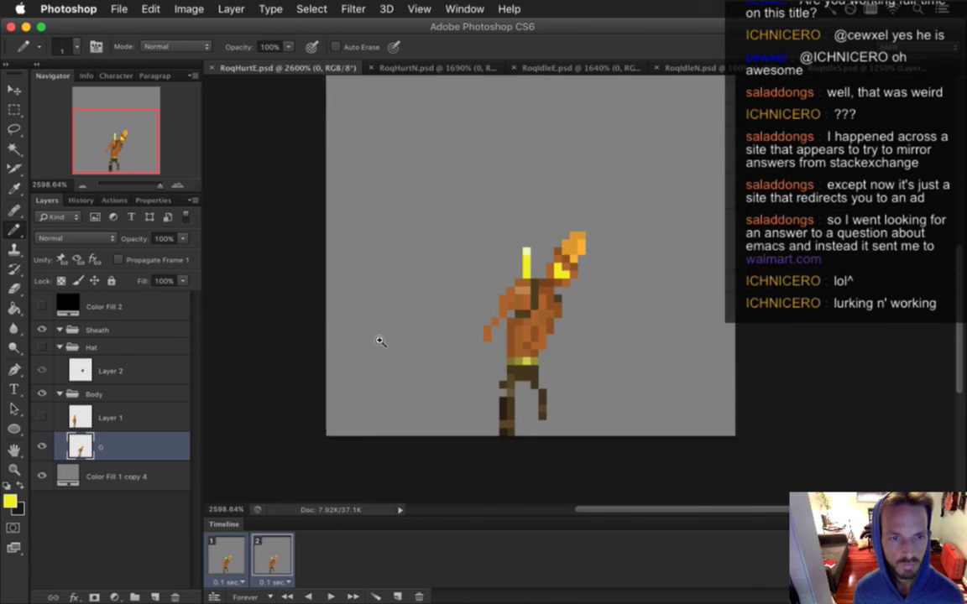
pyautogui.click(42, 347)
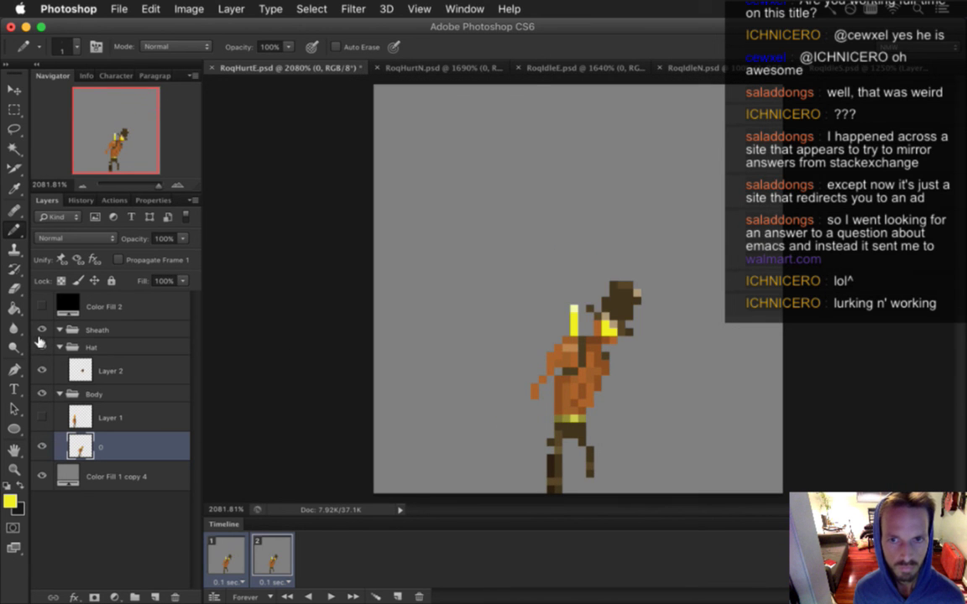
pyautogui.click(40, 331)
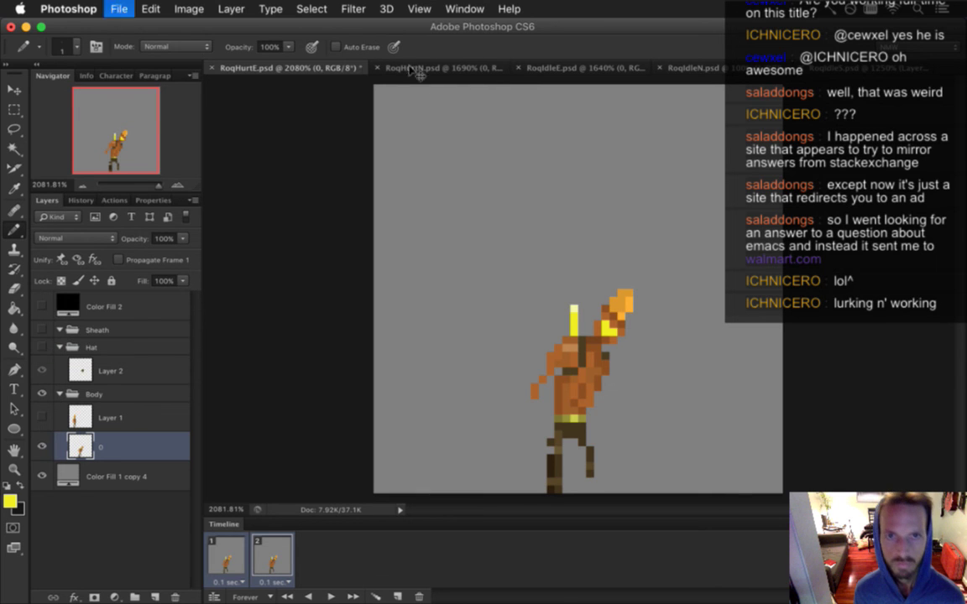
# Step: In RoqIdleE.psd, show the Hat group across all three frames and sample the hat's dark brown
pyautogui.click(579, 71)
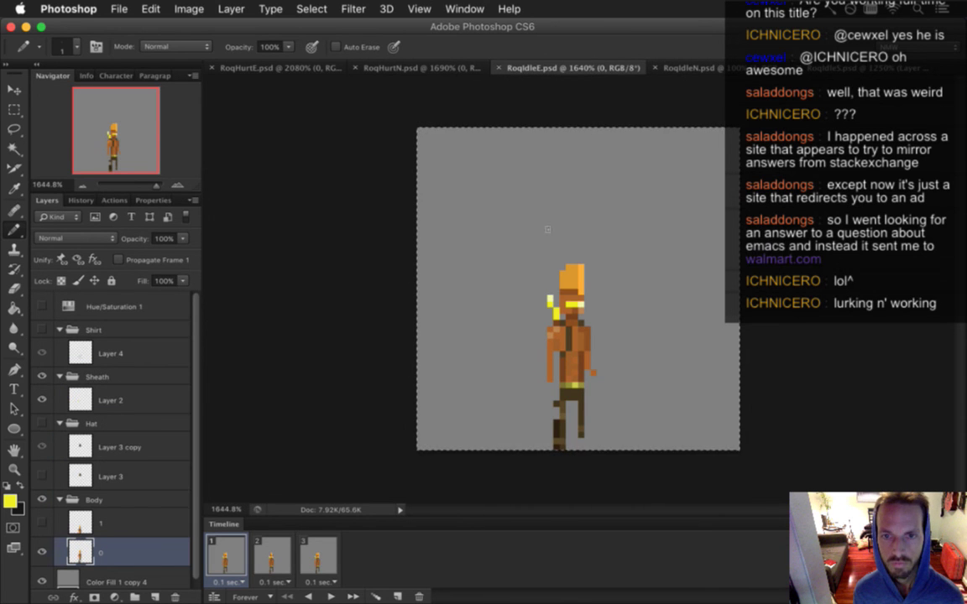
pyautogui.press('m')
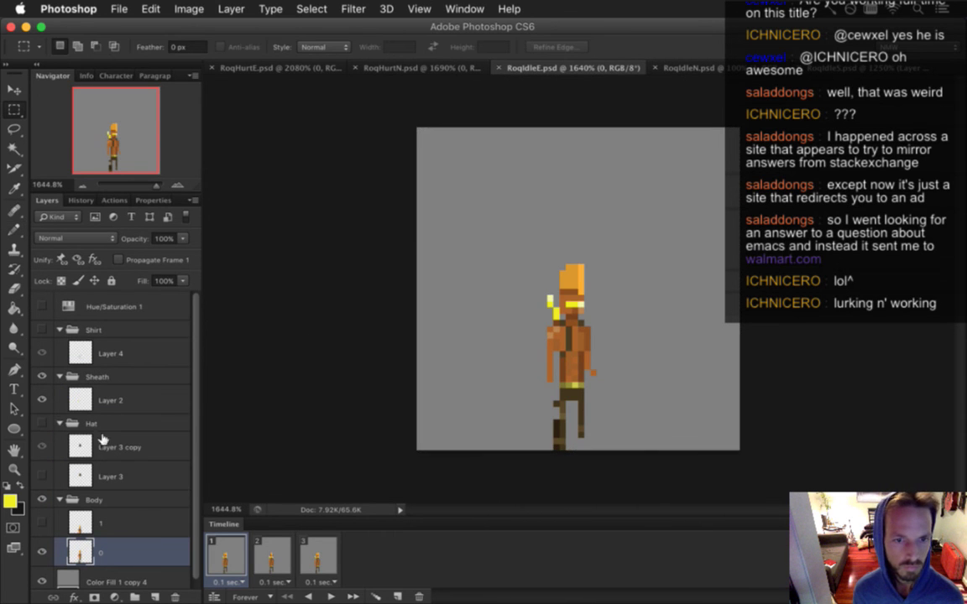
pyautogui.keyDown('shift'); pyautogui.click(317, 556); pyautogui.keyUp('shift')
pyautogui.click(41, 424)
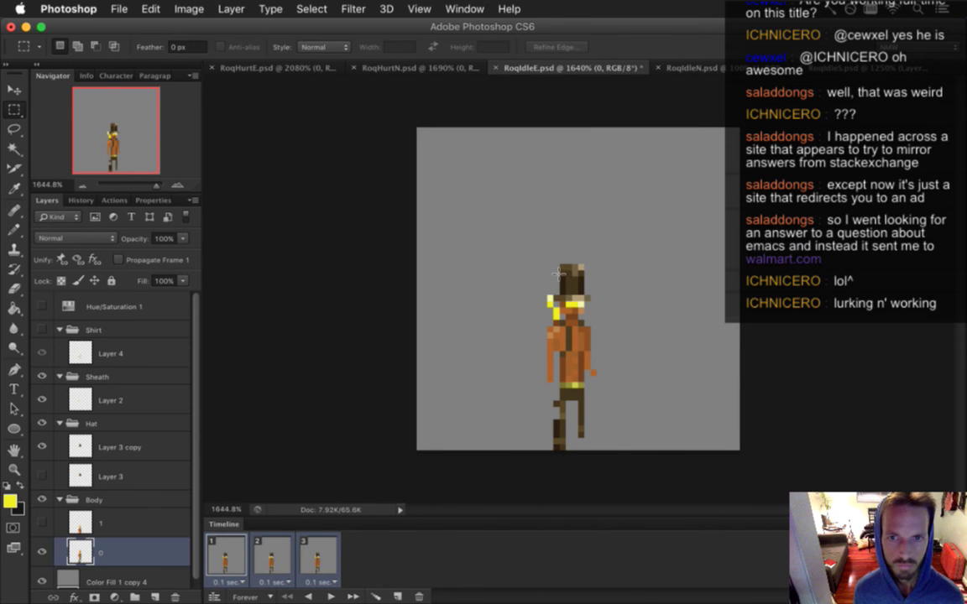
pyautogui.press('i')
pyautogui.moveTo(561, 282); pyautogui.dragTo(559, 283)
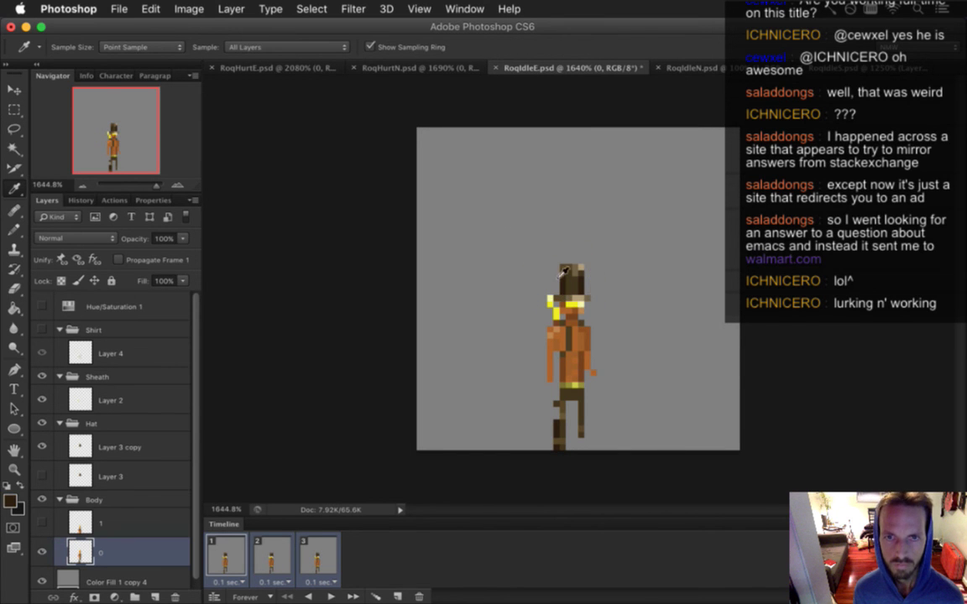
# Step: In RoqHurtE.psd, show the Hat group, shade the tilted hat on Layer 2 with dark and lighter browns, and save
pyautogui.click(309, 68)
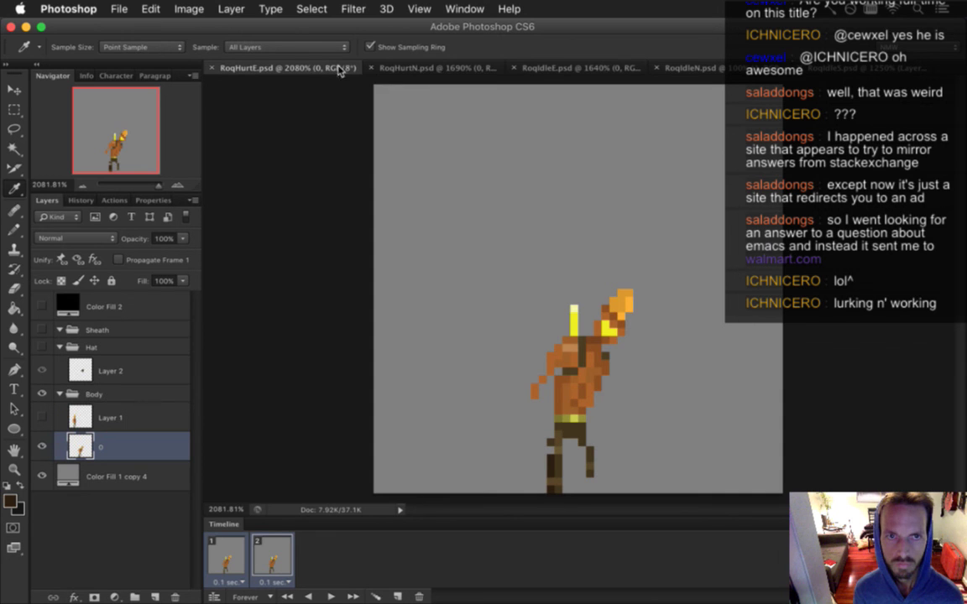
pyautogui.press('b')
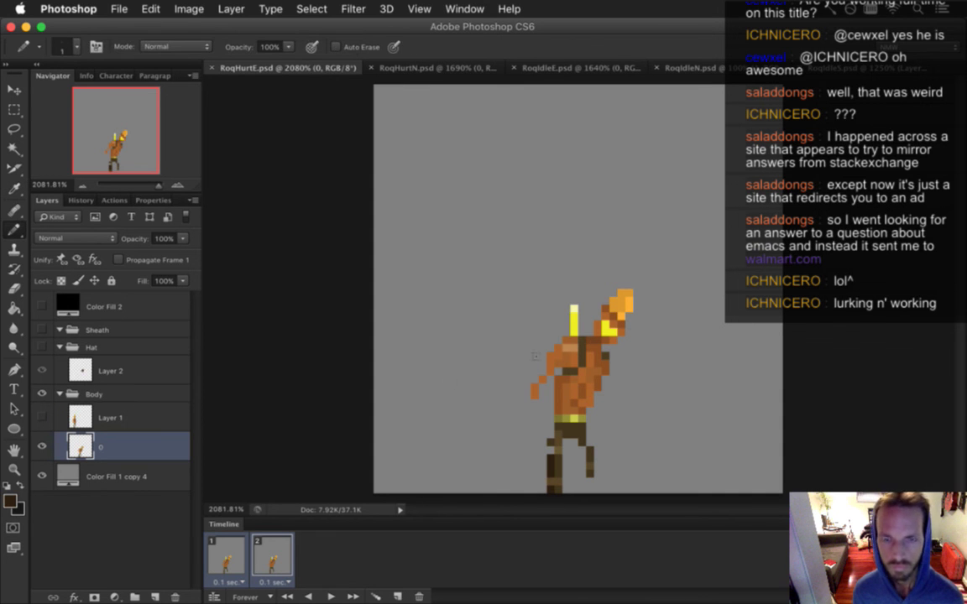
pyautogui.click(42, 347)
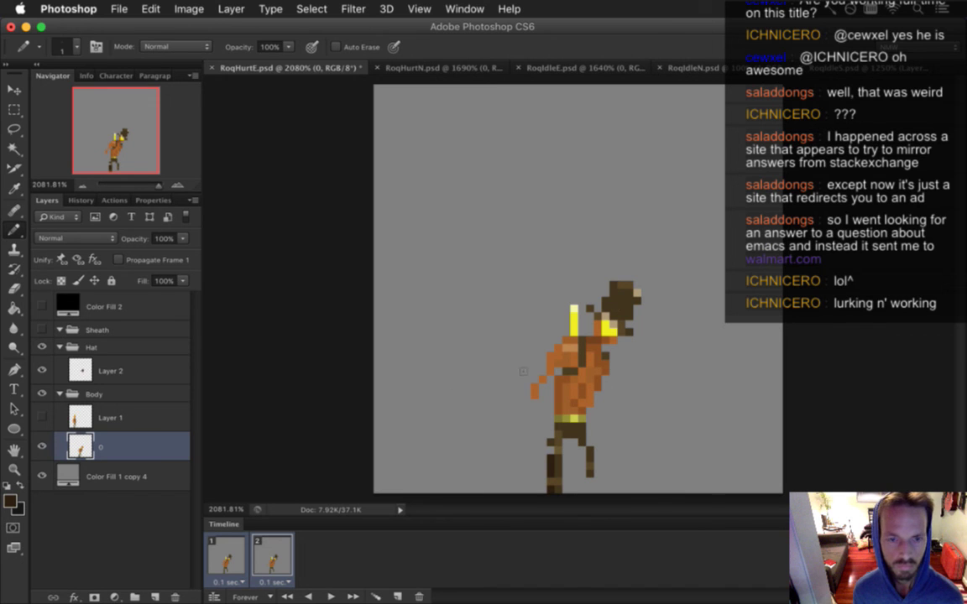
pyautogui.press('super+z')
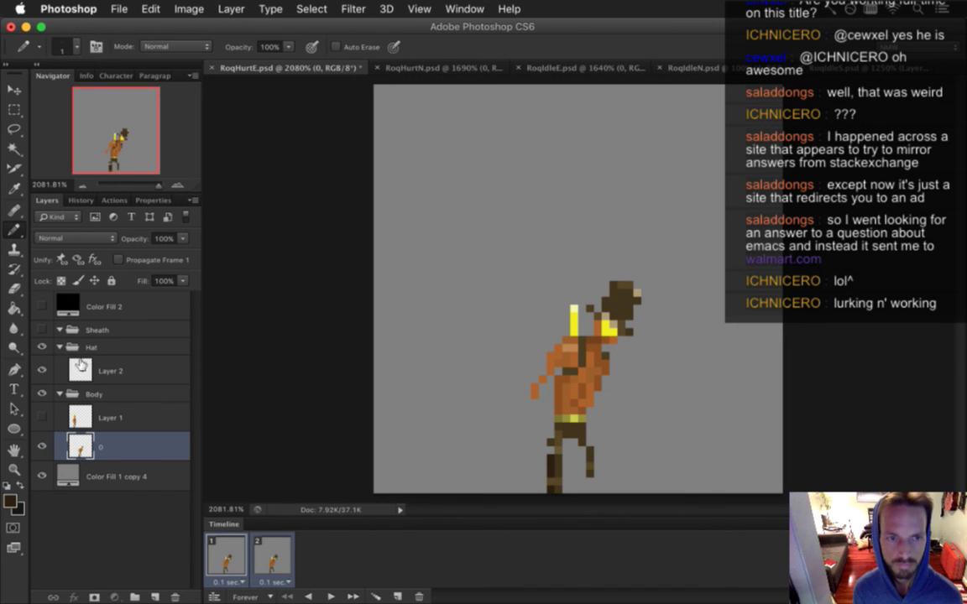
pyautogui.click(82, 368)
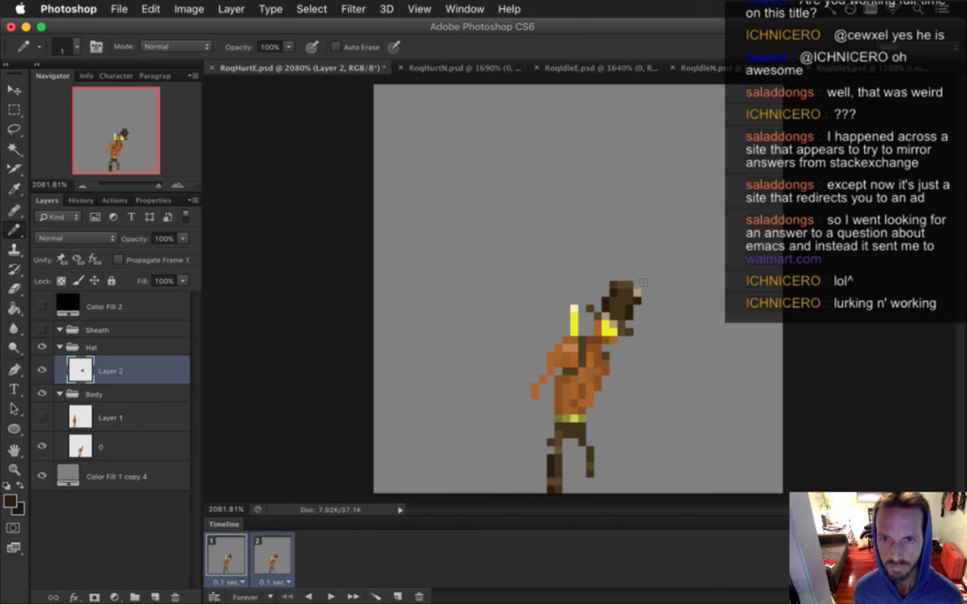
pyautogui.keyDown('alt'); pyautogui.click(631, 295); pyautogui.keyUp('alt')
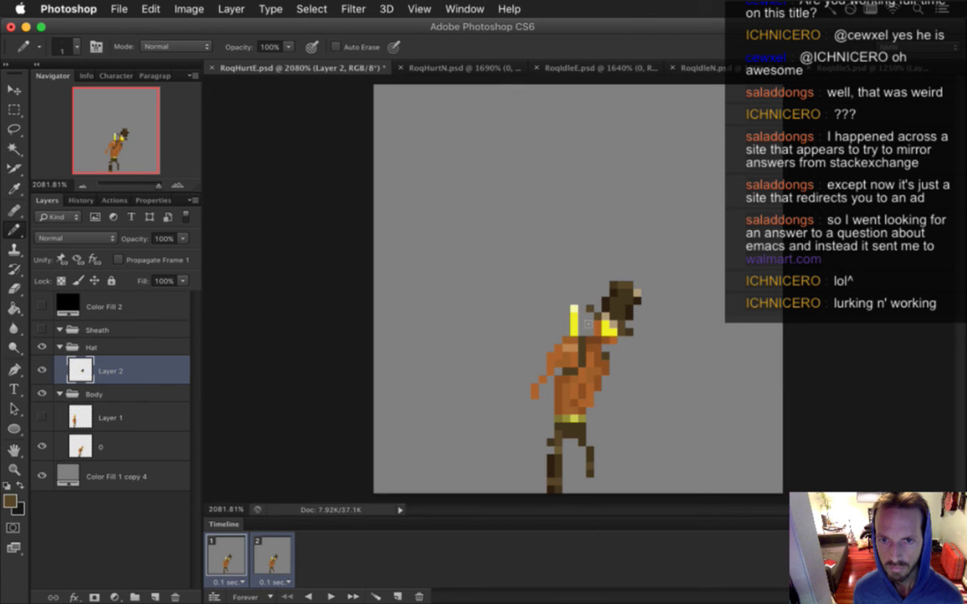
pyautogui.keyDown('alt'); pyautogui.click(629, 320); pyautogui.keyUp('alt')
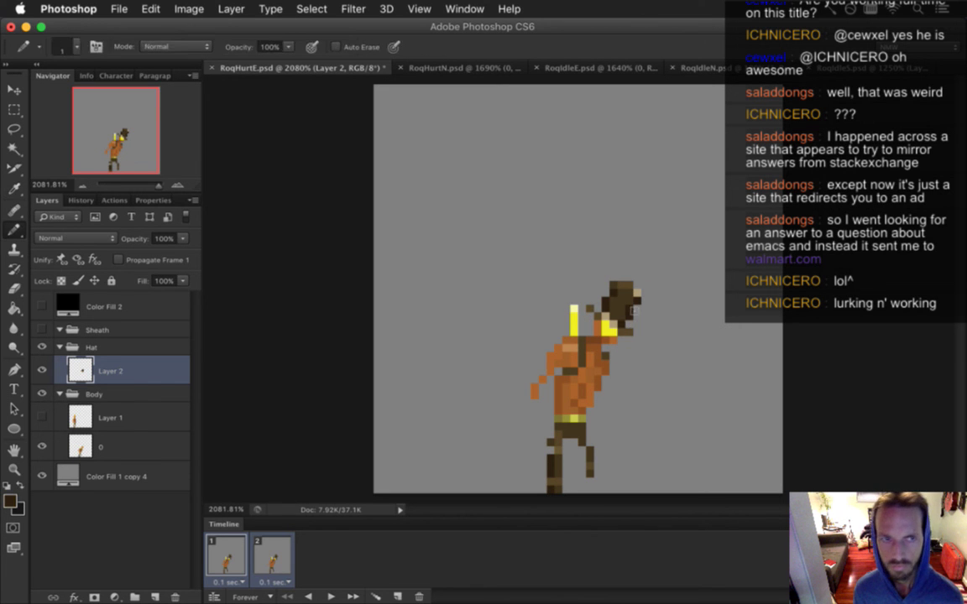
pyautogui.press('alt')
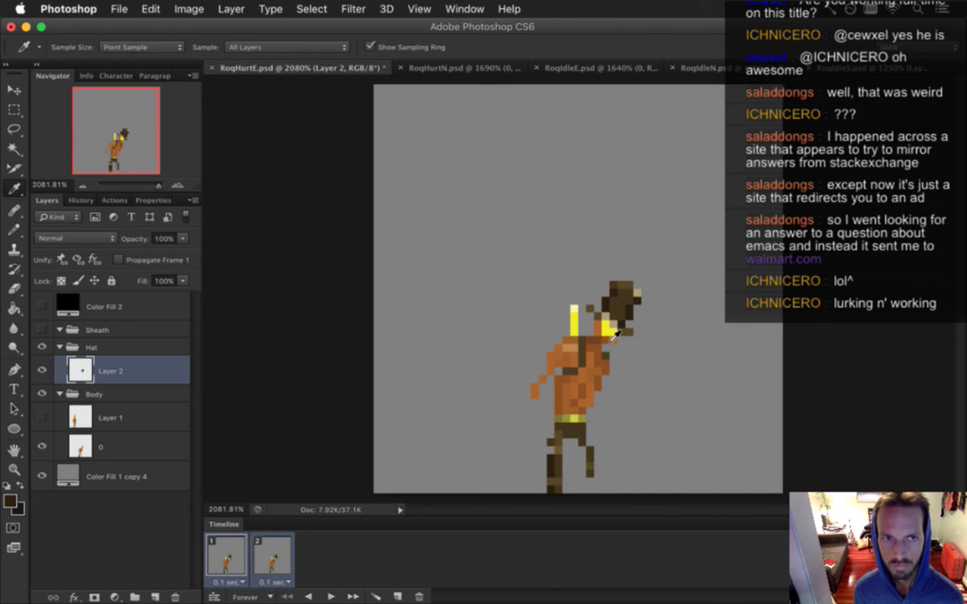
pyautogui.press('super+s')
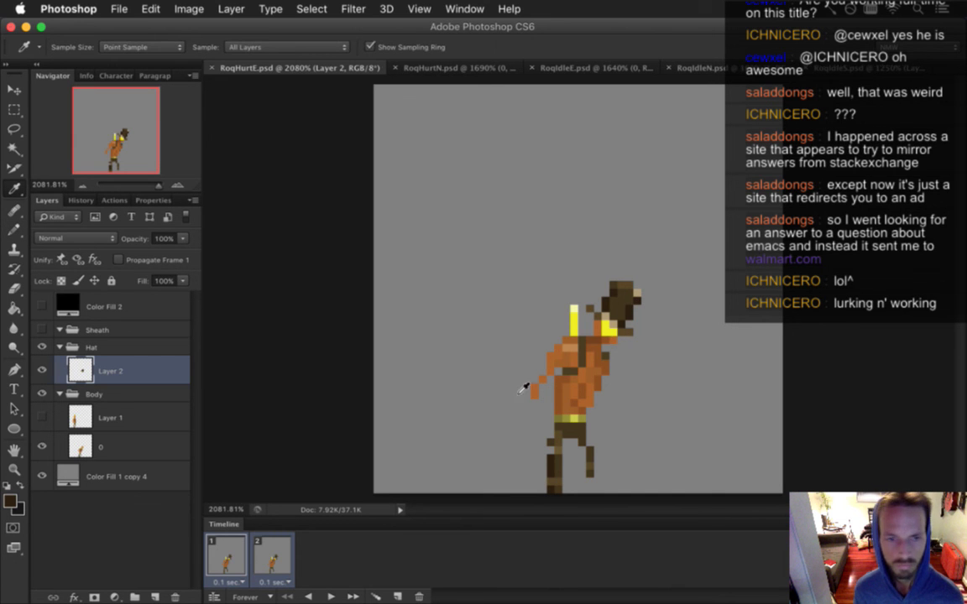
# Step: Cut the yellow shaft behind the bent figure's shoulder from layer 0 onto its own new layer
pyautogui.click(42, 476)
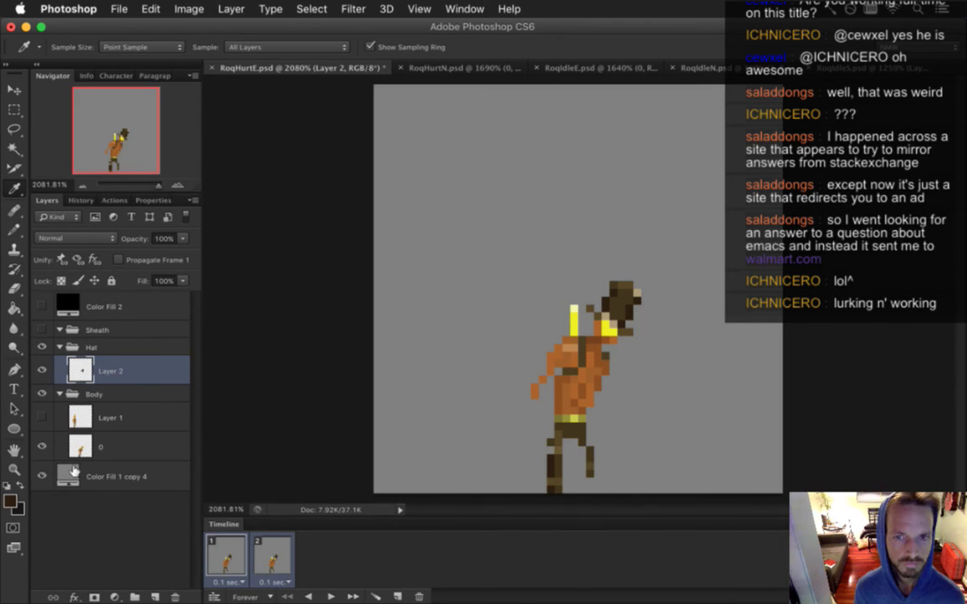
pyautogui.press('super+z')
pyautogui.click(81, 412)
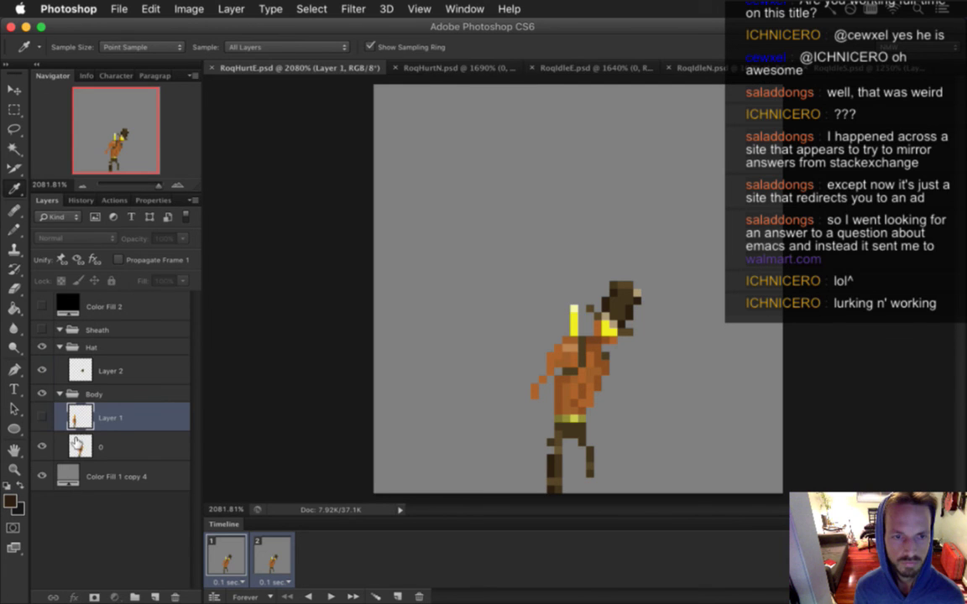
pyautogui.click(77, 444)
pyautogui.press('m')
pyautogui.moveTo(554, 295); pyautogui.dragTo(578, 337)
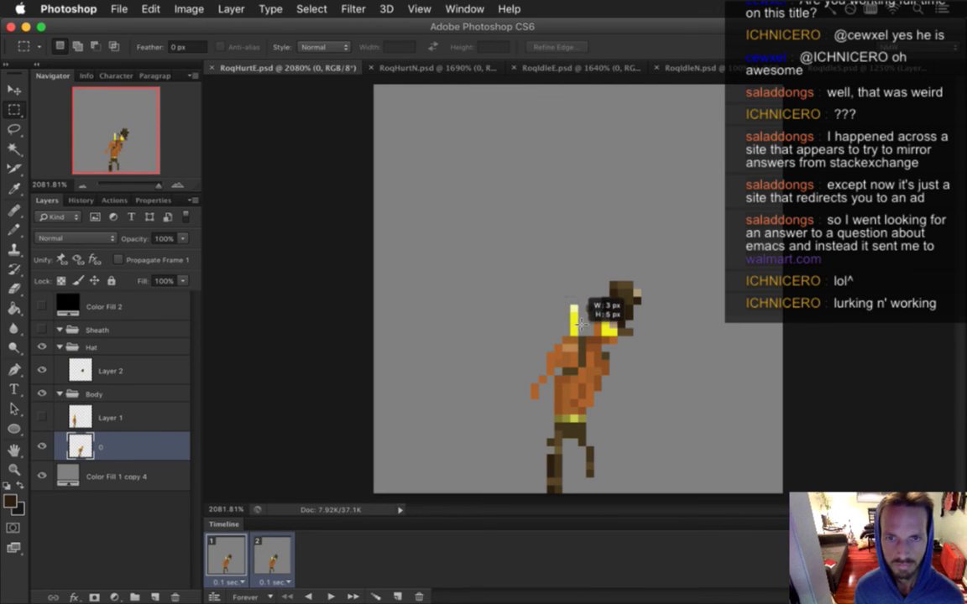
pyautogui.press('v')
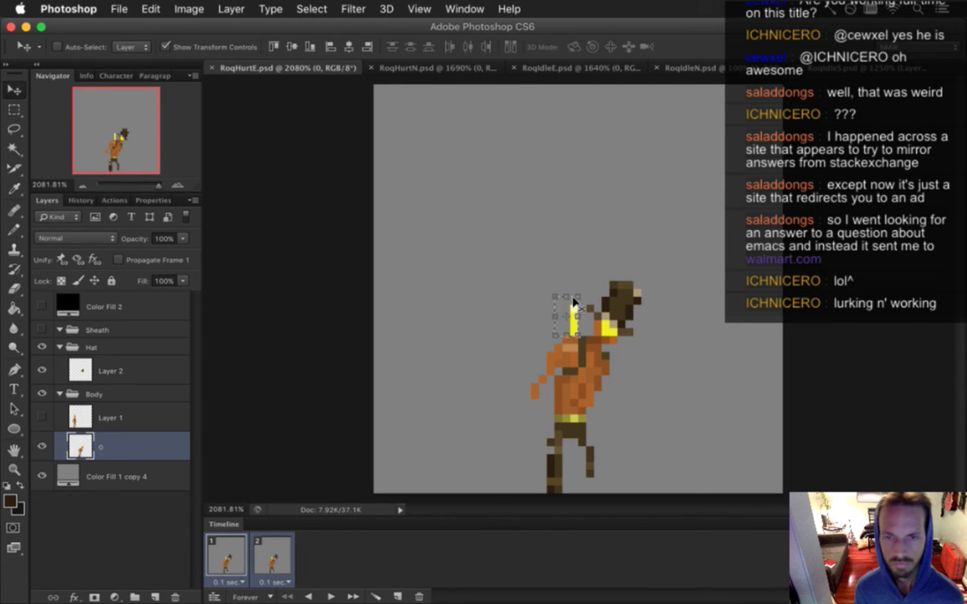
pyautogui.press('m')
pyautogui.rightClick(568, 306)
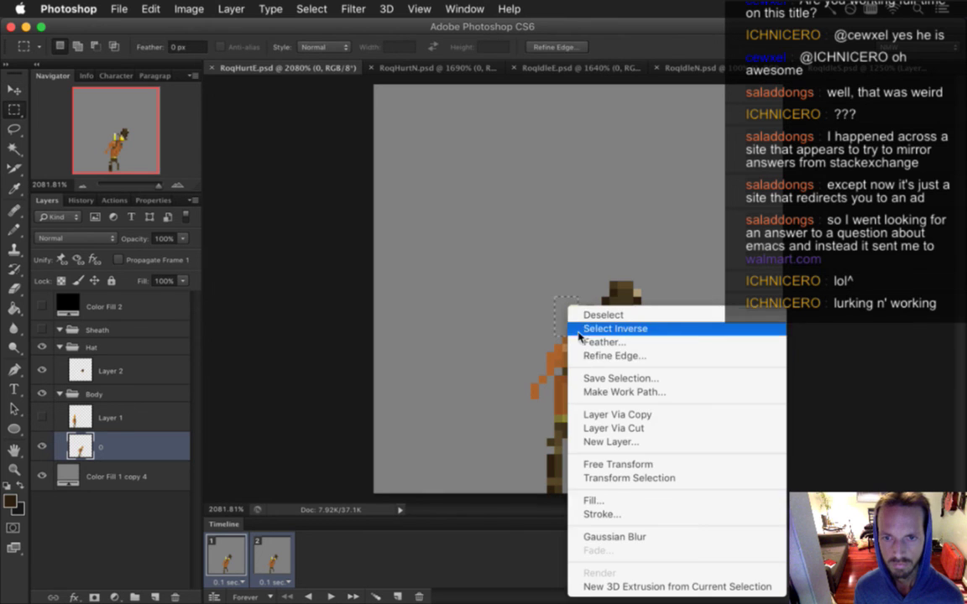
pyautogui.click(615, 430)
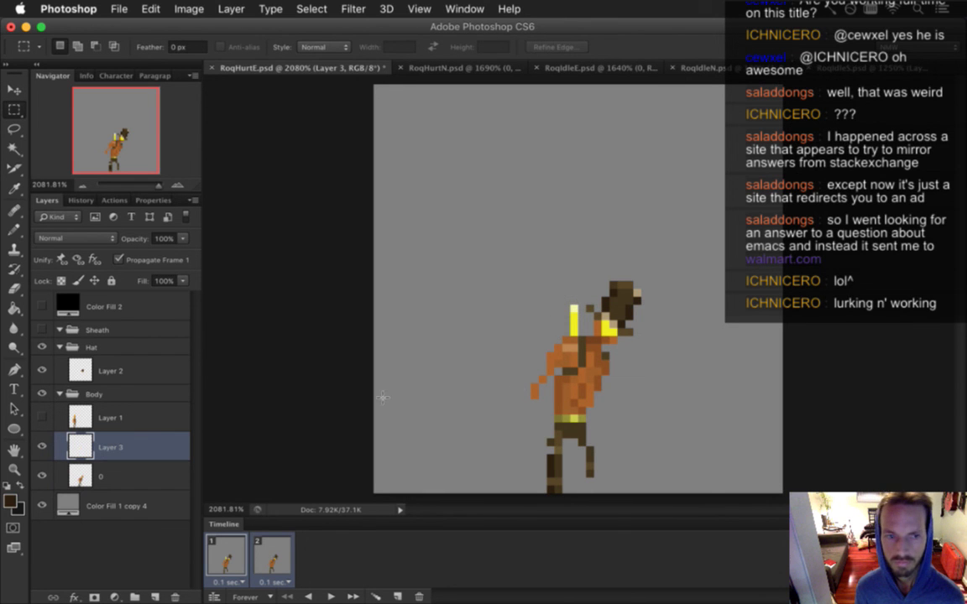
# Step: Move the cut yellow shaft layer into the Sheath group, show the group with Propagate Frame 1 turned off, and save
pyautogui.moveTo(80, 448); pyautogui.dragTo(88, 329)
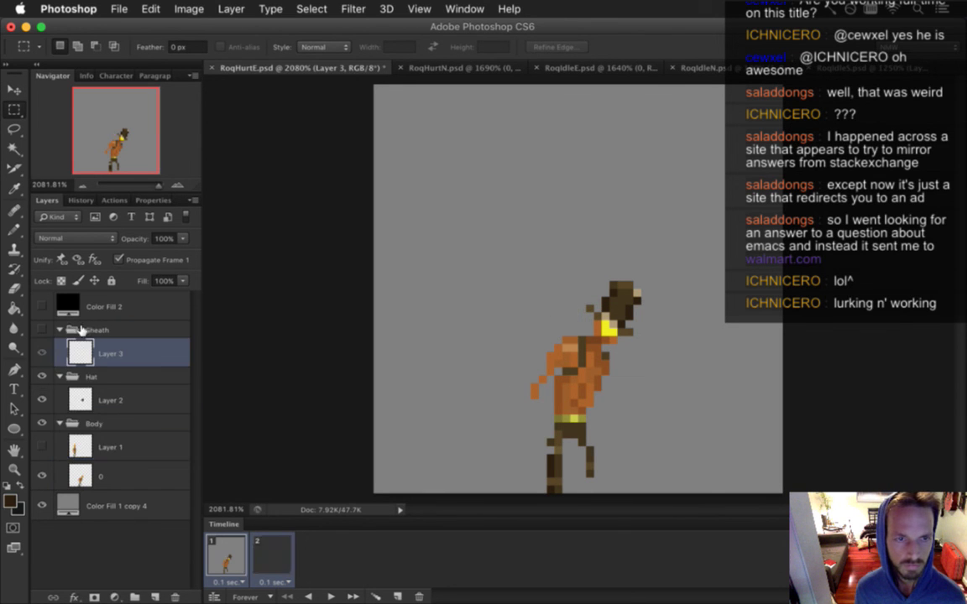
pyautogui.click(42, 330)
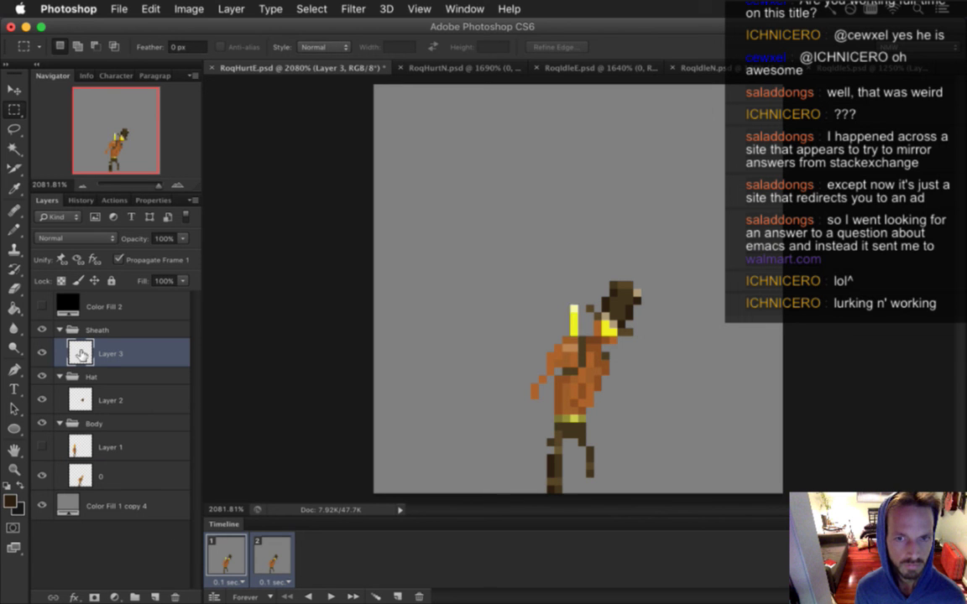
pyautogui.click(119, 261)
pyautogui.press('super+s')
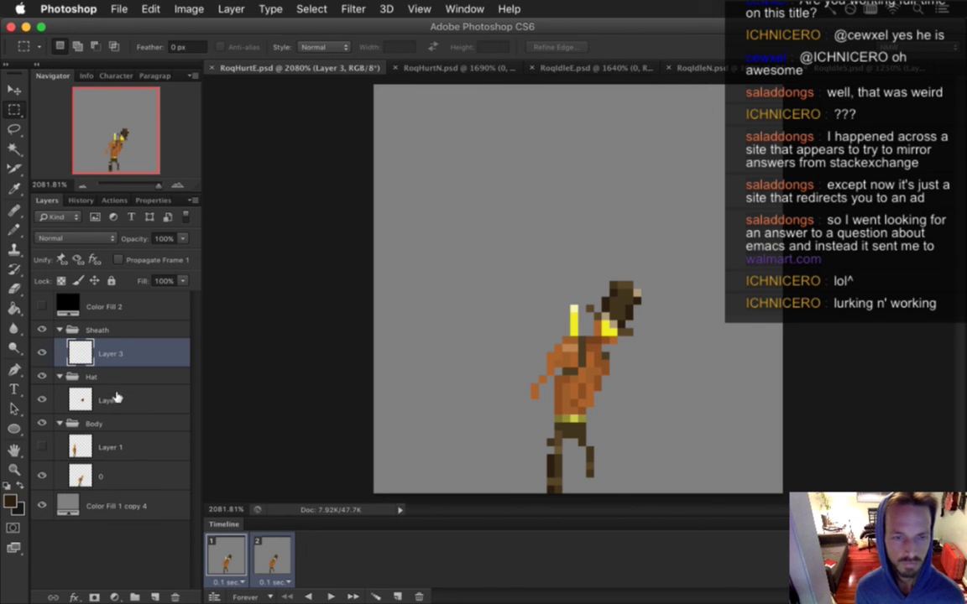
# Step: Select both timeline frames, make Layer 3 in the Sheath group visible in both, and save the document
pyautogui.click(273, 554)
pyautogui.keyDown('shift'); pyautogui.click(235, 546); pyautogui.keyUp('shift')
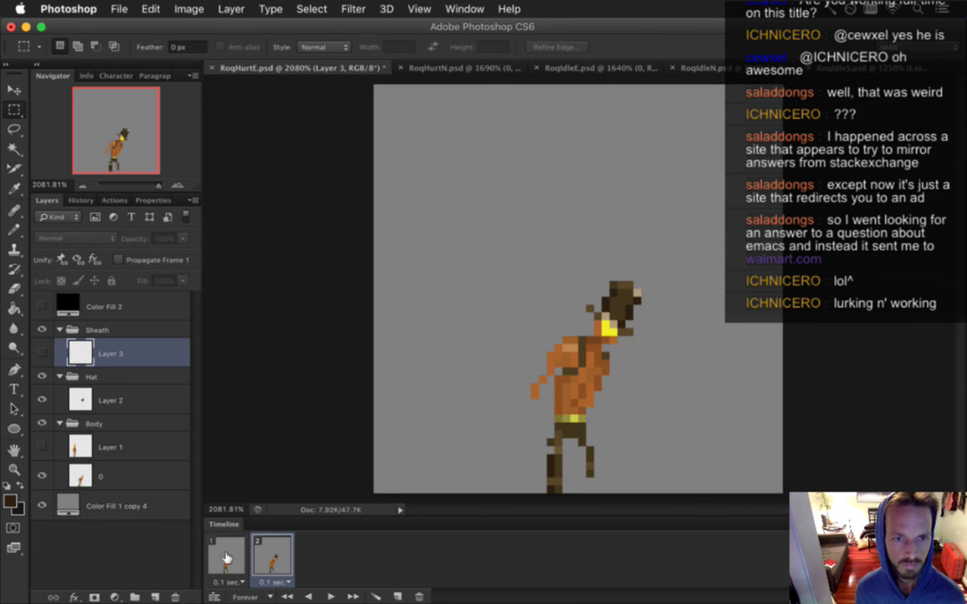
pyautogui.click(42, 353)
pyautogui.click(43, 352)
pyautogui.click(42, 351)
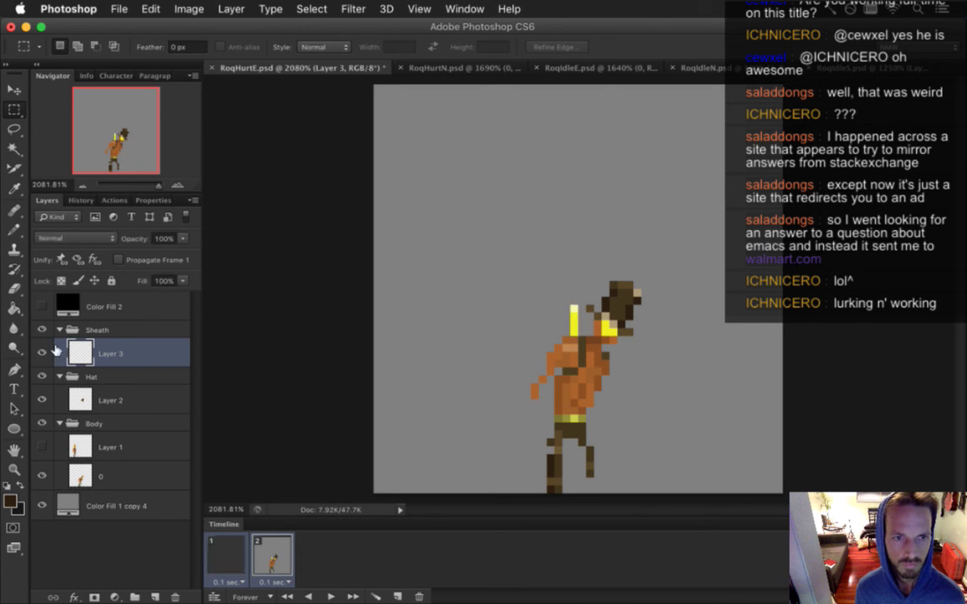
pyautogui.press('super+s')
pyautogui.click(43, 329)
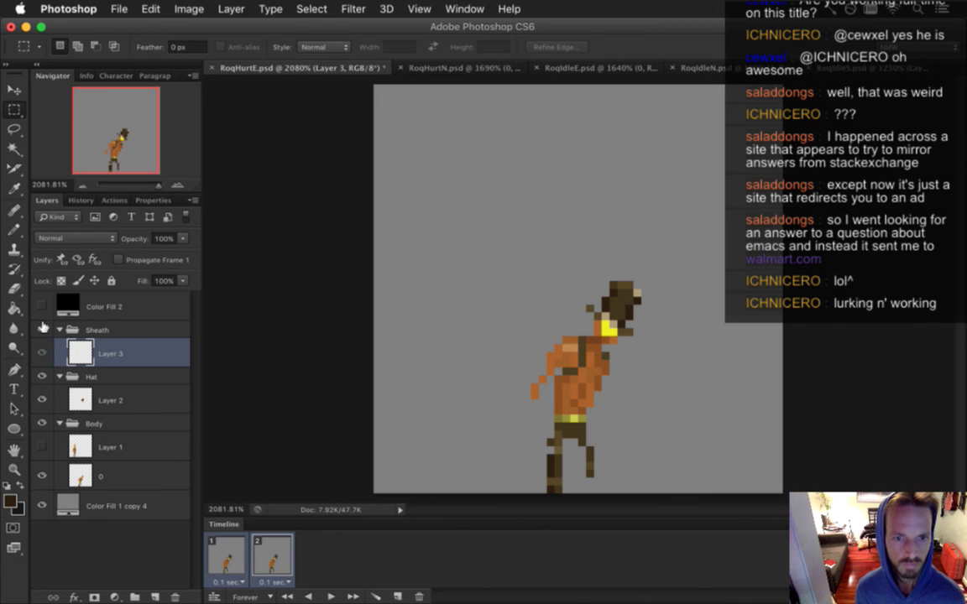
pyautogui.click(43, 329)
pyautogui.press('super+s')
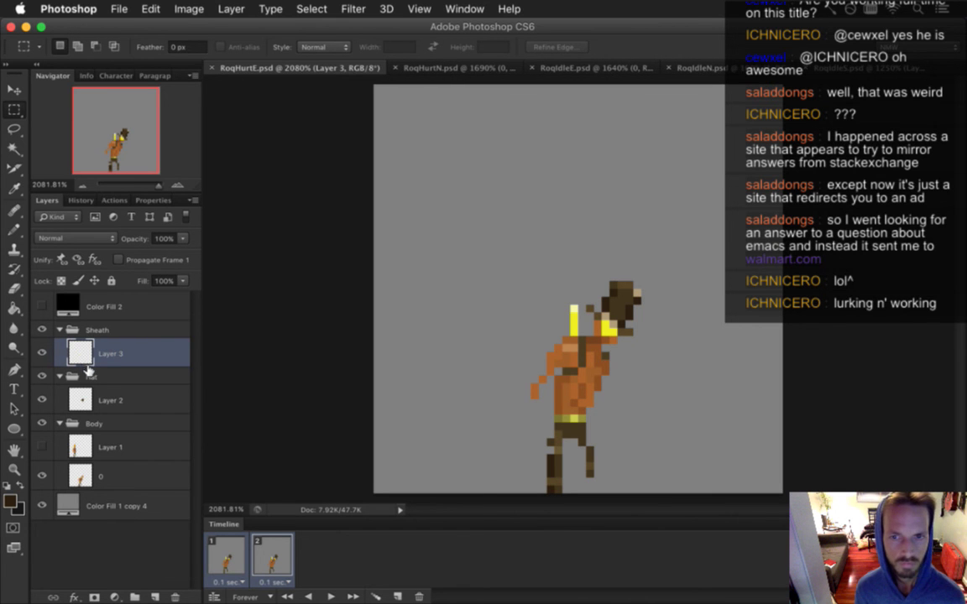
# Step: Hide the grey Color Fill 1 copy 4 background in both frames and save
pyautogui.click(42, 506)
pyautogui.press('super+s')
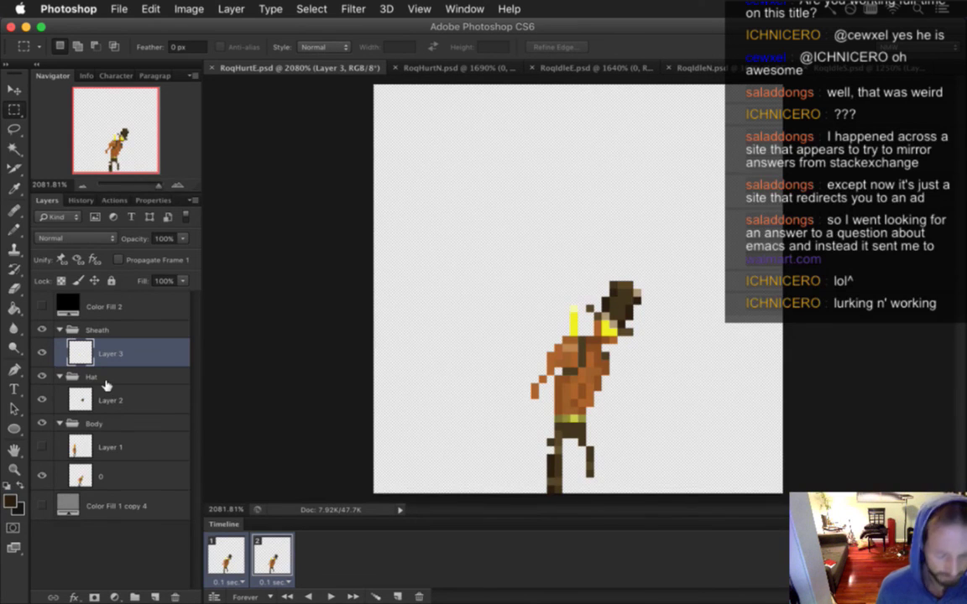
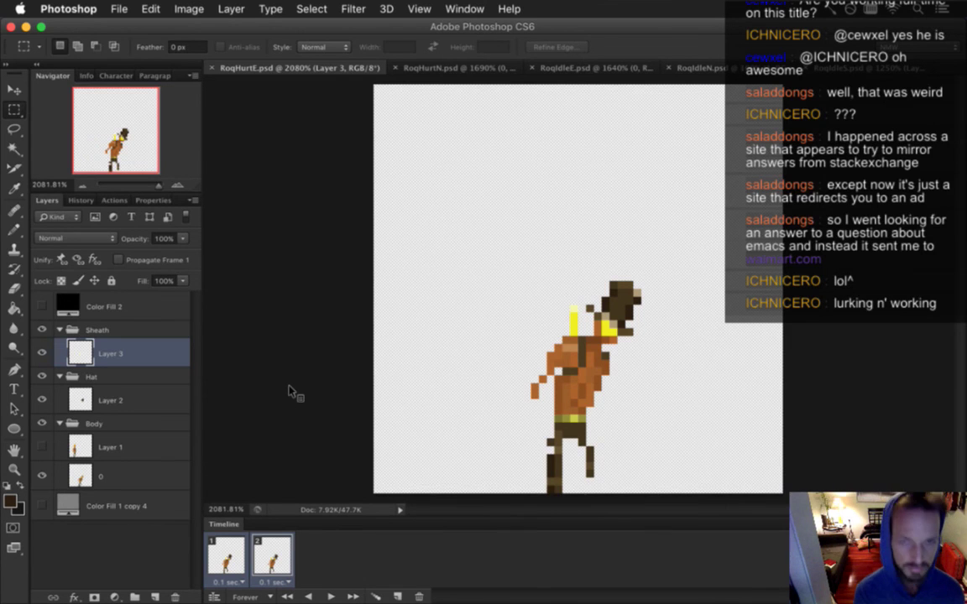
pyautogui.press('super+plus')
pyautogui.press('ctrl+super+d')
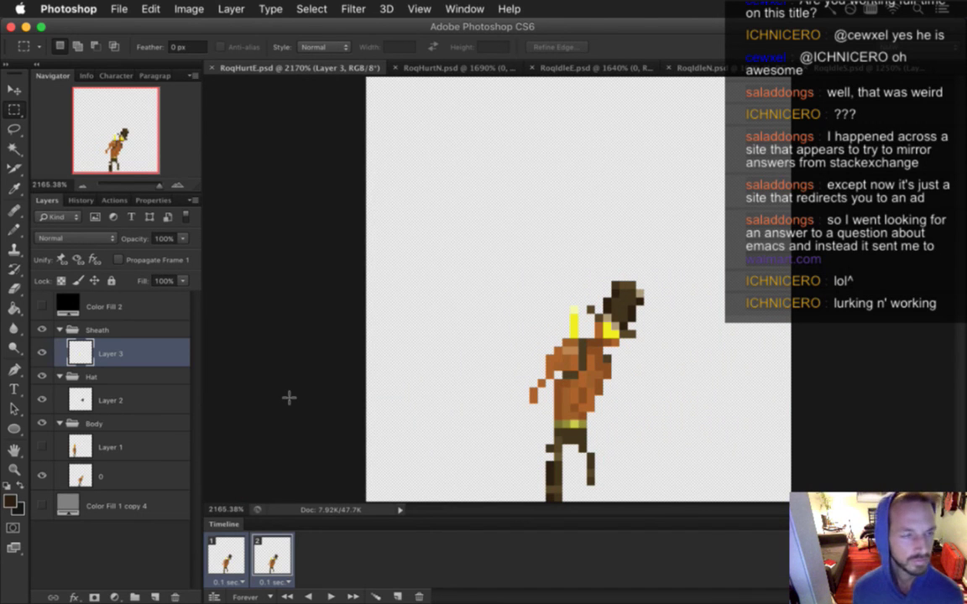
# Step: Switch to Finder and locate the RoqHurt PNG files in the Shadow folder
pyautogui.press('super+Tab')
pyautogui.click(235, 298)
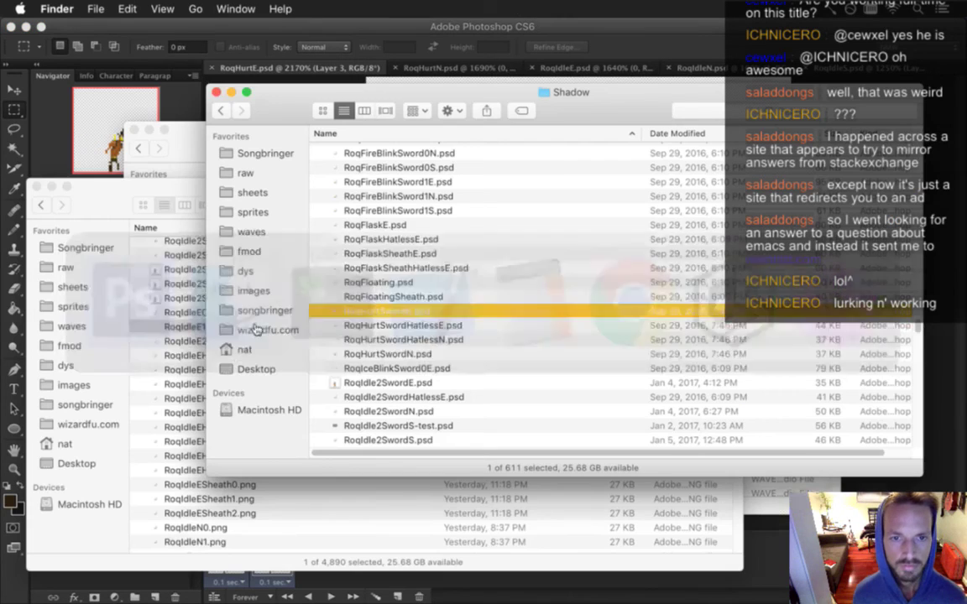
pyautogui.click(183, 191)
pyautogui.scroll(5, 730, 293)
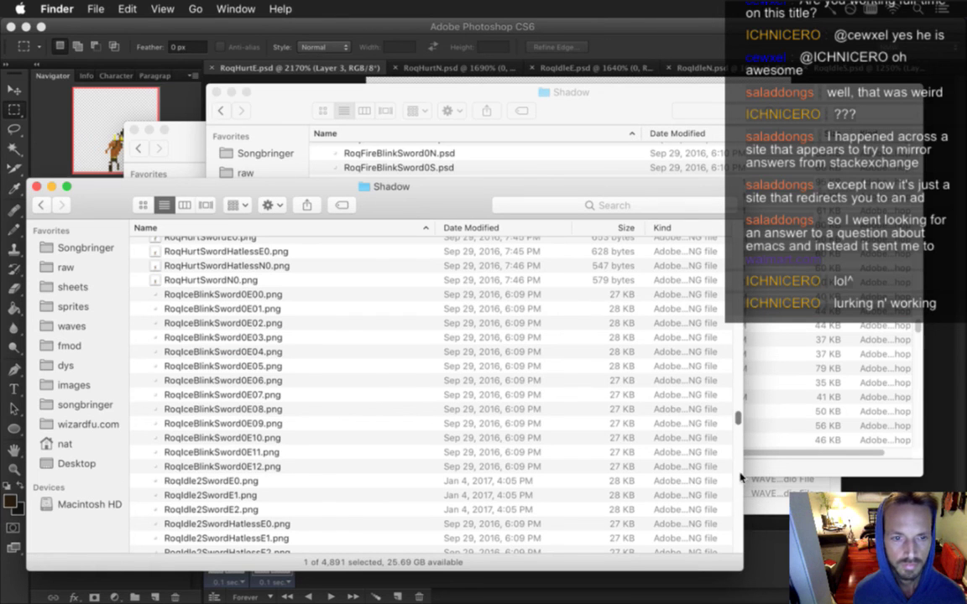
pyautogui.click(730, 328)
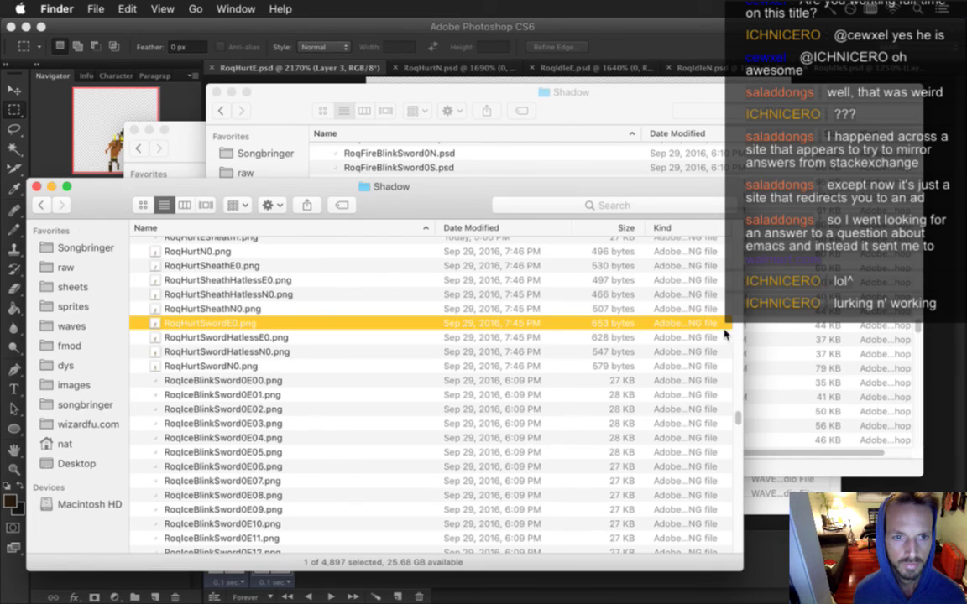
pyautogui.scroll(5, 730, 311)
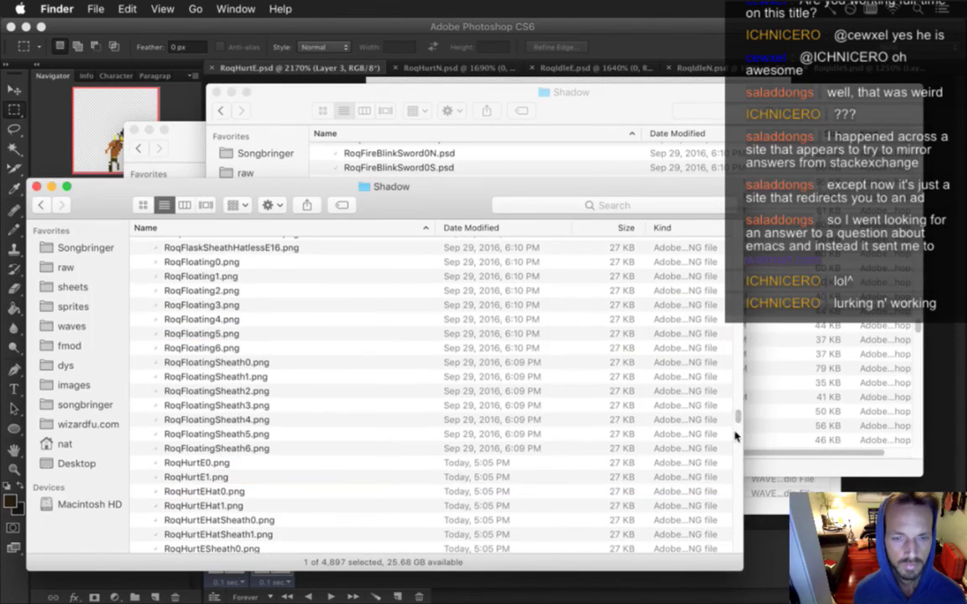
pyautogui.moveTo(737, 414); pyautogui.dragTo(738, 414)
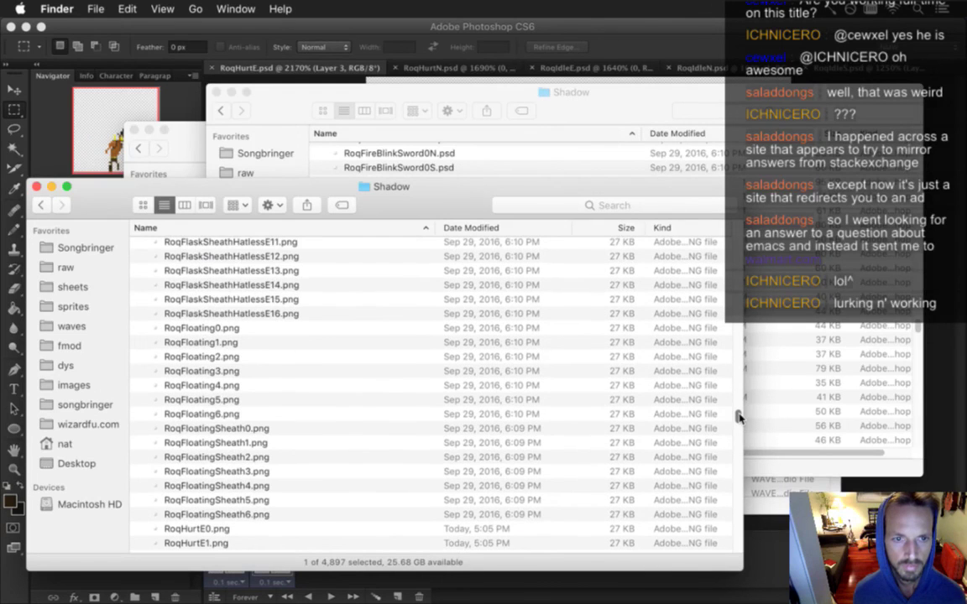
pyautogui.scroll(-3, 453, 456)
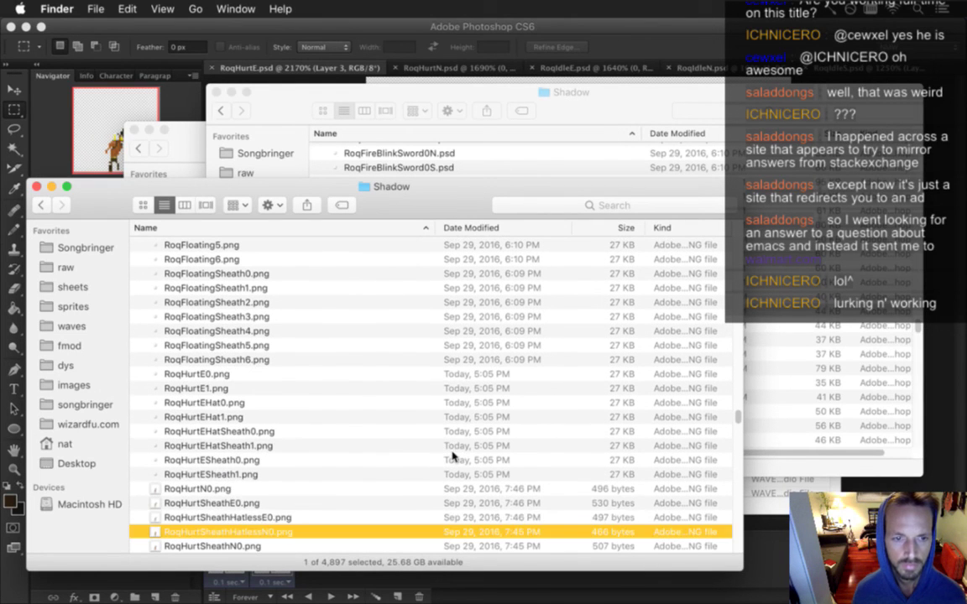
# Step: Compare the newly exported RoqHurtE PNG files with the old RoqHurt N, Sheath and Sword files dated Sep 29, 2016
pyautogui.press('Up')
pyautogui.press('Up')
pyautogui.press('Up')
pyautogui.press('Up')
pyautogui.press('Up')
pyautogui.press('Up')
pyautogui.press('Up')
pyautogui.press('Up')
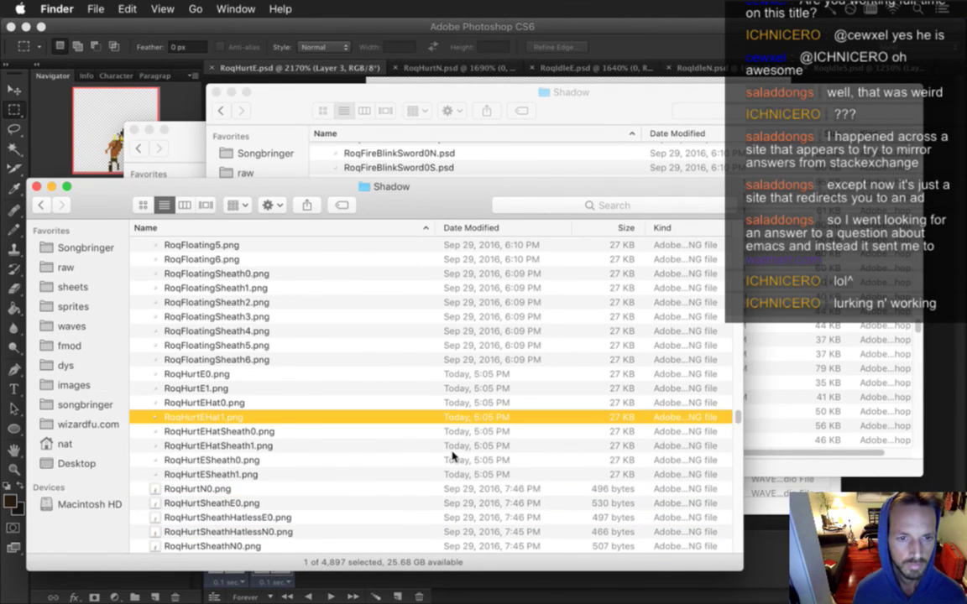
pyautogui.press('Up')
pyautogui.press('Up')
pyautogui.press('Up')
pyautogui.press('Up')
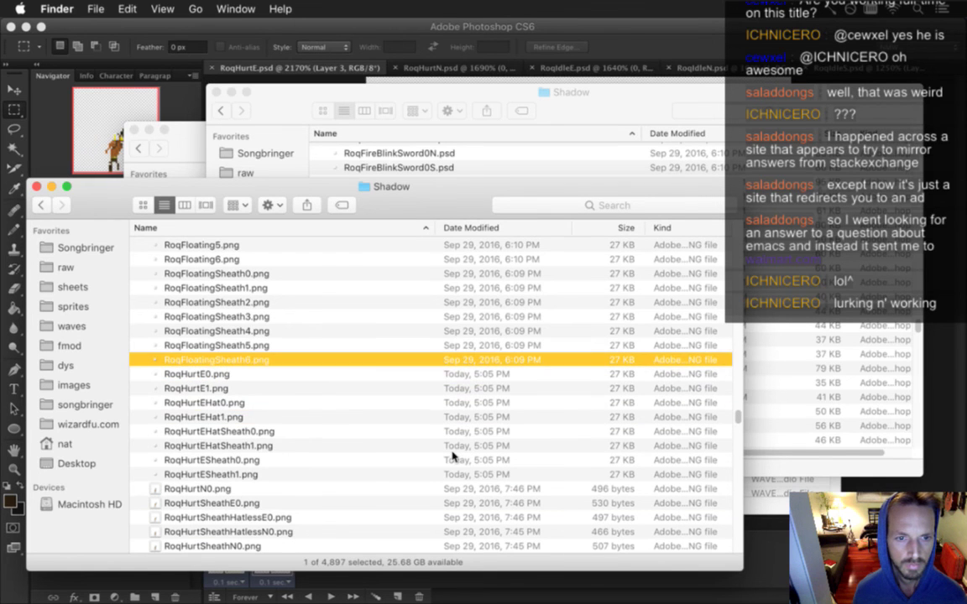
pyautogui.press('Down')
pyautogui.press('Down')
pyautogui.press('Down')
pyautogui.press('Down')
pyautogui.press('Down')
pyautogui.press('Down')
pyautogui.press('Down')
pyautogui.press('Down')
pyautogui.press('Down')
pyautogui.press('Down')
pyautogui.press('Down')
pyautogui.press('Down')
pyautogui.press('Down')
pyautogui.press('Down')
pyautogui.press('Down')
pyautogui.press('Down')
pyautogui.press('Down')
pyautogui.press('Down')
pyautogui.press('Down')
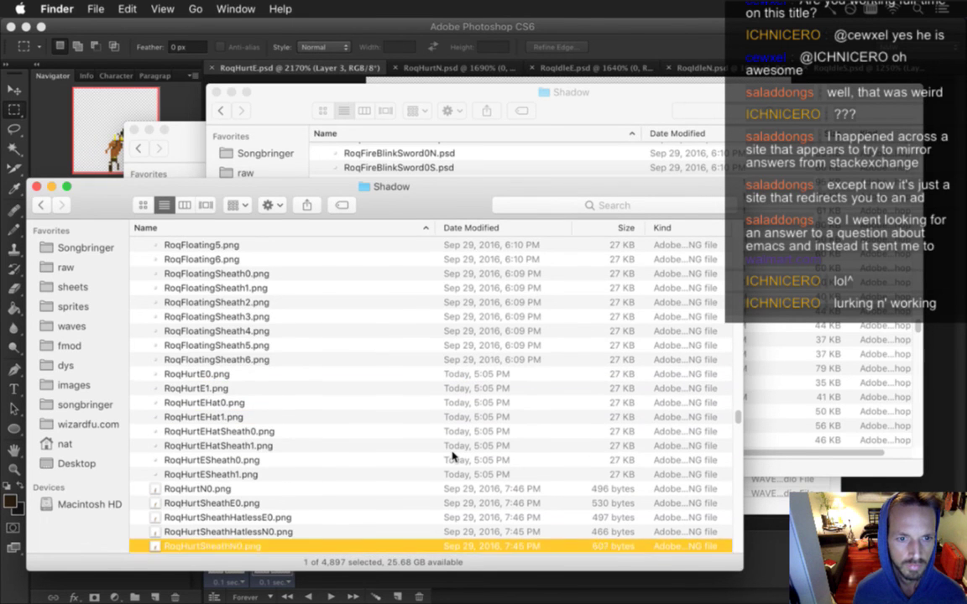
pyautogui.press('Up')
pyautogui.press('Up')
pyautogui.press('Up')
pyautogui.press('Up')
pyautogui.press('Up')
pyautogui.press('Up')
pyautogui.press('Up')
pyautogui.press('Up')
pyautogui.press('Up')
pyautogui.press('Up')
pyautogui.press('Down')
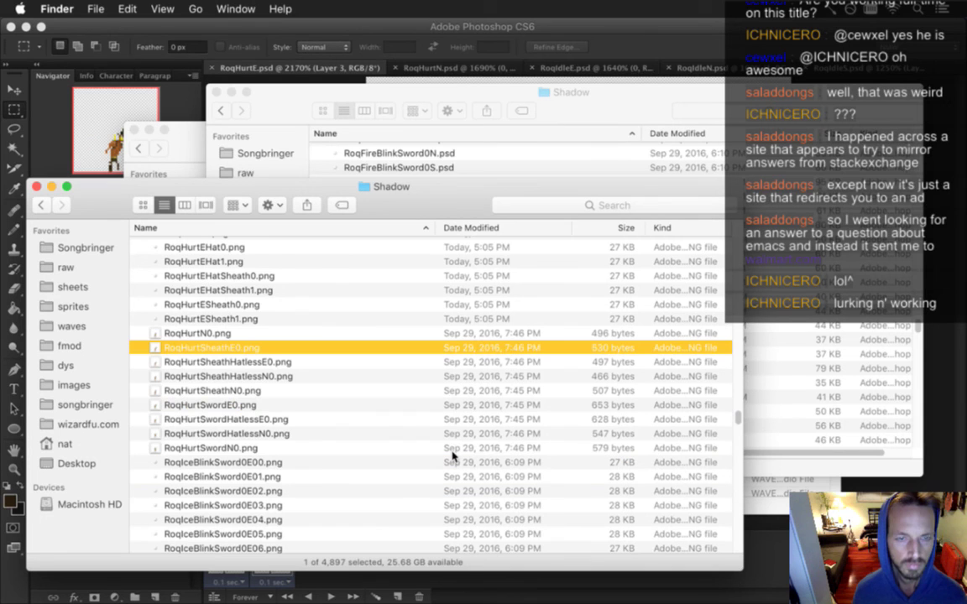
pyautogui.press('Down')
pyautogui.press('Down')
pyautogui.press('Down')
pyautogui.press('Down')
pyautogui.press('Down')
pyautogui.press('Down')
pyautogui.press('Down')
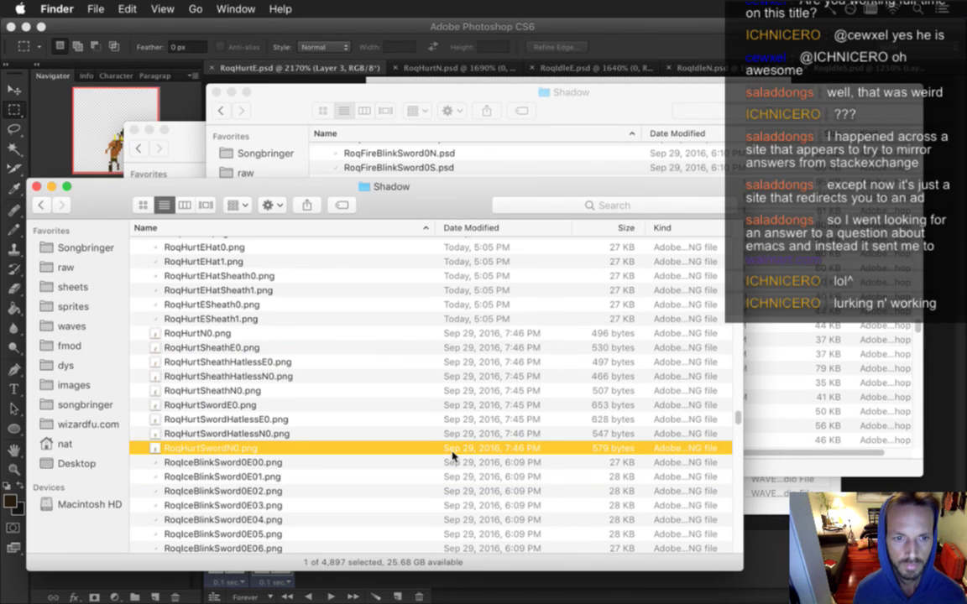
# Step: Delete the old files from RoqHurtN0.png through RoqHurtSheathN0.png, including the SheathHatless variants
pyautogui.press('Up')
pyautogui.press('Up')
pyautogui.press('Up')
pyautogui.press('Up')
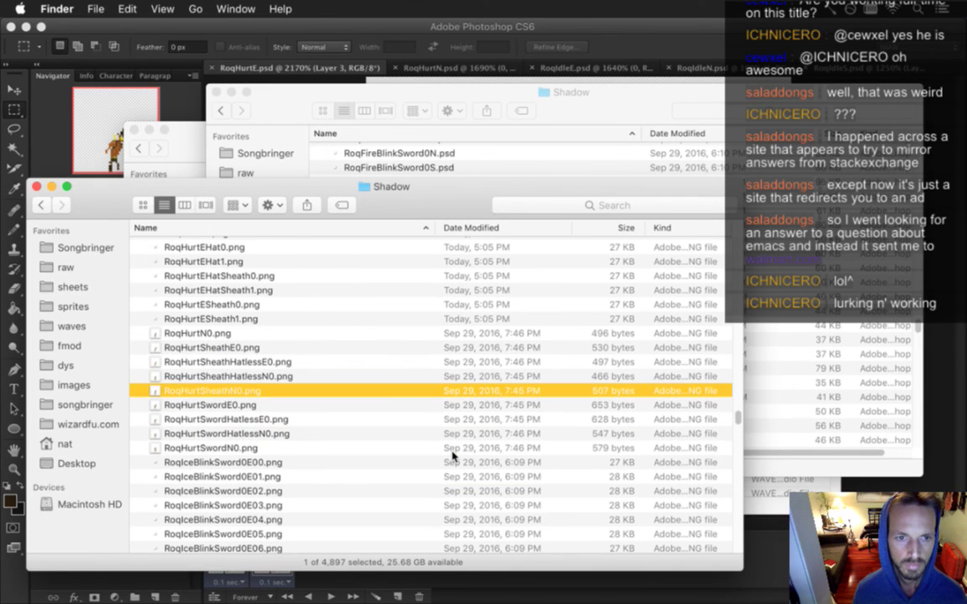
pyautogui.hotkey('shift', 'Up')
pyautogui.hotkey('shift', 'Up')
pyautogui.hotkey('shift', 'Up')
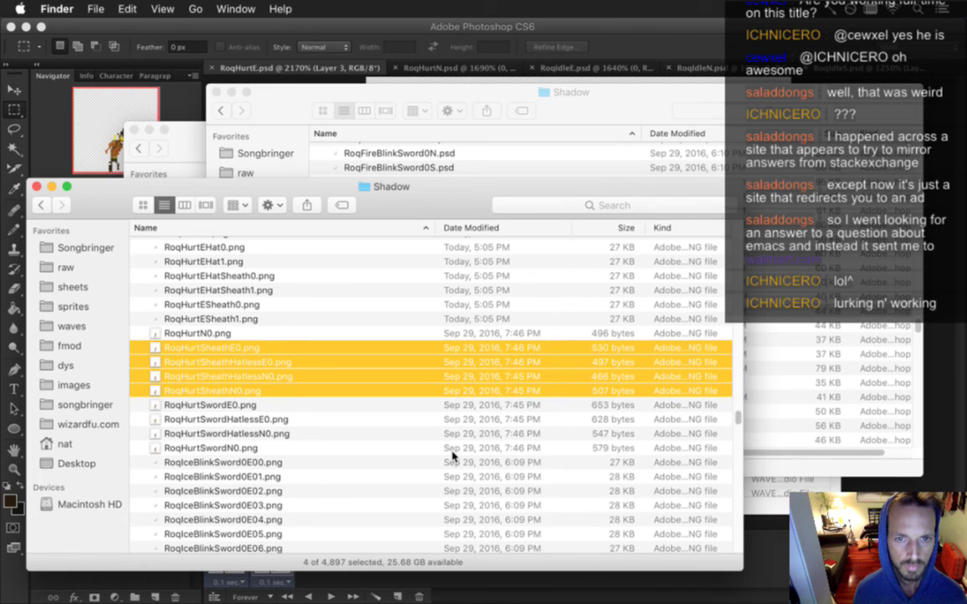
pyautogui.hotkey('shift', 'Up')
pyautogui.press('super+BackSpace')
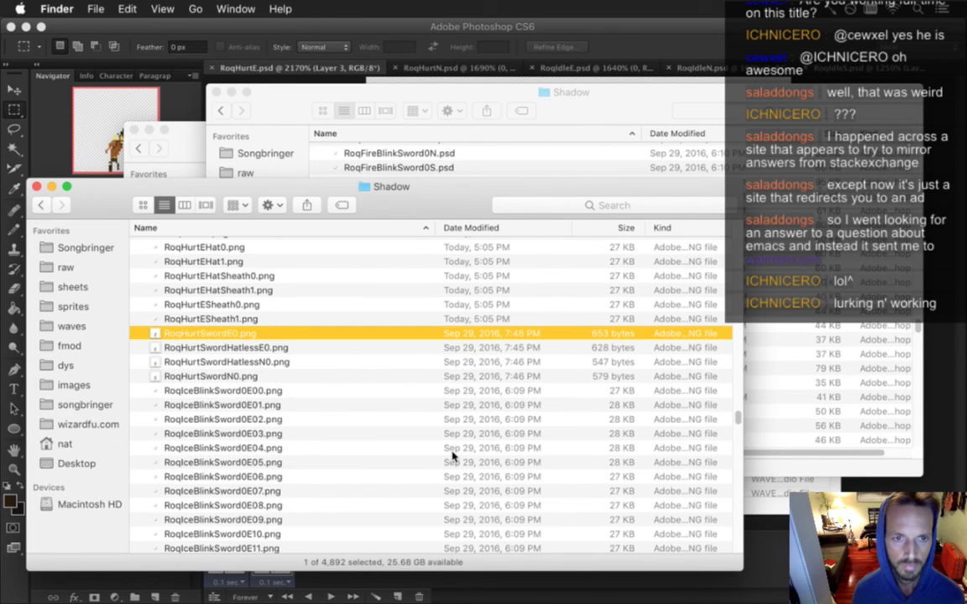
# Step: Review the remaining RoqHurt files and the neighbouring RoqFloatingSheath files in the Shadow folder
pyautogui.press('Up')
pyautogui.press('Up')
pyautogui.press('Up')
pyautogui.press('Up')
pyautogui.press('Up')
pyautogui.press('Up')
pyautogui.press('Up')
pyautogui.press('Up')
pyautogui.press('Up')
pyautogui.press('Up')
pyautogui.press('Up')
pyautogui.press('Up')
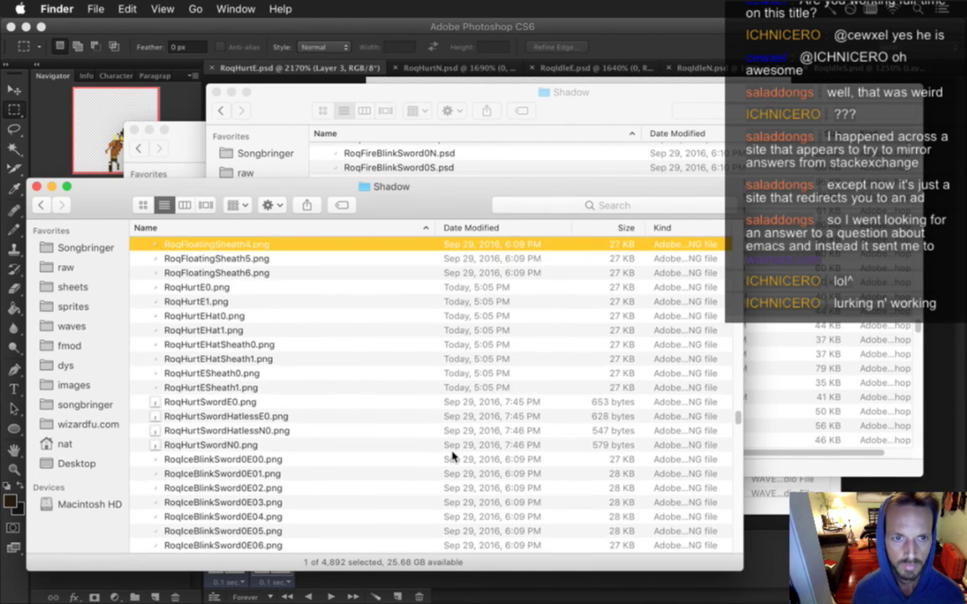
pyautogui.scroll(2, 452, 457)
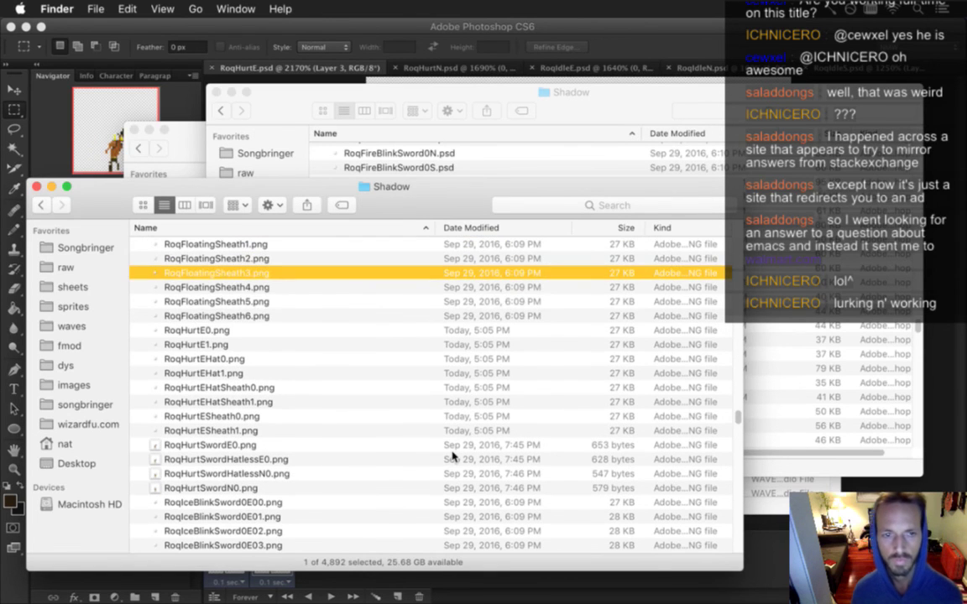
# Step: Switch to iTerm2, bring the suspended vim session to the foreground, leave it, and start a new vim session
pyautogui.press('super+Tab')
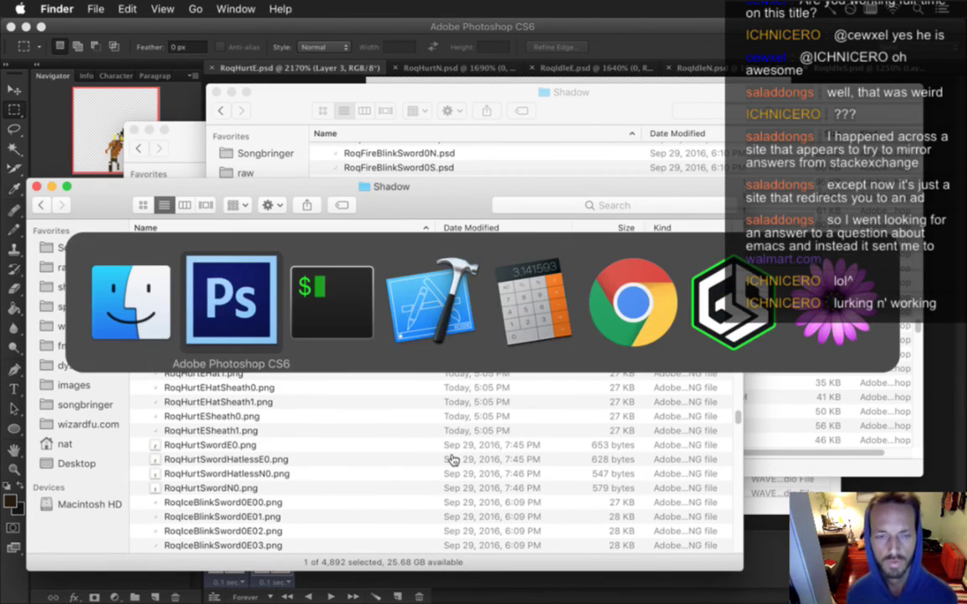
pyautogui.click(345, 338)
pyautogui.write('fg')
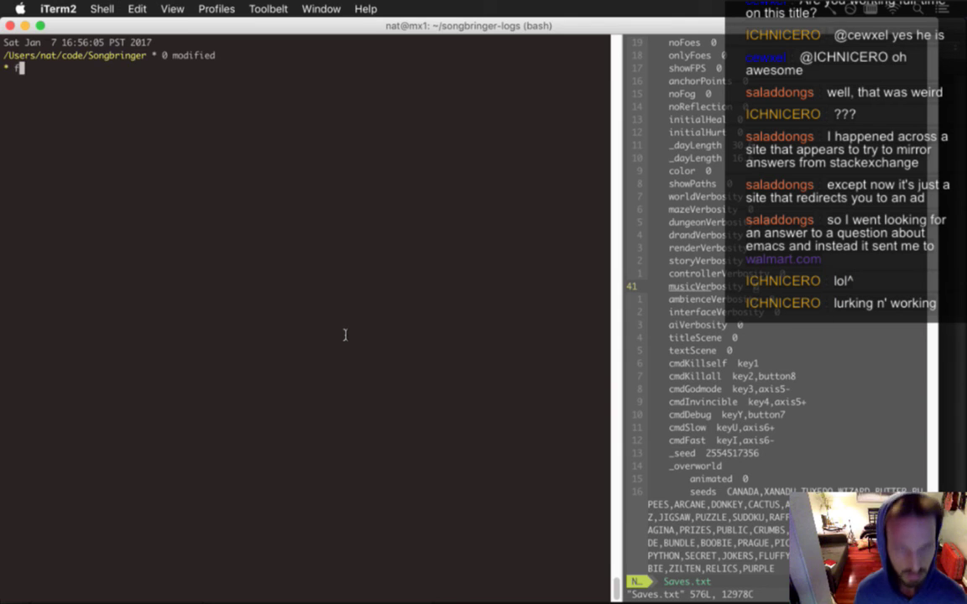
pyautogui.press('Return')
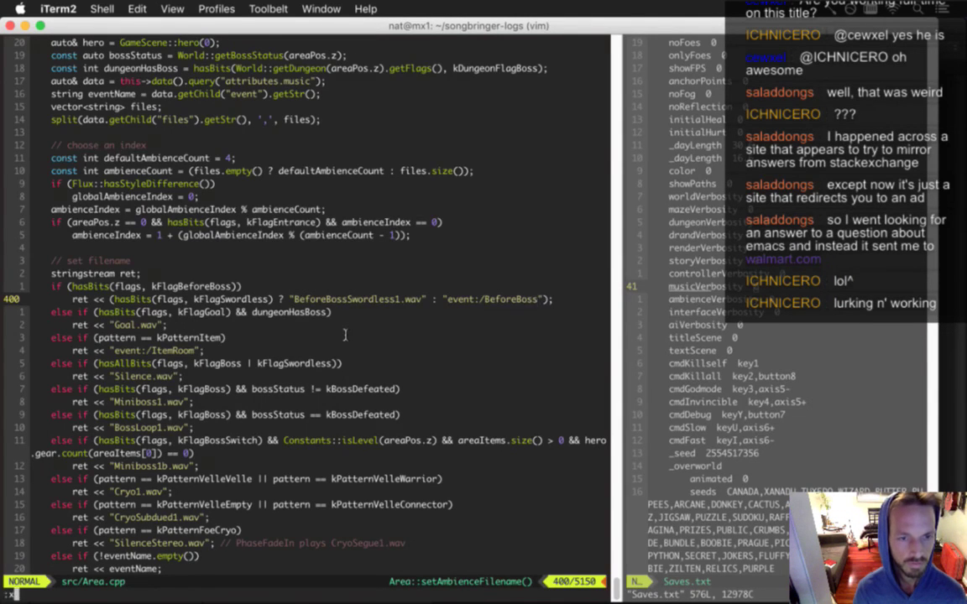
pyautogui.hotkey('ctrl', 'z')
pyautogui.write('vim')
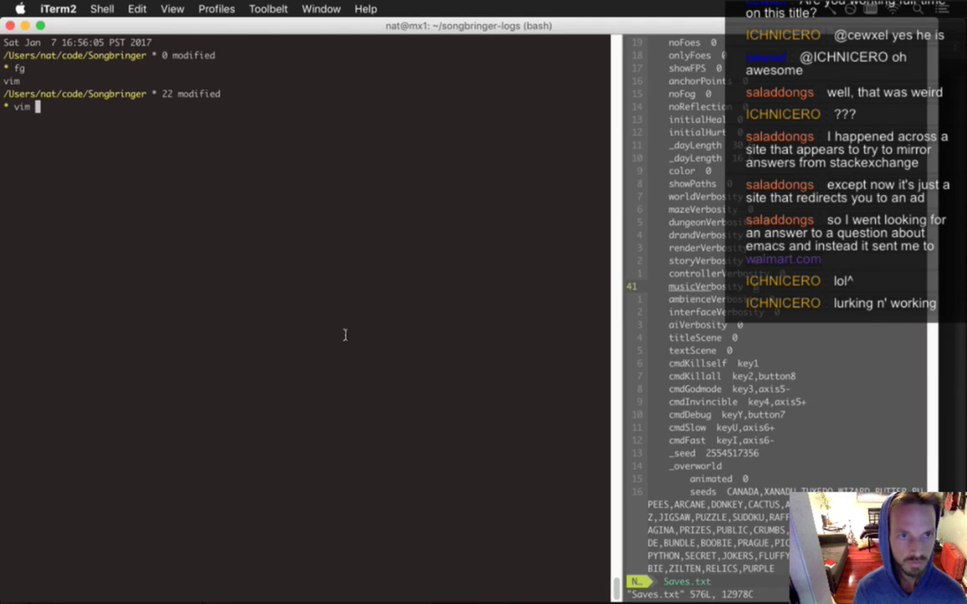
pyautogui.press('Return')
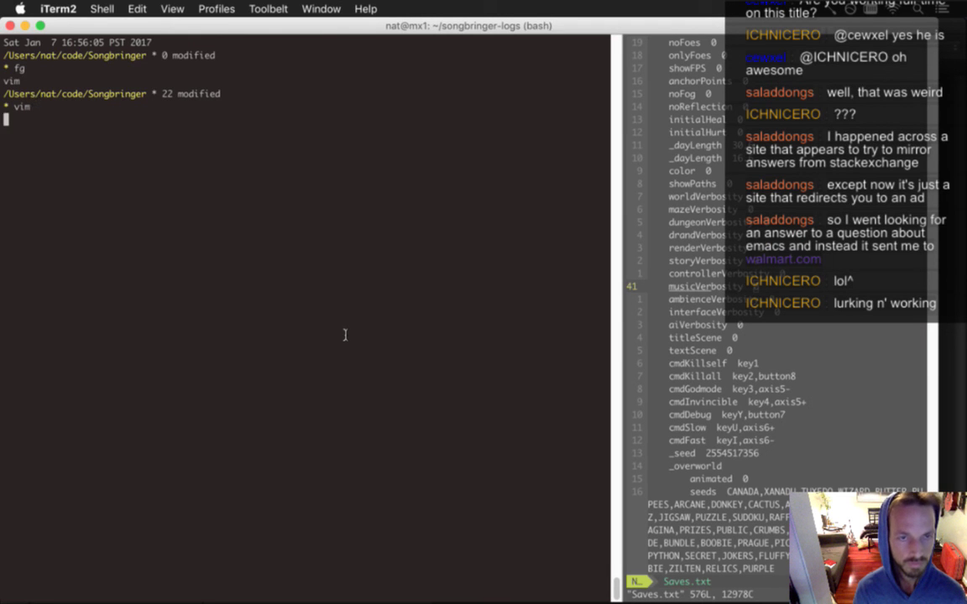
# Step: Open Roq.txt through its tag and search it for "hurt"
pyautogui.write(':tag Roq.txt')
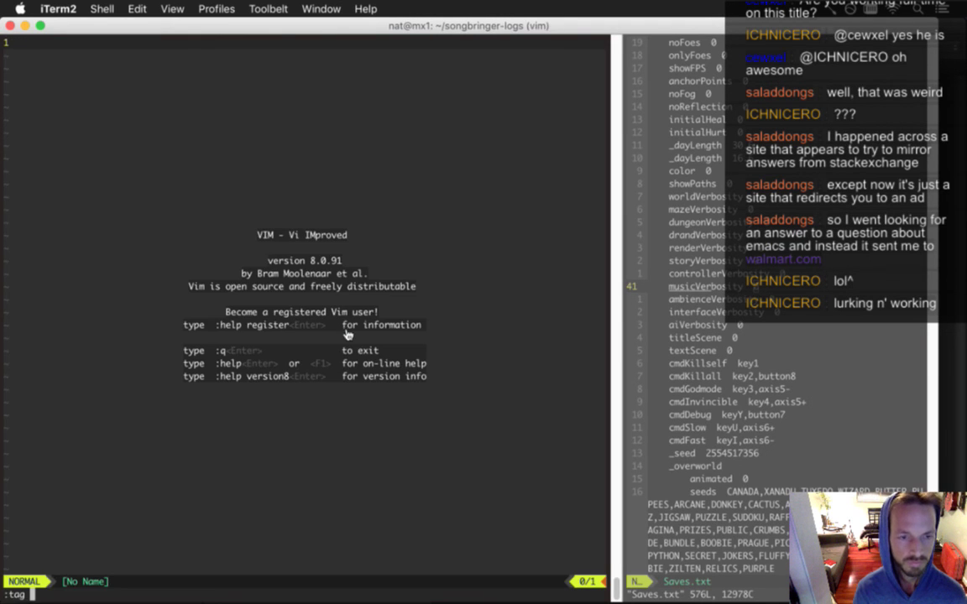
pyautogui.press('Return')
pyautogui.write('/hurt')
pyautogui.press('Return')
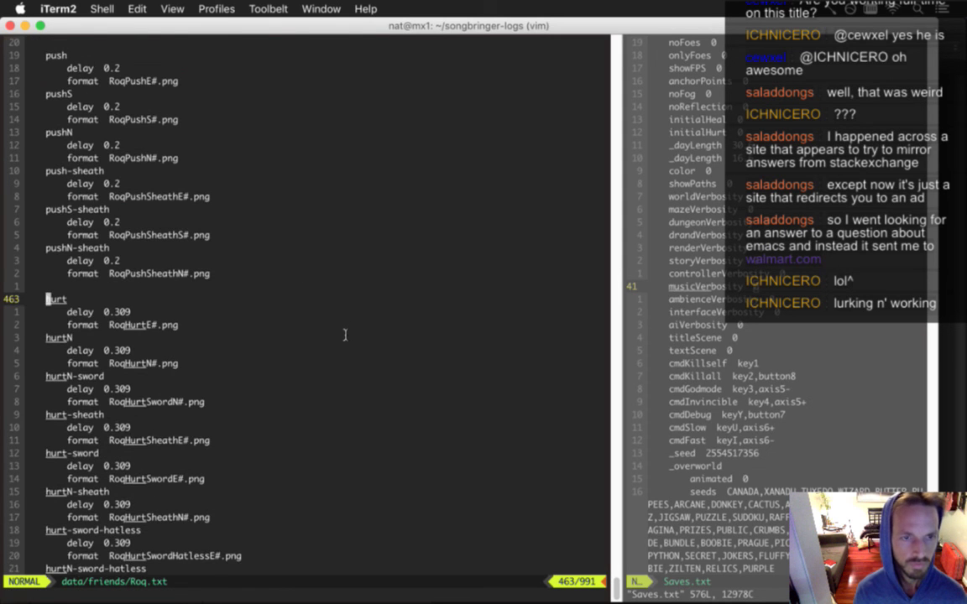
# Step: Change the hurt animation's format to RoqHurtEHat#.png
pyautogui.press('j')
pyautogui.press('j')
pyautogui.press('w')
pyautogui.press('w')
pyautogui.press('l')
pyautogui.press('l')
pyautogui.press('l')
pyautogui.press('l')
pyautogui.press('l')
pyautogui.press('l')
pyautogui.press('l')
pyautogui.press('l')
pyautogui.write('iHat')
pyautogui.press('Escape')
# Step: Change the hurtN animation's format to RoqHurtNHat#.png
pyautogui.press('j')
pyautogui.press('j')
pyautogui.press('j')
pyautogui.press('h')
pyautogui.press('h')
pyautogui.press('.')
# Step: Examine the names and formats of the remaining hurt sword, sheath and hatless entries in Roq.txt
pyautogui.press('j')
pyautogui.press('j')
pyautogui.press('j')
pyautogui.press('j')
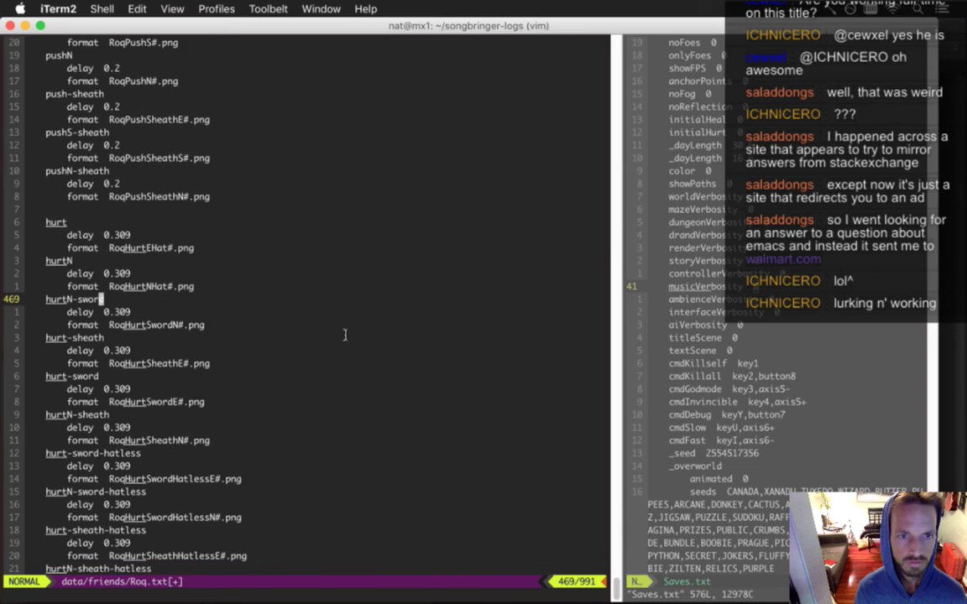
pyautogui.press('j')
pyautogui.press('j')
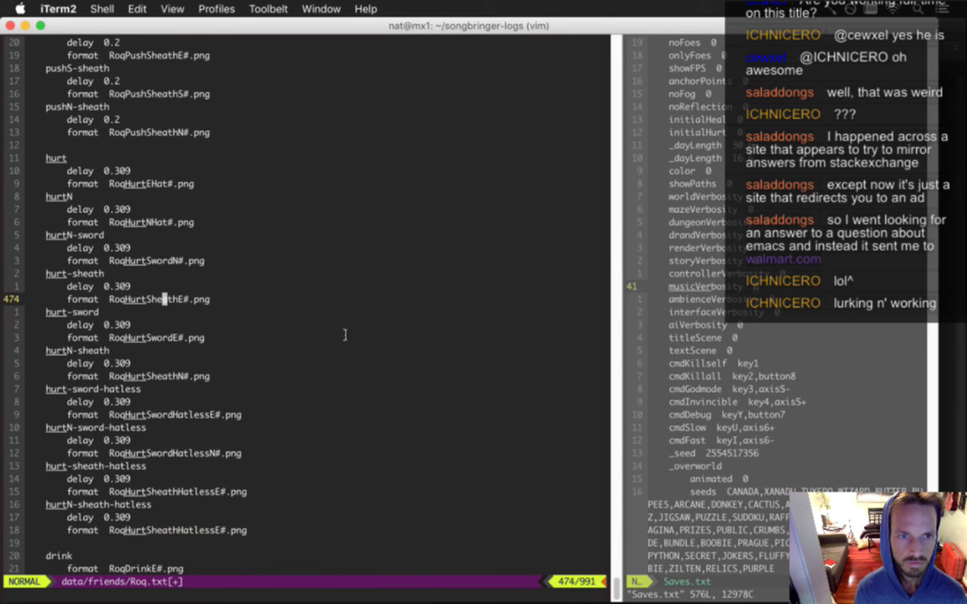
pyautogui.press('k')
pyautogui.press('k')
pyautogui.press('k')
pyautogui.press('k')
pyautogui.press('k')
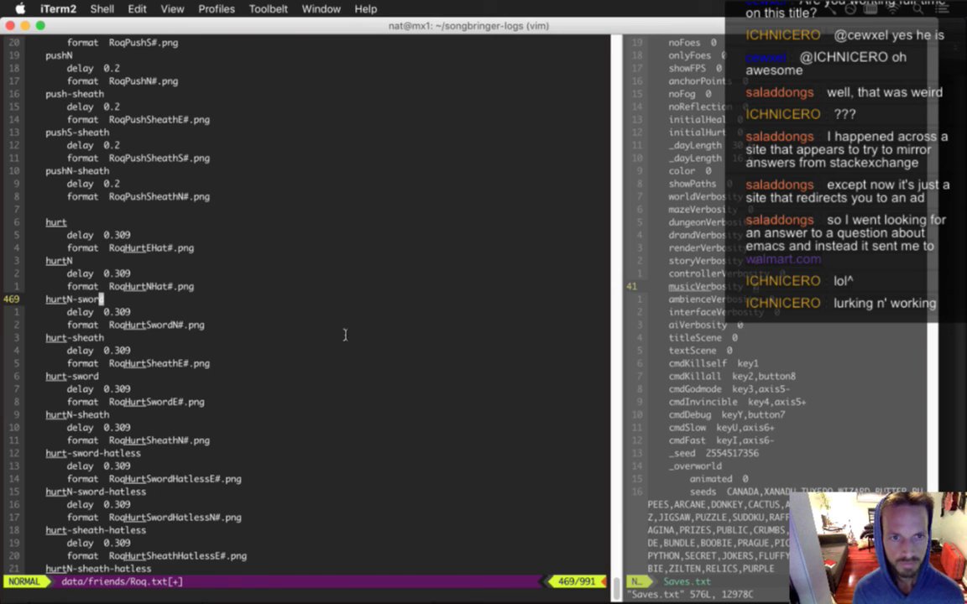
pyautogui.press('j')
pyautogui.press('j')
pyautogui.press('j')
pyautogui.press('j')
pyautogui.press('j')
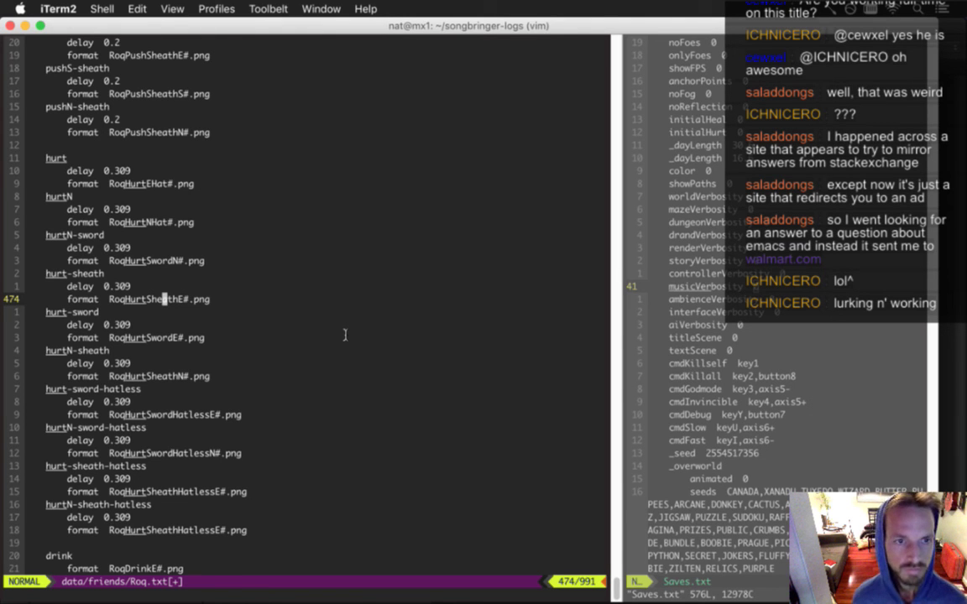
pyautogui.press('k')
pyautogui.press('k')
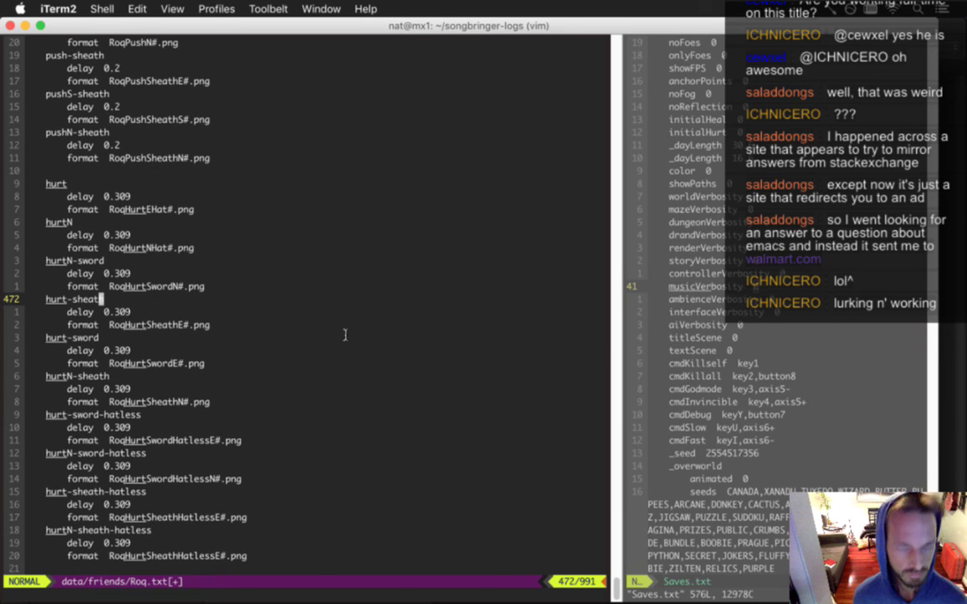
pyautogui.press('j')
pyautogui.press('j')
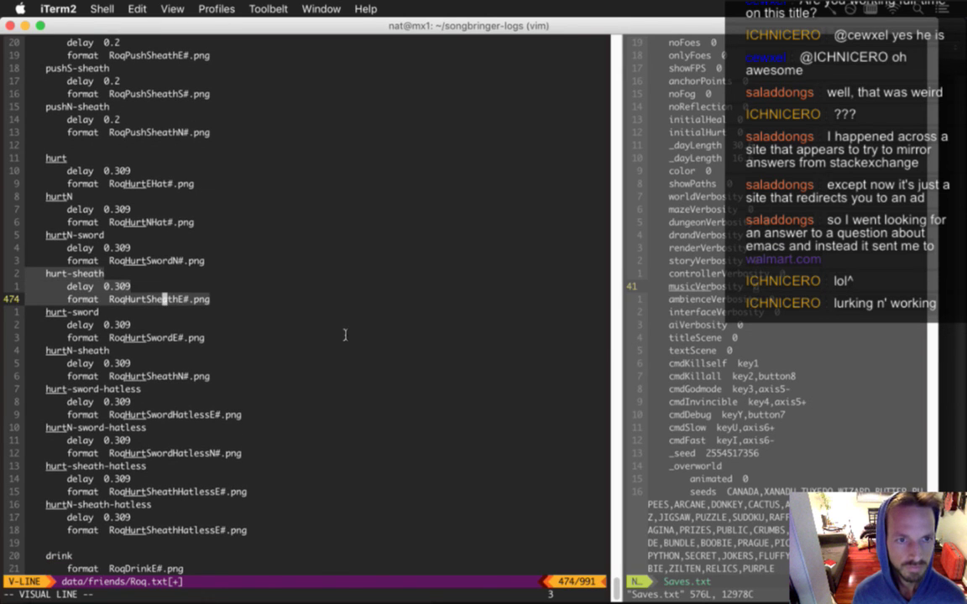
pyautogui.press('k')
pyautogui.press('k')
pyautogui.press('k')
pyautogui.press('k')
pyautogui.press('k')
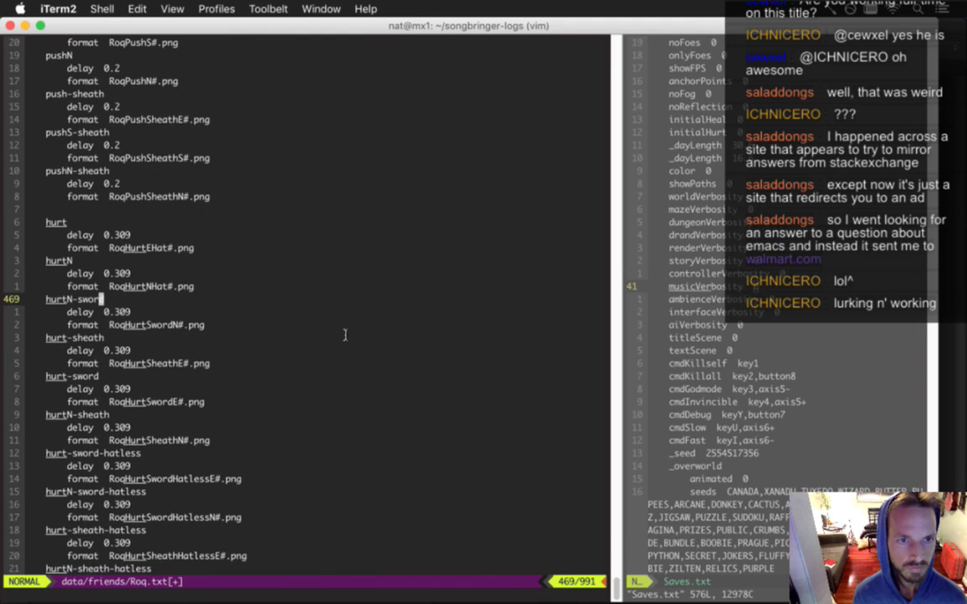
pyautogui.hotkey('shift', 'v')
pyautogui.press('j')
pyautogui.press('j')
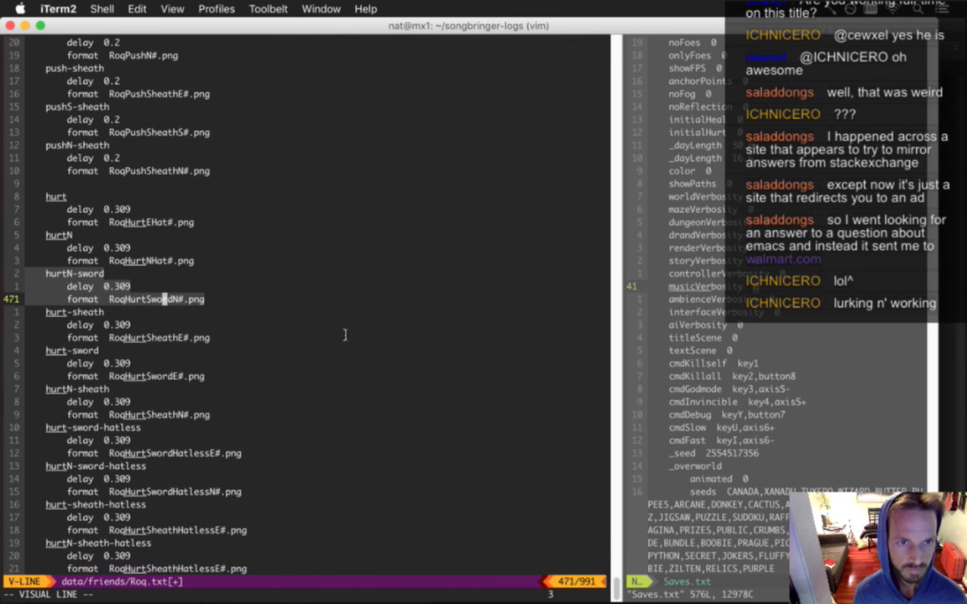
pyautogui.press('Escape')
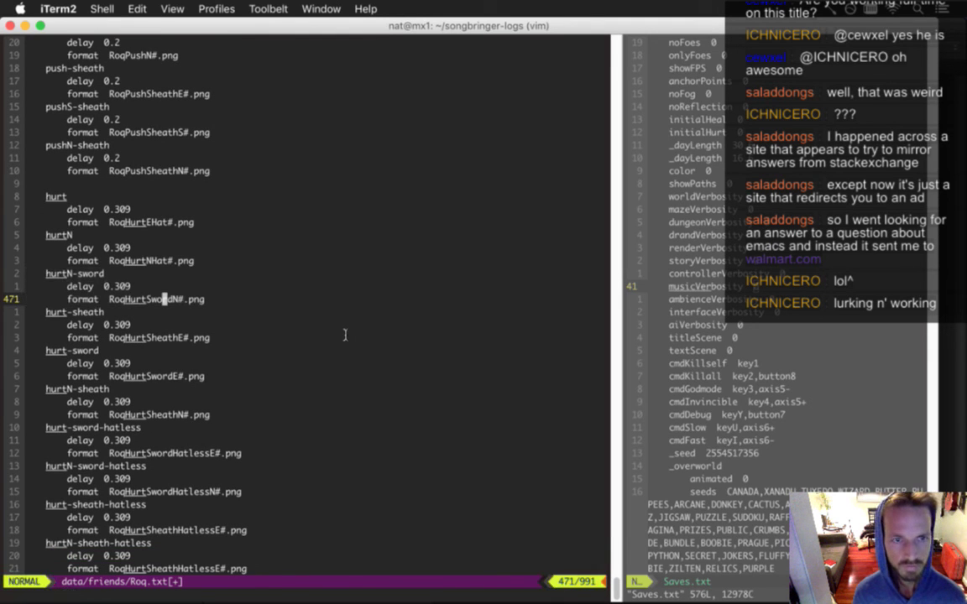
pyautogui.press('j')
pyautogui.press('j')
pyautogui.press('j')
pyautogui.press('h')
pyautogui.press('h')
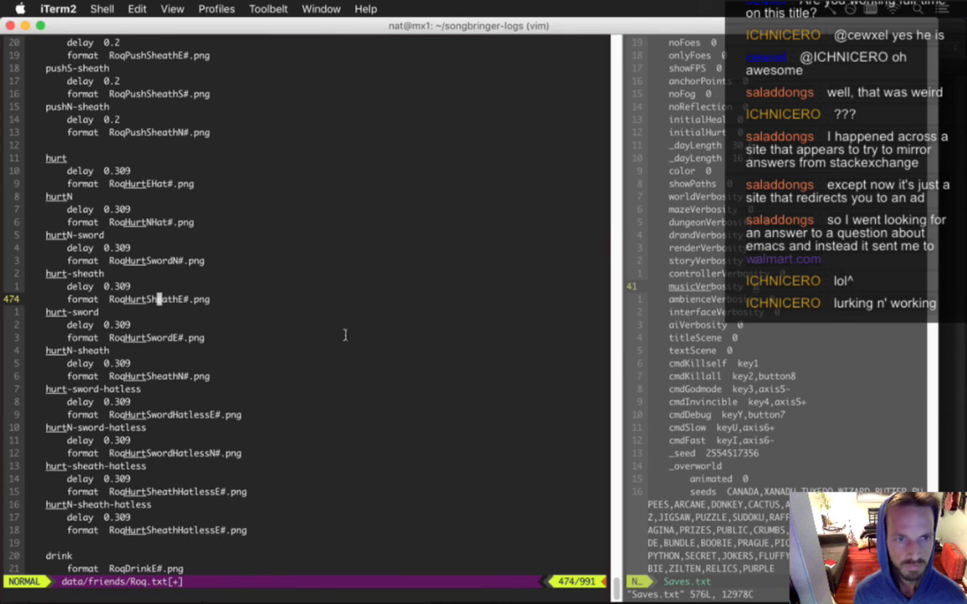
# Step: Move the three-line hurtN-sword entry to the end of the hurt block, directly after hurtN-sheath-hatless
pyautogui.press('k')
pyautogui.press('k')
pyautogui.press('k')
pyautogui.press('k')
pyautogui.press('k')
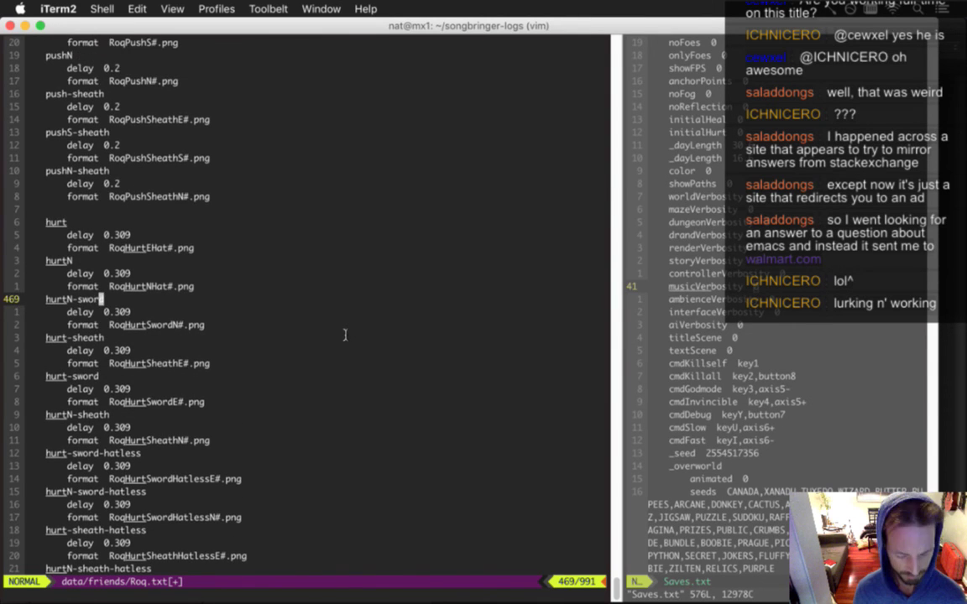
pyautogui.press('V')
pyautogui.press('j')
pyautogui.press('j')
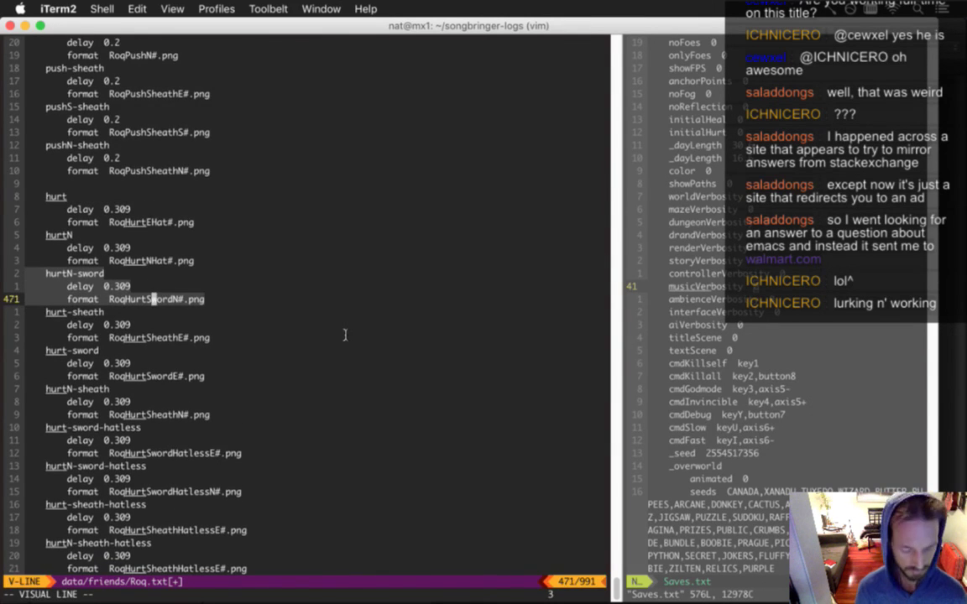
pyautogui.press('d')
pyautogui.press('j')
pyautogui.press('j')
pyautogui.press('j')
pyautogui.press('j')
pyautogui.press('j')
pyautogui.press('j')
pyautogui.press('j')
pyautogui.press('j')
pyautogui.press('j')
pyautogui.press('j')
pyautogui.press('j')
pyautogui.press('j')
pyautogui.press('j')
pyautogui.press('j')
pyautogui.press('j')
pyautogui.press('j')
pyautogui.press('j')
pyautogui.press('j')
pyautogui.press('j')
pyautogui.press('j')
pyautogui.press('j')
pyautogui.press('P')
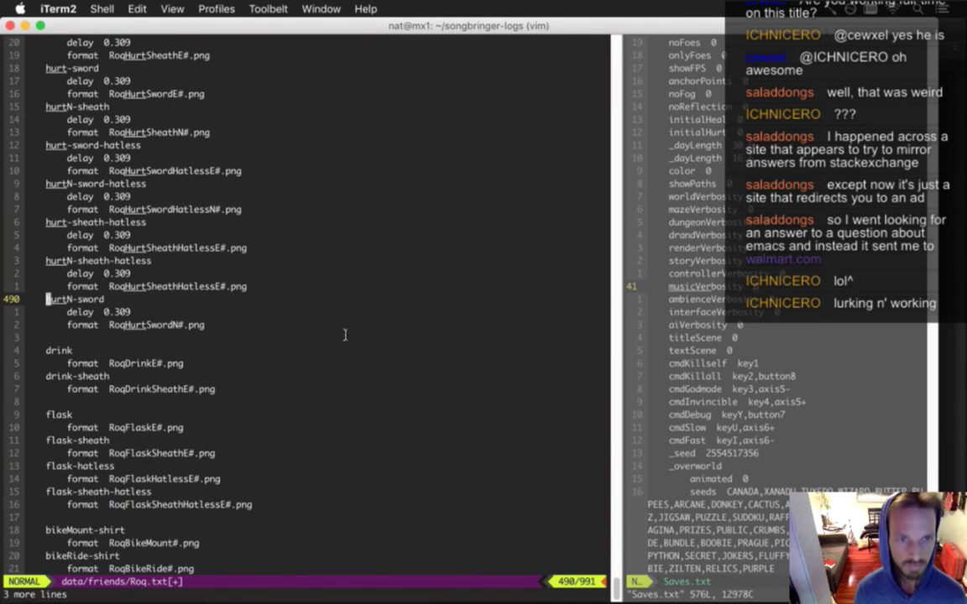
# Step: Move the three-line hurt-sword entry down between the hurtN-sheath-hatless and hurtN-sword entries
pyautogui.press('k')
pyautogui.press('k')
pyautogui.press('k')
pyautogui.press('k')
pyautogui.press('k')
pyautogui.press('k')
pyautogui.press('k')
pyautogui.press('k')
pyautogui.press('k')
pyautogui.press('k')
pyautogui.press('k')
pyautogui.press('k')
pyautogui.press('k')
pyautogui.press('k')
pyautogui.press('k')
pyautogui.press('k')
pyautogui.press('k')
pyautogui.press('k')
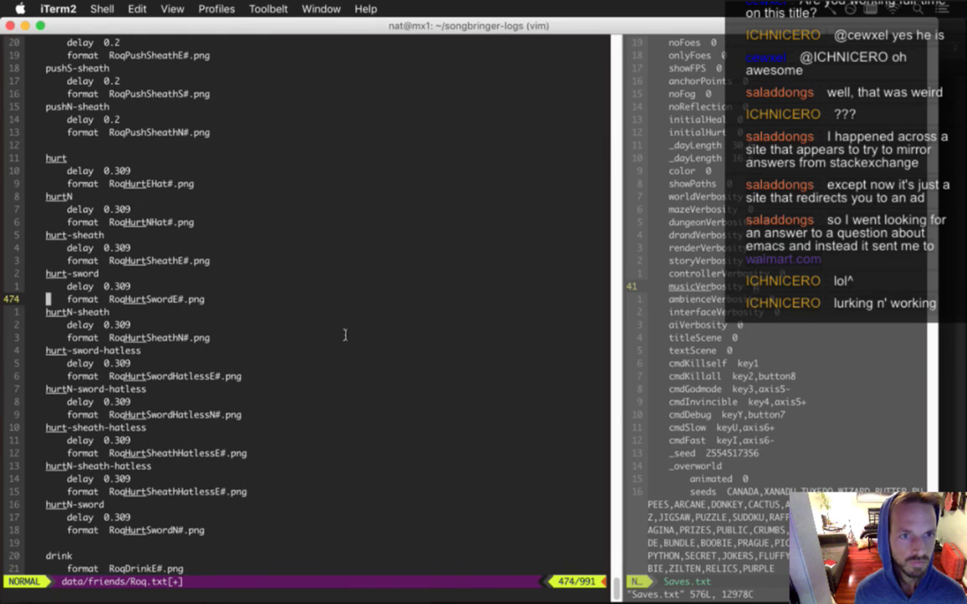
pyautogui.press('V')
pyautogui.press('j')
pyautogui.press('j')
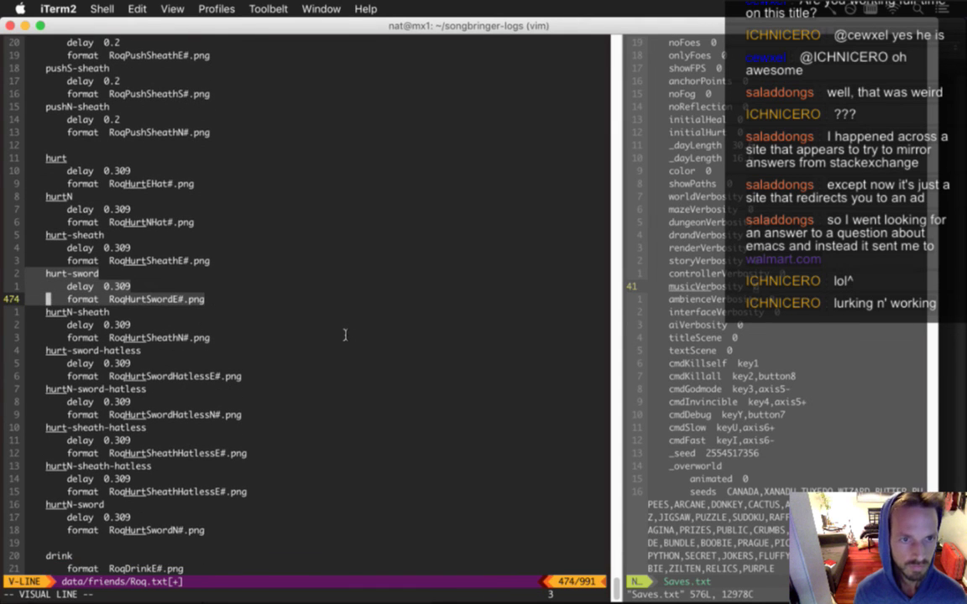
pyautogui.press('d')
pyautogui.press('j')
pyautogui.press('j')
pyautogui.press('j')
pyautogui.press('j')
pyautogui.press('j')
pyautogui.press('j')
pyautogui.press('j')
pyautogui.press('j')
pyautogui.press('j')
pyautogui.press('j')
pyautogui.press('j')
pyautogui.press('j')
pyautogui.press('j')
pyautogui.press('j')
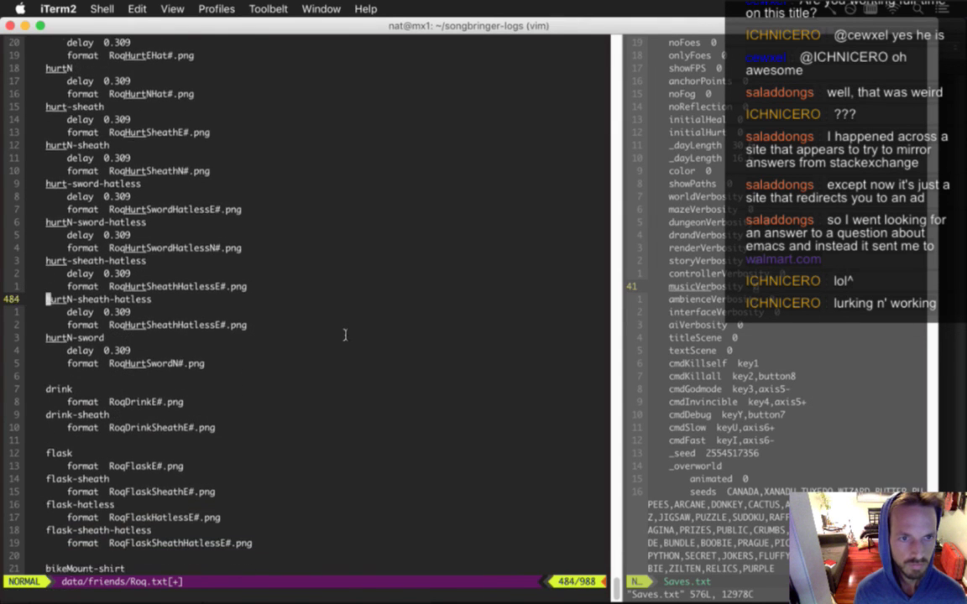
pyautogui.press('j')
pyautogui.press('P')
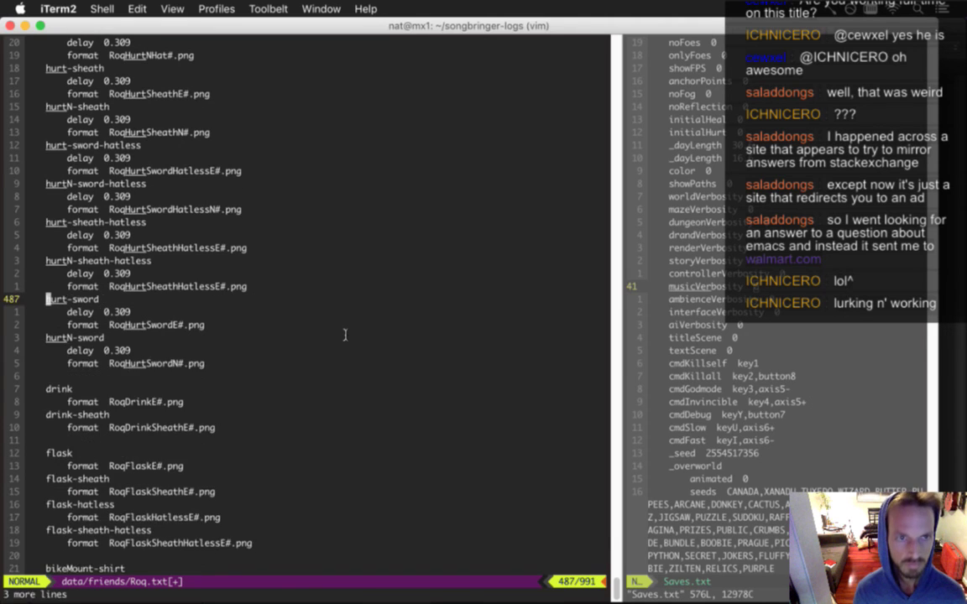
# Step: Move the hurt-sword-hatless and hurtN-sword-hatless entries together to the end of the hurt block, after hurtN-sword
pyautogui.press('k')
pyautogui.press('k')
pyautogui.press('k')
pyautogui.press('k')
pyautogui.press('k')
pyautogui.press('k')
pyautogui.press('k')
pyautogui.press('k')
pyautogui.press('k')
pyautogui.press('k')
pyautogui.press('k')
pyautogui.press('k')
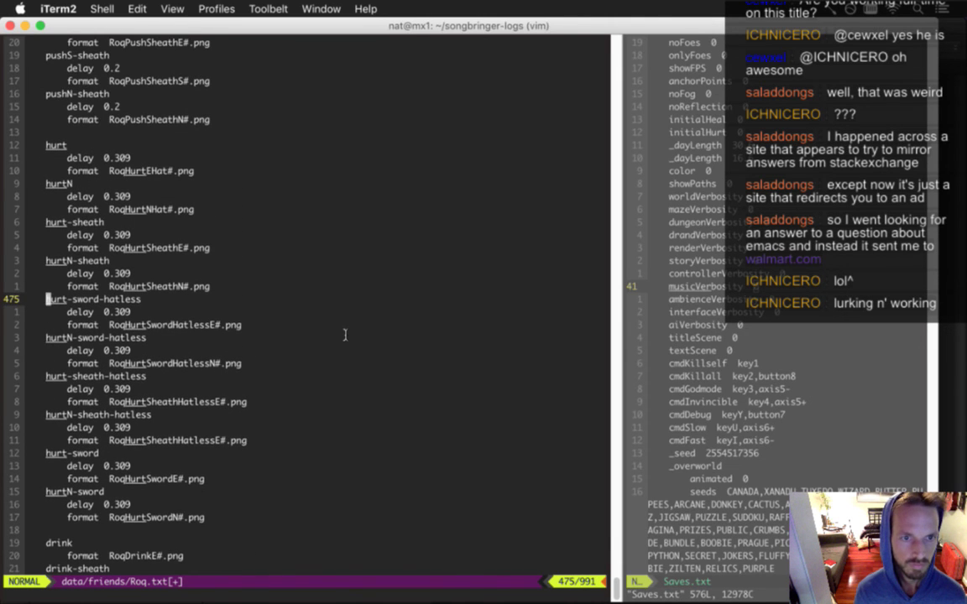
pyautogui.press('V')
pyautogui.press('j')
pyautogui.press('j')
pyautogui.press('j')
pyautogui.press('j')
pyautogui.press('j')
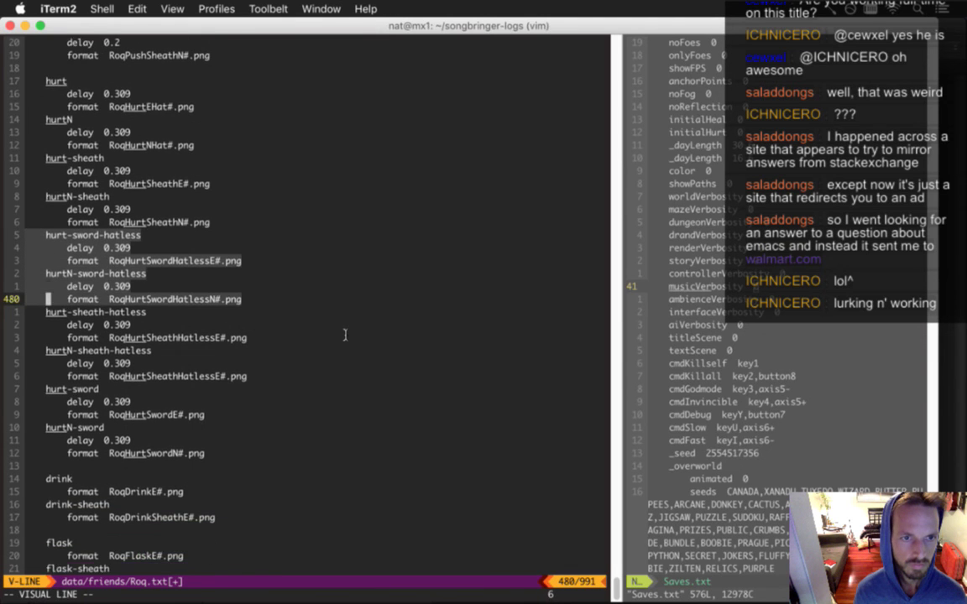
pyautogui.press('d')
pyautogui.press('j')
pyautogui.press('j')
pyautogui.press('j')
pyautogui.press('j')
pyautogui.press('j')
pyautogui.press('j')
pyautogui.press('j')
pyautogui.press('j')
pyautogui.press('j')
pyautogui.press('j')
pyautogui.press('j')
pyautogui.press('j')
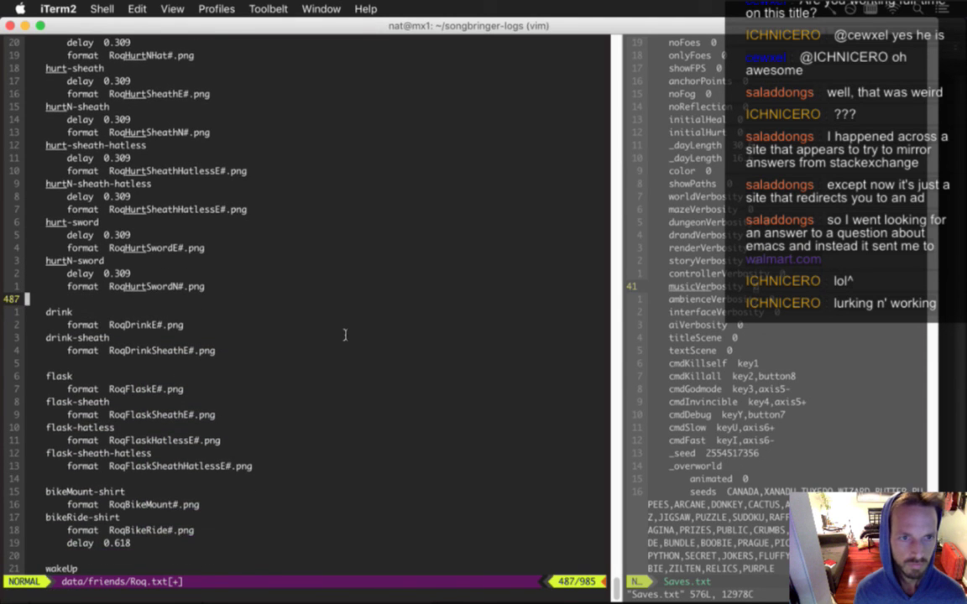
pyautogui.press('k')
pyautogui.press('j')
pyautogui.hotkey('shift', 'p')
# Step: Remove "Sheath" from the hurt-sheath animation's format so it reads RoqHurtE#.png
pyautogui.press('k')
pyautogui.press('k')
pyautogui.press('k')
pyautogui.press('k')
pyautogui.press('k')
pyautogui.press('k')
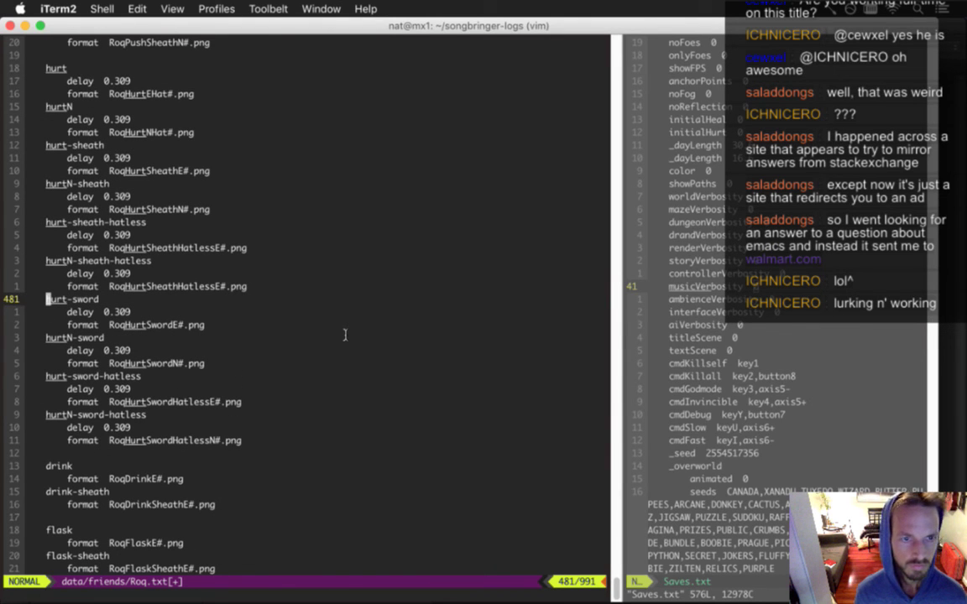
pyautogui.press('k')
pyautogui.press('k')
pyautogui.press('k')
pyautogui.press('k')
pyautogui.press('k')
pyautogui.press('k')
pyautogui.press('k')
pyautogui.press('k')
pyautogui.press('k')
pyautogui.press('k')
pyautogui.press('w')
pyautogui.press('w')
pyautogui.press('l')
pyautogui.press('l')
pyautogui.press('l')
pyautogui.press('l')
pyautogui.press('l')
pyautogui.press('l')
pyautogui.press('l')
pyautogui.press('l')
pyautogui.press('l')
pyautogui.press('h')
pyautogui.press('d')
pyautogui.press('t')
pyautogui.hotkey('shift', 'e')
# Step: Remove "Sheath" from the hurtN-sheath animation's format so it reads RoqHurtN#.png
pyautogui.press('j')
pyautogui.press('j')
pyautogui.press('j')
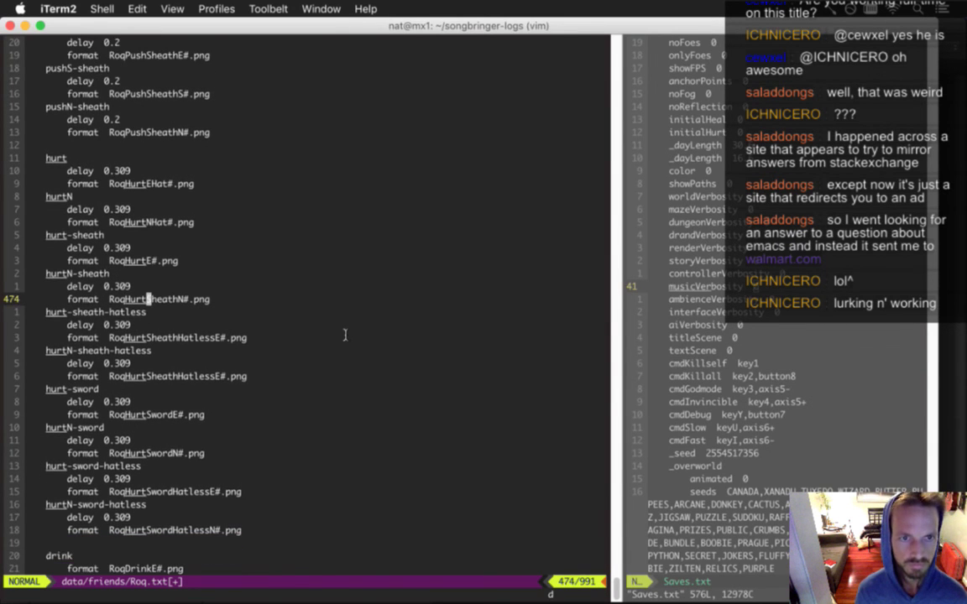
pyautogui.press('.')
# Step: Add "HatSheath" to the hurt-sheath animation's format so it reads RoqHurtEHatSheath#.png
pyautogui.press('k')
pyautogui.press('k')
pyautogui.press('k')
pyautogui.press('l')
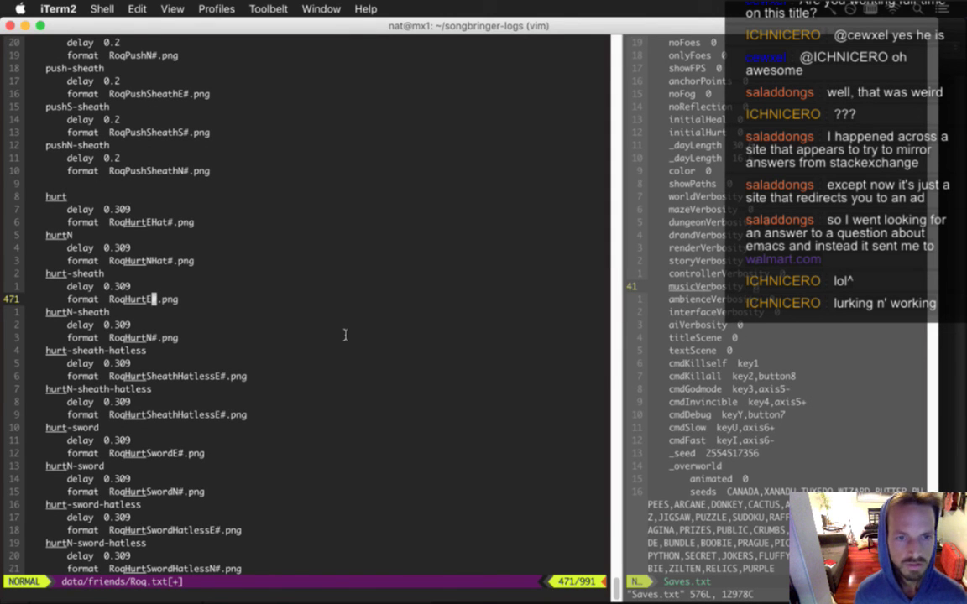
pyautogui.press('i')
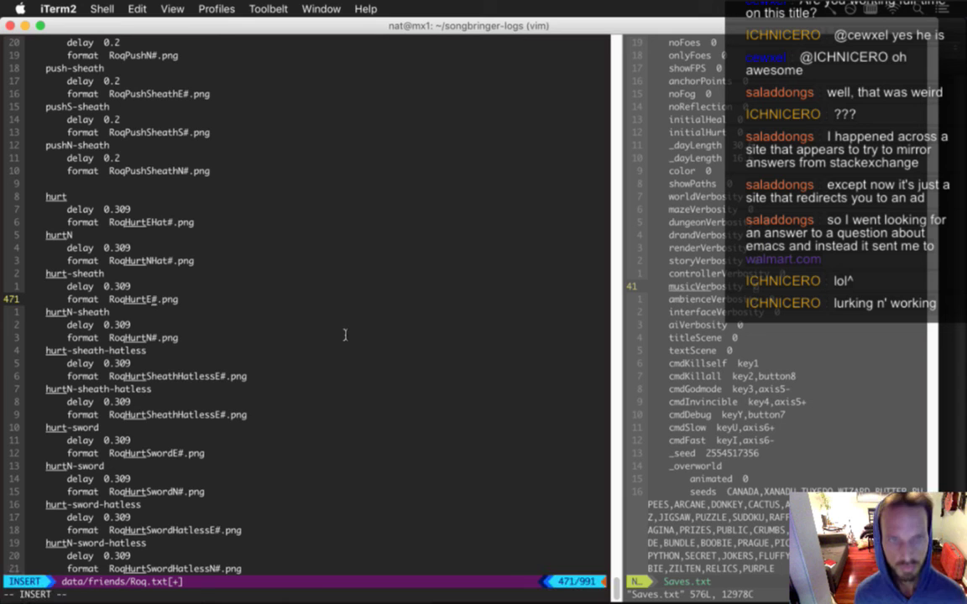
pyautogui.write('HatSheath')
pyautogui.press('Escape')
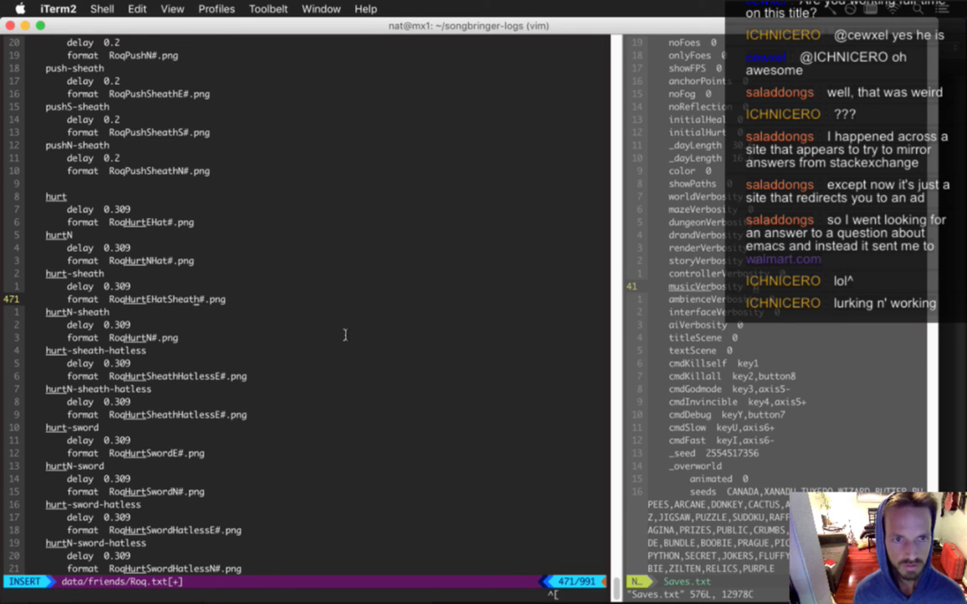
# Step: Change the hurtN-sheath animation's format to RoqHurtNHatSheath#.png and save Roq.txt
pyautogui.press('j')
pyautogui.press('j')
pyautogui.press('j')
pyautogui.press('h')
pyautogui.press('h')
pyautogui.press('h')
pyautogui.press('h')
pyautogui.write('iHatSheath')
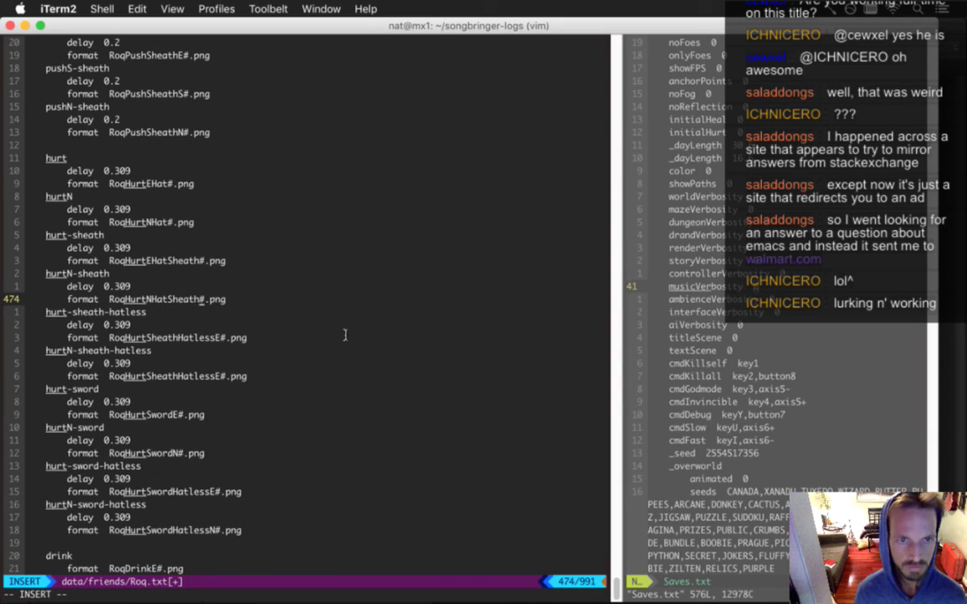
pyautogui.press('Escape')
pyautogui.write(':w')
pyautogui.press('Return')
# Step: Strip "Sheath" and "Hatless" from the hurt-sheath-hatless animation's format so it reads RoqHurtE#.png
pyautogui.press('j')
pyautogui.press('j')
pyautogui.press('j')
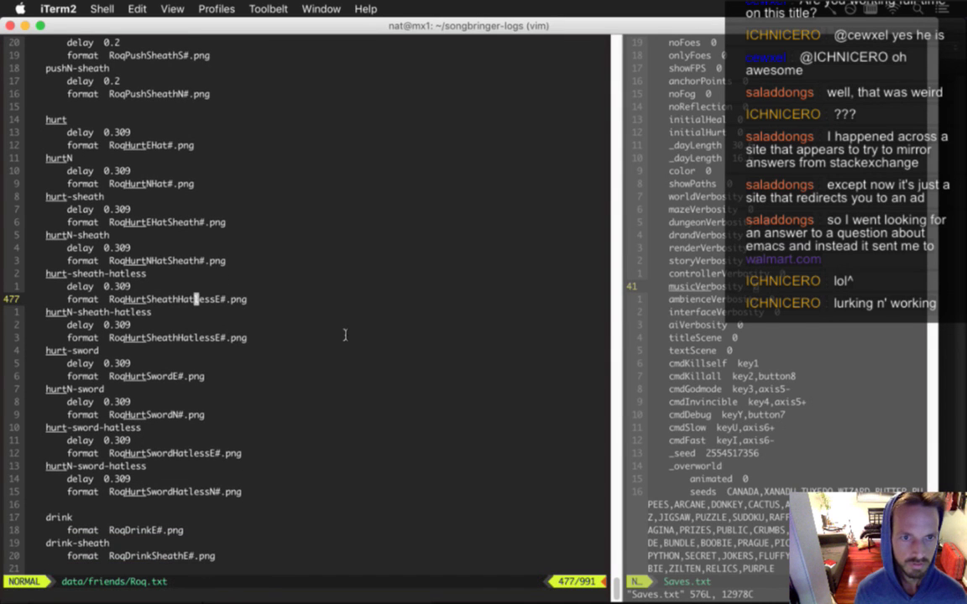
pyautogui.press('h')
pyautogui.press('h')
pyautogui.press('h')
pyautogui.press('h')
pyautogui.press('h')
pyautogui.press('h')
pyautogui.press('h')
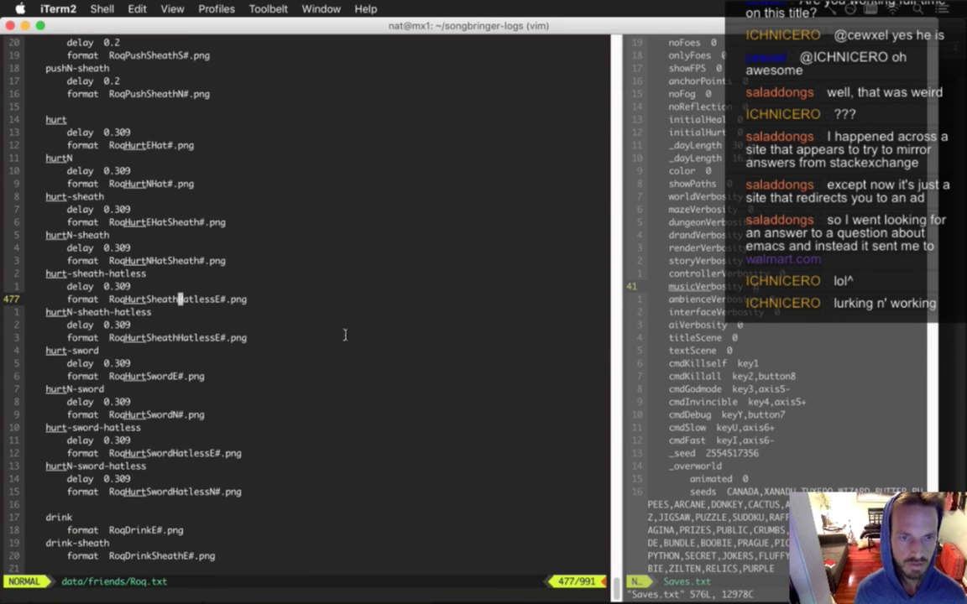
pyautogui.press('c')
pyautogui.press('t')
pyautogui.press('#')
pyautogui.press('Escape')
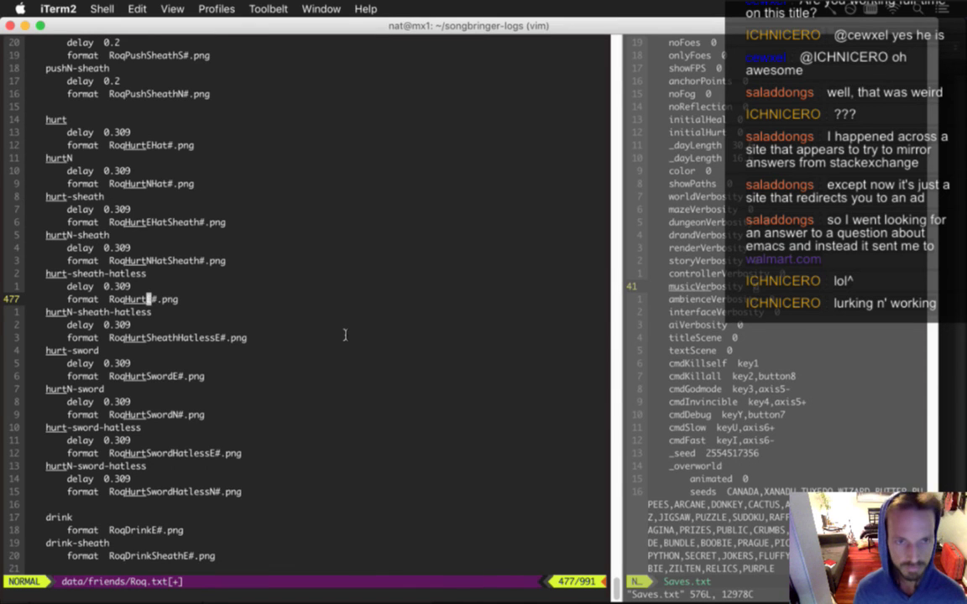
# Step: Change the hurtN-sheath-hatless animation's format to RoqHurtNSheath#.png
pyautogui.press('j')
pyautogui.press('j')
pyautogui.press('j')
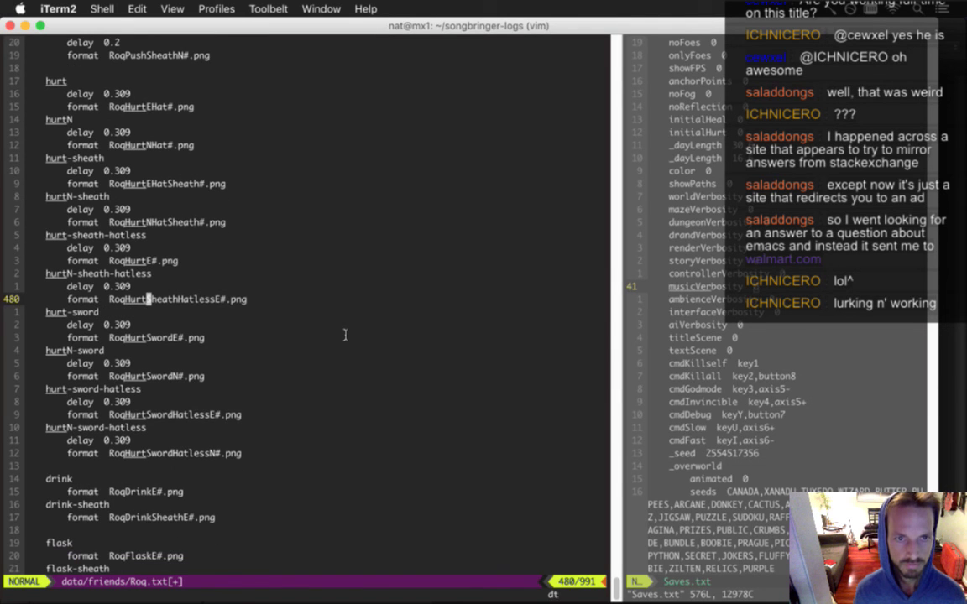
pyautogui.press('.')
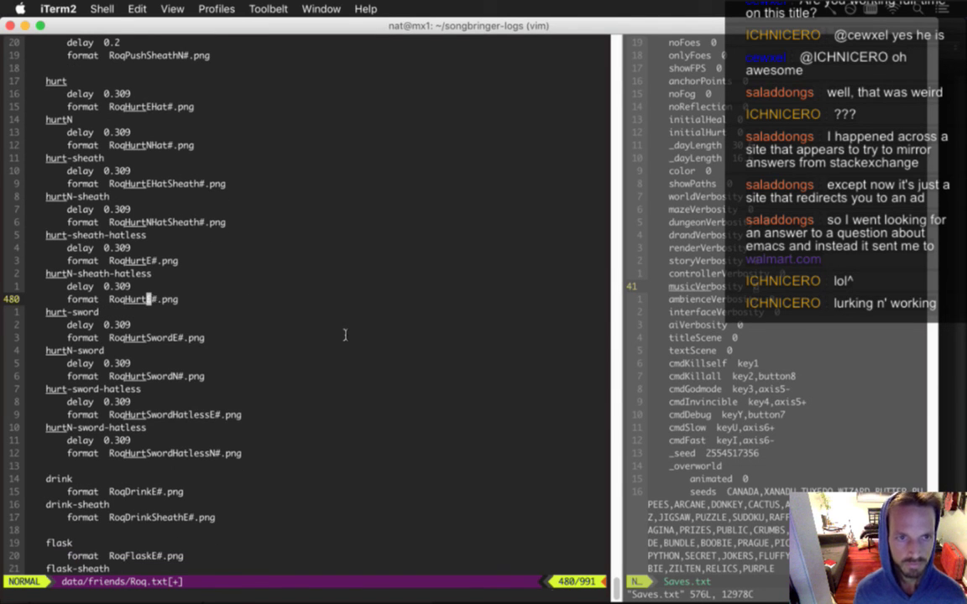
pyautogui.press('x')
pyautogui.press('i')
pyautogui.write('NSheath')
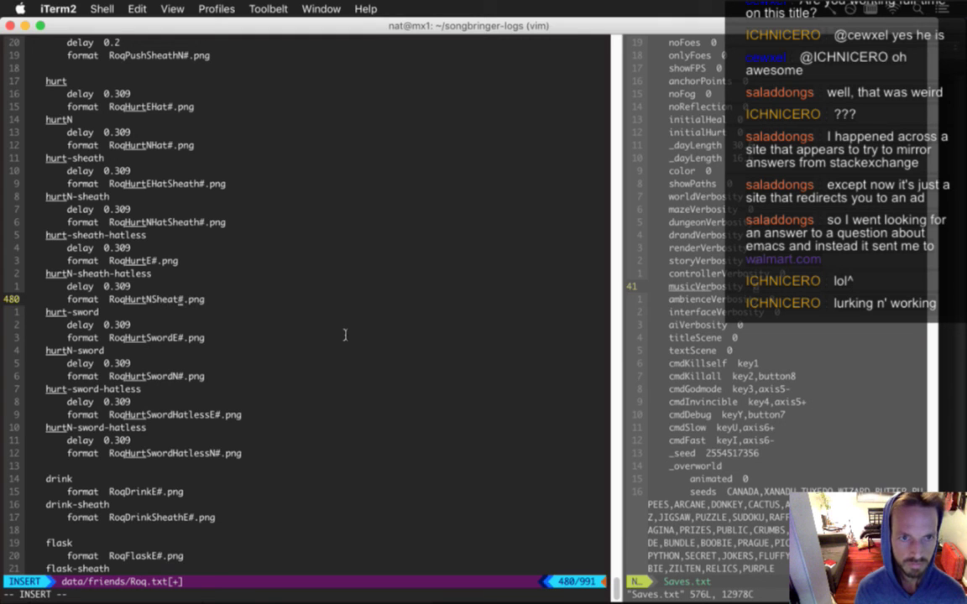
pyautogui.press('Escape')
# Step: Add "Sheath" to the hurt-sheath-hatless animation's format so it reads RoqHurtESheath#.png, and save the file
pyautogui.press('k')
pyautogui.press('k')
pyautogui.press('k')
pyautogui.press('h')
pyautogui.press('h')
pyautogui.press('h')
pyautogui.press('h')
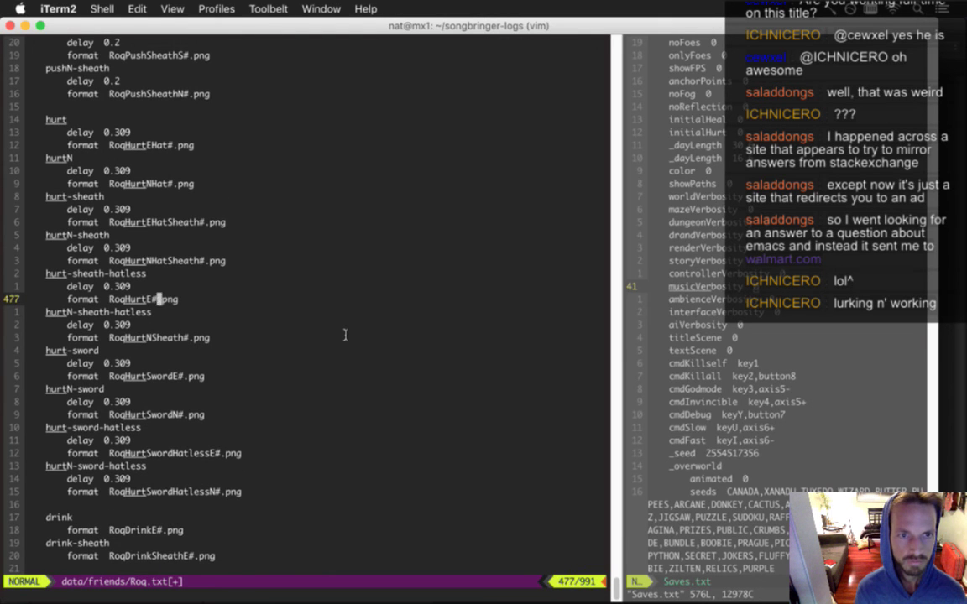
pyautogui.write('iSheath')
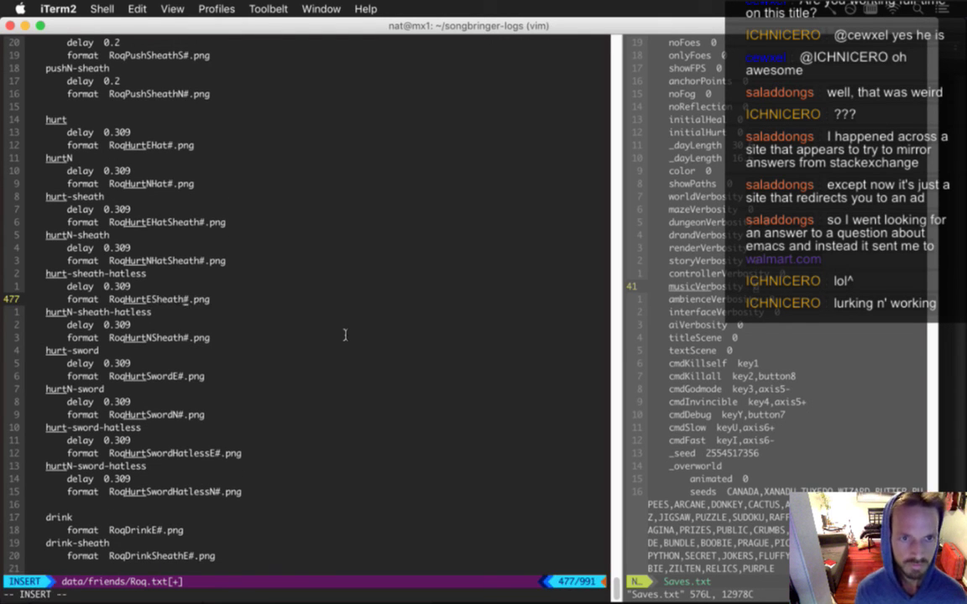
pyautogui.press('Escape')
pyautogui.write(':w')
pyautogui.press('Return')
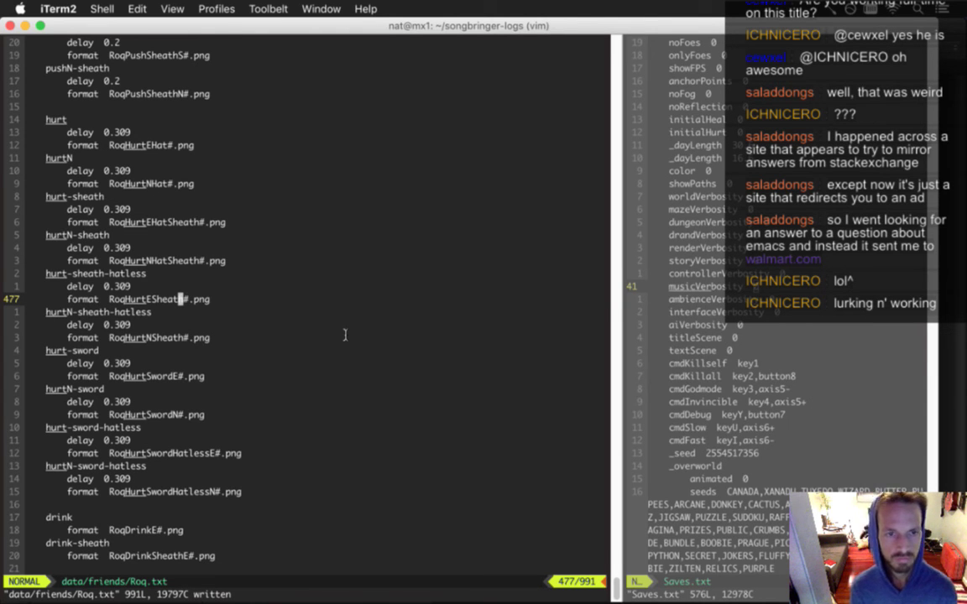
# Step: Try removing "Sheath" from the formats of the hurt-sheath-hatless and hurtN-sheath-hatless animations
pyautogui.press('h')
pyautogui.press('h')
pyautogui.press('h')
pyautogui.press('h')
pyautogui.press('h')
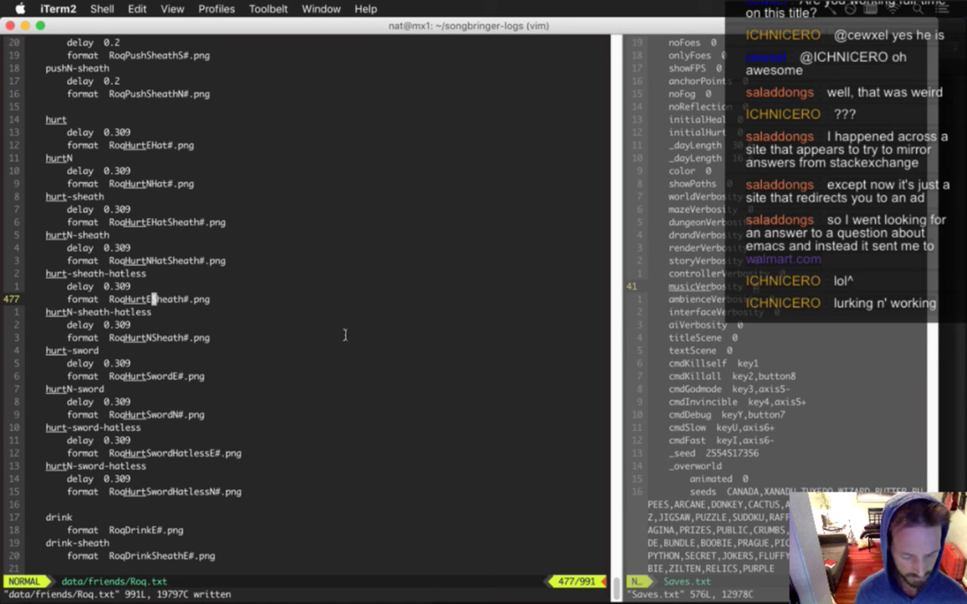
pyautogui.press('d')
pyautogui.press('t')
pyautogui.press('.')
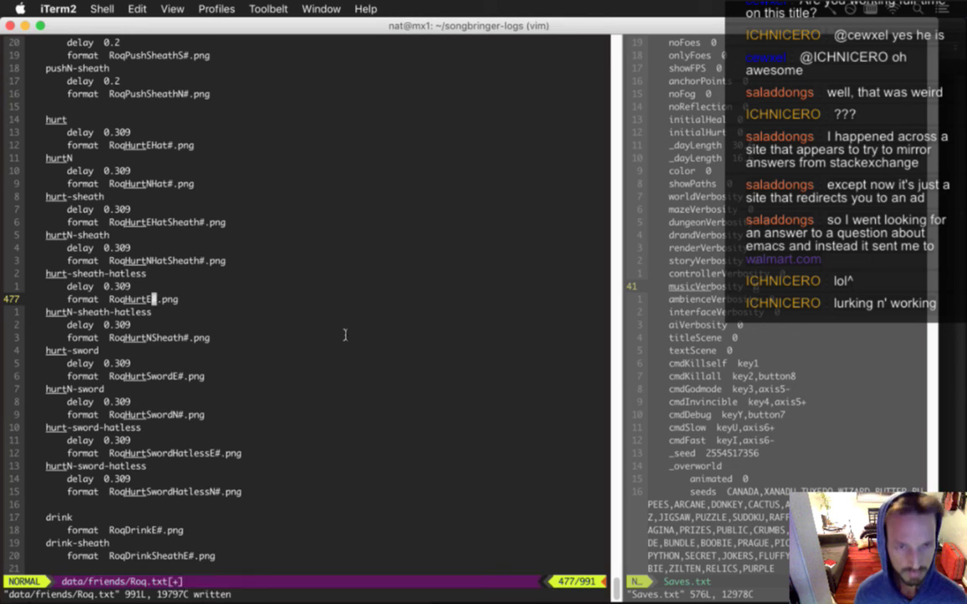
pyautogui.press('j')
pyautogui.press('j')
pyautogui.press('j')
pyautogui.press('.')
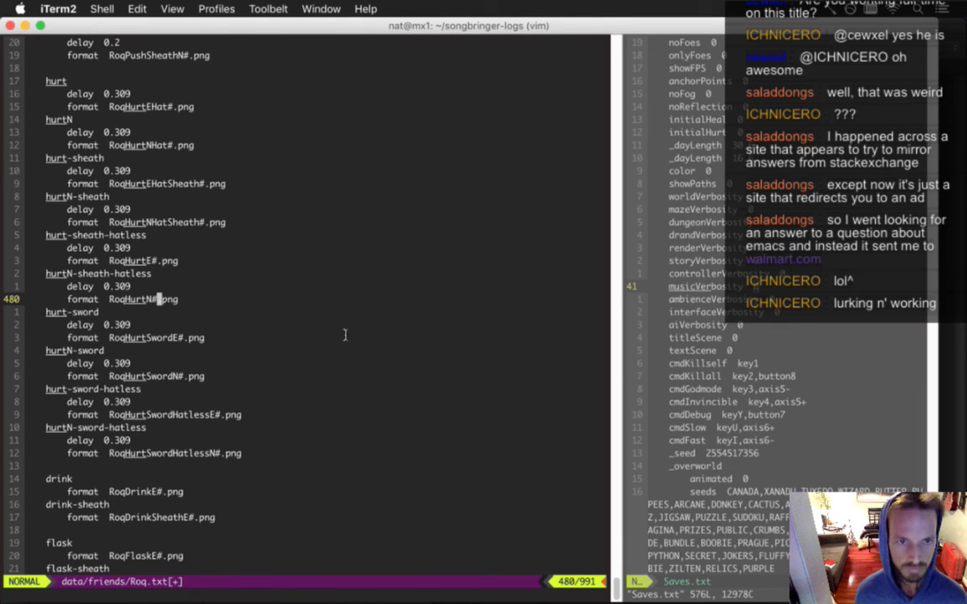
# Step: Restore "Sheath" in the hurtN-sheath-hatless and hurt-sheath-hatless formats and save Roq.txt
pyautogui.press('h')
pyautogui.press('u')
pyautogui.press('j')
pyautogui.press('j')
pyautogui.press('k')
pyautogui.press('k')
pyautogui.press('k')
pyautogui.press('k')
pyautogui.press('k')
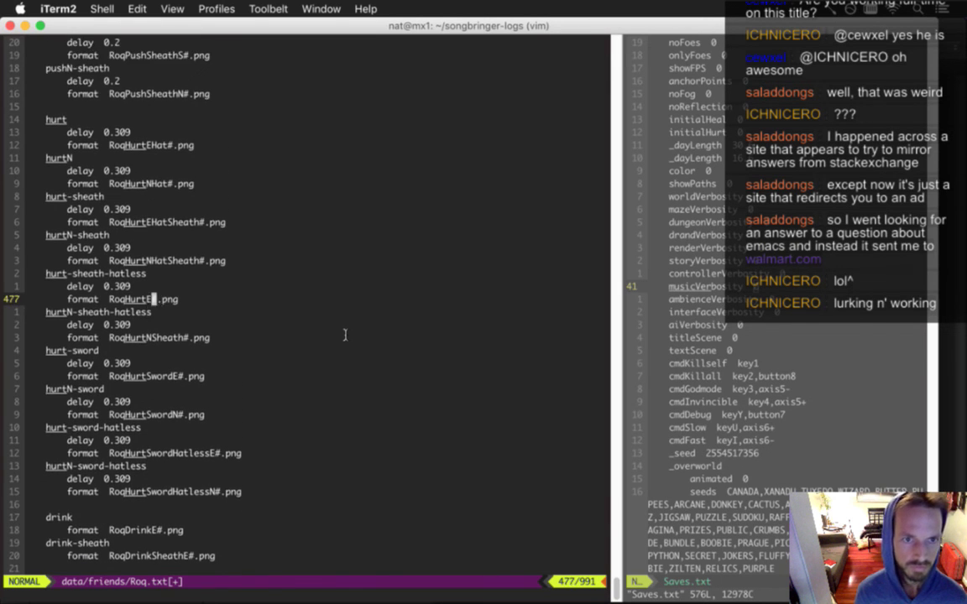
pyautogui.write('P')
pyautogui.write(':w')
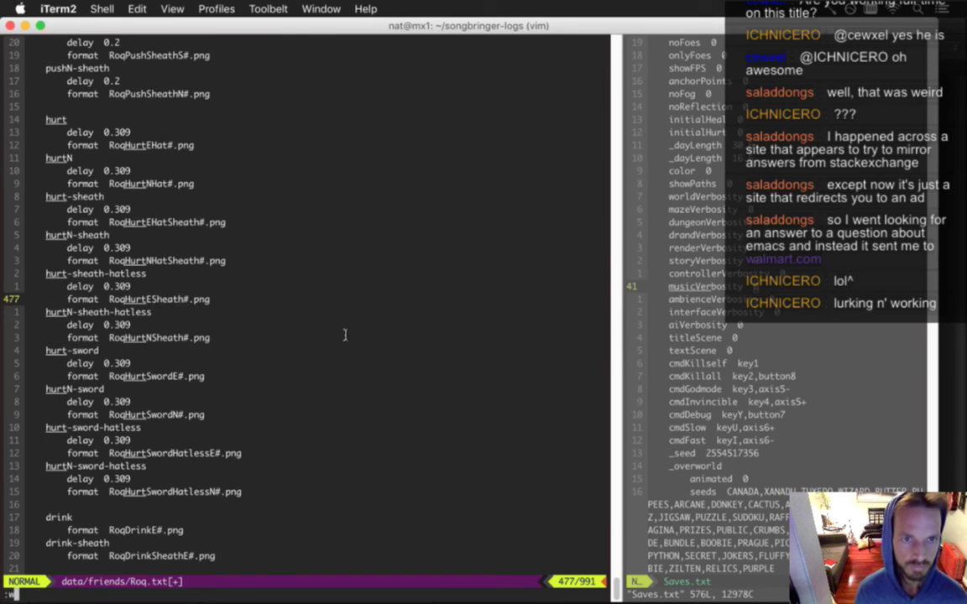
pyautogui.press('Return')
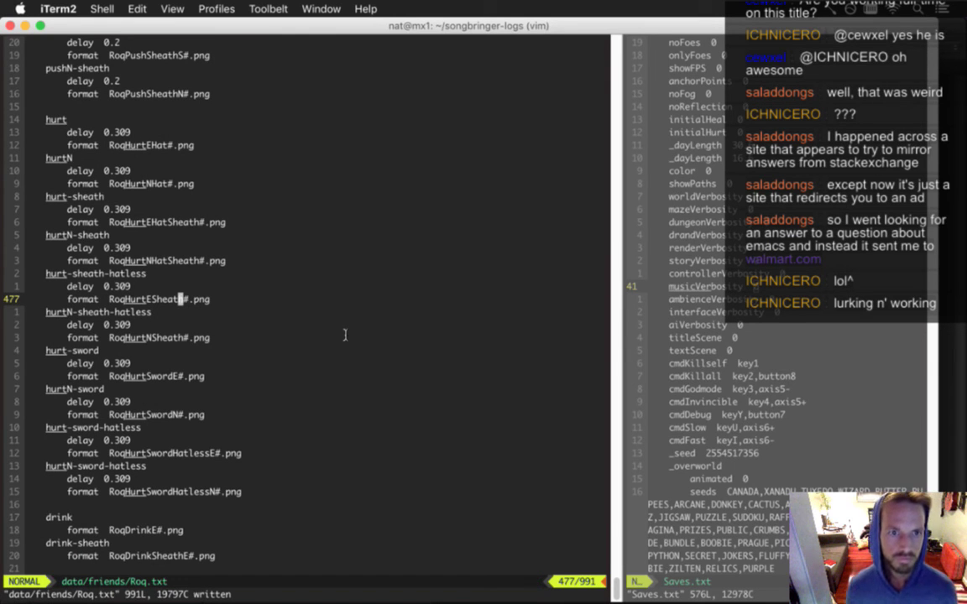
# Step: Switch to Photoshop, hide the Hat group in RoqIdleN.psd and copy the whole merged figure with its sheath
pyautogui.press('super+Tab')
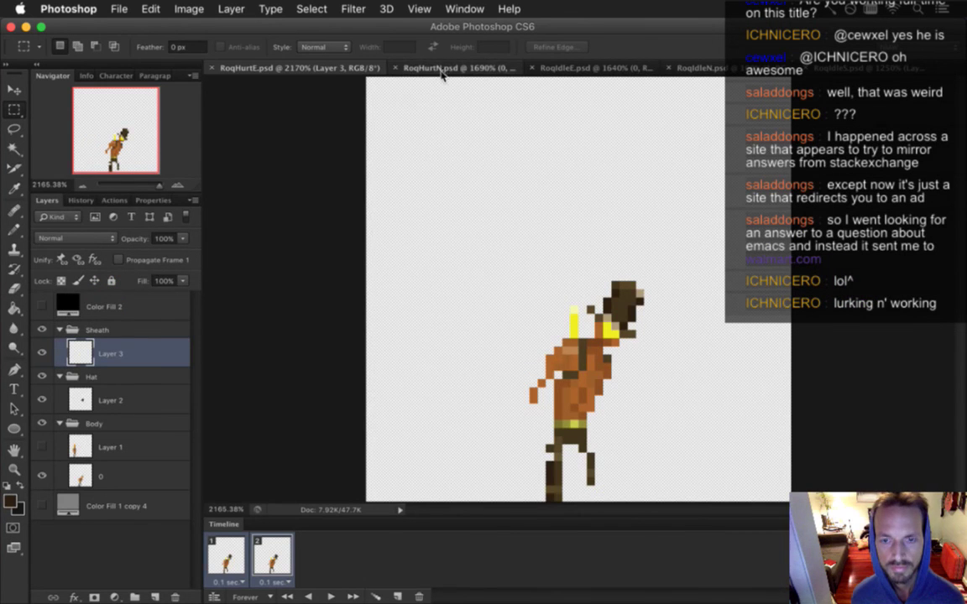
pyautogui.click(442, 67)
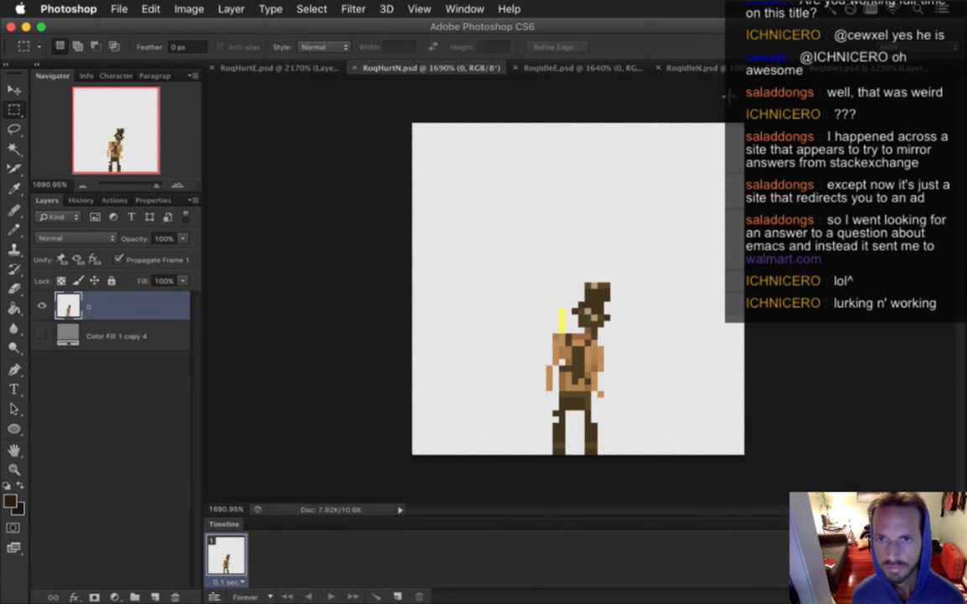
pyautogui.click(693, 67)
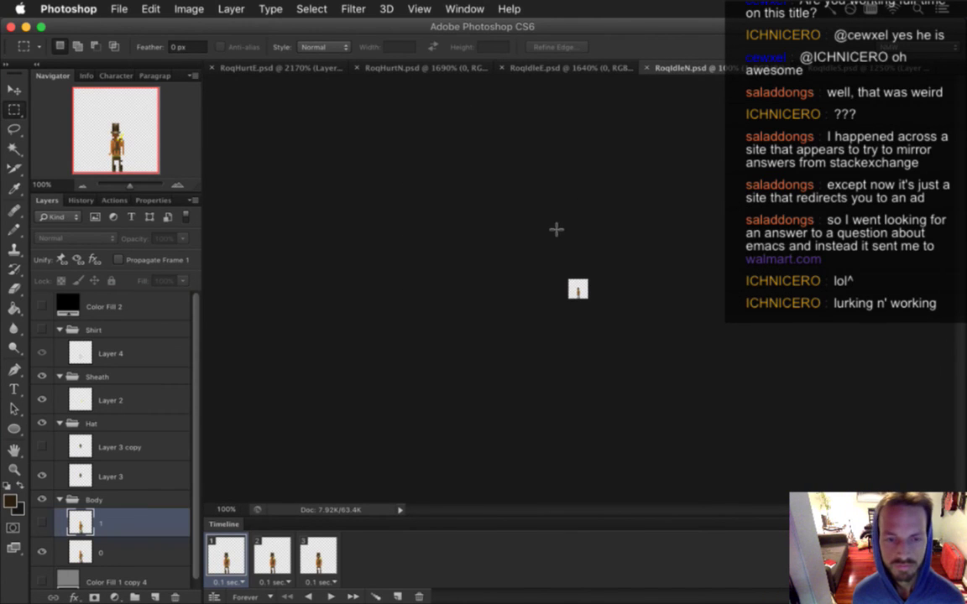
pyautogui.moveTo(576, 291); pyautogui.dragTo(691, 313)
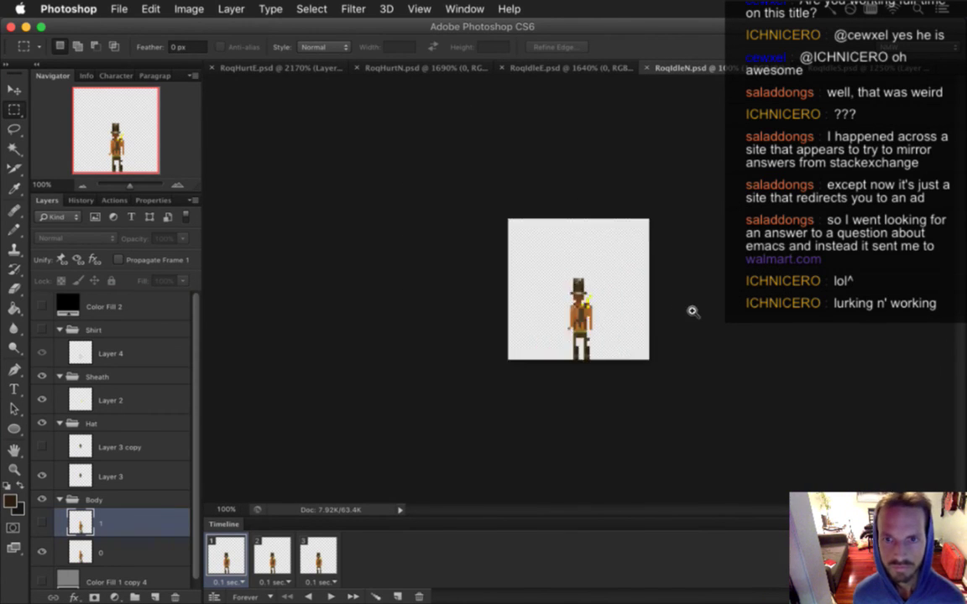
pyautogui.press('super+a')
pyautogui.moveTo(605, 317); pyautogui.dragTo(654, 324)
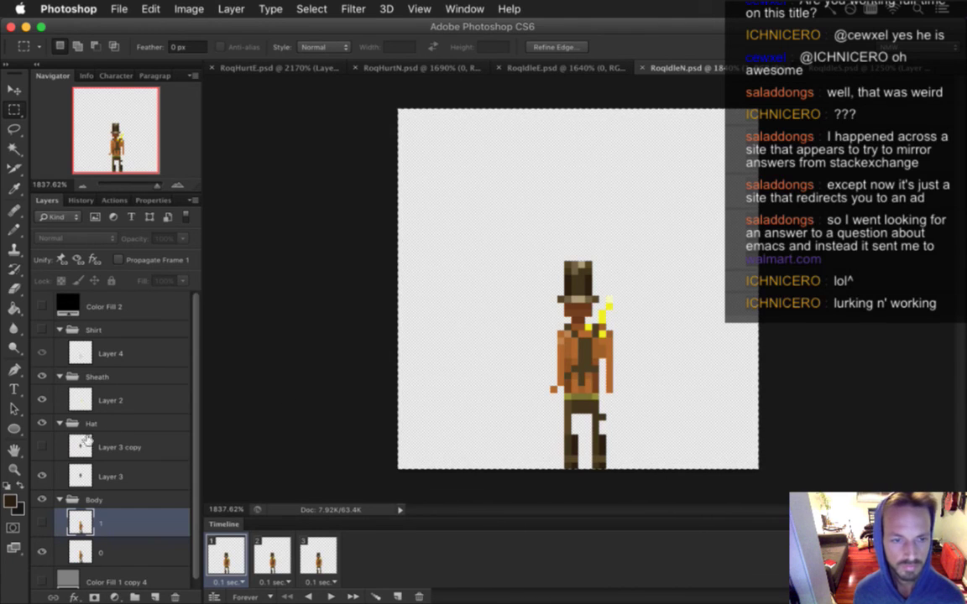
pyautogui.click(43, 424)
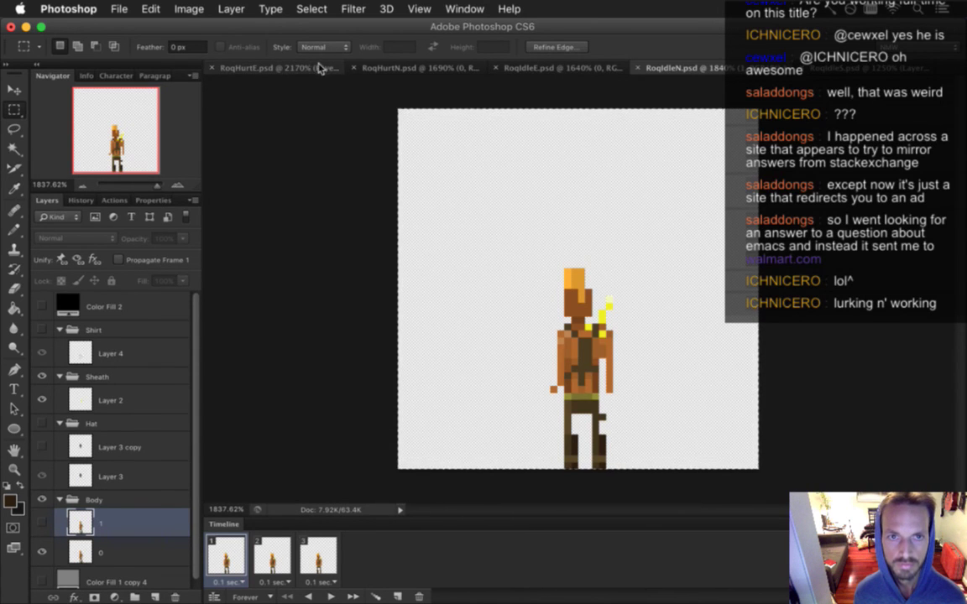
# Step: Paste the hatless idle figure into RoqHurtN.psd, place it left of the hurt figure and select layer 0
pyautogui.click(397, 67)
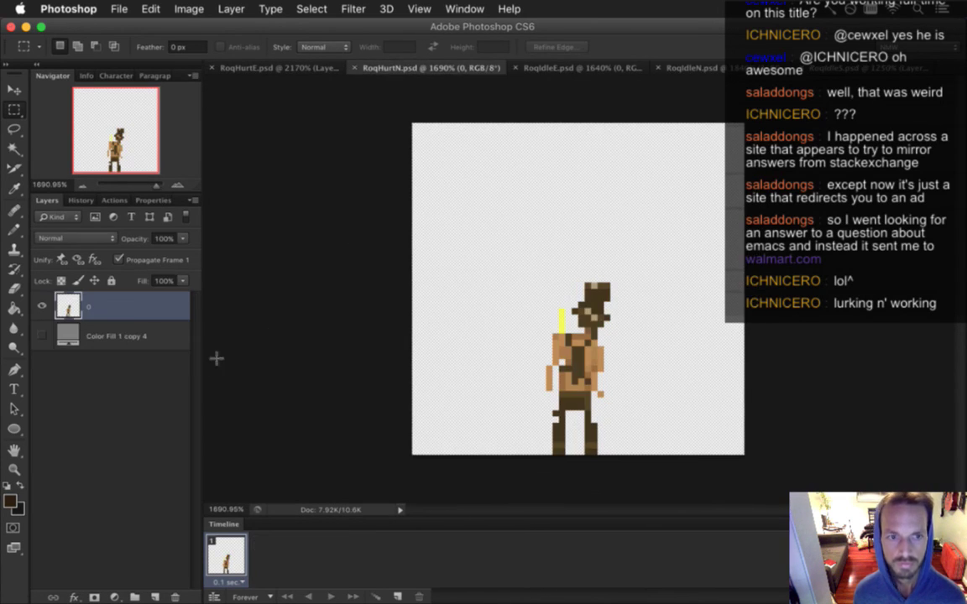
pyautogui.press('super+v')
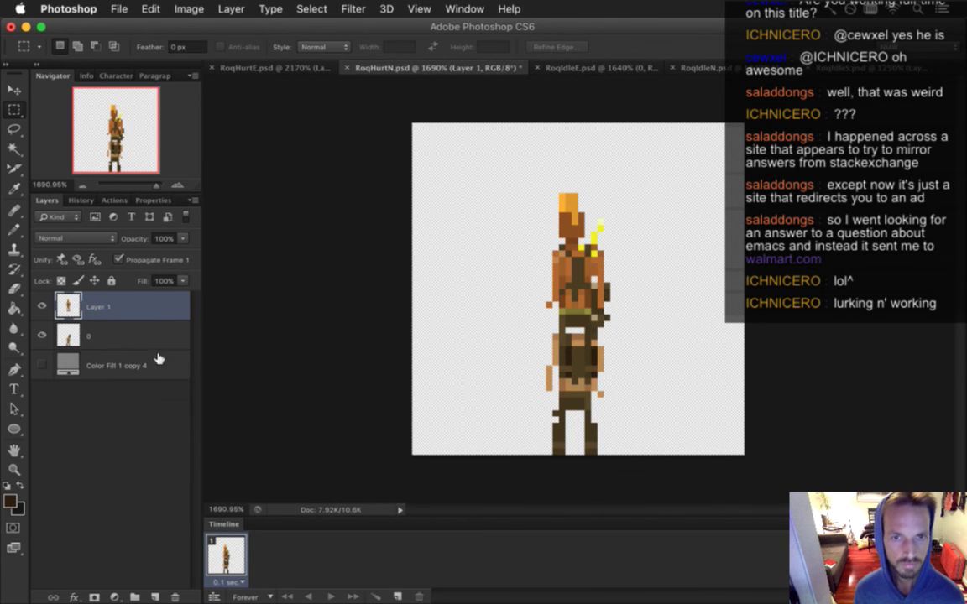
pyautogui.press('v')
pyautogui.moveTo(569, 244); pyautogui.dragTo(486, 312)
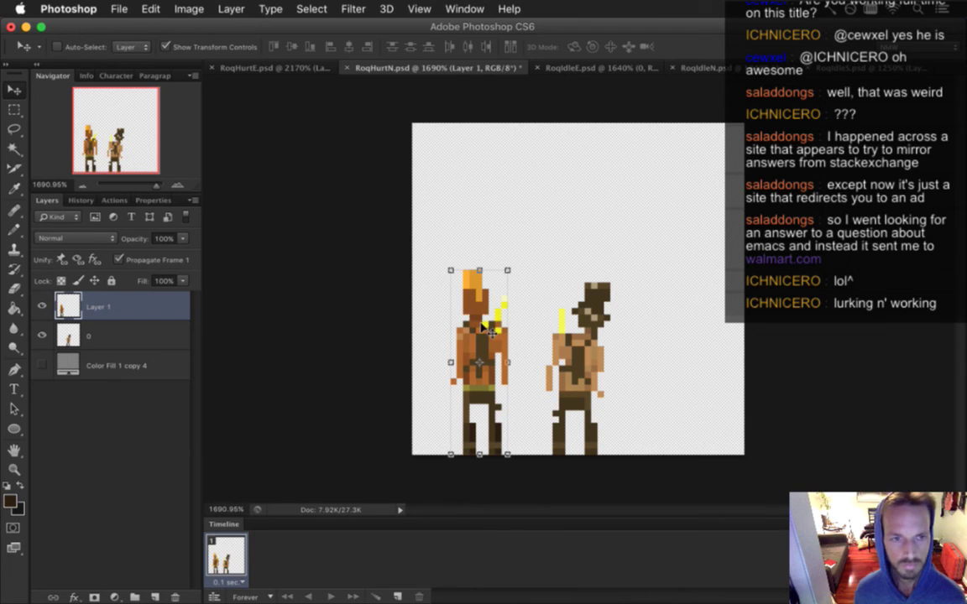
pyautogui.click(97, 339)
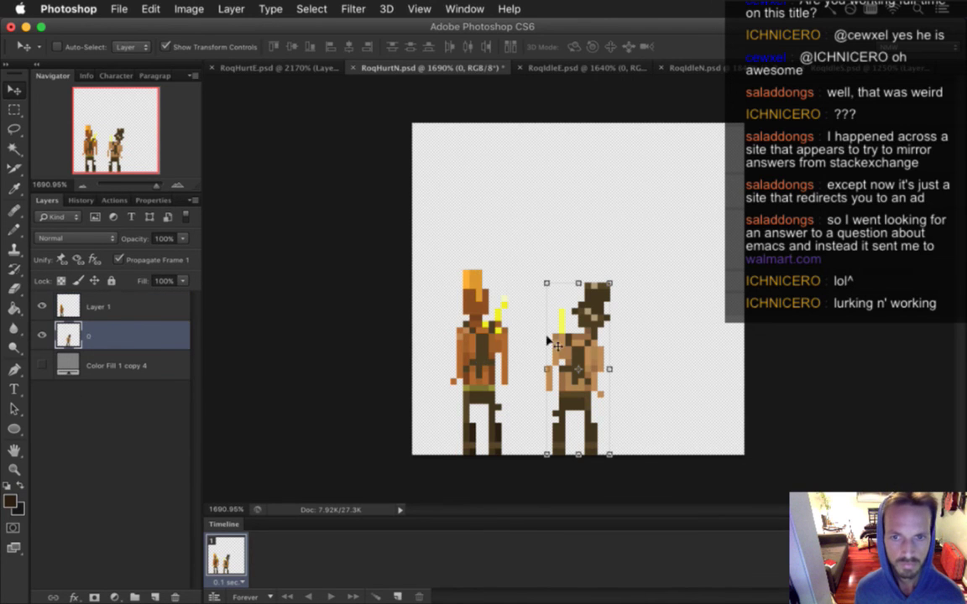
# Step: Switch to Xcode and stop the running Songbringer debug session
pyautogui.press('super+Tab')
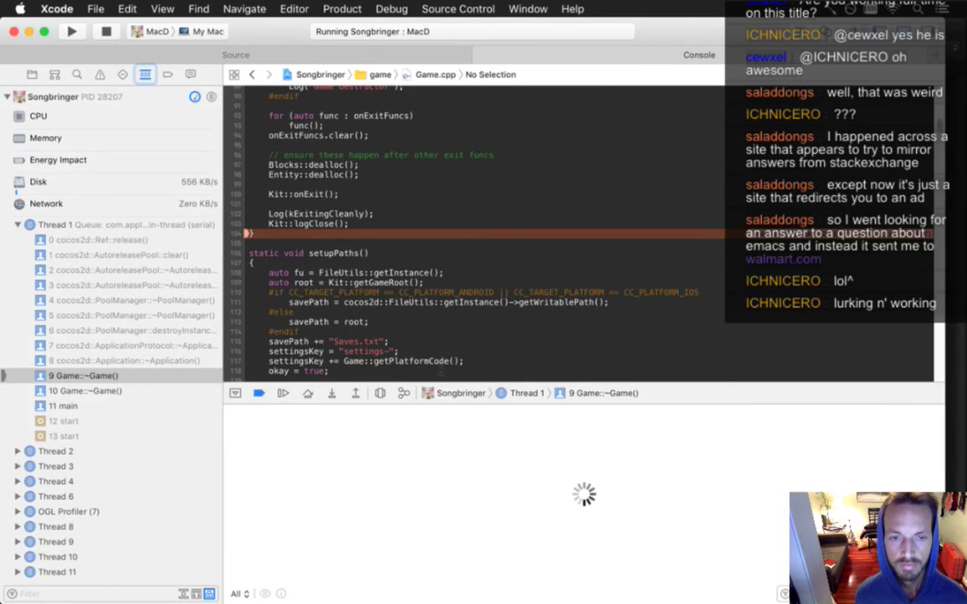
pyautogui.press('super+Tab')
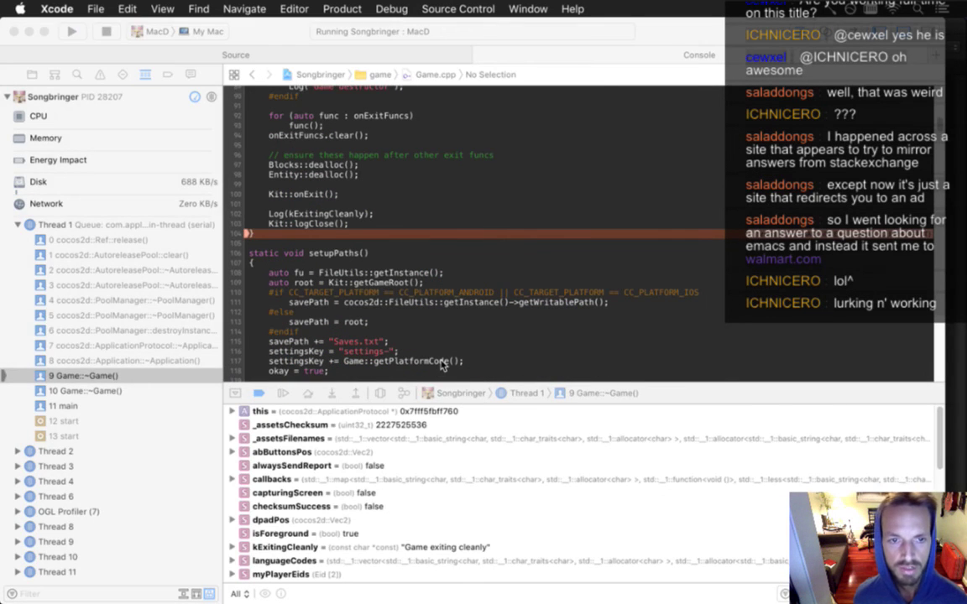
pyautogui.press('super+Tab')
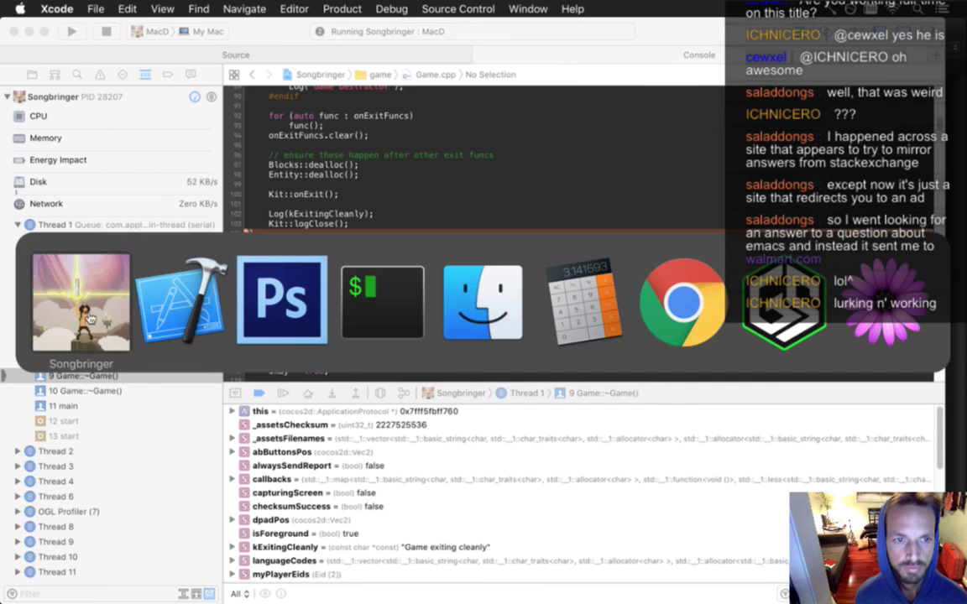
pyautogui.click(110, 34)
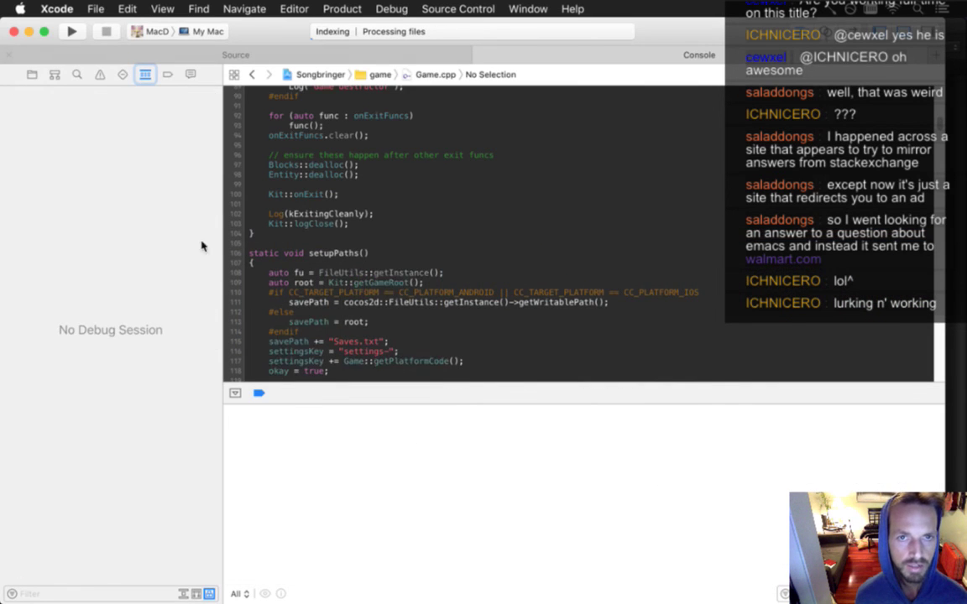
# Step: Return to Photoshop, show the grey Color Fill 1 copy 4 background in RoqHurtN.psd and save the file
pyautogui.press('super+Tab')
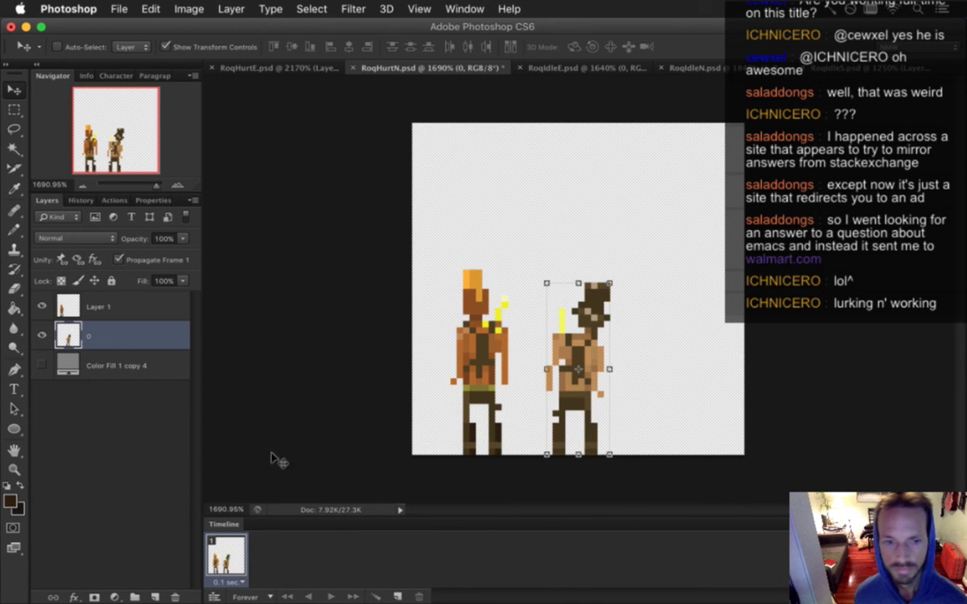
pyautogui.click(42, 365)
pyautogui.press('super+s')
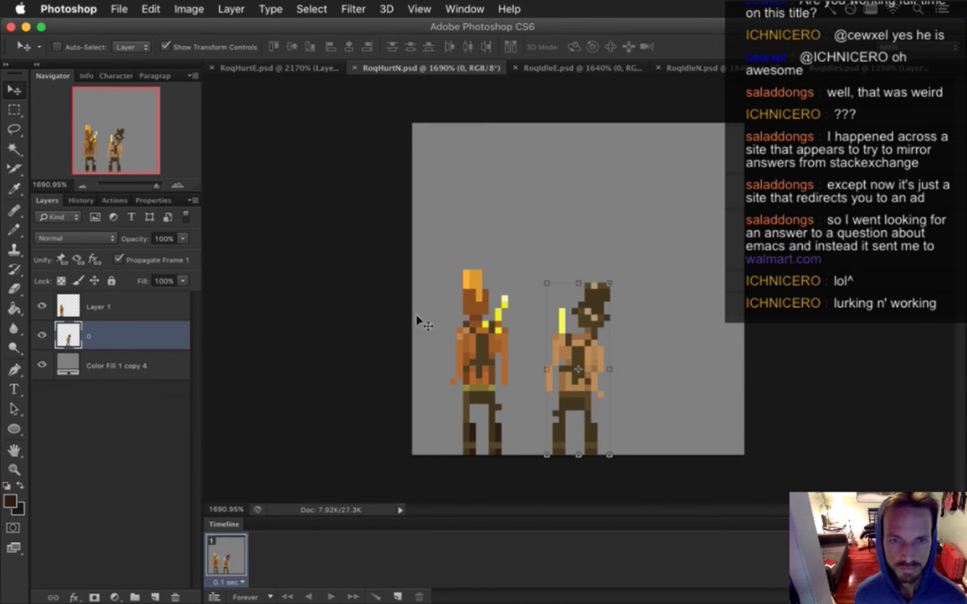
# Step: Flip the hurt figure on layer 0 horizontally with Free Transform
pyautogui.press('super+t')
pyautogui.rightClick(589, 314)
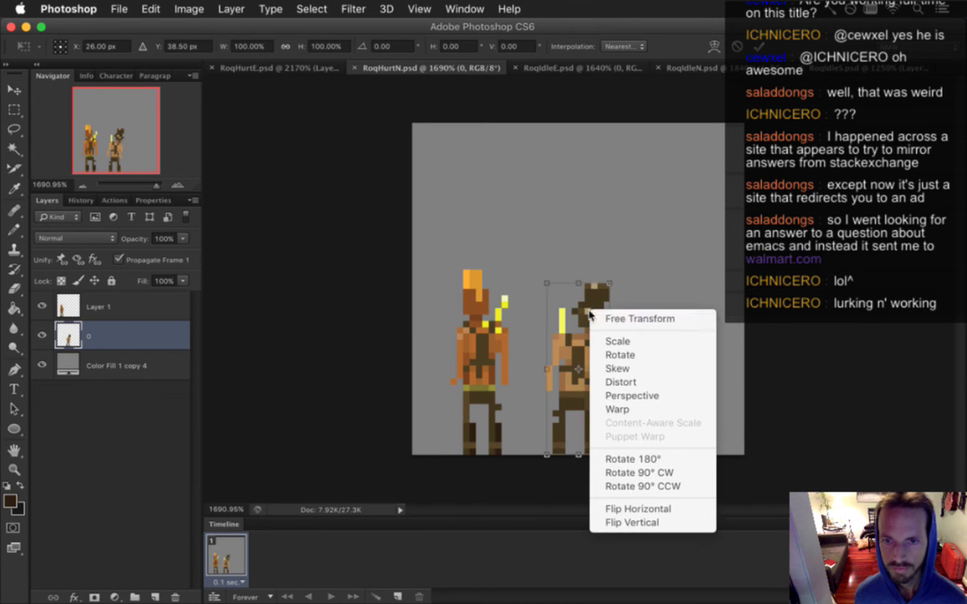
pyautogui.click(621, 509)
pyautogui.press('Return')
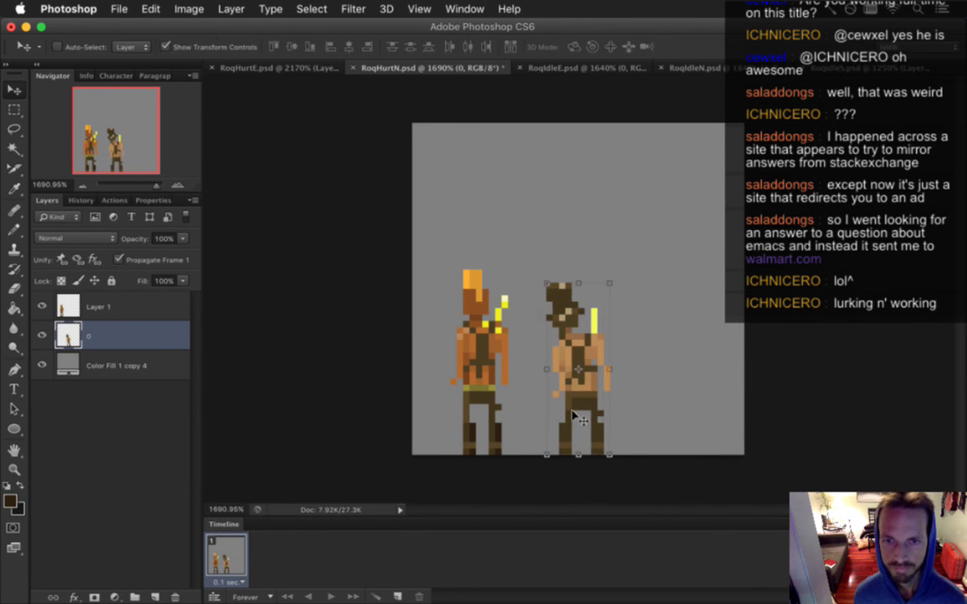
pyautogui.press('m')
pyautogui.moveTo(417, 264); pyautogui.dragTo(583, 398)
pyautogui.moveTo(585, 263); pyautogui.dragTo(768, 374)
pyautogui.moveTo(579, 266); pyautogui.dragTo(745, 401)
pyautogui.click(544, 301)
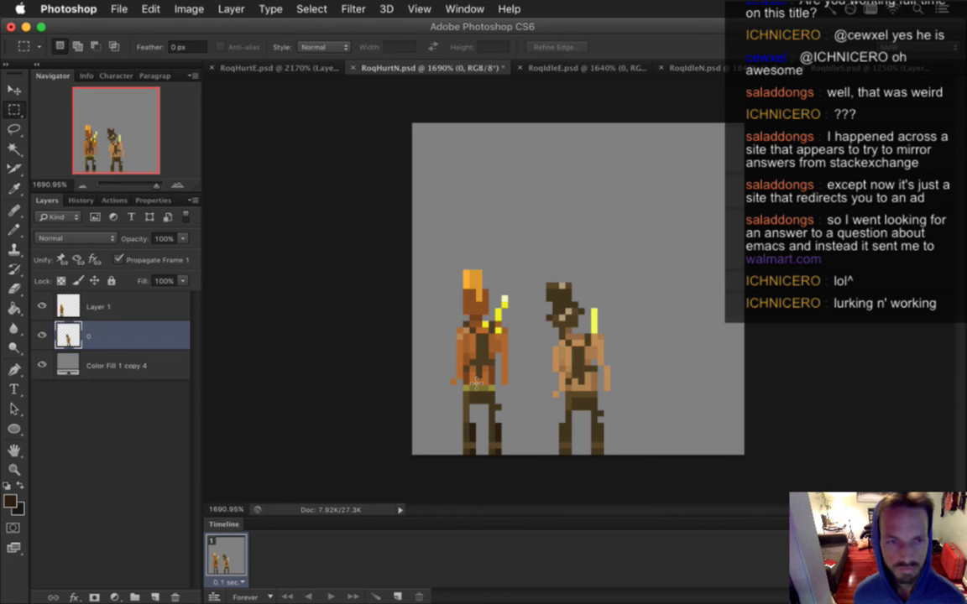
# Step: Add Sheath, Hat and Body layer groups above Layer 1 and duplicate the animation frame
pyautogui.click(148, 304)
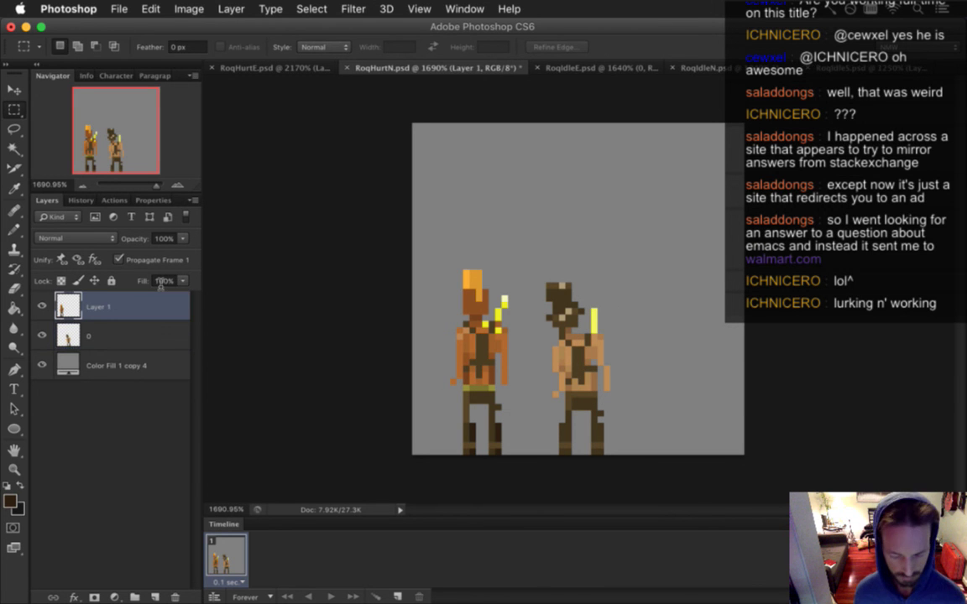
pyautogui.press('F2')
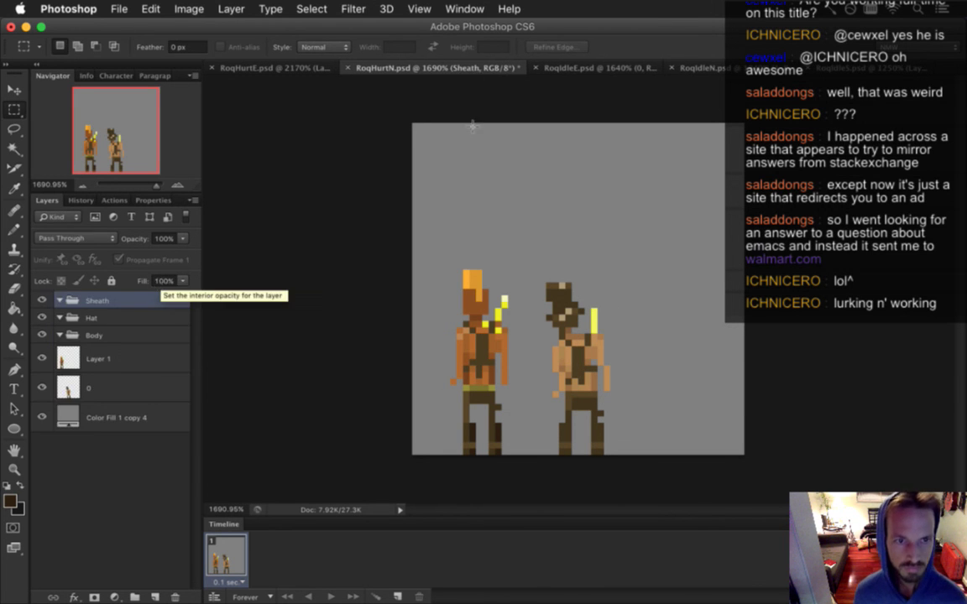
pyautogui.click(398, 597)
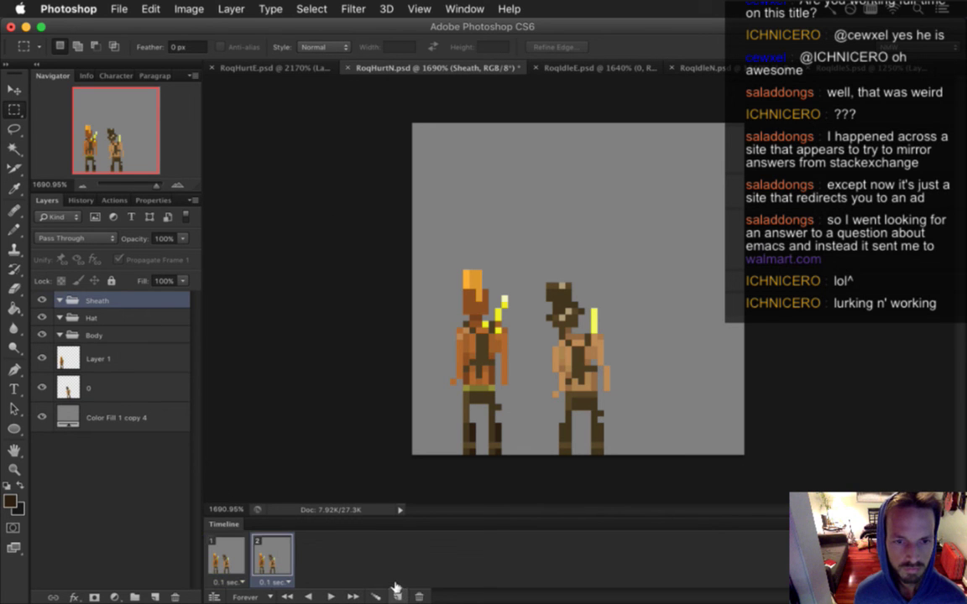
# Step: Move Layer 1 and layer 0 into the Body group, turn off Propagate Frame 1 for layer 0 and save
pyautogui.click(103, 364)
pyautogui.keyDown('shift'); pyautogui.click(99, 387); pyautogui.keyUp('shift')
pyautogui.moveTo(109, 356); pyautogui.dragTo(112, 338)
pyautogui.click(114, 355)
pyautogui.click(108, 379)
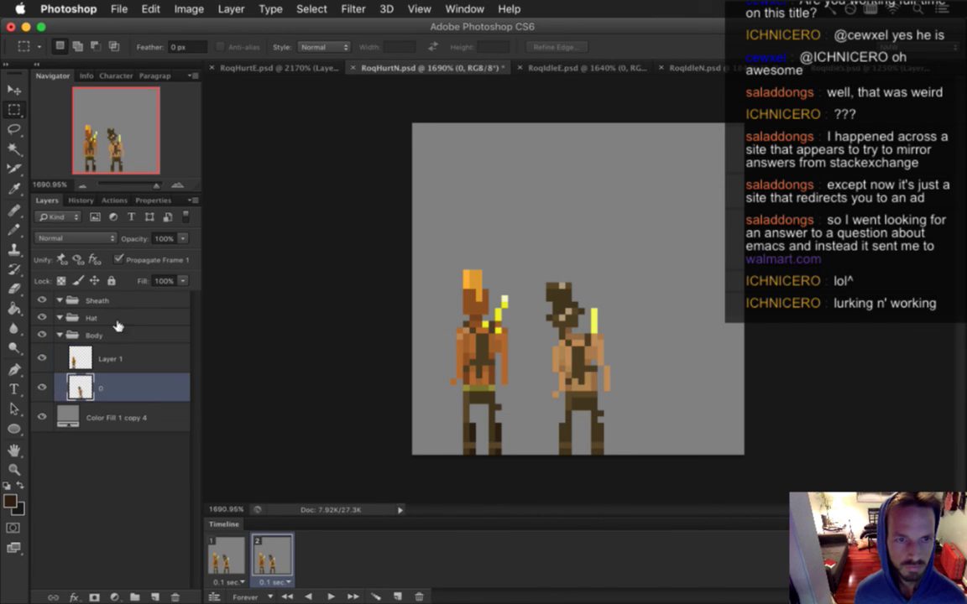
pyautogui.click(120, 261)
pyautogui.press('super+s')
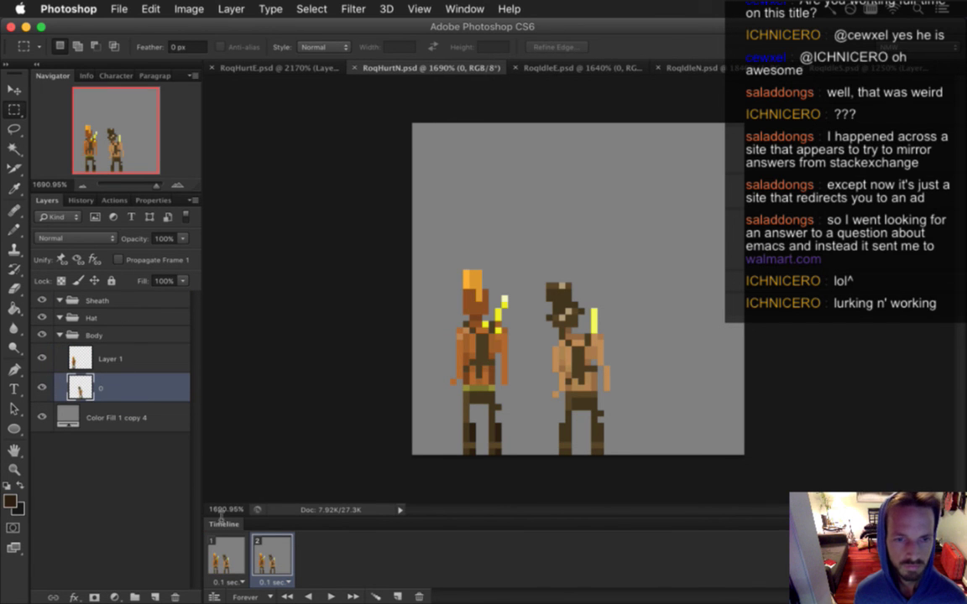
# Step: In frame 1, fill the hurt figure's main skin areas with orange sampled from the idle figure's arm
pyautogui.click(223, 561)
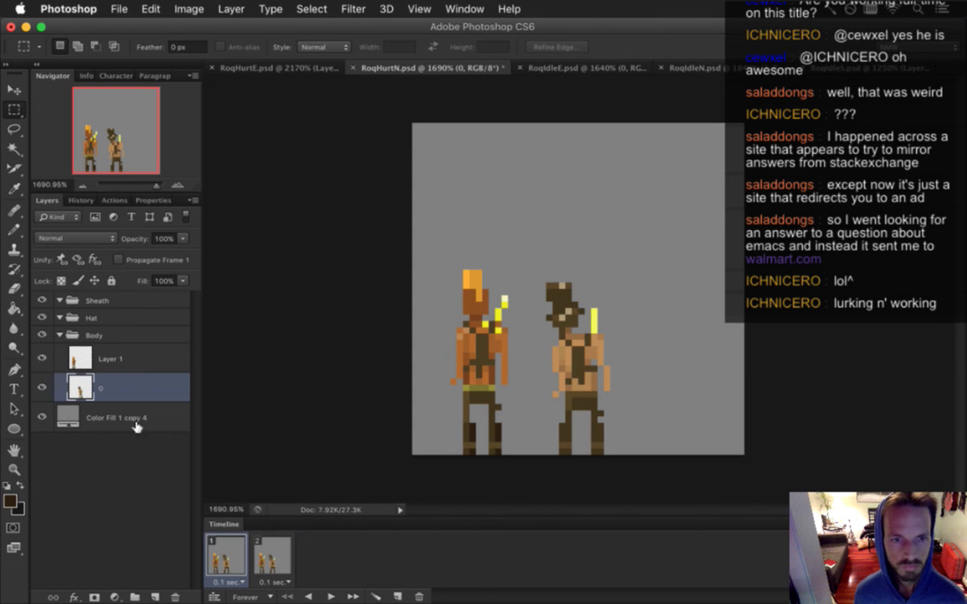
pyautogui.press('i')
pyautogui.click(510, 346)
pyautogui.scroll(1, 514, 344)
pyautogui.press('g')
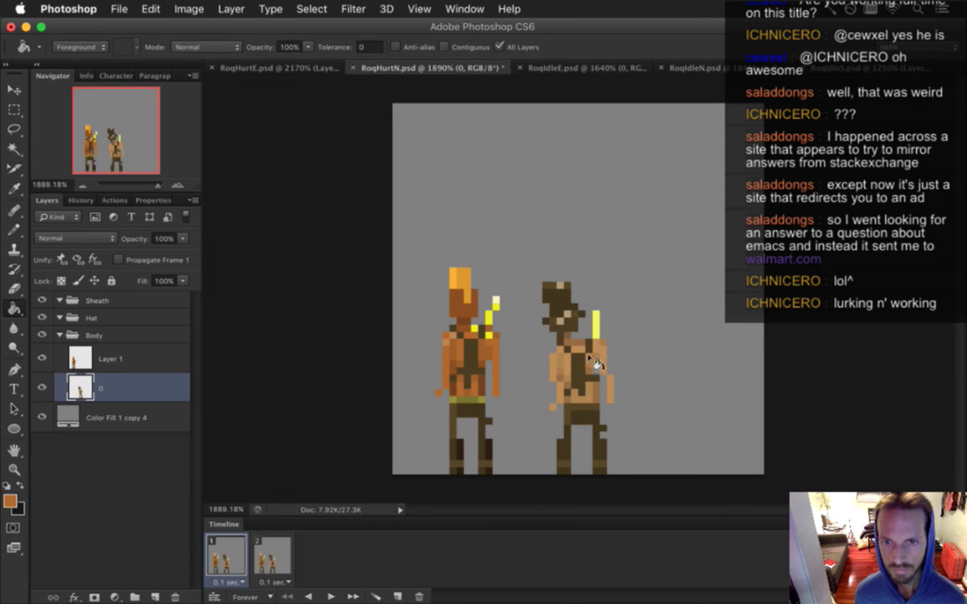
pyautogui.click(546, 352)
# Step: Fill the hurt figure's remaining skin shades with the darker and mid orange-brown tones sampled from the idle figure's back
pyautogui.press('i')
pyautogui.click(483, 389)
pyautogui.click(460, 374)
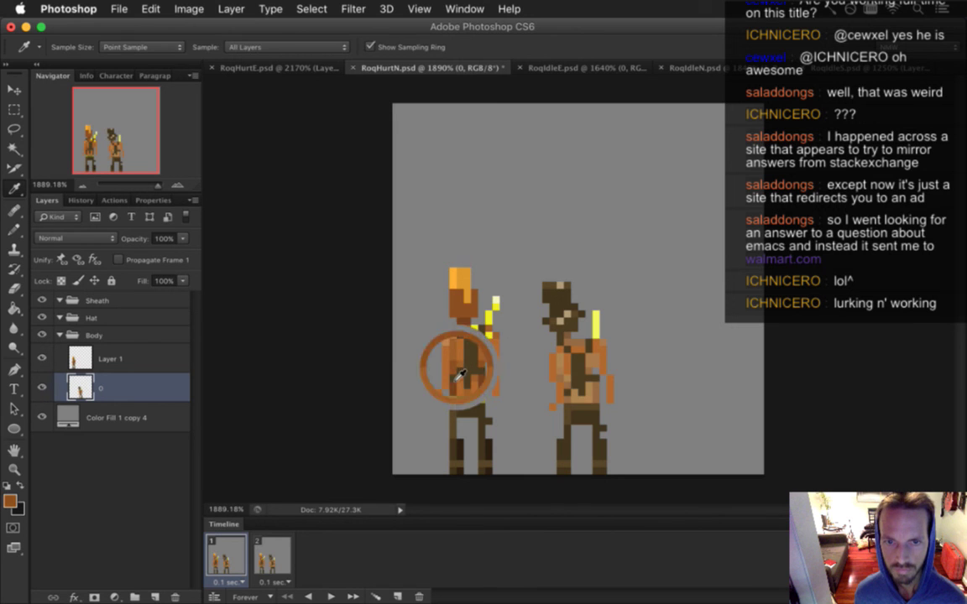
pyautogui.press('g')
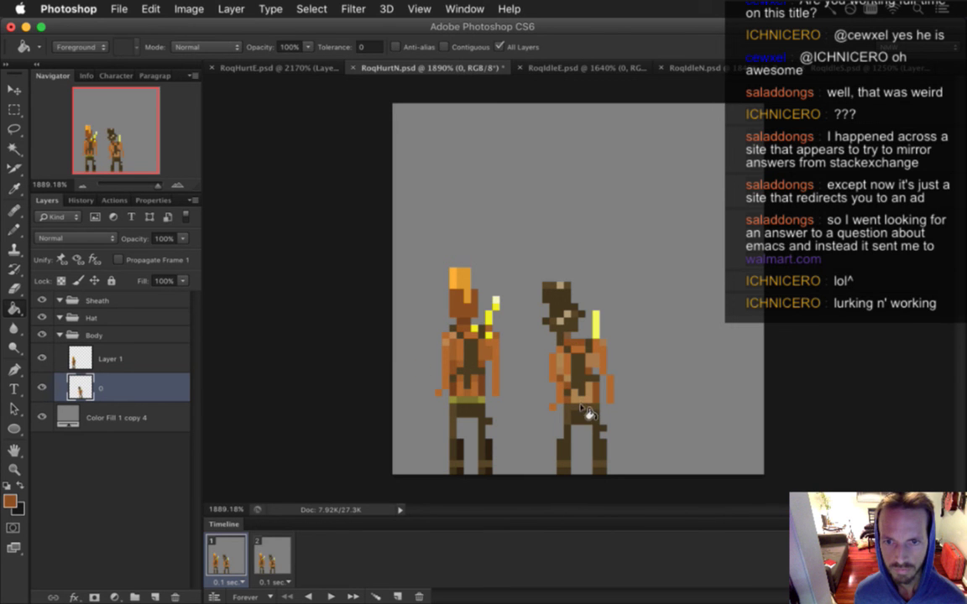
pyautogui.press('i')
pyautogui.click(458, 359)
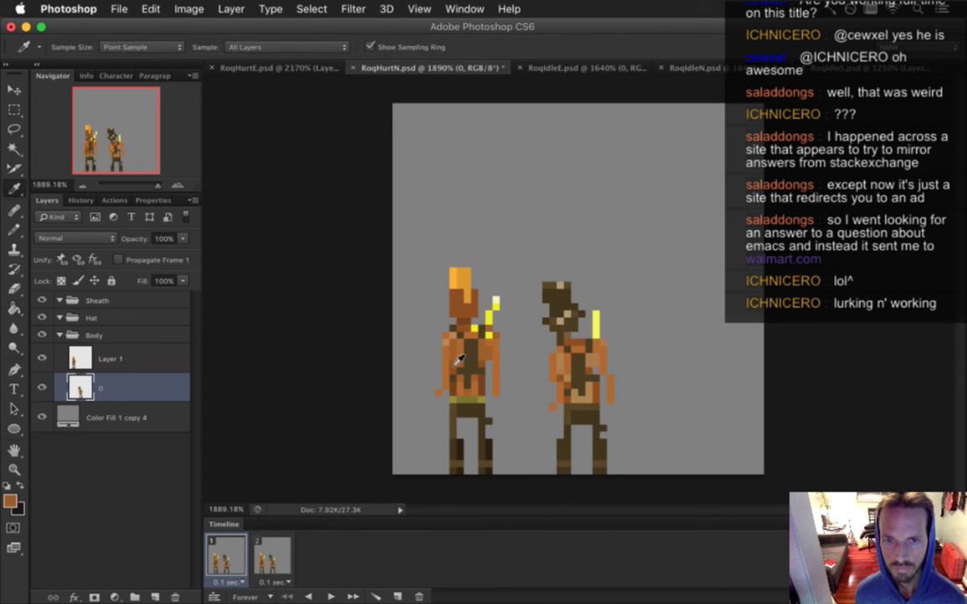
pyautogui.press('g')
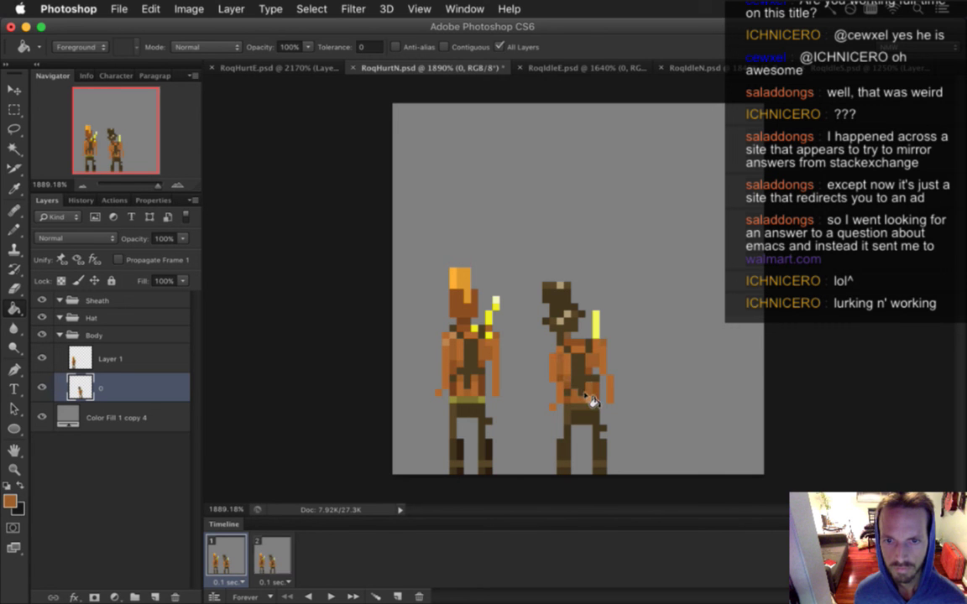
# Step: Pencil orange skin and light shoulder highlight pixels from the idle figure onto the hurt figure's upper body and save
pyautogui.press('i')
pyautogui.press('b')
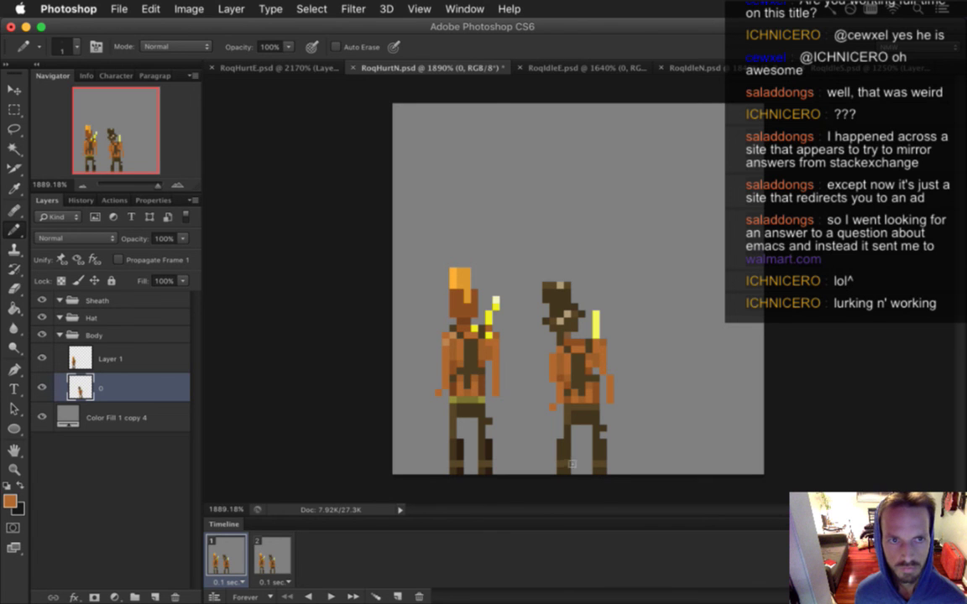
pyautogui.keyDown('alt'); pyautogui.click(453, 339); pyautogui.keyUp('alt')
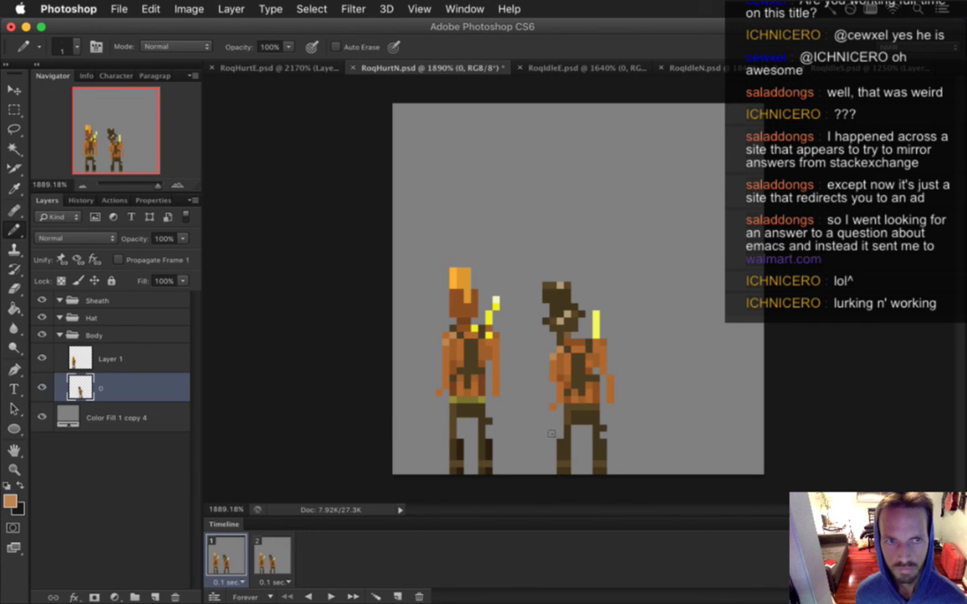
pyautogui.press('super+s')
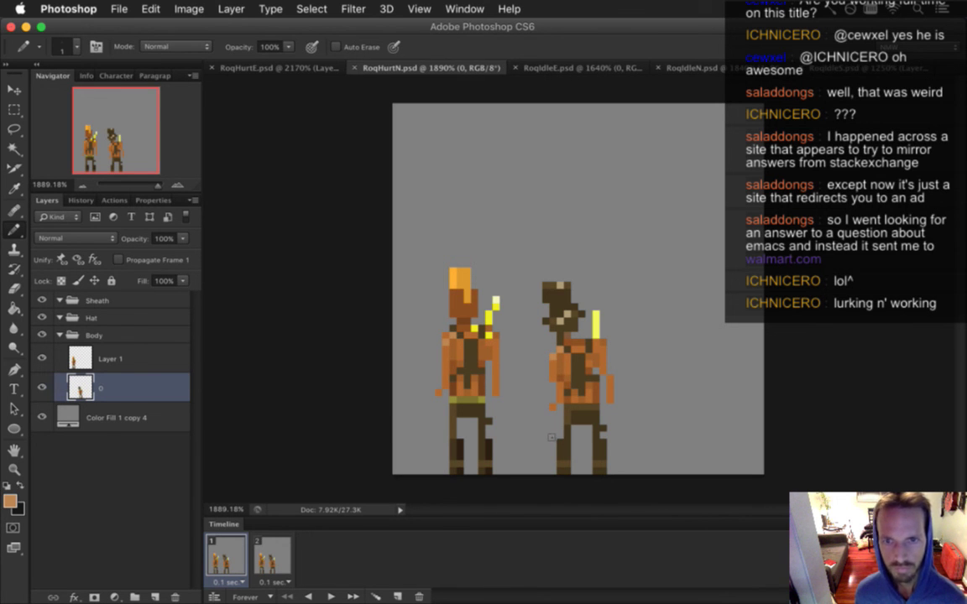
# Step: Fill the hurt figure's yellow sword hilt with the brighter yellow sampled from the idle figure's hilt
pyautogui.press('i')
pyautogui.click(489, 320)
pyautogui.press('g')
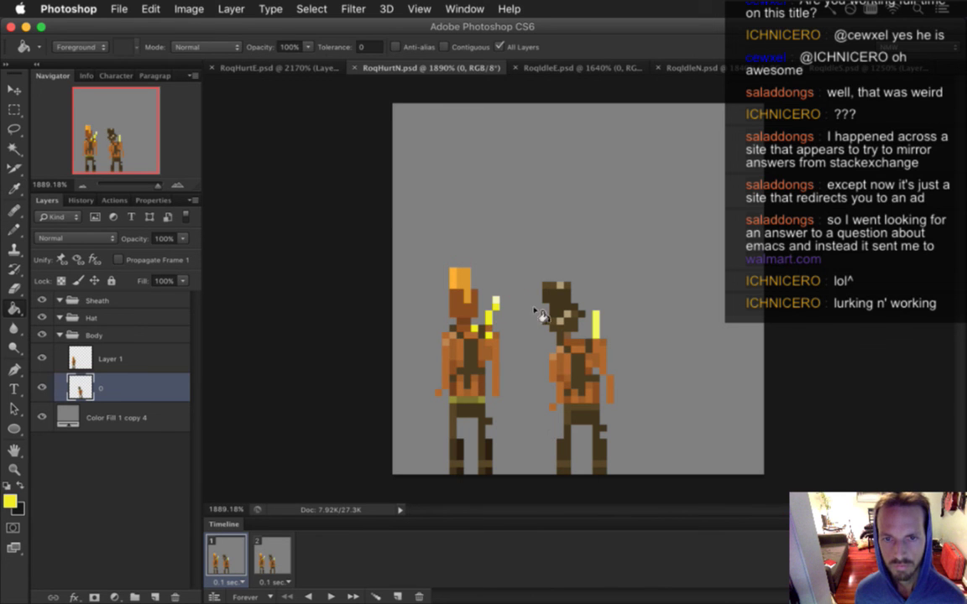
pyautogui.click(597, 321)
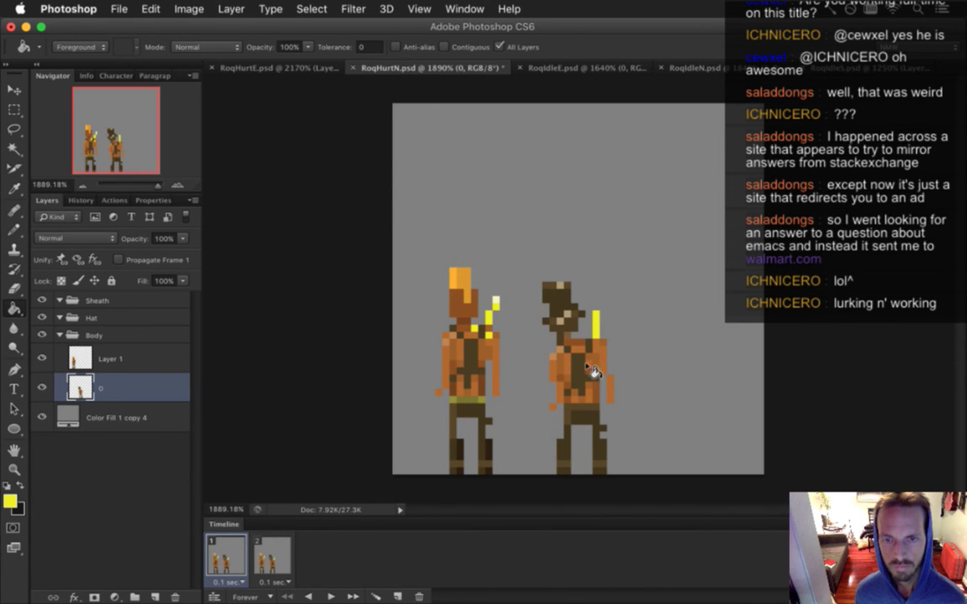
# Step: Pencil the hurt figure's head below the hat in brown skin tones sampled from the idle figure's head and save
pyautogui.press('i')
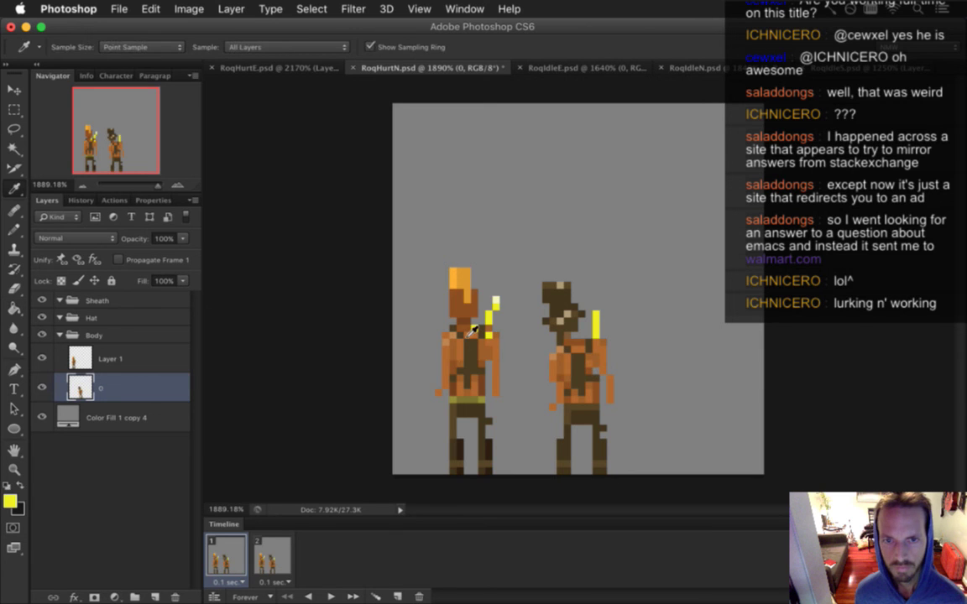
pyautogui.click(458, 301)
pyautogui.press('b')
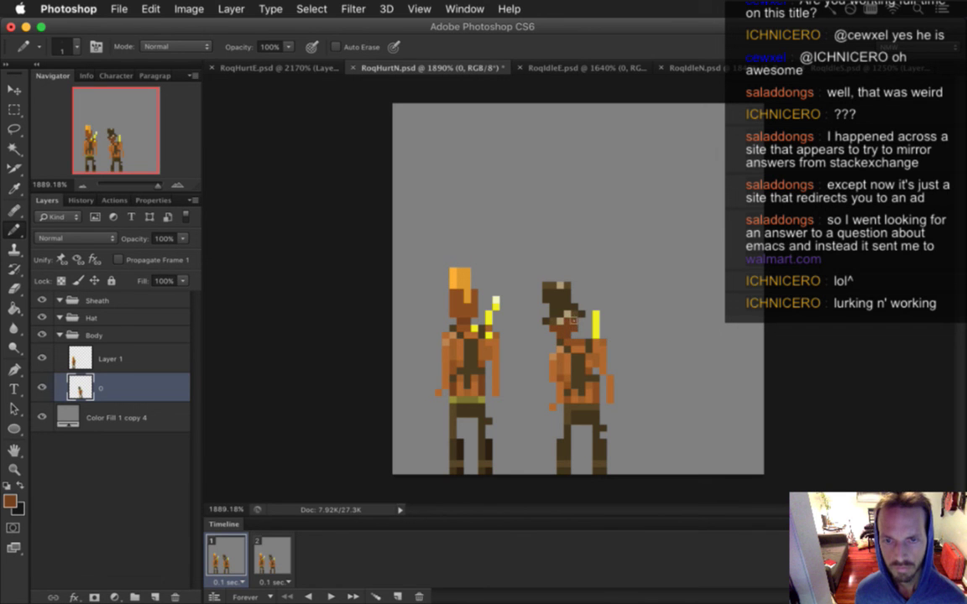
pyautogui.press('super+s')
# Step: Paint an olive belt on the hurt figure with both belt shades sampled from the idle figure and save
pyautogui.keyDown('alt'); pyautogui.click(470, 397); pyautogui.keyUp('alt')
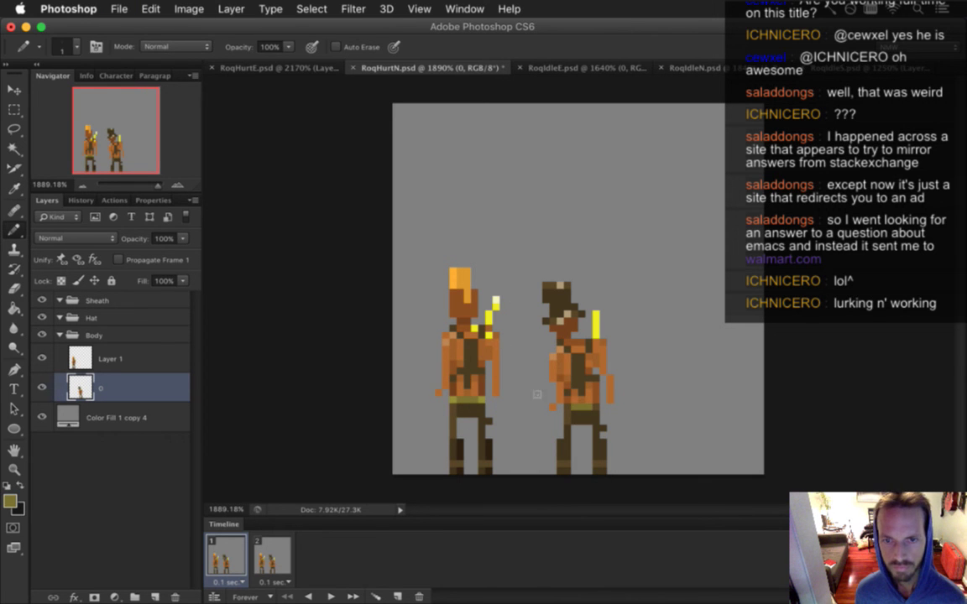
pyautogui.press('i')
pyautogui.press('b')
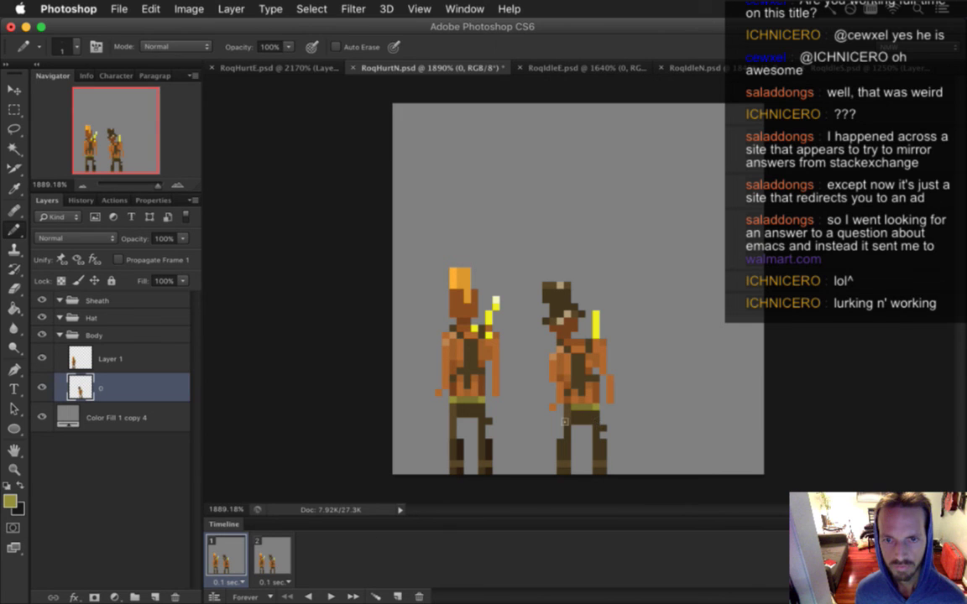
pyautogui.press('super+s')
# Step: Paint the hurt figure's boots with the dark brown sampled from the idle figure's boots and save
pyautogui.press('i')
pyautogui.click(464, 461)
pyautogui.press('b')
pyautogui.click(569, 464)
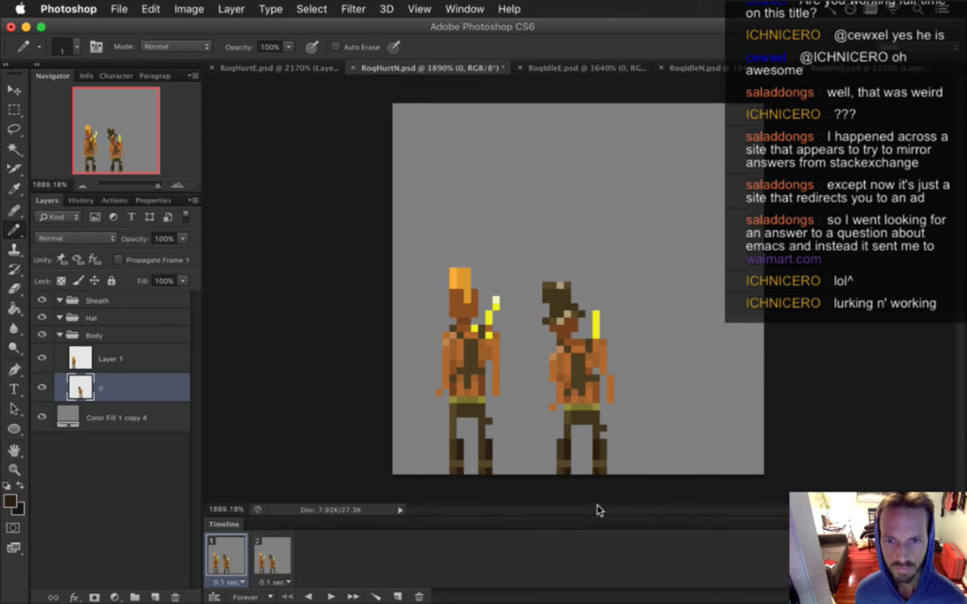
pyautogui.press('super+s')
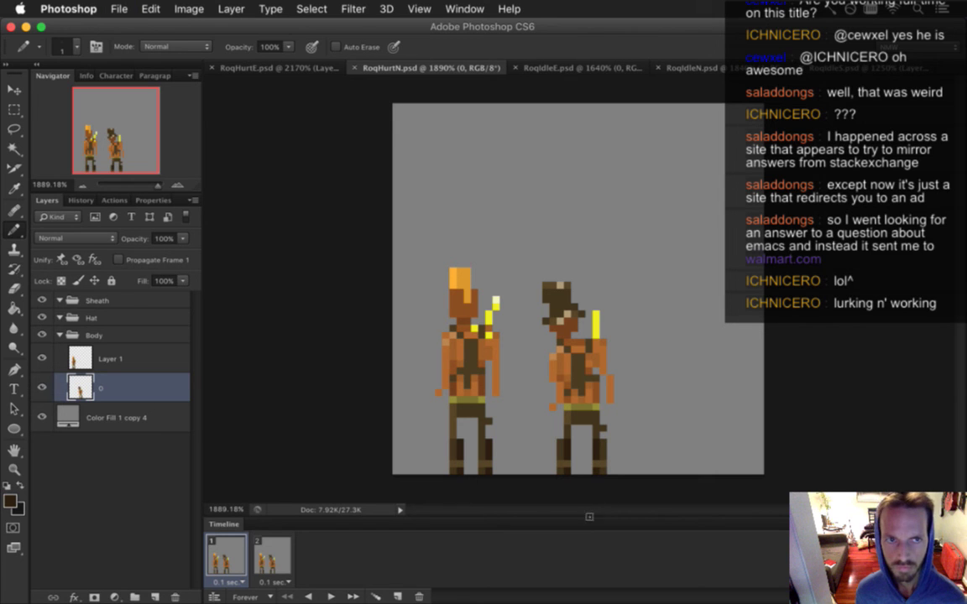
# Step: Paint the tip of the hurt figure's sword hilt pale yellow to match the idle figure and save
pyautogui.keyDown('alt'); pyautogui.click(448, 274); pyautogui.keyUp('alt')
pyautogui.click(596, 316)
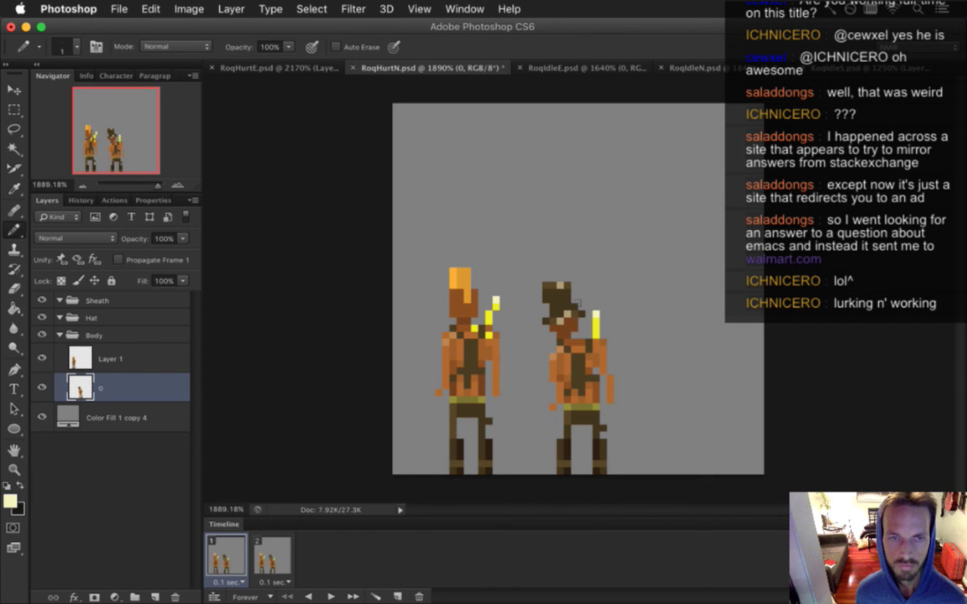
pyautogui.press('super+s')
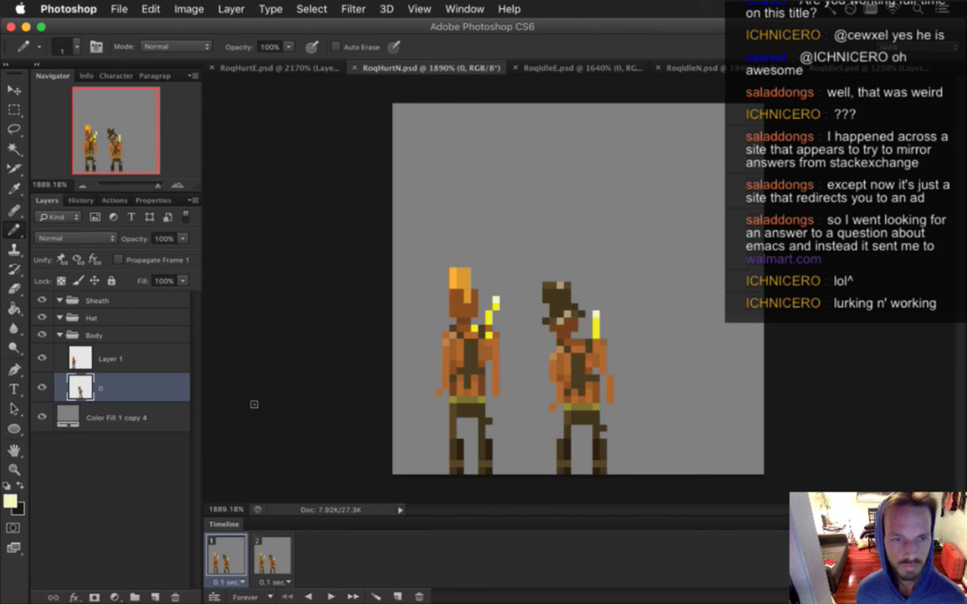
# Step: Cut the hat from layer 0 onto its own layer, move that layer into the Hat group and save
pyautogui.press('m')
pyautogui.moveTo(536, 274); pyautogui.dragTo(590, 335)
pyautogui.press('v')
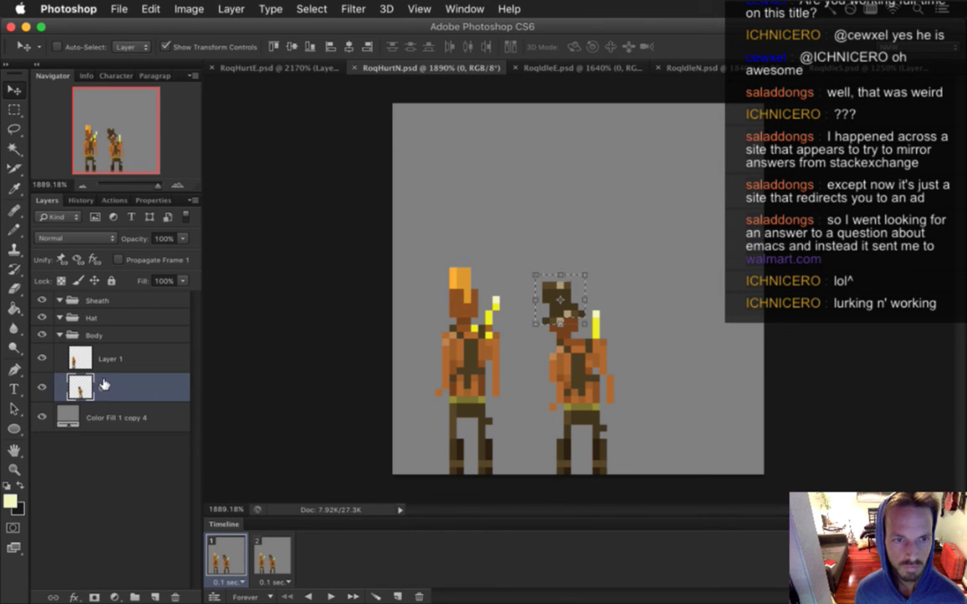
pyautogui.press('m')
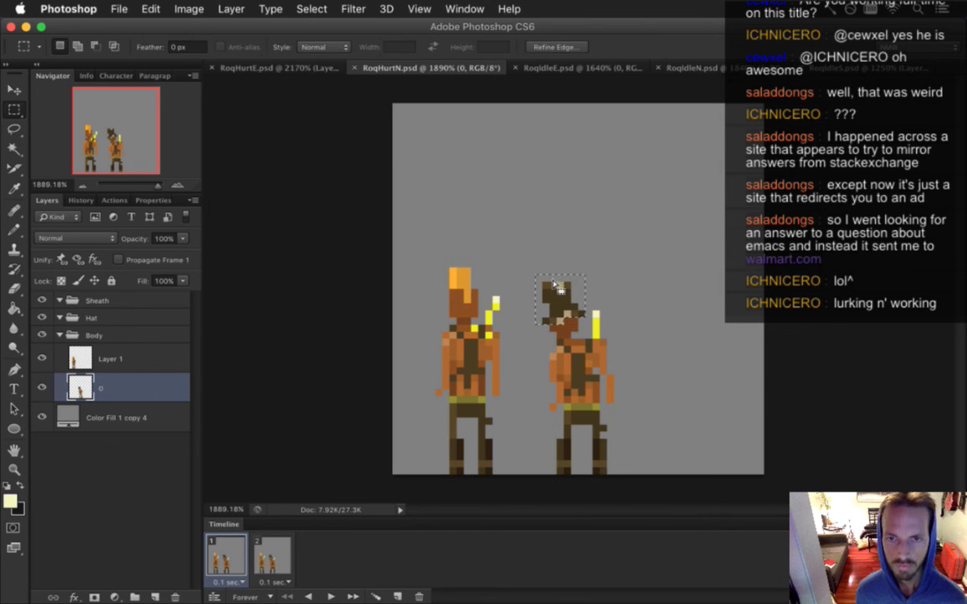
pyautogui.rightClick(553, 284)
pyautogui.click(598, 408)
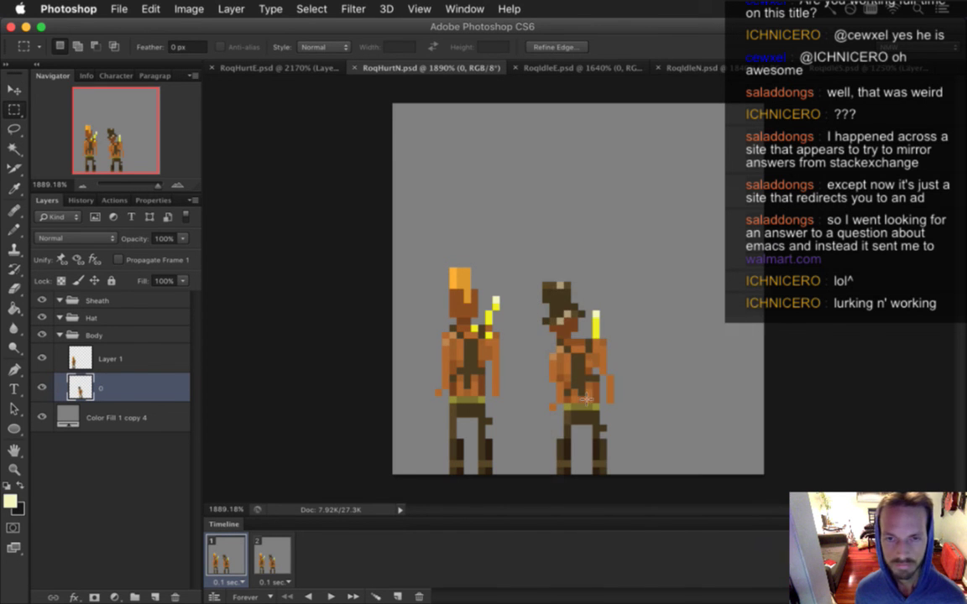
pyautogui.moveTo(80, 388); pyautogui.dragTo(101, 316)
pyautogui.click(119, 260)
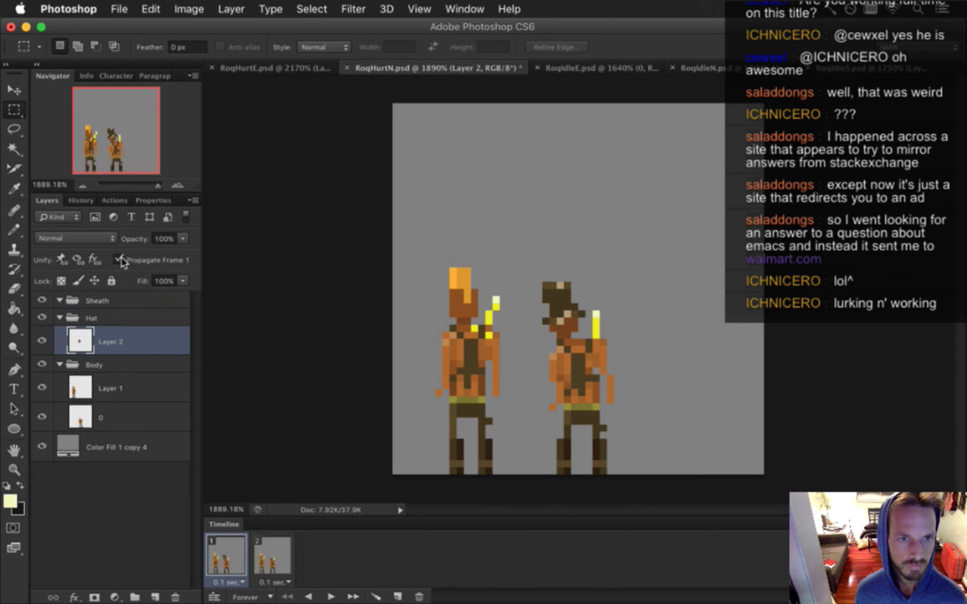
pyautogui.hotkey('ctrl', 's')
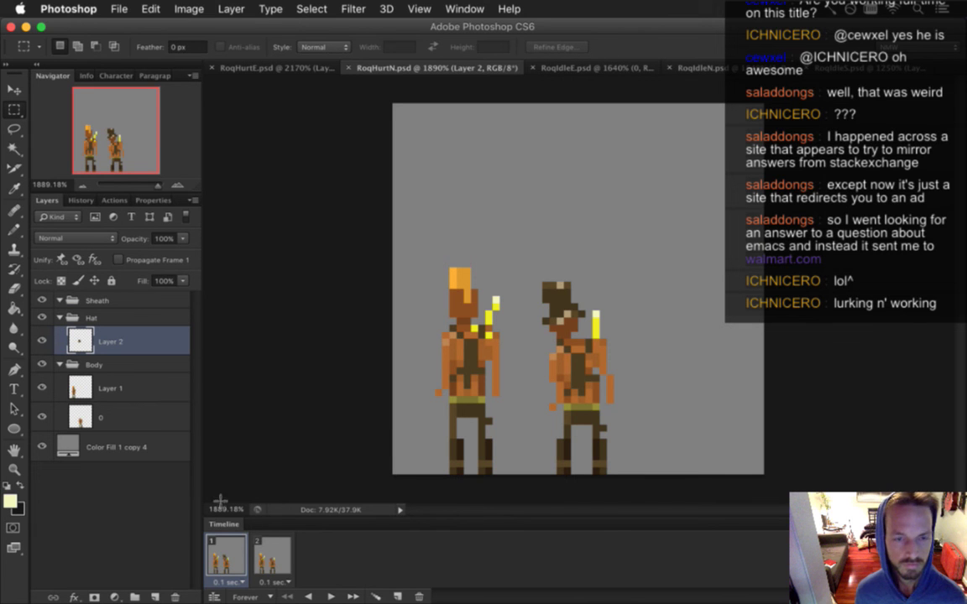
# Step: Compare the two animation frames, select both and hide the Hat group in them
pyautogui.click(273, 558)
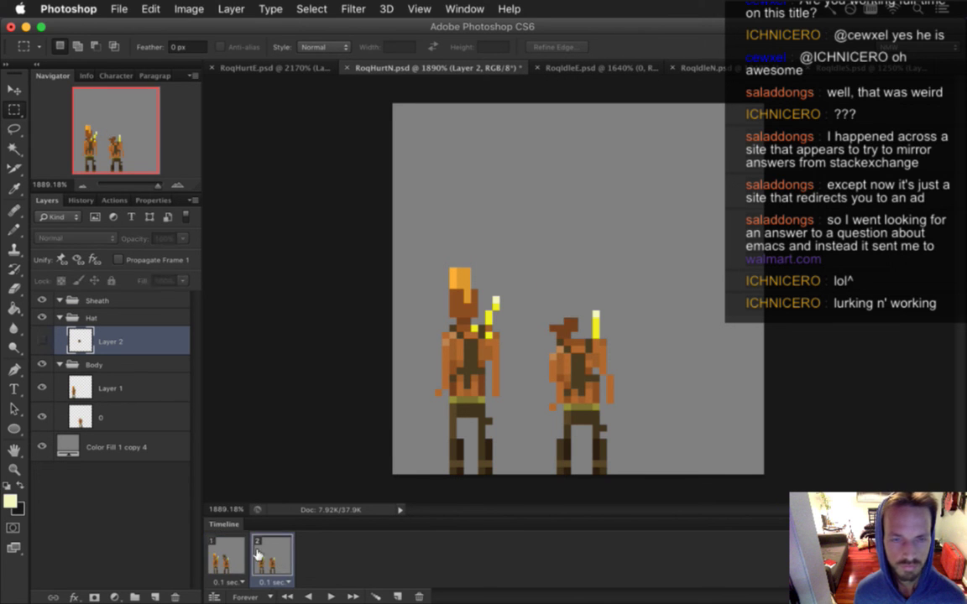
pyautogui.click(227, 558)
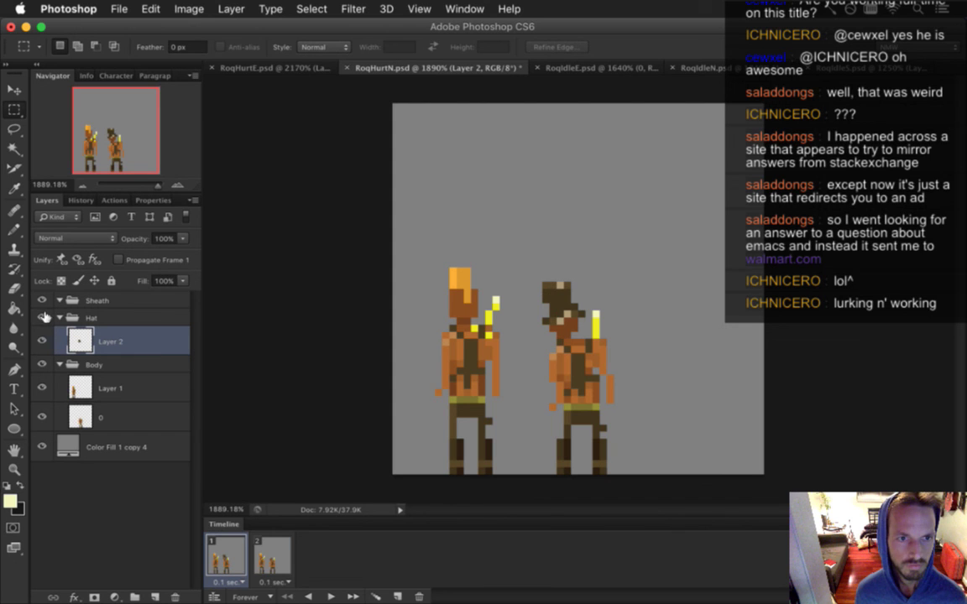
pyautogui.keyDown('shift'); pyautogui.click(274, 557); pyautogui.keyUp('shift')
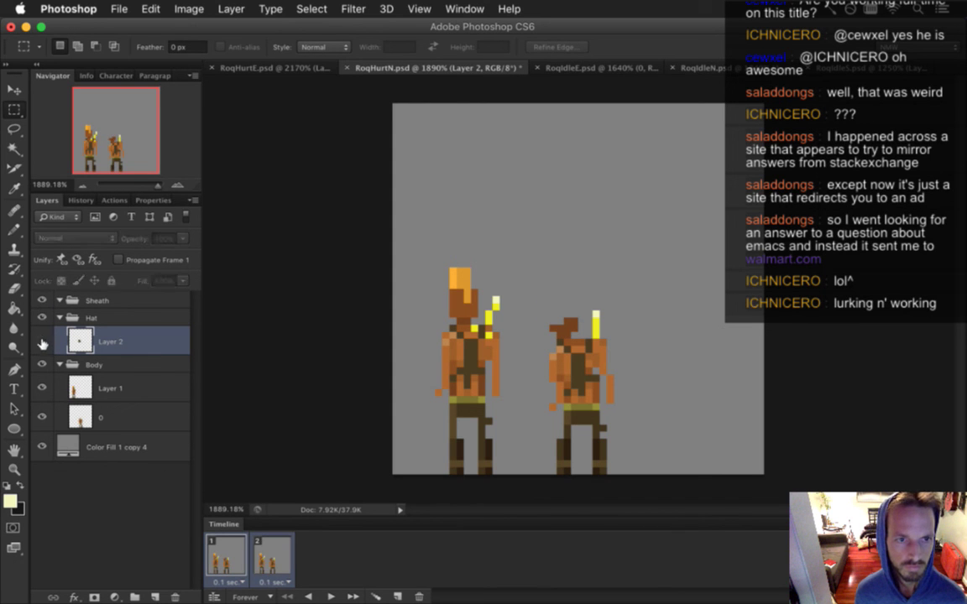
pyautogui.click(42, 318)
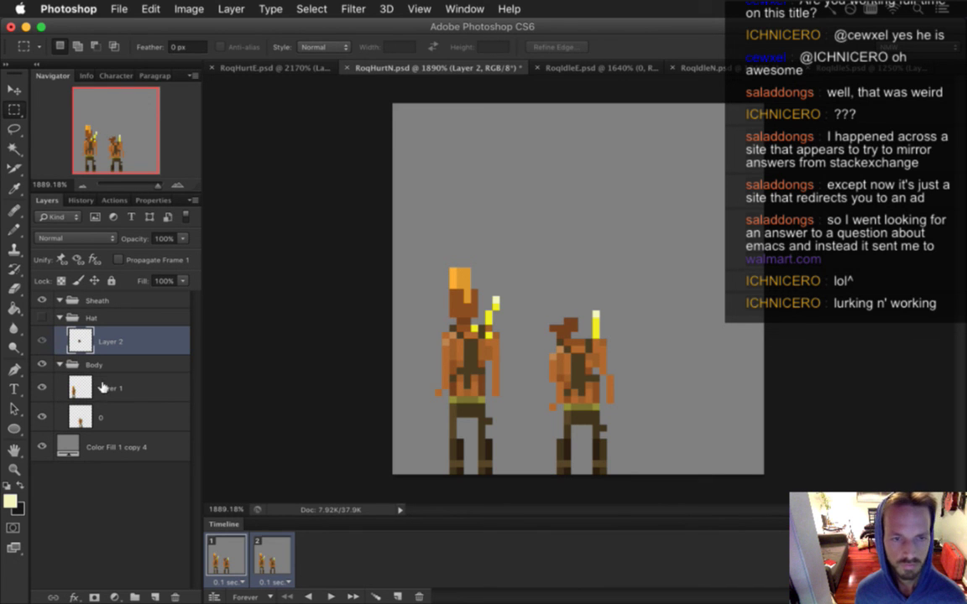
# Step: Extend the hurt figure's bare head on layer 0 with the brown sampled from the idle figure's head
pyautogui.click(109, 417)
pyautogui.press('i')
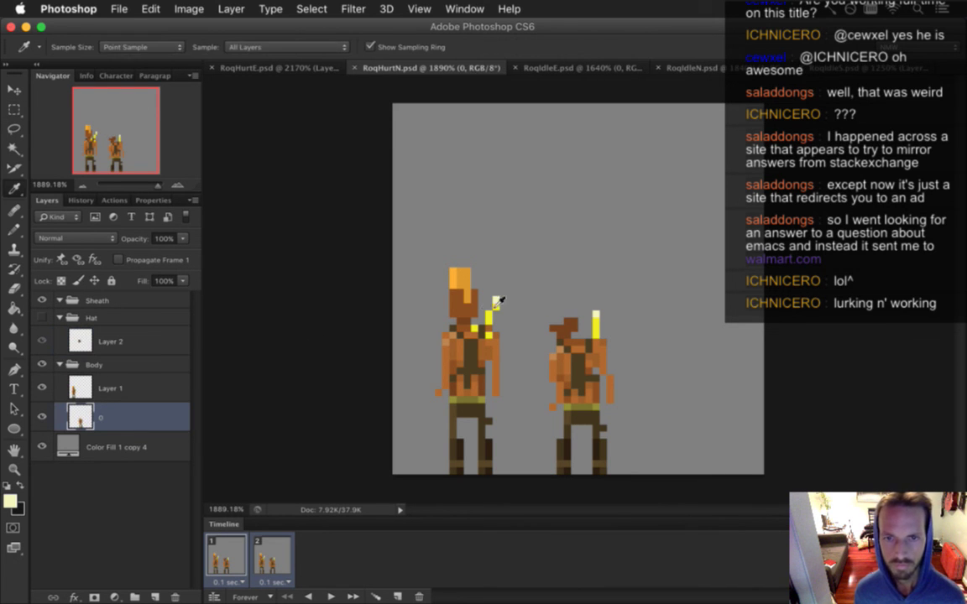
pyautogui.click(461, 311)
pyautogui.press('b')
pyautogui.moveTo(561, 328)
pyautogui.mouseDown()
pyautogui.moveTo(574, 322)
pyautogui.moveTo(554, 321)
pyautogui.moveTo(561, 307)
pyautogui.moveTo(554, 329)
pyautogui.moveTo(546, 307)
pyautogui.mouseUp()
pyautogui.click(567, 308)
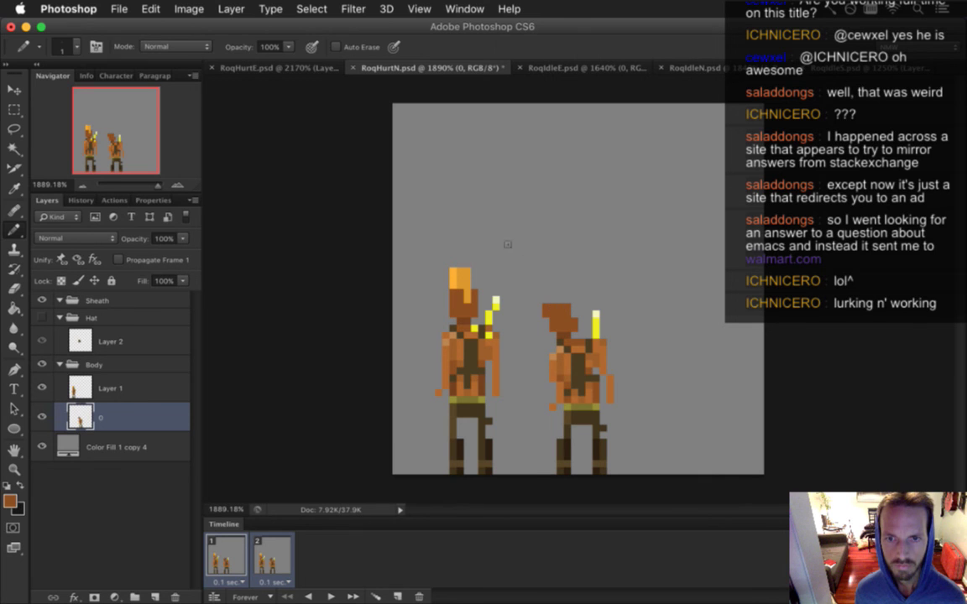
# Step: Paint the hurt figure's hair with orange sampled from the idle figure, erase its corner pixel to shape it and save
pyautogui.press('i')
pyautogui.click(453, 285)
pyautogui.press('b')
pyautogui.press('i')
pyautogui.click(467, 282)
pyautogui.press('b')
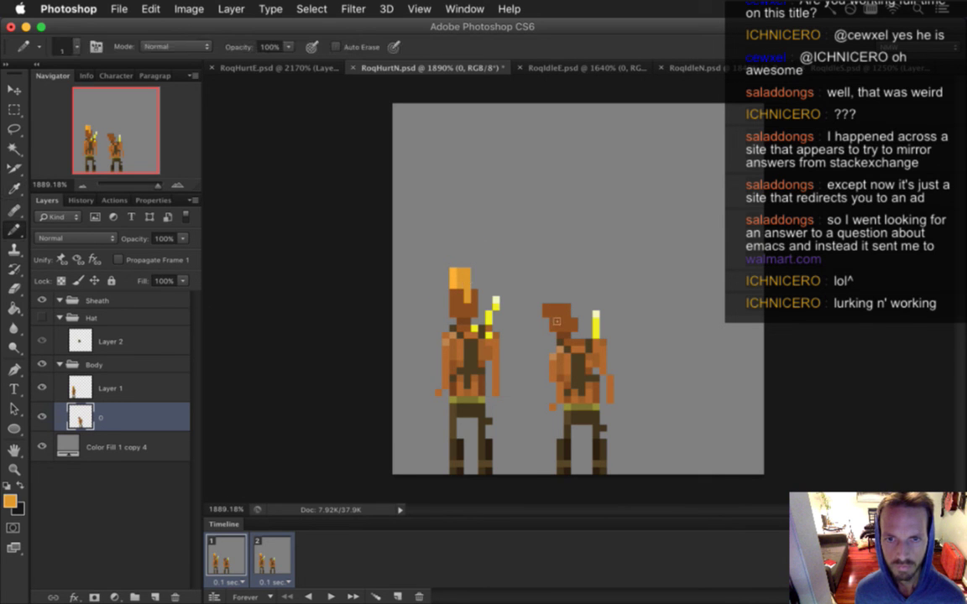
pyautogui.moveTo(560, 321); pyautogui.dragTo(552, 284)
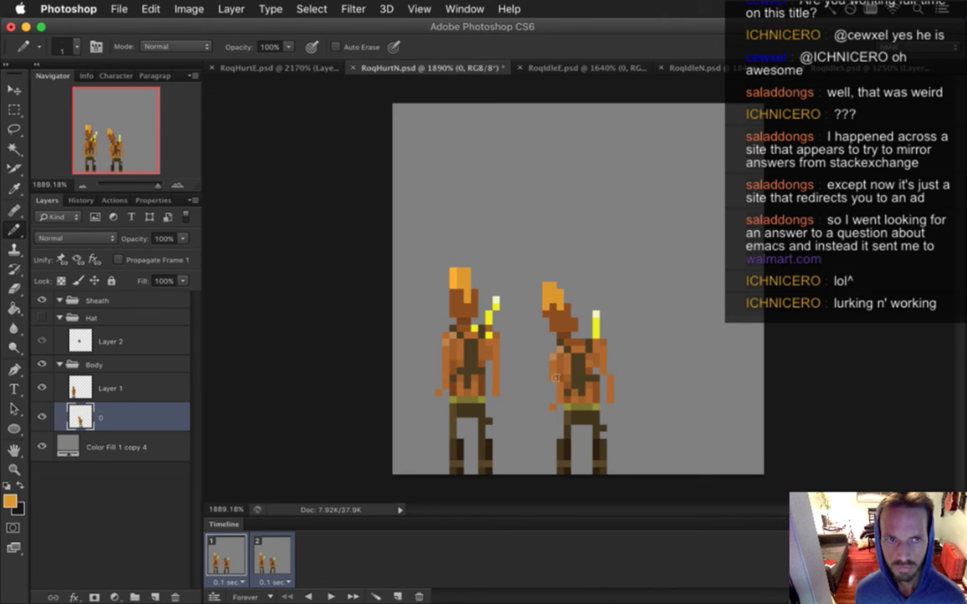
pyautogui.press('e')
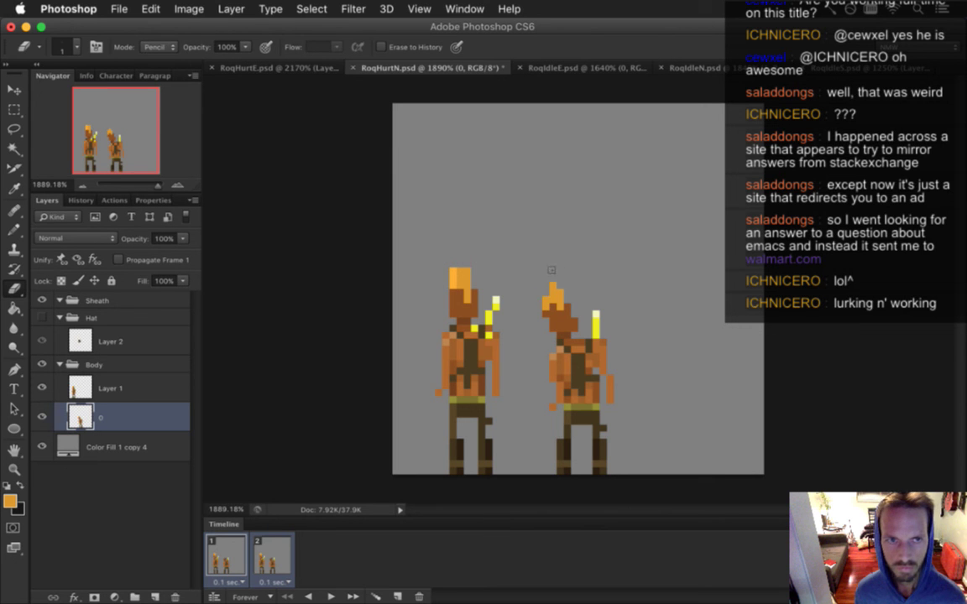
pyautogui.hotkey('ctrl', 's')
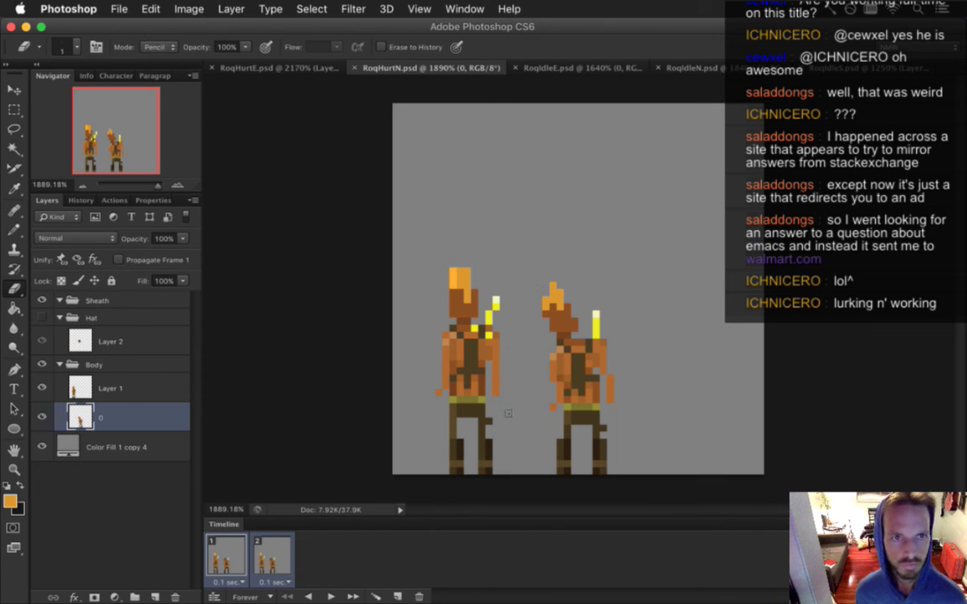
# Step: Delete the idle figure's reference layer (Layer 1) and show the Hat group again
pyautogui.click(151, 389)
pyautogui.moveTo(155, 390); pyautogui.dragTo(174, 596)
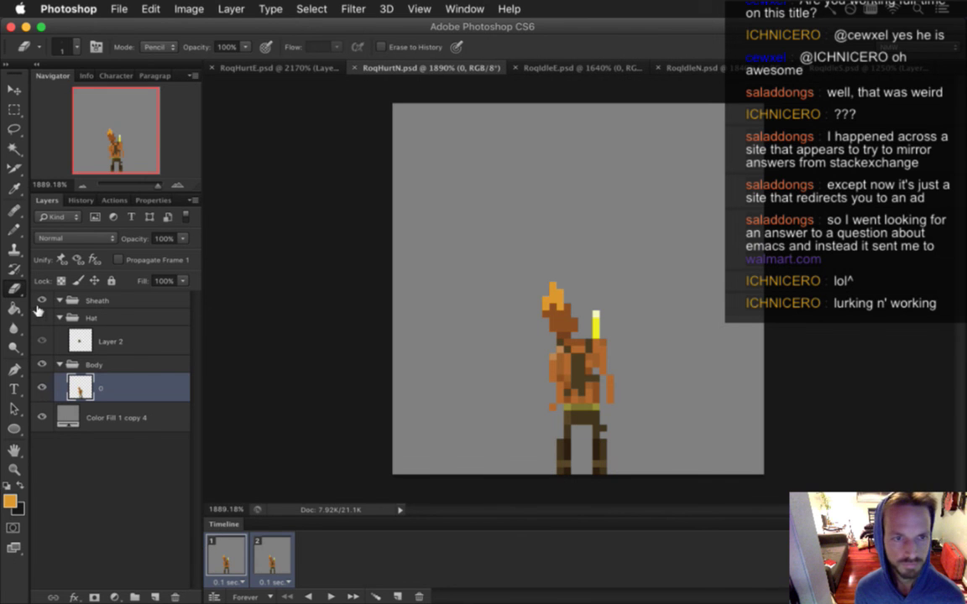
pyautogui.click(42, 317)
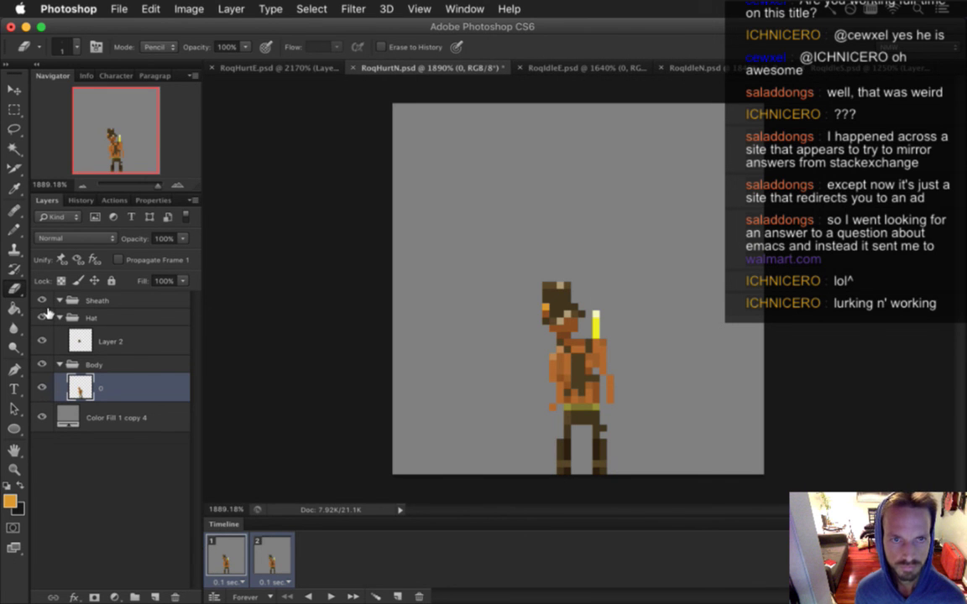
# Step: Shift the hat on Layer 2 one pixel to the left to cover the hair and save
pyautogui.click(80, 344)
pyautogui.press('v')
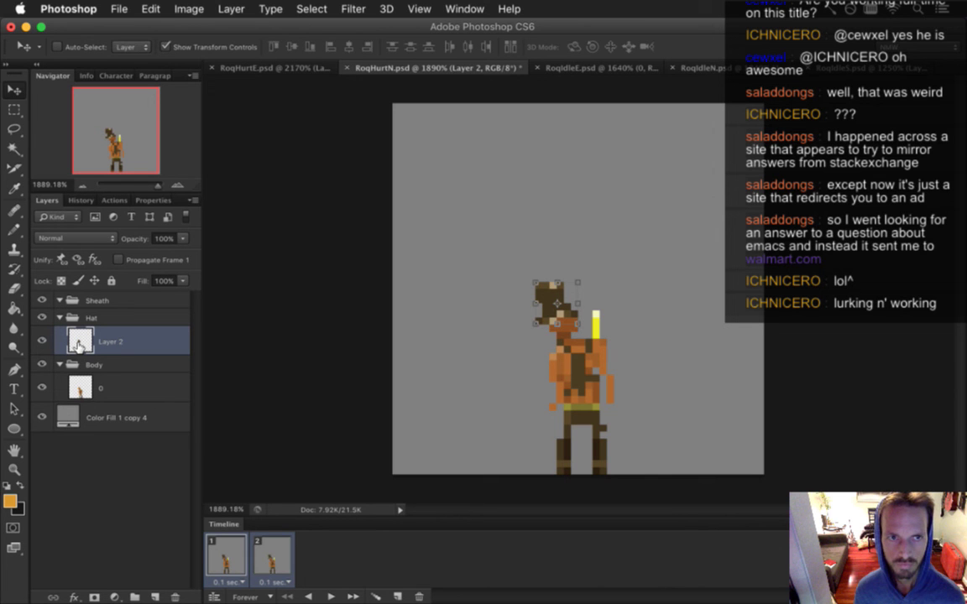
pyautogui.press('m')
pyautogui.press('super+s')
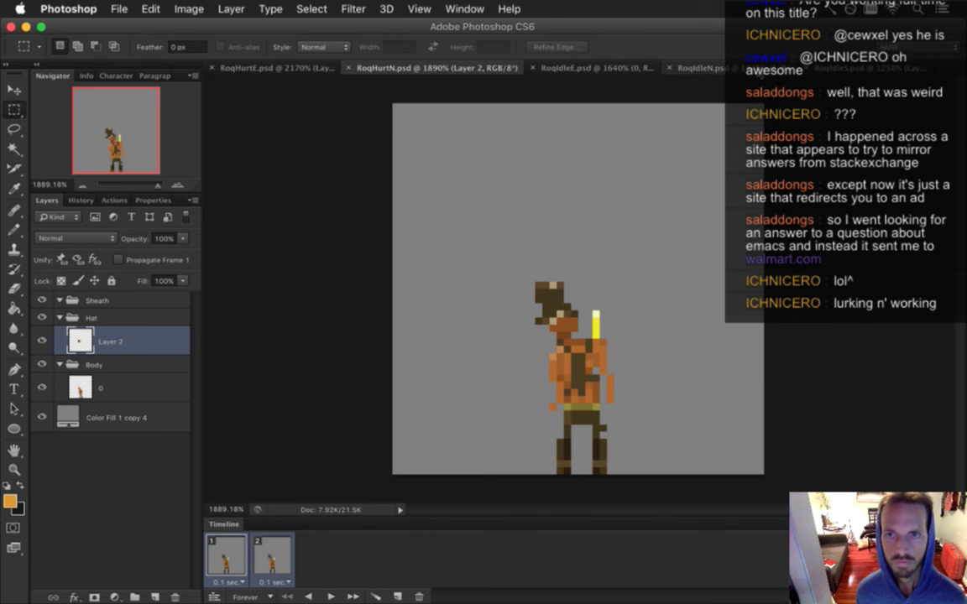
# Step: Show the hat in RoqIdleN.psd, sample the dark skin shade below its brim, paint it under the hat in RoqHurtN.psd and save
pyautogui.click(697, 67)
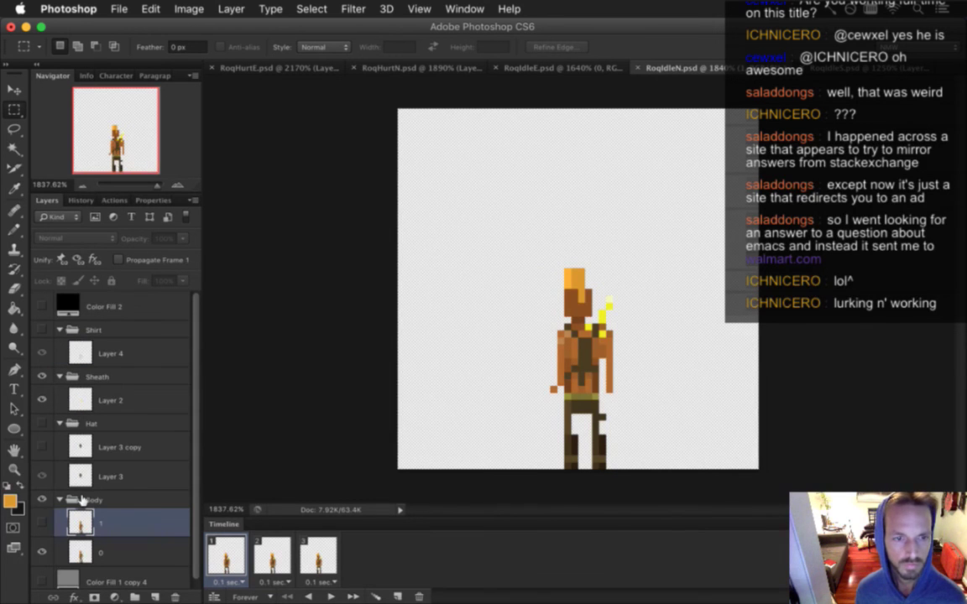
pyautogui.click(42, 423)
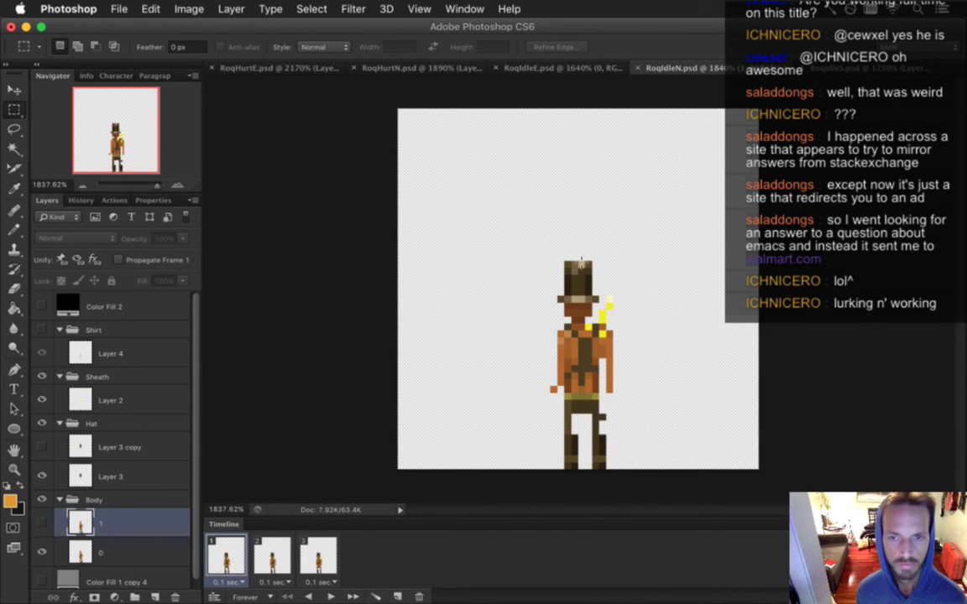
pyautogui.press('i')
pyautogui.click(579, 302)
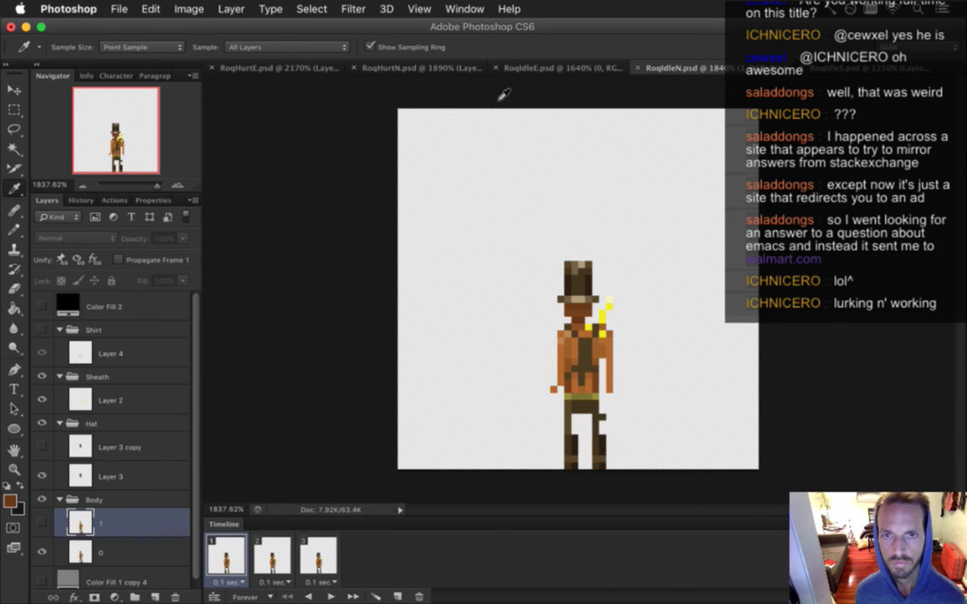
pyautogui.click(423, 68)
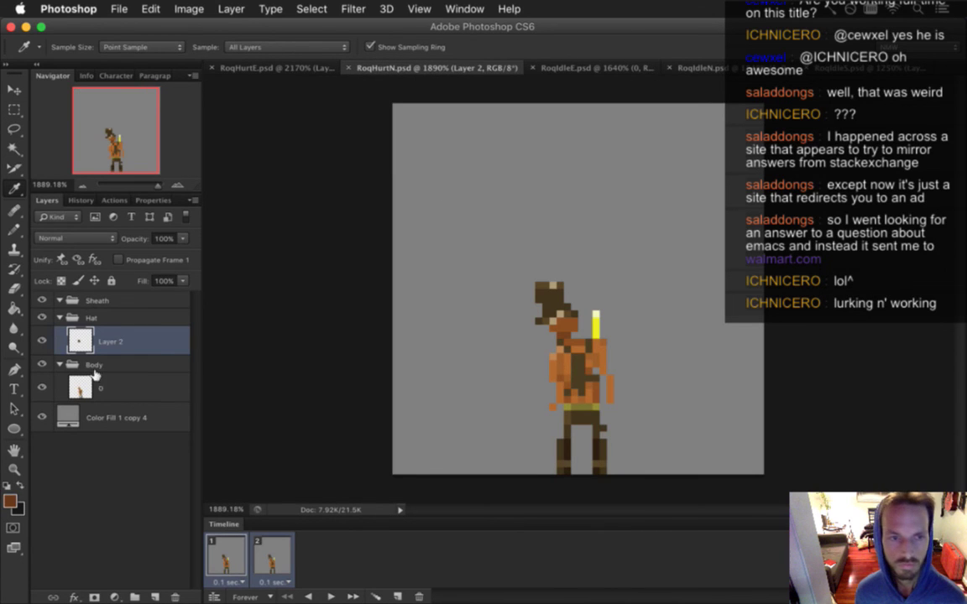
pyautogui.press('b')
pyautogui.click(567, 300)
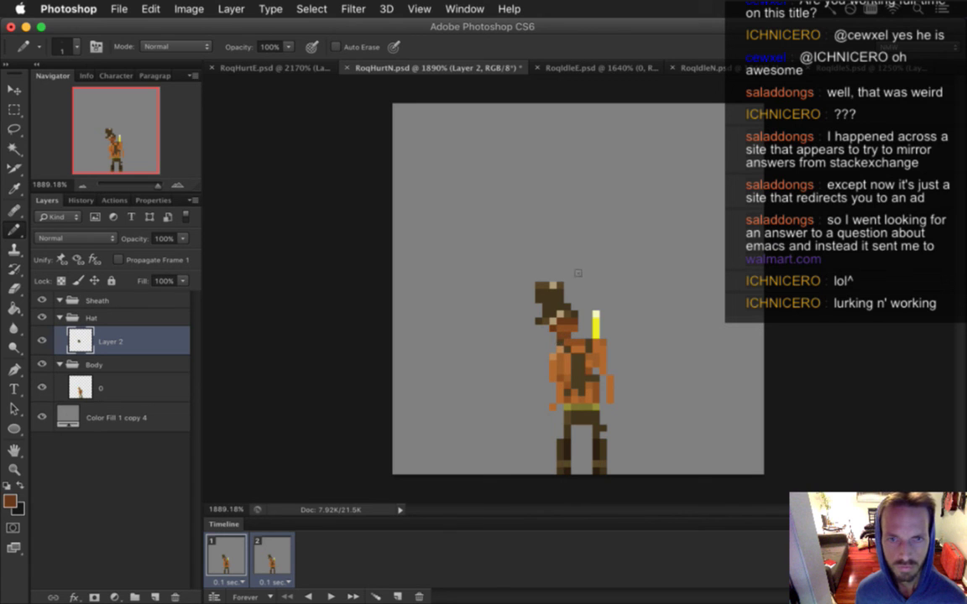
pyautogui.press('super+s')
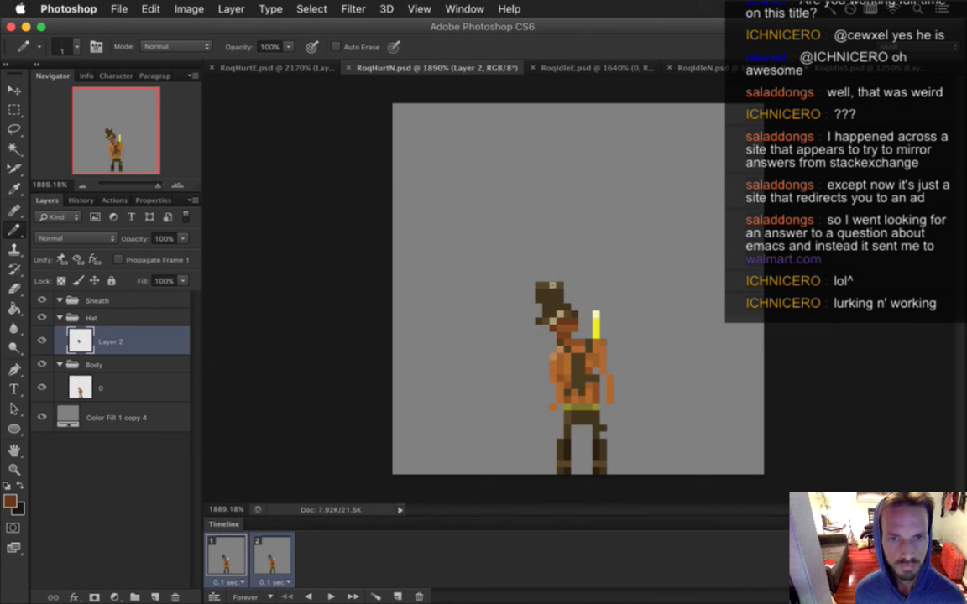
# Step: Erase the corner pixel of the hat's crown and touch up the crown with a lighter brown sampled from the hat
pyautogui.press('e')
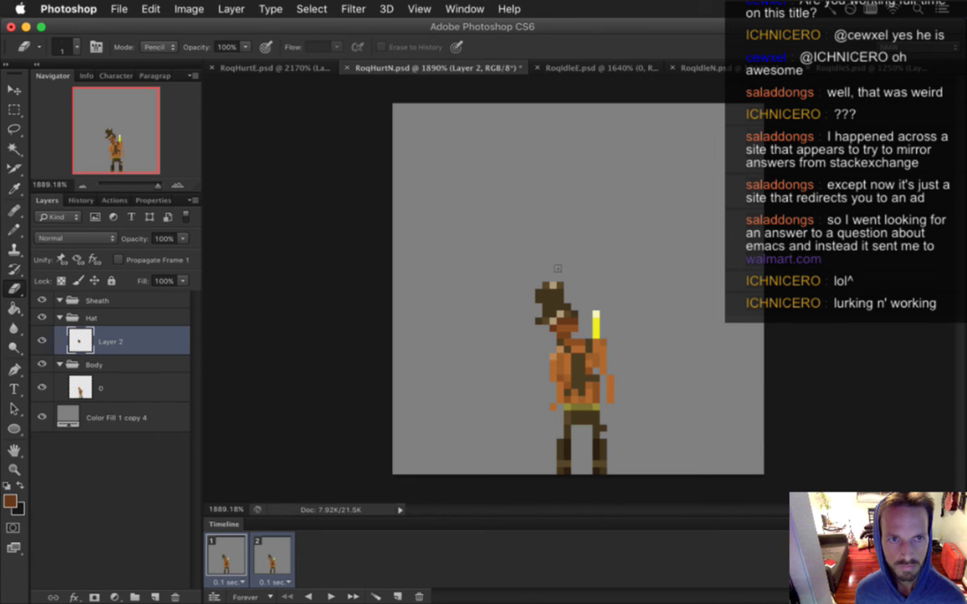
pyautogui.press('b')
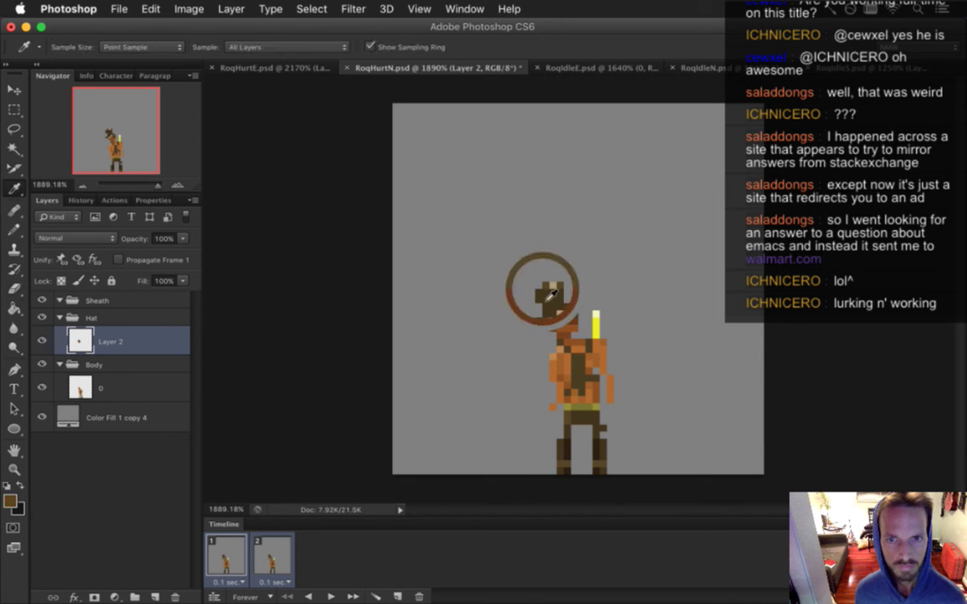
pyautogui.hotkey('shift', 'b')
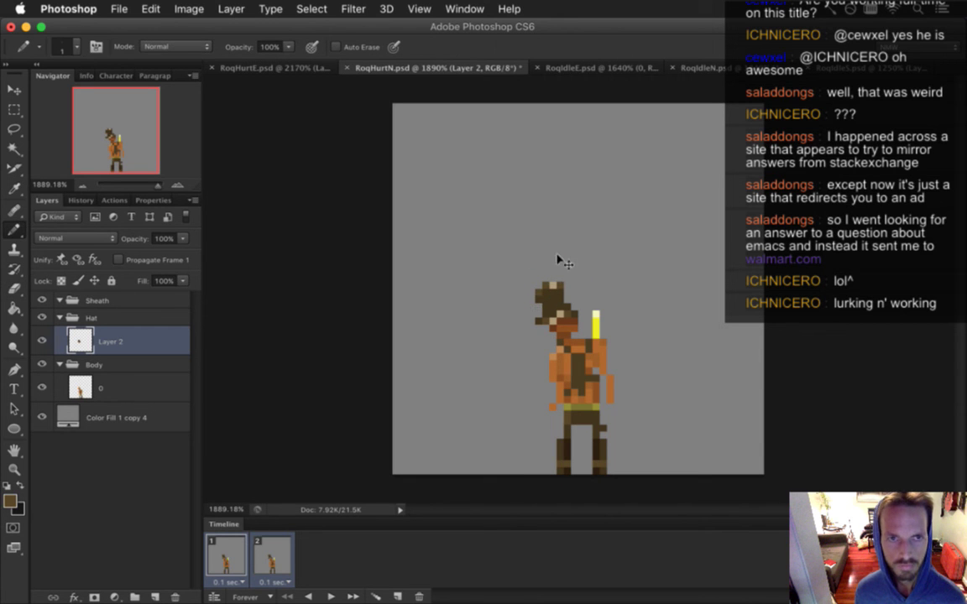
# Step: Shade the hat in RoqHurtN.psd with the dark brown sampled from the hat in RoqIdleE.psd and save
pyautogui.click(565, 70)
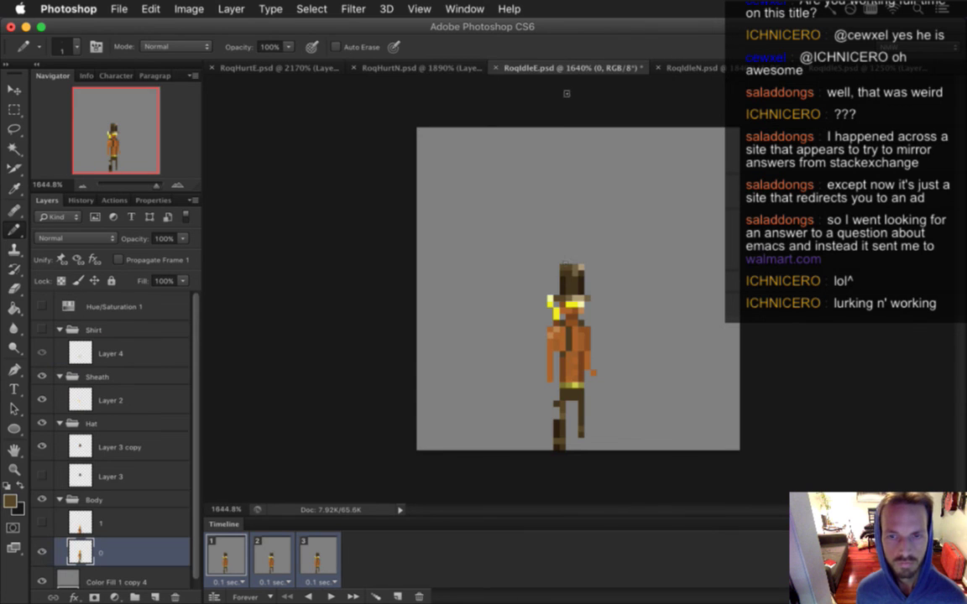
pyautogui.press('i')
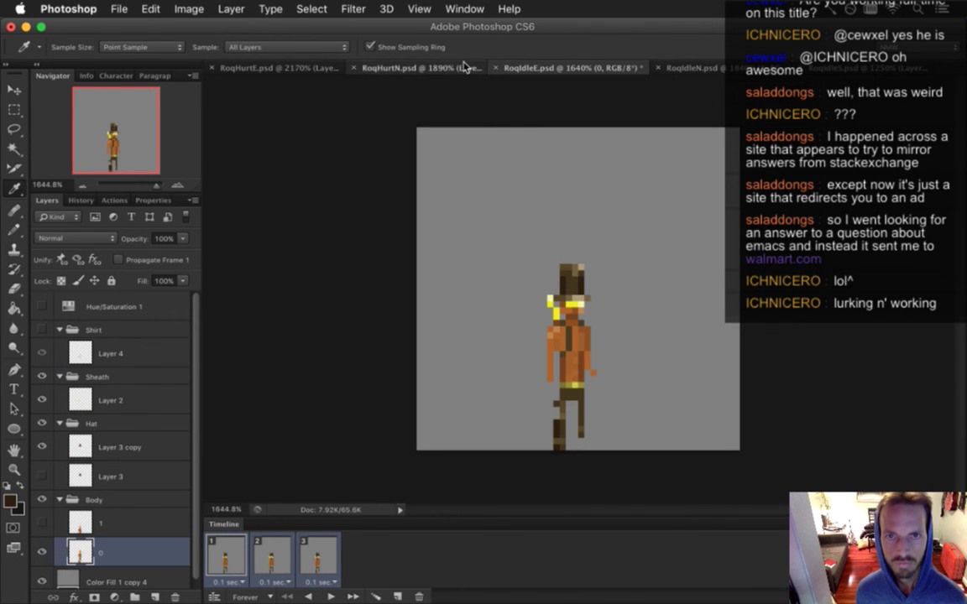
pyautogui.click(461, 67)
pyautogui.press('b')
pyautogui.click(542, 315)
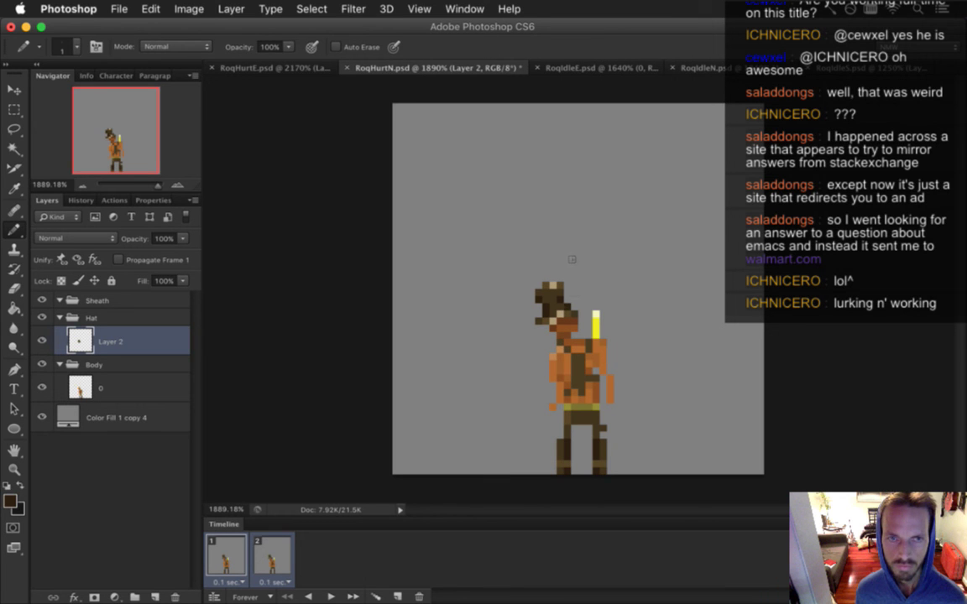
pyautogui.press('super+s')
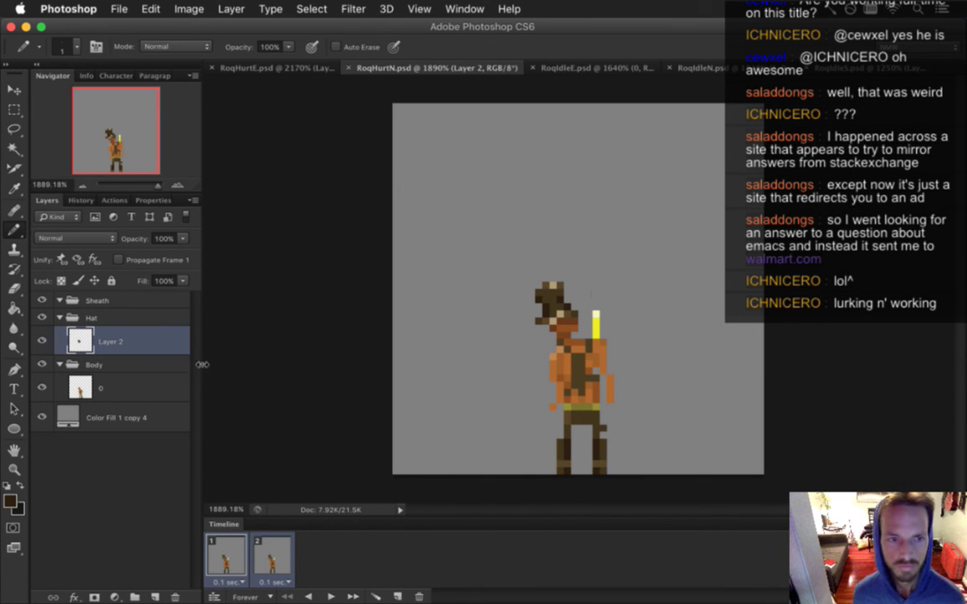
# Step: Cut the yellow sword hilt from layer 0 onto its own layer and move that layer into the Sheath group
pyautogui.click(135, 387)
pyautogui.press('m')
pyautogui.moveTo(595, 307); pyautogui.dragTo(615, 339)
pyautogui.press('v')
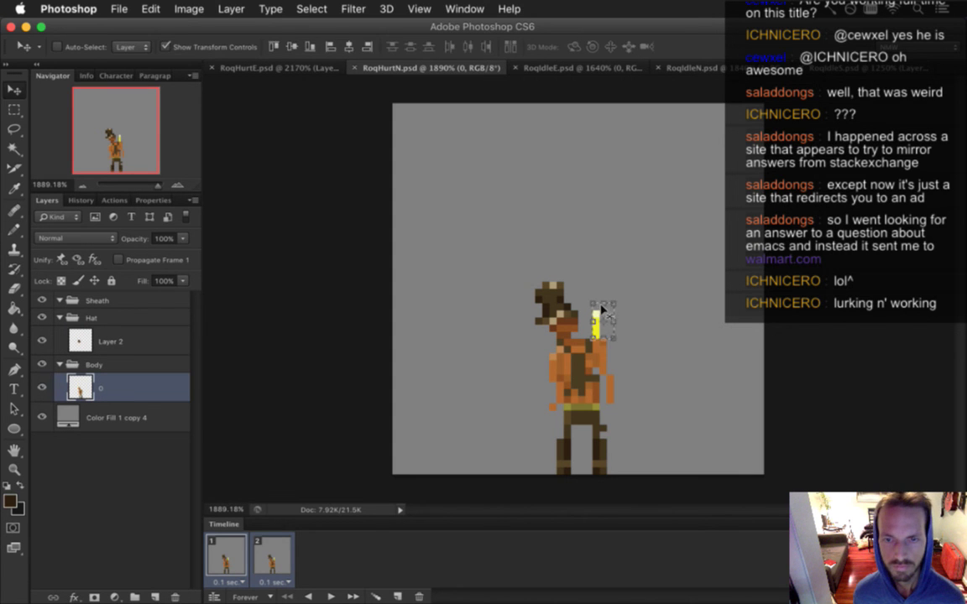
pyautogui.press('m')
pyautogui.rightClick(599, 310)
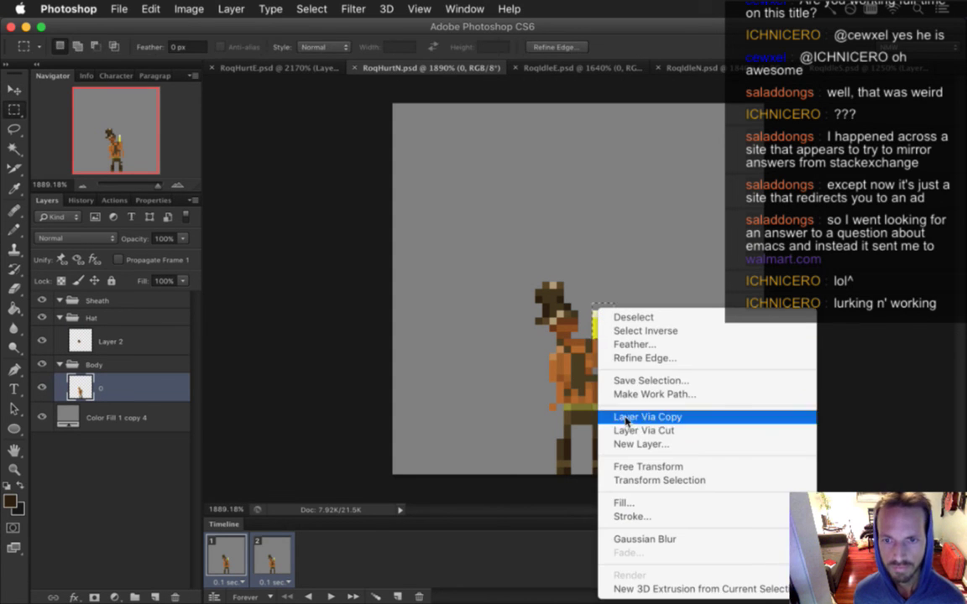
pyautogui.click(627, 430)
pyautogui.moveTo(85, 388); pyautogui.dragTo(92, 304)
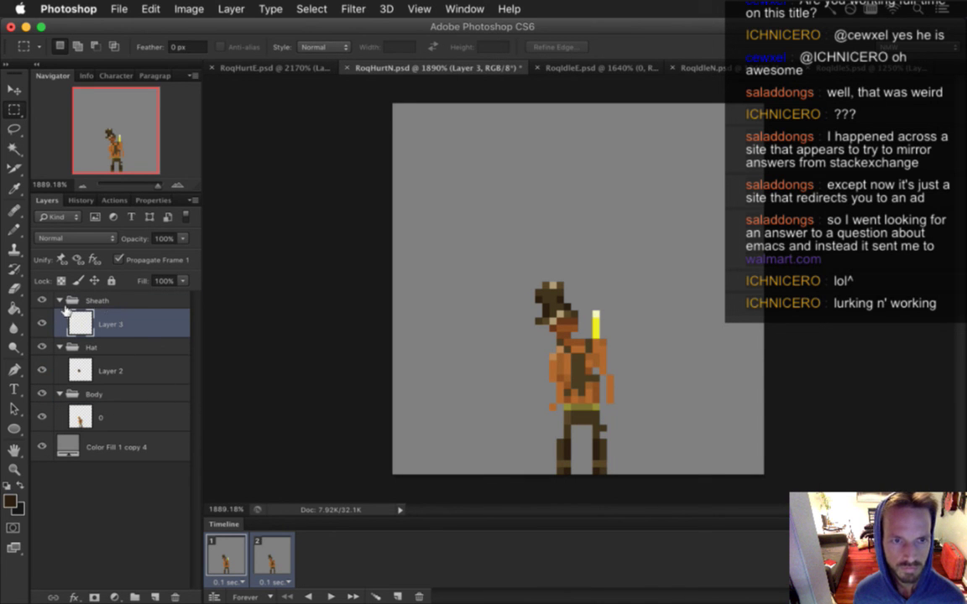
# Step: Turn off Propagate Frame 1 for the hilt layer, save and check the layers in both frames
pyautogui.click(118, 260)
pyautogui.press('super+s')
pyautogui.click(227, 555)
pyautogui.click(258, 561)
pyautogui.click(230, 554)
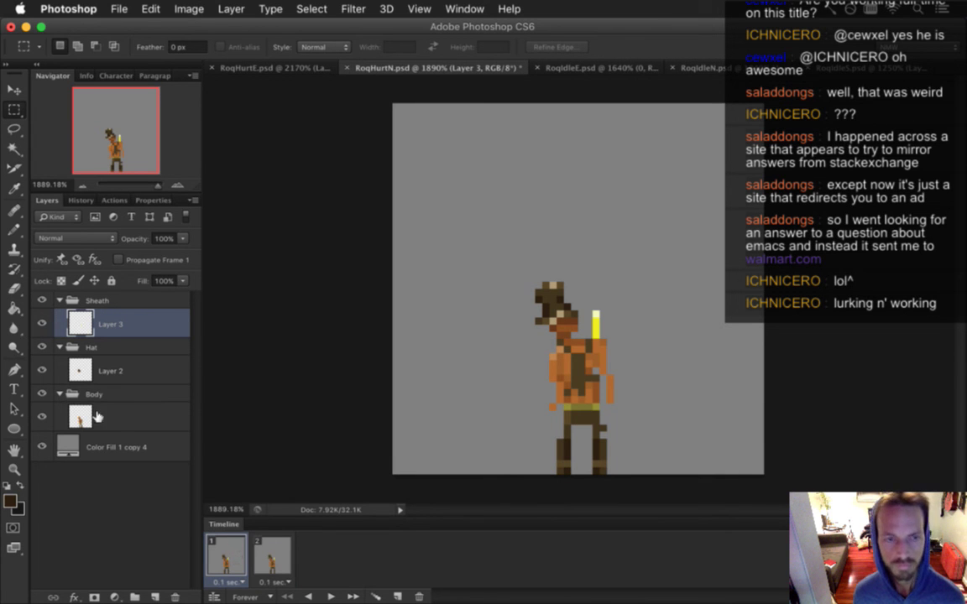
# Step: Hide the gray Color Fill 1 copy 4 background in both frames and save RoqHurtN.psd
pyautogui.keyDown('shift'); pyautogui.click(264, 551); pyautogui.keyUp('shift')
pyautogui.click(42, 447)
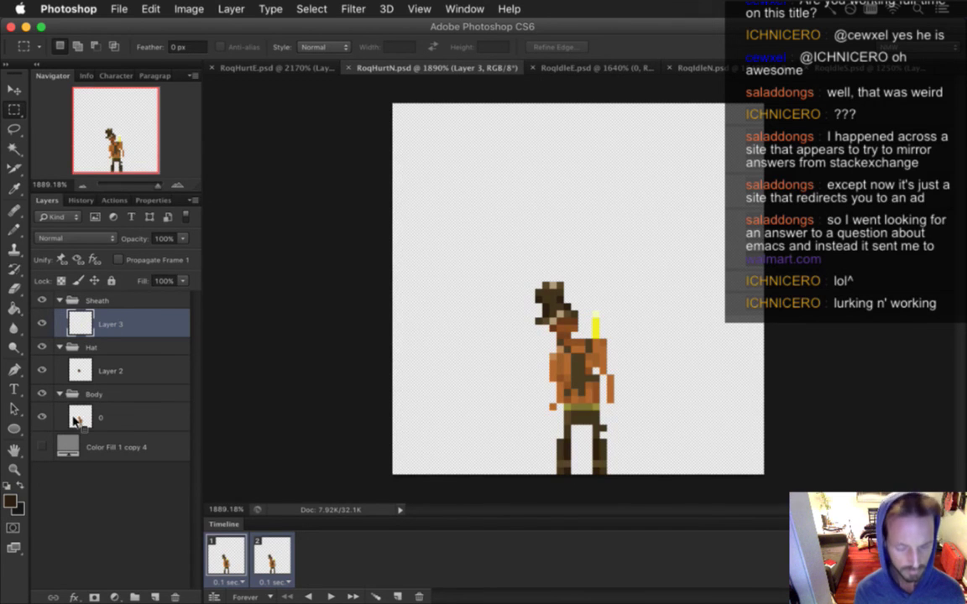
pyautogui.press('super+0')
pyautogui.press('super+alt+shift+s')
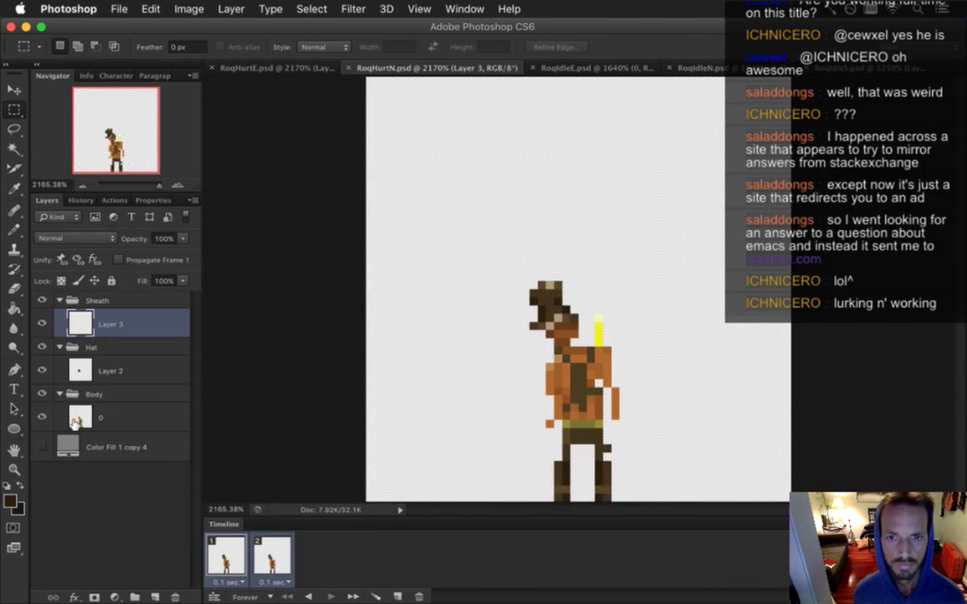
# Step: Switch to Xcode and run the MacD build of Songbringer
pyautogui.press('super+Tab')
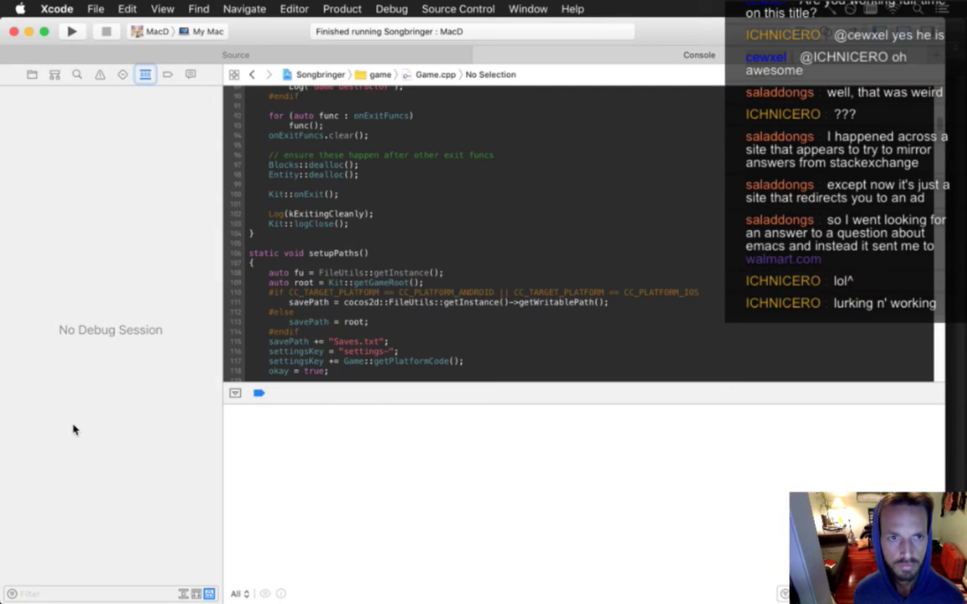
pyautogui.press('super+r')
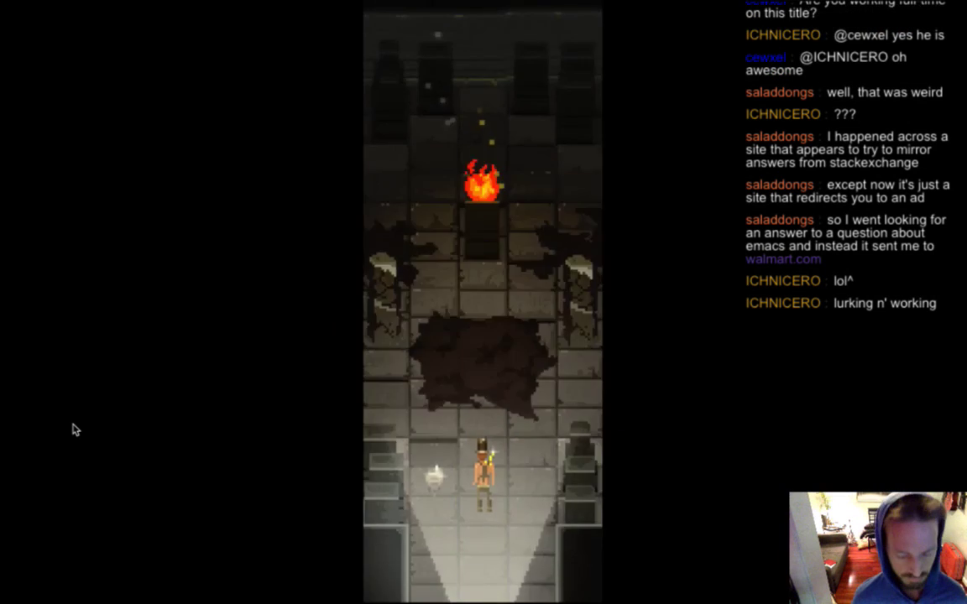
# Step: Walk Roq around the torch-lit starting room and use his weapons and items to check his animations
pyautogui.press('Up')
pyautogui.press('Left')
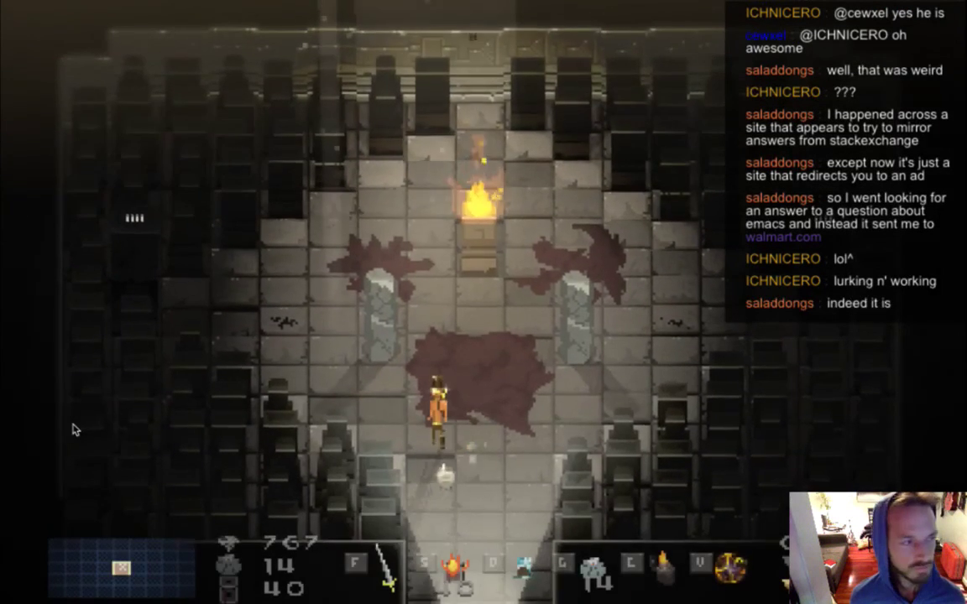
pyautogui.press('d')
pyautogui.press('Right')
pyautogui.press('Left')
pyautogui.press('d')
pyautogui.press('w')
pyautogui.press('d')
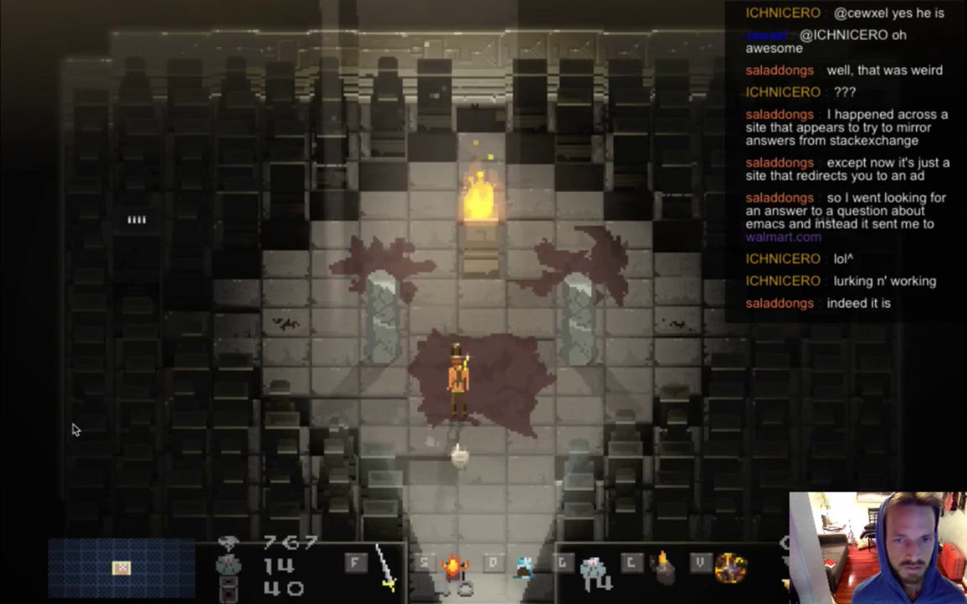
pyautogui.press('s')
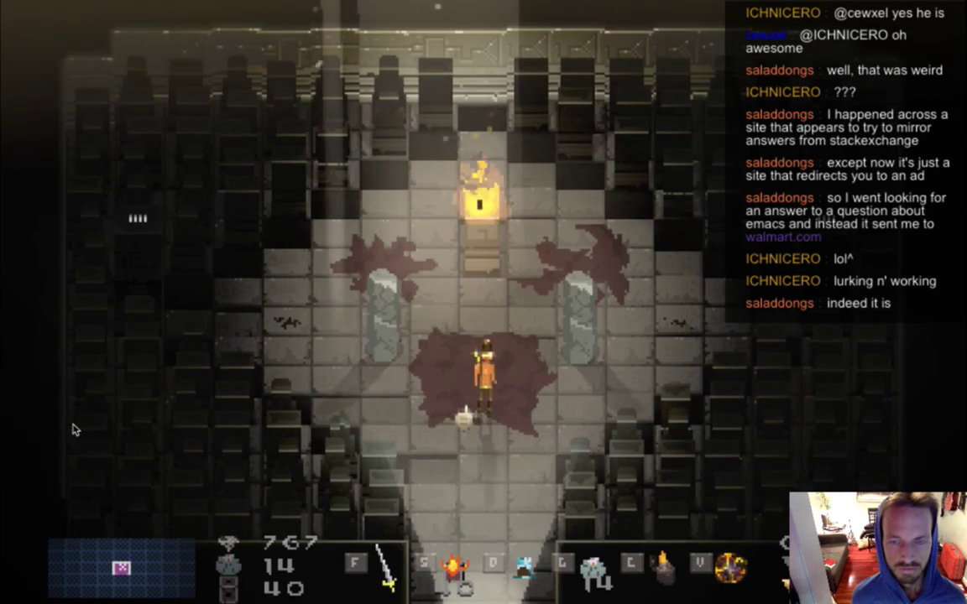
pyautogui.press('w')
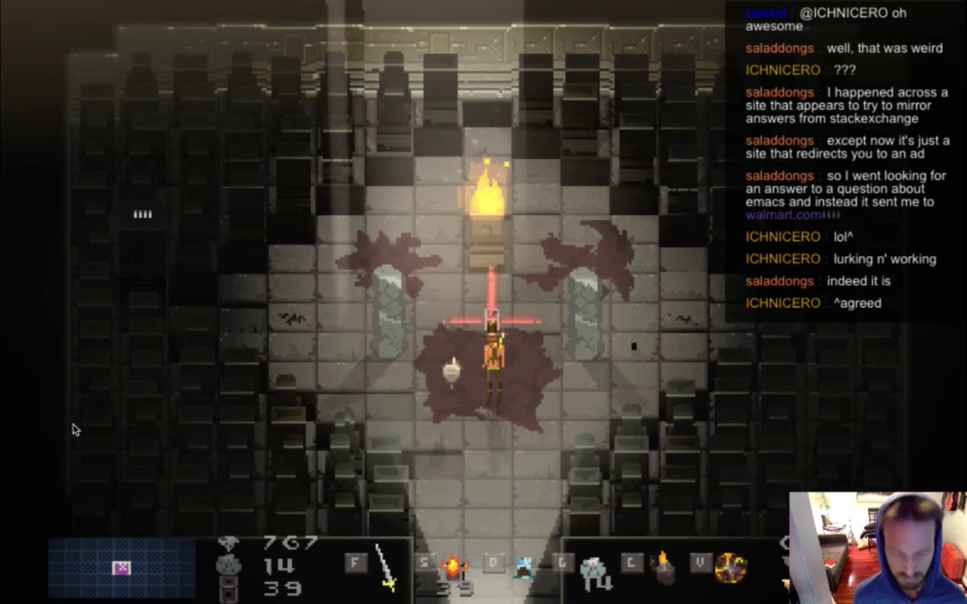
pyautogui.press('-')
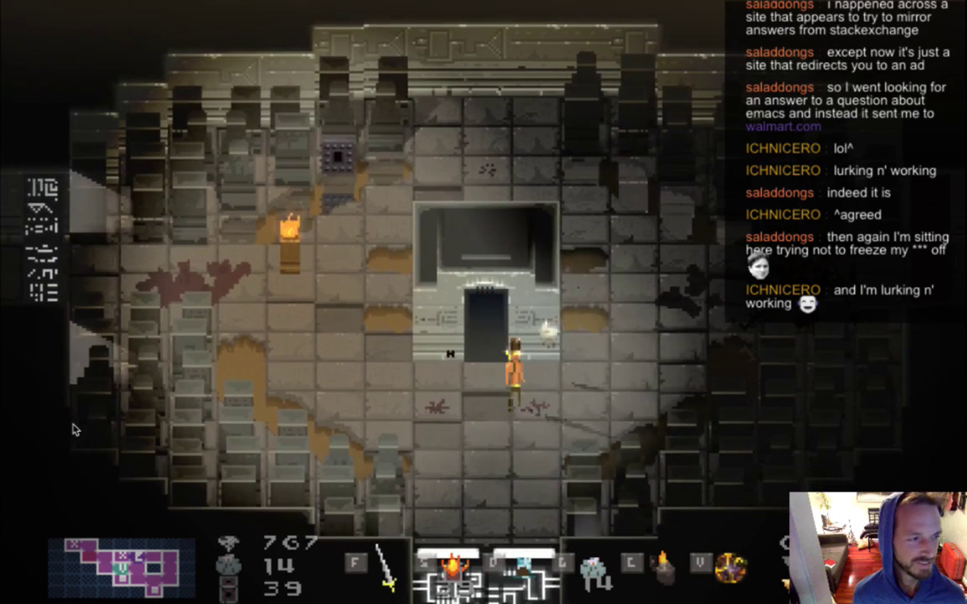
# Step: Steer Roq into the path of the spiked block beside the temple entrance to test his hurt animation
pyautogui.press('Right')
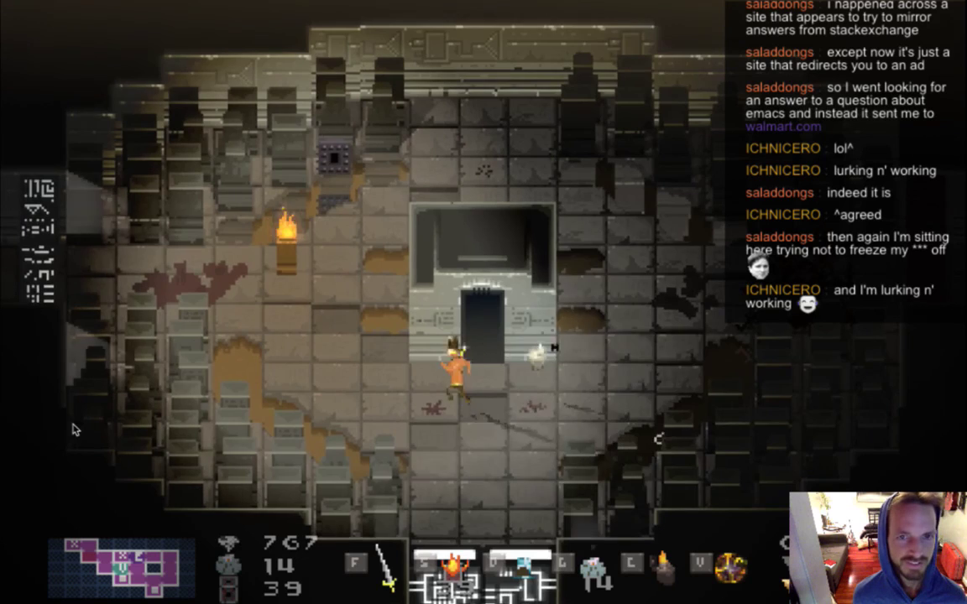
pyautogui.press('a')
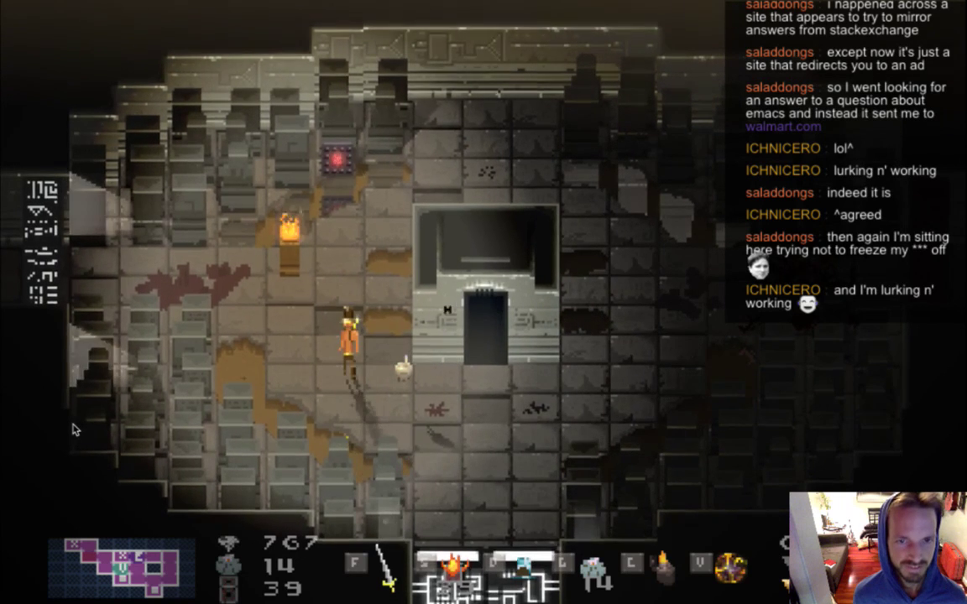
pyautogui.press('Right')
pyautogui.press('Up')
pyautogui.press('w')
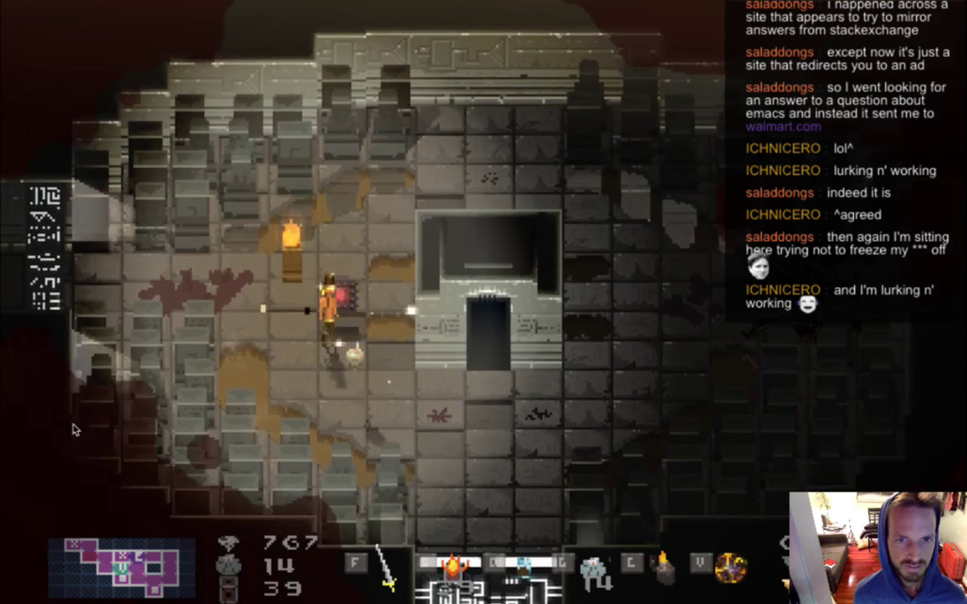
pyautogui.press('Left')
pyautogui.press('Down')
pyautogui.press('Left')
pyautogui.press('d')
pyautogui.press('Down')
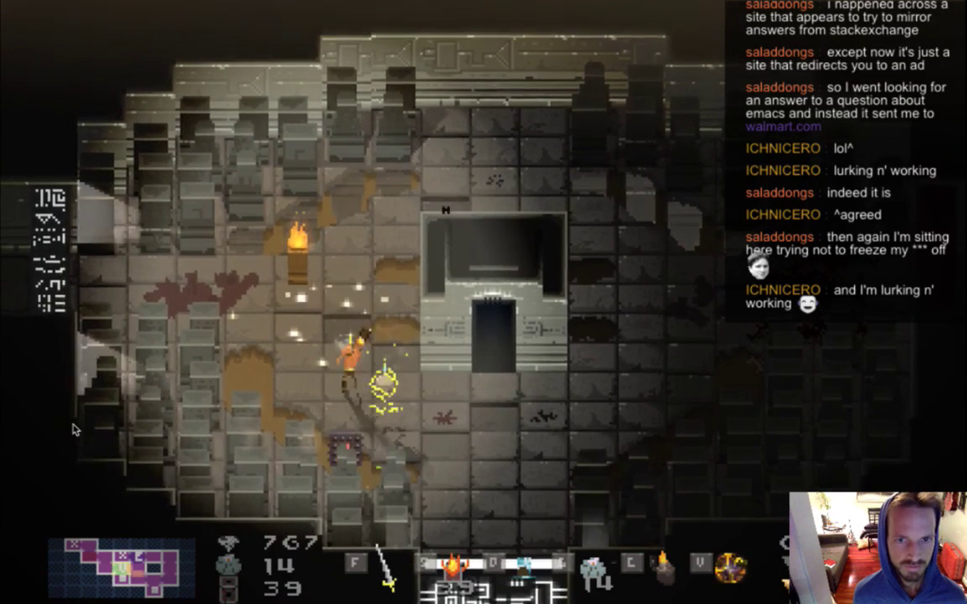
# Step: Move Roq clear of the spiked block and disable invincibility
pyautogui.press('Up')
pyautogui.press('Right')
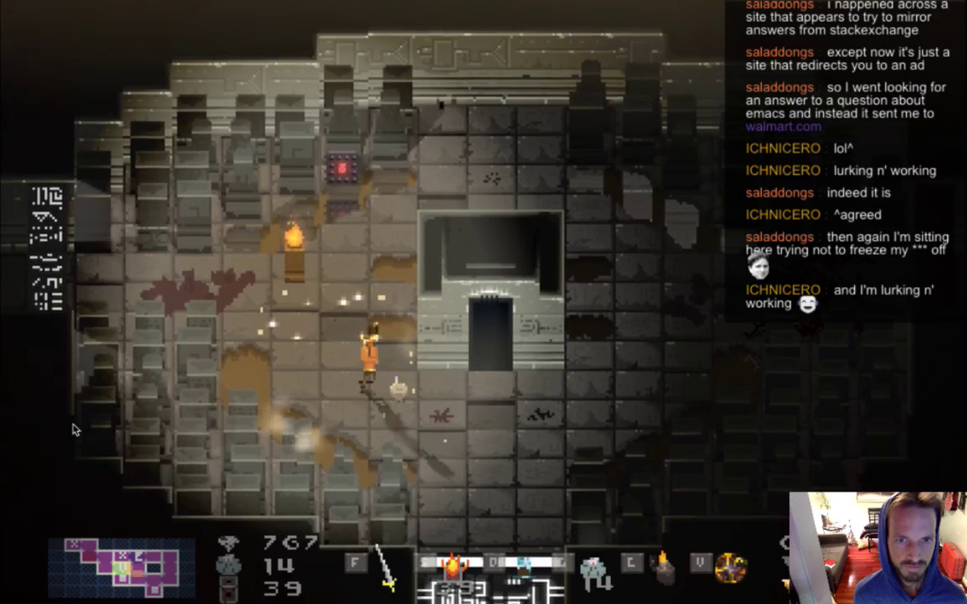
pyautogui.press('s')
pyautogui.press('d')
pyautogui.scroll(-2, 72, 430)
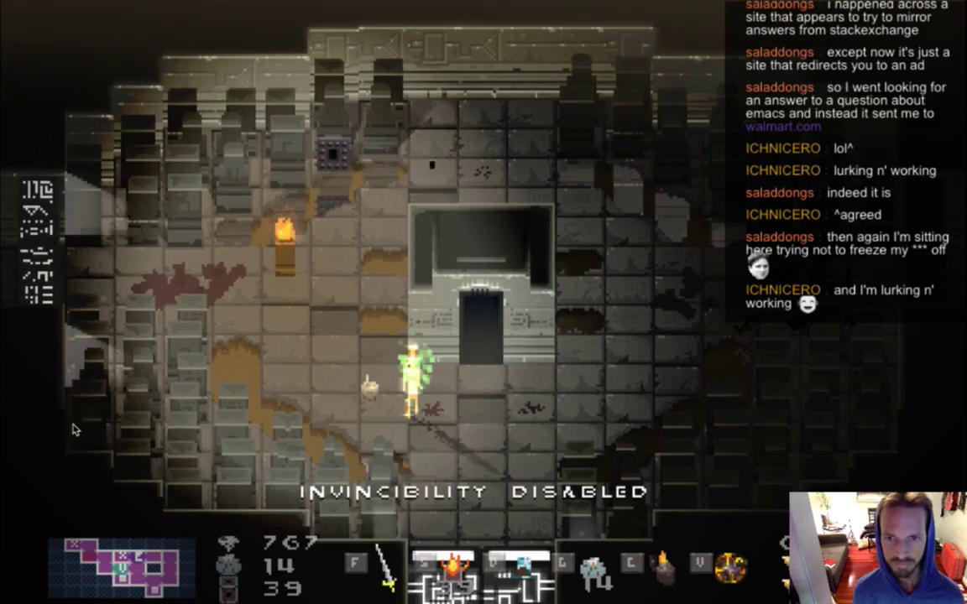
# Step: With invincibility off, walk Roq around the spiked block again to test his north-facing hurt sprite
pyautogui.press('Left')
pyautogui.press('Up')
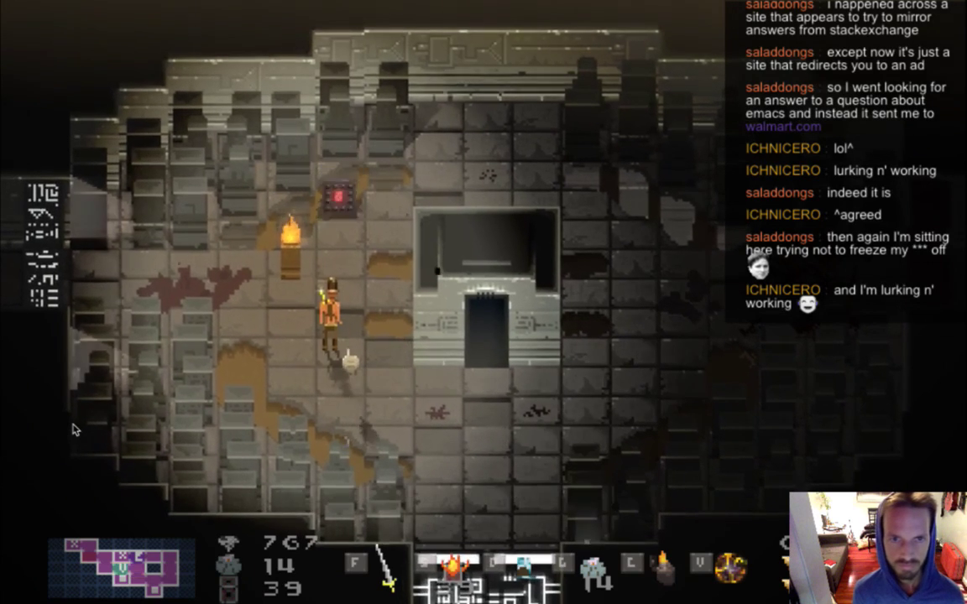
pyautogui.press('Left')
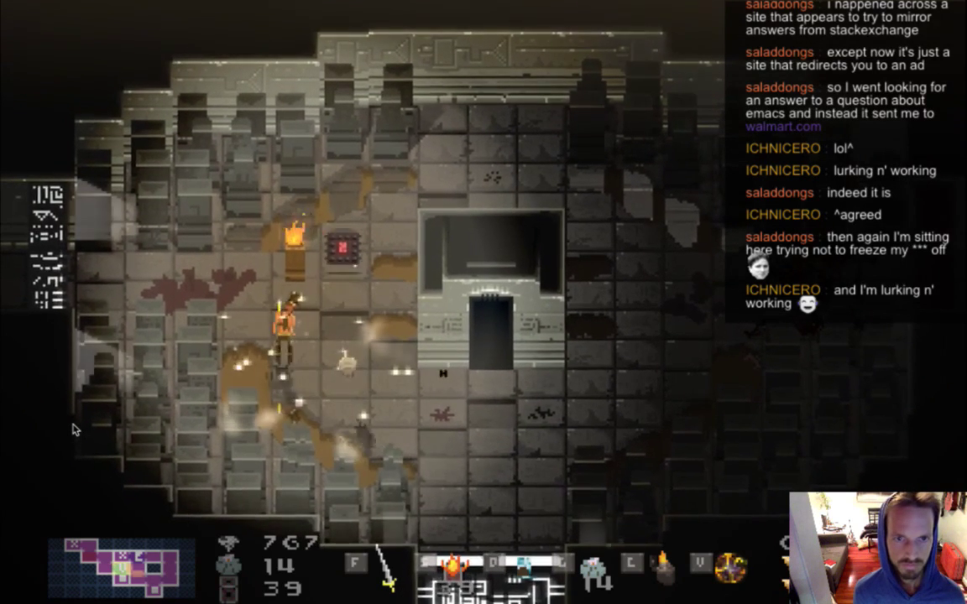
pyautogui.press('Right')
pyautogui.press('Up')
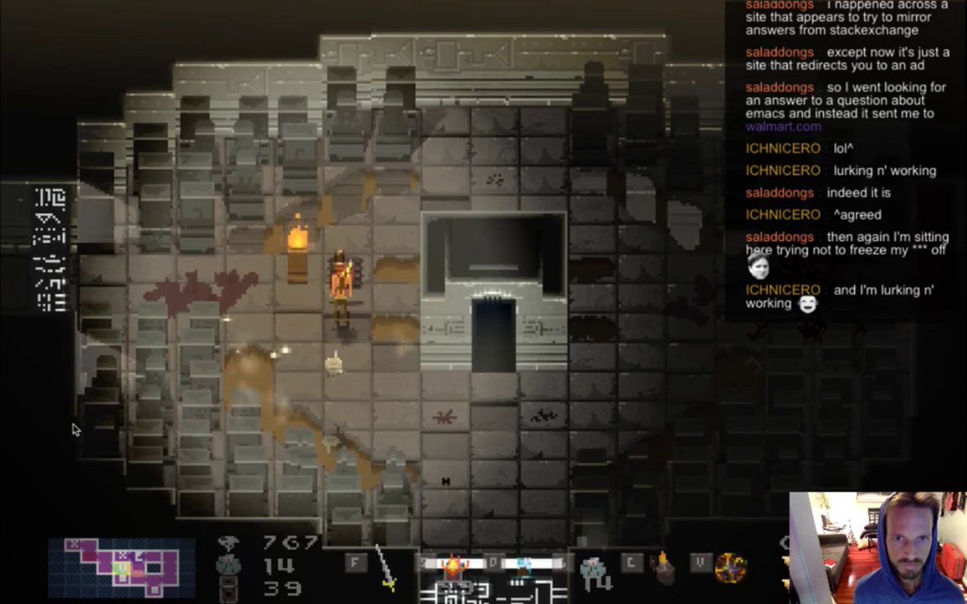
pyautogui.press('Left')
pyautogui.press('Down')
pyautogui.press('Left')
pyautogui.press('Up')
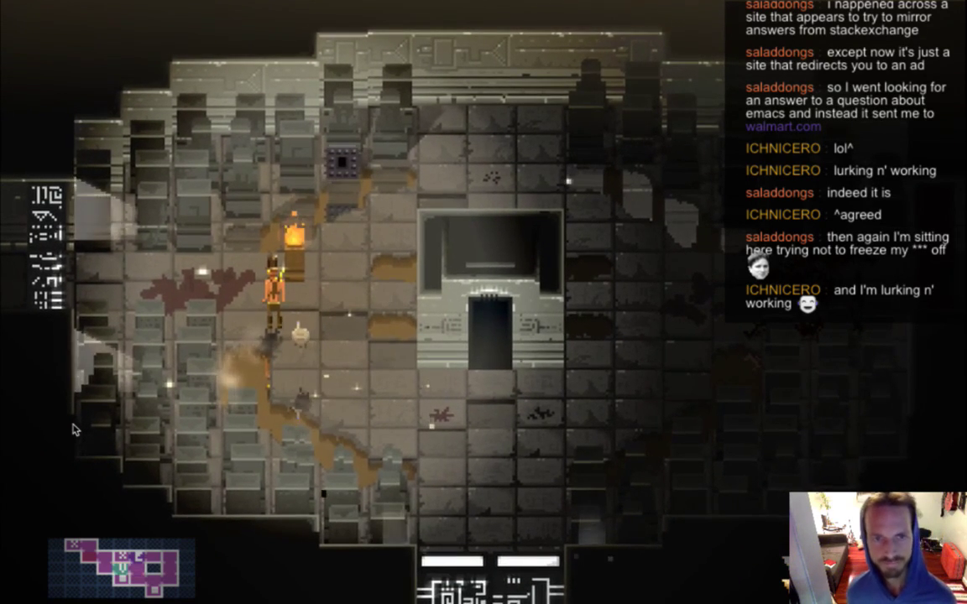
# Step: Quit the game, switch to RoqIdleN.psd in Photoshop, and check the sprite in grayscale by toggling Color Fill 2 on and off
pyautogui.press('super+q')
pyautogui.press('super+Tab')
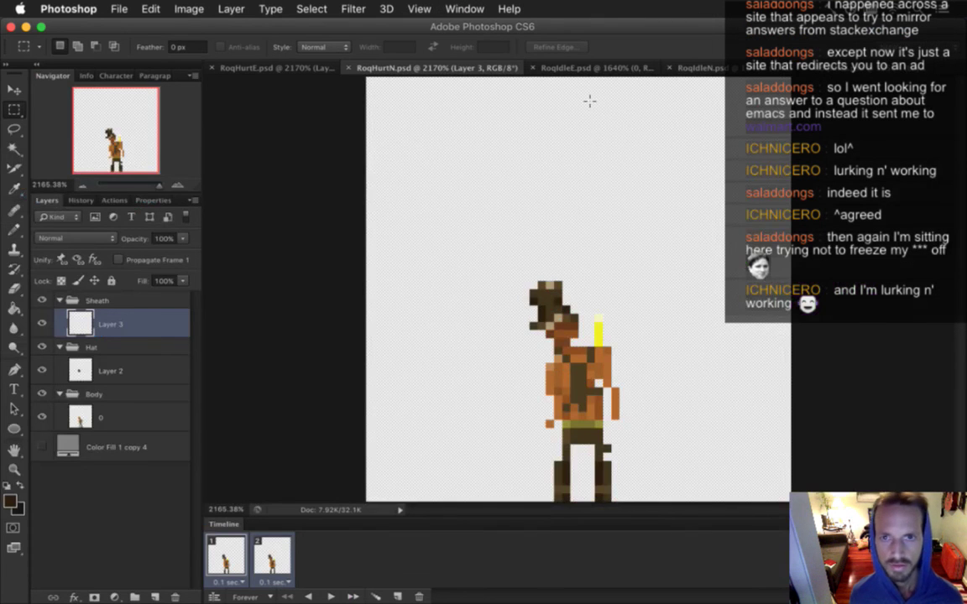
pyautogui.click(709, 70)
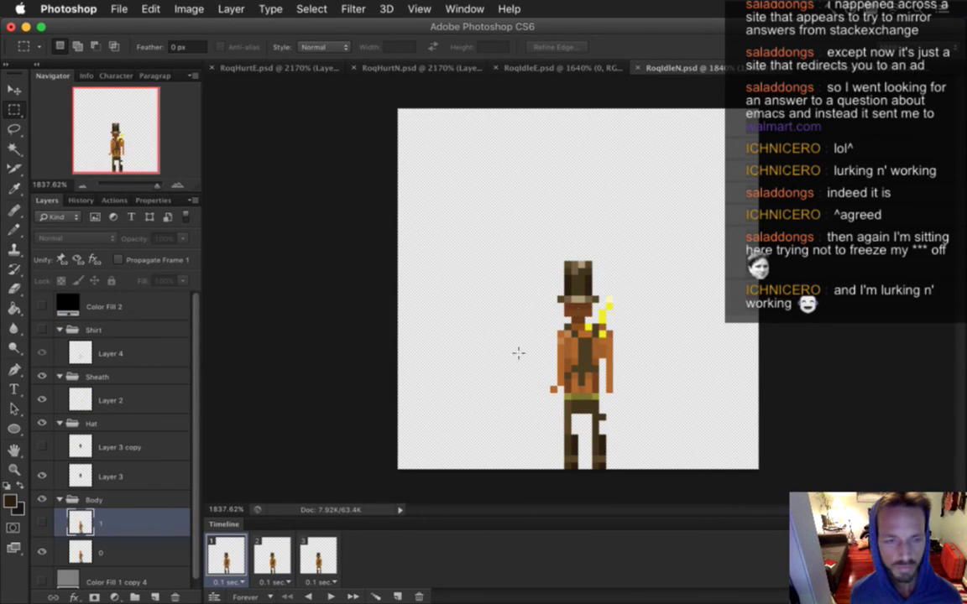
pyautogui.click(41, 306)
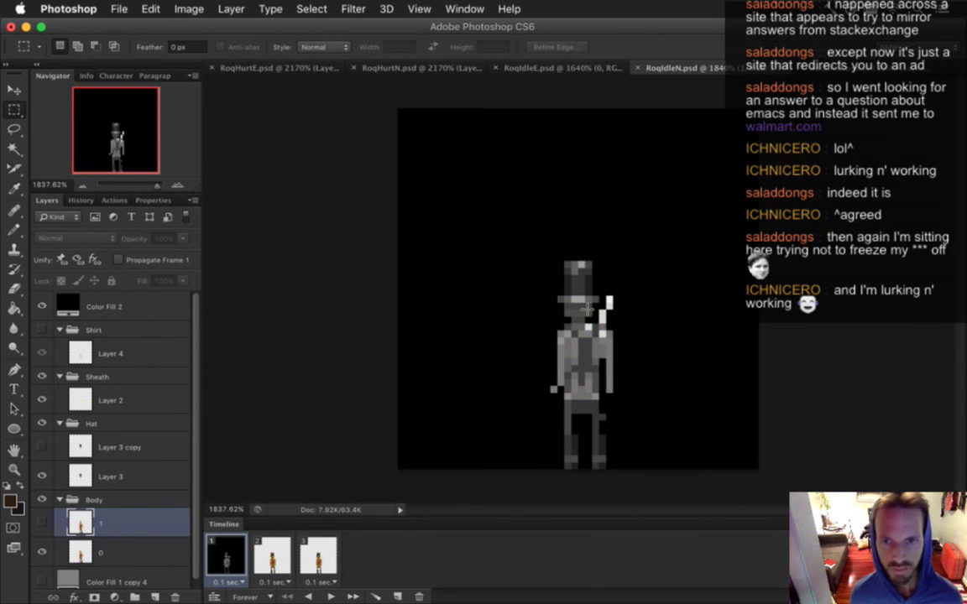
pyautogui.click(41, 306)
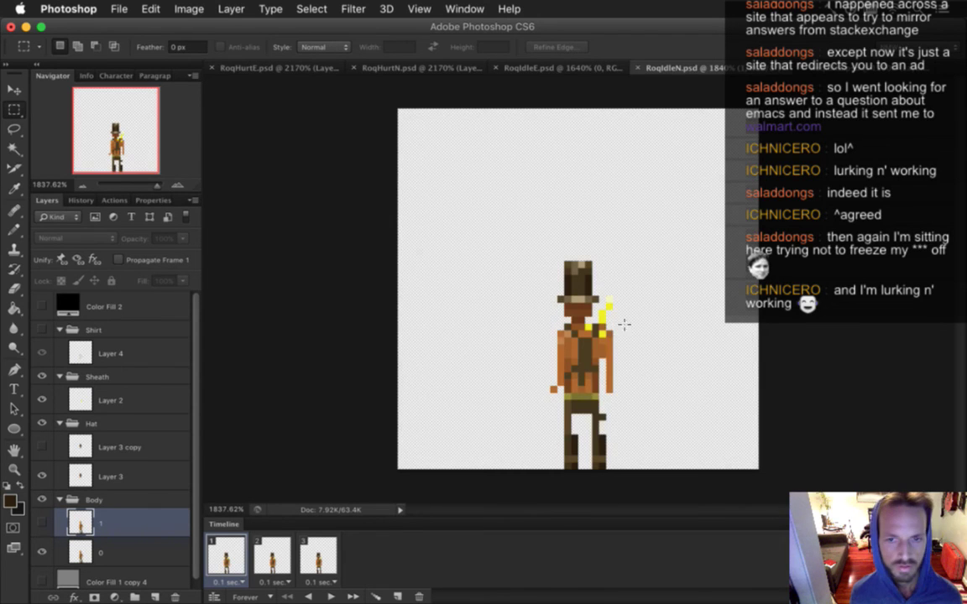
# Step: Show the gray Color Fill 1 copy 4 background in all three frames of RoqIdleN.psd
pyautogui.keyDown('shift'); pyautogui.click(313, 558); pyautogui.keyUp('shift')
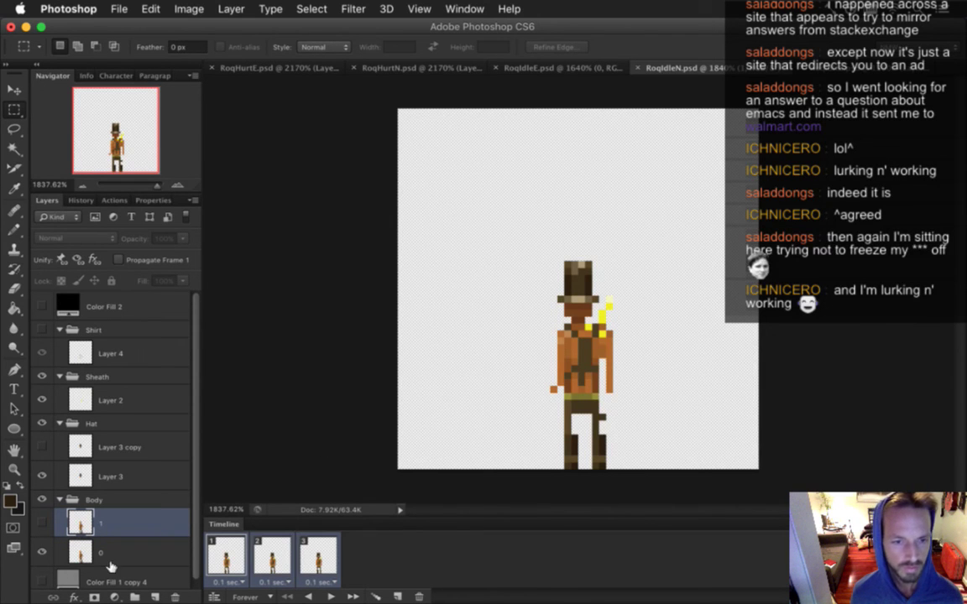
pyautogui.click(40, 577)
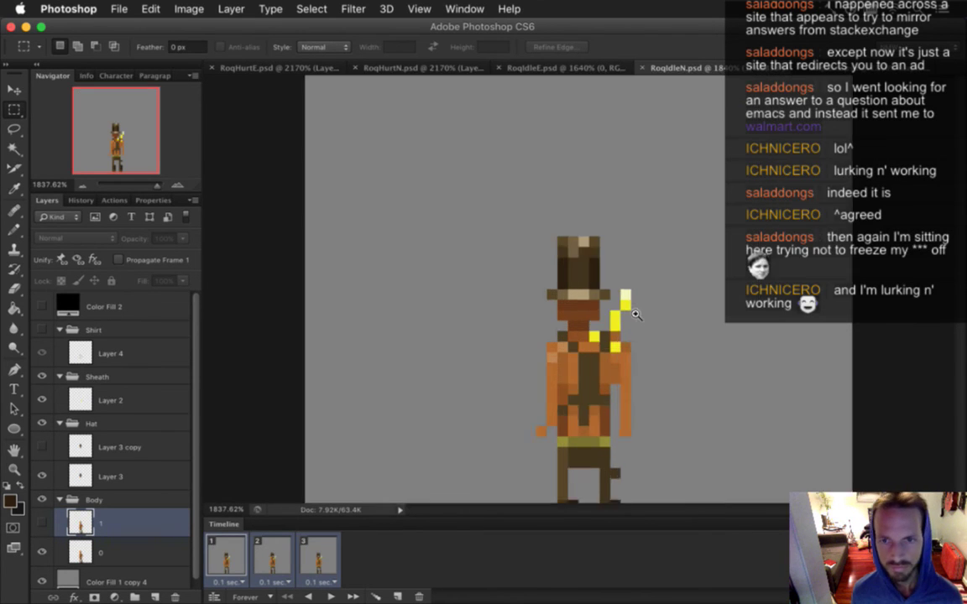
pyautogui.keyDown('ctrl'); pyautogui.click(652, 315); pyautogui.keyUp('ctrl')
pyautogui.click(650, 317)
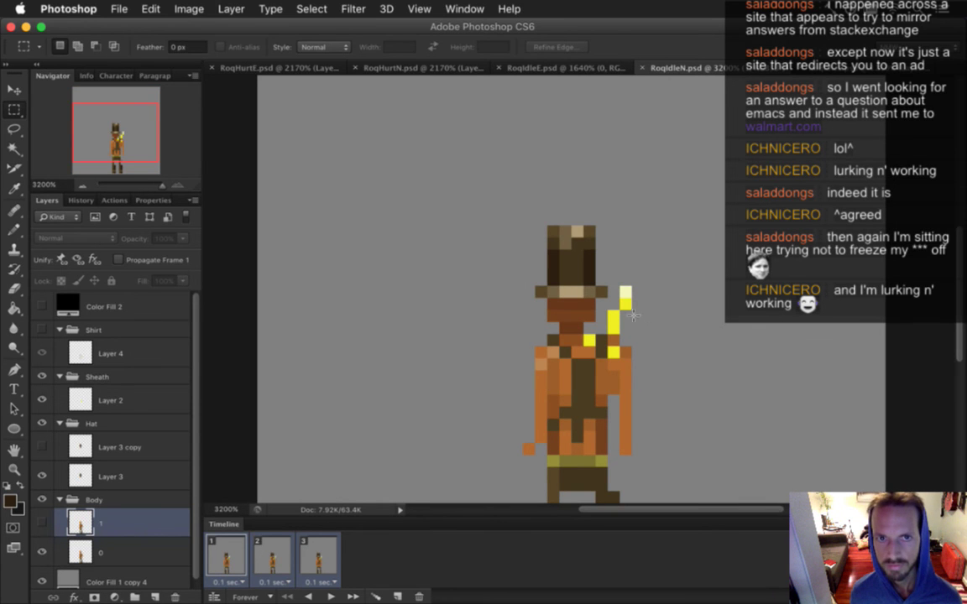
# Step: Sample the dark brown of Roq's head and inspect its hex value in the Color Picker
pyautogui.press('i')
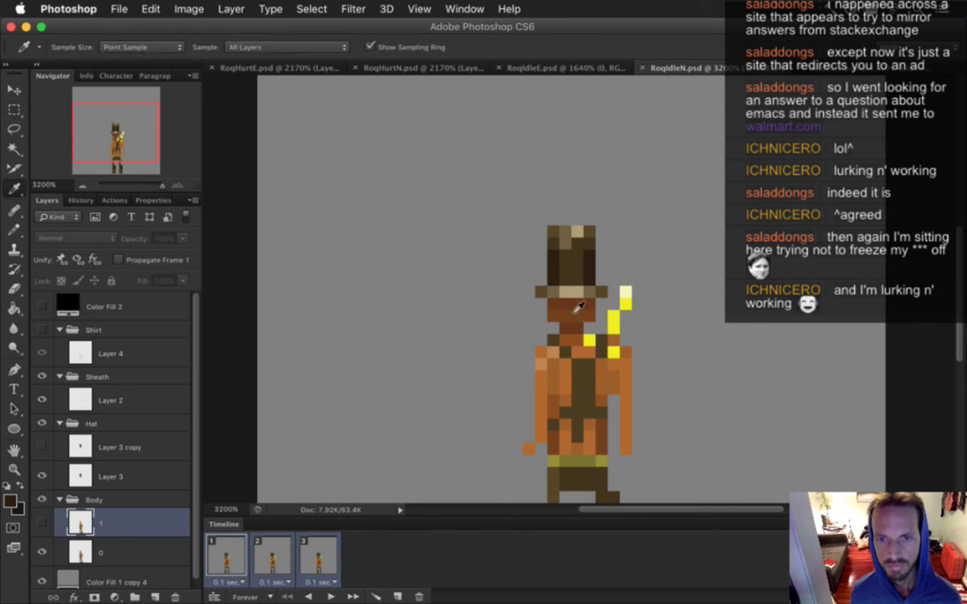
pyautogui.click(517, 301)
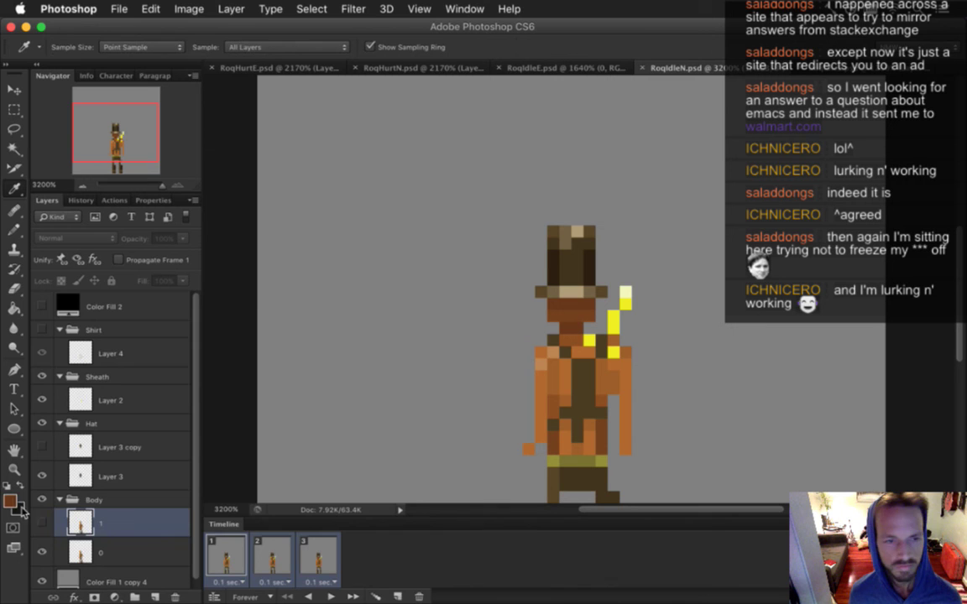
pyautogui.click(10, 501)
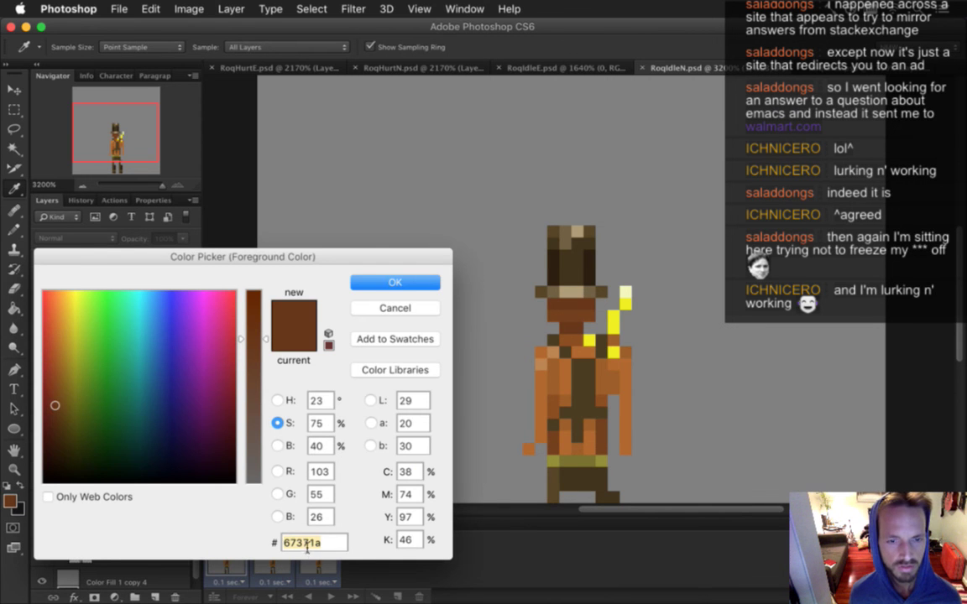
pyautogui.click(373, 283)
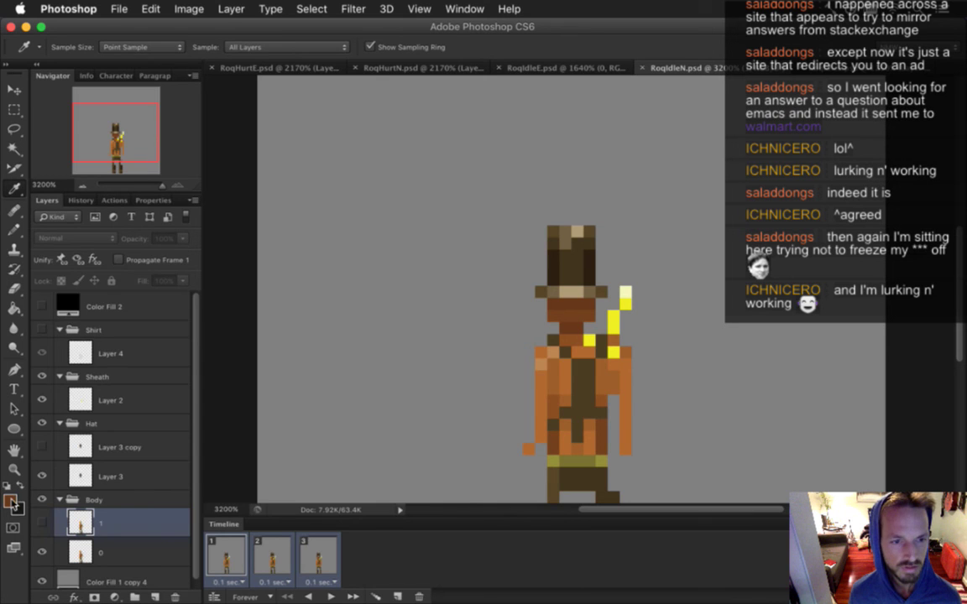
pyautogui.click(10, 501)
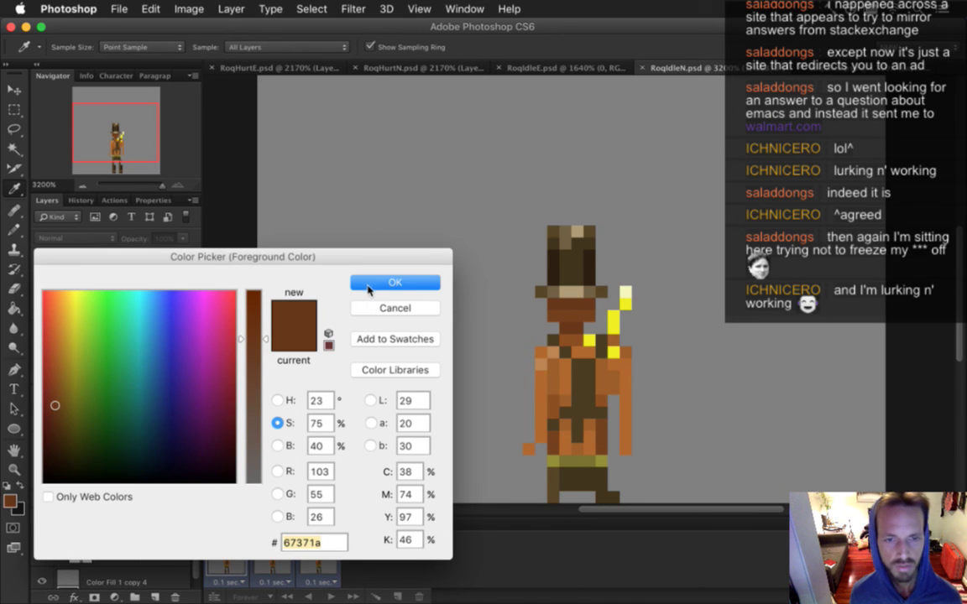
pyautogui.click(386, 283)
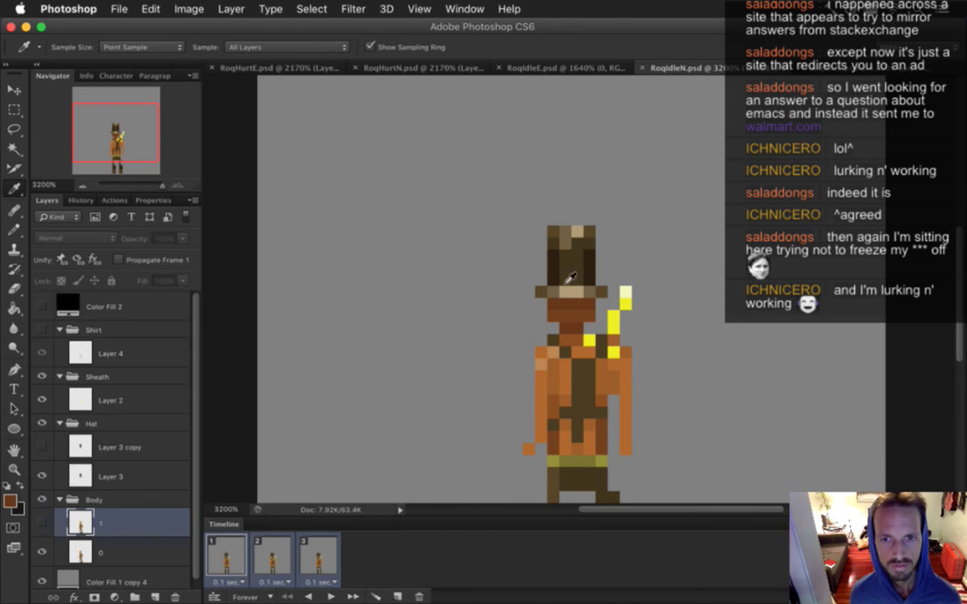
# Step: In frame 1, select Body layer 0 and sample the head's brown as the Pencil colour, with the Pencil at 50% opacity
pyautogui.press('b')
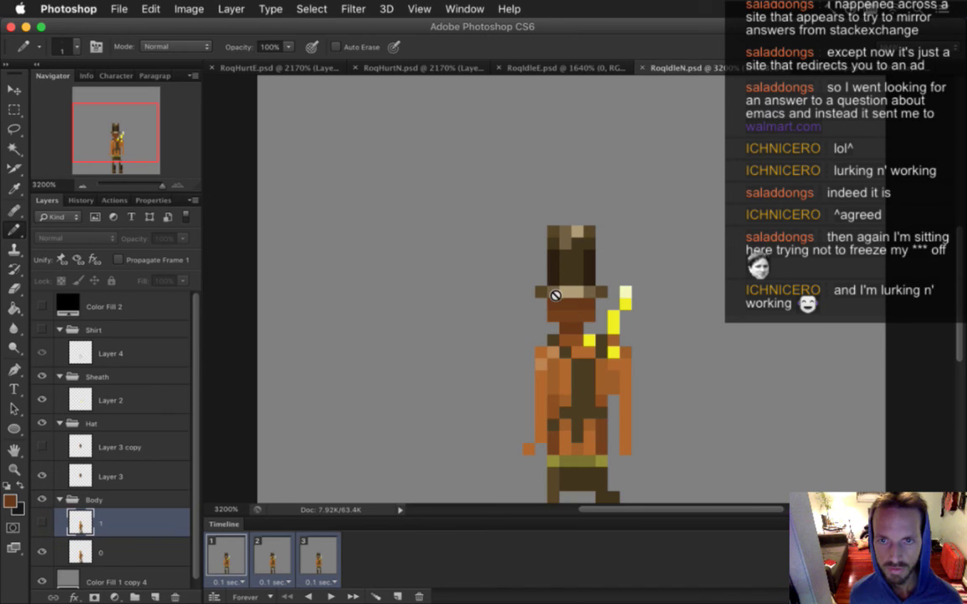
pyautogui.click(211, 544)
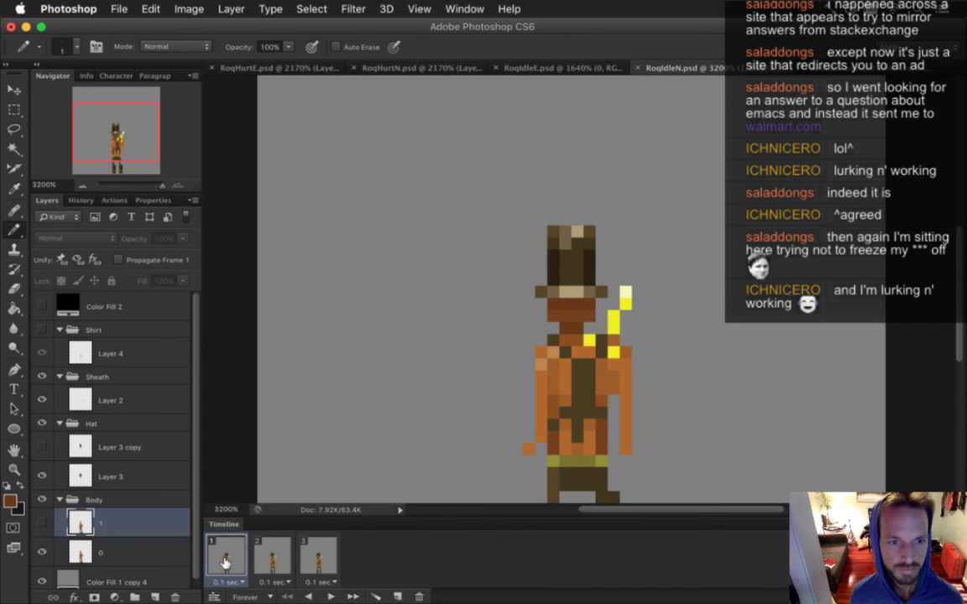
pyautogui.click(79, 542)
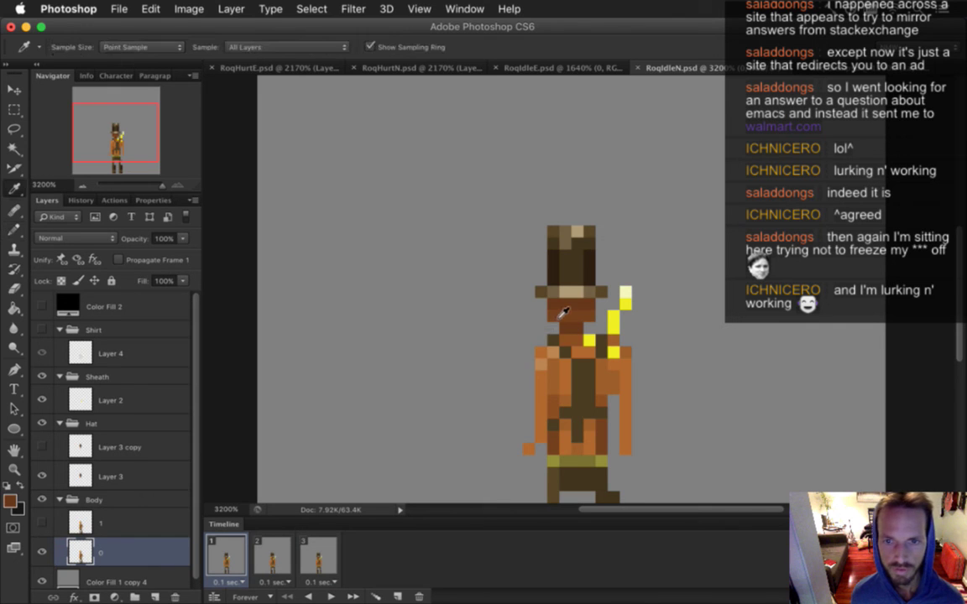
pyautogui.keyDown('alt'); pyautogui.click(567, 317); pyautogui.keyUp('alt')
pyautogui.keyDown('alt'); pyautogui.click(564, 328); pyautogui.keyUp('alt')
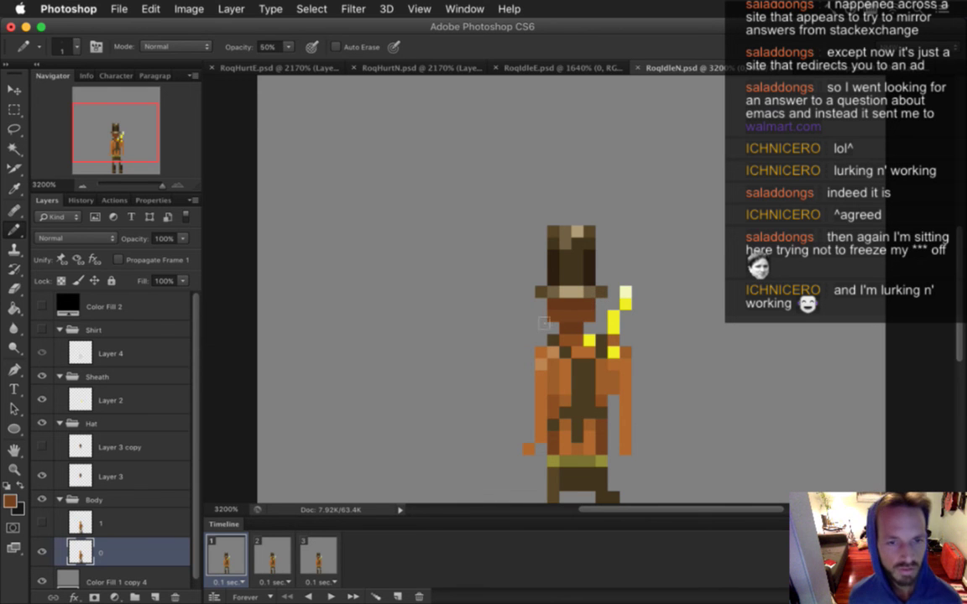
# Step: Toggle the Hat group's visibility off and on to check the head, and select Layer 3 in that group
pyautogui.hotkey('alt', ']')
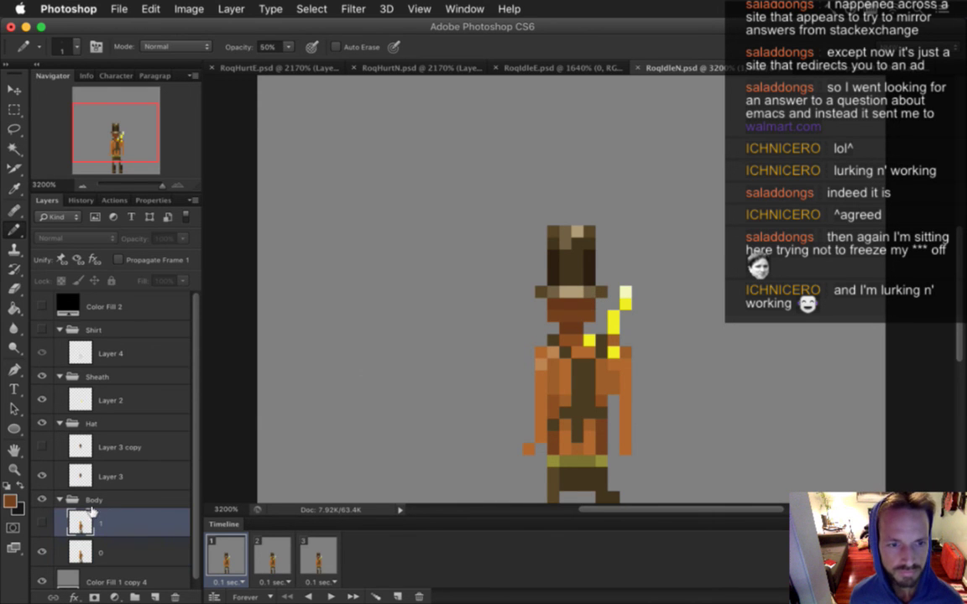
pyautogui.click(42, 422)
pyautogui.click(42, 422)
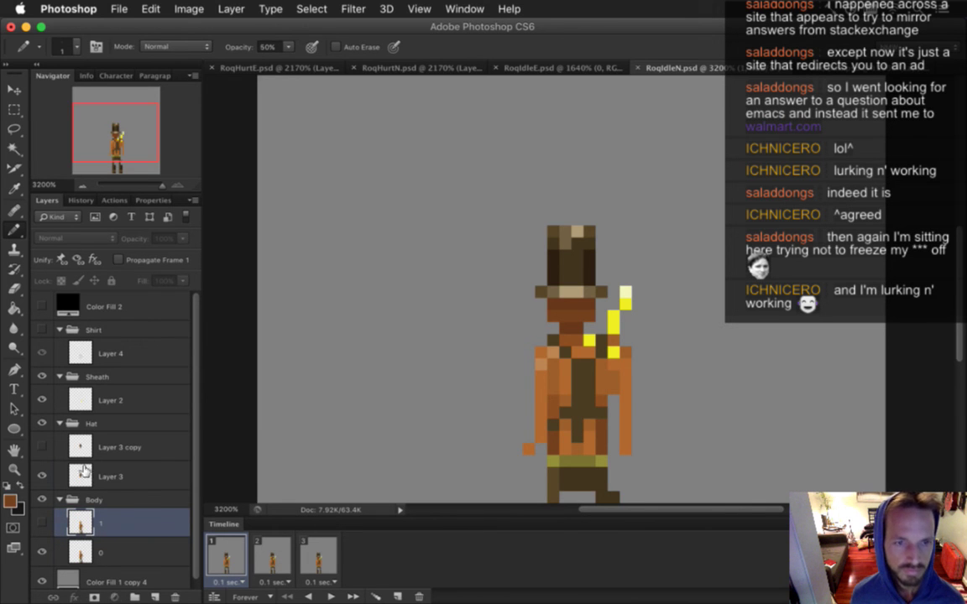
pyautogui.click(109, 476)
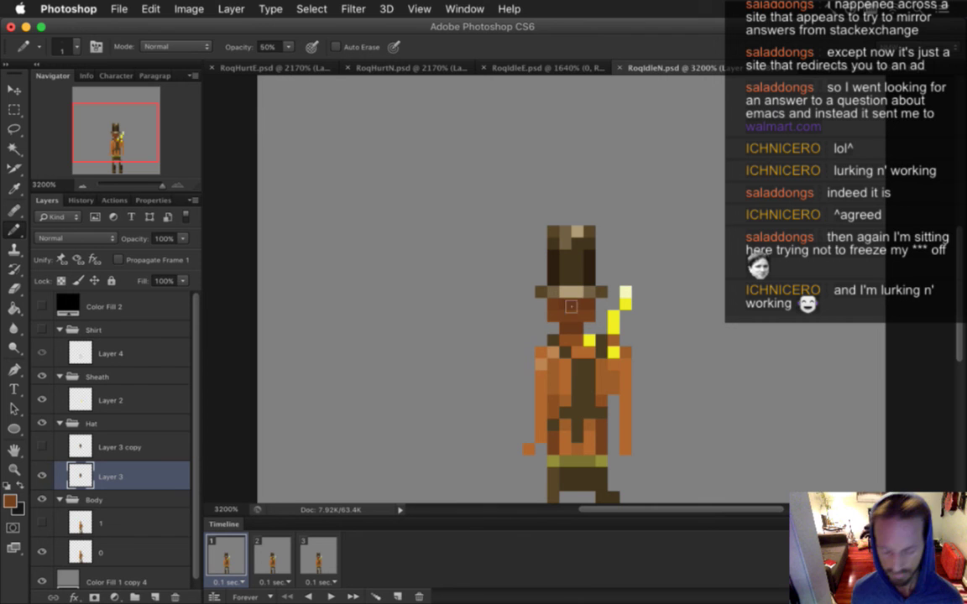
# Step: Set the Pencil's opacity to 100% while keeping the brown head colour
pyautogui.press('0')
pyautogui.press('i')
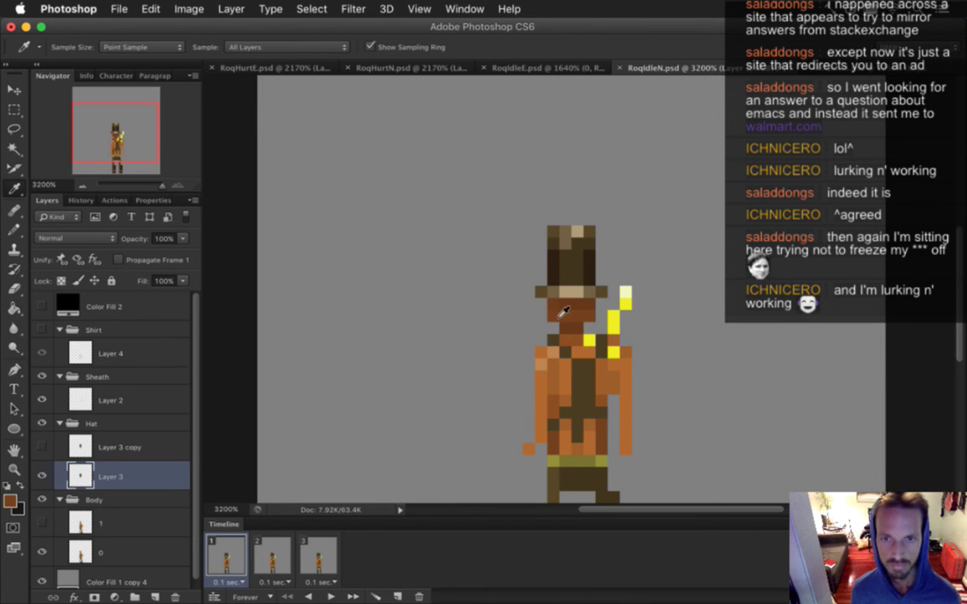
pyautogui.press('b')
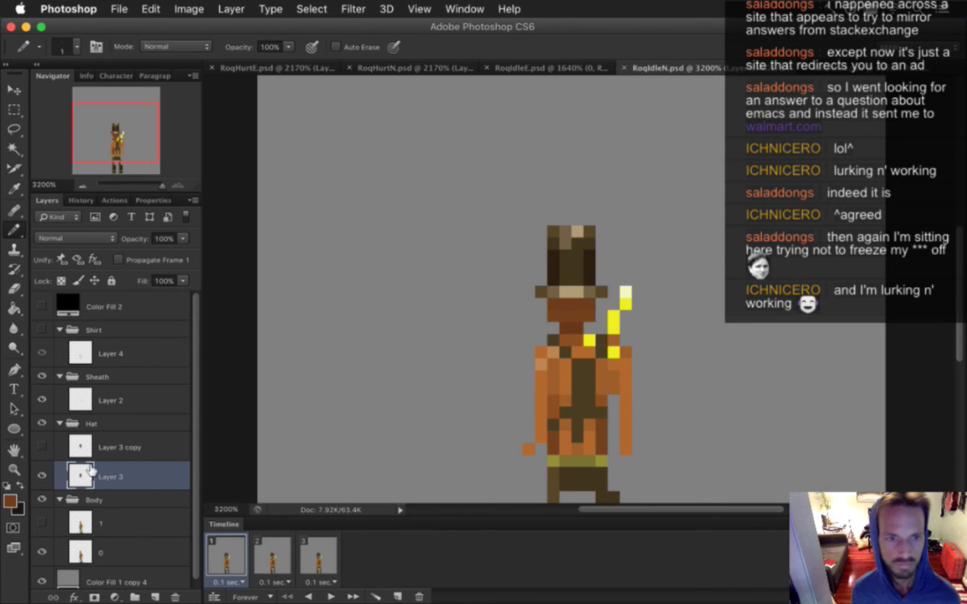
# Step: Compare Roq's head and hat in frames 2 and 1, select Layer 3 copy, and view the whole sprite
pyautogui.click(270, 556)
pyautogui.click(119, 448)
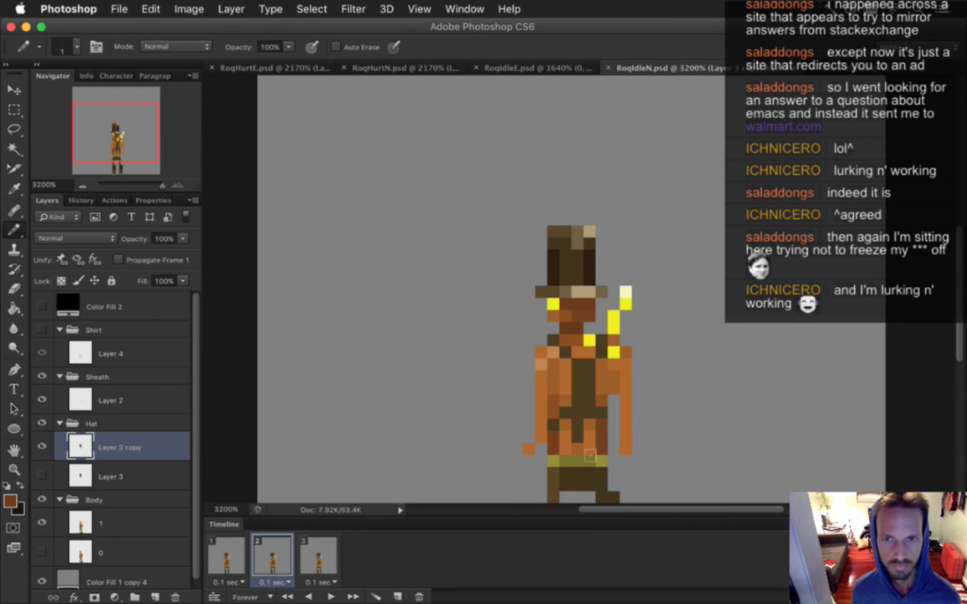
pyautogui.click(227, 555)
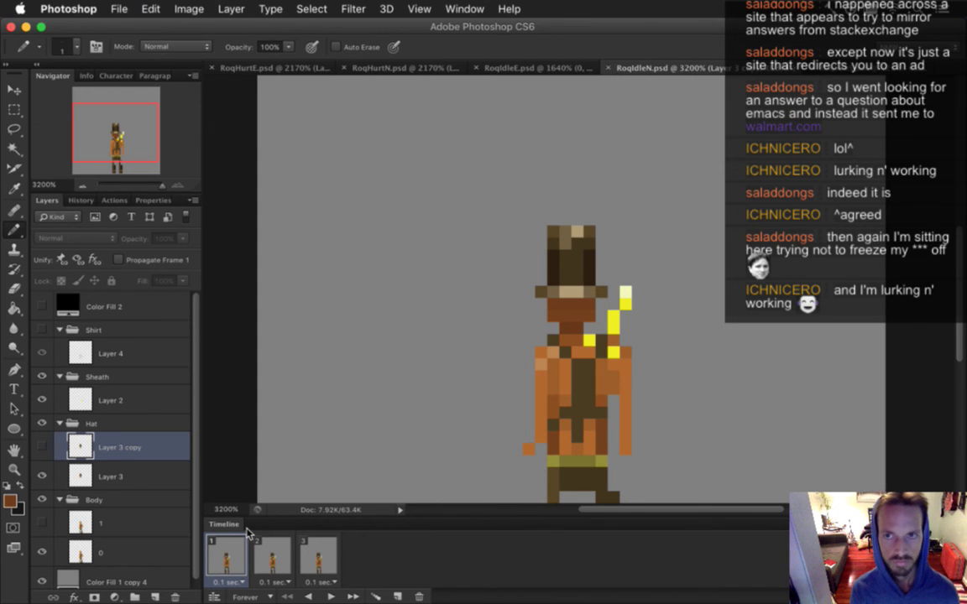
pyautogui.press('super+0')
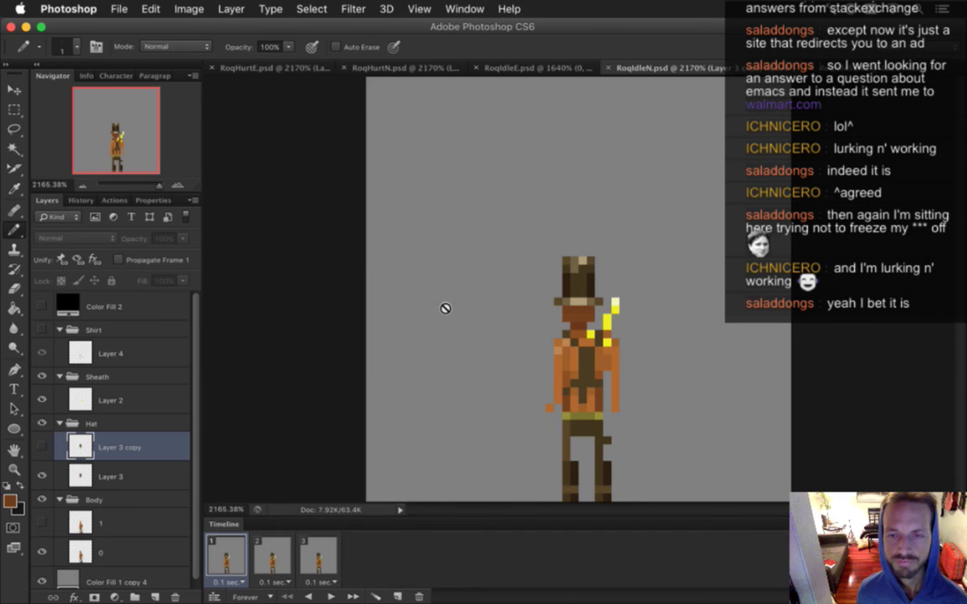
# Step: Switch to Xcode and run the Songbringer game
pyautogui.press('super+Tab')
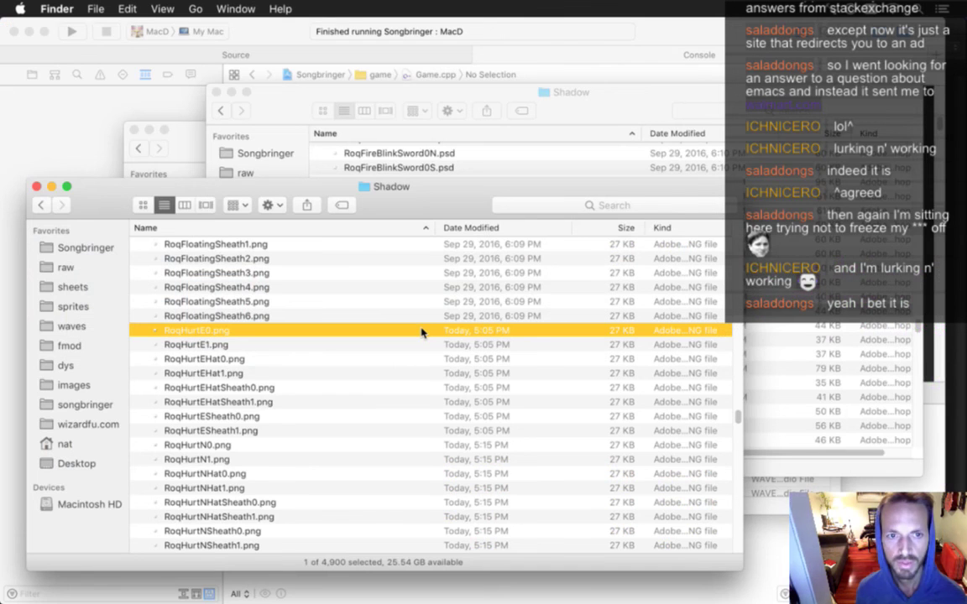
pyautogui.press('super+Tab')
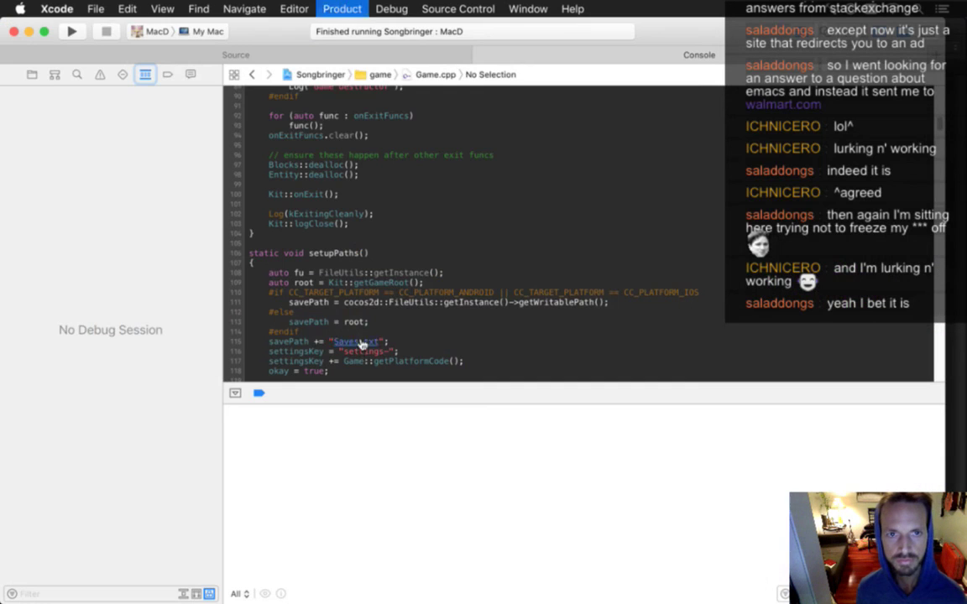
pyautogui.press('super+r')
pyautogui.click(433, 52)
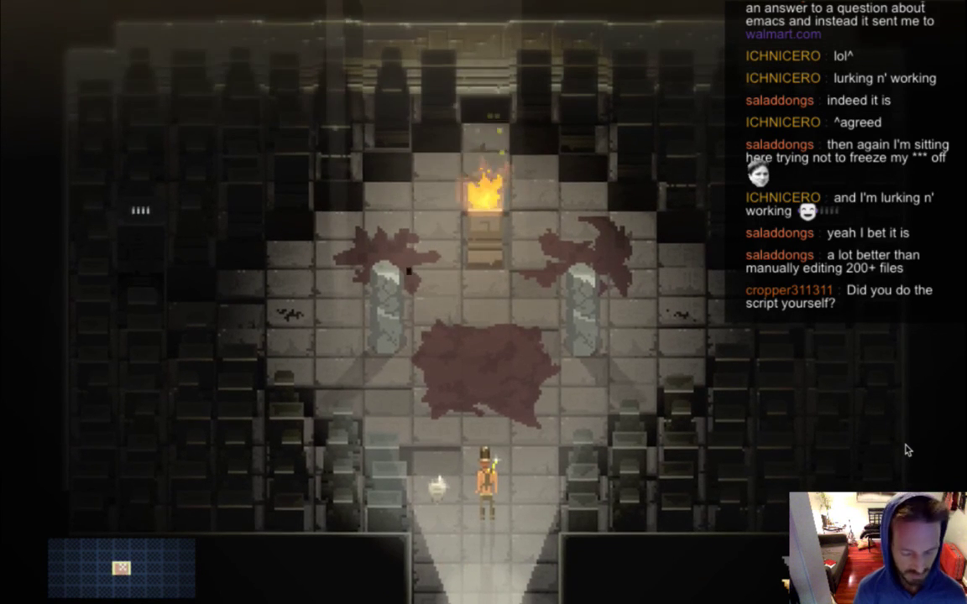
# Step: Move Roq around the room, throw the top hat and set off a bomb to check his animations, and quit the game
pyautogui.press('w')
pyautogui.press('d')
pyautogui.press('a')
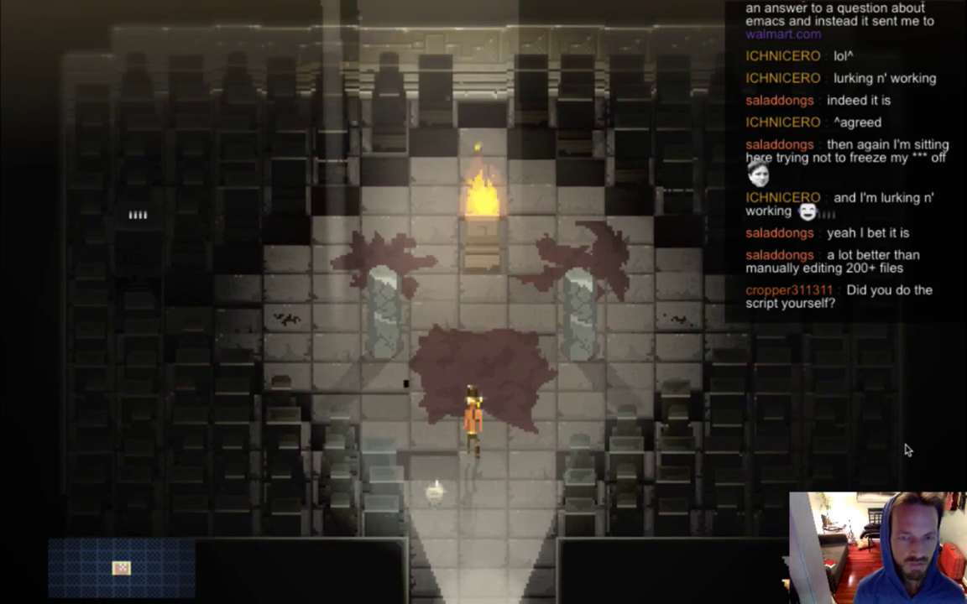
pyautogui.press('s')
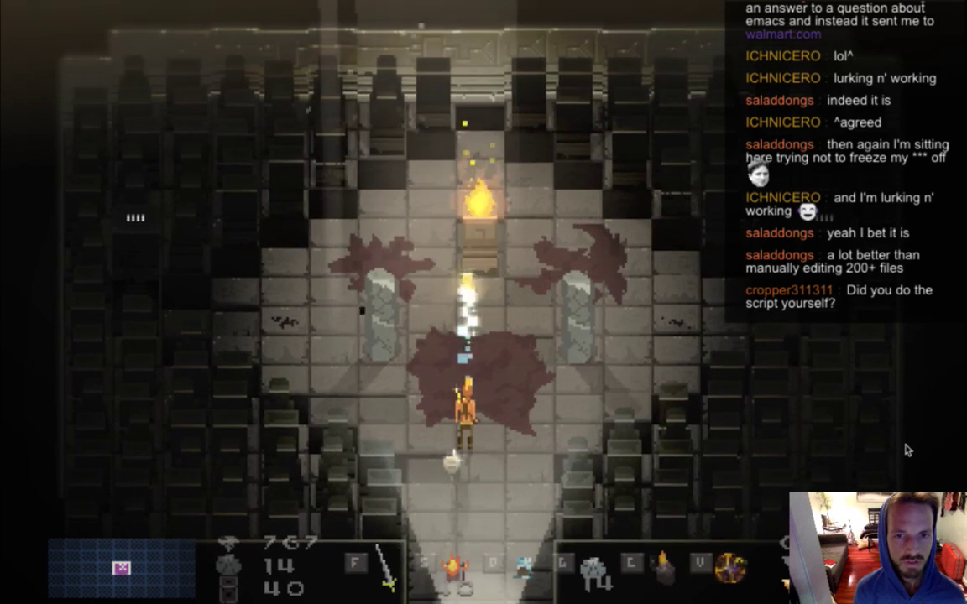
pyautogui.press('Right')
pyautogui.press('s')
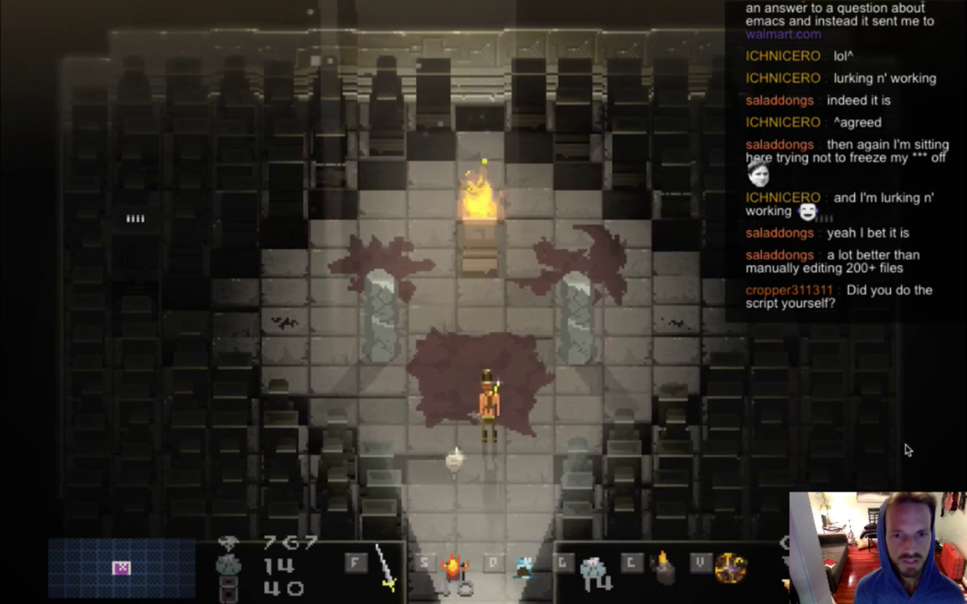
pyautogui.press('Left')
pyautogui.press('d')
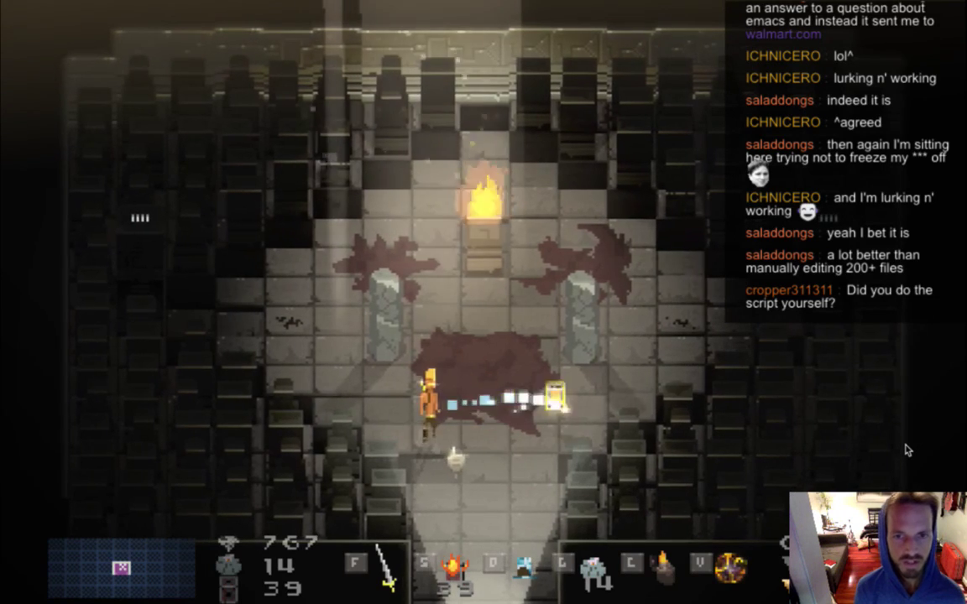
pyautogui.press('Left')
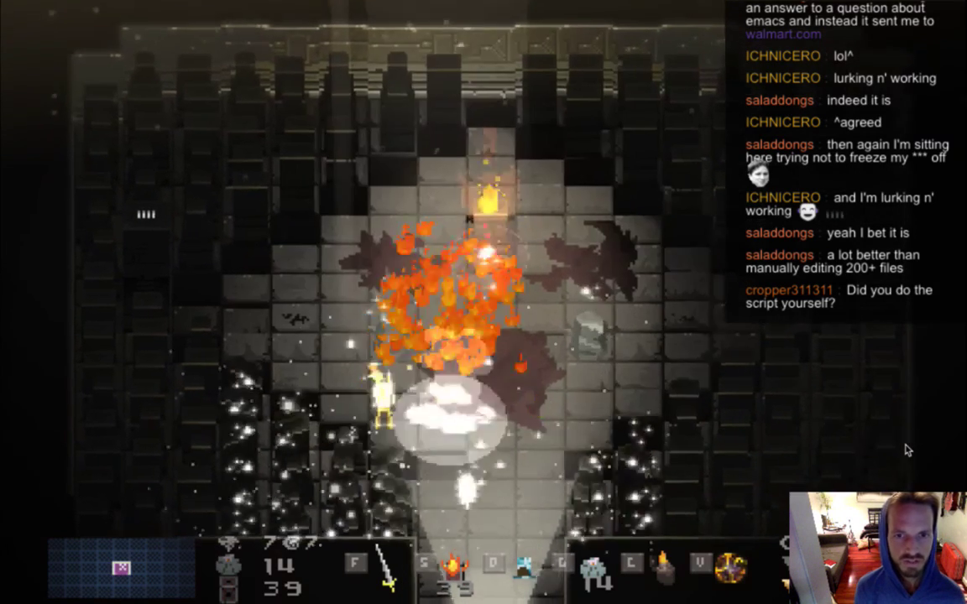
pyautogui.press('Up')
pyautogui.press('Left')
pyautogui.press('Up')
pyautogui.press('Right')
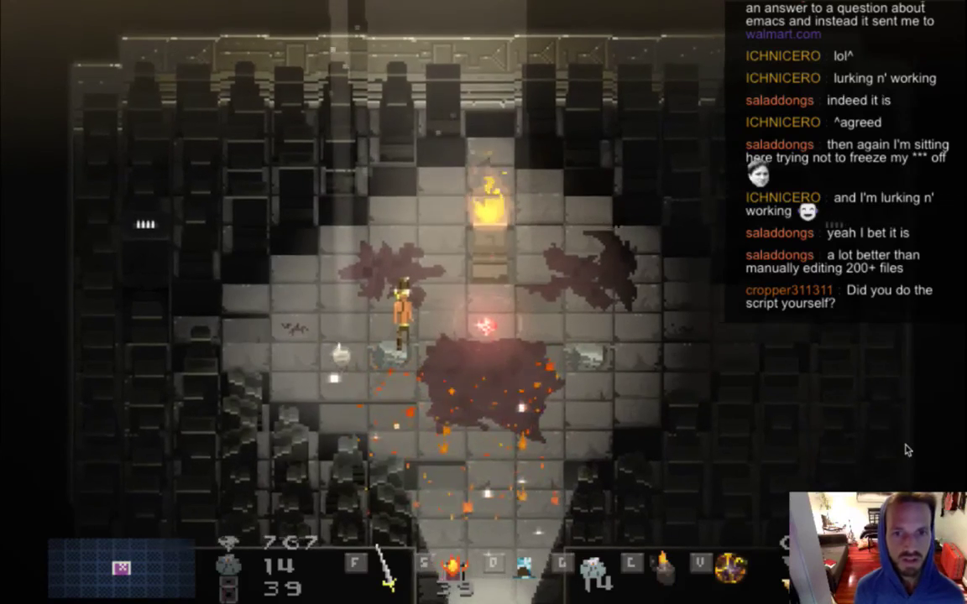
pyautogui.press('super+q')
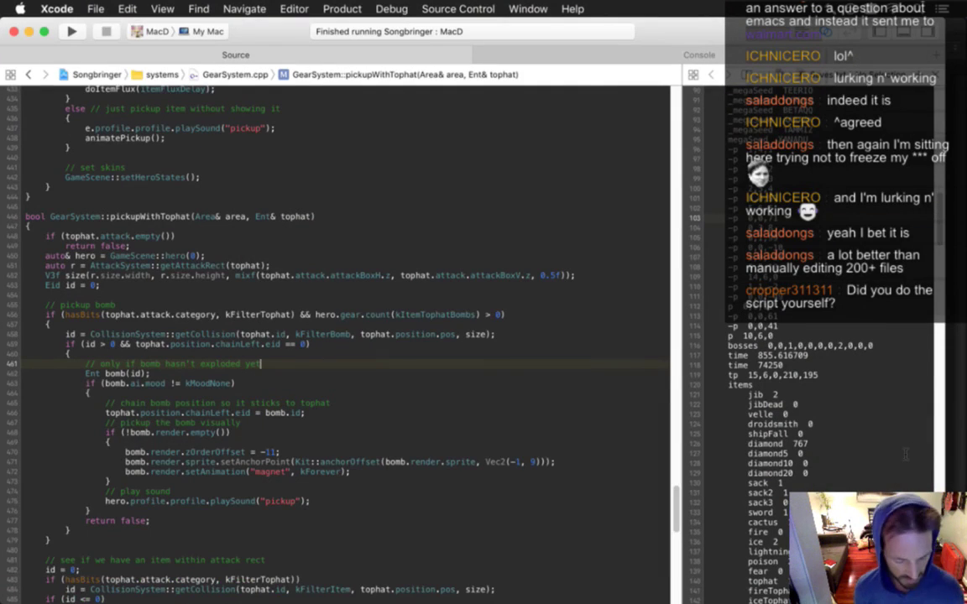
# Step: Switch back to Photoshop and go through the Body, Hat, Sheath and Shirt groups of RoqIdleN.psd, leaving Shirt selected
pyautogui.press('super+Tab')
pyautogui.press('super+Tab')
pyautogui.press('Tab')
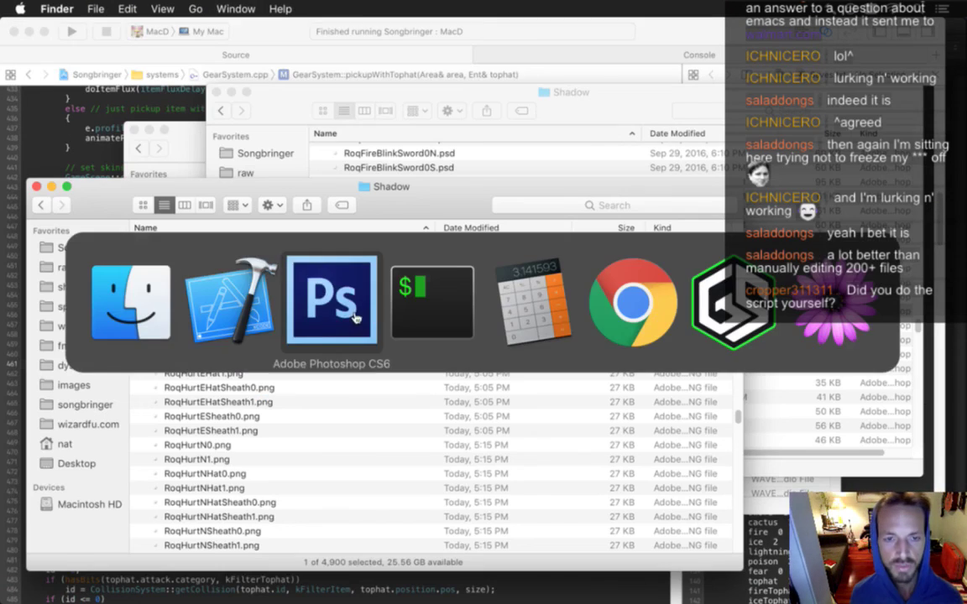
pyautogui.click(339, 321)
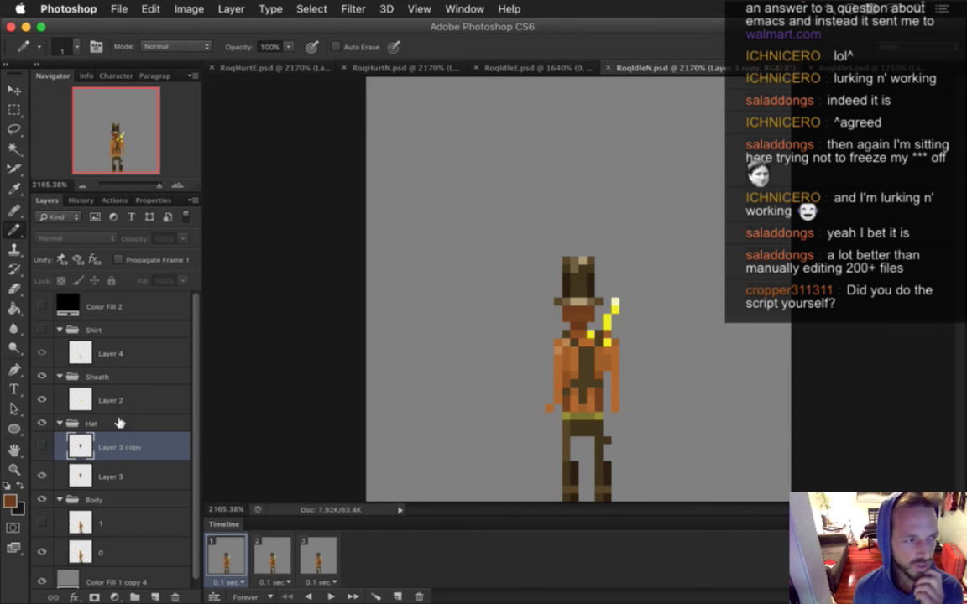
pyautogui.click(113, 501)
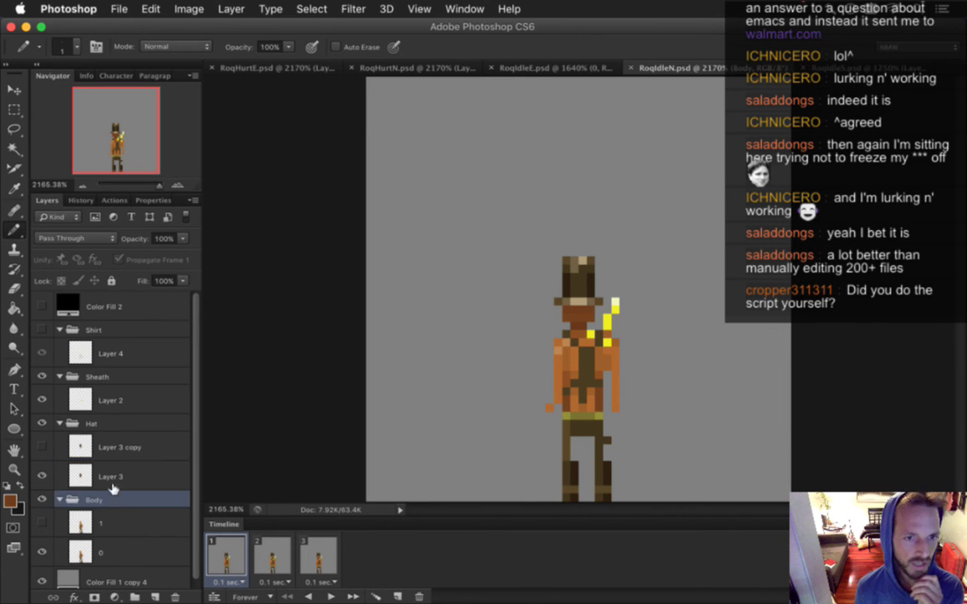
pyautogui.click(105, 422)
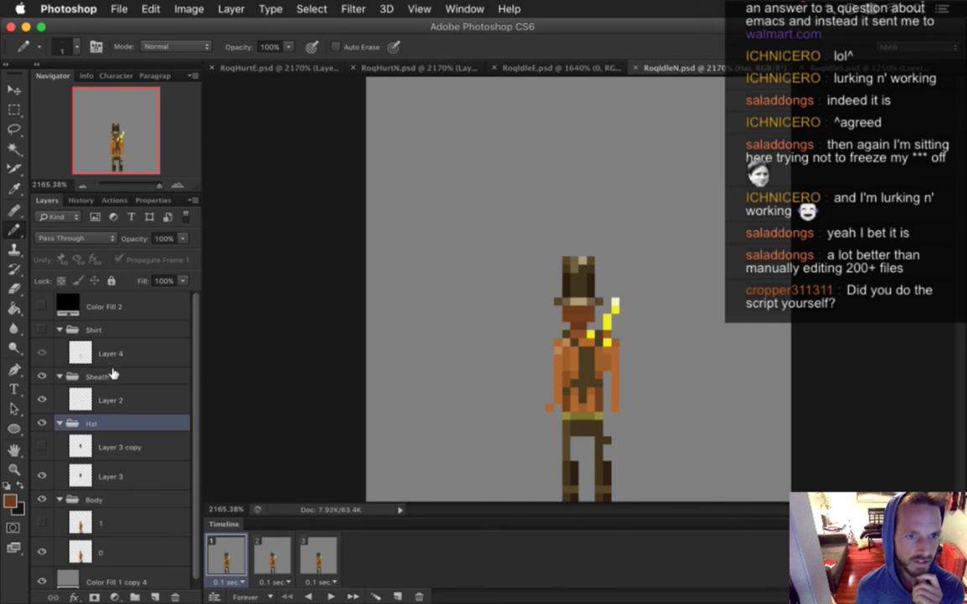
pyautogui.click(114, 376)
pyautogui.click(114, 330)
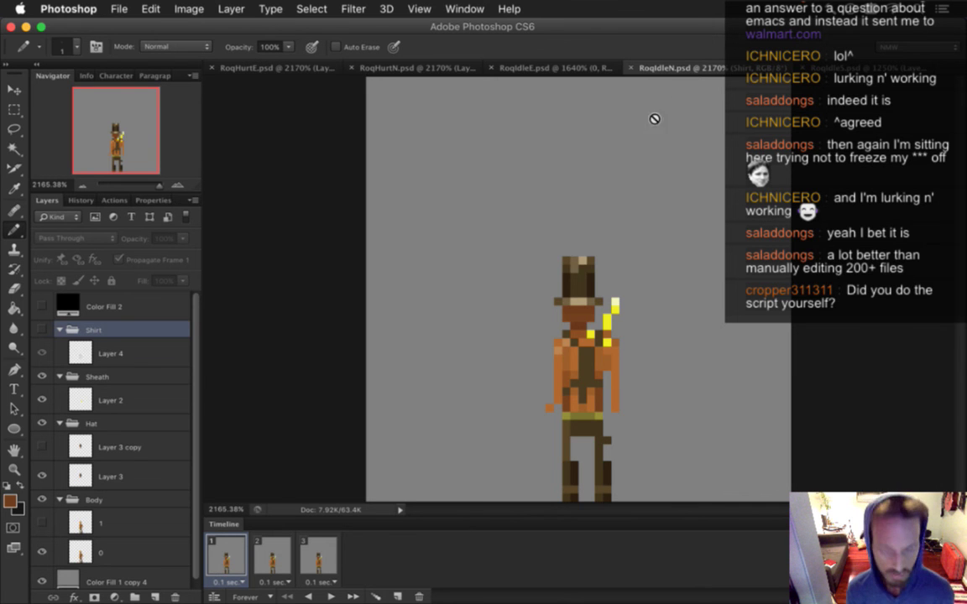
# Step: Return to Xcode and run Songbringer again for another animation check
pyautogui.press('super+Tab')
pyautogui.press('super+shift+Tab')
pyautogui.press('super+shift+Tab')
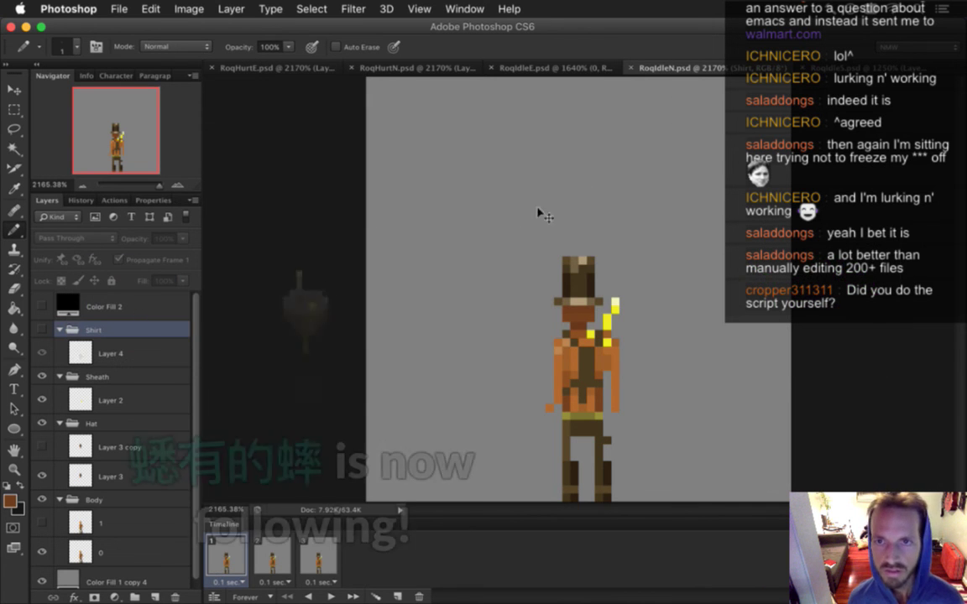
pyautogui.press('super+Tab')
pyautogui.click(360, 320)
pyautogui.press('super+r')
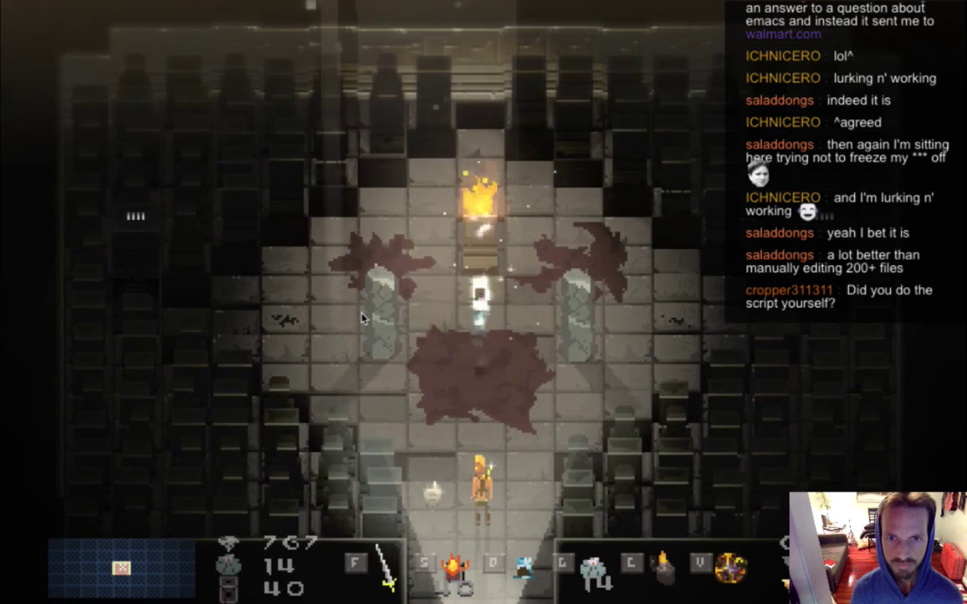
# Step: Walk Roq in different directions and throw the top hat to compare his head with and without it, and quit the game
pyautogui.press('Up')
pyautogui.press('Left')
pyautogui.press('Up')
pyautogui.press('Right')
pyautogui.press('Left')
pyautogui.press('Up')
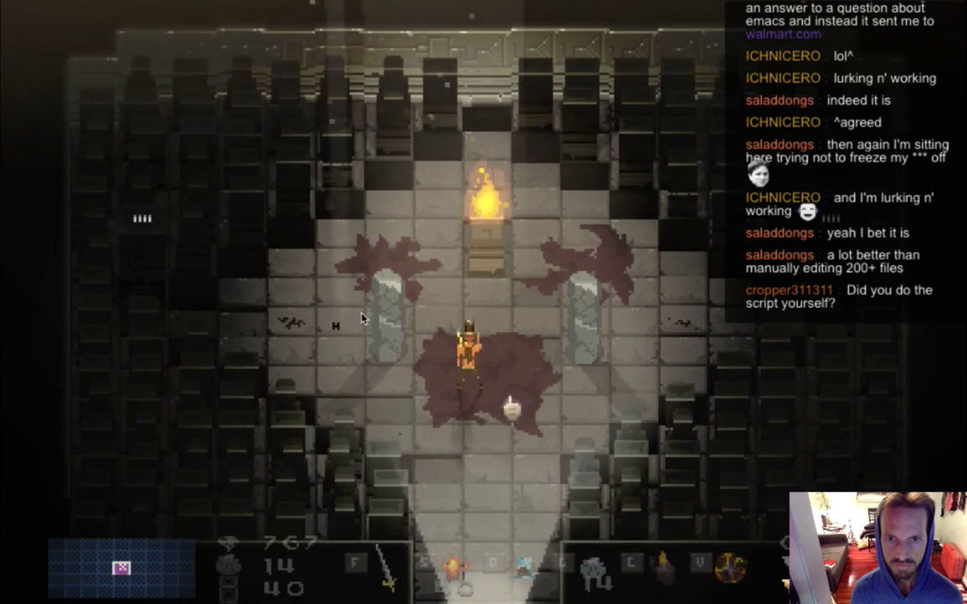
pyautogui.press('d')
pyautogui.press('Right')
pyautogui.press('d')
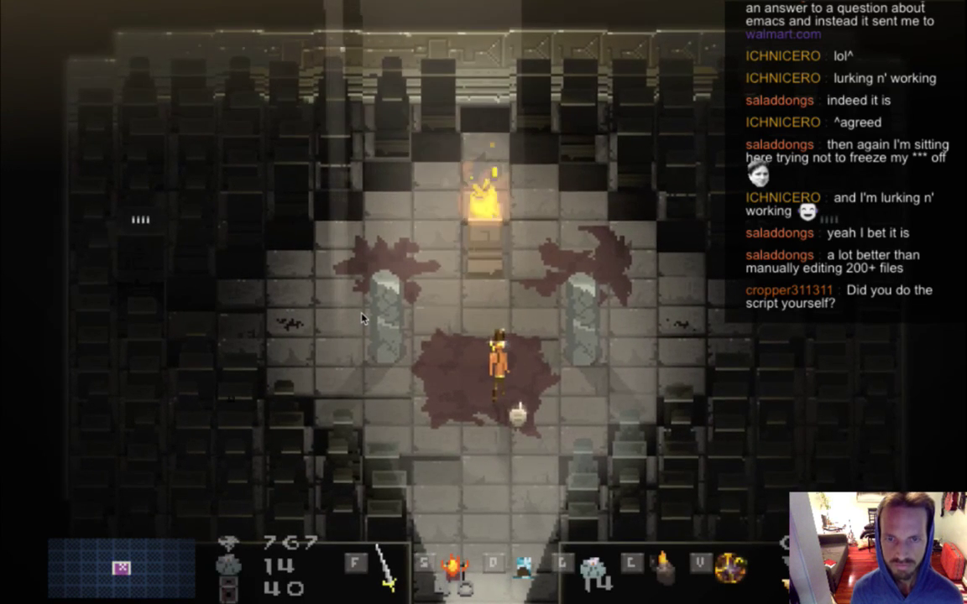
pyautogui.press('super+q')
# Step: Switch to RoqHurtN.psd in Photoshop, show its gray Color Fill 1 copy 4 background in both frames, and select Body layer 0
pyautogui.press('super+Tab')
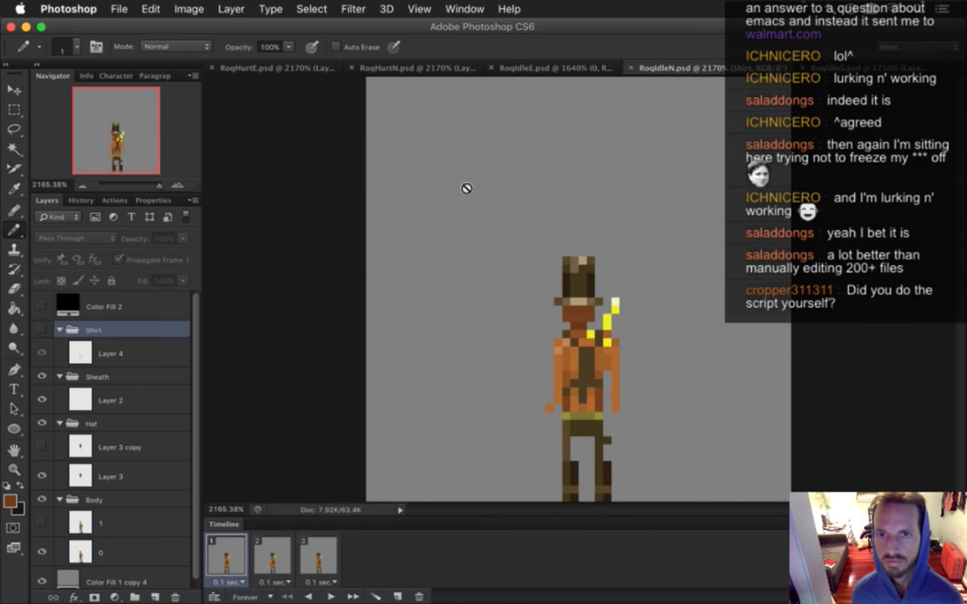
pyautogui.click(431, 69)
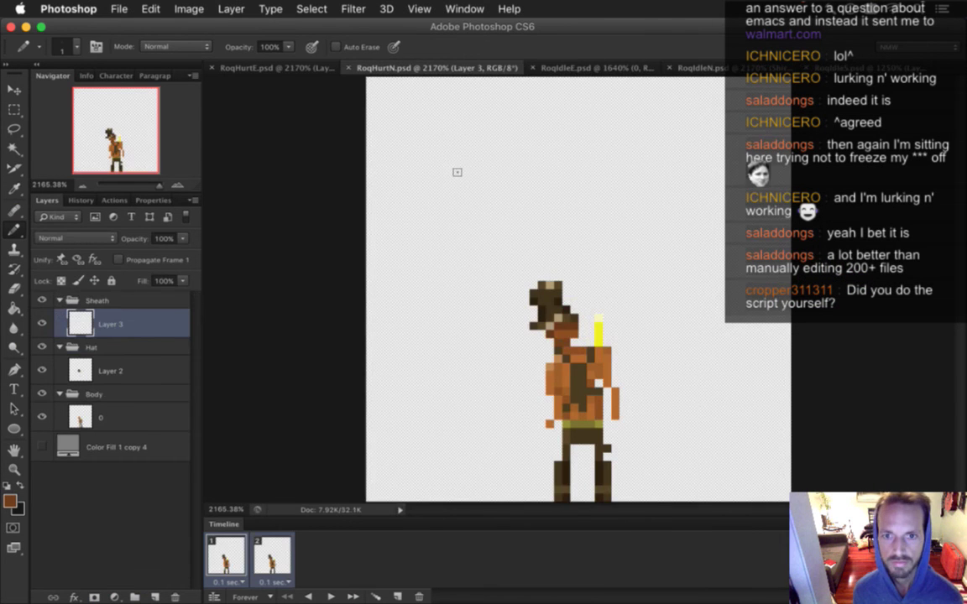
pyautogui.click(42, 447)
pyautogui.click(95, 415)
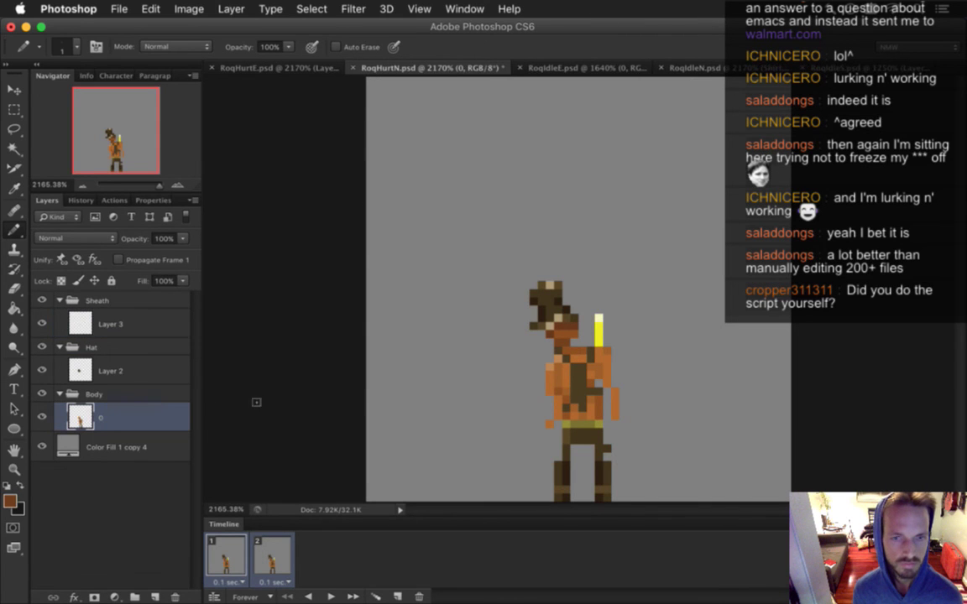
# Step: Hide and show the hat's Layer 2 to check the head beneath it, and save RoqHurtN.psd
pyautogui.click(77, 371)
pyautogui.click(42, 370)
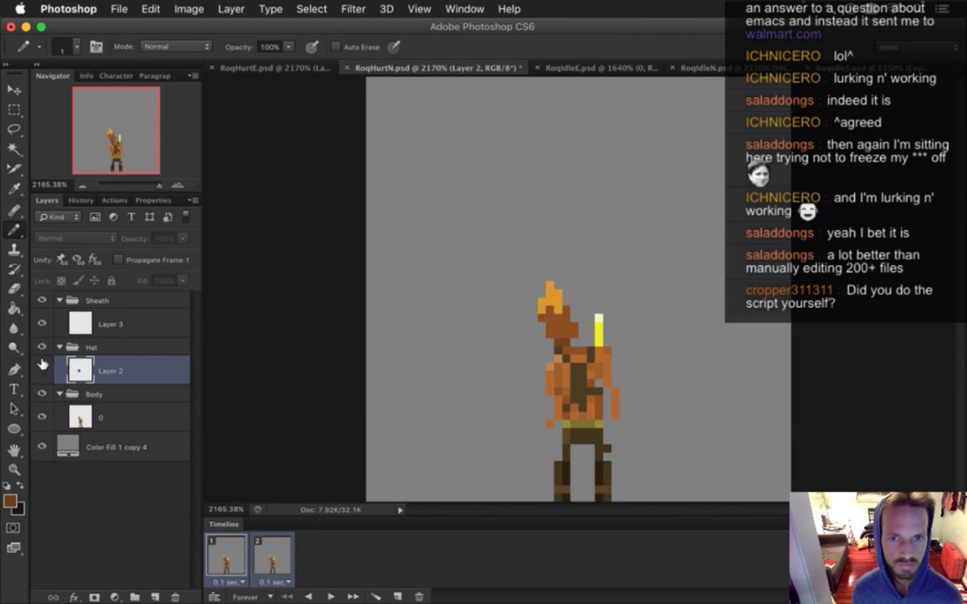
pyautogui.click(42, 370)
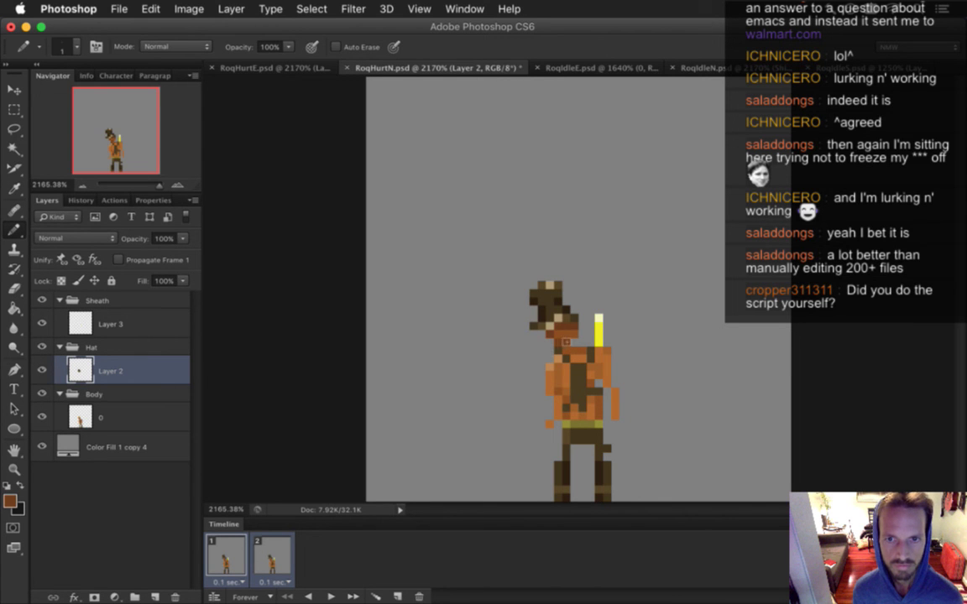
pyautogui.press('super+s')
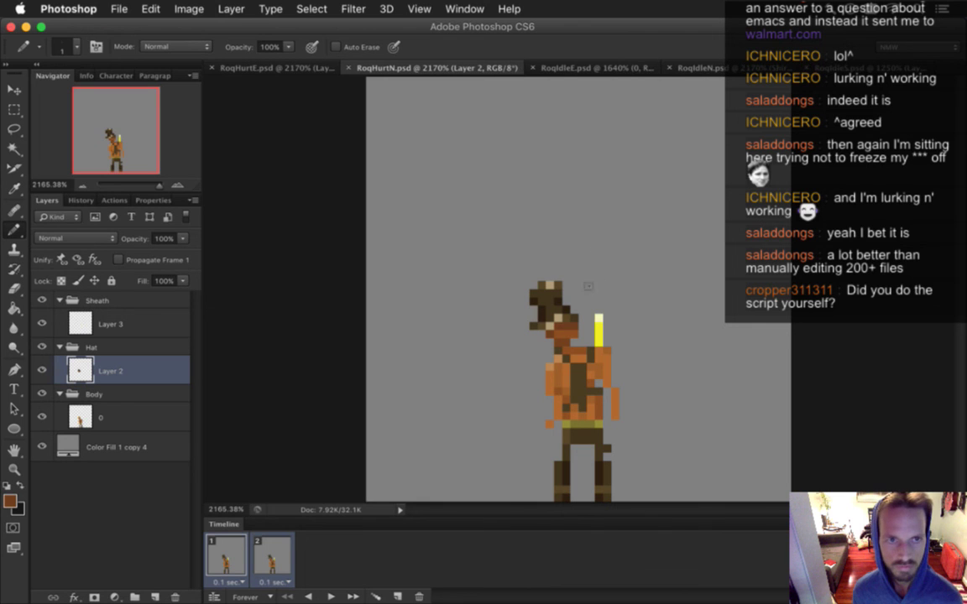
# Step: Select only frame 1, toggle the Hat group's visibility to compare the head colours, leave it shown, and save the file
pyautogui.click(267, 561)
pyautogui.click(242, 560)
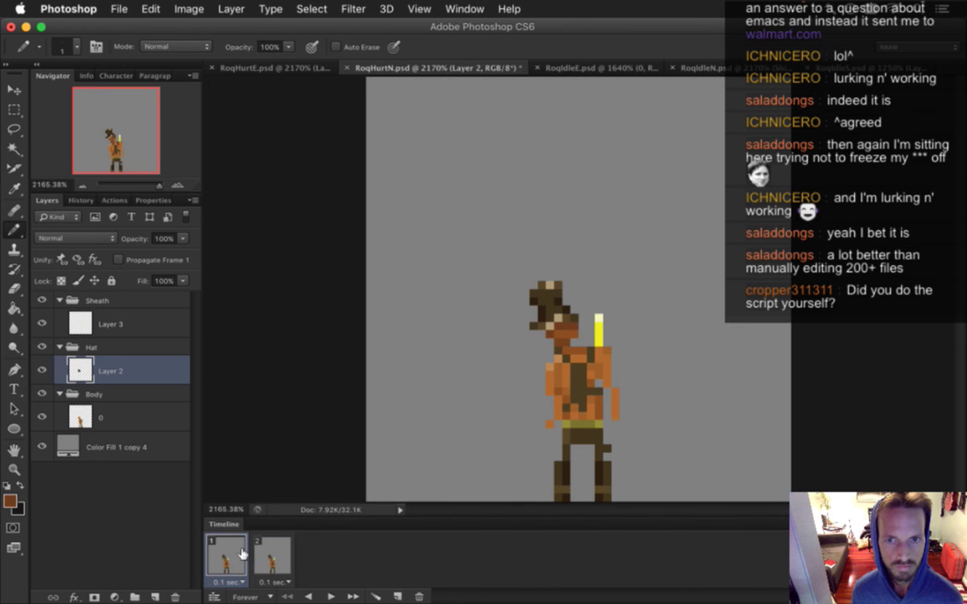
pyautogui.click(42, 346)
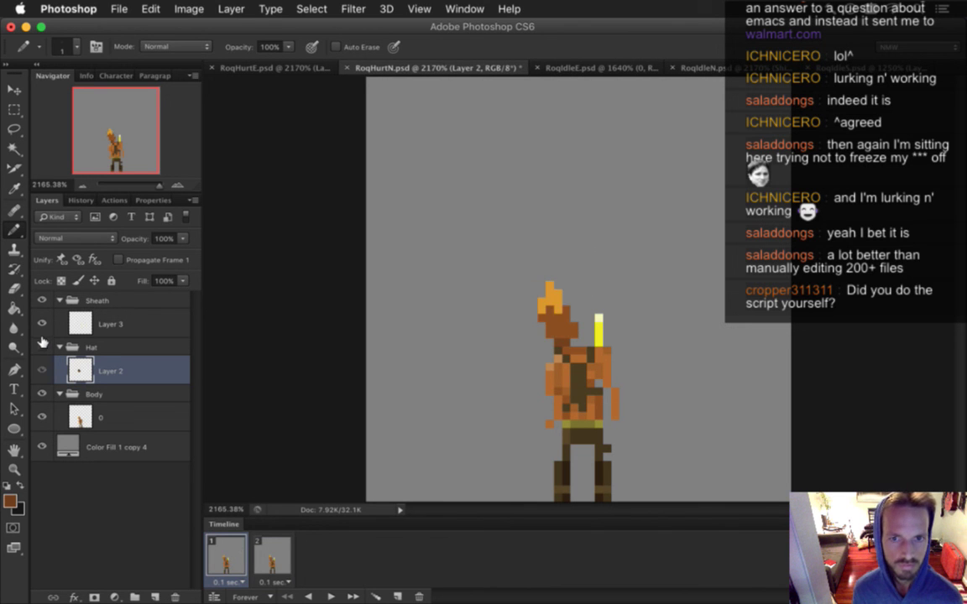
pyautogui.click(42, 345)
pyautogui.click(43, 344)
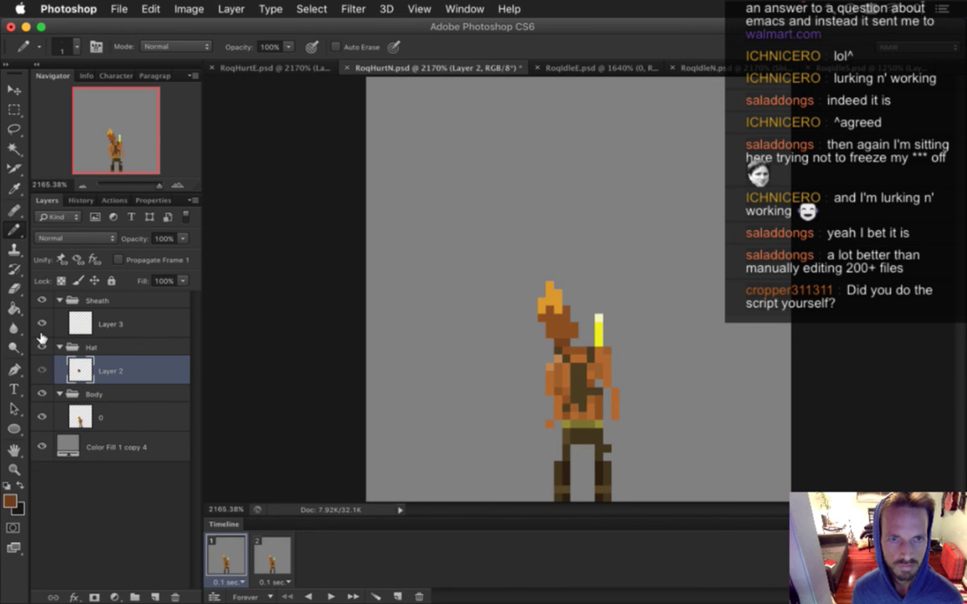
pyautogui.click(42, 344)
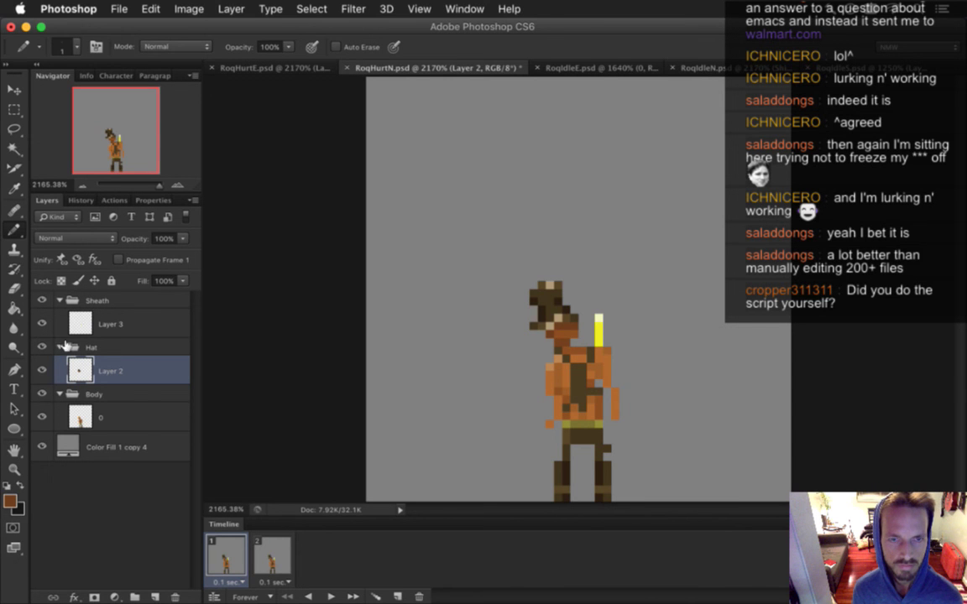
pyautogui.press('super+s')
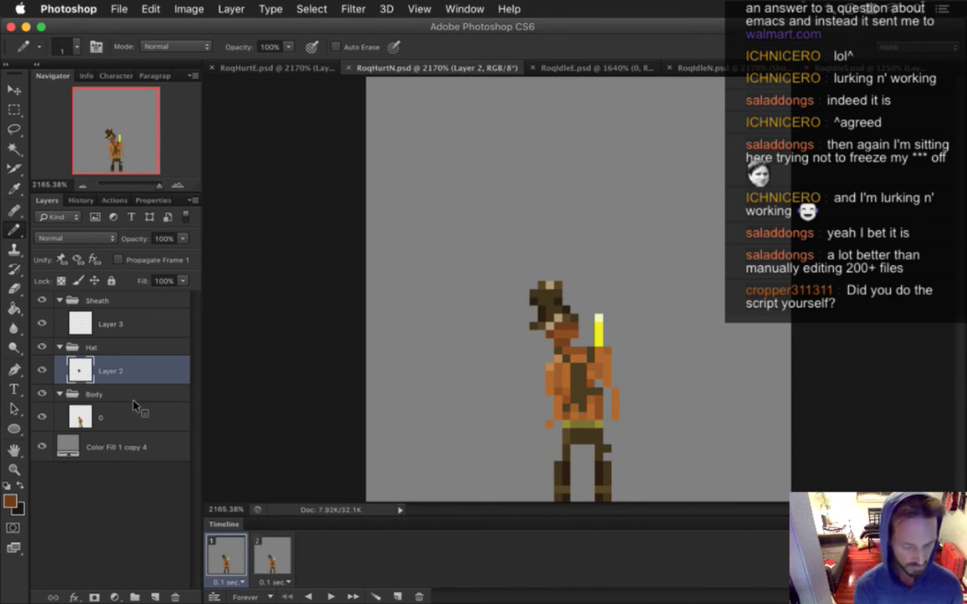
# Step: Open RoqRunningN.psd from the recently opened files
pyautogui.press('ctrl+super+e')
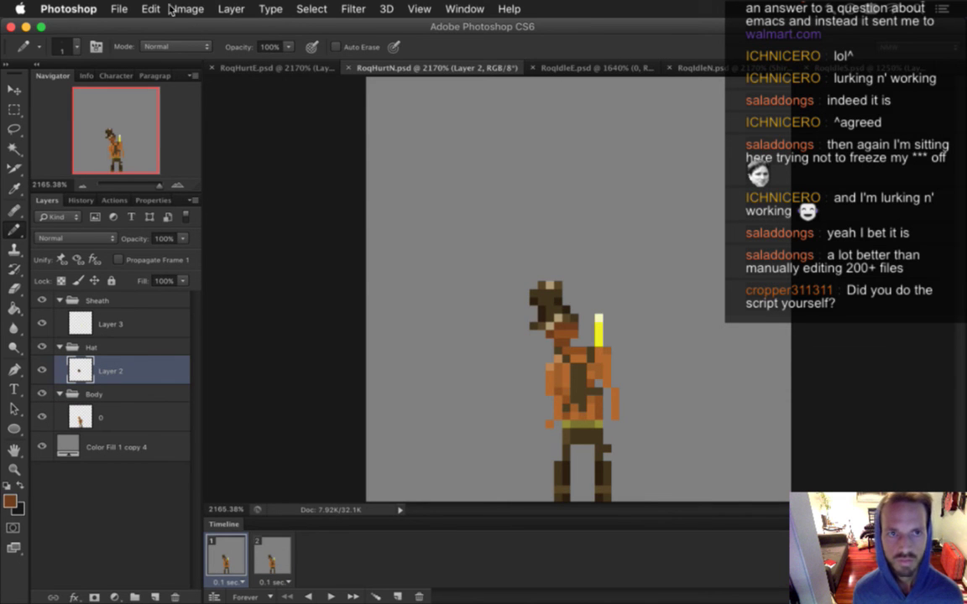
pyautogui.click(119, 9)
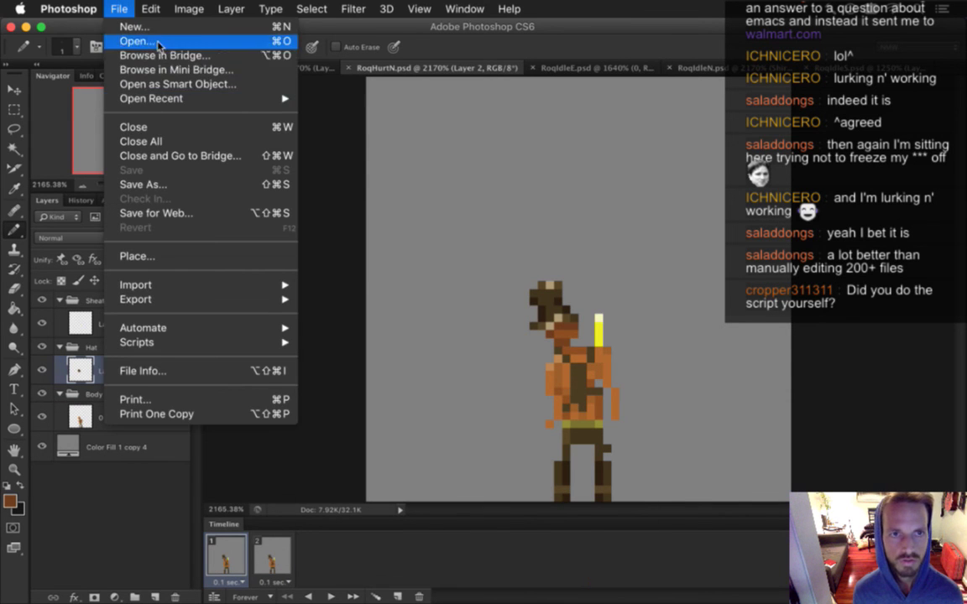
pyautogui.click(158, 41)
pyautogui.press('Escape')
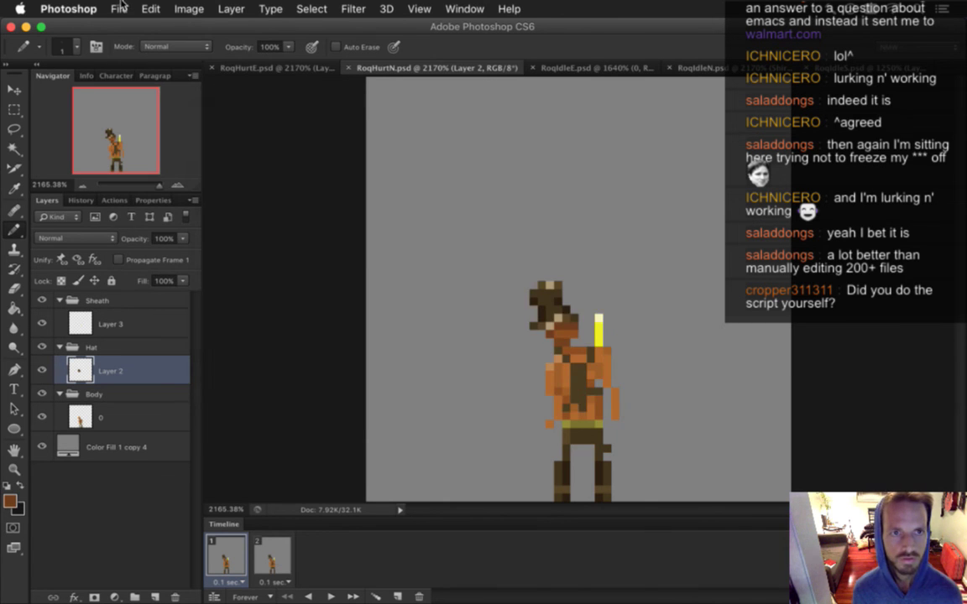
pyautogui.click(120, 8)
pyautogui.moveTo(163, 99)
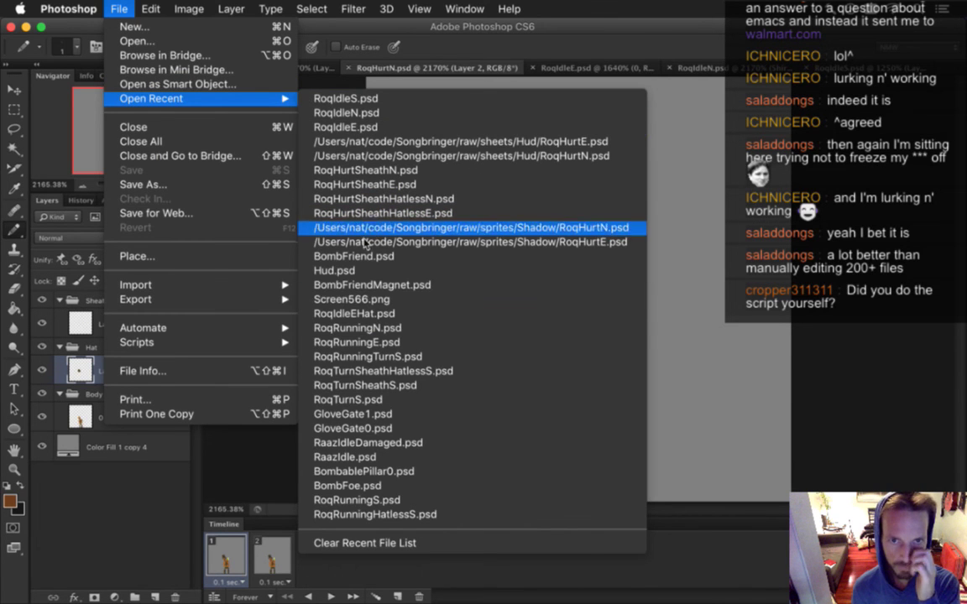
pyautogui.click(384, 329)
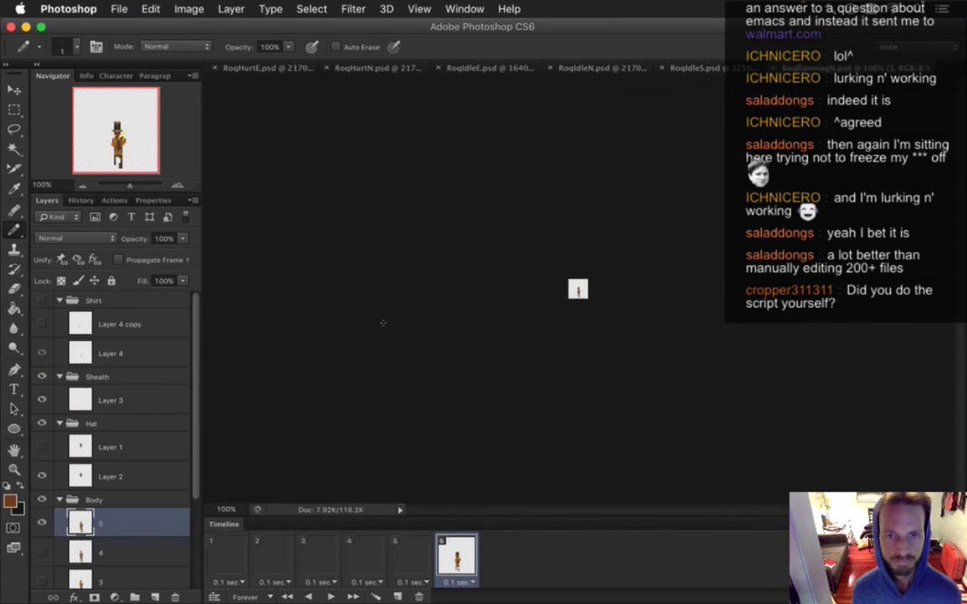
# Step: Select the hat's Layer 2 and toggle its visibility in frame 6 to check the head beneath it, leaving it shown
pyautogui.moveTo(578, 289); pyautogui.dragTo(731, 318)
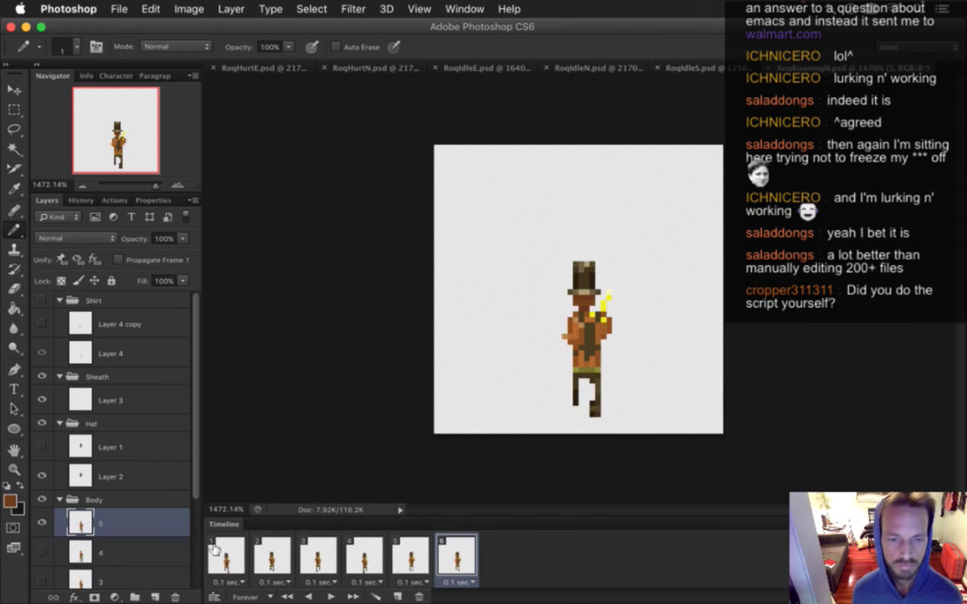
pyautogui.moveTo(547, 347); pyautogui.dragTo(576, 351)
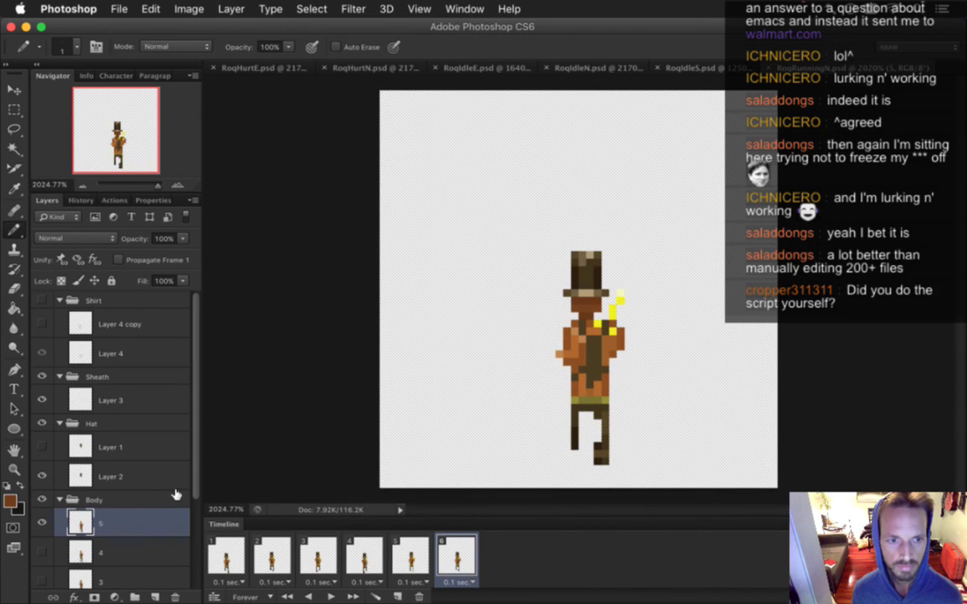
pyautogui.click(107, 477)
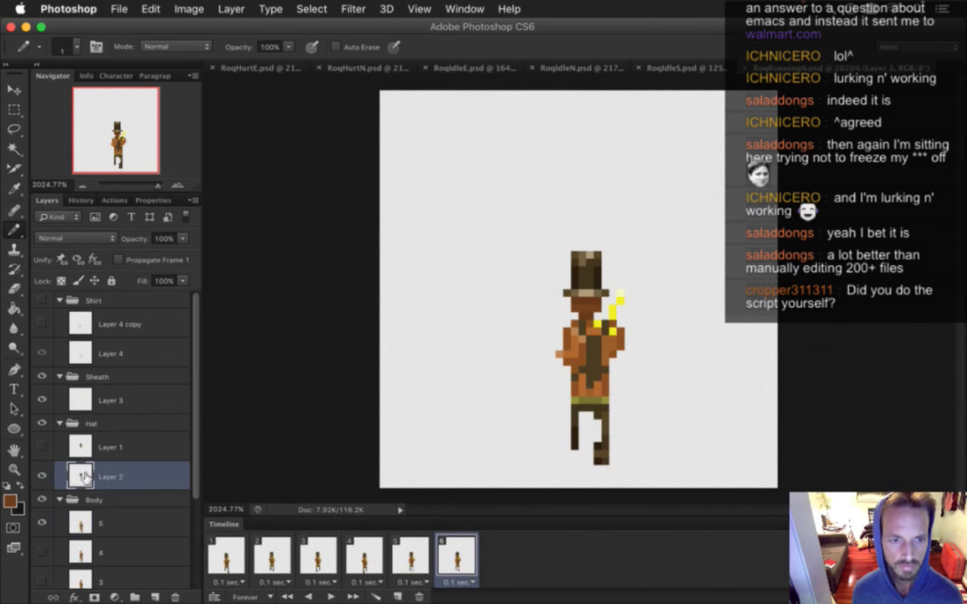
pyautogui.click(40, 476)
pyautogui.click(41, 475)
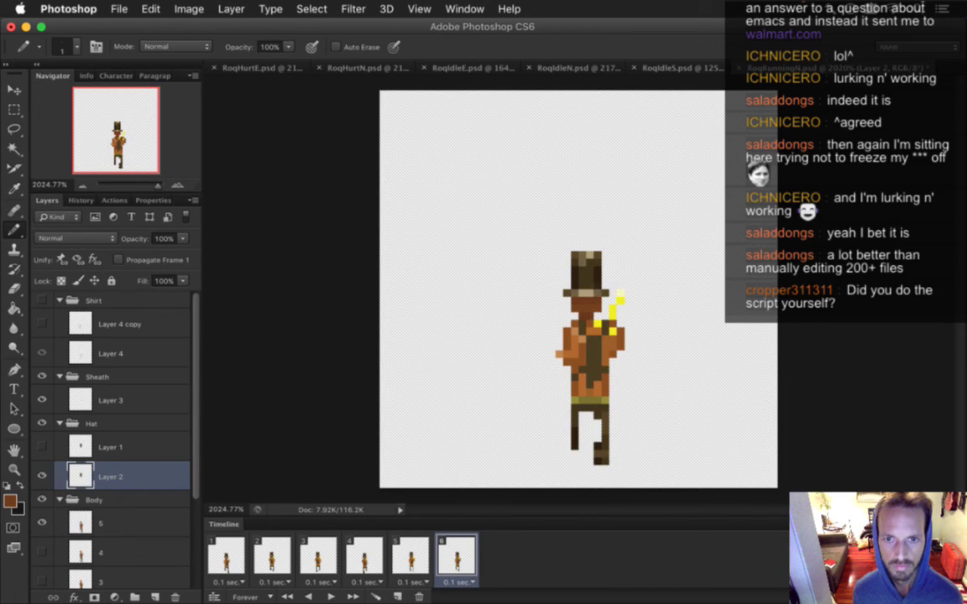
pyautogui.click(103, 480)
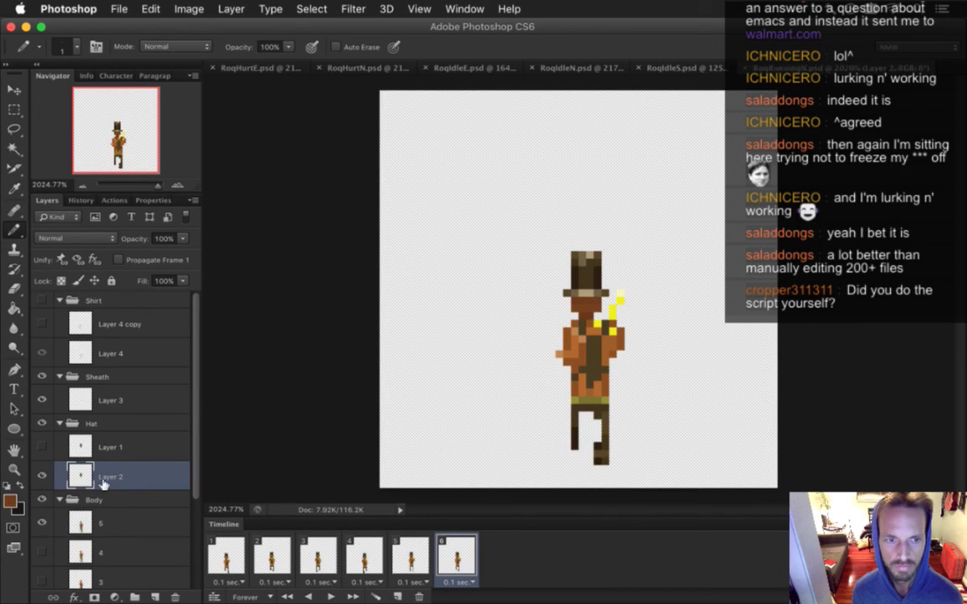
# Step: Step through the animation frames from 5 back to 1 and forward to 3 to compare Roq's head colours
pyautogui.click(410, 556)
pyautogui.click(364, 555)
pyautogui.click(320, 554)
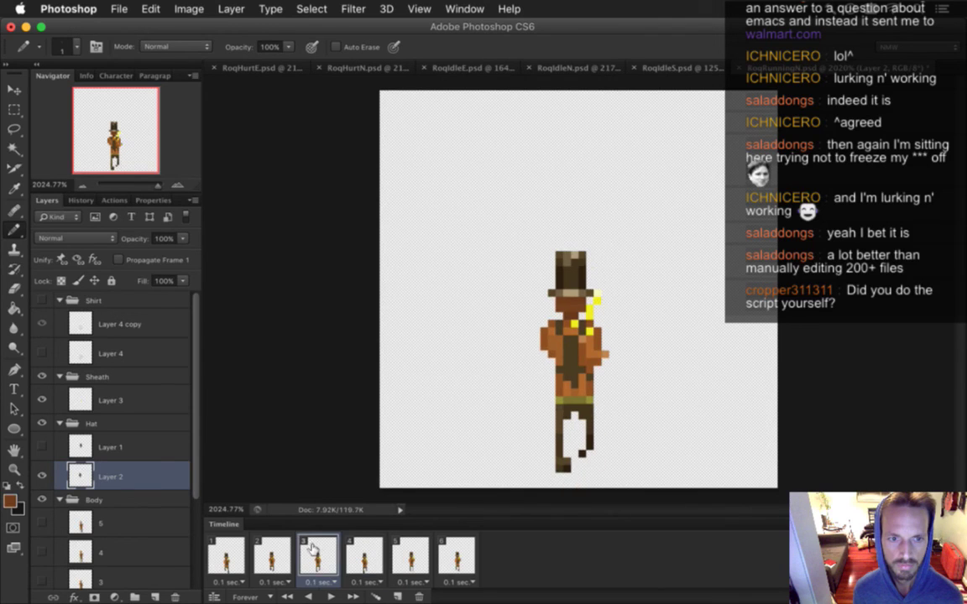
pyautogui.click(271, 554)
pyautogui.click(236, 550)
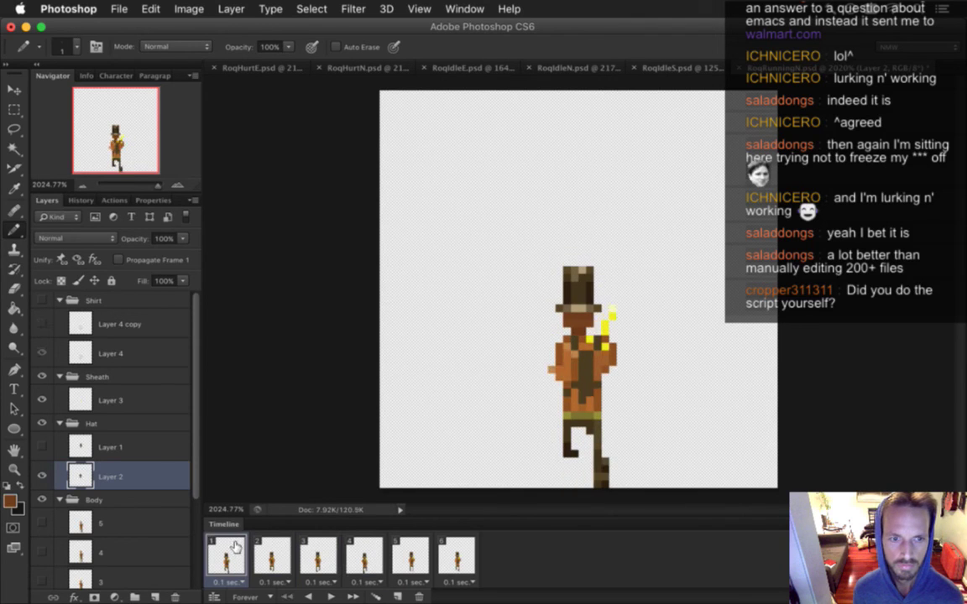
pyautogui.click(271, 556)
pyautogui.click(307, 557)
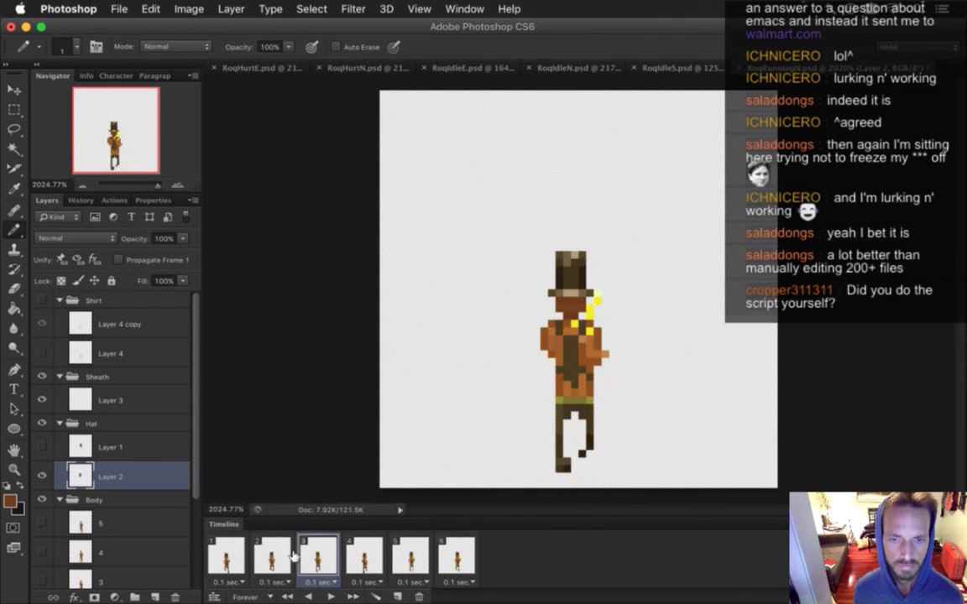
# Step: Select all six frames, show the gray Color Fill 1 copy 4 background in them, and fit the canvas to the window
pyautogui.click(220, 556)
pyautogui.keyDown('shift'); pyautogui.click(444, 560); pyautogui.keyUp('shift')
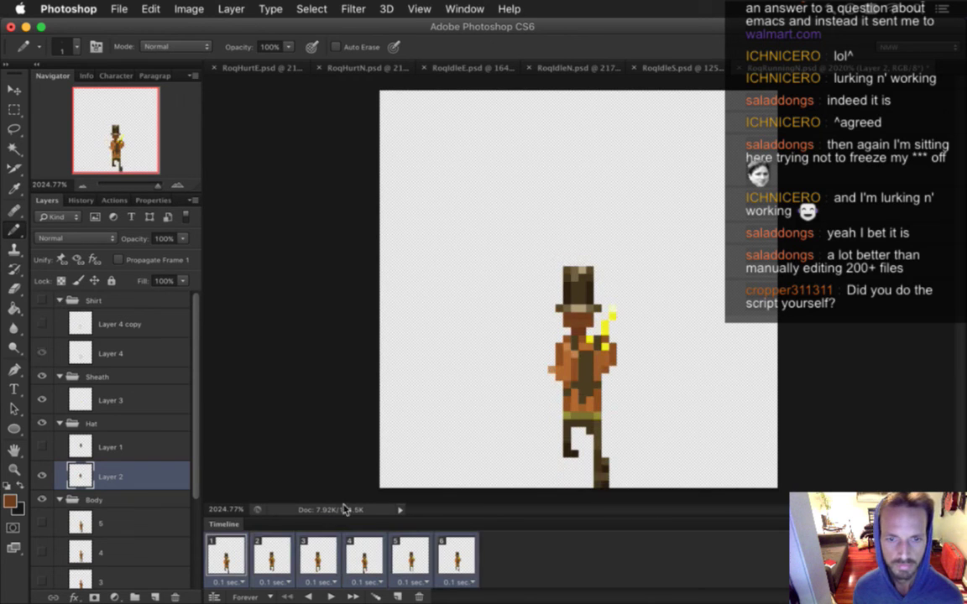
pyautogui.scroll(-5, 192, 453)
pyautogui.click(42, 574)
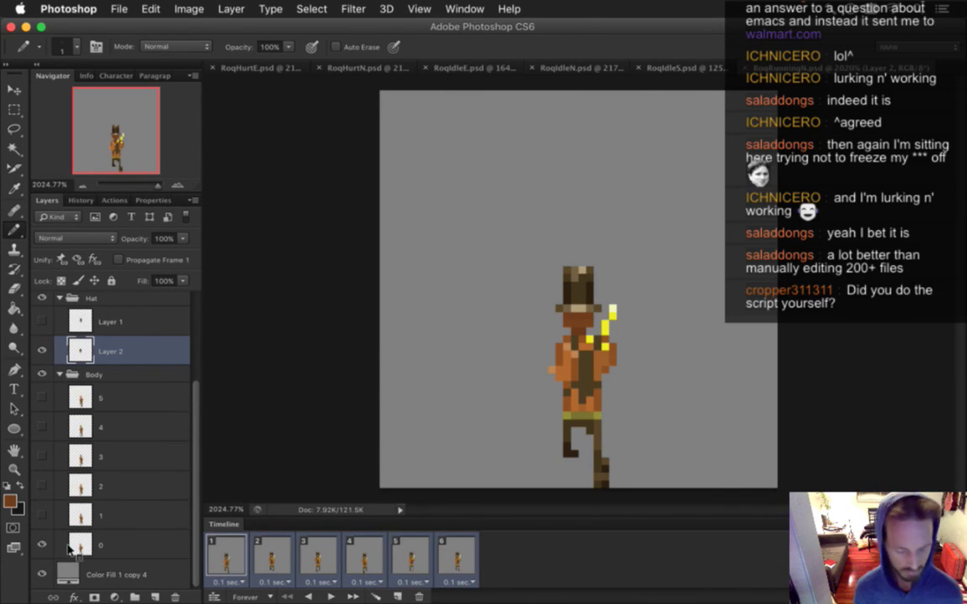
pyautogui.press('super+0')
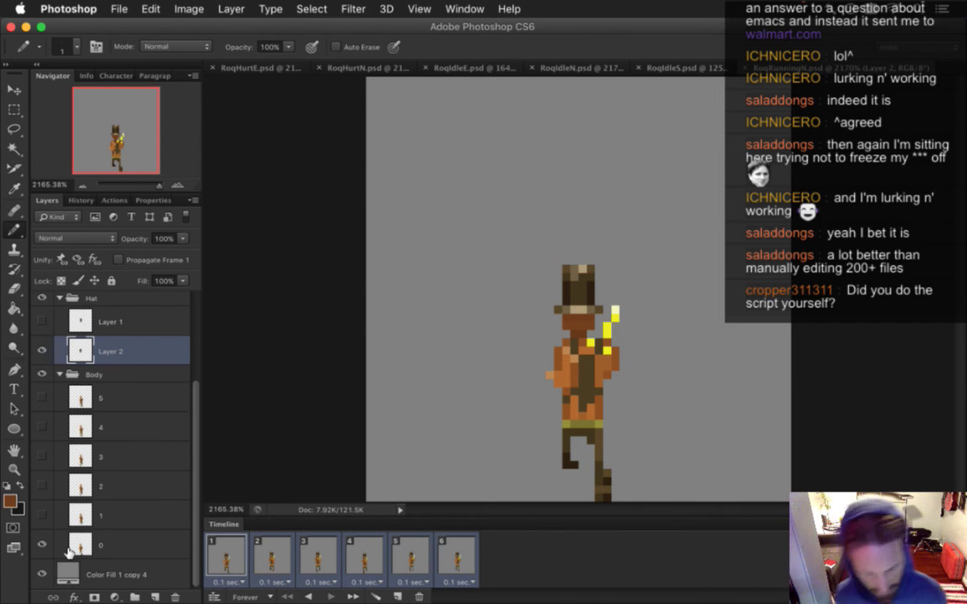
# Step: Switch to the Songbringer game and run it, walk Roq up the room, open and close the inventory, and leave through the bottom exit
pyautogui.press('super+Tab')
pyautogui.press('super+r')
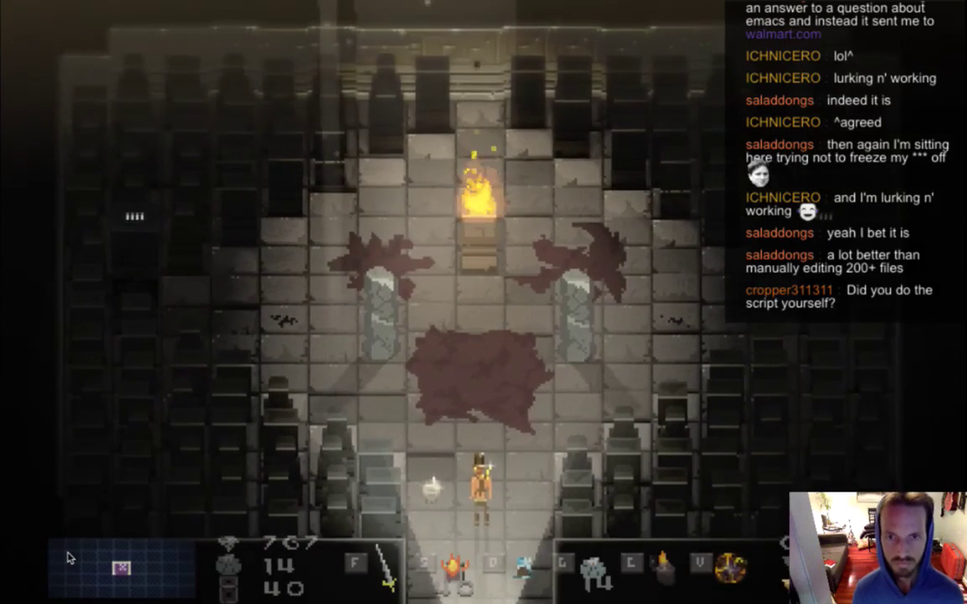
pyautogui.press('w')
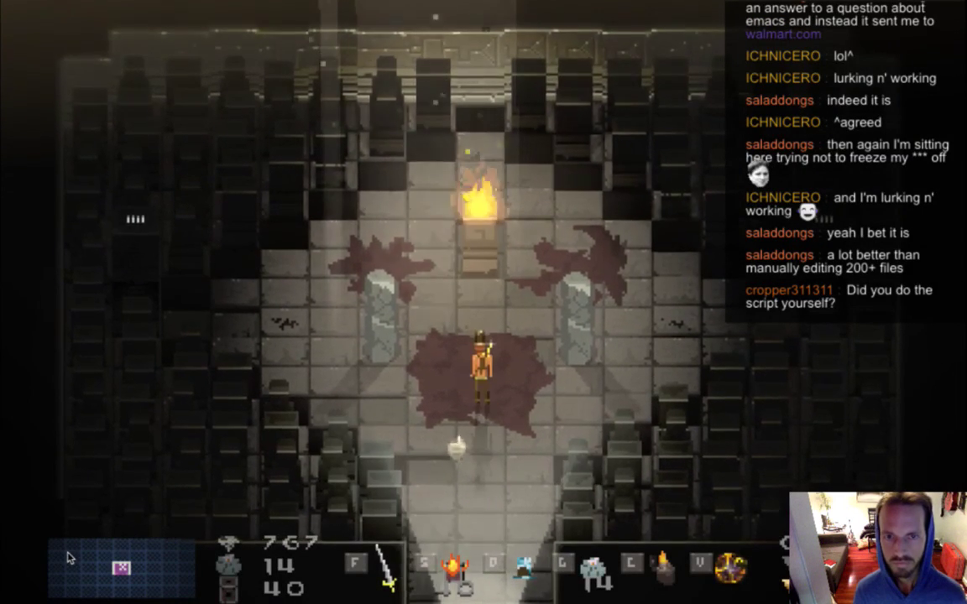
pyautogui.press('Tab')
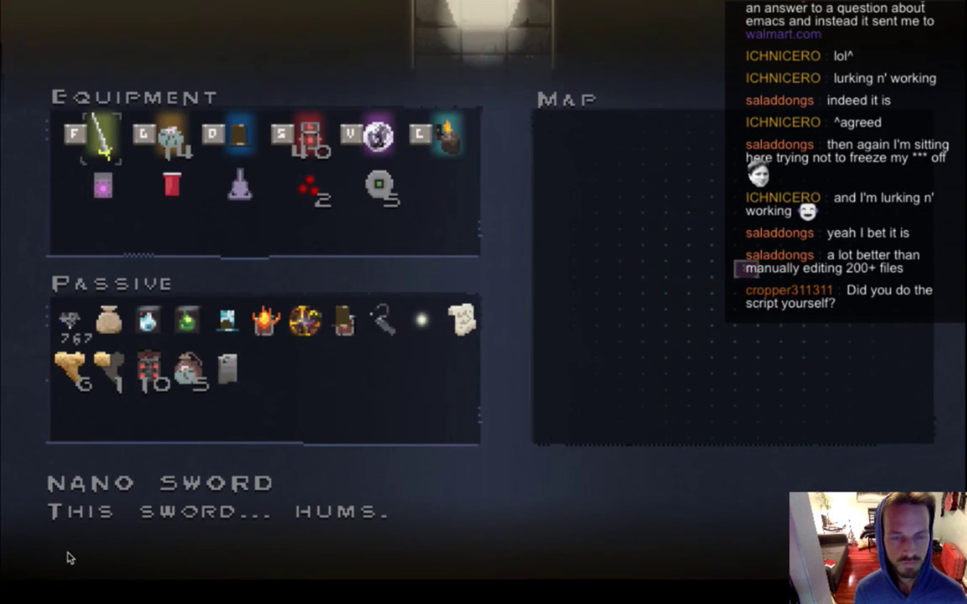
pyautogui.press('Escape')
pyautogui.press('s')
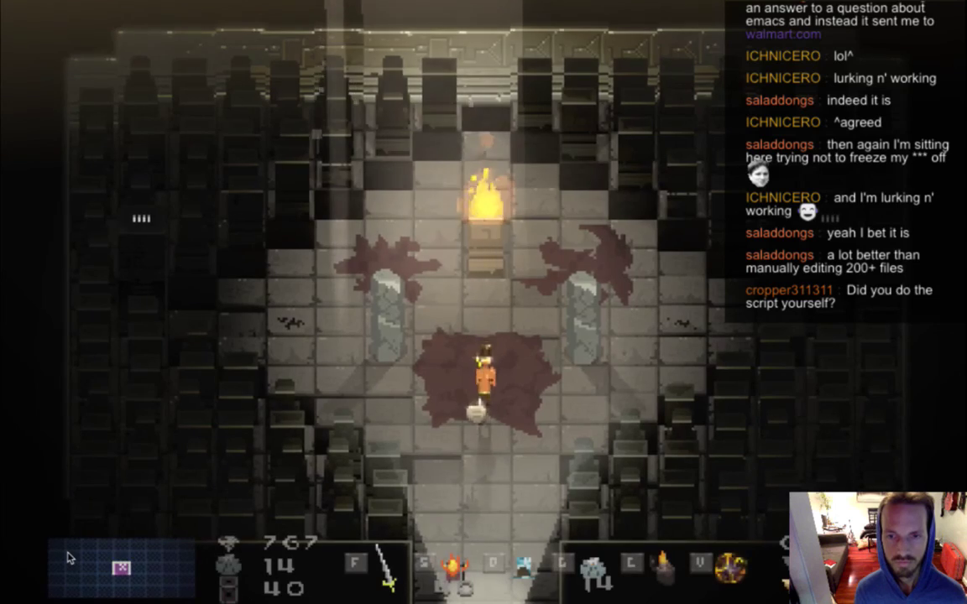
pyautogui.press('s')
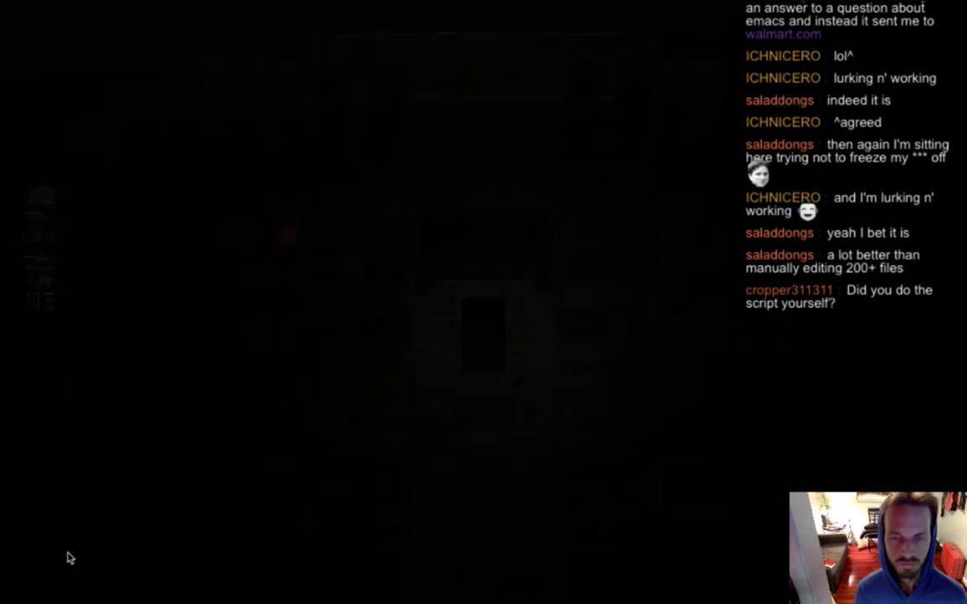
# Step: Move Roq up, down, left and right in front of the doorway to examine his head in each direction
pyautogui.press('Down')
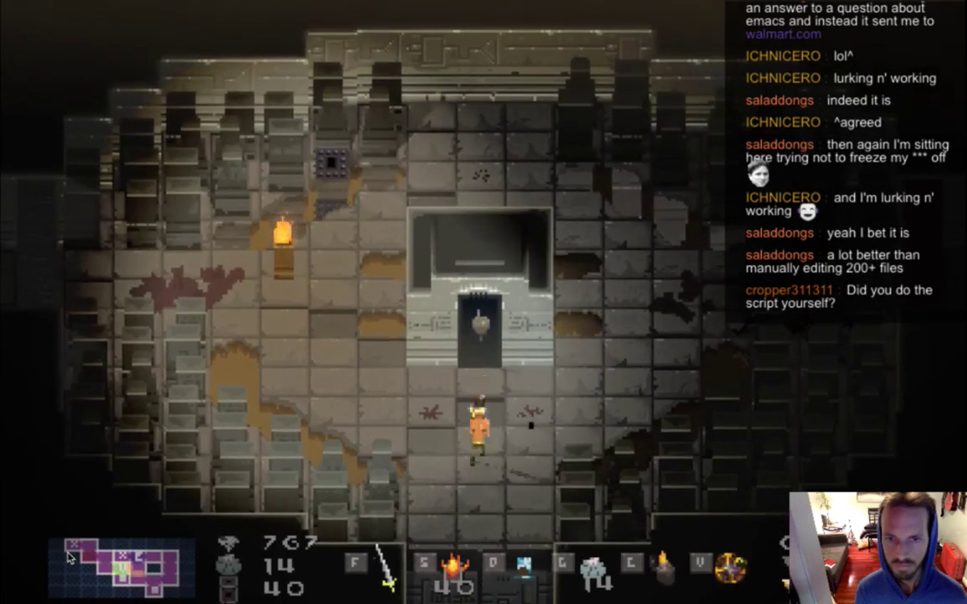
pyautogui.press('Up')
pyautogui.press('Down')
pyautogui.press('Up')
pyautogui.press('Down')
pyautogui.press('Left')
pyautogui.press('Right')
pyautogui.press('Left')
pyautogui.press('Right')
pyautogui.press('Left')
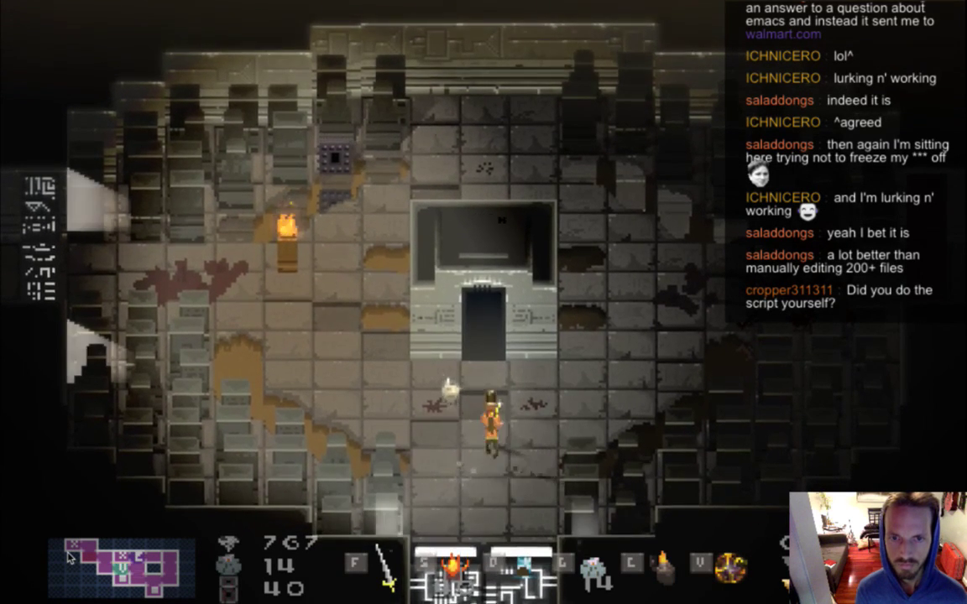
pyautogui.press('s')
pyautogui.press('w')
pyautogui.press('a')
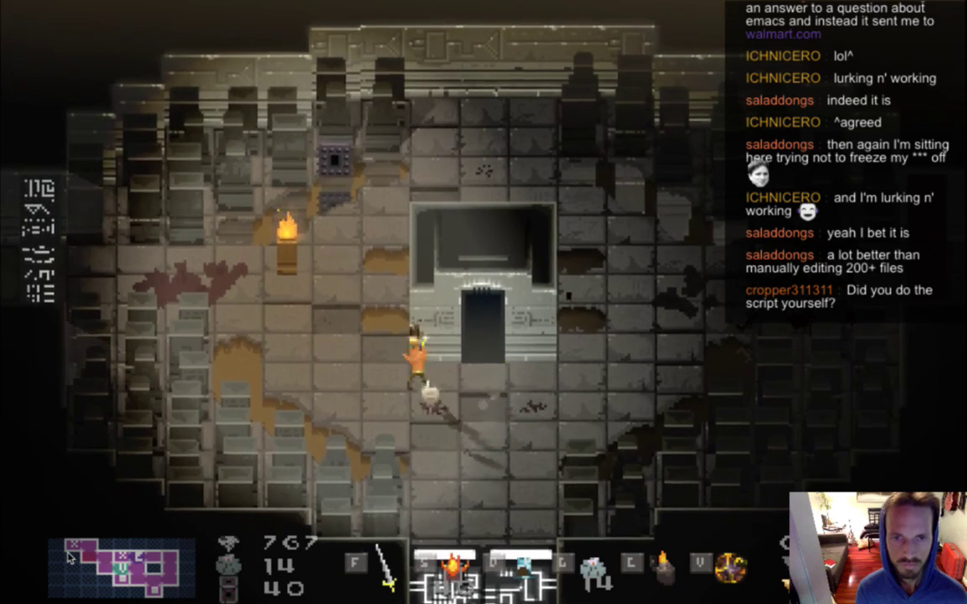
pyautogui.press('Left')
pyautogui.press('Down')
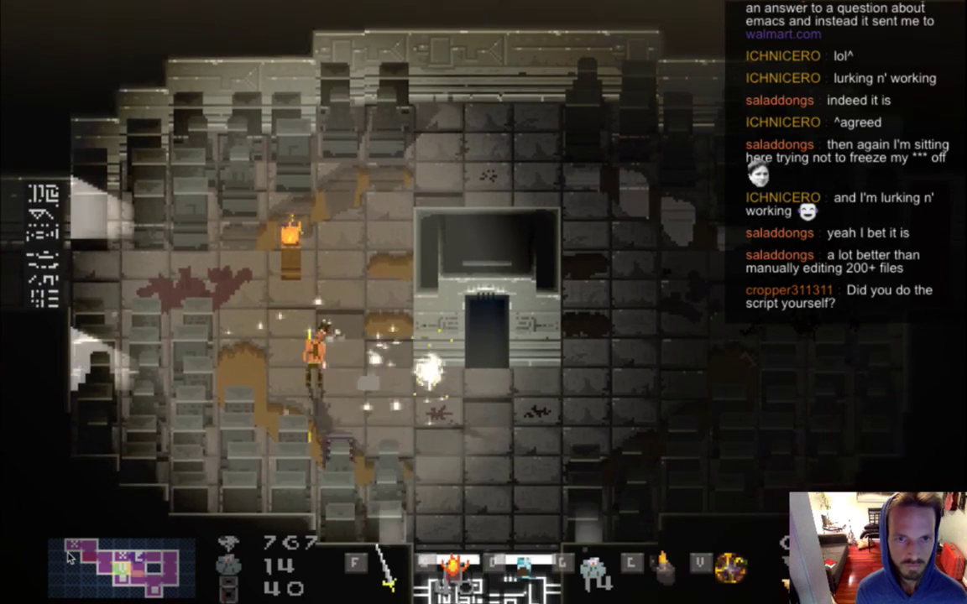
pyautogui.press('a')
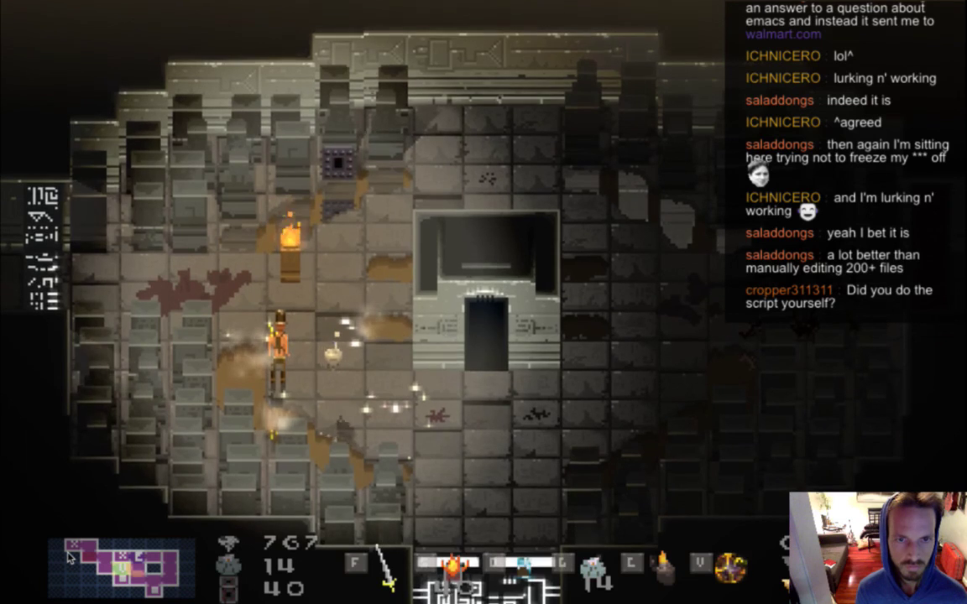